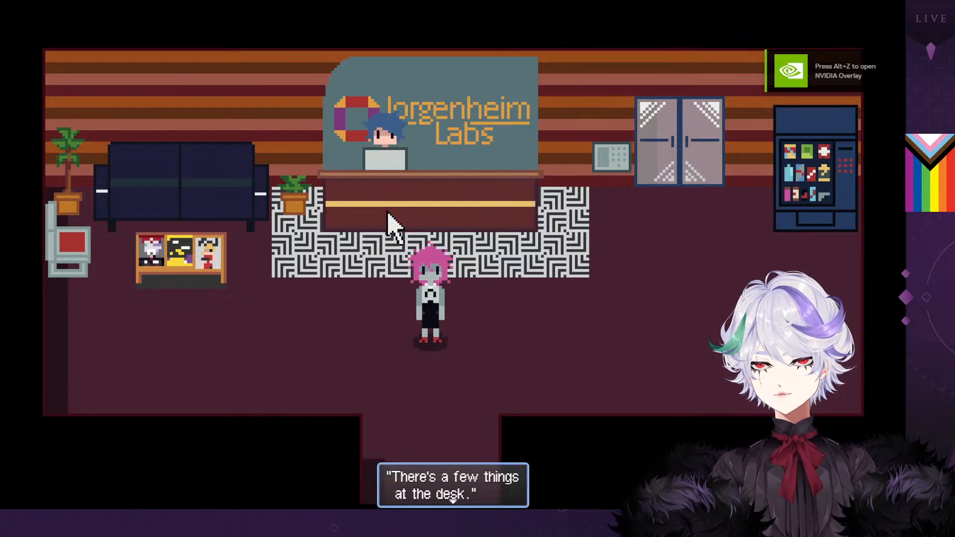
Pick up the keycard from the reception desk in the running game and select it in the inventory bar
key("Return")
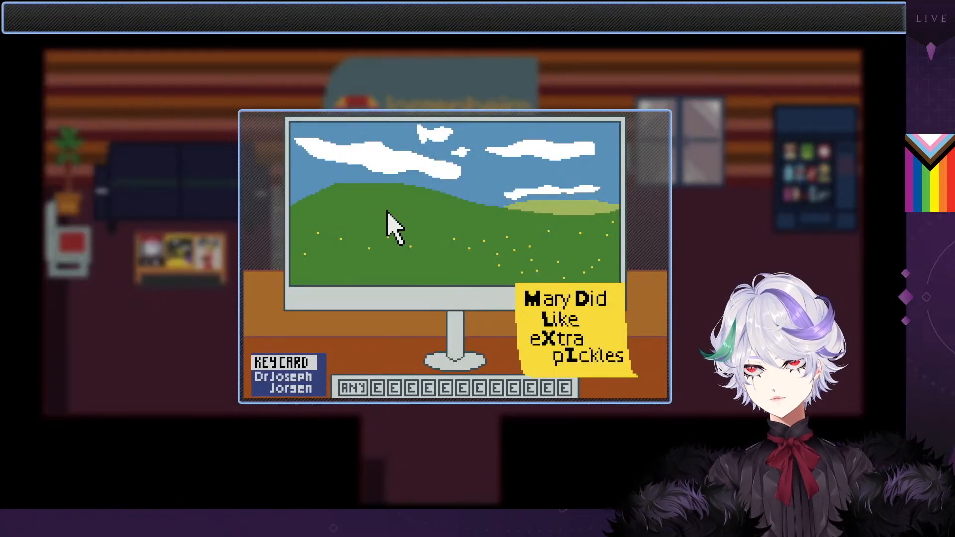
left_click(299, 352)
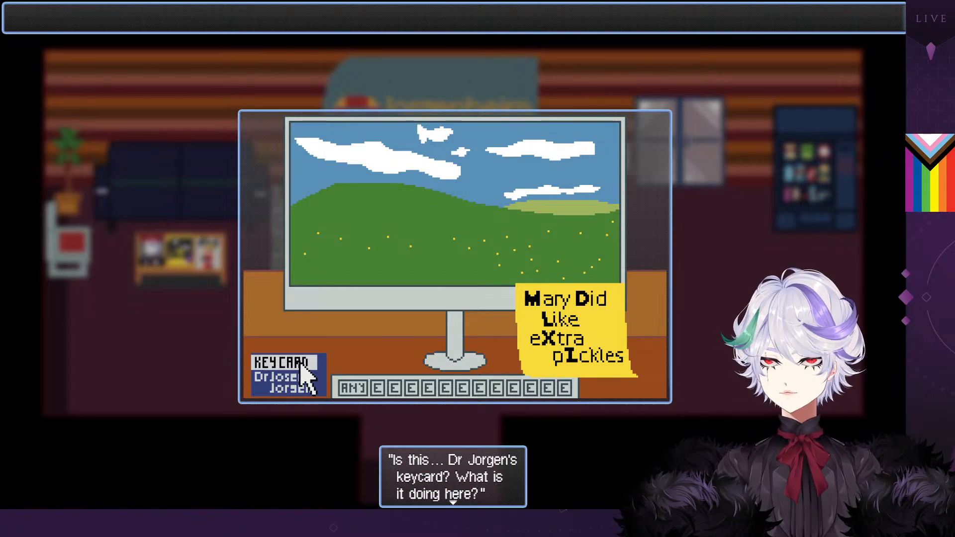
left_click(298, 349)
left_click(17, 17)
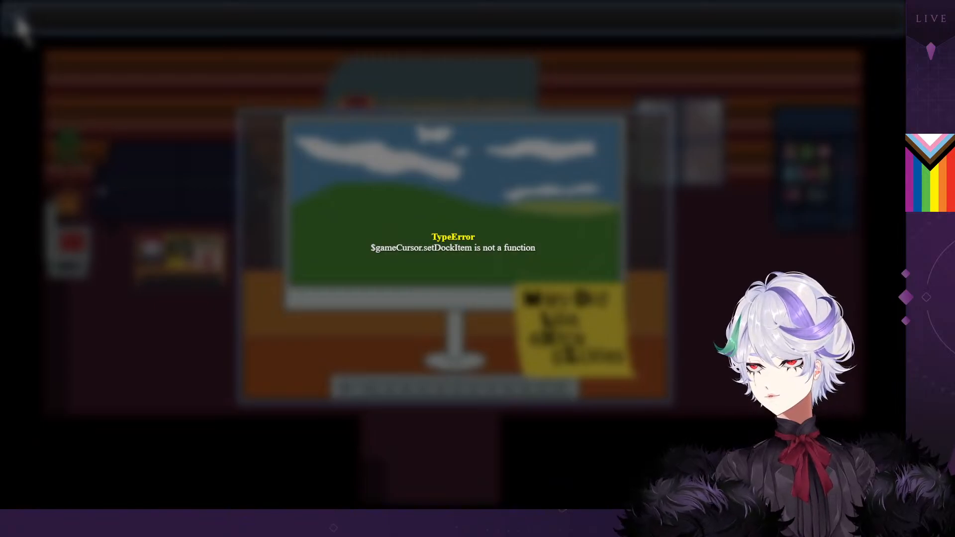
Switch to Visual Studio Code and search ZetuMZ_2_PointNClick.js for setDockItem
key("alt+Tab")
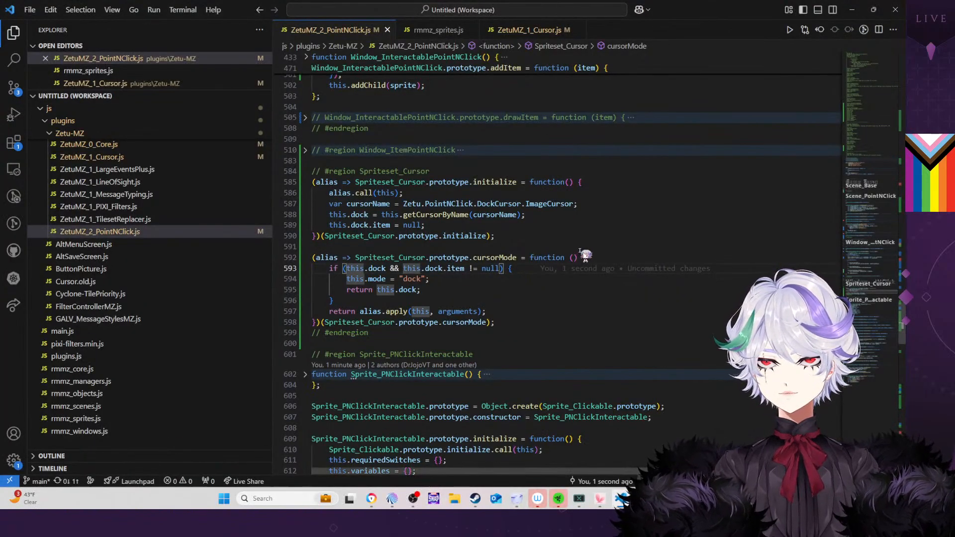
left_click(671, 216)
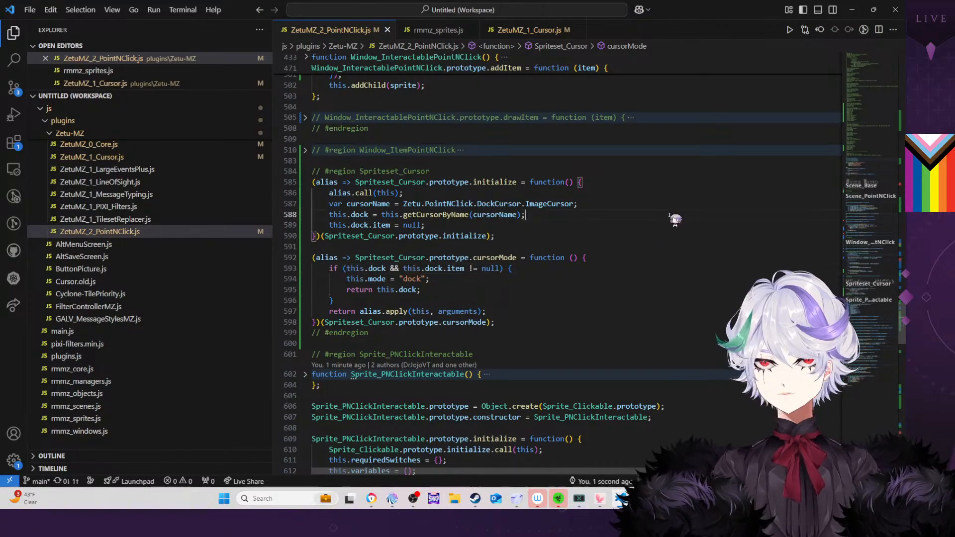
key("ctrl+f")
type("set")
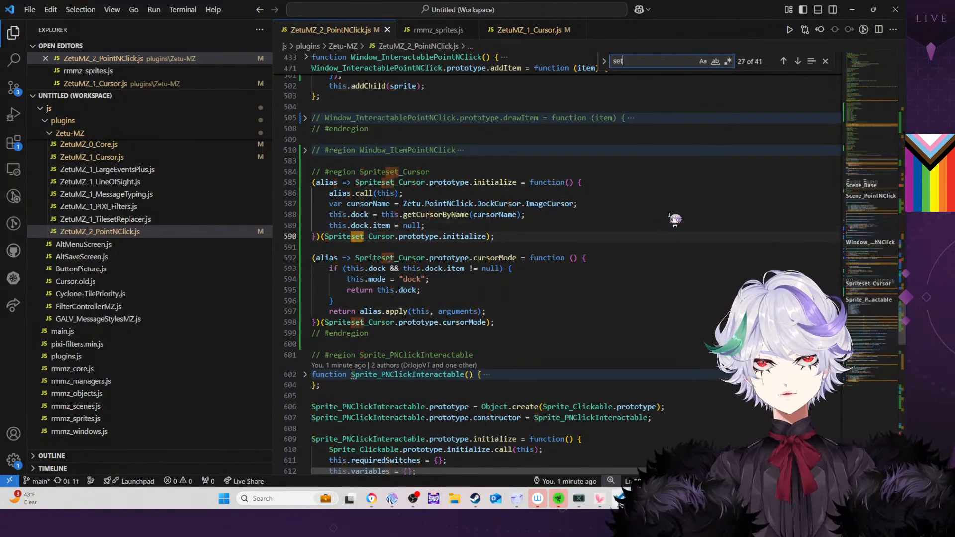
type("DockItem")
key("Return")
key("Return")
key("Return")
key("Return")
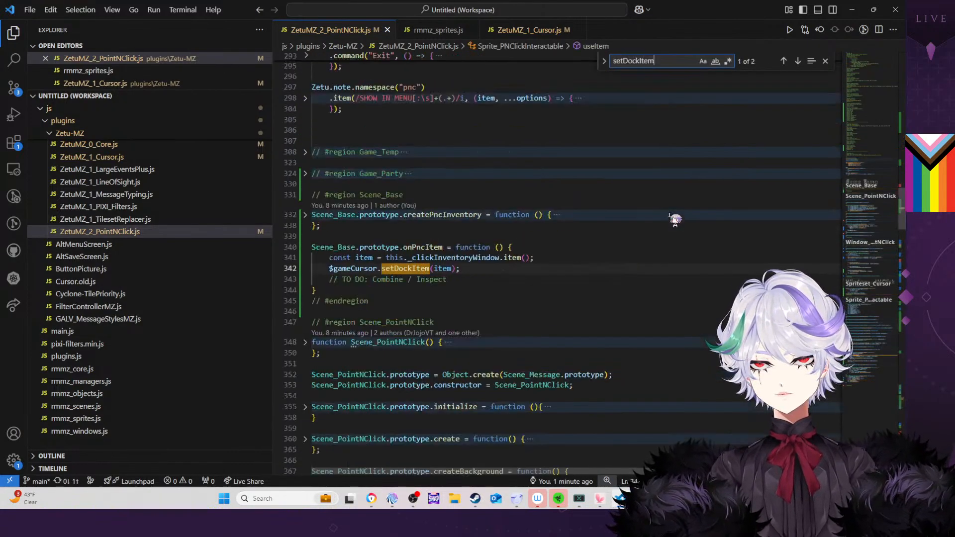
Search the file for "setItem(" and for setDockItem again to examine its call in the useItem function
key("BackSpace")
key("BackSpace")
key("BackSpace")
key("BackSpace")
key("BackSpace")
key("BackSpace")
key("BackSpace")
key("BackSpace")
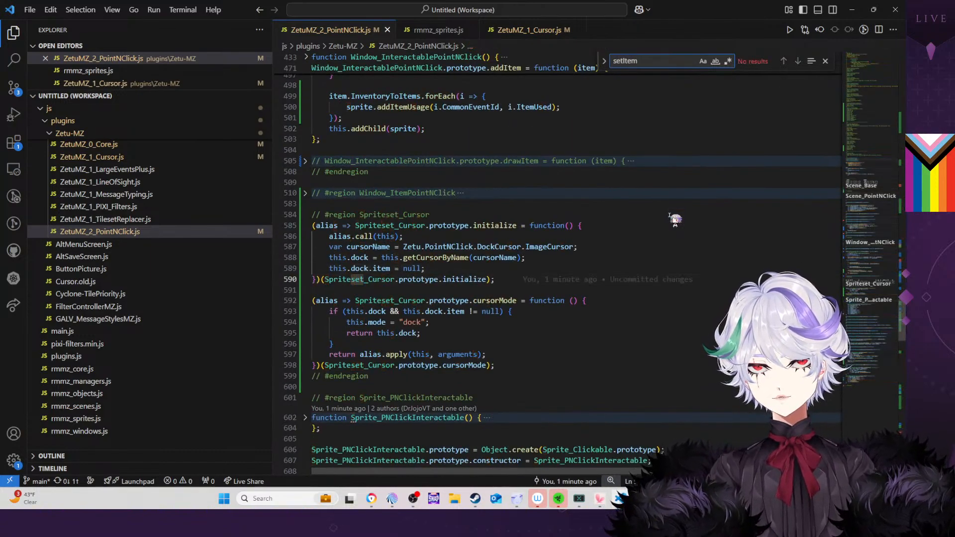
type("Item(")
key("ctrl+a")
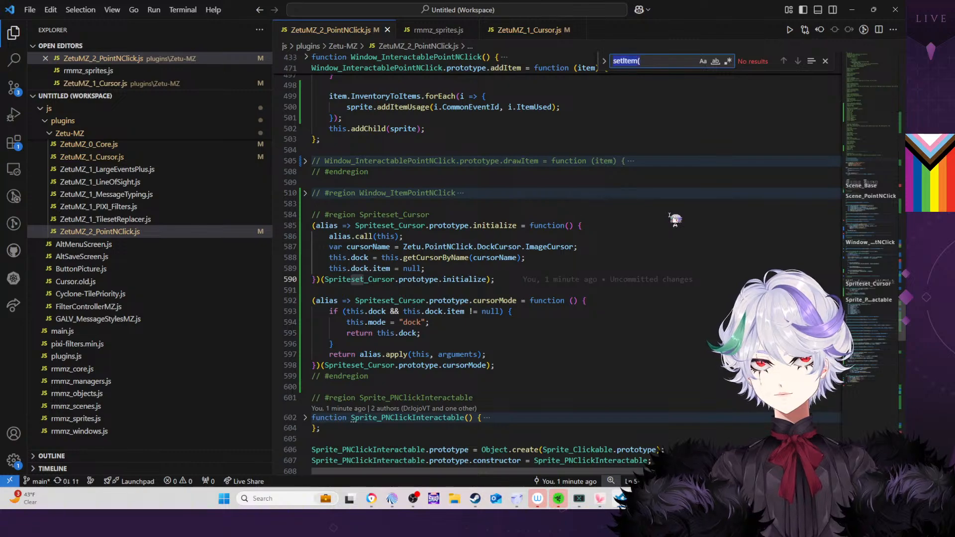
type("setDockItem")
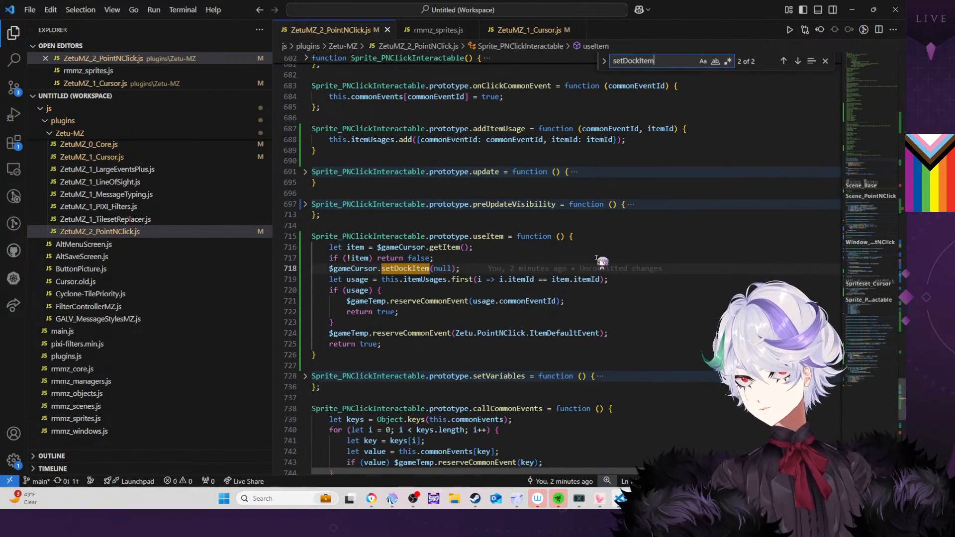
mouse_move(592, 267)
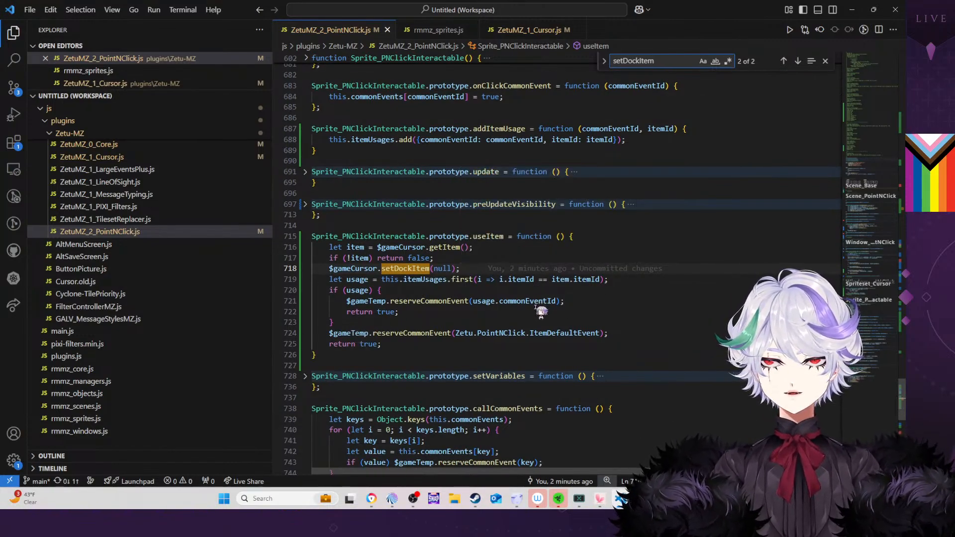
scroll(535, 298, "up", 12)
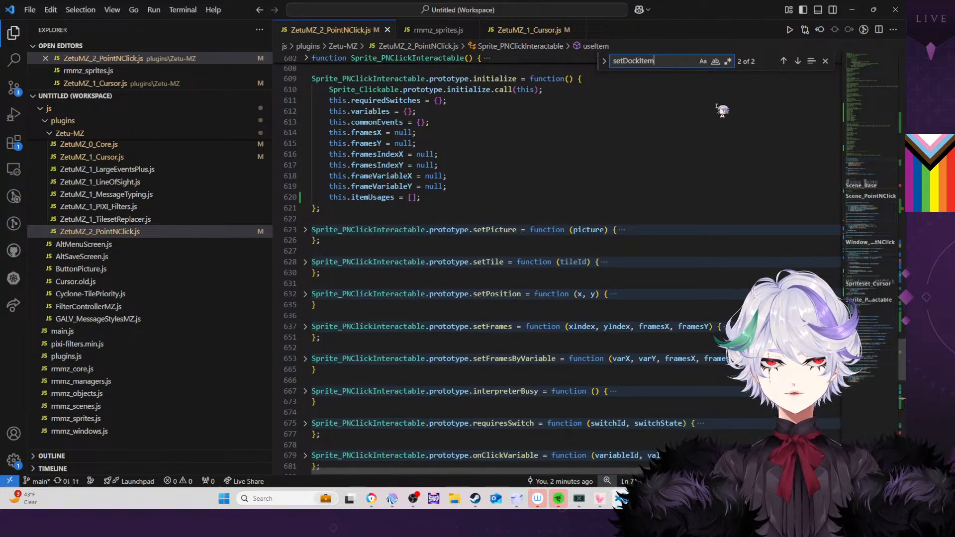
Search ZetuMZ_1_Cursor.js for "$gameCur" to locate where the game cursor object is created
left_click(825, 61)
left_click(534, 30)
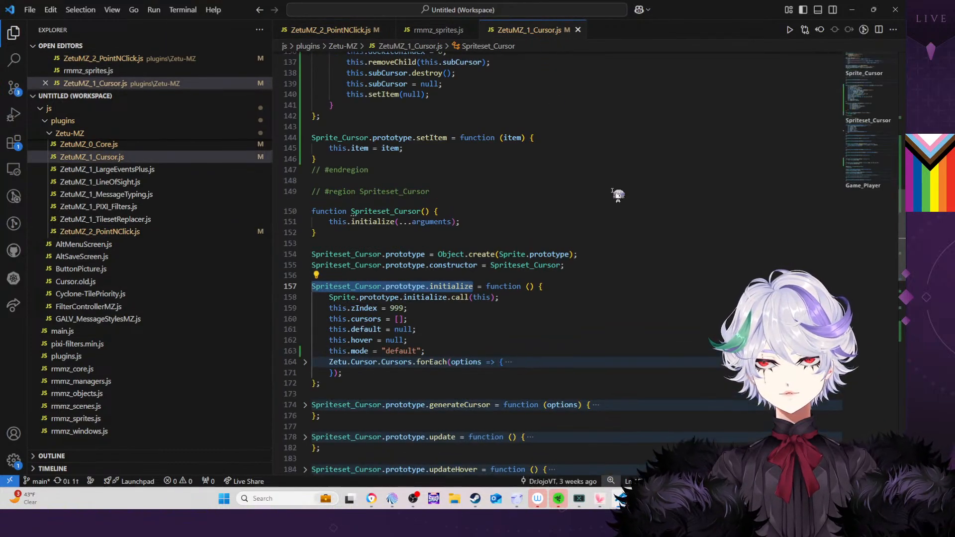
left_click(621, 194)
key("ctrl+f")
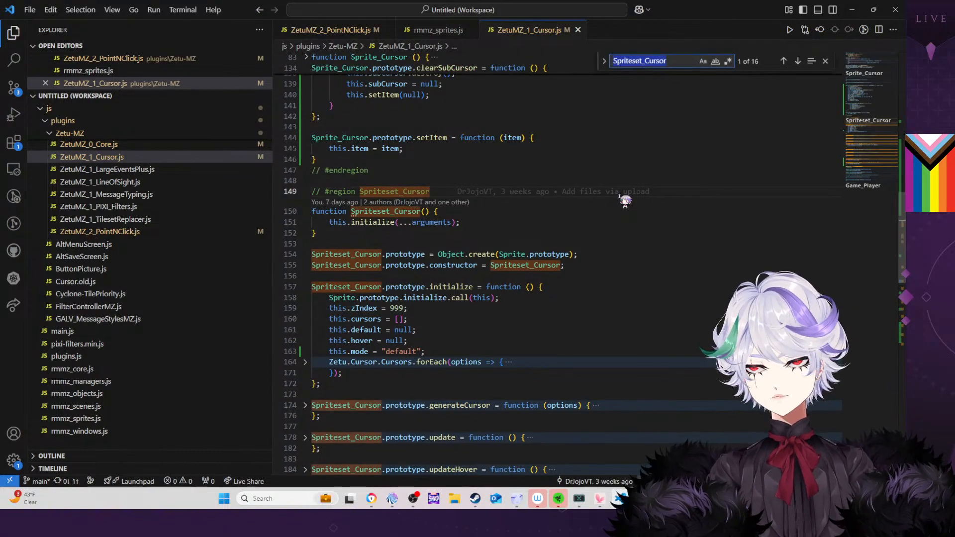
type("$gameCur")
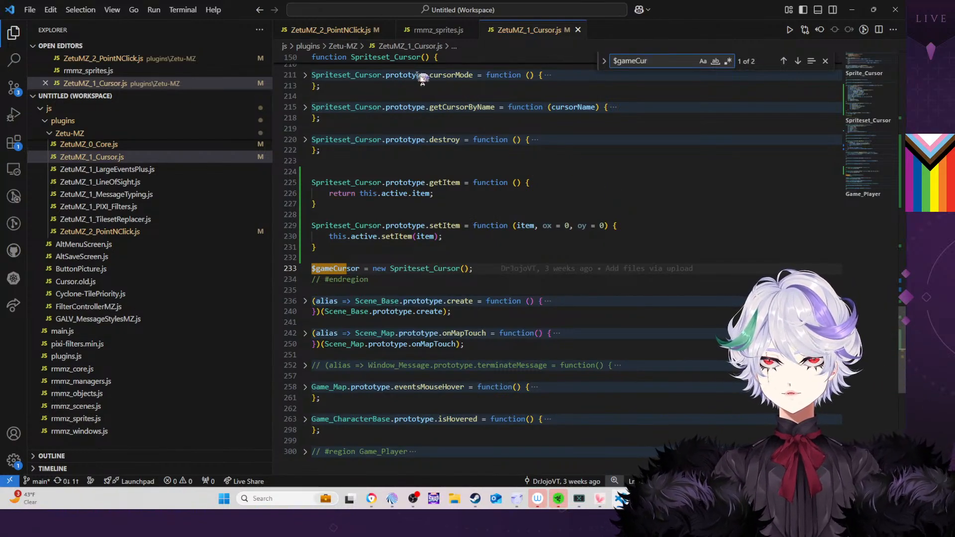
In ZetuMZ_2_PointNClick.js, fold all code and expand only the Spriteset_Cursor region
left_click(342, 31)
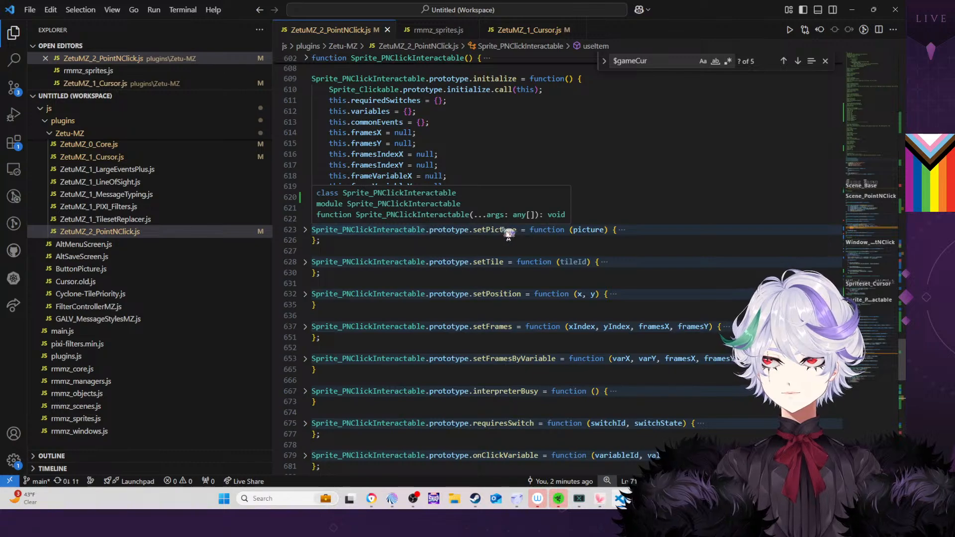
scroll(542, 183, "down", 3)
scroll(542, 183, "down", 4)
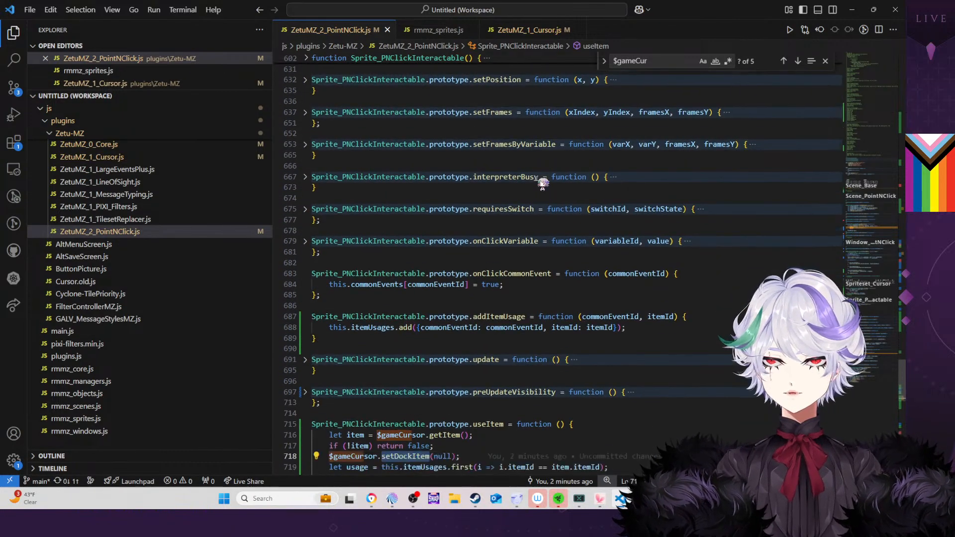
scroll(603, 180, "up", 7)
left_click(608, 210)
key("ctrl+k")
key("ctrl+0")
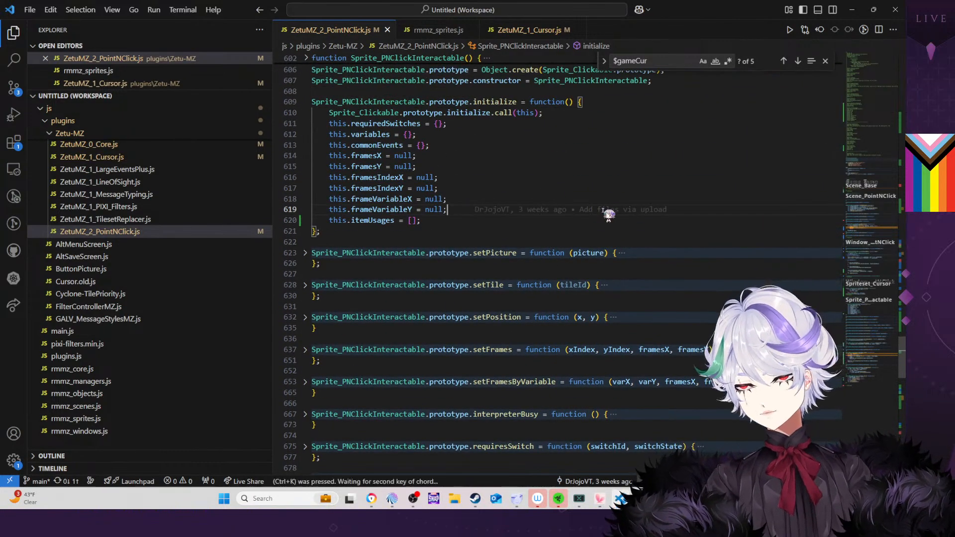
scroll(577, 229, "up", 6)
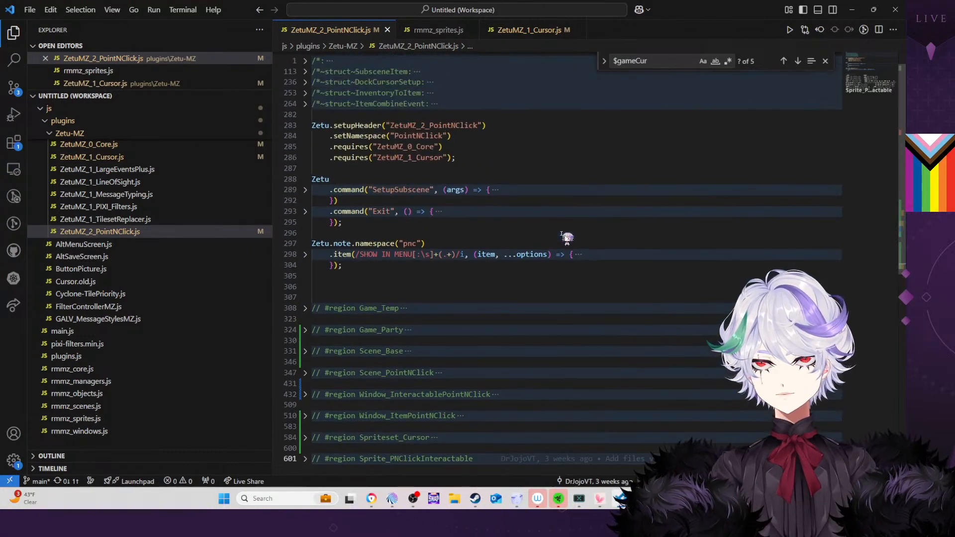
scroll(520, 279, "down", 2)
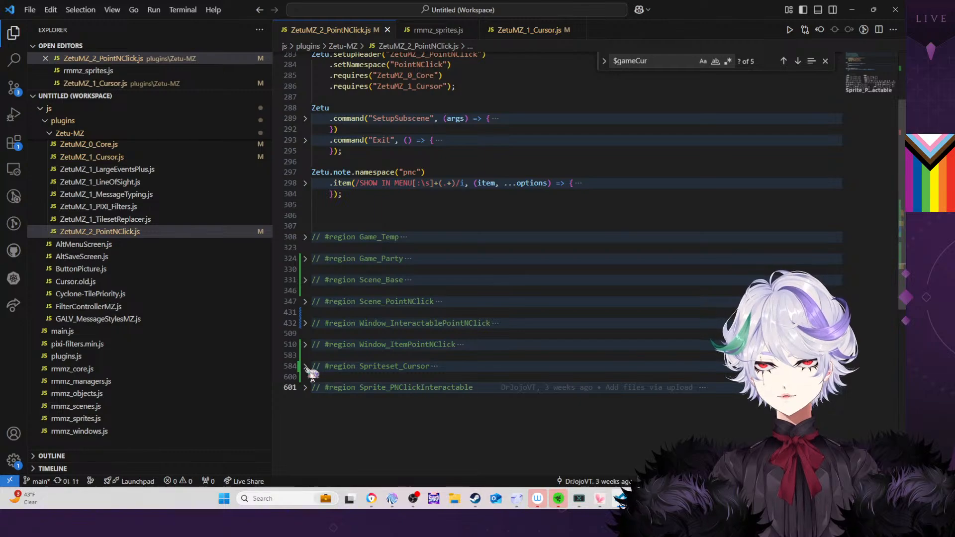
left_click(306, 367)
scroll(518, 311, "down", 2)
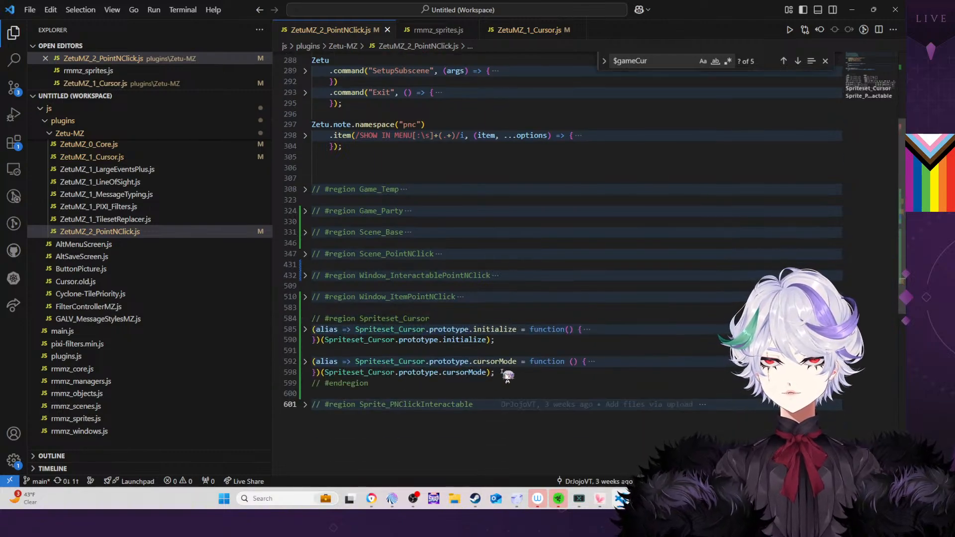
Add an empty Spriteset_Cursor.prototype.setDockItem = function (item) block after the cursorMode alias
left_click(502, 373)
key("Return")
key("Return")
type("S")
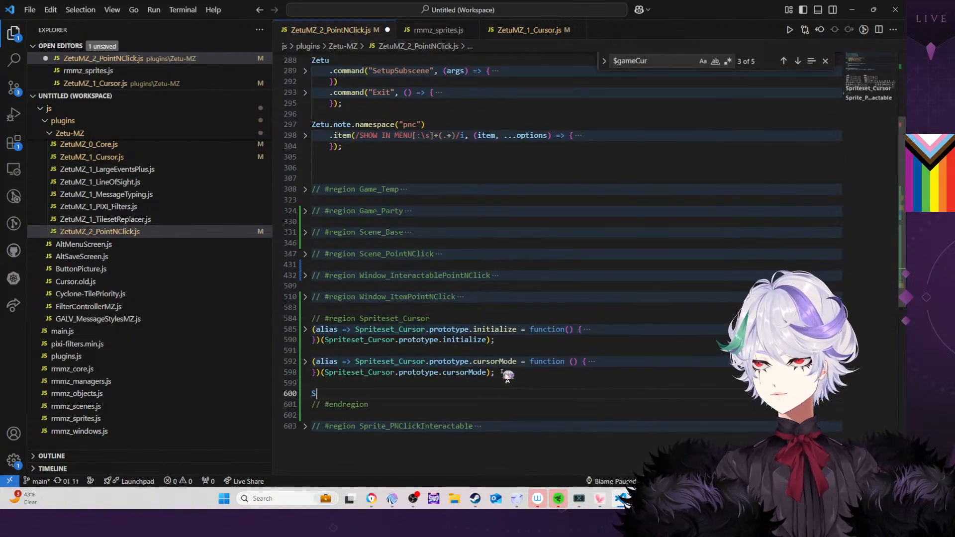
type("priteset_Cursor")
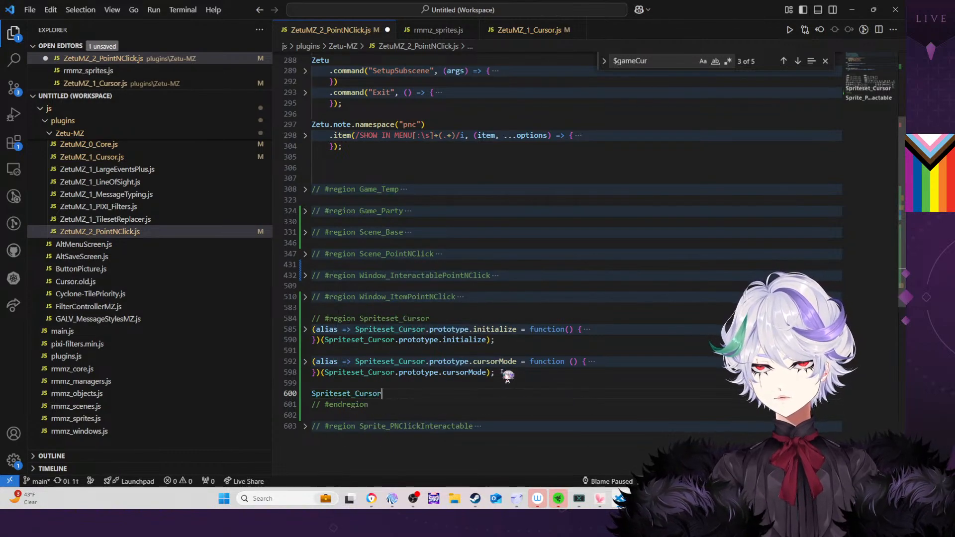
type(".prototype")
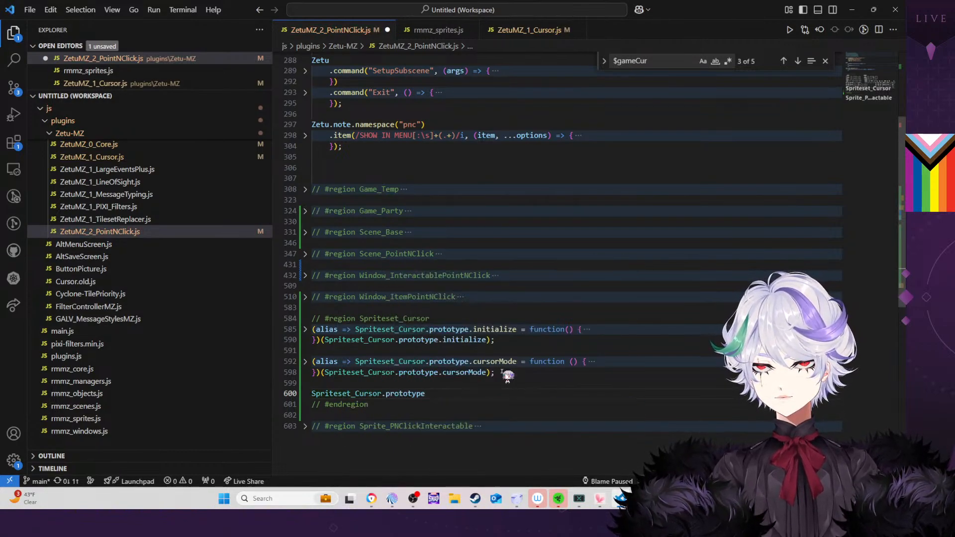
type(".setDock")
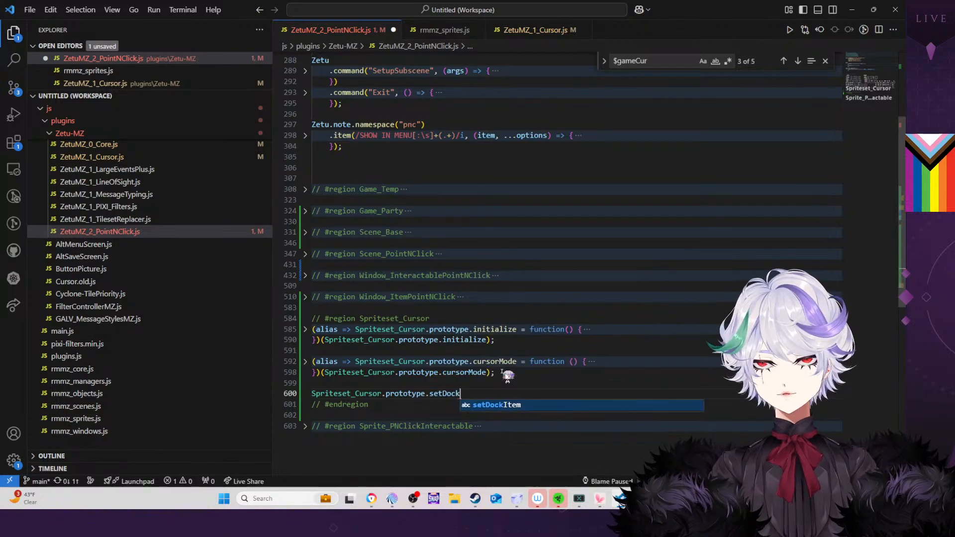
type("Item = f")
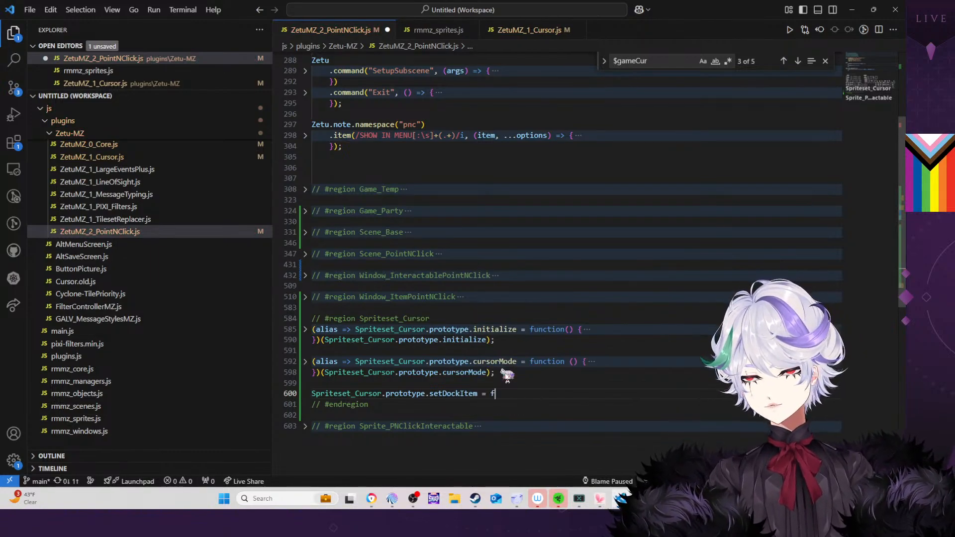
type("unction (item)")
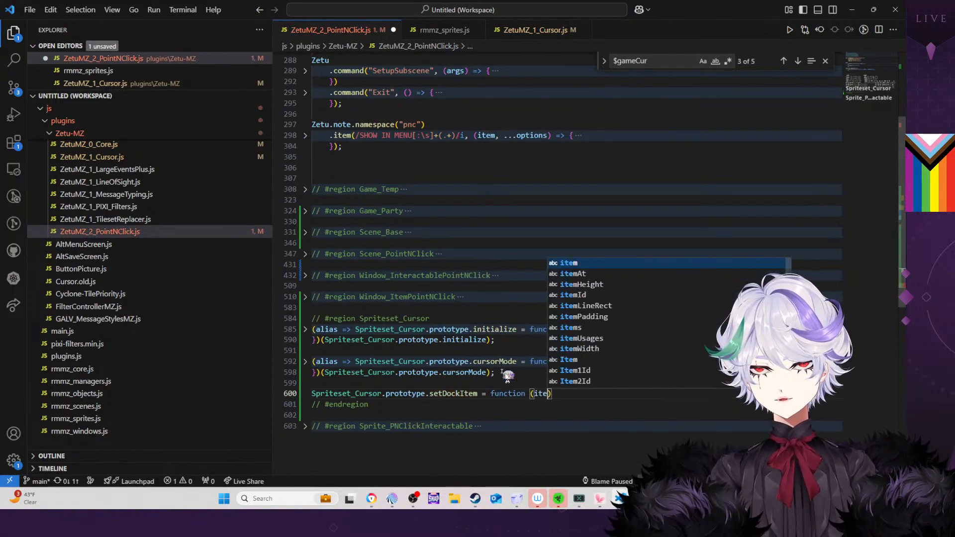
type(" {")
key("Return")
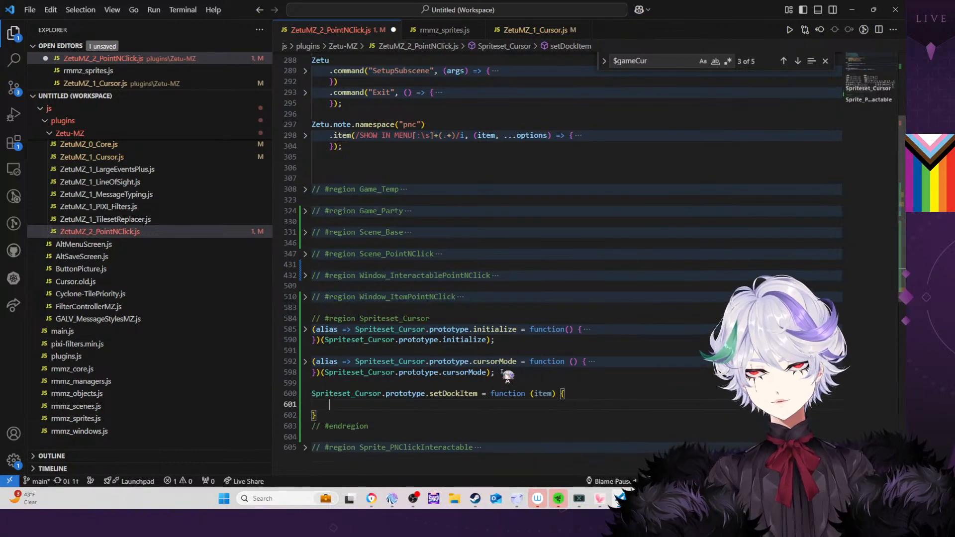
Unfold the Spriteset_Cursor initialize and cursorMode aliases to review how the dock item is handled, and fold cursorMode again
left_click(305, 329)
scroll(520, 291, "down", 2)
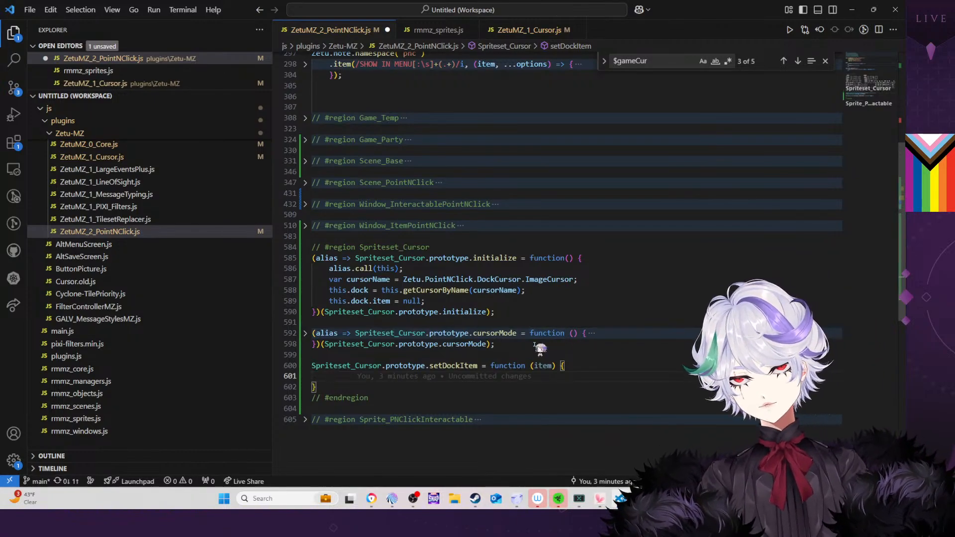
scroll(518, 371, "down", 2)
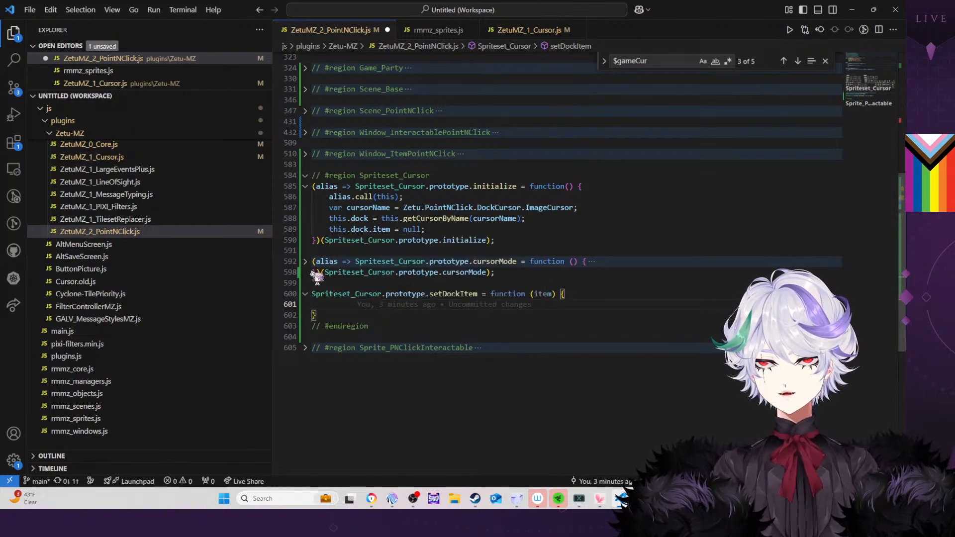
left_click(305, 262)
left_click(305, 262)
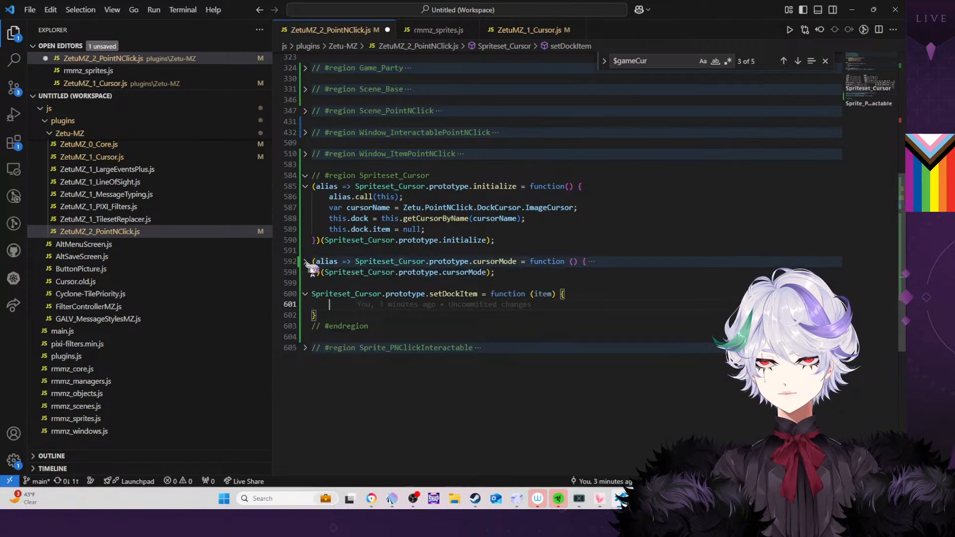
left_click(306, 262)
left_click(305, 272)
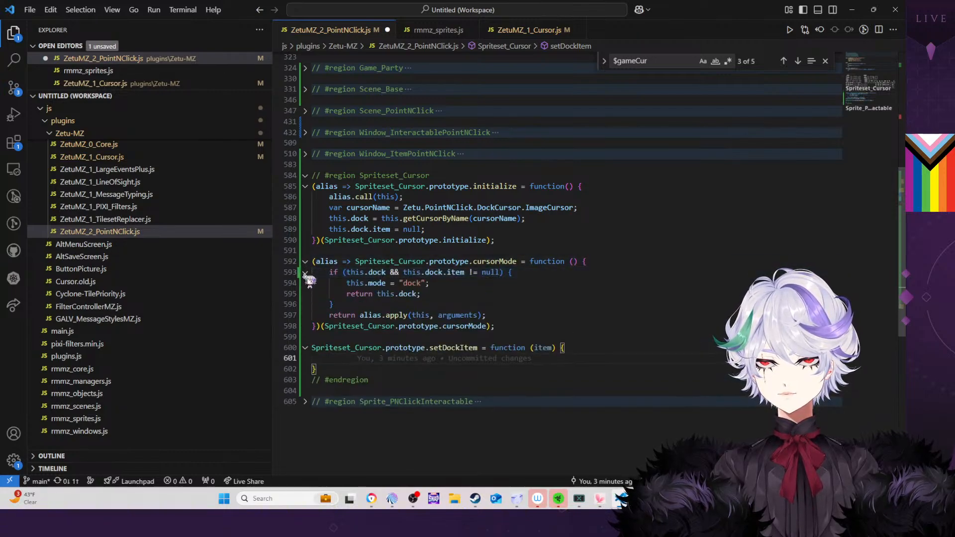
left_click(306, 272)
left_click(305, 261)
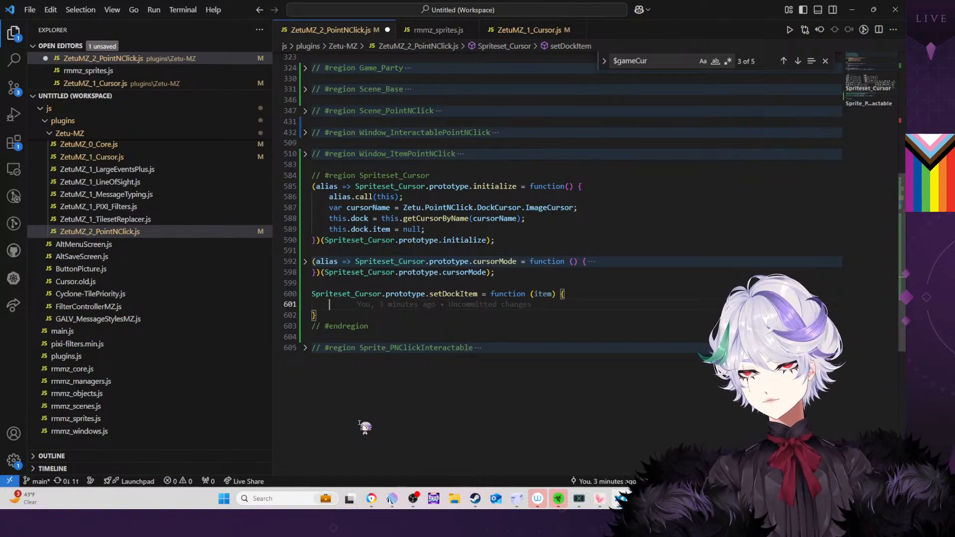
Add an if (item) block with an else branch to the setDockItem function body, leaving both branches empty
type("if ")
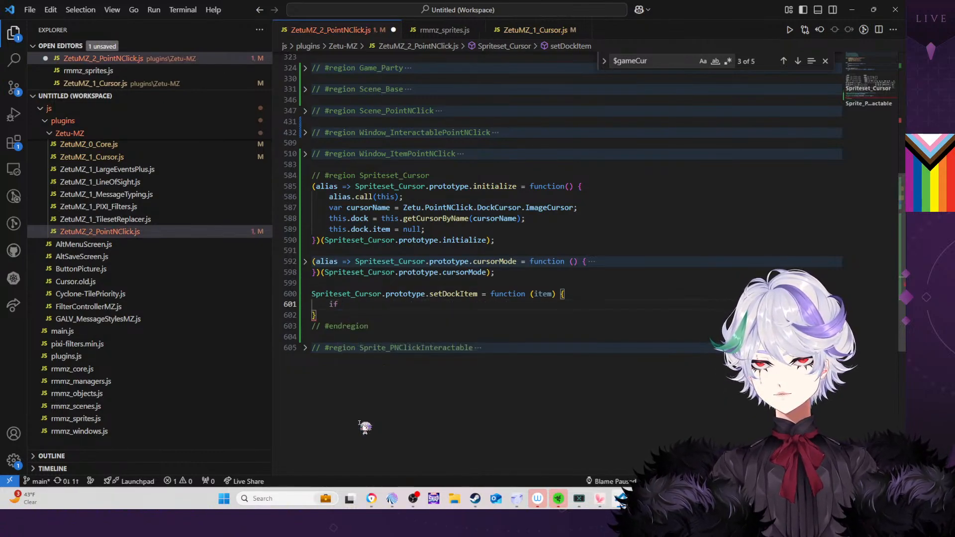
type("(item)")
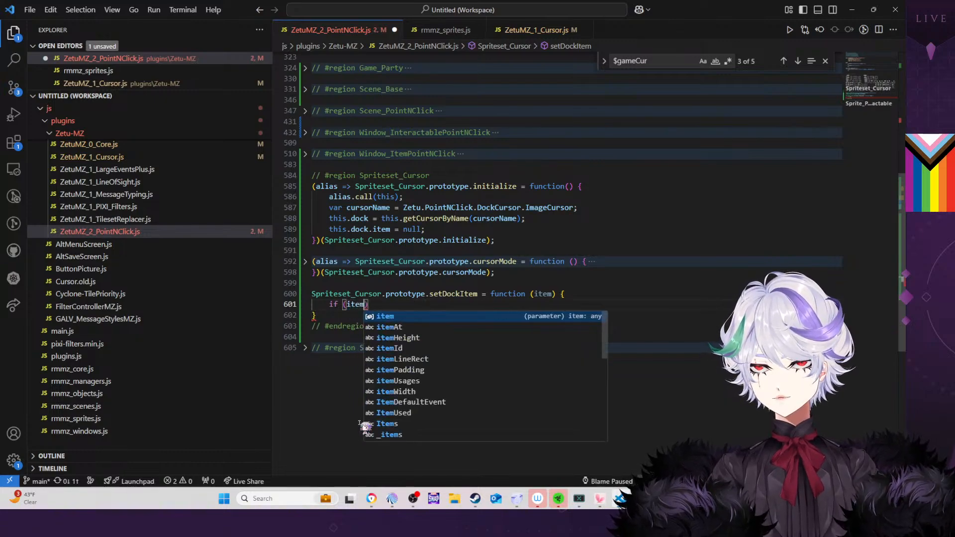
type(" {")
key("Return")
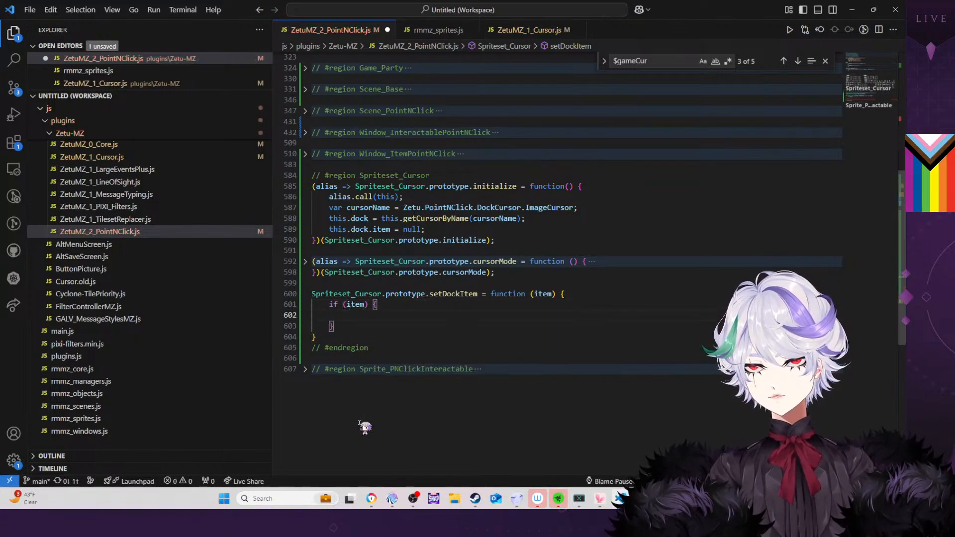
type("else {")
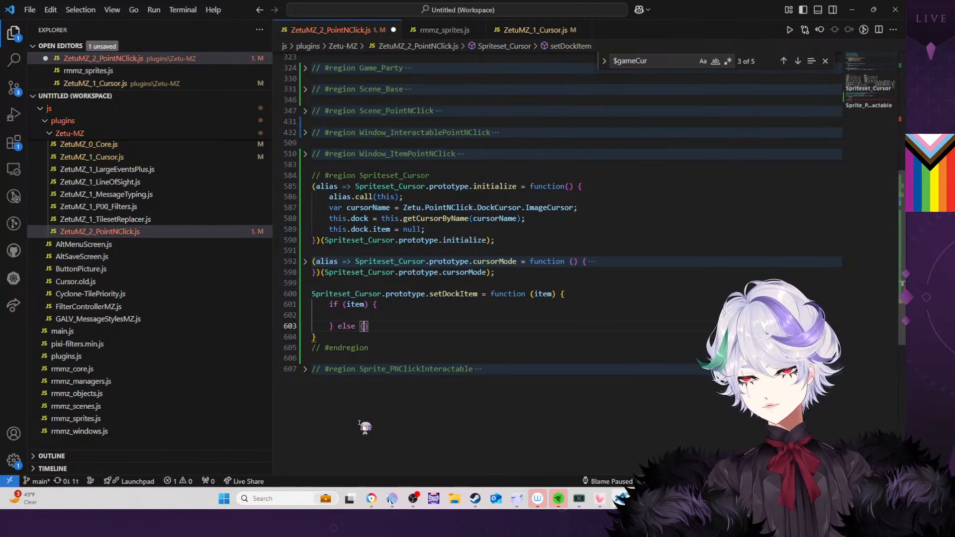
key("Return")
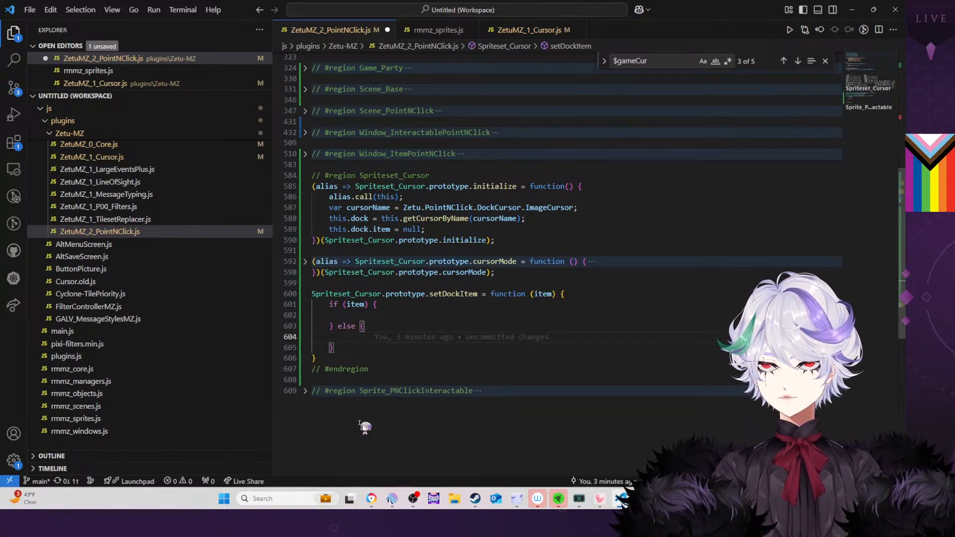
type("this.d")
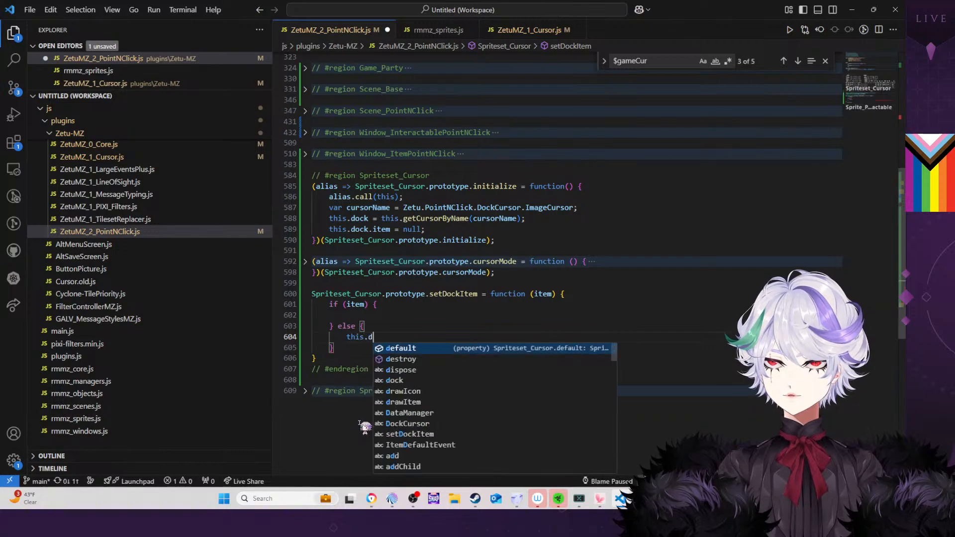
type("ock.i")
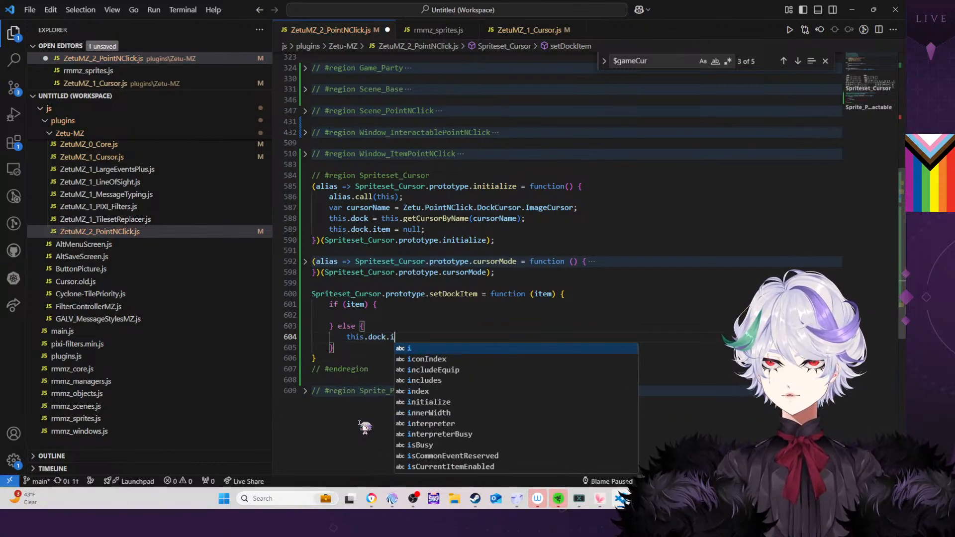
type("te")
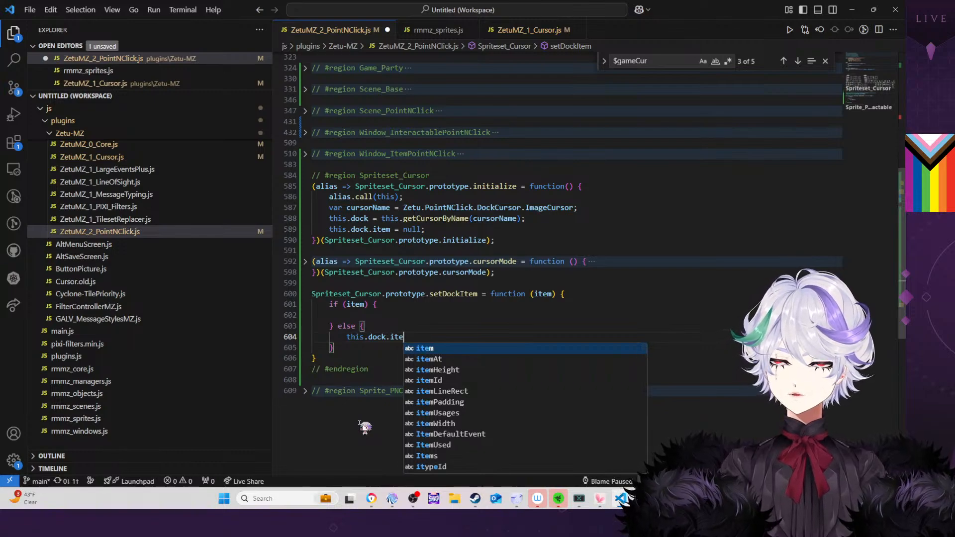
type("m")
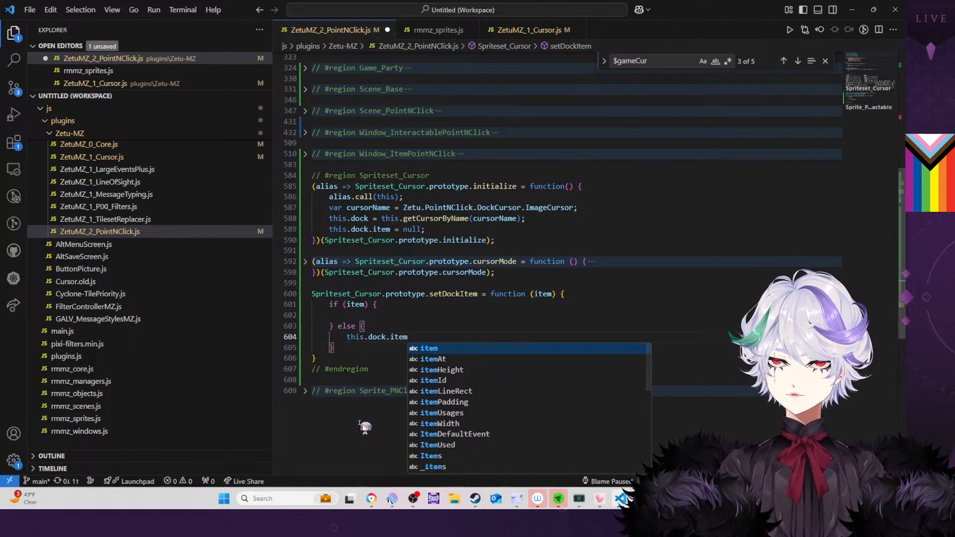
left_click(348, 336, "shift")
key("BackSpace")
Nest an if (this.dock.item) block inside the else branch of setDockItem
type("if (this.do")
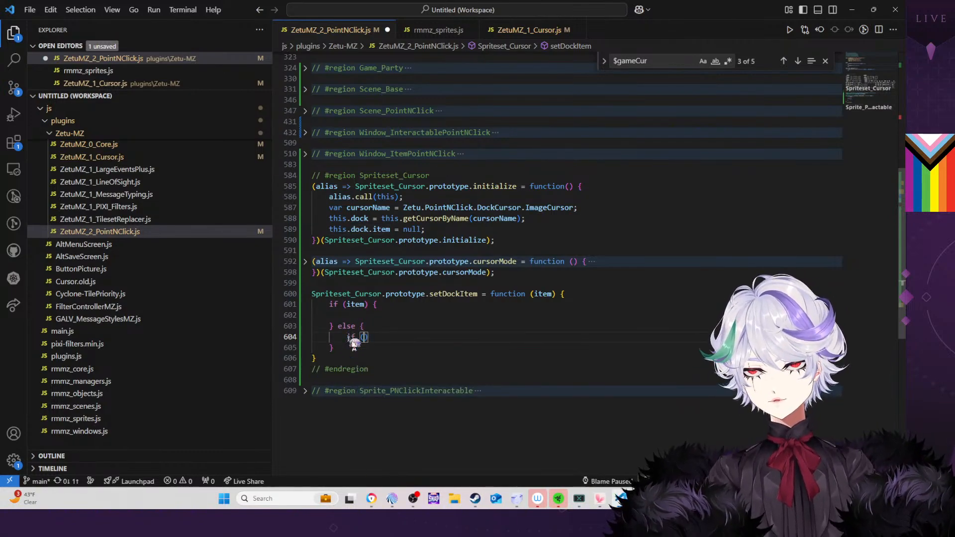
type("ck.item)")
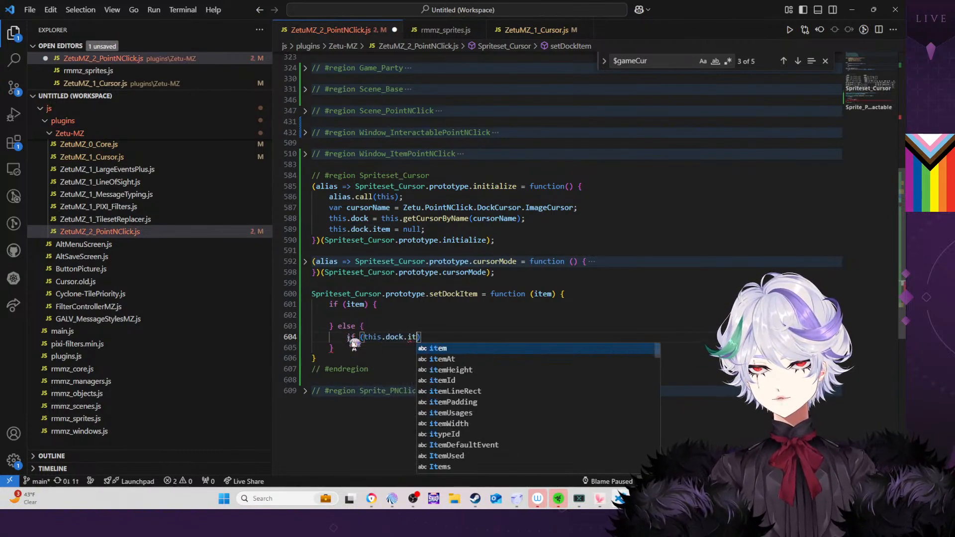
type(" {")
key("Return")
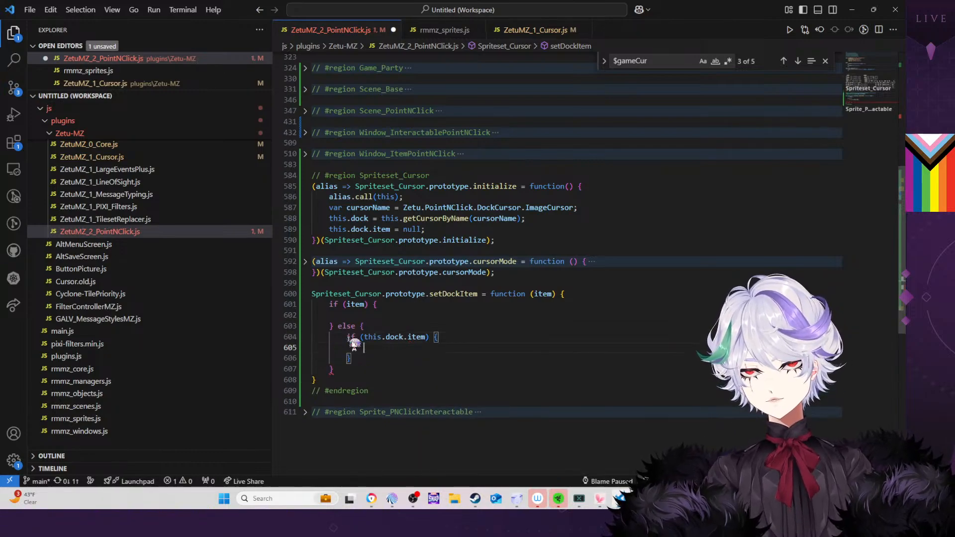
Call this.dock.item.dispose() inside the nested this.dock.item check
type("this.dock.")
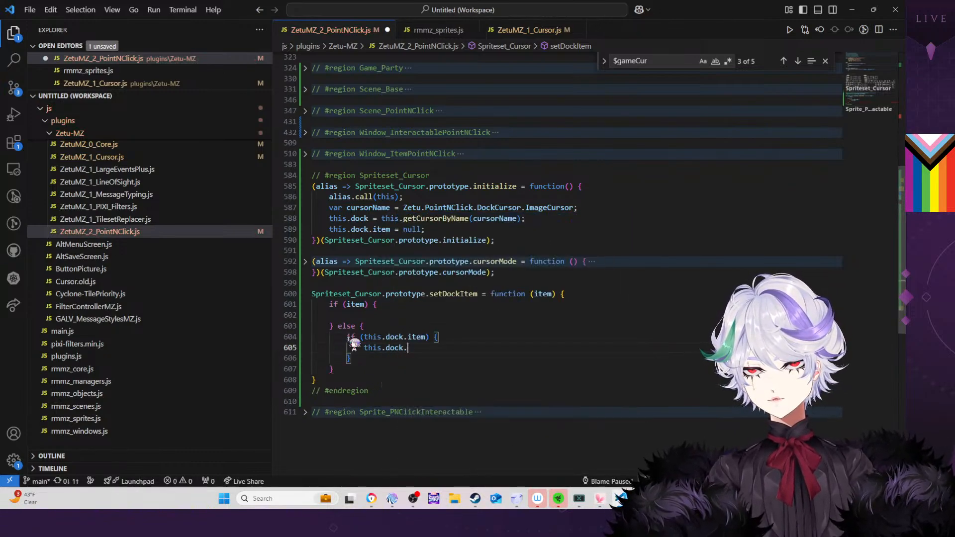
type("item.destro")
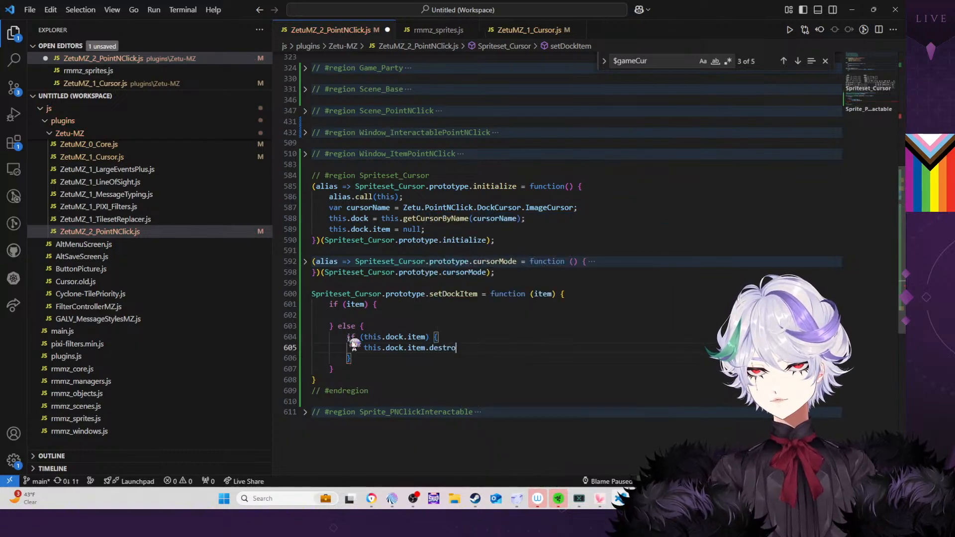
key("BackSpace")
key("BackSpace")
key("BackSpace")
key("BackSpace")
key("BackSpace")
type("ispose()")
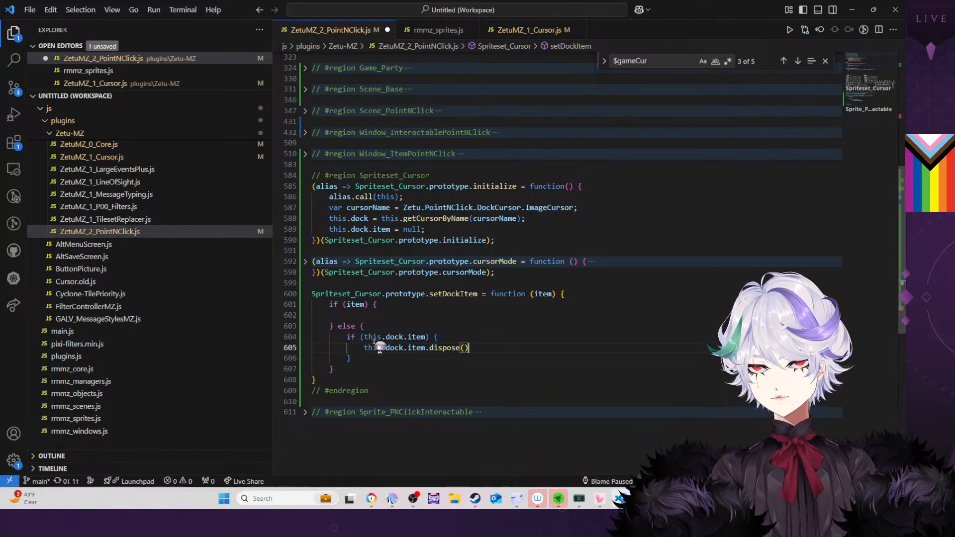
Search the whole workspace for "dispose" to check where the method is defined, and return to the file explorer
double_click(444, 348)
key("ctrl+shift+f")
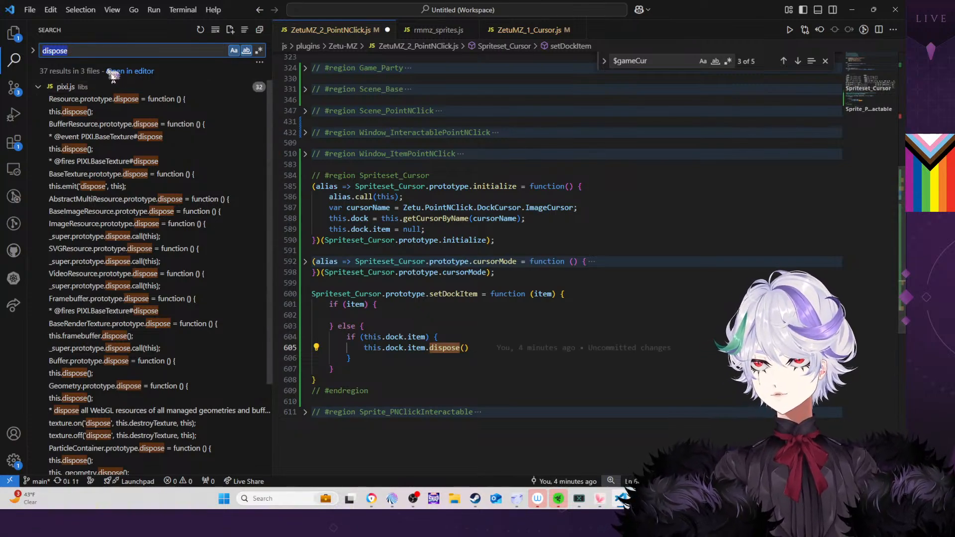
left_click(15, 35)
left_click(15, 35)
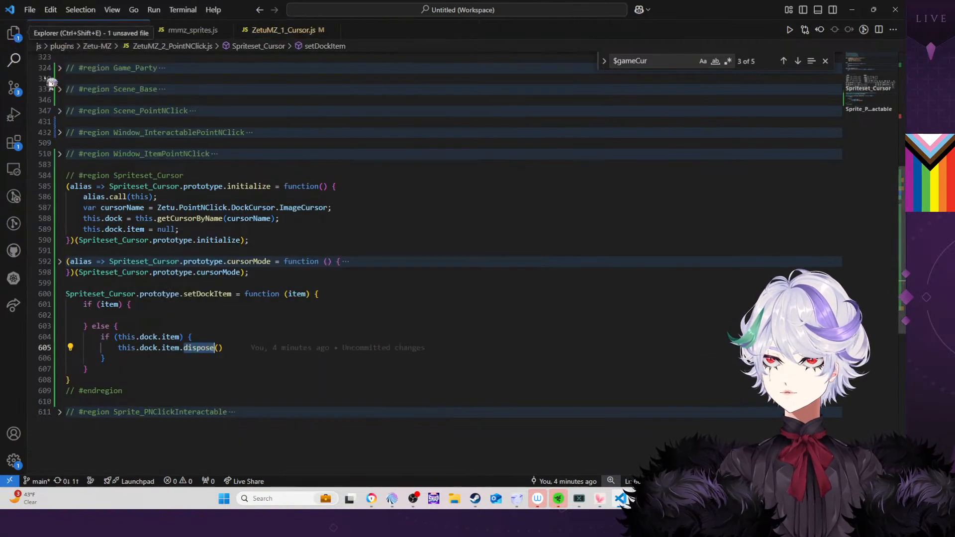
left_click(15, 35)
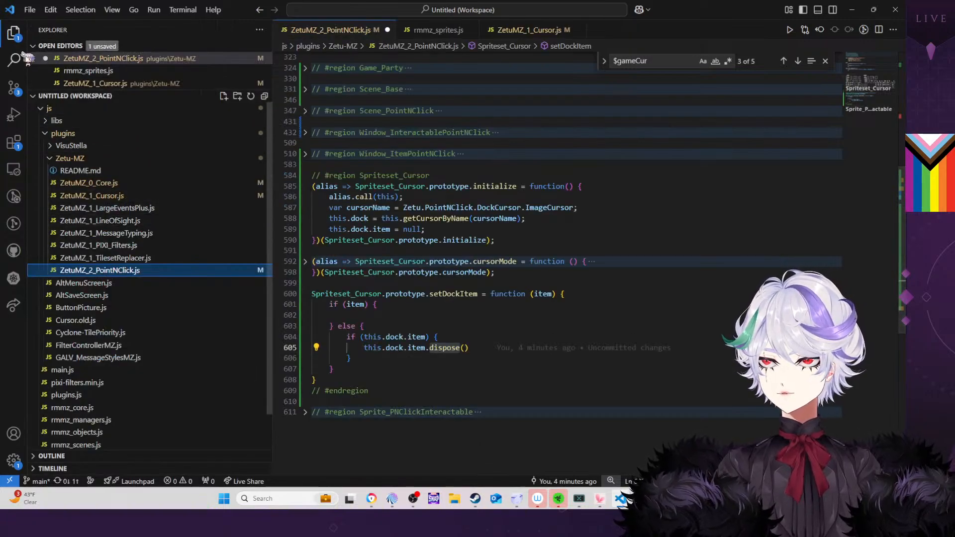
End the dispose() call with a semicolon and add this.dock.item = null; after the nested if block
left_click(516, 350)
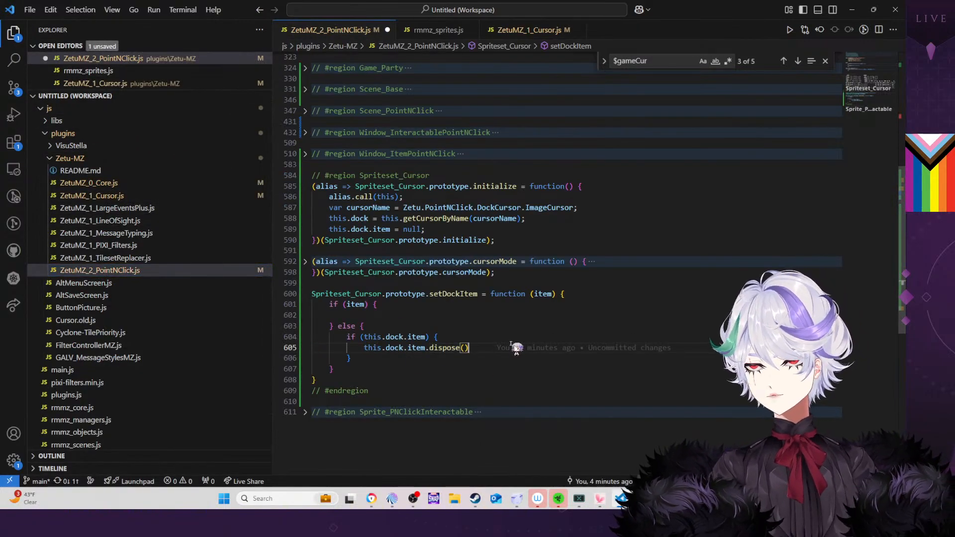
type(";")
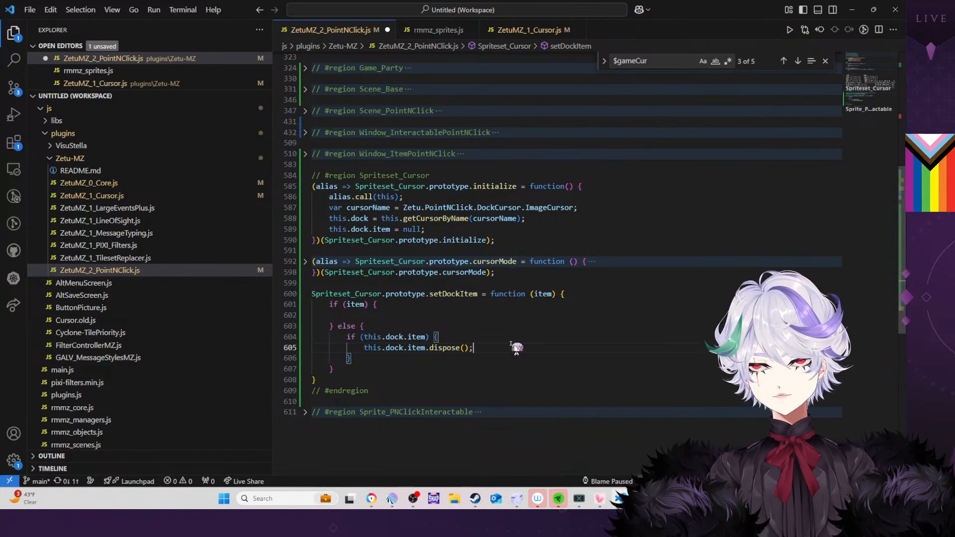
key("Down")
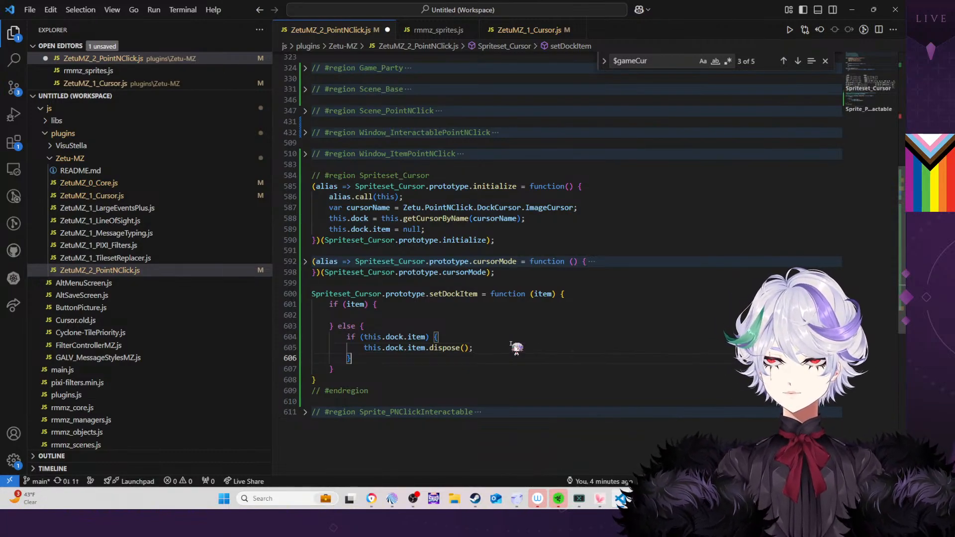
key("Return")
type("this.")
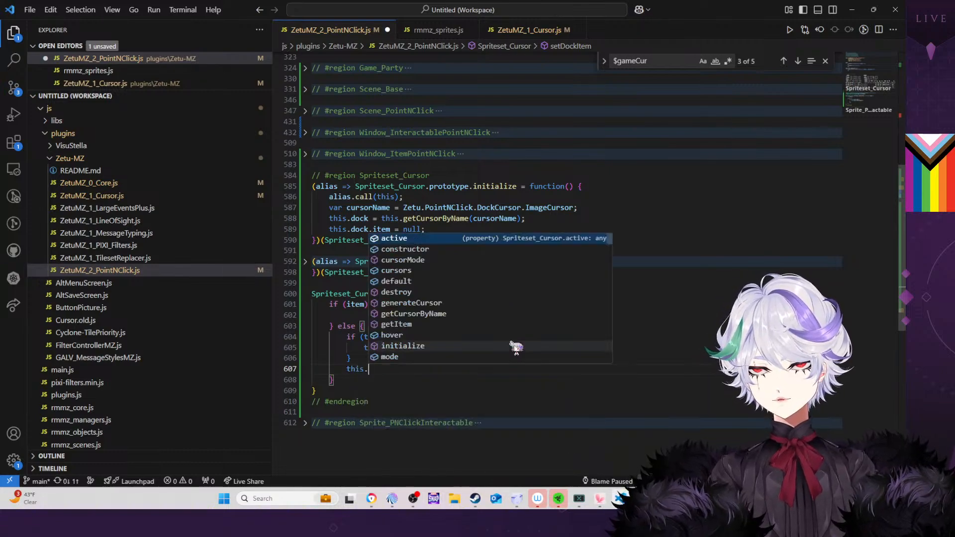
type("dock.item =")
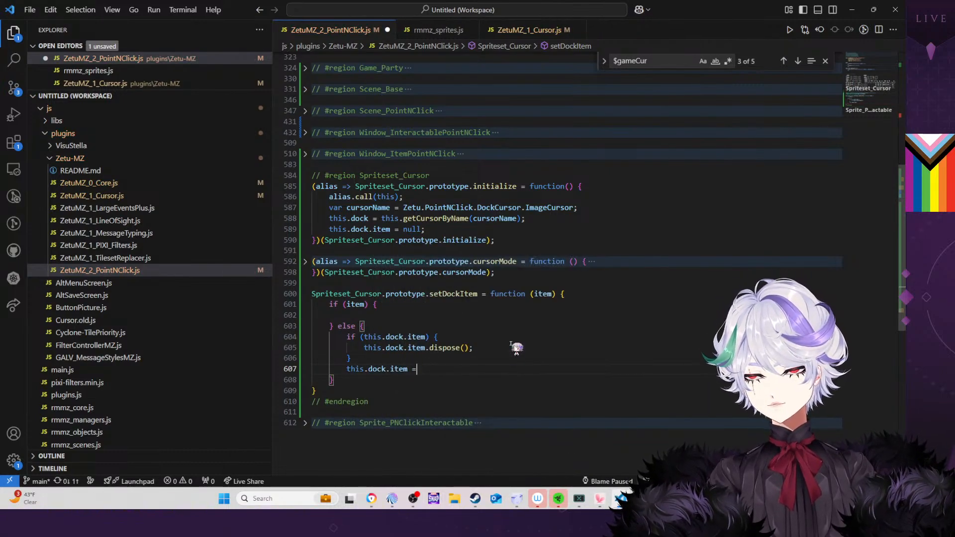
type(" null;")
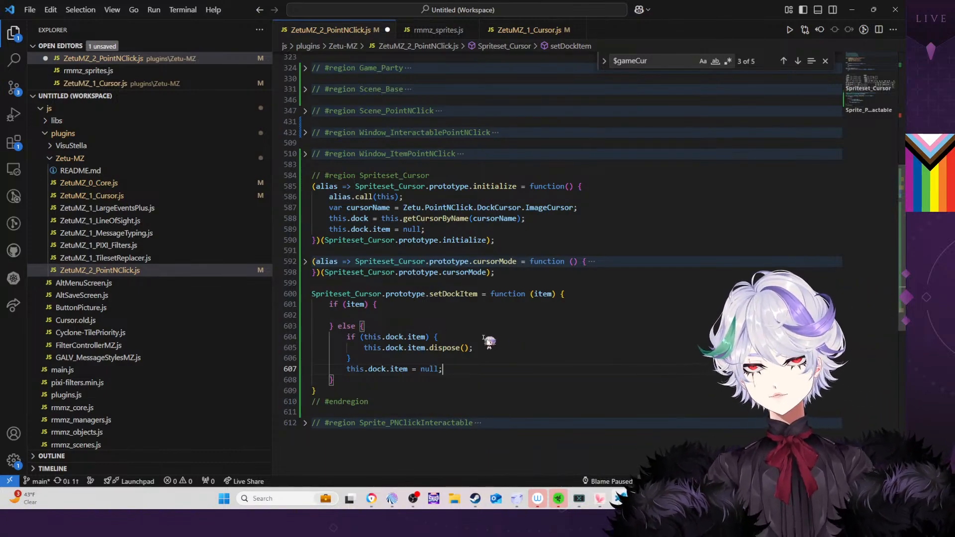
Add the placeholder comment "// set based on icon" and a blank line inside the if (item) branch
left_click(388, 317)
type("//")
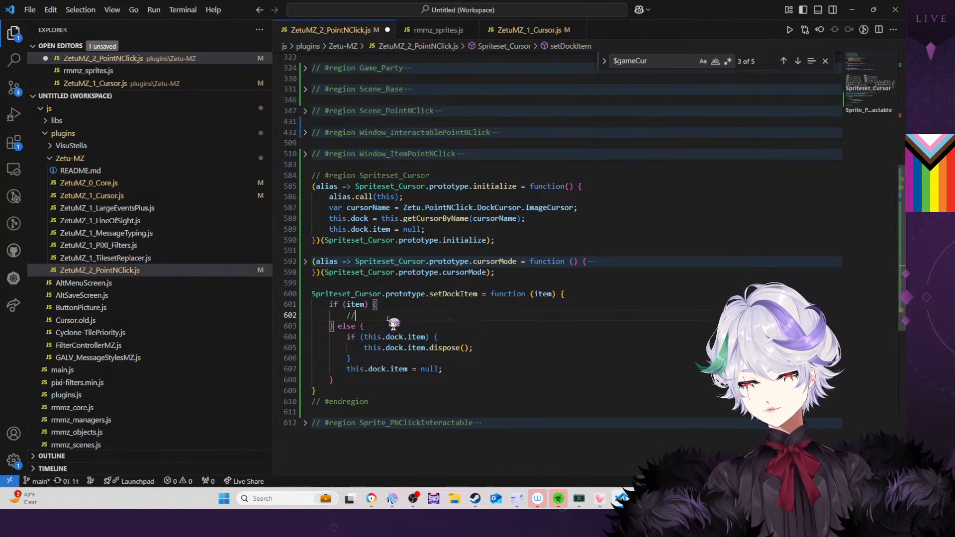
type(" set ba")
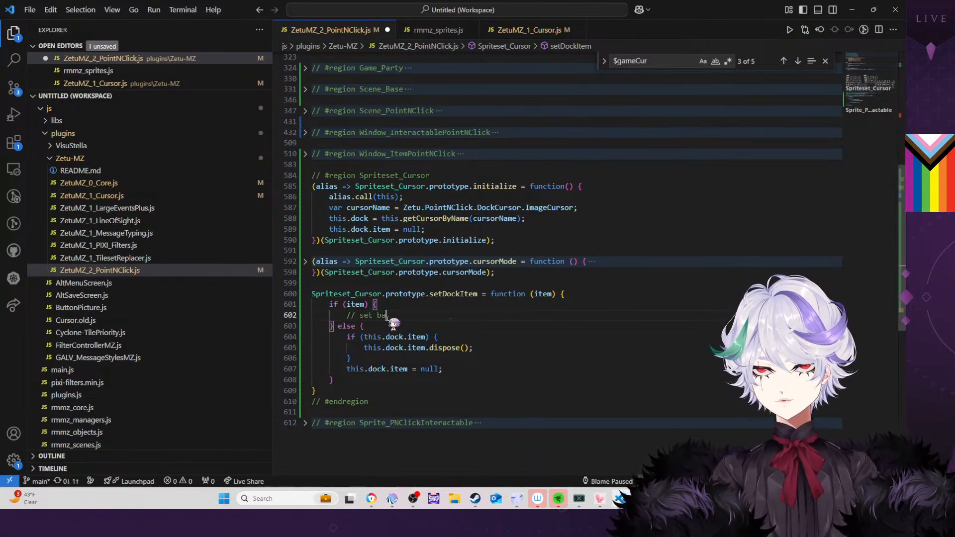
type("sed on icon")
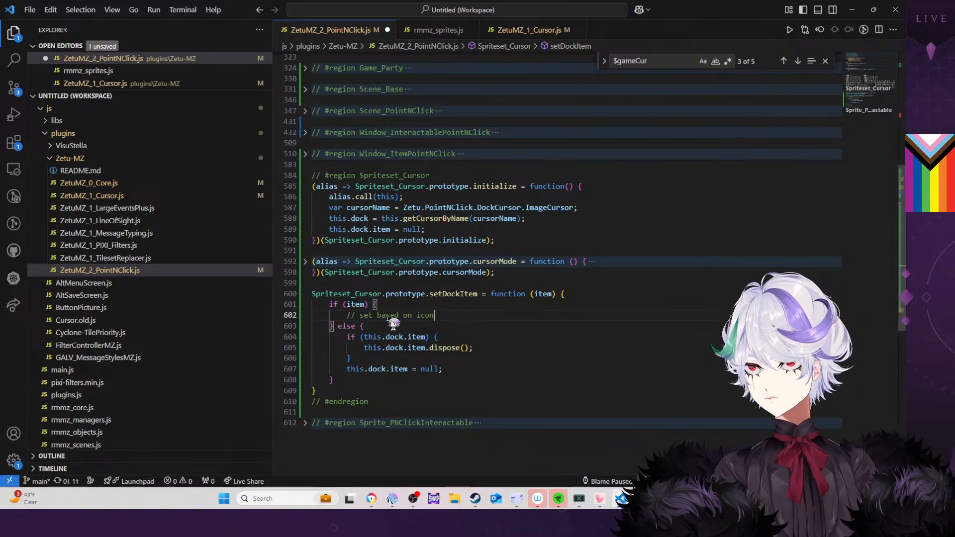
key("Return")
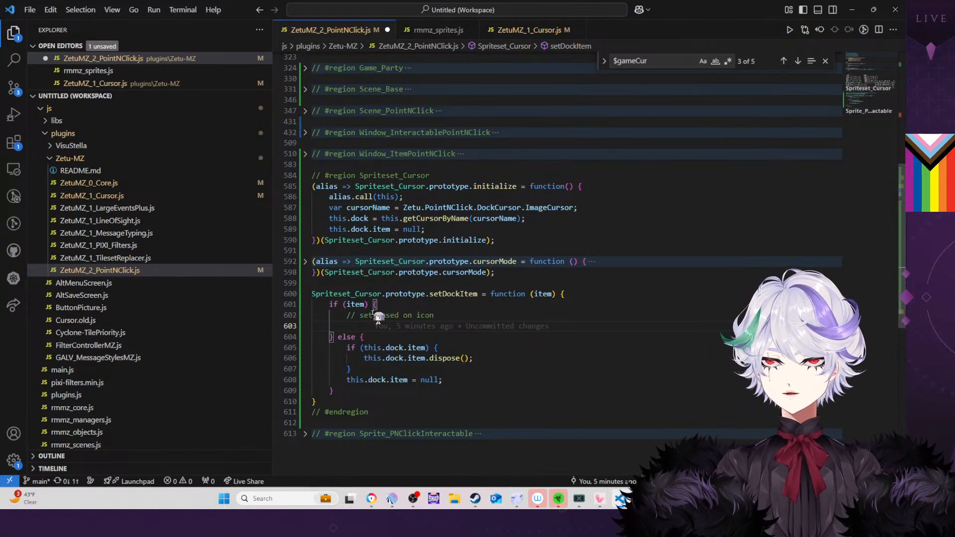
Extend the first condition in setDockItem to item && item != this.dock.item
left_click(366, 305)
type("&& item")
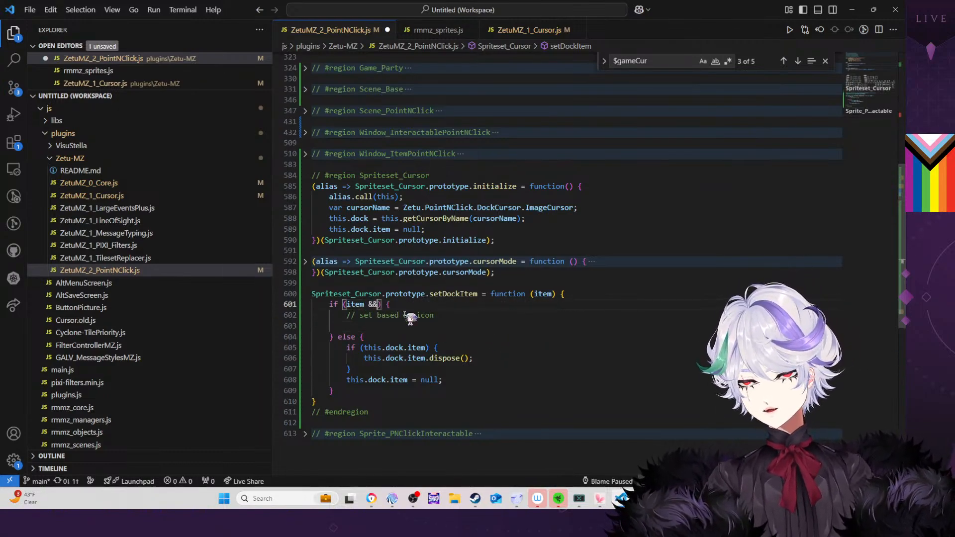
type(" != ")
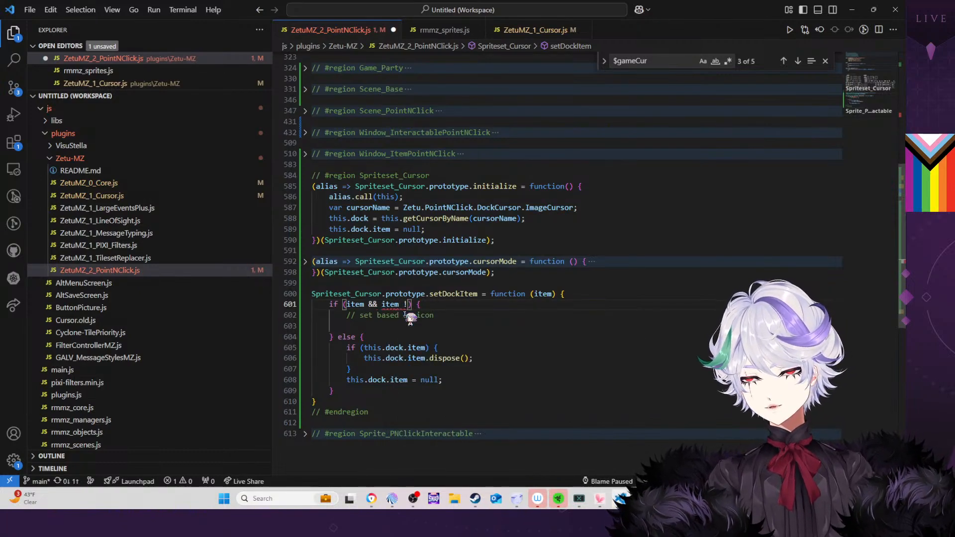
type("this.dock.")
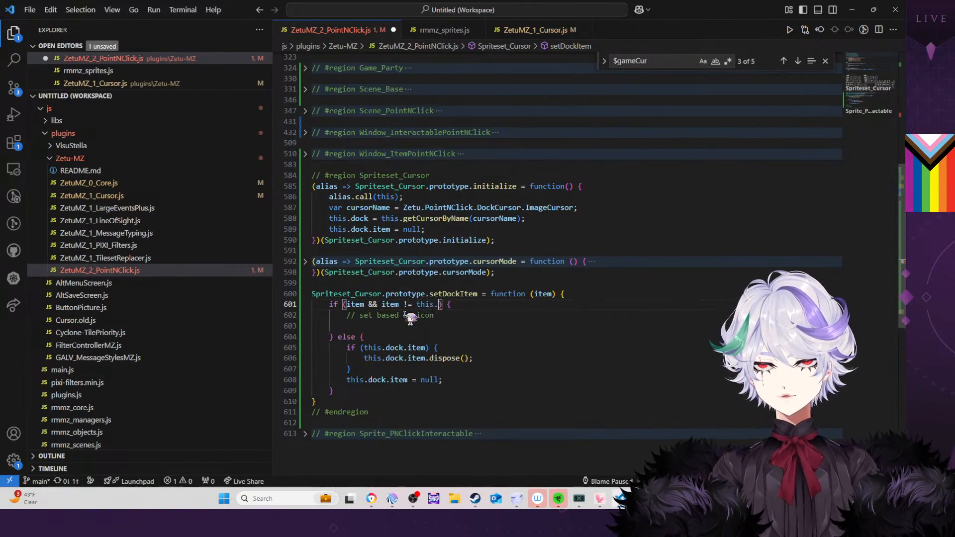
type("item")
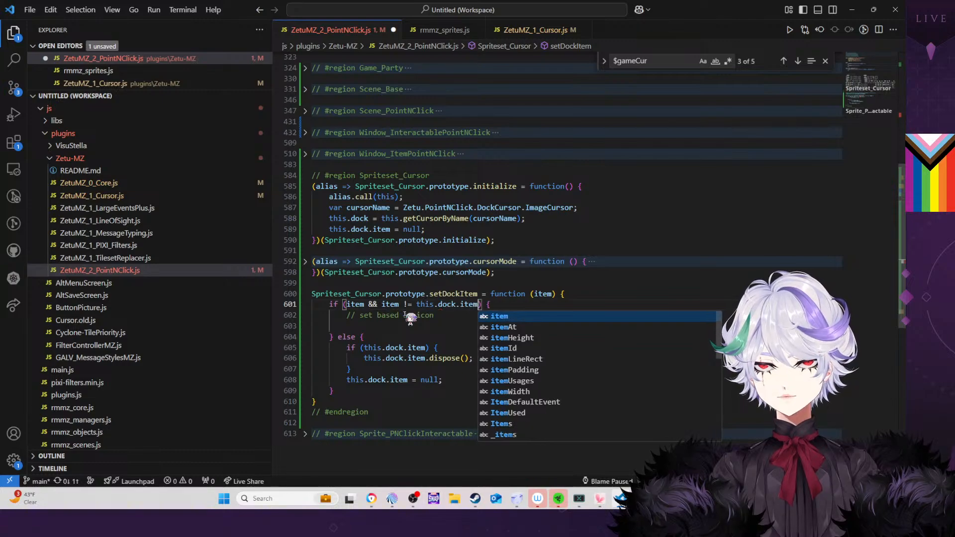
Replace the else in setDockItem with a separate if (!item) block on its own line after the first block's closing brace
left_click(578, 297)
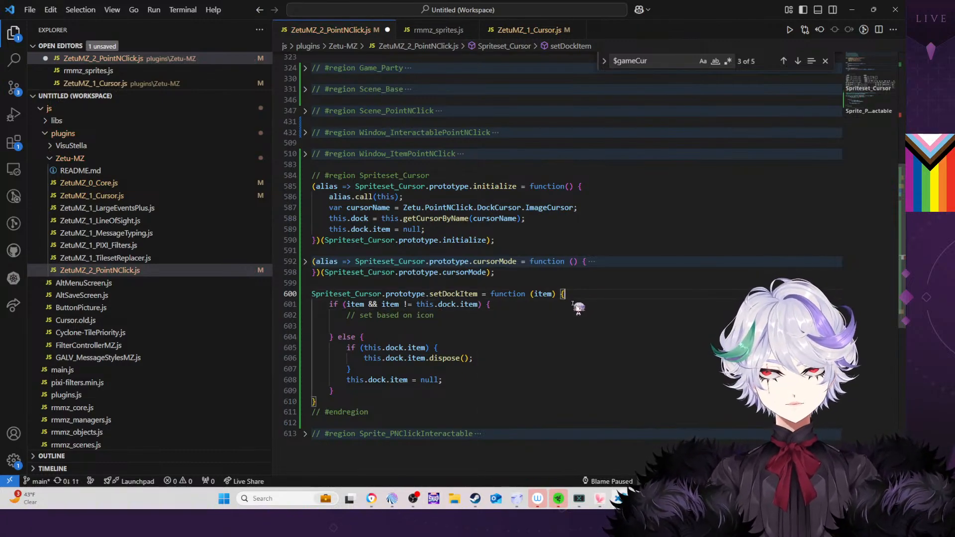
left_click(350, 337)
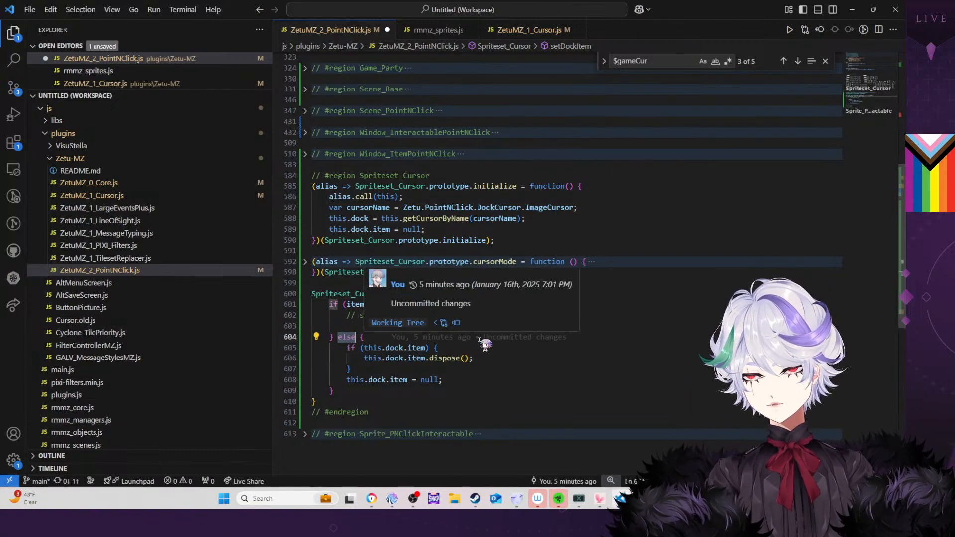
key("Return")
type("if (")
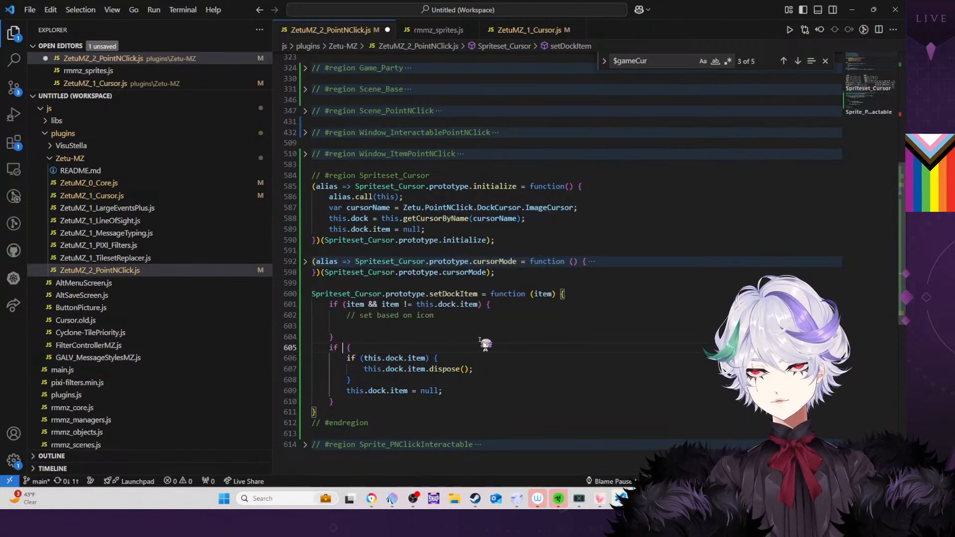
type("!item")
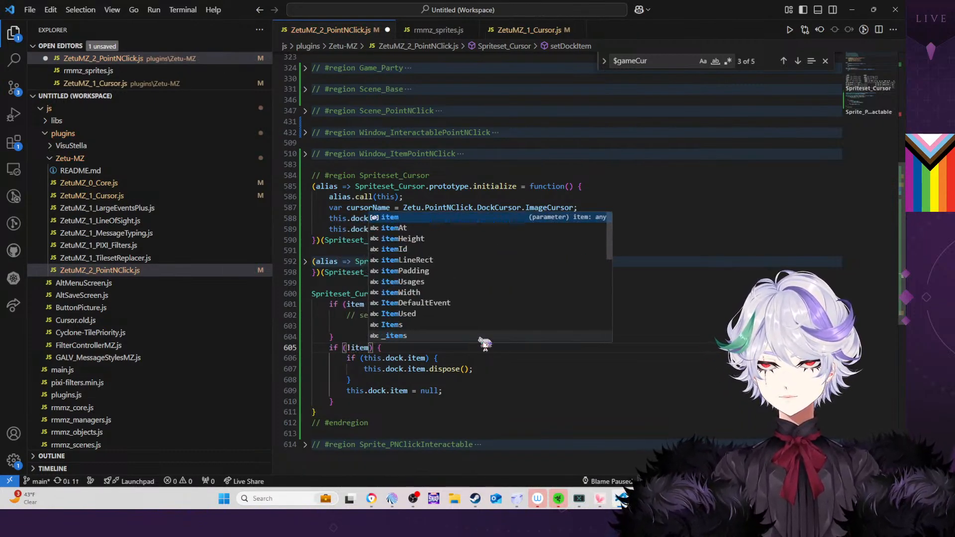
left_click(341, 337)
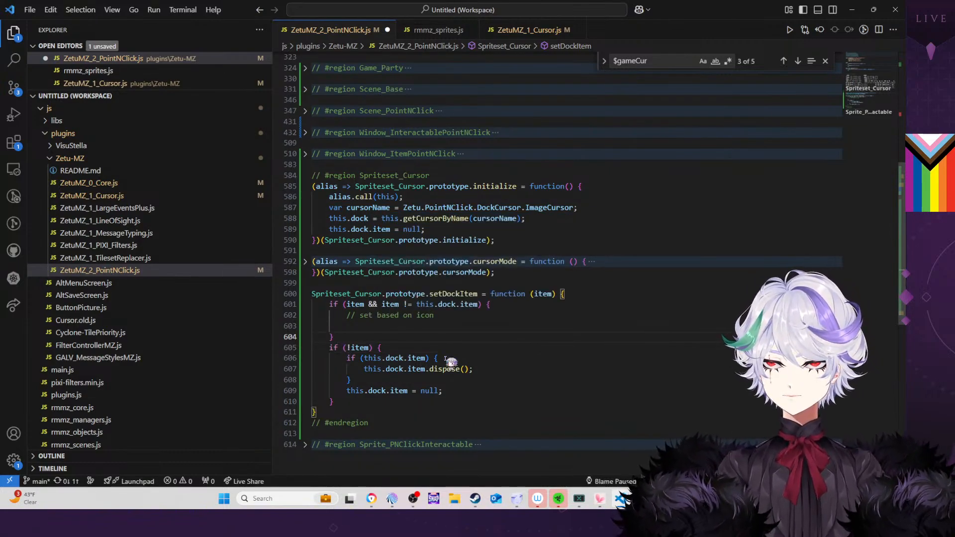
key("BackSpace")
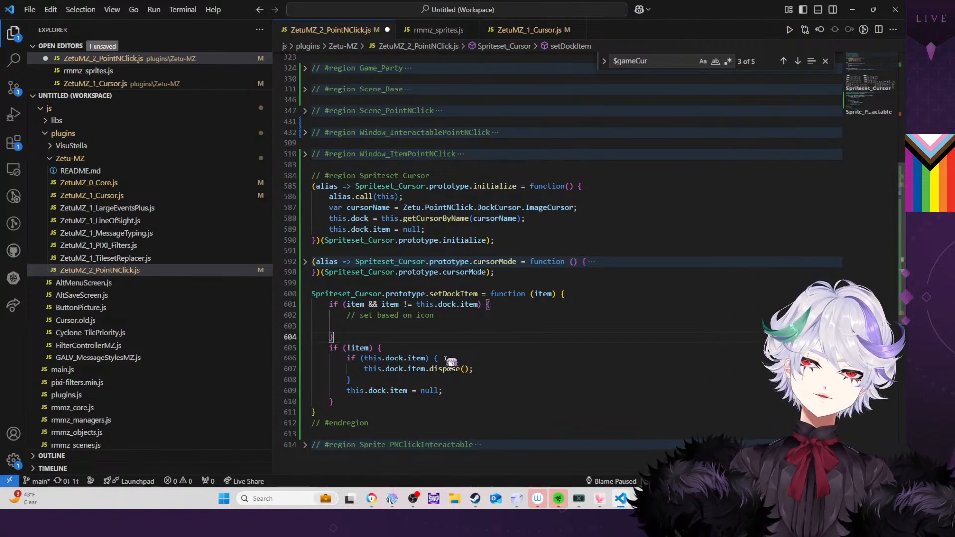
Extend the second if condition in setDockItem to !item && this.dock.item
left_click(370, 347)
type("&& i")
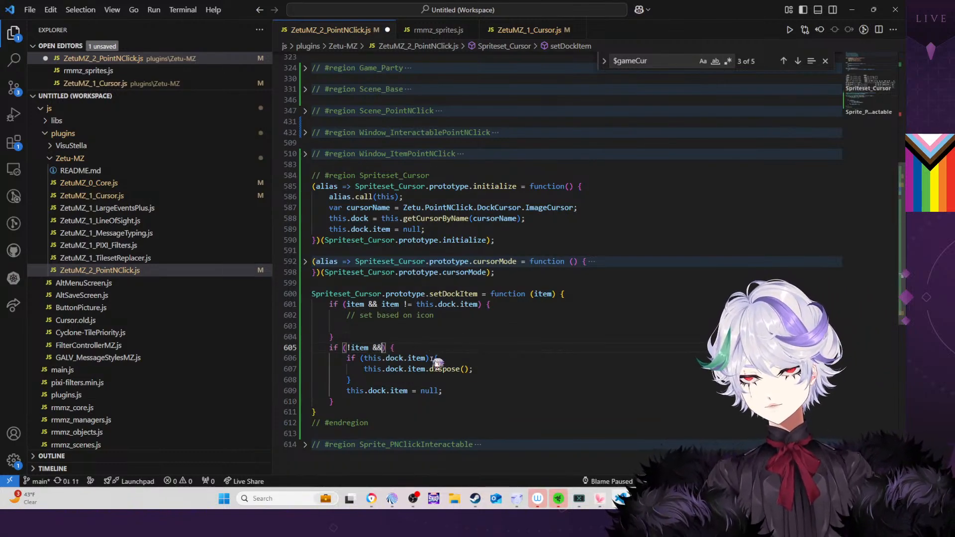
type("tem != this.dock.")
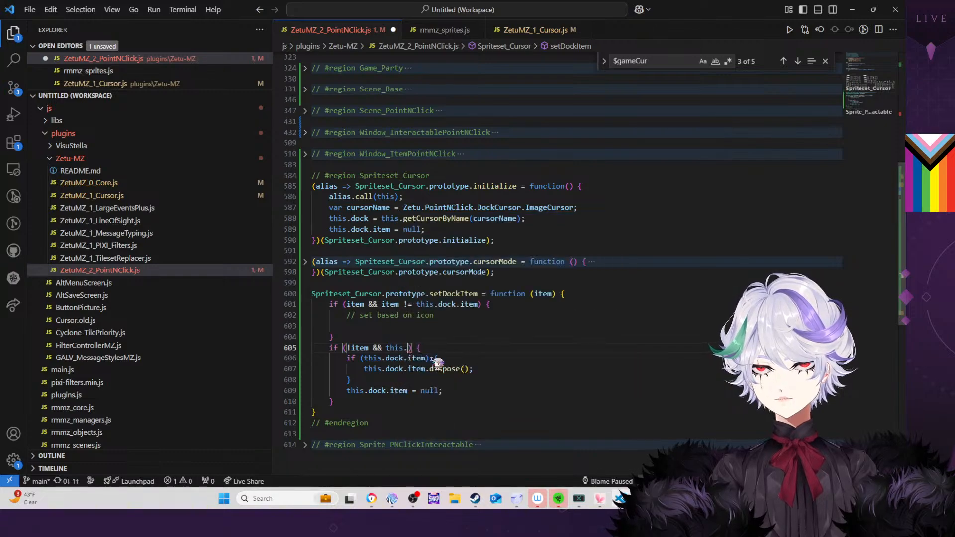
type("item")
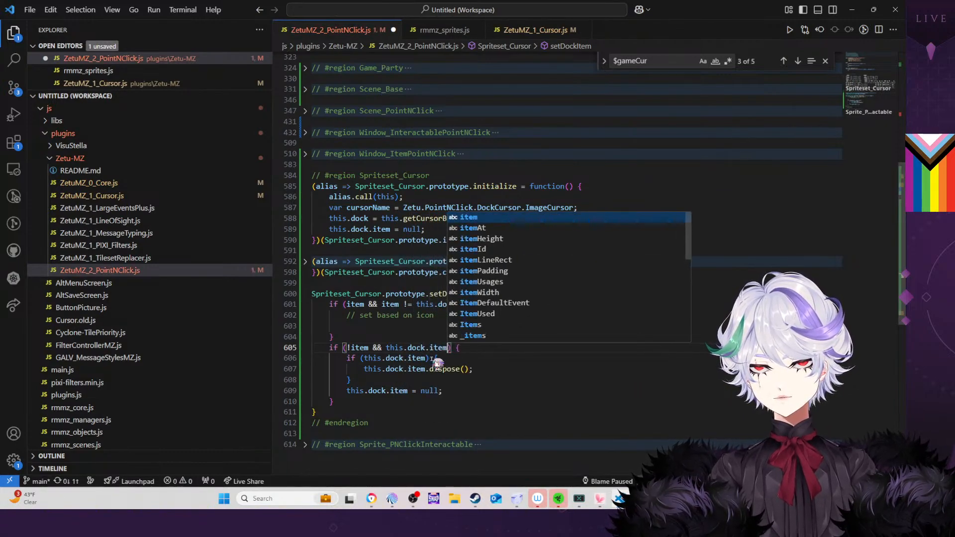
Move the nested if (this.dock.item) dispose block from the second branch into the first, beneath the "// set based on icon" comment
left_click(423, 327)
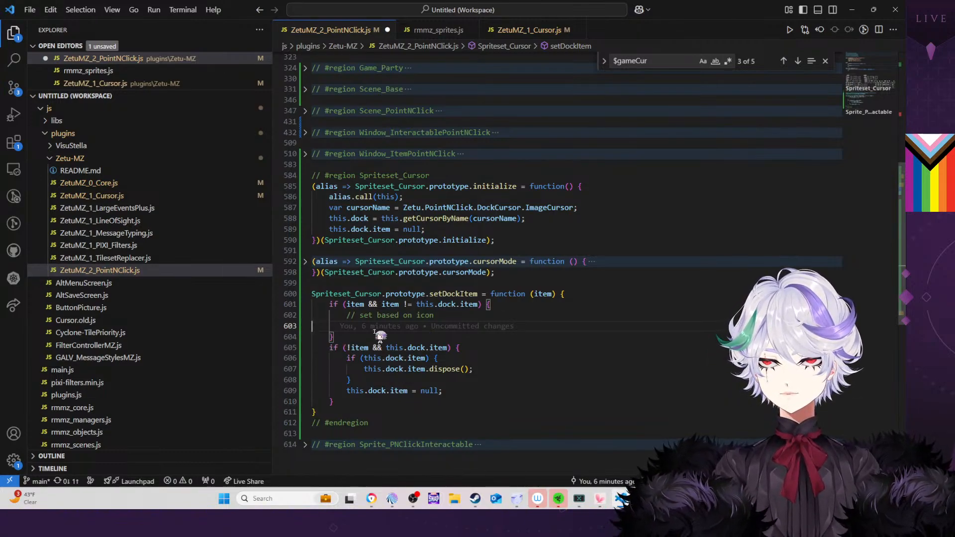
left_click(392, 331)
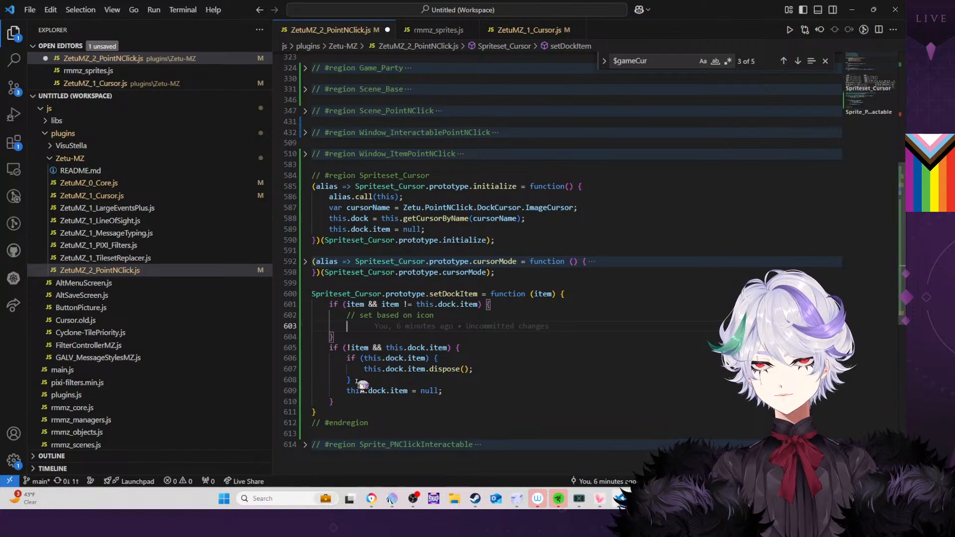
left_click_drag(356, 381, 378, 329)
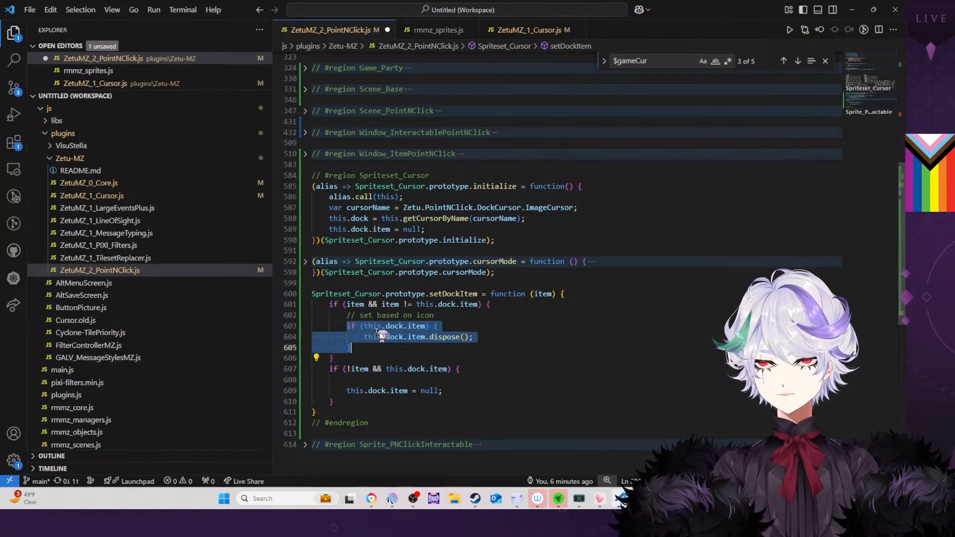
Add this.dock.item.dispose(); on the empty line above this.dock.item = null; in the second branch
left_click(403, 382)
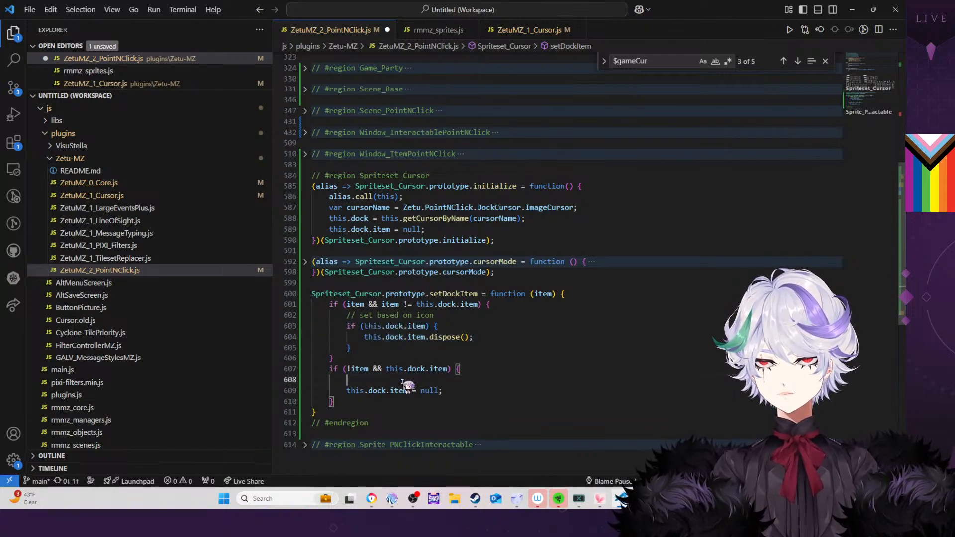
type("this.dock.it")
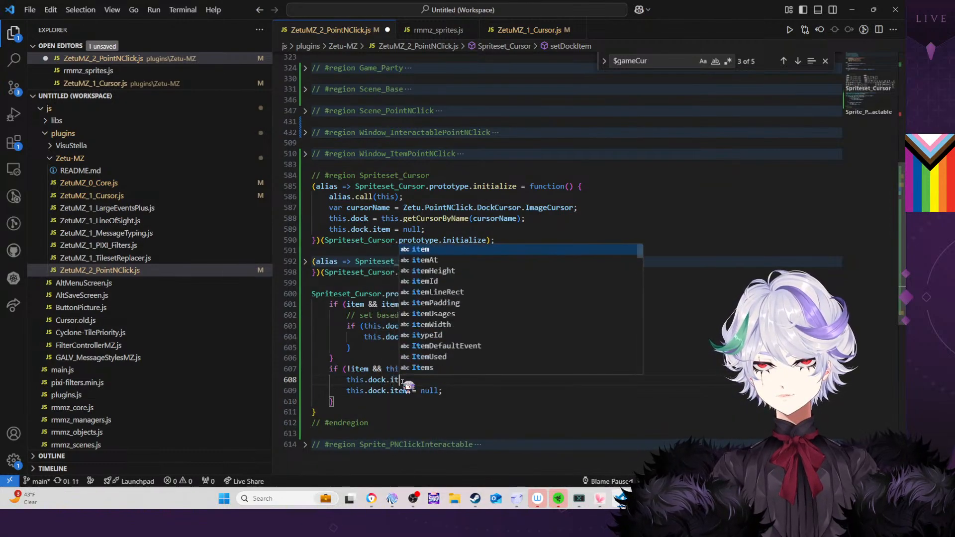
type("em.dispose")
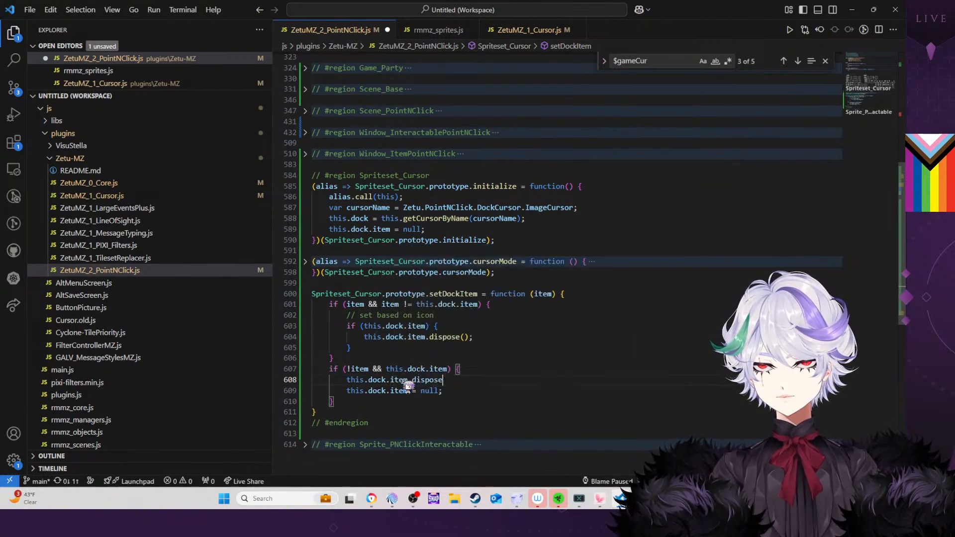
type("();")
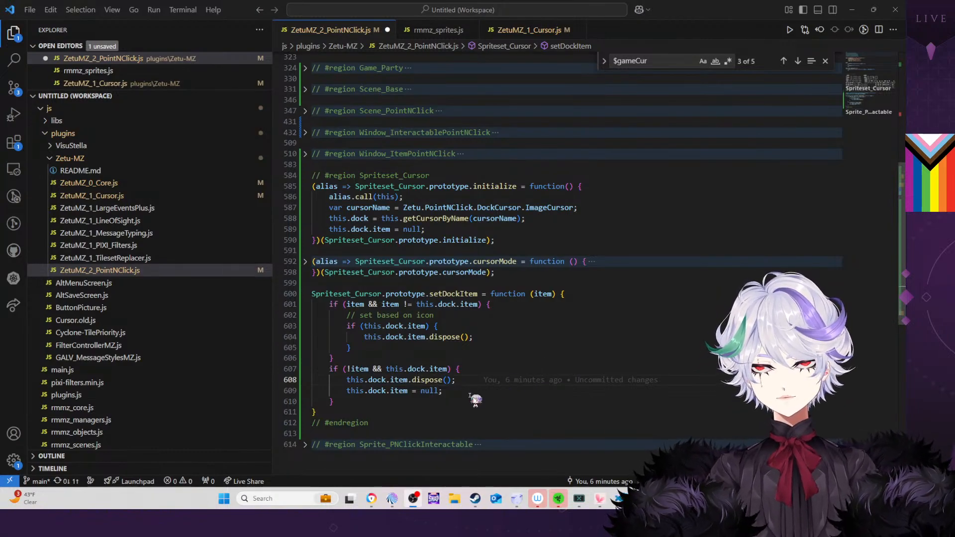
Begin a new line with this.dock.it below the nested dispose block in the first branch
left_click(472, 348)
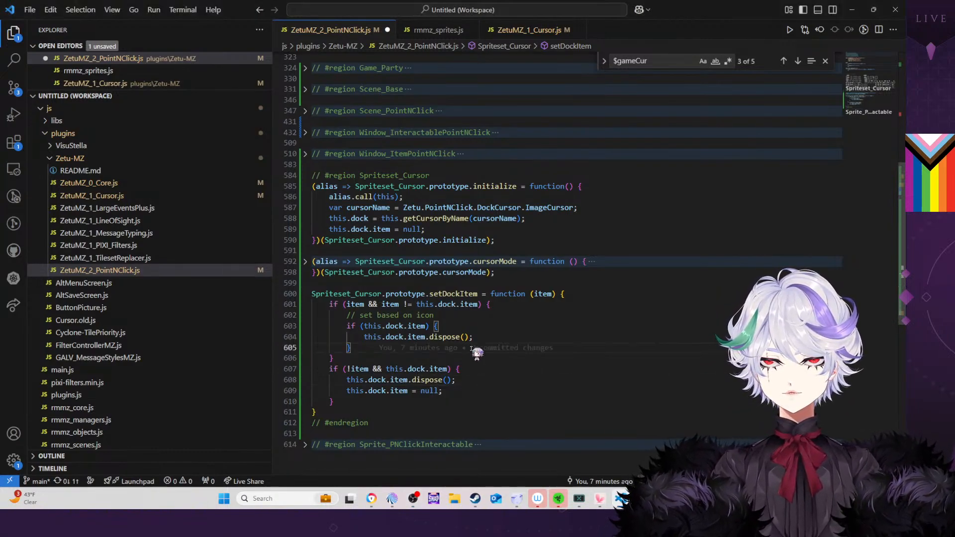
key("Return")
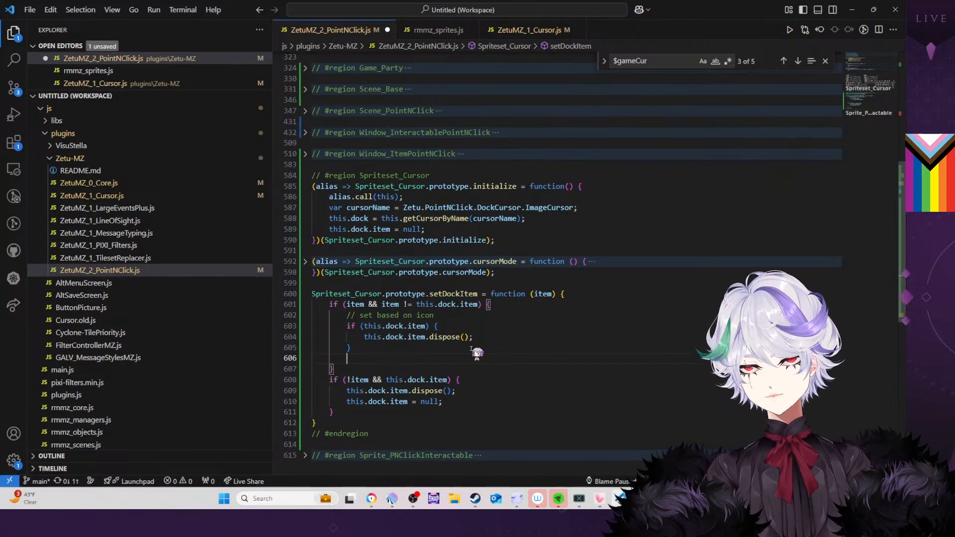
type("this.dock.it")
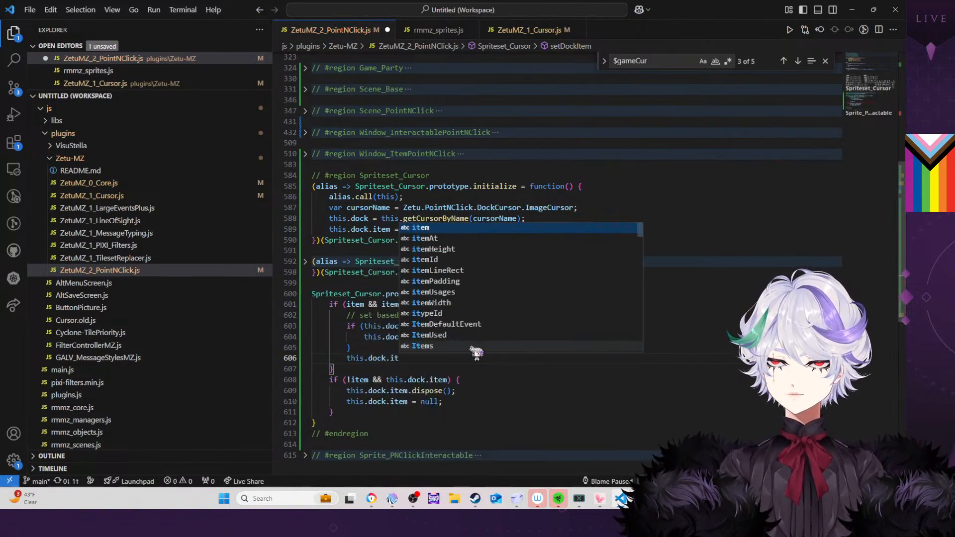
left_click(482, 403)
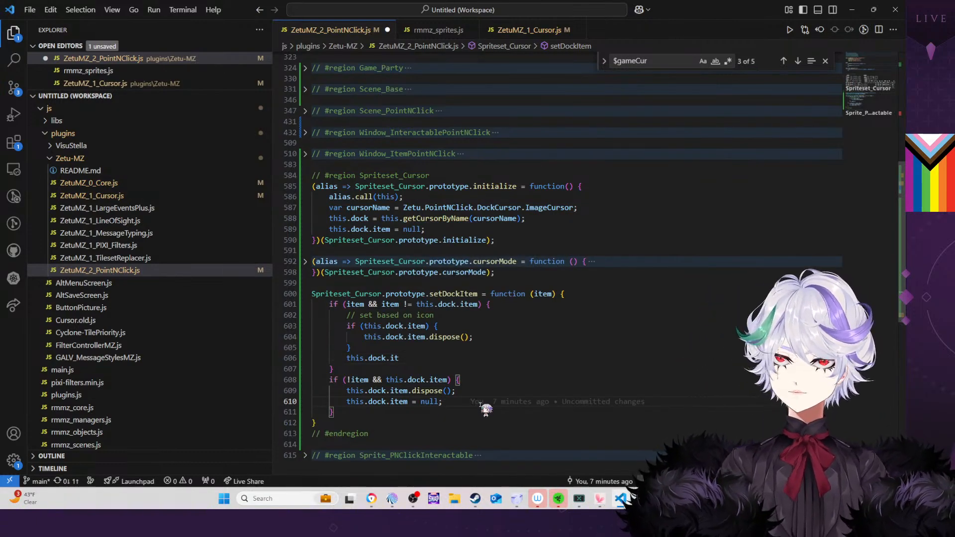
left_click(413, 359)
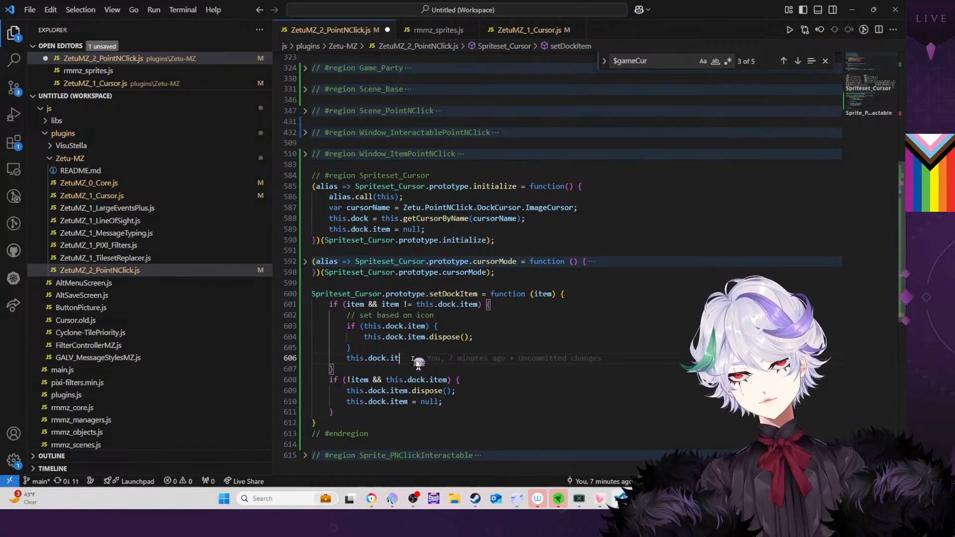
Replace item with subsprite in both dispose calls so they read this.dock.subsprite.dispose();
left_click(425, 326)
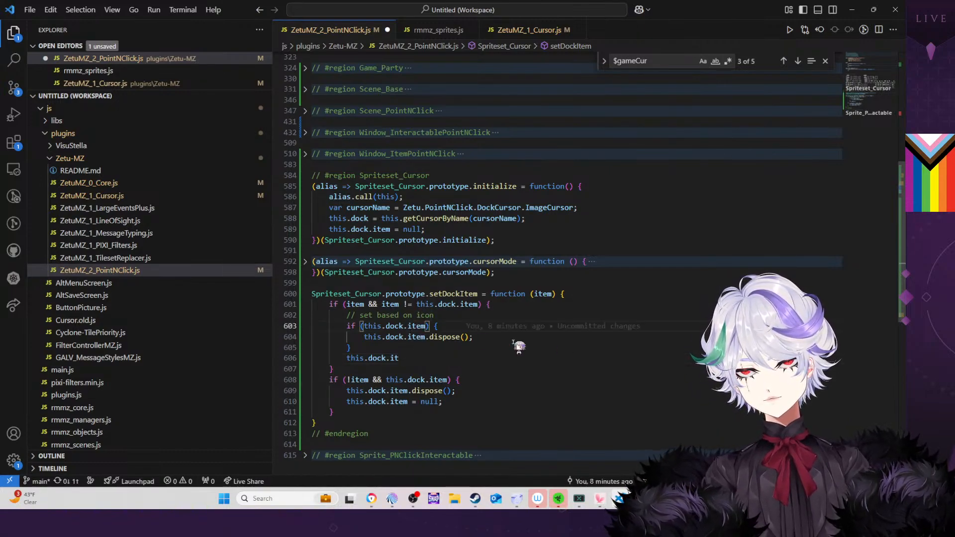
double_click(420, 327)
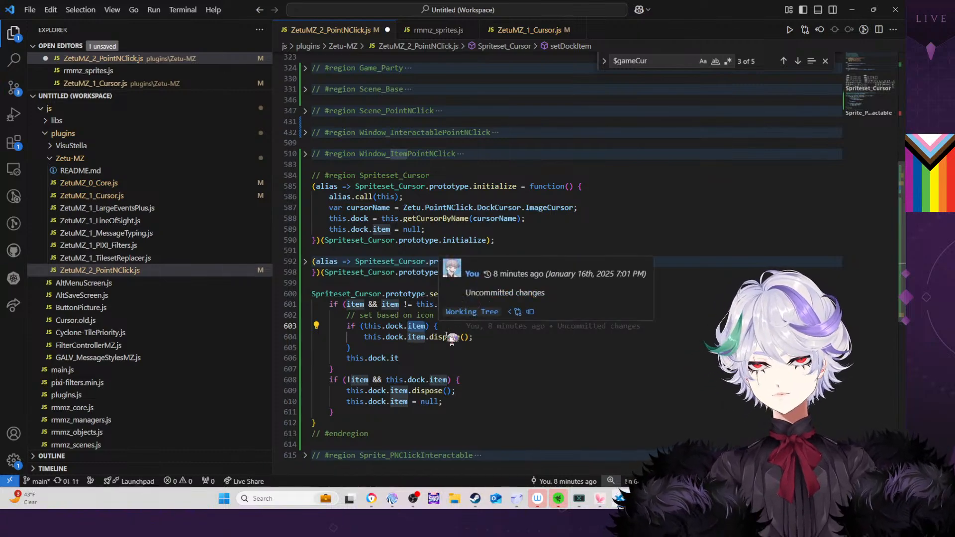
left_click(426, 337)
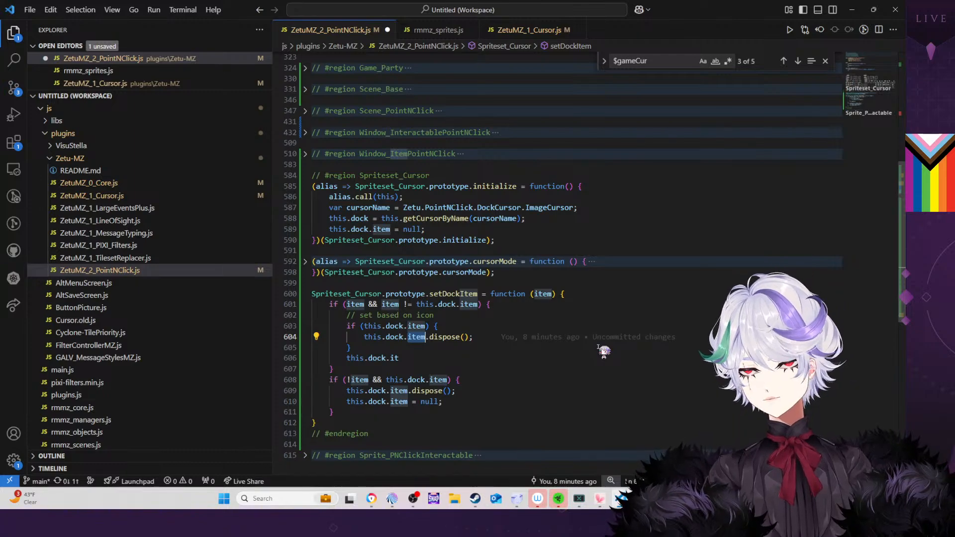
type("subsprite")
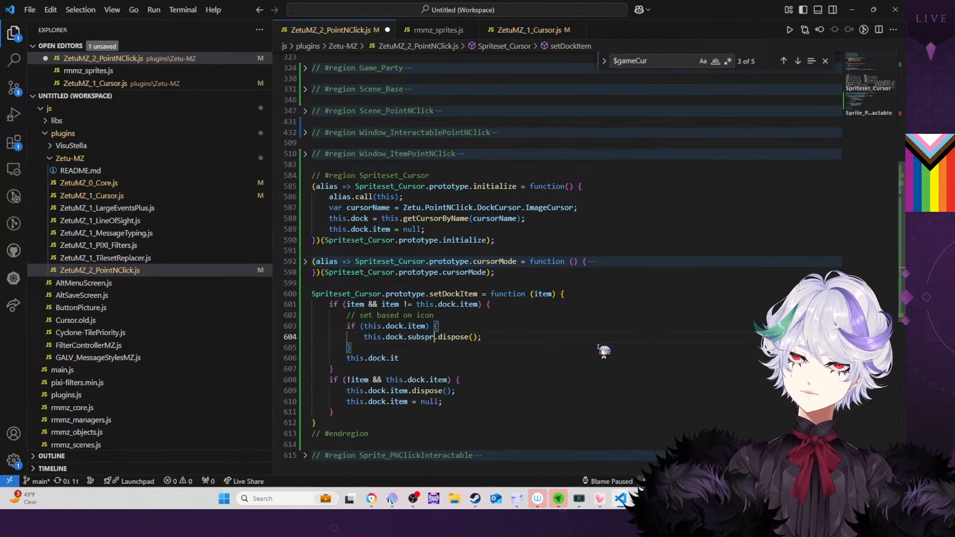
double_click(428, 337)
key("ctrl+c")
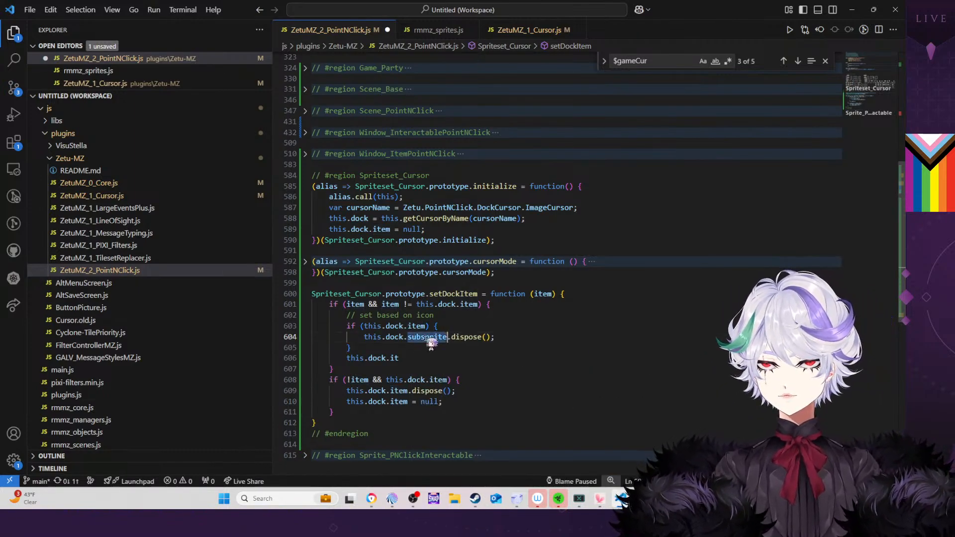
double_click(401, 391)
key("ctrl+v")
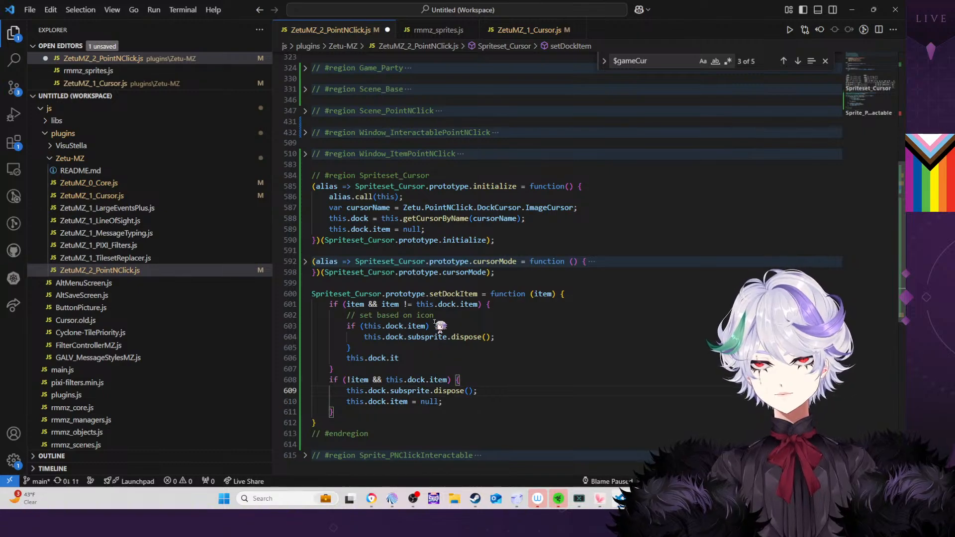
Add this.dock.item = item; at the start of the first branch and place the "// set based on icon" comment below the nested dispose block
left_click(507, 308)
key("Return")
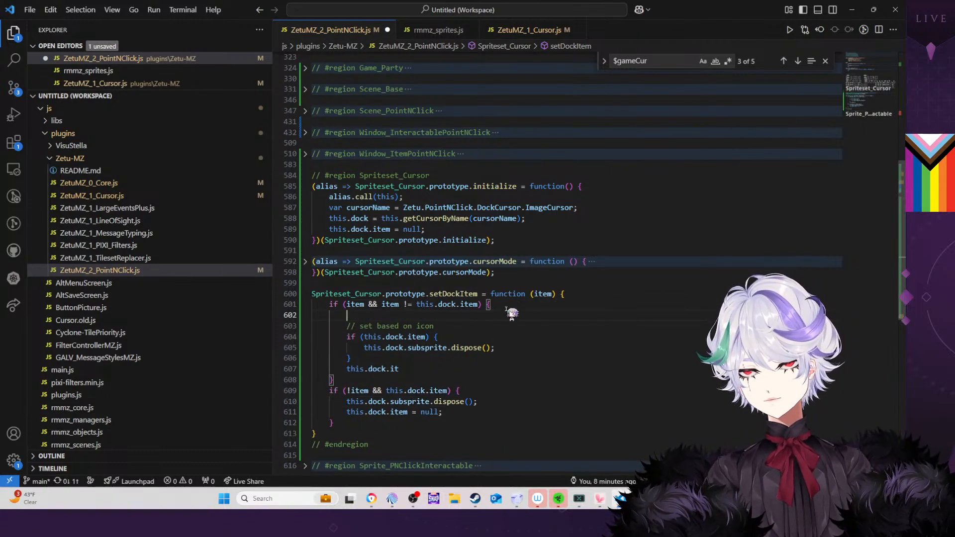
type("this.dock.")
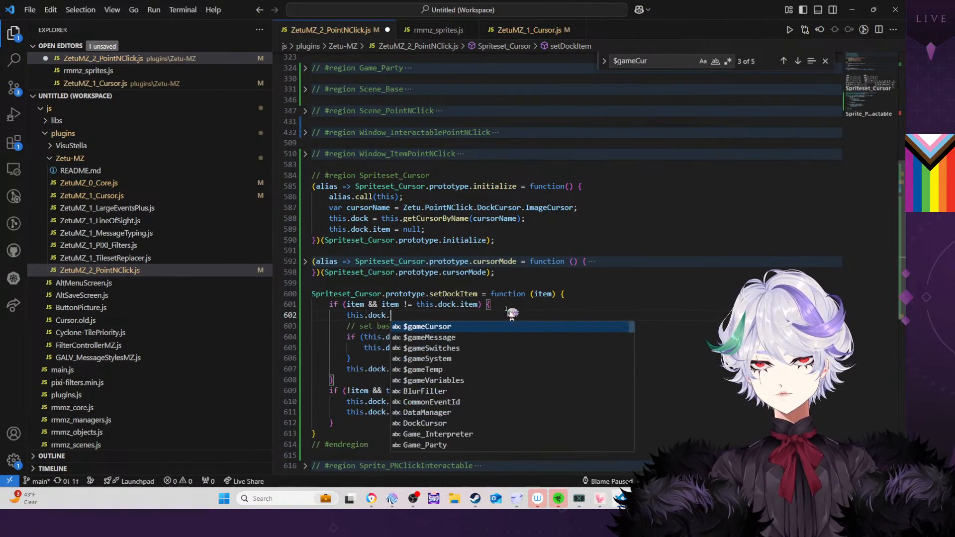
type("item = item;")
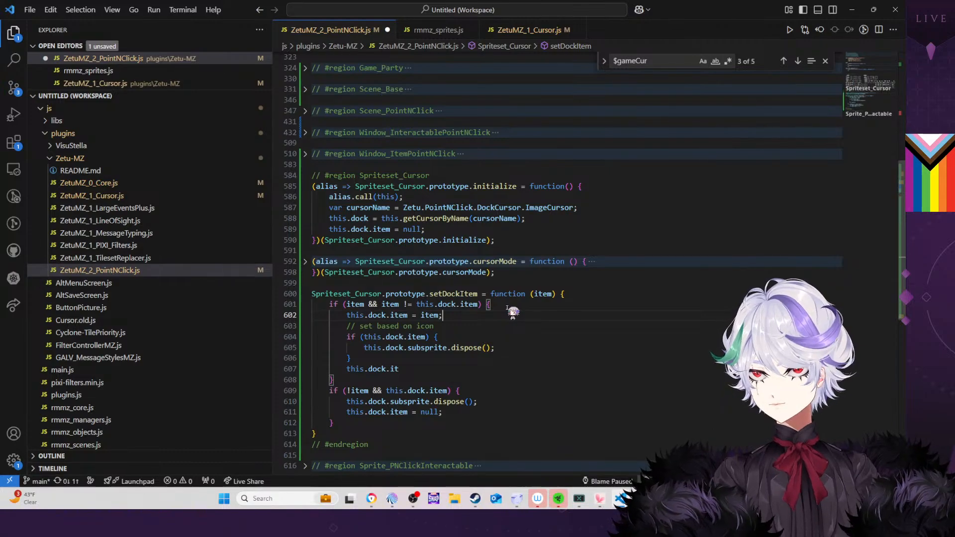
left_click_drag(351, 358, 454, 318)
left_click(537, 331)
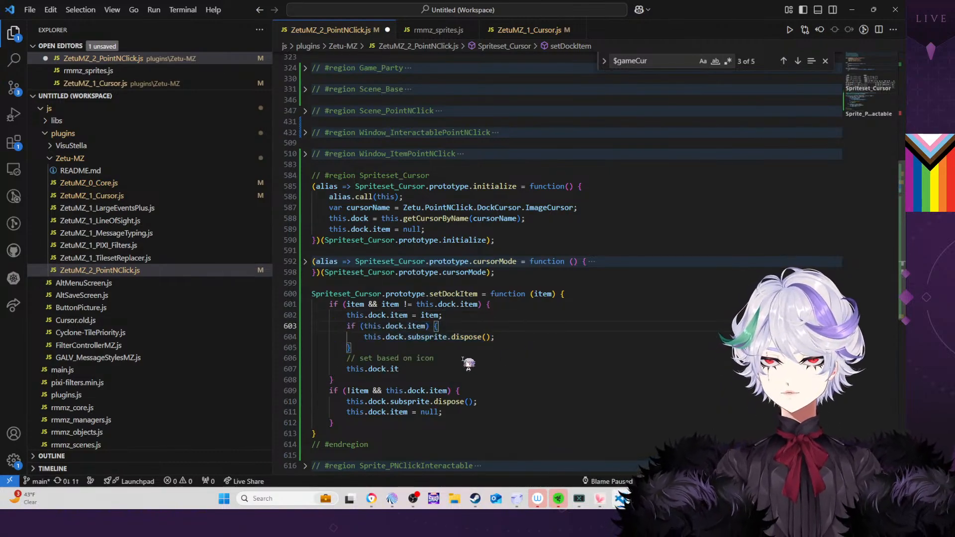
Complete the unfinished line under the "// set based on icon" comment as this.dock.item.iconId;
left_click(429, 371)
scroll(547, 327, "down", 3)
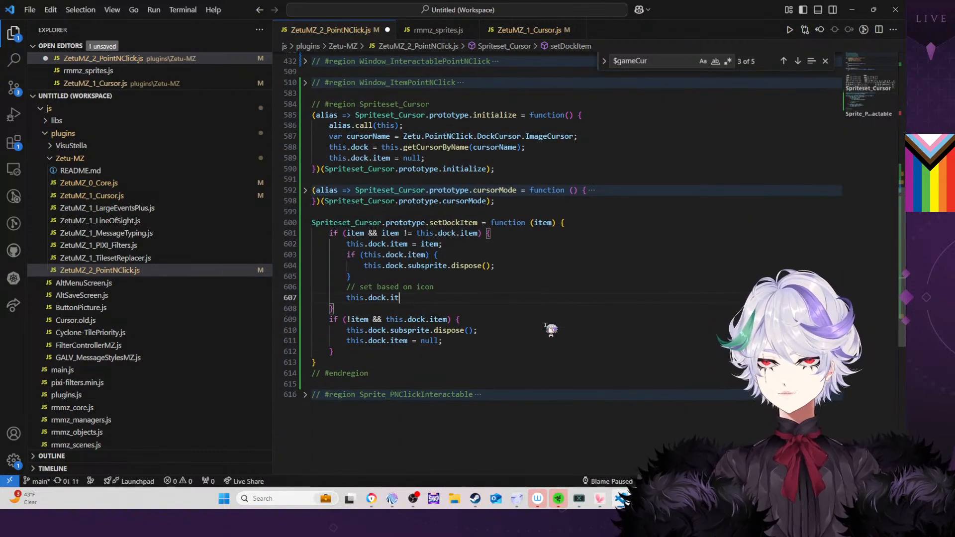
type("e")
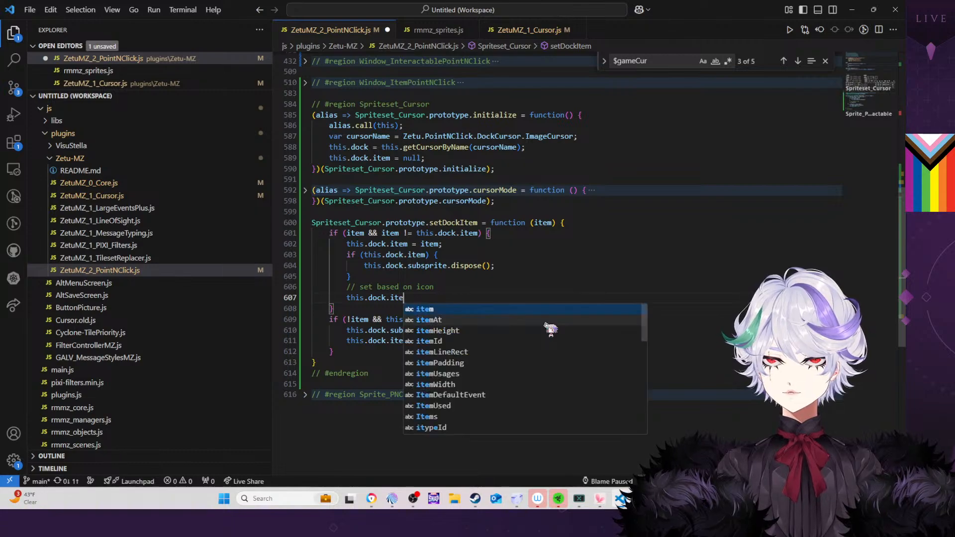
type("m.icon")
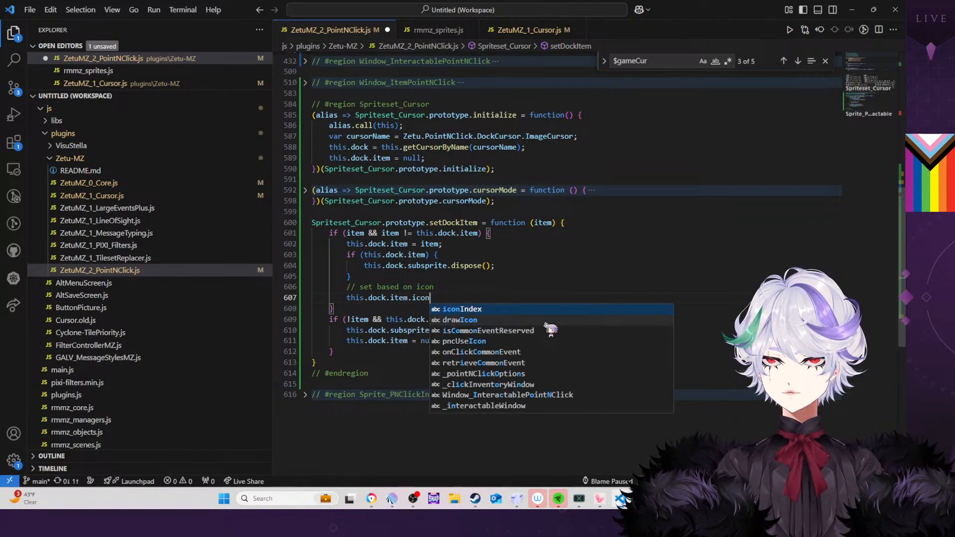
type("Id;")
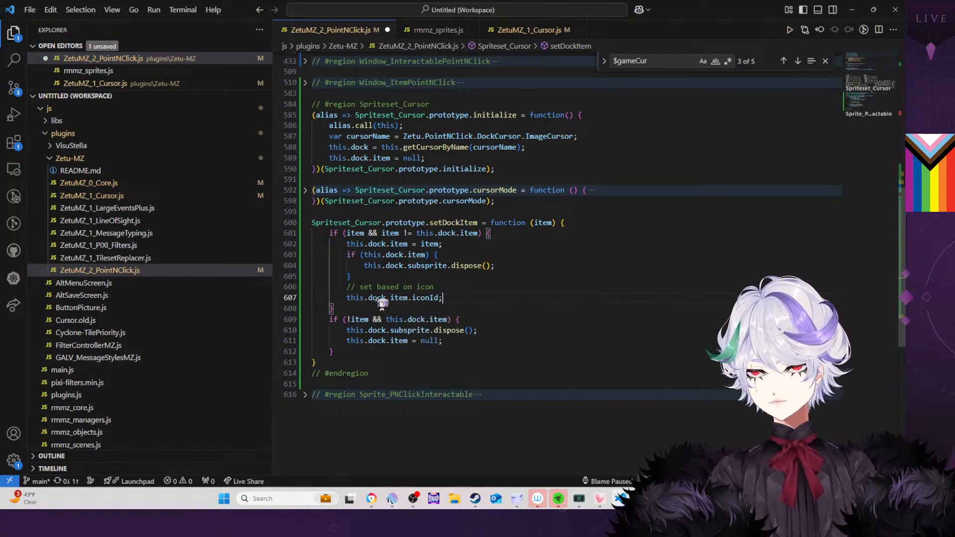
Turn the line under the "// set based on icon" comment into const iconId = item.iconId;
left_click(350, 298)
type("const i")
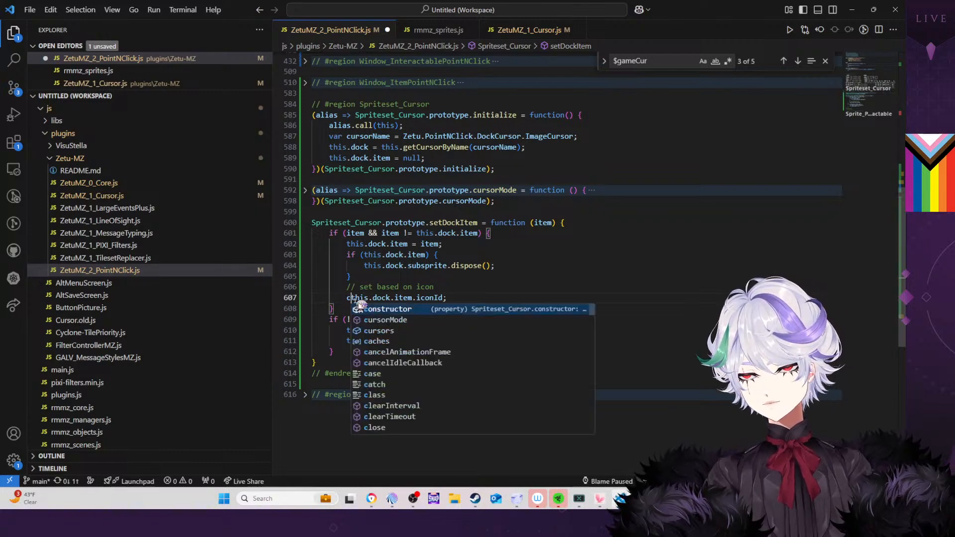
type("conId =")
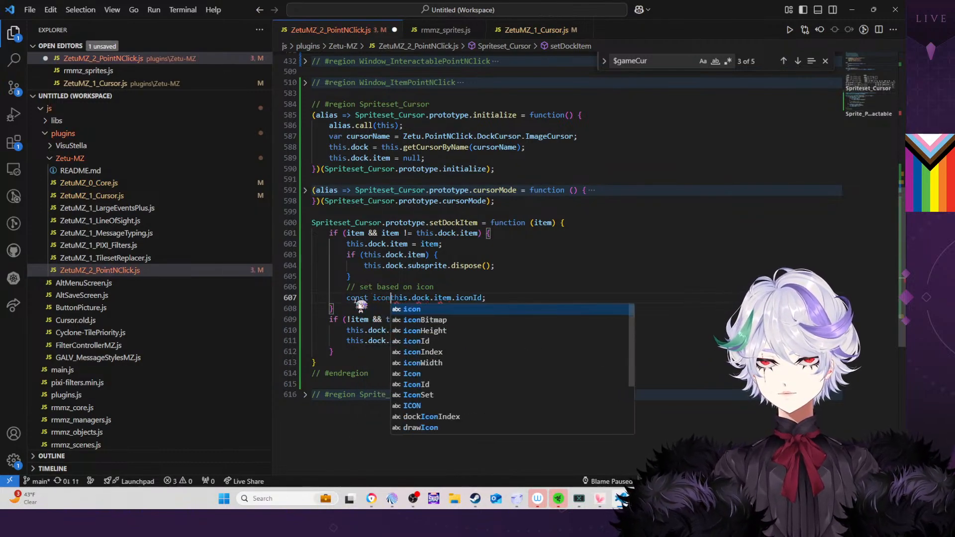
left_click(526, 298)
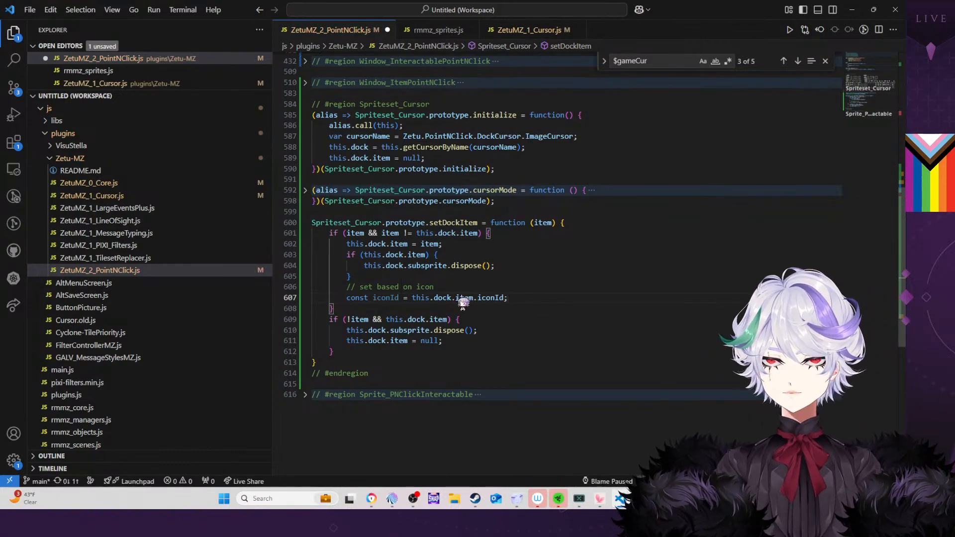
left_click_drag(456, 298, 412, 298)
key("BackSpace")
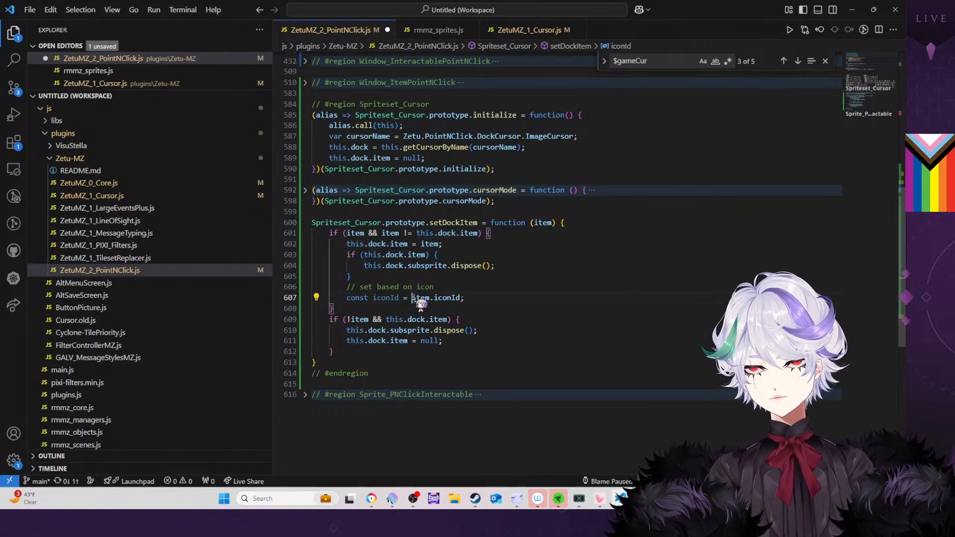
Add this.dock.subsprite = new Sprite(); below the iconId declaration, followed by an empty line
left_click(479, 300)
key("Return")
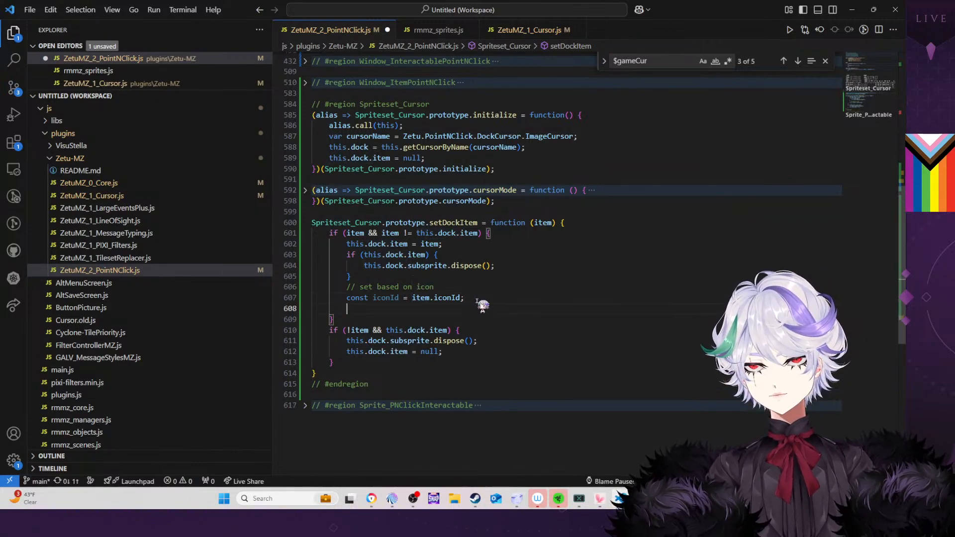
type("this.")
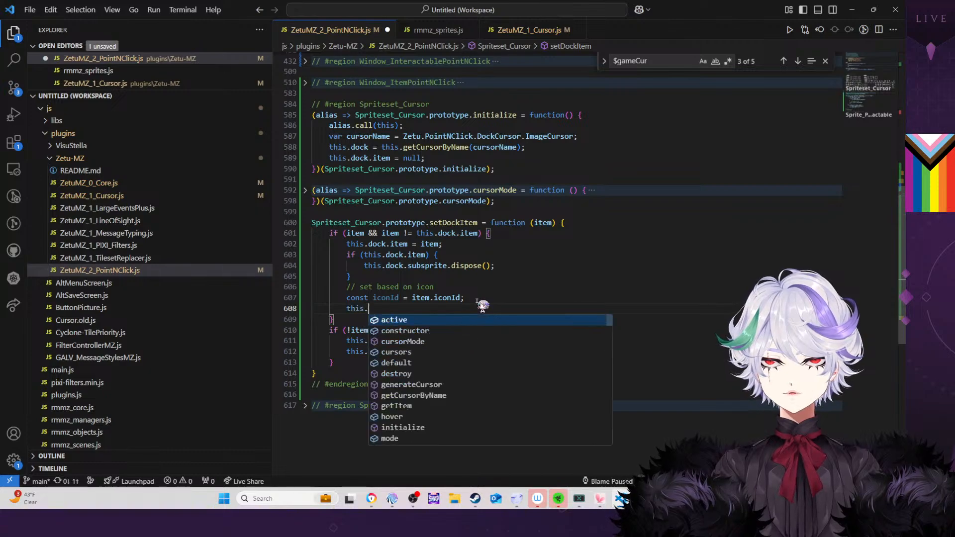
type("dock.su")
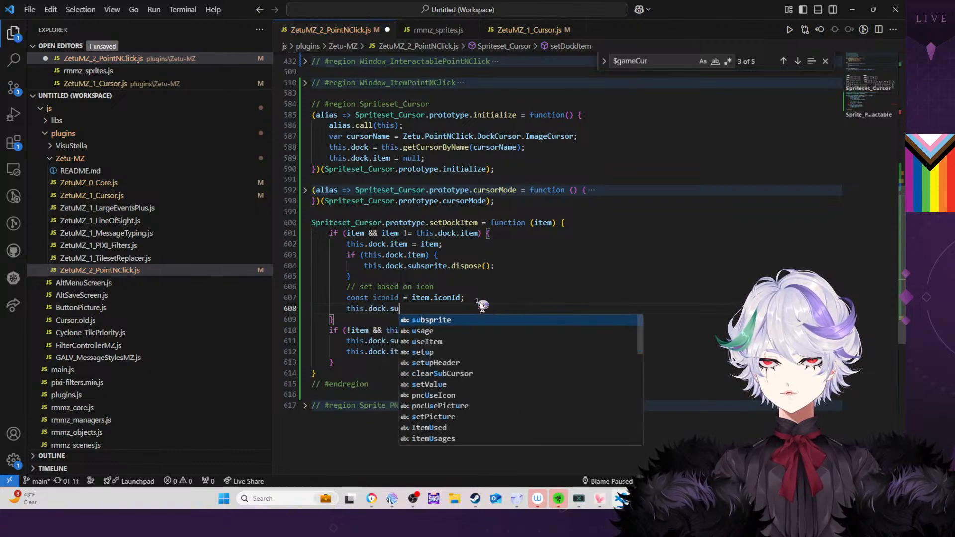
key("Tab")
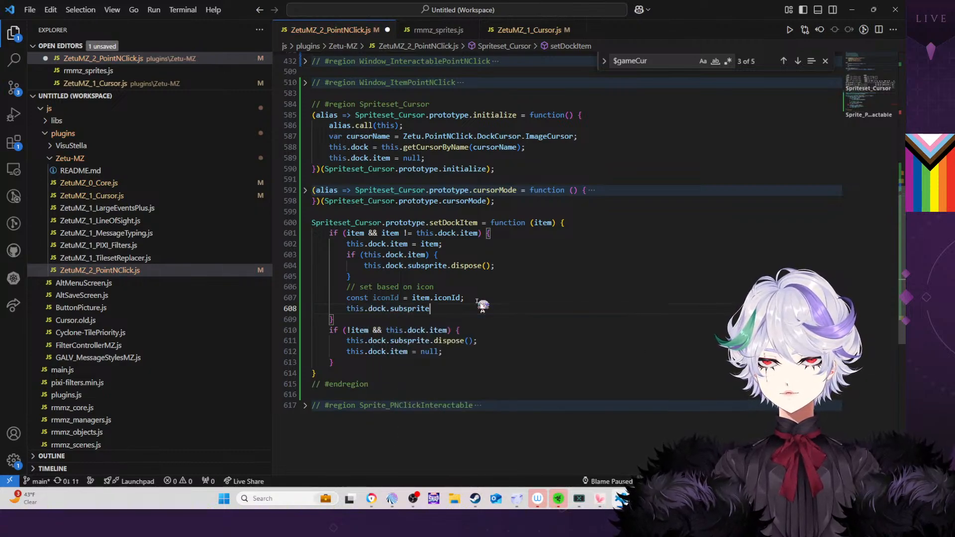
type("=")
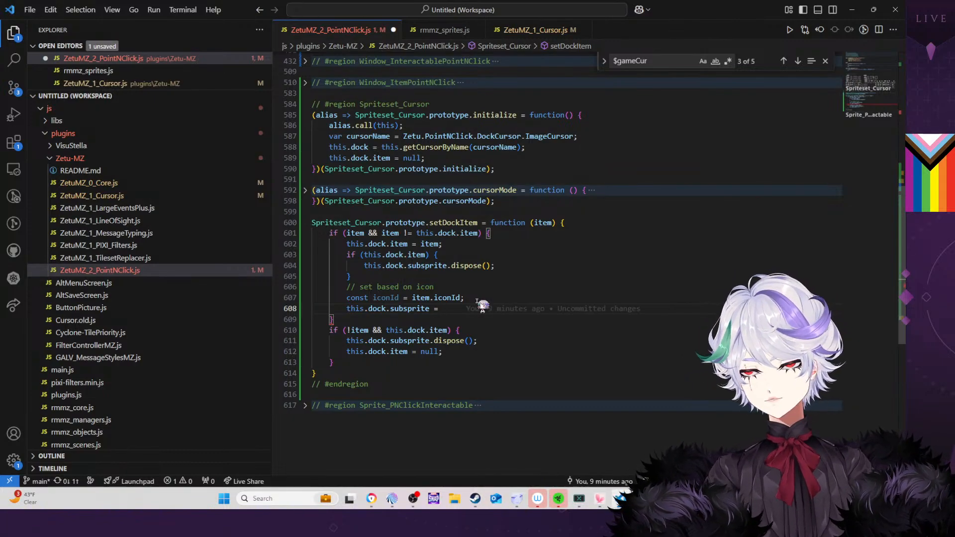
type("new ")
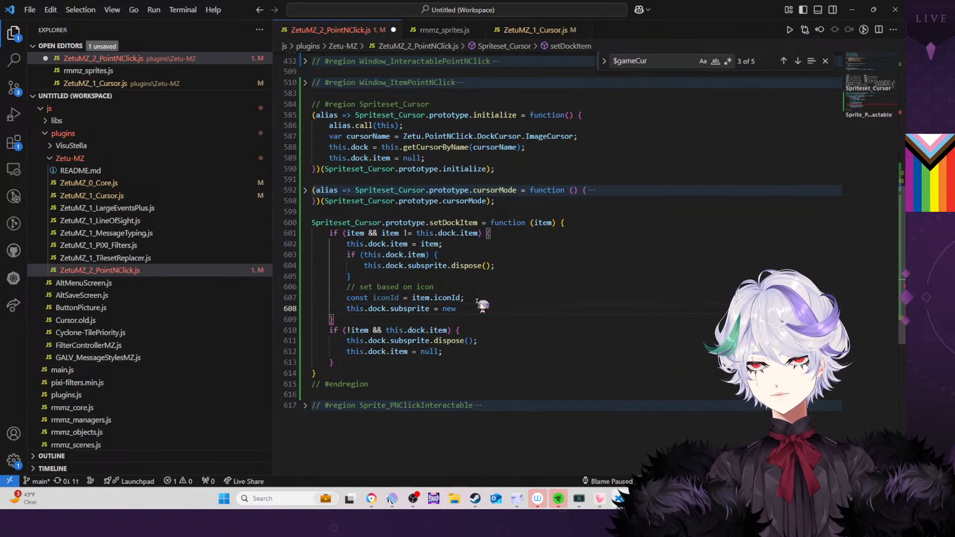
type("Sprite(")
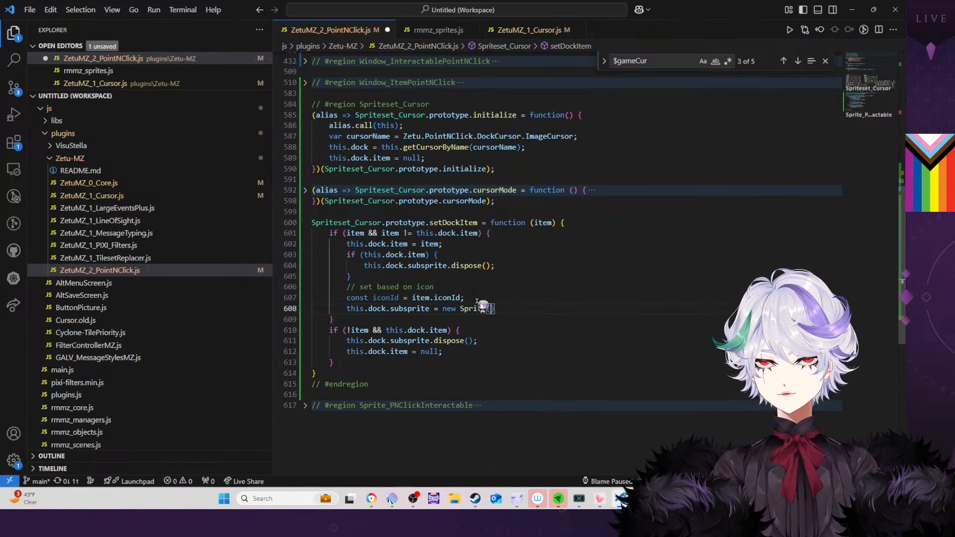
type(");")
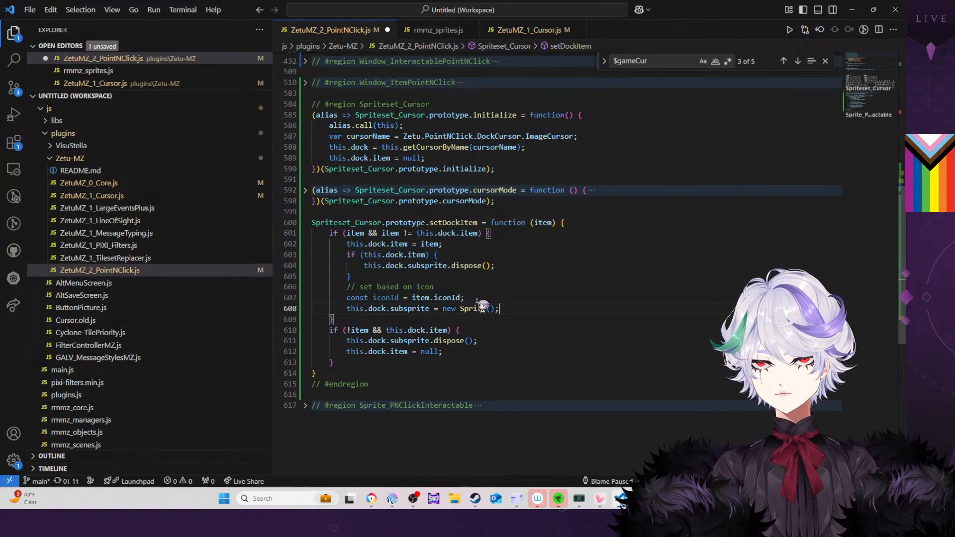
key("Return")
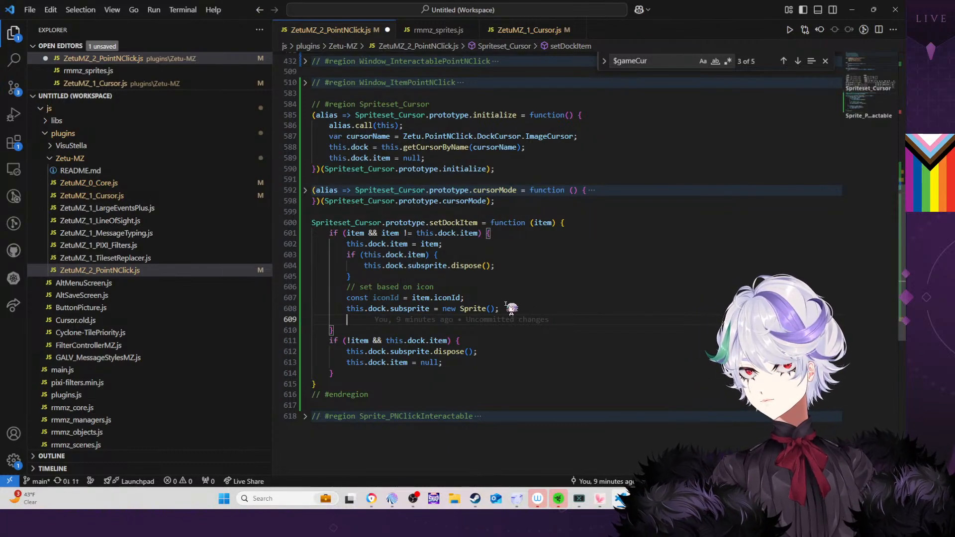
Replace new Sprite() in the subsprite assignment with Sprite.FronIcon(iconId)
double_click(449, 309)
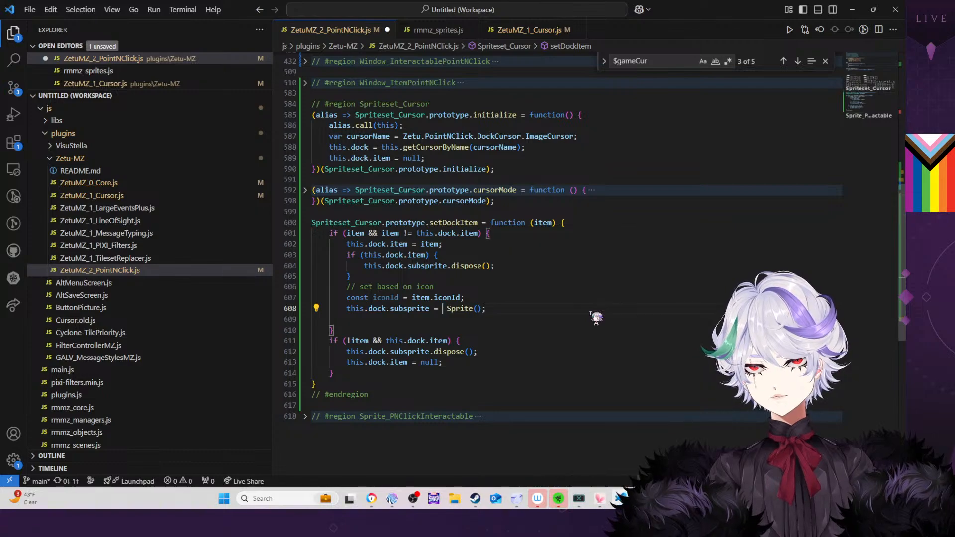
key("Delete")
key("Delete")
left_click(478, 310)
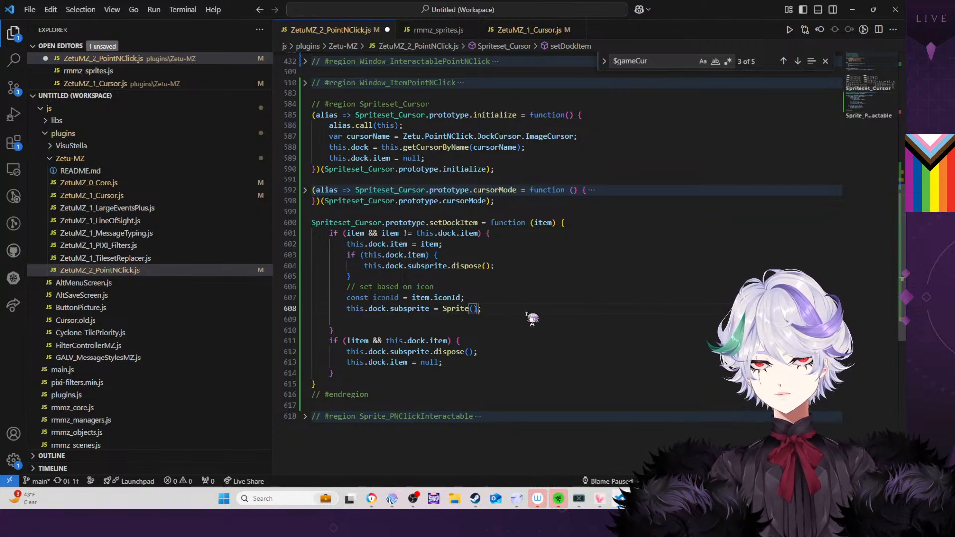
key("BackSpace")
key("BackSpace")
type("(")
key("BackSpace")
type("/")
key("BackSpace")
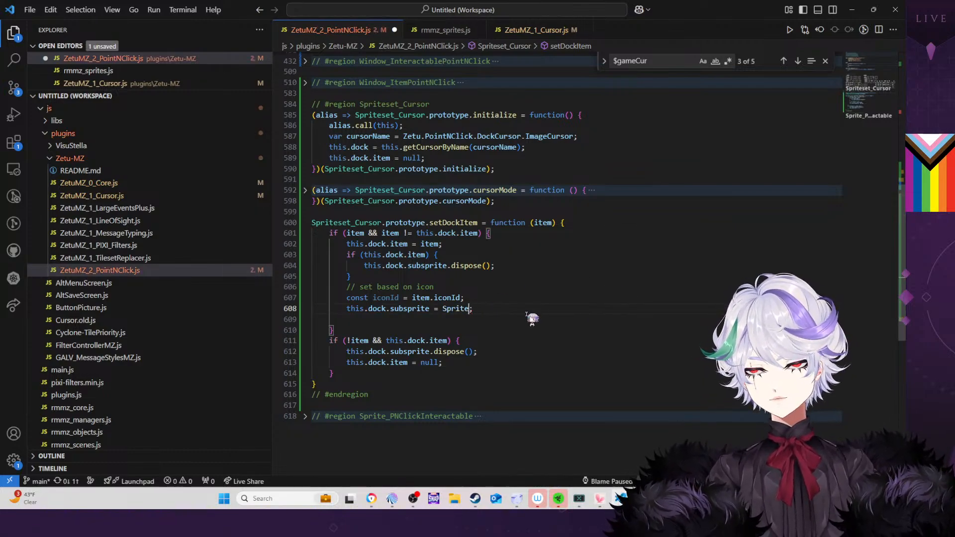
type(".FronIco")
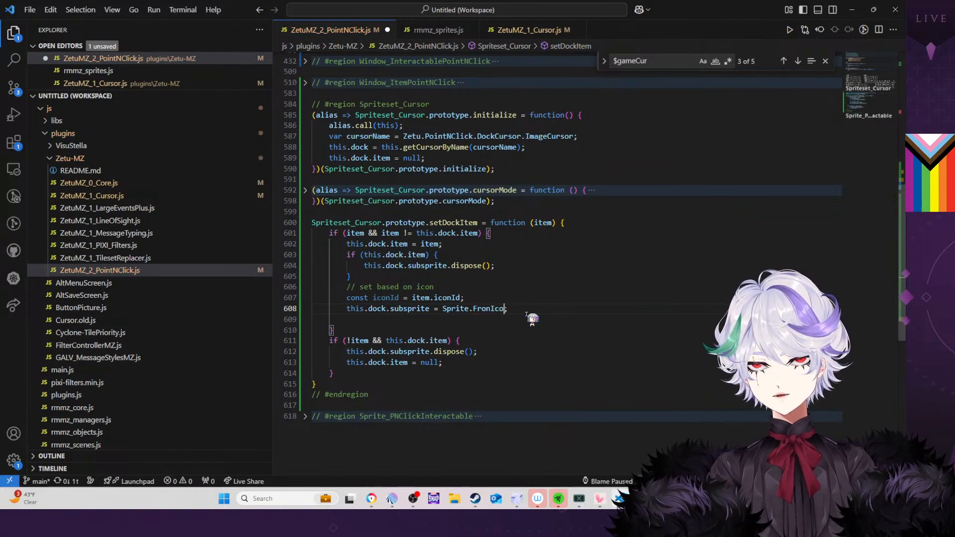
type("n(iconId);")
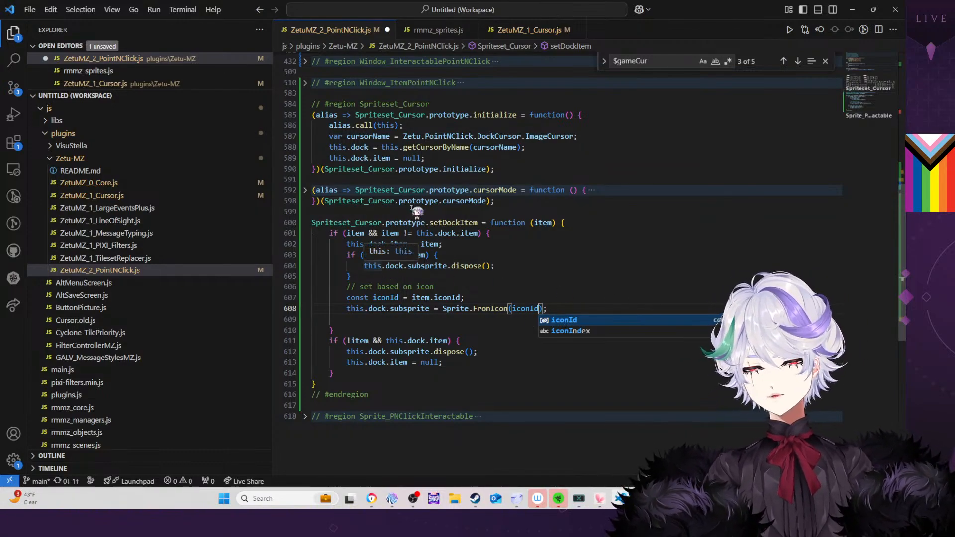
In ZetuMZ_0_Core.js, collapse all code, expand the Sprite region and insert empty lines above Sprite.prototype.setAnimation
left_click(119, 183)
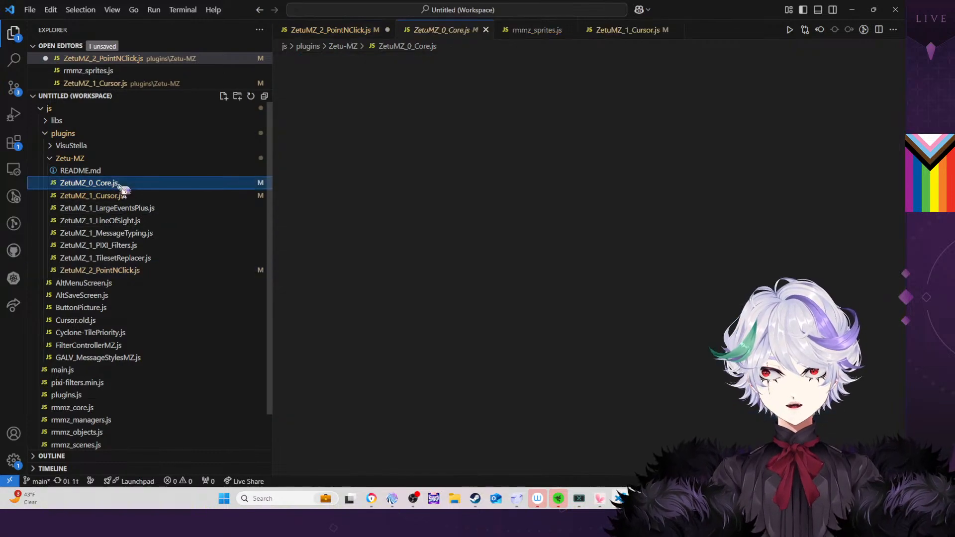
left_click(317, 273)
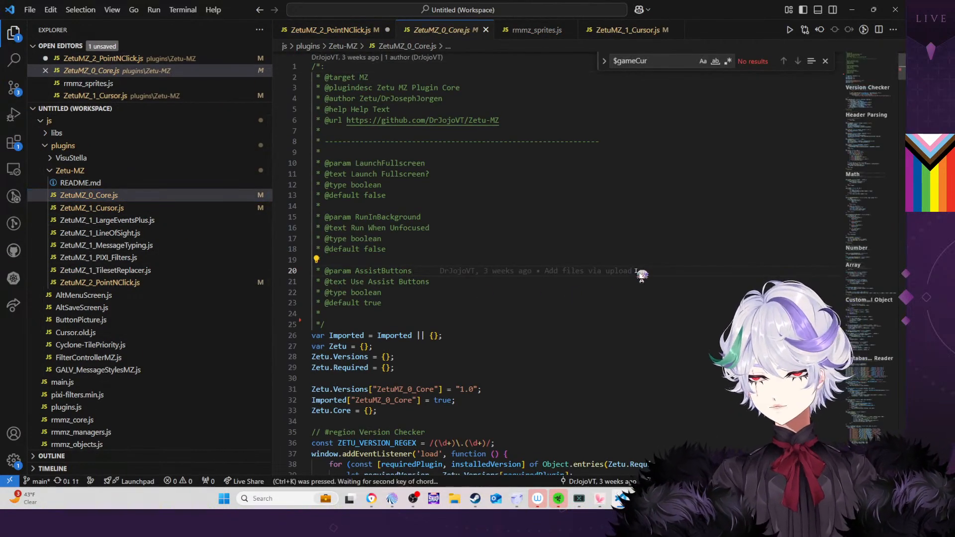
key("ctrl+k")
key("ctrl+0")
left_click(306, 376)
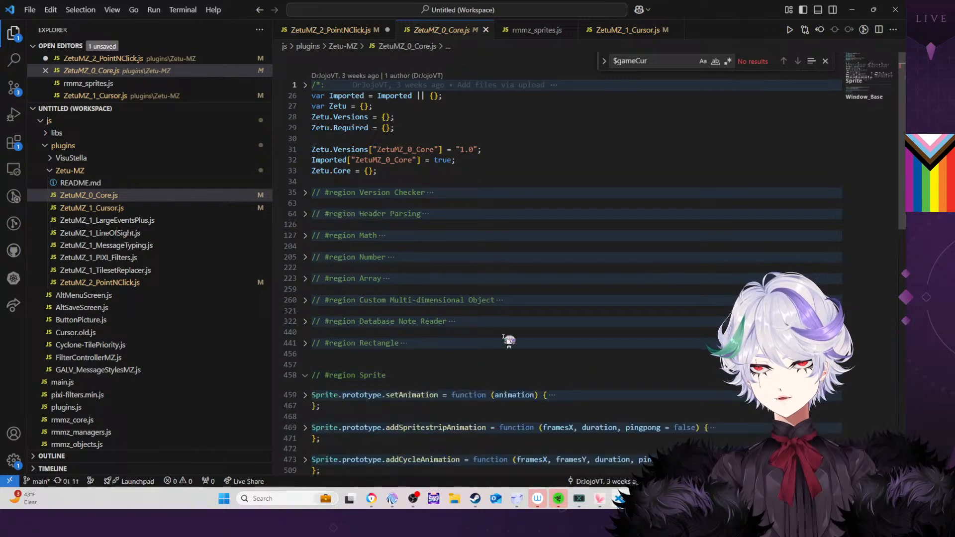
scroll(562, 328, "down", 2)
scroll(553, 330, "down", 1)
left_click(430, 309)
key("Return")
key("Return")
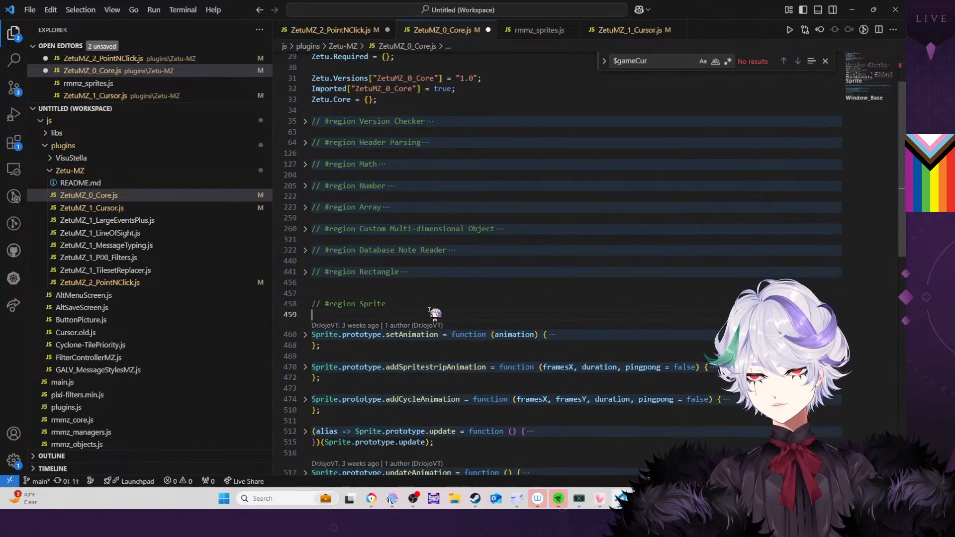
key("Up")
Begin a new definition named Sprite.FromIconId at the start of the Sprite region
type("Spri")
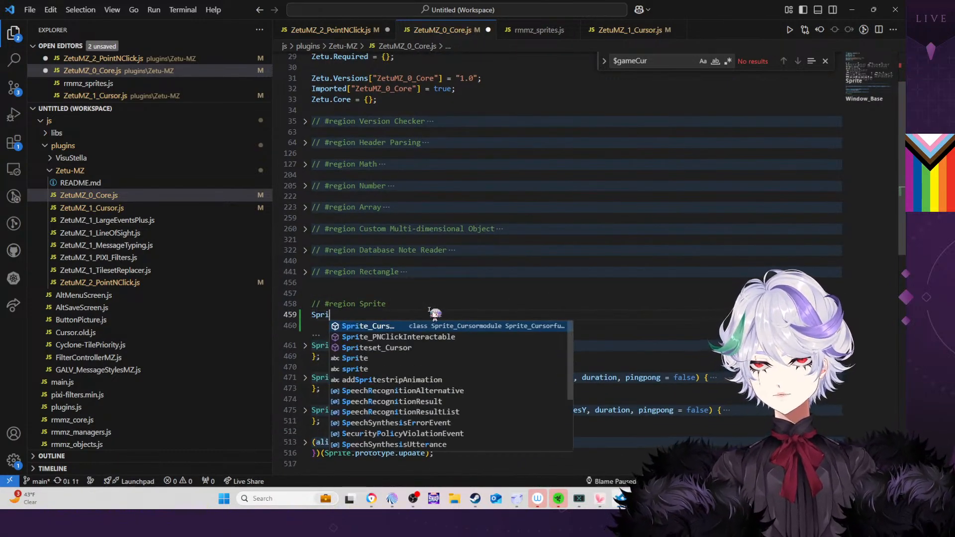
key("Tab")
key("BackSpace")
key("BackSpace")
key("BackSpace")
key("BackSpace")
key("BackSpace")
key("BackSpace")
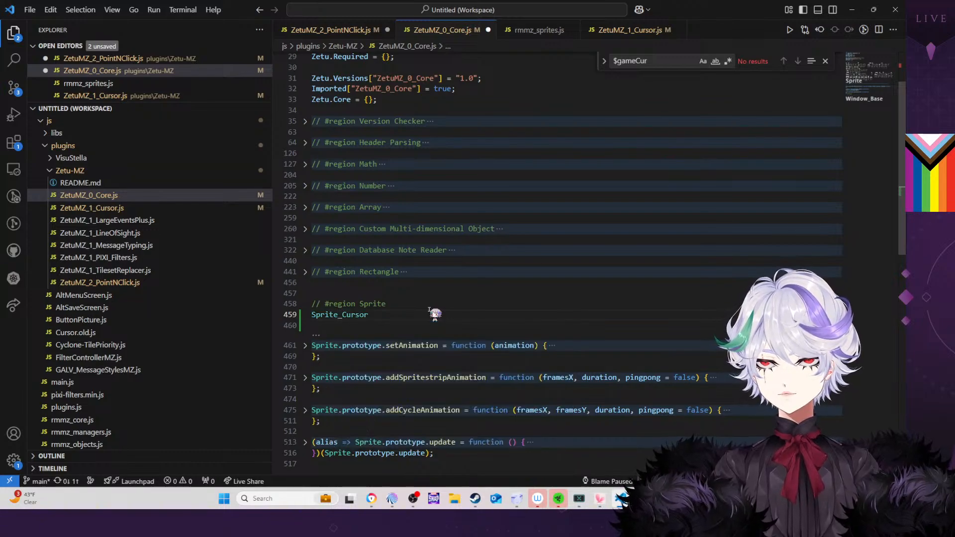
key("ctrl+space")
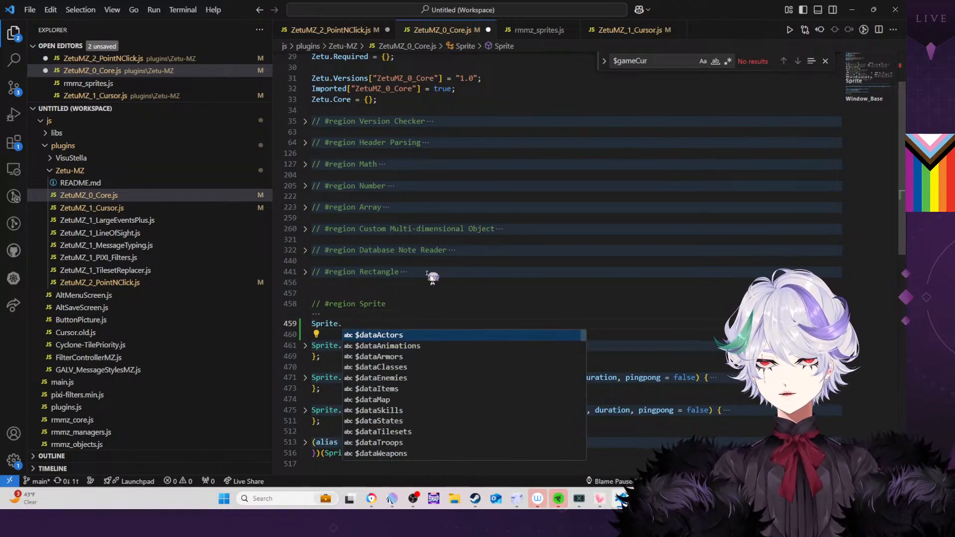
left_click(328, 31)
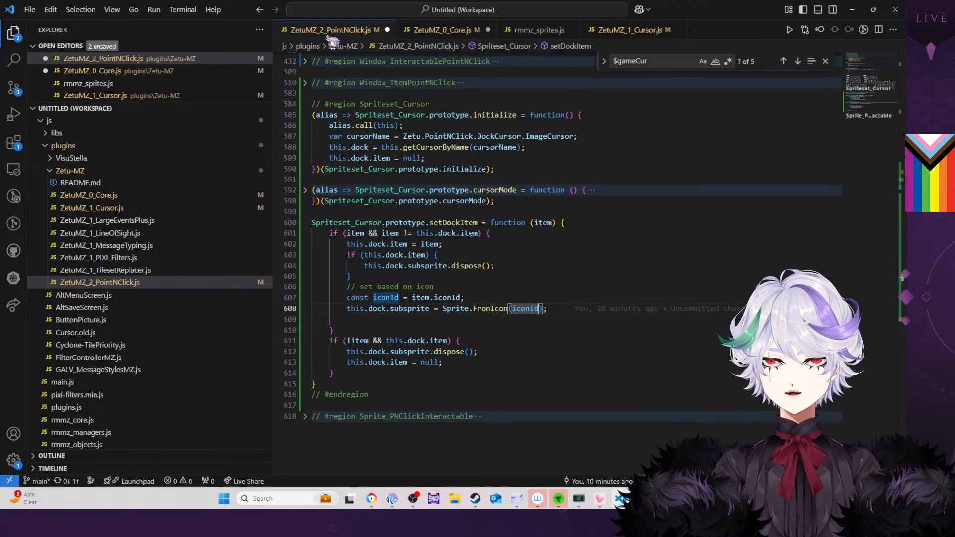
left_click(460, 34)
type("From")
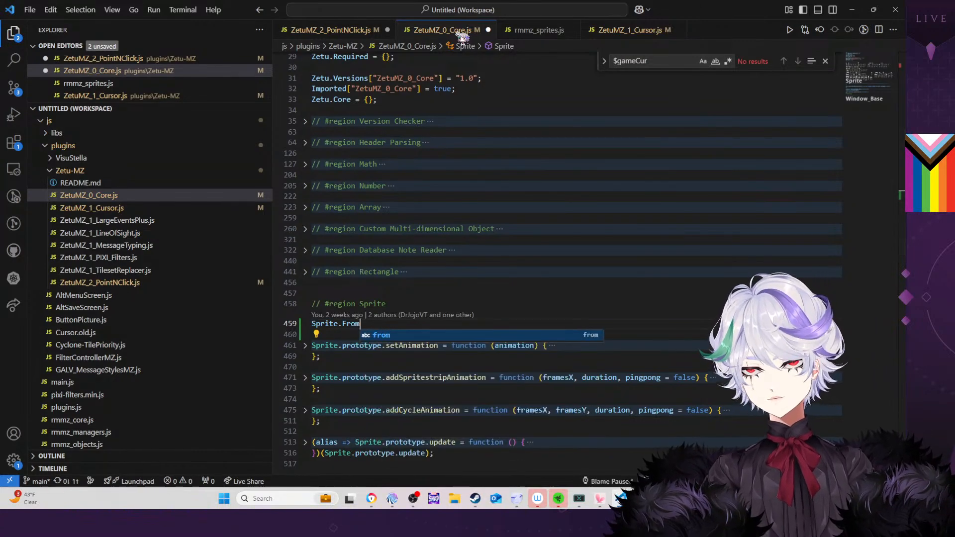
type("IconId")
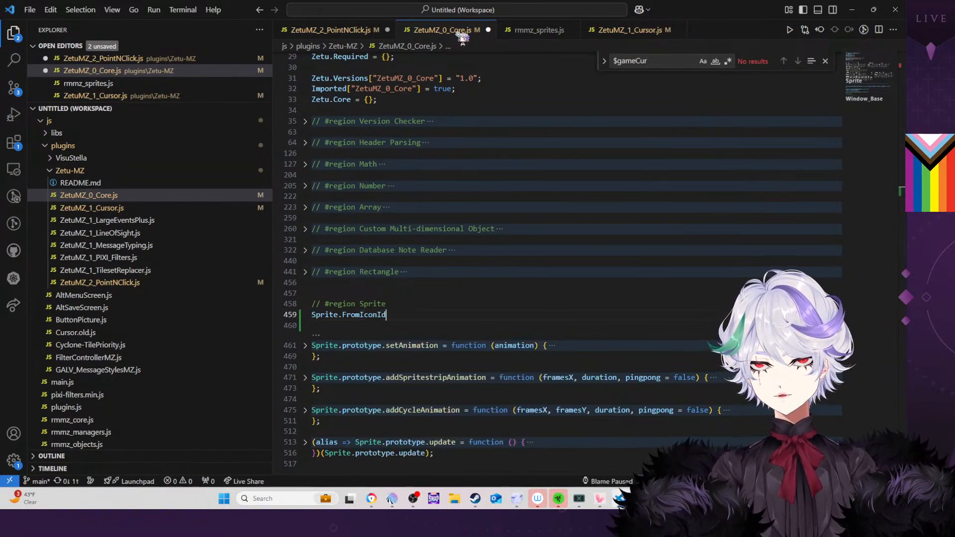
Correct FronIcon to FromIcon in setDockItem in ZetuMZ_2_PointNClick.js, and shorten the new name in ZetuMZ_0_Core.js to Sprite.FromIcon
left_click(358, 31)
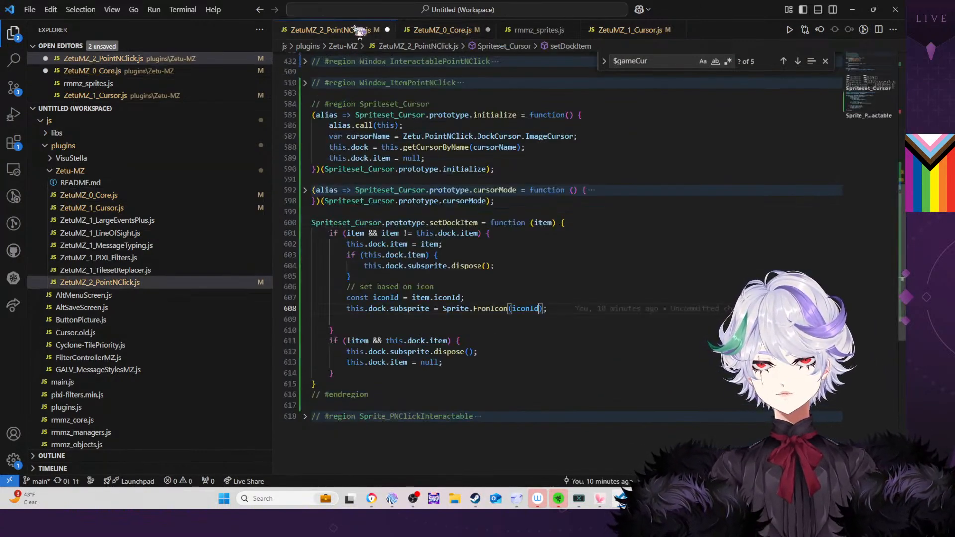
left_click(492, 308)
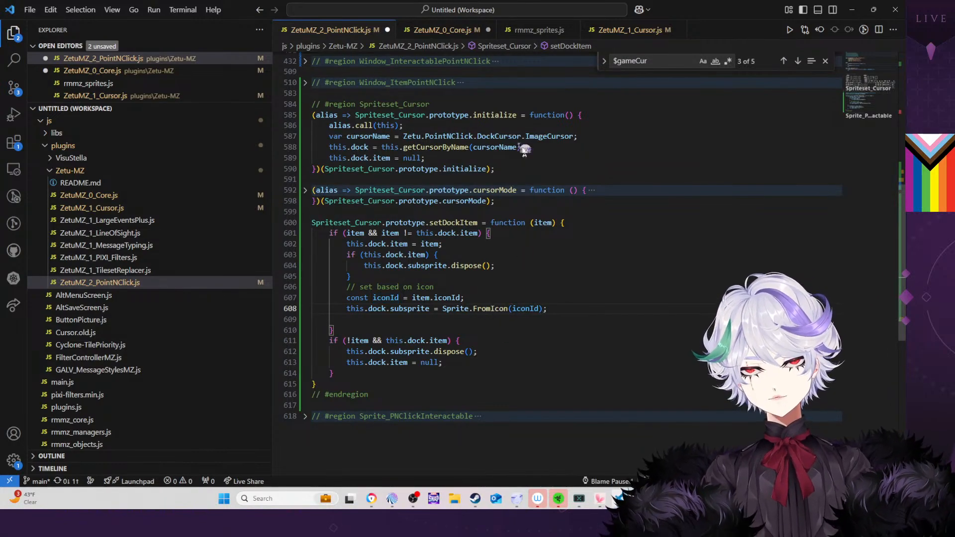
left_click(450, 32)
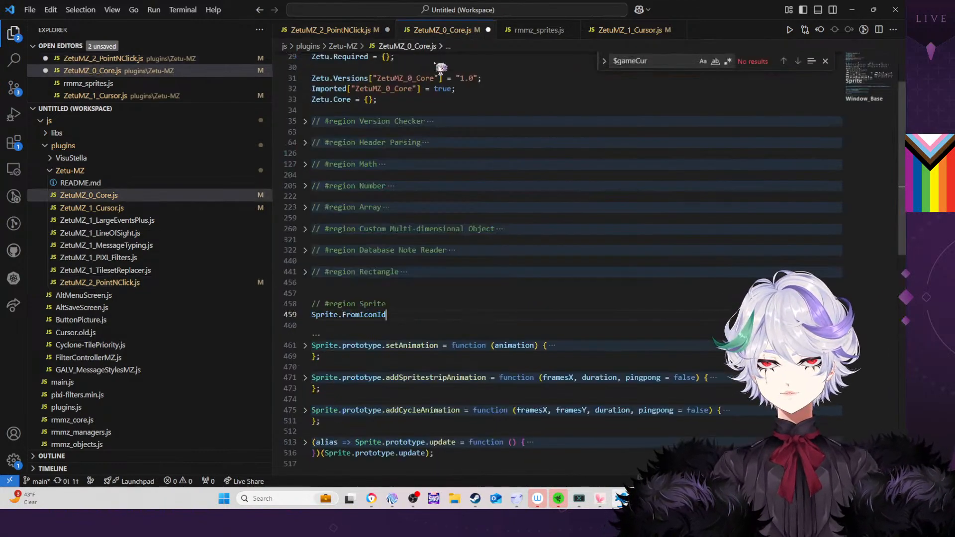
type("Id")
key("BackSpace")
key("BackSpace")
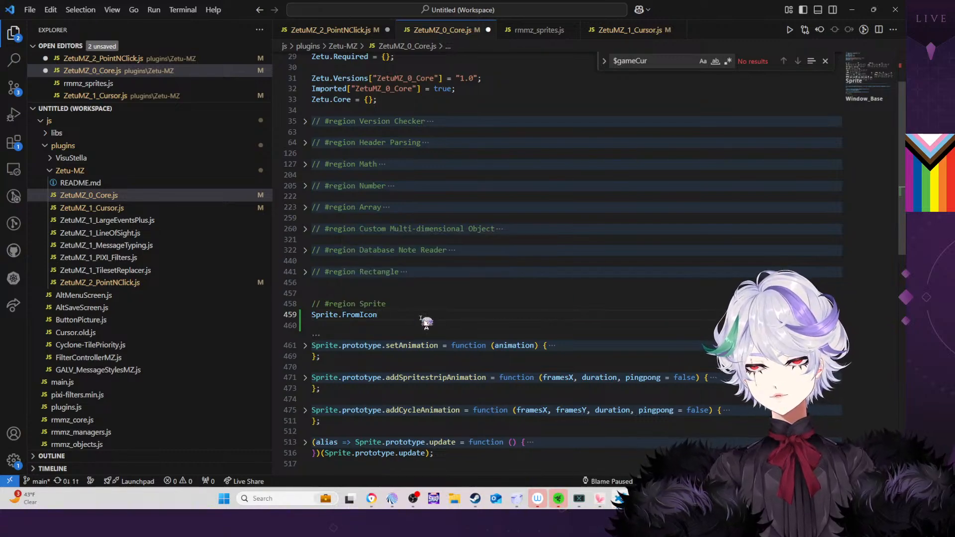
Define Sprite.FromIcon as a function with an iconId parameter and open its body
type("= func")
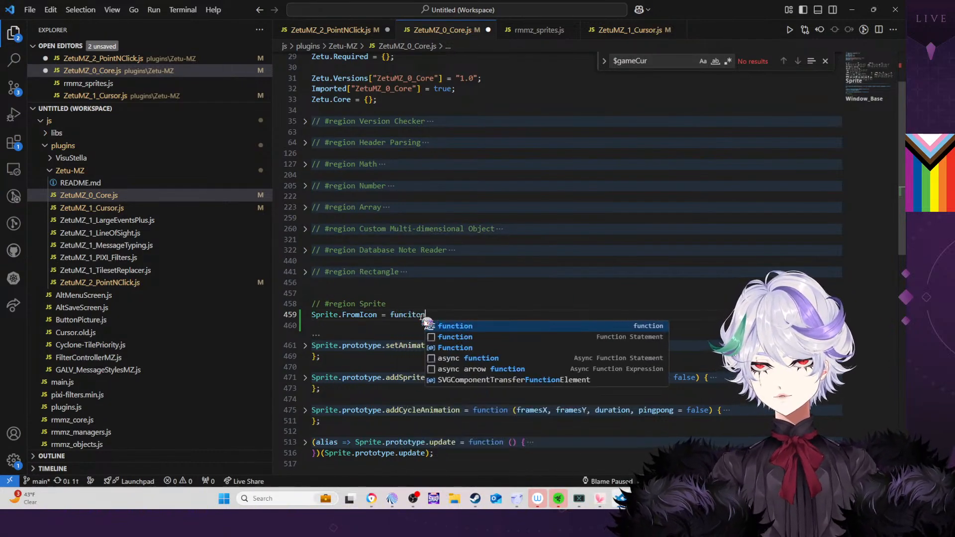
type("tio")
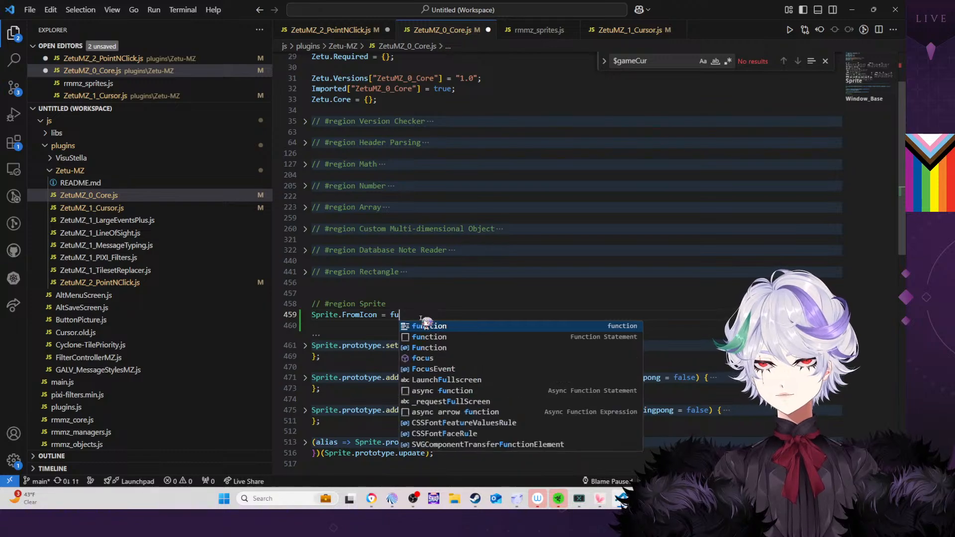
type("n (iconI")
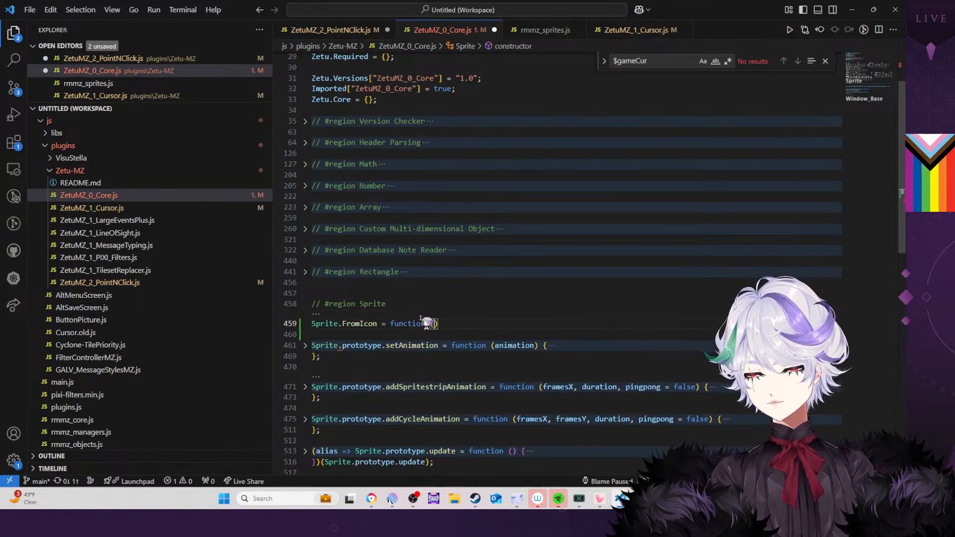
type("d) {")
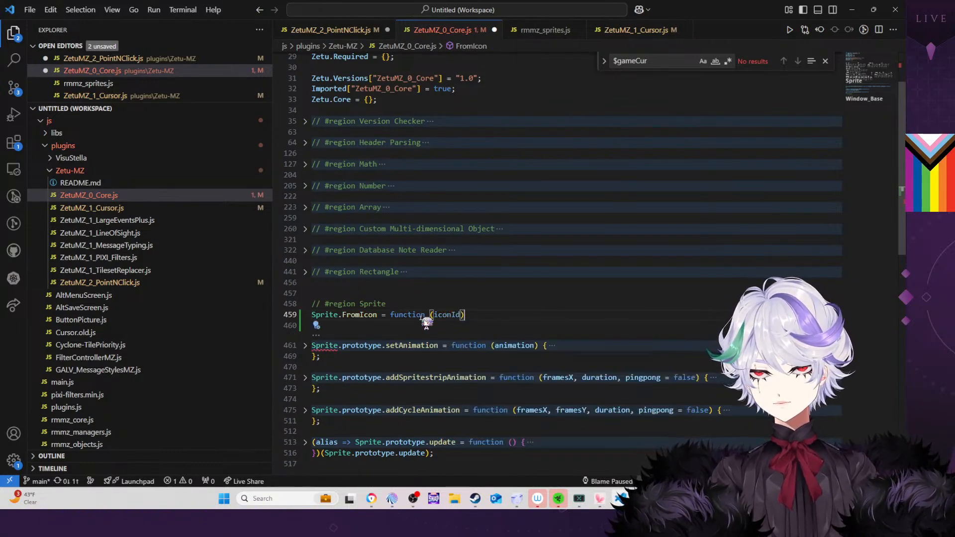
key("Return")
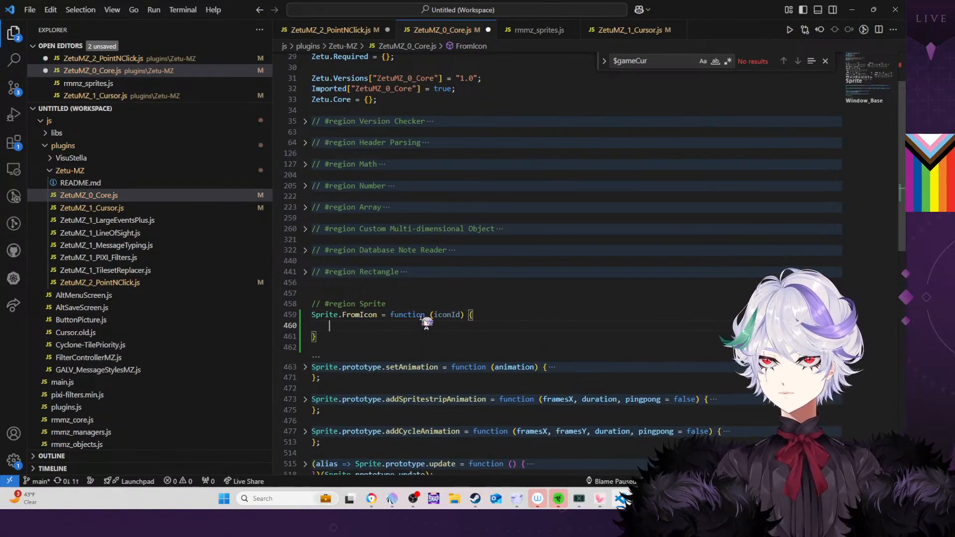
In the FromIcon body, declare a variable sprite holding new Sprite()
type("let ")
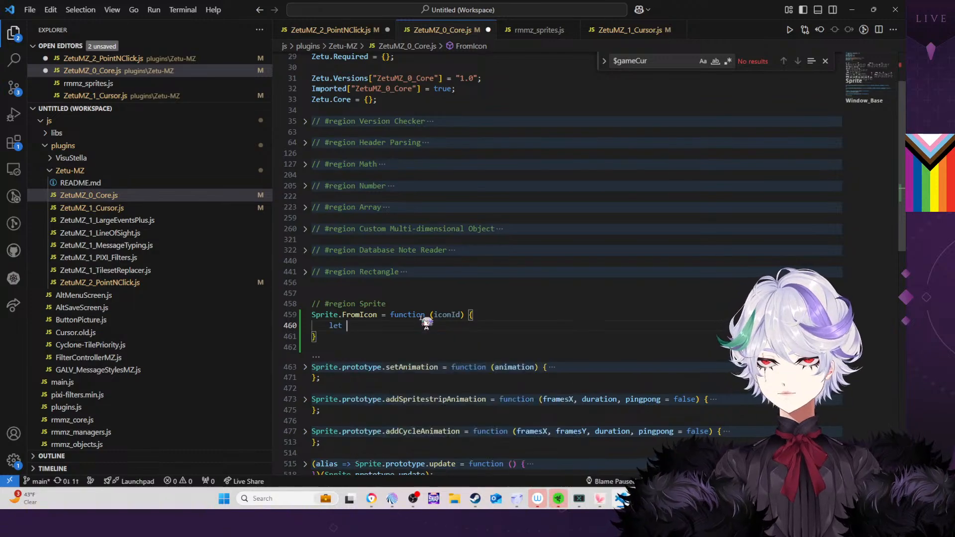
type("sprite")
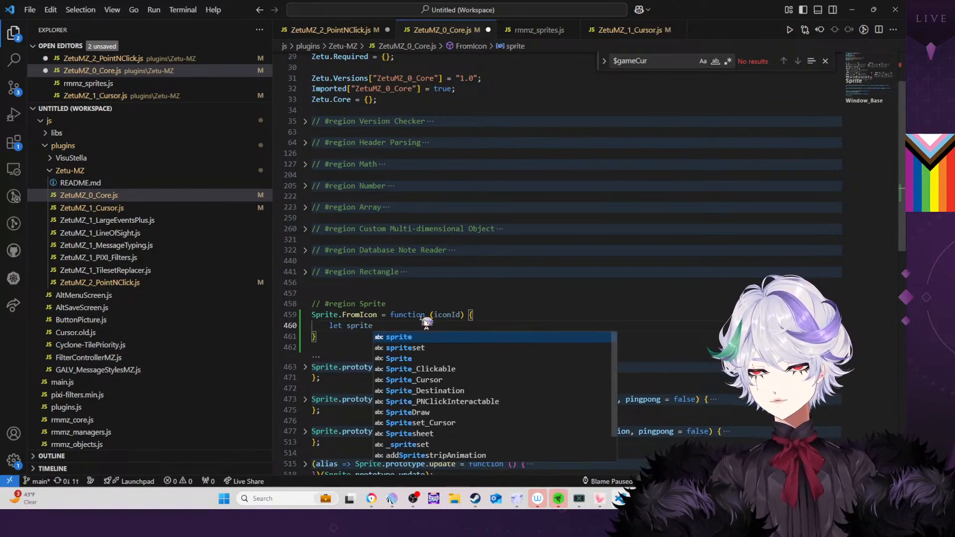
type(" = new Sprit")
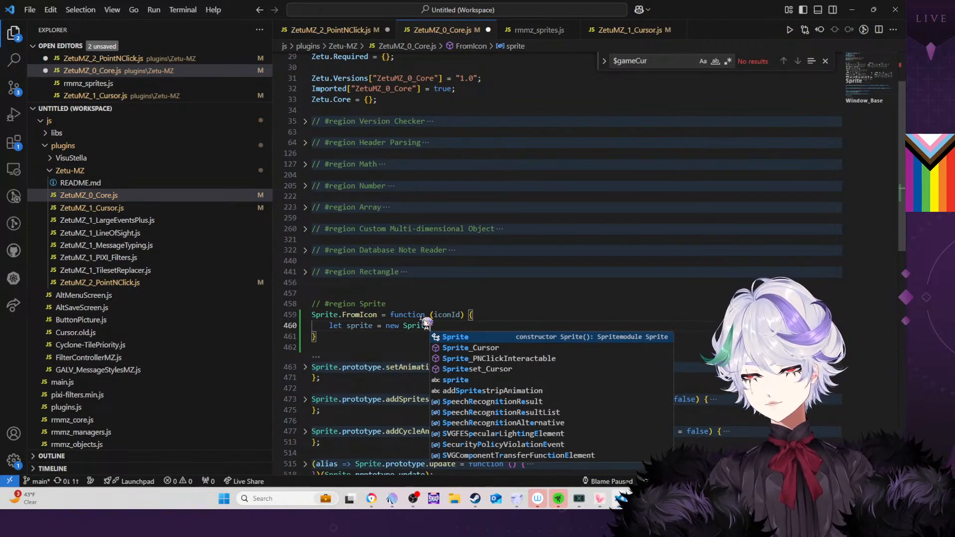
type("e();")
key("Return")
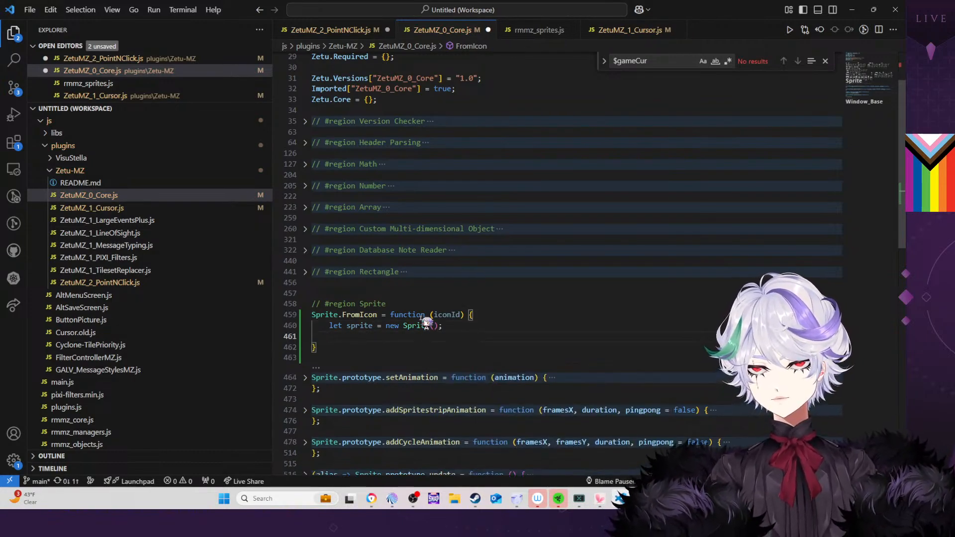
Below the sprite declaration, assign new Bitmap() to sprite.bitmap
type("sprite.bi")
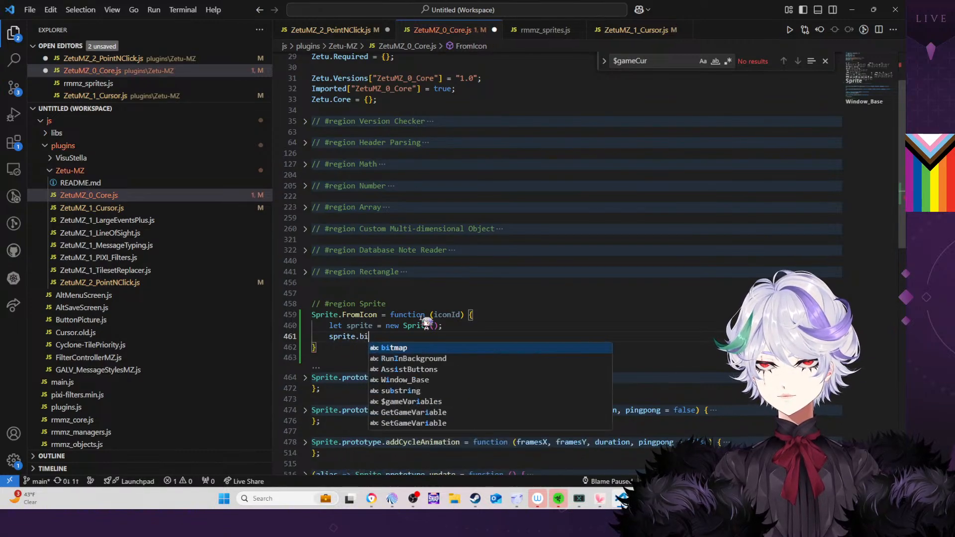
key("Tab")
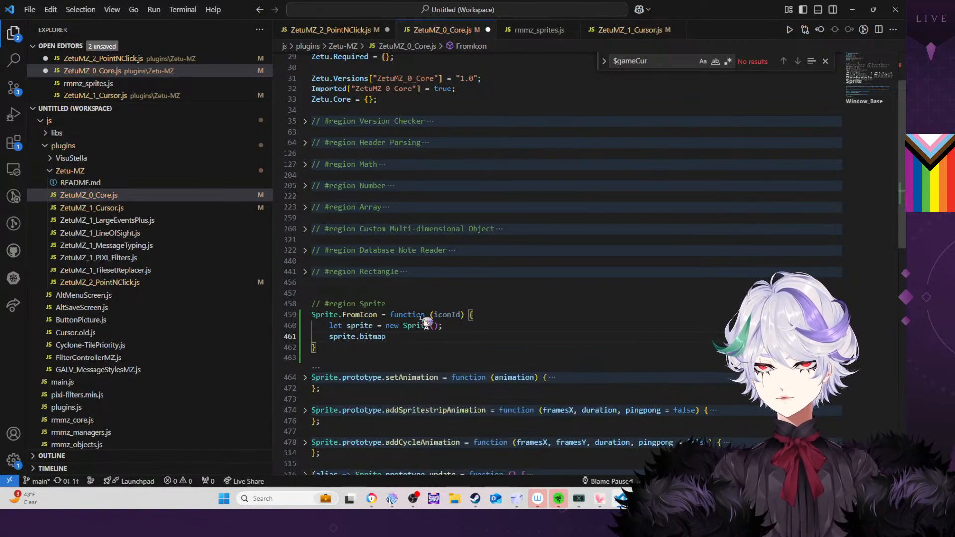
type("= new ")
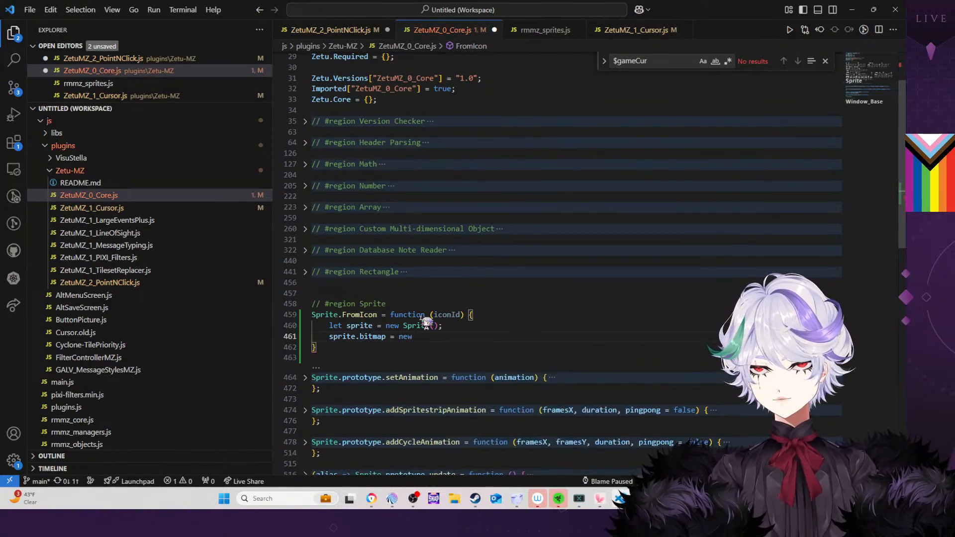
type("Bit")
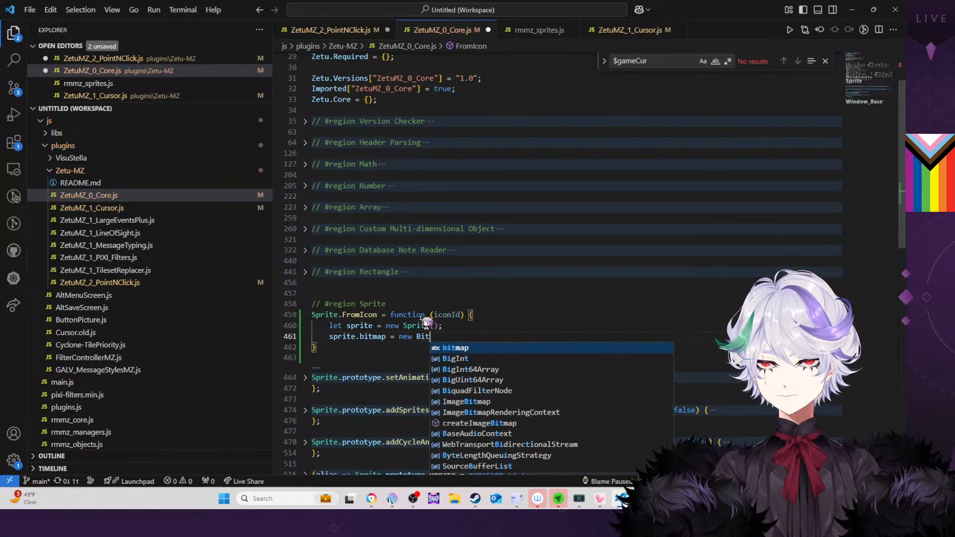
type("map(")
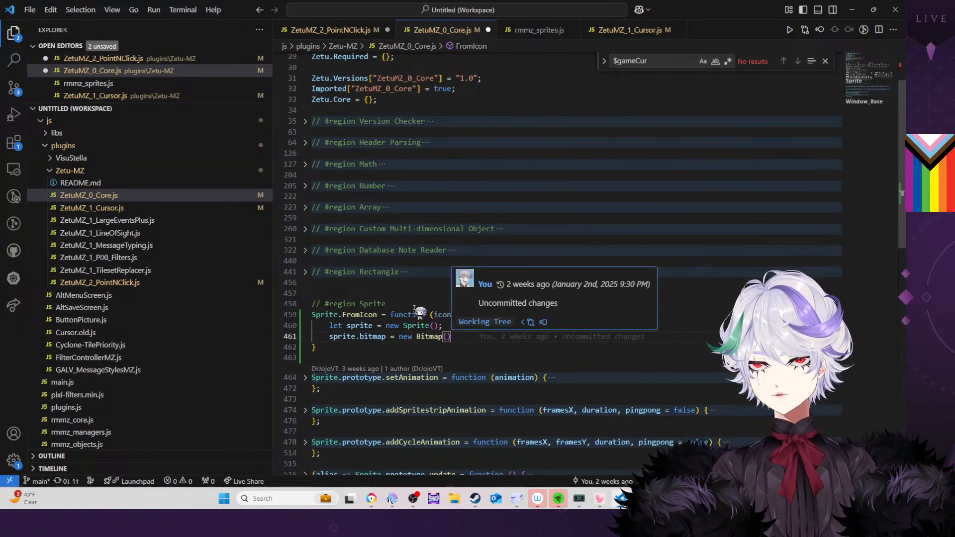
Search the whole workspace for iconId, turn off case and whole-word matching, and clear the search term
key("ctrl+shift+f")
type("icon")
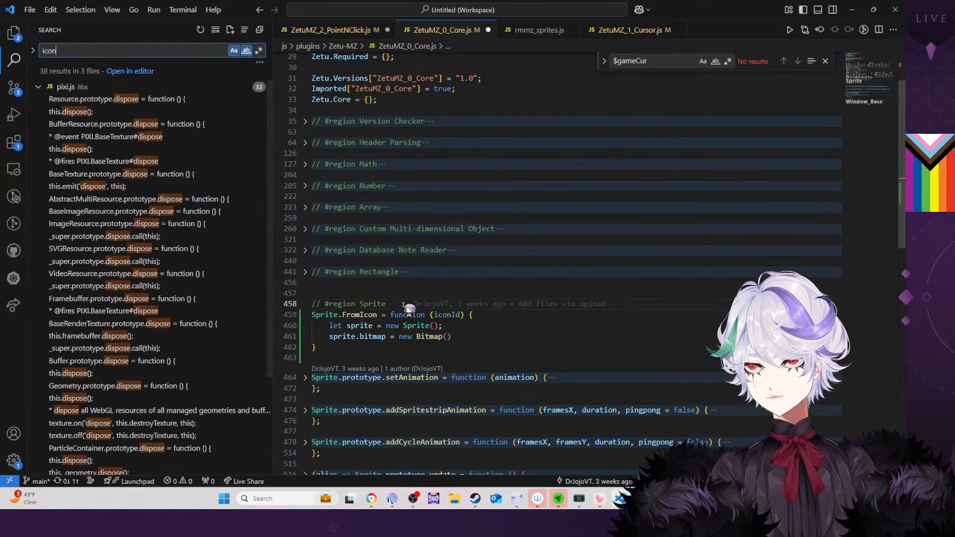
type("Id")
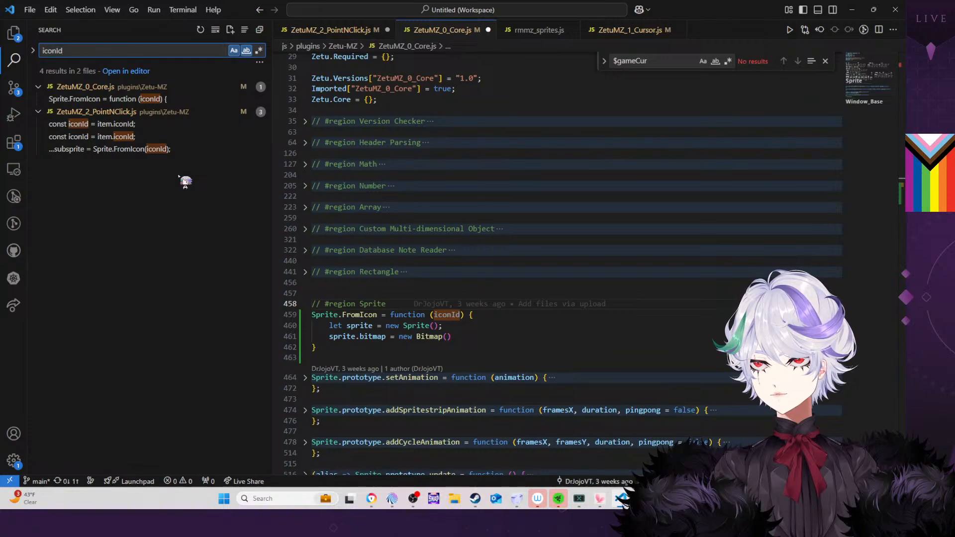
key("ctrl+a")
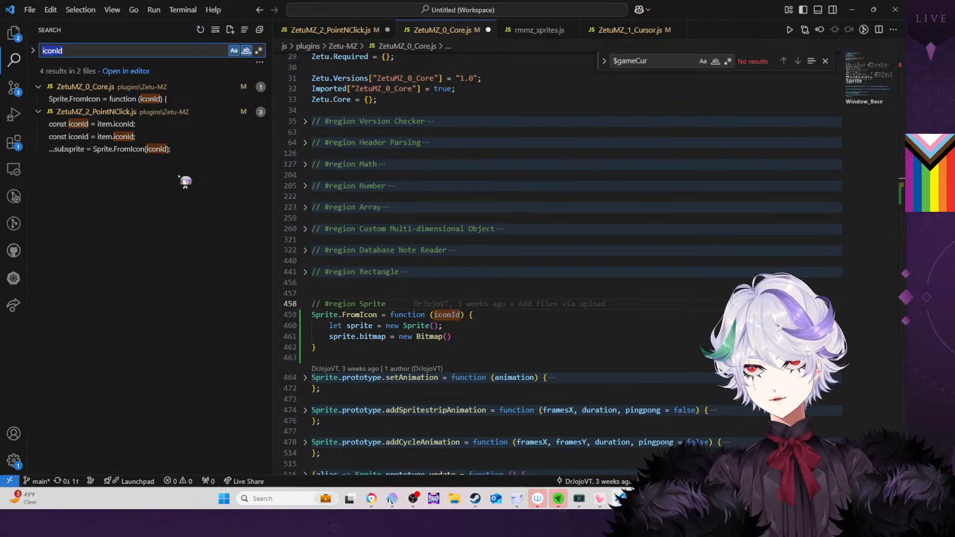
left_click(233, 50)
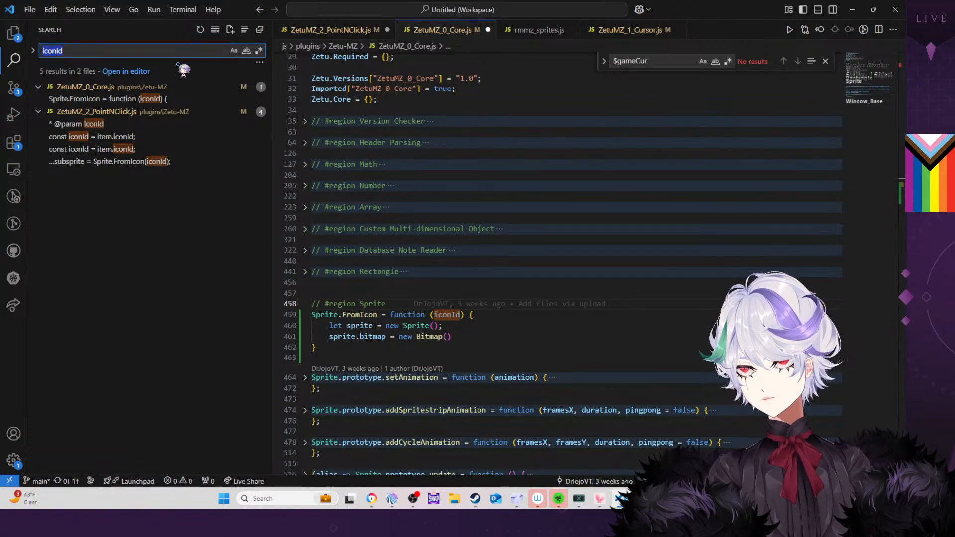
key("BackSpace")
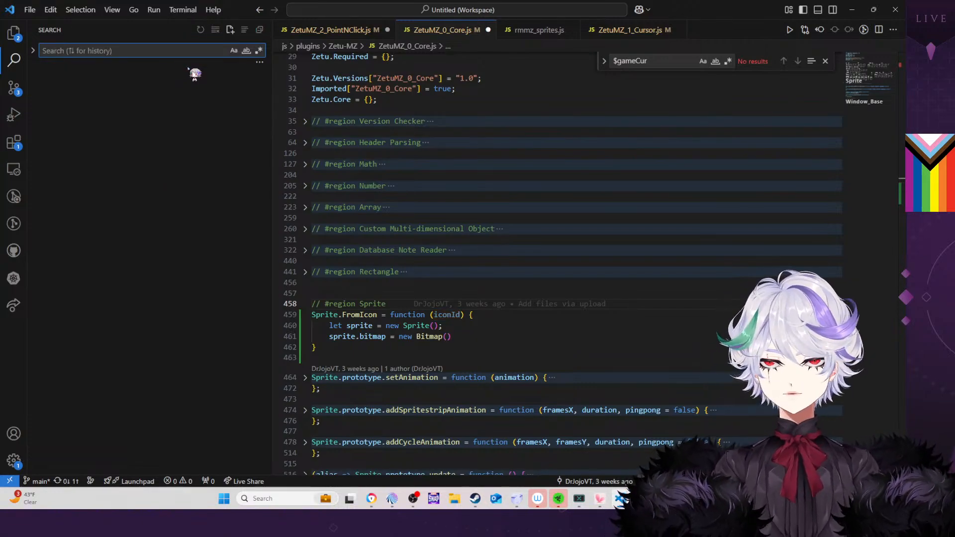
Switch to RPG Maker MZ, show the Items section of the database and close the running game window
key("alt+Tab")
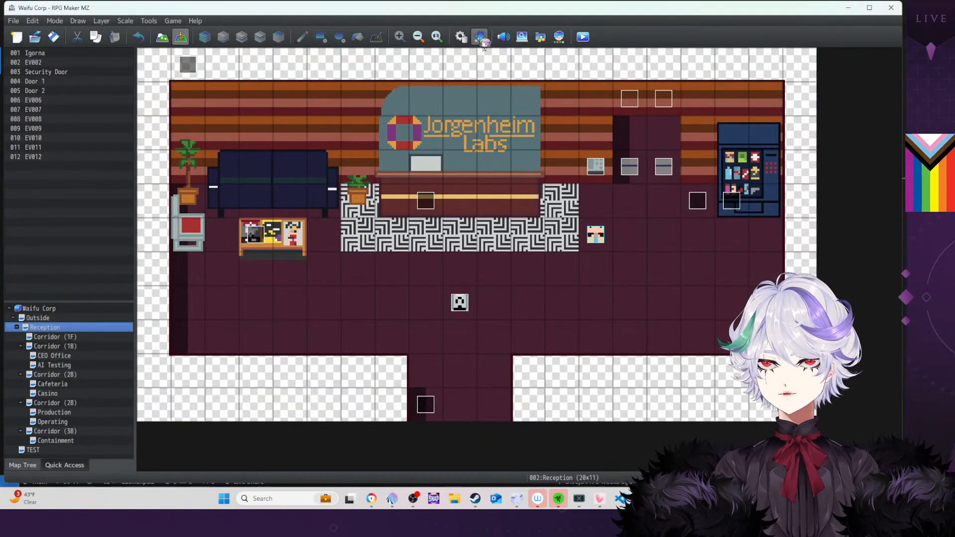
left_click(481, 37)
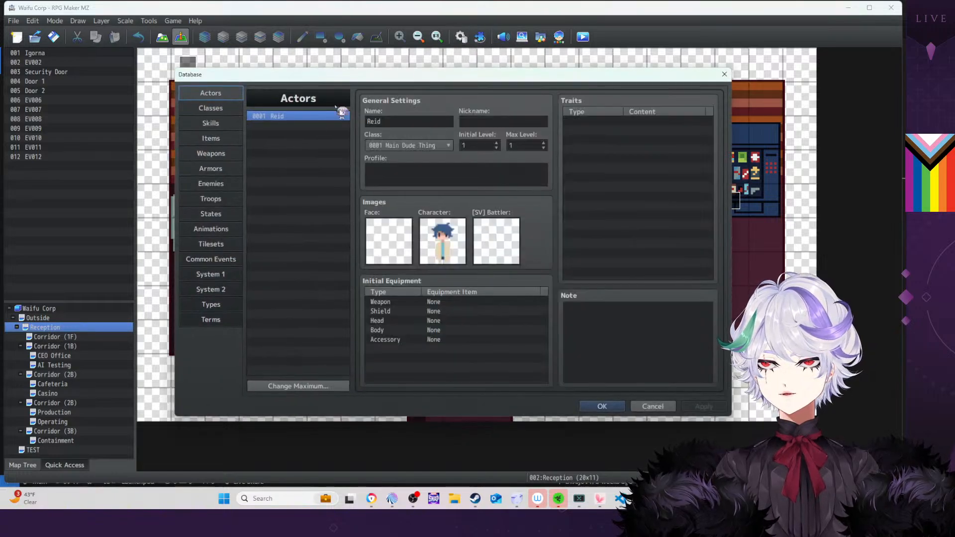
left_click(211, 138)
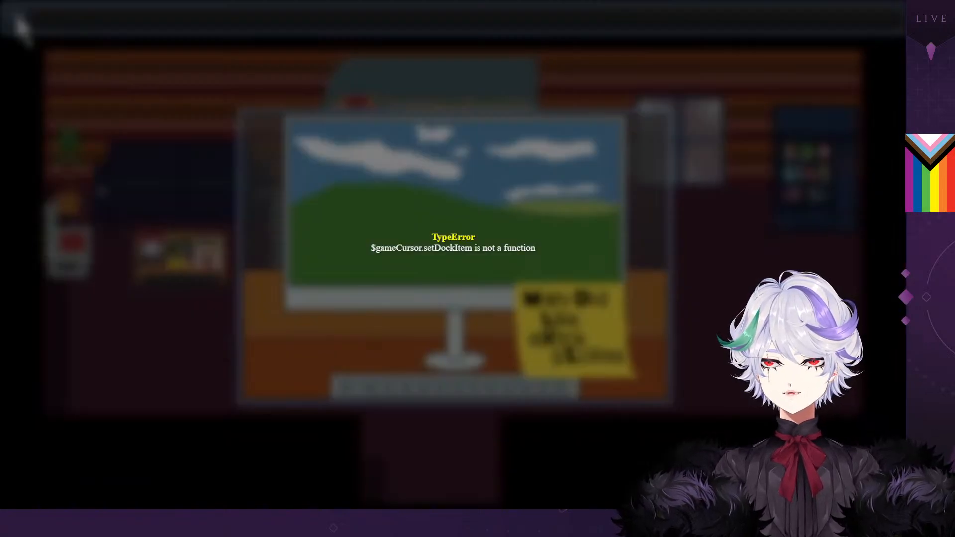
key("alt+F4")
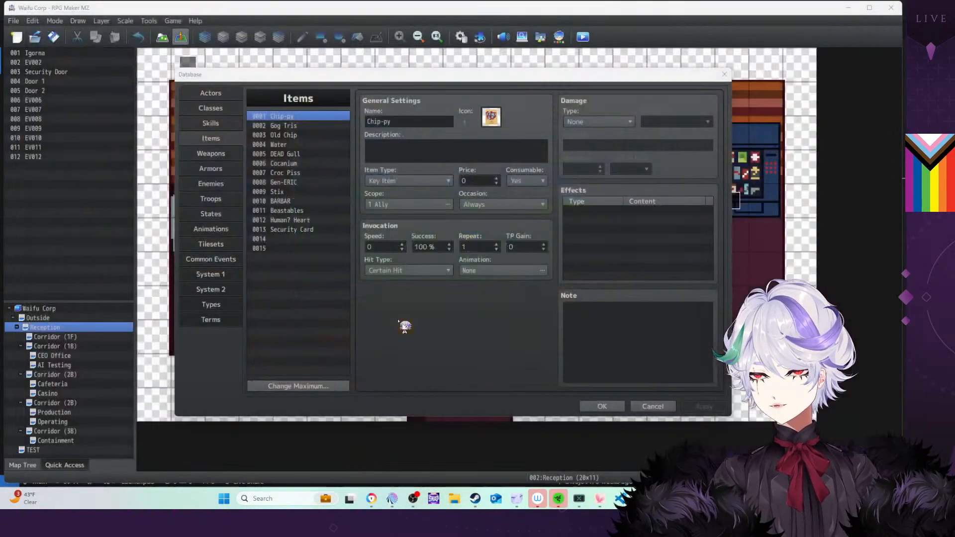
Back in VS Code, search the workspace for iconIndex and rename the FromIcon parameter to iconIndex
left_click(642, 498)
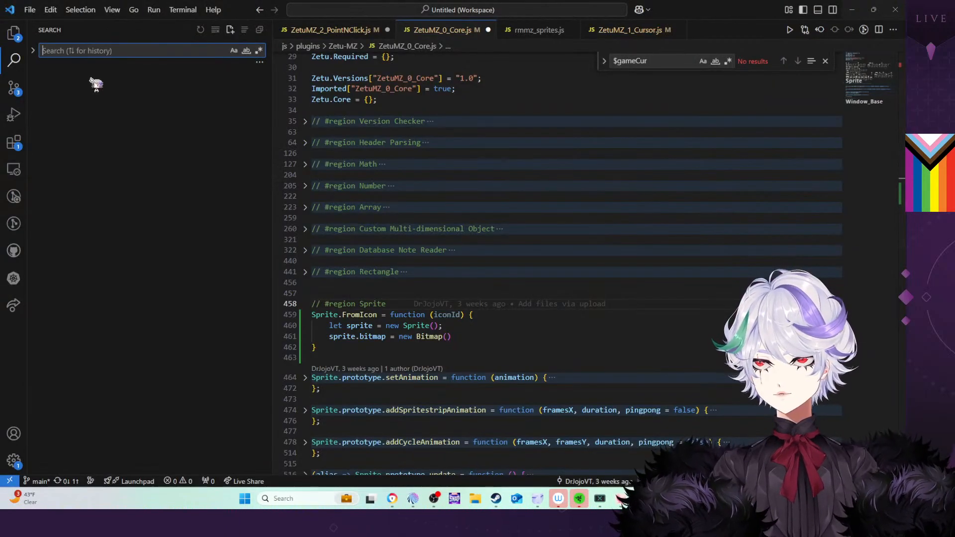
type("iconIndex")
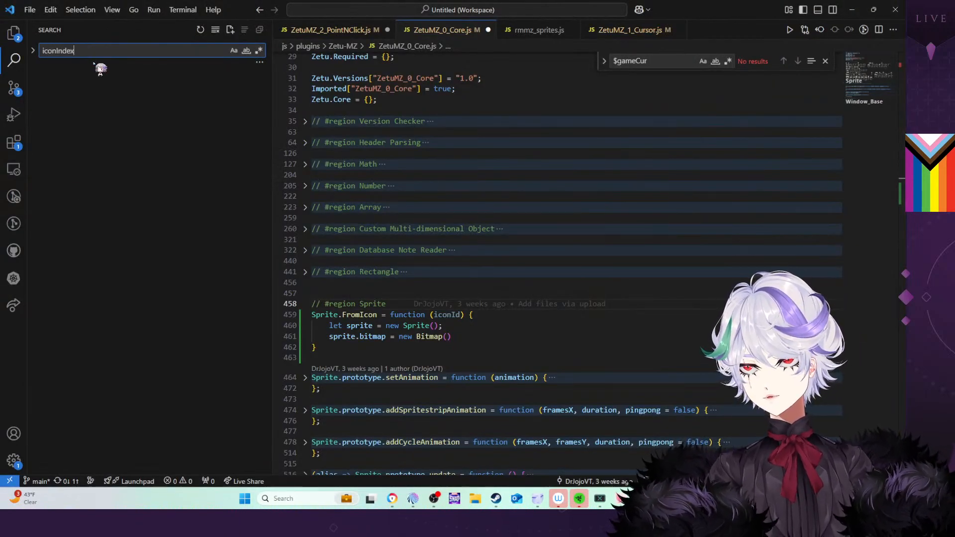
double_click(466, 320)
type("iconIndex")
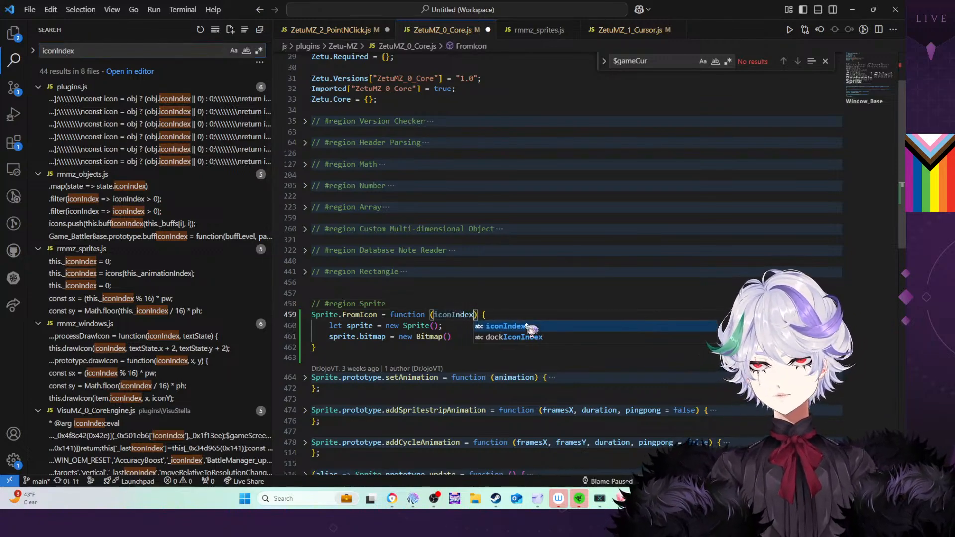
Look through the iconIndex matches in rmmz_objects.js and rmmz_sprites.js, up to the sx calculation in Sprite_StateIcon's updateFrame
left_click(147, 190)
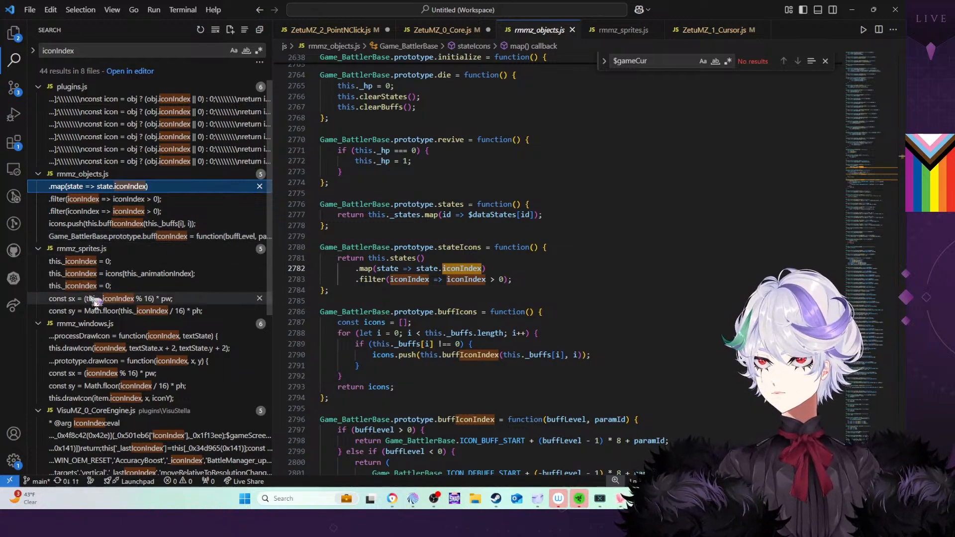
left_click(115, 261)
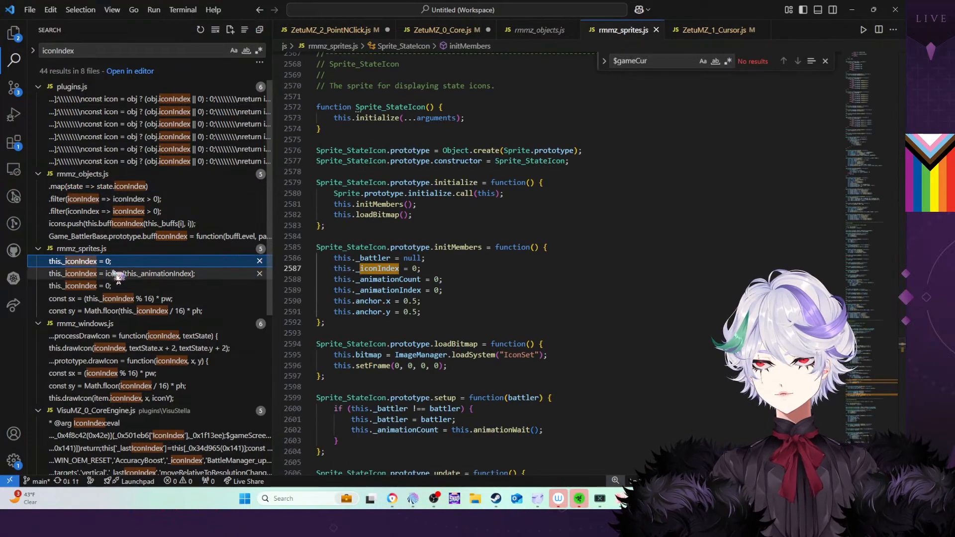
left_click(115, 274)
left_click(110, 286)
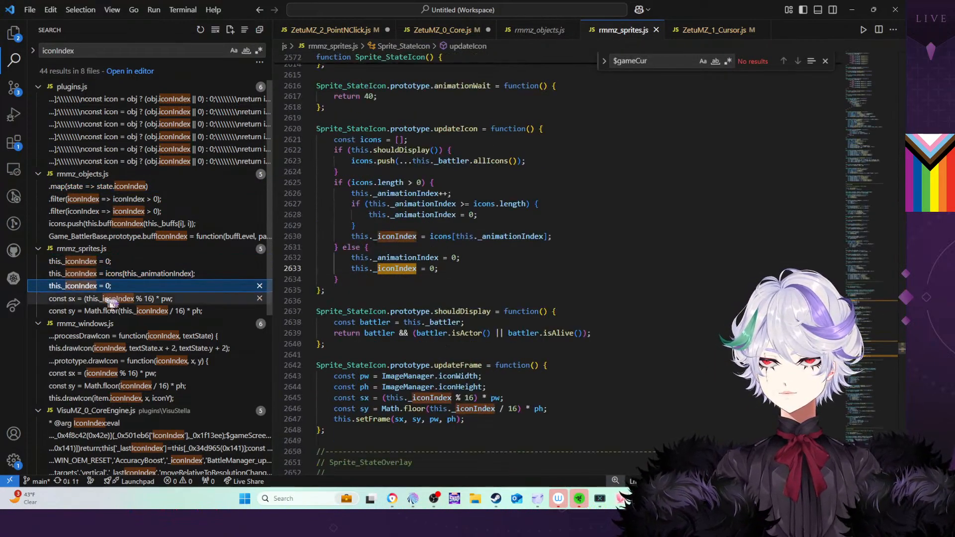
left_click(110, 299)
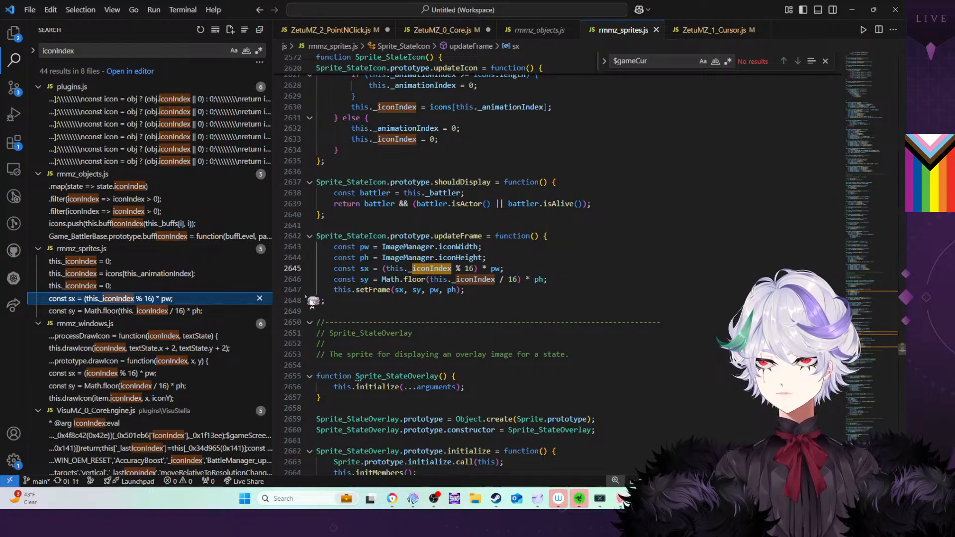
Copy the line this.bitmap = ImageManager.loadSystem("IconSet"); from Sprite_StateIcon.prototype.loadBitmap in rmmz_sprites.js
left_click(369, 188)
scroll(485, 280, "up", 10)
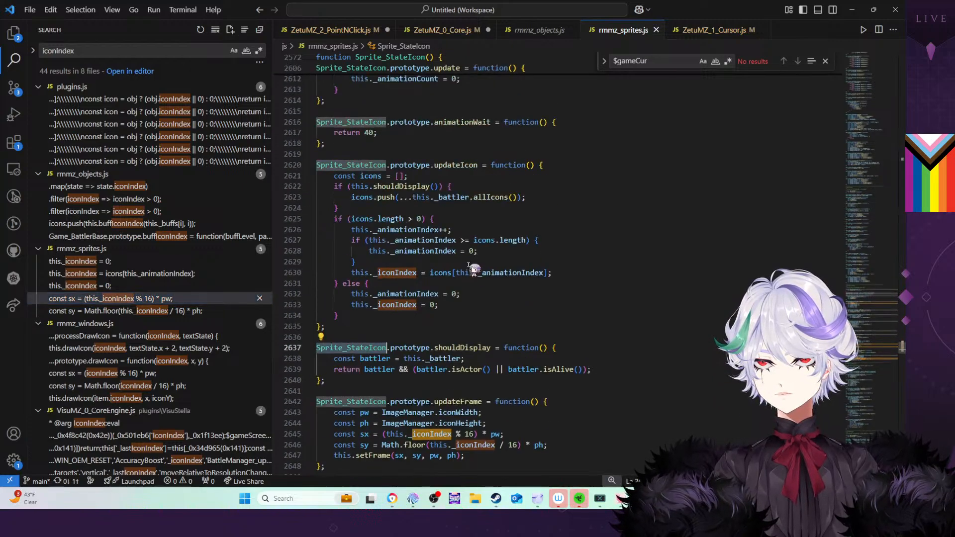
scroll(485, 280, "up", 10)
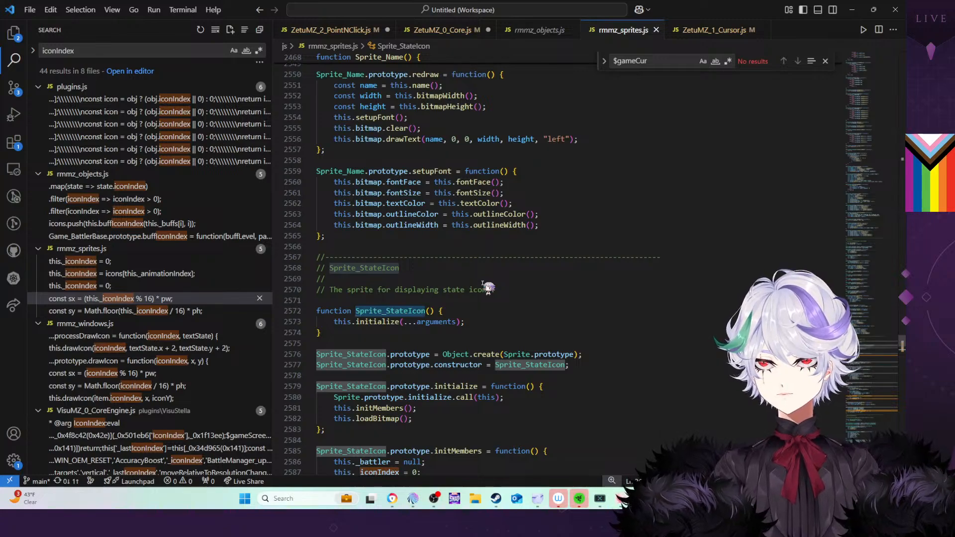
scroll(483, 330, "down", 4)
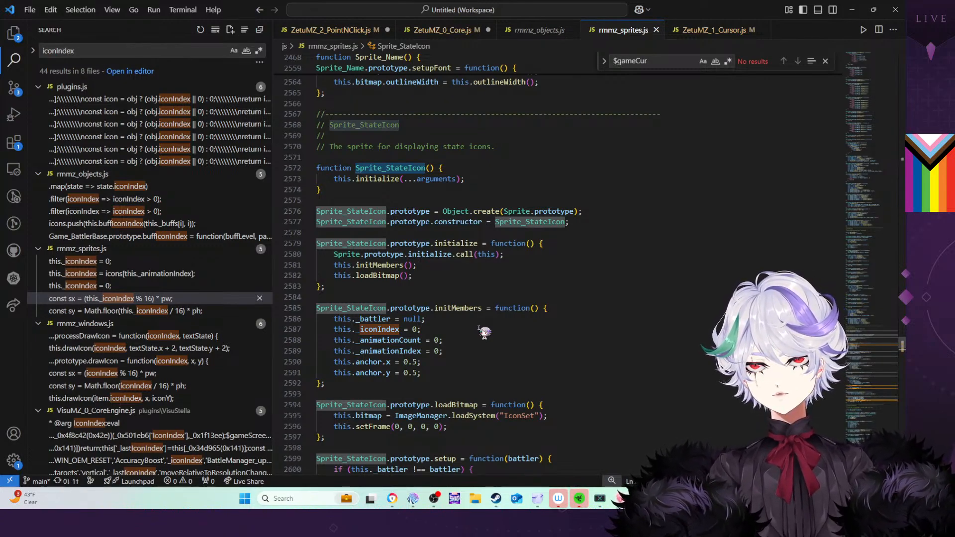
scroll(483, 331, "down", 2)
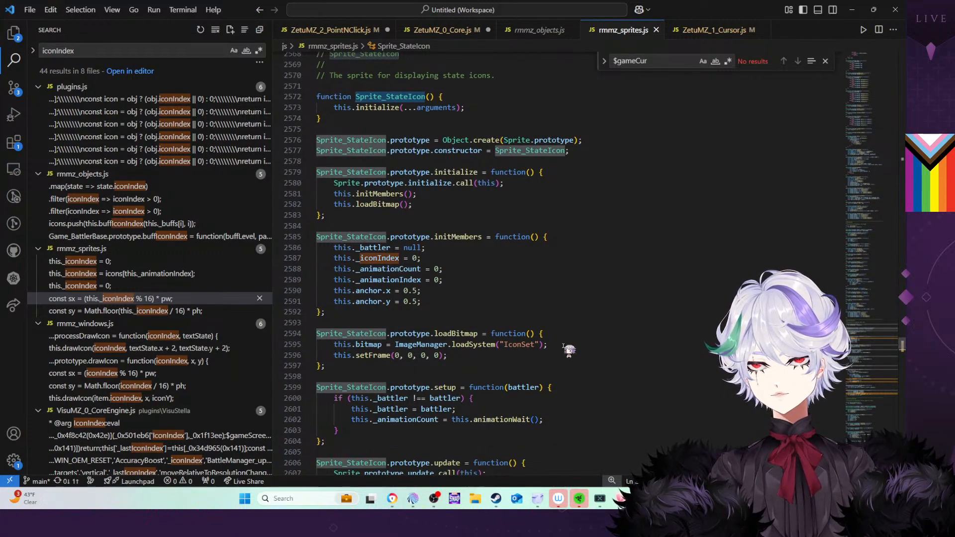
left_click_drag(559, 346, 331, 347)
key("ctrl+c")
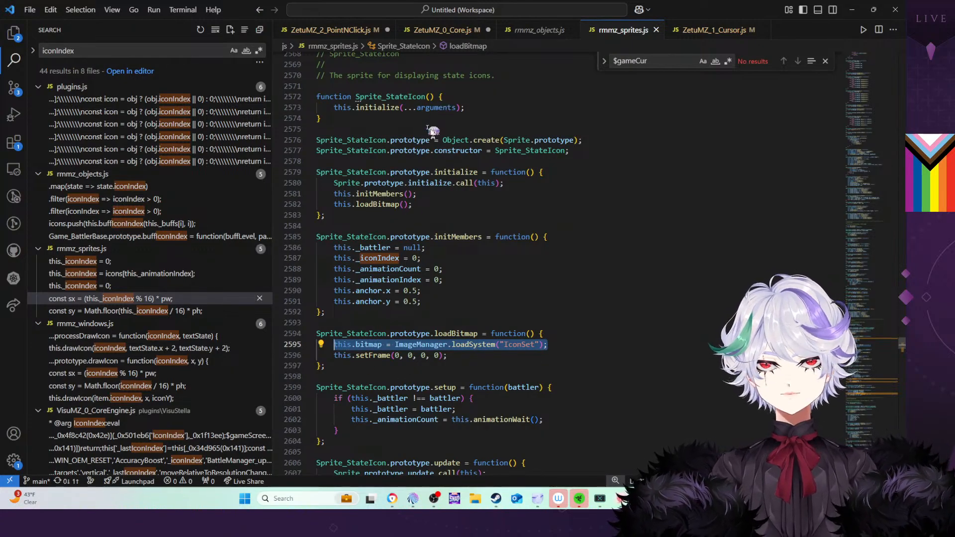
In ZetuMZ_0_Core.js, replace FromIcon's new Bitmap() line with the copied IconSet line, assigning it to sprite.bitmap instead of this.bitmap
scroll(465, 213, "down", 3)
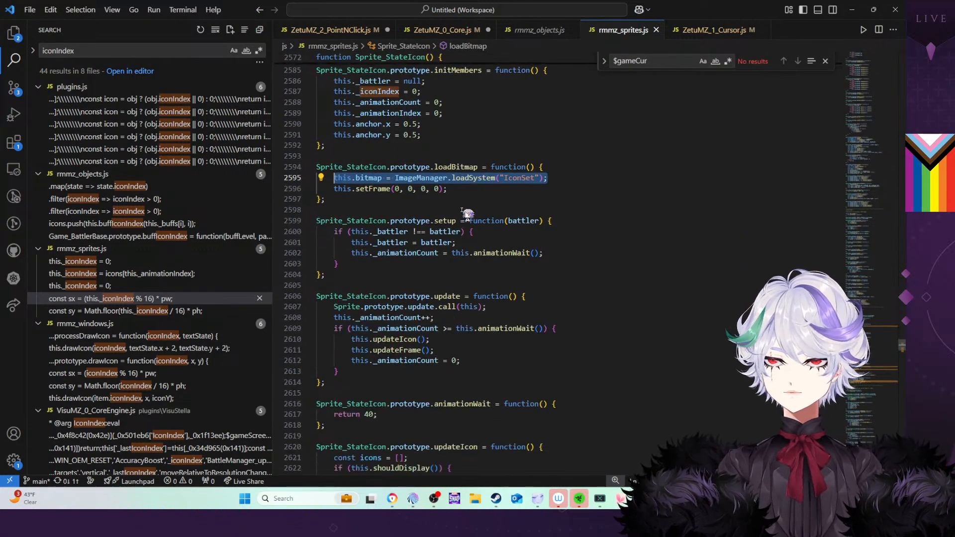
scroll(466, 213, "up", 2)
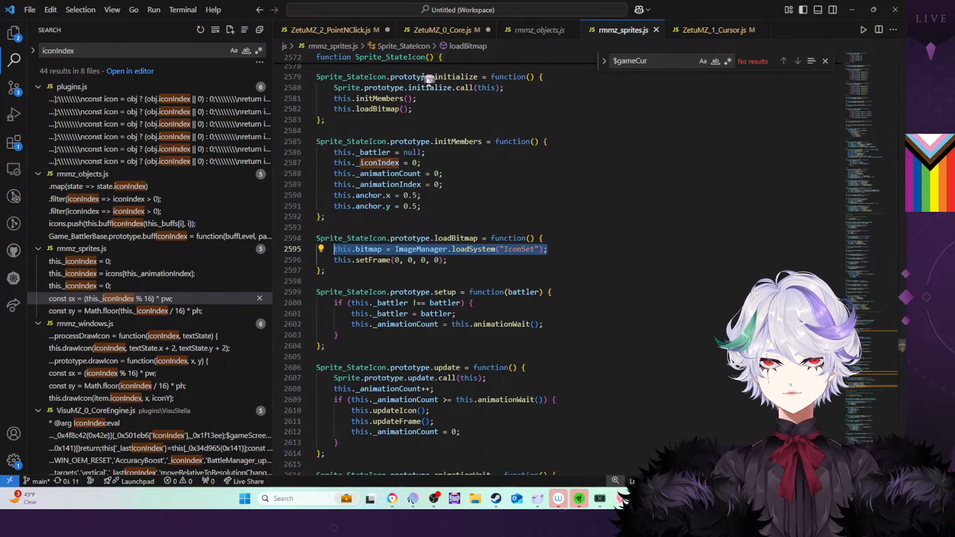
left_click(438, 30)
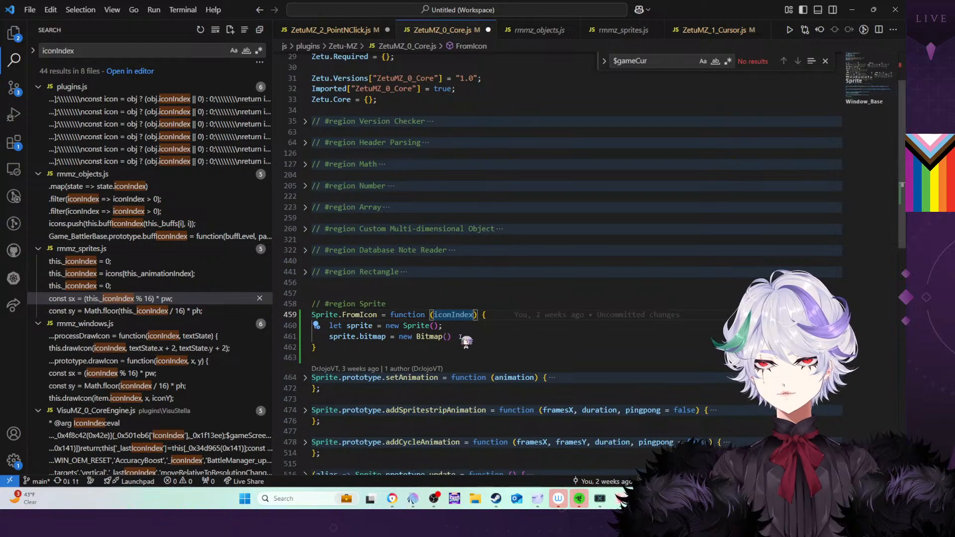
left_click_drag(451, 337, 327, 339)
key("ctrl+v")
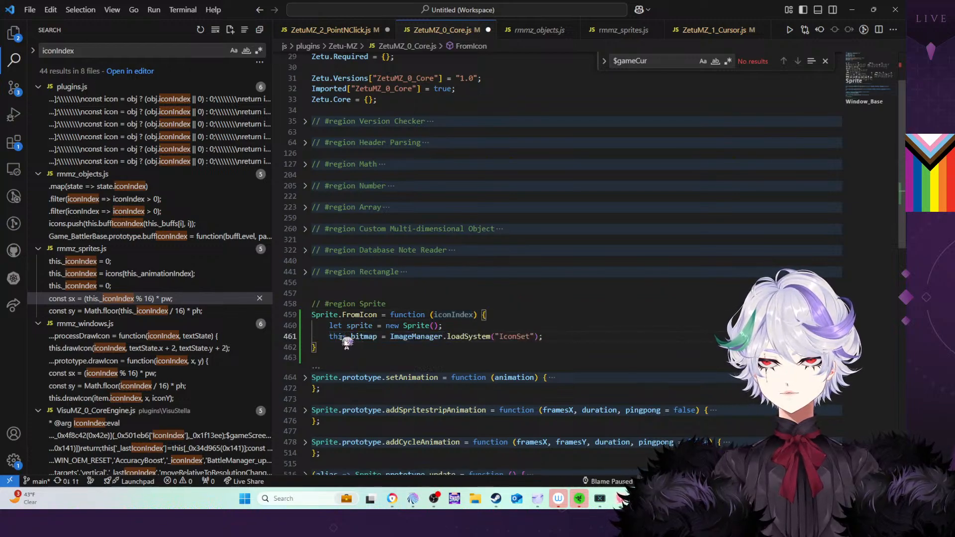
double_click(339, 338)
type("sprite")
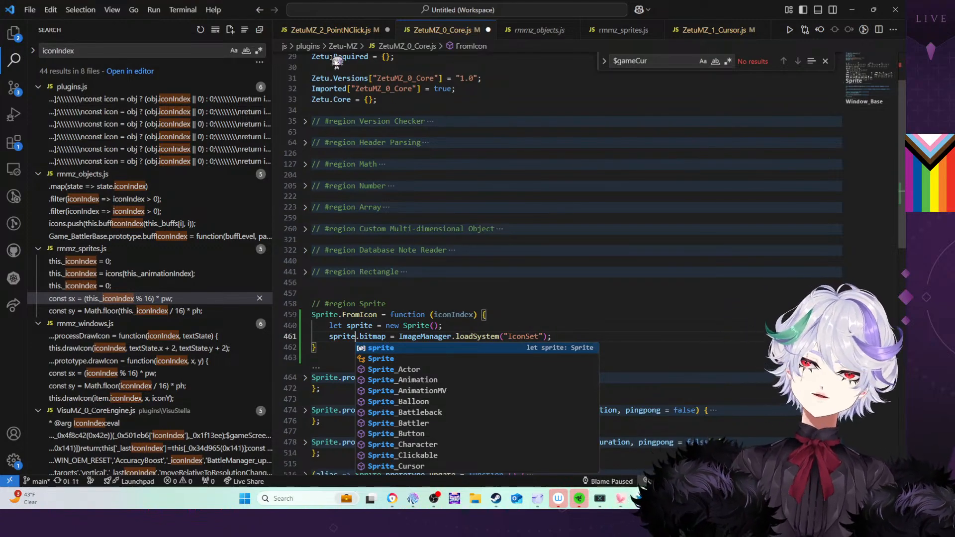
Copy the five body lines of Sprite_StateIcon's updateFrame from rmmz_sprites.js into Sprite.FromIcon, below the sprite.bitmap line
left_click(347, 32)
left_click(429, 31)
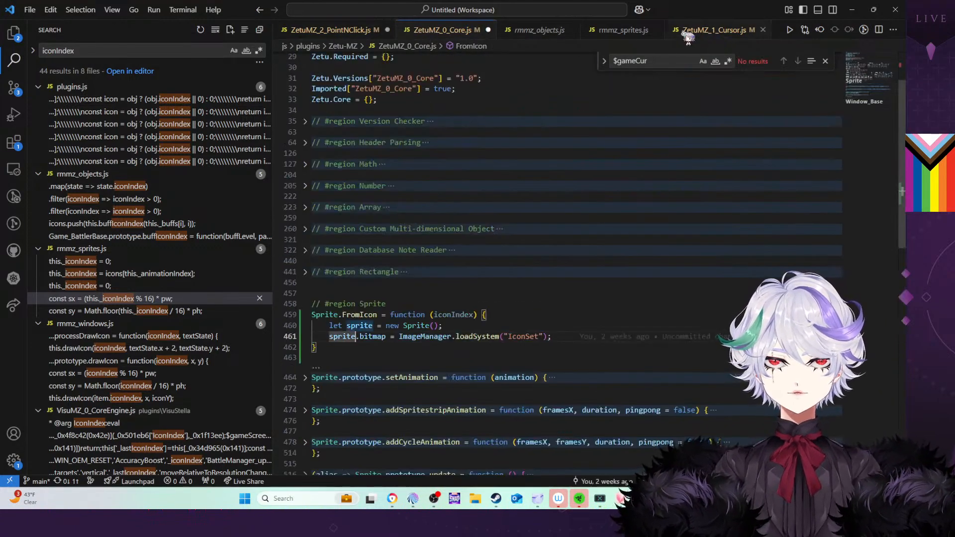
left_click(614, 31)
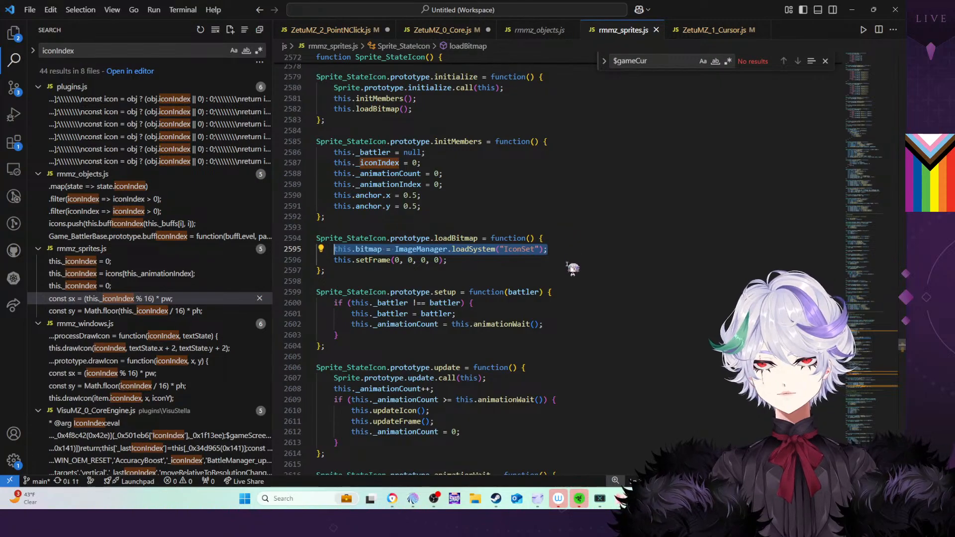
scroll(567, 264, "down", 10)
scroll(567, 277, "down", 4)
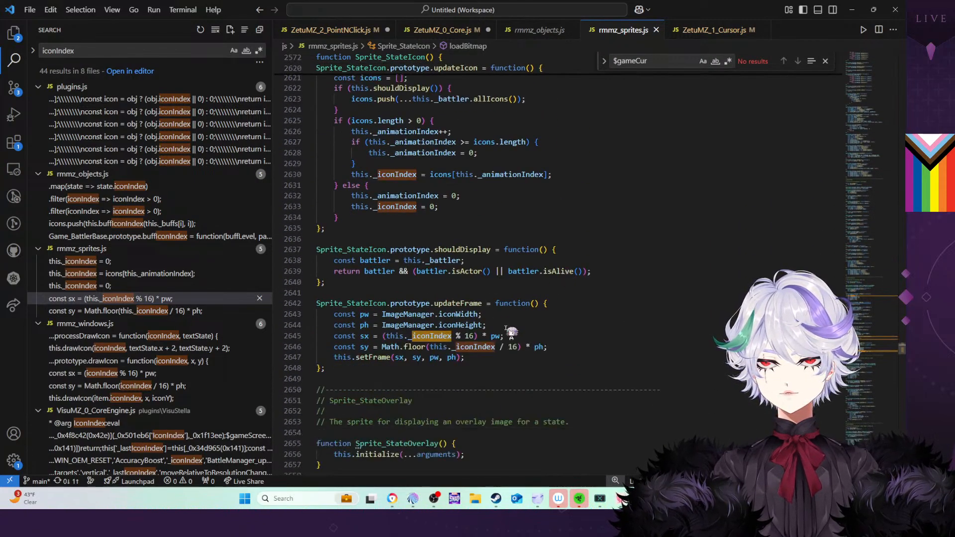
left_click_drag(472, 359, 340, 321)
key("ctrl+c")
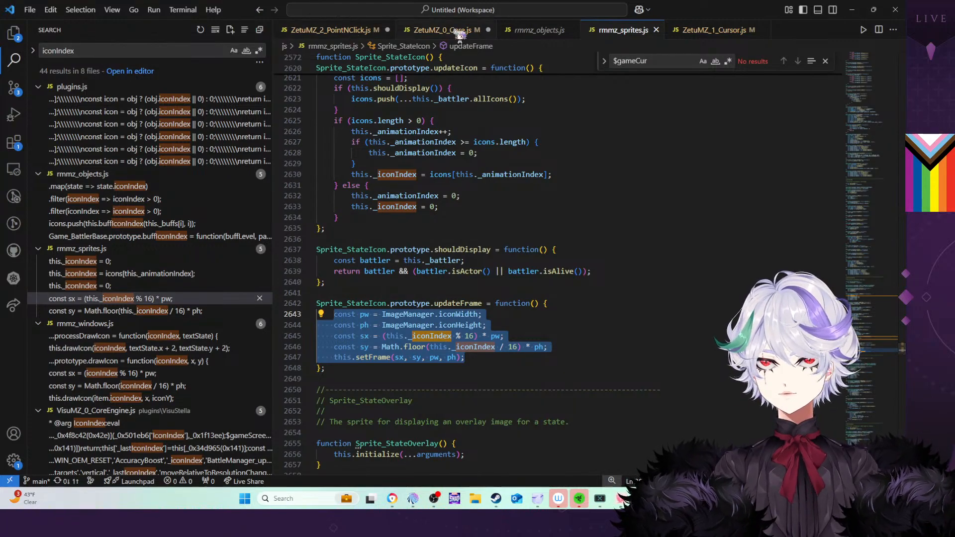
left_click(454, 30)
key("Return")
key("ctrl+v")
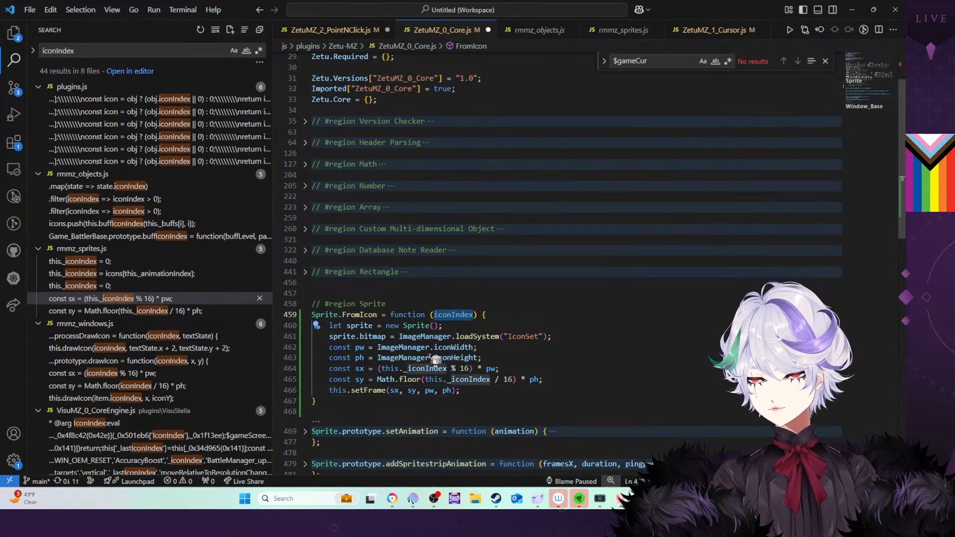
Replace this._iconIndex with the iconIndex parameter in FromIcon's sx and sy calculations
left_click(408, 369)
key("BackSpace")
key("BackSpace")
key("BackSpace")
key("BackSpace")
key("BackSpace")
key("BackSpace")
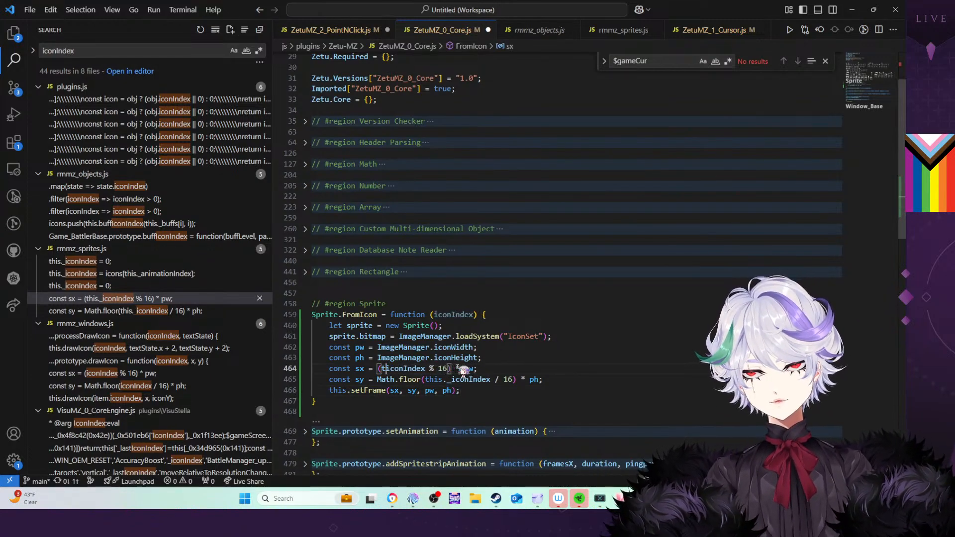
left_click(453, 379)
key("BackSpace")
key("BackSpace")
key("BackSpace")
key("BackSpace")
key("BackSpace")
key("BackSpace")
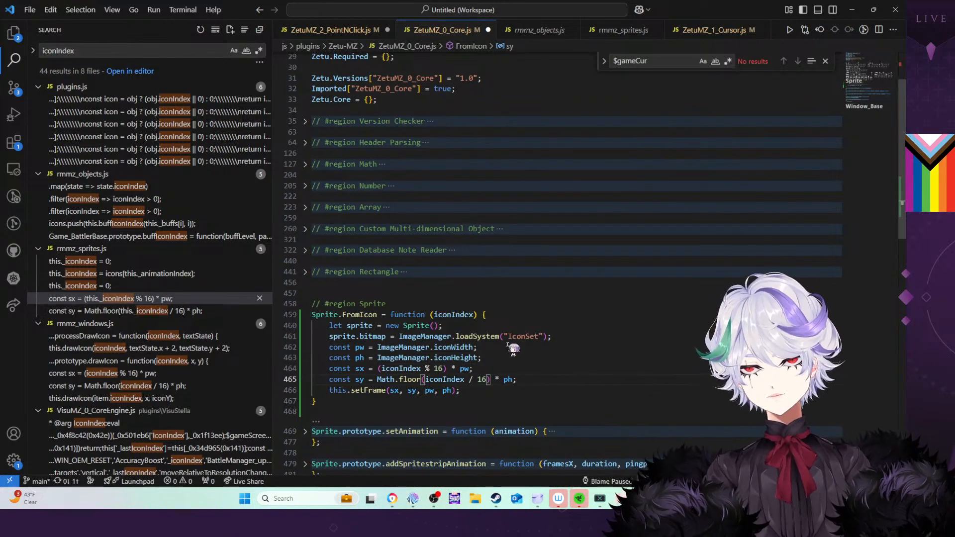
Make FromIcon call sprite.setFrame instead of this.setFrame, end it with return sprite; and save the file
double_click(338, 391)
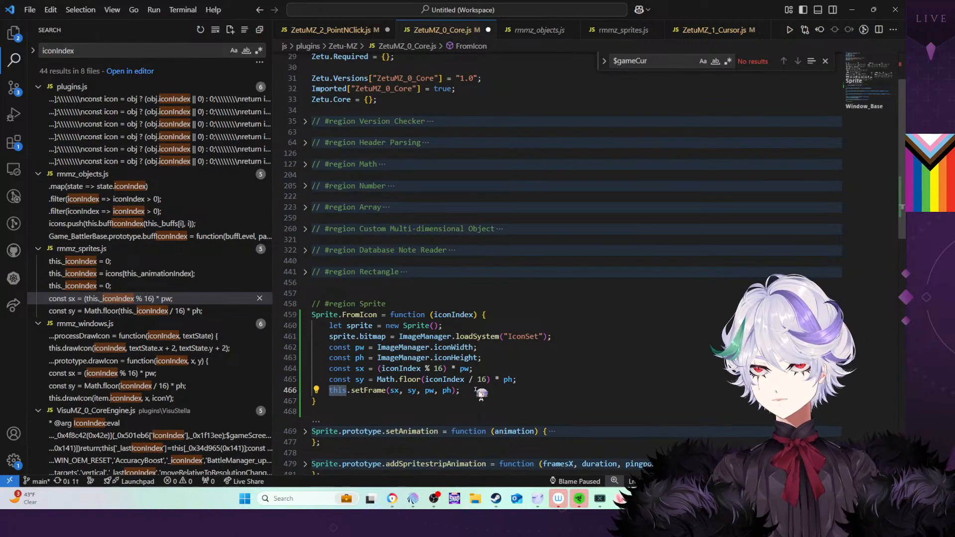
type("sprite")
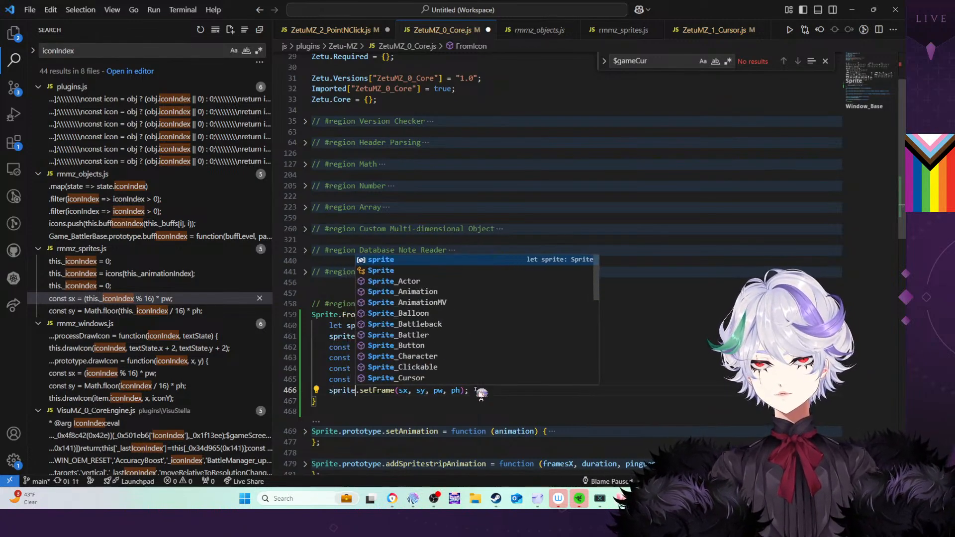
left_click(481, 393)
key("Return")
type("ret")
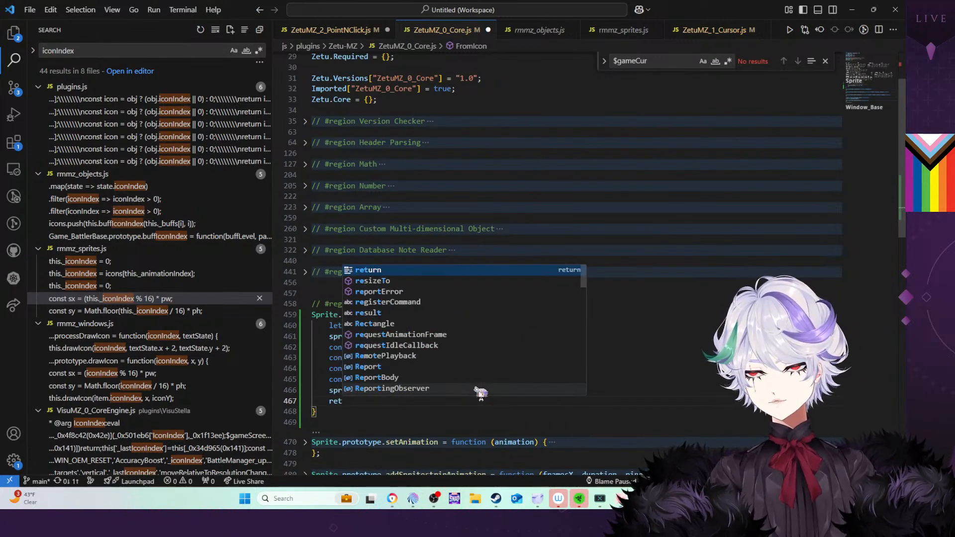
type("urn sprite;")
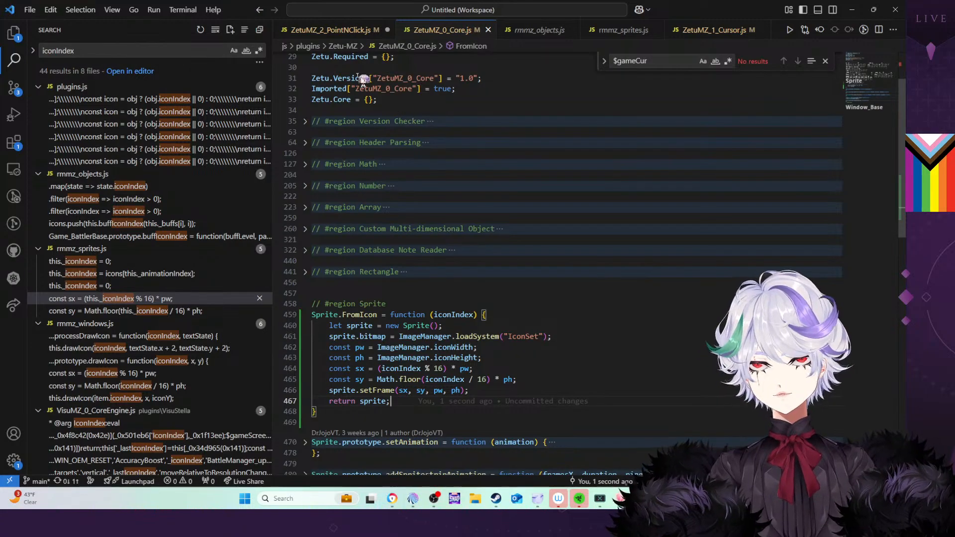
In setDockItem of ZetuMZ_2_PointNClick.js, change iconId to iconIndex in the constant, the item property and the Sprite.FromIcon argument
left_click(347, 31)
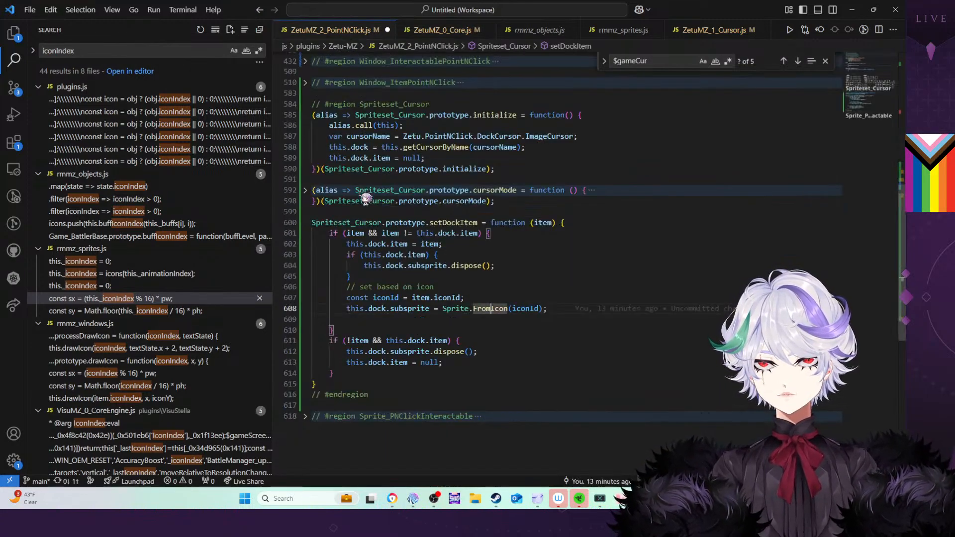
left_click(398, 298)
key("BackSpace")
type("ndex")
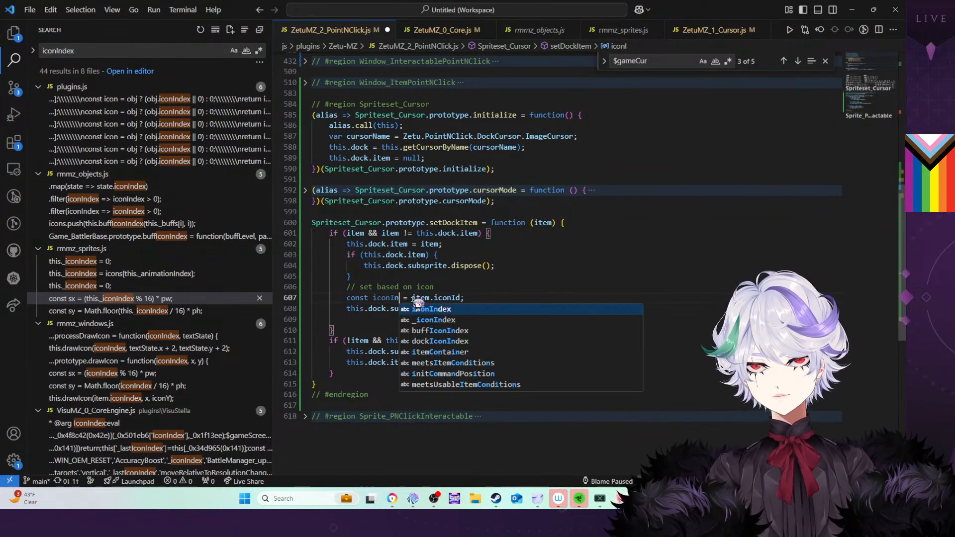
left_click(388, 298)
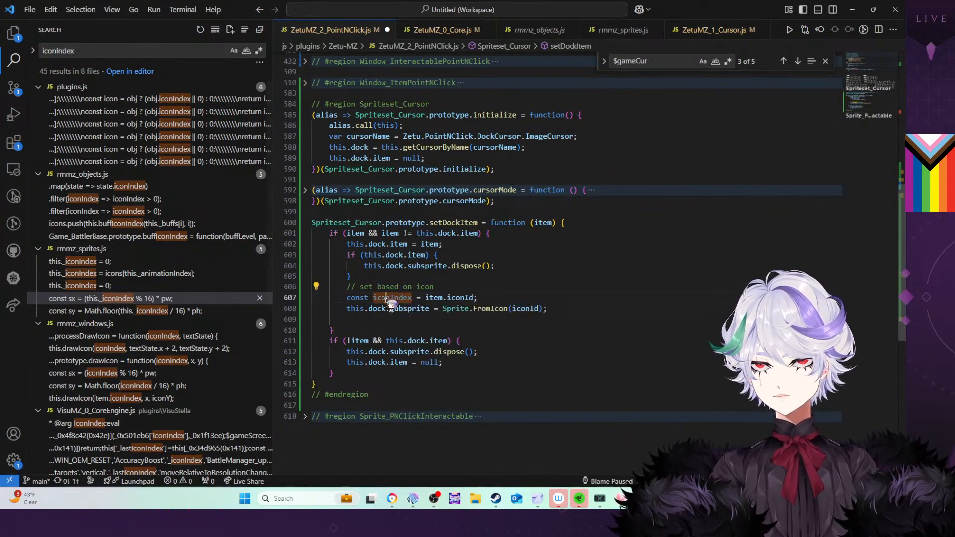
double_click(386, 300)
key("ctrl+c")
double_click(461, 300)
key("ctrl+v")
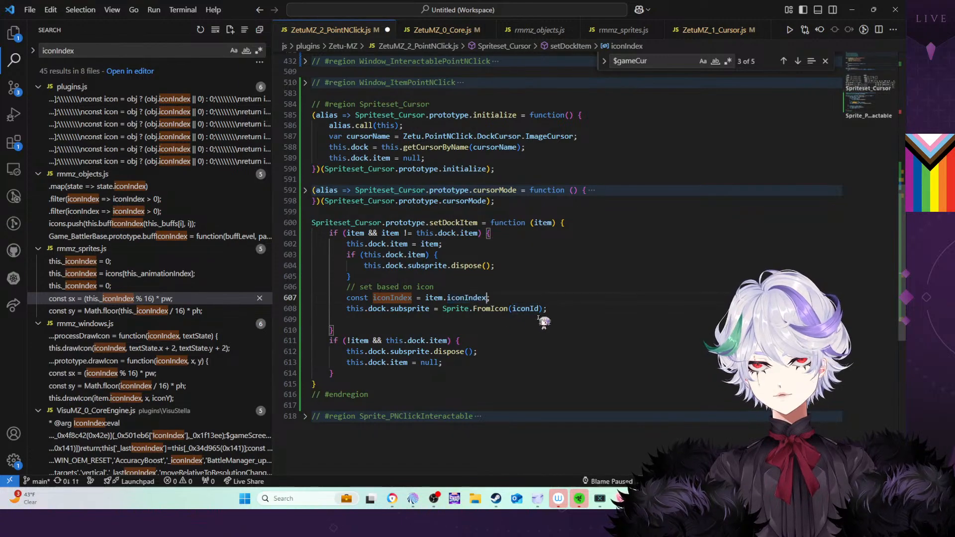
double_click(525, 310)
key("ctrl+v")
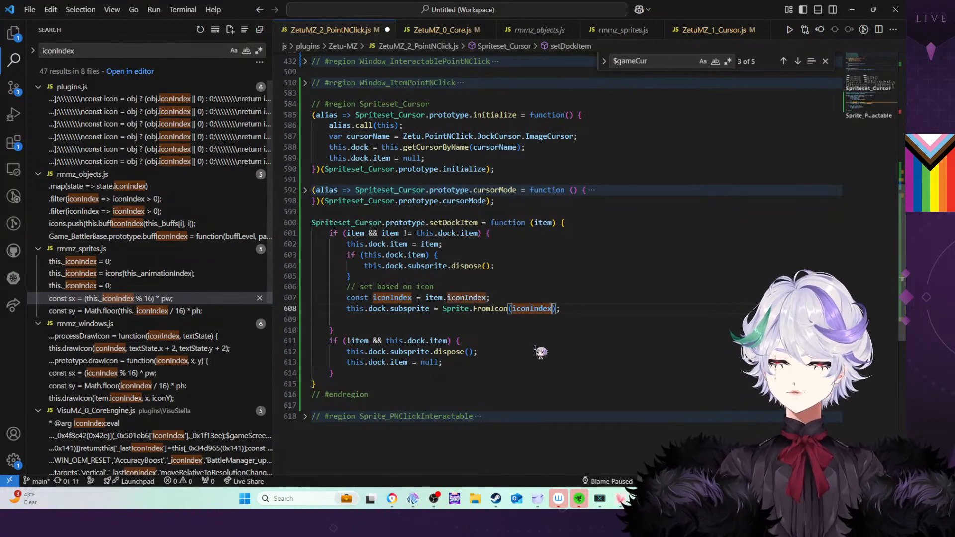
Hide the search side bar and add an empty line after the dock subsprite assignment in setDockItem
left_click(14, 34)
left_click(15, 34)
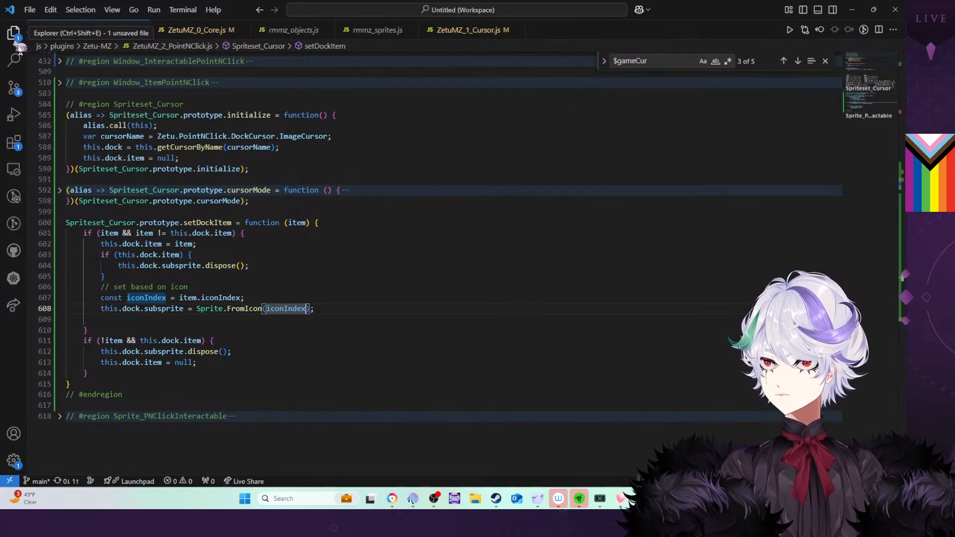
left_click(330, 312)
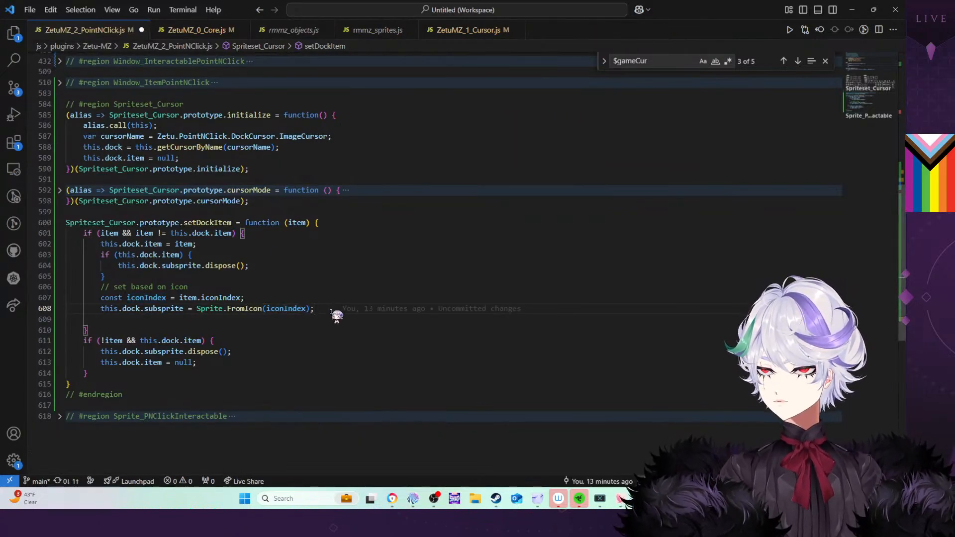
key("Return")
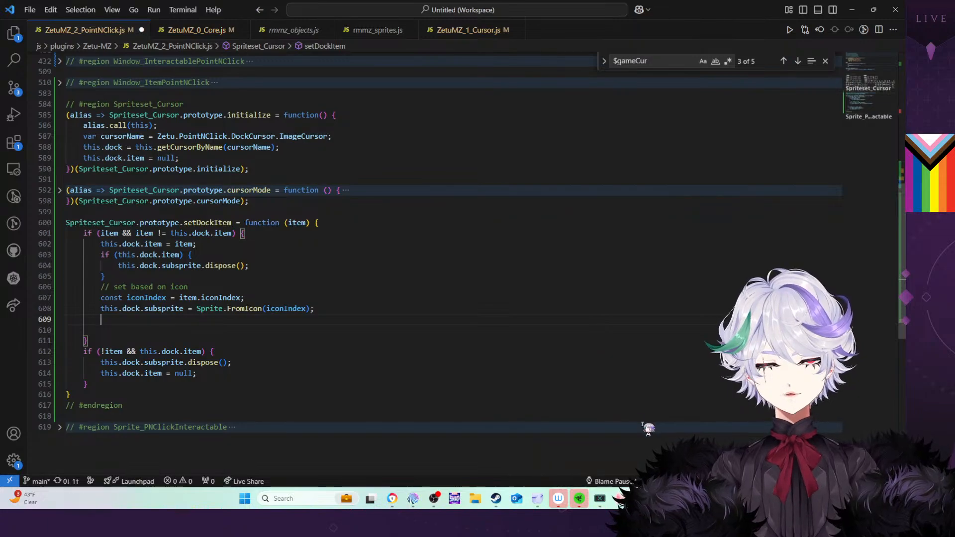
Split ZetuMZ_2_PointNClick.js within its group and unfold the DockCursorSetup struct comment in the second view
right_click(115, 32)
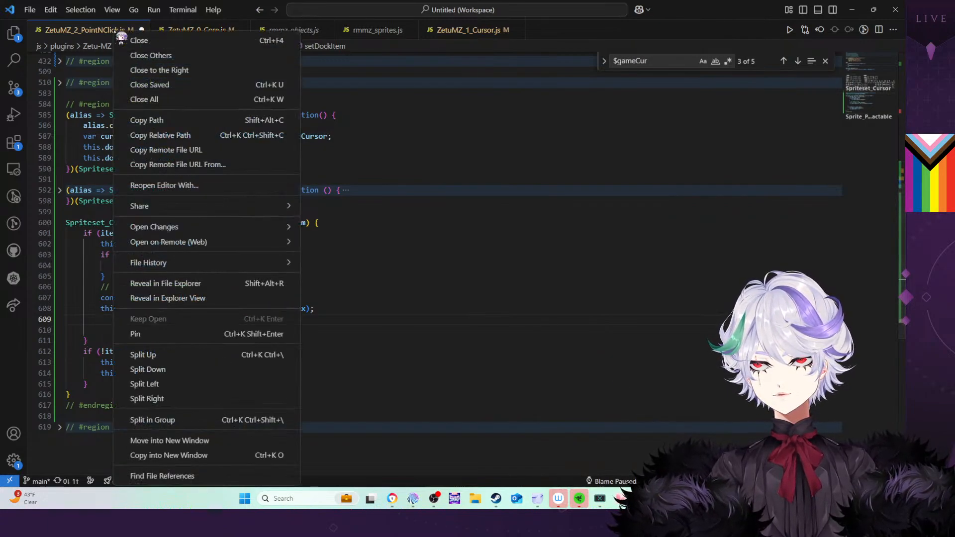
left_click(205, 420)
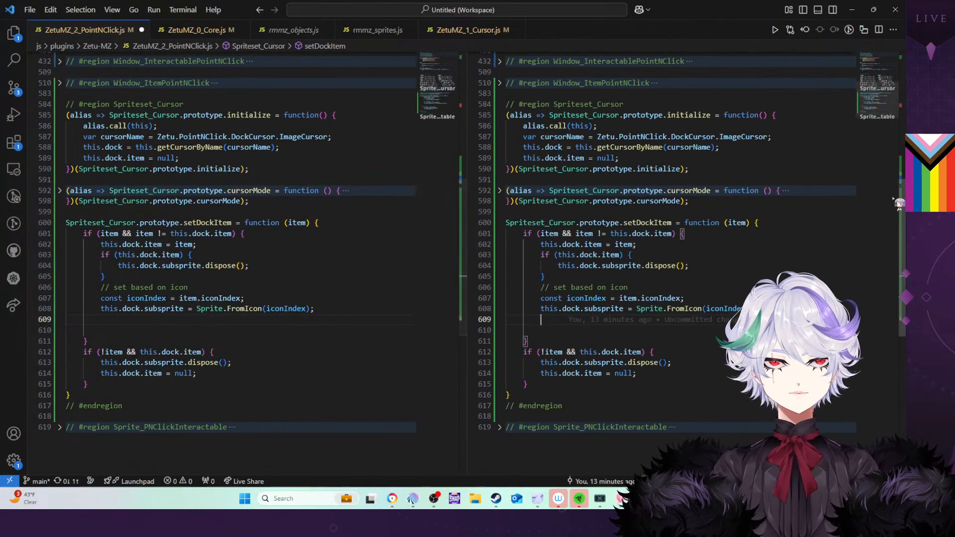
scroll(660, 209, "up", 10)
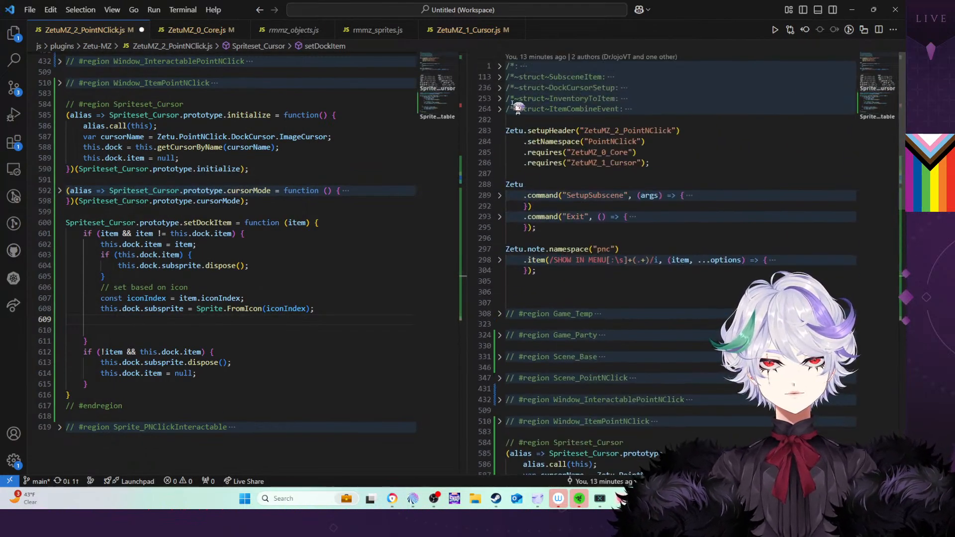
left_click(501, 88)
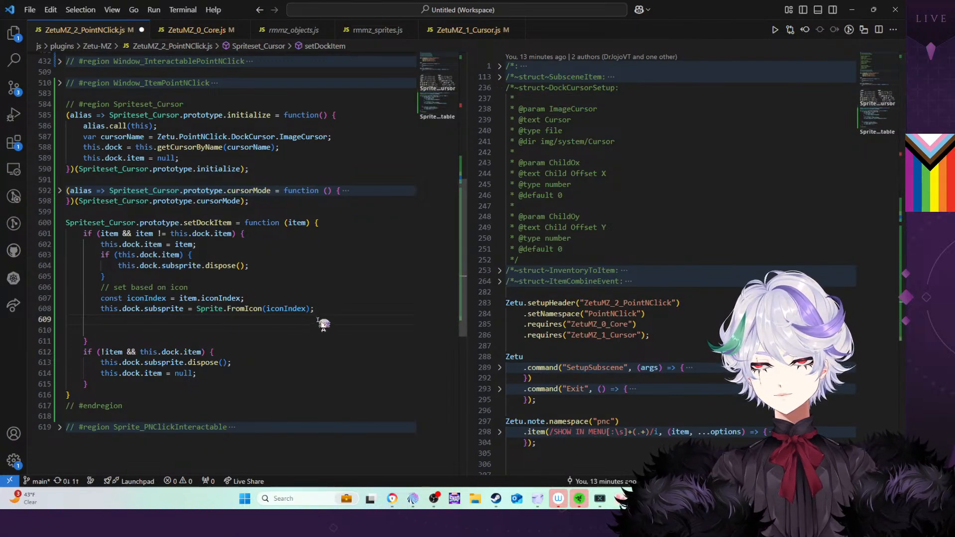
In setDockItem, declare const ox = Zetu.PointNClick.DockCursor.ChildOx; on a new line below the iconIndex constant, checking the parameter names in the plugin header comments
left_click(305, 299)
key("Return")
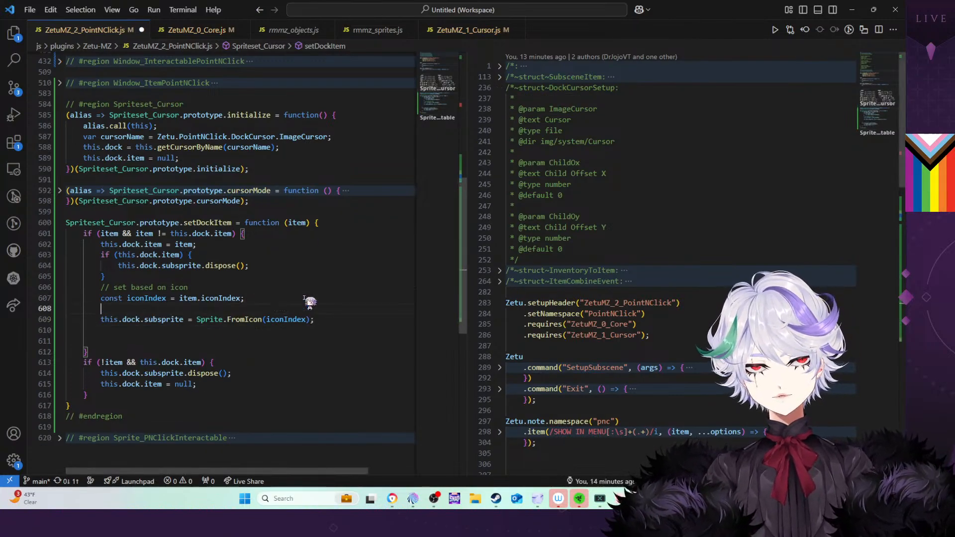
type("const ox =")
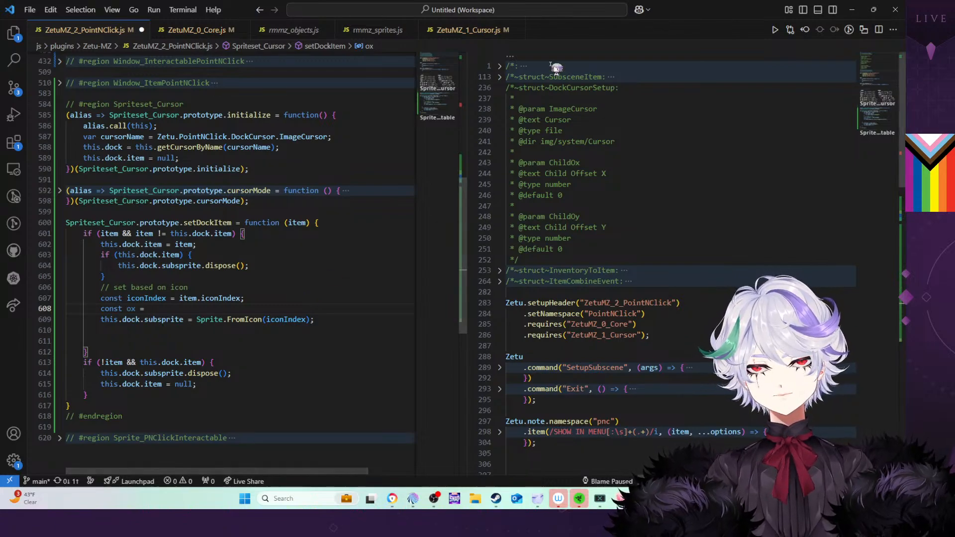
left_click(500, 66)
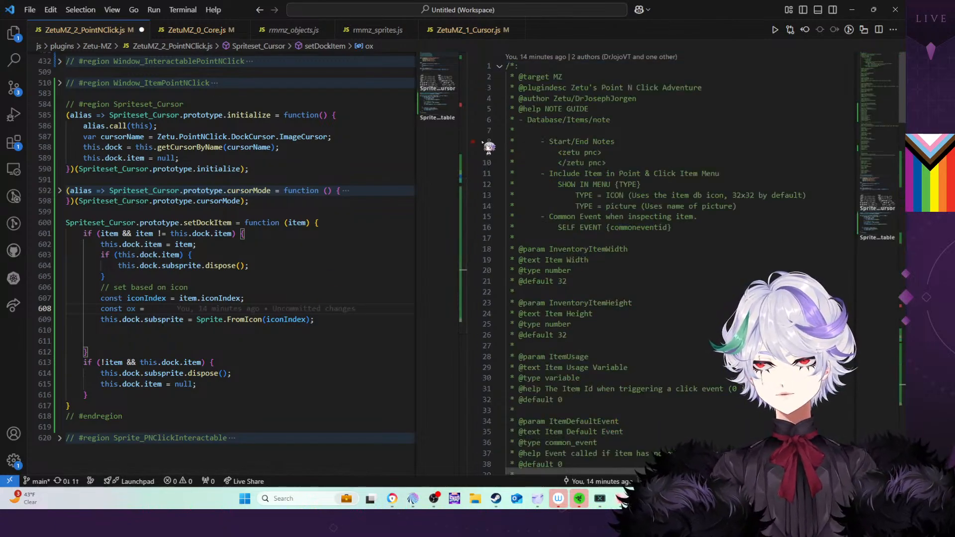
type("= Zetu.")
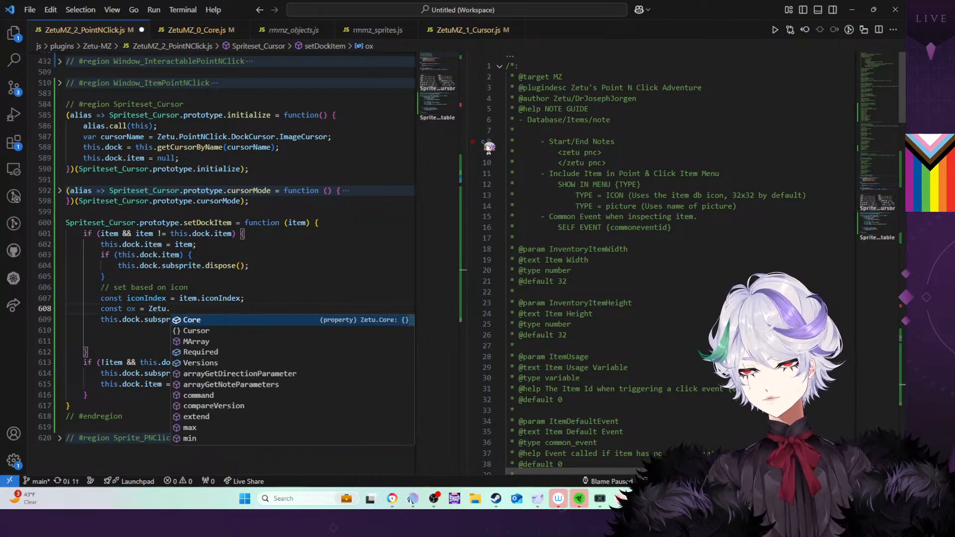
type("PointNClick.")
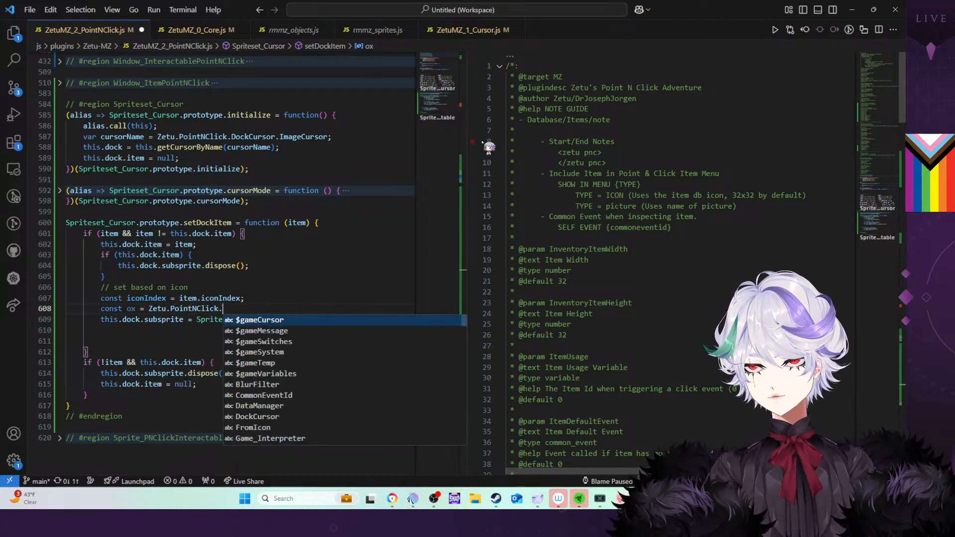
scroll(642, 211, "down", 5)
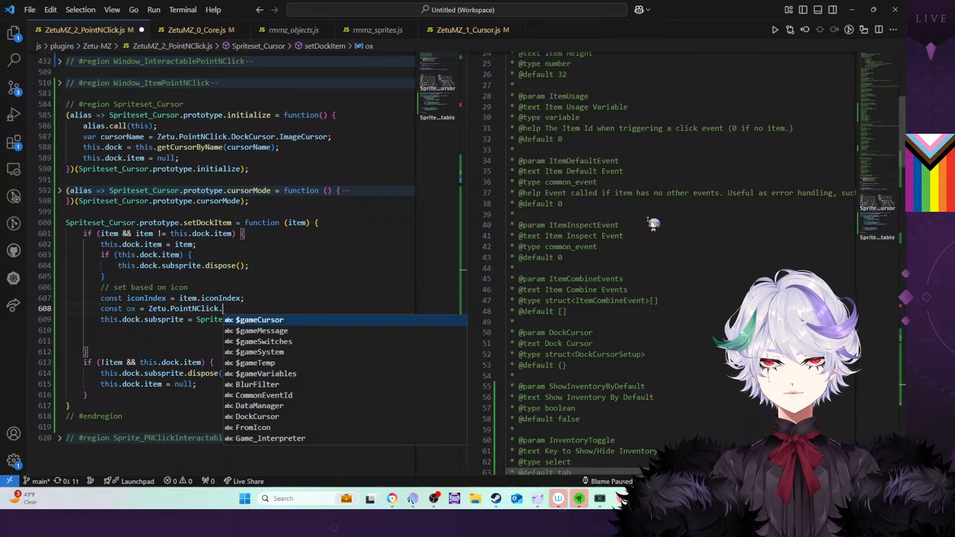
scroll(653, 224, "down", 3)
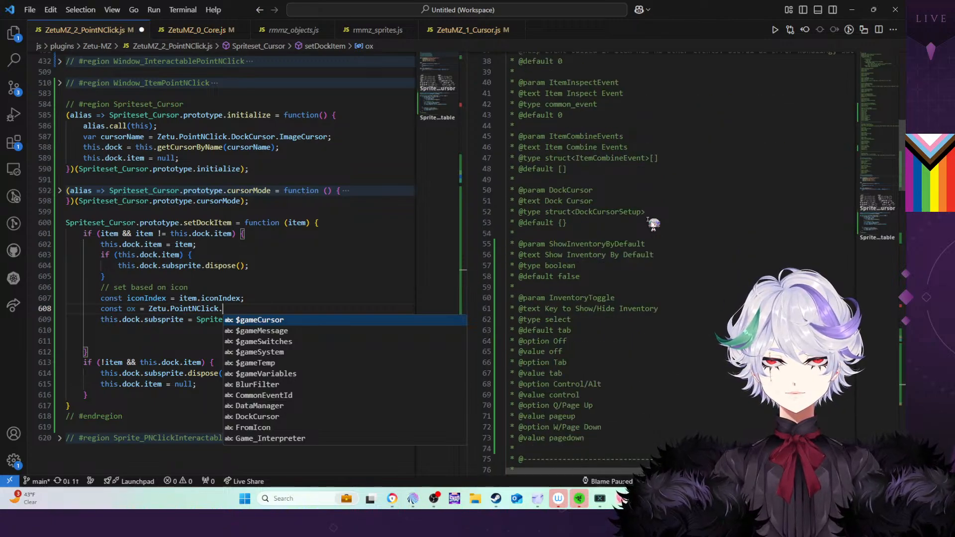
type("DockCursor")
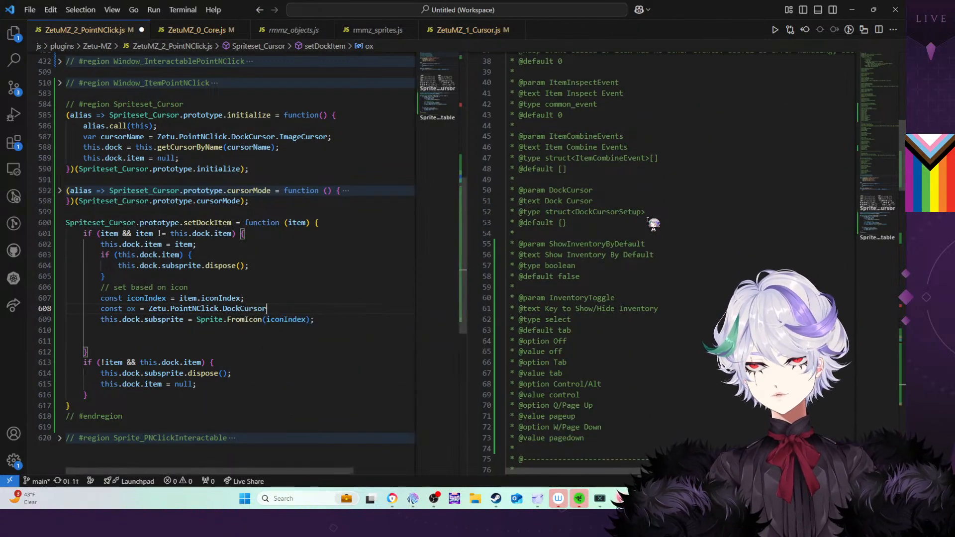
scroll(647, 219, "up", 8)
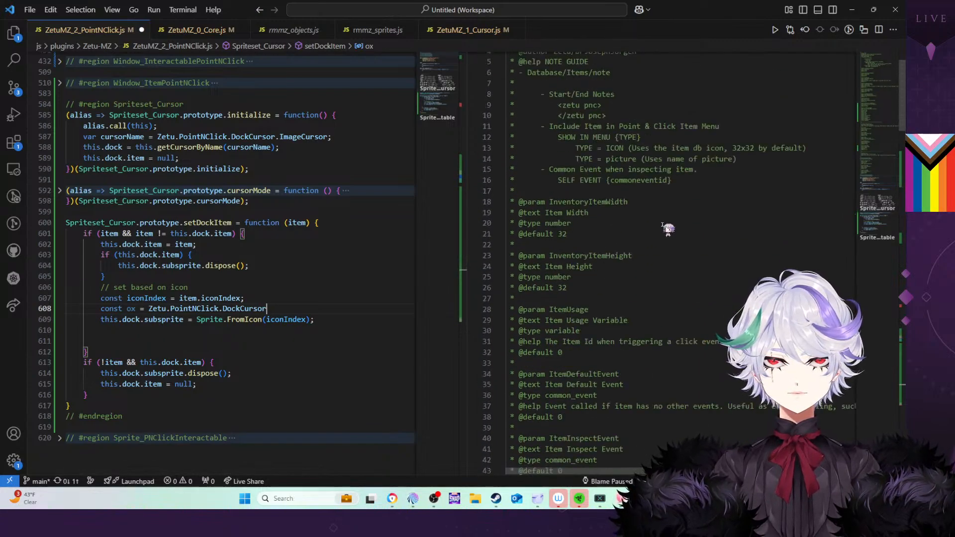
left_click(500, 67)
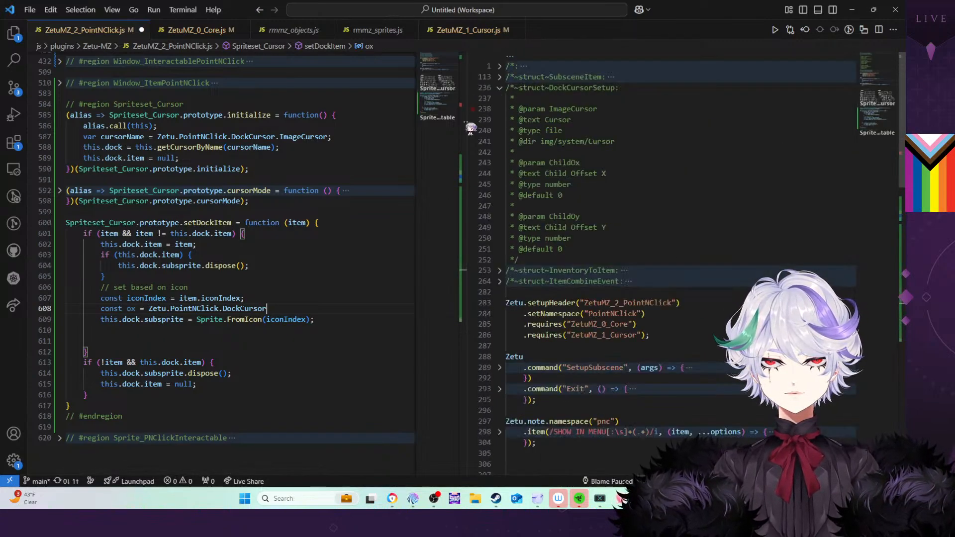
type(".")
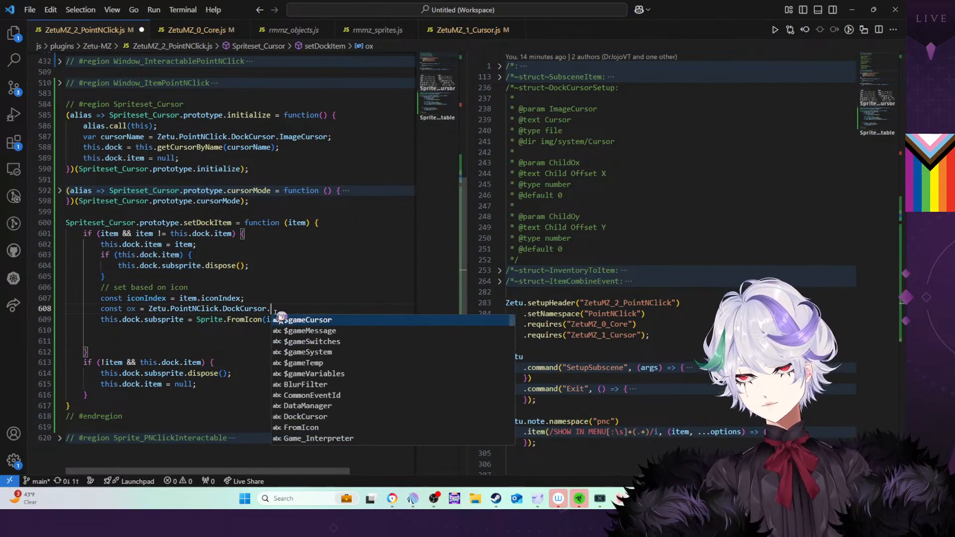
type("ChildOx;")
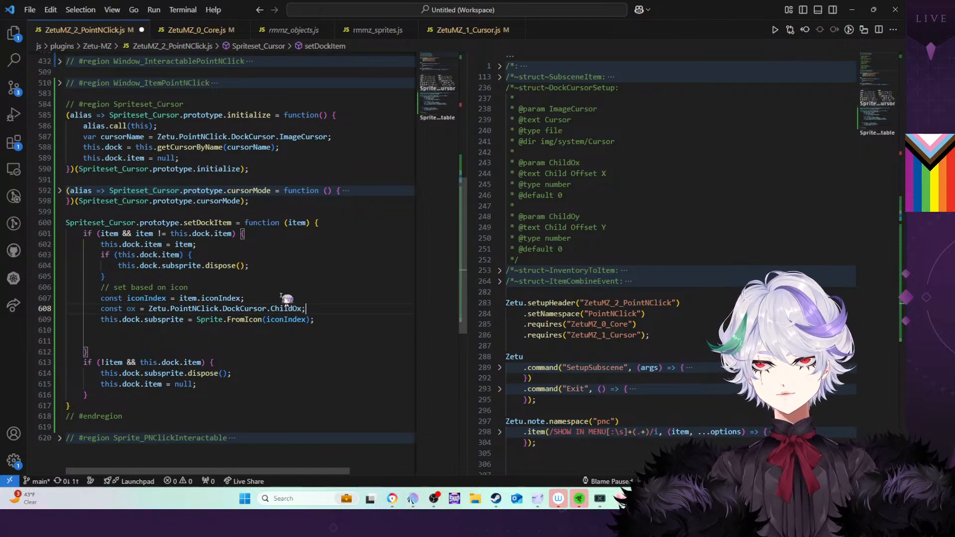
Duplicate the ox declaration in setDockItem and change the copy to const oy = Zetu.PointNClick.DockCursor.ChildOy;
key("shift+Up")
key("shift+alt+Down")
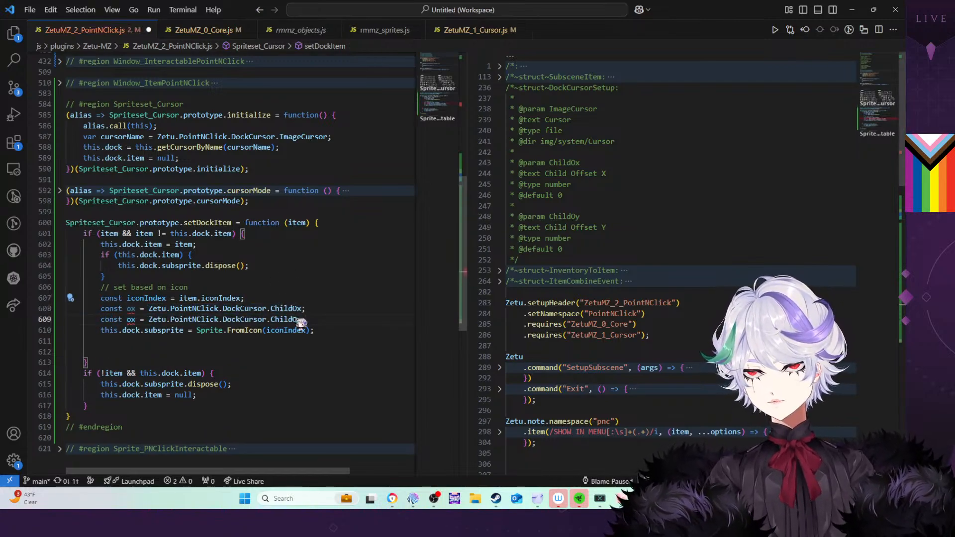
left_click(302, 319)
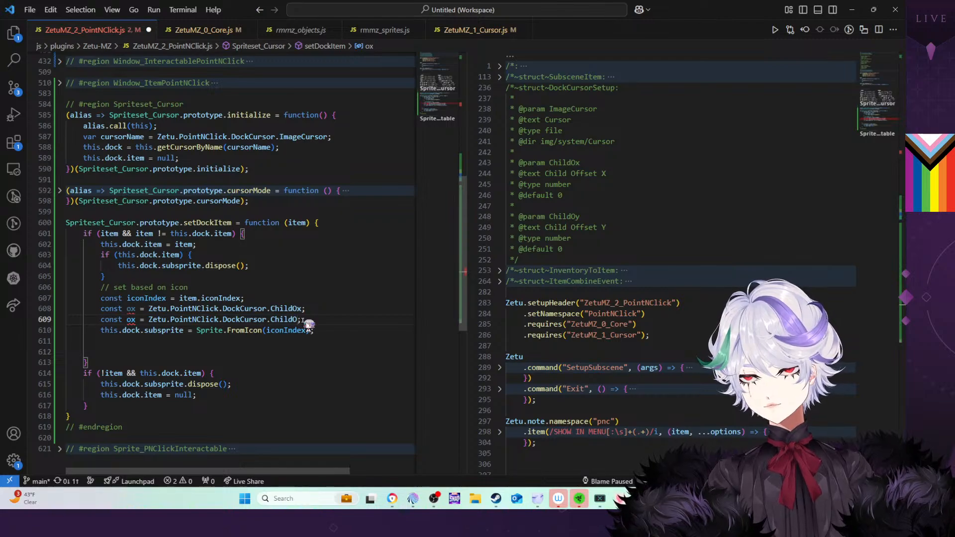
type("y")
key("BackSpace")
type("y")
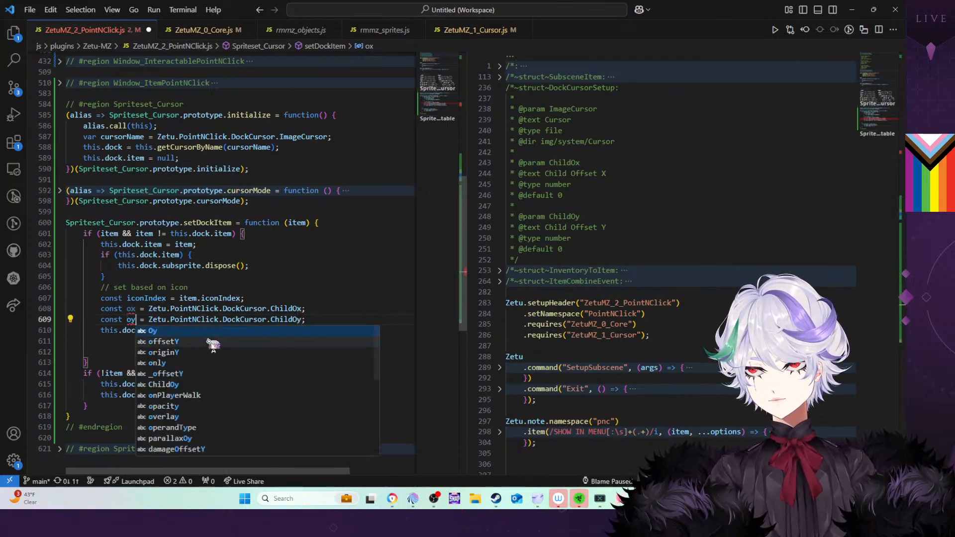
left_click(313, 268)
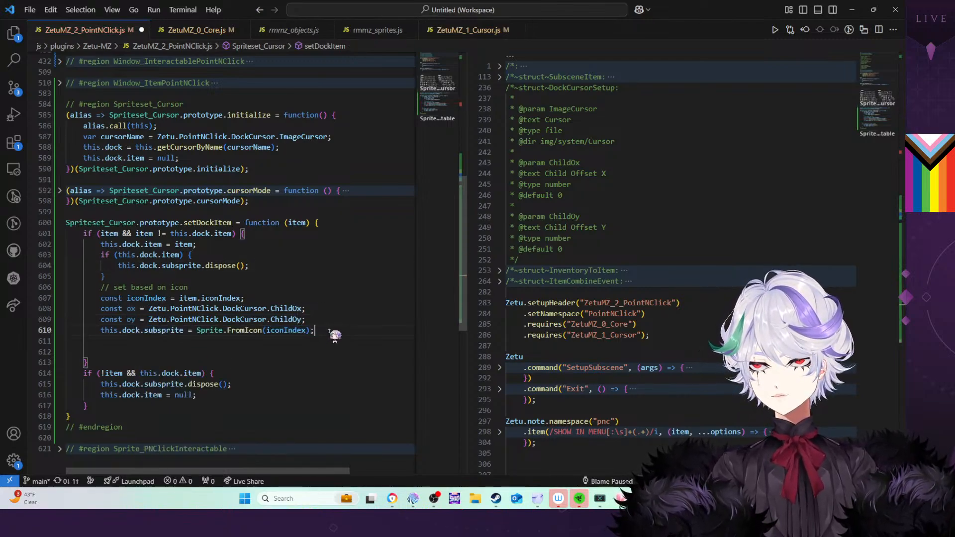
Add the line this.dock.subsprite.x = ox; directly after the Sprite.FromIcon assignment
left_click(333, 332)
key("Return")
type("this.dock.sub")
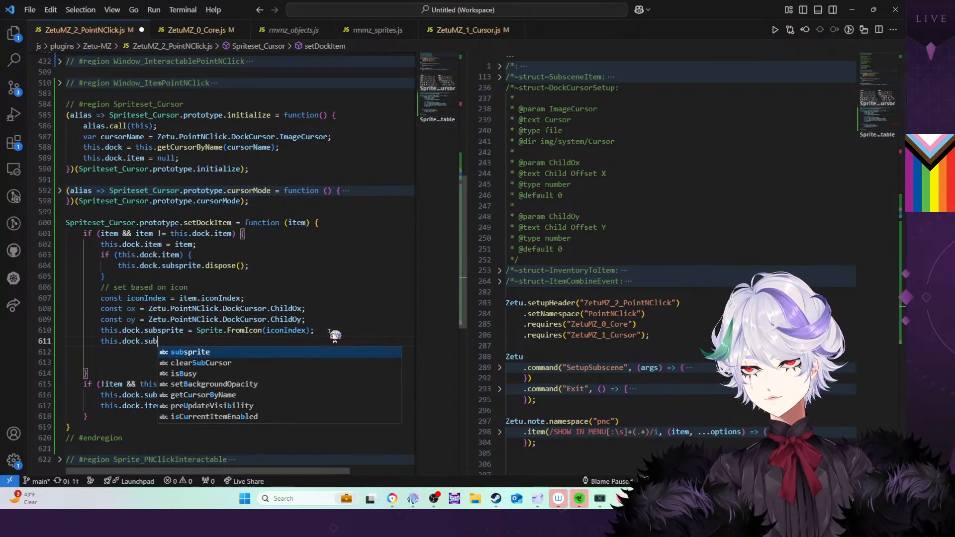
key("Tab")
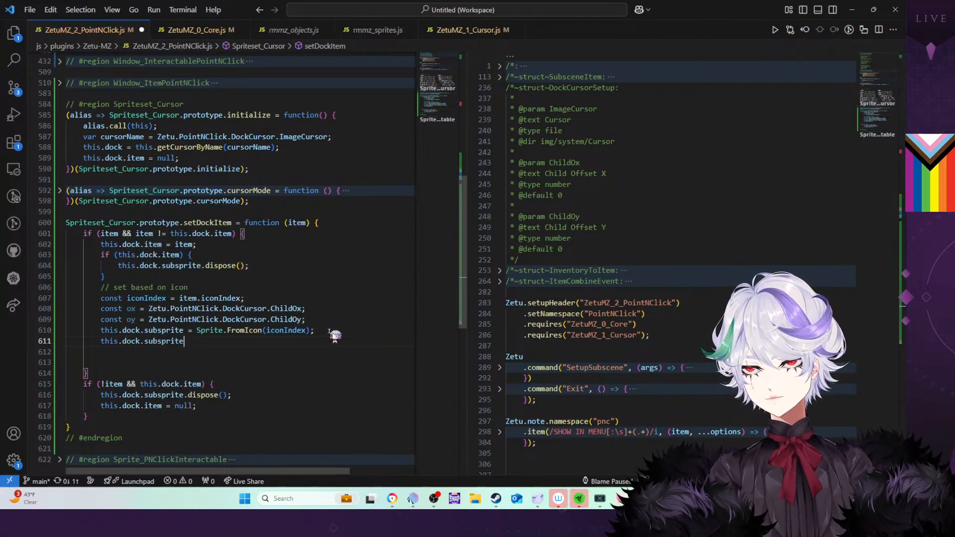
type(".x =")
type("ox;")
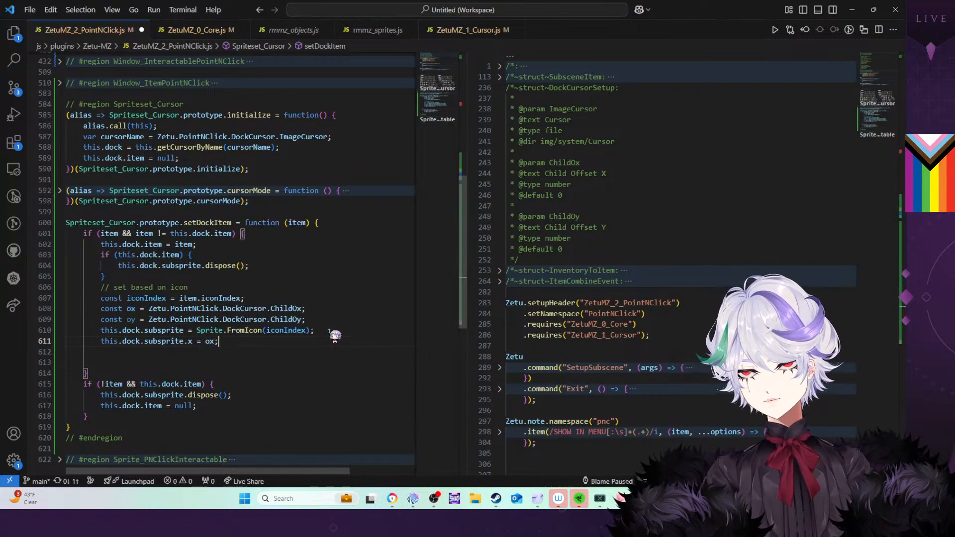
Copy the subsprite x assignment to the line below and change the copy to this.dock.subsprite.y = oy;
left_click(335, 335, "shift")
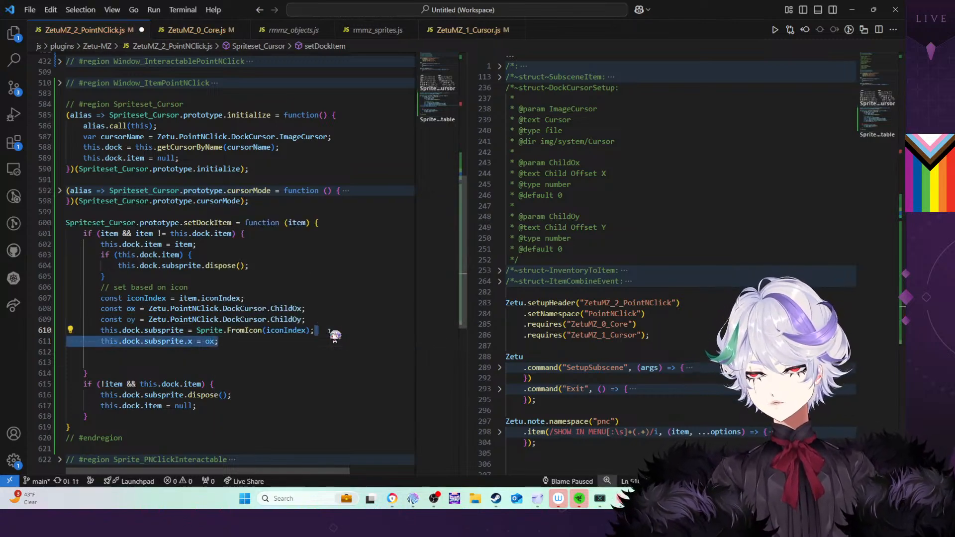
key("ctrl+c")
left_click(241, 344)
key("ctrl+v")
key("Left")
key("BackSpace")
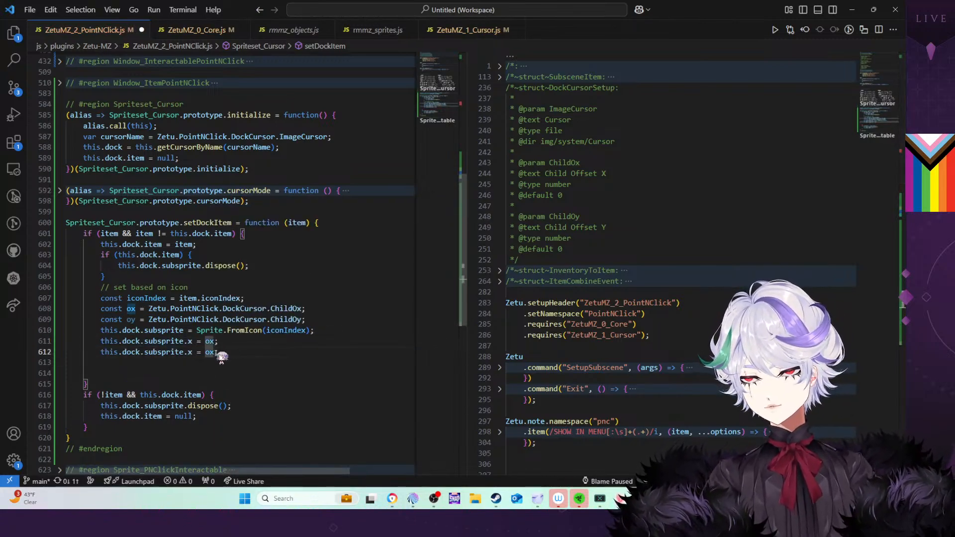
type("y")
double_click(192, 353)
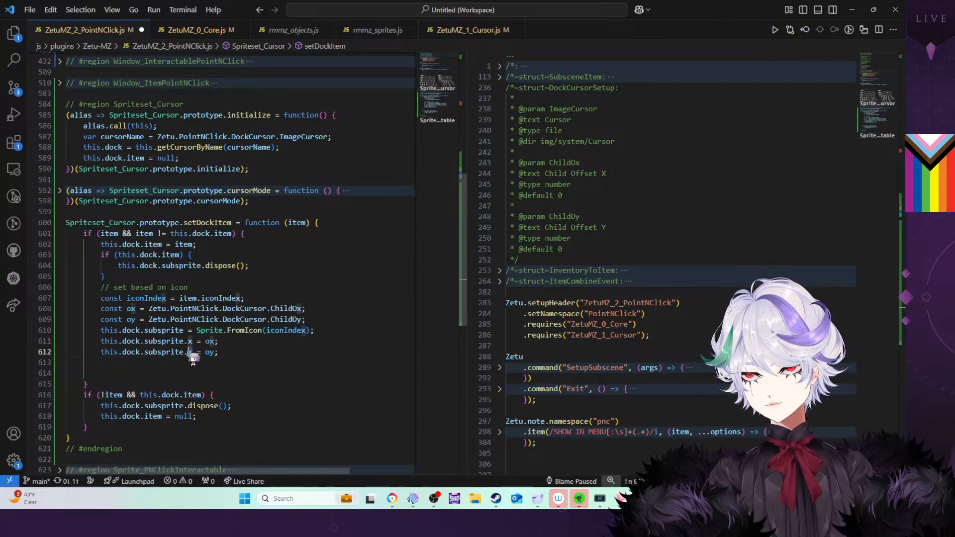
type("y")
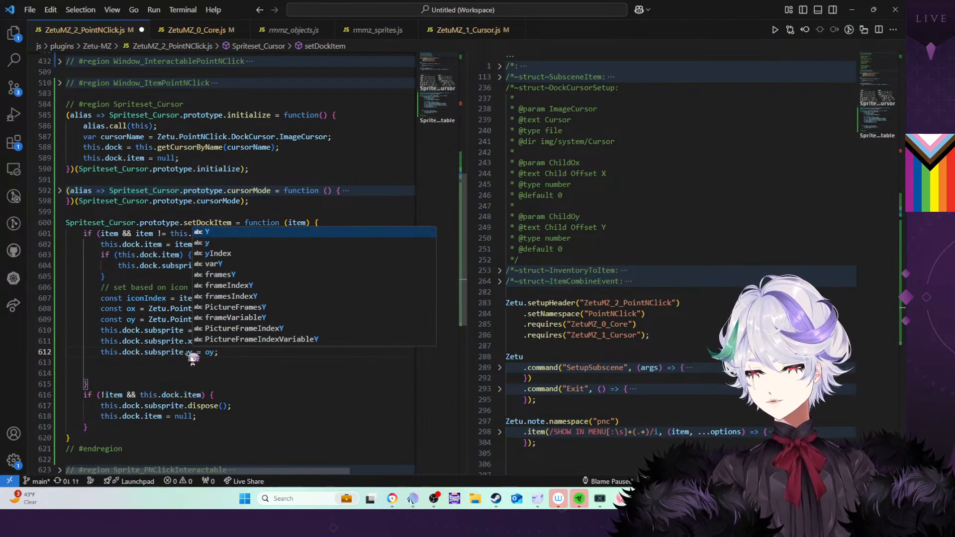
key("Escape")
Remove the blank lines after the subsprite y assignment, save the file, and unfold the cursorMode alias with its inner if block
left_click(236, 354)
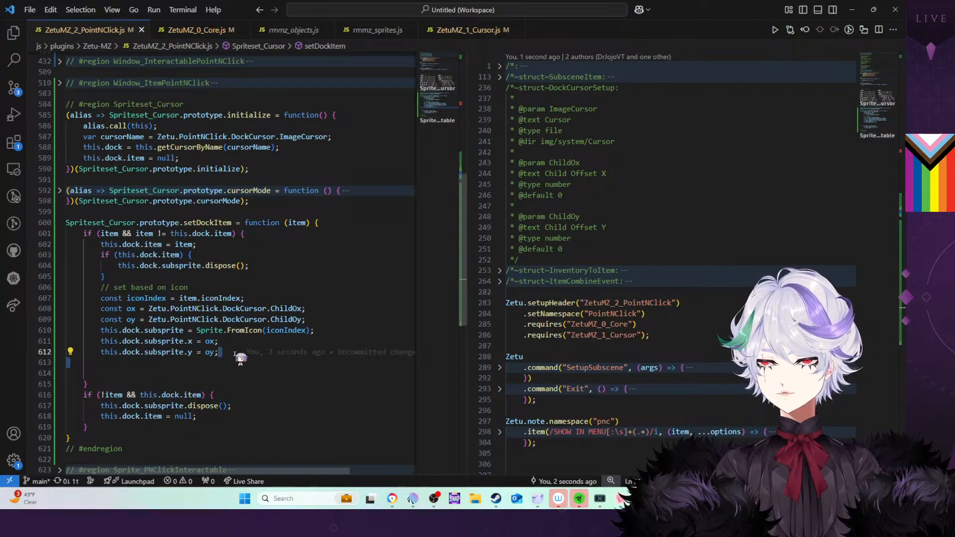
key("Delete")
key("Delete")
key("ctrl+s")
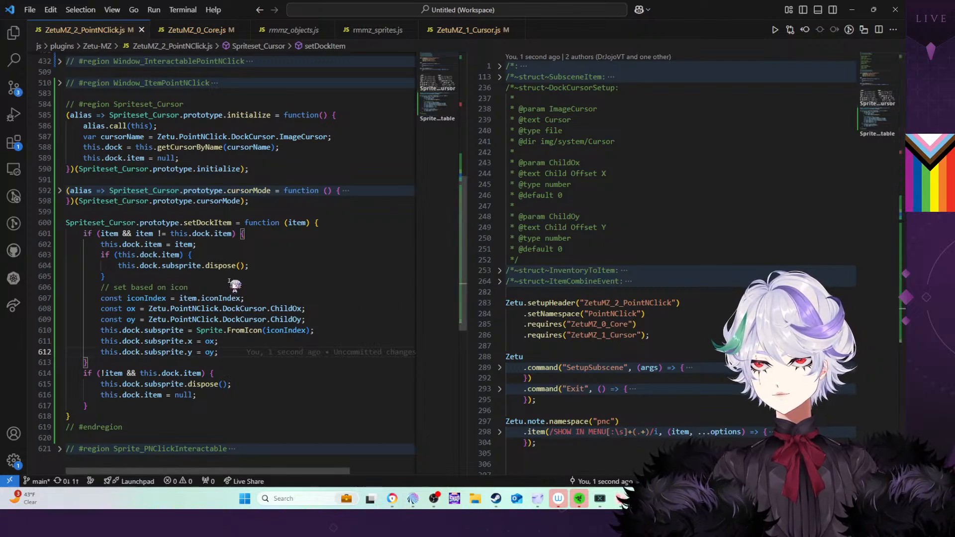
left_click(59, 190)
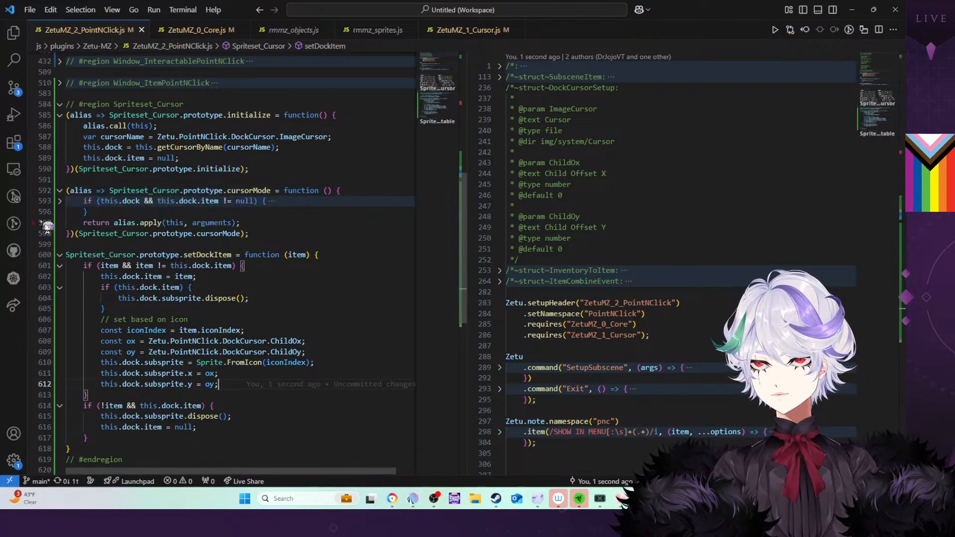
left_click(59, 201)
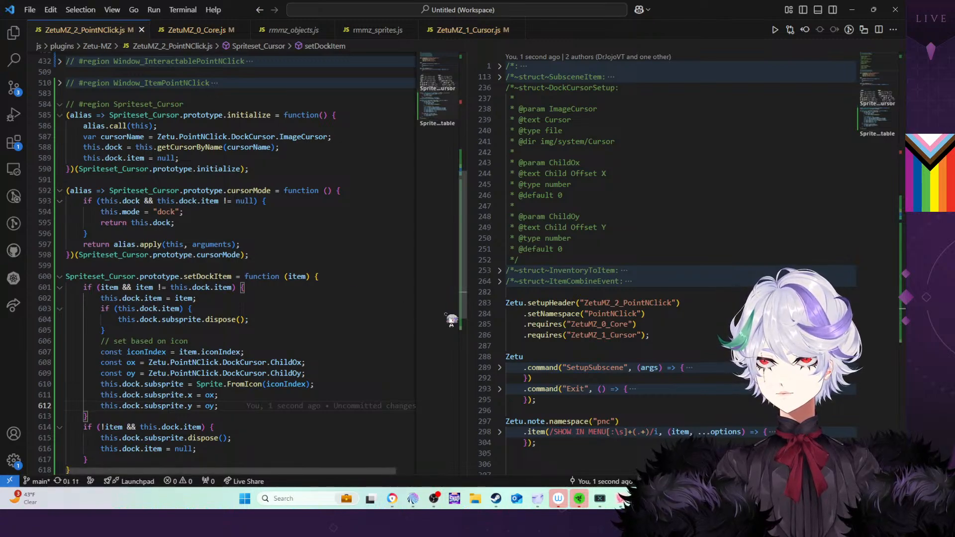
Switch to RPG Maker MZ, close the Database window and start a playtest, saving the changes to the game
key("alt+Tab")
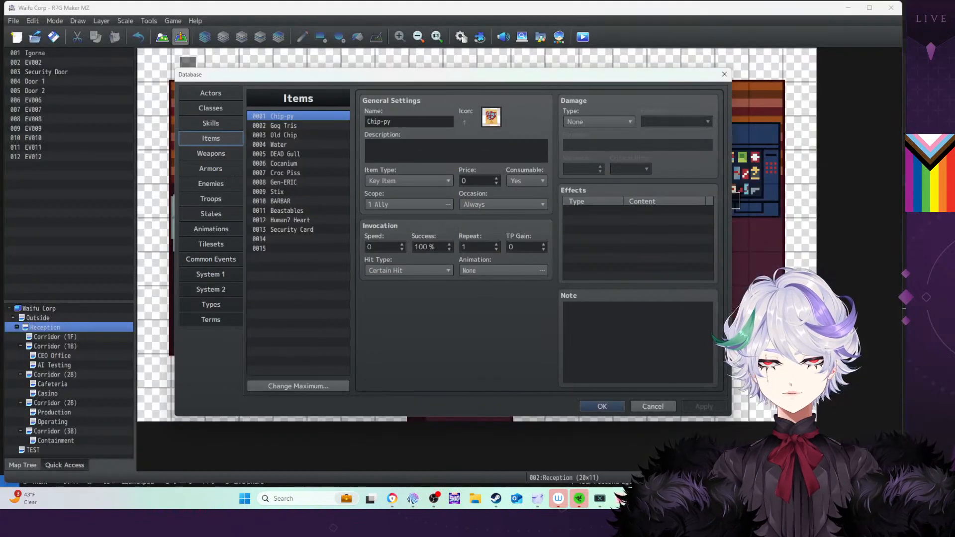
left_click(631, 405)
key("ctrl+r")
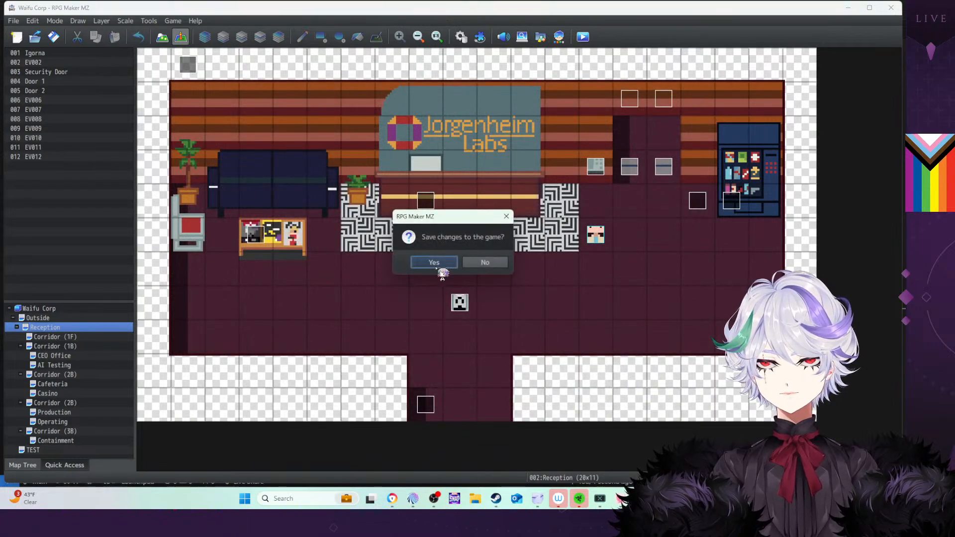
left_click(435, 264)
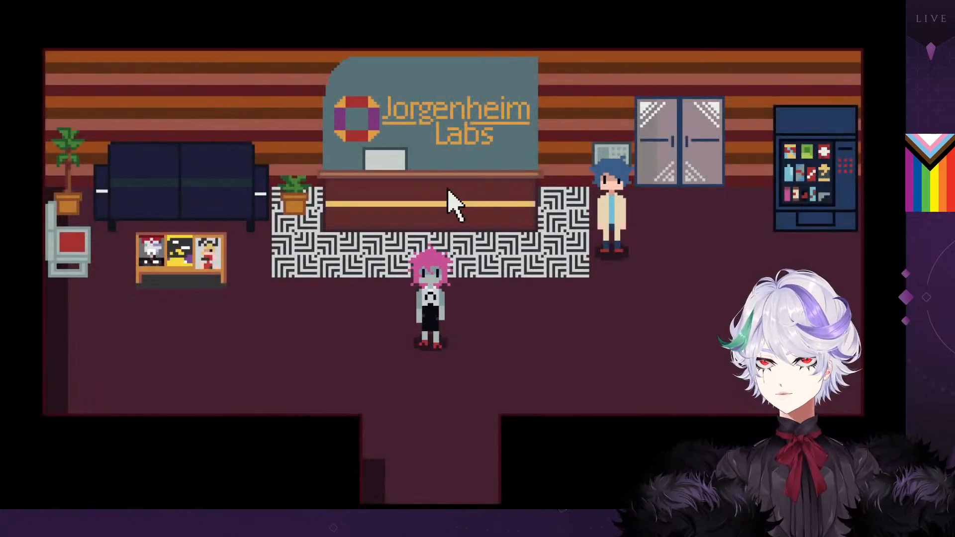
In the playtest, open the reception desk computer's close-up and collect the keycard to test the dock cursor
left_click(389, 211)
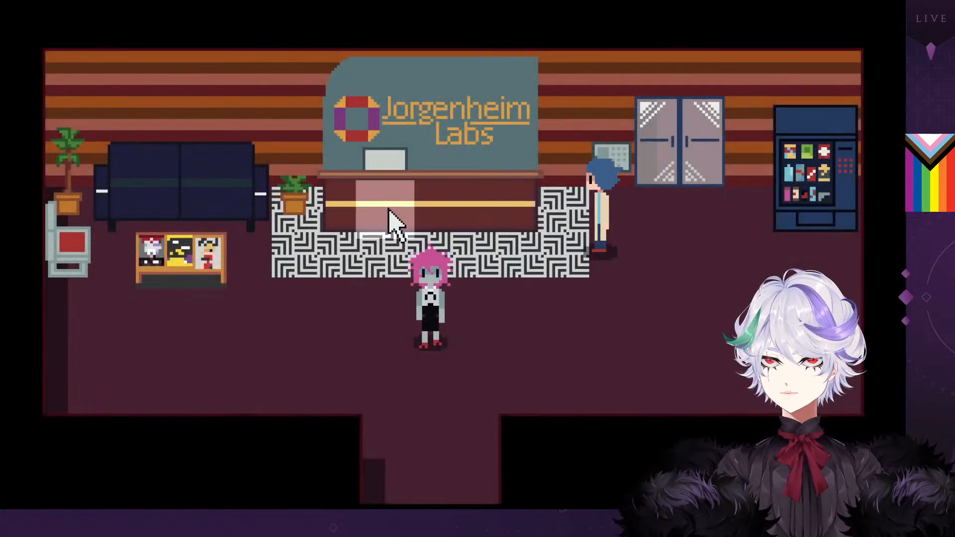
left_click(389, 210)
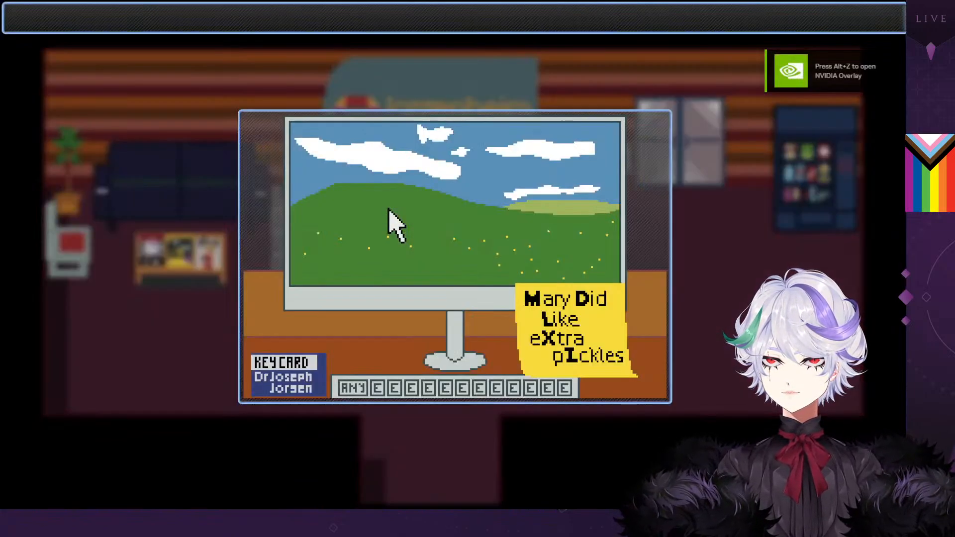
left_click(306, 362)
left_click(305, 366)
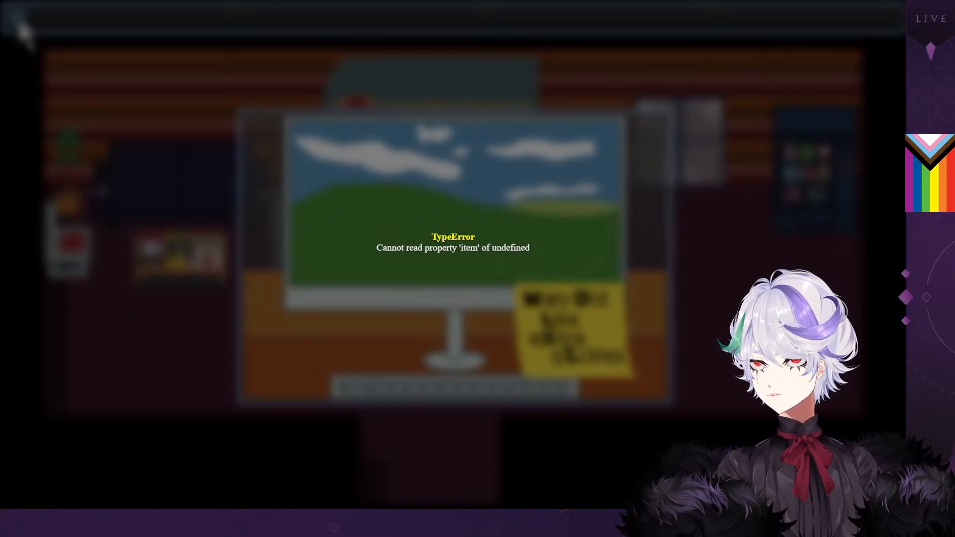
Leave the playtest and switch back to Visual Studio Code at the Spriteset_Cursor code
key("alt+Tab")
left_click(420, 151)
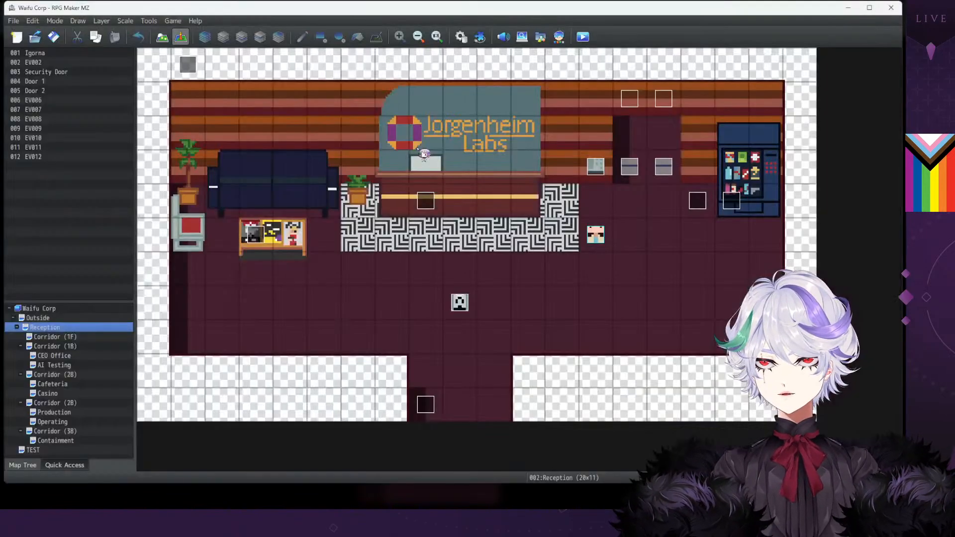
key("alt+Tab")
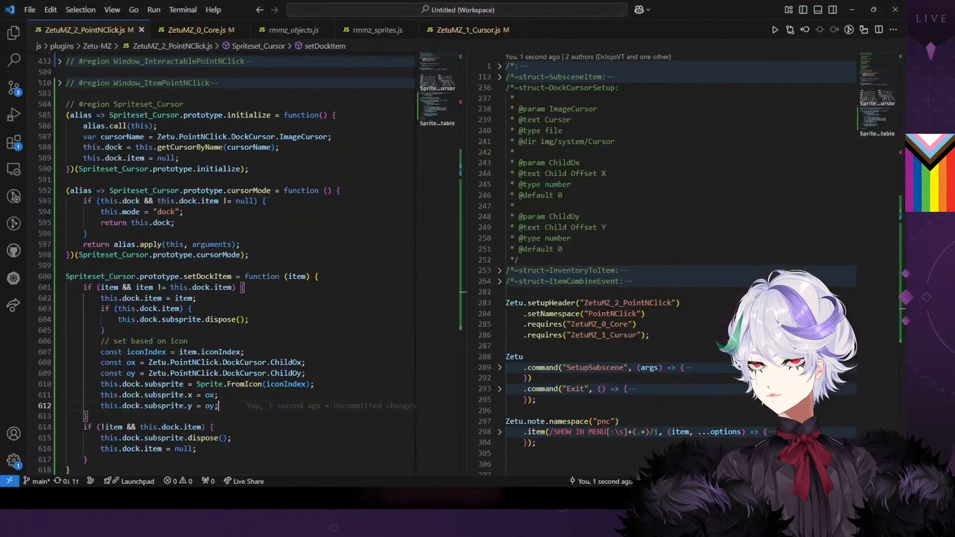
Add the line this.dock.add(this.dock.subsprite); after the subsprite y assignment in setDockItem
scroll(332, 341, "down", 3)
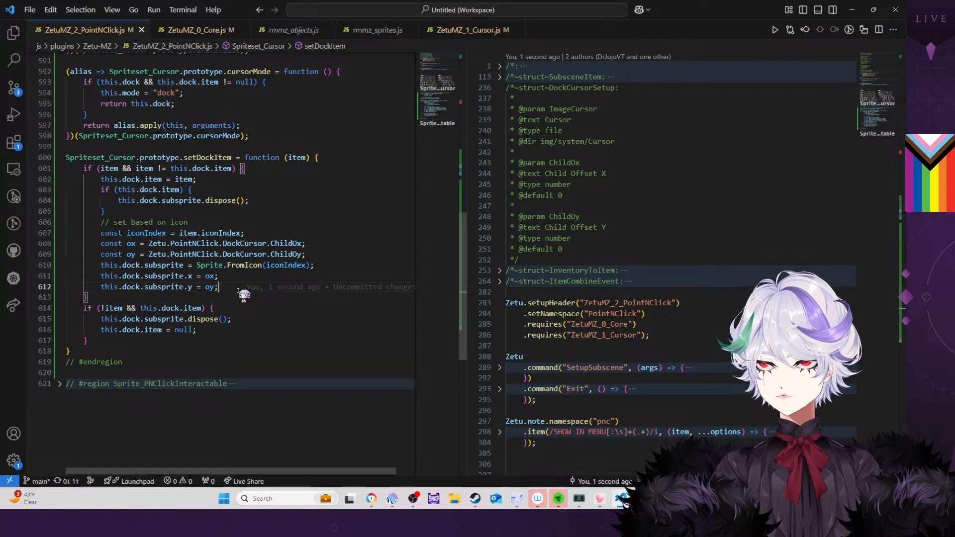
key("Return")
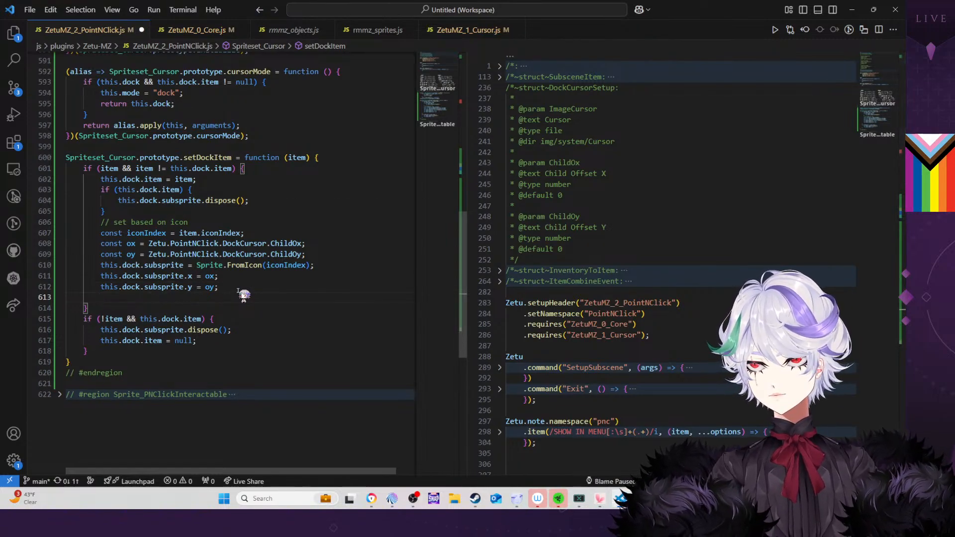
type("this")
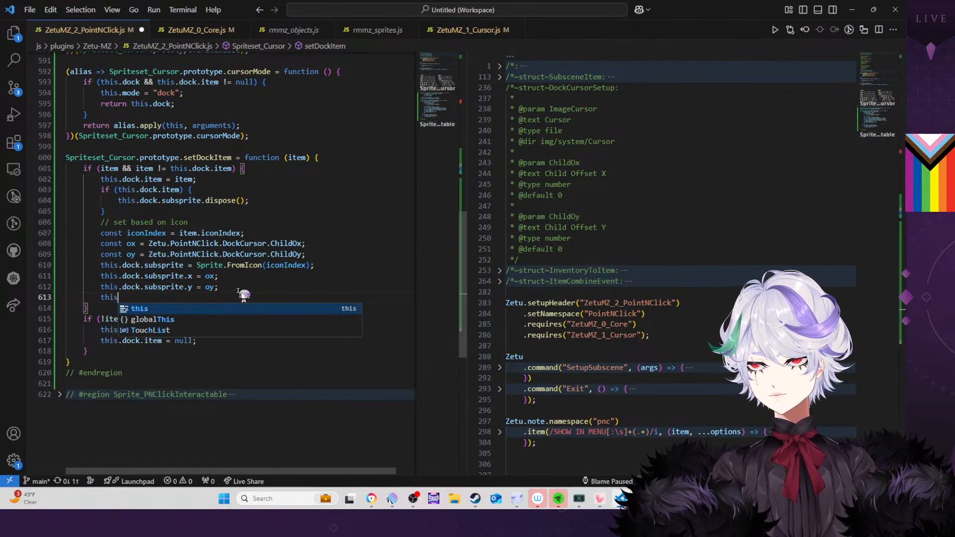
type(".doc")
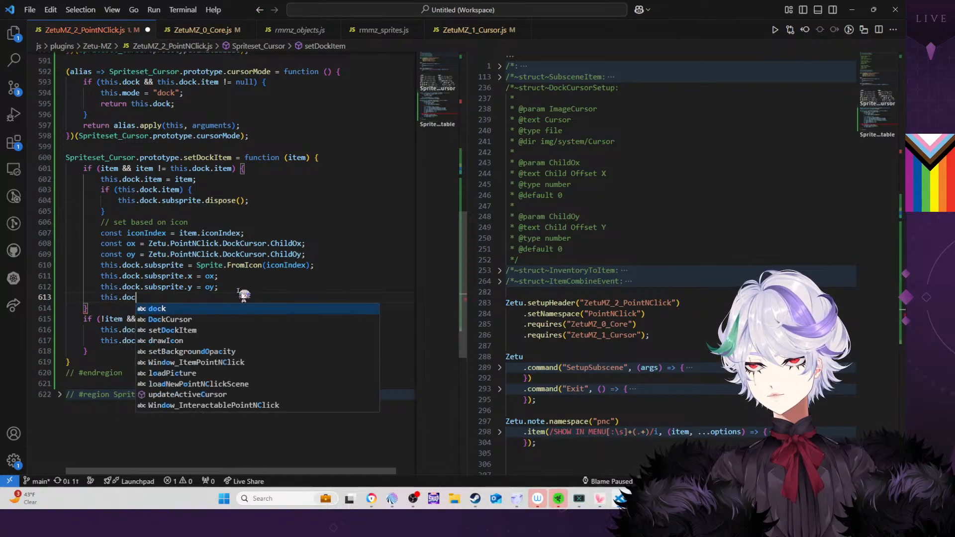
type("k.add(s")
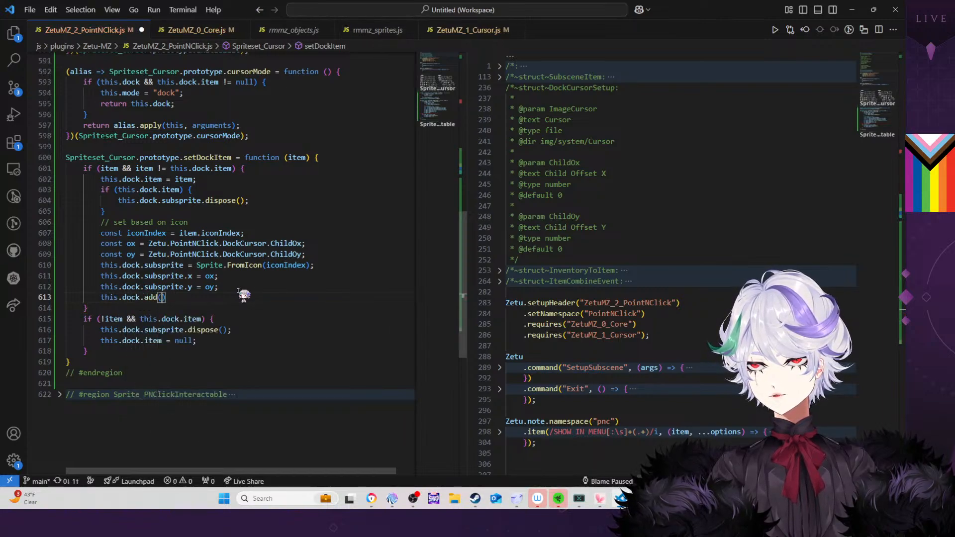
key("BackSpace")
type("this.")
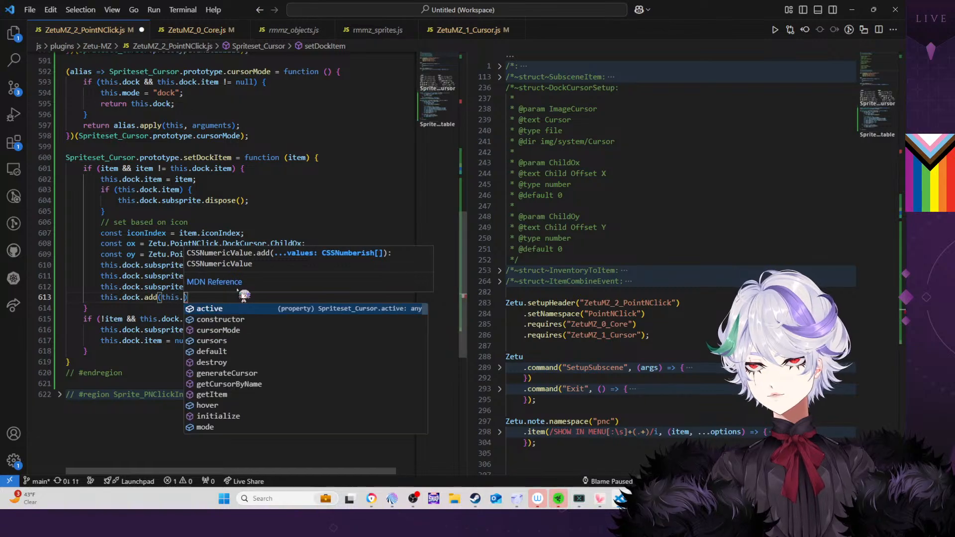
type("dock.s")
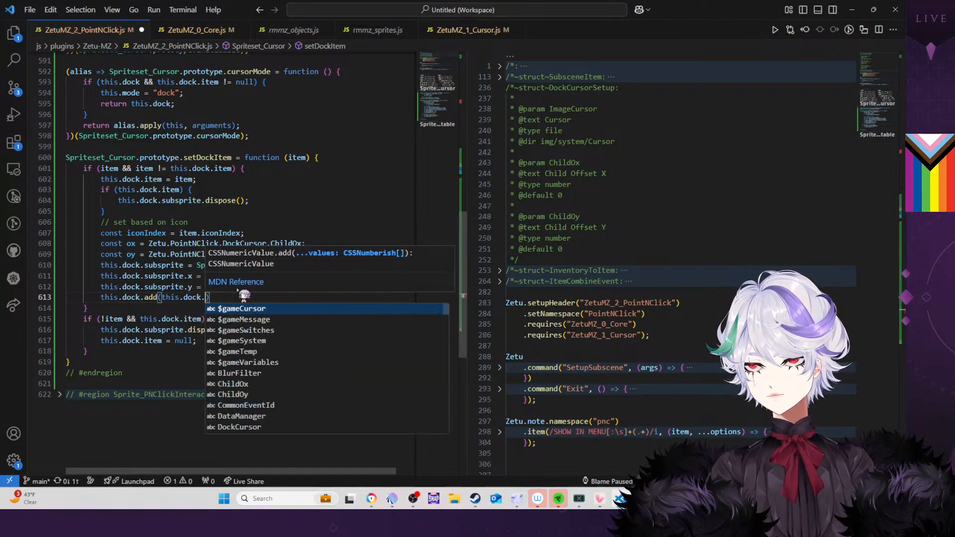
type("ubsprite")
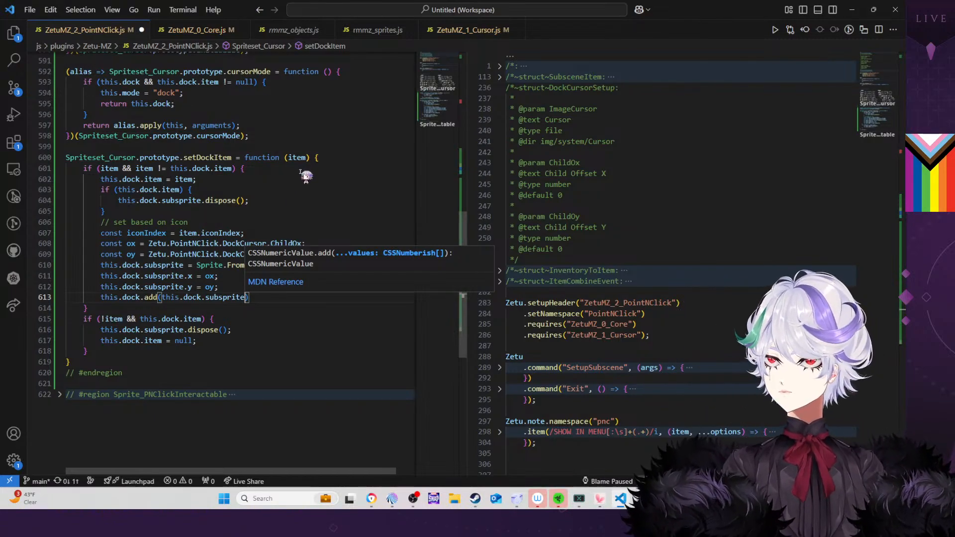
left_click(294, 200)
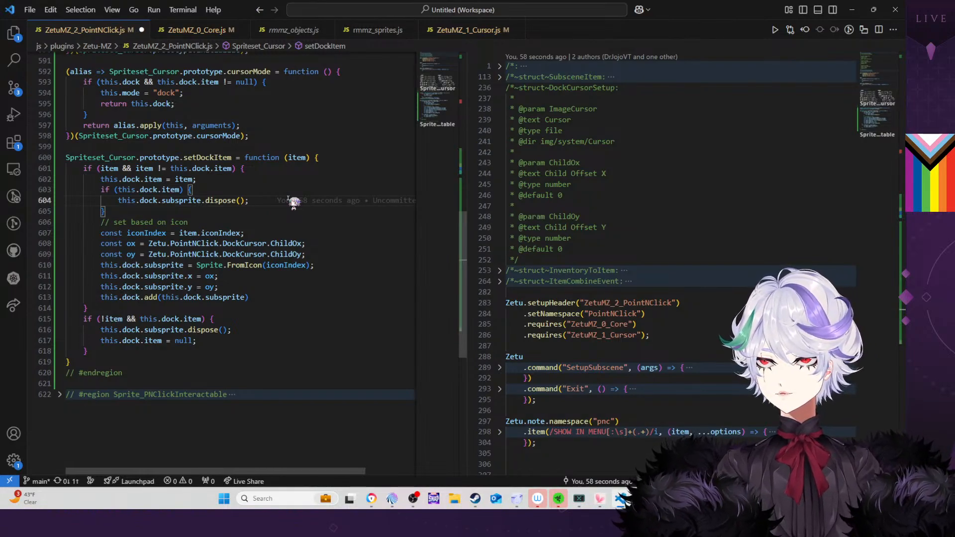
left_click(275, 299)
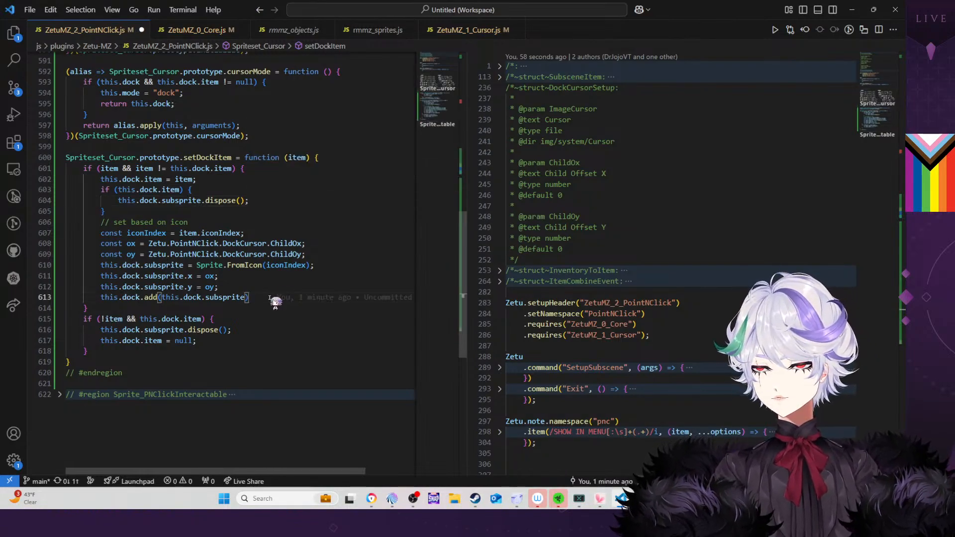
type(";")
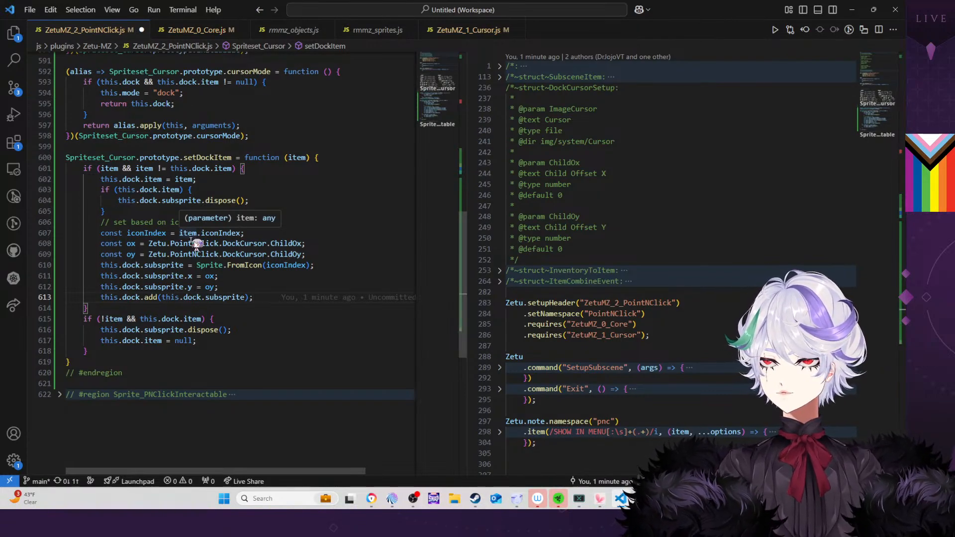
Insert console.log(this.dock); as the first line of the setDockItem function and save the file
left_click(332, 159)
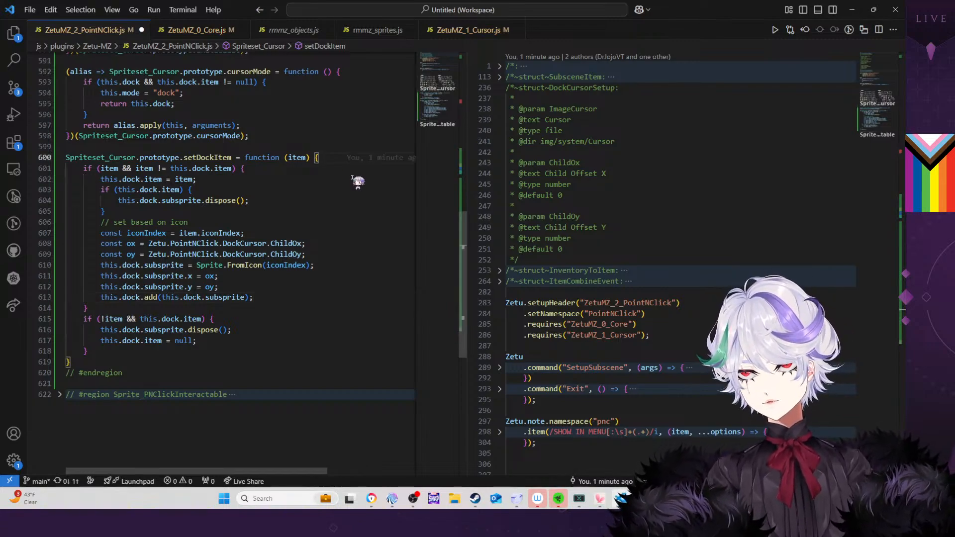
key("Return")
type("console.log")
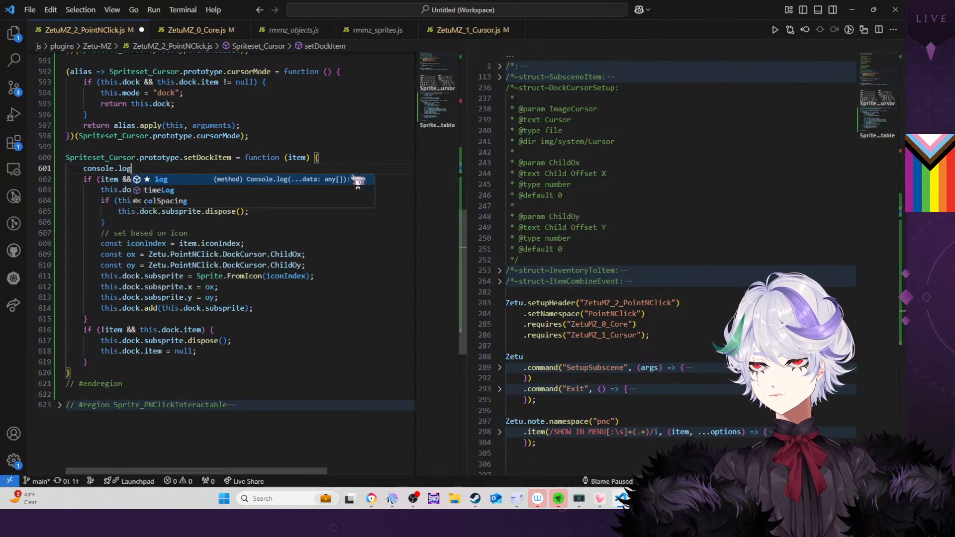
type("(this.o")
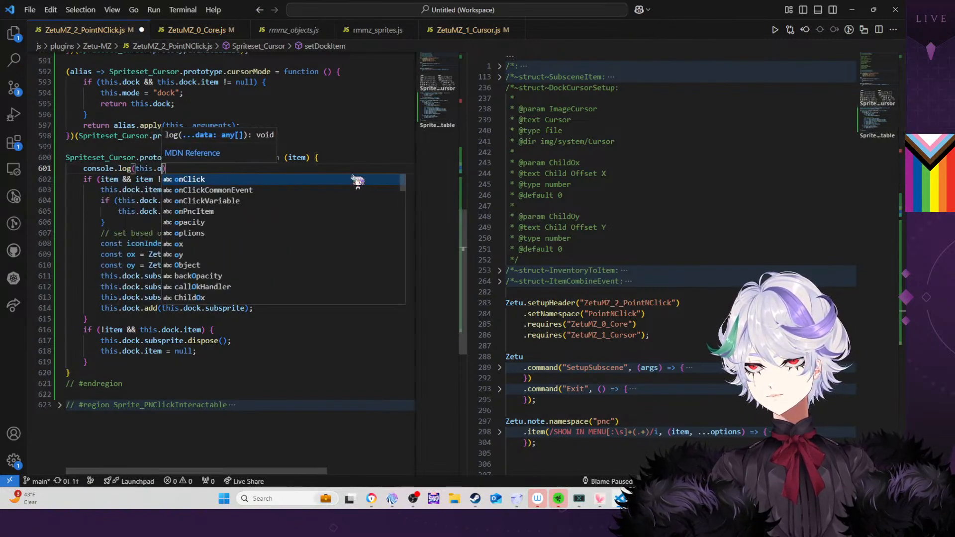
key("BackSpace")
type("dock")
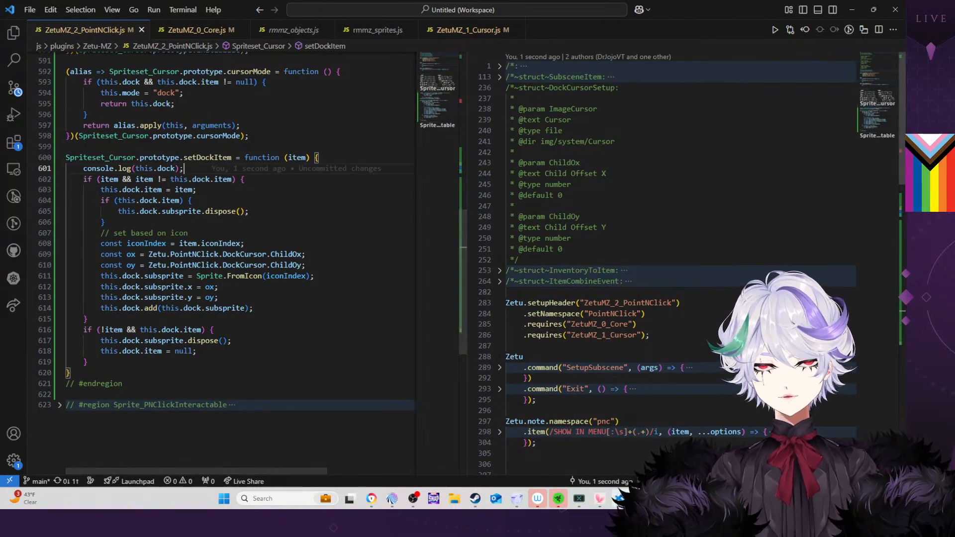
Switch to the playtest, reload it, and collect the keycard in the reception computer's close-up to test the dock cursor
left_click(661, 499)
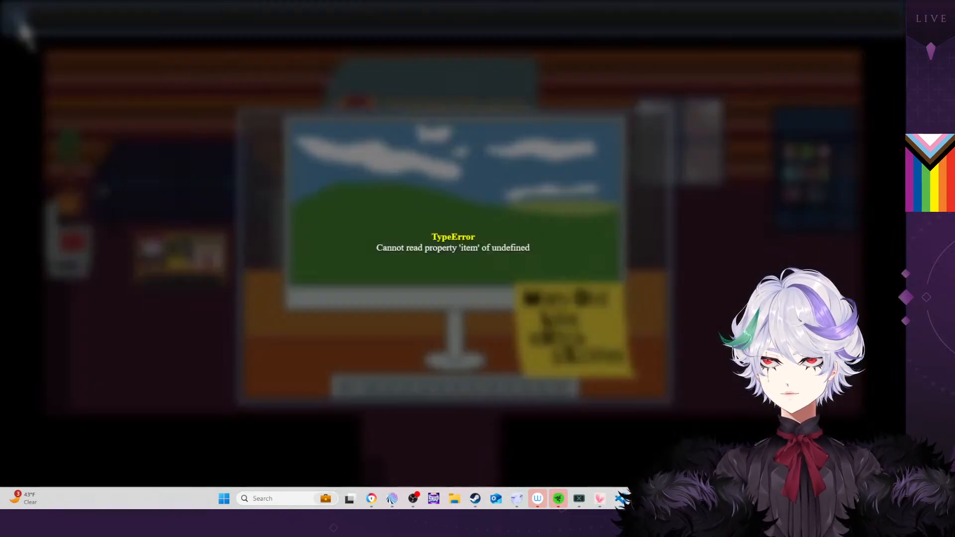
key("F5")
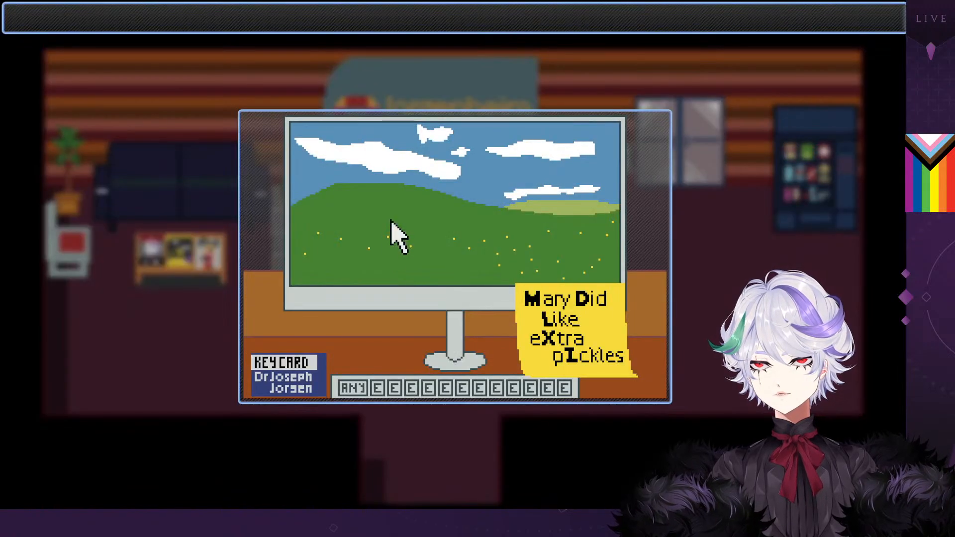
left_click(321, 383)
left_click(320, 383)
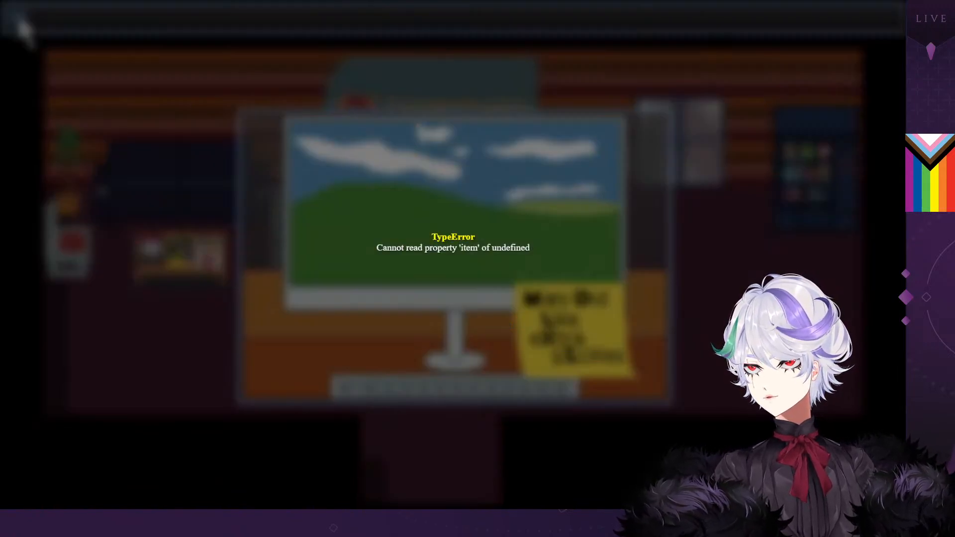
Switch back to Visual Studio Code and delete the console.log(this.dock); line from setDockItem
key("alt+Tab")
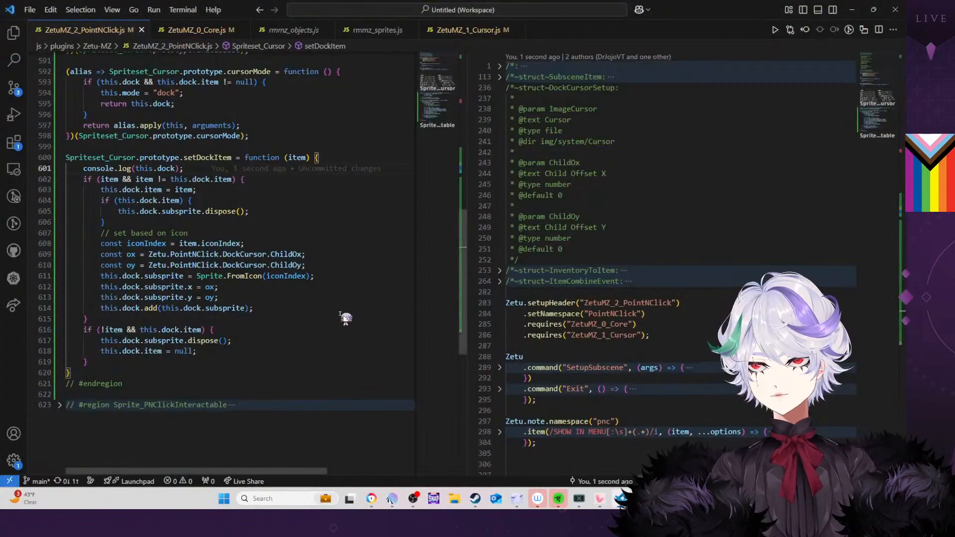
triple_click(340, 168)
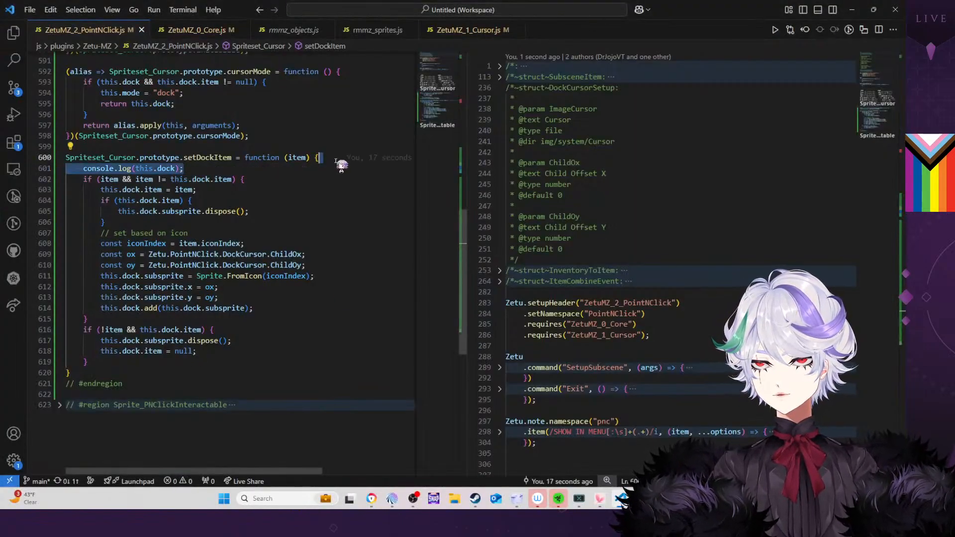
key("BackSpace")
Find "this.dock =" and insert a console.log call with this.dock below that assignment in the Spriteset_Cursor initialize alias
scroll(326, 162, "up", 5)
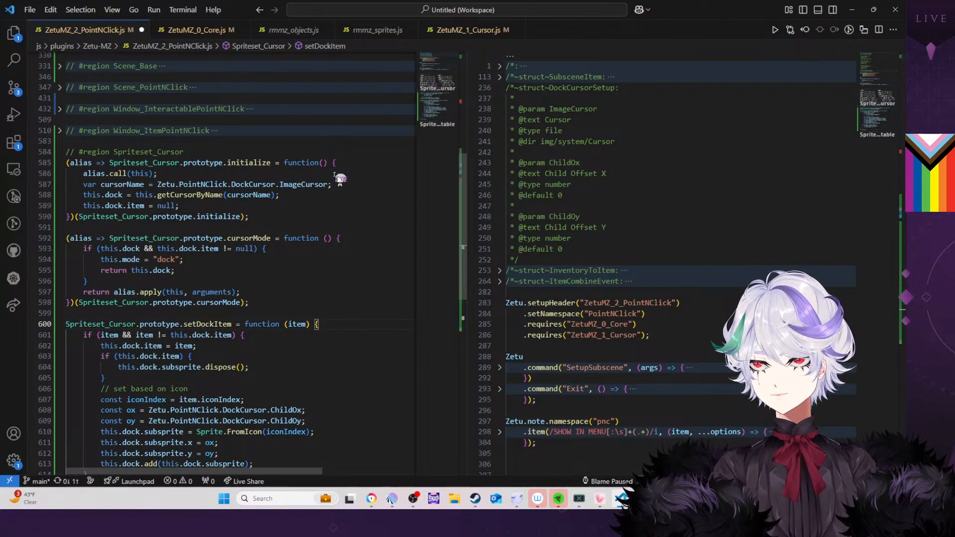
key("ctrl+f")
type("th")
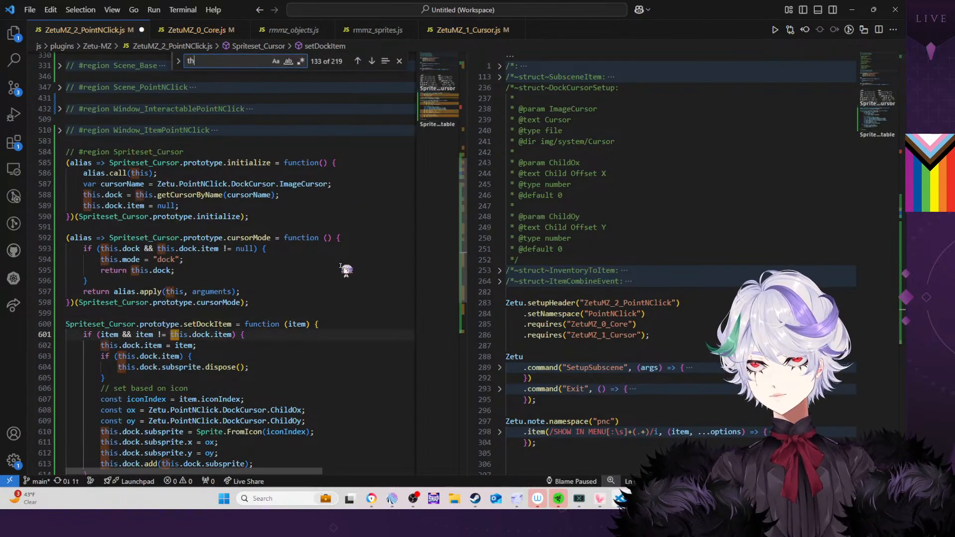
type("is.dock =")
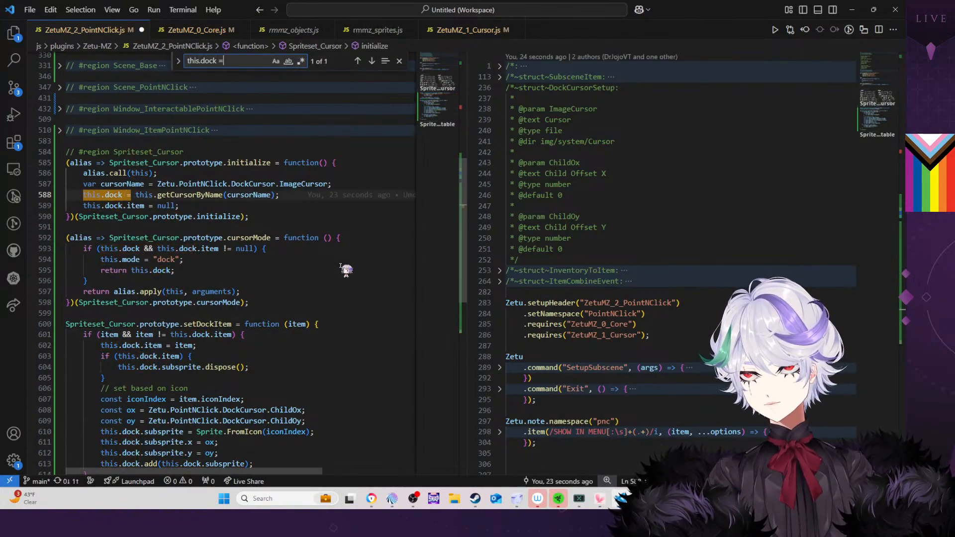
scroll(321, 264, "up", 3)
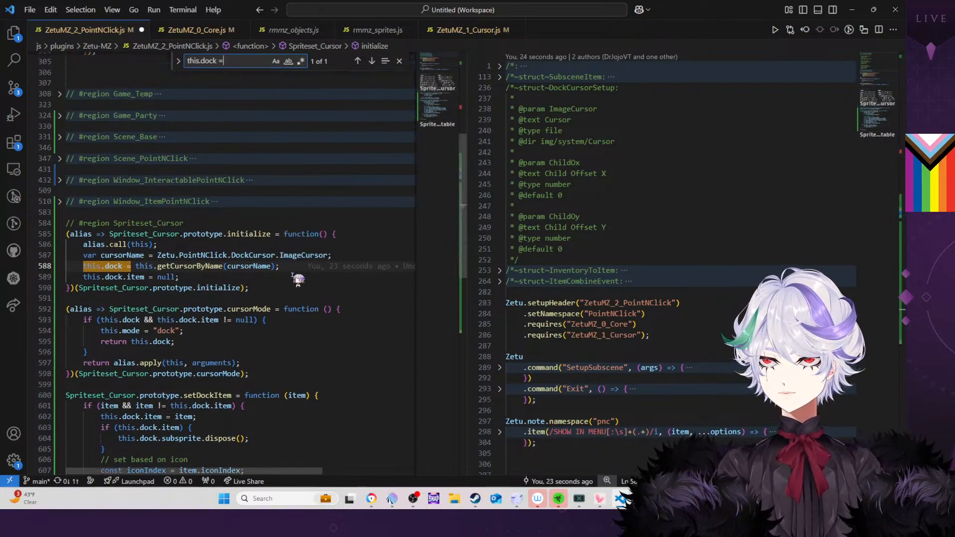
left_click(292, 274)
key("Return")
type("console.")
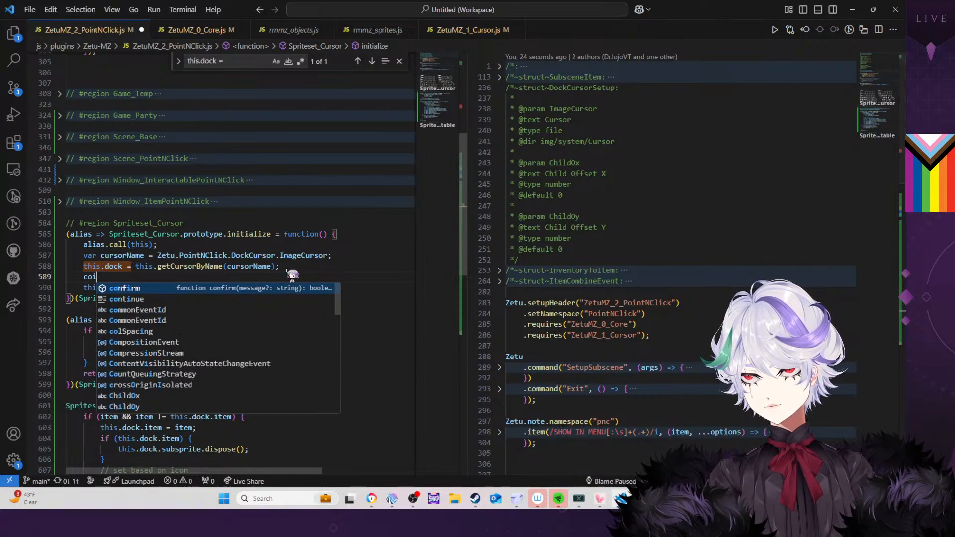
type("log(")
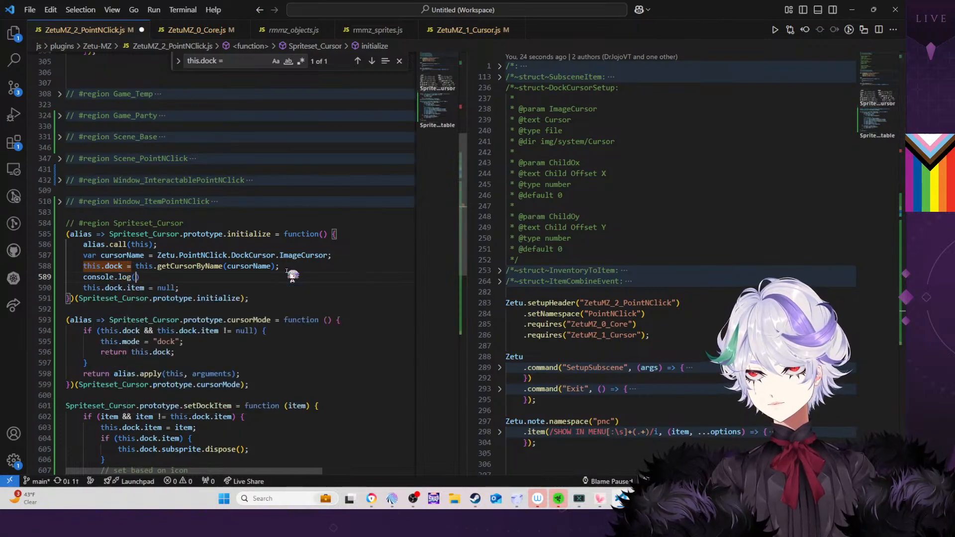
type("this.o")
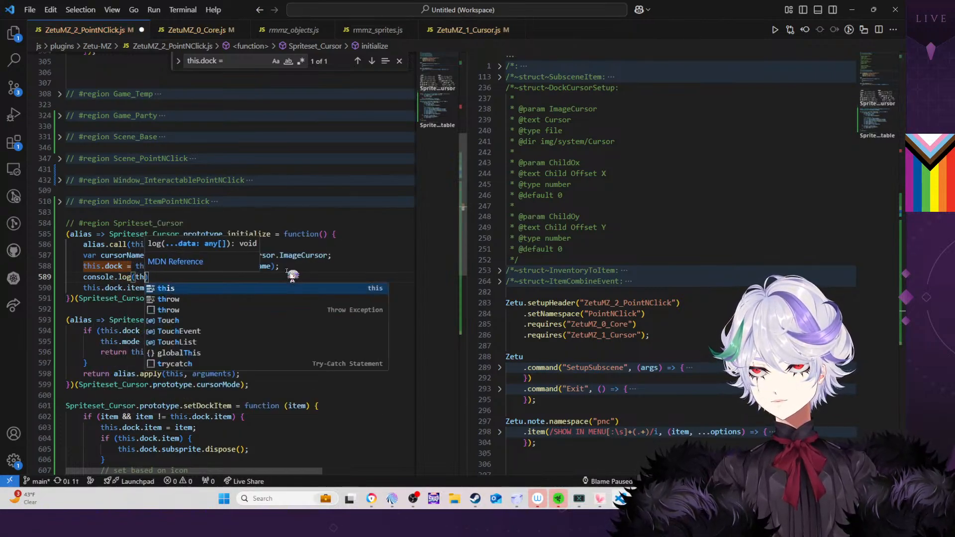
key("BackSpace")
type("dock")
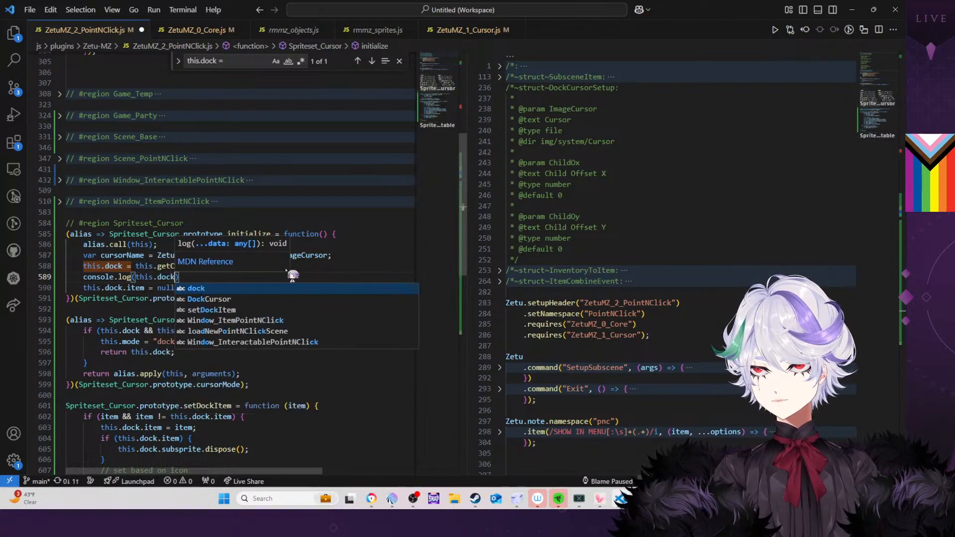
type(",")
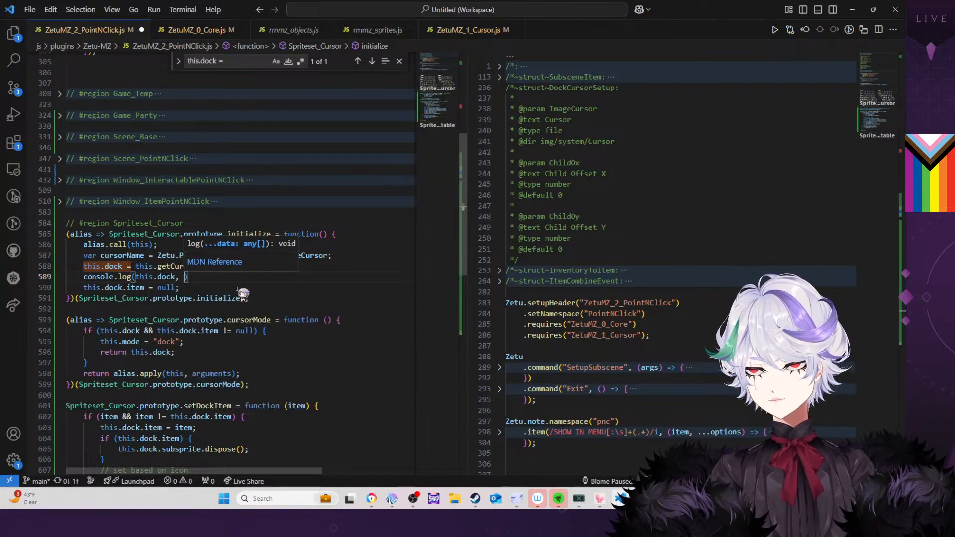
Add cursorName as the second argument of the new console.log call and save the file
double_click(249, 266)
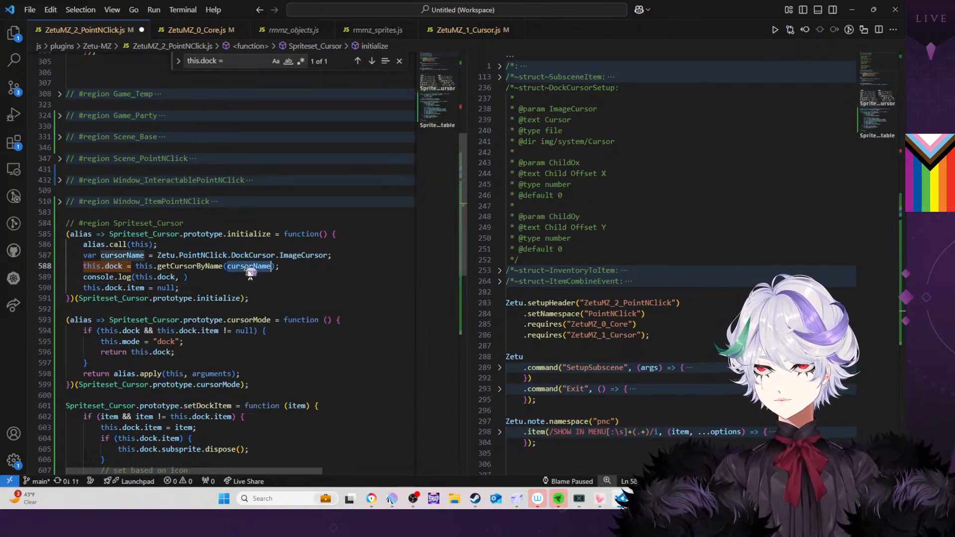
key("ctrl+c")
left_click(184, 278)
key("ctrl+v")
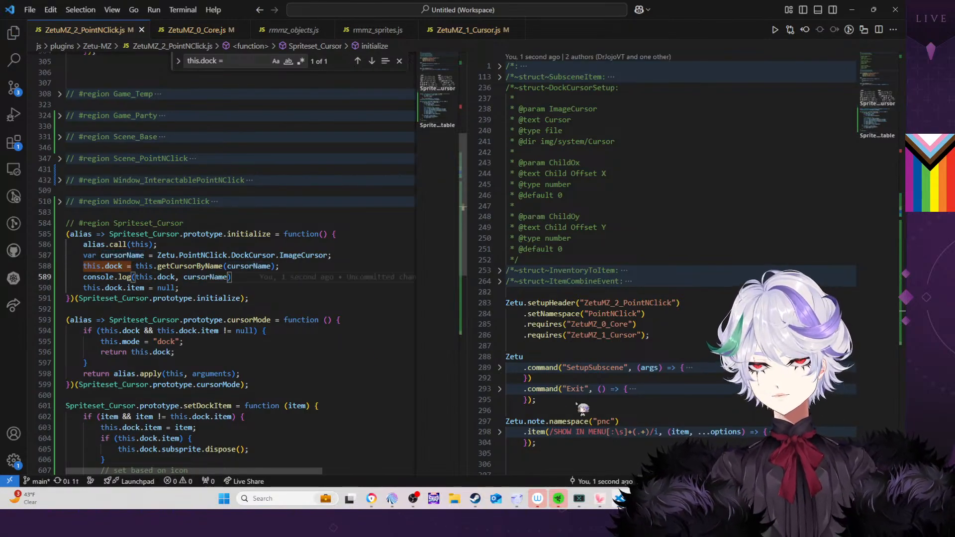
Switch to the playtest, restart it, and open the reception desk computer's close-up to check the logged dock cursor
left_click(642, 498)
key("alt+F4")
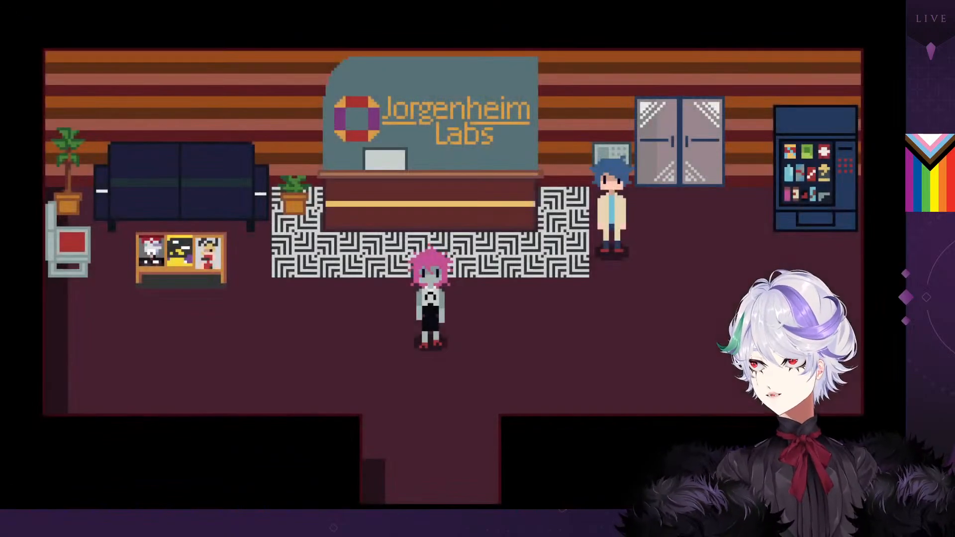
left_click(391, 220)
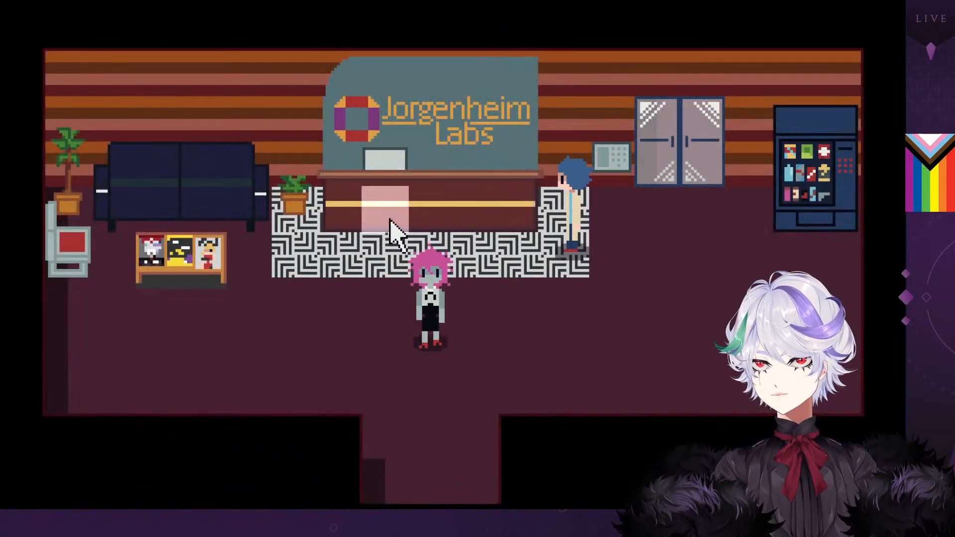
left_click(390, 220)
left_click(391, 220)
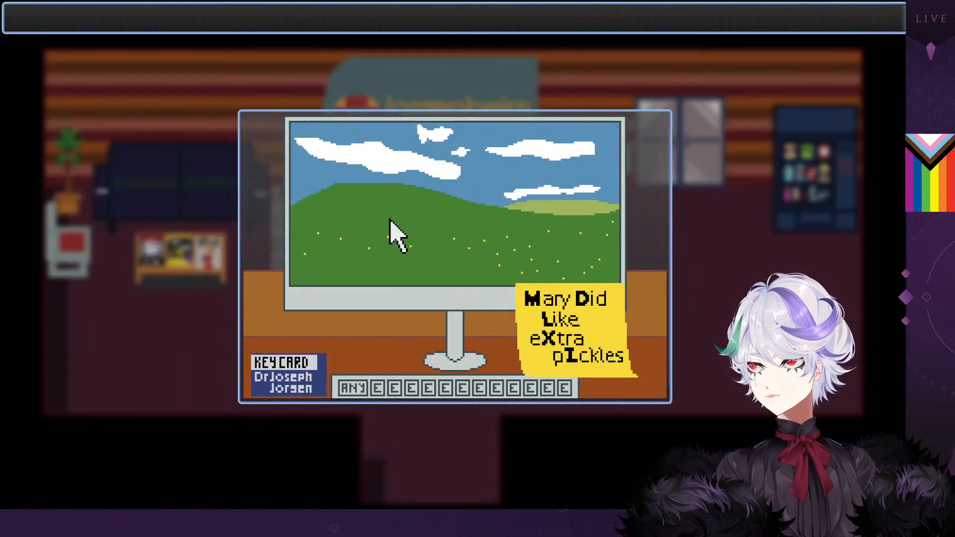
key("alt+Tab")
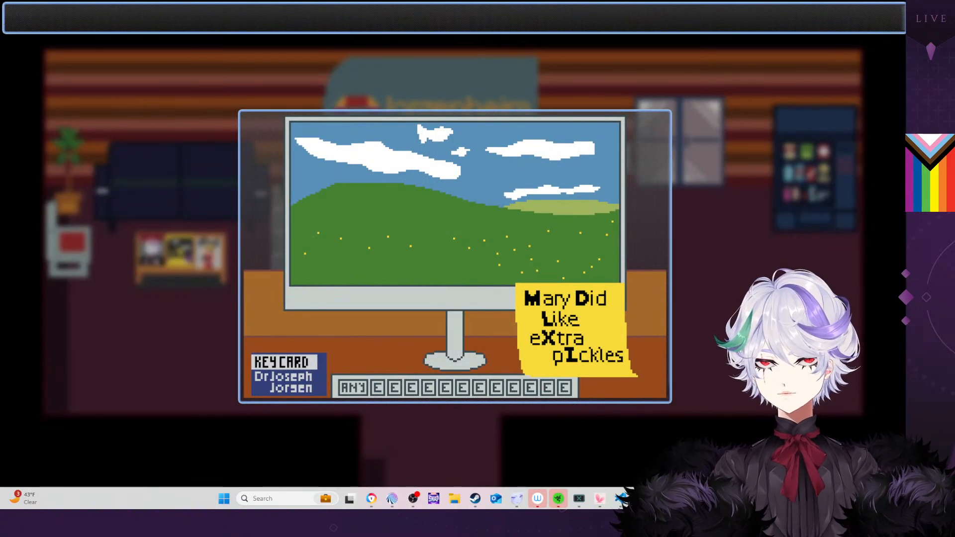
Switch back to Visual Studio Code and select Spriteset_Cursor in the initialize alias as the search target
left_click(620, 501)
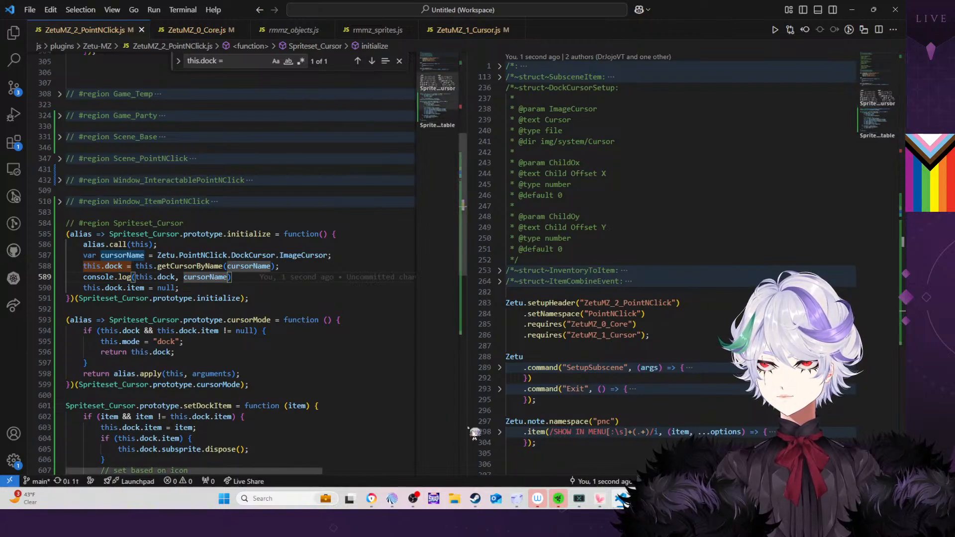
left_click(415, 499)
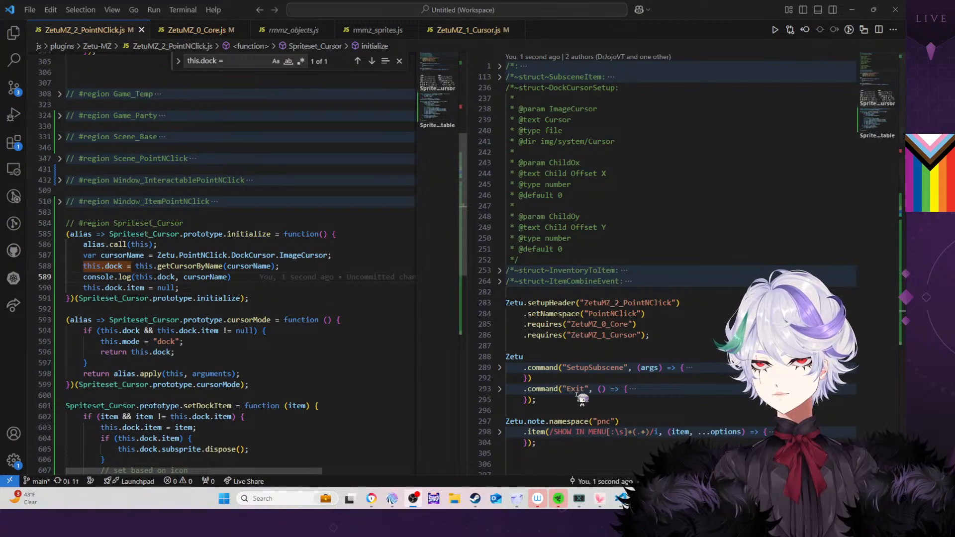
left_click_drag(0, 239, 0, 239)
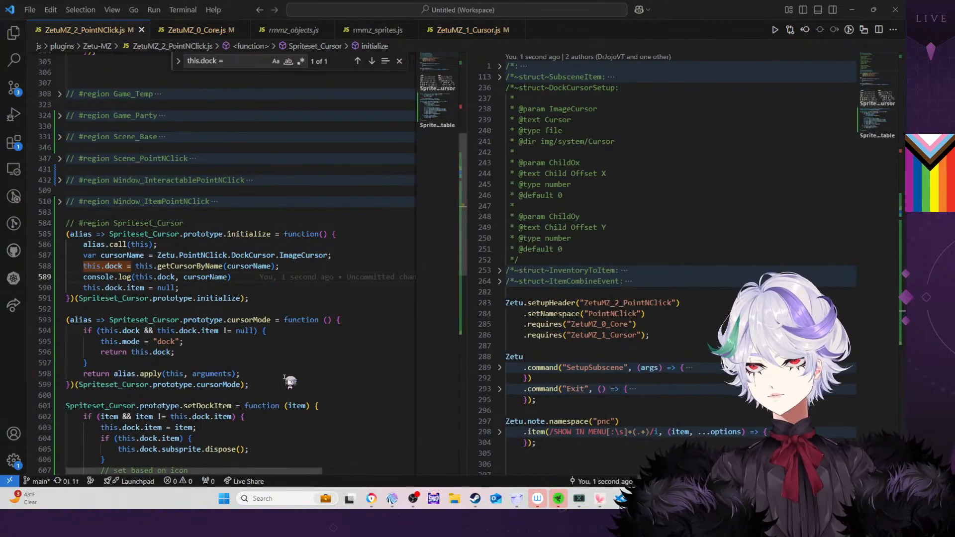
left_click(155, 234)
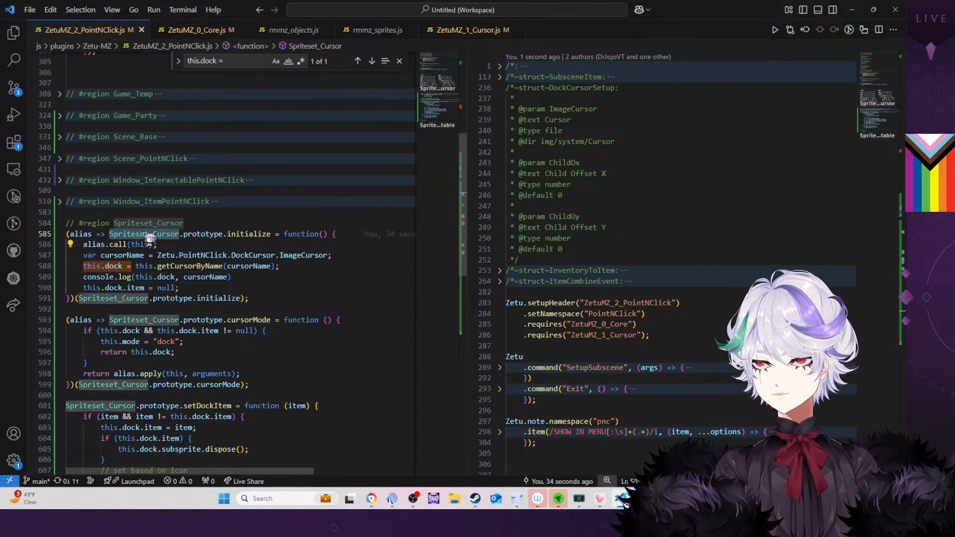
left_click(689, 196)
key("ctrl+f")
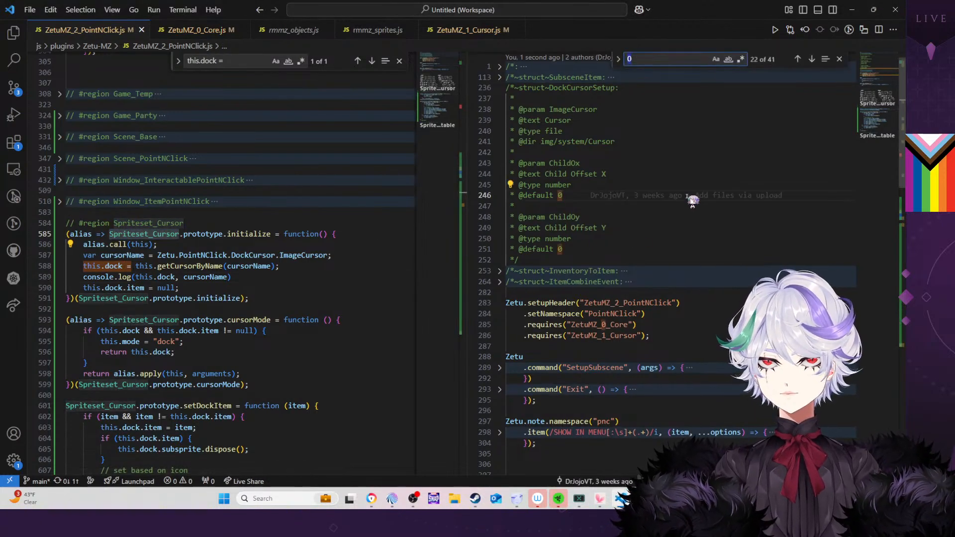
Move ZetuMZ_1_Cursor.js into its own side-by-side editor group and rejoin the split ZetuMZ_2_PointNClick.js editor into a single view
left_click(492, 31)
left_click_drag(475, 31, 852, 219)
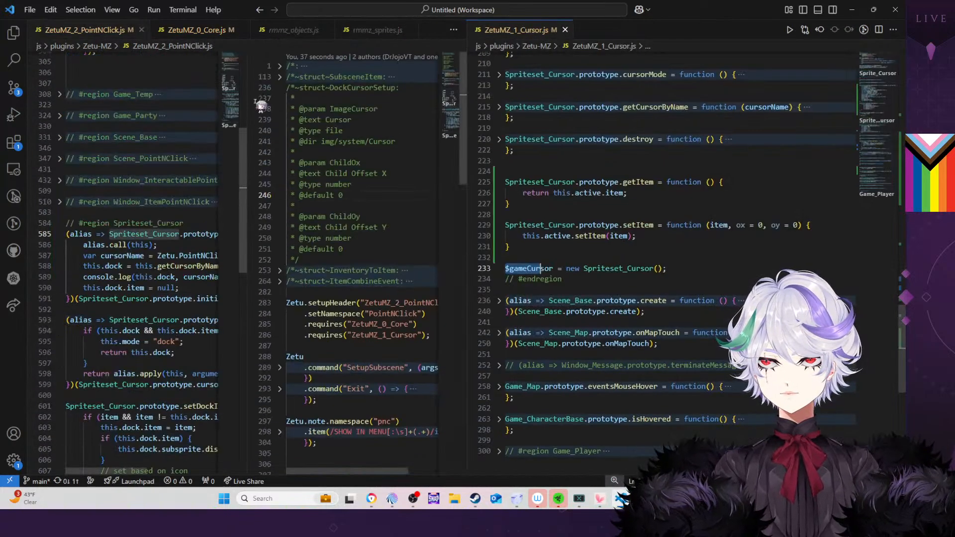
right_click(81, 31)
left_click(144, 421)
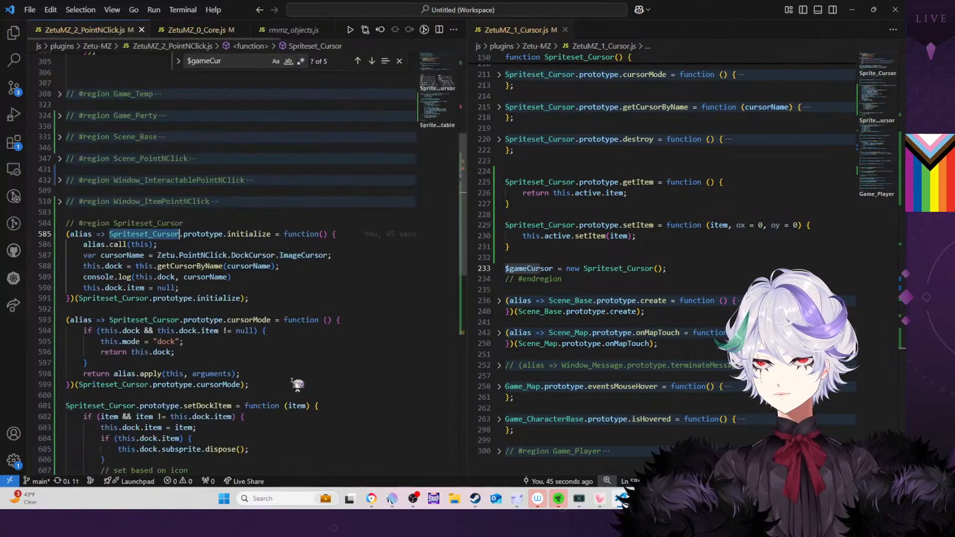
Find "Spriteset_Cursor.pr" in ZetuMZ_1_Cursor.js and unfold the Zetu.Cursor.Cursors.forEach loop inside the initialize function
left_click(669, 254)
key("ctrl+f")
type("Spriteset_Cursor")
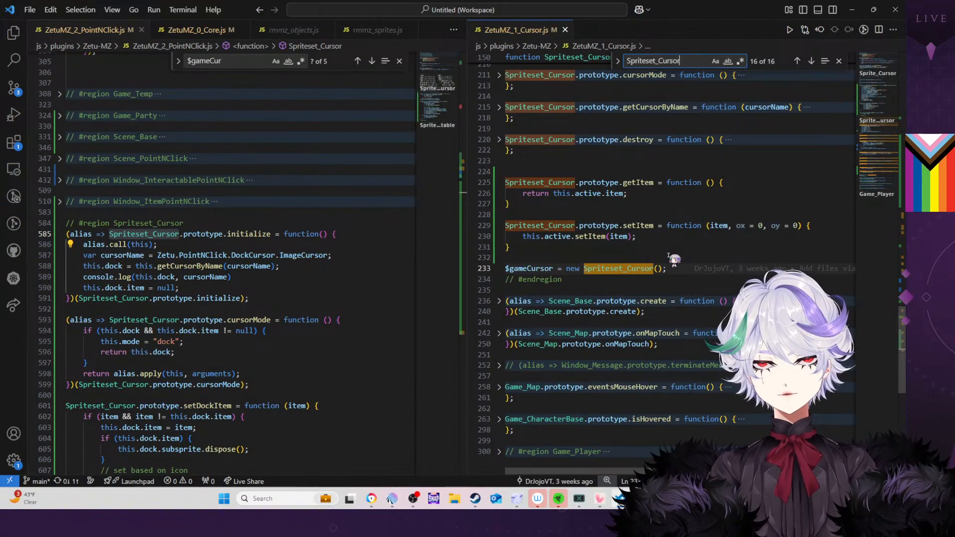
type(".pro")
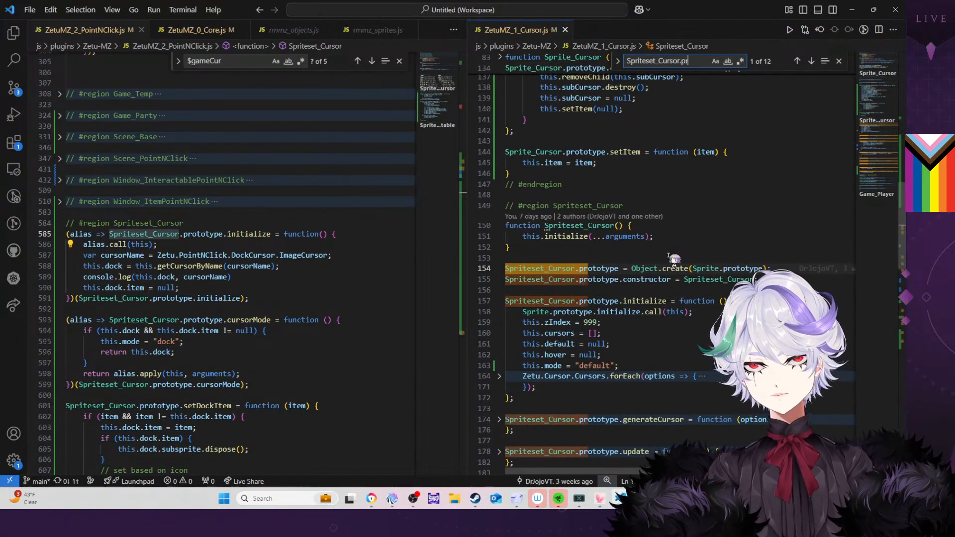
left_click(839, 61)
scroll(789, 162, "down", 1)
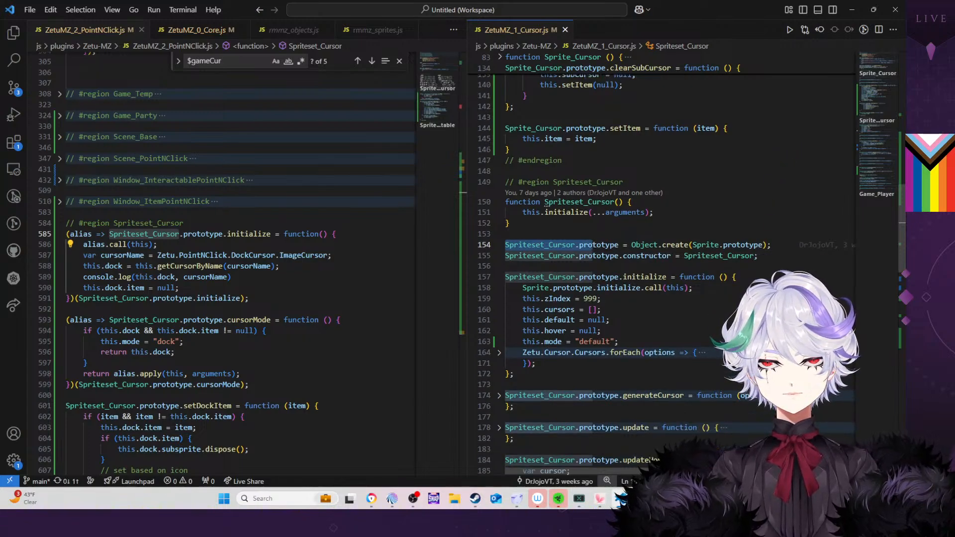
left_click(623, 323)
left_click(499, 352)
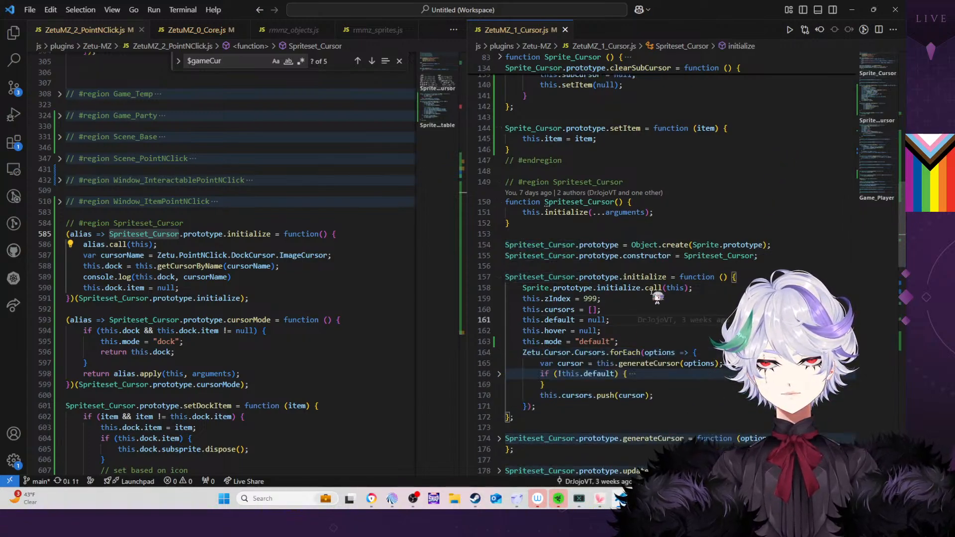
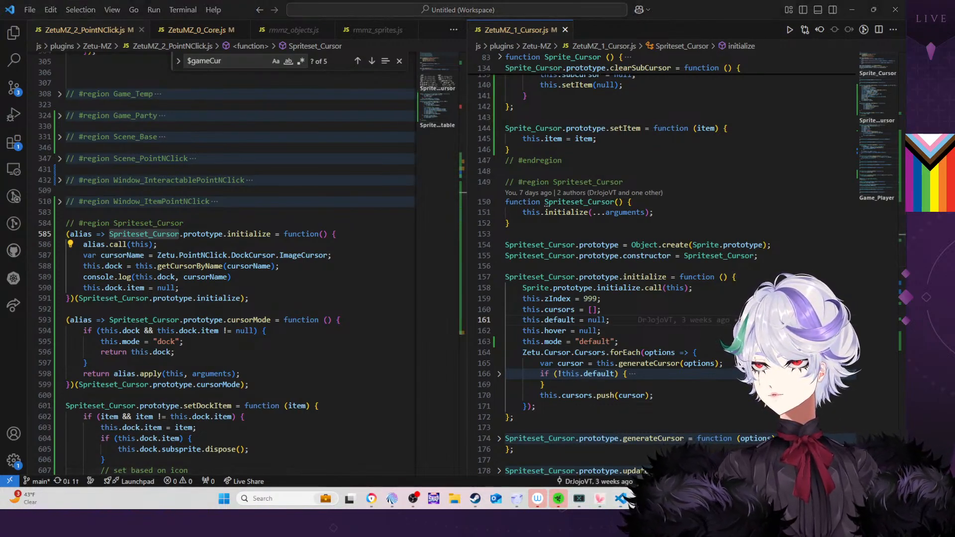
Add console.log("huh?") after the forEach loop in Spriteset_Cursor.prototype.initialize of ZetuMZ_1_Cursor.js and save the file
left_click(579, 410)
key("Return")
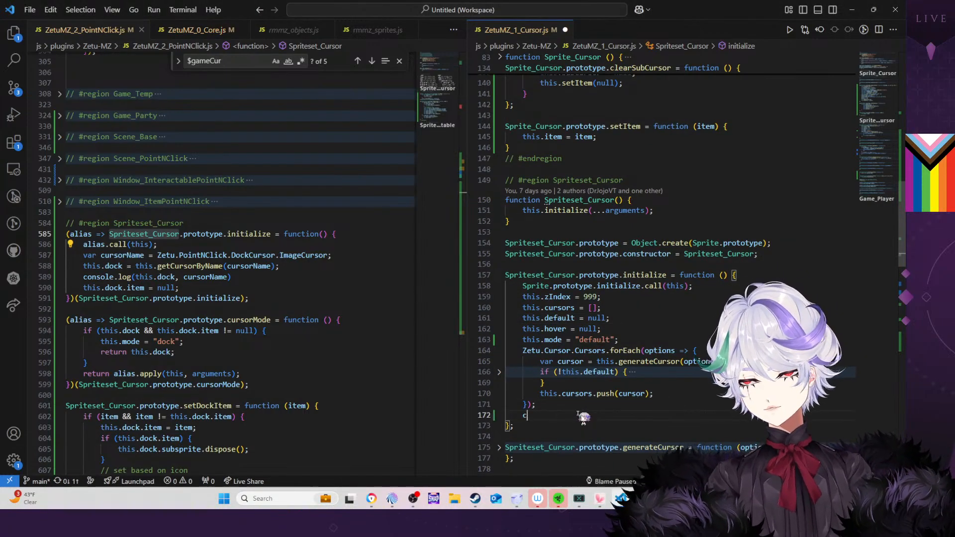
type("console.log(")
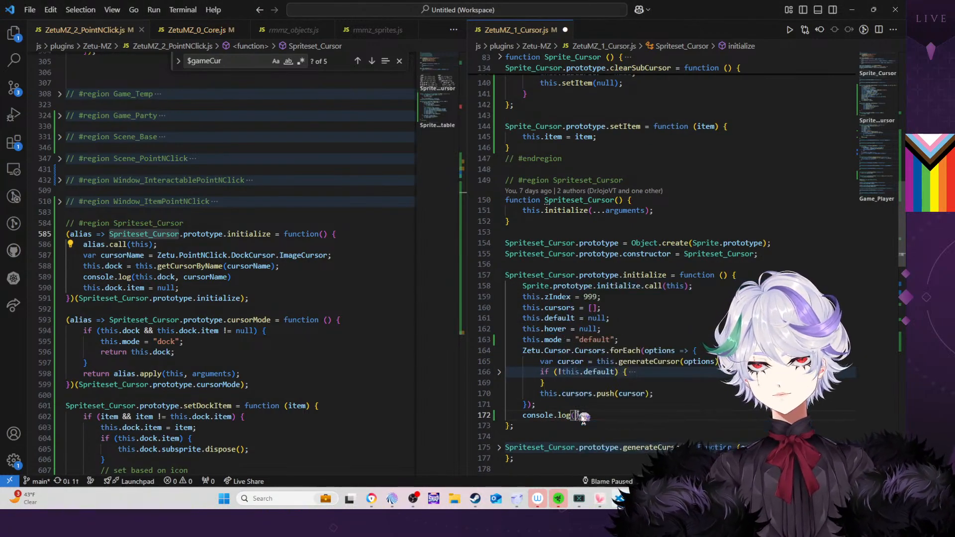
type("\"hi?\"")
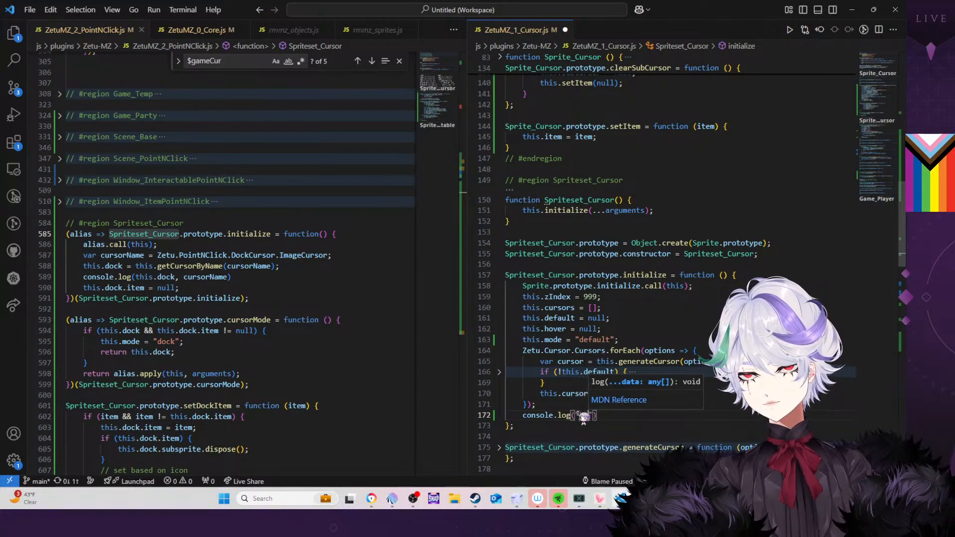
left_click(371, 363)
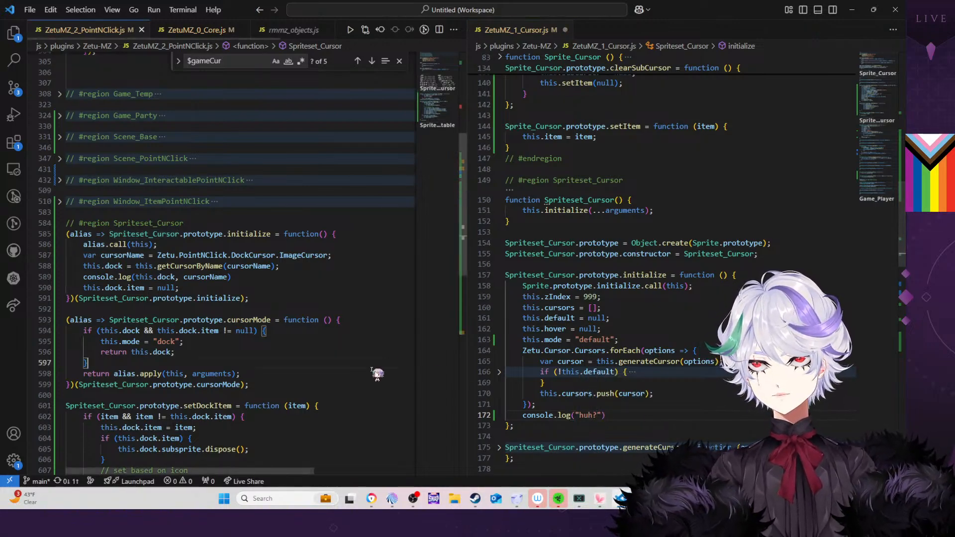
left_click(717, 307)
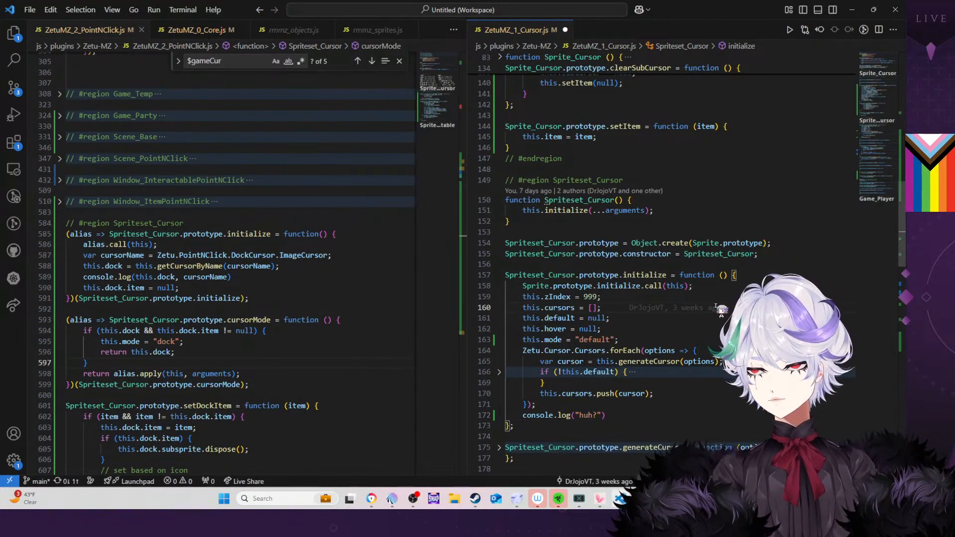
key("ctrl+s")
left_click(345, 292)
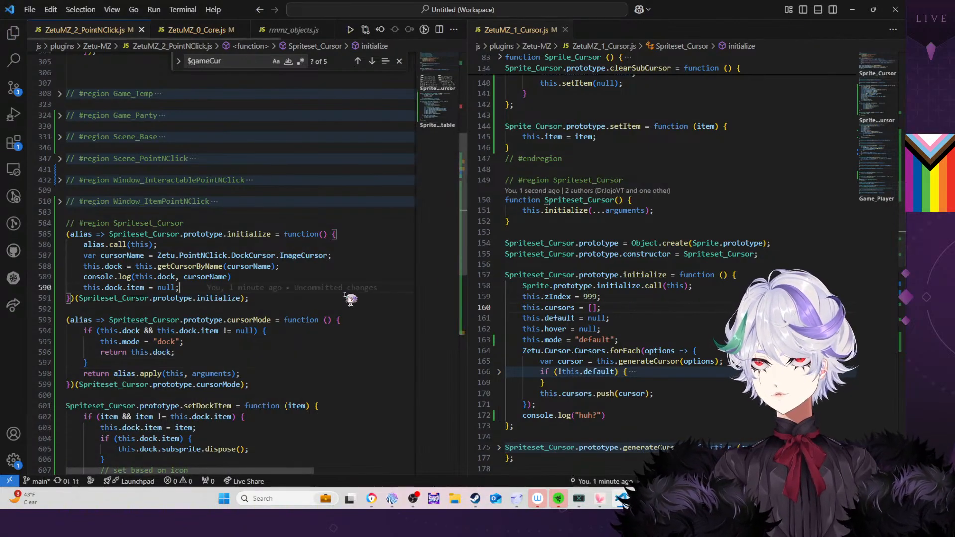
Switch to the playtest, restart it, and check the DevTools console for the logged messages
left_click(852, 10)
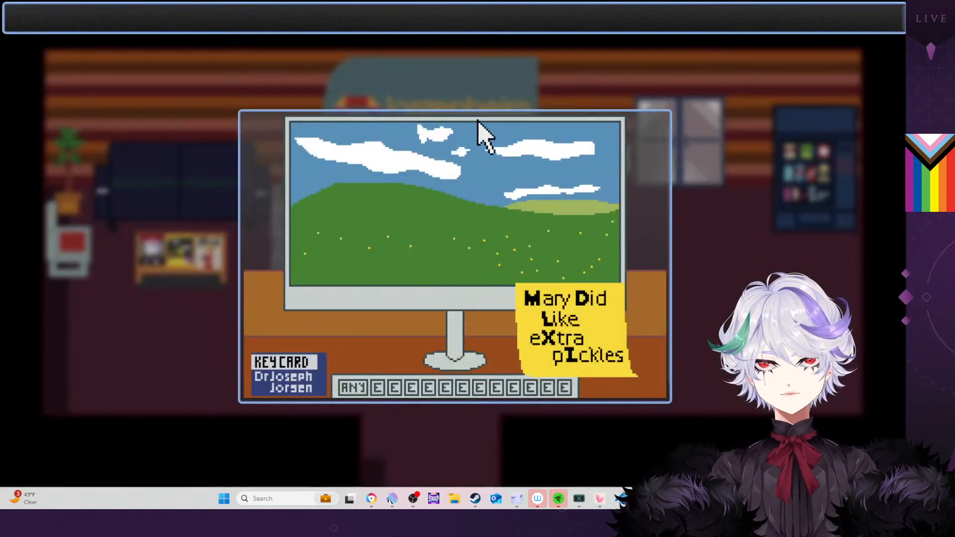
left_click(450, 178)
key("F5")
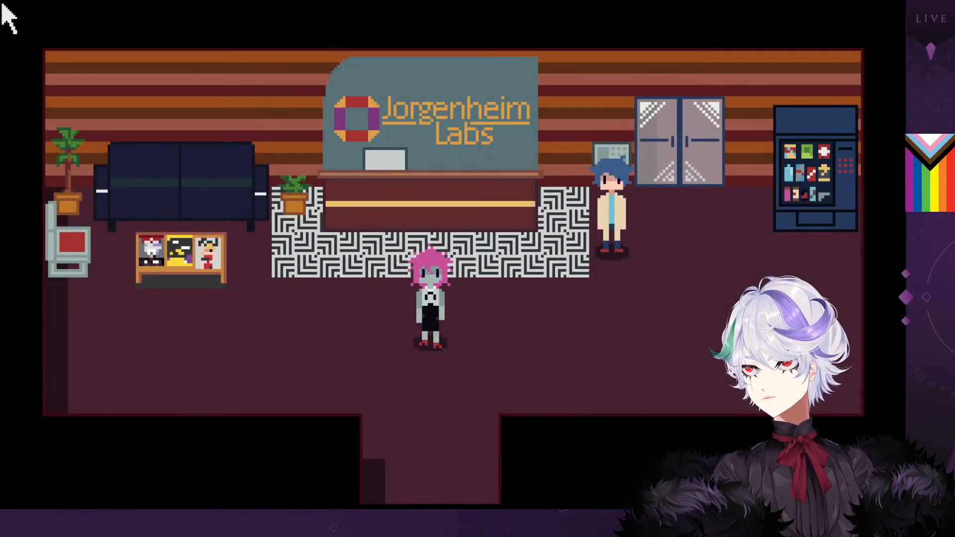
left_click_drag(312, 196, 320, 173)
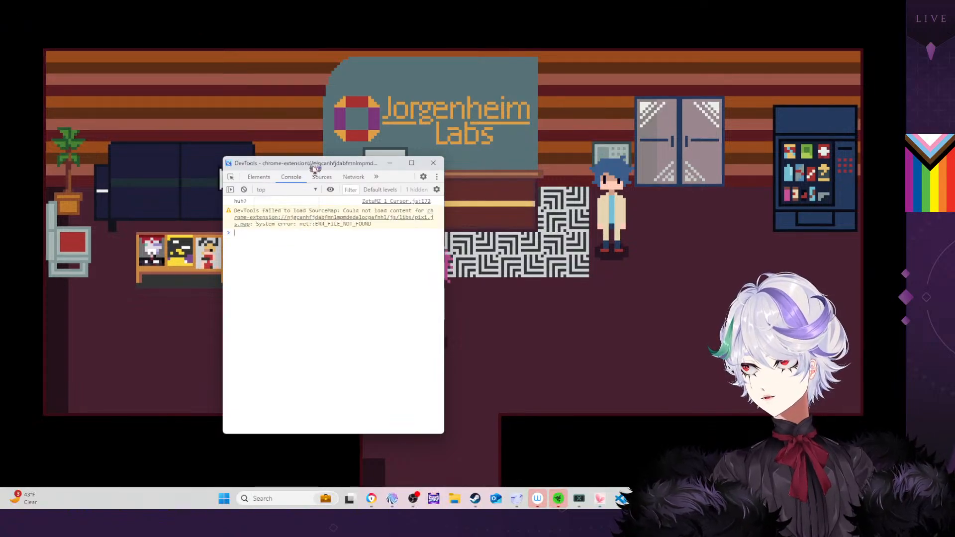
left_click_drag(315, 169, 0, 169)
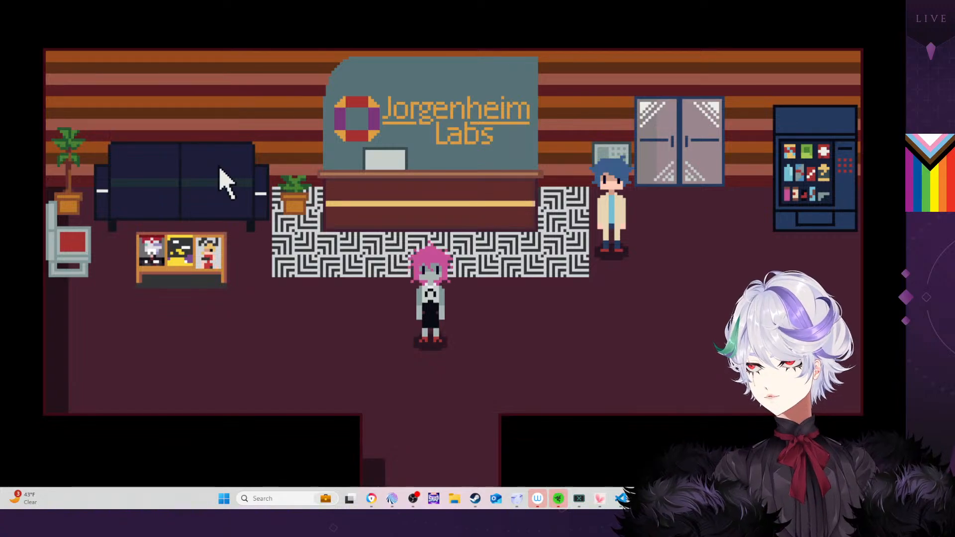
Return to Visual Studio Code and search the whole workspace for Spriteset_Cursor.prototype.initialize, then close the search views
key("alt+Tab")
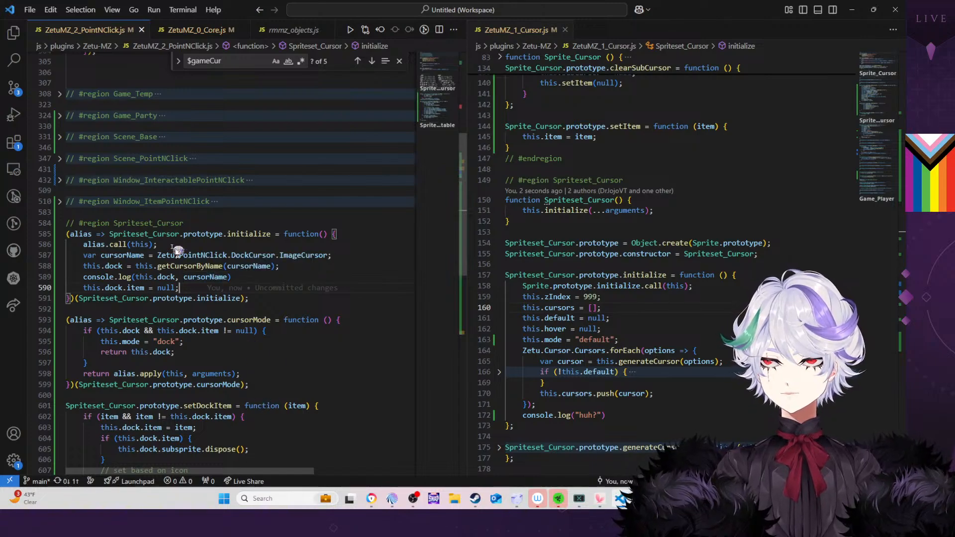
left_click(155, 234)
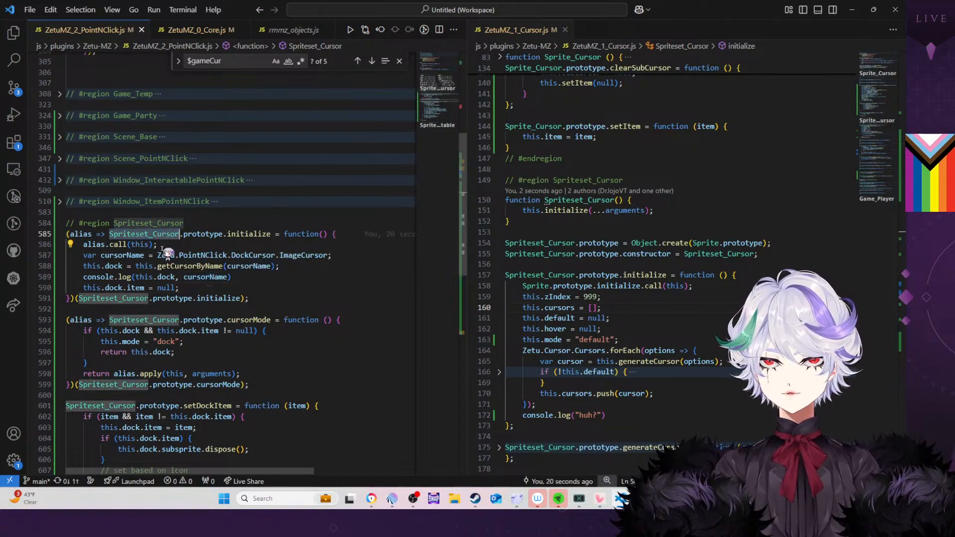
left_click(254, 235)
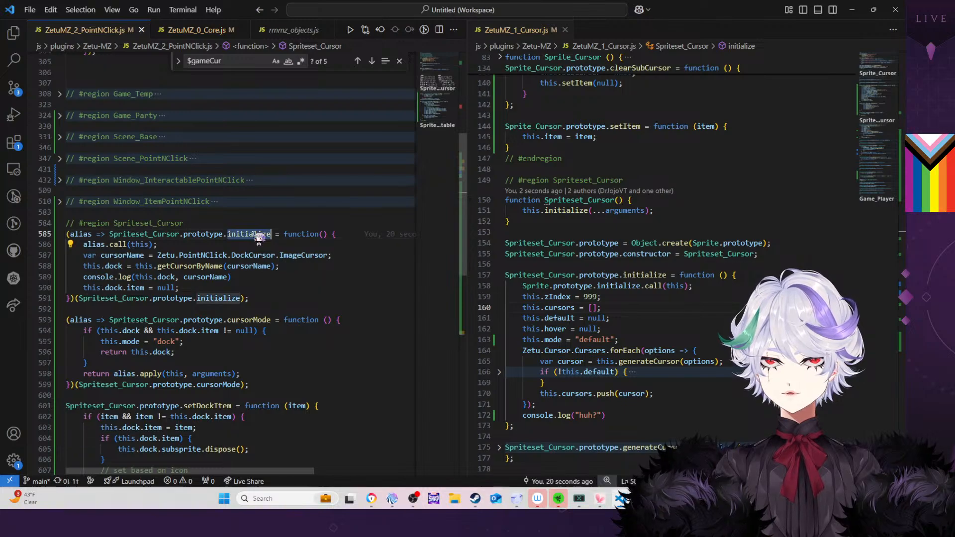
key("Home")
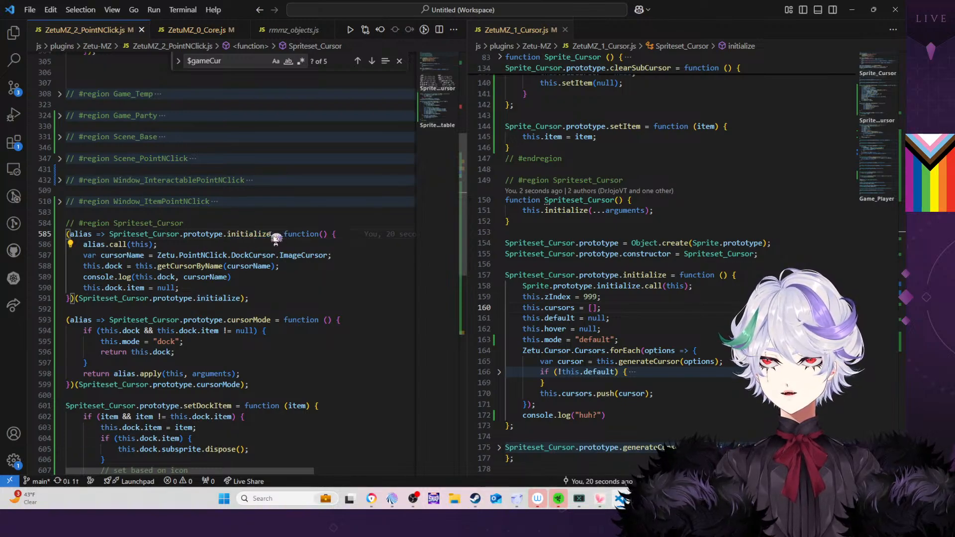
left_click_drag(273, 236, 118, 243)
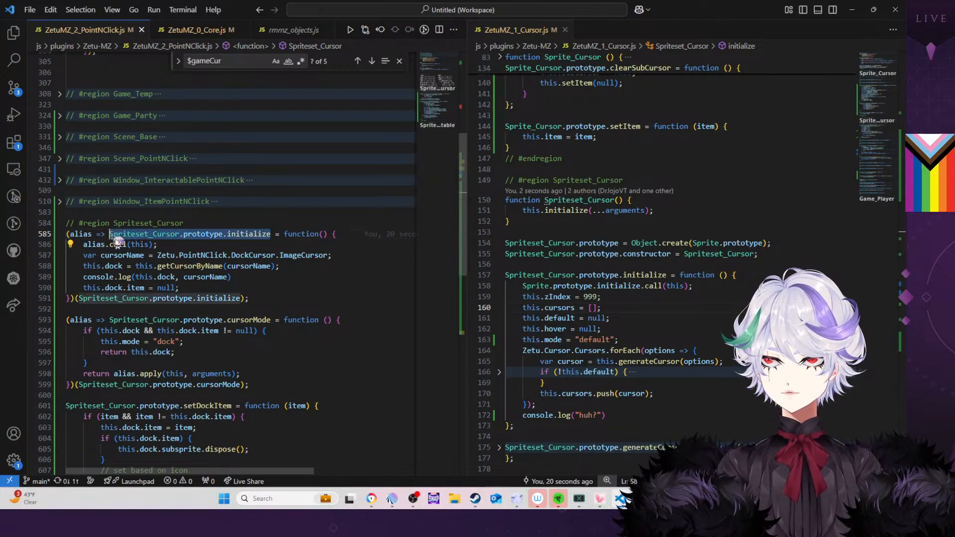
key("ctrl+f")
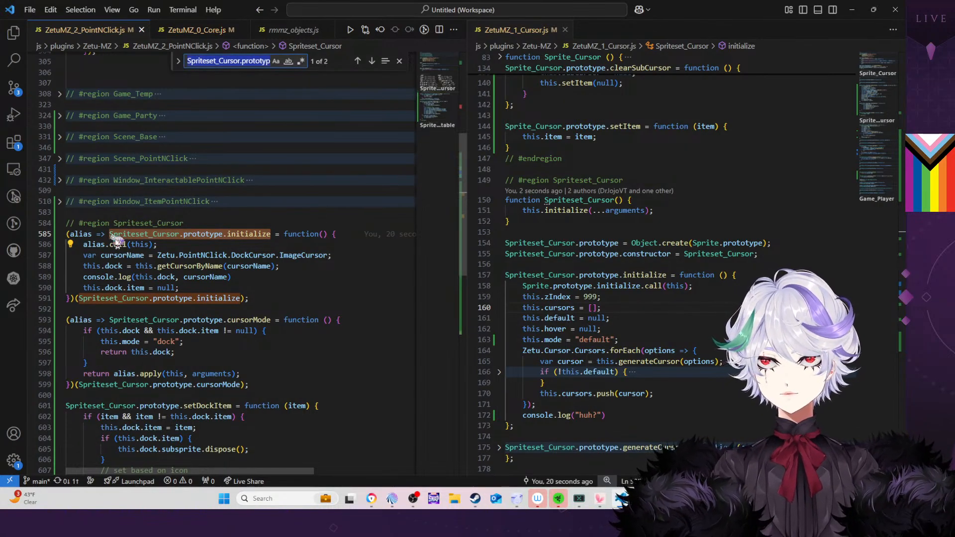
key("ctrl+shift+h")
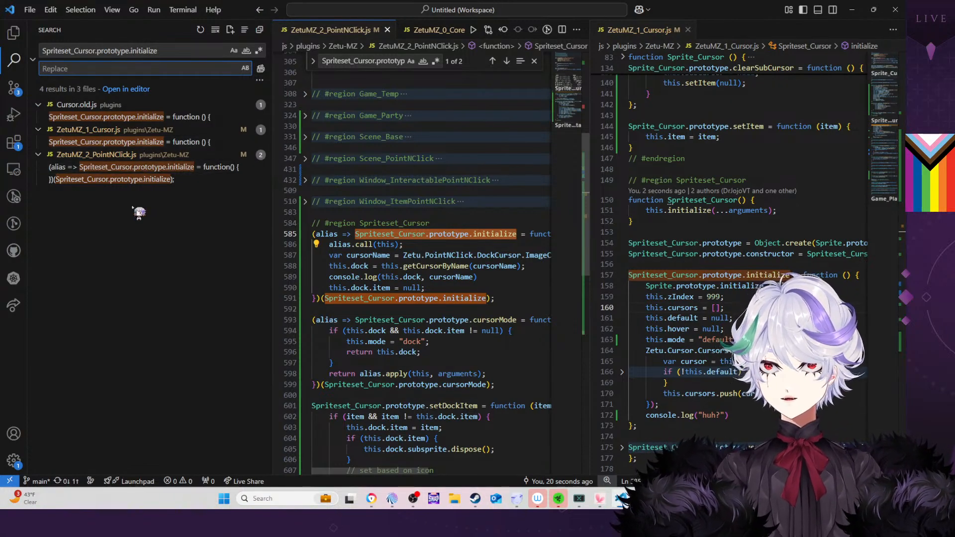
left_click(13, 33)
left_click(14, 32)
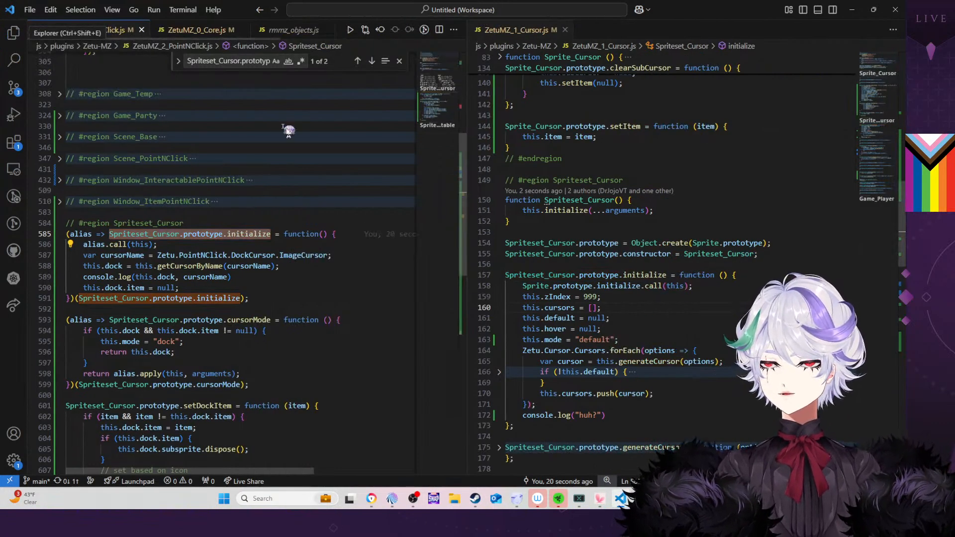
left_click(399, 61)
Add console.log(Spriteset_Cursor.prototype.initialize); directly above the Spriteset_Cursor initialize alias in ZetuMZ_2_PointNClick.js
left_click(319, 288)
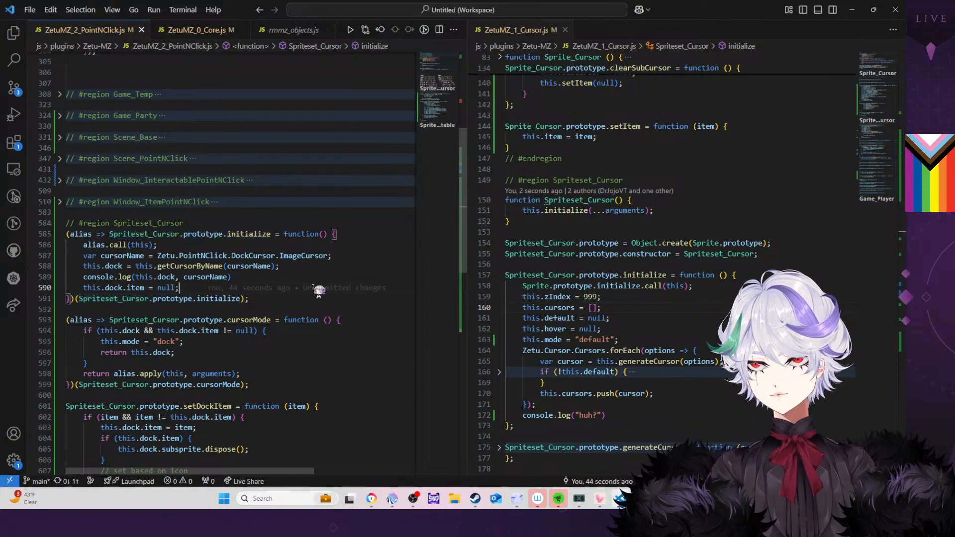
left_click(307, 300)
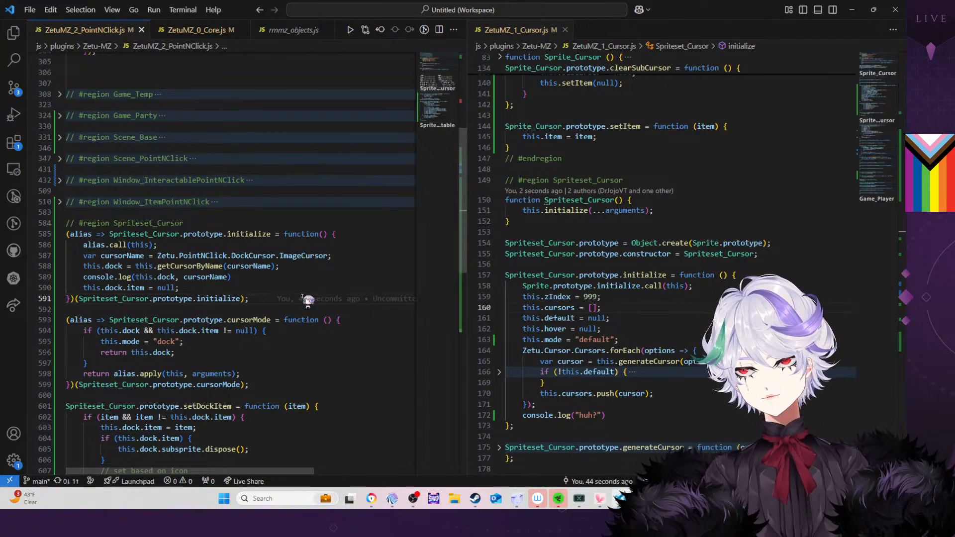
left_click(223, 226)
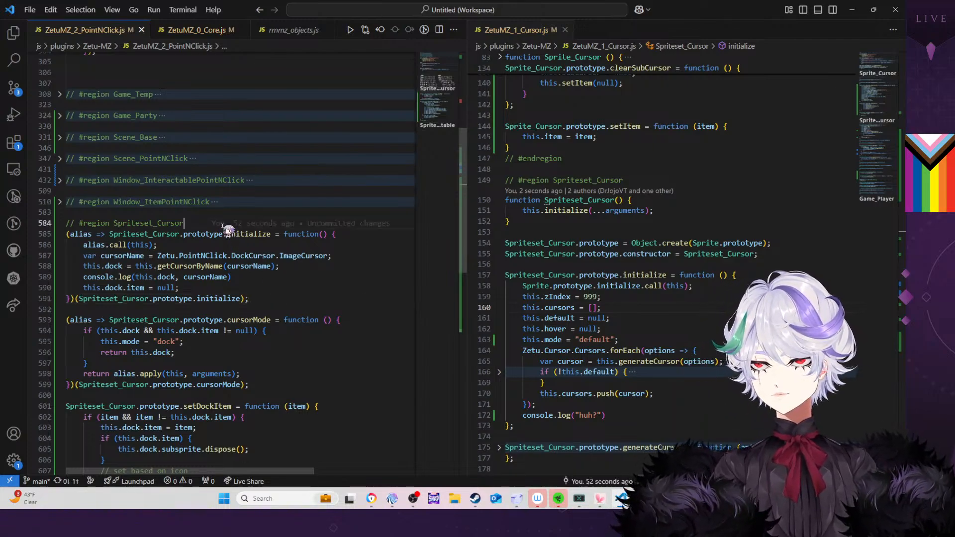
key("Return")
type("console")
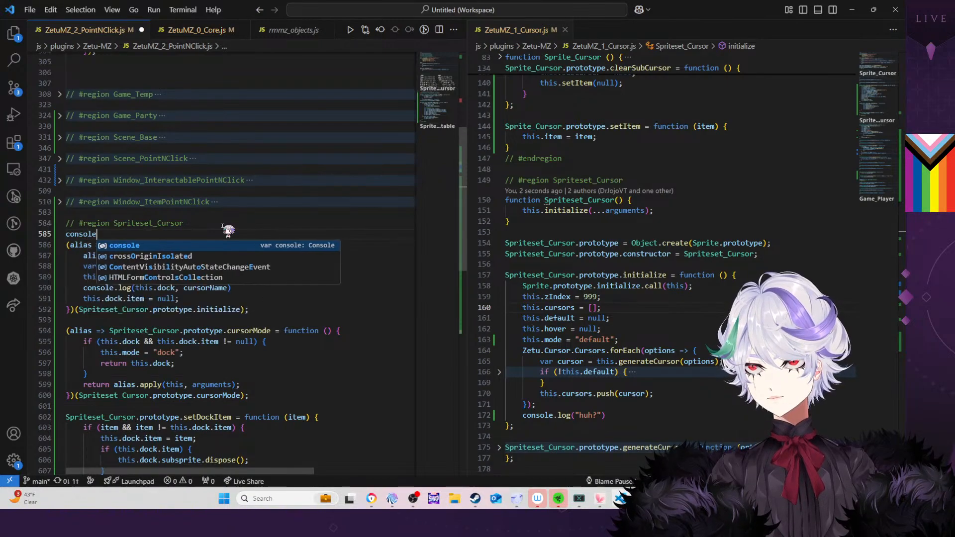
type(".log(")
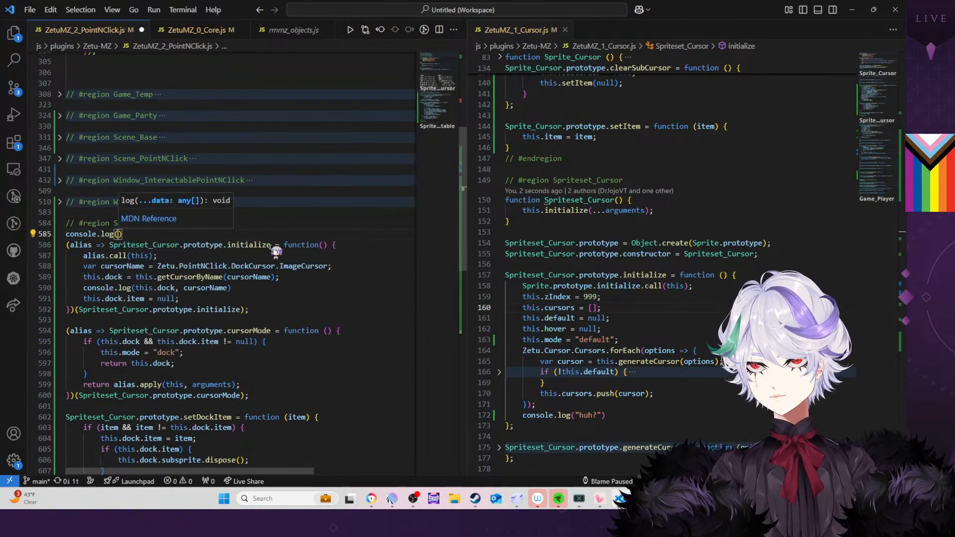
left_click_drag(271, 244, 110, 246)
key("ctrl+c")
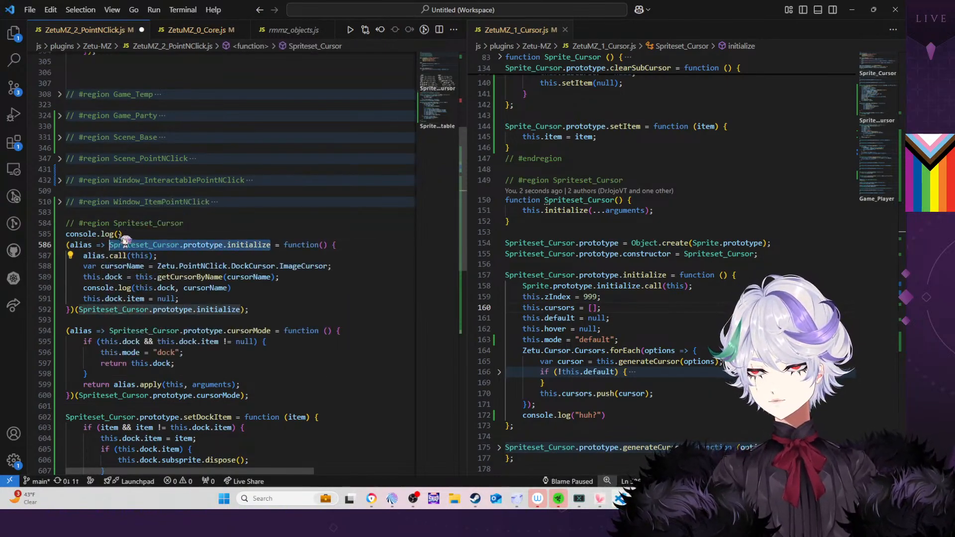
left_click(119, 234)
key("ctrl+v")
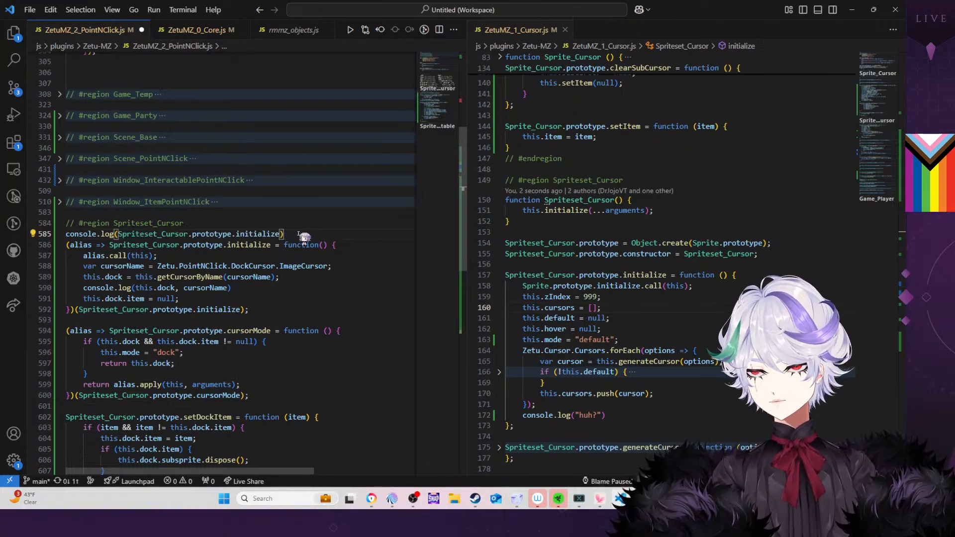
Switch to the playtest, restart it, and inspect the logged initialize function in the DevTools console
key("alt+Tab")
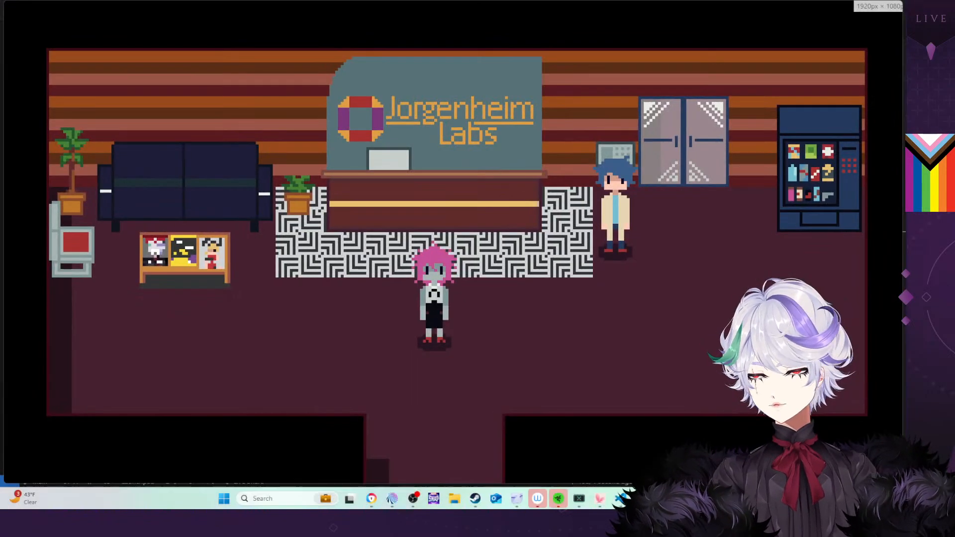
key("alt+F4")
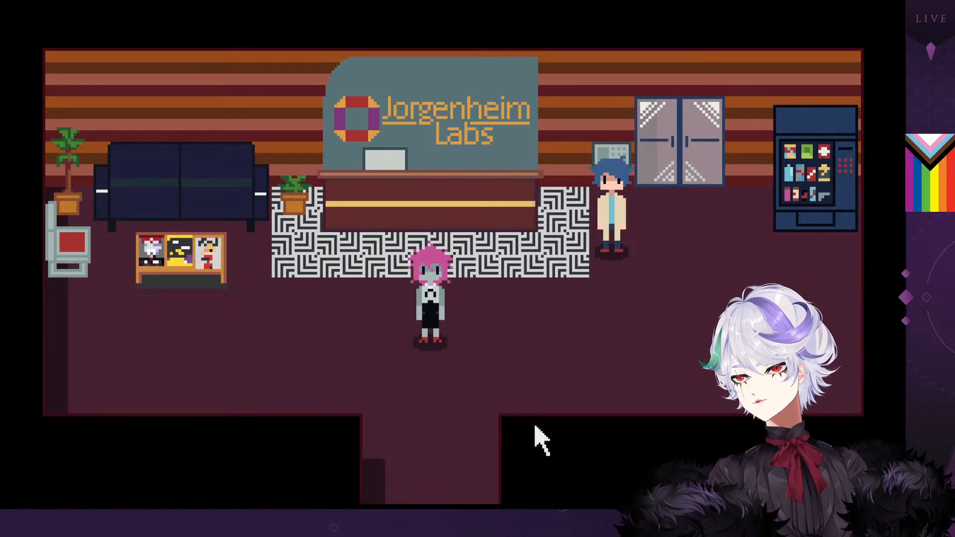
key("F8")
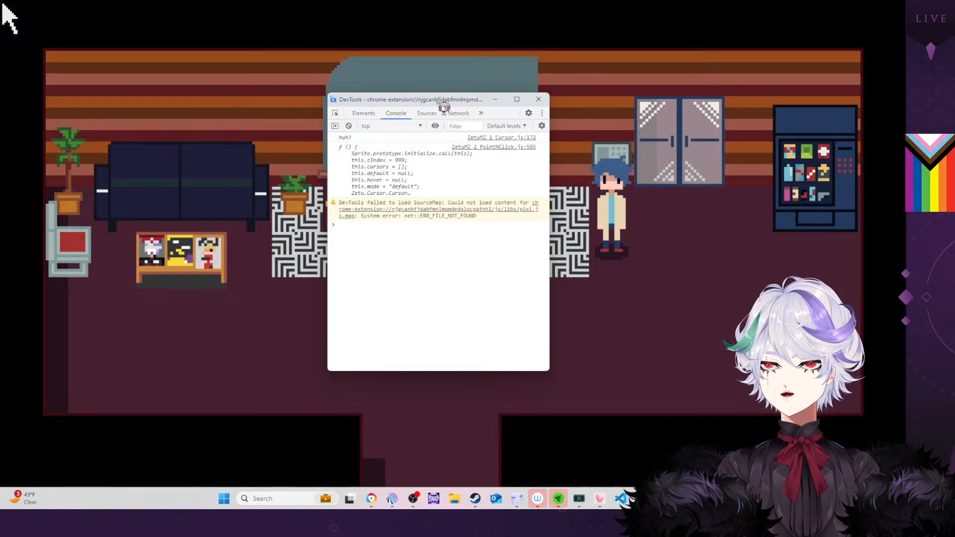
left_click_drag(427, 104, 1, 155)
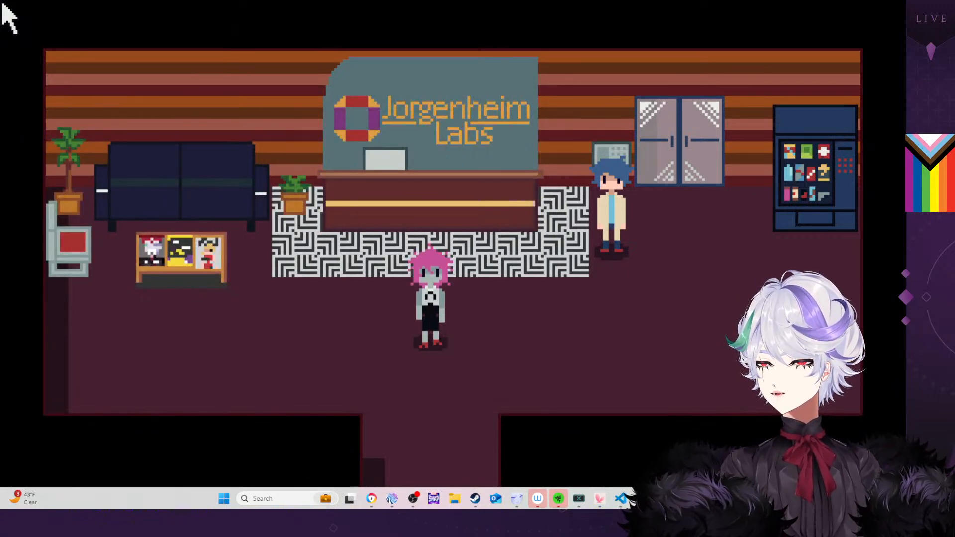
Return to Visual Studio Code and set $gameCursor to null instead of new Spriteset_Cursor() in ZetuMZ_1_Cursor.js
key("alt+Tab")
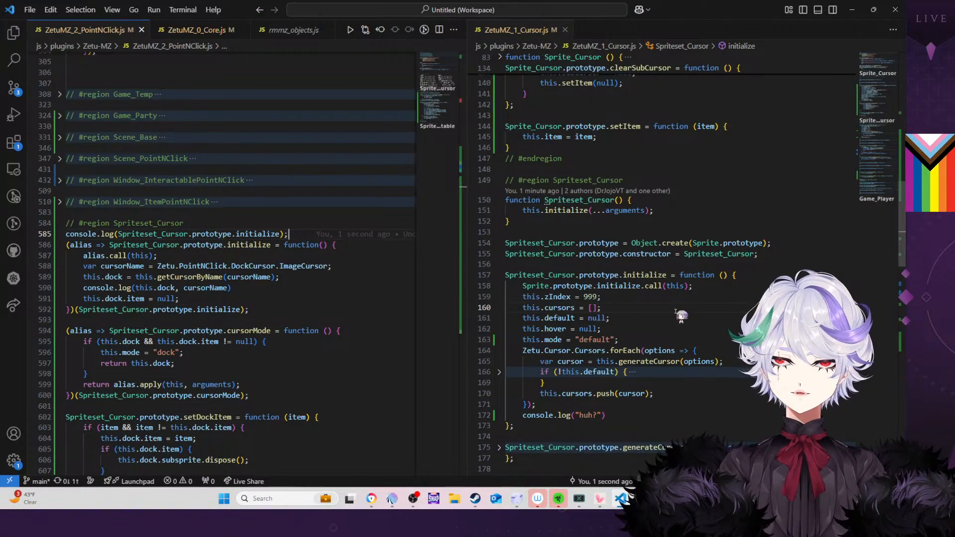
scroll(617, 367, "down", 10)
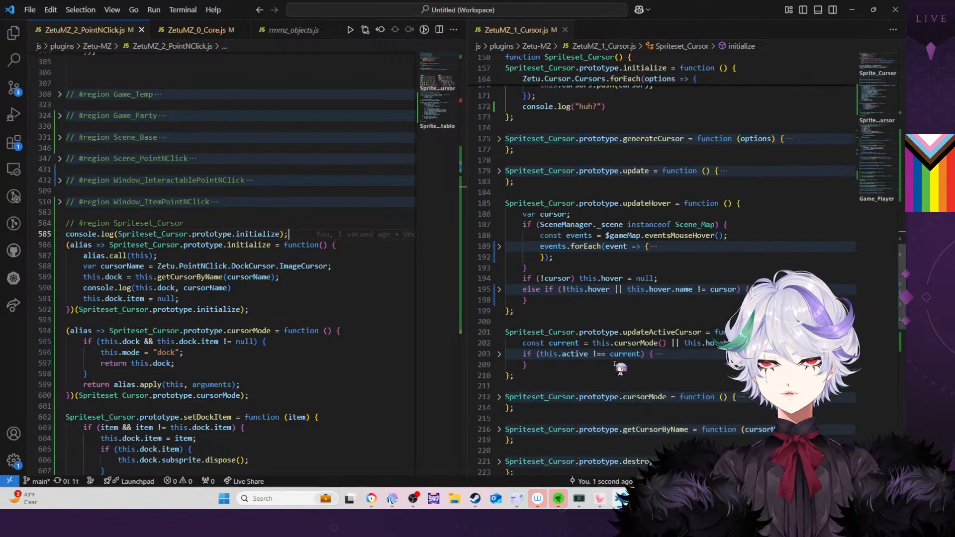
scroll(620, 368, "down", 4)
scroll(620, 368, "down", 10)
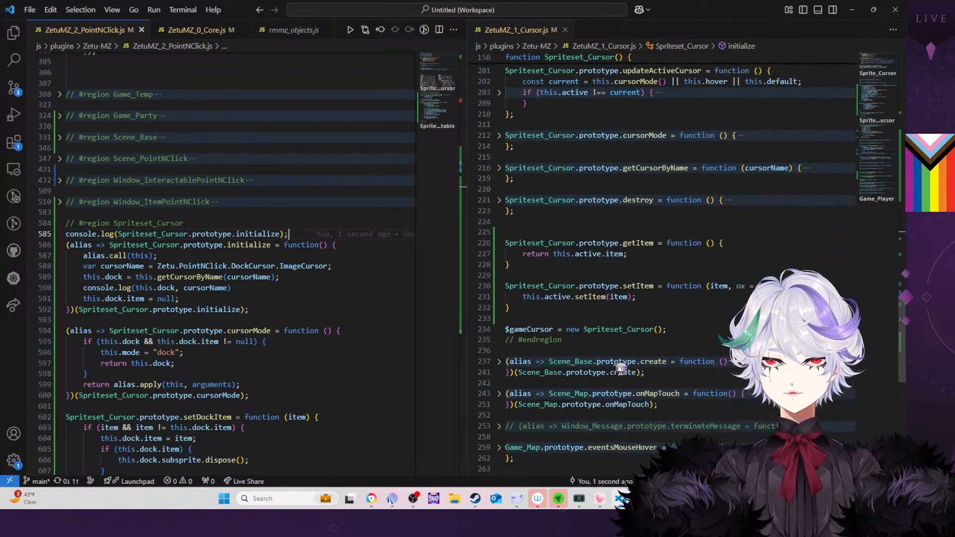
scroll(620, 367, "up", 5)
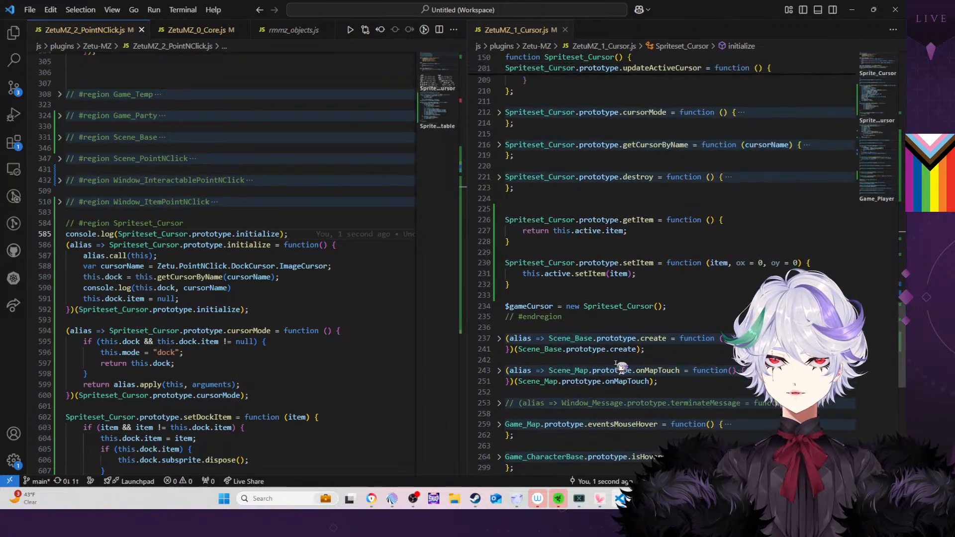
left_click(638, 307)
mouse_move(682, 316)
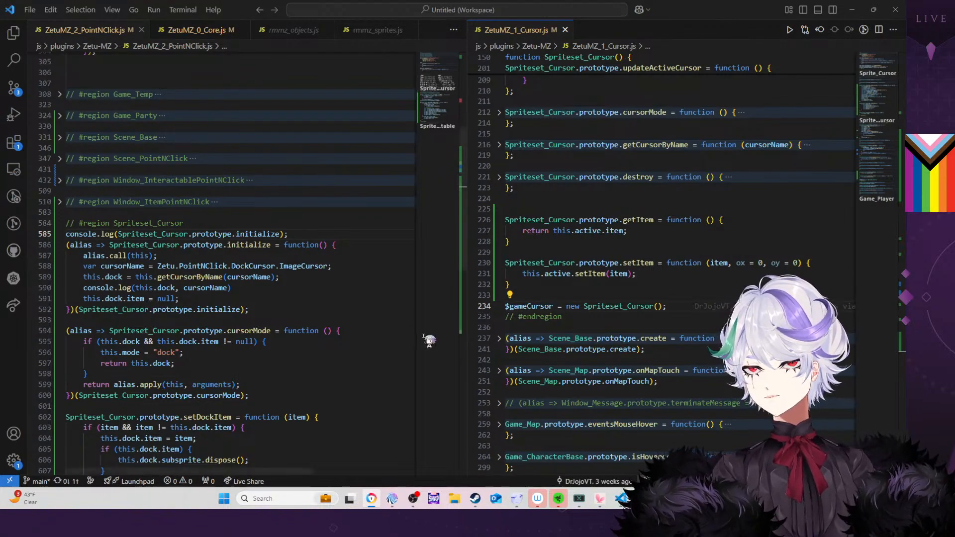
left_click(678, 312)
left_click_drag(676, 312, 568, 309)
key("ctrl+x")
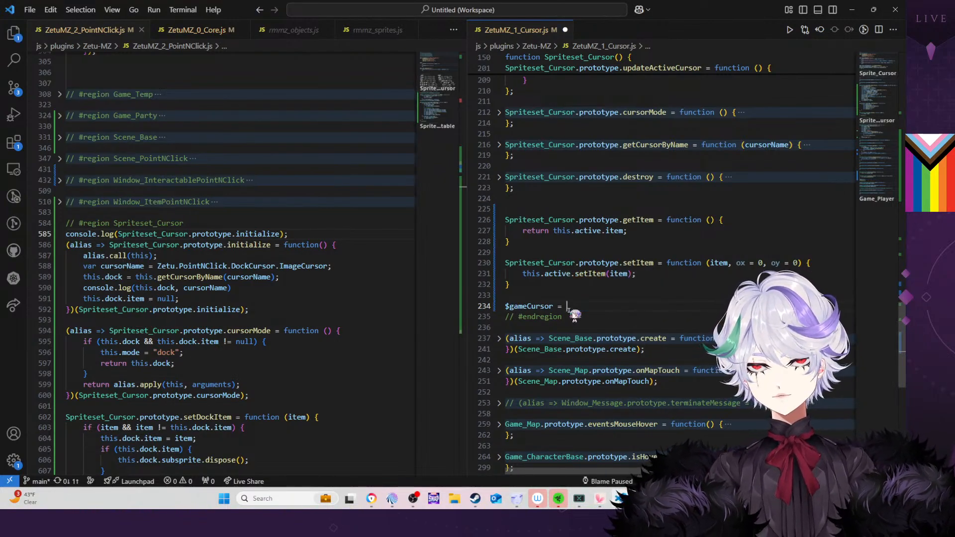
type("null")
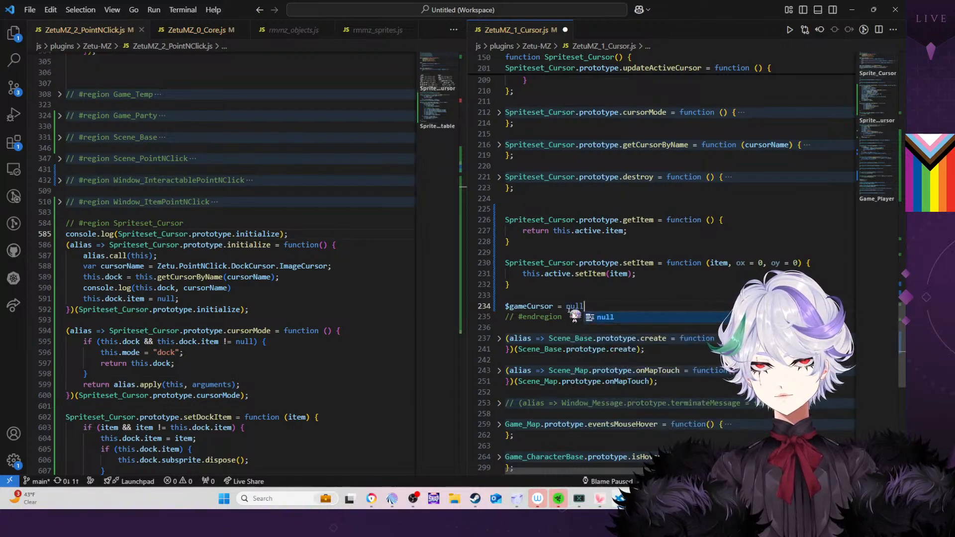
type(";")
Below the $gameCursor declaration, write a document.onload => () block that contains new Spriteset_Cursor();
key("Return")
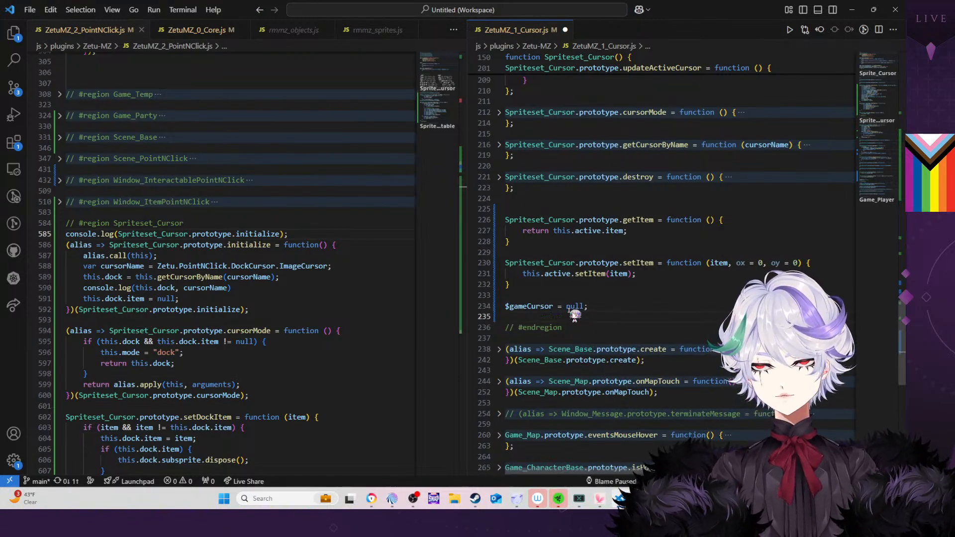
type("docu")
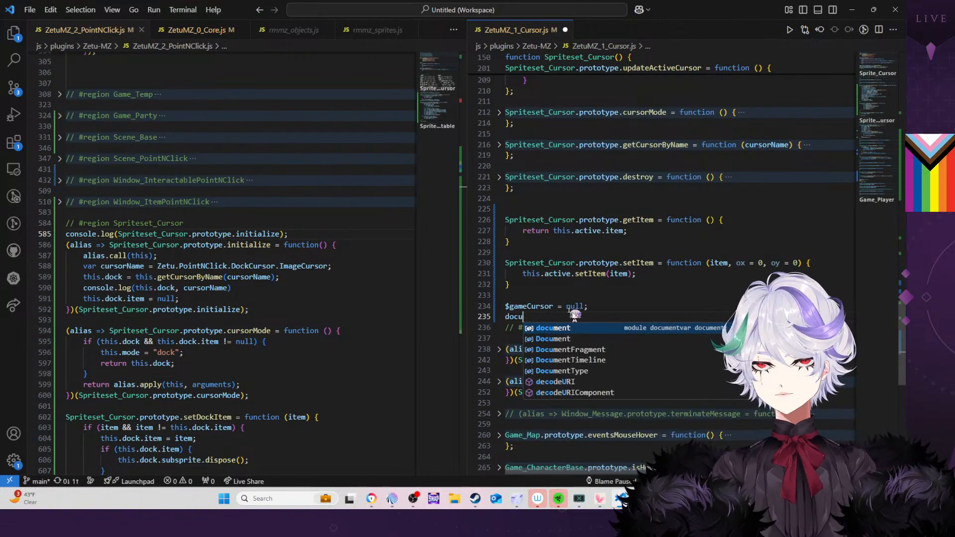
type("ment.onload")
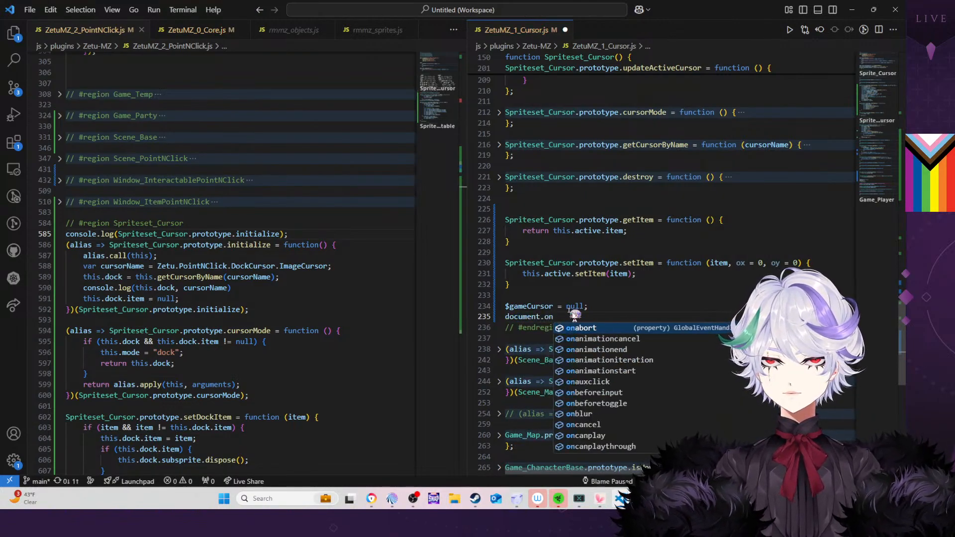
key("Return")
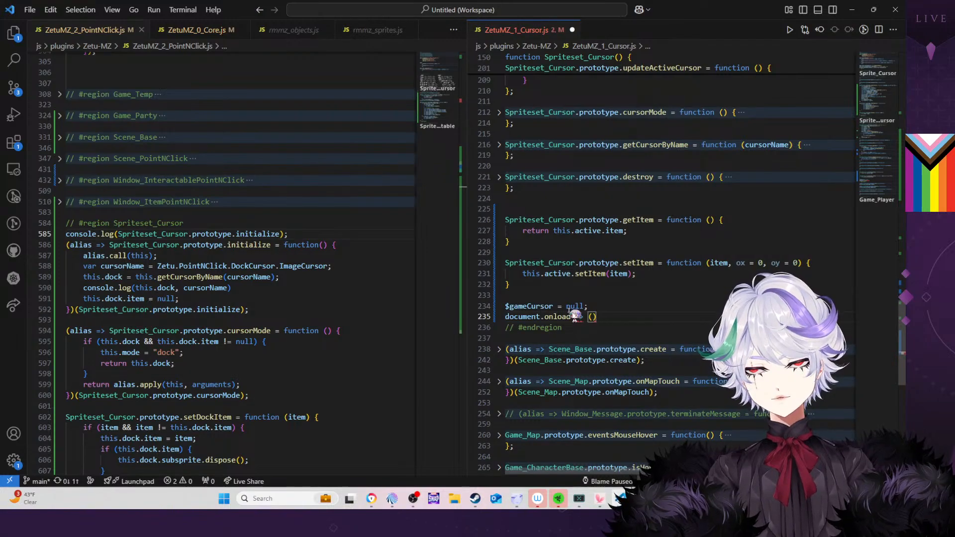
key("Return")
type("new Spriteset_Cursor();")
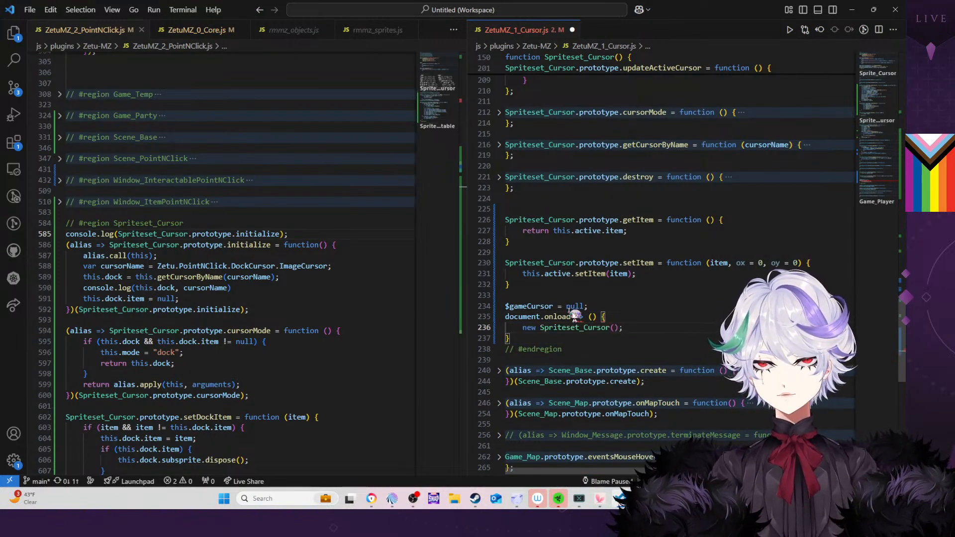
Assign the new Spriteset_Cursor() inside the onload block to $gameCursor
left_click_drag(553, 306, 503, 308)
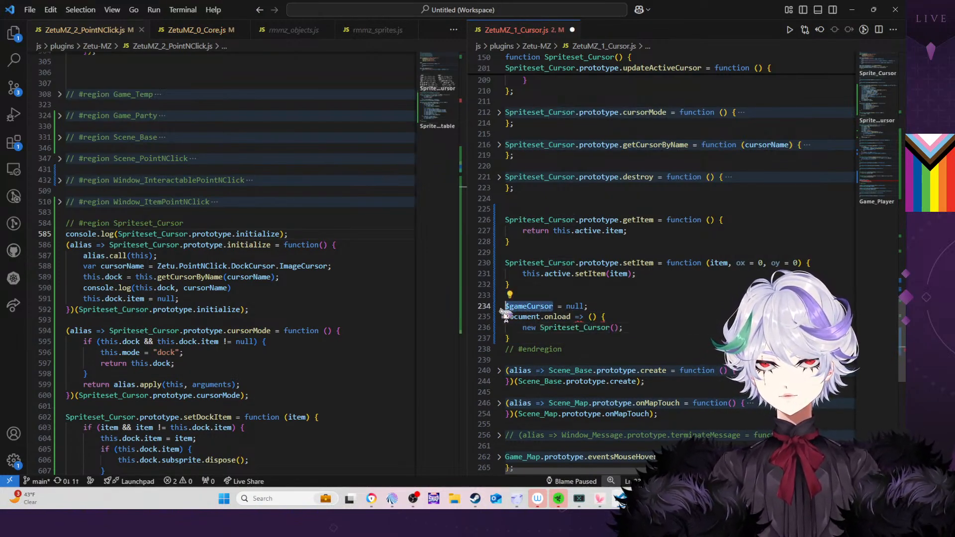
key("ctrl+c")
left_click(522, 327)
key("ctrl+v")
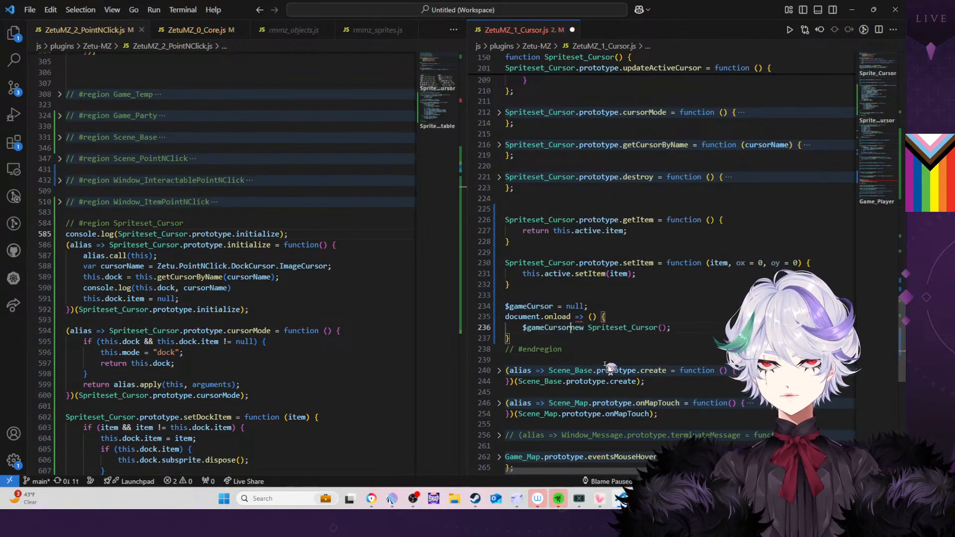
type("=")
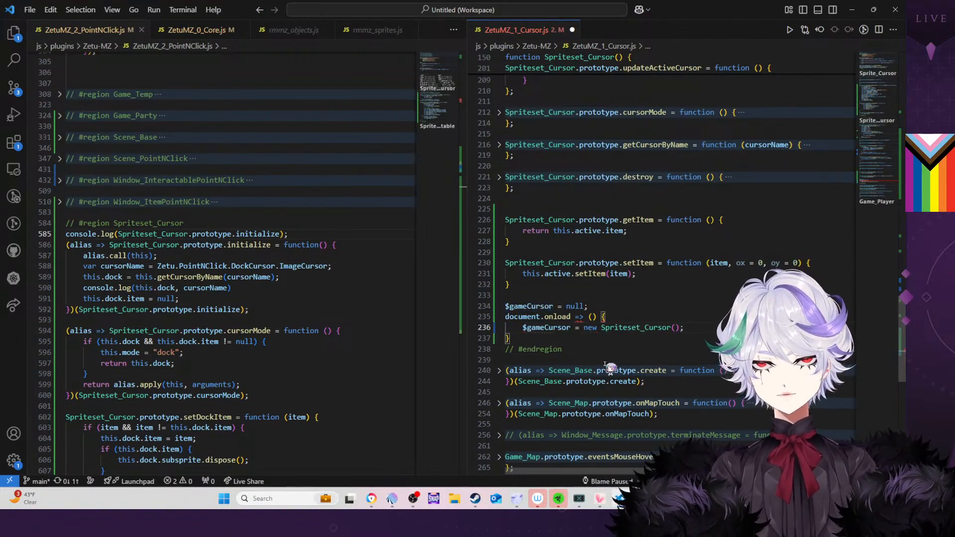
Change the onload header to document.onload = function () and save ZetuMZ_1_Cursor.js
left_click(623, 318)
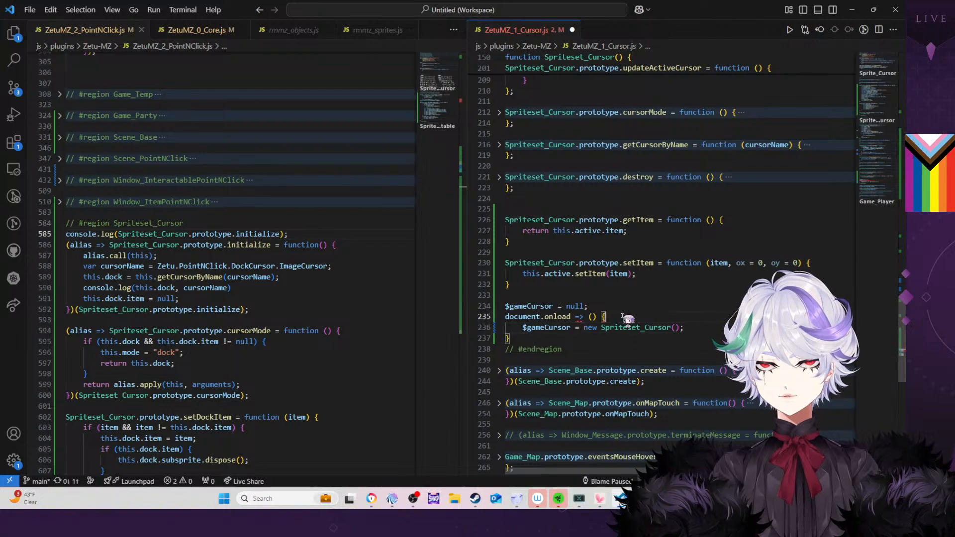
left_click(584, 318)
key("BackSpace")
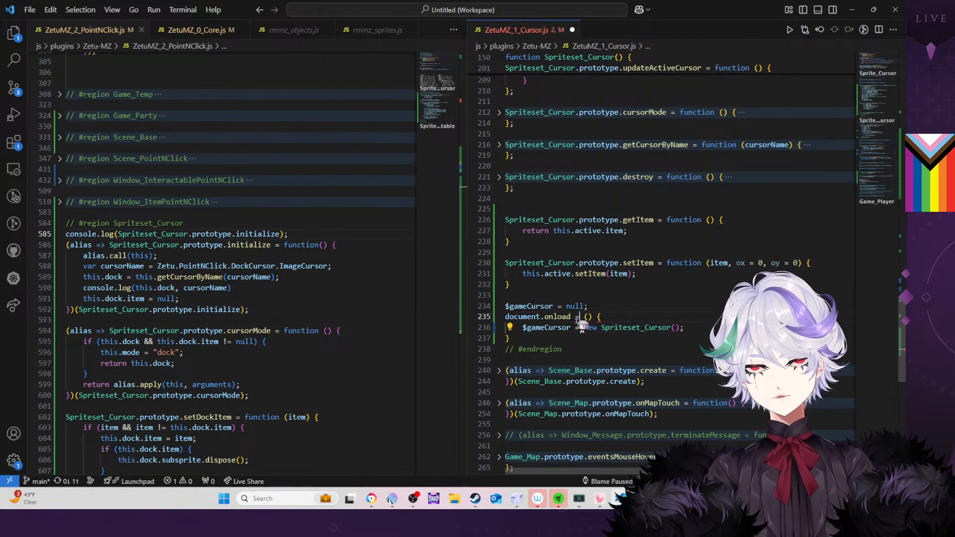
type("function")
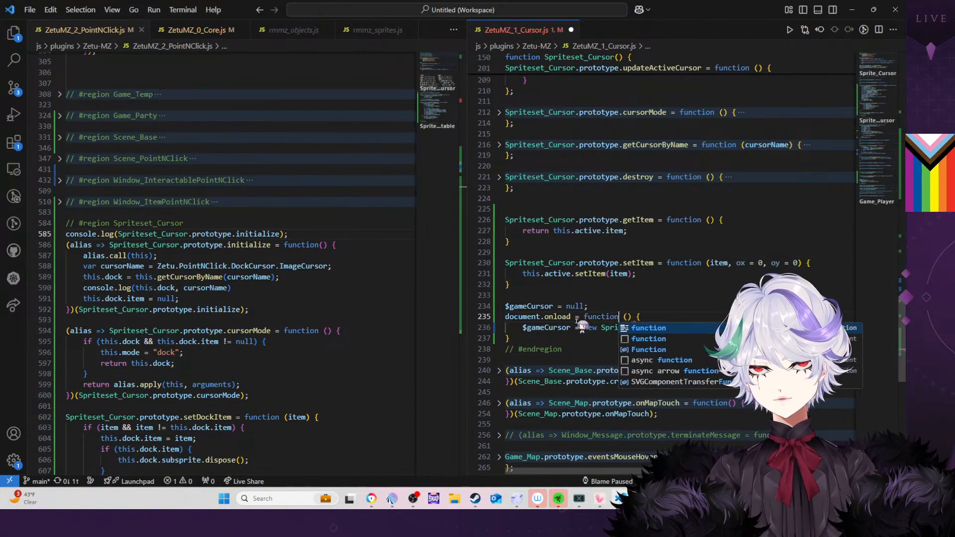
left_click(627, 275)
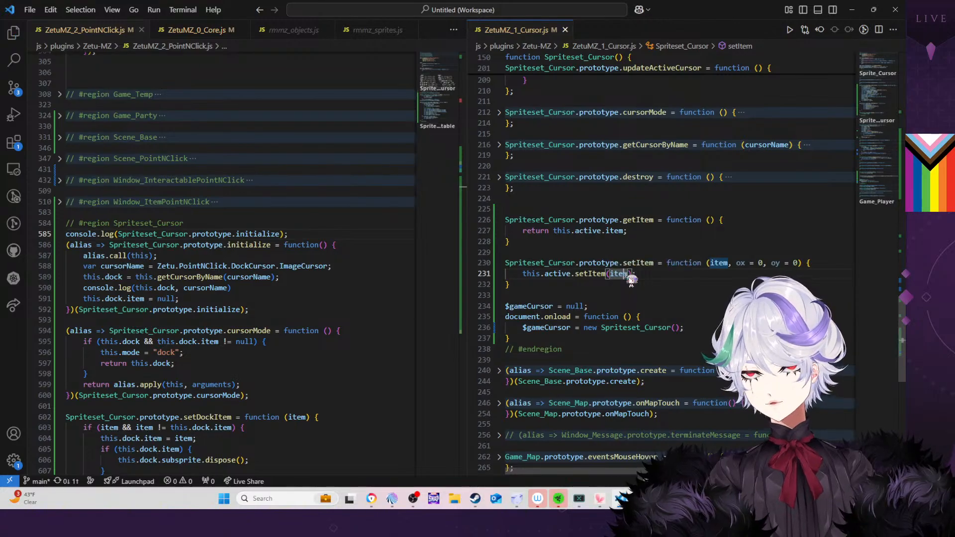
key("ctrl+s")
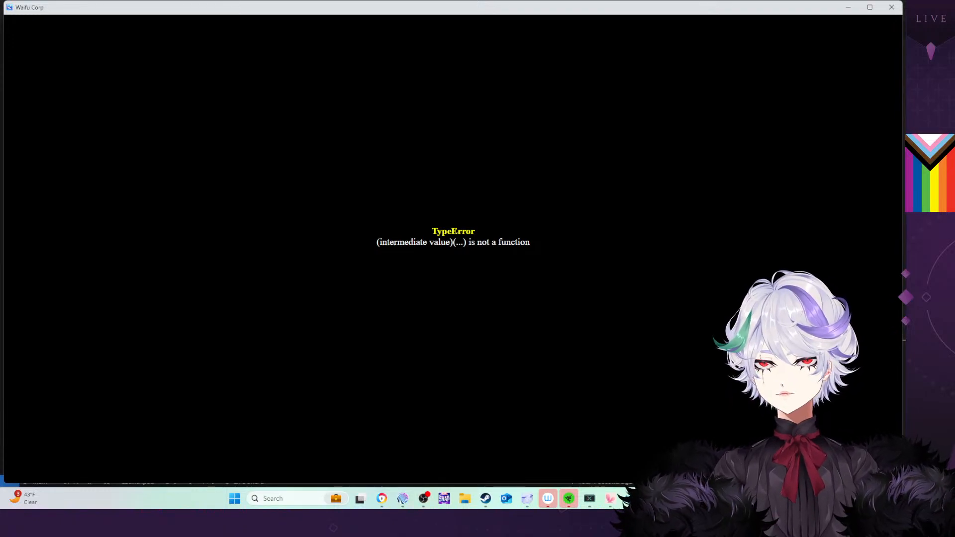
Back in Visual Studio Code, rewrite the onload assignment as a document.onload(function () {...}); call, save, and switch to the playtest
key("alt+Tab")
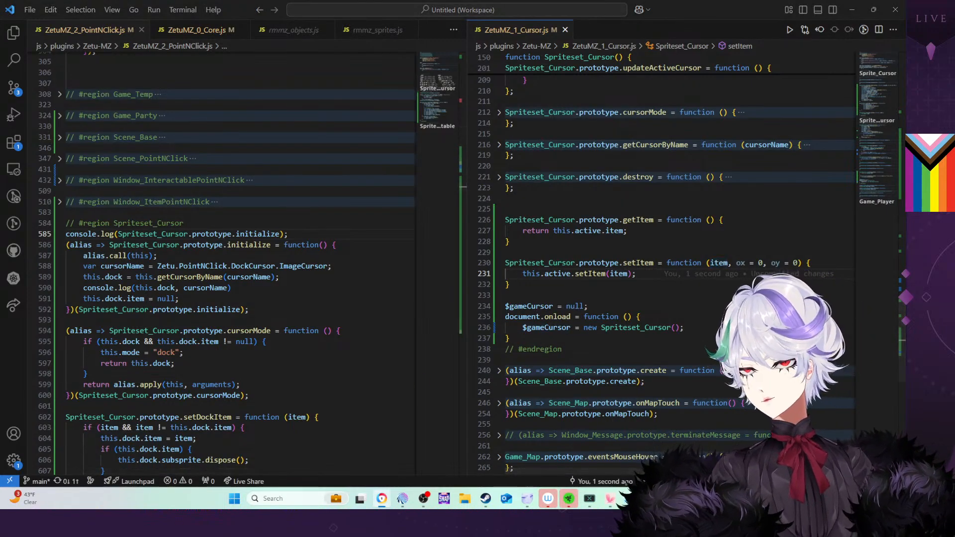
left_click(577, 319)
type("(")
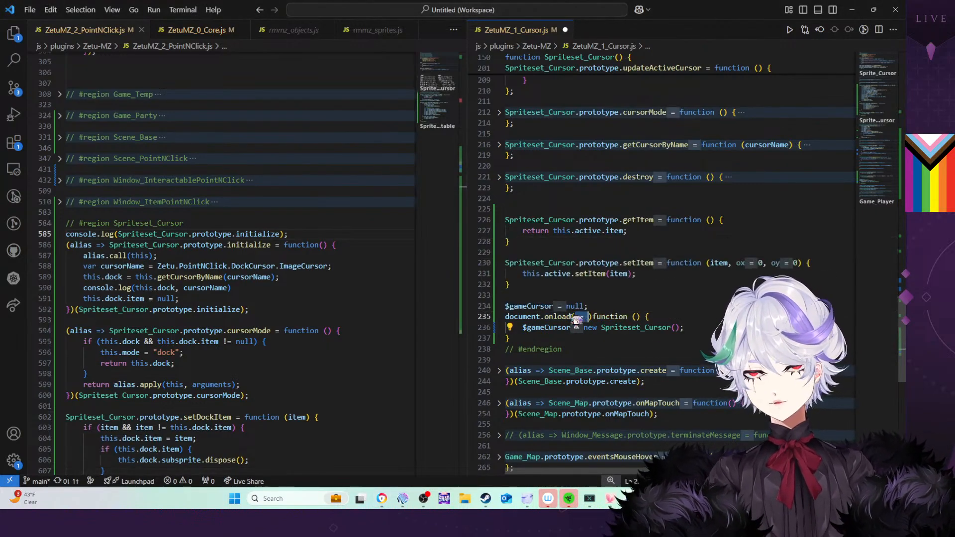
left_click(556, 339)
type(");")
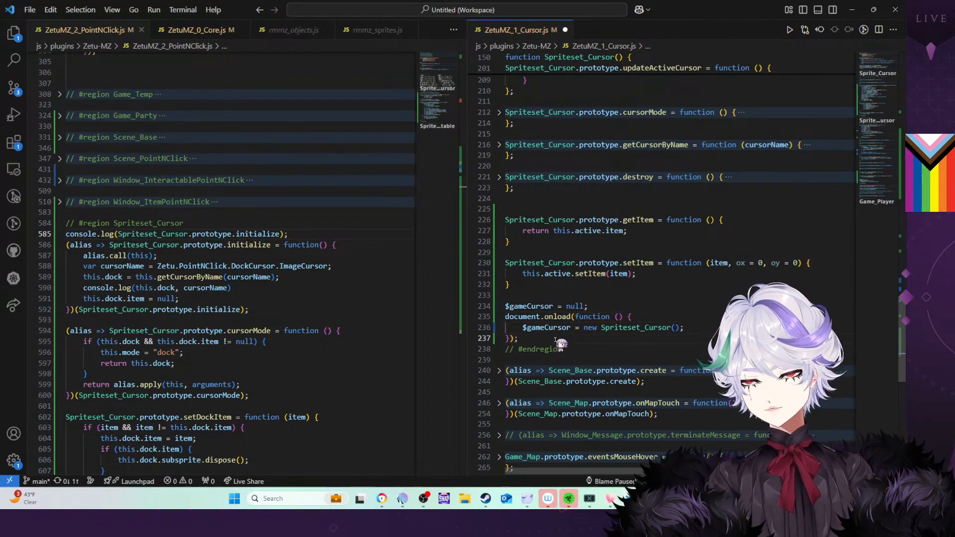
key("ctrl+s")
key("alt+Tab")
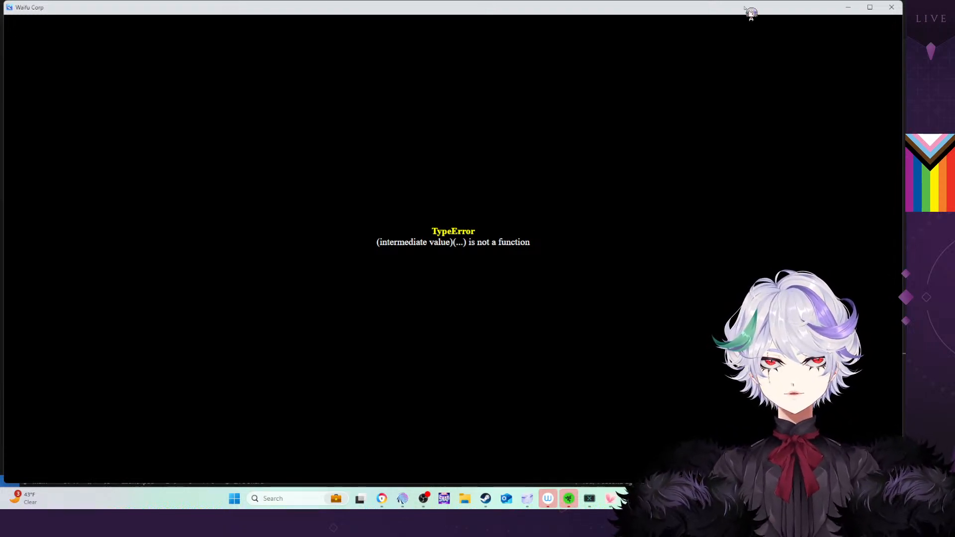
Rerun the Waifu Corp playtest from RPG Maker MZ to check the document.onload call, and return to Visual Studio Code
left_click(891, 7)
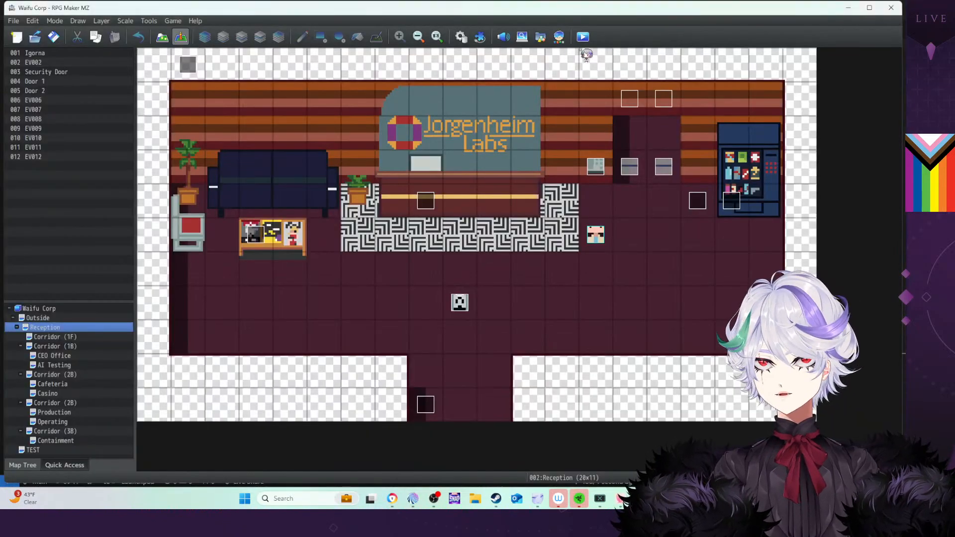
left_click(583, 37)
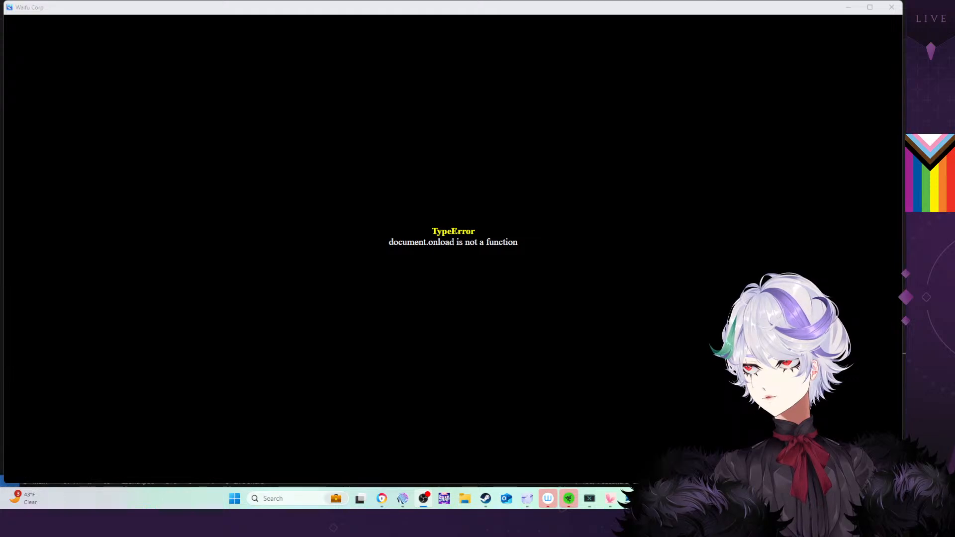
key("alt+Tab")
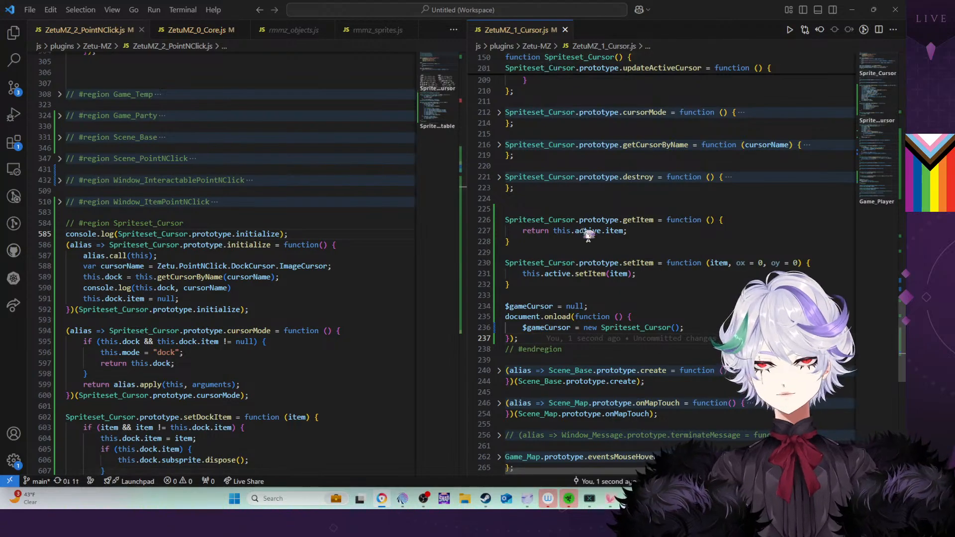
Replace document with window in the onload call below the $gameCursor declaration, and save ZetuMZ_1_Cursor.js
double_click(522, 317)
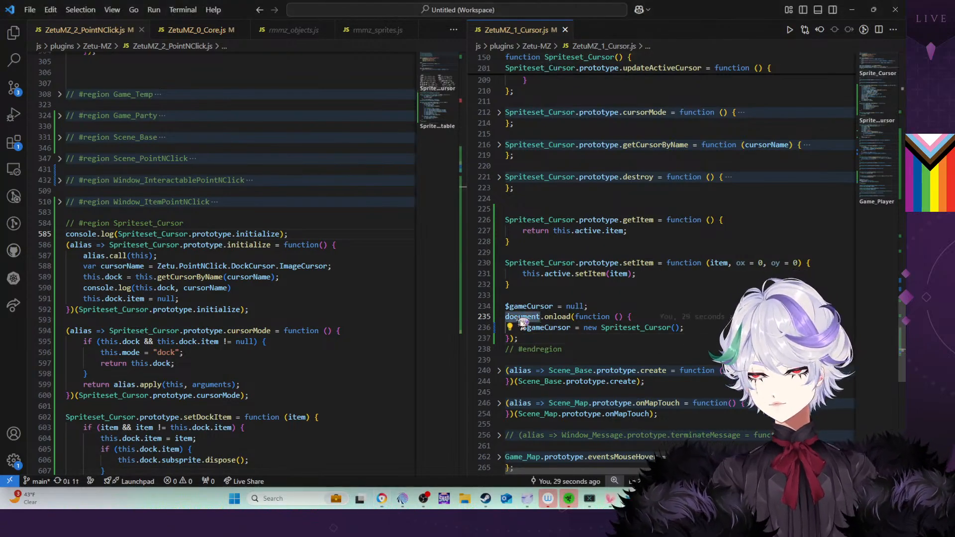
type("window")
key("ctrl+s")
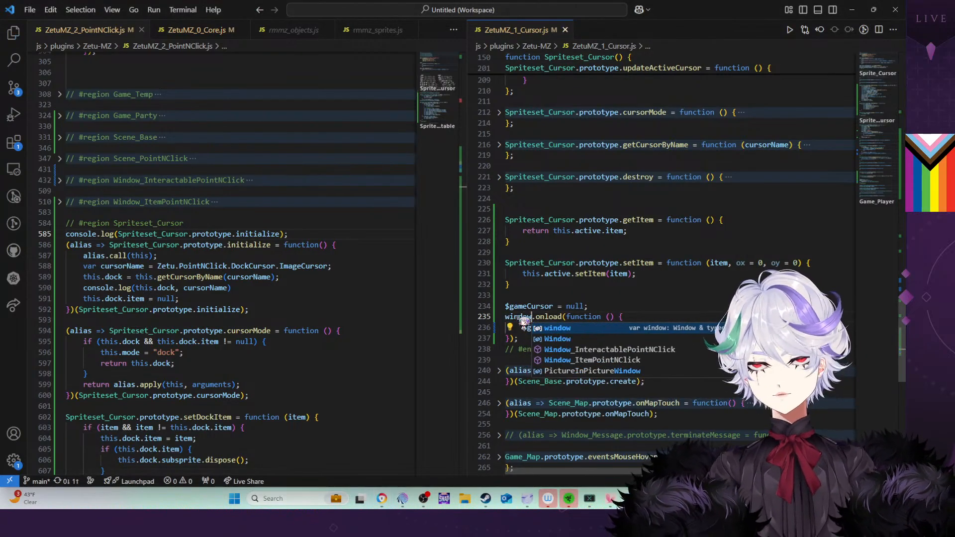
Close the old playtest and start a new one from RPG Maker MZ to test the window.onload call
key("alt+Tab")
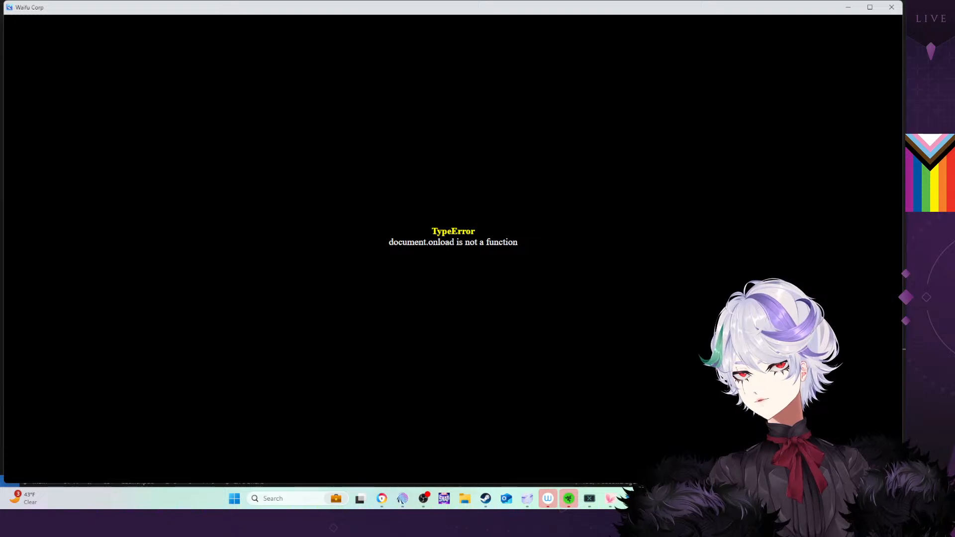
key("alt+Tab")
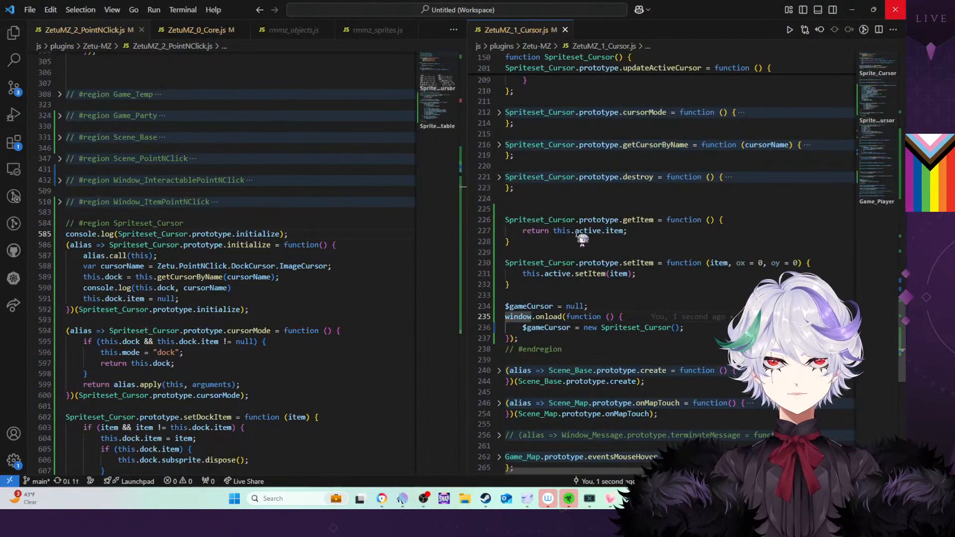
key("alt+Tab")
left_click(891, 7)
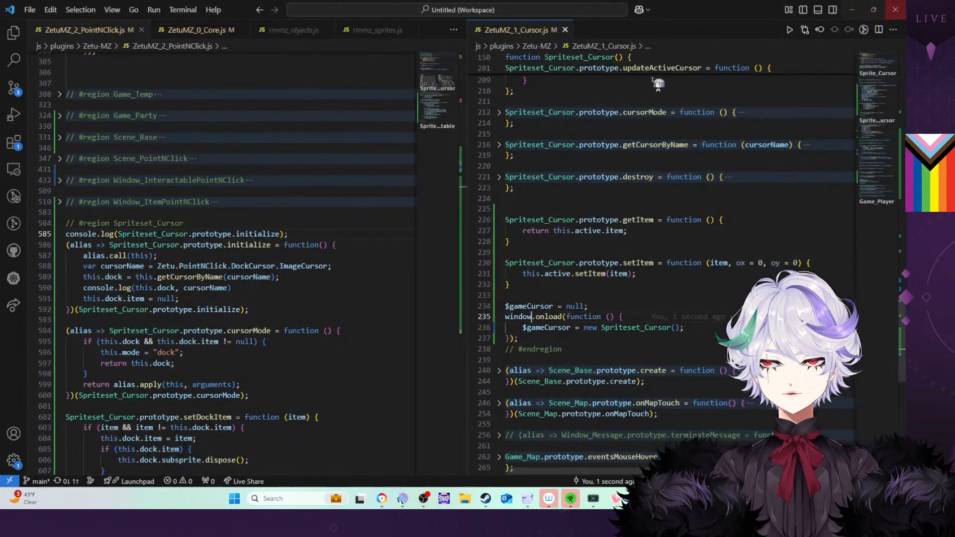
key("alt+Tab")
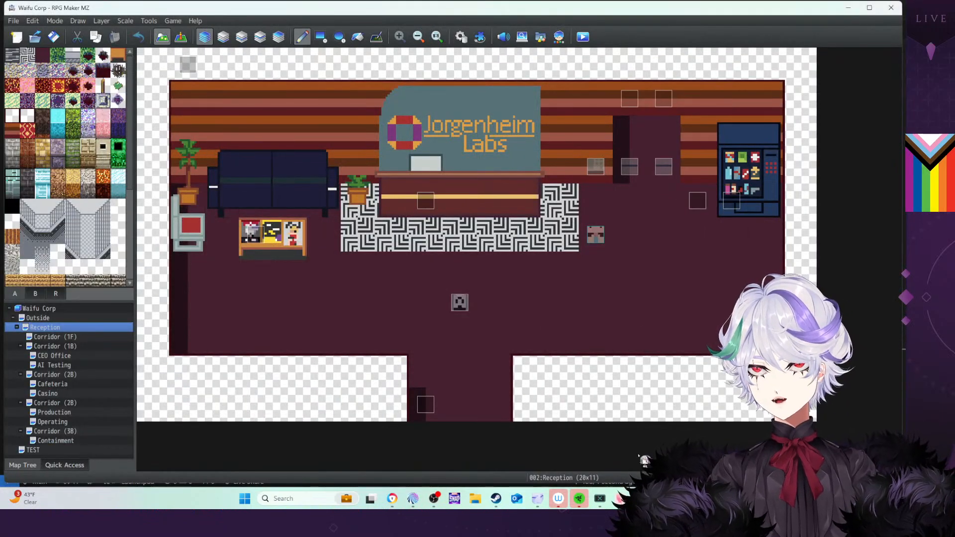
left_click(584, 38)
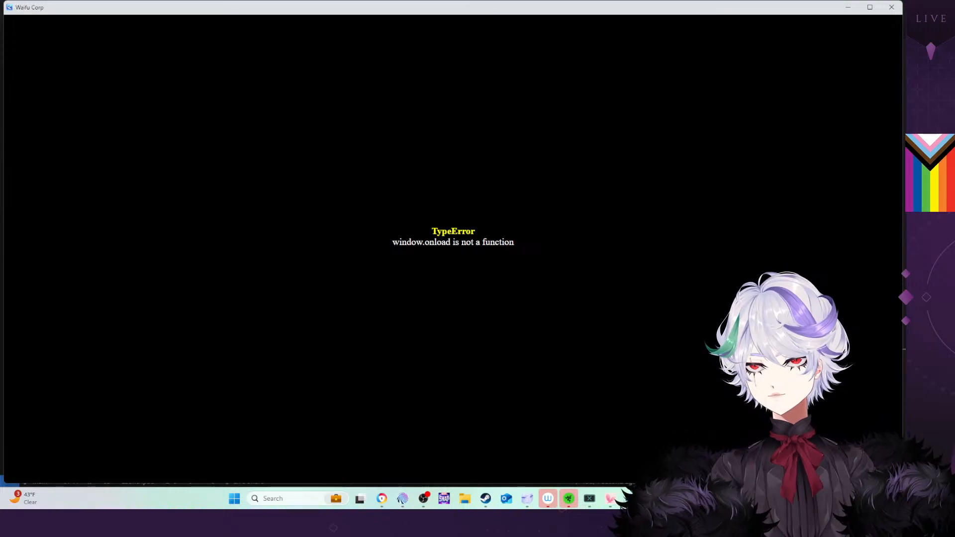
Close the playtest and, in Visual Studio Code, delete the whole window.onload block below $gameCursor = null;
left_click(891, 8)
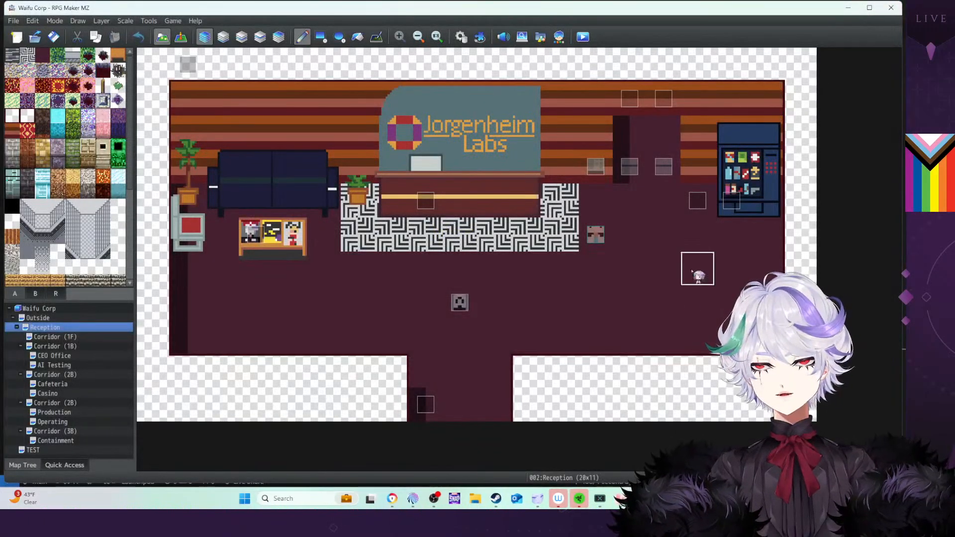
key("alt+Tab")
key("Up")
key("Up")
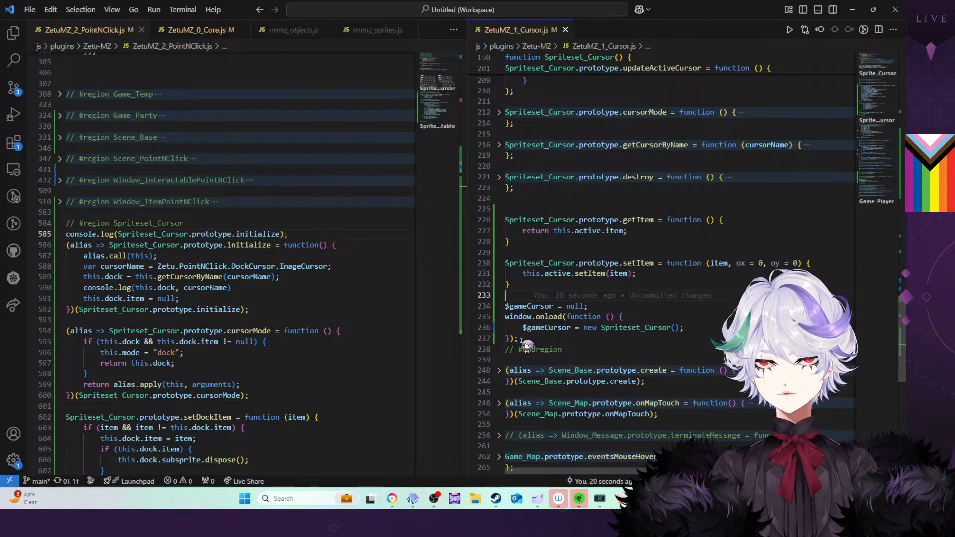
left_click_drag(521, 339, 594, 313)
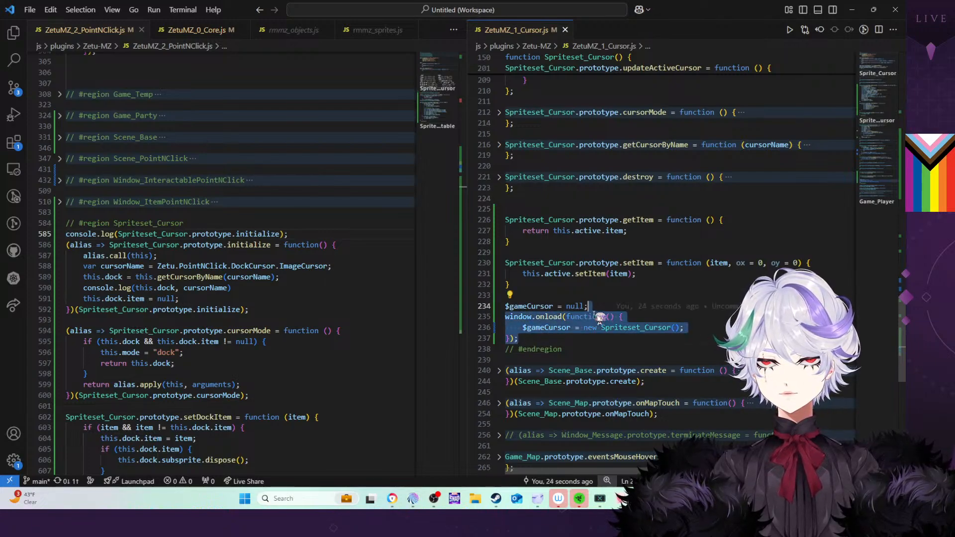
key("BackSpace")
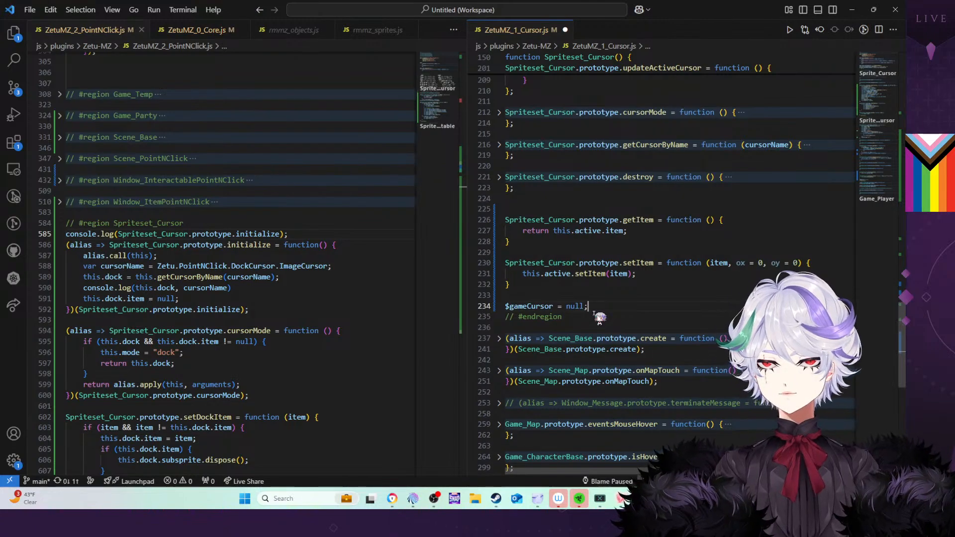
Find where $gameCursor is used and add an if (!$gameCursor) condition after this.sortableChildren = true; in Scene_Base.prototype.create
key("ctrl+f")
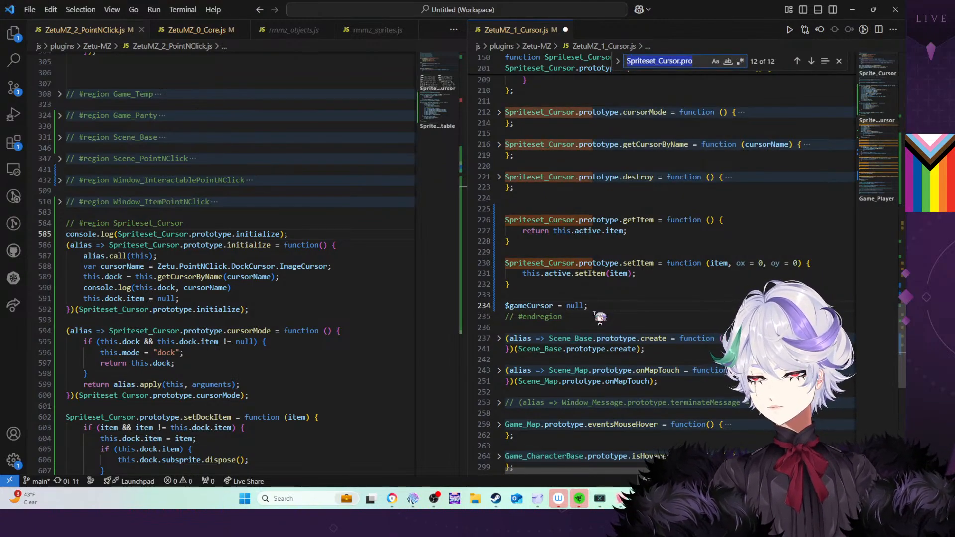
type("$game")
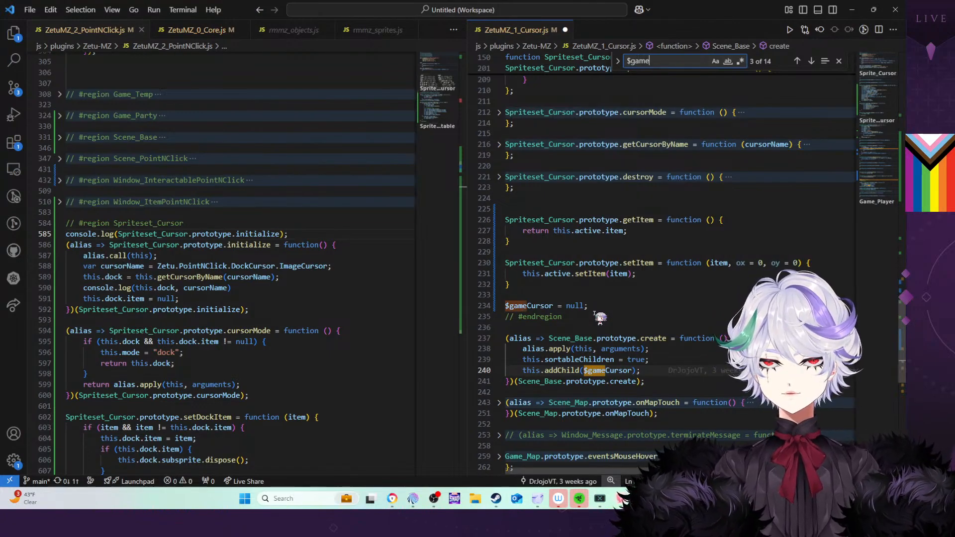
type("C")
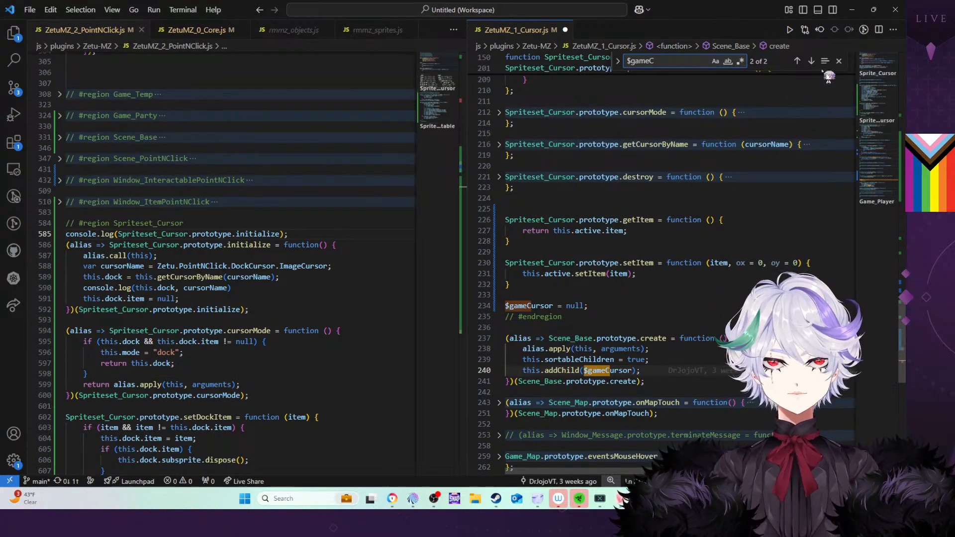
left_click(841, 64)
scroll(709, 342, "down", 2)
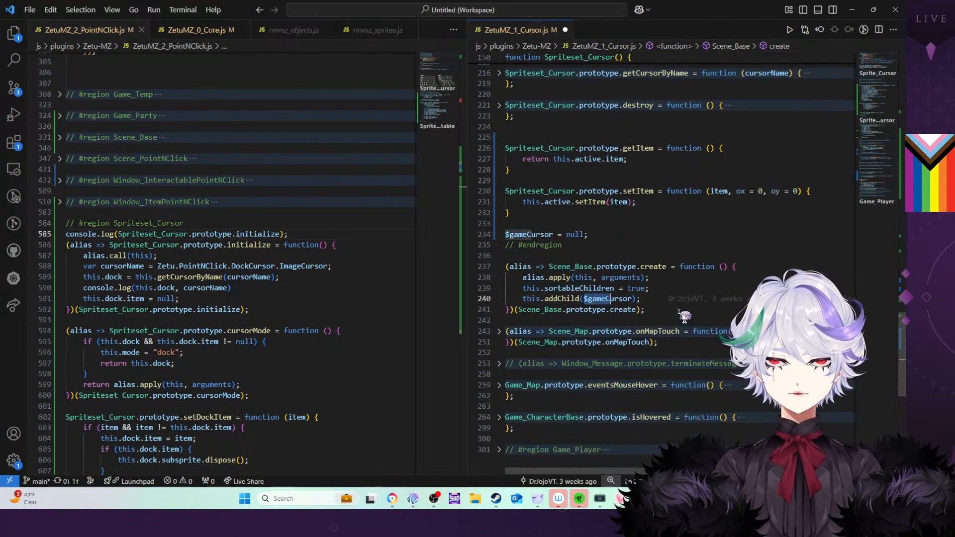
left_click(668, 289)
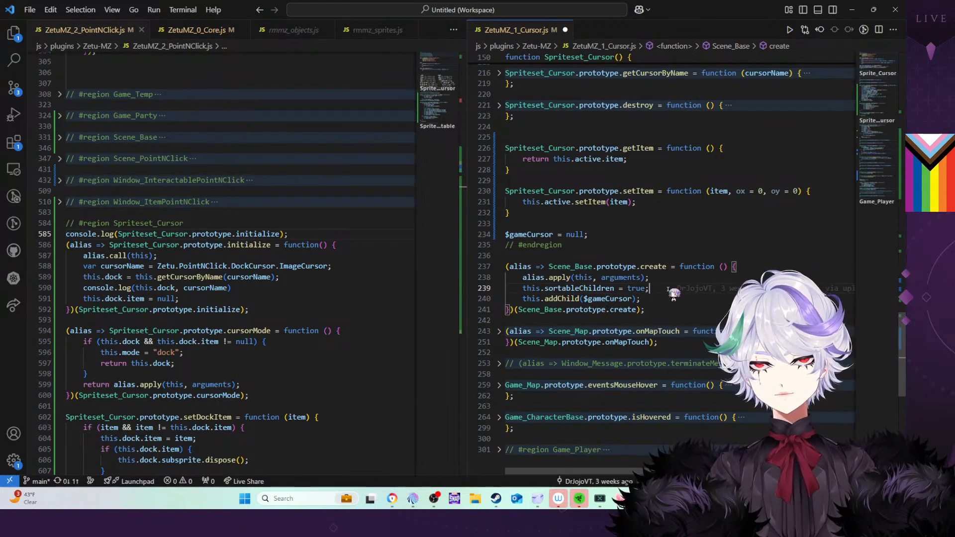
key("Return")
type("if ")
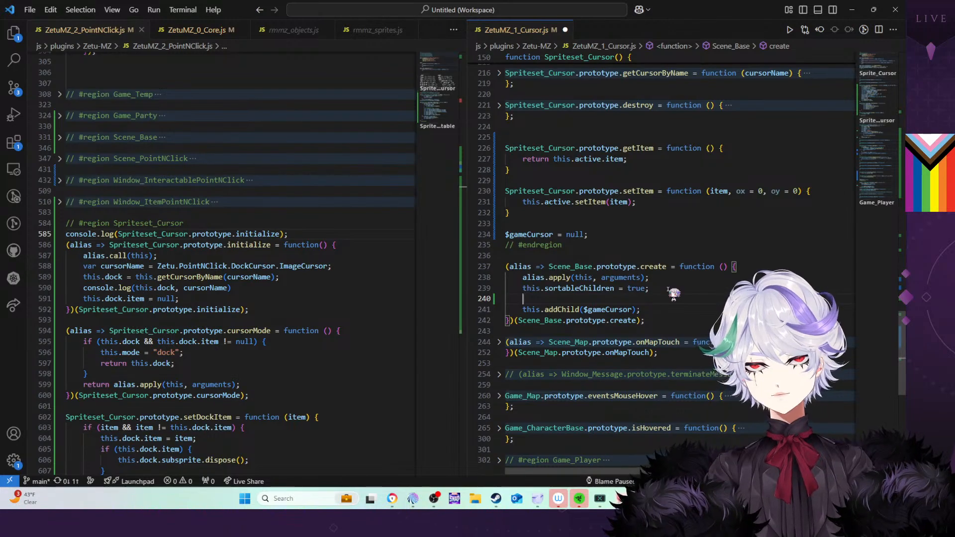
type("(!")
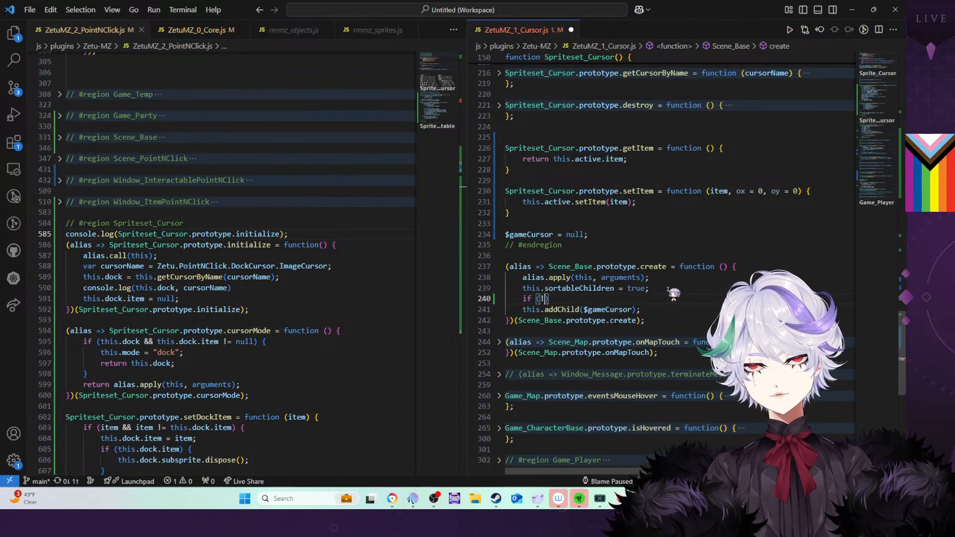
type("$gameCursor")
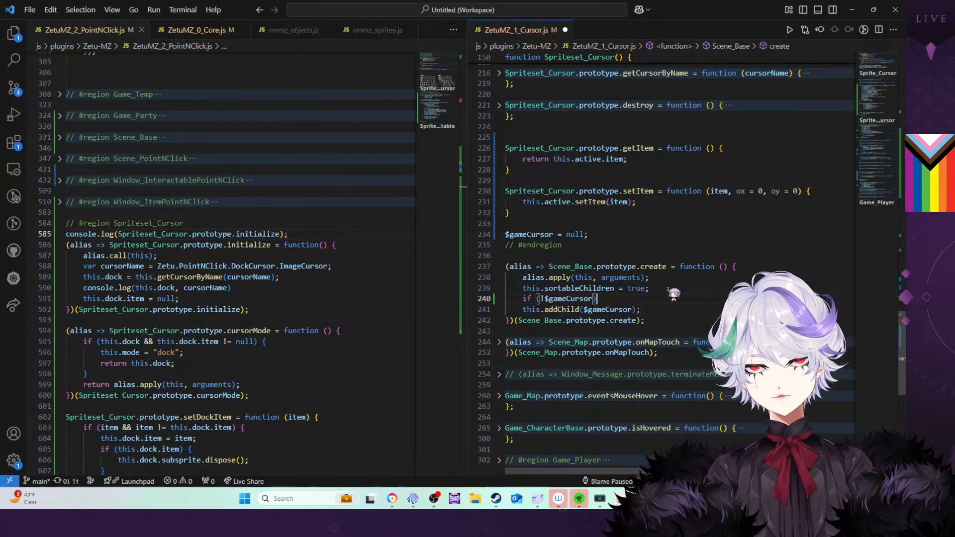
Make the condition assign a new Spriteset_Cursor to $gameCursor, and save ZetuMZ_1_Cursor.js
key("End")
type("$gameCursor")
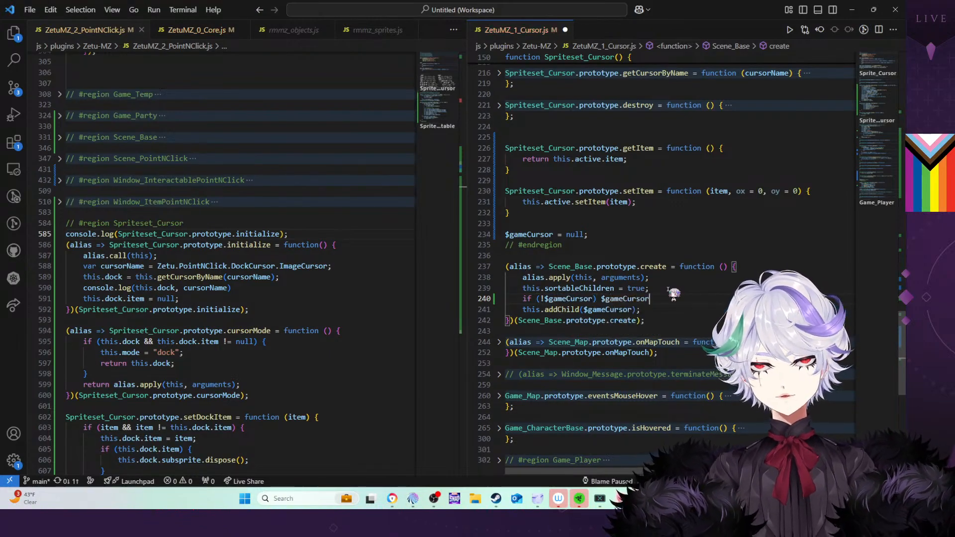
type(" = new Spr")
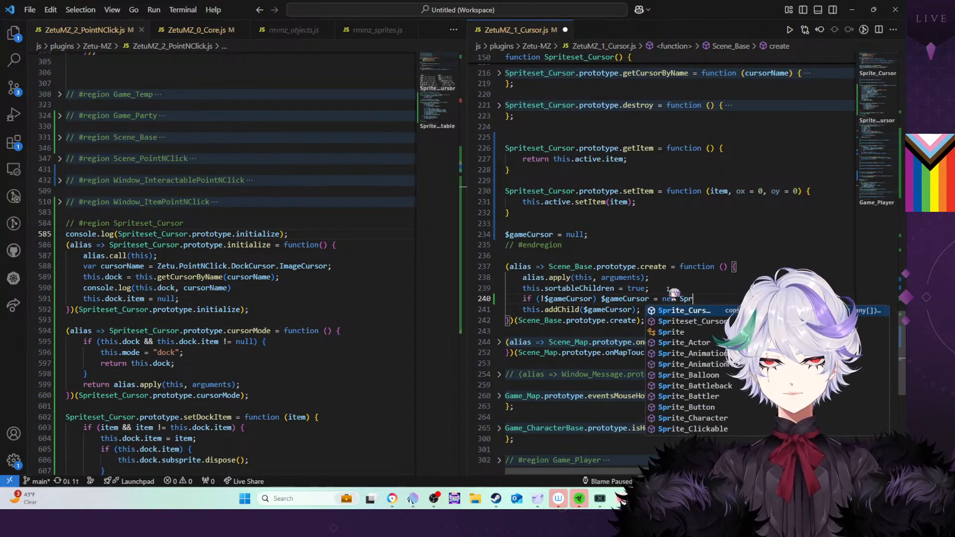
key("Down")
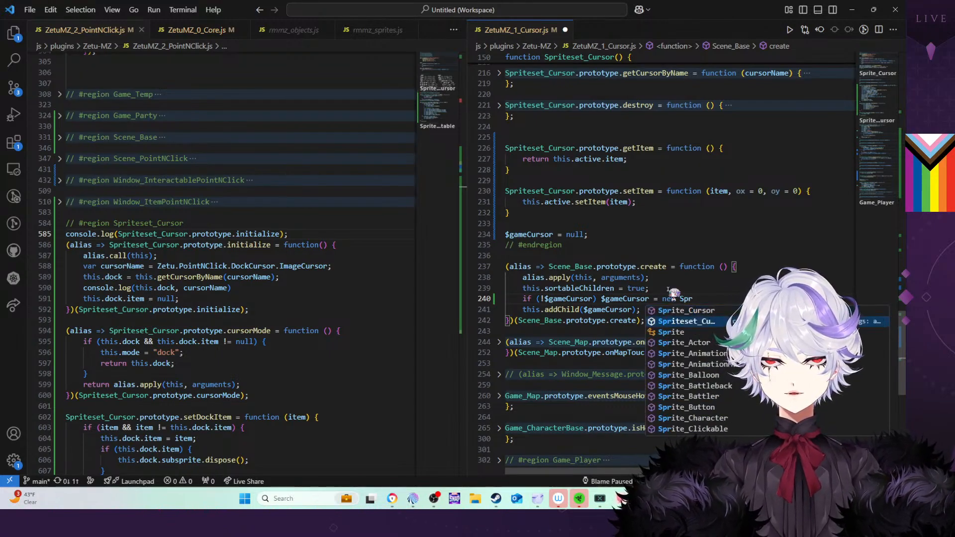
key("Return")
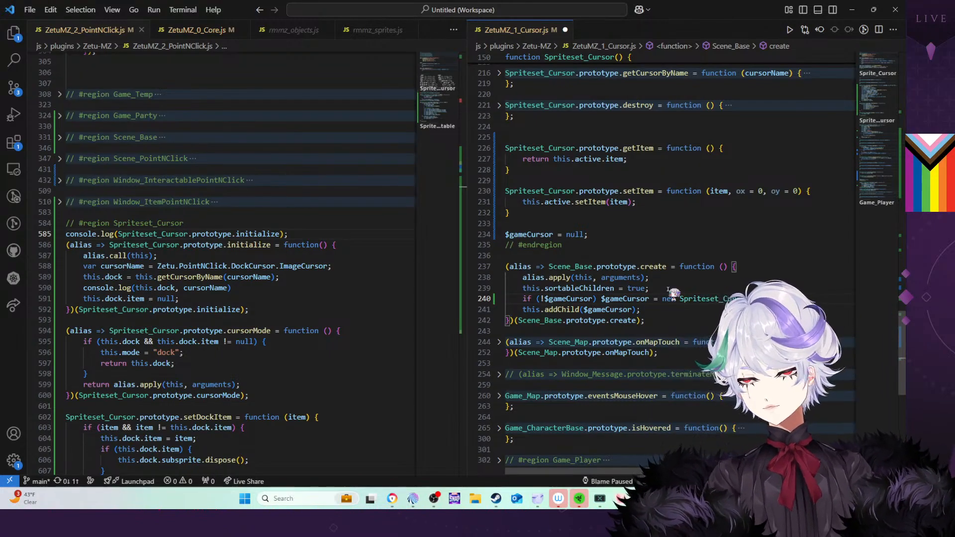
key("ctrl+s")
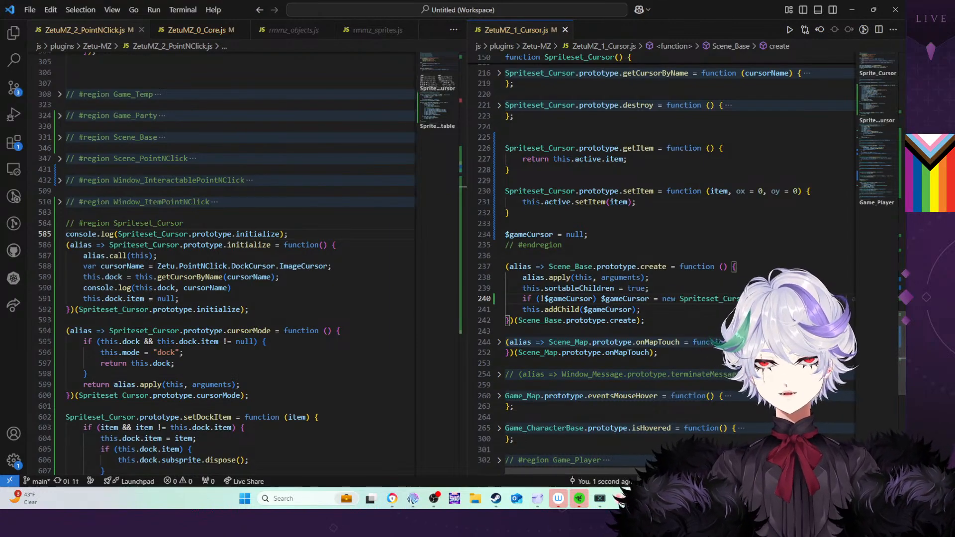
Playtest from RPG Maker MZ: open the reception desk computer view, pick up the keycard, and select it in the item bar
key("alt+Tab")
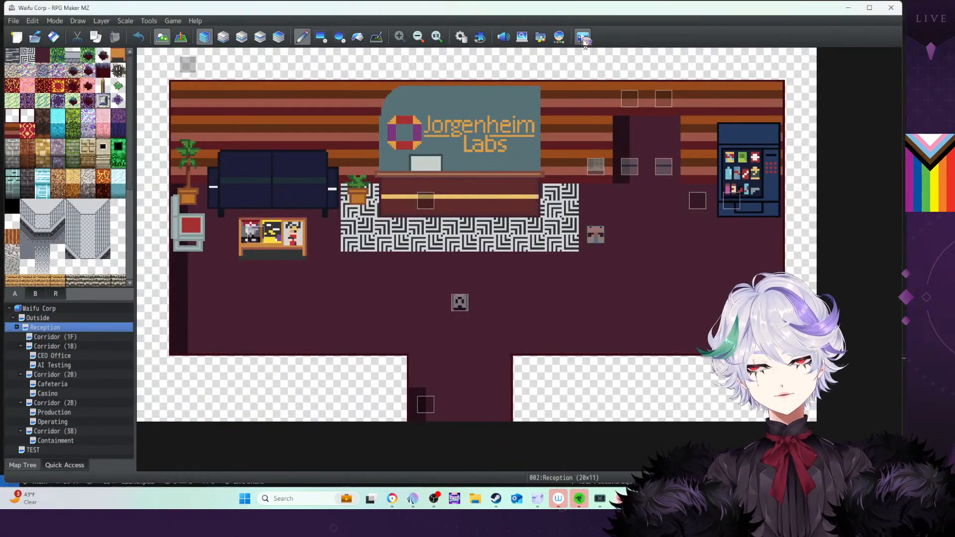
left_click(583, 38)
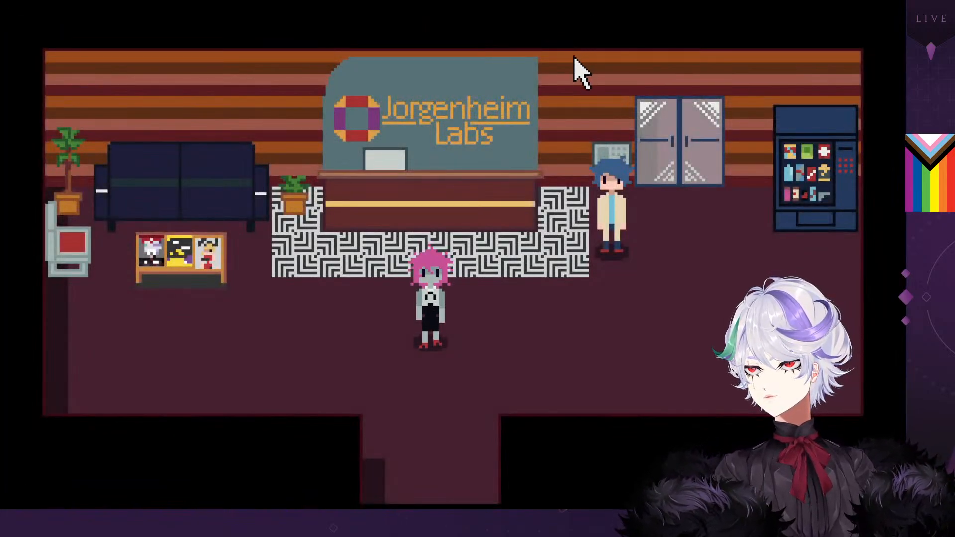
left_click(392, 217)
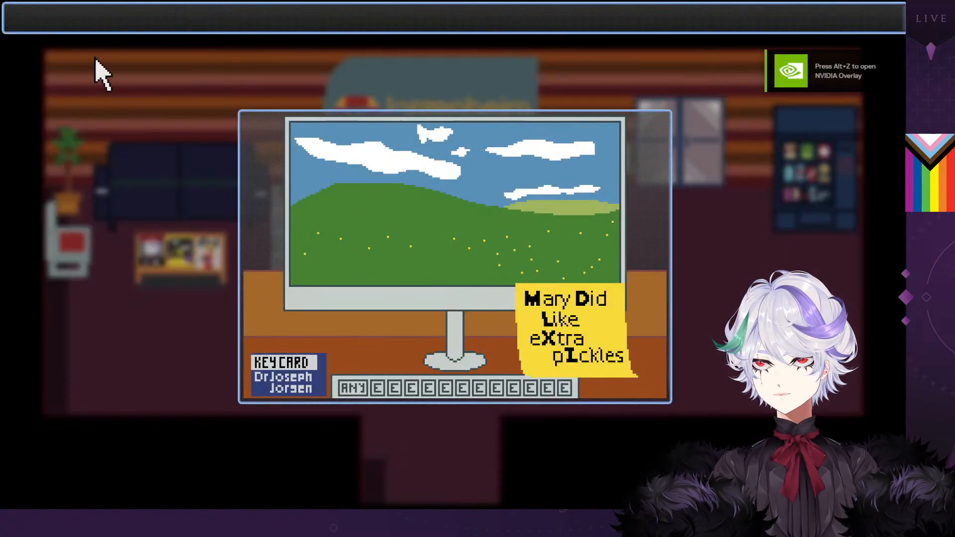
left_click(273, 382)
left_click(273, 384)
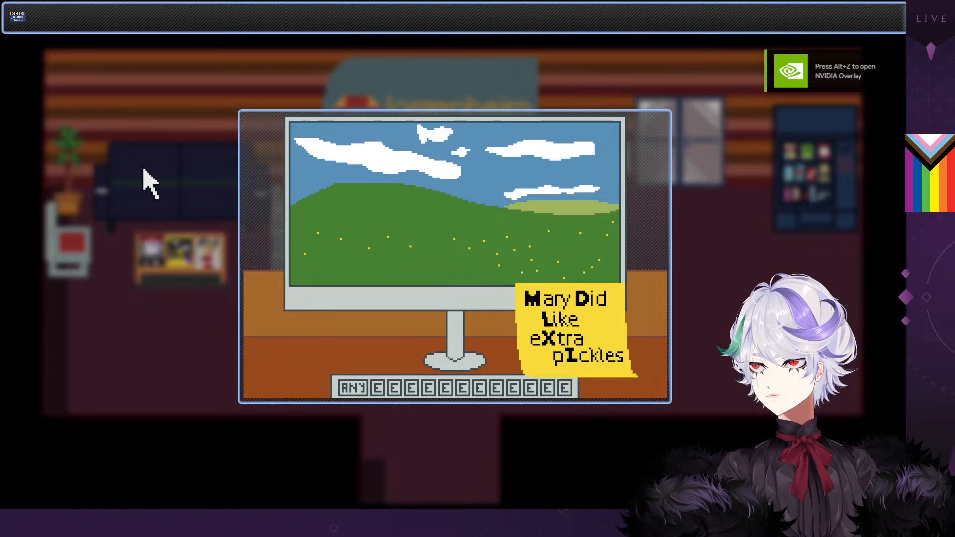
left_click(21, 22)
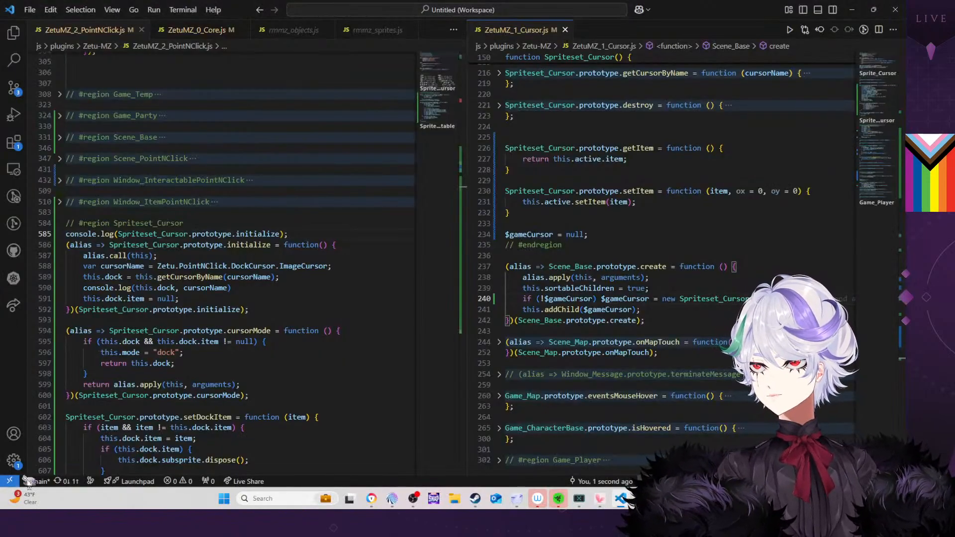
Examine how Spriteset_Cursor.prototype.setDockItem in ZetuMZ_2_PointNClick.js stores the item and disposes of this.dock.subsprite
left_click(351, 298)
key("ctrl+g")
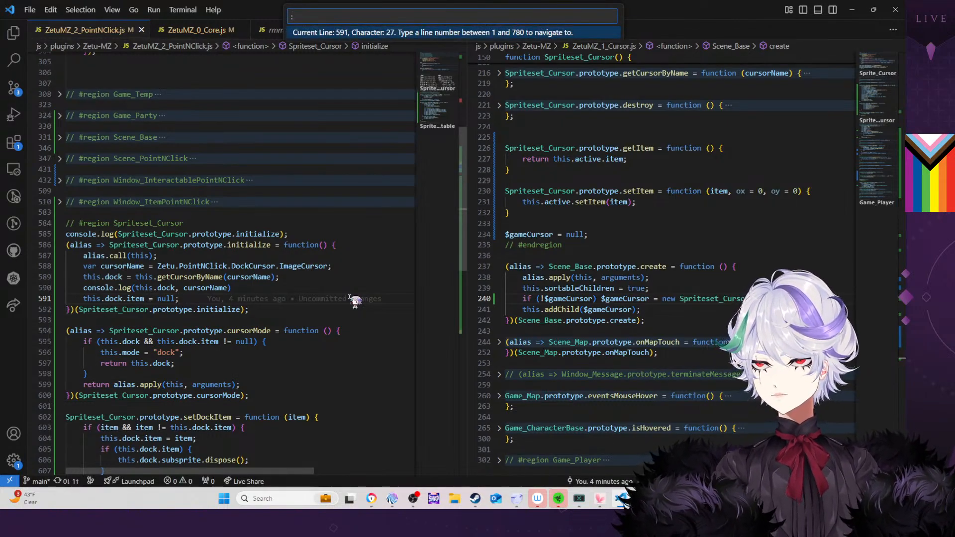
scroll(350, 304, "down", 1)
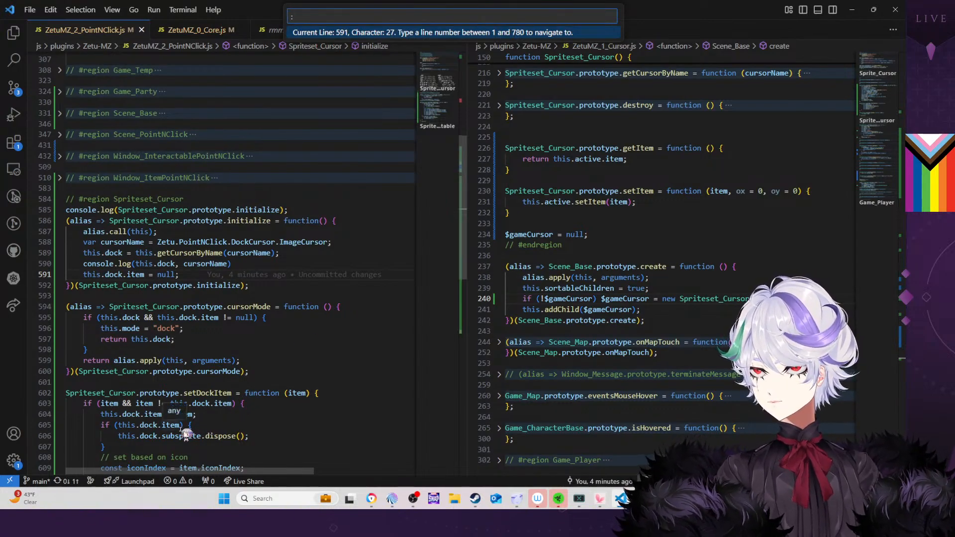
left_click(231, 403)
scroll(232, 406, "down", 3)
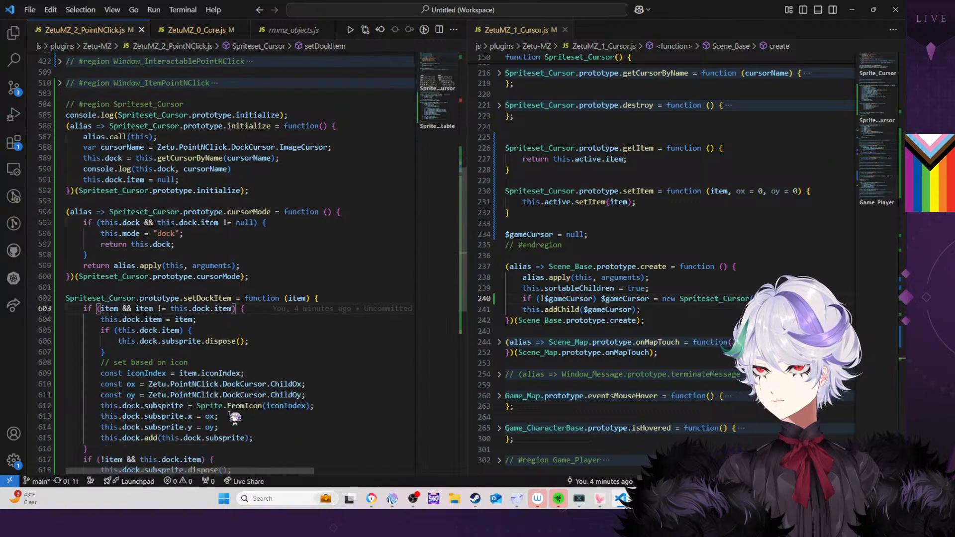
left_click(201, 341)
left_click_drag(205, 347, 121, 351)
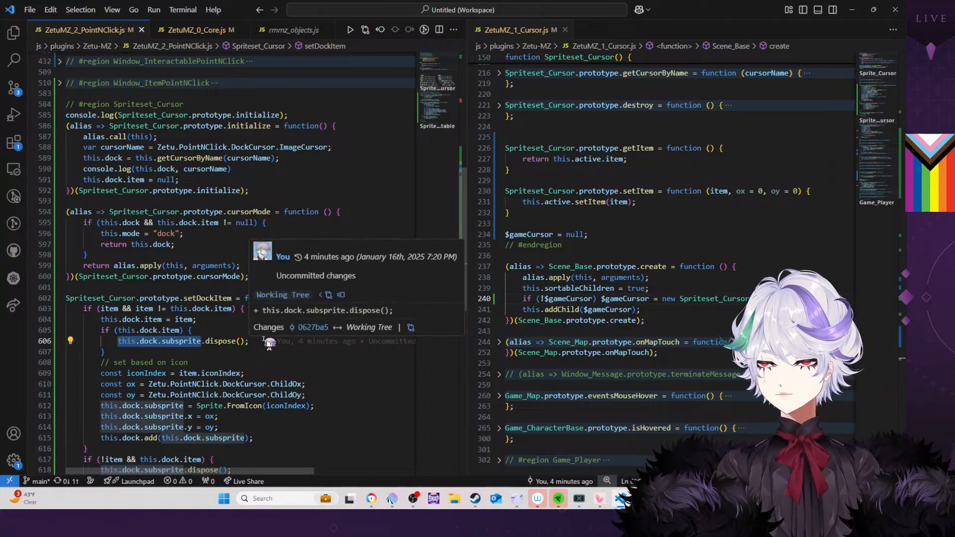
Add console.log(this.dock); after this.dock.item = item; in Spriteset_Cursor.prototype.setDockItem, and save ZetuMZ_2_PointNClick.js
left_click(214, 324)
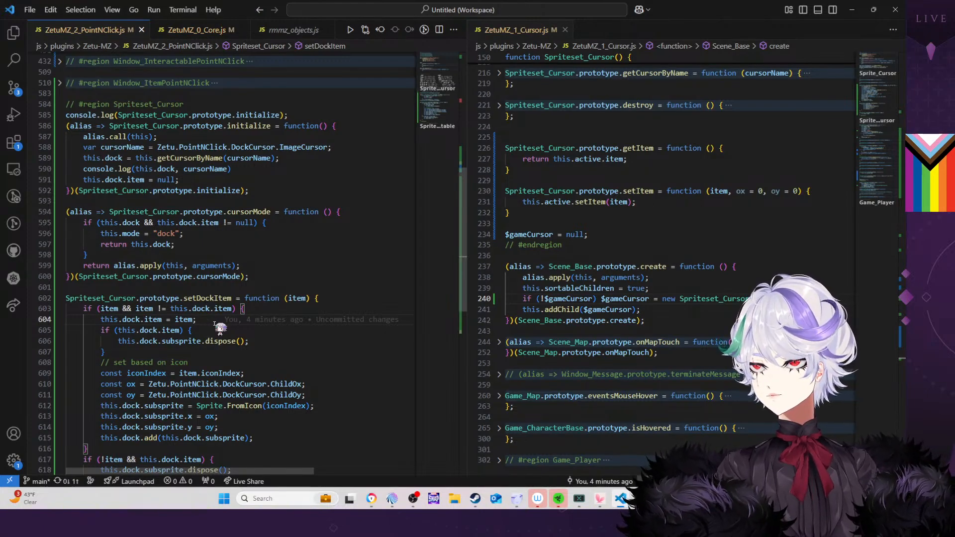
key("Return")
type("console")
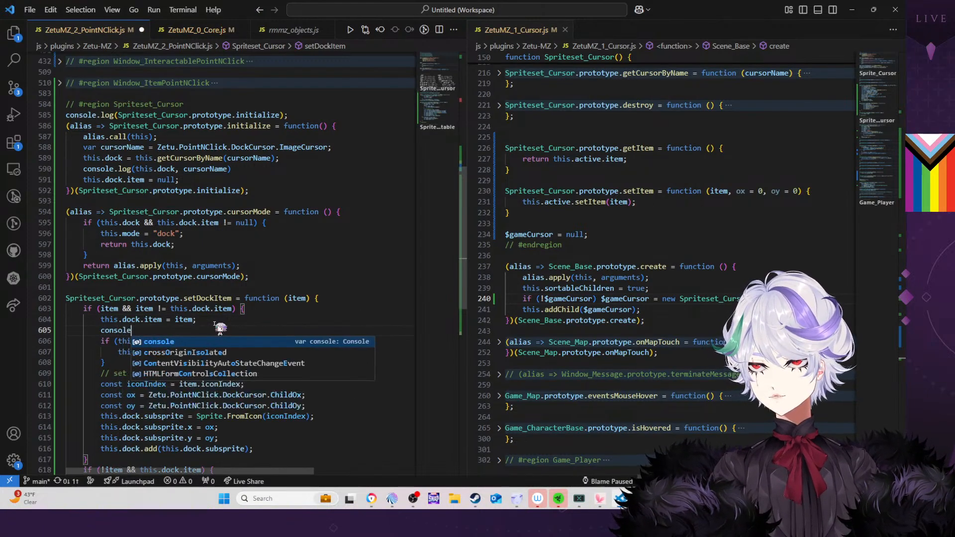
type(".log(this.dock")
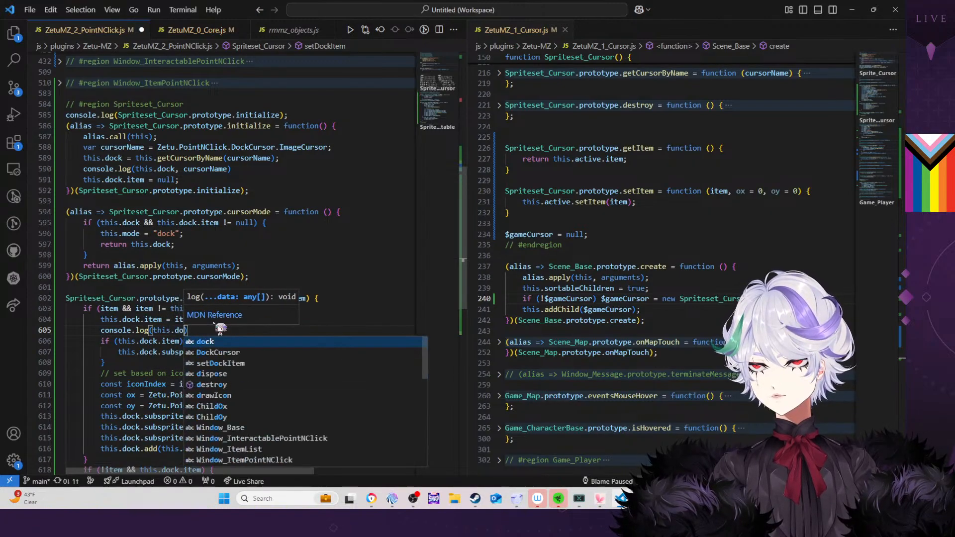
type(");")
key("ctrl+s")
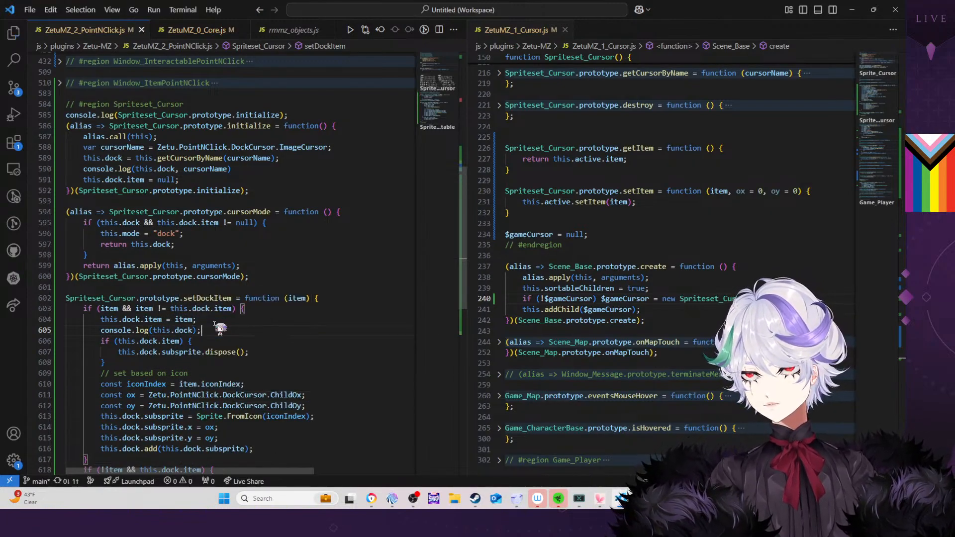
Switch to the running playtest and close it
key("alt+Tab")
key("alt+F4")
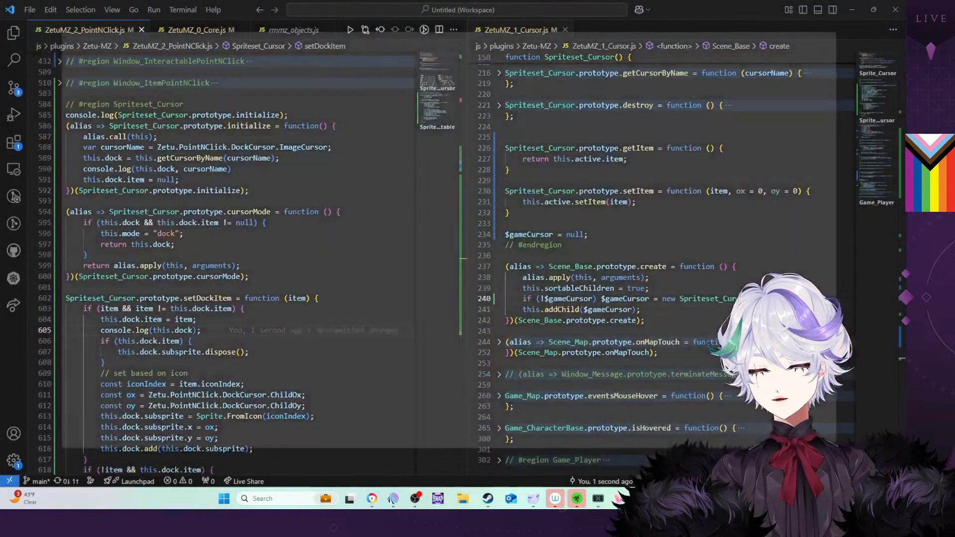
Reload the game, inspect the reception desk computer, pick up Dr Jorgen's keycard and select it in the inventory bar
key("ctrl+r")
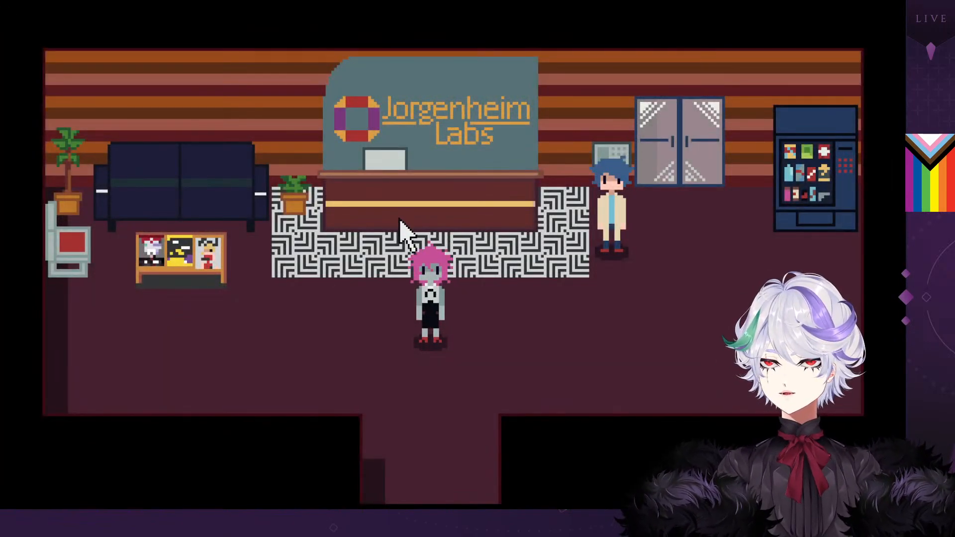
left_click(400, 219)
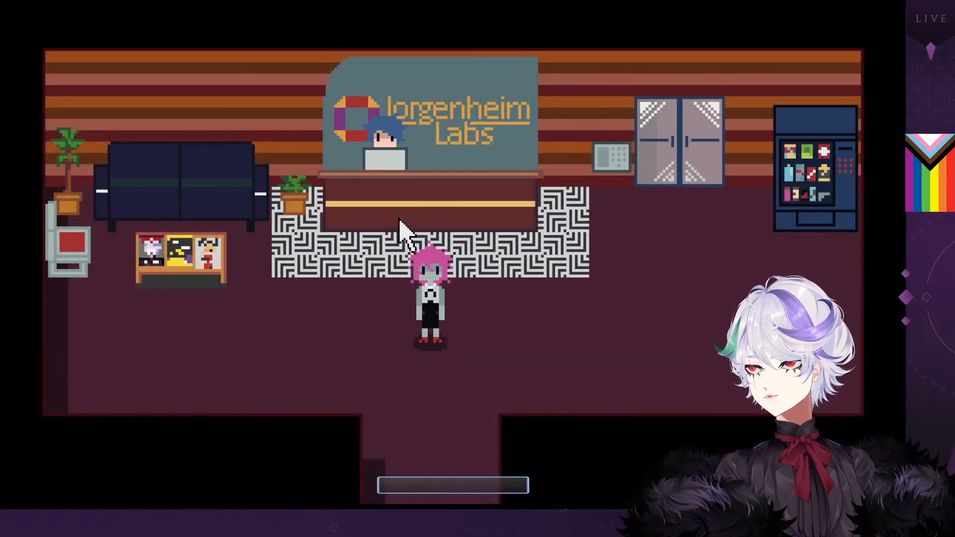
left_click(399, 219)
left_click(272, 358)
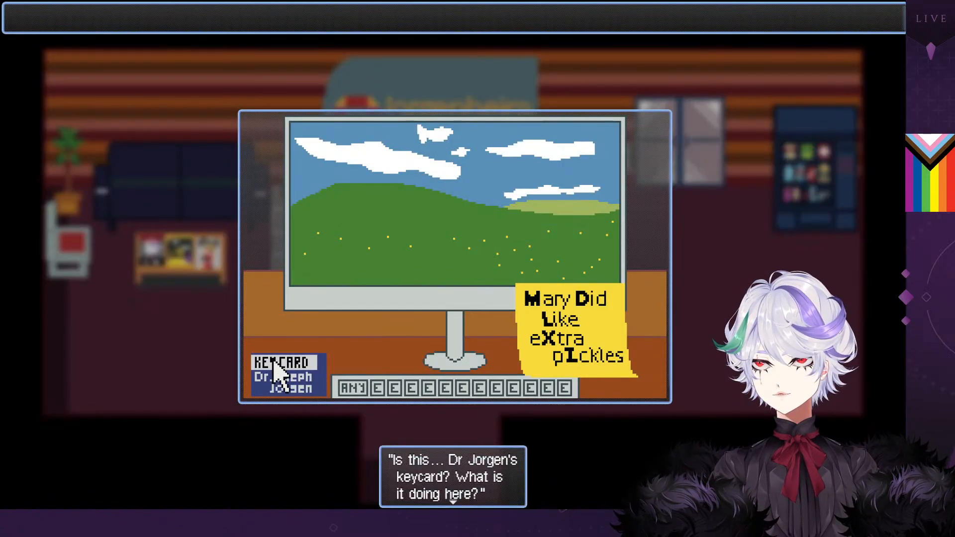
left_click(273, 358)
left_click(19, 24)
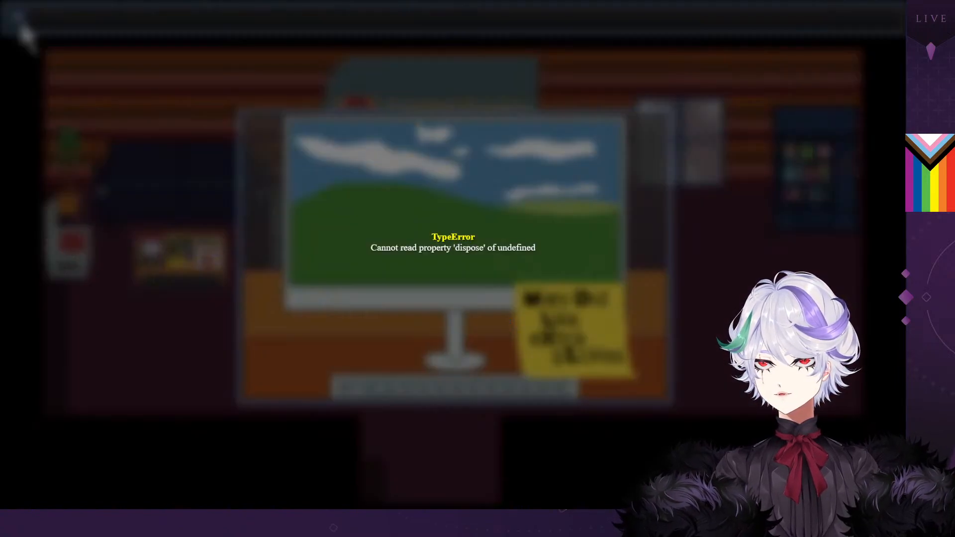
Switch back to VS Code and locate the console.log(this.dock) line in setDockItem
key("alt+Tab")
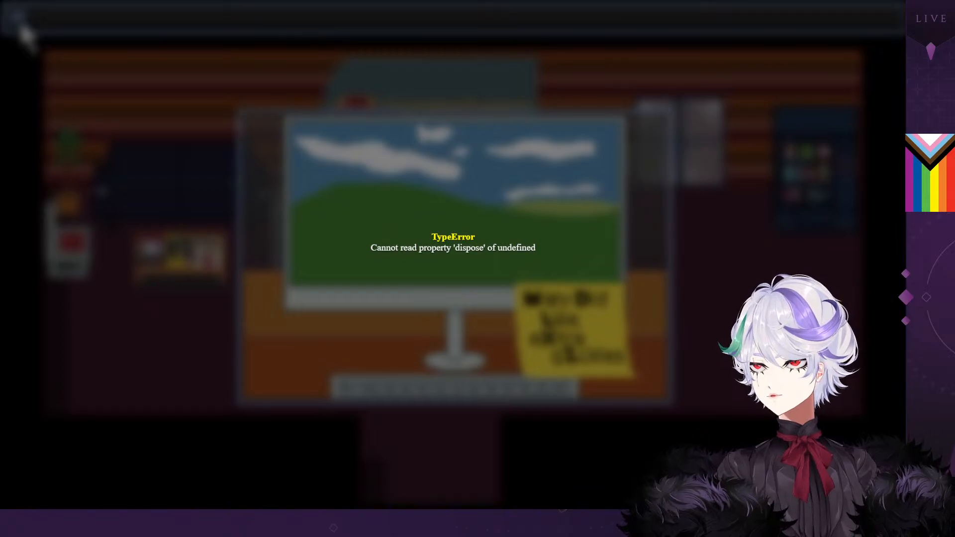
left_click_drag(2, 188, 0, 162)
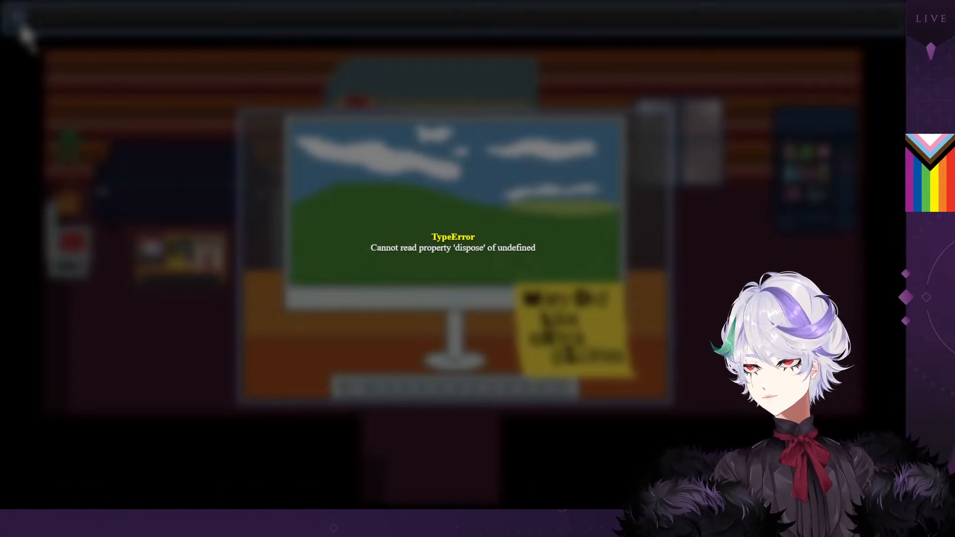
key("alt+Tab")
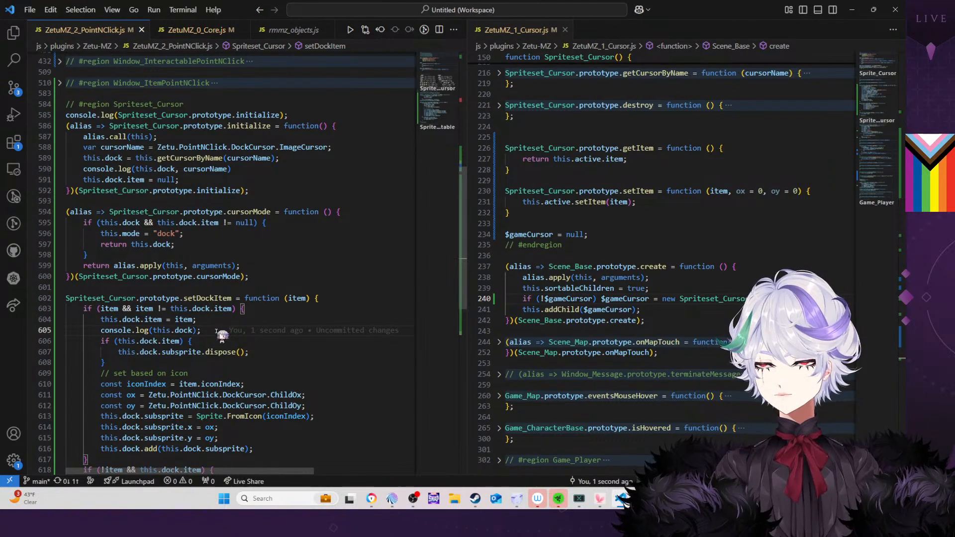
left_click_drag(201, 331, 162, 331)
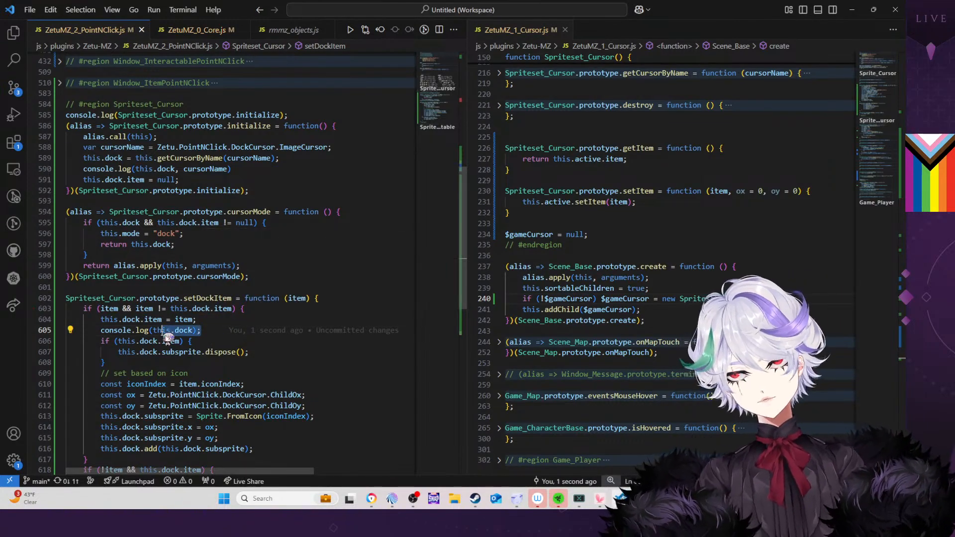
left_click_drag(201, 330, 101, 331)
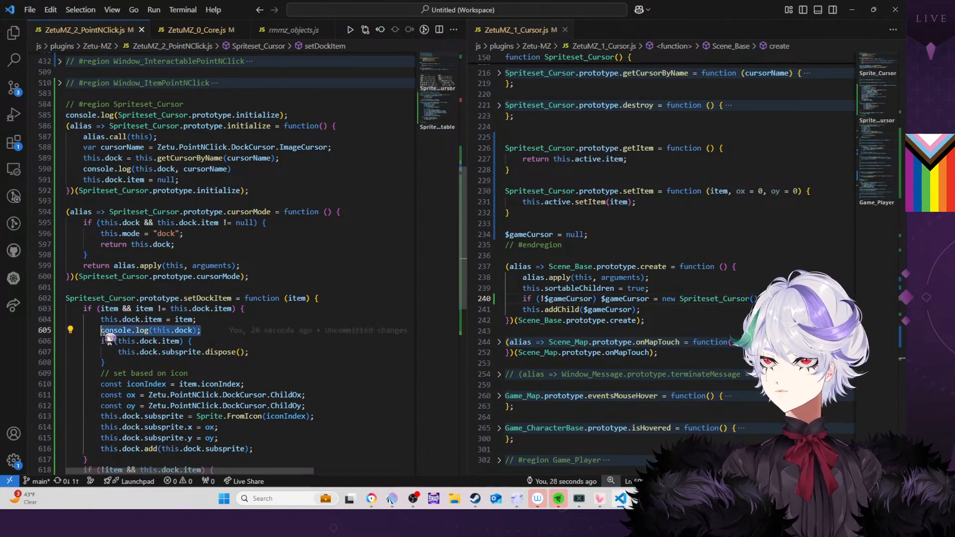
Below the this.dock.item assignment in setDockItem, add a this.dock.children.forEach loop with an empty arrow-function callback
left_click(206, 323)
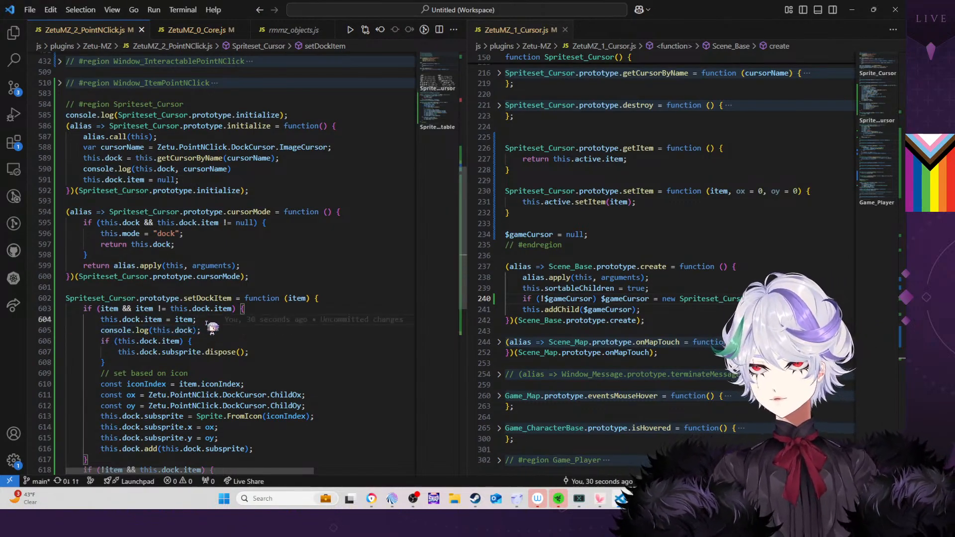
key("Return")
type("this.dock")
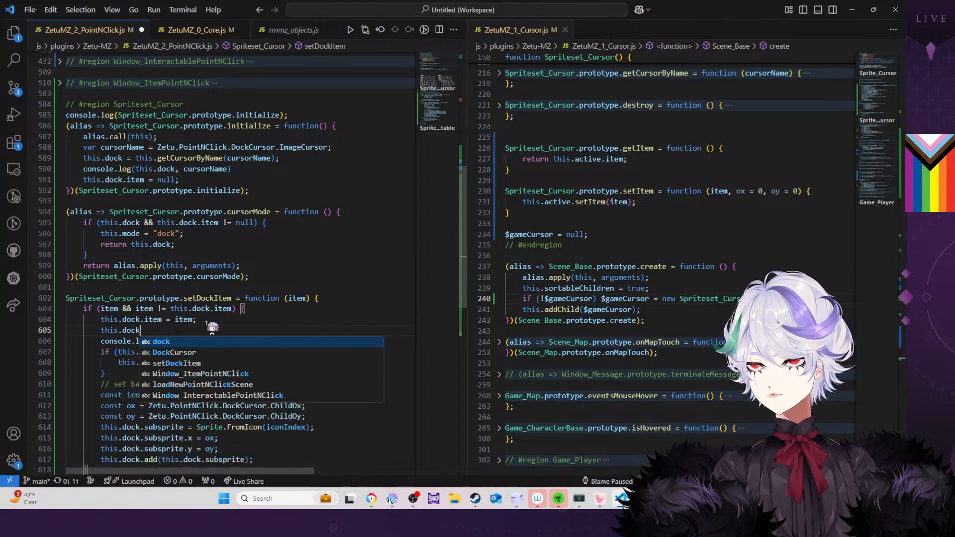
type(".childre")
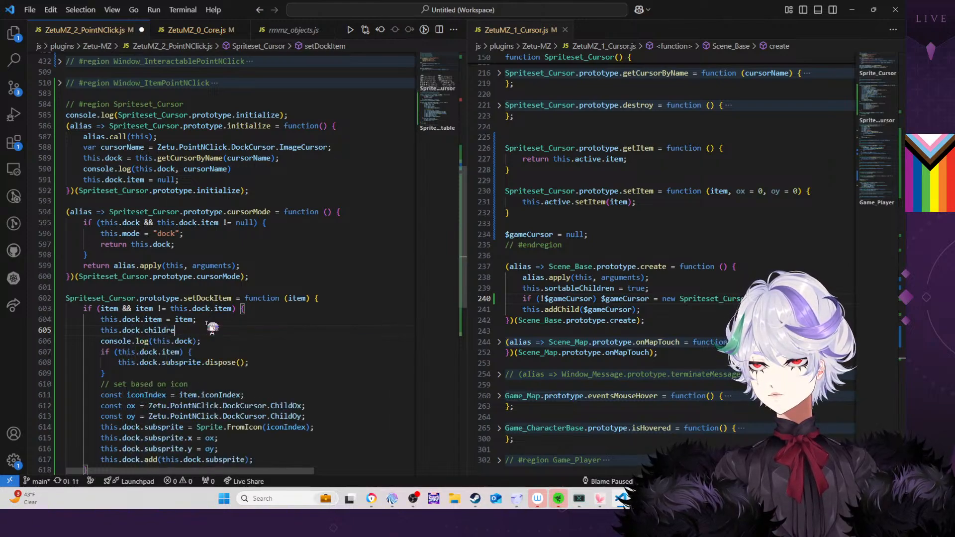
type("n.for")
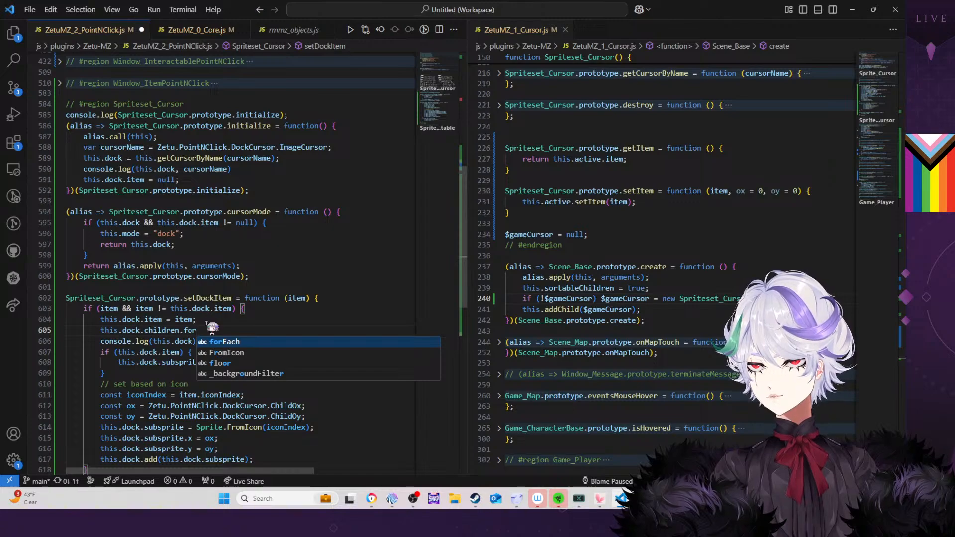
key("Tab")
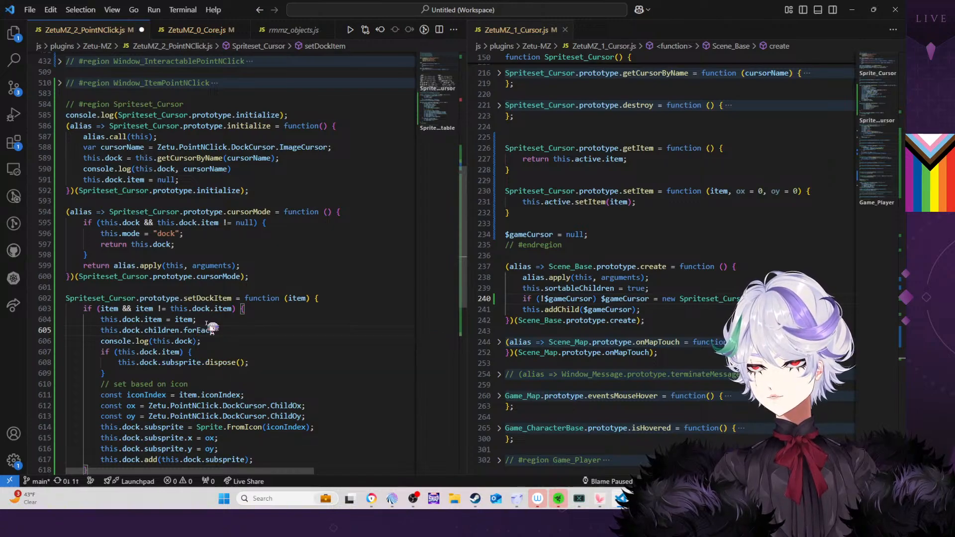
type("(")
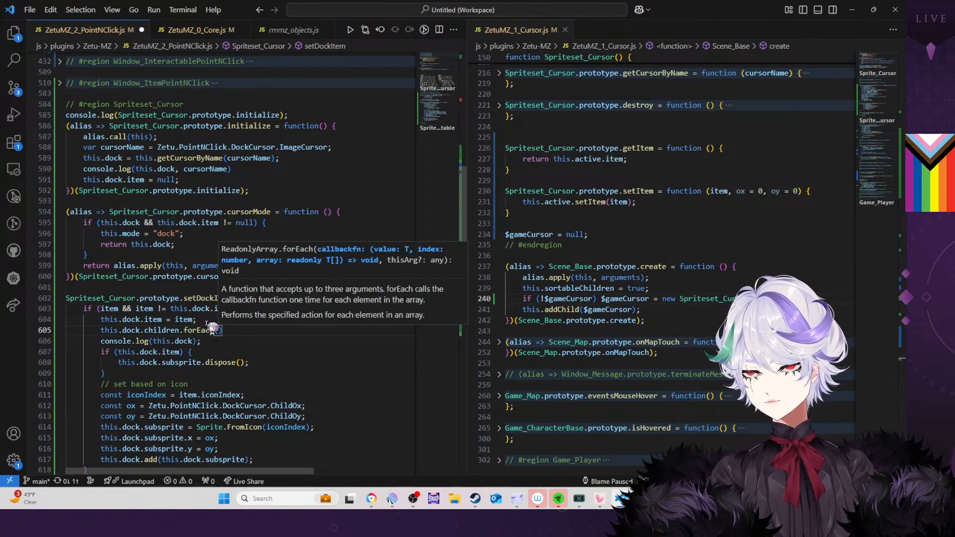
type("(")
type("=> {")
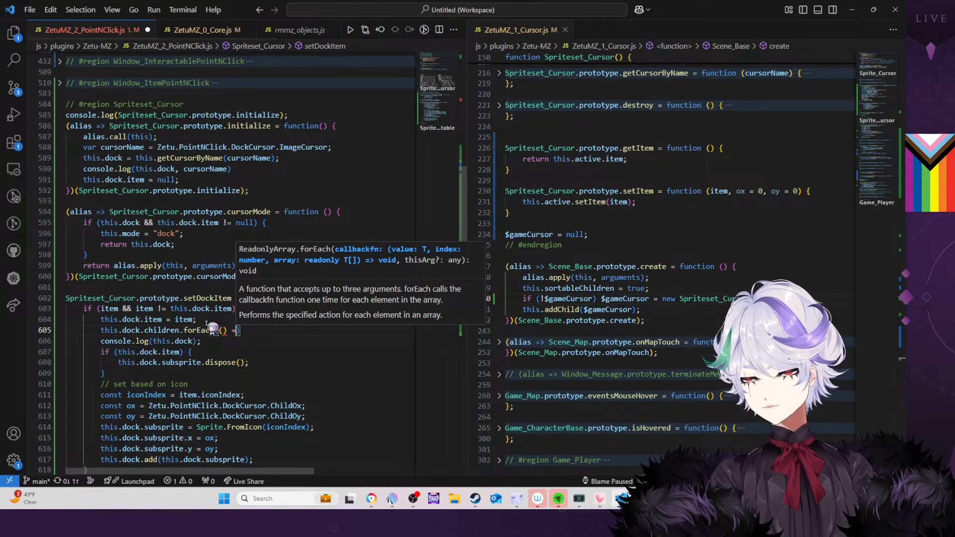
key("Return")
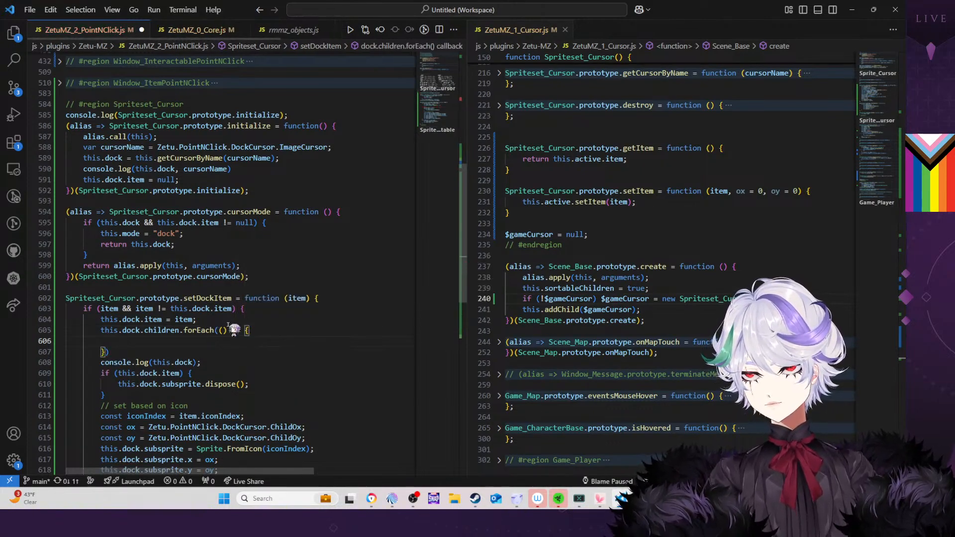
Give the forEach callback a child parameter and call child.dispose(); in its body
left_click(223, 331)
type("child")
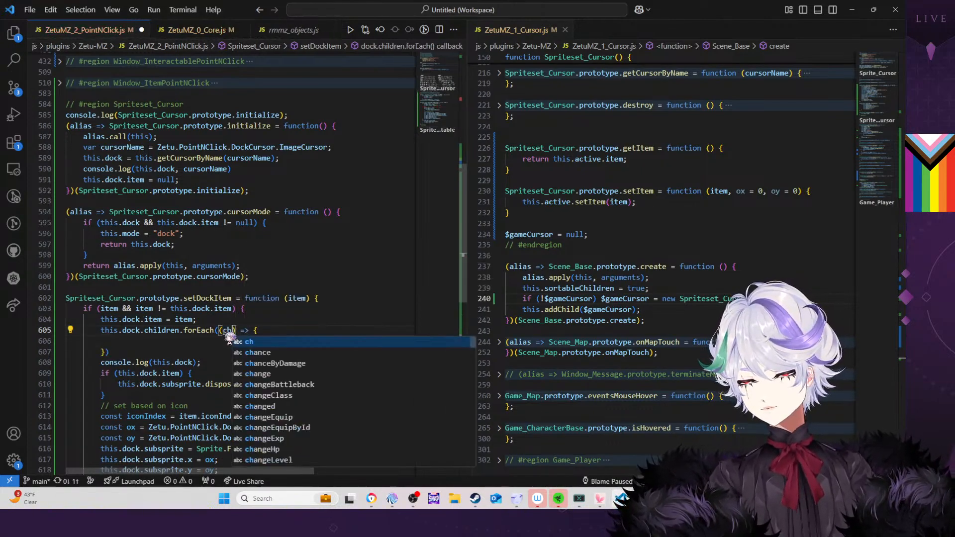
left_click(198, 345)
key("Tab")
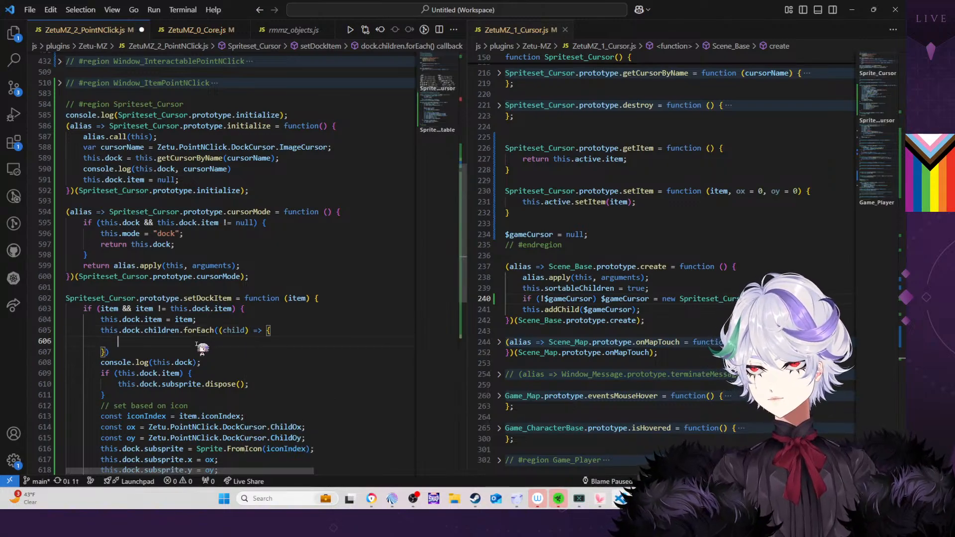
type("child.dis")
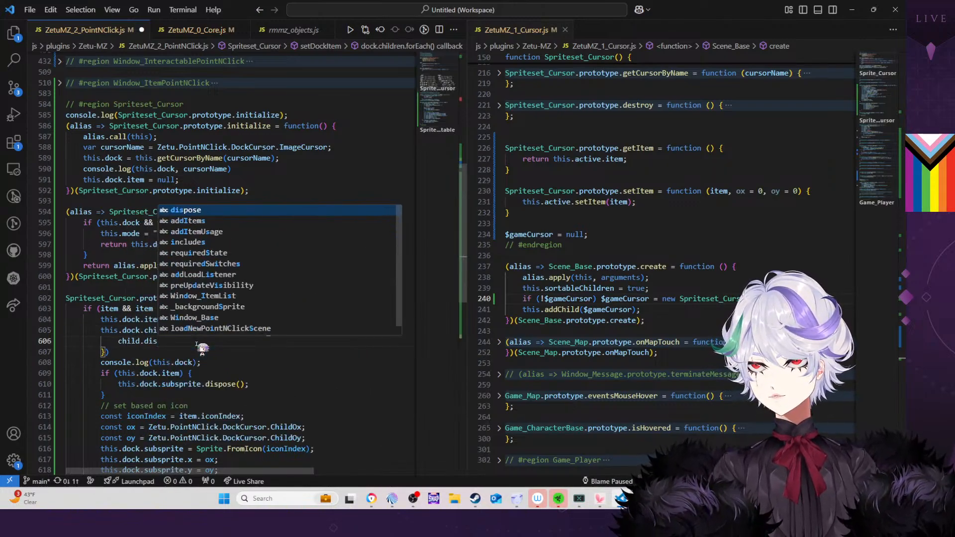
key("Tab")
type("()")
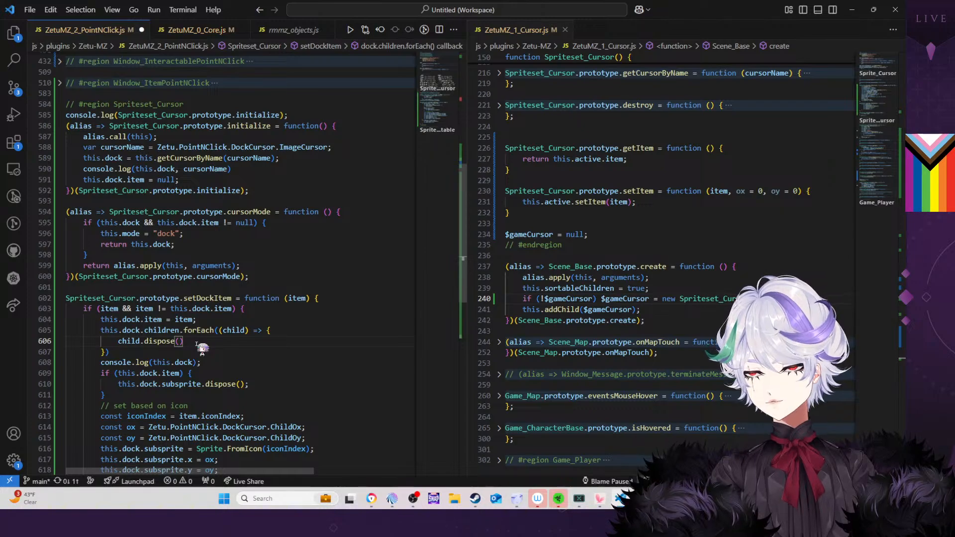
type(";")
key("Return")
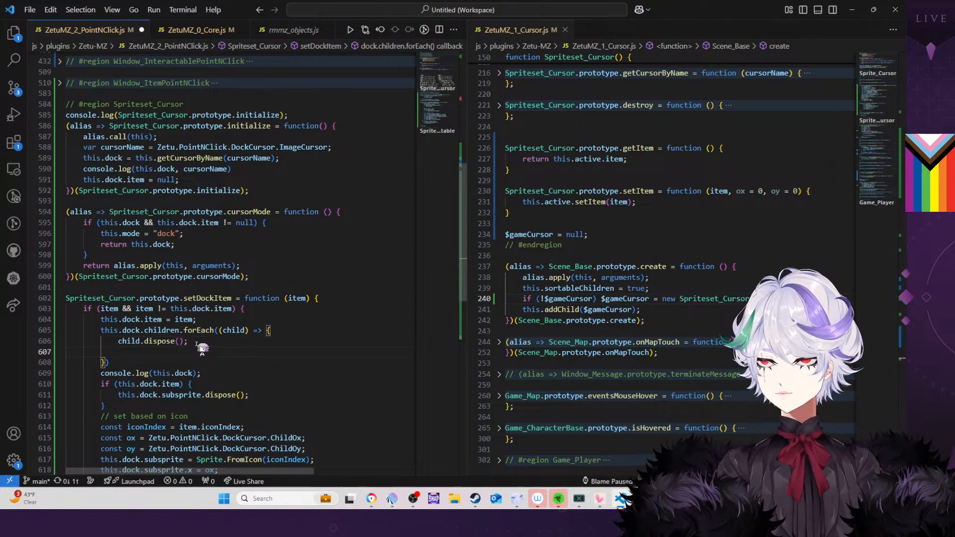
Add this.dock.removeChild(child); as the second statement of the forEach callback
type("t")
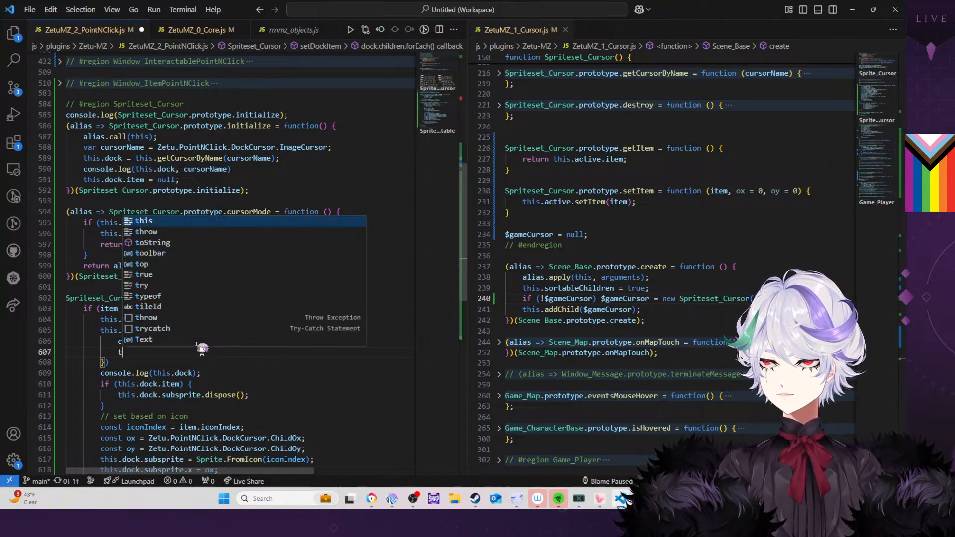
type("his.dock.remov")
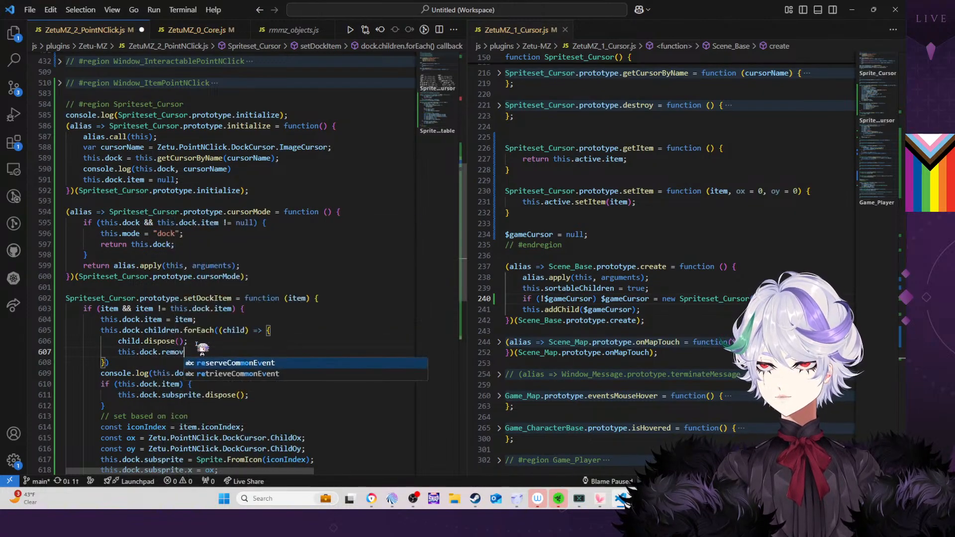
type("eChild(child")
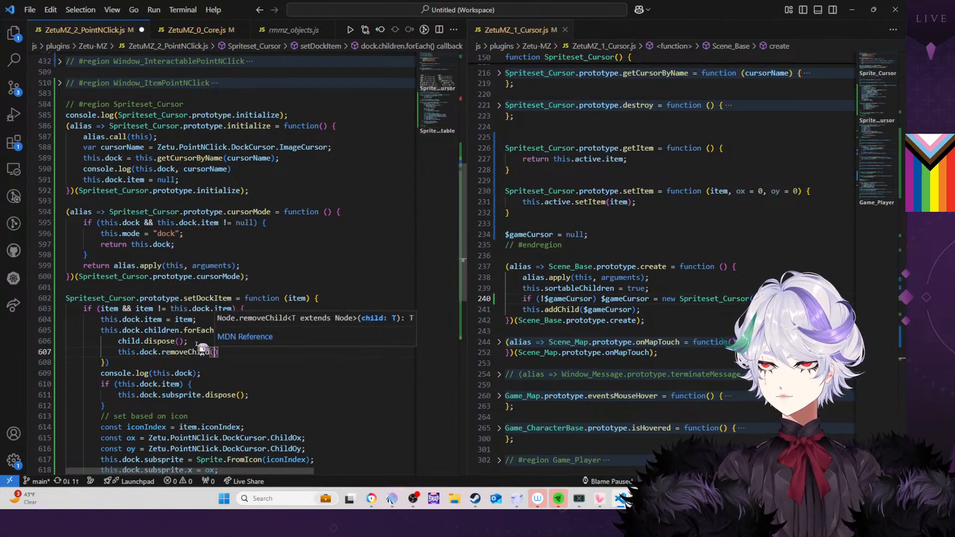
type(");")
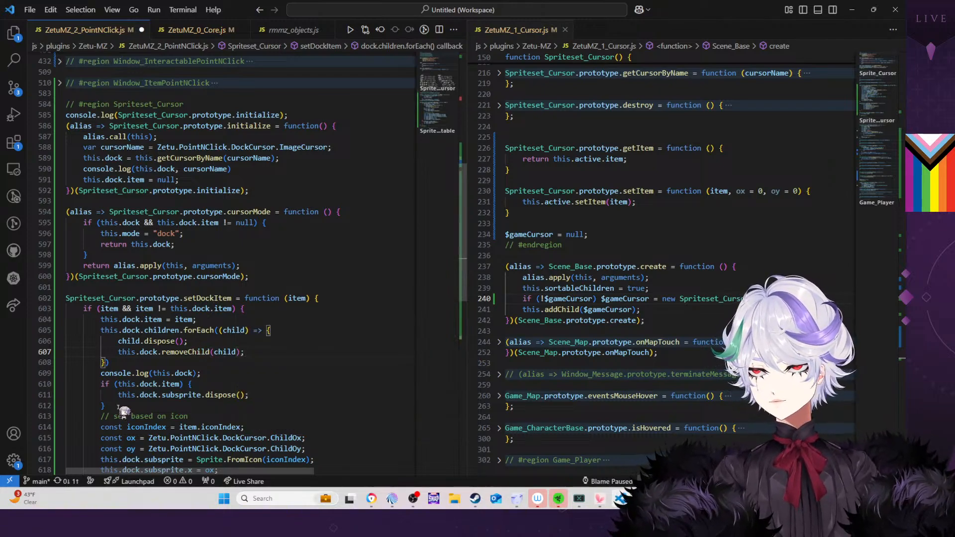
Delete the console.log(this.dock) line and the old if (this.dock.item) dispose block, and end the forEach loop with a semicolon
left_click_drag(107, 406, 130, 367)
key("BackSpace")
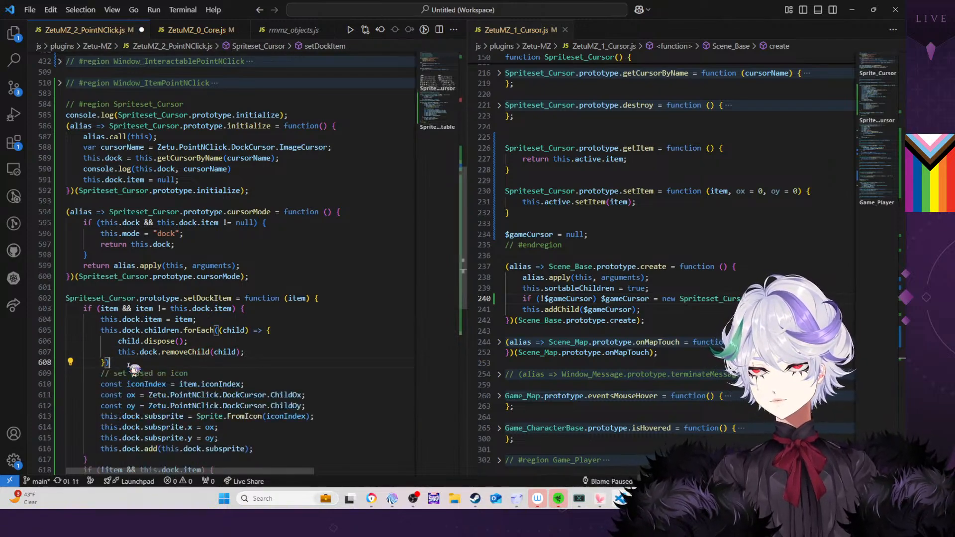
scroll(264, 317, "down", 1)
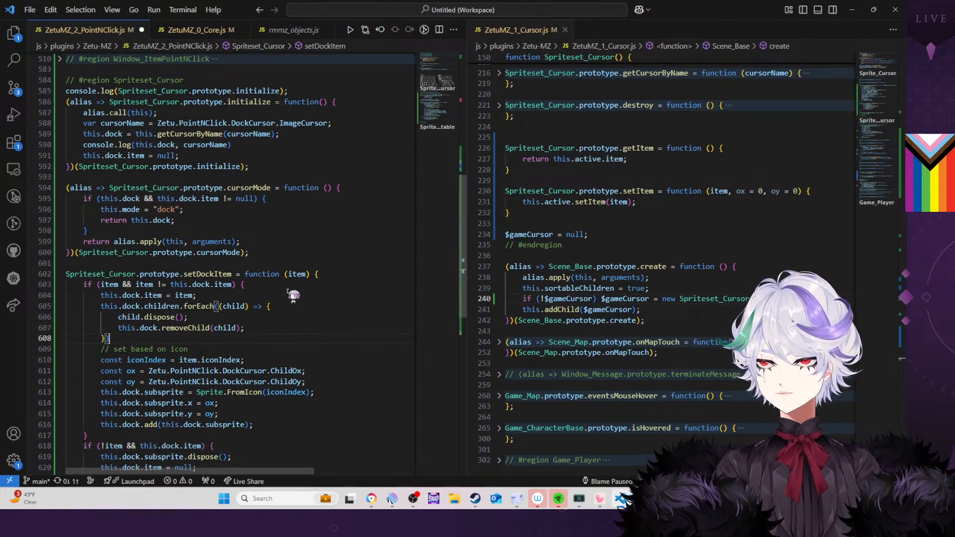
scroll(292, 298, "down", 3)
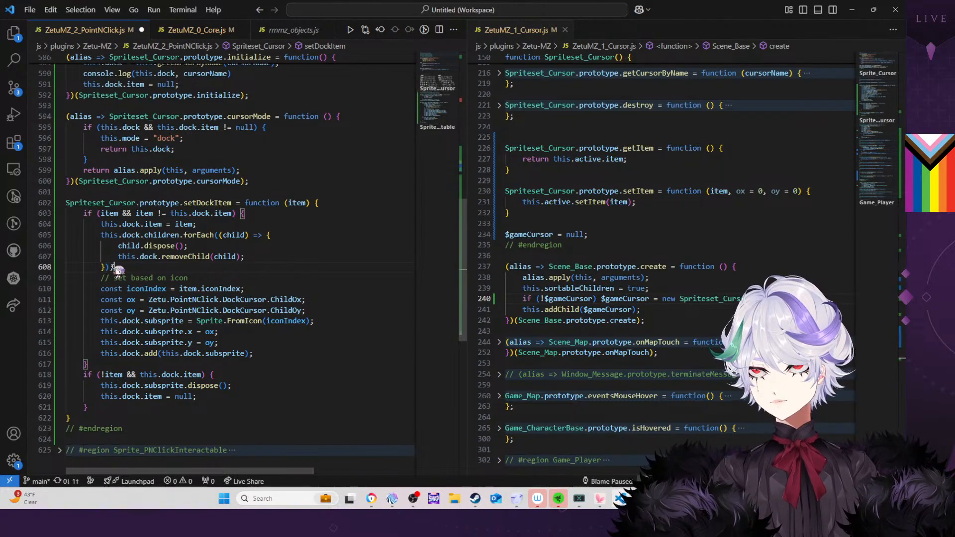
type(";")
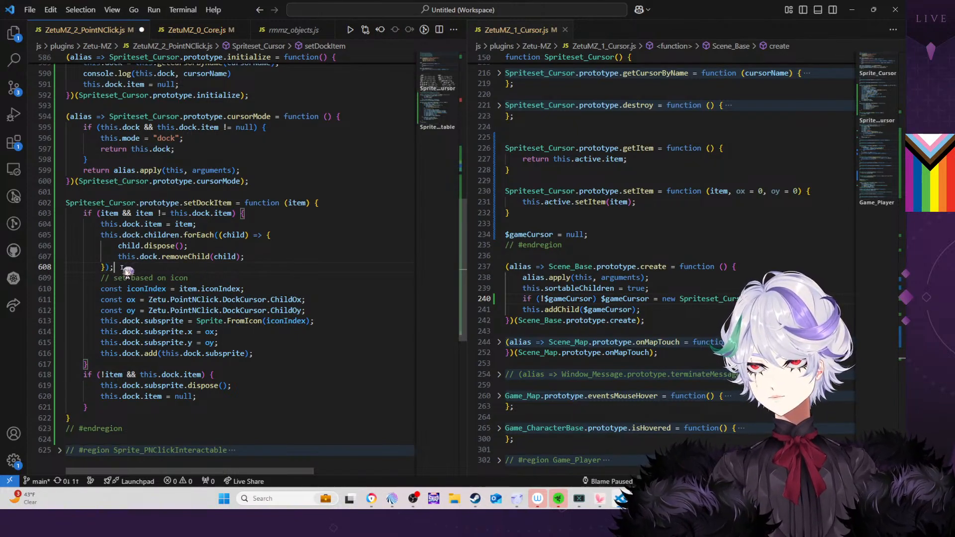
Replace the this.dock.subsprite.dispose(); line in the !item branch with a copy of the children forEach loop
left_click_drag(119, 268, 224, 230)
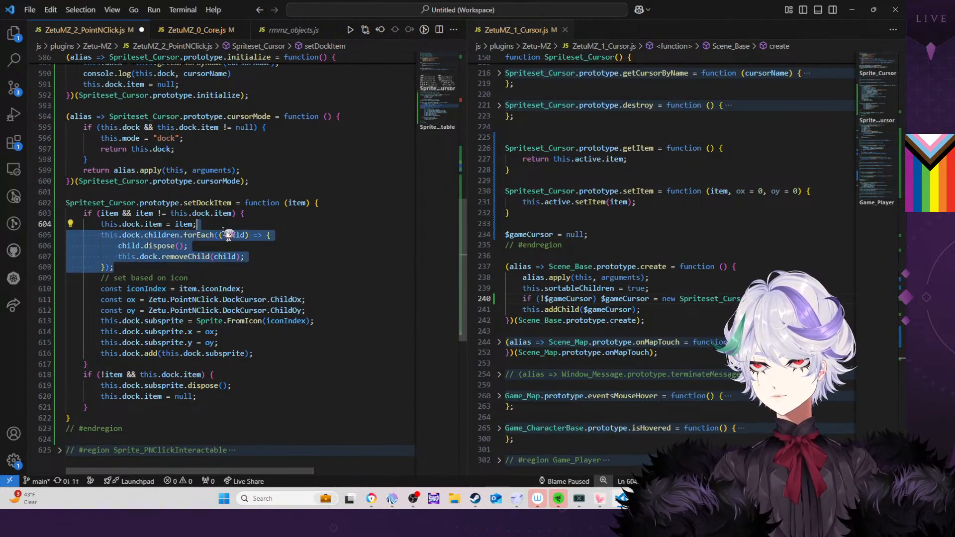
key("ctrl+c")
left_click_drag(234, 386, 219, 374)
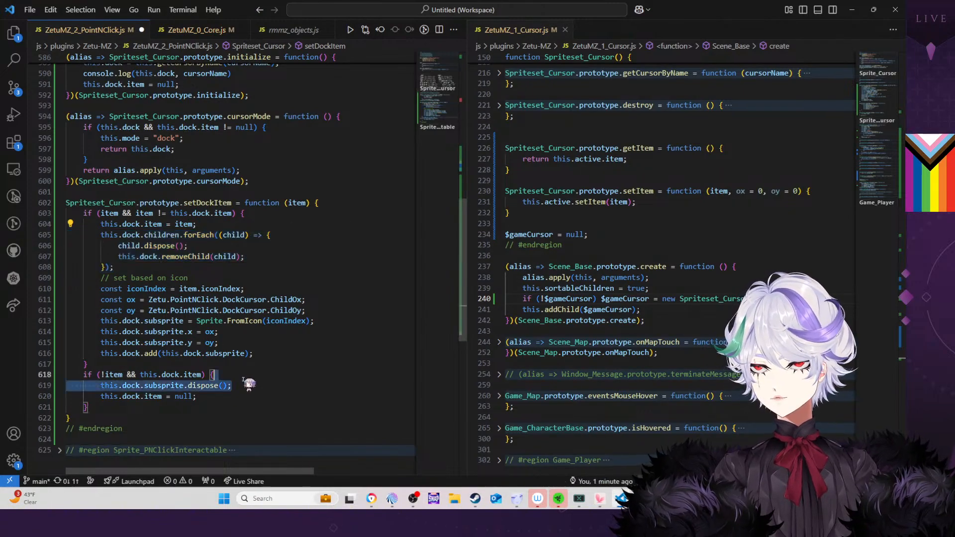
key("ctrl+v")
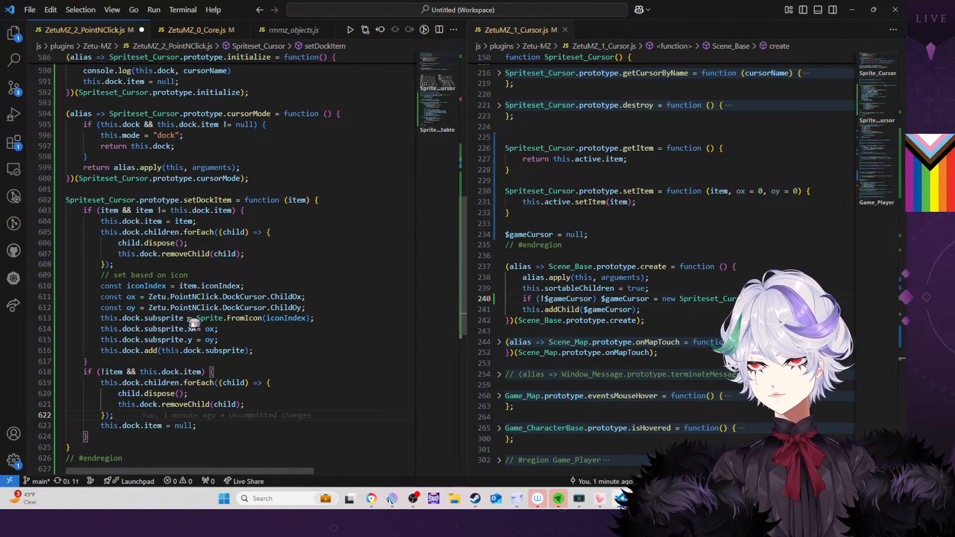
Change the this.dock.subsprite assignment from Sprite.FromIcon(iconIndex) into a local declaration, let subsprite
left_click_drag(144, 319, 101, 319)
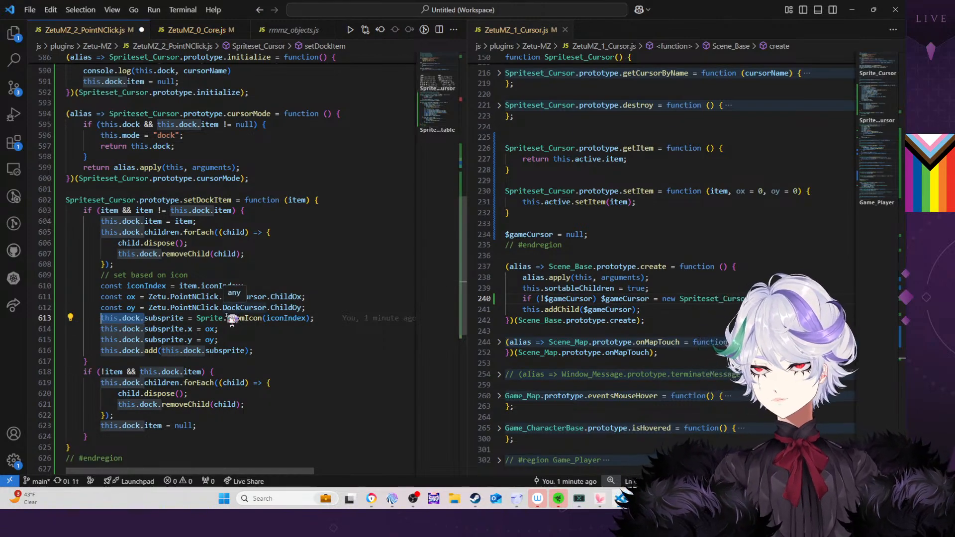
type("let")
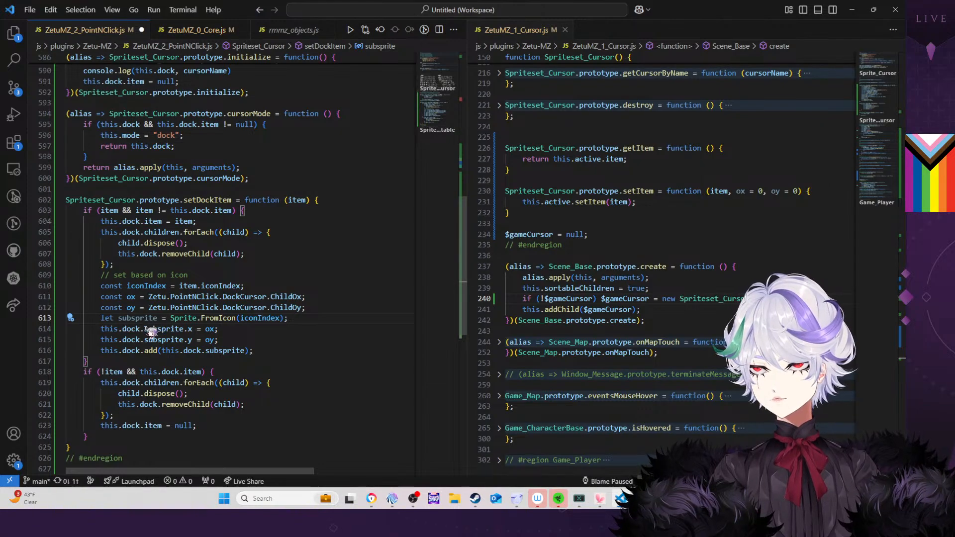
Remove the this.dock. prefix from subsprite in the x, y and add lines of setDockItem, and save the plugin file
mouse_move(145, 329)
left_mouse_down()
mouse_move(102, 329)
mouse_move(144, 339)
left_mouse_up()
key("BackSpace")
key("BackSpace")
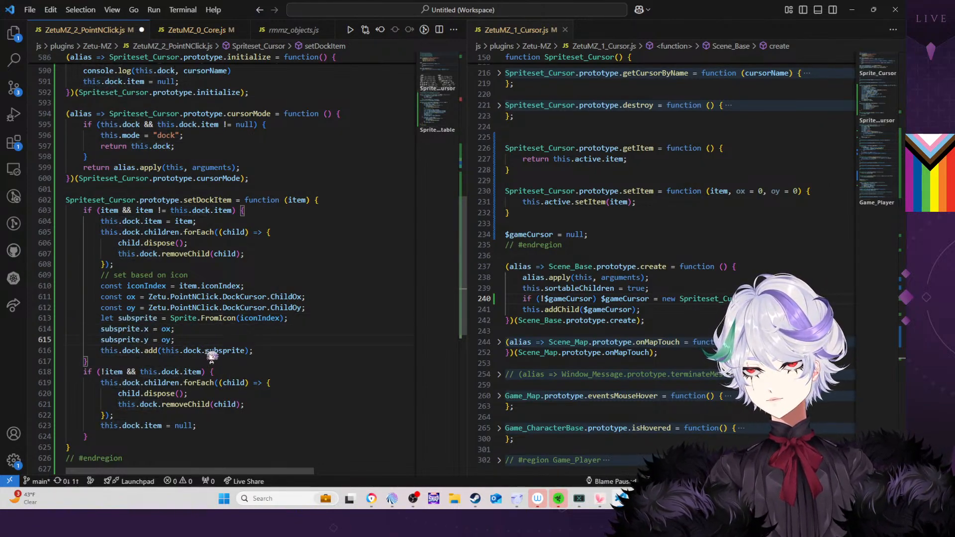
left_click_drag(204, 350, 163, 351)
key("BackSpace")
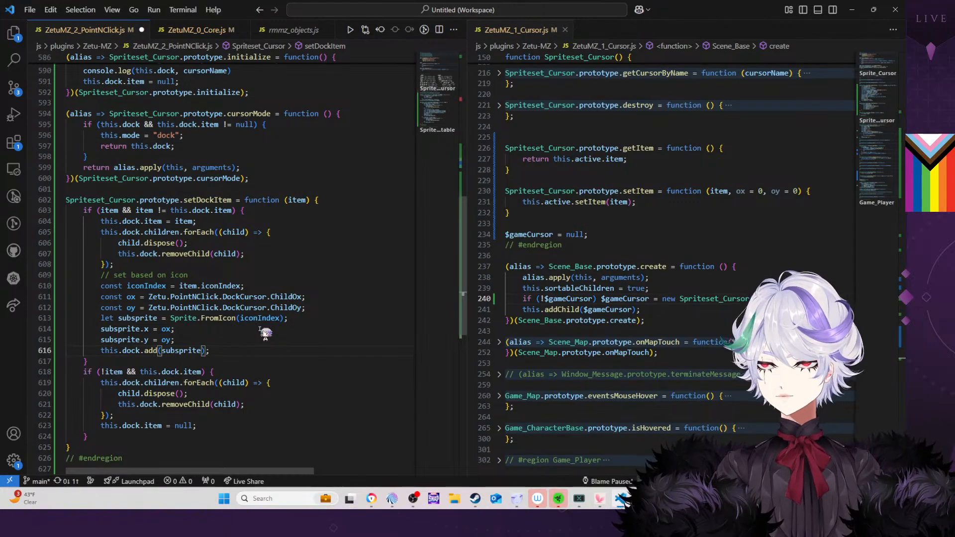
key("ctrl+s")
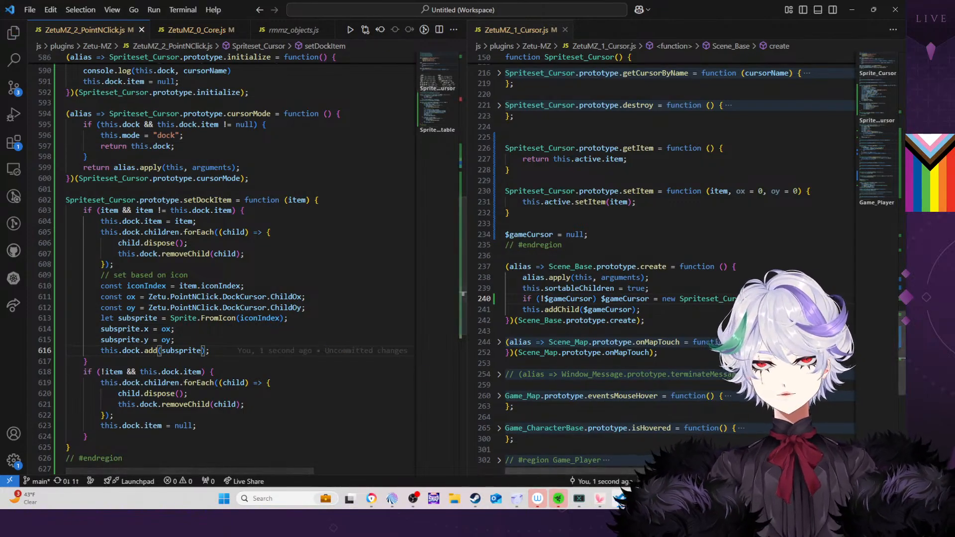
Switch to the game playtest, reload it, and collect the keycard from the reception desk to test docking it from the inventory
key("alt+Tab")
key("F5")
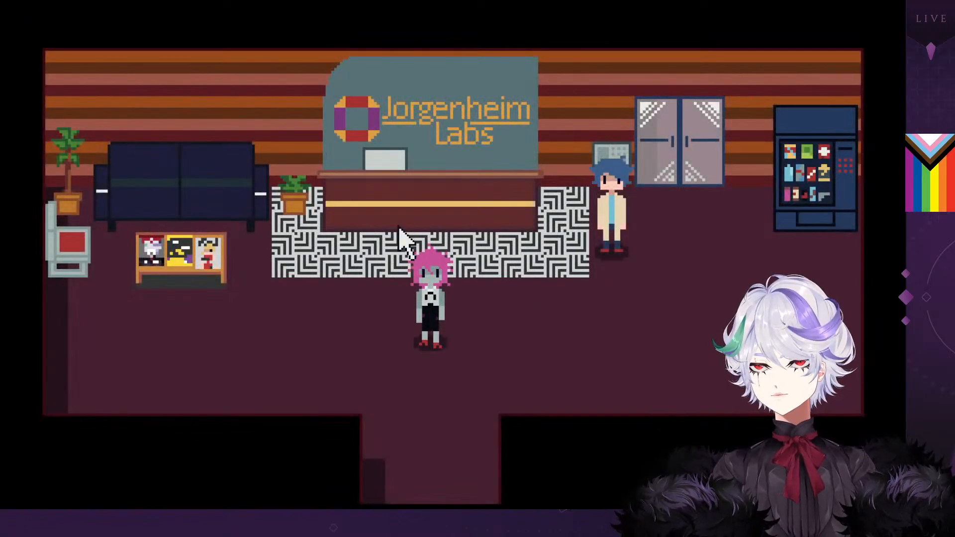
left_click(382, 214)
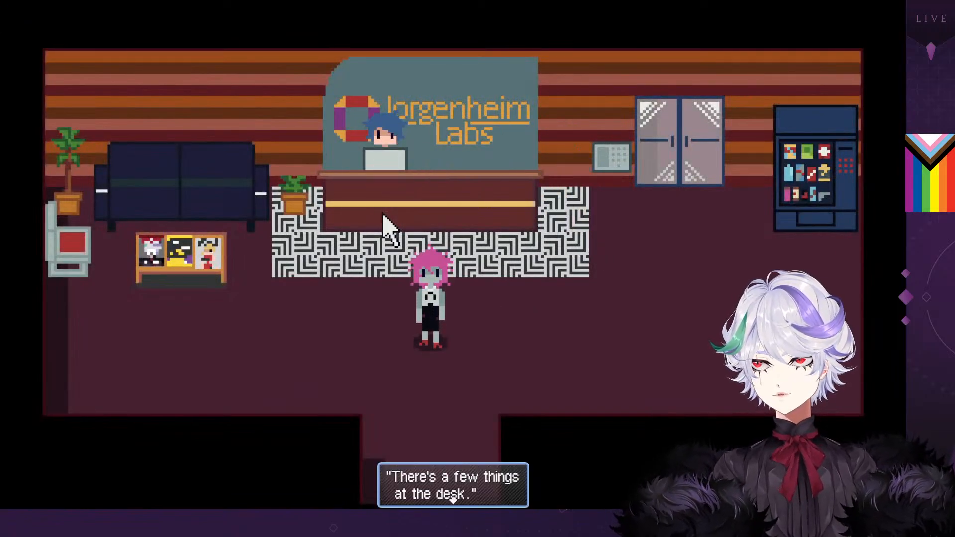
left_click(383, 214)
left_click(298, 377)
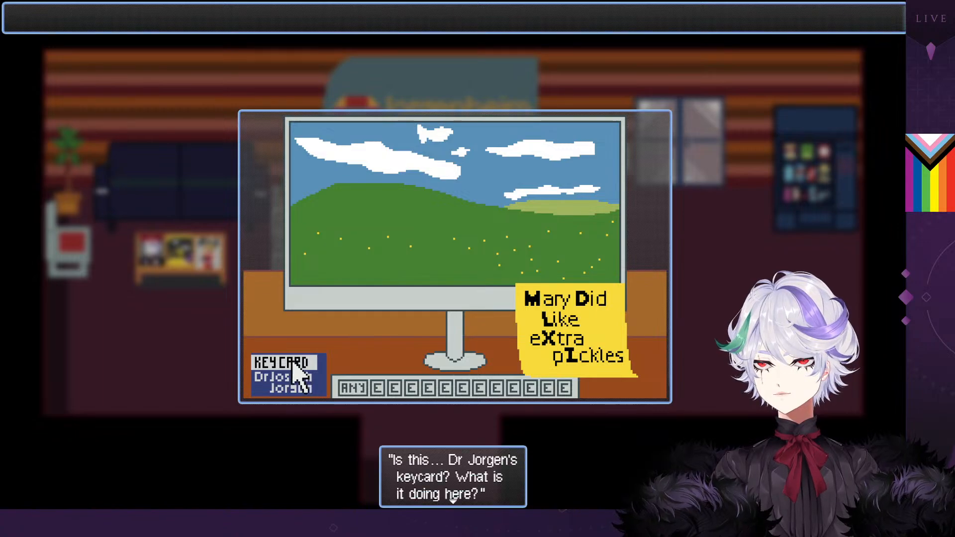
left_click(297, 277)
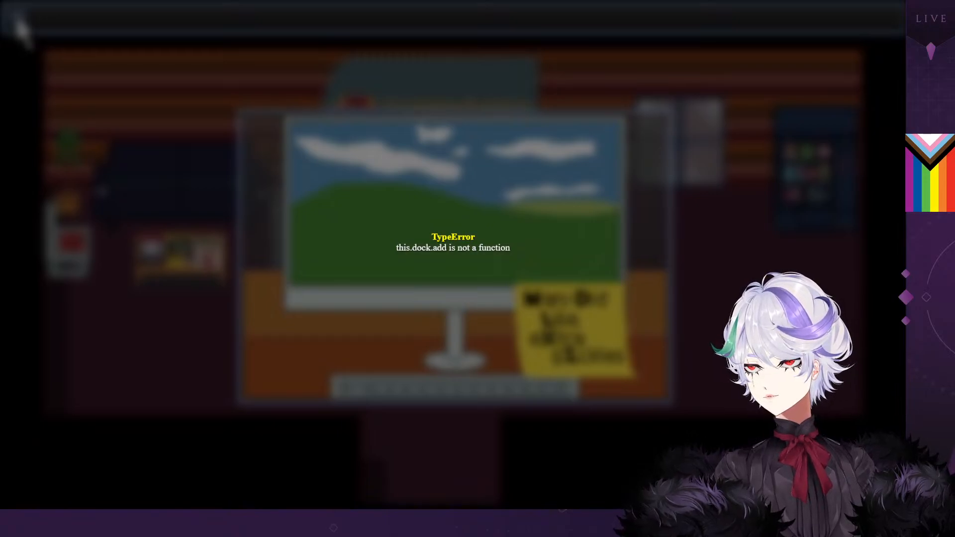
Back in VS Code, change this.dock.add(subsprite) to this.dock.addChild(subsprite) and save the file
key("alt+Tab")
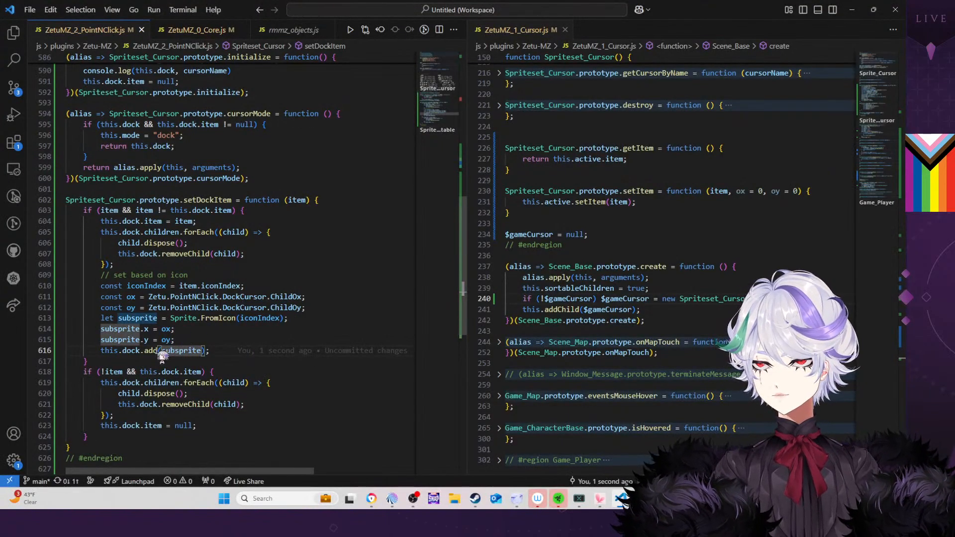
left_click(159, 350)
type("Chi")
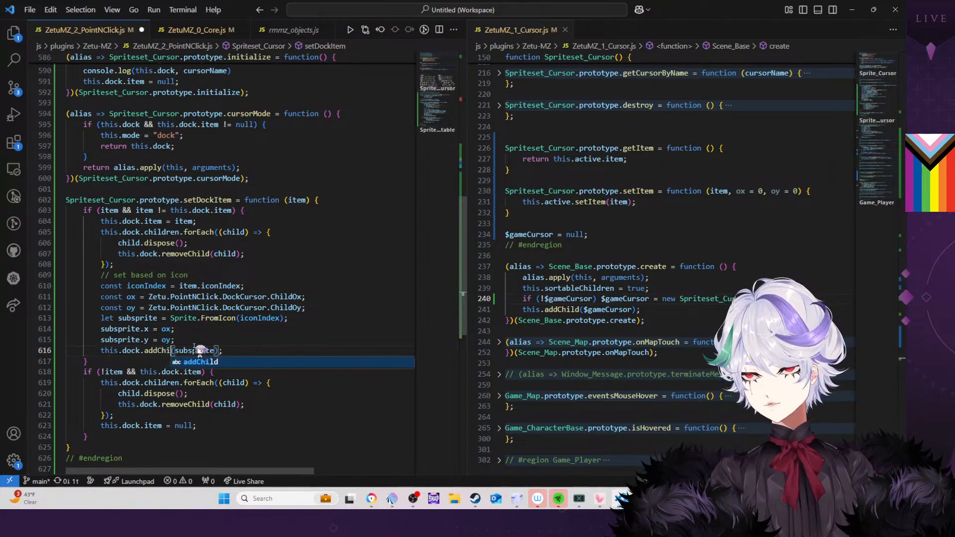
type("ld")
key("ctrl+s")
Restart the game playtest, take the desk keycard, dock it from the inventory and try it on the yellow sticky note
key("alt+Tab")
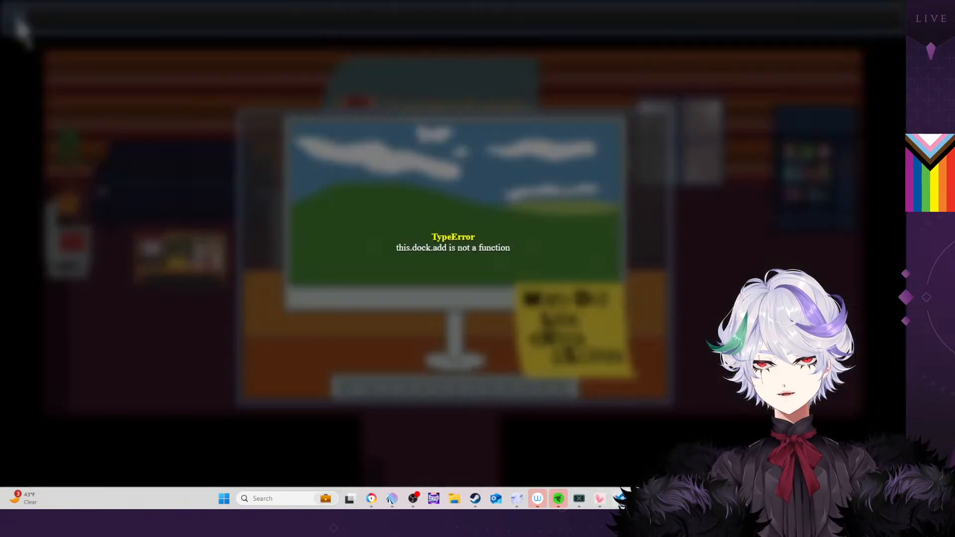
key("alt+F4")
left_click(651, 499)
key("ctrl+r")
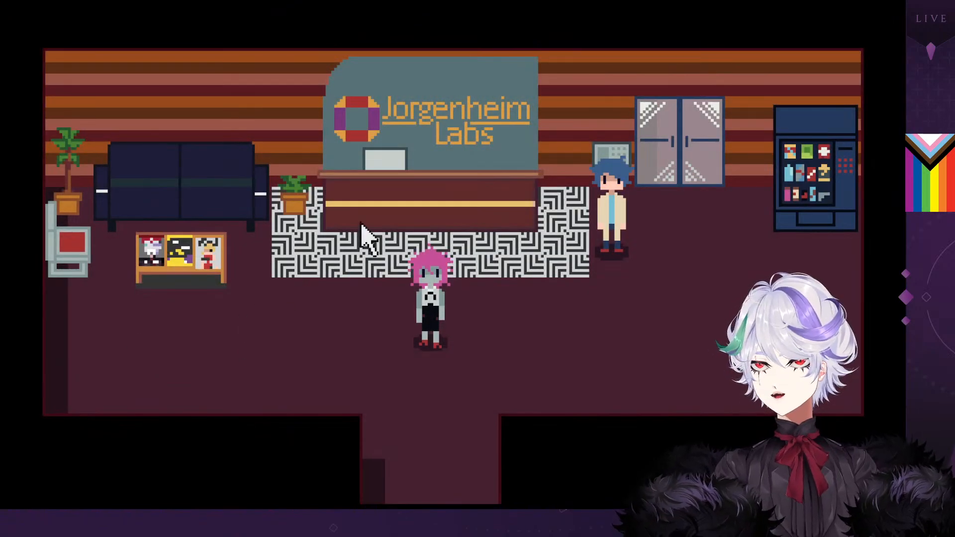
left_click(383, 211)
left_click(284, 366)
left_click(284, 366)
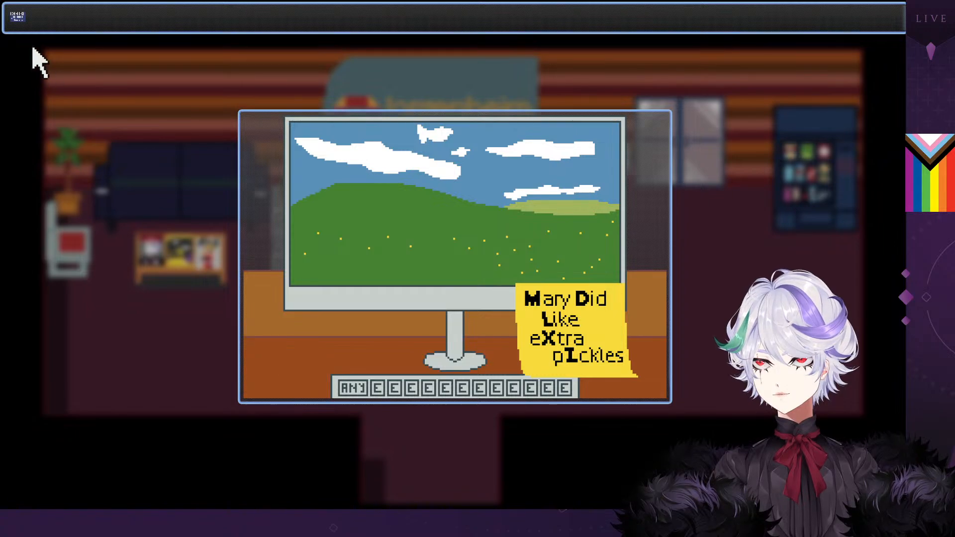
left_click(17, 17)
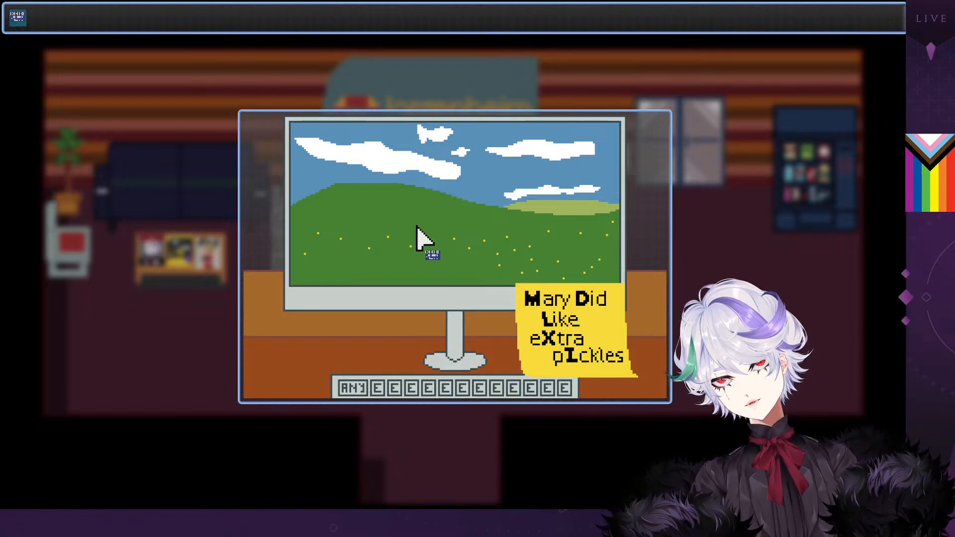
left_click(533, 312)
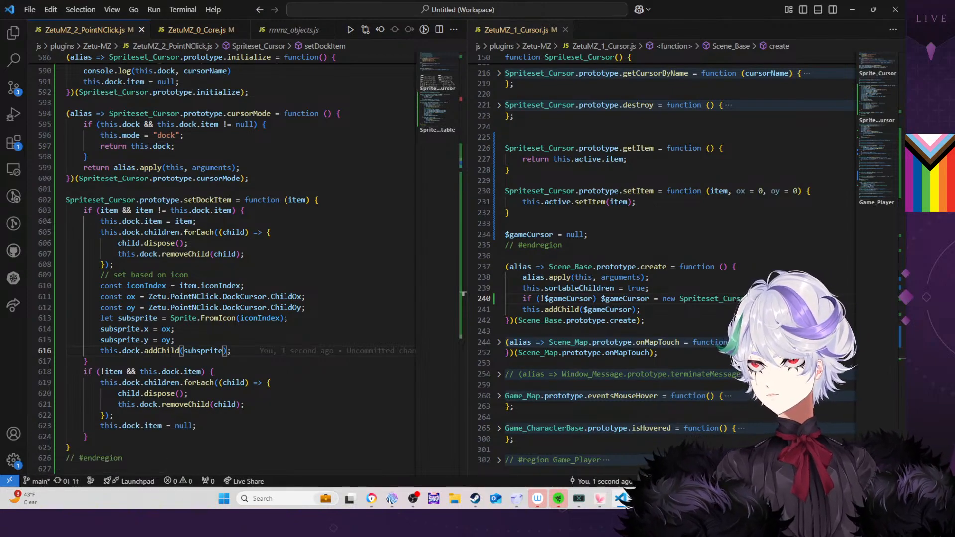
In VS Code, add console.log(child); as the first statement of the forEach callback in the !item branch and save
key("alt+Tab")
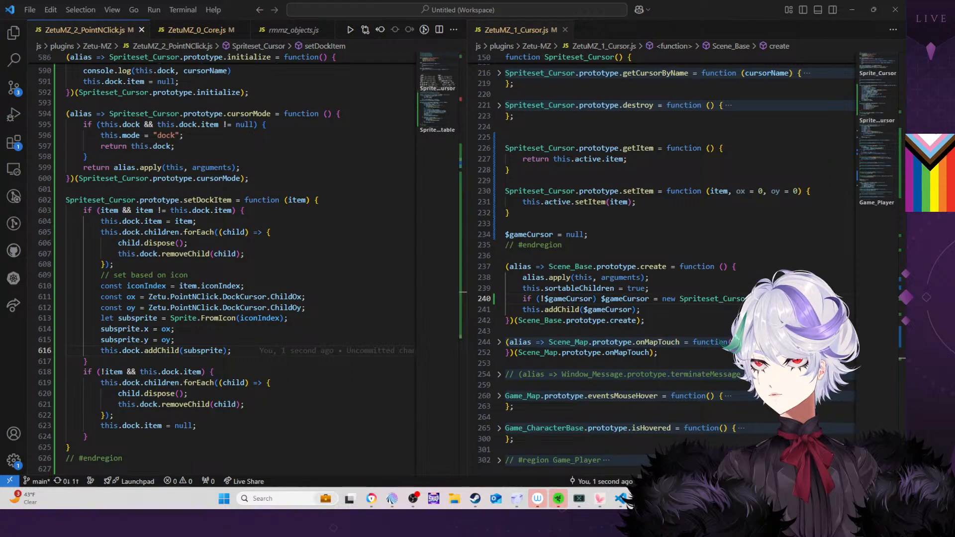
left_click(268, 396)
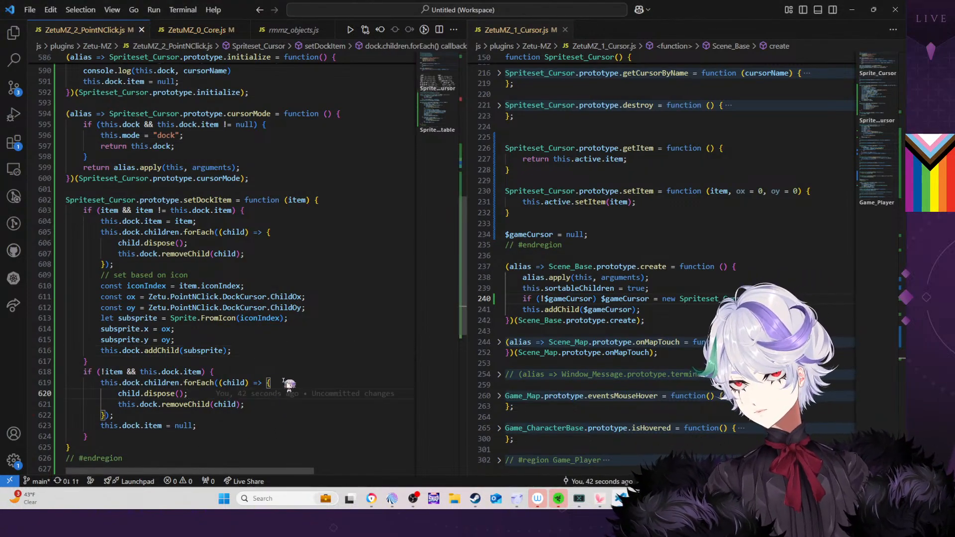
key("Up")
key("Up")
key("Down")
key("End")
key("Return")
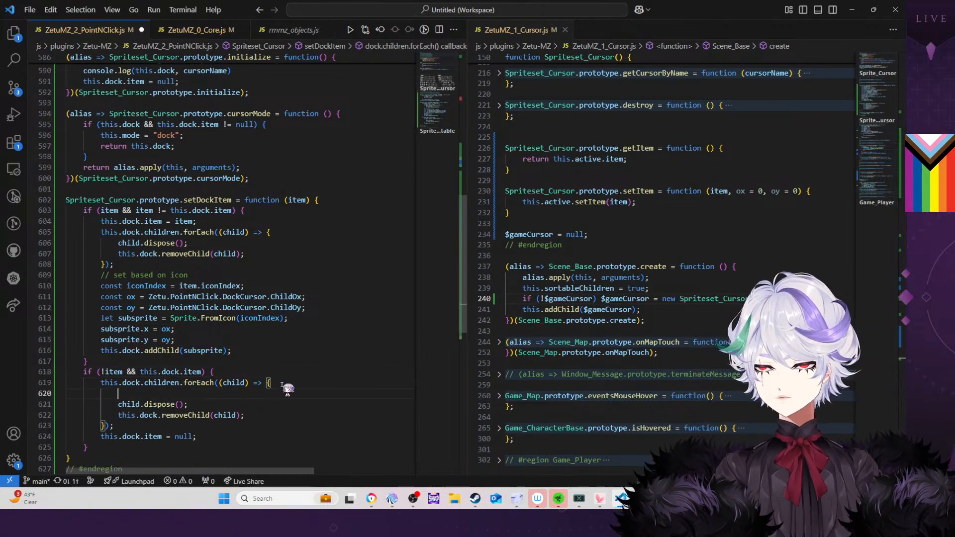
type("console.log")
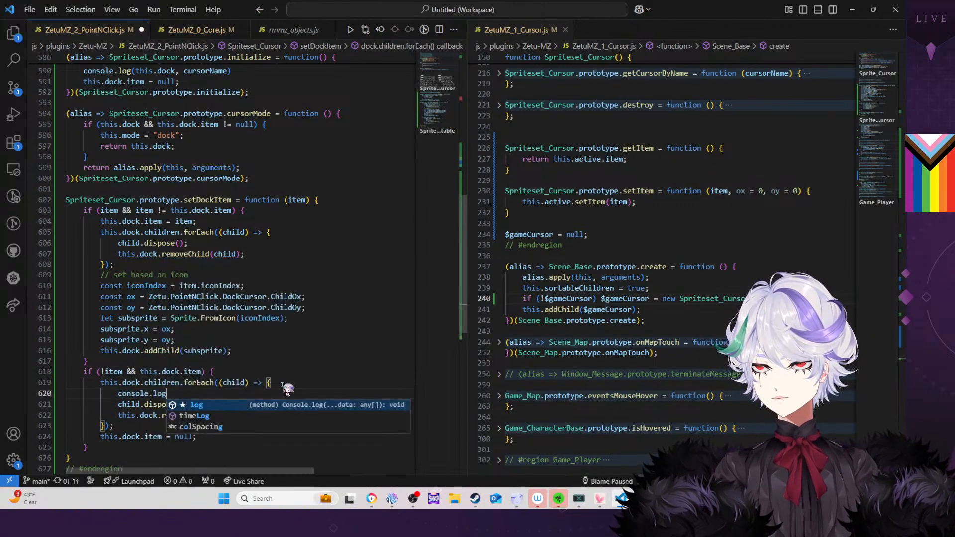
type("(child")
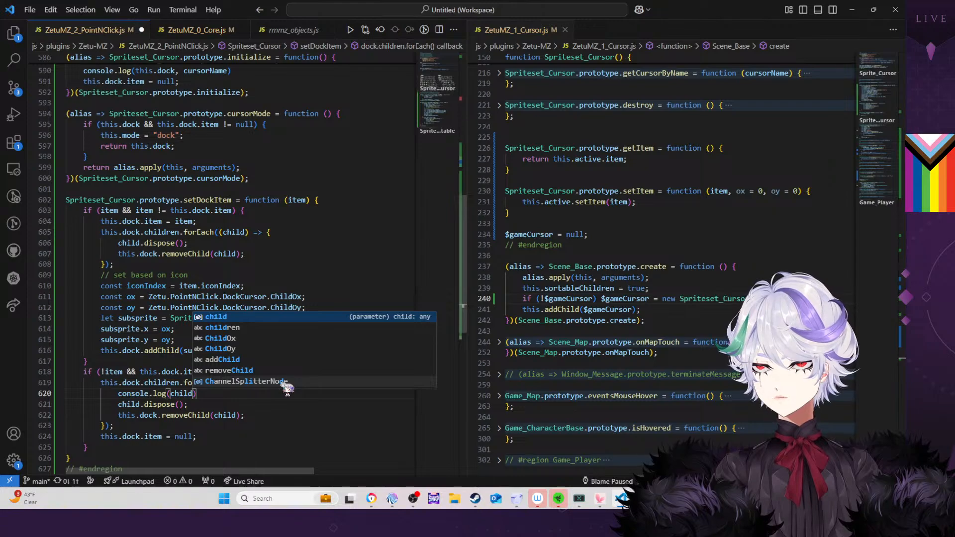
type(");")
key("ctrl+s")
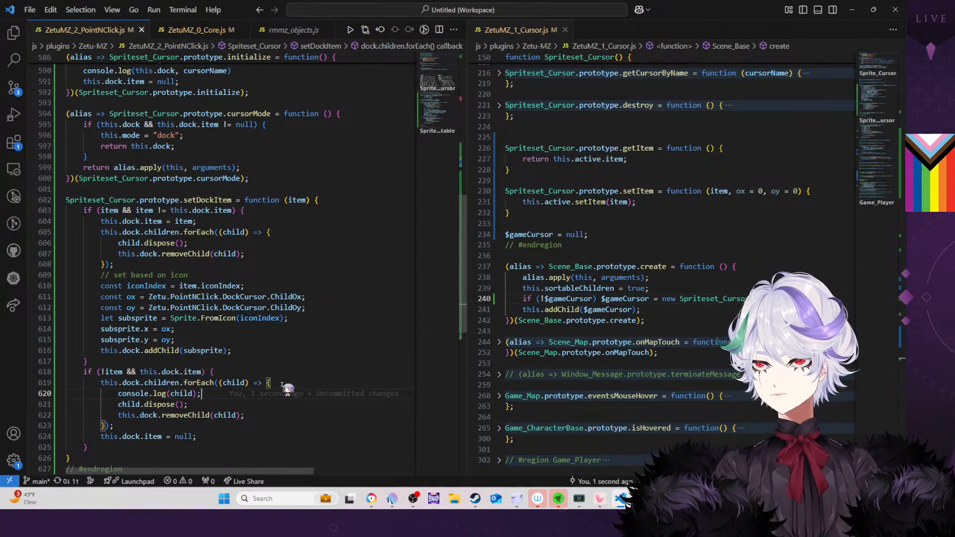
Find the console.log calls in the plugin, delete the two around Spriteset_Cursor's initialize alias, and save the file
key("ctrl+f")
type("console.log")
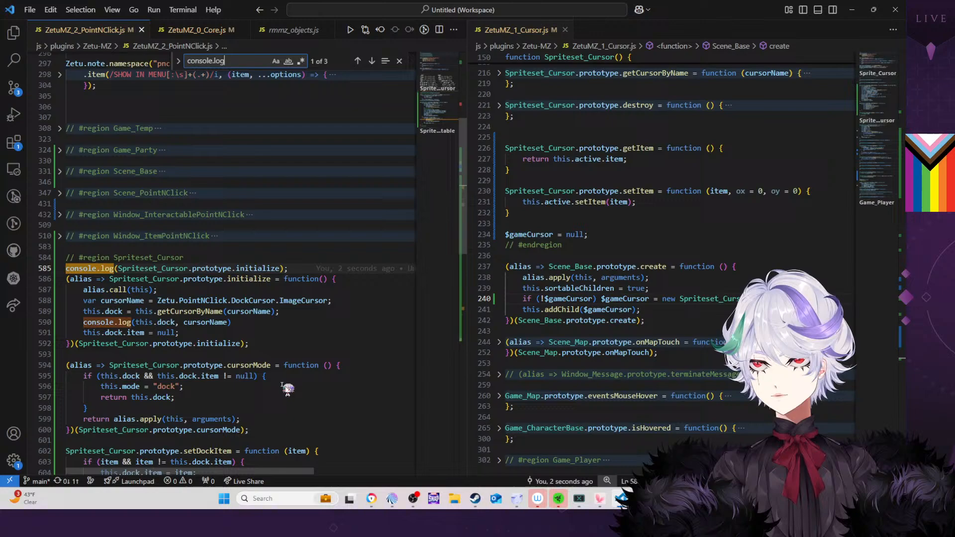
left_click(305, 269)
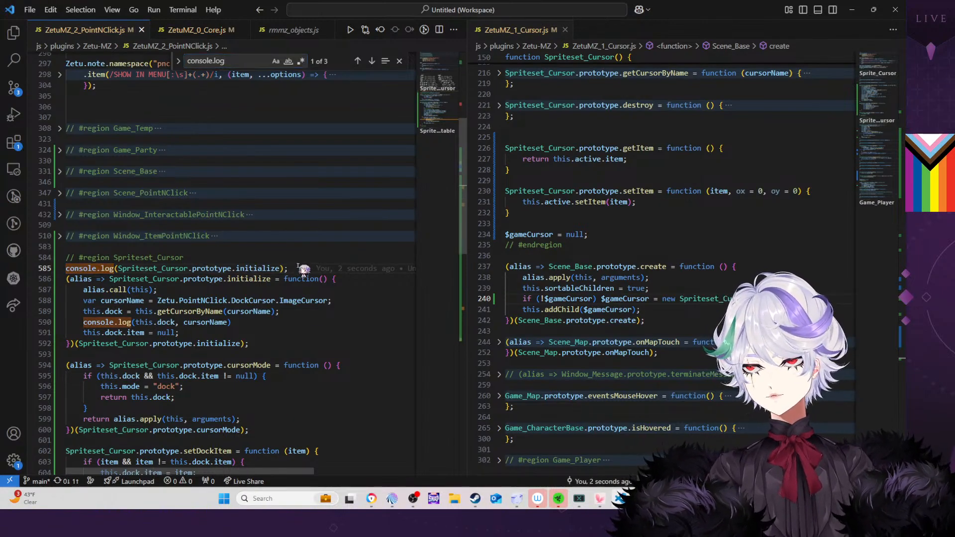
key("shift+Up")
key("BackSpace")
left_click(371, 60)
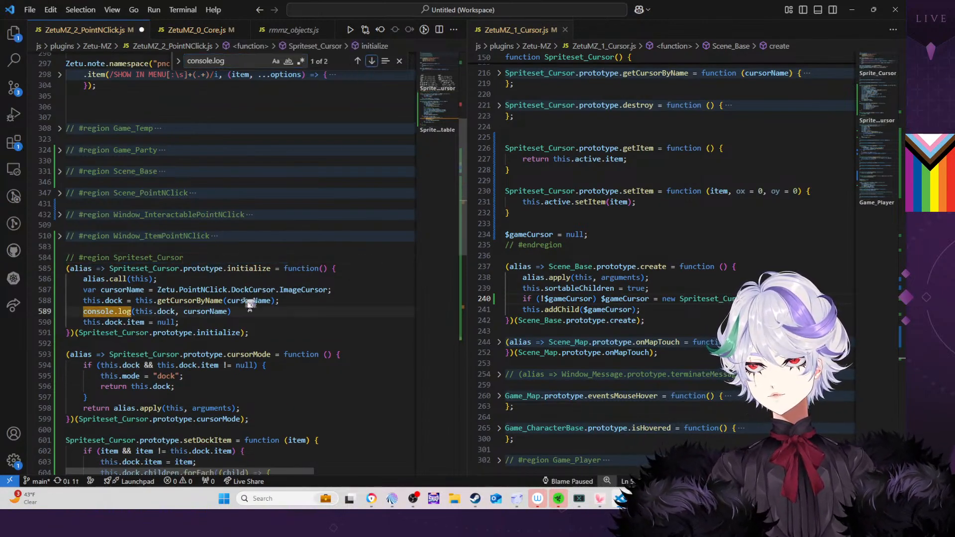
left_click(269, 313)
left_click_drag(264, 311, 303, 303)
key("BackSpace")
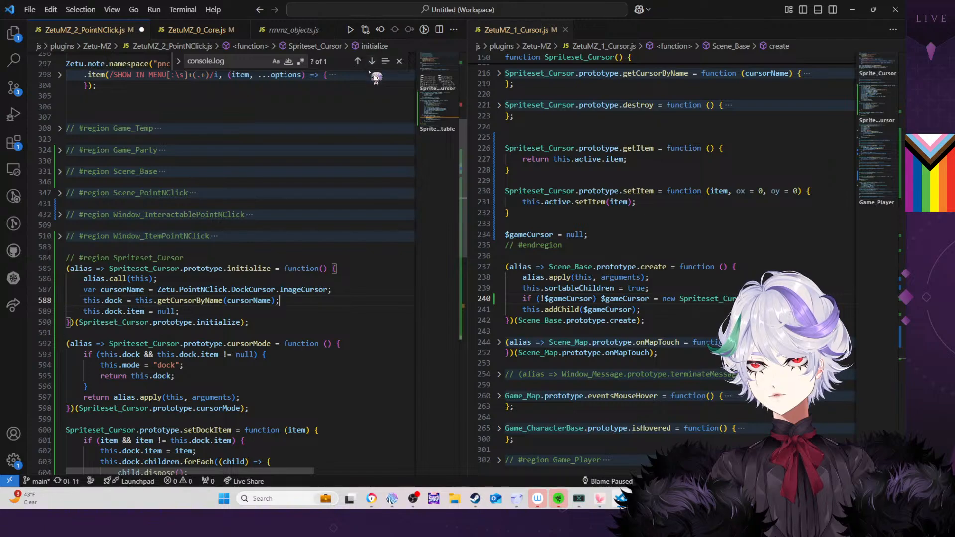
key("ctrl+s")
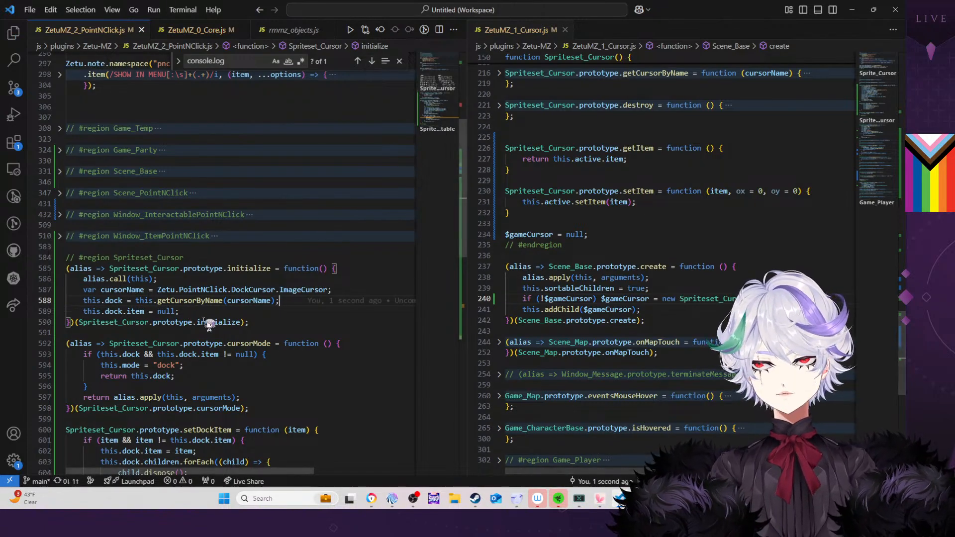
scroll(370, 169, "down", 4)
scroll(234, 337, "down", 4)
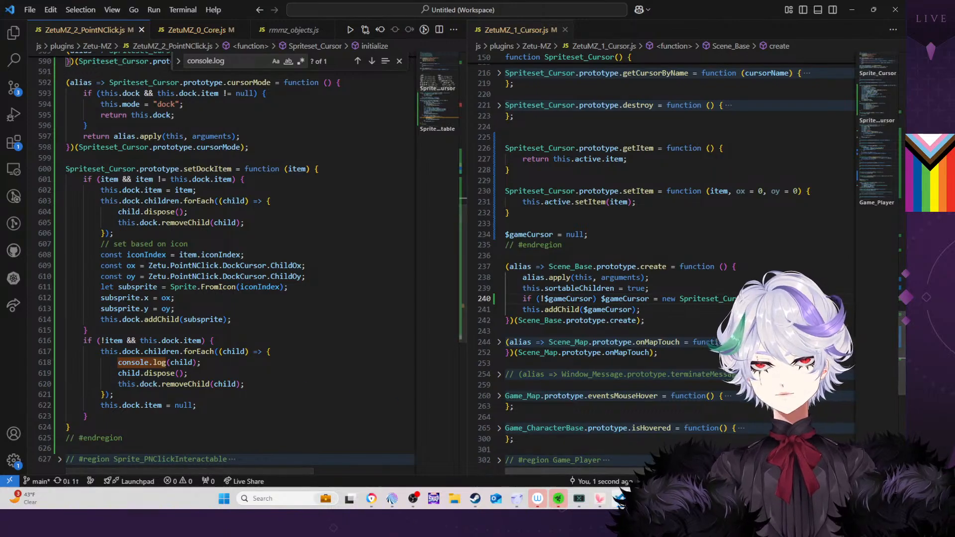
Switch to the game, reload it, collect the keycard, dock it from the inventory and use it on the computer monitor
left_click(642, 499)
key("F5")
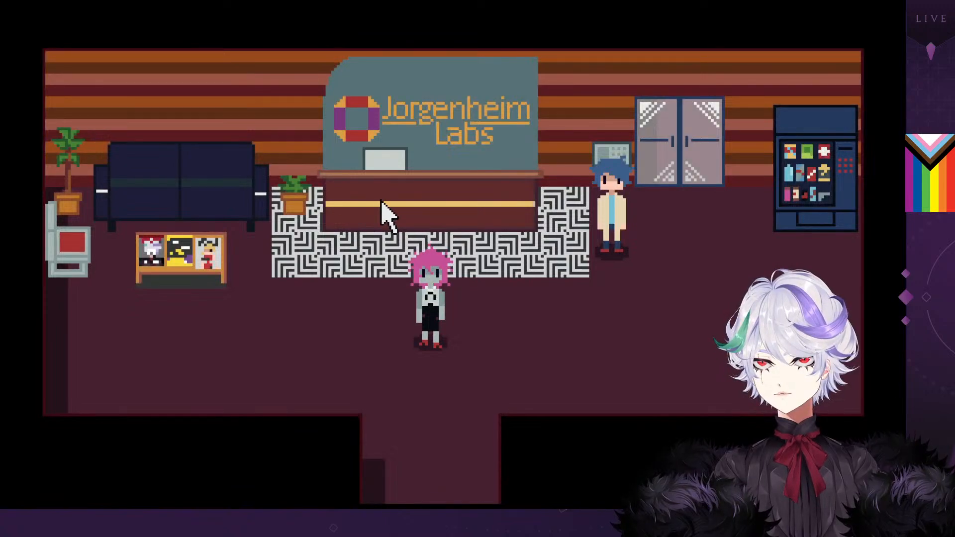
left_click(391, 203)
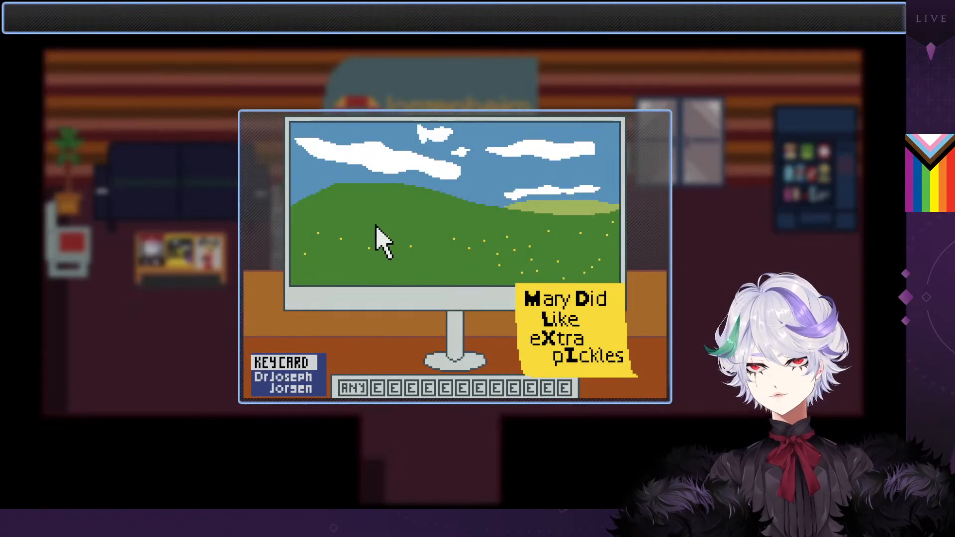
left_click(300, 365)
left_click(305, 378)
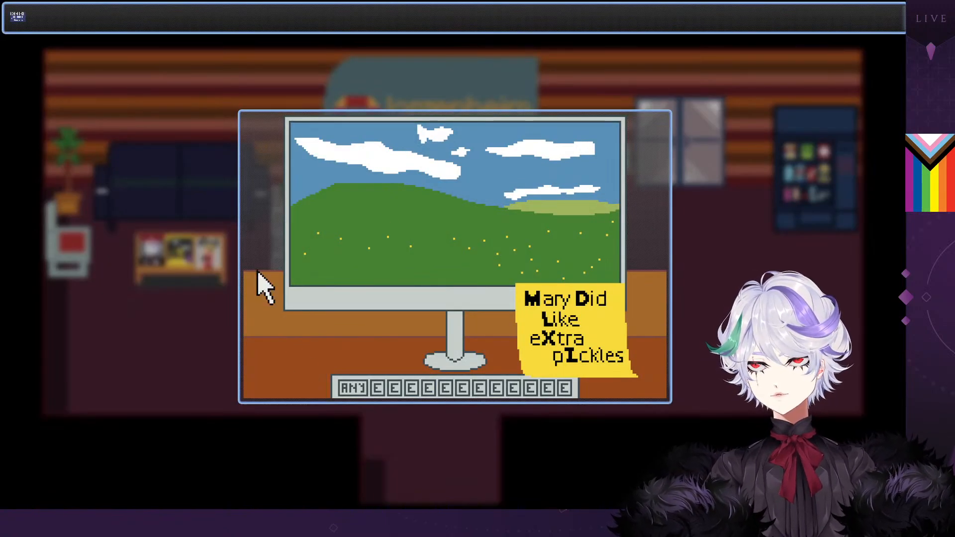
left_click(18, 18)
left_click(313, 201)
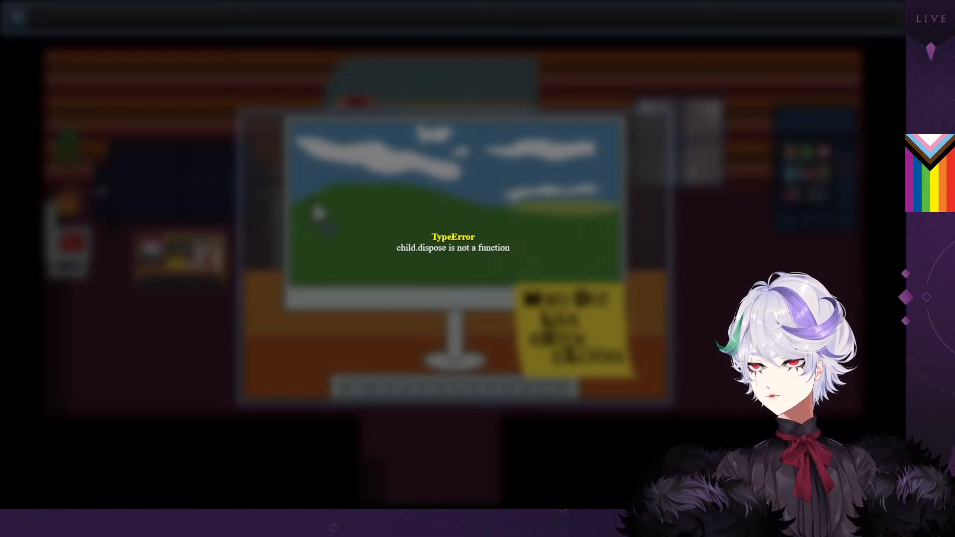
In VS Code, delete console.log(child); and the child.dispose(); lines from both forEach loops in setDockItem, and save
key("alt+Tab")
left_click(224, 363)
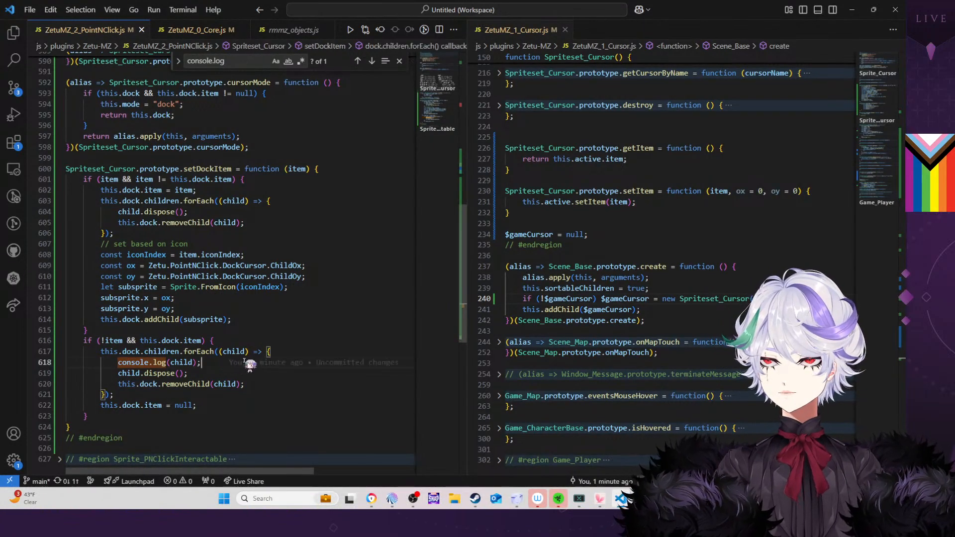
left_click_drag(244, 363, 279, 353)
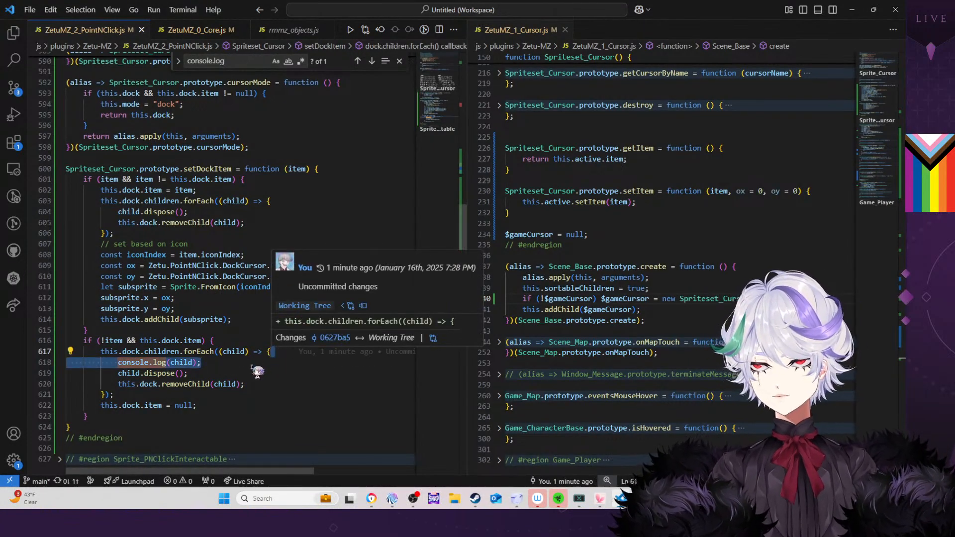
key("BackSpace")
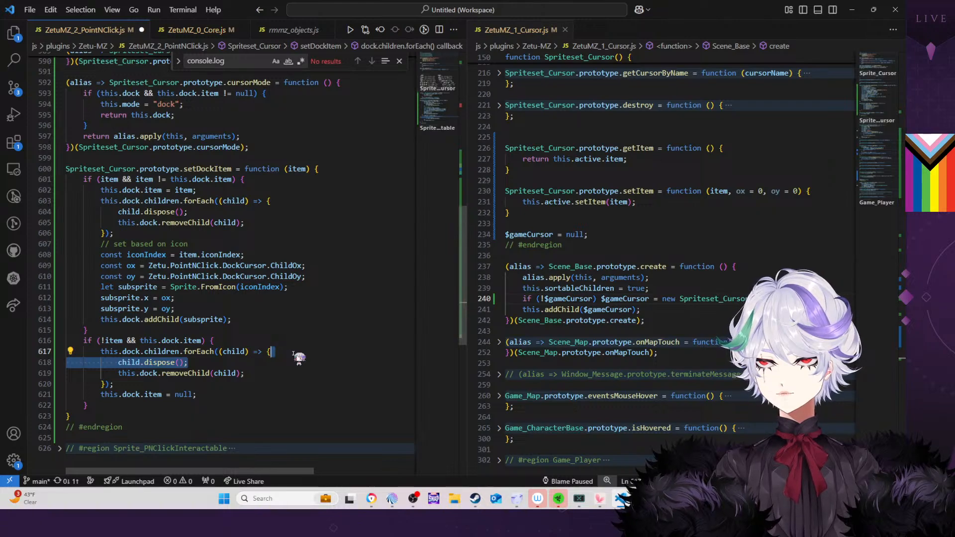
key("BackSpace")
left_click_drag(242, 213, 305, 204)
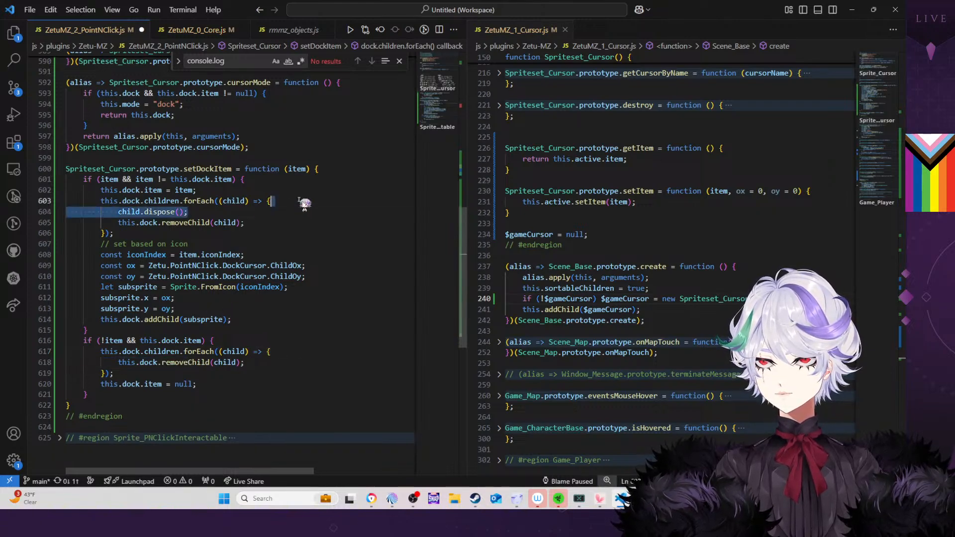
key("BackSpace")
key("ctrl+s")
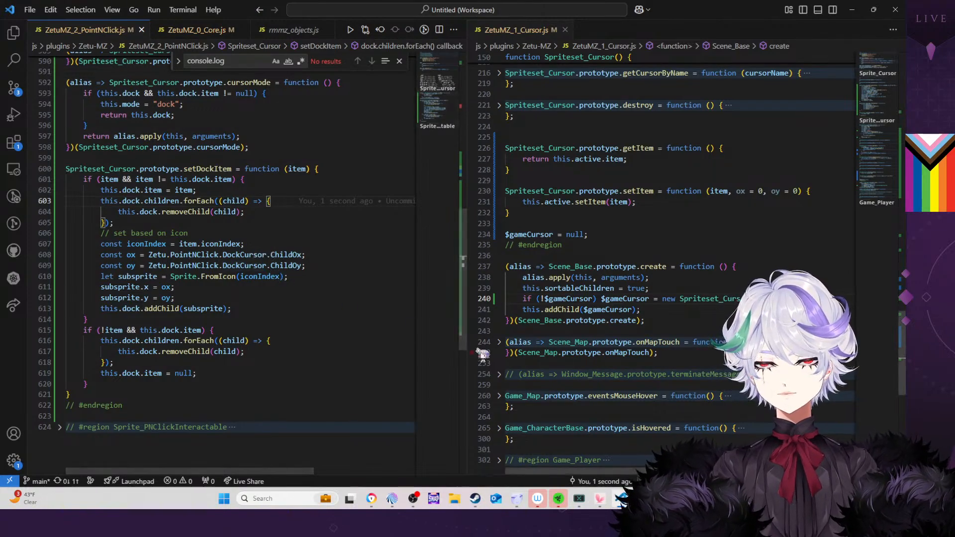
Switch to the game, reload it and collect the keycard from the reception computer's close-up
left_click(642, 499)
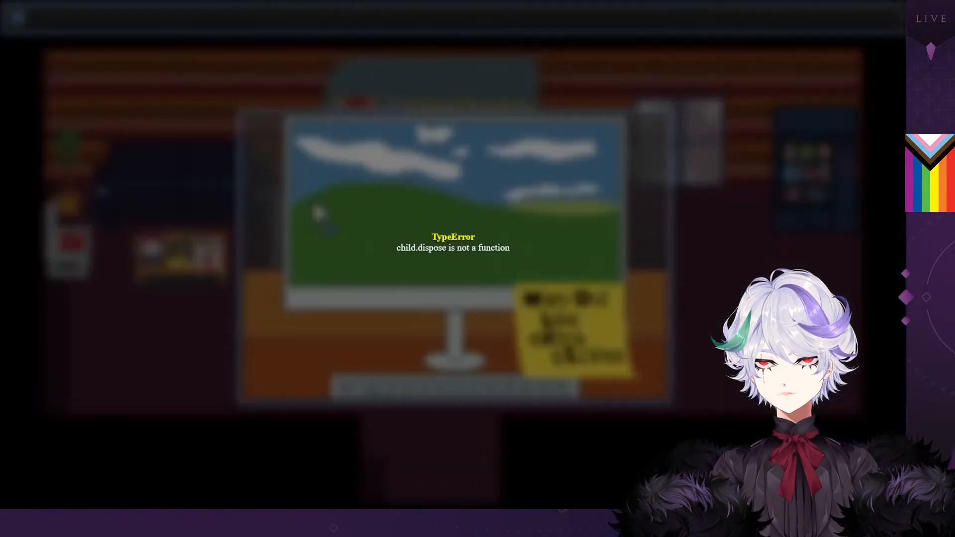
key("F5")
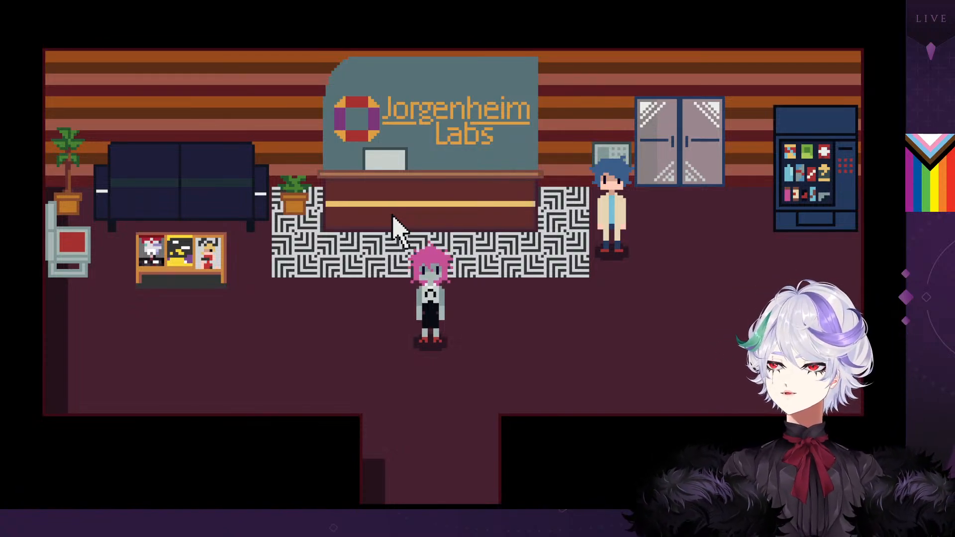
left_click(393, 216)
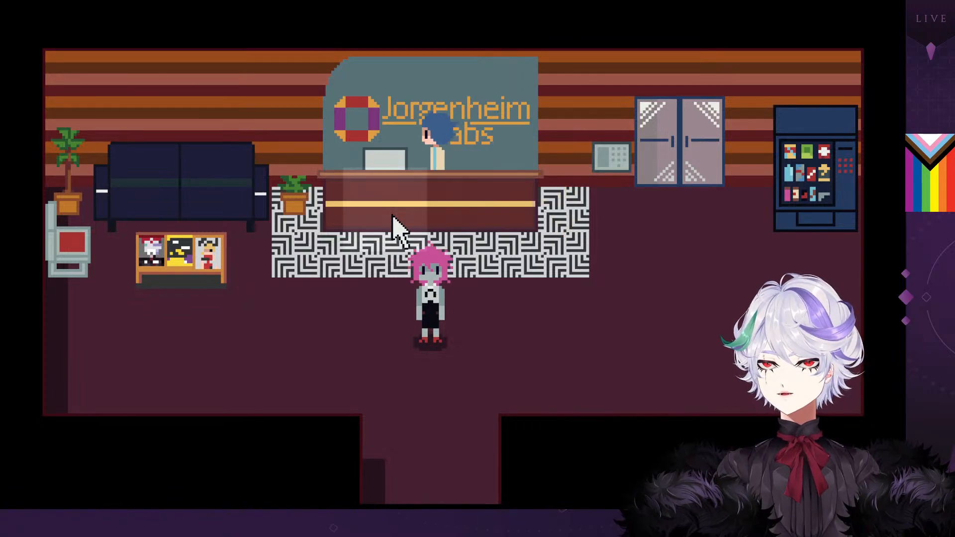
left_click(392, 224)
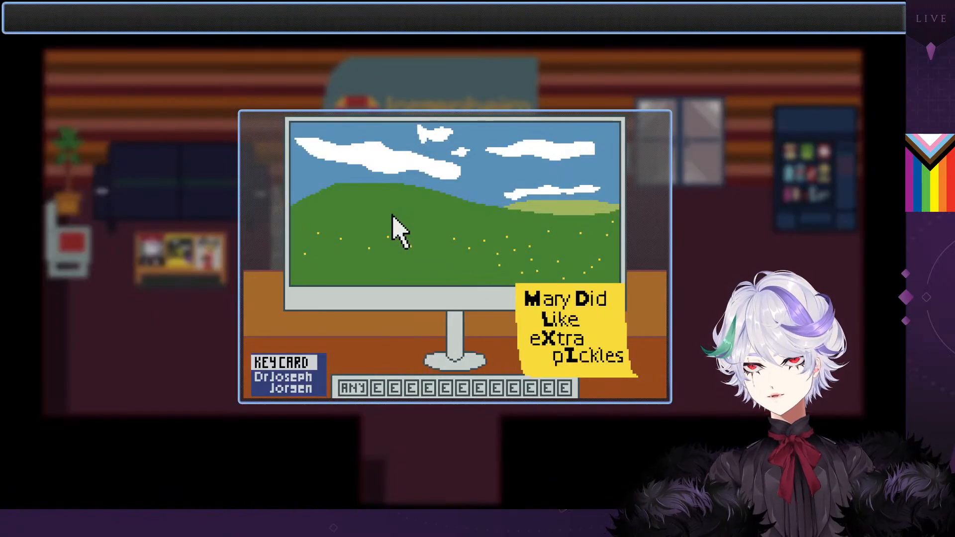
left_click(298, 368)
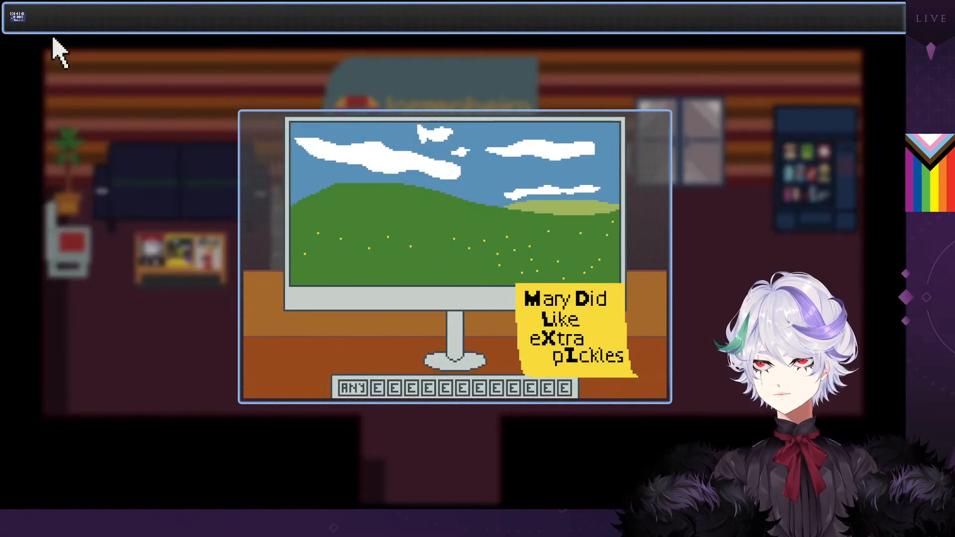
Dock the keycard from the inventory, use it on the computer monitor and leave the close-up
left_click(383, 250)
left_click(21, 22)
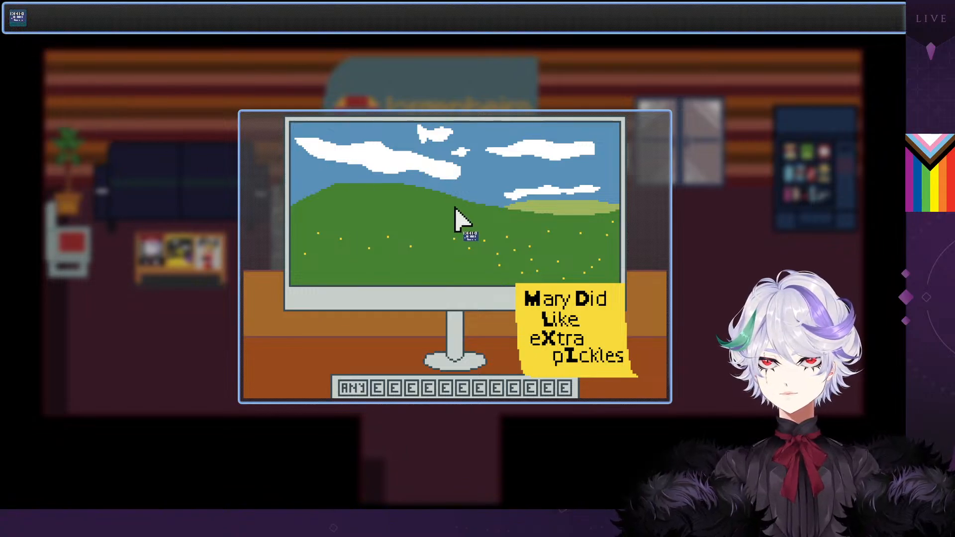
left_click(458, 219)
left_click(456, 209)
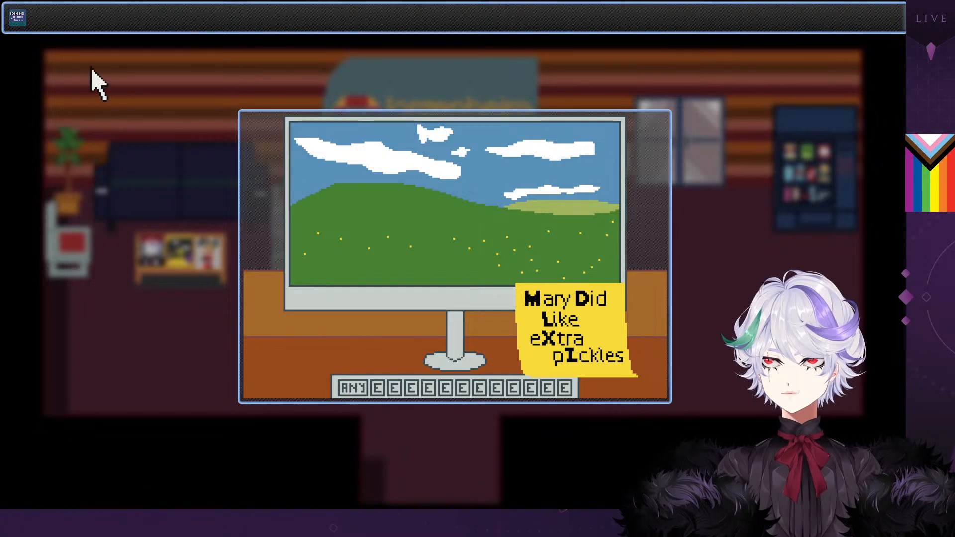
left_click(185, 239)
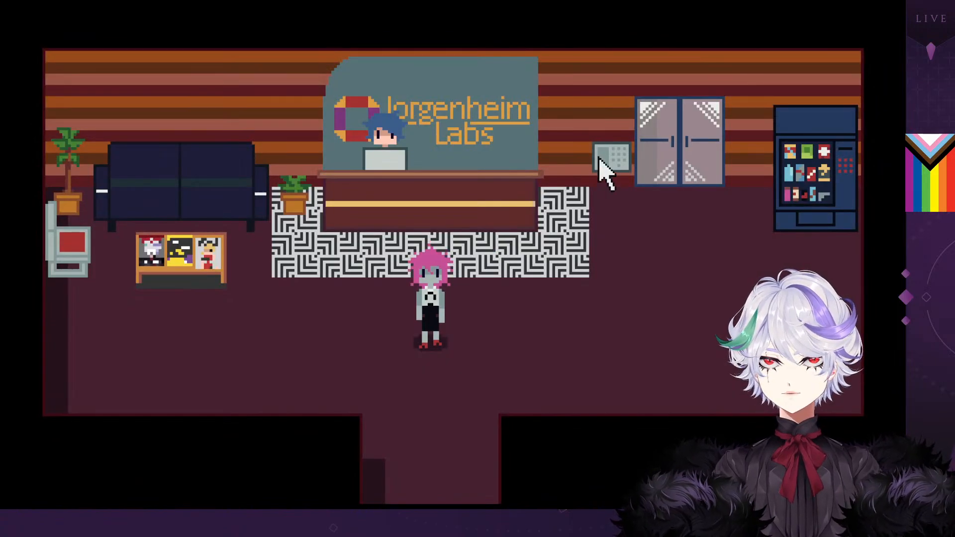
Open the wall keypad beside the doors, use the docked keycard on its card scanner and dismiss the message
left_click(599, 168)
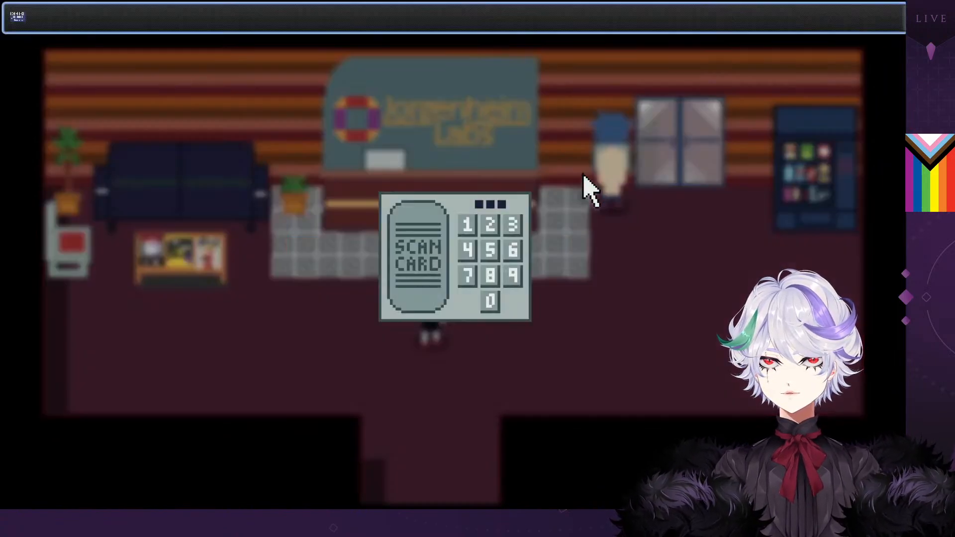
left_click(20, 20)
left_click(417, 256)
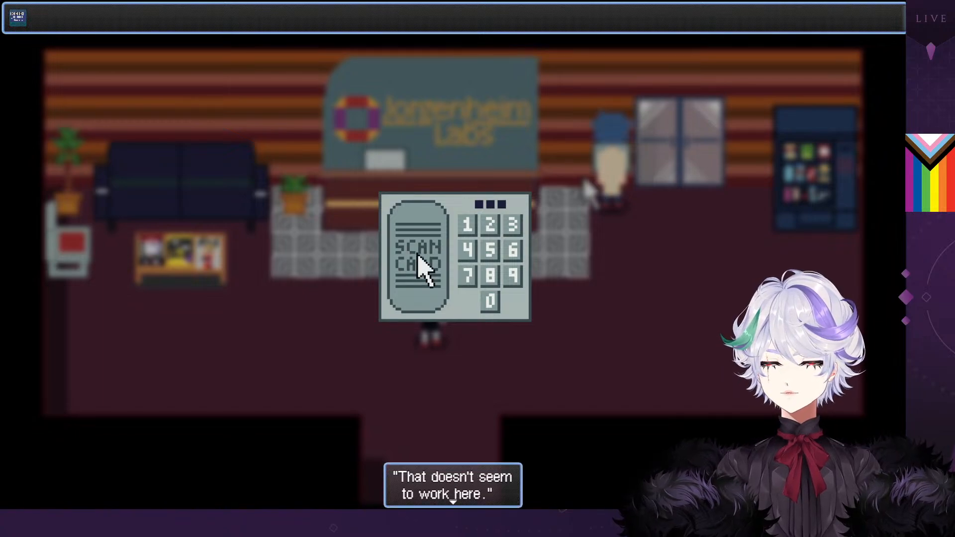
left_click(420, 266)
left_click(286, 298)
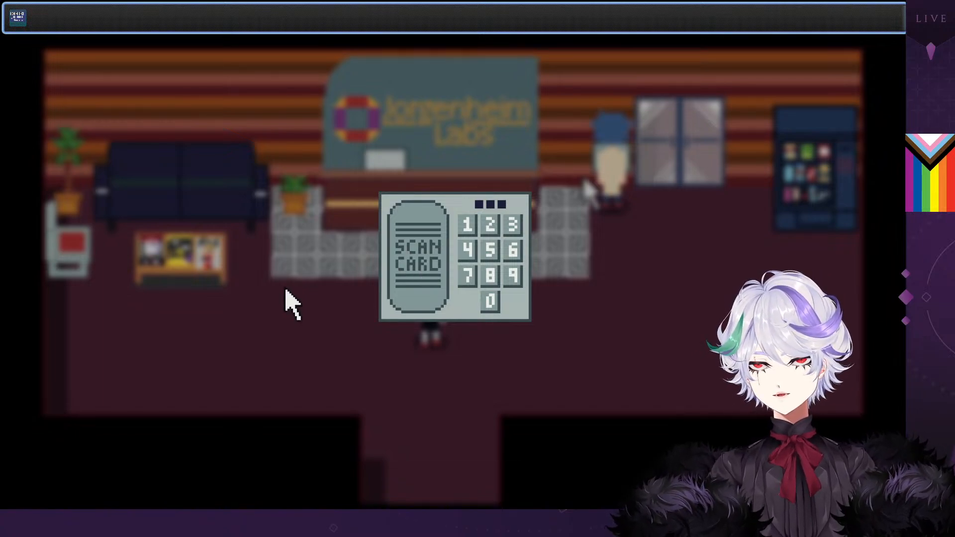
Switch to RPG Maker MZ and open the Card Scan subscene item in keypad event EV006's Setup Subscene command
key("alt+Tab")
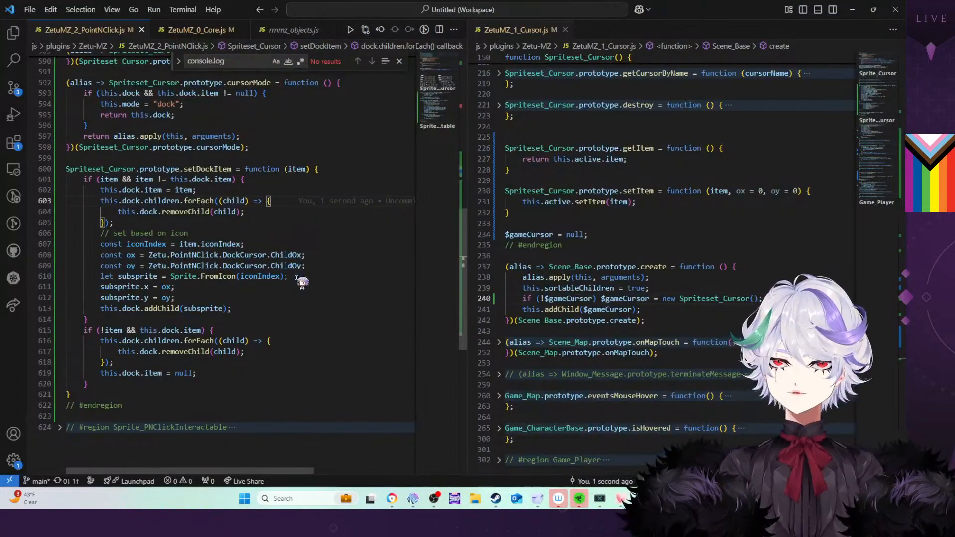
key("alt+Tab")
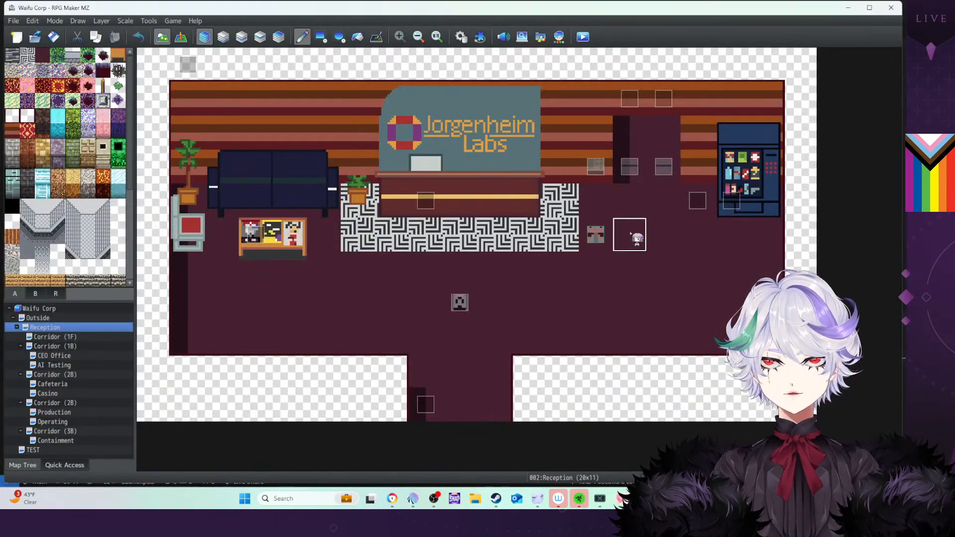
left_click(181, 37)
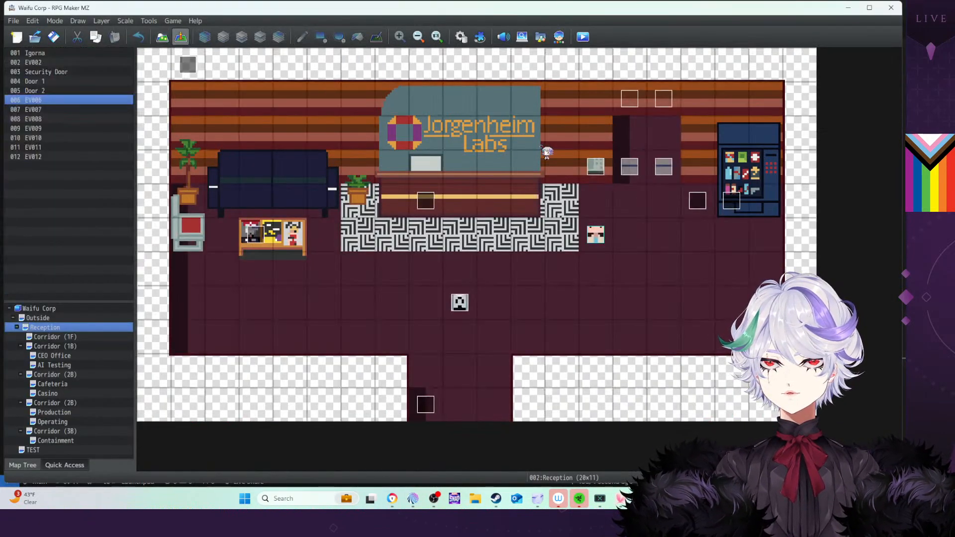
left_click(595, 171)
double_click(595, 171)
double_click(515, 148)
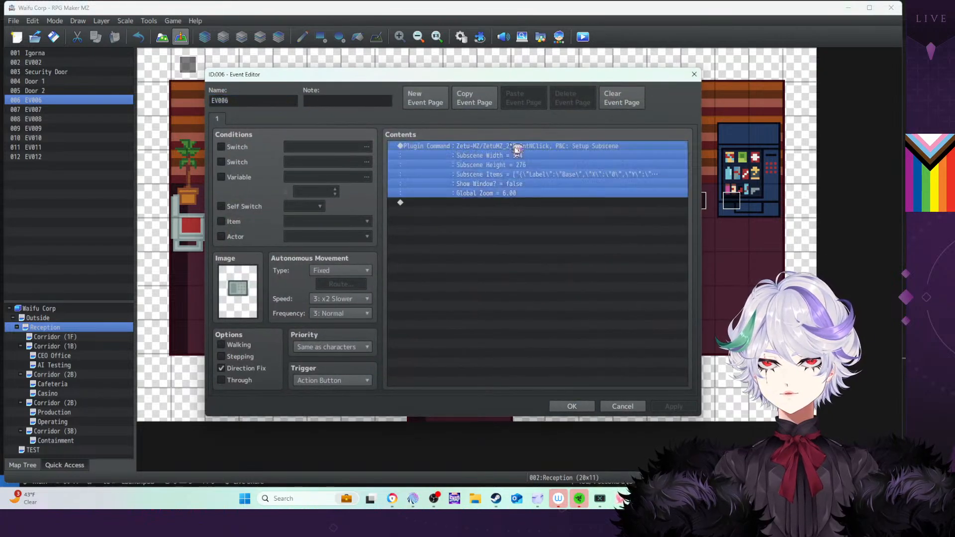
double_click(555, 267)
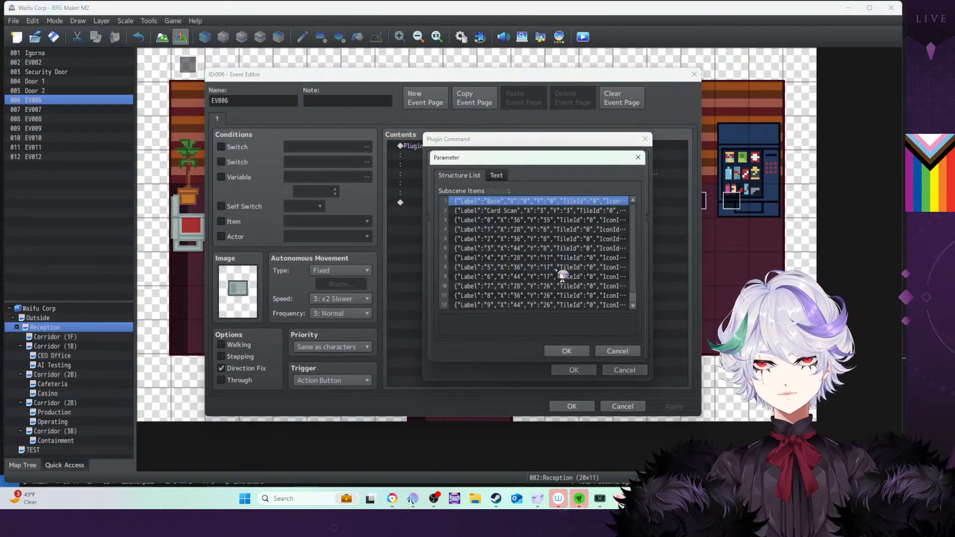
double_click(587, 213)
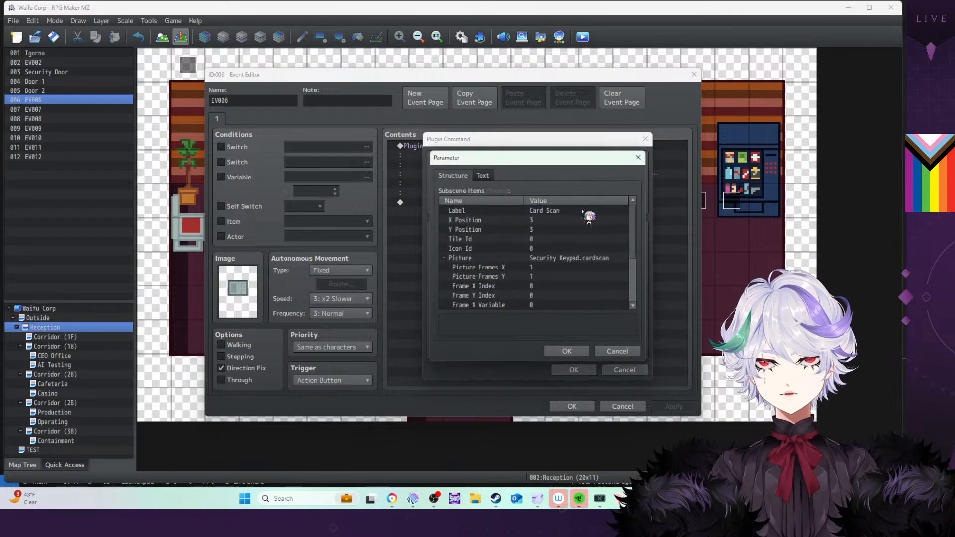
Add an Item Used on Object entry to the Card Scan item with 0013 Security Card as the item used
scroll(585, 224, "down", 3)
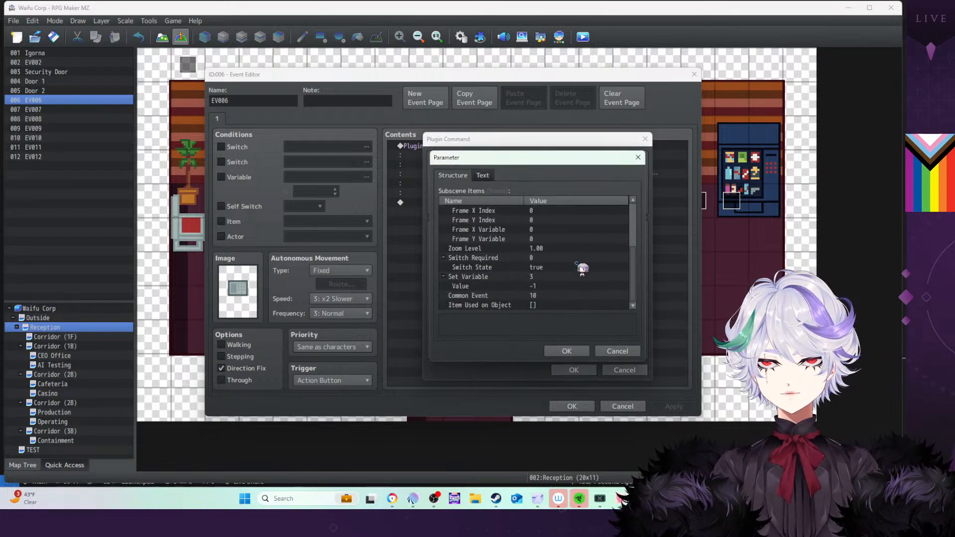
double_click(544, 306)
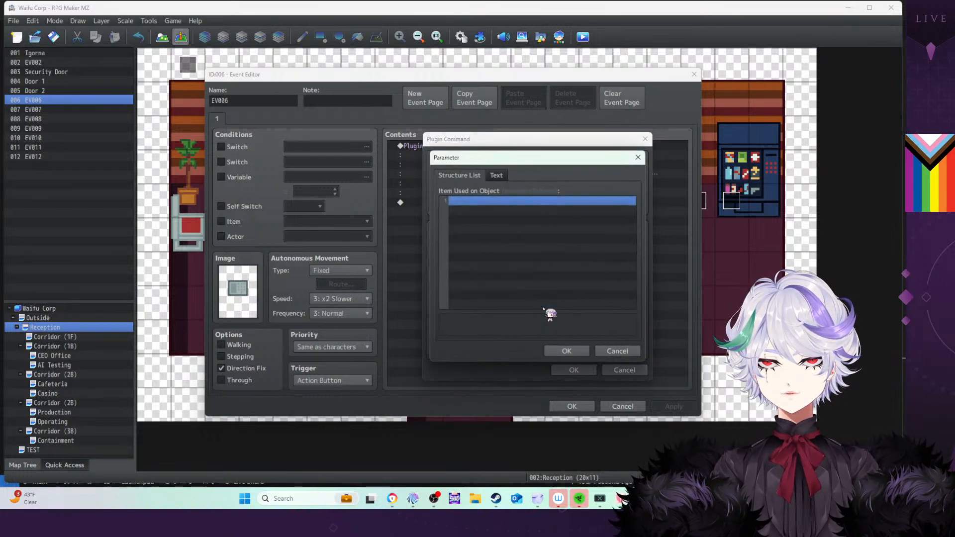
double_click(527, 201)
double_click(543, 214)
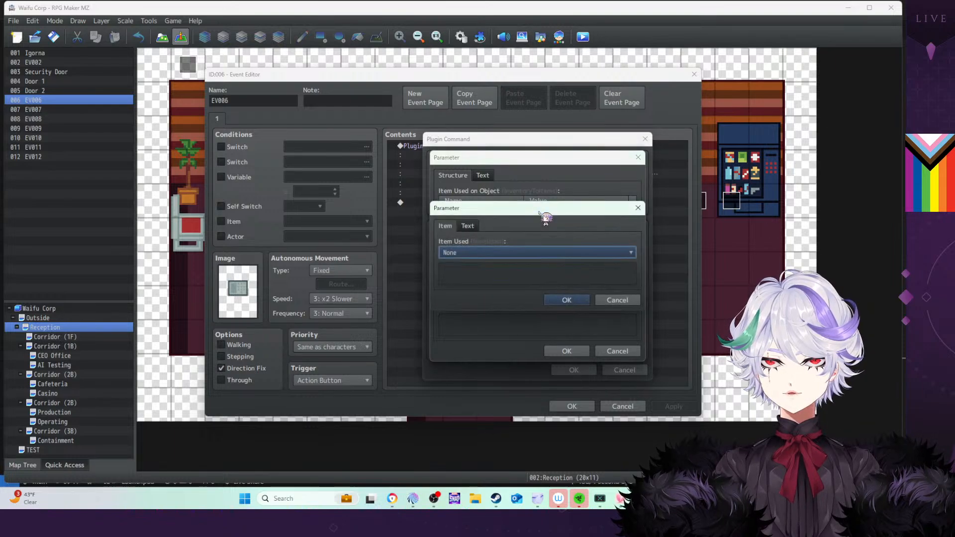
left_click(541, 254)
left_click(499, 404)
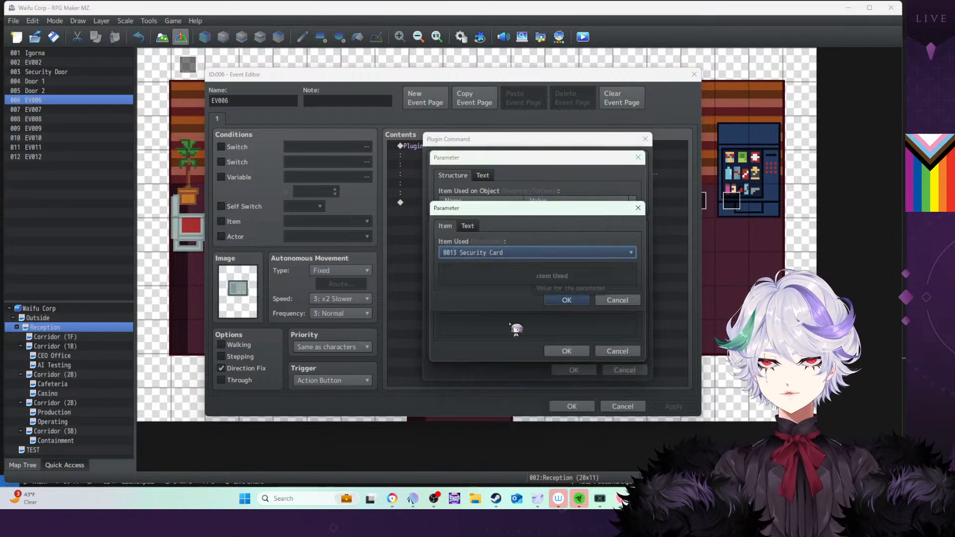
left_click(572, 301)
Set the Security Card entry's common event to 0010 Lobby Keypad and confirm the changes to event EV006
double_click(552, 222)
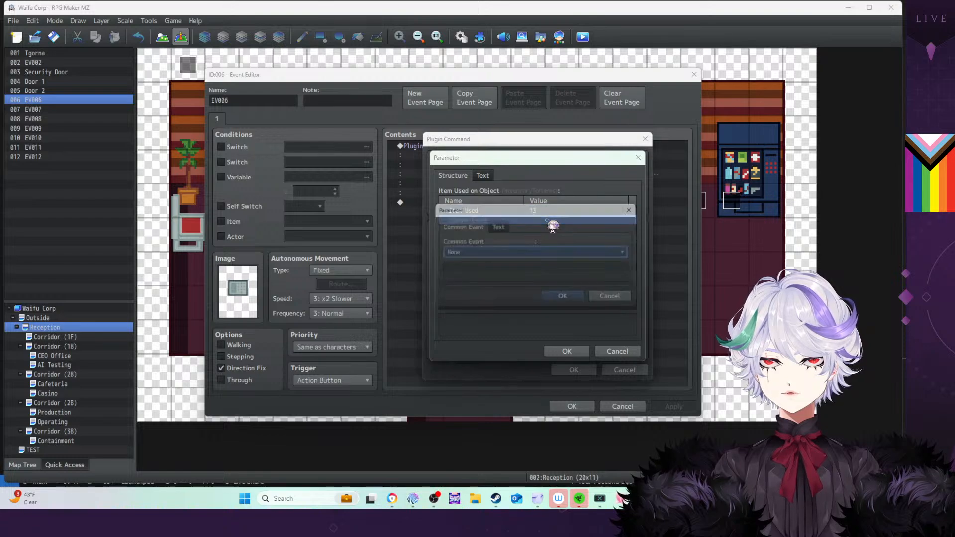
left_click(540, 253)
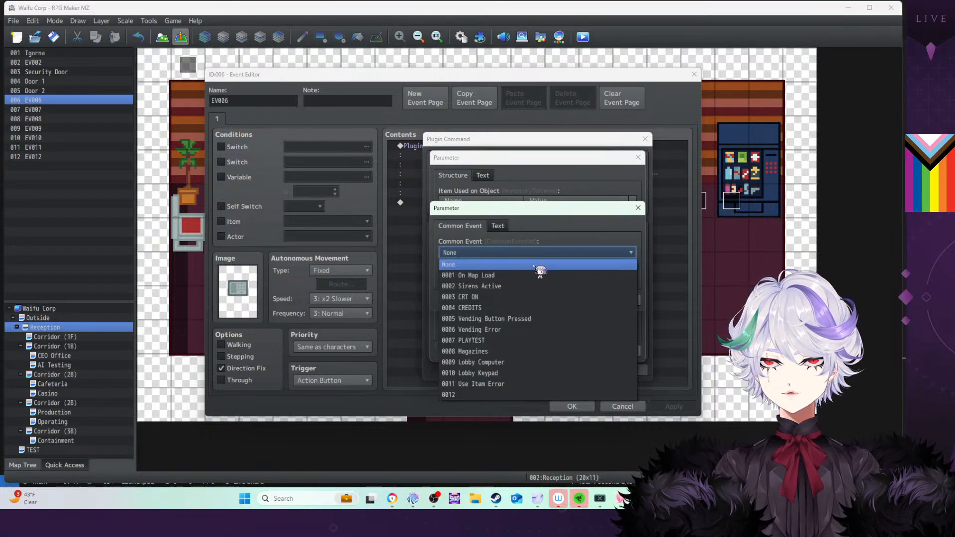
left_click(494, 374)
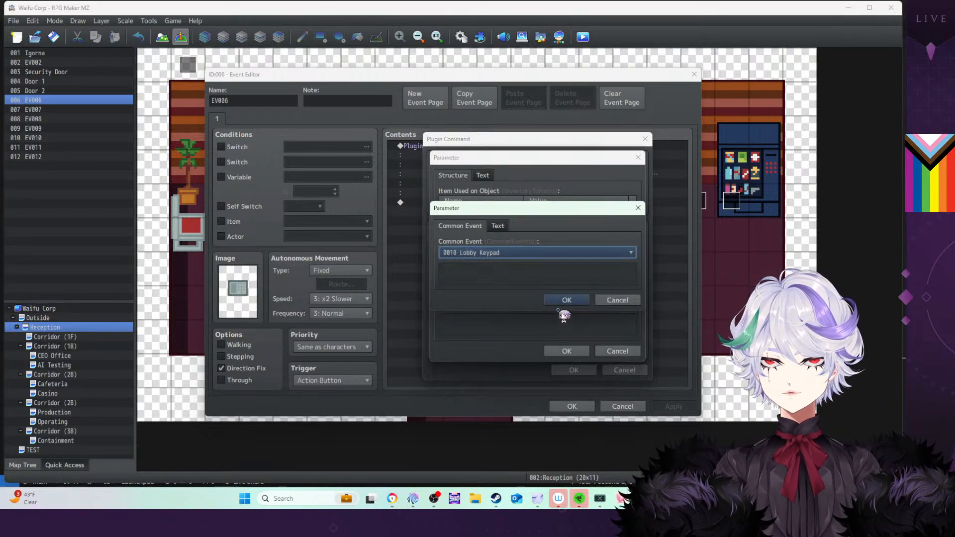
left_click(568, 302)
left_click(566, 351)
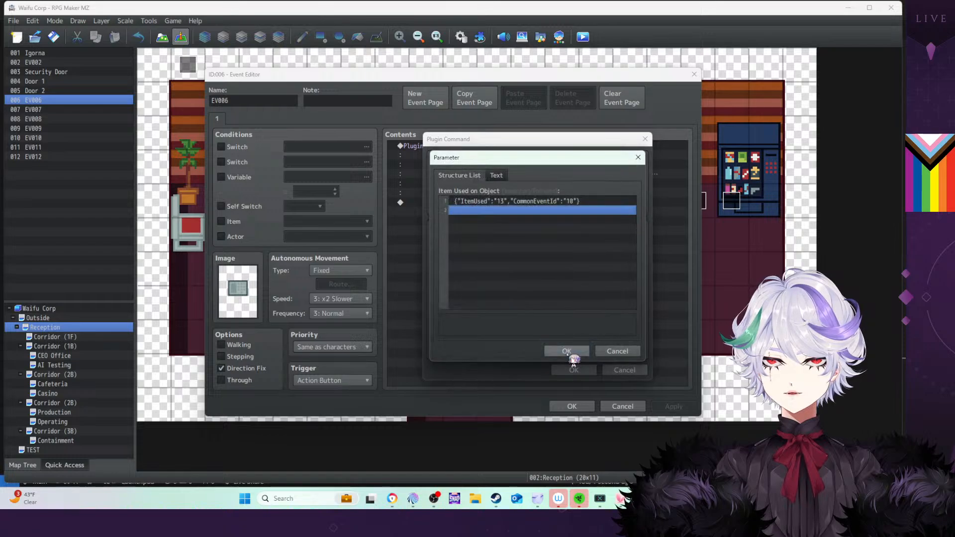
left_click(566, 351)
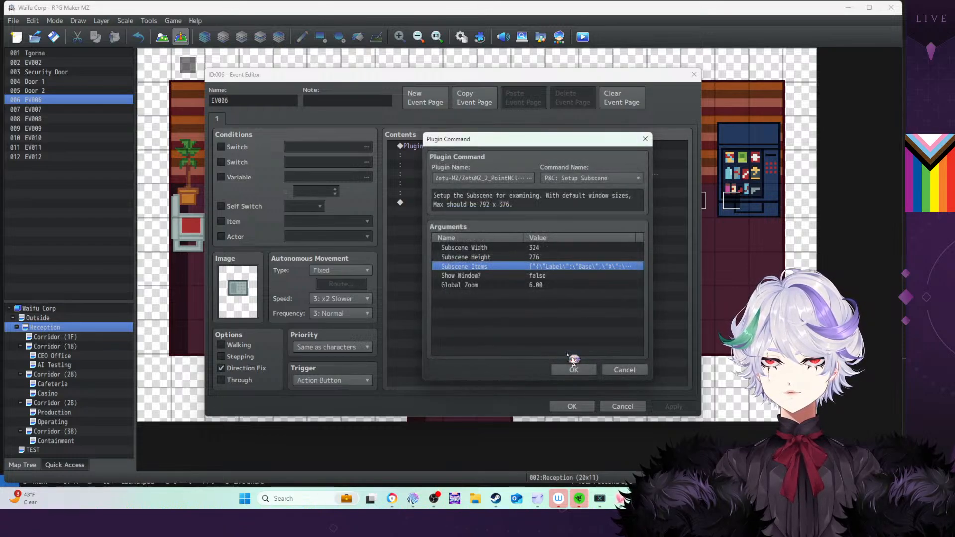
left_click(572, 371)
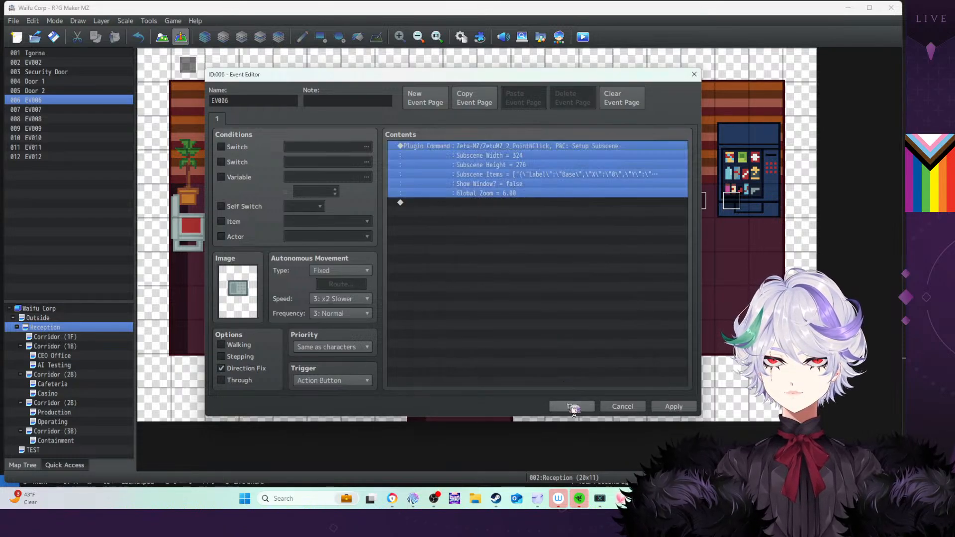
left_click(572, 406)
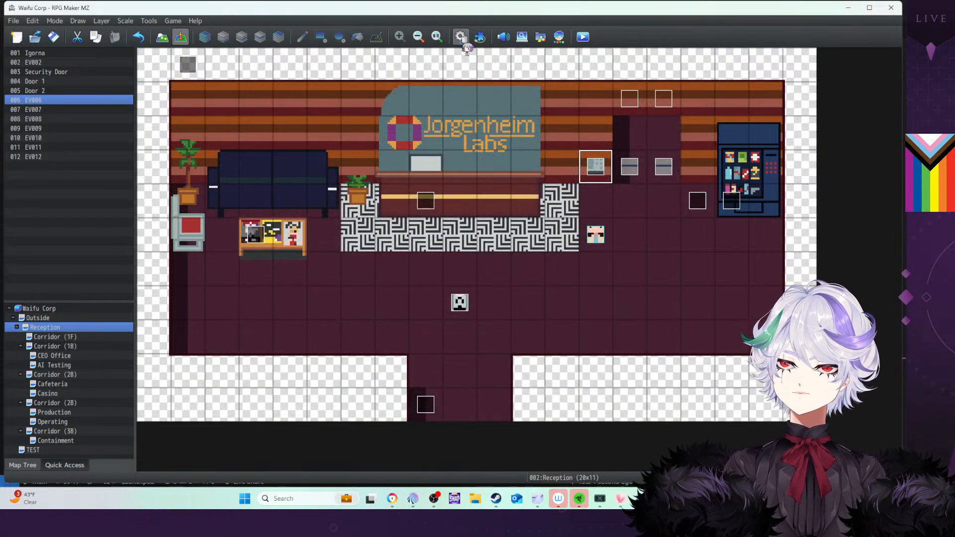
Open the variable selector for the Item Usage Variable parameter of the Zetu's Point N Click Adventure plugin
left_click(479, 37)
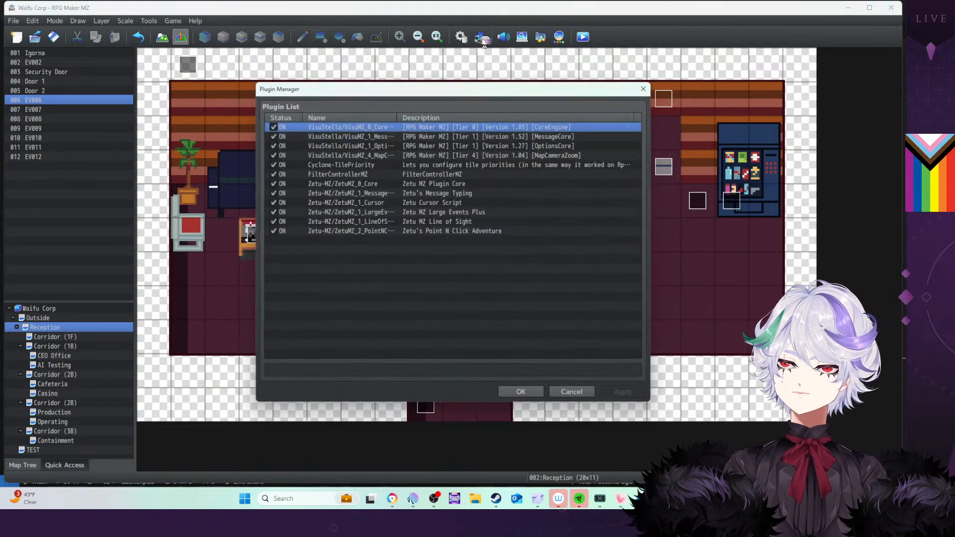
double_click(473, 231)
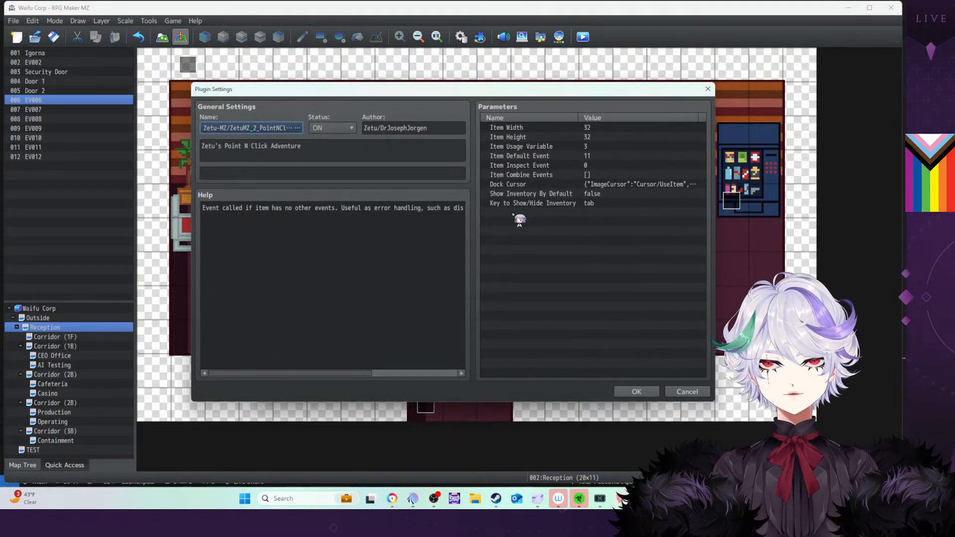
left_click(551, 156)
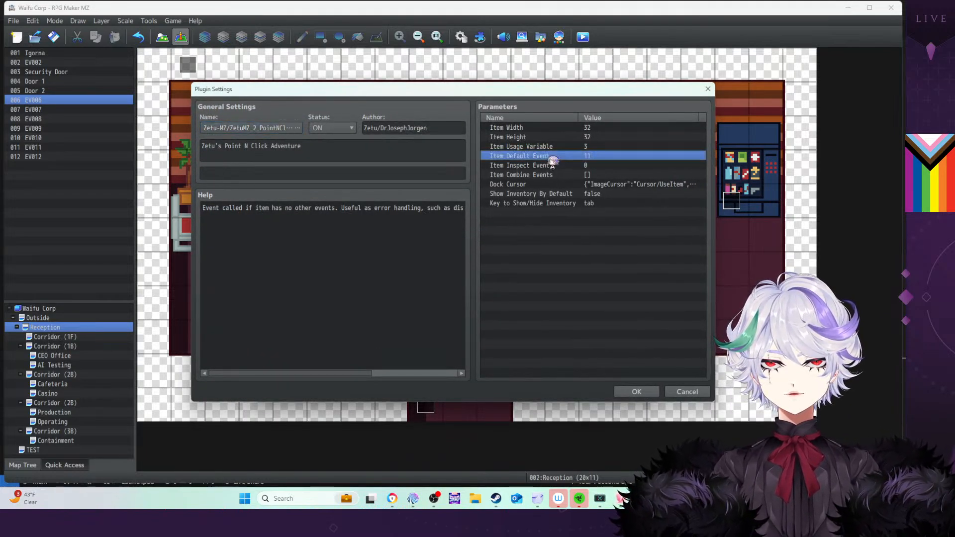
left_click(549, 147)
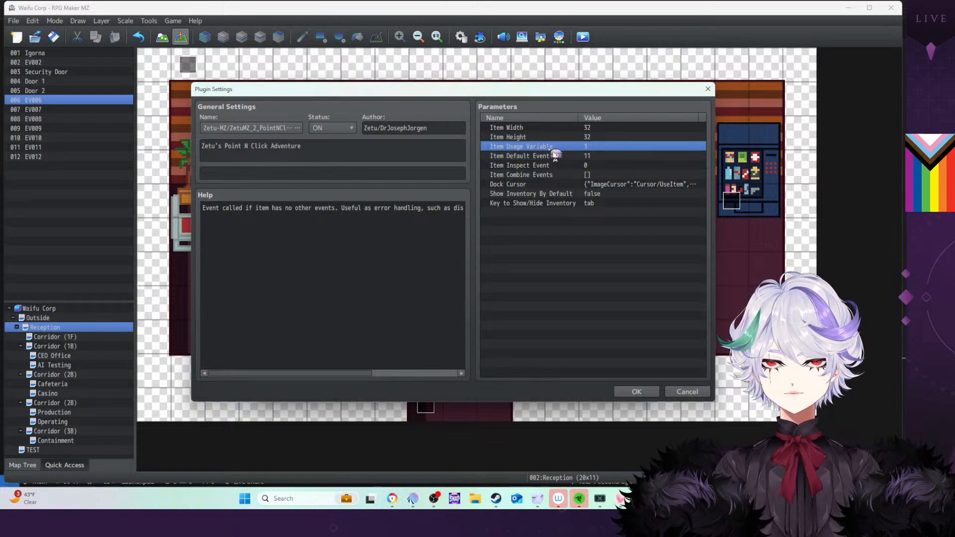
double_click(549, 148)
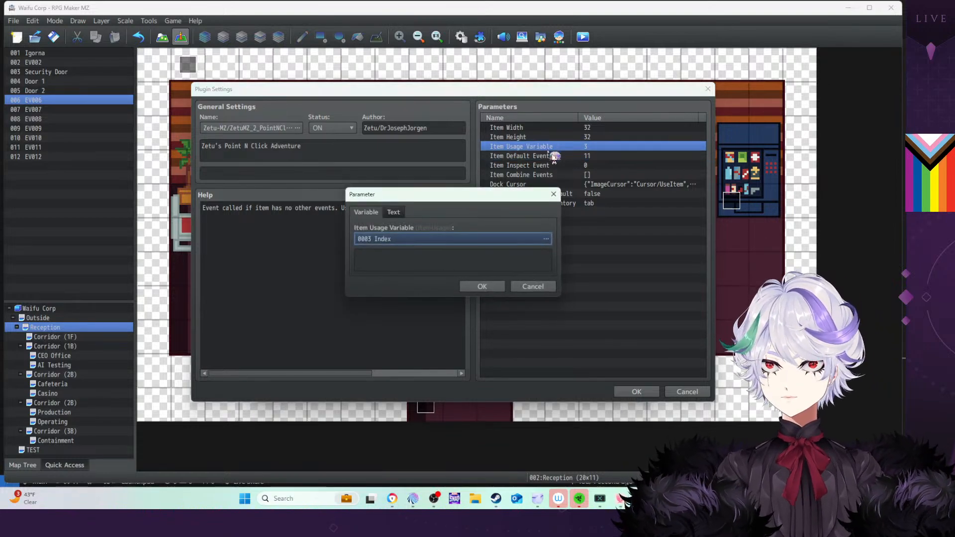
double_click(508, 237)
Name variables 0008 to 0011 as Variable D, Variable E, Variable F and Variable G
left_click(503, 208)
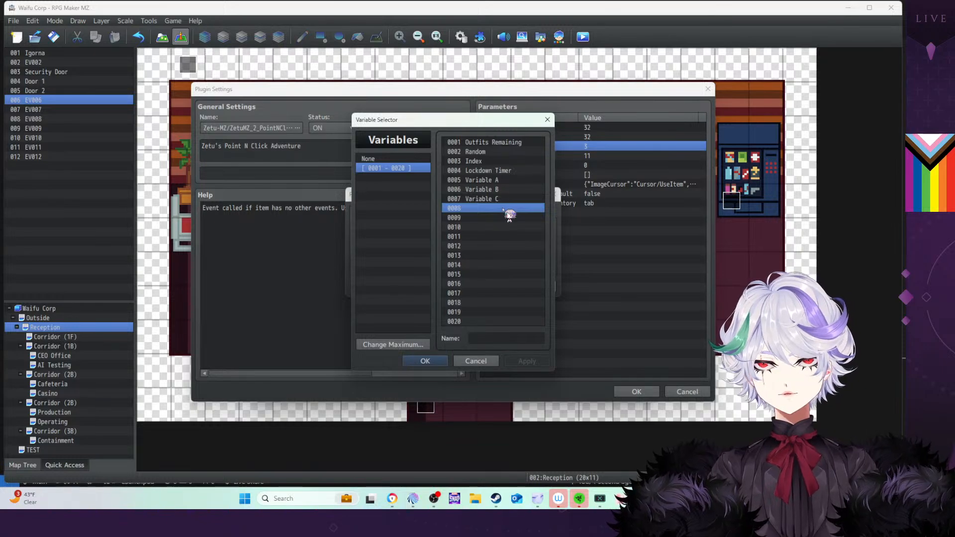
left_click(493, 340)
type("Variable D")
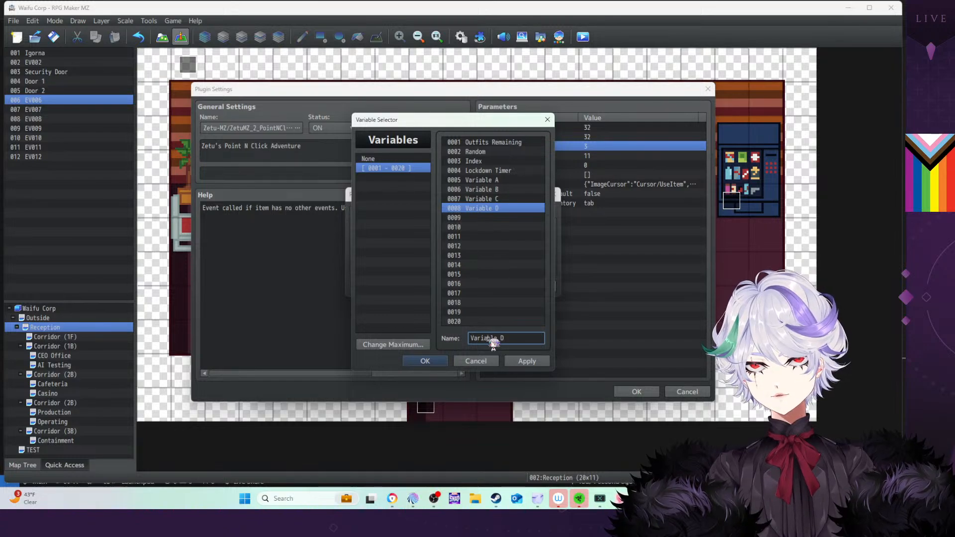
left_click(494, 218)
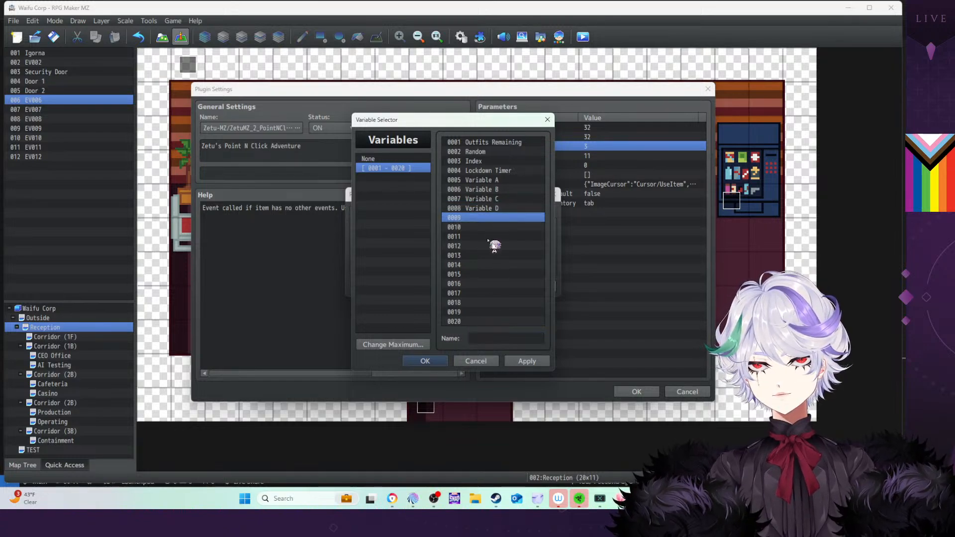
left_click(493, 340)
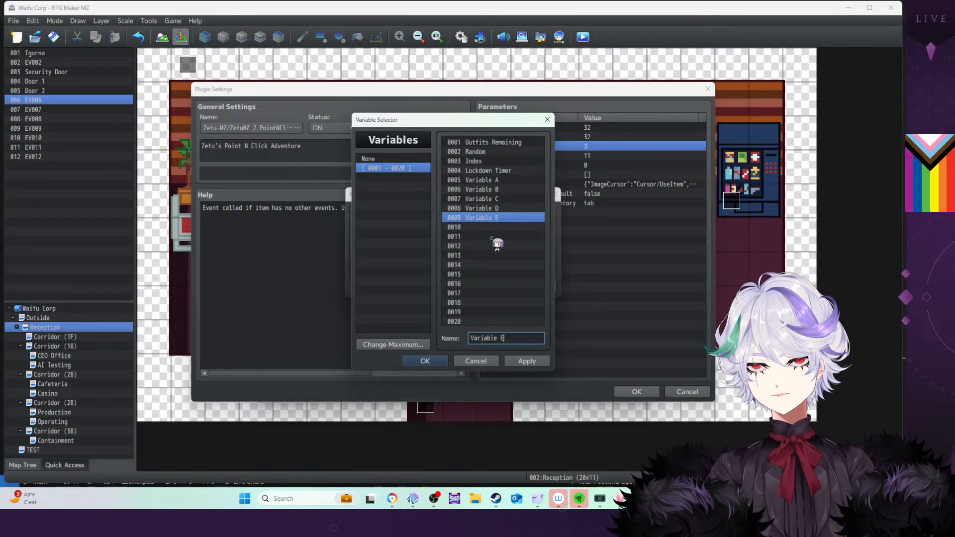
left_click(494, 227)
left_click(495, 340)
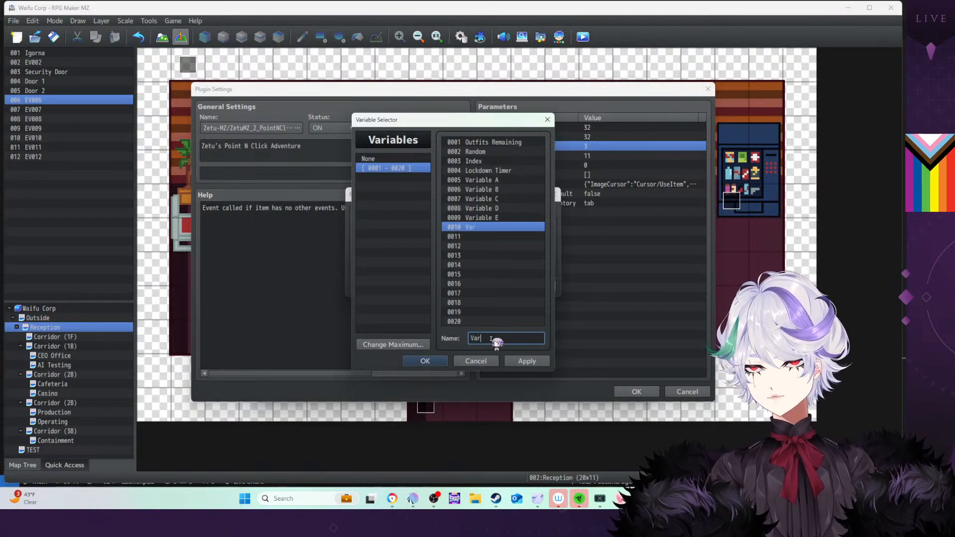
left_click(495, 237)
left_click(494, 338)
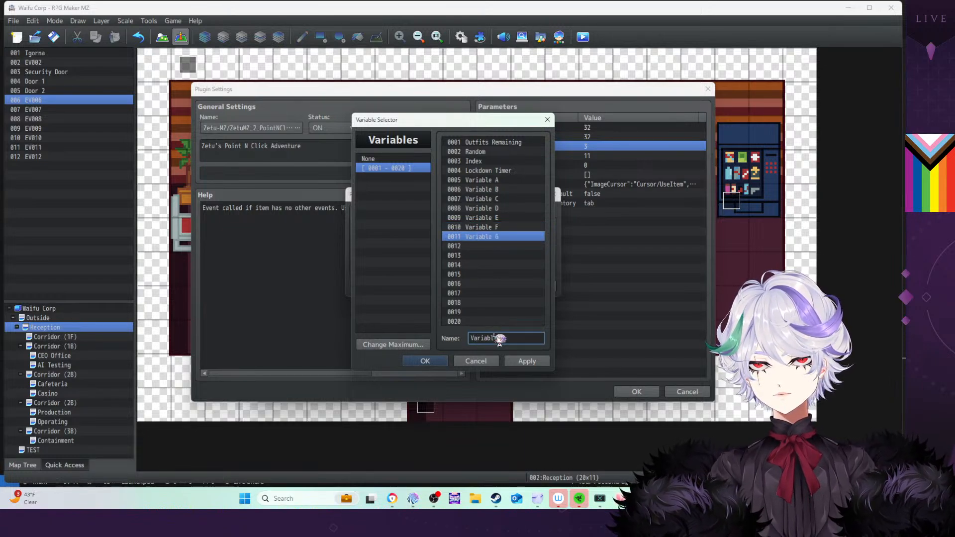
Name variable 0015 Item Used and apply the variable name changes
left_click(485, 275)
left_click(502, 340)
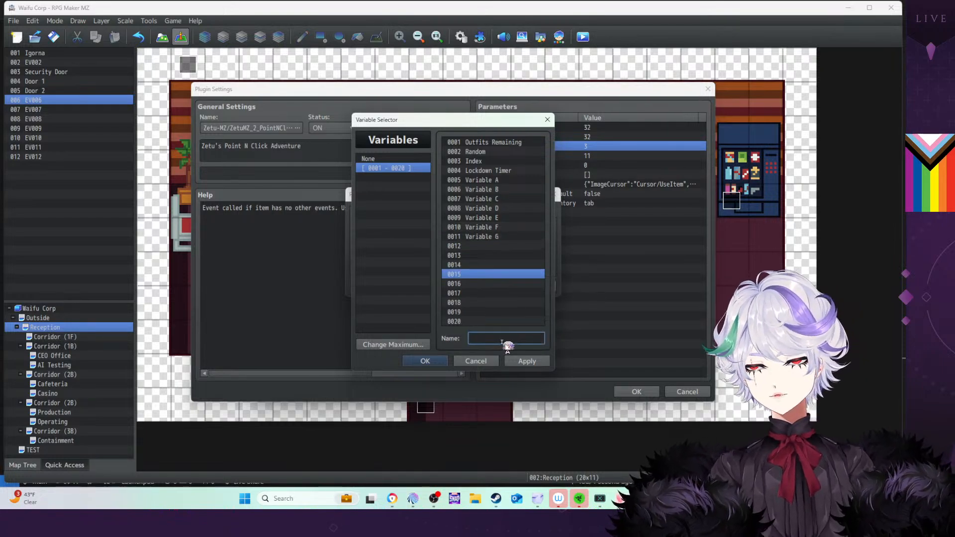
type("Item ")
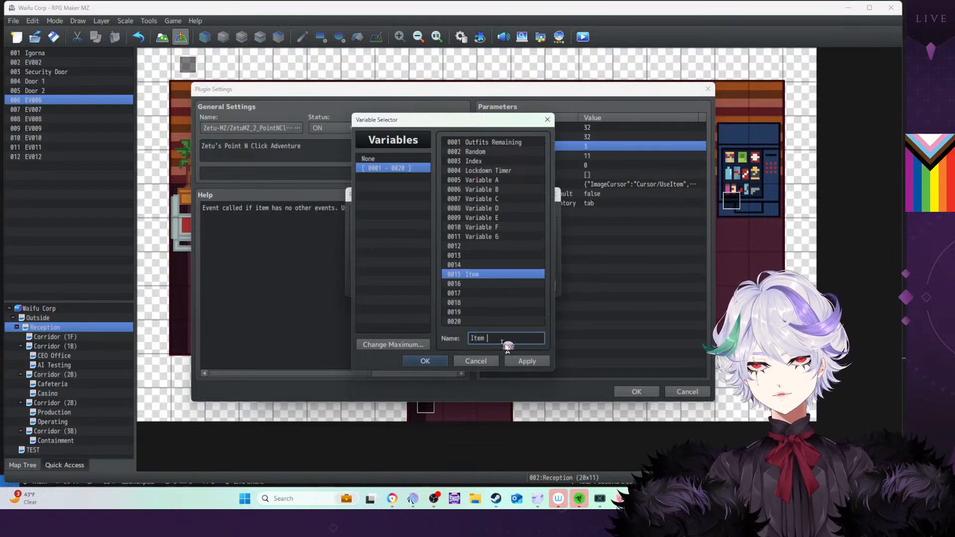
type("Used")
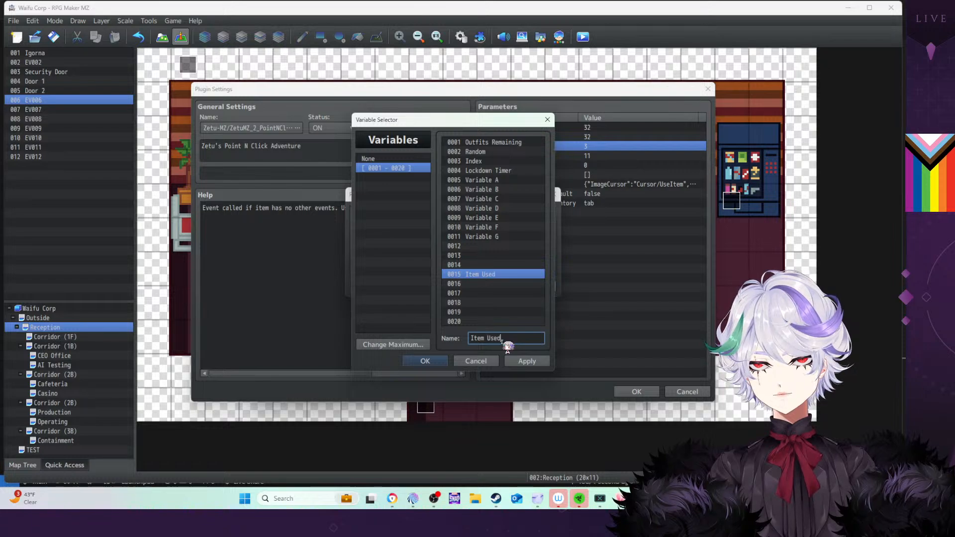
left_click(532, 359)
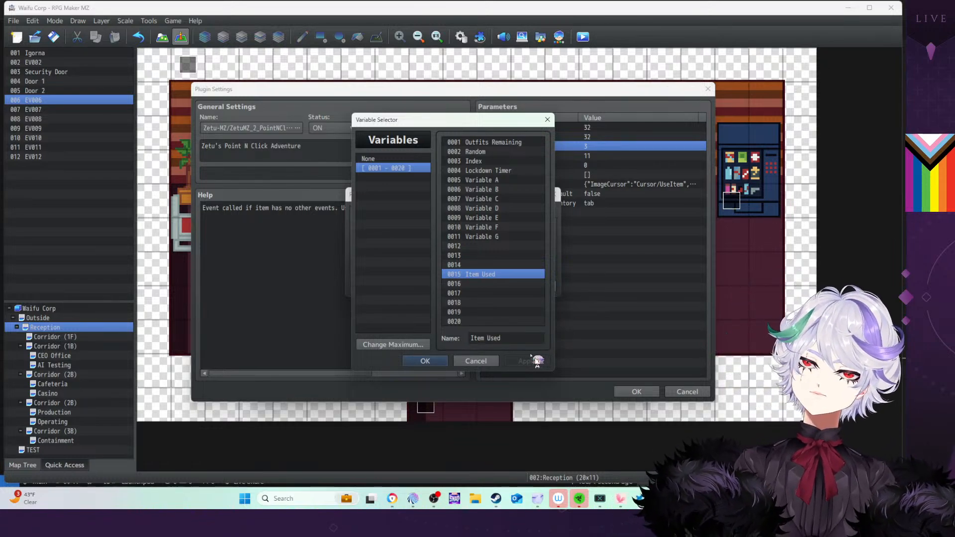
Assign 0015 Item Used as the plugin's Item Usage Variable and confirm the plugin settings
left_click(431, 365)
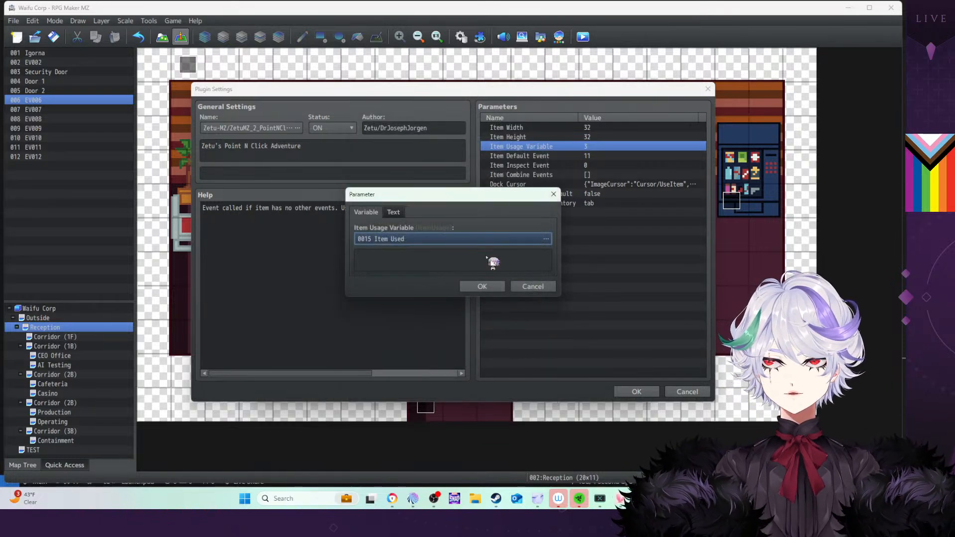
left_click(483, 286)
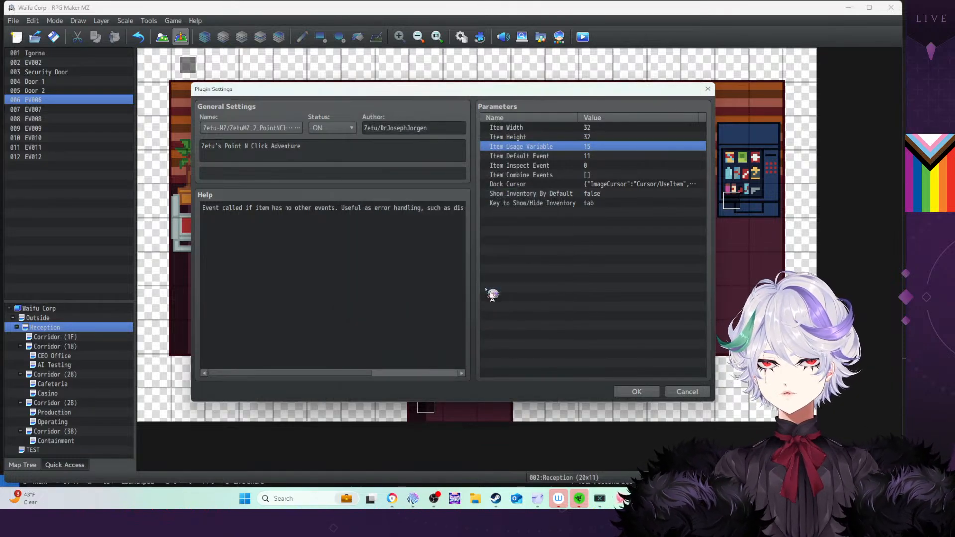
left_click(636, 392)
left_click(623, 391)
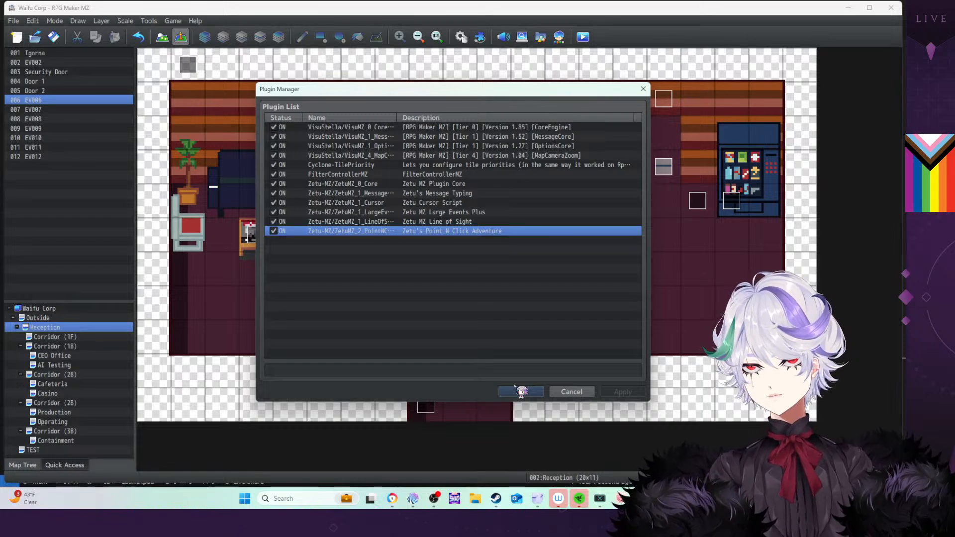
left_click(521, 392)
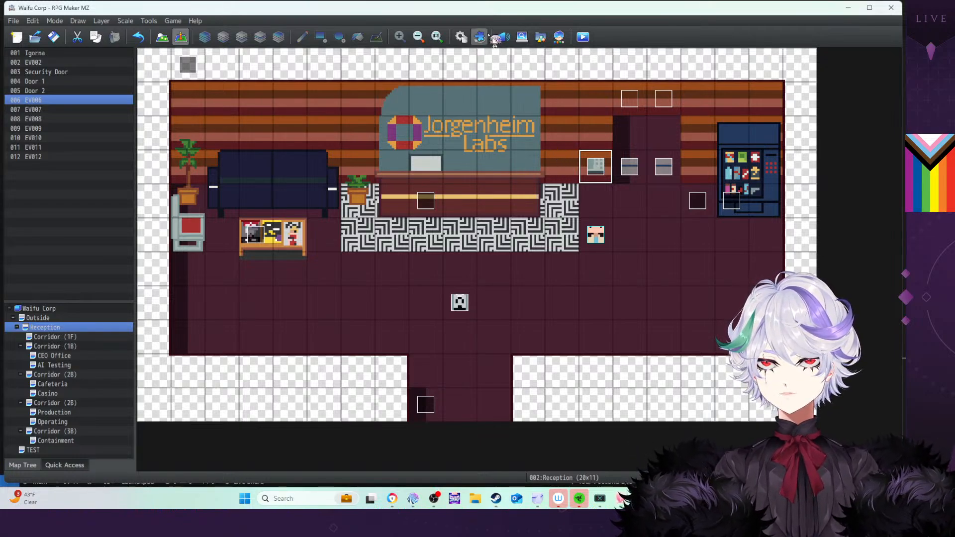
Switch to Visual Studio Code and examine the onClick and useItem functions of Sprite_PNClickInteractable in ZetuMZ_2_PointNClick.js, including the usage check
left_click(642, 498)
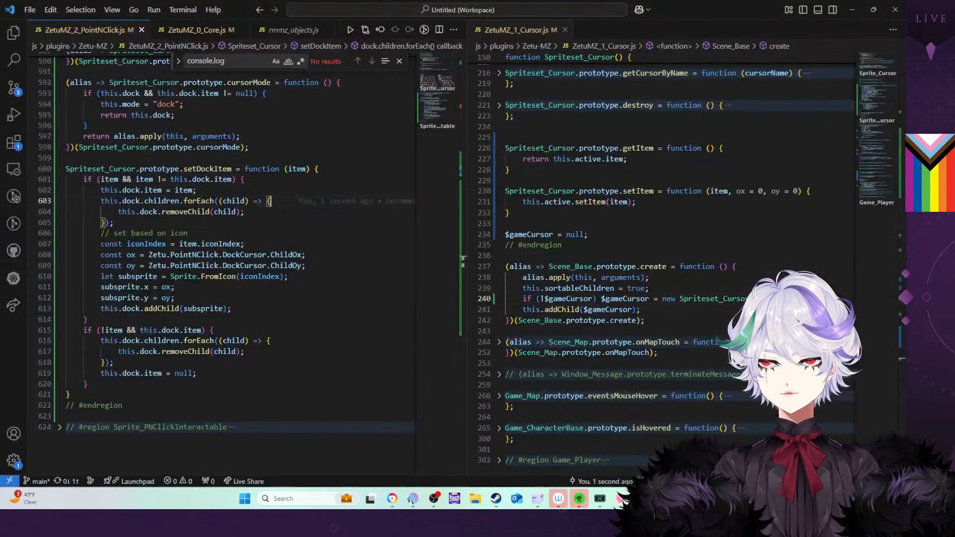
left_click(300, 318)
scroll(305, 320, "down", 5)
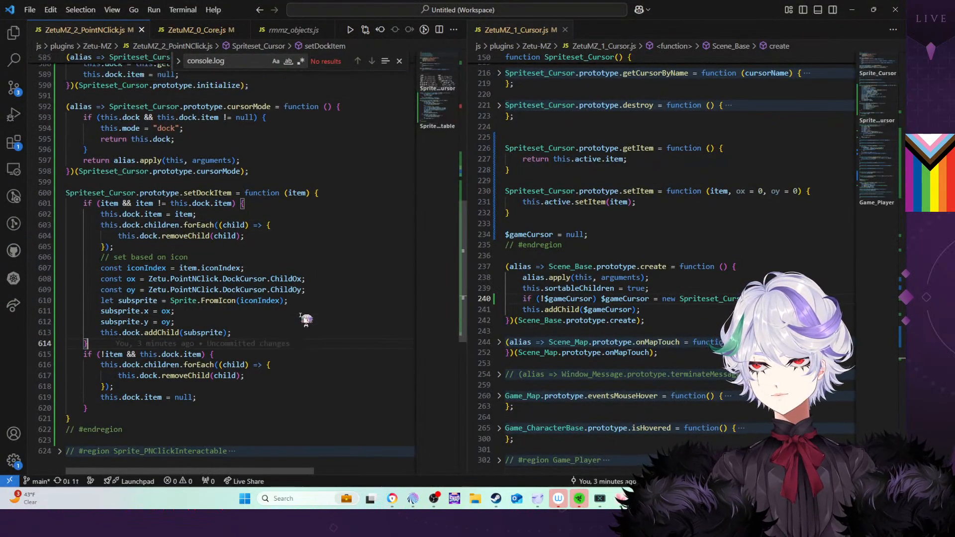
left_click(60, 285)
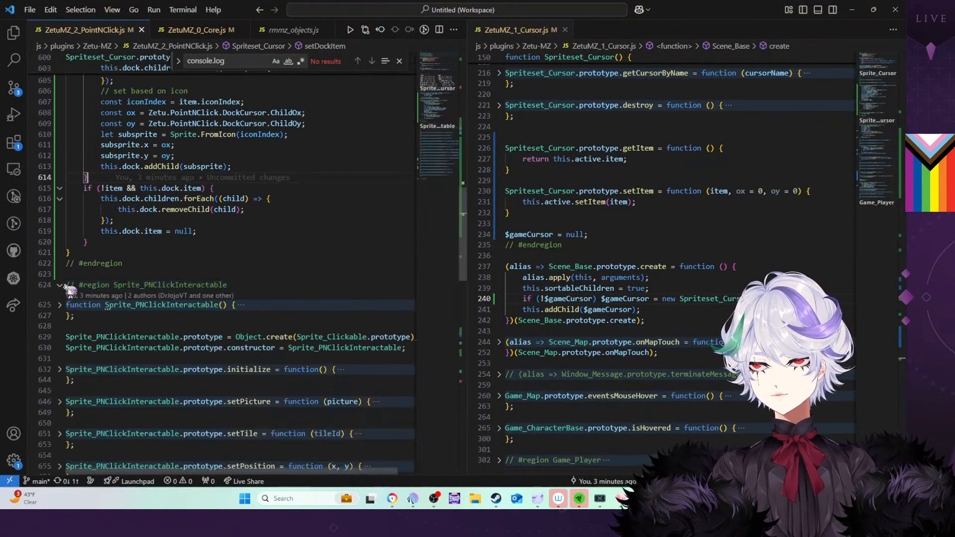
scroll(249, 296, "down", 10)
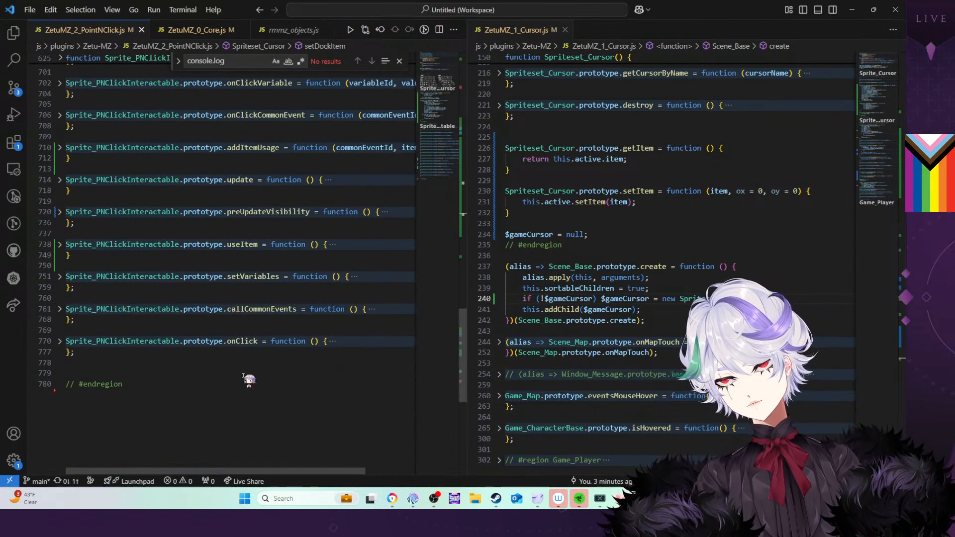
left_click(59, 341)
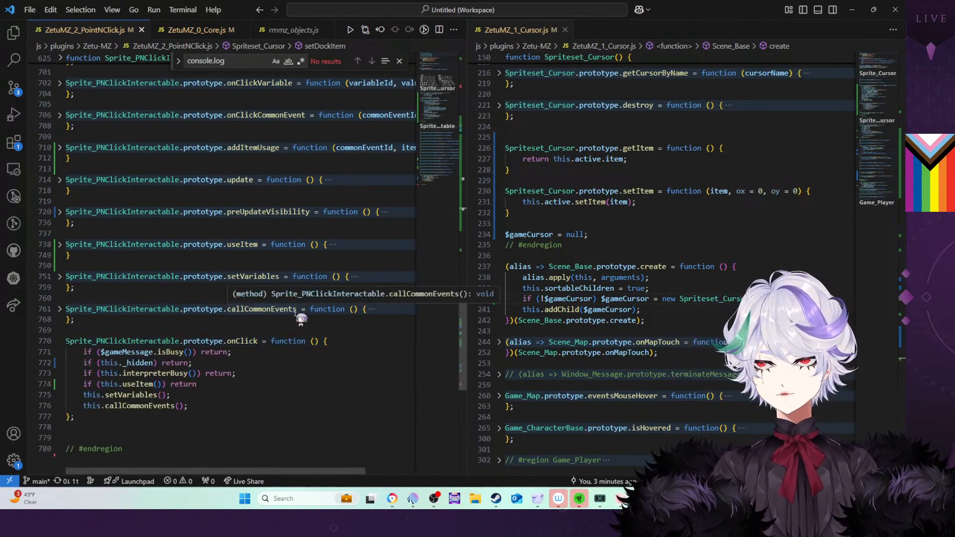
left_click(139, 385)
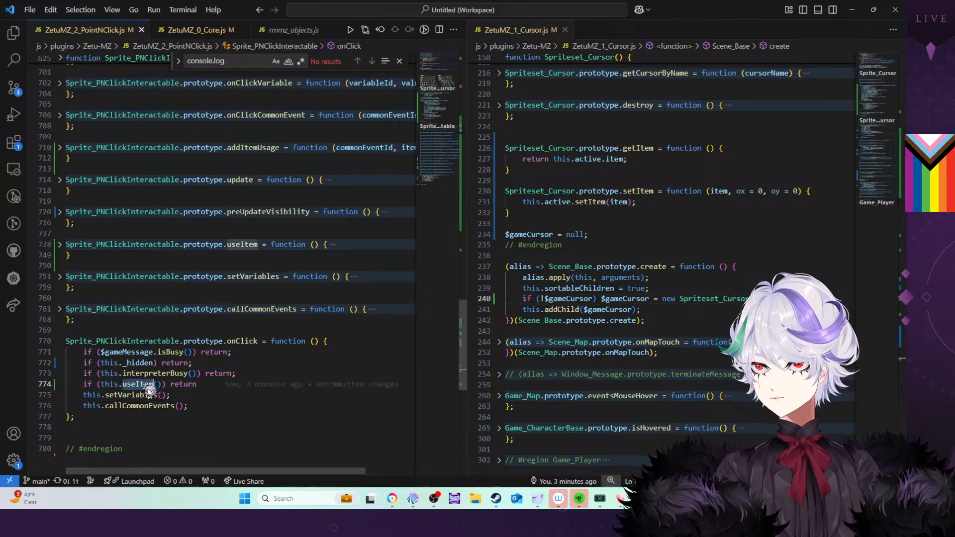
left_click(60, 244)
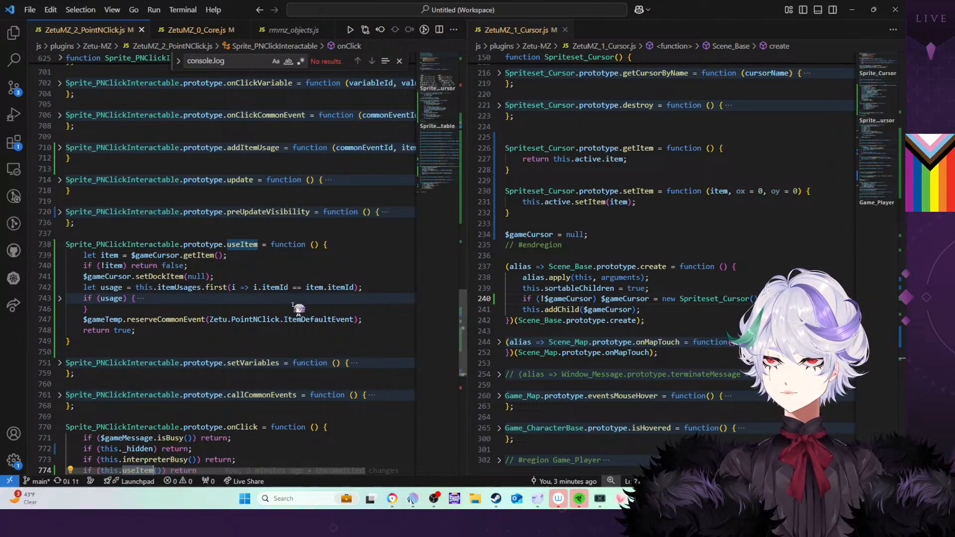
scroll(304, 297, "down", 2)
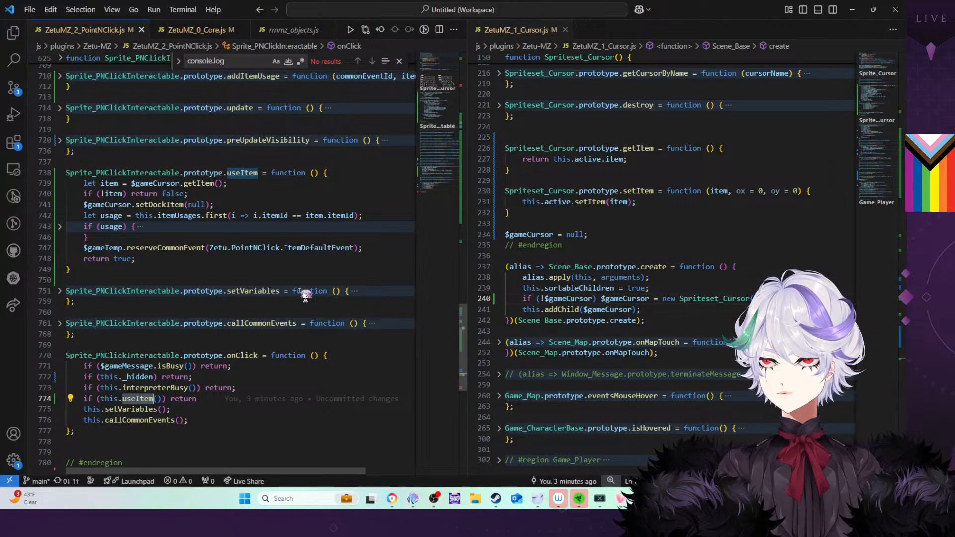
left_click(60, 226)
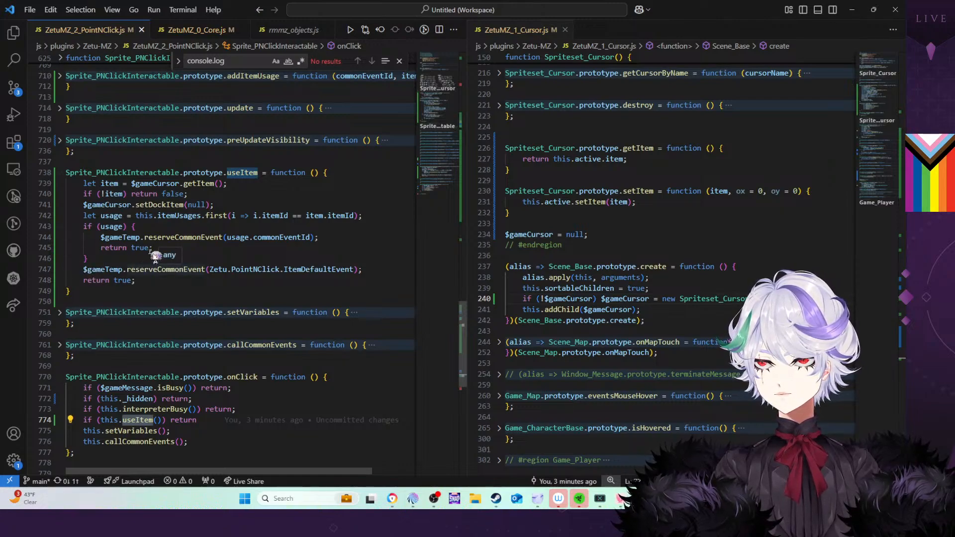
Insert console.log(usage); as the first line of the if (usage) block in useItem, save the file and find the console.log match
left_click(122, 227)
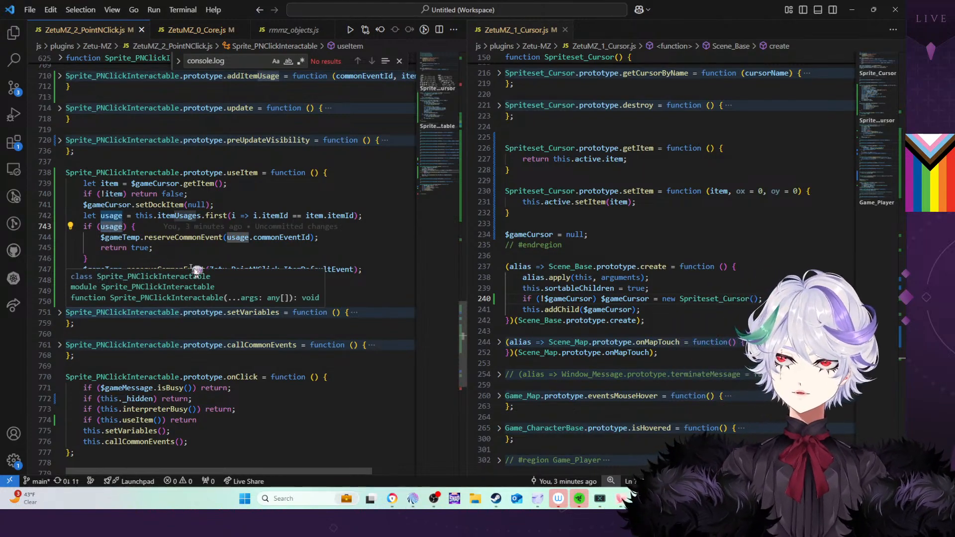
left_click(168, 228)
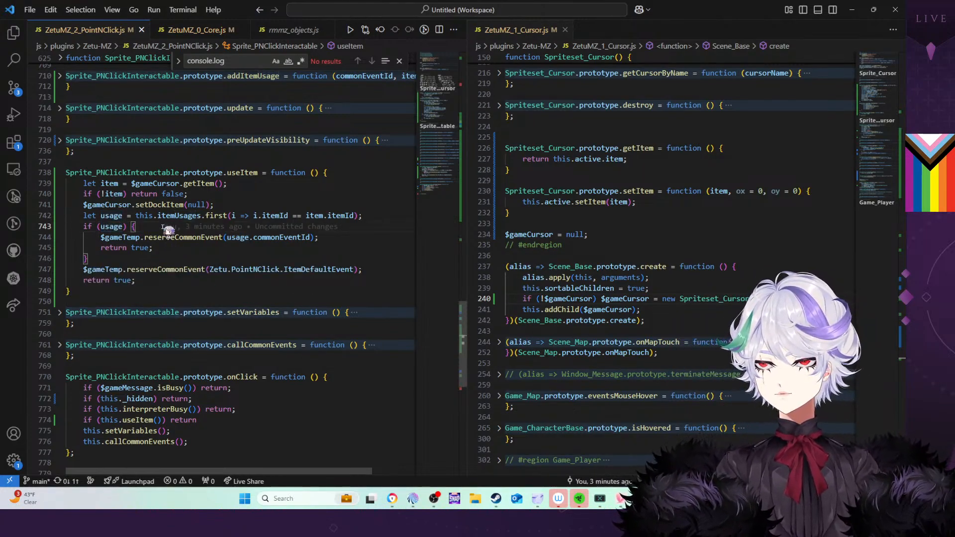
key("Return")
type("console.")
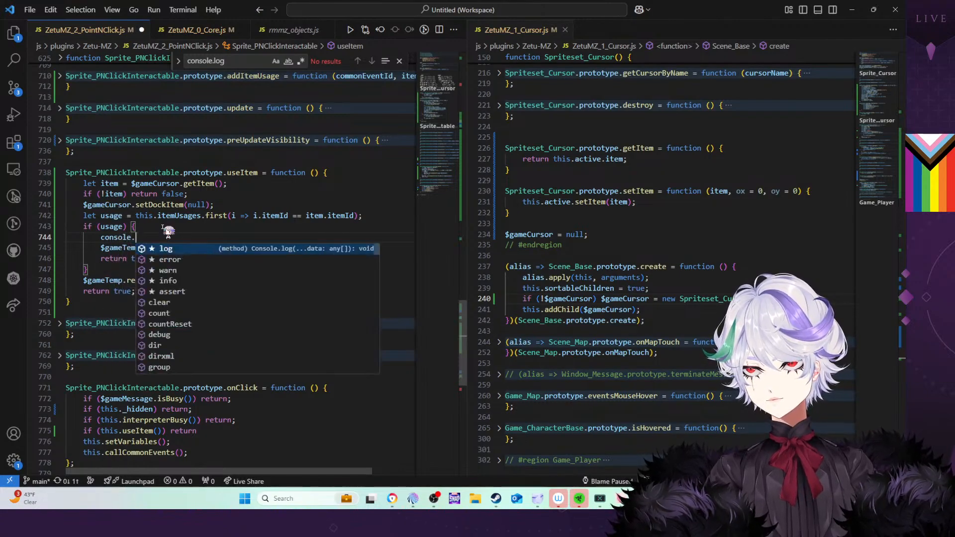
type("log(usag")
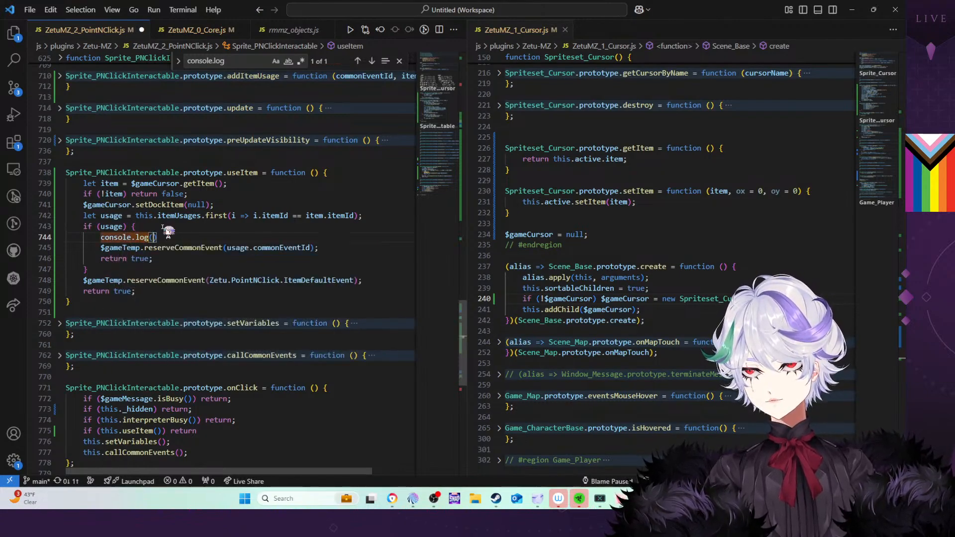
type("e)")
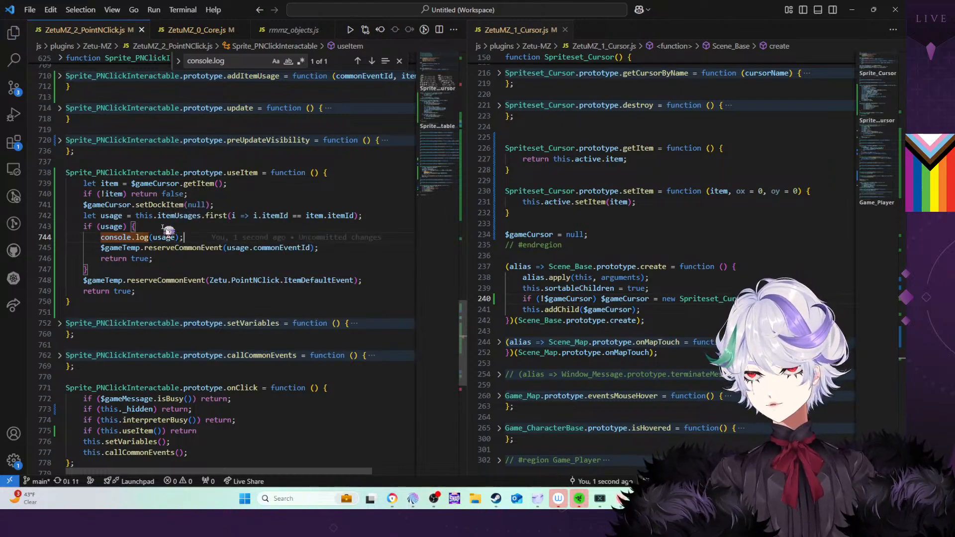
left_click(360, 60)
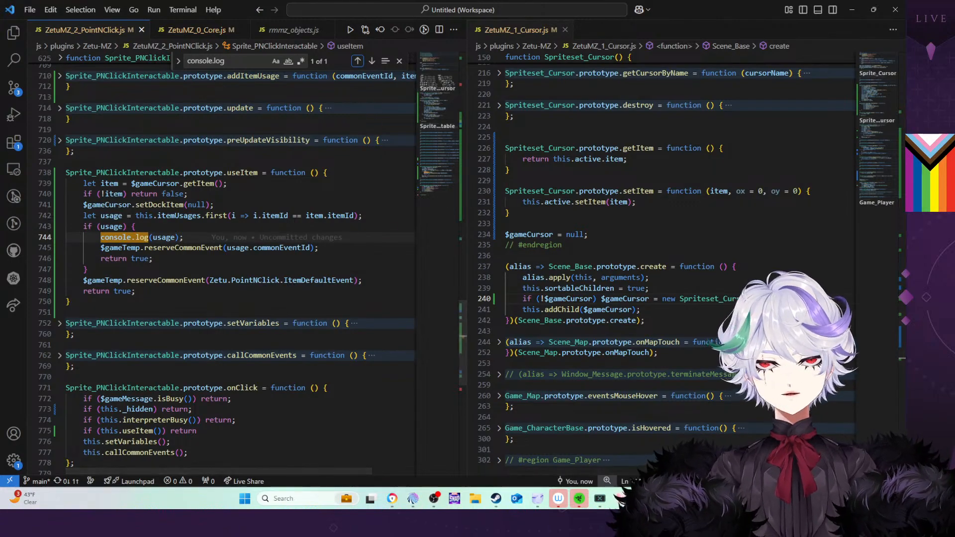
Switch to RPG Maker MZ and start a playtest, saving the changes to the game
key("alt+Tab")
left_click(583, 37)
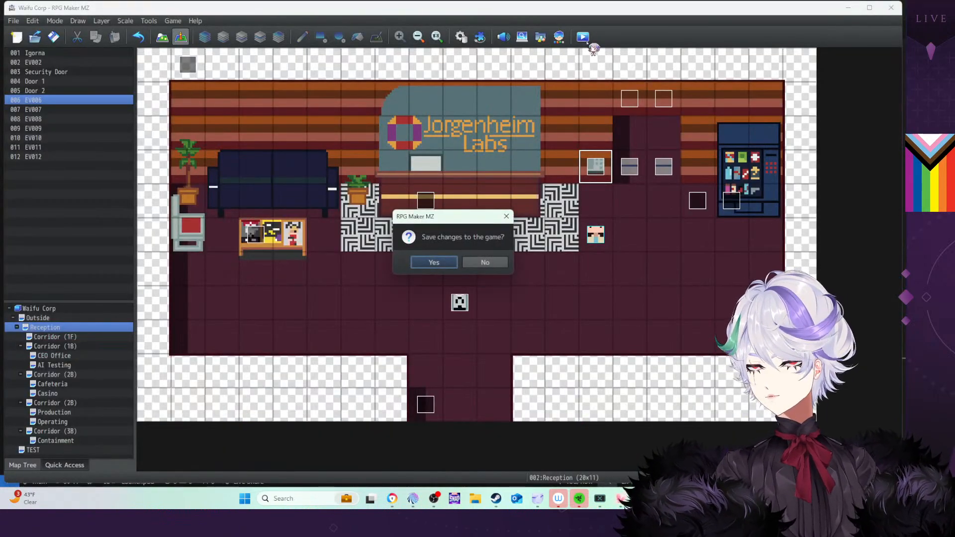
left_click(434, 263)
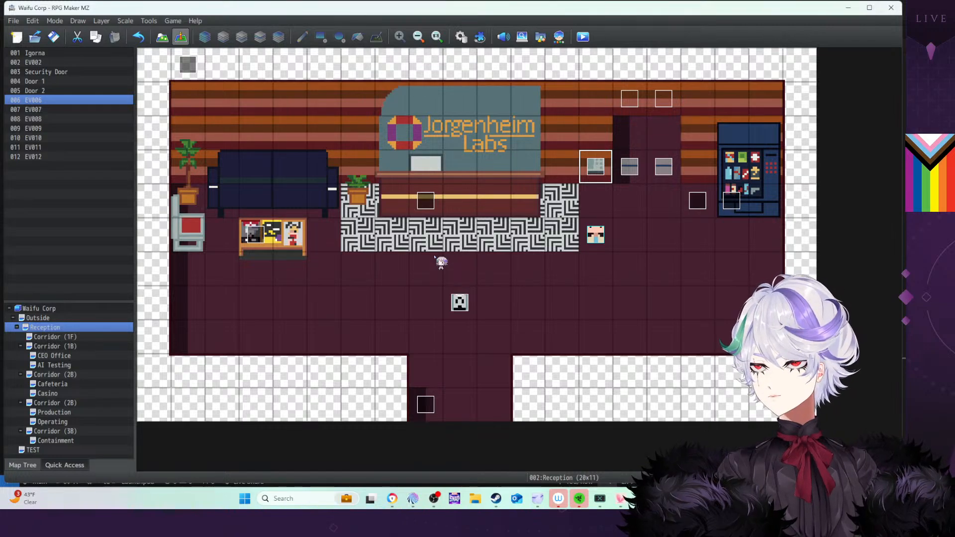
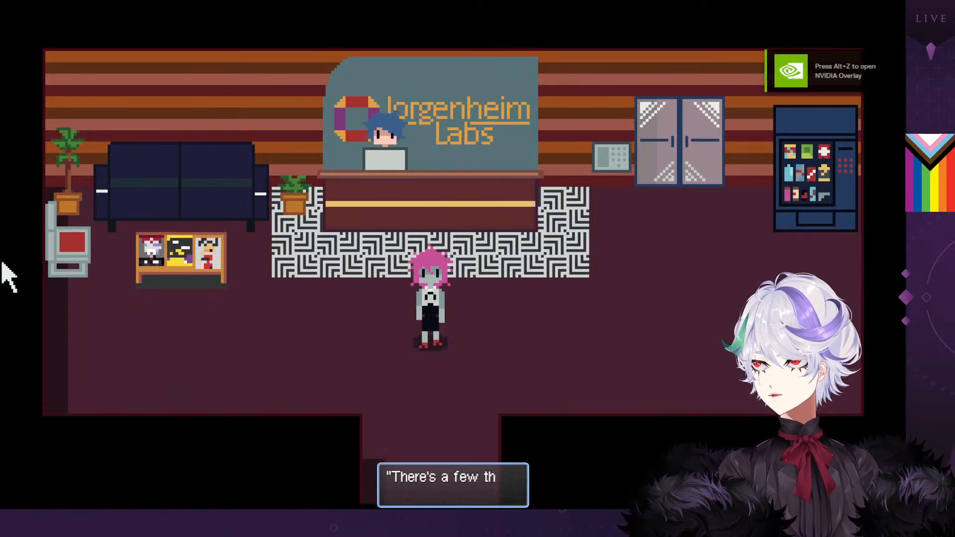
In the playtest, take the keycard from the reception computer close-up and open the keypad beside the double doors
left_click(302, 265)
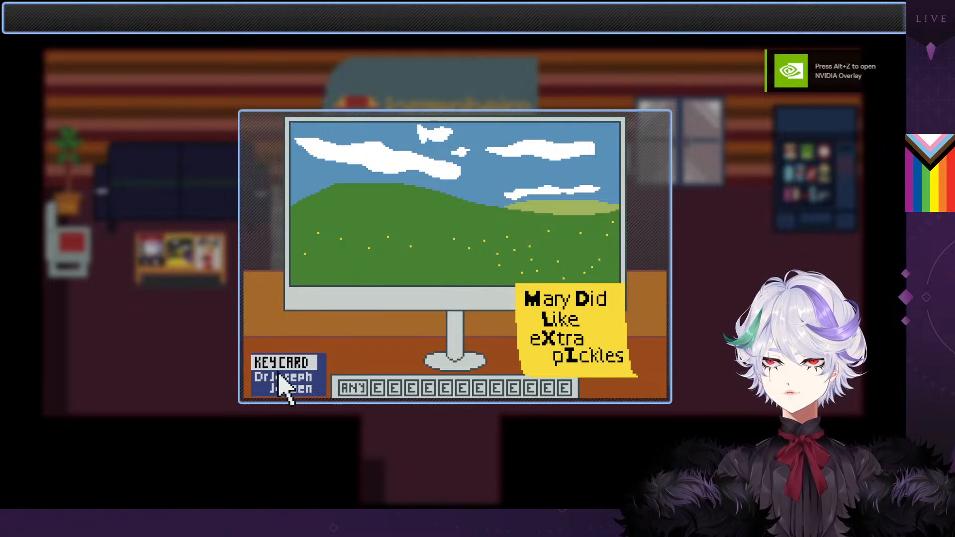
left_click(278, 372)
left_click(278, 372)
key("Escape")
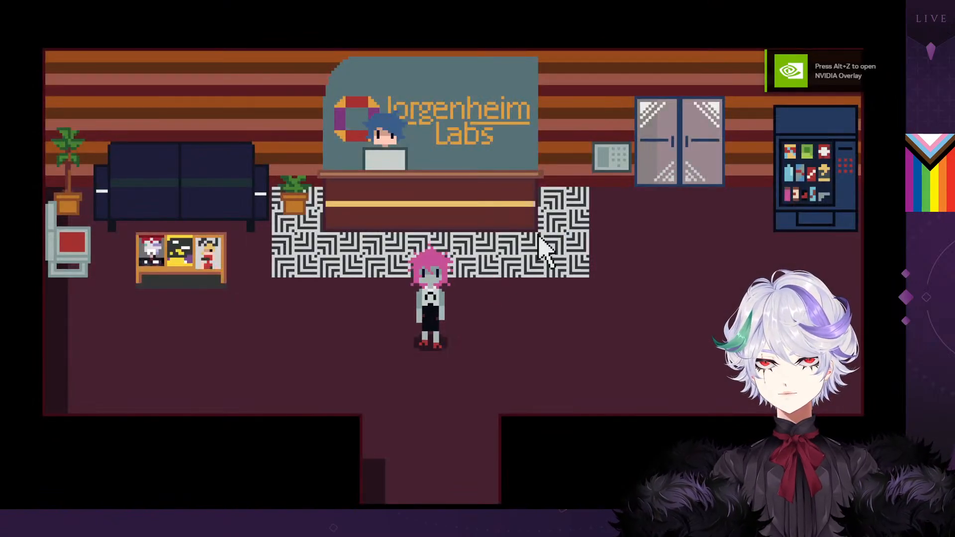
left_click(617, 164)
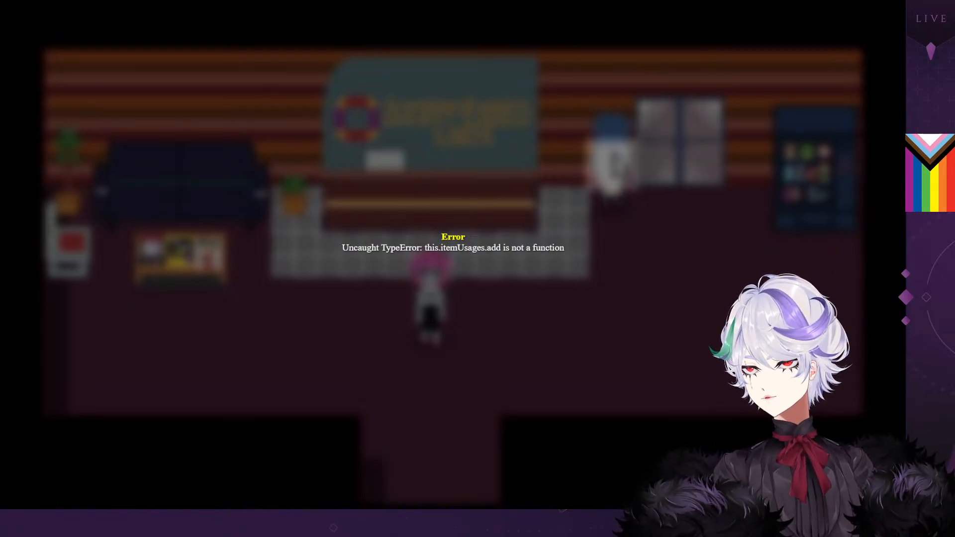
Switch to Visual Studio Code, expand addItemUsage in ZetuMZ_2_PointNClick.js and check where this.itemUsages is initialized and used
key("alt+Tab")
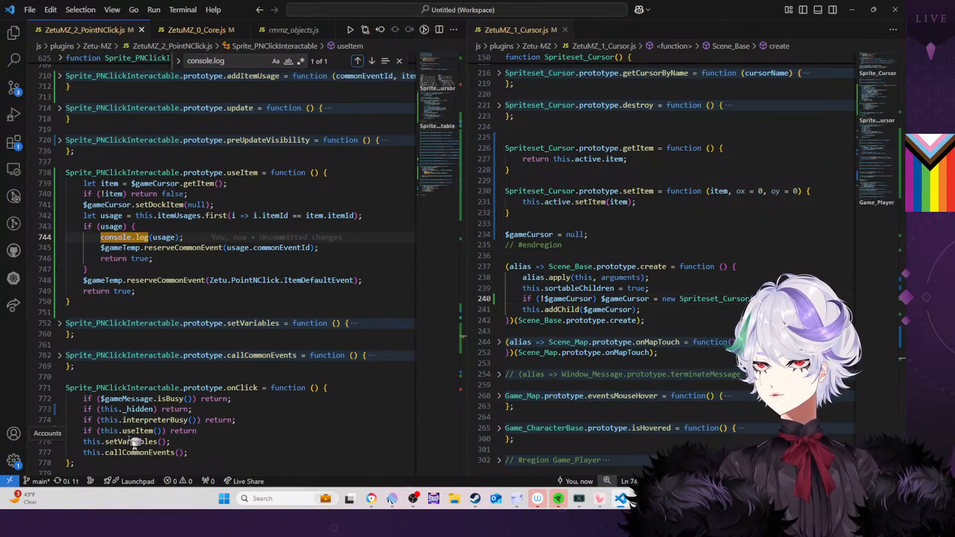
scroll(266, 254, "up", 2)
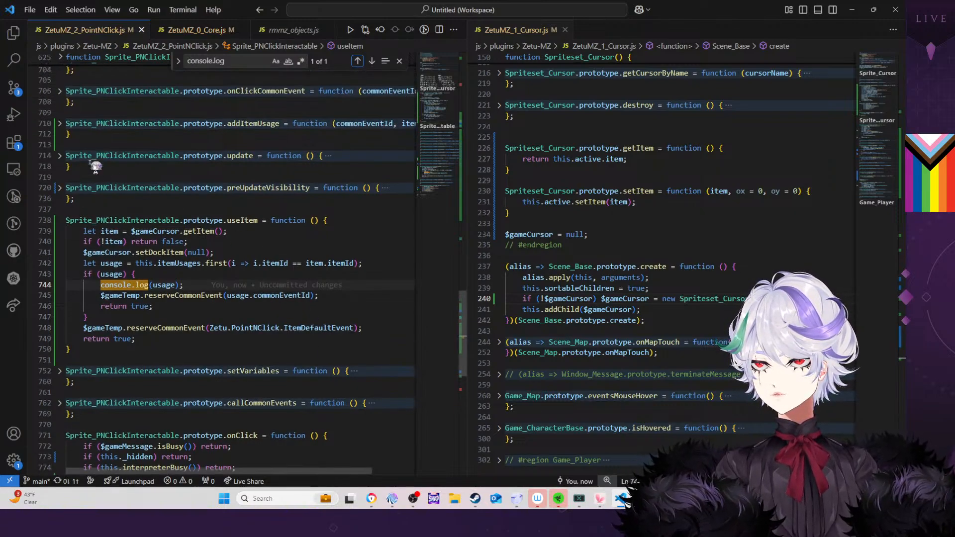
left_click(60, 124)
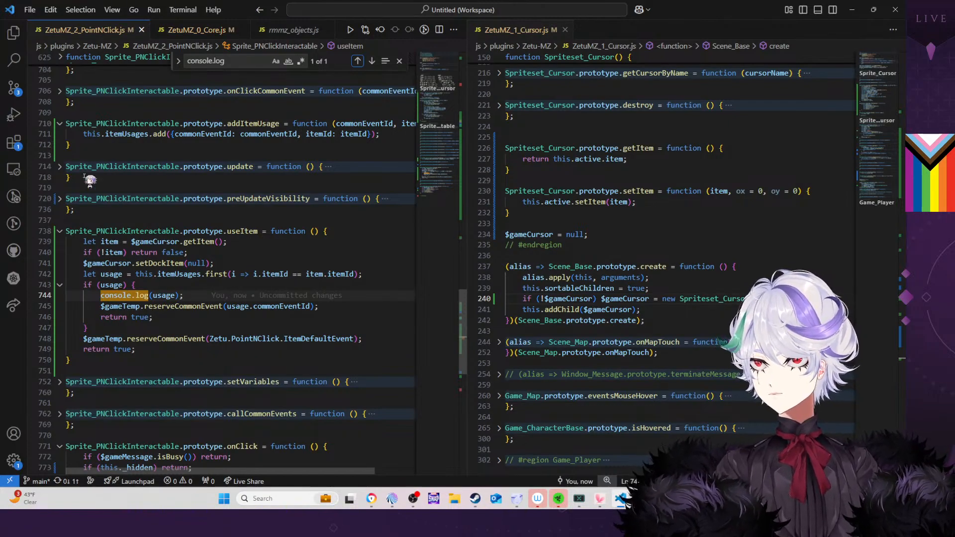
left_click(142, 135)
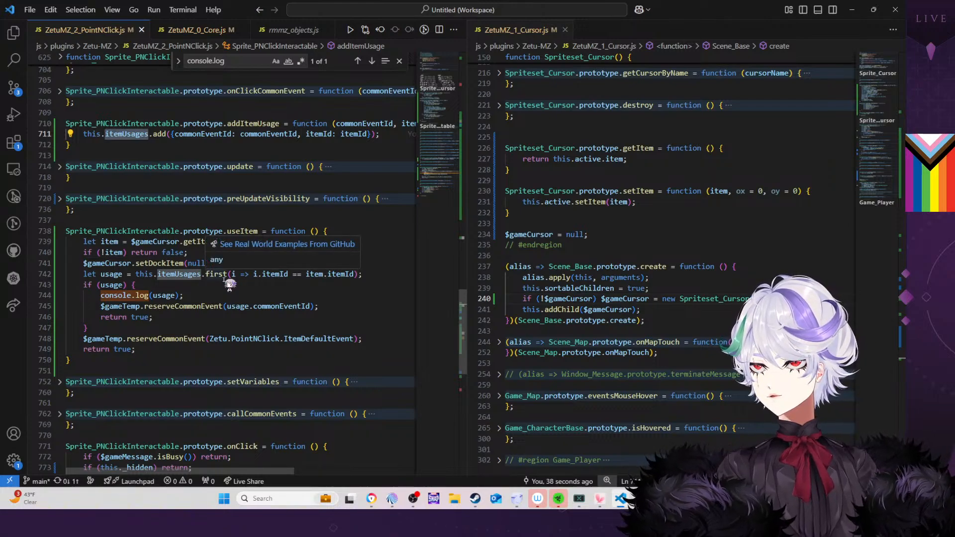
scroll(230, 284, "up", 3)
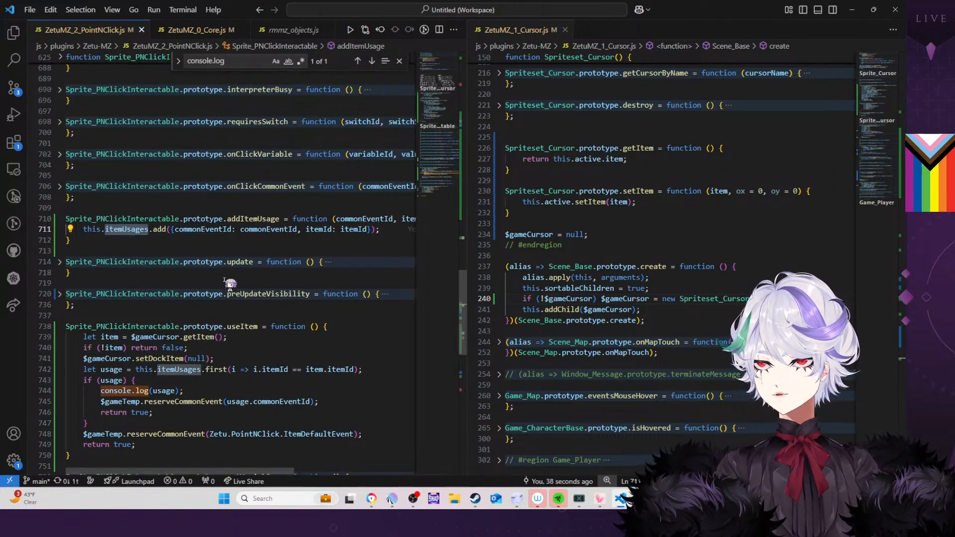
left_click_drag(84, 230, 149, 232)
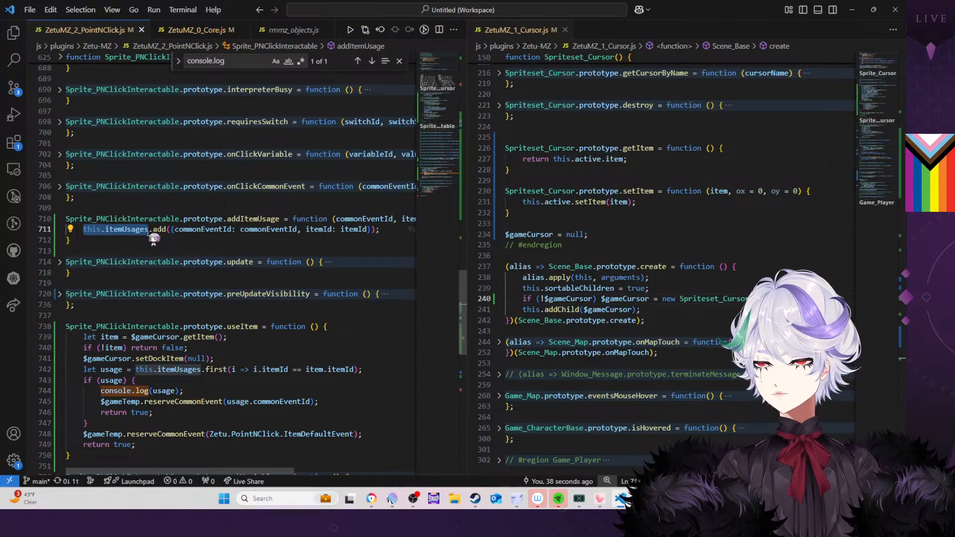
key("ctrl+f")
key("shift+Return")
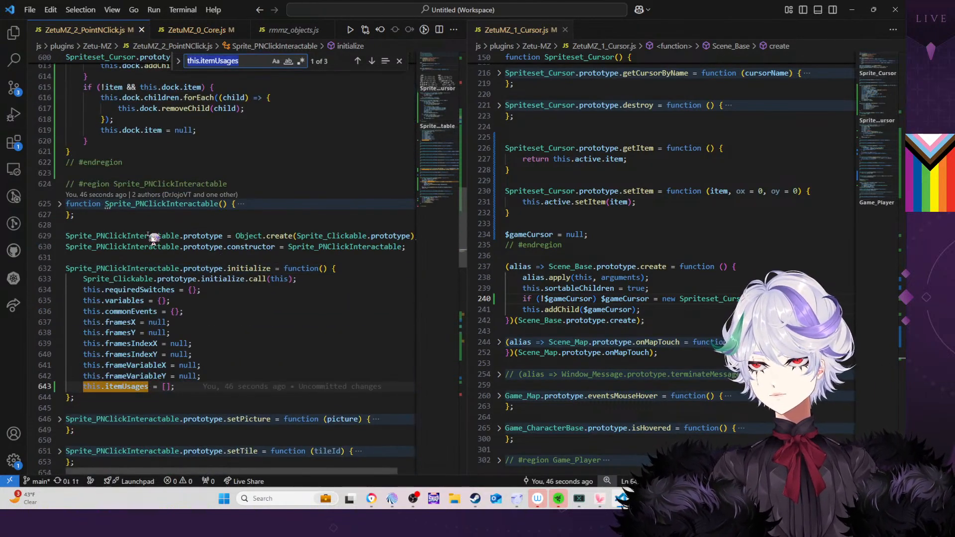
scroll(189, 246, "down", 12)
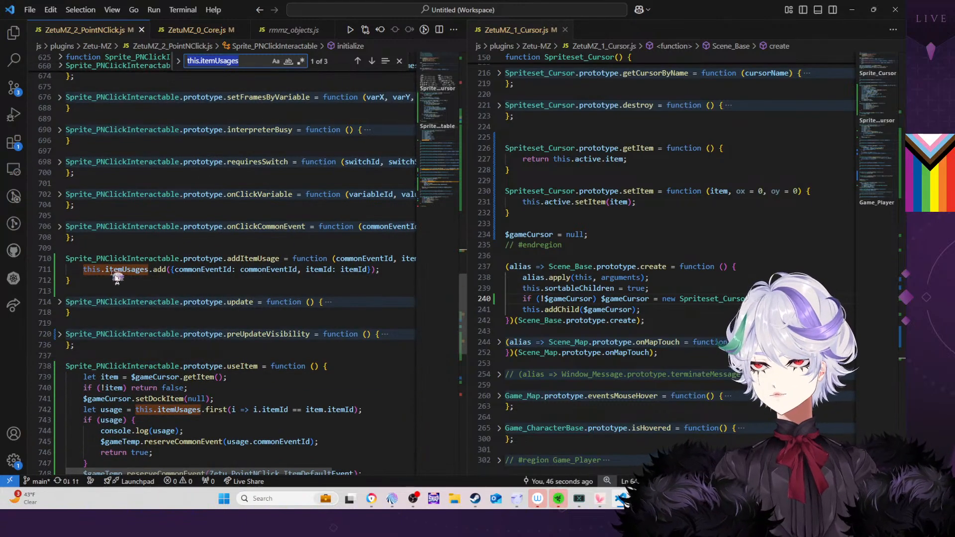
Insert console.log(this.itemUsages); as the first line of addItemUsage and save the file
left_click(86, 271)
key("Return")
key("Up")
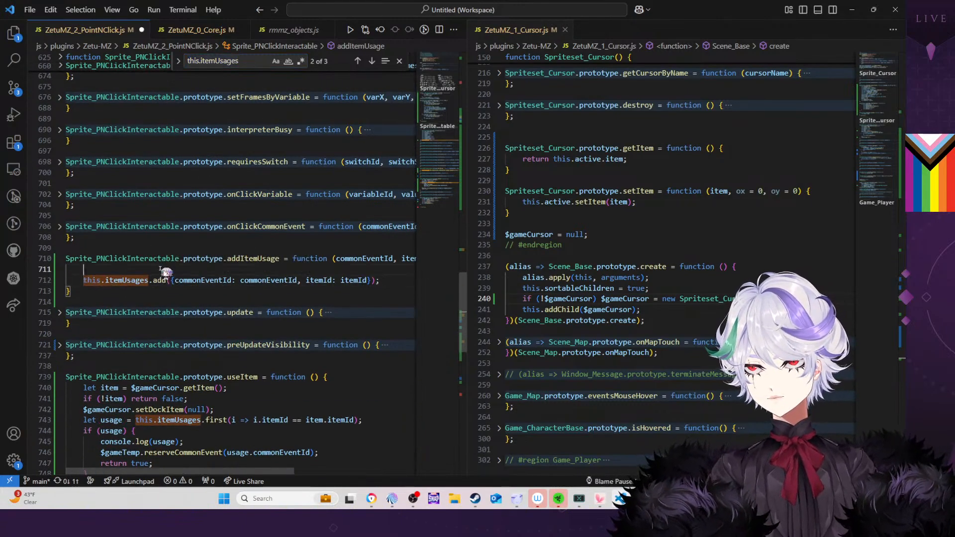
type("console.")
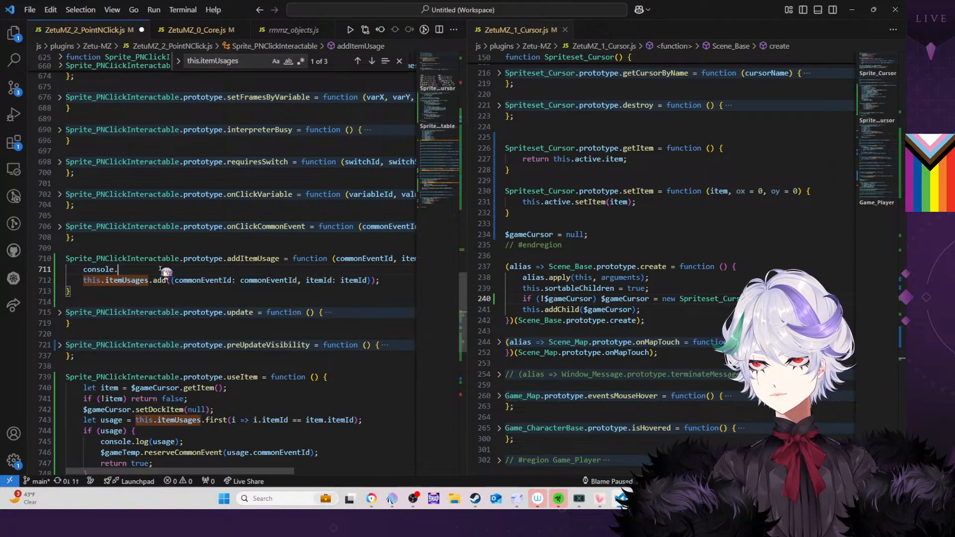
type("log(this.i")
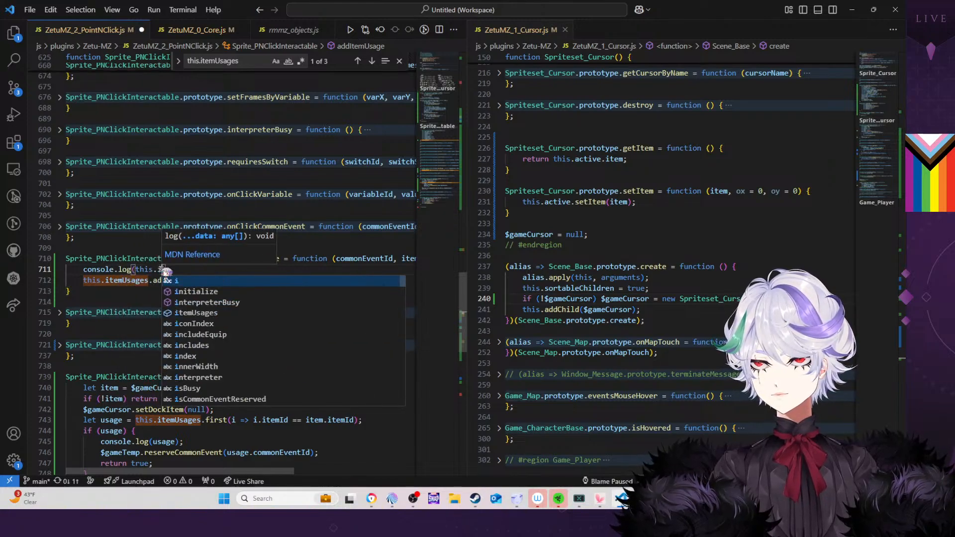
type("temUsages)")
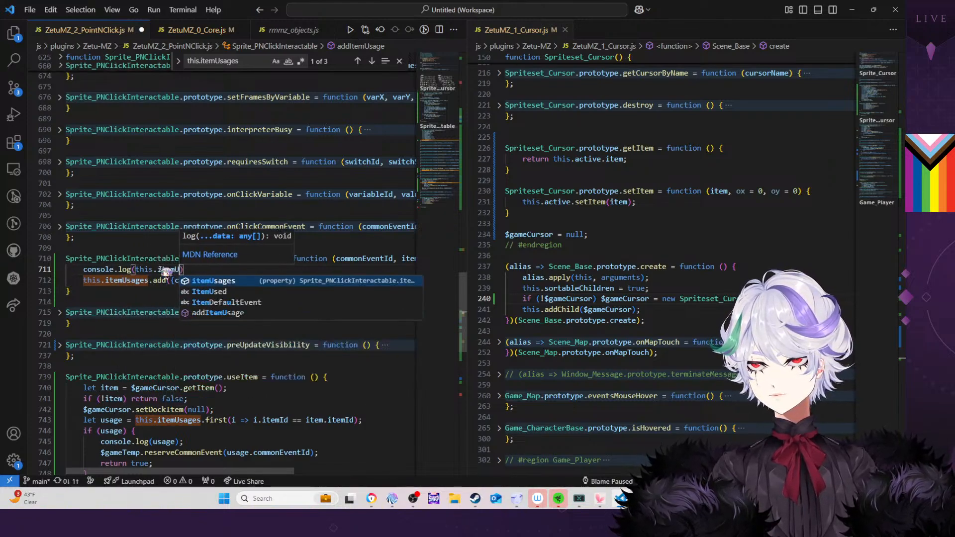
type(";")
key("ctrl+s")
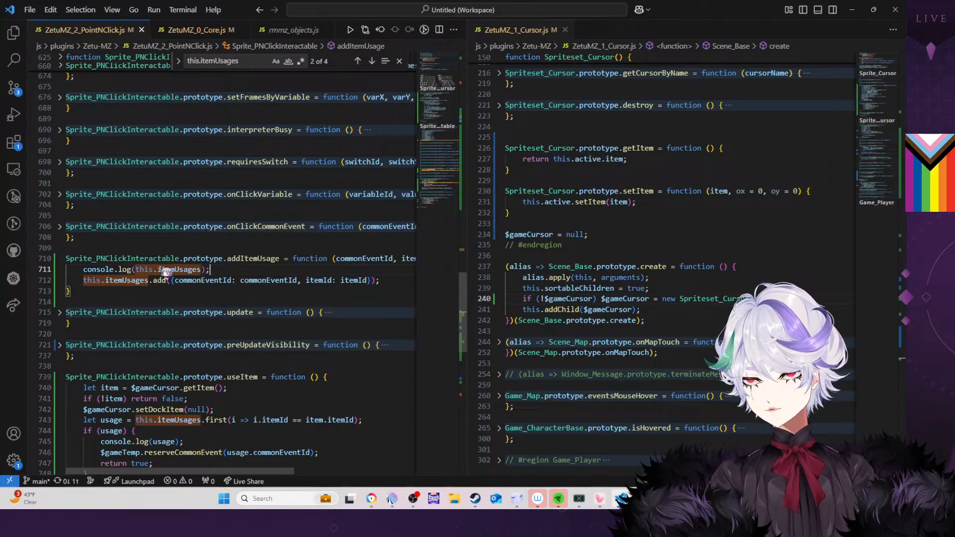
Return to the game for a fresh test run, take the keycard at the reception computer and open the lobby keypad
key("alt+Tab")
key("alt+F4")
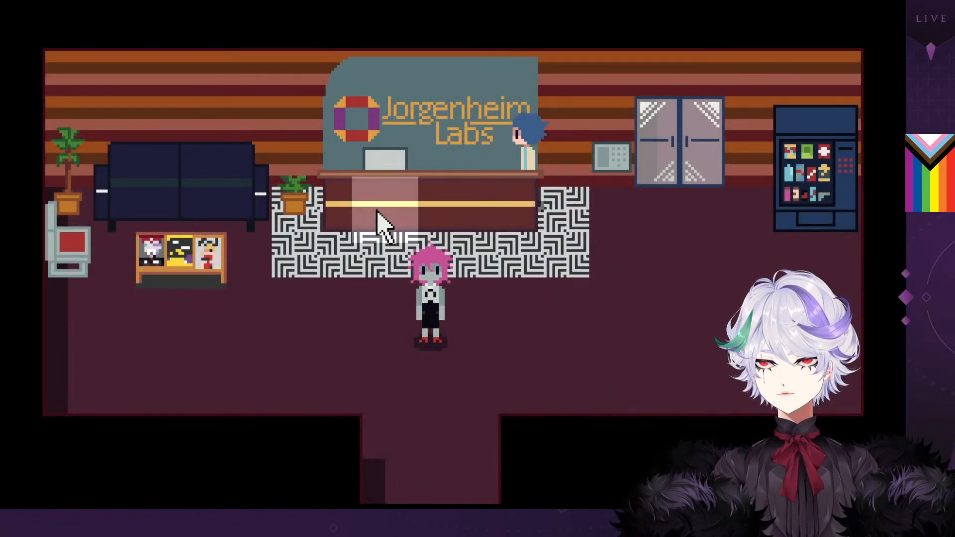
left_click(377, 210)
left_click(377, 210)
left_click(302, 364)
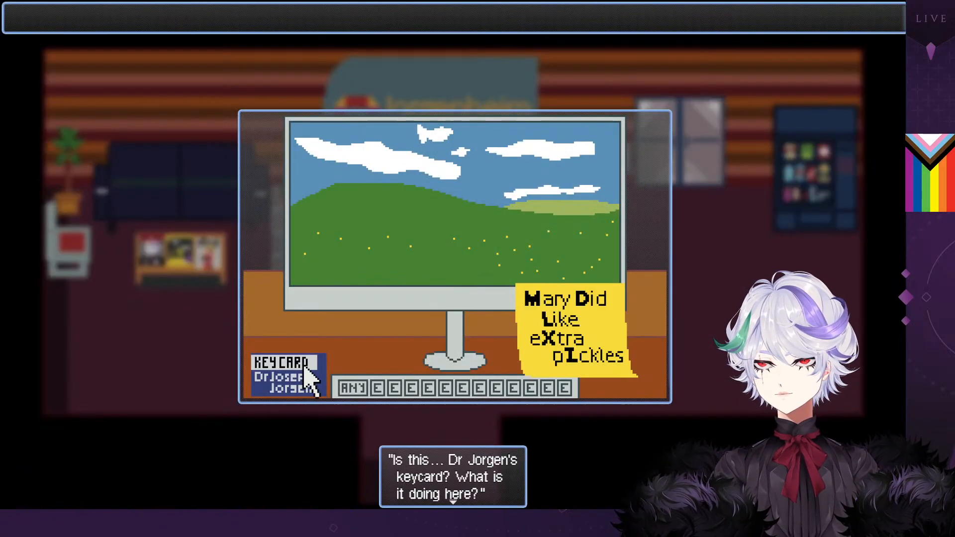
left_click(302, 364)
right_click(398, 333)
left_click(605, 159)
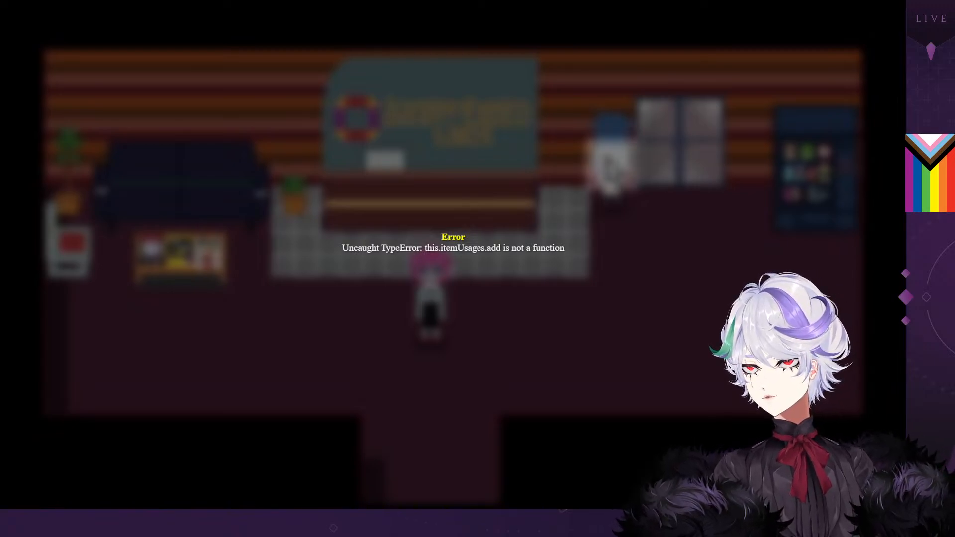
Switch to Visual Studio Code and replace add with push in the this.itemUsages call of addItemUsage
key("alt+Tab")
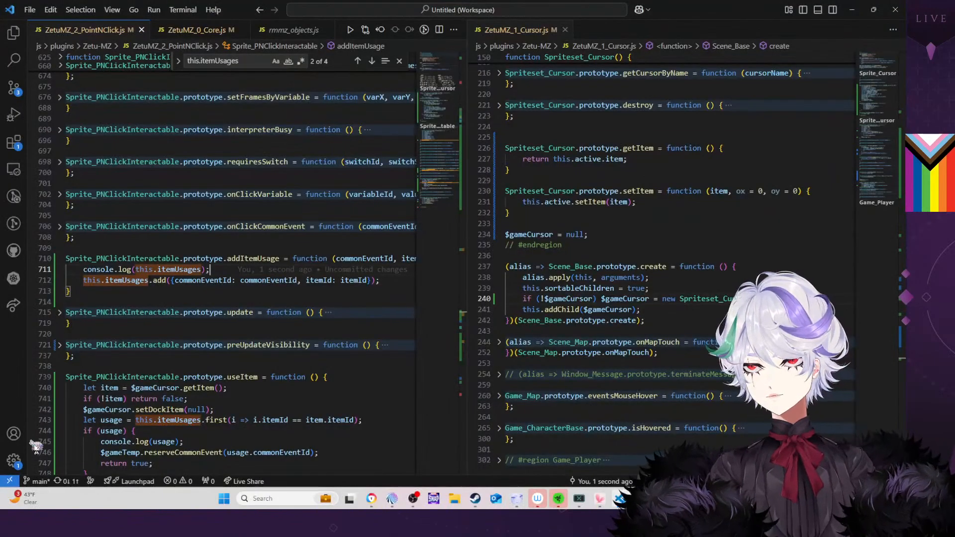
left_click(166, 282)
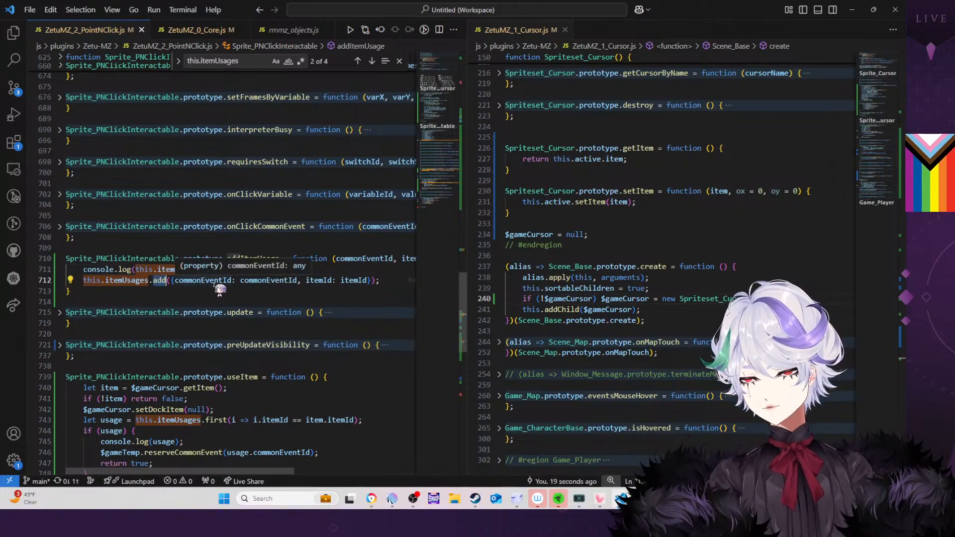
type("push")
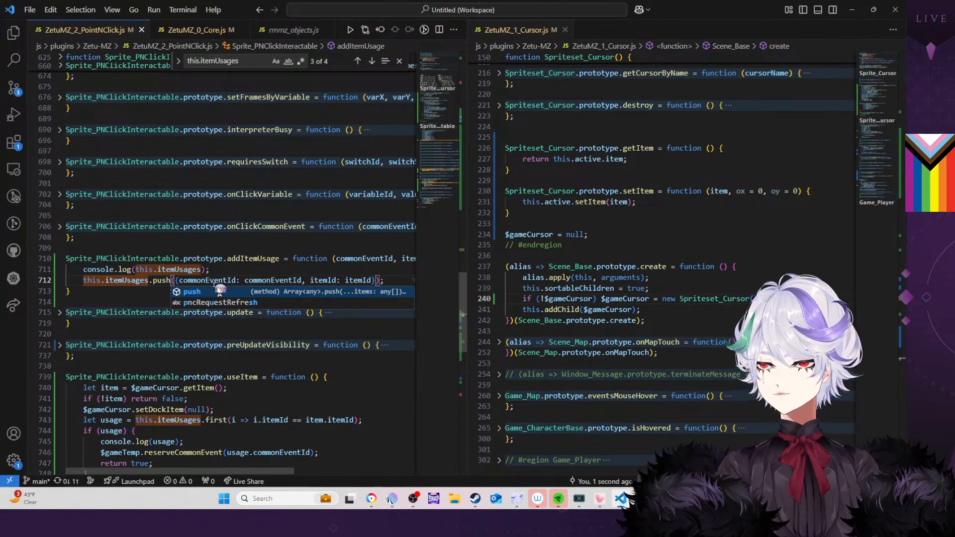
key("Escape")
Delete the console.log(this.itemUsages); line from addItemUsage and save the file
left_click(44, 270)
key("Delete")
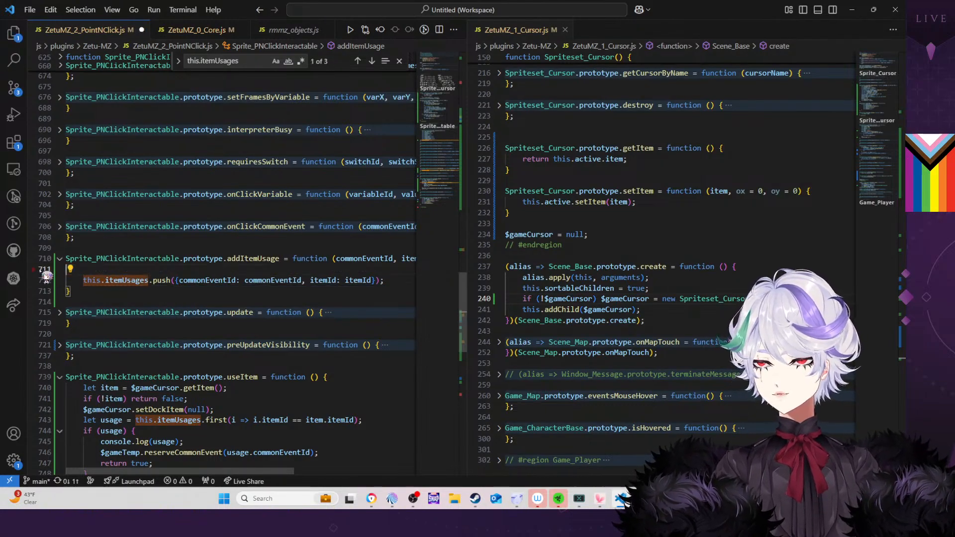
scroll(47, 276, "right", 1)
scroll(157, 465, "left", 1)
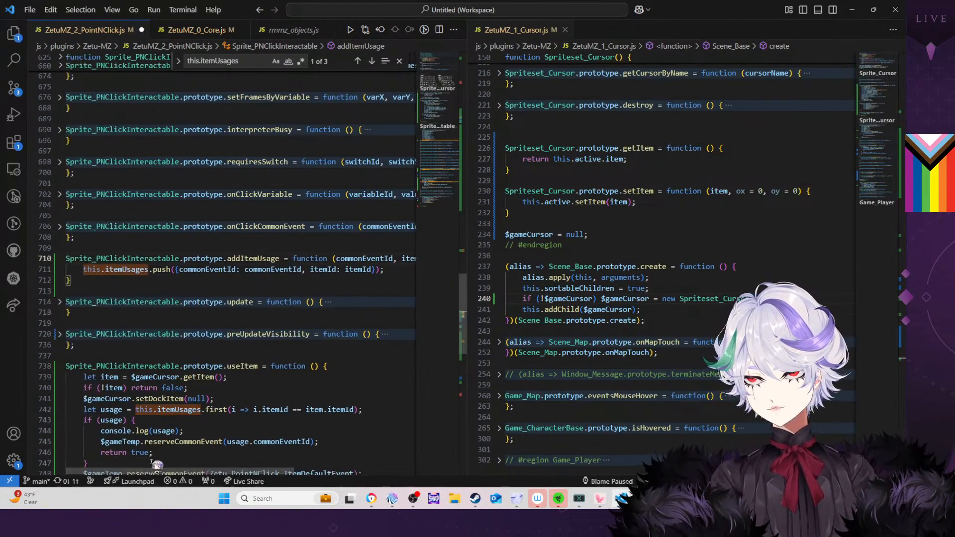
key("ctrl+s")
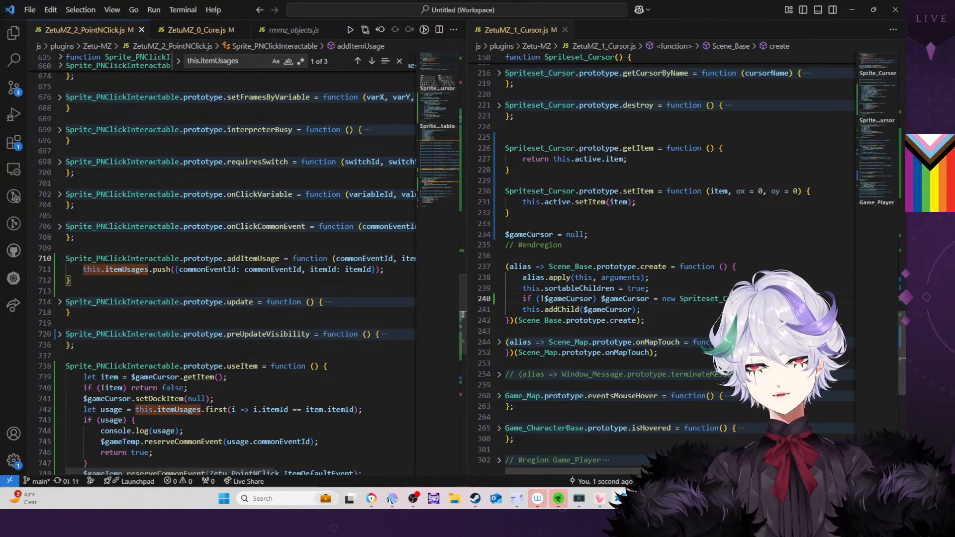
Switch to the game, reload it, collect the keycard from the reception computer and open the lobby keypad
left_click(641, 499)
key("F5")
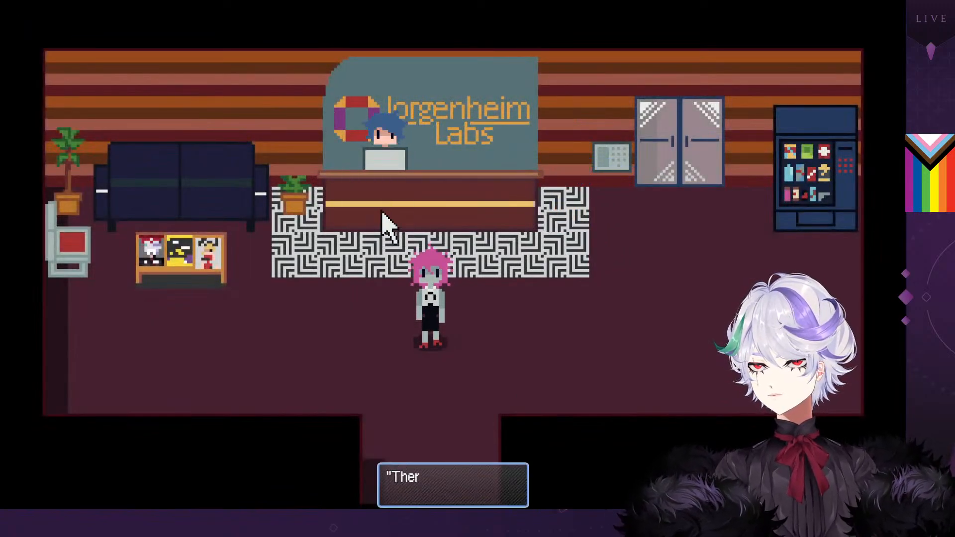
key("Return")
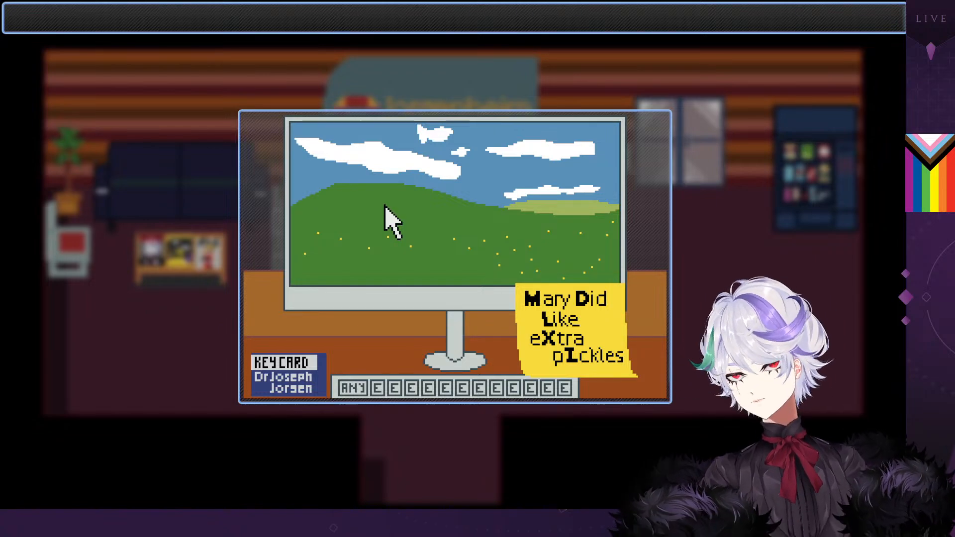
left_click(306, 366)
left_click(306, 365)
key("Escape")
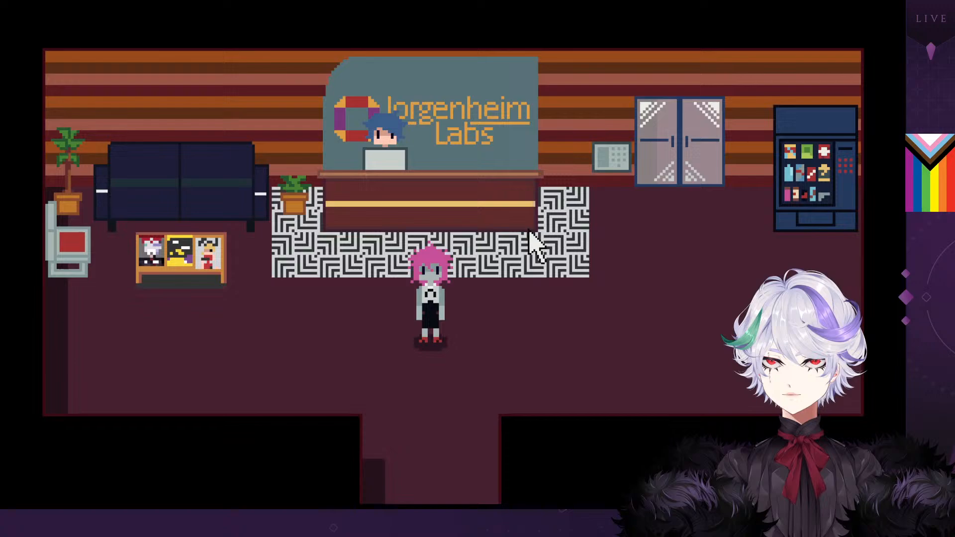
left_click(613, 158)
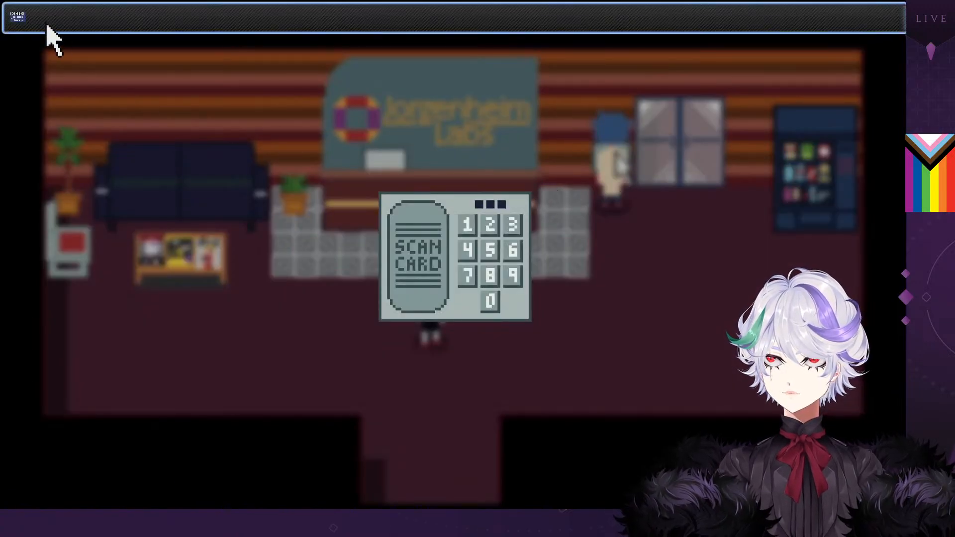
Test the inventory keycard on the keypad's card scanner, advance the dialogue and return to Visual Studio Code
left_click(18, 17)
left_click(407, 260)
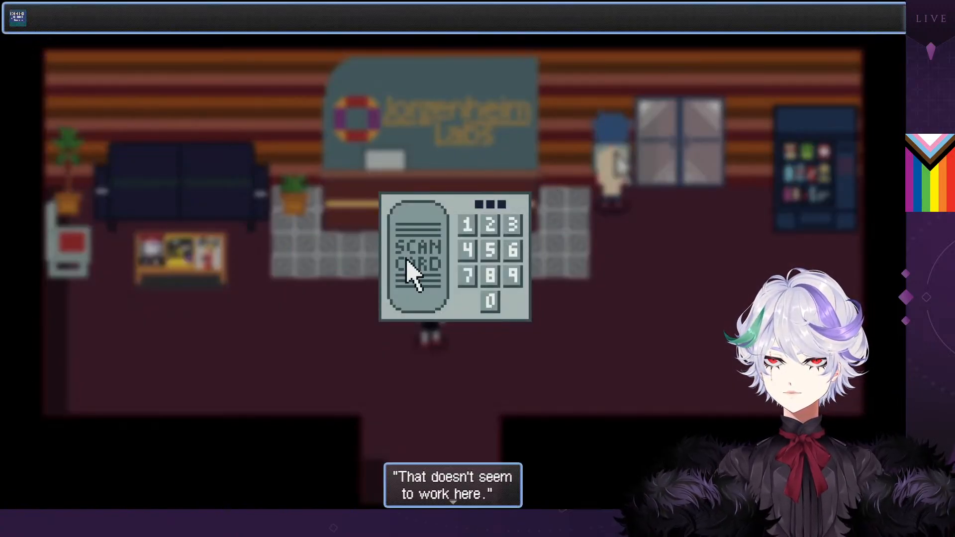
left_click(407, 260)
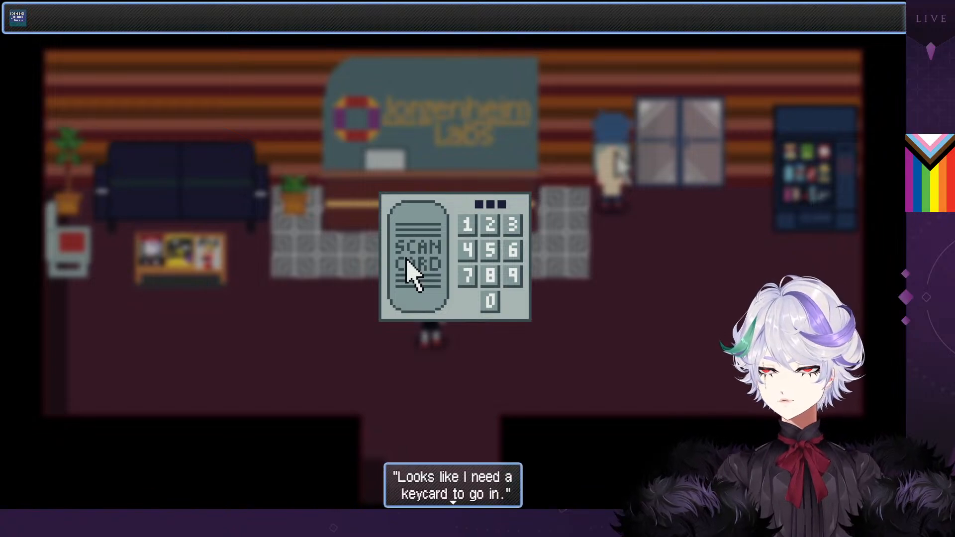
key("alt+Tab")
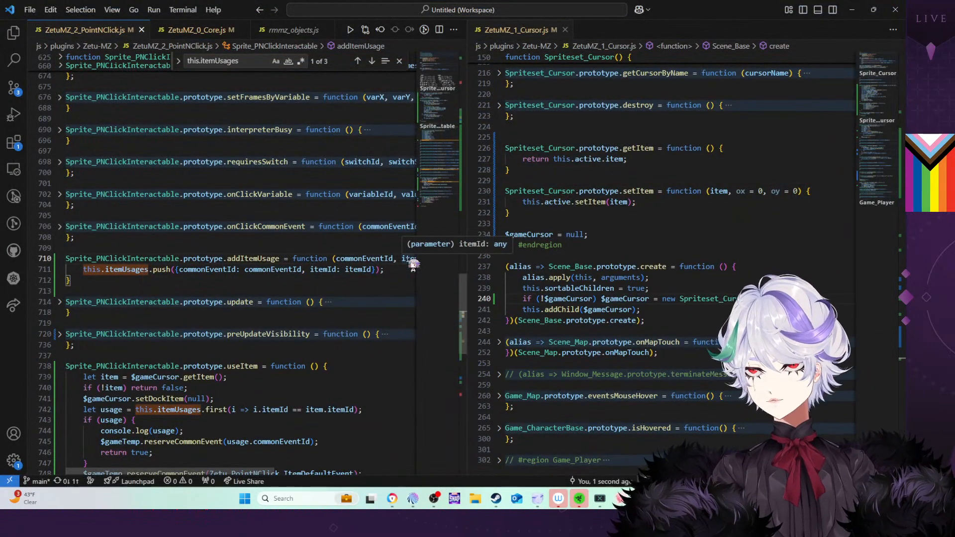
Add a console.log(this.itemUsages); line after the $gameCursor.setDockItem(null); call in useItem
left_click(236, 401)
key("Return")
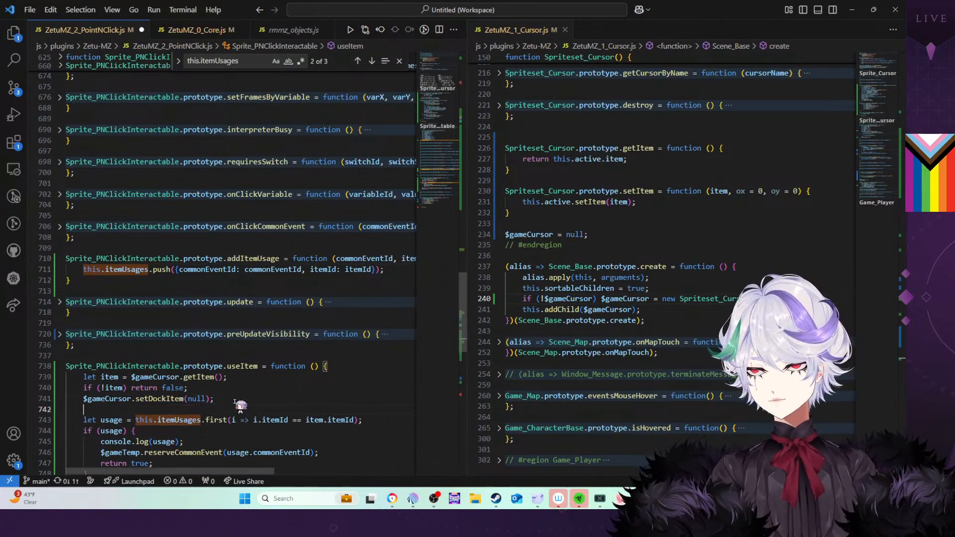
type("conso")
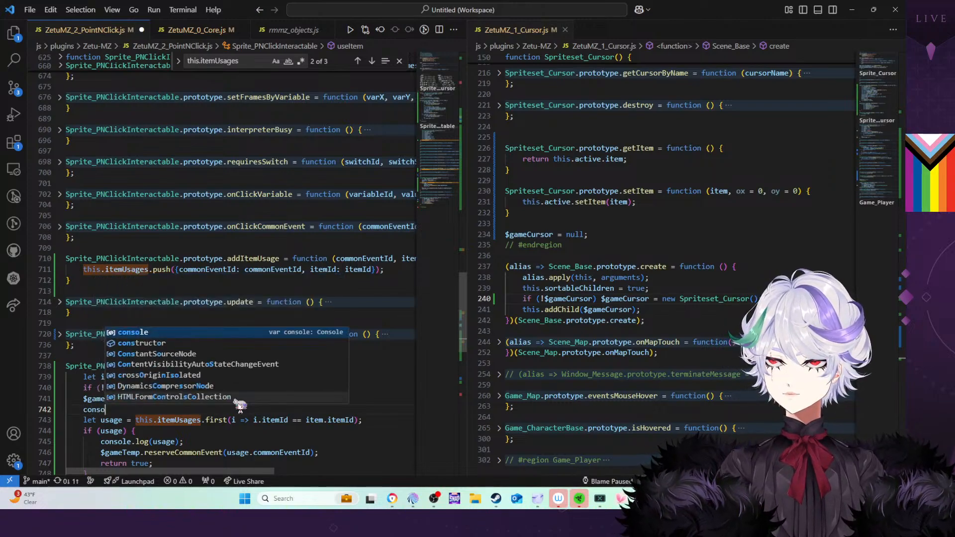
type("le.log(this.item")
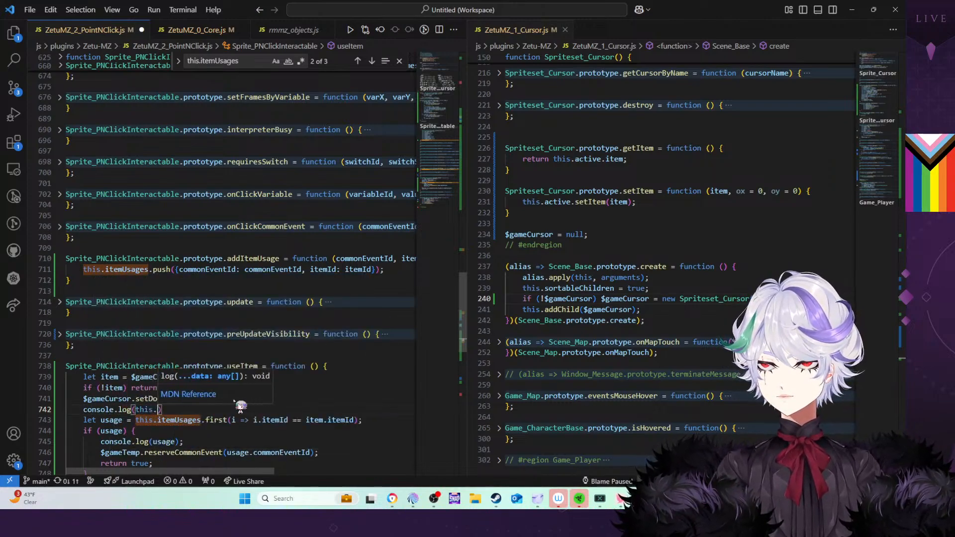
type("Usages")
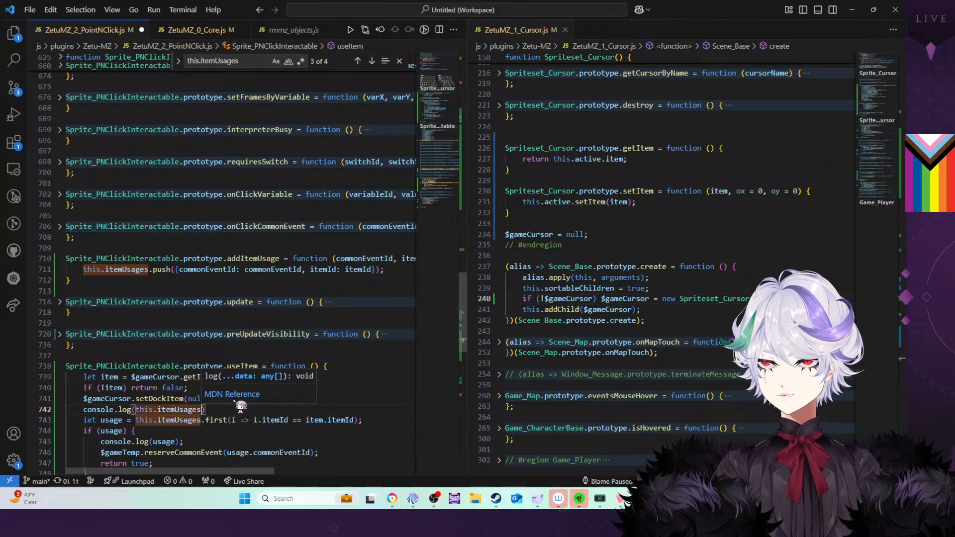
left_click(226, 410)
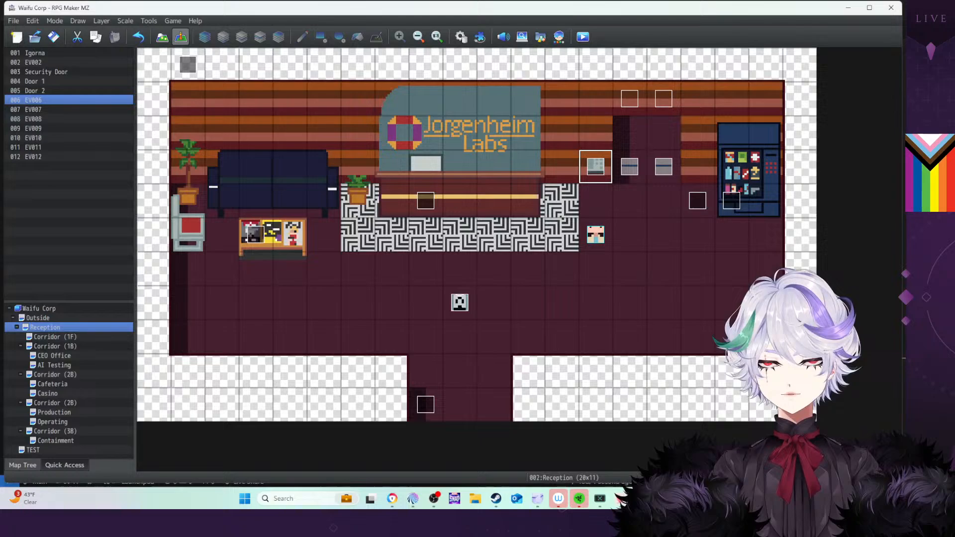
Switch to RPG Maker MZ, start a playtest, collect the keycard from the reception computer and open the lobby keypad
key("alt+Tab")
left_click(587, 39)
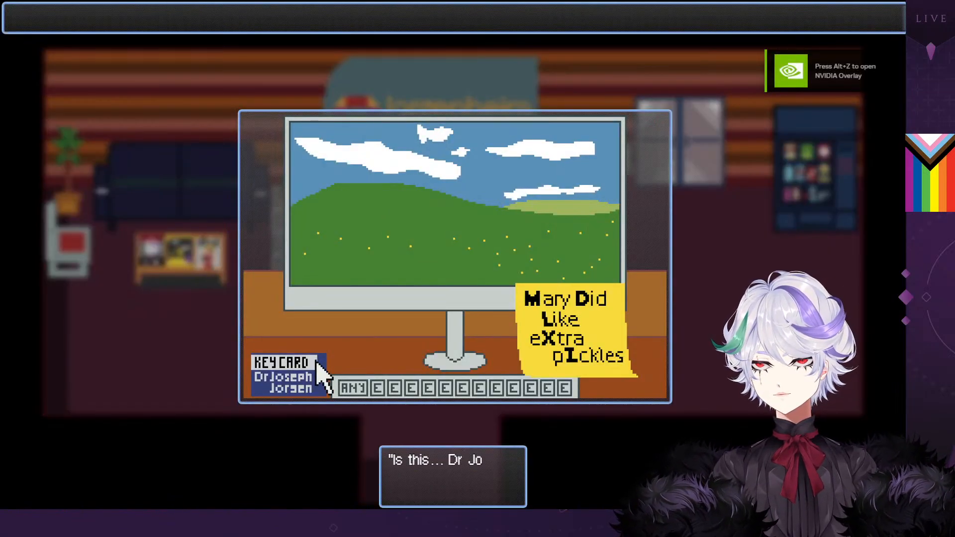
left_click(319, 376)
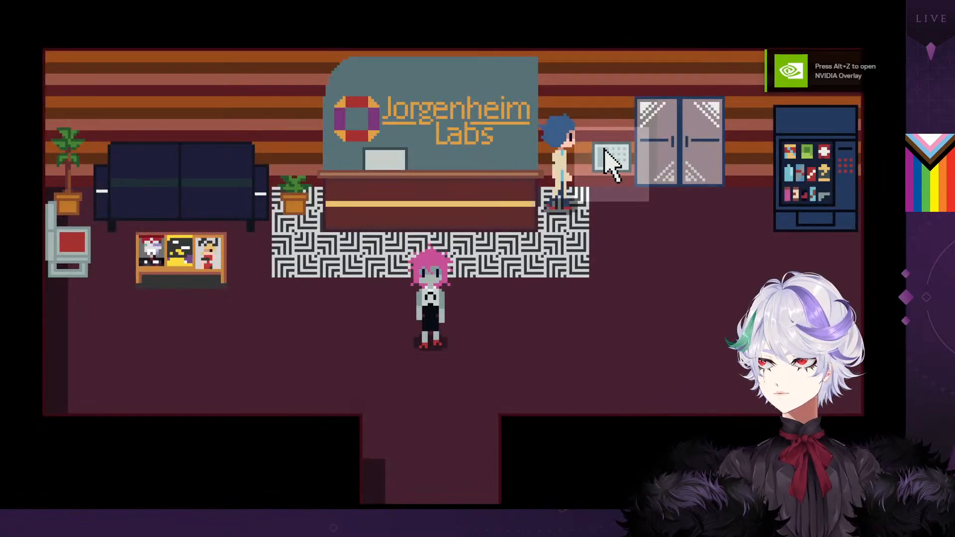
left_click(611, 160)
Use the inventory keycard on the keypad's card scanner, advance the dialogue and close the game
left_click(18, 12)
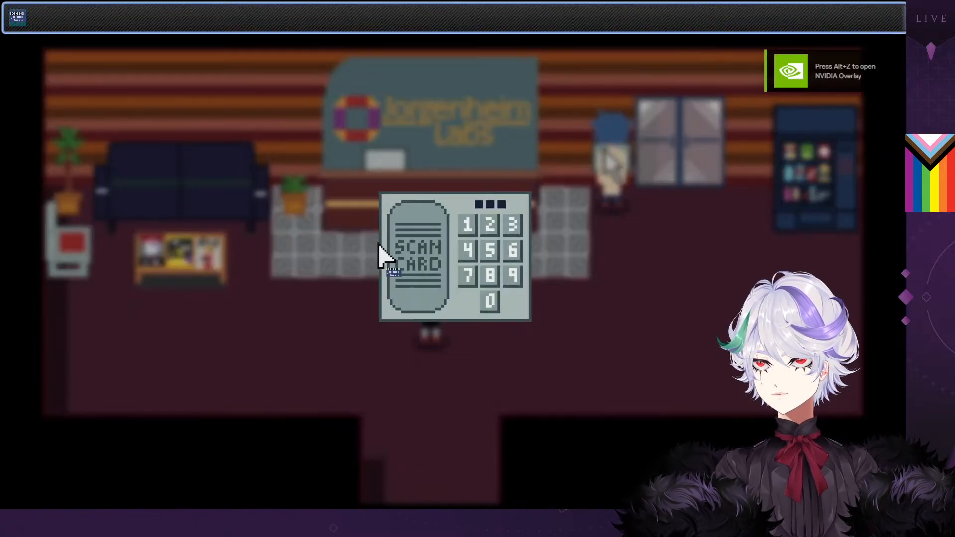
left_click(419, 255)
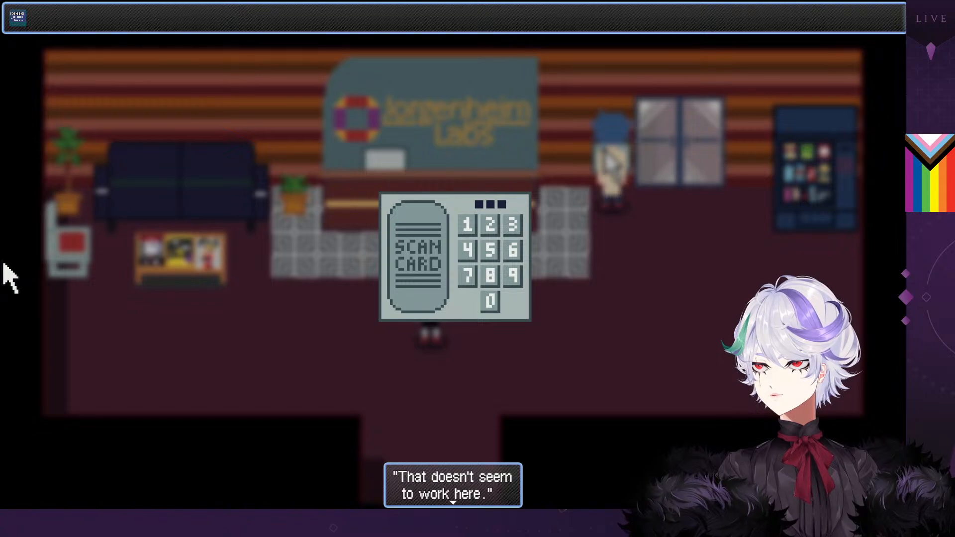
left_click_drag(0, 187, 0, 194)
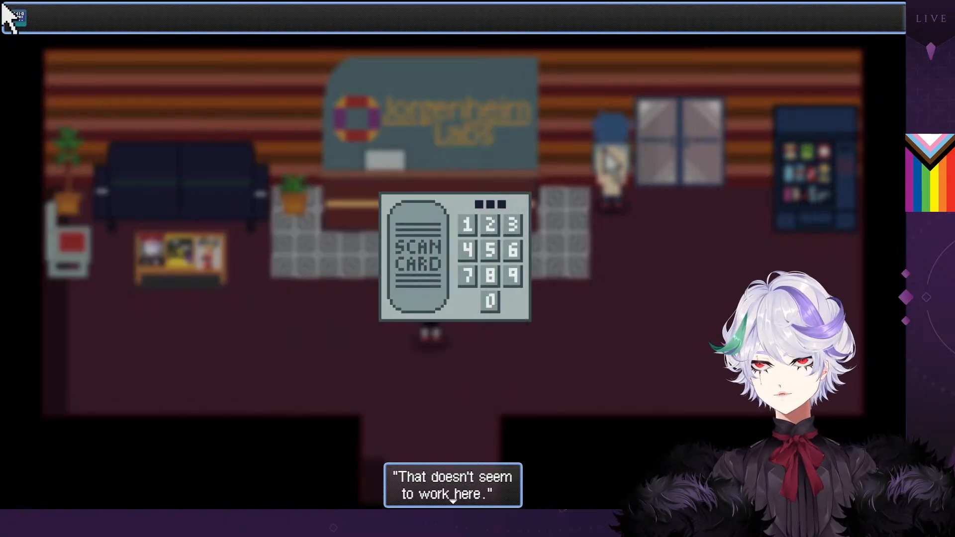
left_click(268, 366)
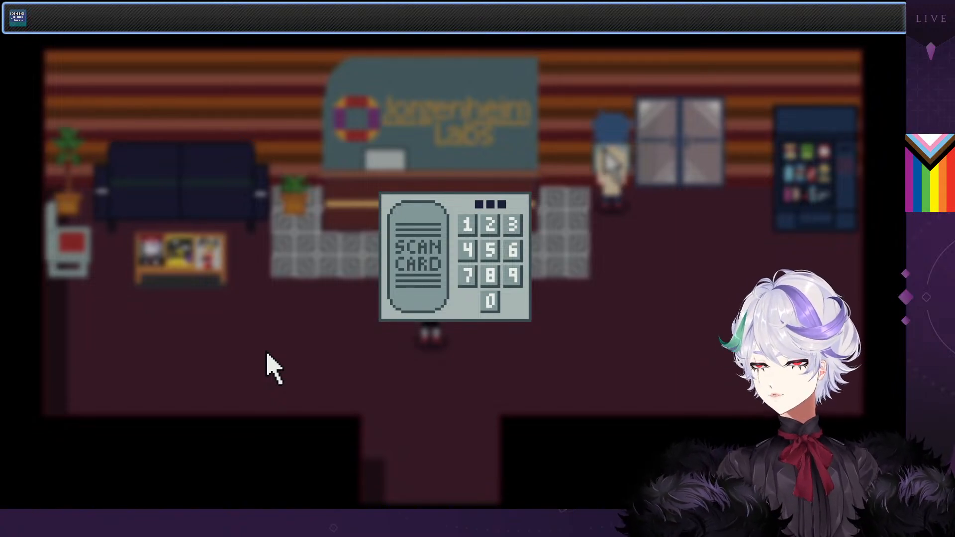
key("alt+F4")
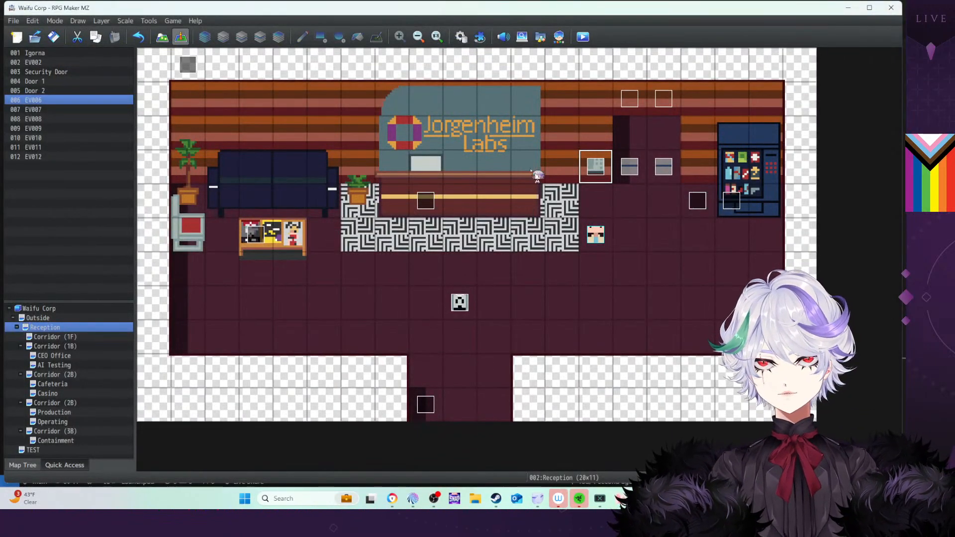
Examine the Item Used on Object entries of the Card Scan subscene item in the keypad event EV006
double_click(600, 169)
double_click(492, 146)
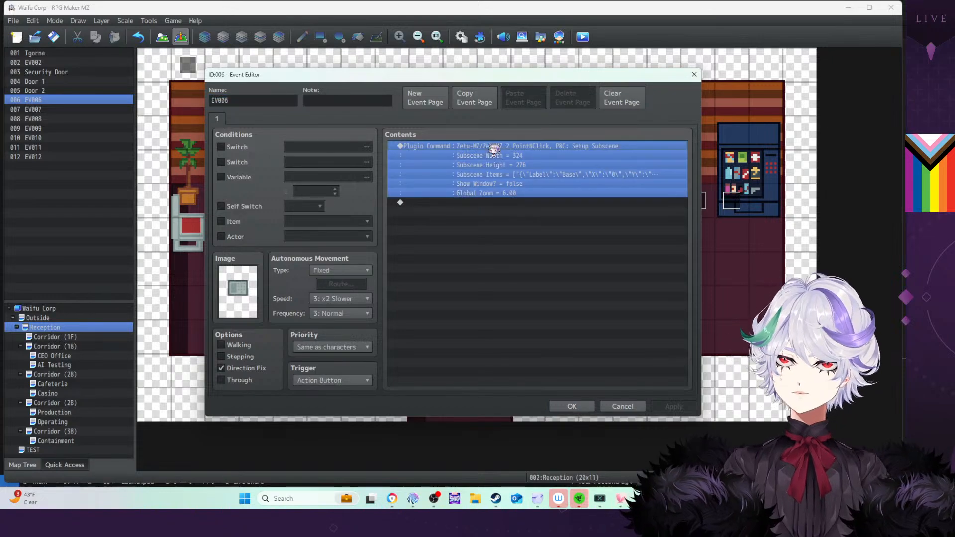
double_click(554, 265)
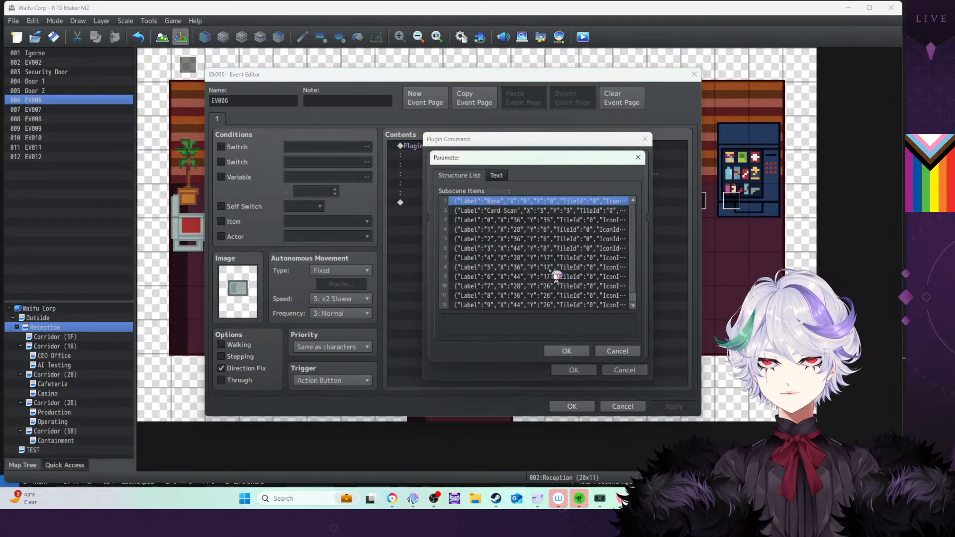
double_click(552, 211)
scroll(559, 258, "down", 5)
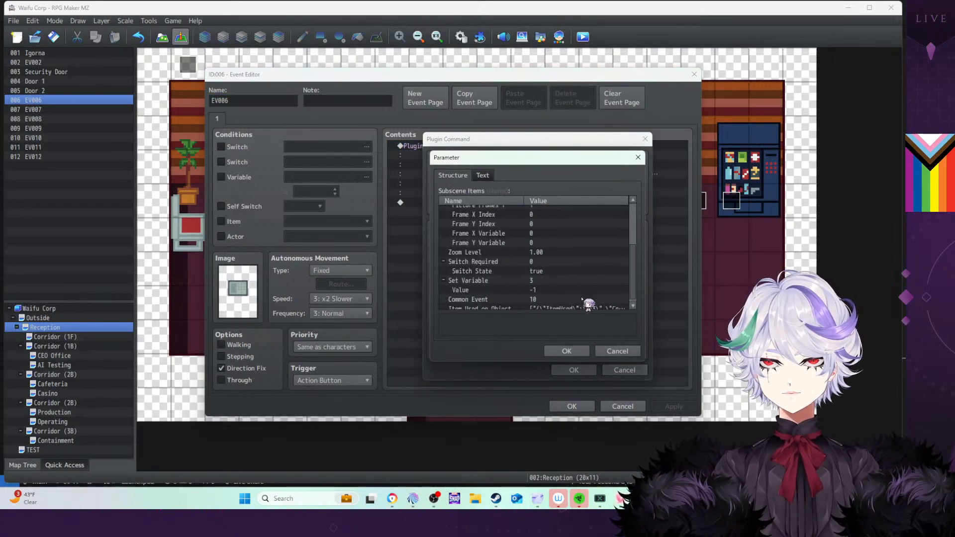
double_click(578, 305)
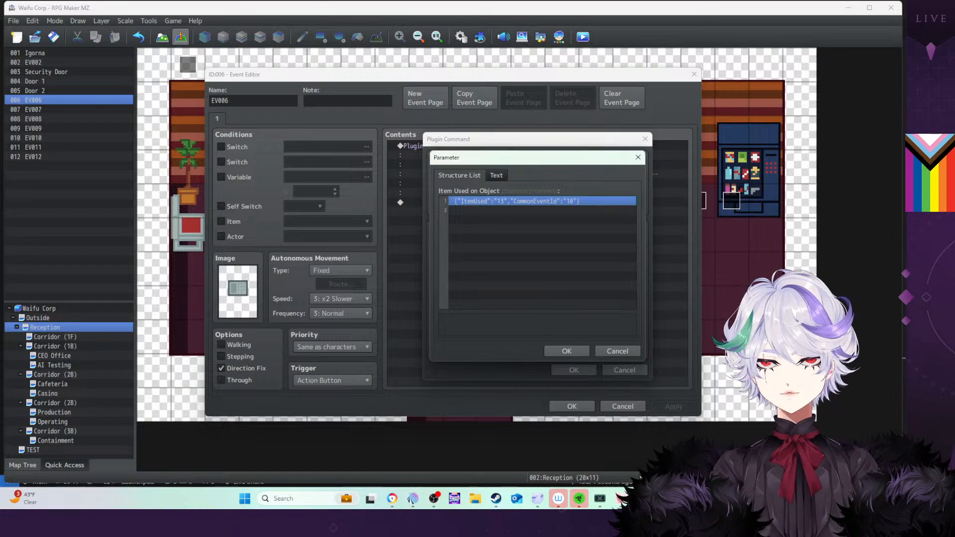
Switch to Visual Studio Code and copy the console.log(this.itemUsages); line from useItem to below the push call in addItemUsage
key("alt+Tab")
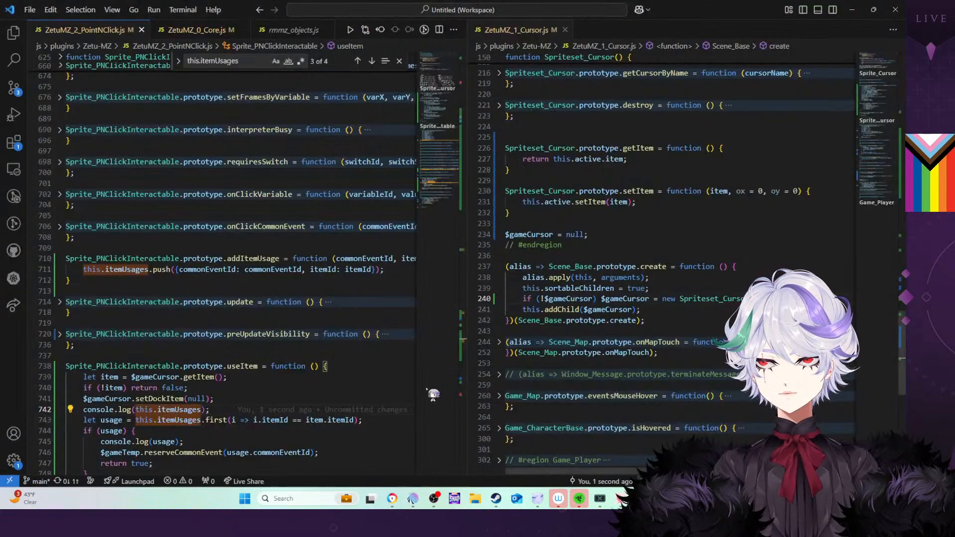
scroll(269, 353, "down", 2)
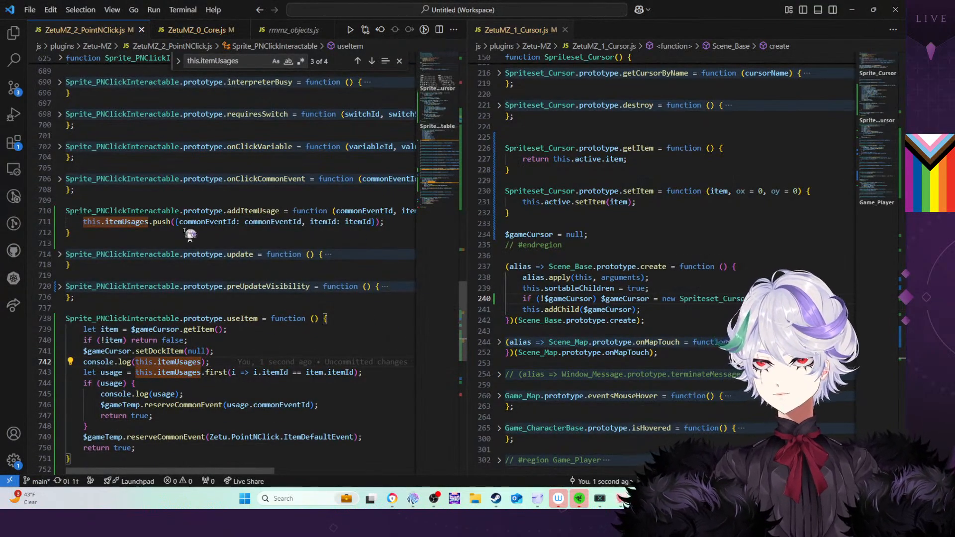
left_click(405, 224)
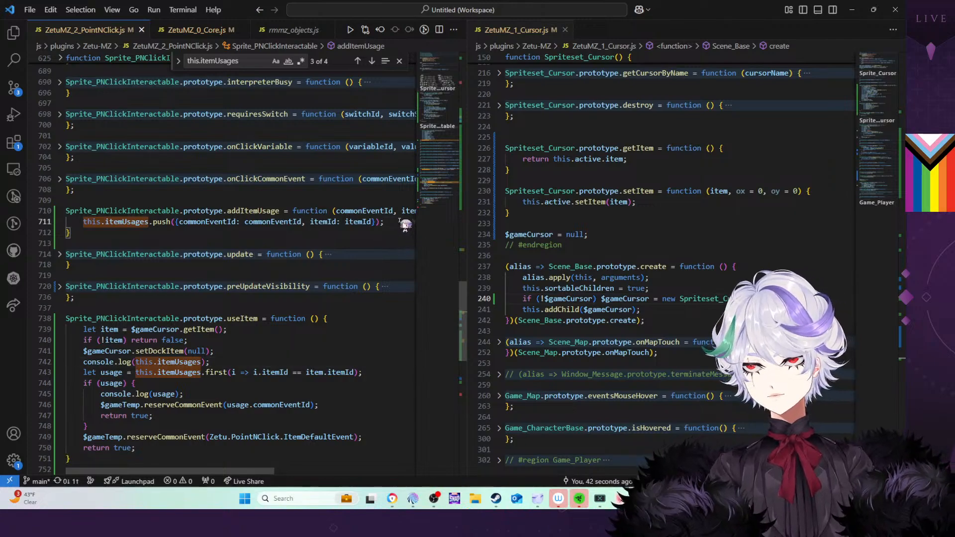
left_click_drag(230, 364, 235, 358)
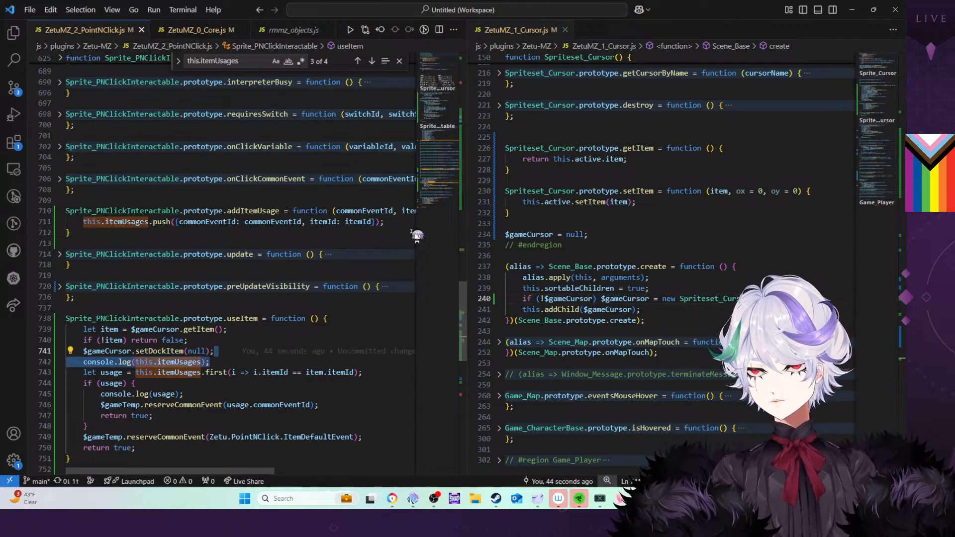
key("ctrl+c")
left_click(396, 224)
key("ctrl+v")
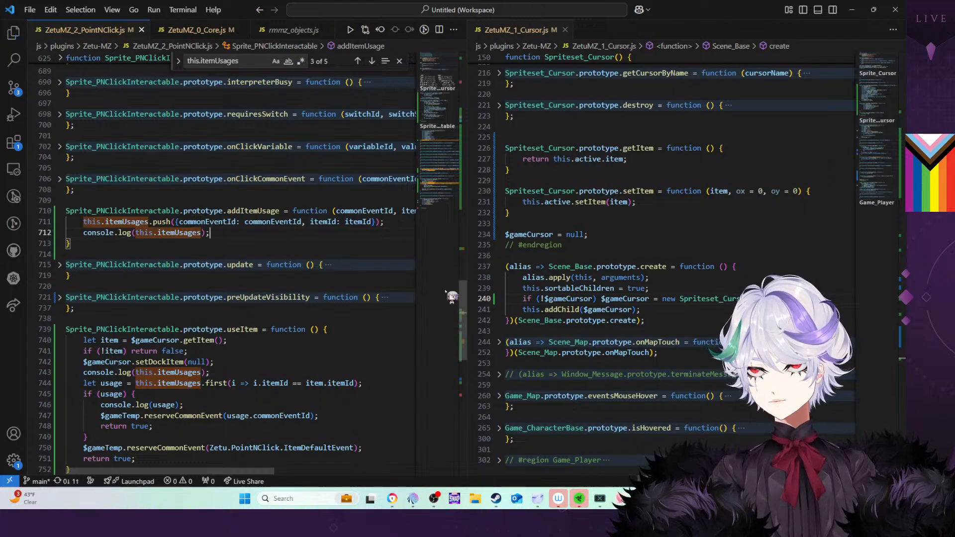
Switch to RPG Maker MZ, accept the open keypad event dialogs and start a playtest with the changes saved
key("alt+Tab")
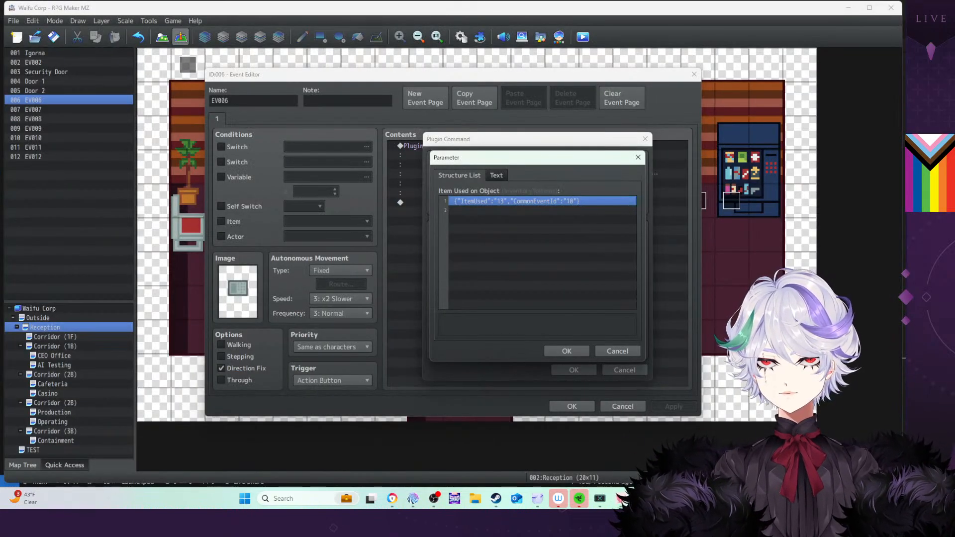
left_click(568, 351)
left_click(566, 350)
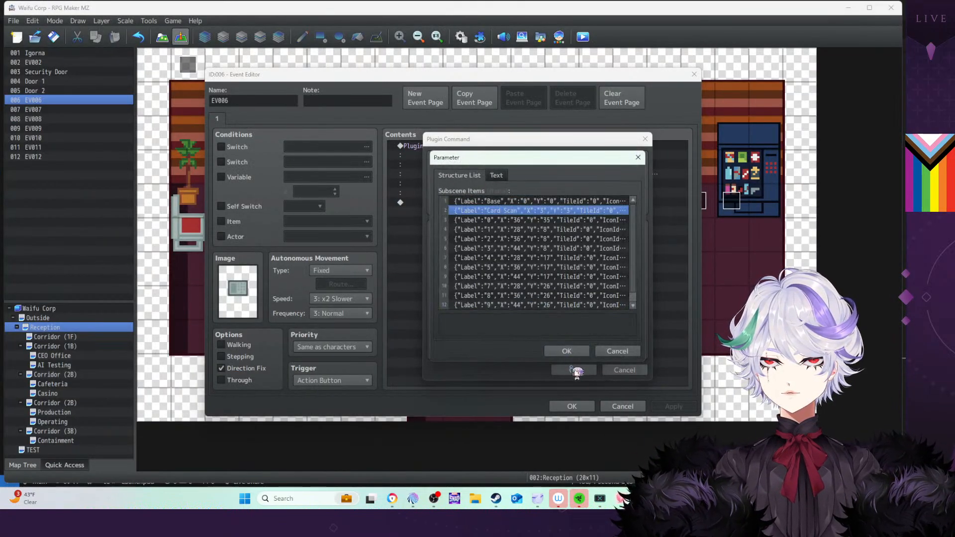
left_click(567, 349)
left_click(576, 371)
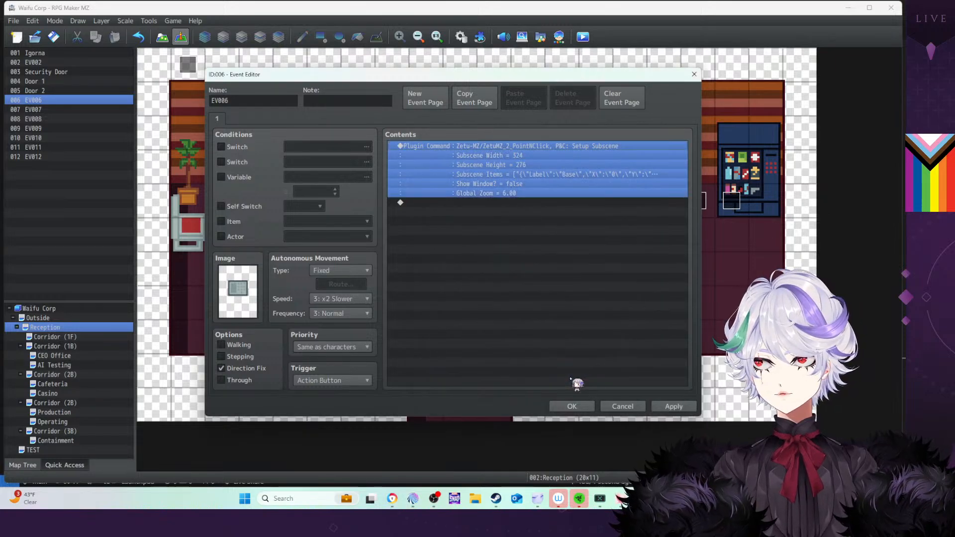
left_click(572, 407)
left_click(584, 37)
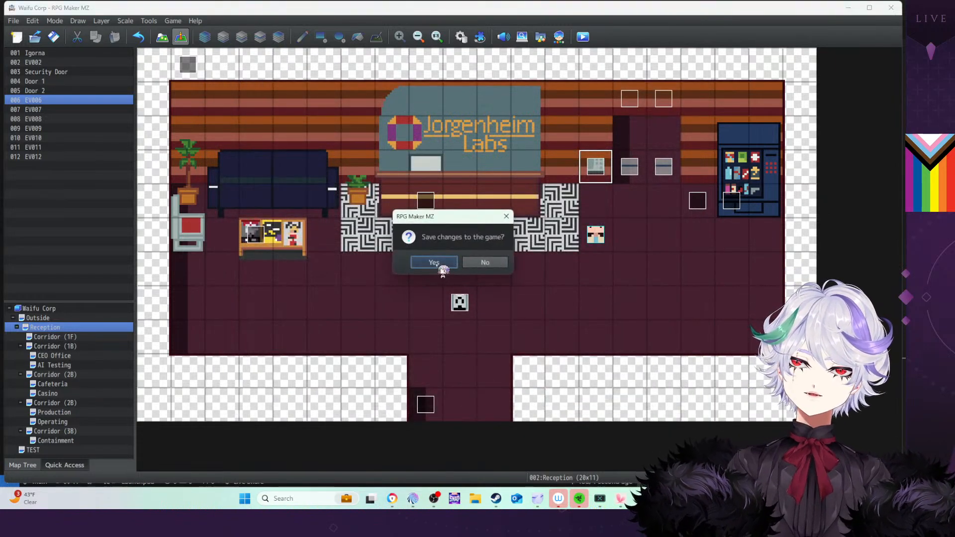
left_click(444, 259)
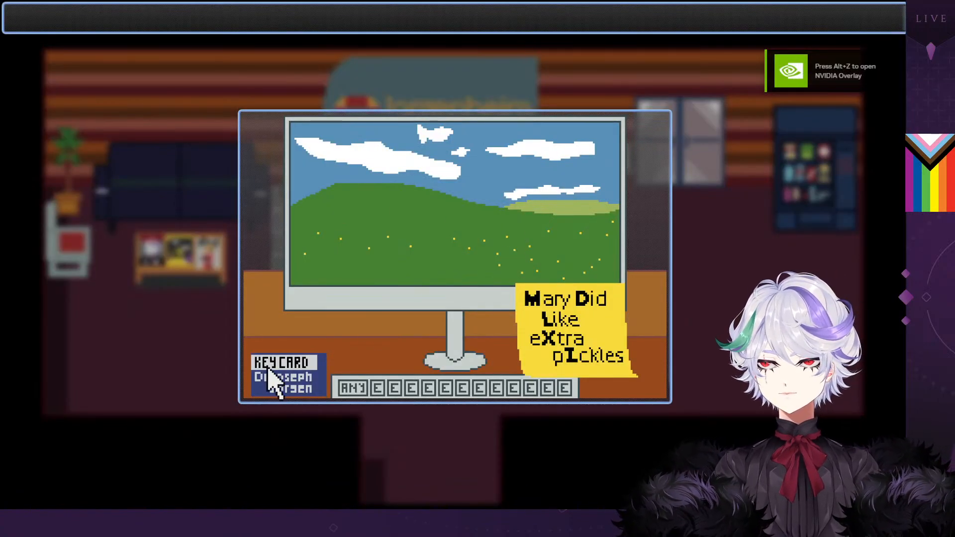
Collect the keycard from the reception computer, open the lobby keypad and use the card on its scanner
left_click(274, 377)
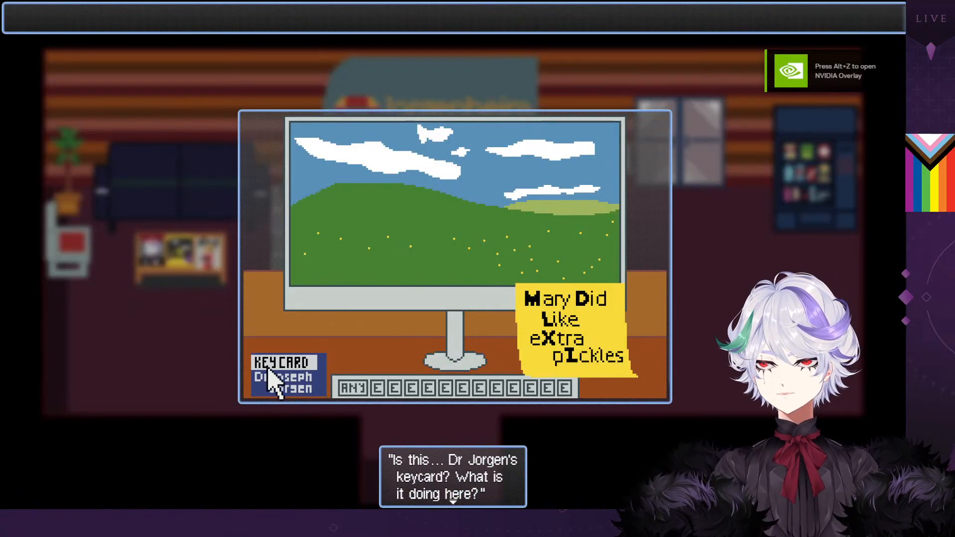
left_click(308, 353)
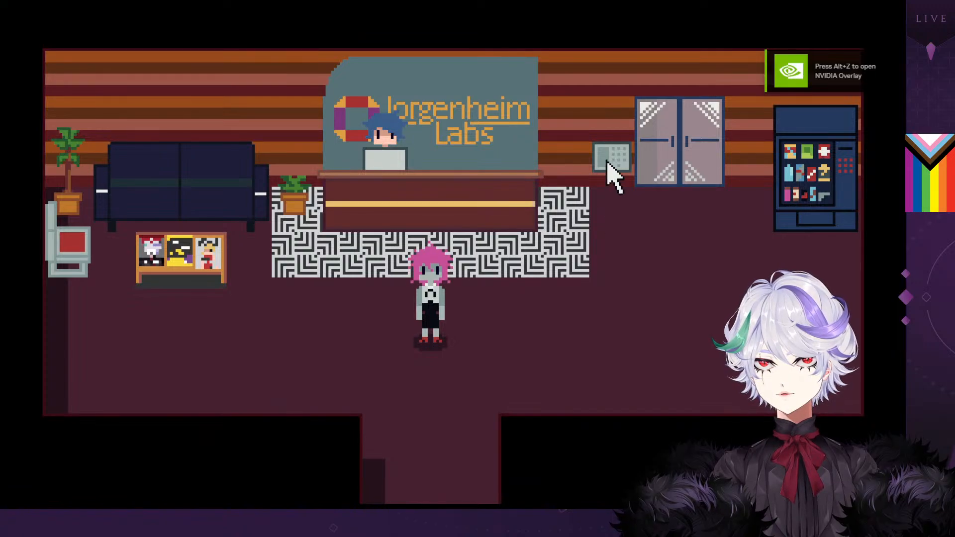
left_click(610, 164)
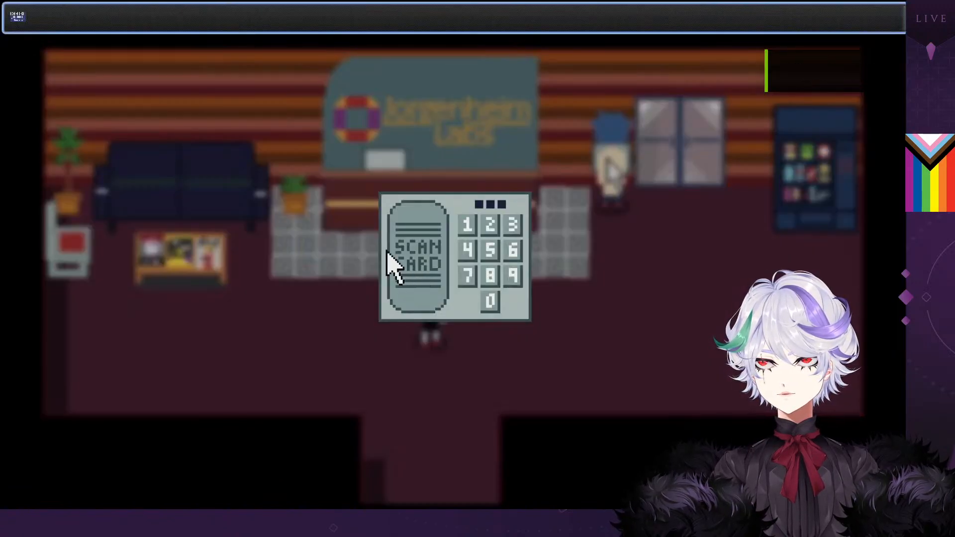
left_click(25, 15)
left_click(433, 259)
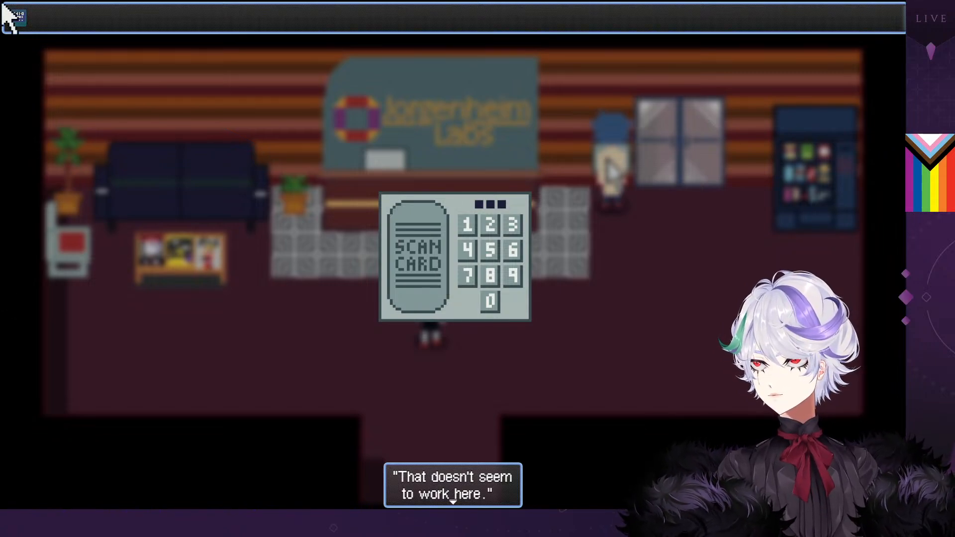
Inspect the logged itemUsages entries in the game's developer console and return to the useItem code in Visual Studio Code
key("F8")
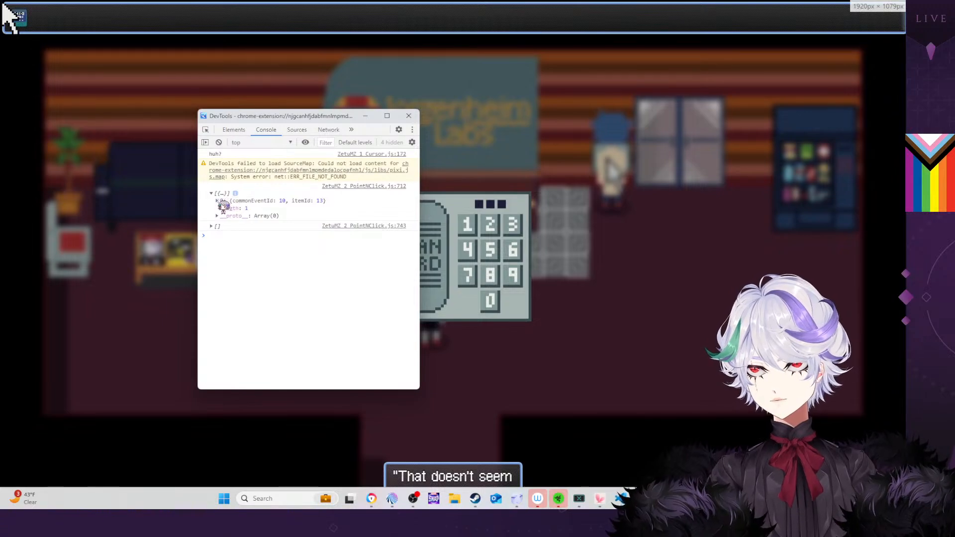
left_click(218, 201)
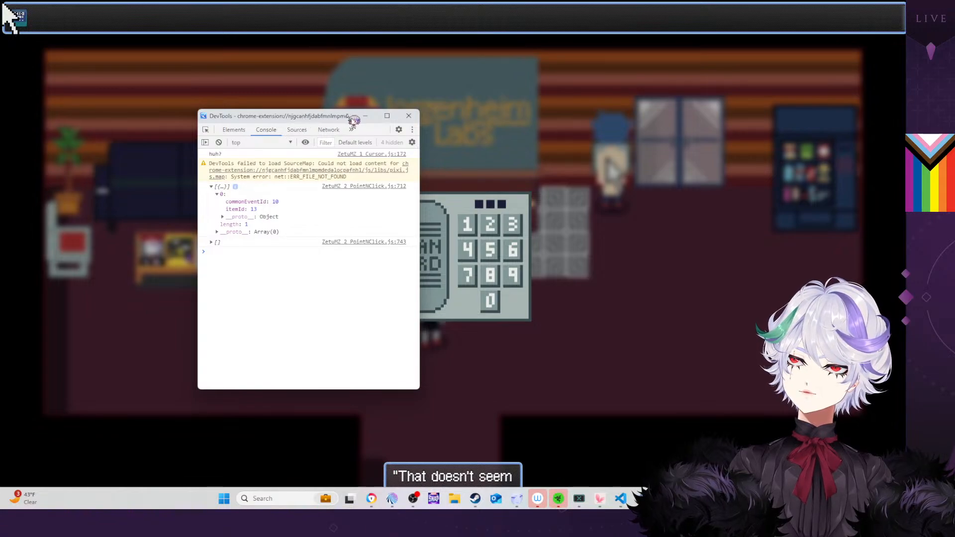
left_click_drag(353, 119, 0, 174)
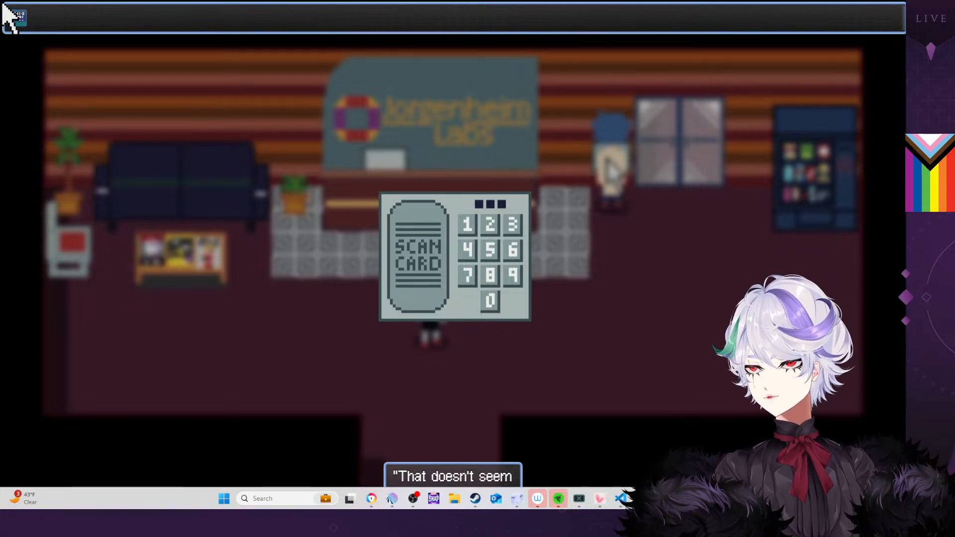
key("alt+Tab")
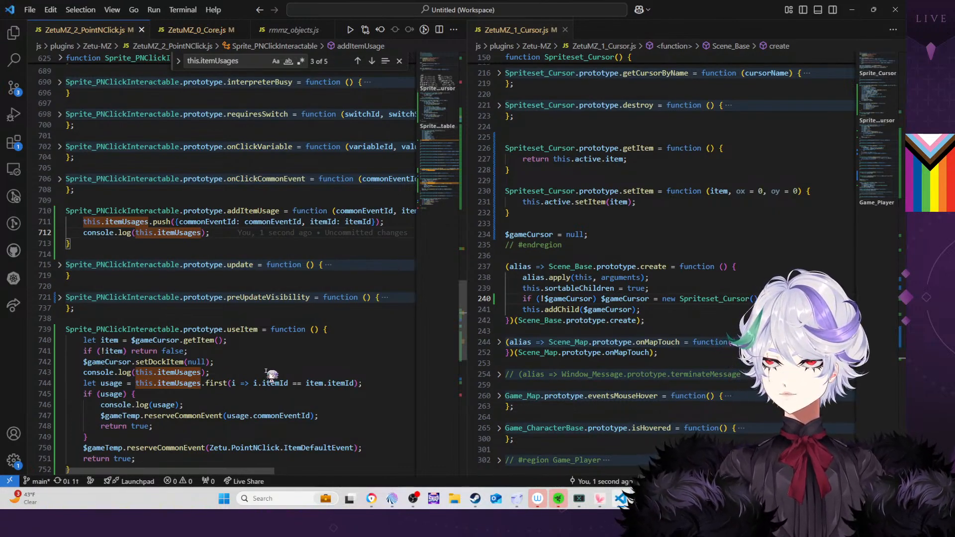
scroll(268, 374, "down", 2)
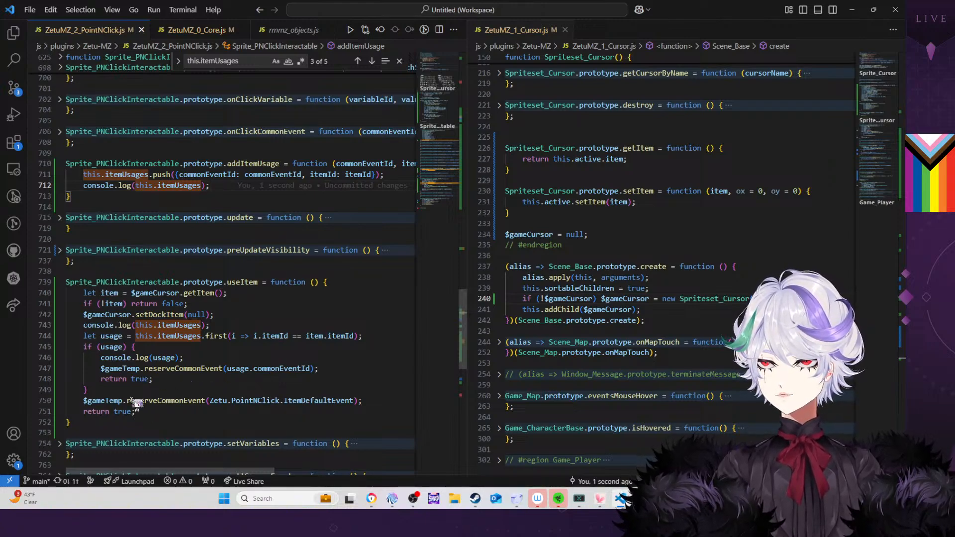
Comment out the ItemDefaultEvent reserveCommonEvent call at the end of useItem and change the final return to false
left_click(125, 413)
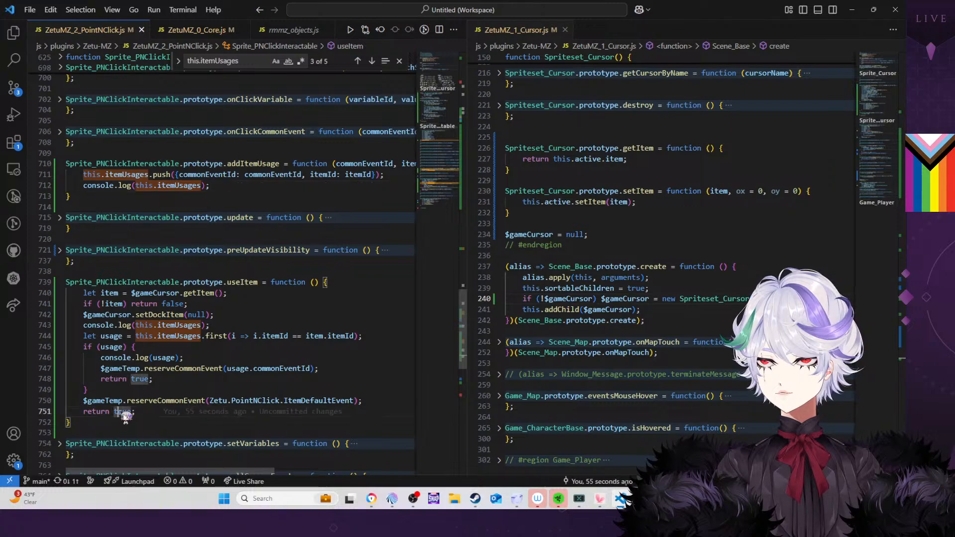
left_click(235, 381)
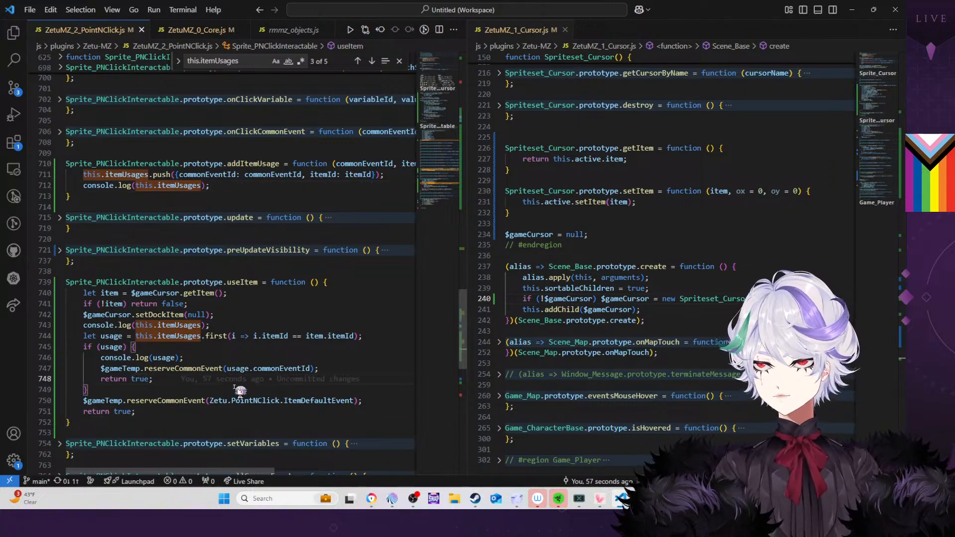
left_click(90, 402)
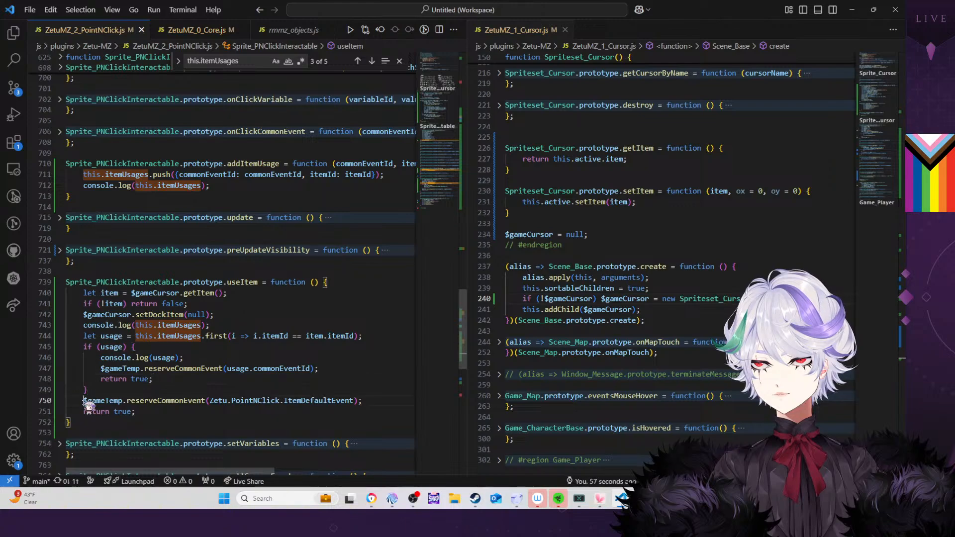
type("//")
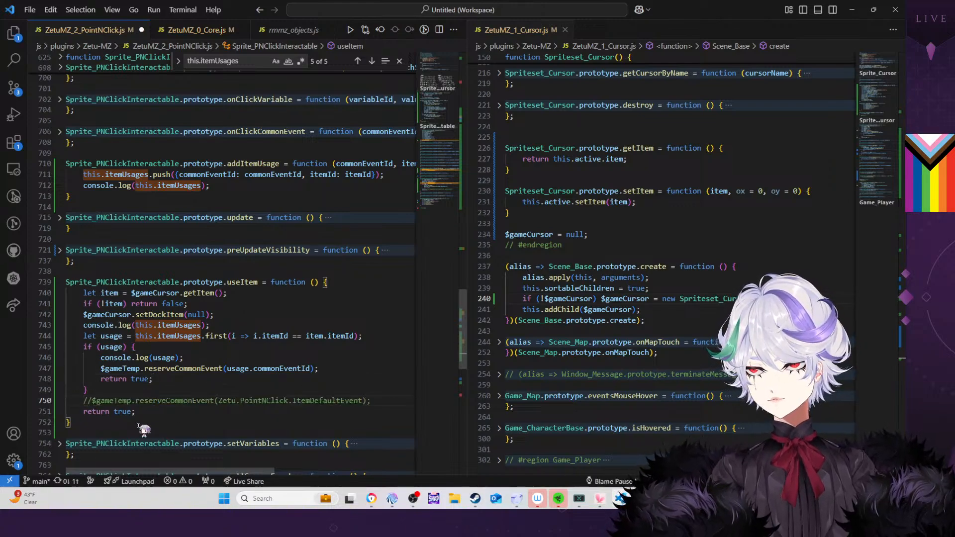
double_click(123, 412)
type("false")
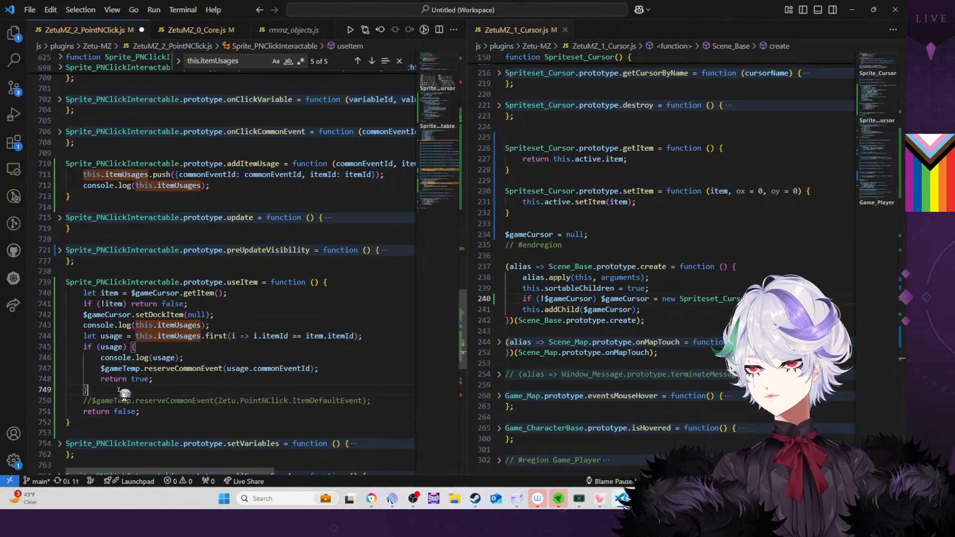
left_click(121, 391)
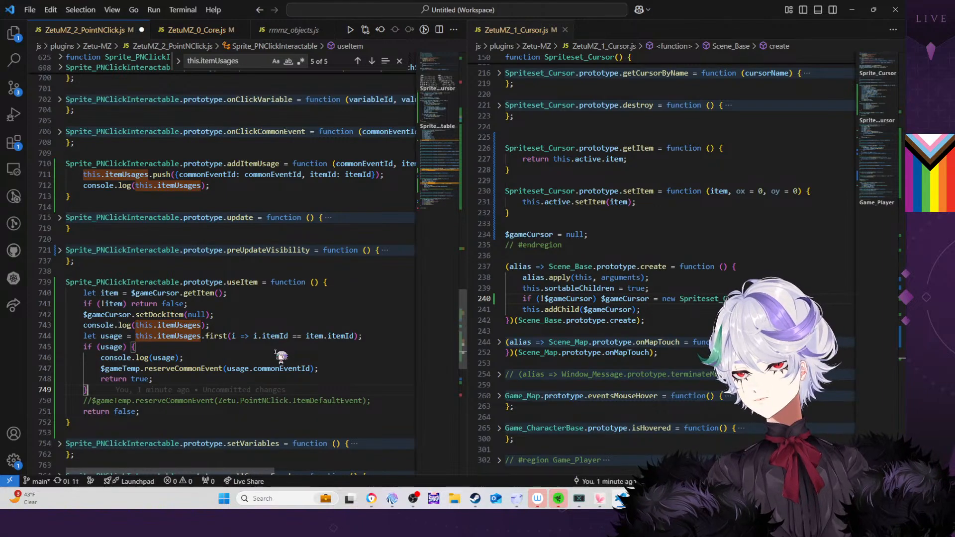
scroll(273, 363, "down", 3)
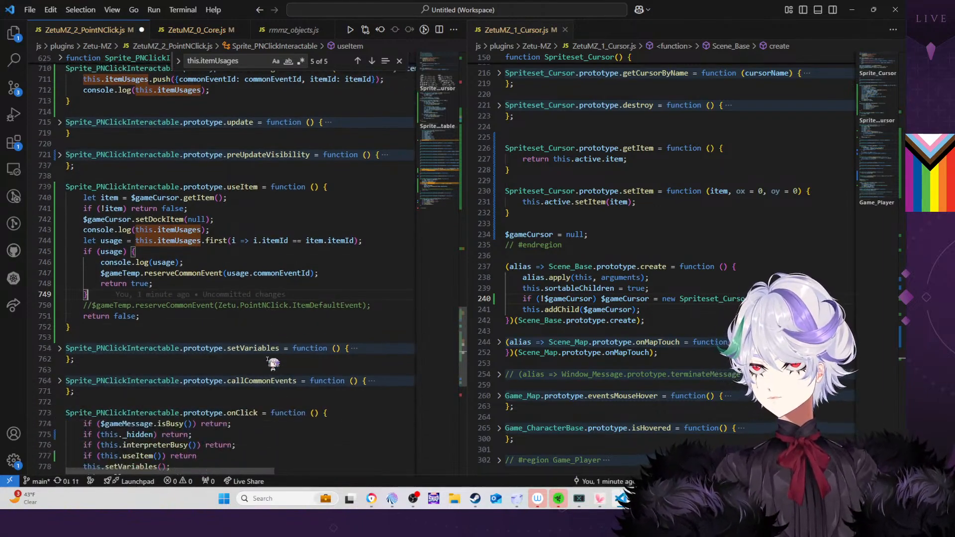
scroll(273, 364, "down", 1)
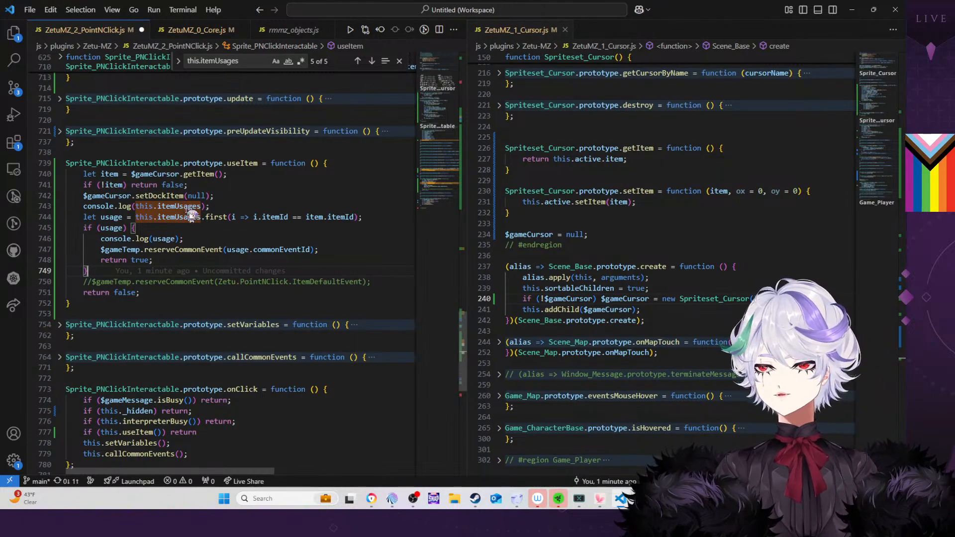
mouse_move(191, 215)
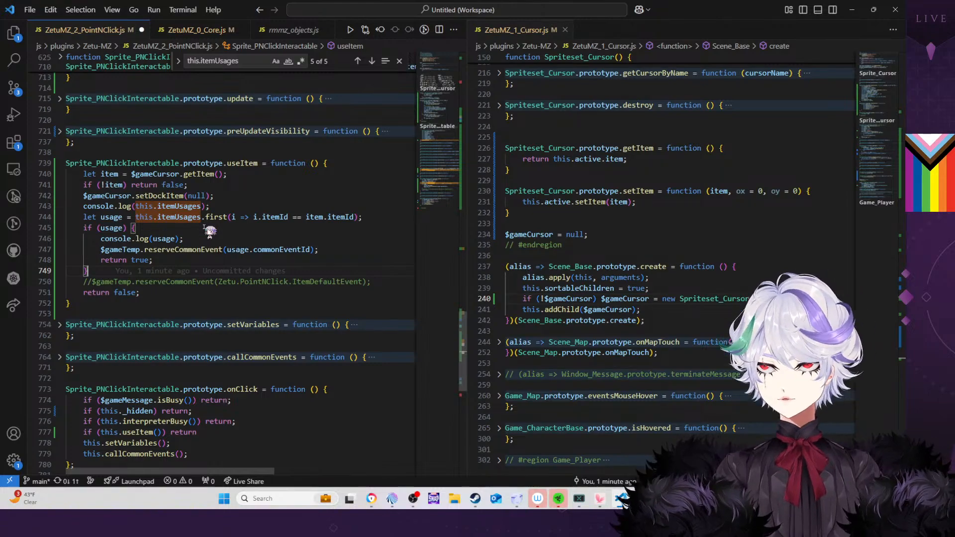
Undo the edits back through the console.log line in addItemUsage, comment out useItem's ItemDefaultEvent reserveCommonEvent call and save the plugin
key("ctrl+z")
key("ctrl+z")
key("ctrl+z")
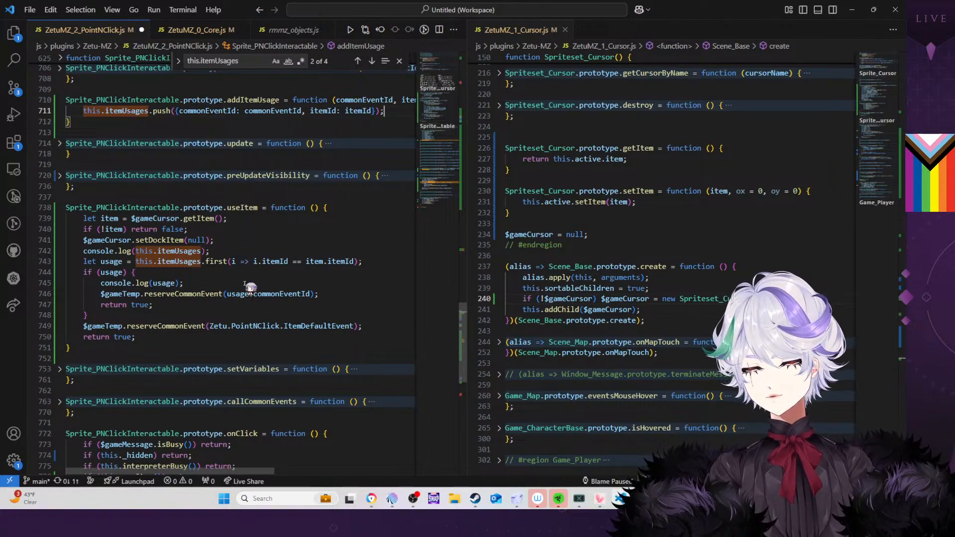
left_click(85, 327)
type("//")
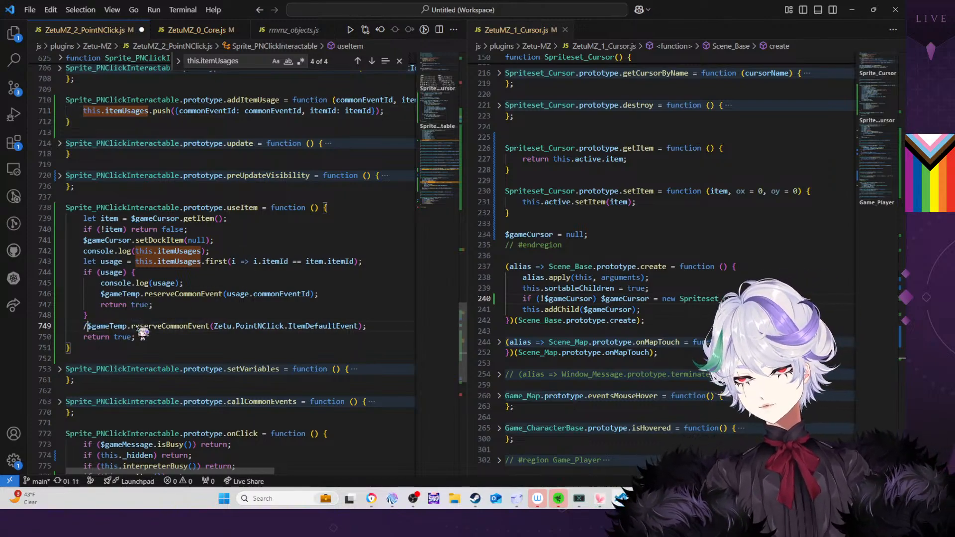
key("ctrl+s")
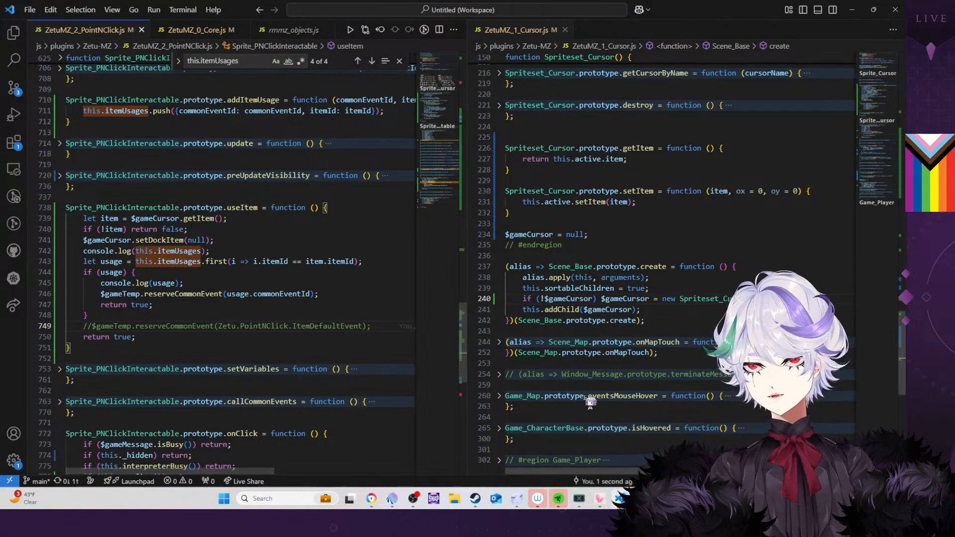
Switch to RPG Maker MZ, start a playtest and collect the keycard from the reception computer
left_click(641, 499)
key("F5")
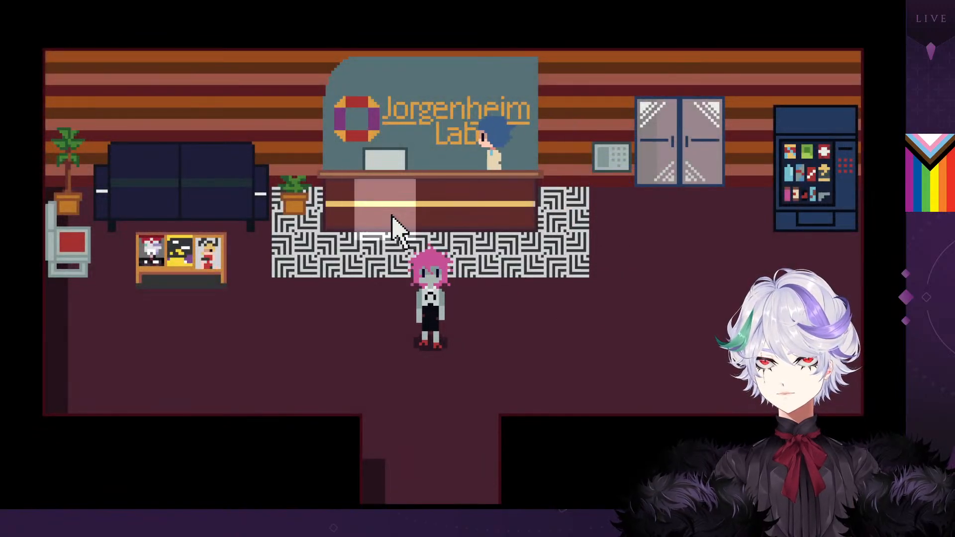
left_click(393, 226)
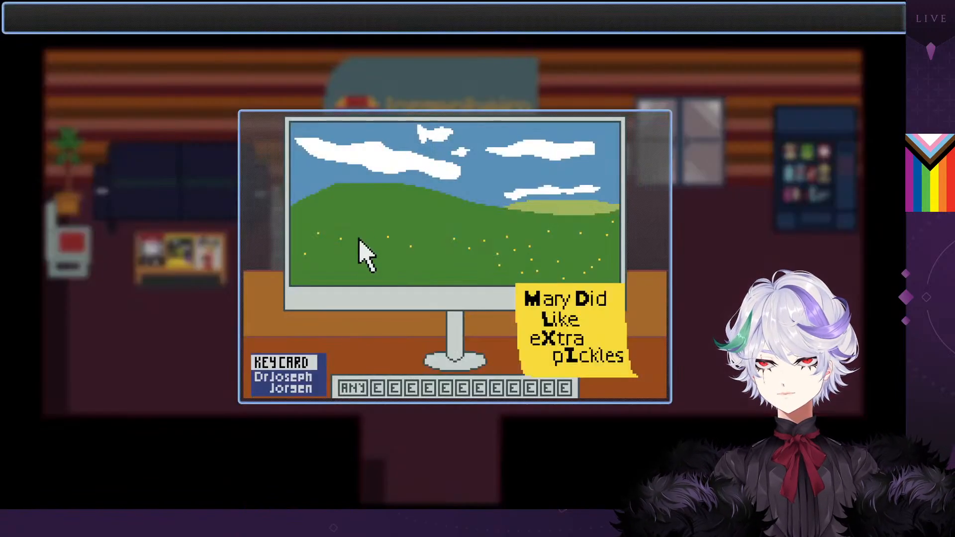
left_click(292, 386)
left_click(294, 383)
left_click(289, 372)
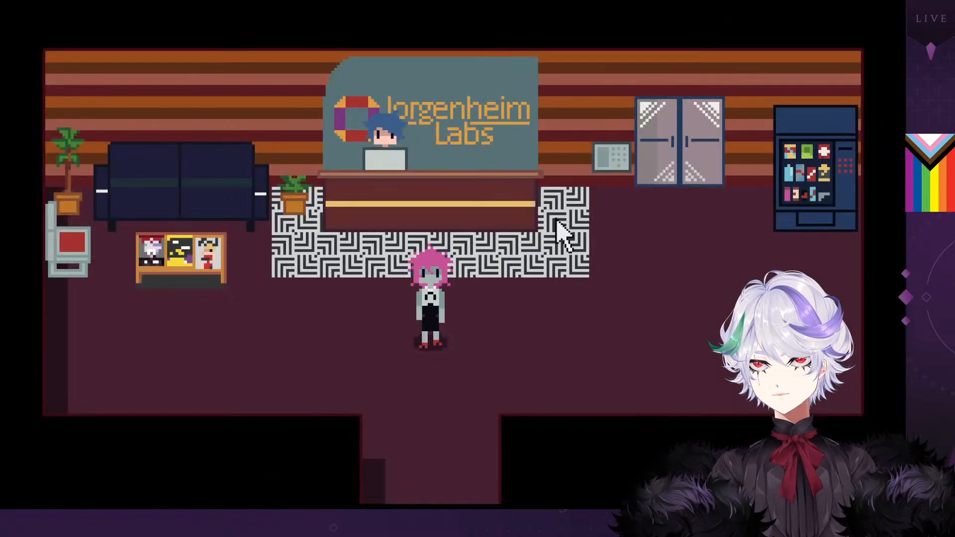
Open the lobby keypad, try the keycard on its scanner twice and switch back to Visual Studio Code
left_click(607, 160)
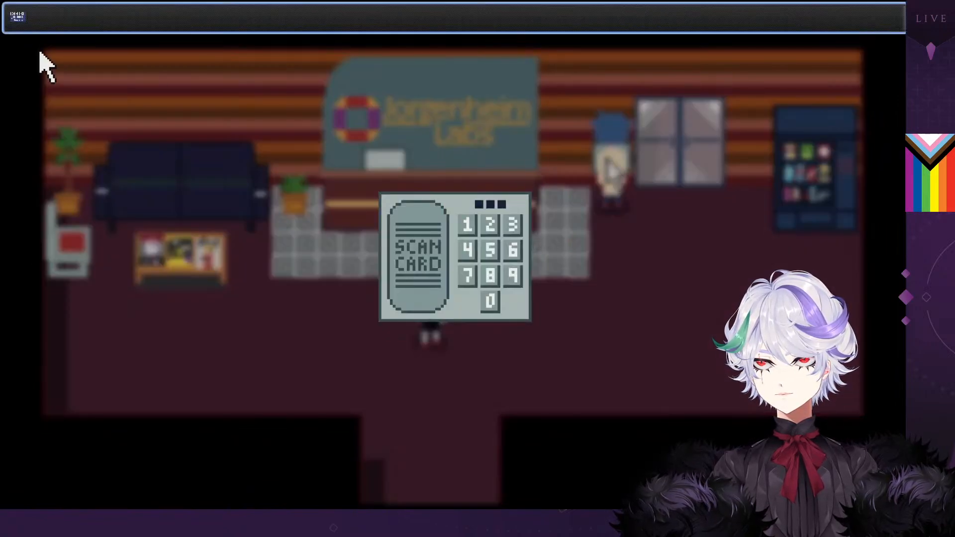
left_click(18, 19)
left_click(410, 280)
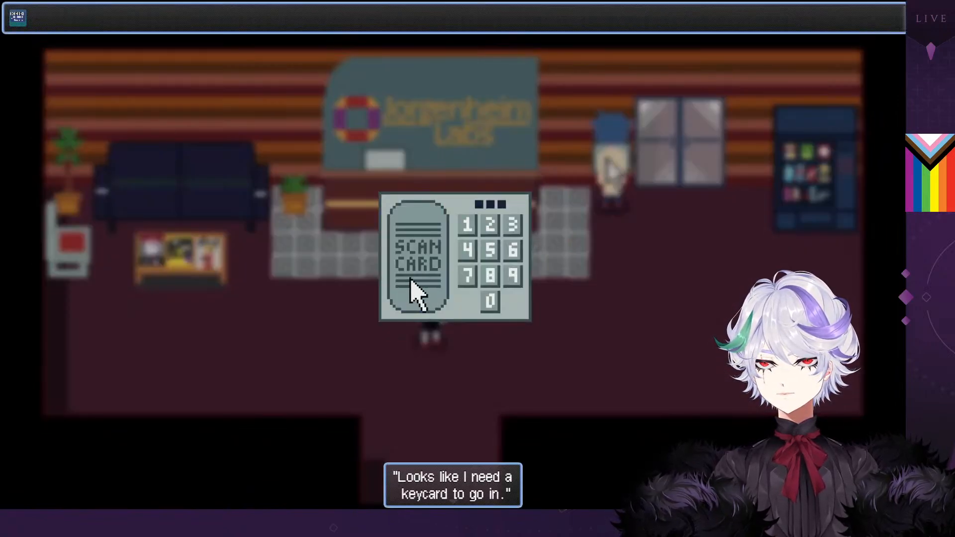
left_click(411, 279)
left_click(288, 231)
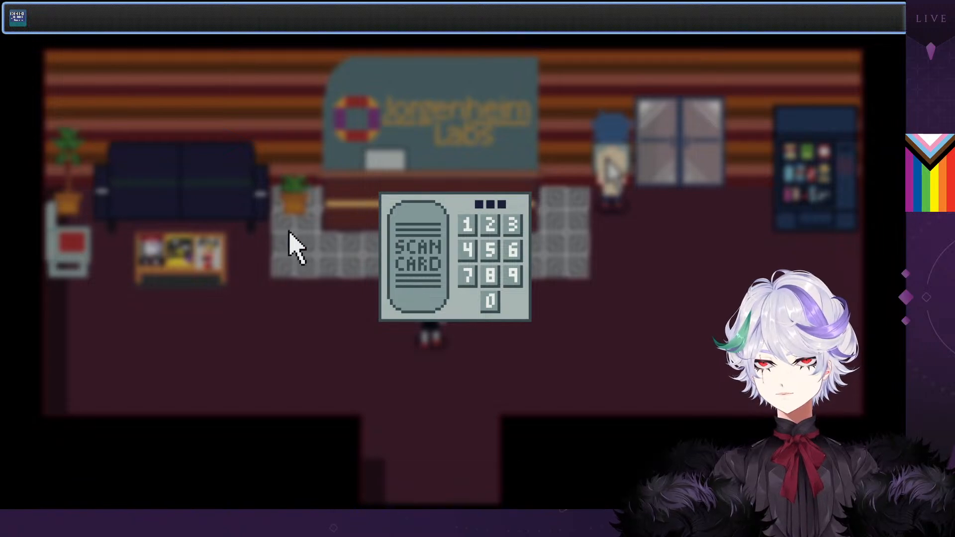
left_click(17, 18)
left_click(425, 246)
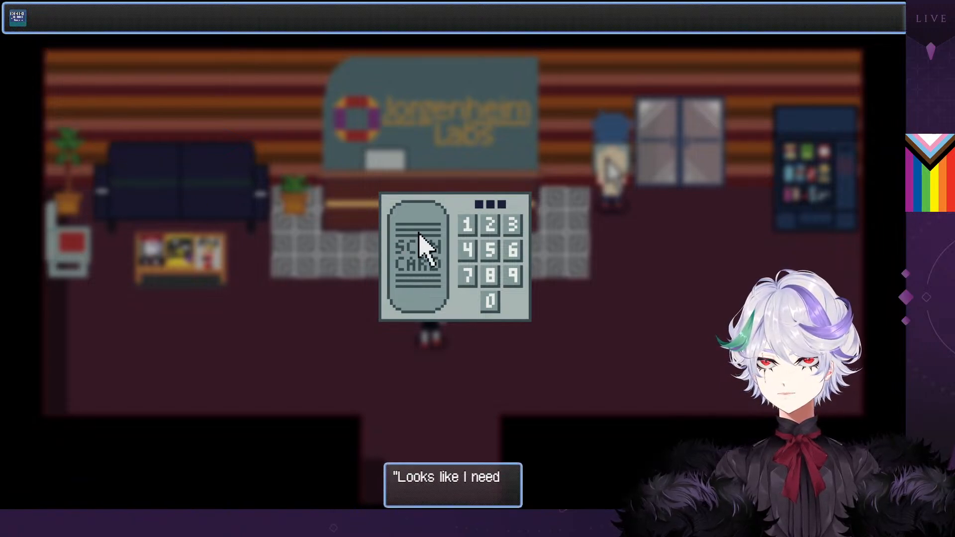
left_click(326, 278)
key("alt+Tab")
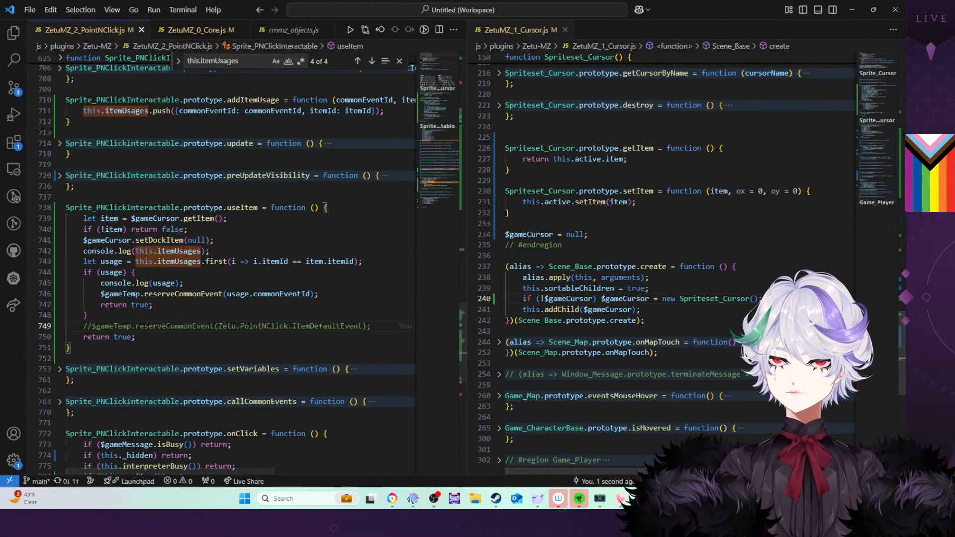
Return to RPG Maker MZ, launch another playtest, pick up the keycard at the reception computer and close the computer view
left_click(642, 498)
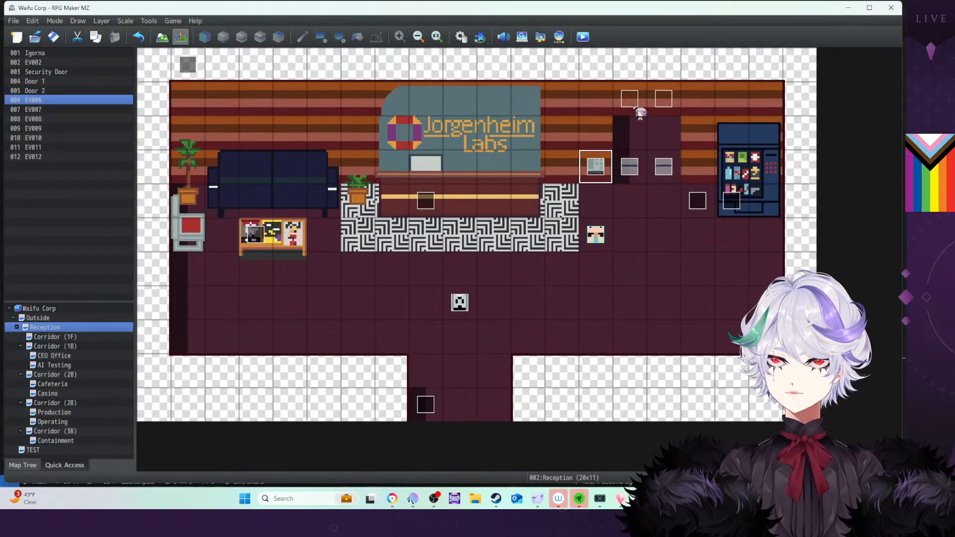
left_click(583, 37)
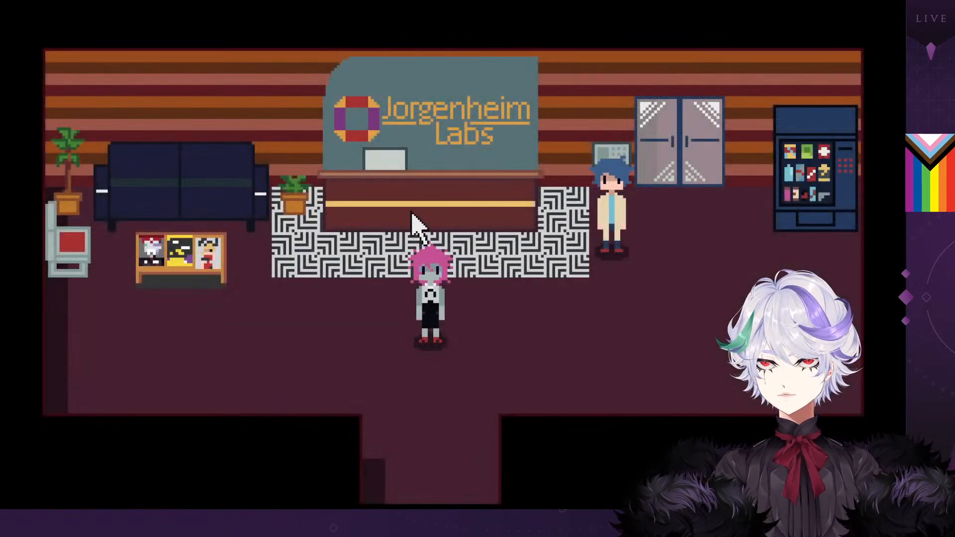
left_click(388, 220)
left_click(318, 370)
left_click(319, 371)
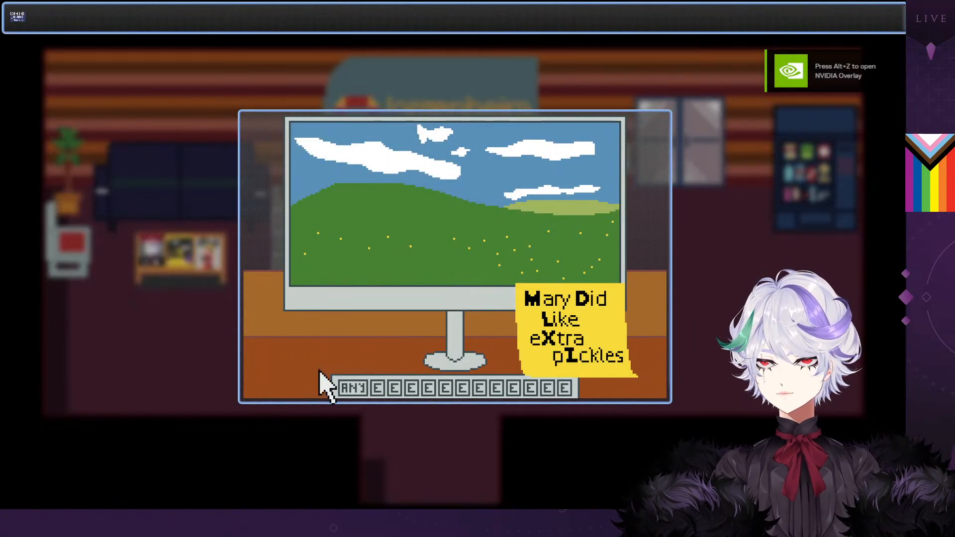
left_click(421, 321)
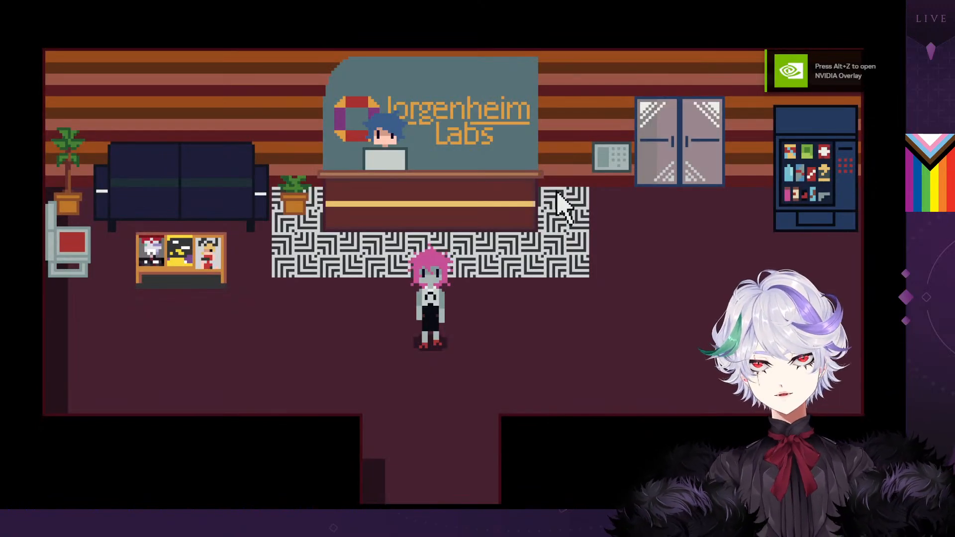
Use the keycard on the lobby keypad's scanner again and close the playtest
left_click(606, 173)
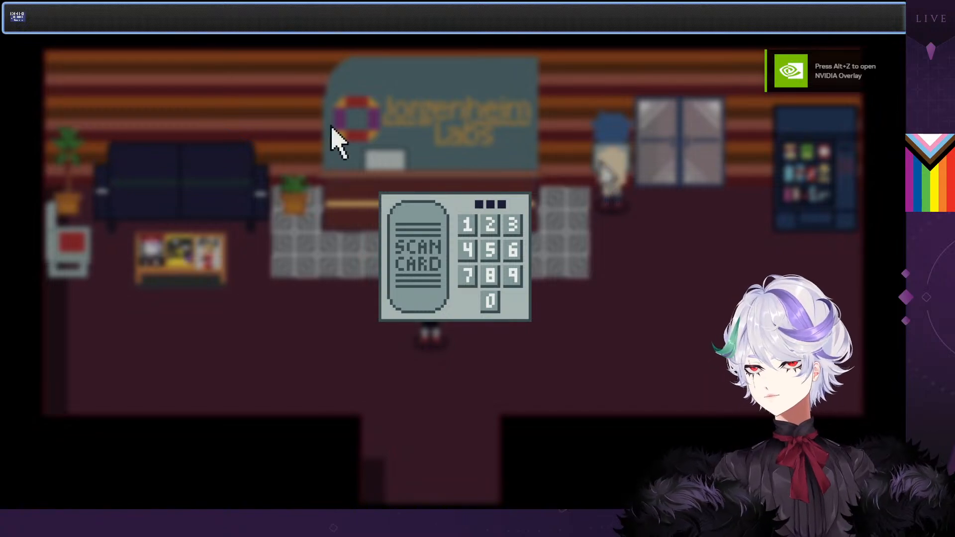
left_click(18, 17)
left_click(407, 272)
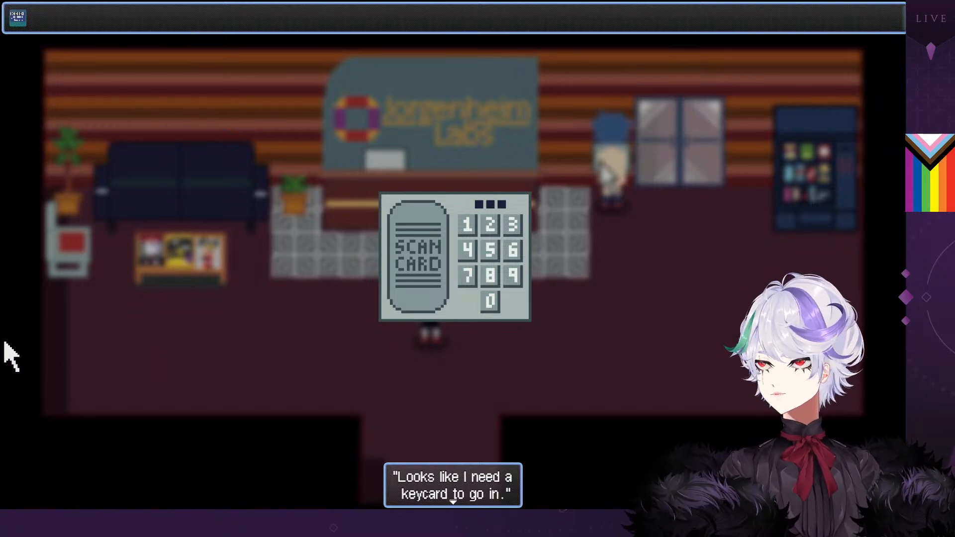
left_click_drag(0, 192, 0, 192)
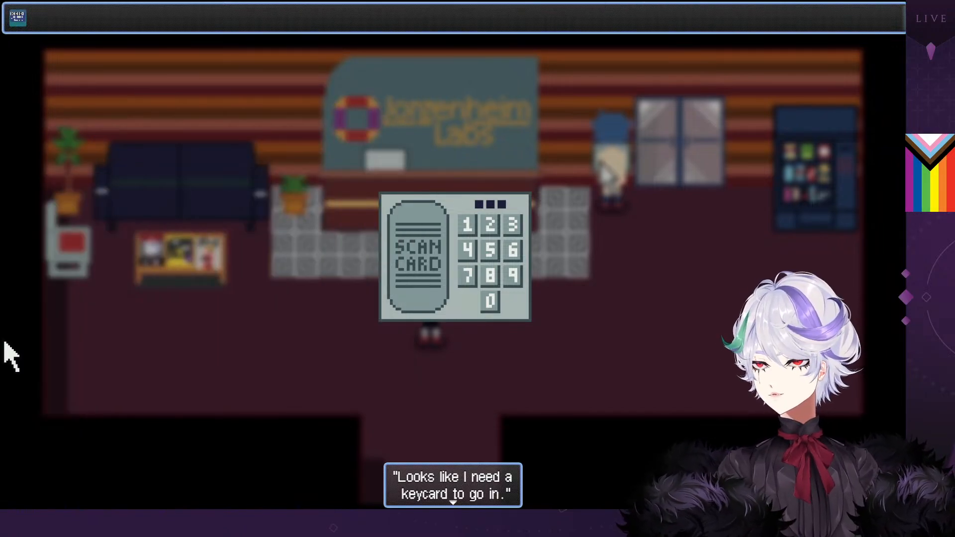
left_click(293, 355)
key("alt+F4")
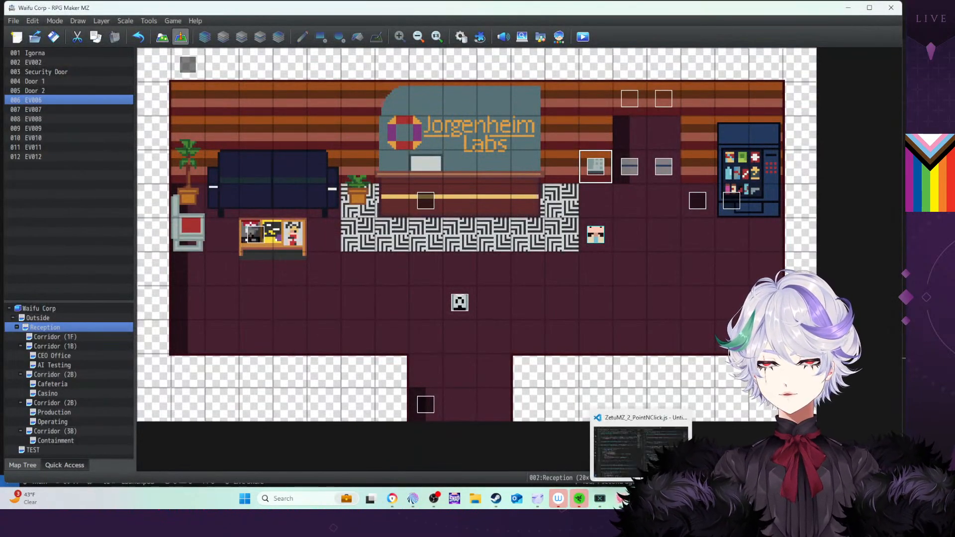
Switch to Visual Studio Code and add console.log(this); below console.log(usage); in useItem's if (usage) block
left_click(641, 499)
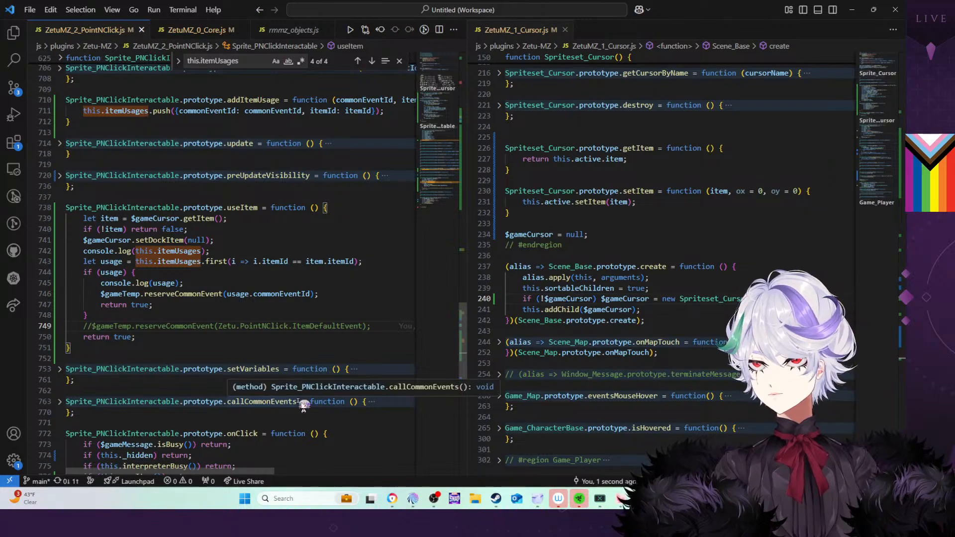
left_click(193, 283)
key("Return")
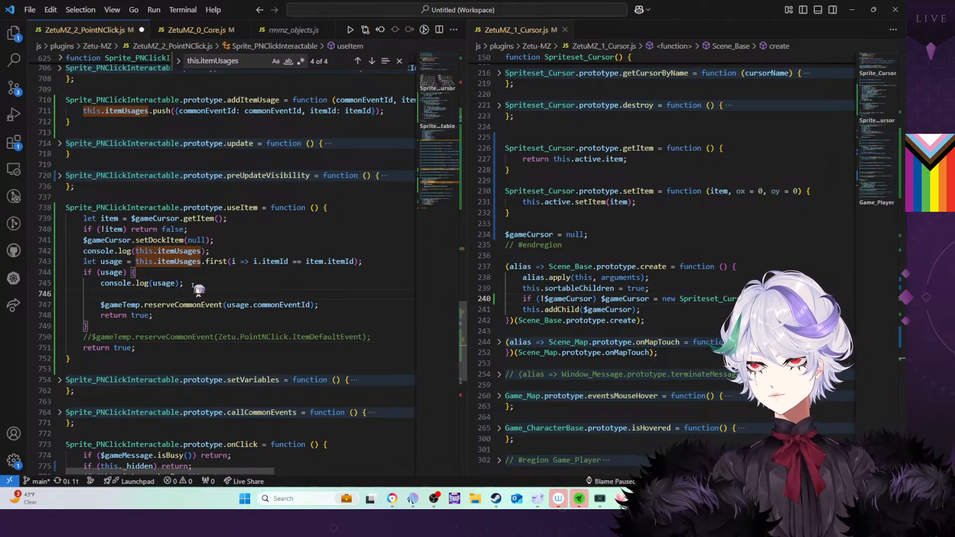
type("console.log")
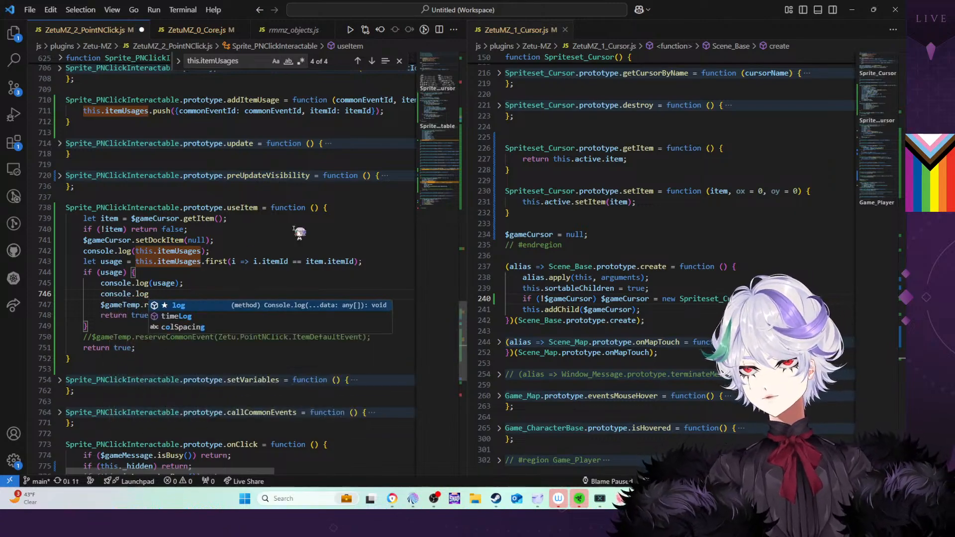
scroll(300, 234, "up", 5)
scroll(300, 234, "up", 7)
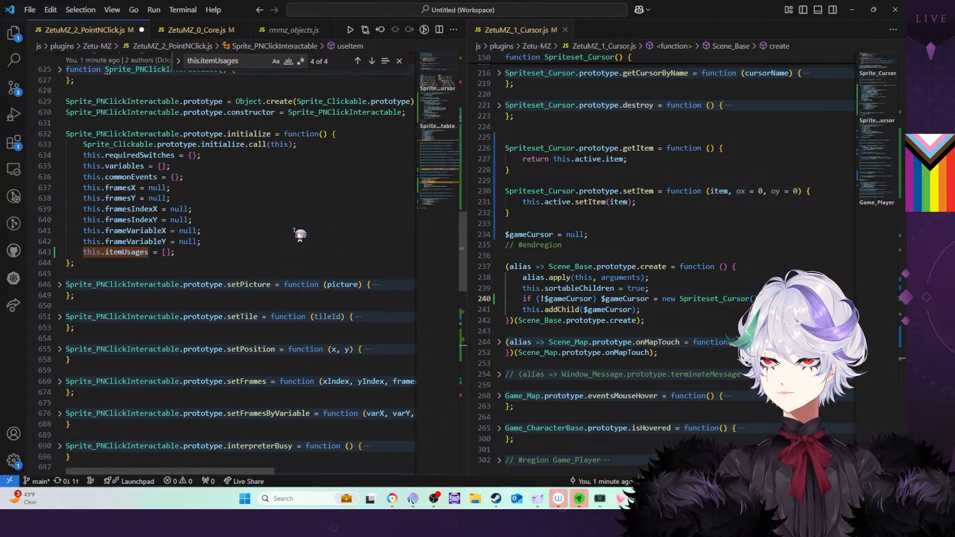
left_click(60, 285)
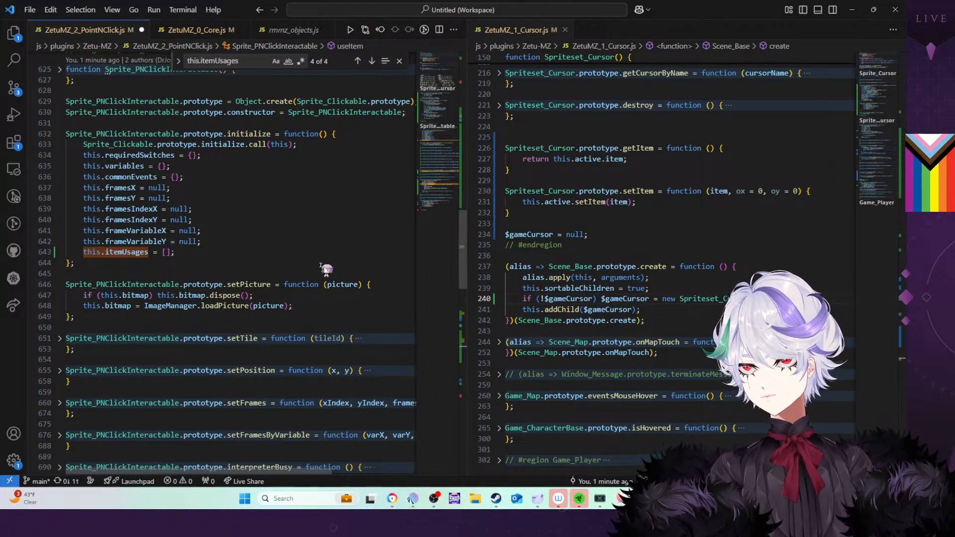
scroll(321, 266, "down", 15)
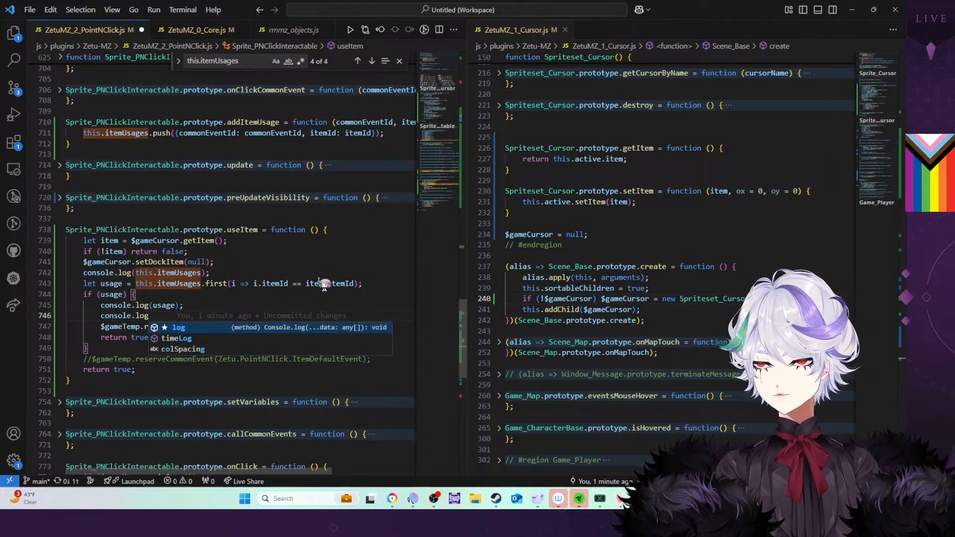
type("(this);")
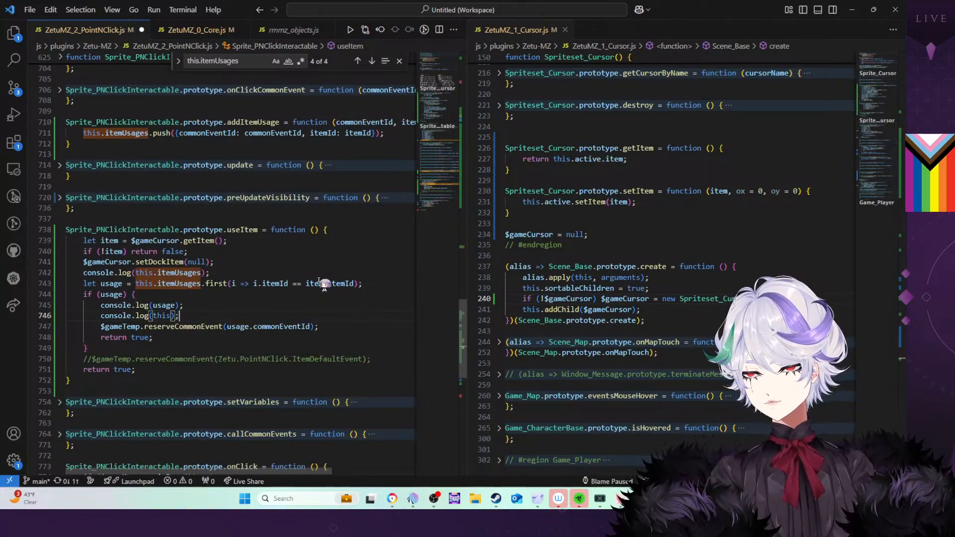
Return to RPG Maker MZ, launch a new playtest and open the computer at the reception desk
key("alt+Tab")
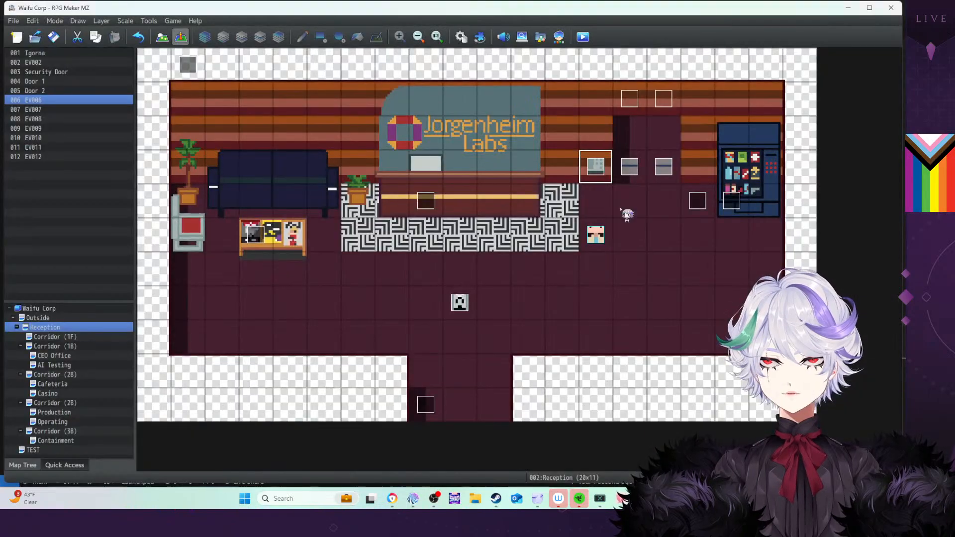
left_click(583, 37)
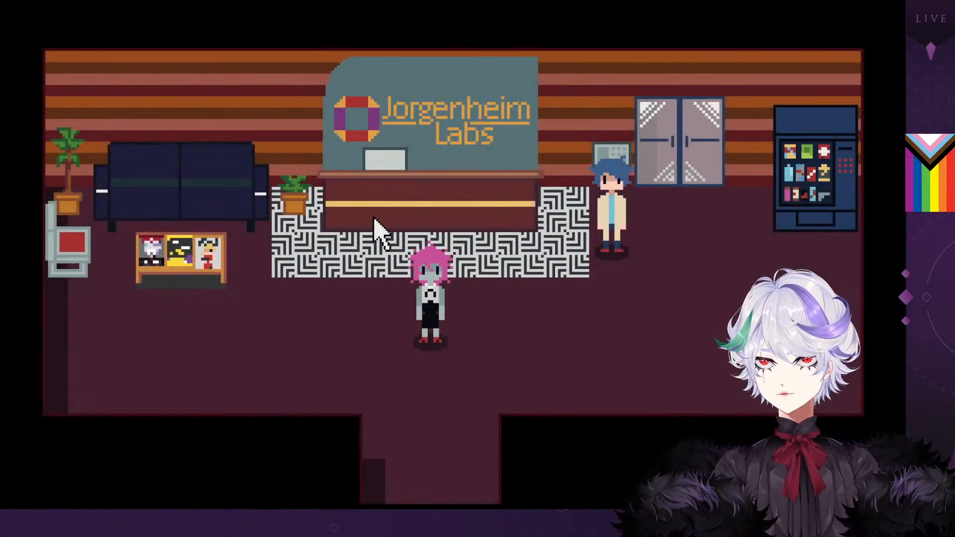
left_click(383, 214)
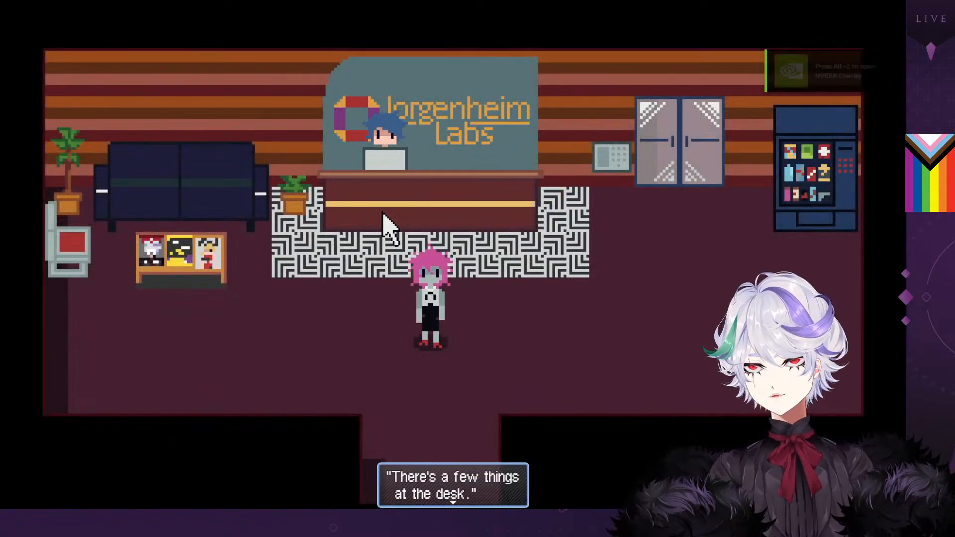
left_click(386, 231)
Pick up the keycard, close the computer view and use the keycard on the lobby keypad's scanner
left_click(297, 383)
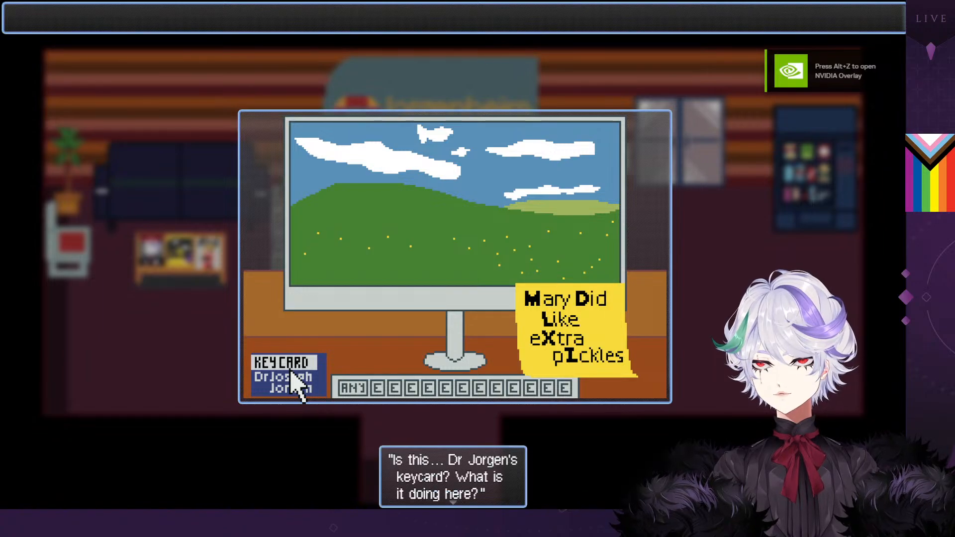
left_click(297, 385)
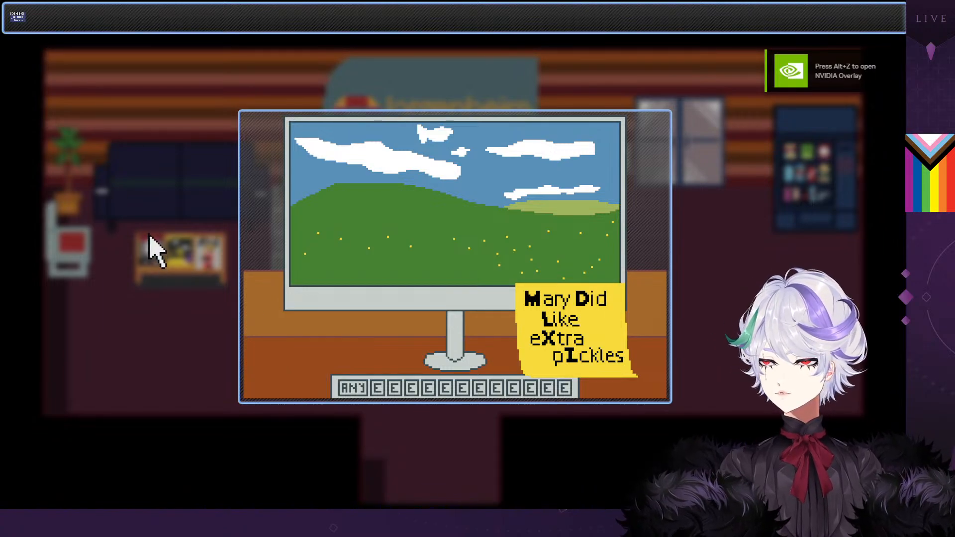
left_click(134, 189)
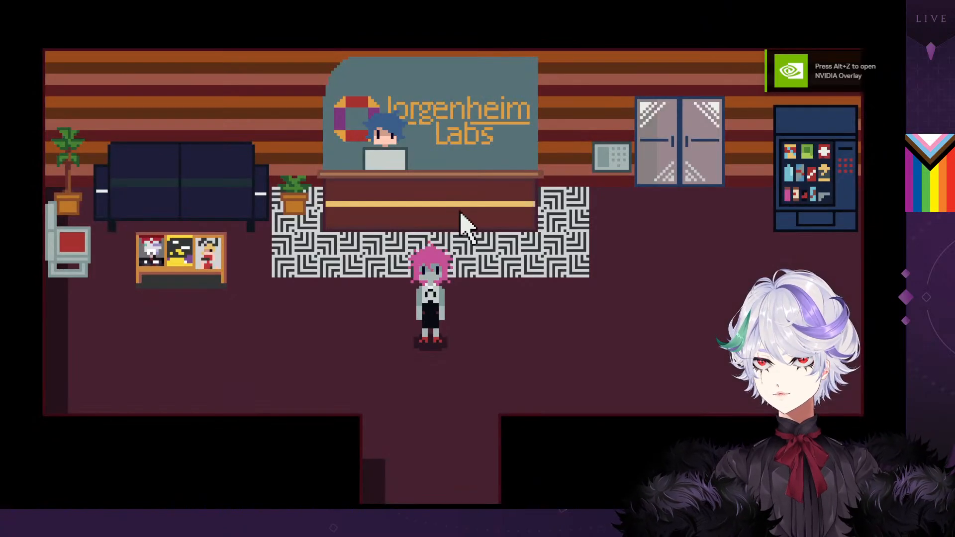
left_click(612, 171)
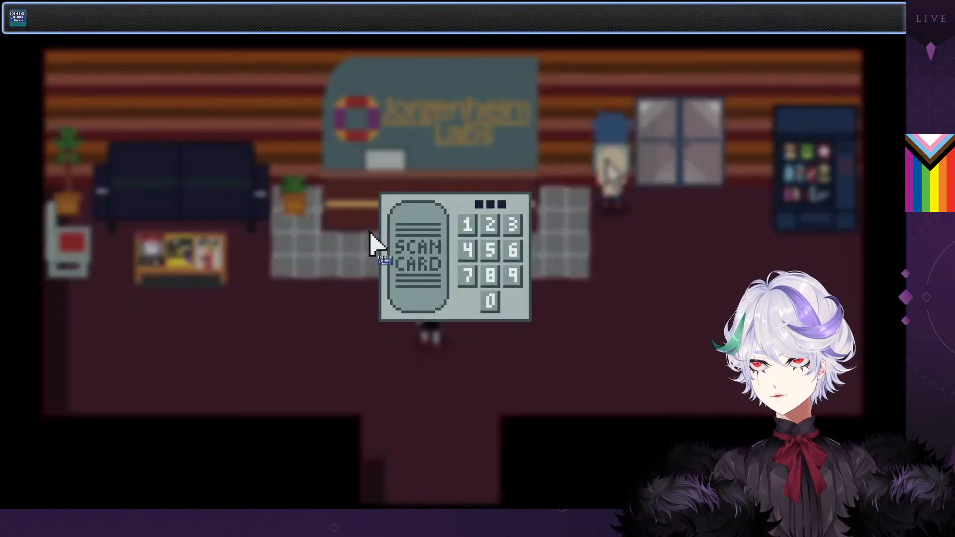
left_click(416, 261)
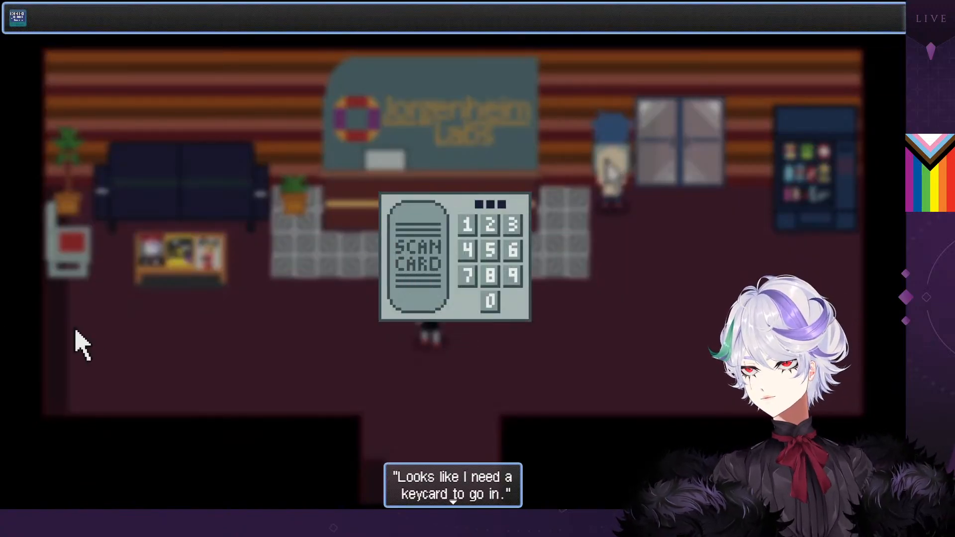
Switch to Visual Studio Code and move console.log(this); out of useItem's if (usage) block to directly below console.log(this.itemUsages);
key("alt+Tab")
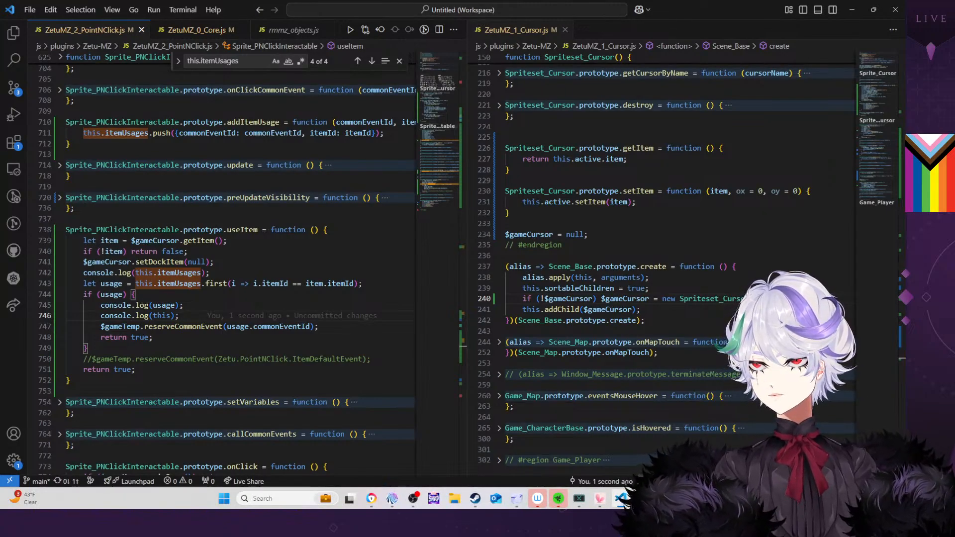
left_click(241, 274)
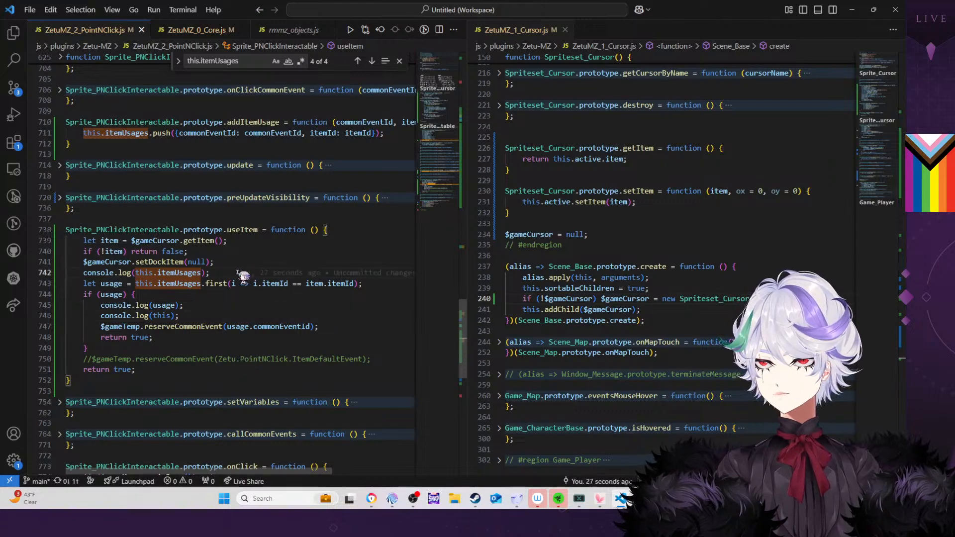
left_click_drag(180, 316, 215, 273)
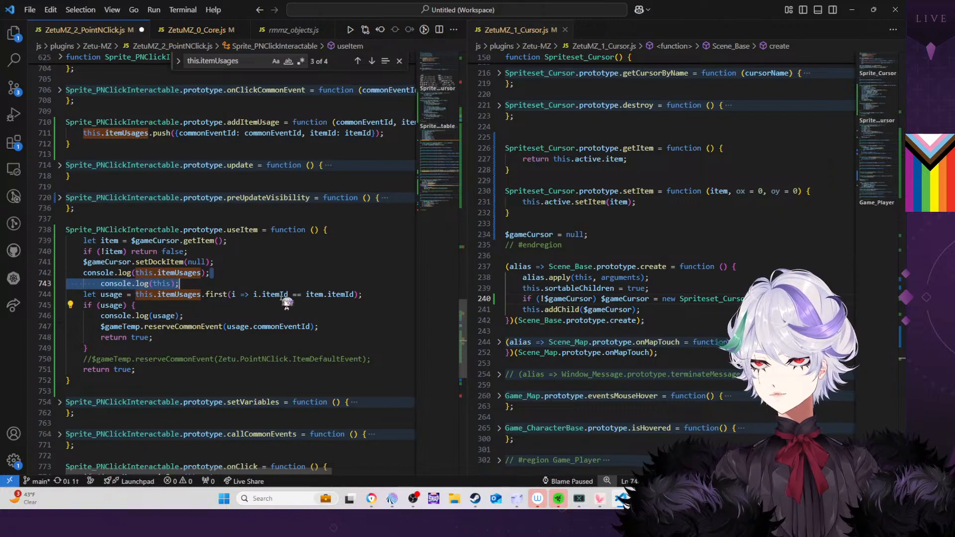
Restart the playtest, collect the keycard from the reception computer and close the computer view
key("alt+Tab")
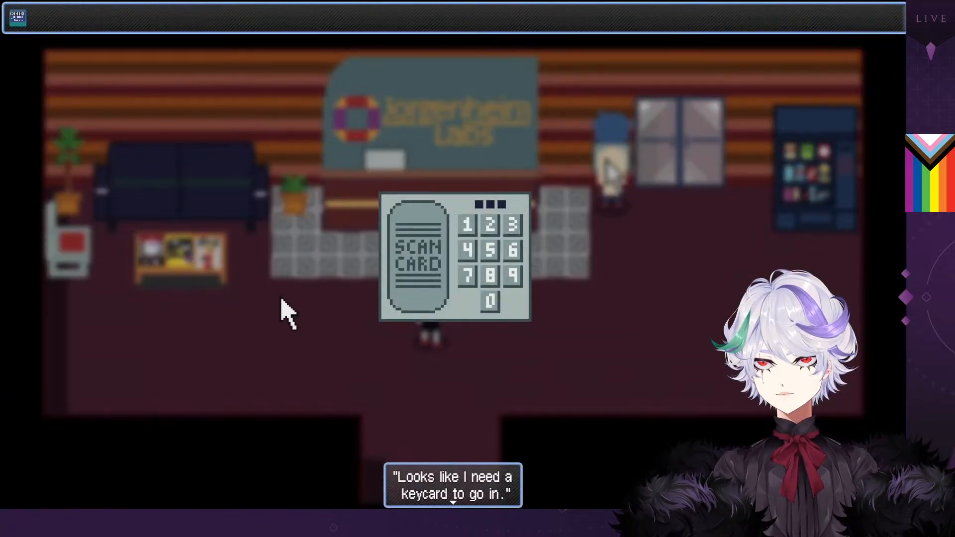
key("alt+F4")
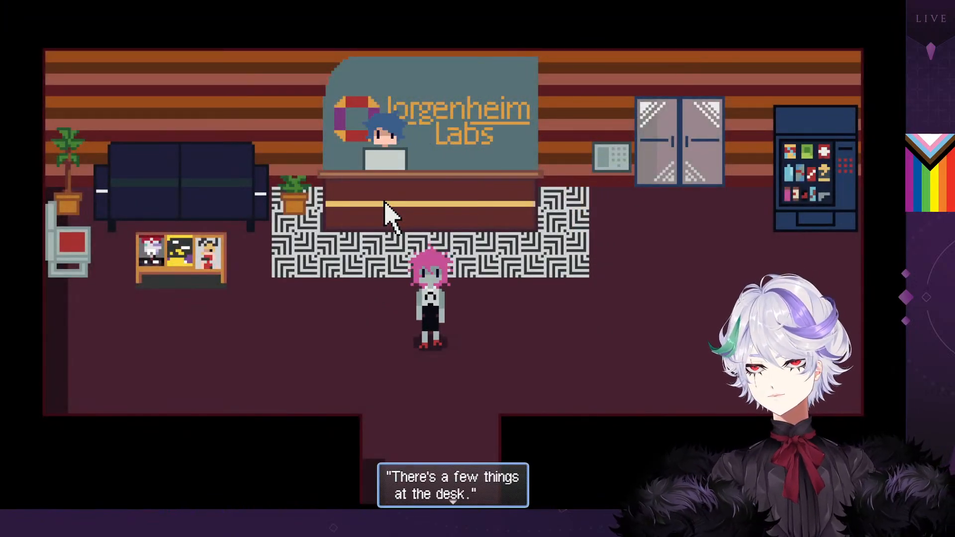
left_click(335, 333)
left_click(296, 364)
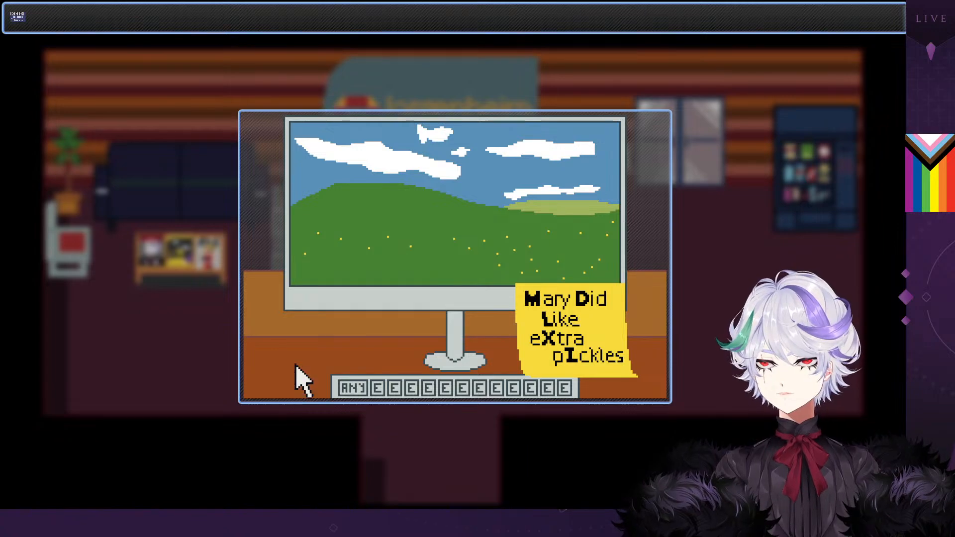
left_click(343, 331)
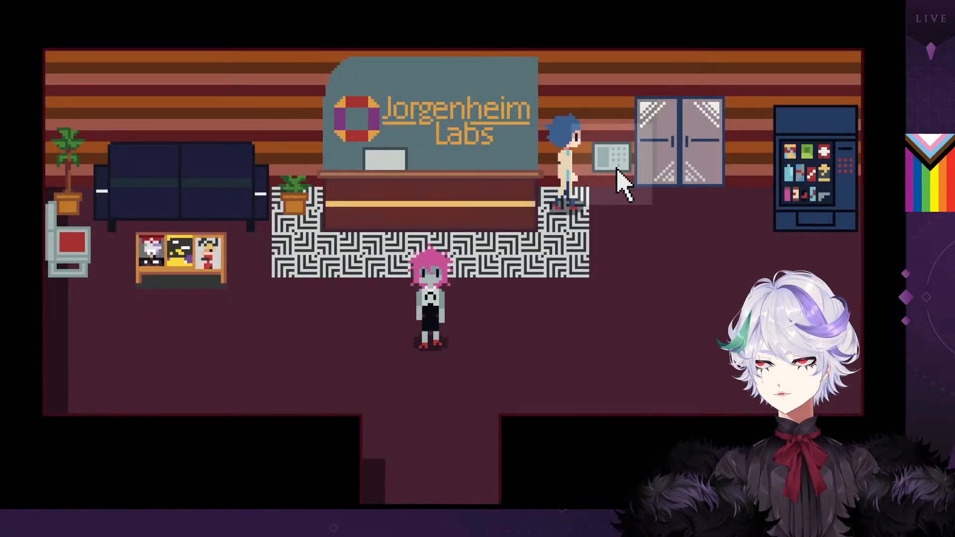
Use the keycard on the lobby keypad's scanner and bring up the logged Sprite_PNClickInteractable object in a maximized DevTools console
left_click(618, 169)
left_click(23, 18)
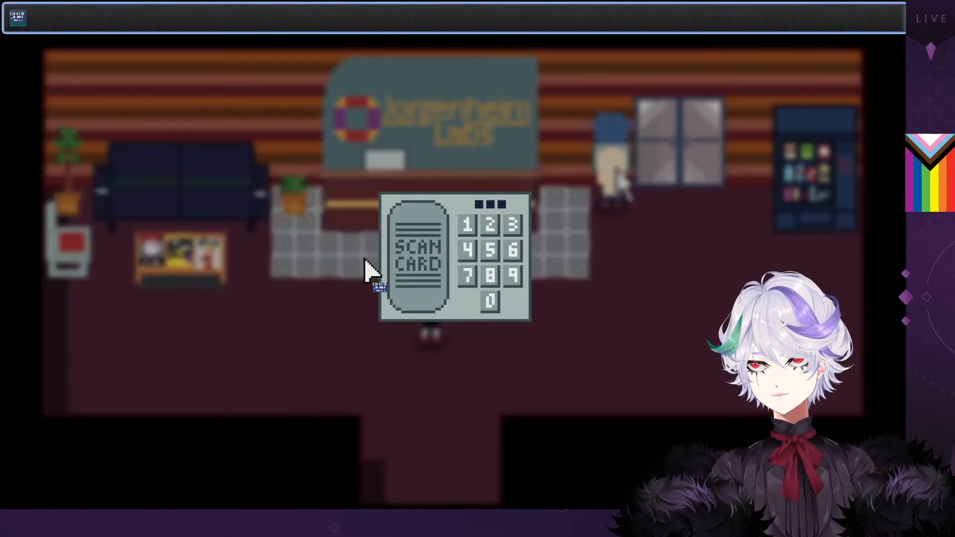
left_click(431, 274)
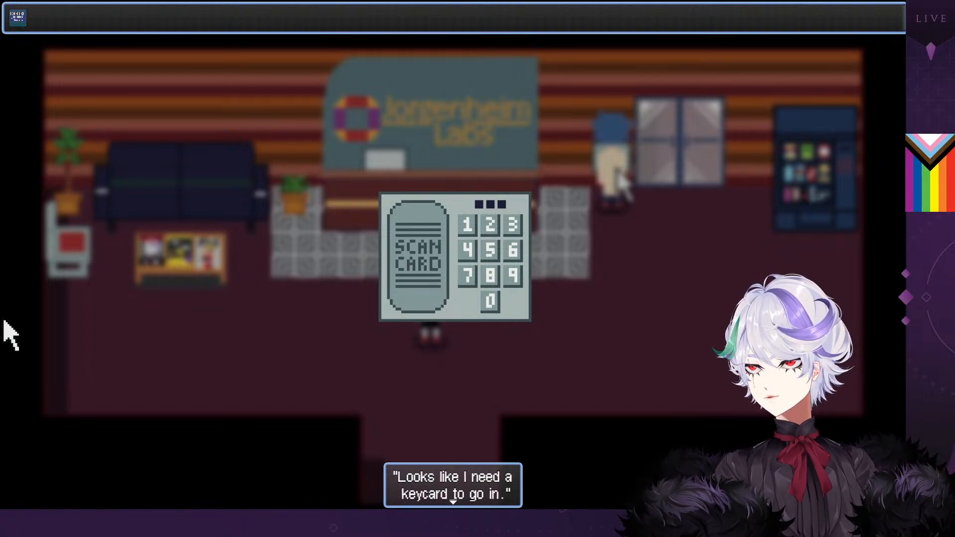
left_click_drag(2, 229, 322, 85)
double_click(323, 86)
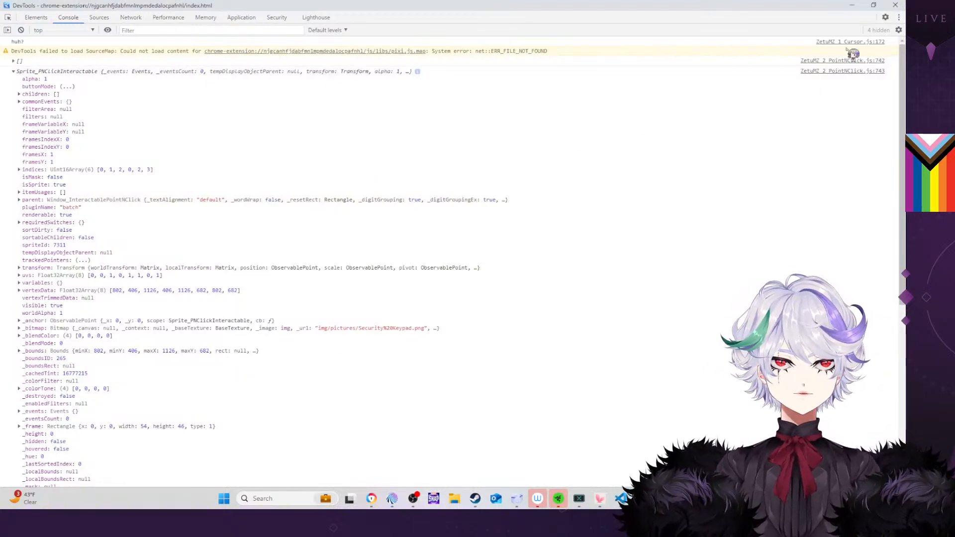
left_click(898, 30)
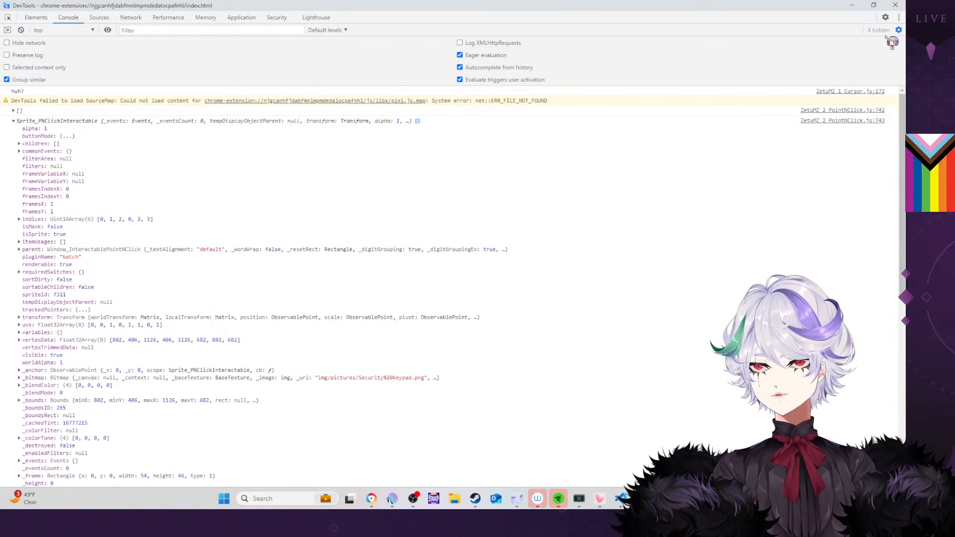
left_click(898, 31)
left_click(900, 18)
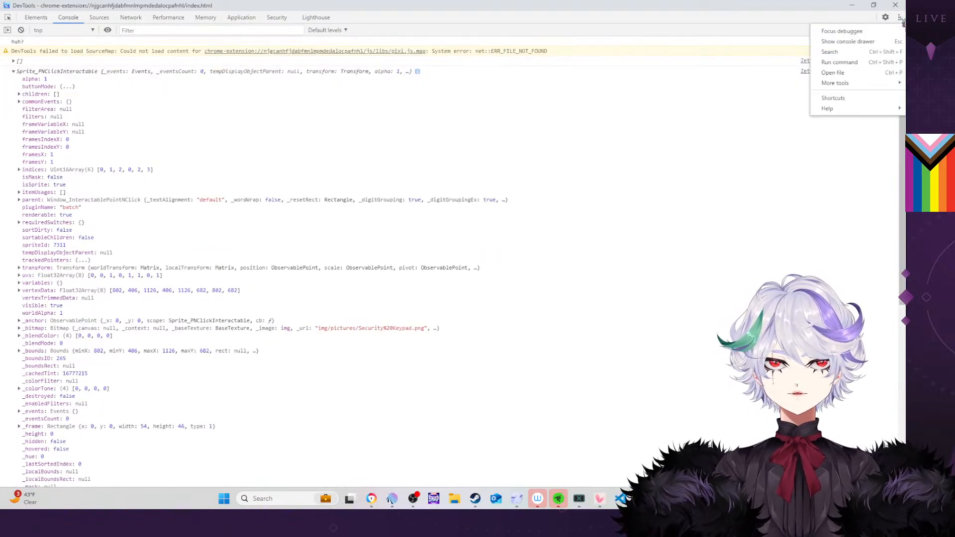
mouse_move(858, 82)
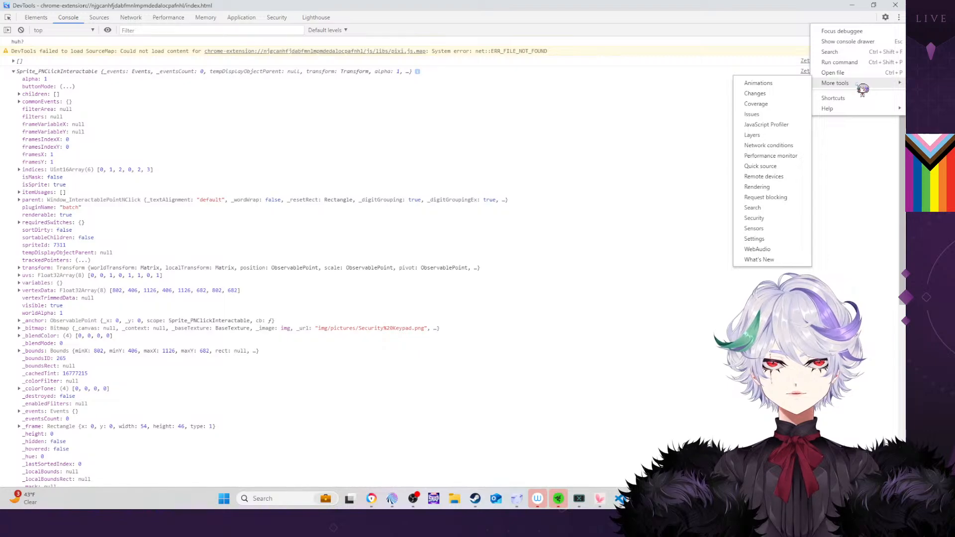
mouse_move(850, 111)
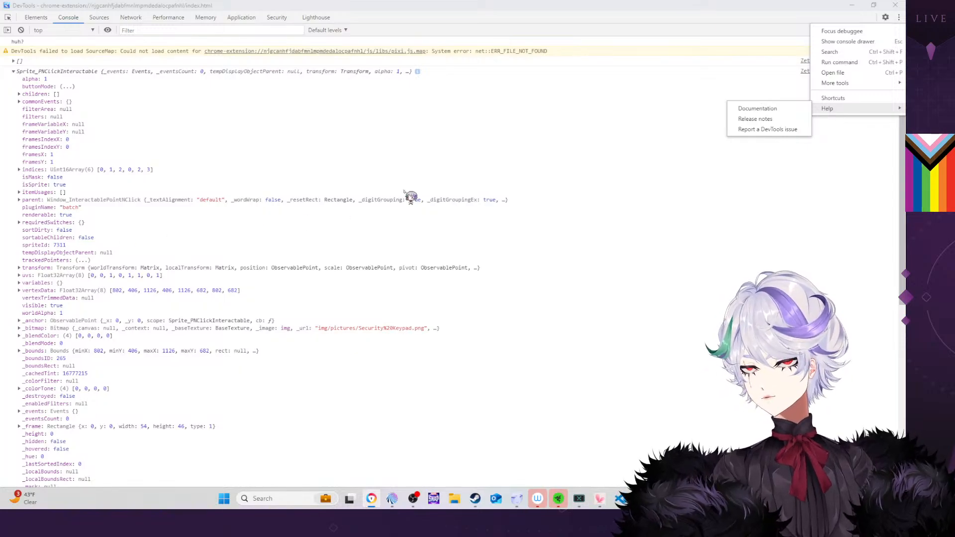
left_click(508, 250)
Enlarge the console text and examine the logged Sprite_PNClickInteractable's properties, expanding its _bitmap entry
key("ctrl+equal")
key("ctrl+equal")
key("ctrl+equal")
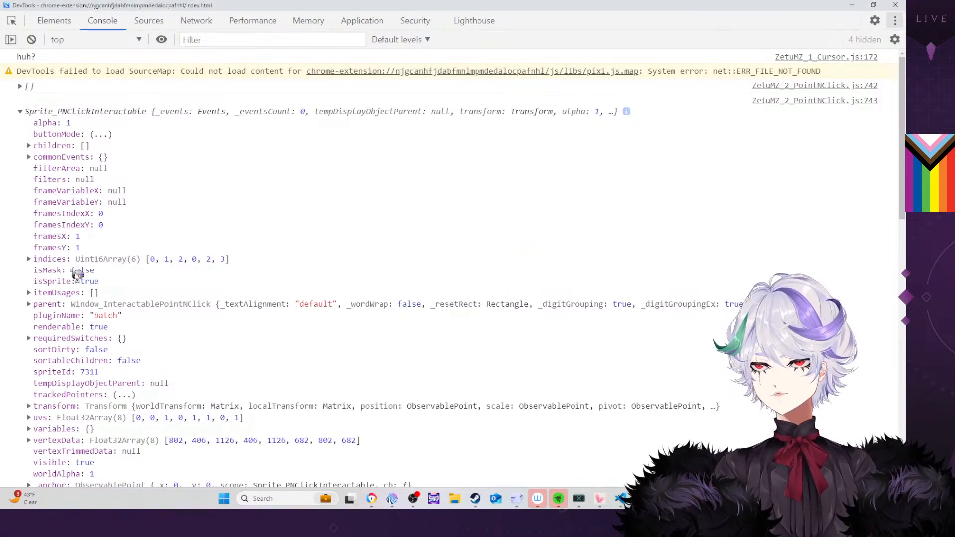
scroll(251, 185, "down", 3)
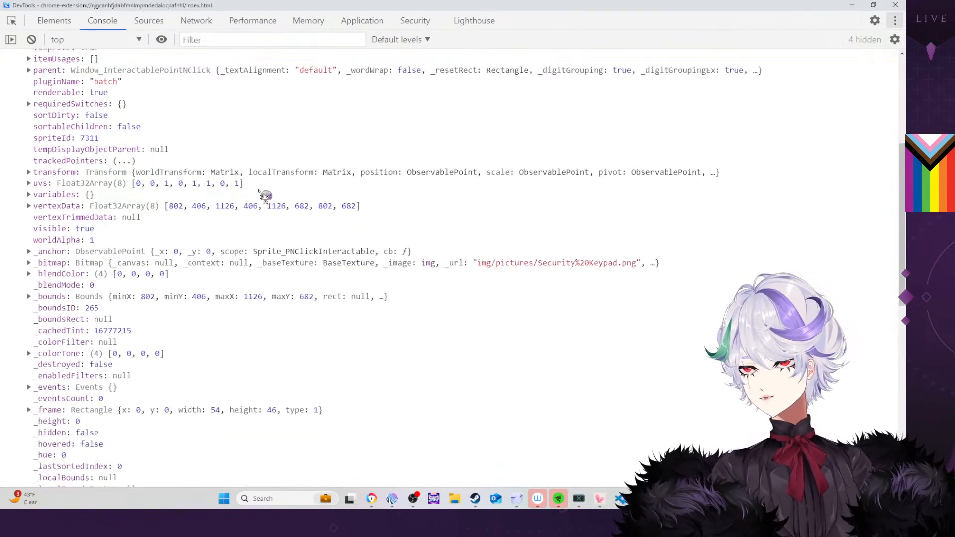
scroll(260, 194, "down", 2)
scroll(261, 197, "up", 1)
scroll(260, 209, "down", 3)
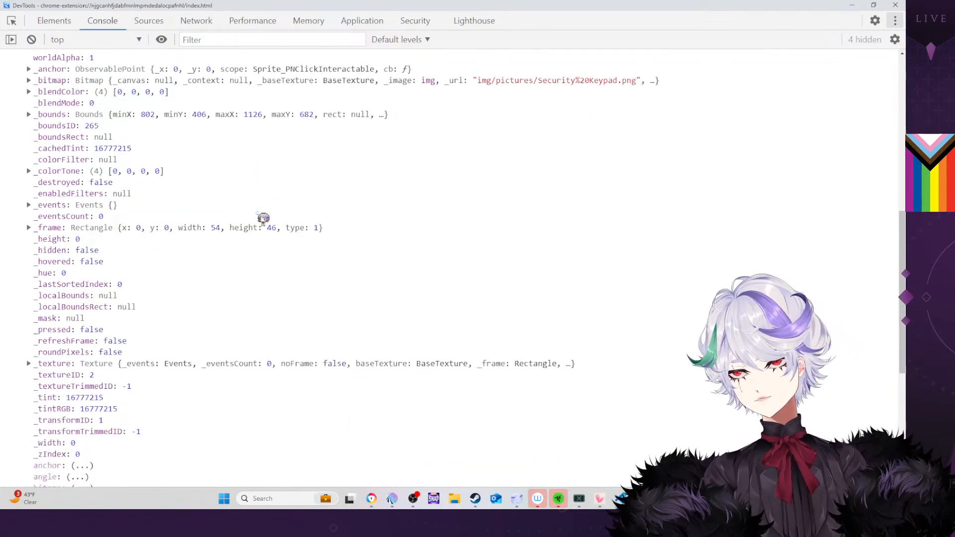
scroll(263, 219, "down", 1)
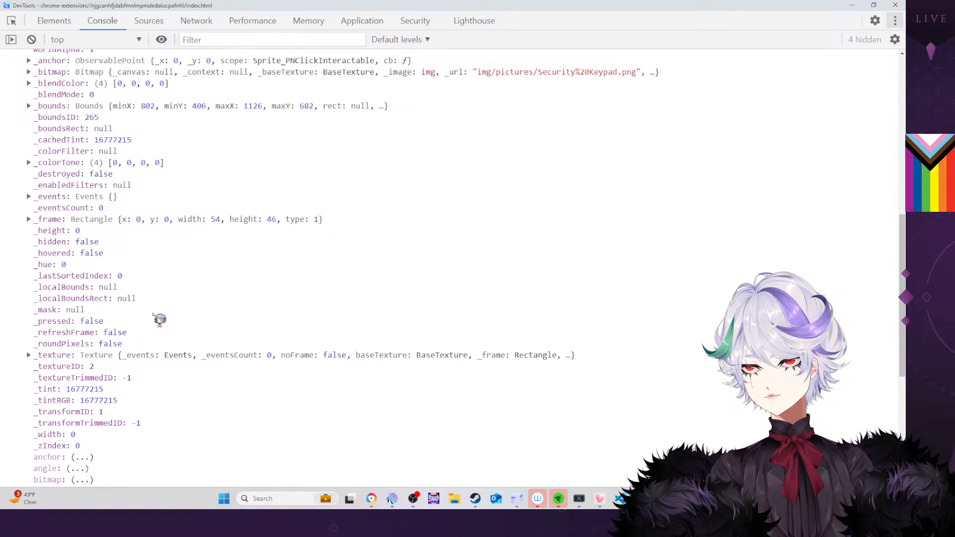
scroll(160, 318, "up", 3)
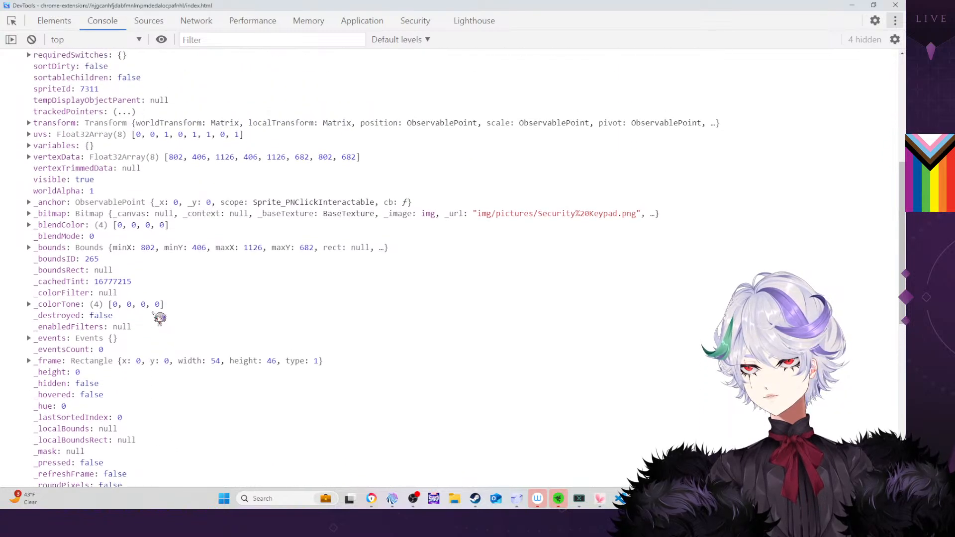
left_click(29, 215)
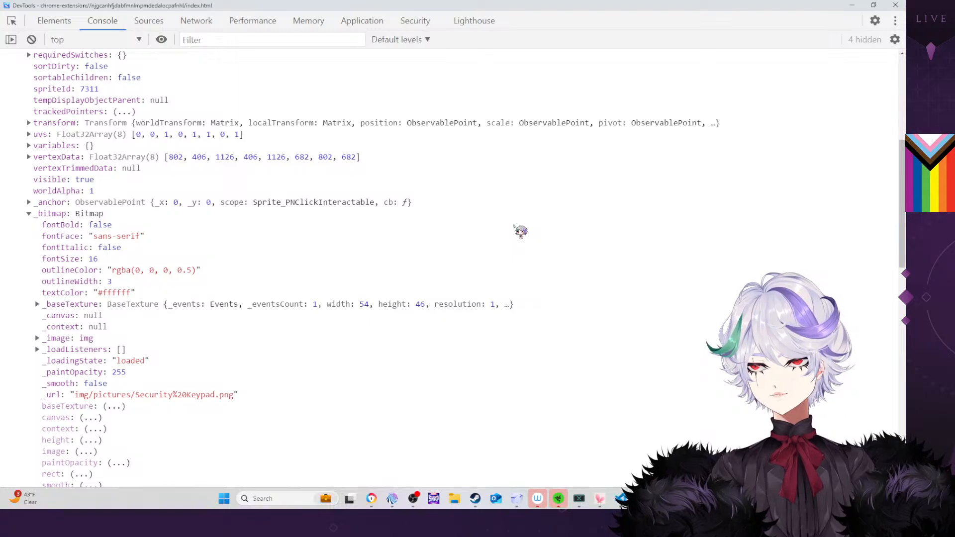
Minimize DevTools, dismiss the keypad's dialogue message in the playtest and switch back to DevTools
left_click(853, 5)
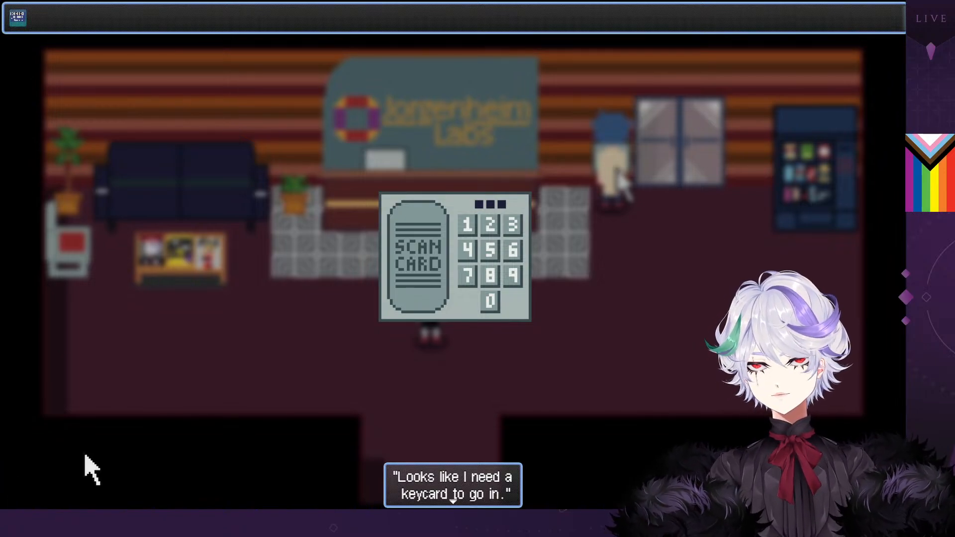
left_click(139, 408)
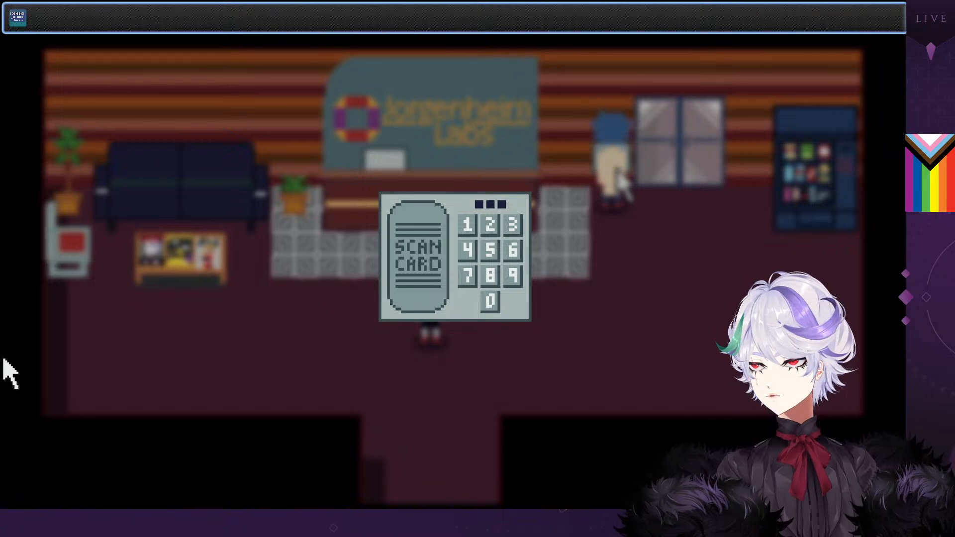
key("alt+Tab")
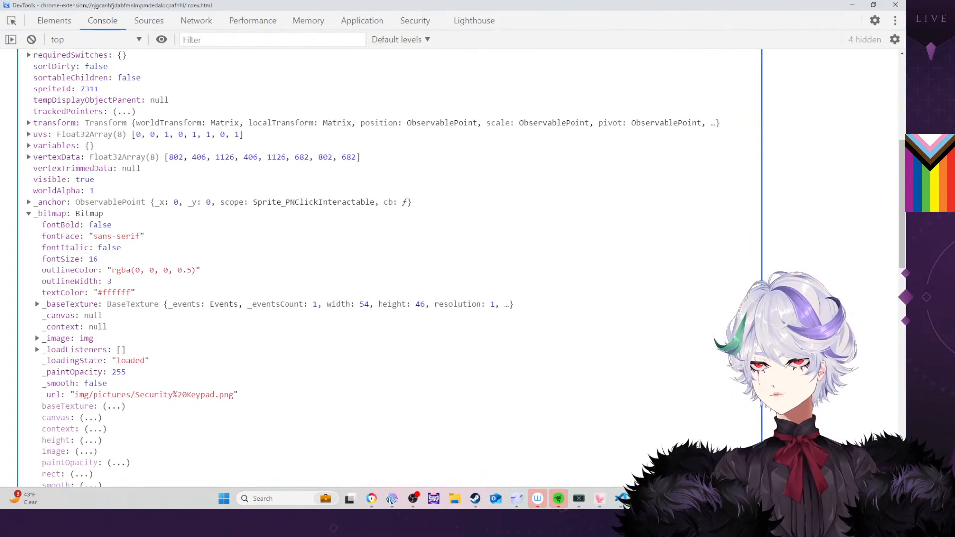
Review the logged sprite's properties from end to end again and collapse the Sprite_PNClickInteractable entry
scroll(208, 242, "up", 5)
scroll(208, 242, "down", 5)
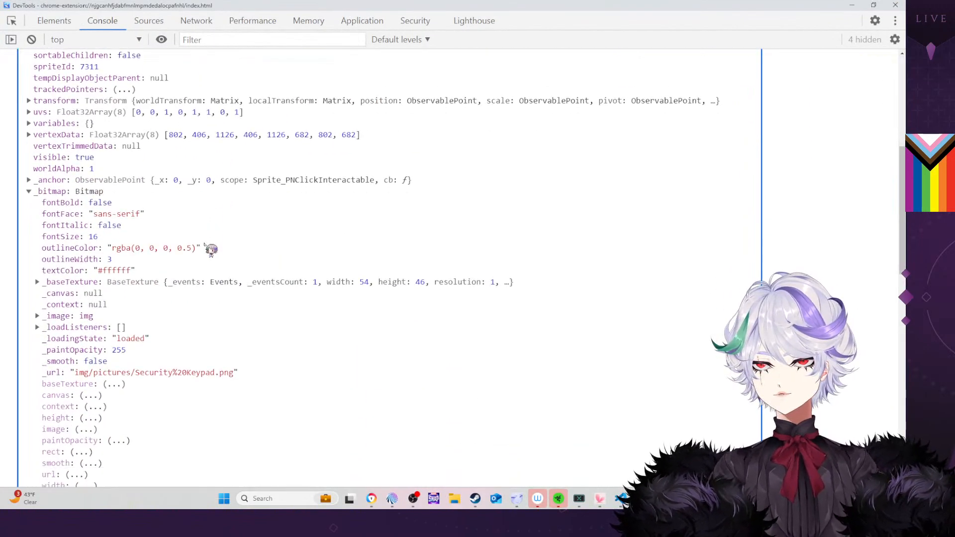
scroll(210, 249, "down", 10)
scroll(210, 249, "up", 8)
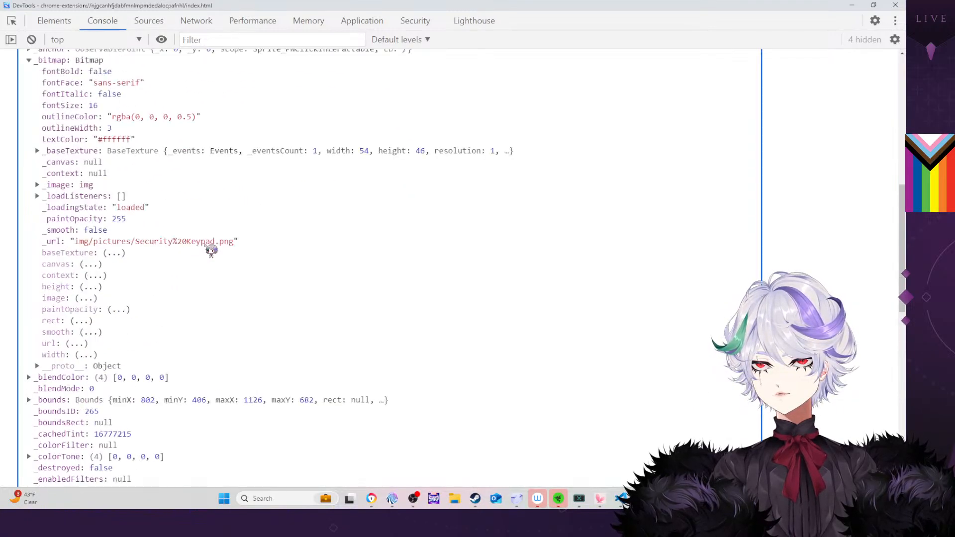
scroll(211, 251, "up", 10)
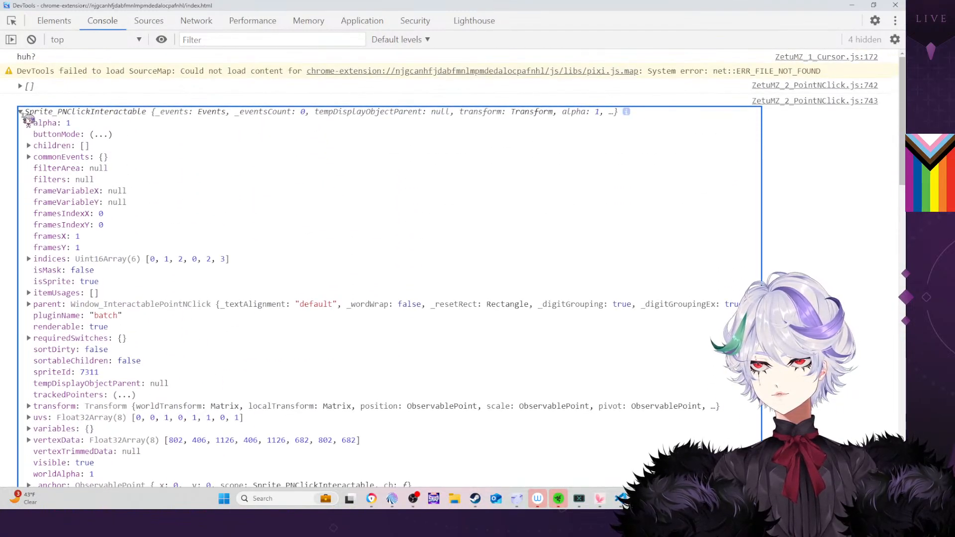
left_click(21, 111)
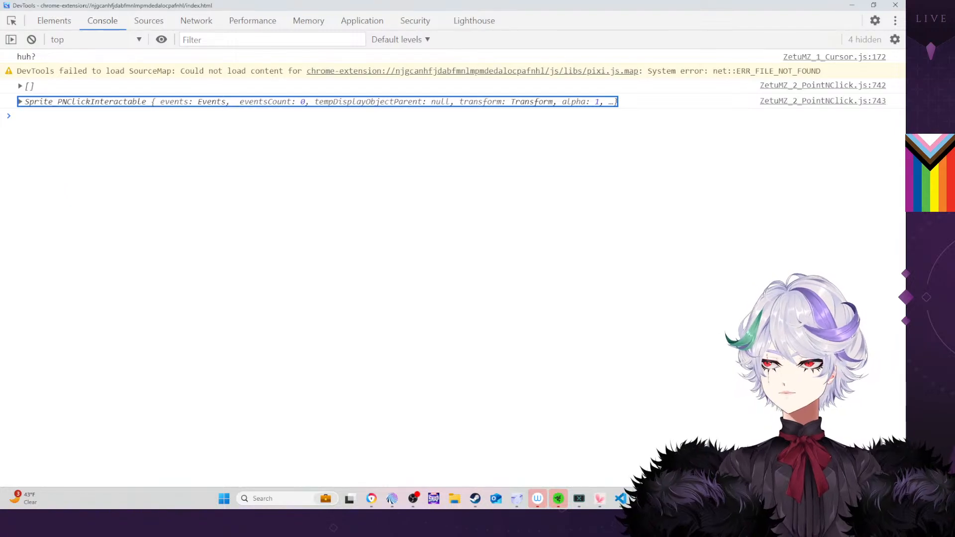
Compare the code with the DevTools console and reduce the console's text size
key("alt+Tab")
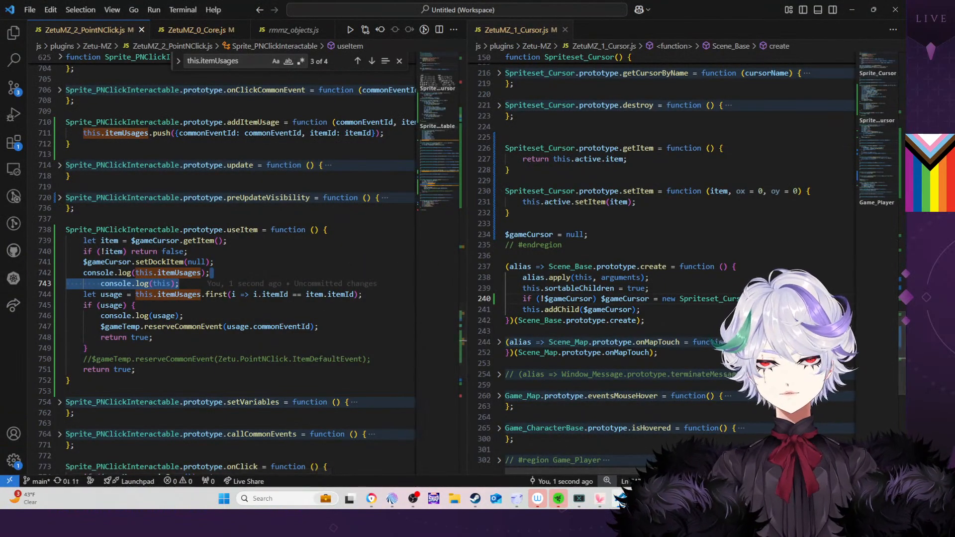
key("alt+Tab")
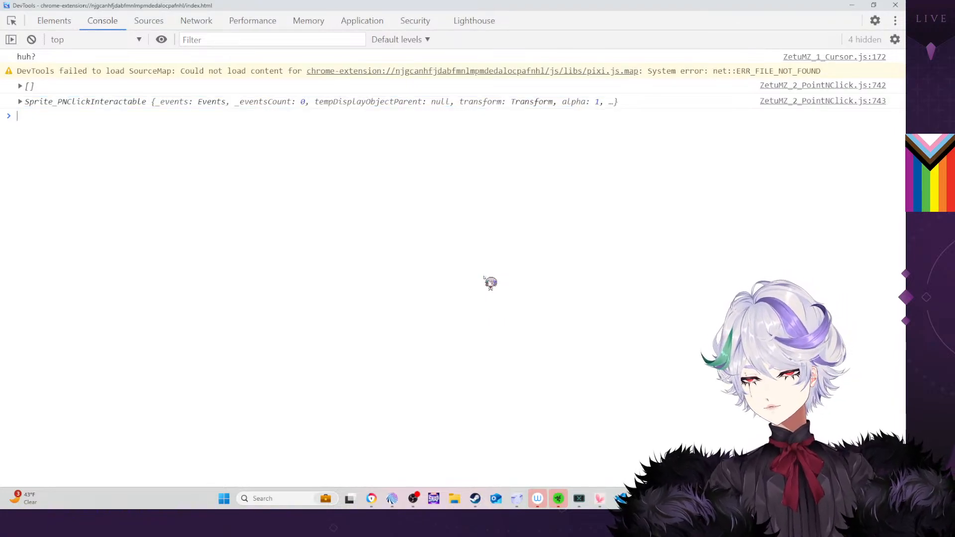
key("ctrl+minus")
key("ctrl+minus")
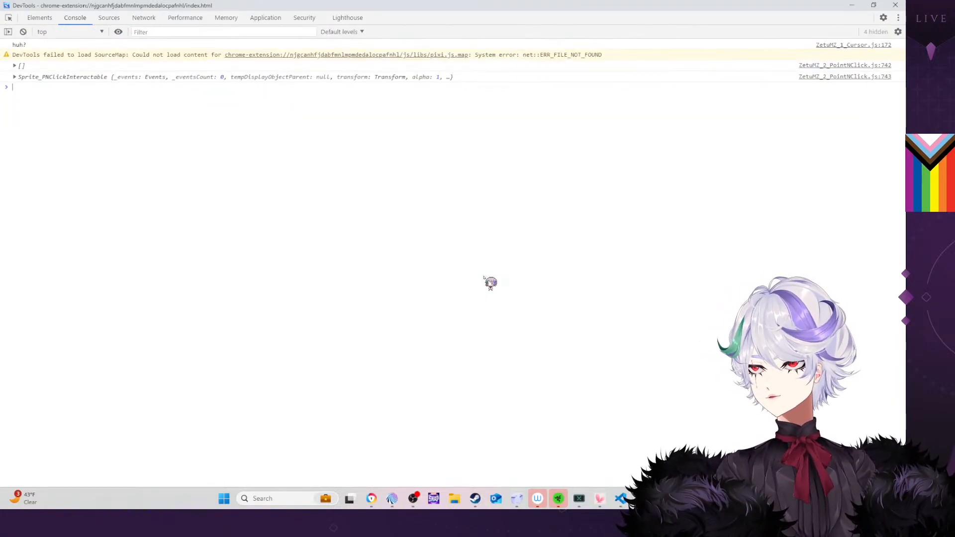
key("ctrl+plus")
Switch to VS Code and delete the console.log(this.itemUsages) and console.log(this) lines from useItem in ZetuMZ_2_PointNClick.js
key("alt+Tab")
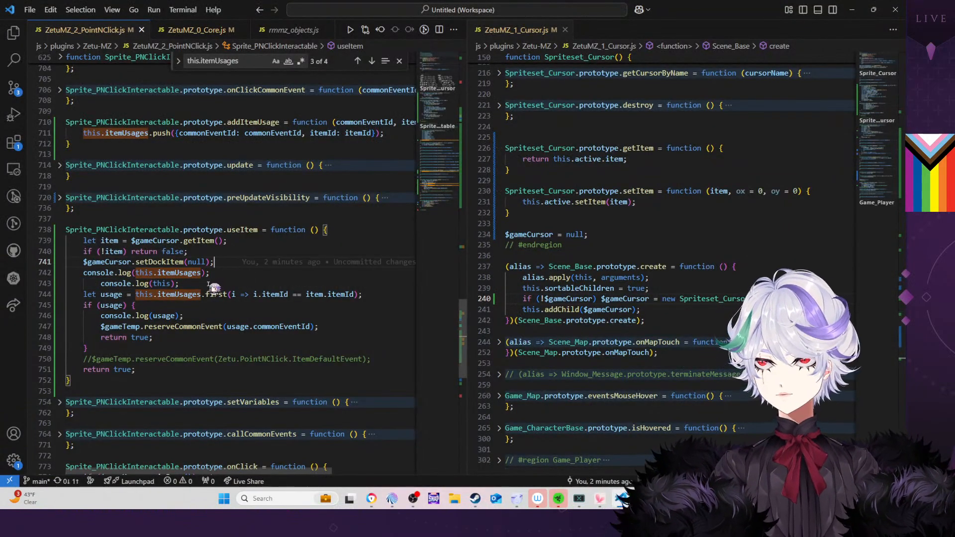
left_click_drag(222, 286, 221, 263)
key("BackSpace")
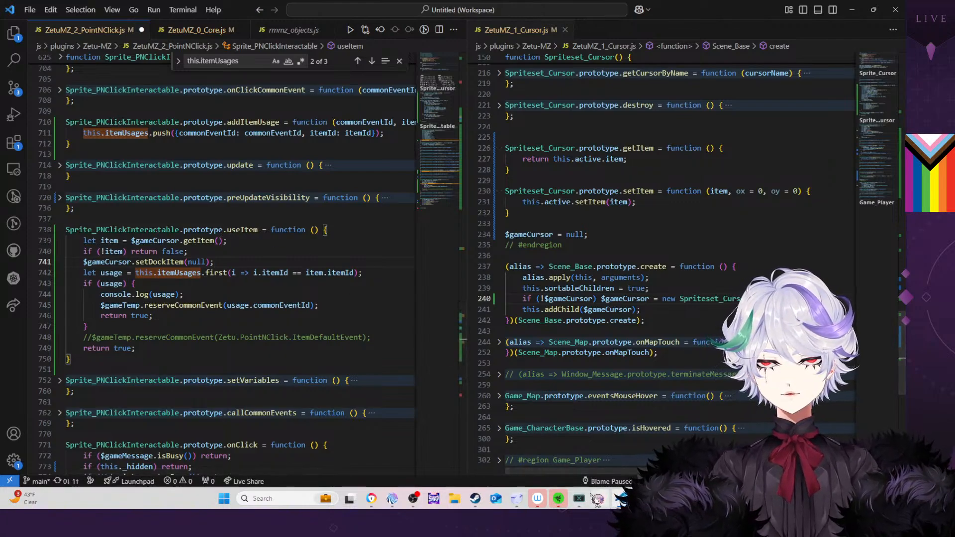
Check the keypad in the playtest, then open the project folder from RPG Maker MZ in a maximized File Explorer window
left_click(641, 498)
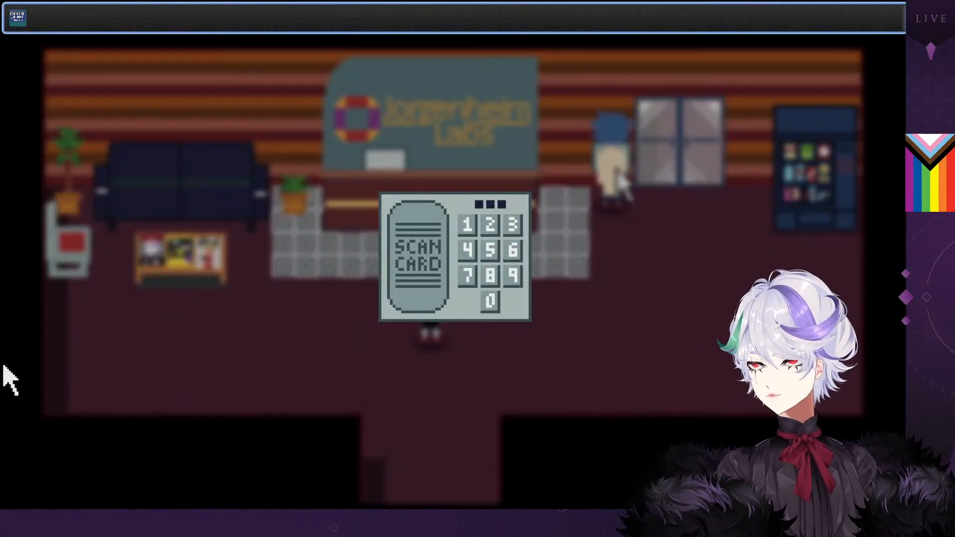
key("alt+Tab")
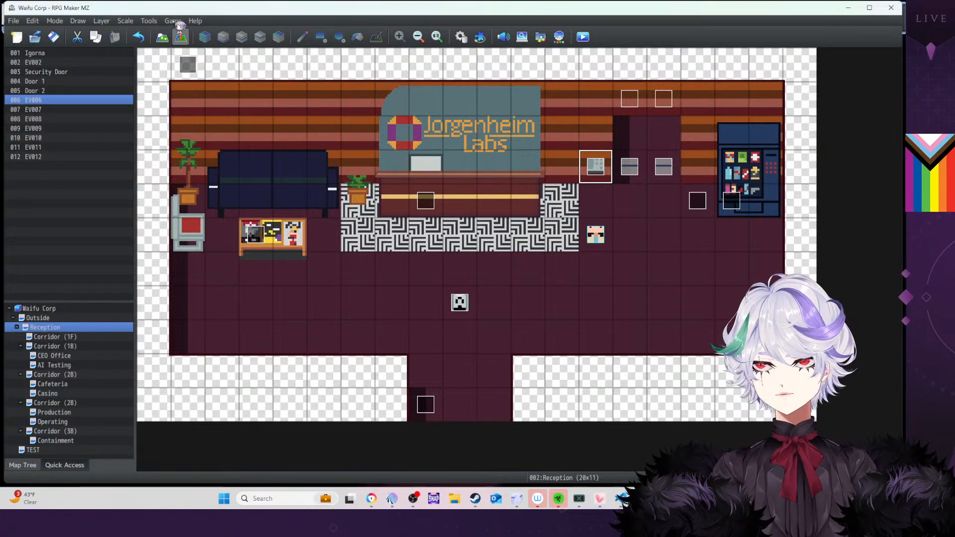
left_click(173, 21)
left_click(194, 62)
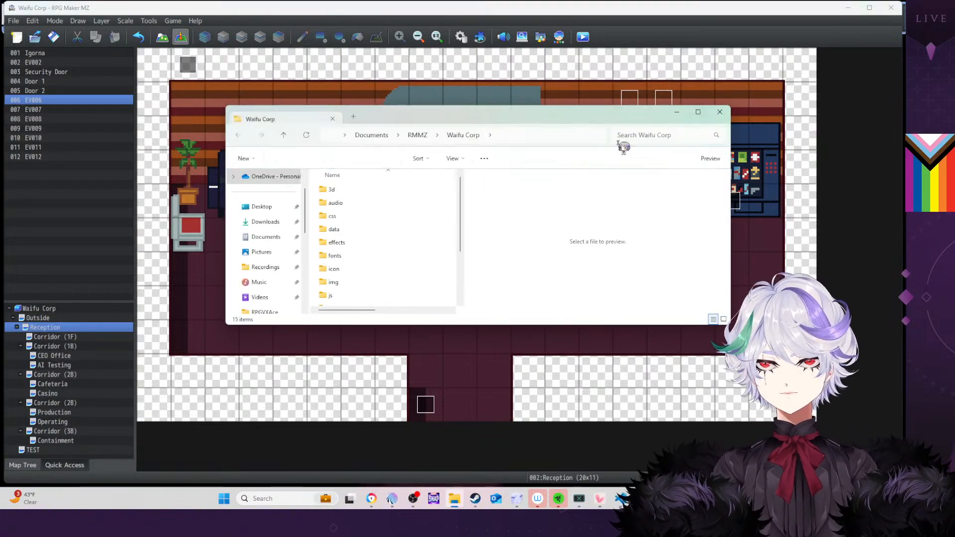
left_click(698, 112)
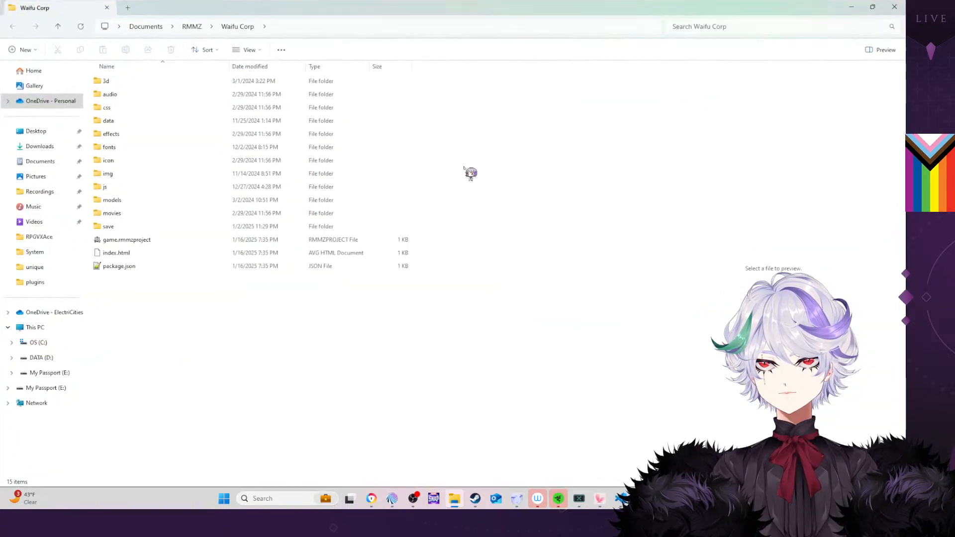
Open the img/pictures folder, check the Security Keypad base and cardscan images, and minimize File Explorer
left_click(120, 174)
double_click(119, 174)
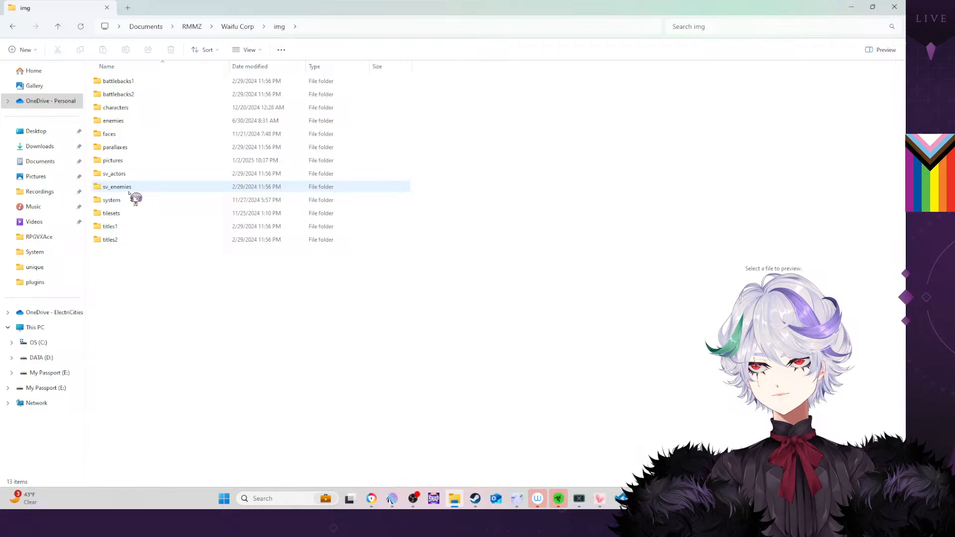
double_click(129, 160)
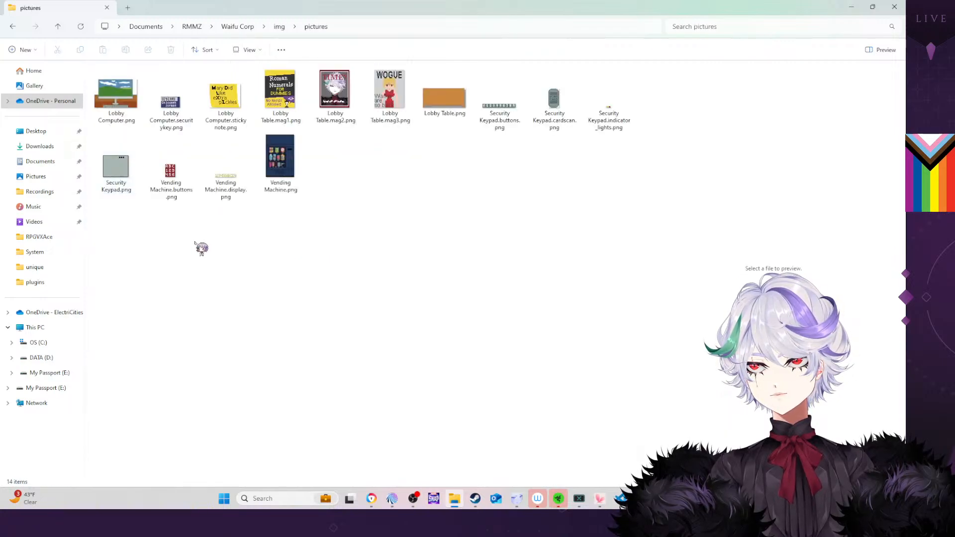
left_click(96, 161)
left_click(565, 124)
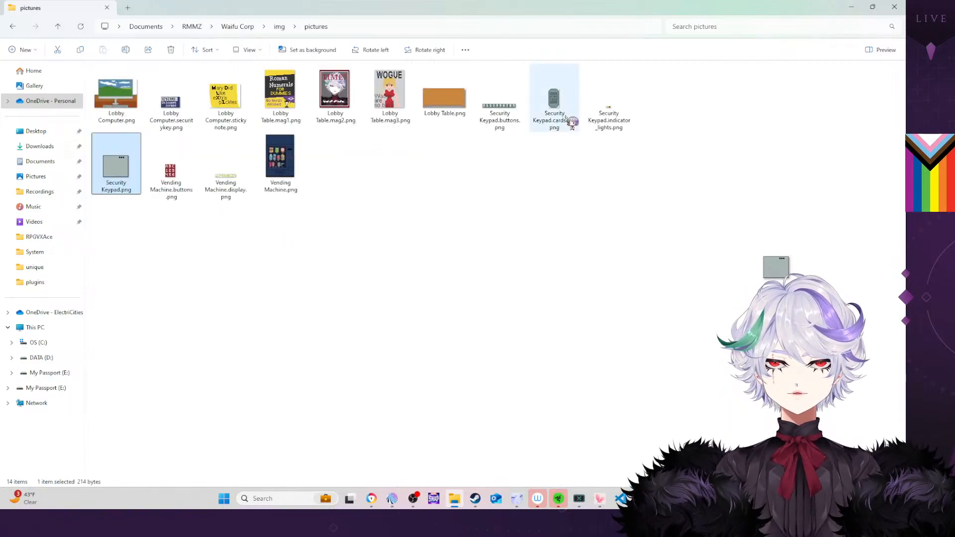
left_click(850, 7)
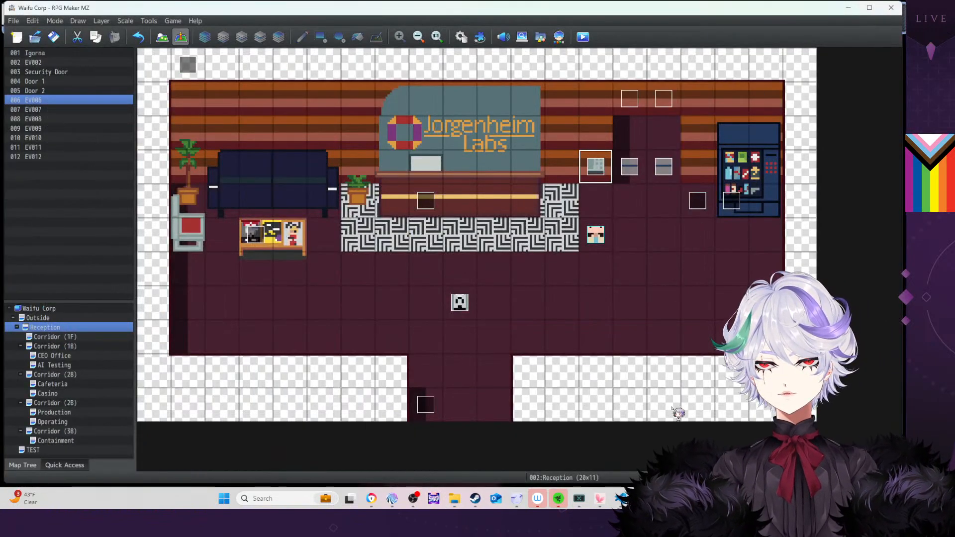
Switch to VS Code and review Sprite_PNClickInteractable's useItem, onClick and initialize functions in ZetuMZ_2_PointNClick.js
key("alt+Tab")
key("ctrl+f")
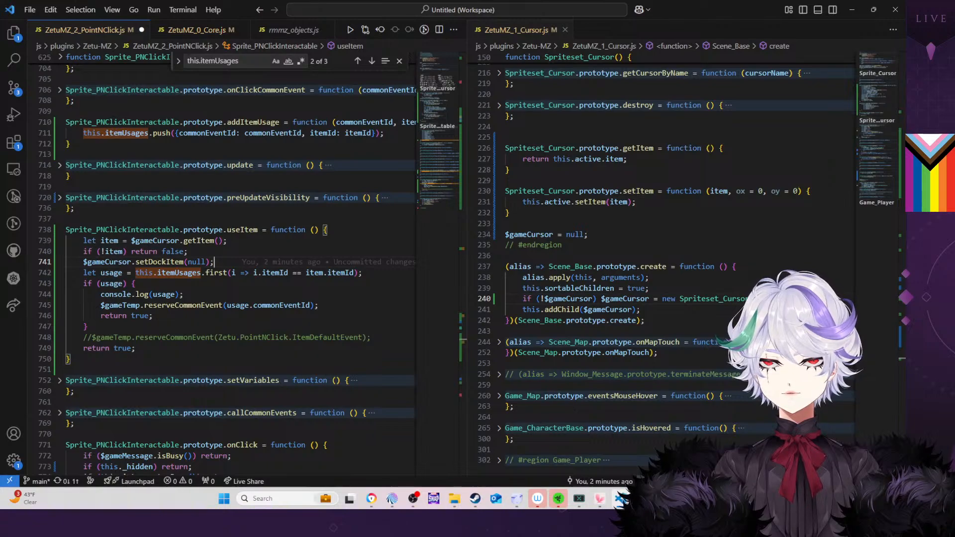
scroll(241, 345, "down", 3)
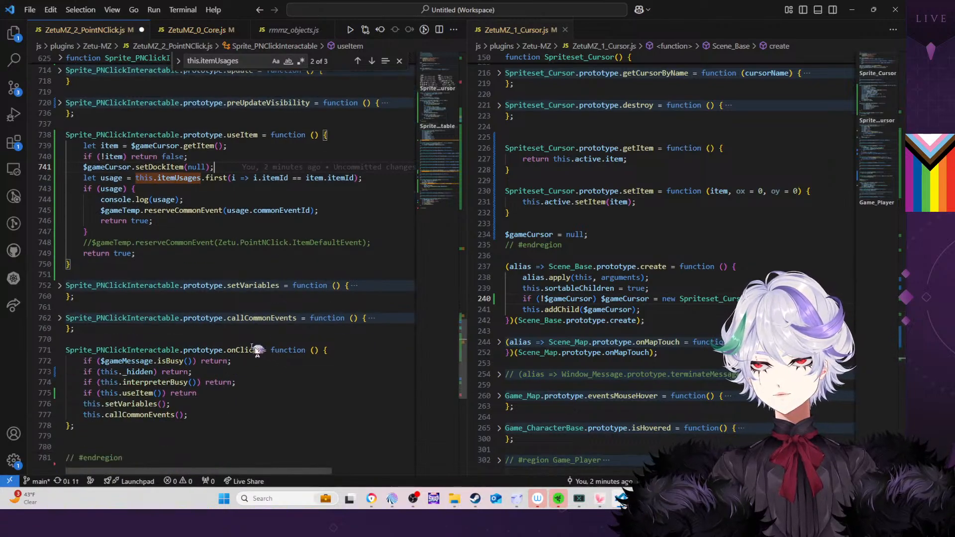
scroll(186, 331, "down", 5)
scroll(191, 326, "up", 8)
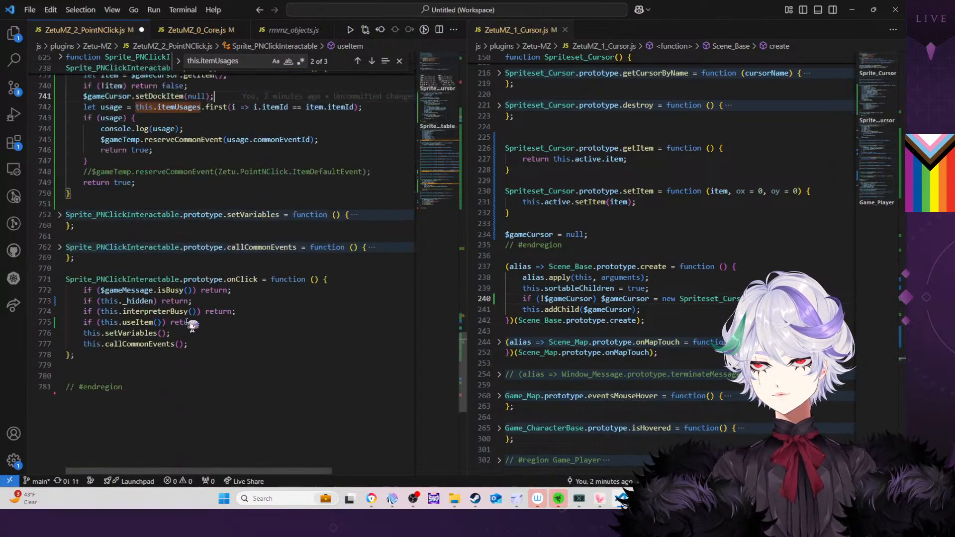
scroll(193, 326, "up", 15)
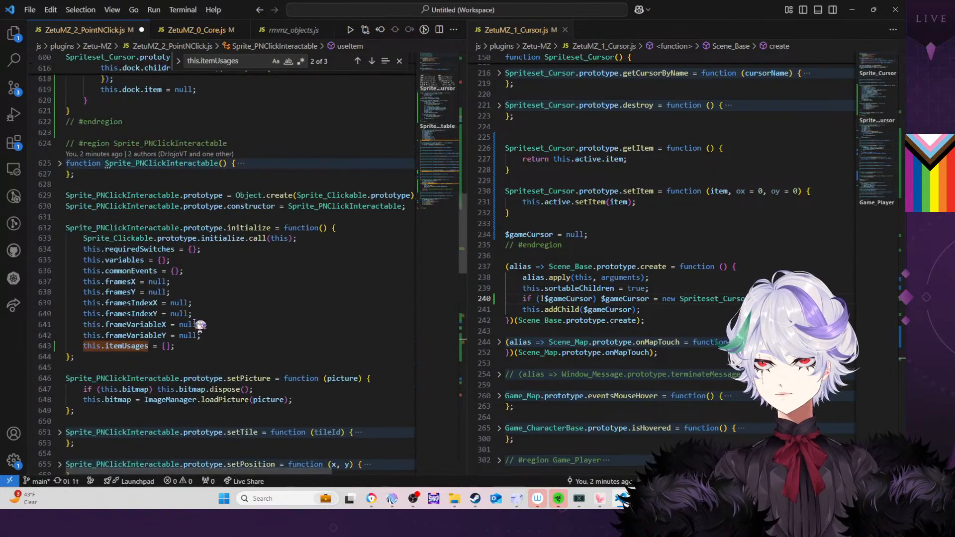
Search the whole workspace for Sprite_Clickable, open its header comment match in rmmz_sprites.js, and show the file explorer
double_click(335, 195)
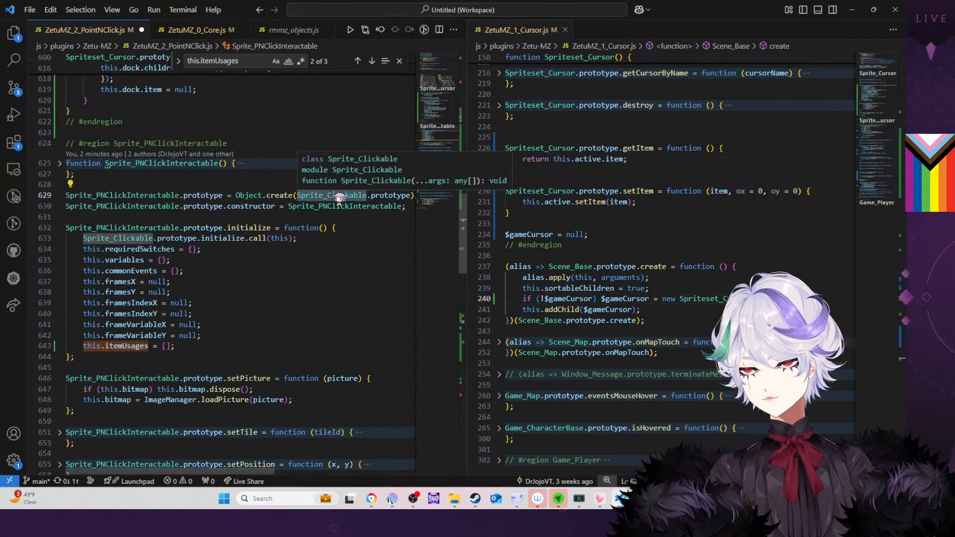
key("ctrl+shift+f")
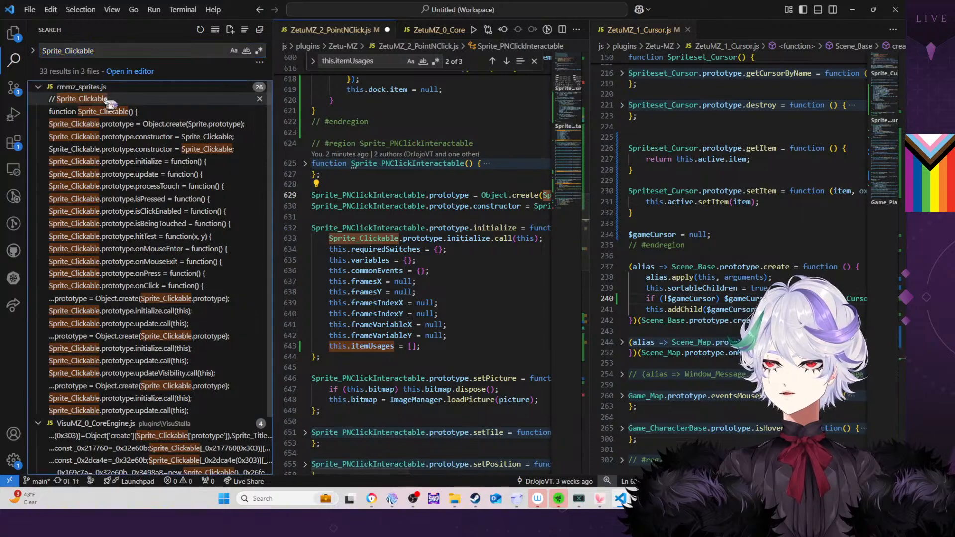
left_click(108, 100)
key("ctrl+shift+e")
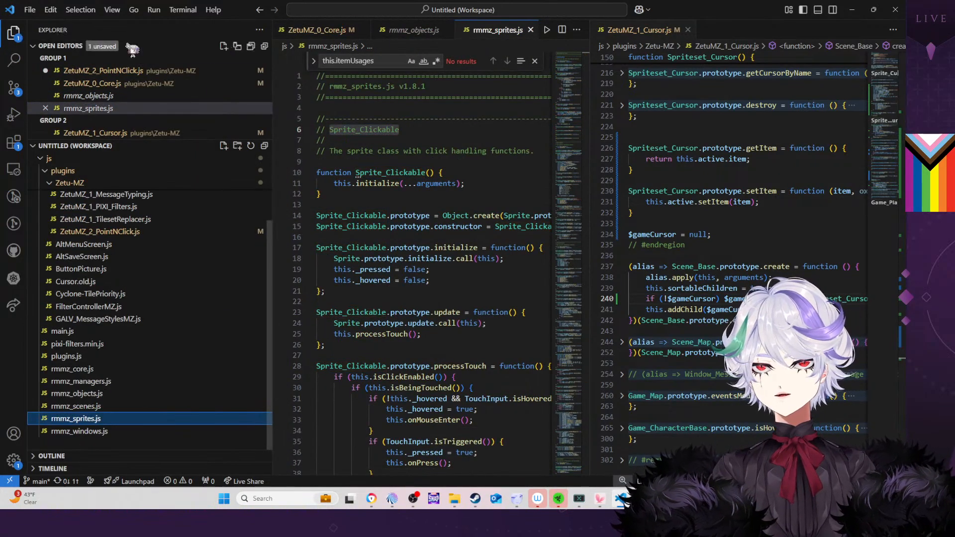
Merge ZetuMZ_1_Cursor.js into the main editor group, return to rmmz_sprites.js and hide the sidebar
left_click_drag(670, 34, 587, 31)
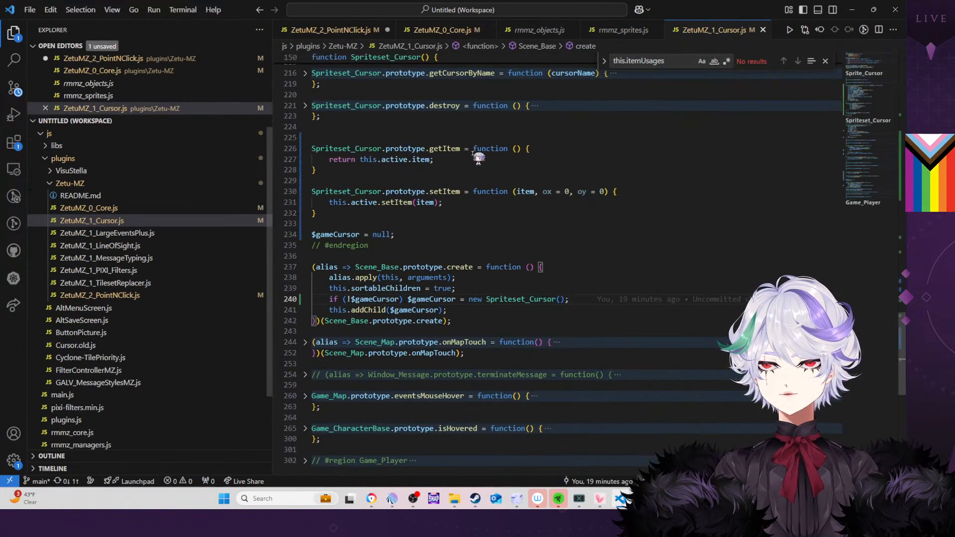
left_click(624, 31)
key("ctrl+b")
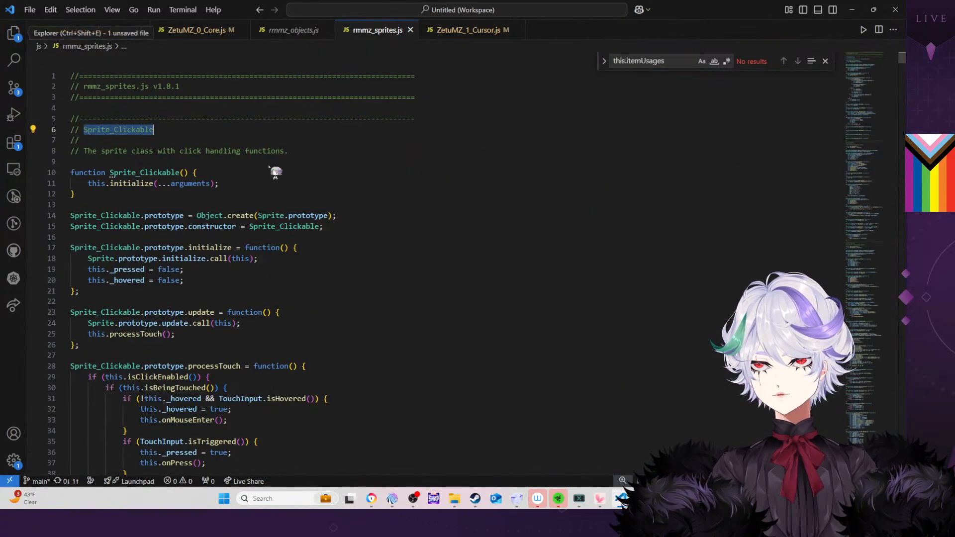
Examine the Sprite_Clickable class from its update and processTouch functions through to the empty onClick handler
scroll(423, 251, "down", 2)
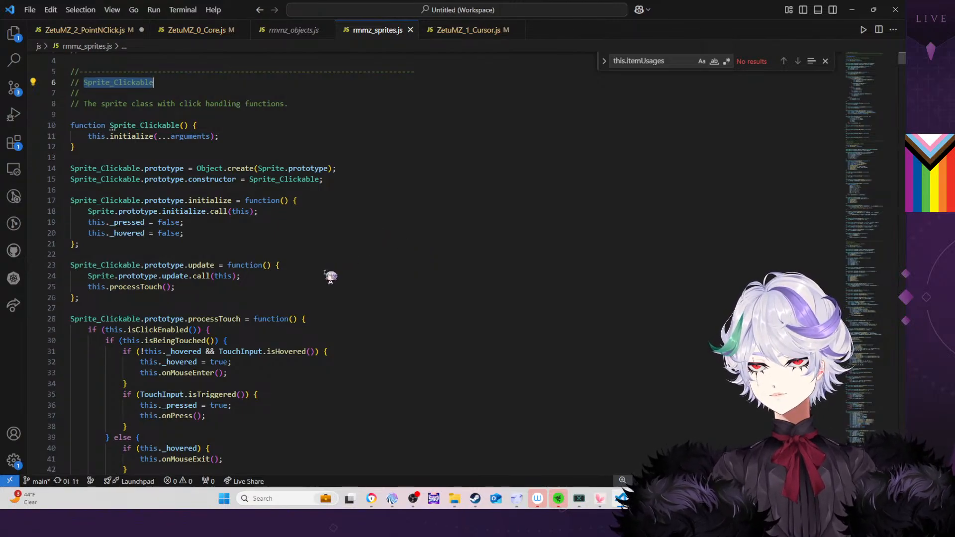
double_click(148, 286)
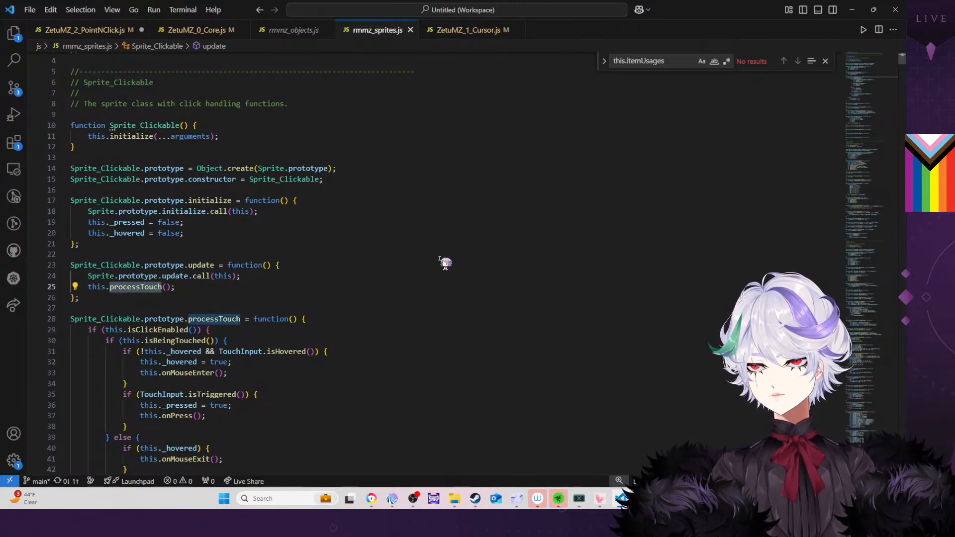
scroll(443, 264, "down", 5)
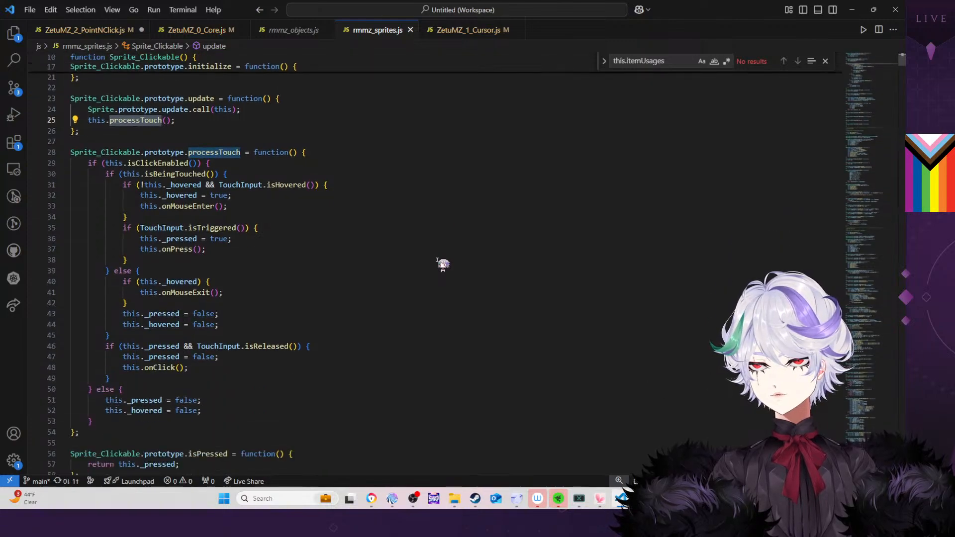
scroll(443, 264, "down", 2)
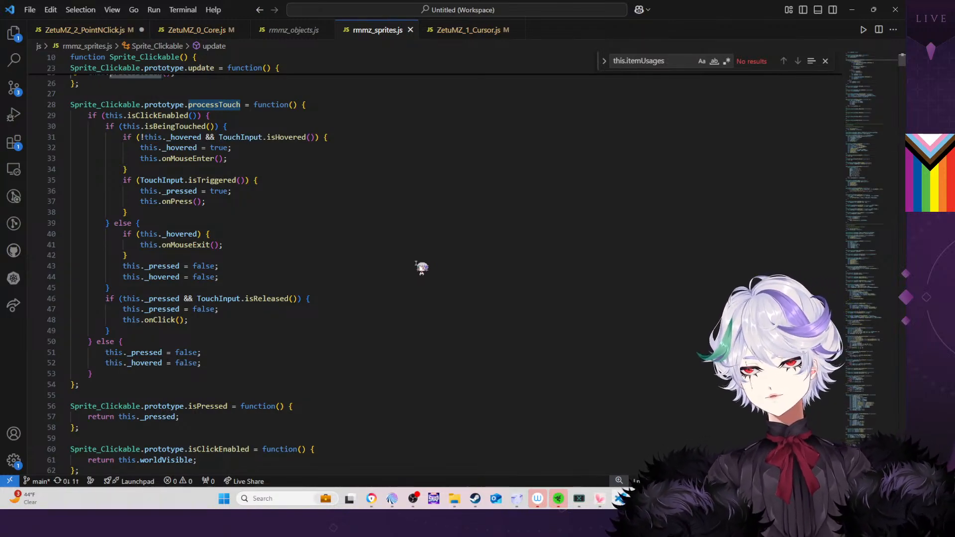
scroll(421, 267, "down", 3)
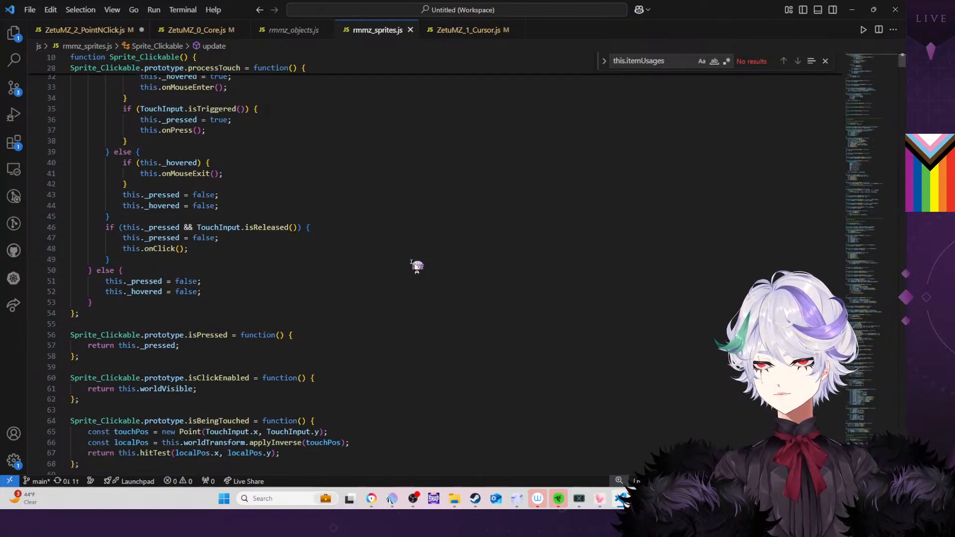
scroll(417, 266, "down", 3)
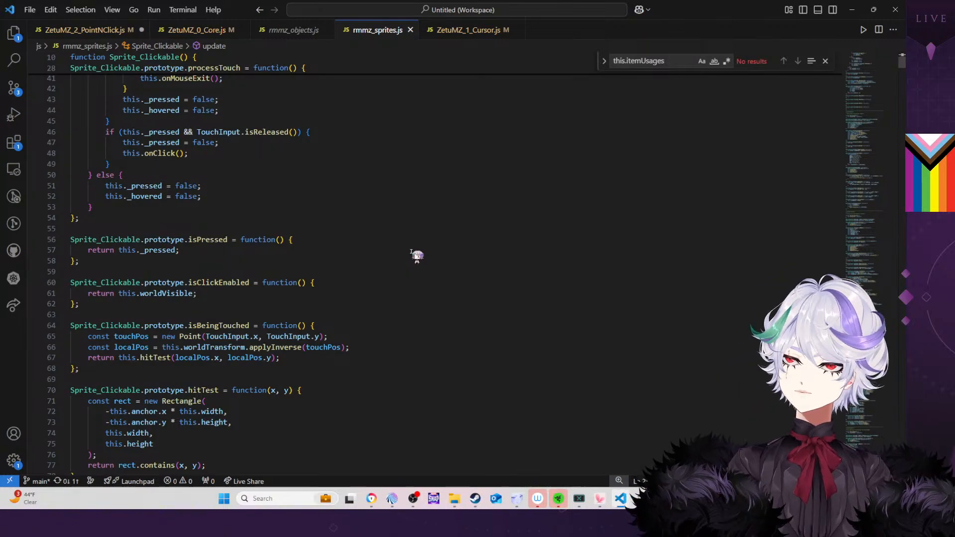
scroll(417, 255, "down", 6)
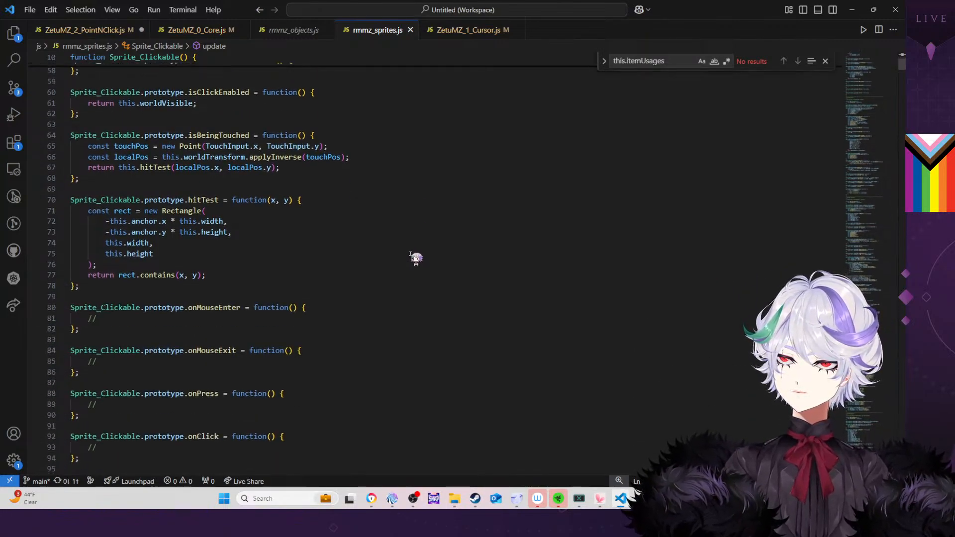
scroll(417, 258, "down", 1)
double_click(219, 390)
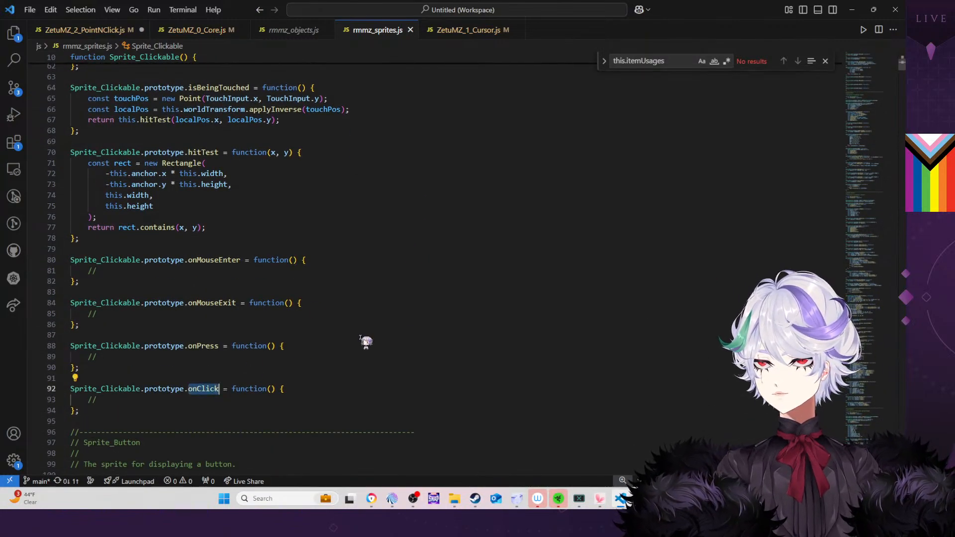
Trace in processTouch where onClick is called and how _pressed and isClickEnabled control it
scroll(416, 330, "up", 14)
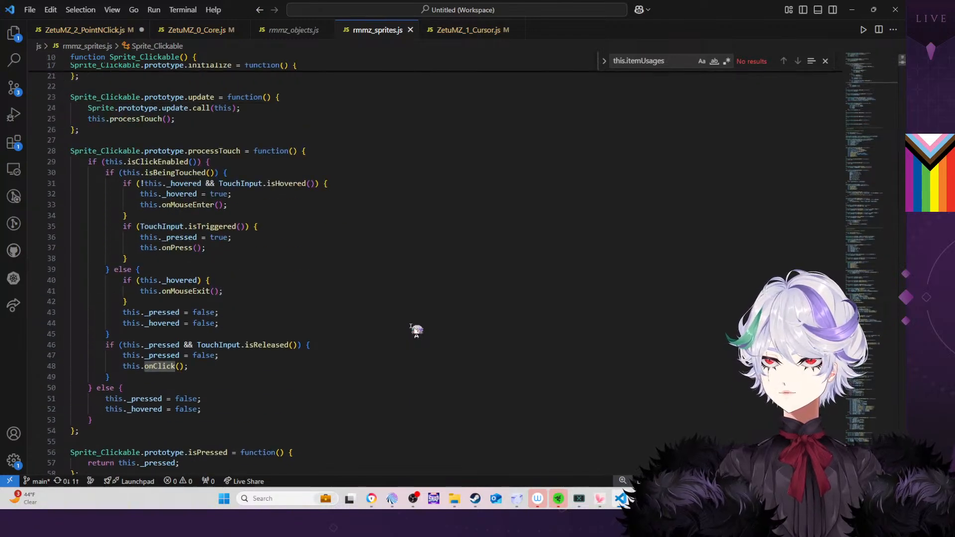
scroll(417, 330, "down", 7)
scroll(416, 329, "up", 6)
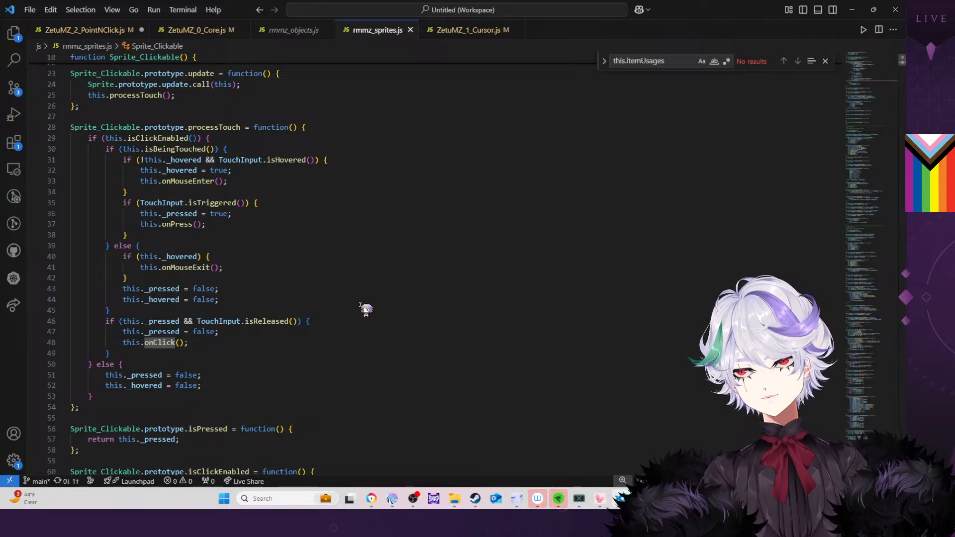
scroll(397, 298, "down", 3)
double_click(169, 344)
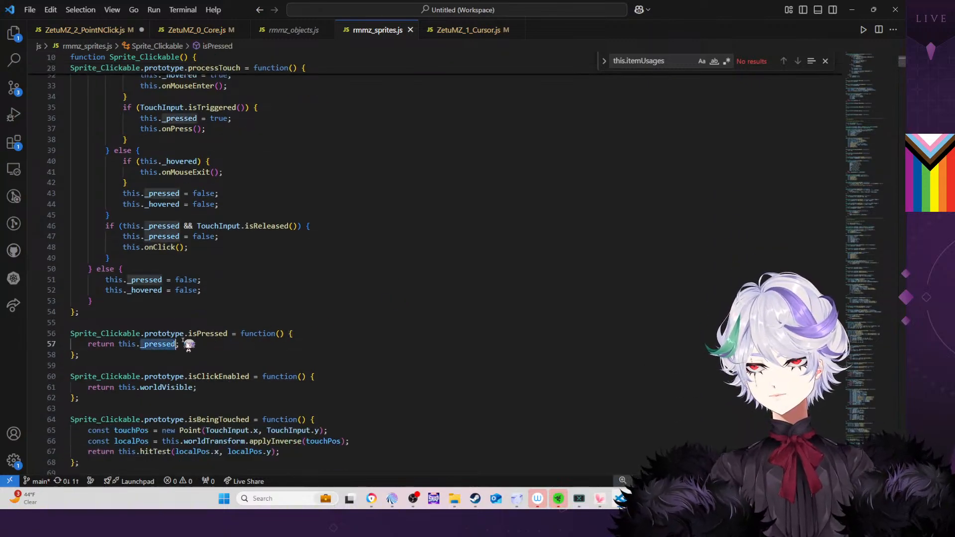
scroll(346, 314, "up", 3)
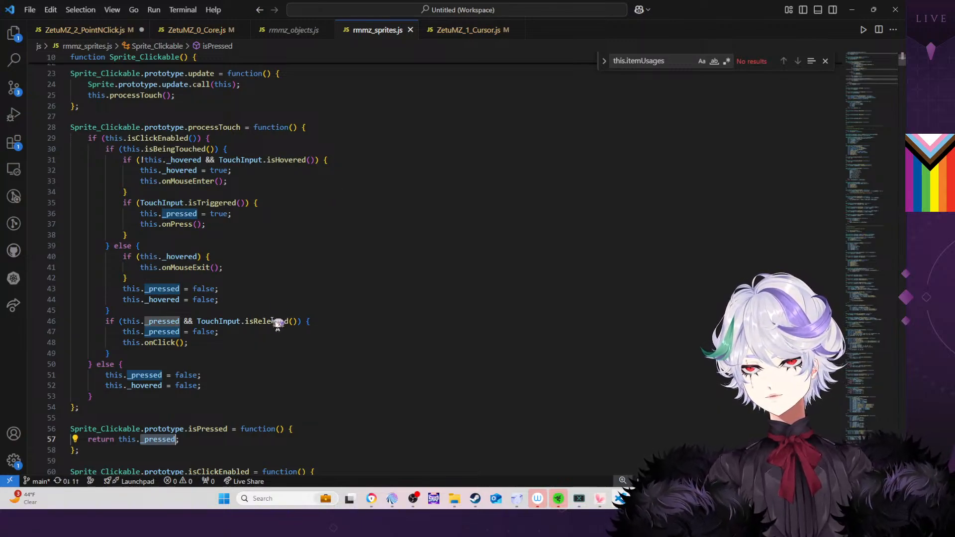
left_click(156, 138)
scroll(316, 364, "down", 2)
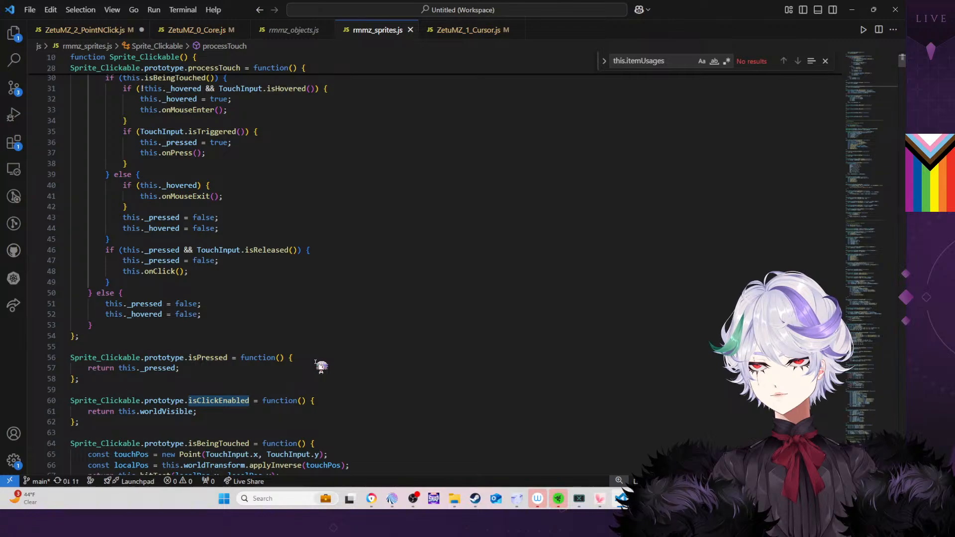
Examine isClickEnabled's worldVisible return value in the Sprite_Clickable class and look for worldVisible elsewhere in rmmz_sprites.js
scroll(319, 367, "down", 2)
double_click(182, 365)
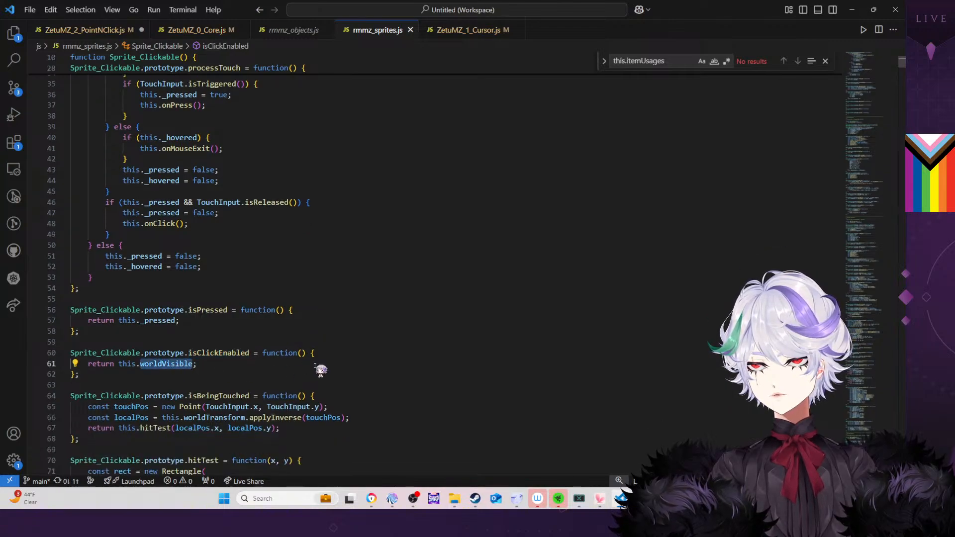
scroll(322, 369, "down", 4)
scroll(326, 367, "up", 10)
scroll(328, 364, "up", 3)
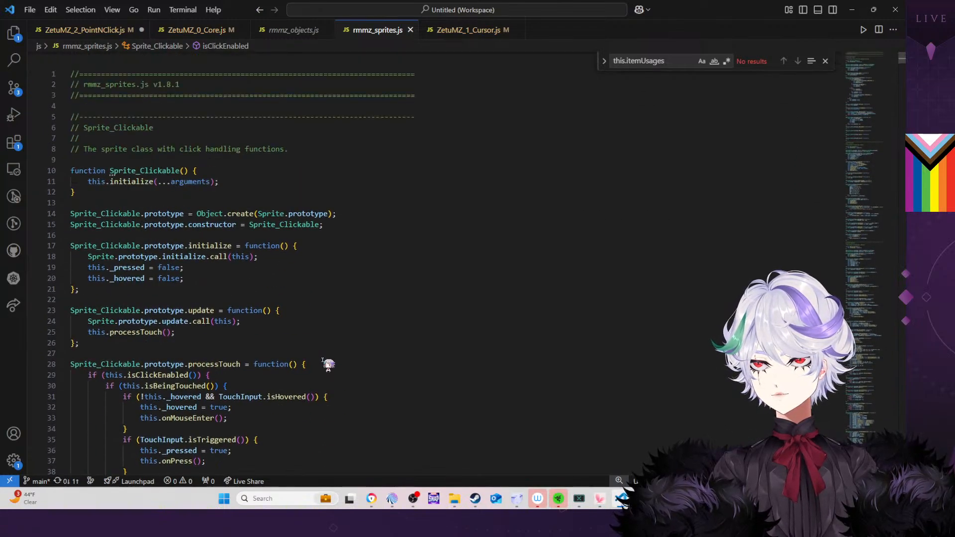
scroll(326, 362, "down", 12)
key("ctrl+f")
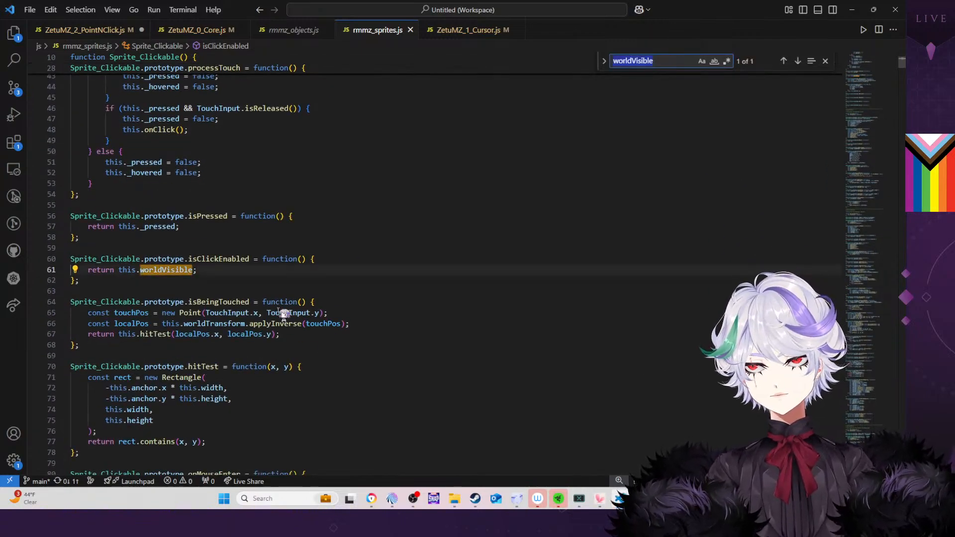
left_click(239, 273)
double_click(180, 273)
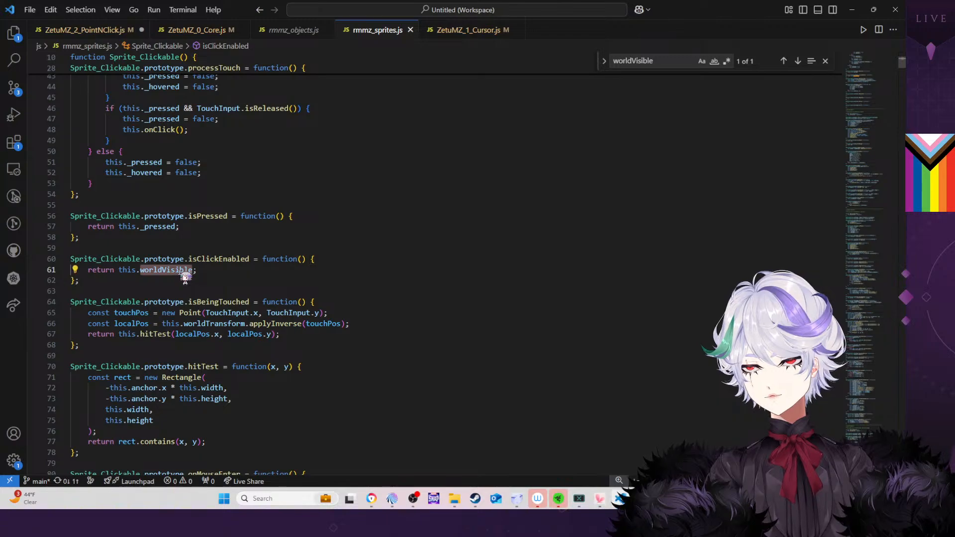
Search the whole workspace for worldVisible, read its property definition in pixi.js, and close that file
key("ctrl+shift+f")
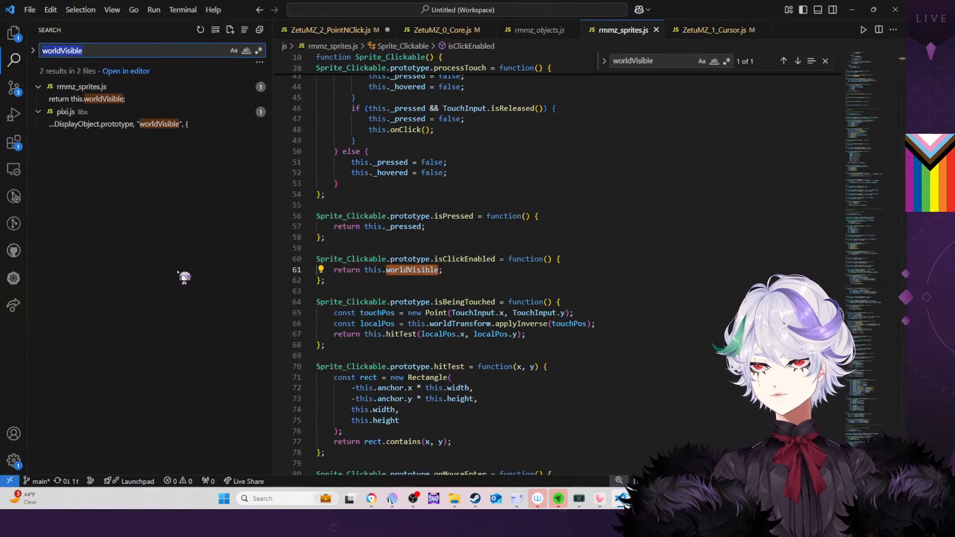
left_click(163, 125)
left_click(163, 124)
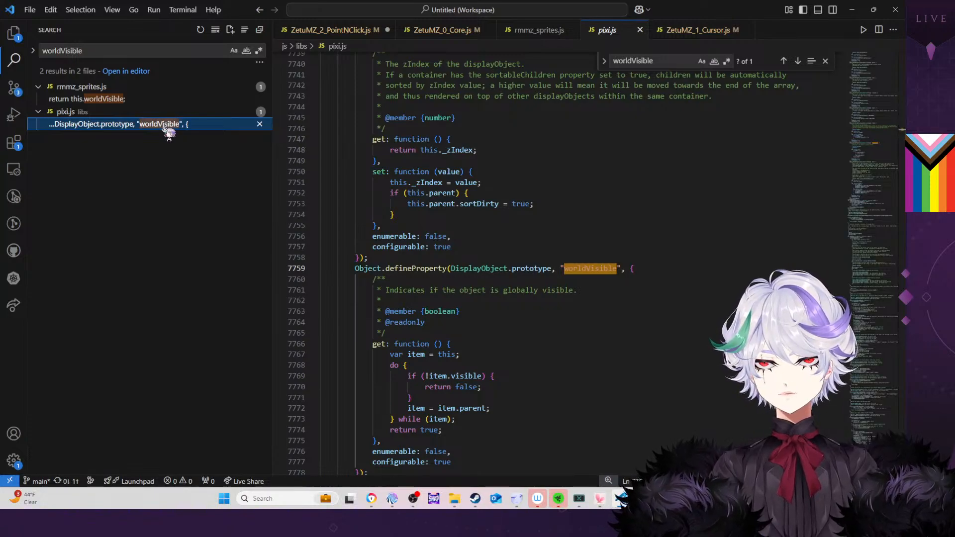
scroll(556, 313, "down", 2)
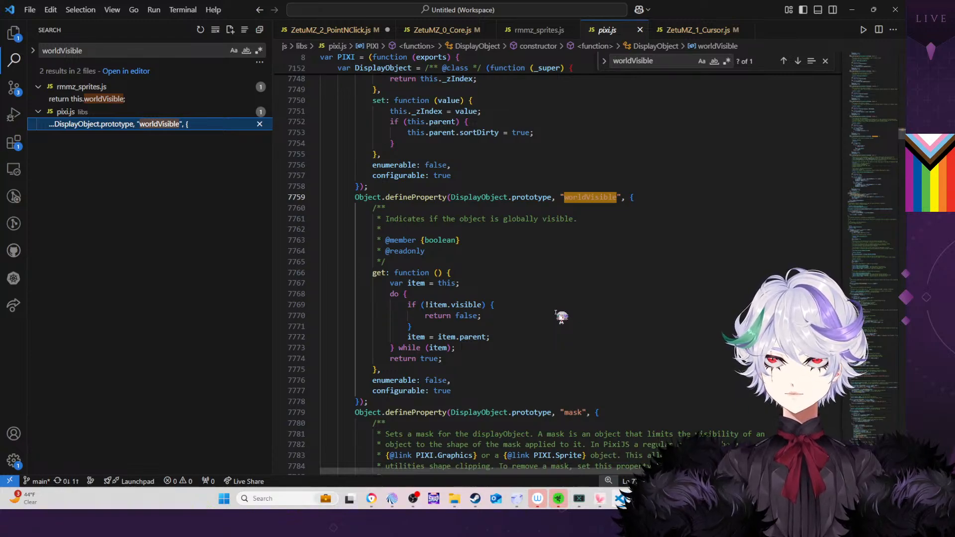
left_click(639, 30)
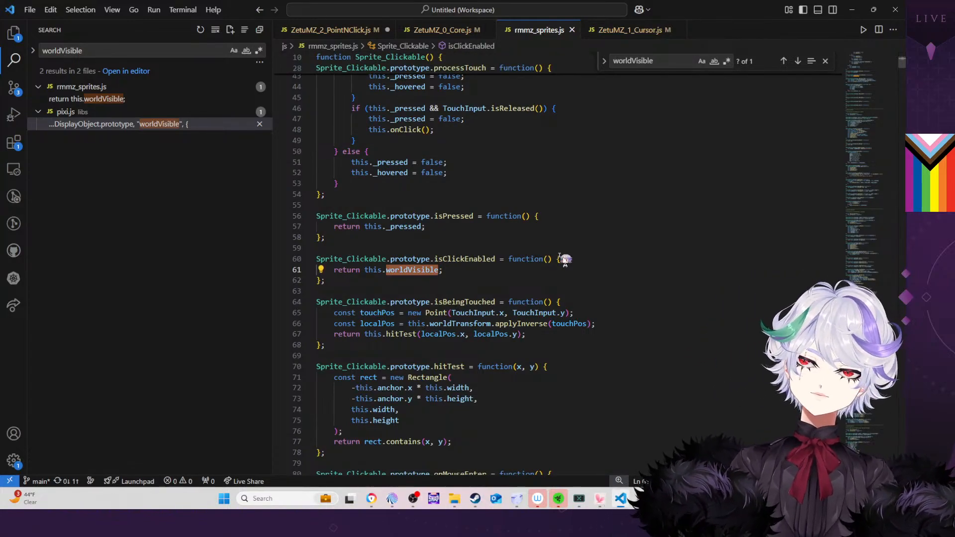
Follow isBeingTouched from processTouch to its definition and examine how it and hitTest detect a touch
scroll(562, 251, "up", 3)
scroll(562, 248, "up", 3)
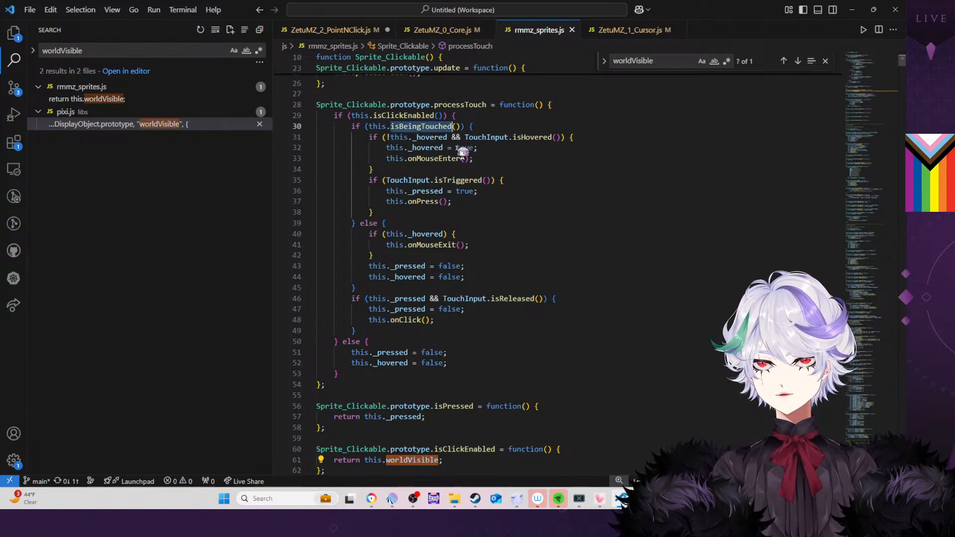
left_click(423, 126, "ctrl")
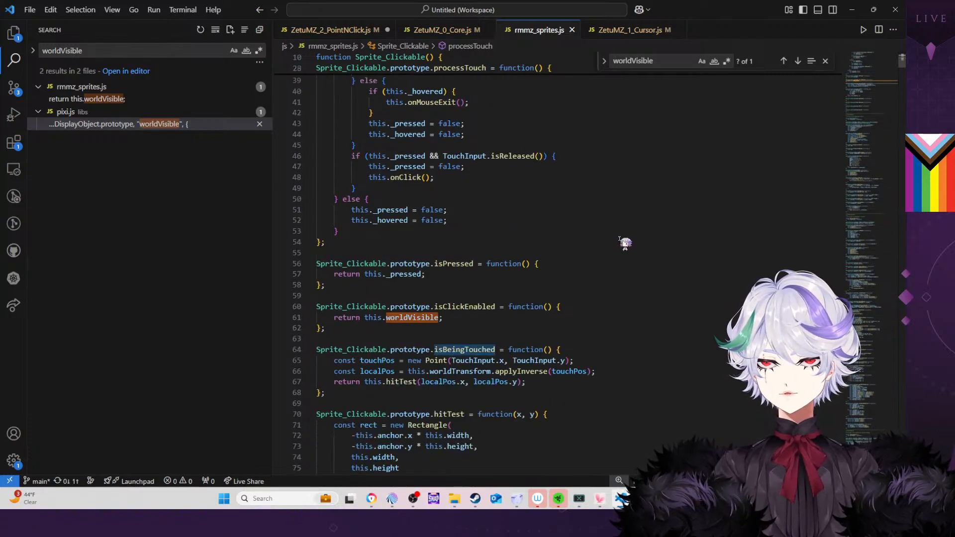
scroll(620, 240, "down", 1)
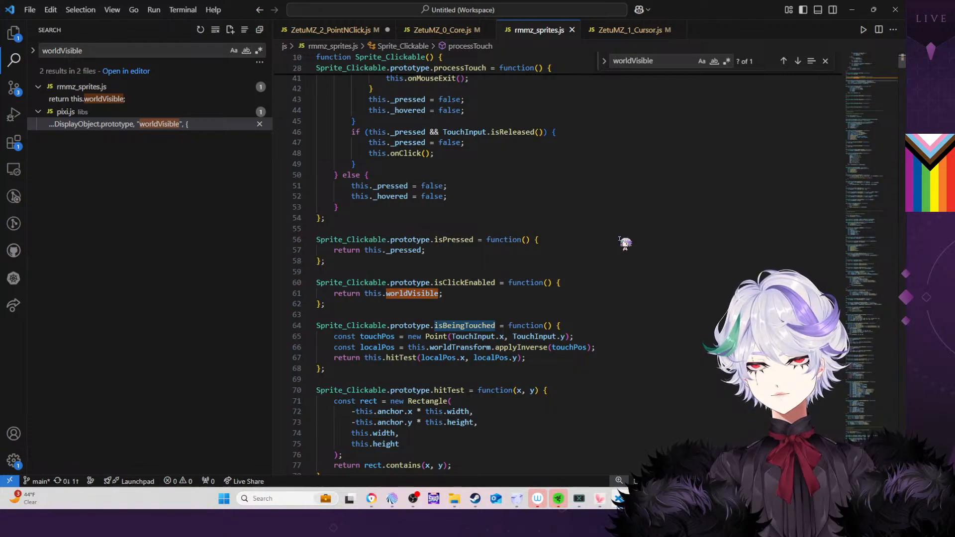
scroll(620, 240, "down", 2)
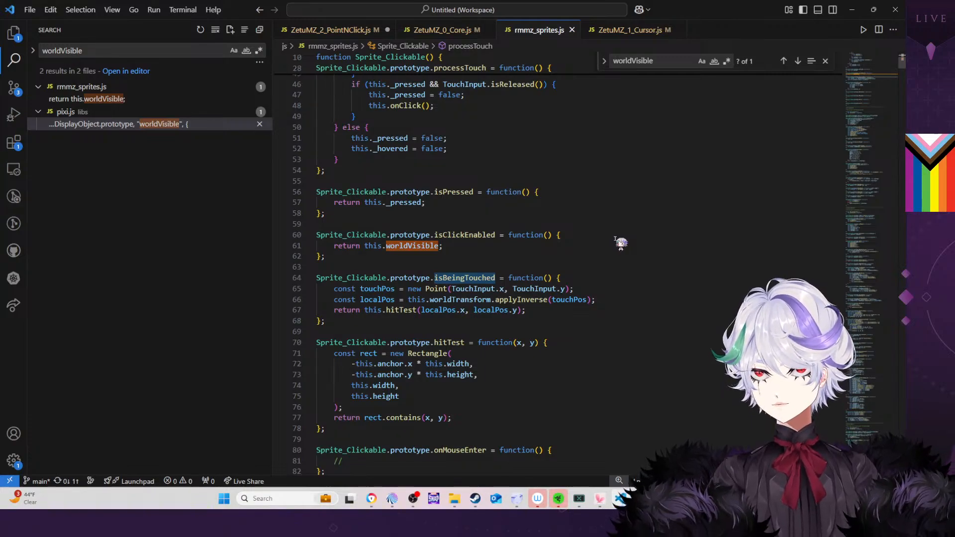
scroll(620, 243, "up", 6)
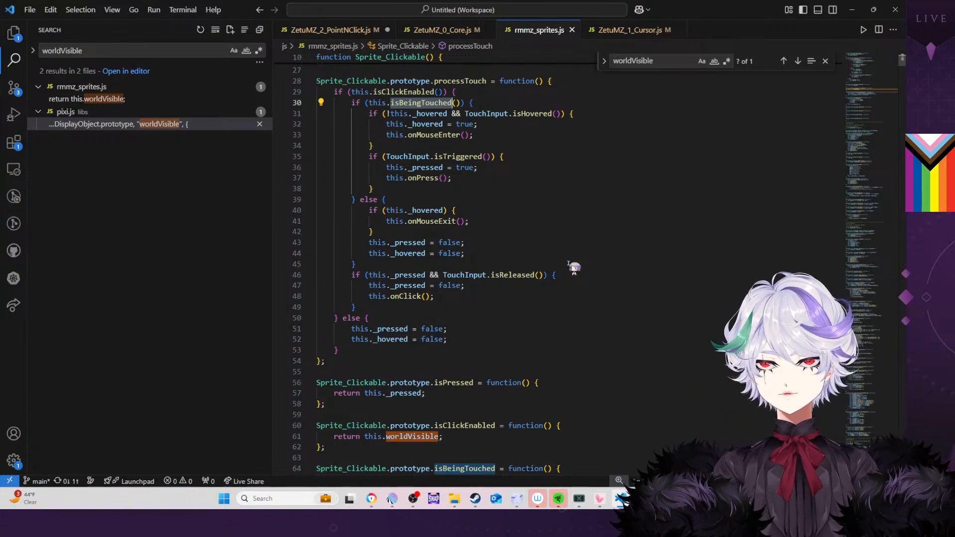
Open Notepad++, replace the text in the new 1 tab with "this.isClickEnabled(), this.isBeingTouched()", and return to processTouch in VS Code
key("super")
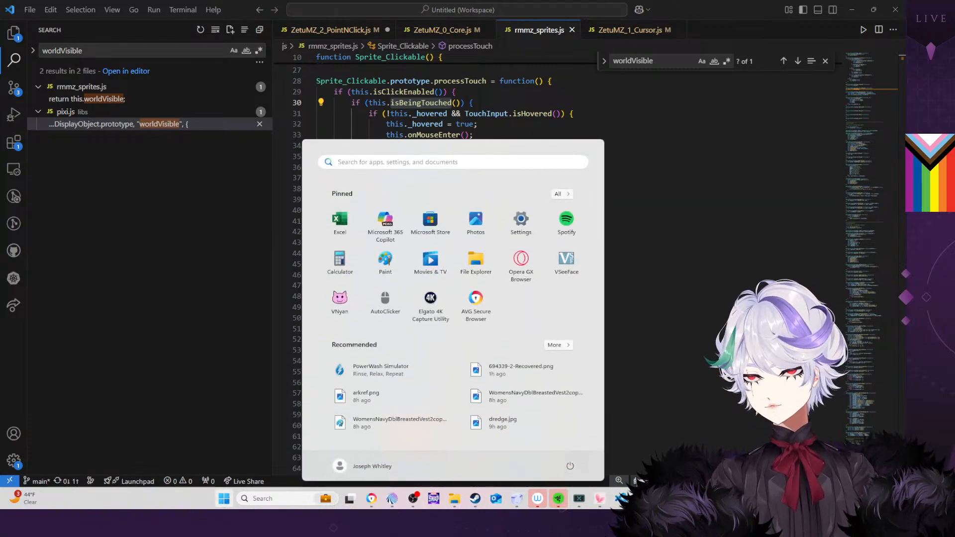
type("note")
key("Return")
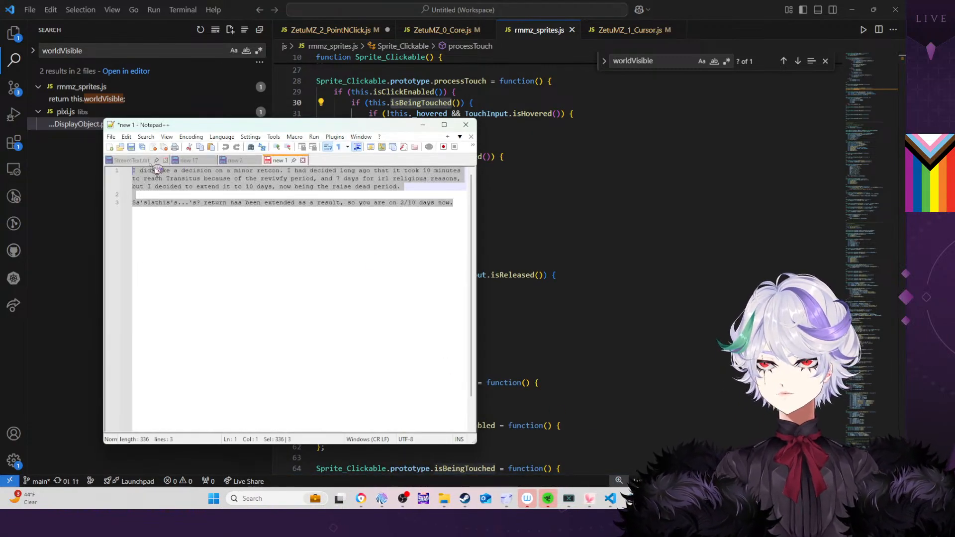
key("BackSpace")
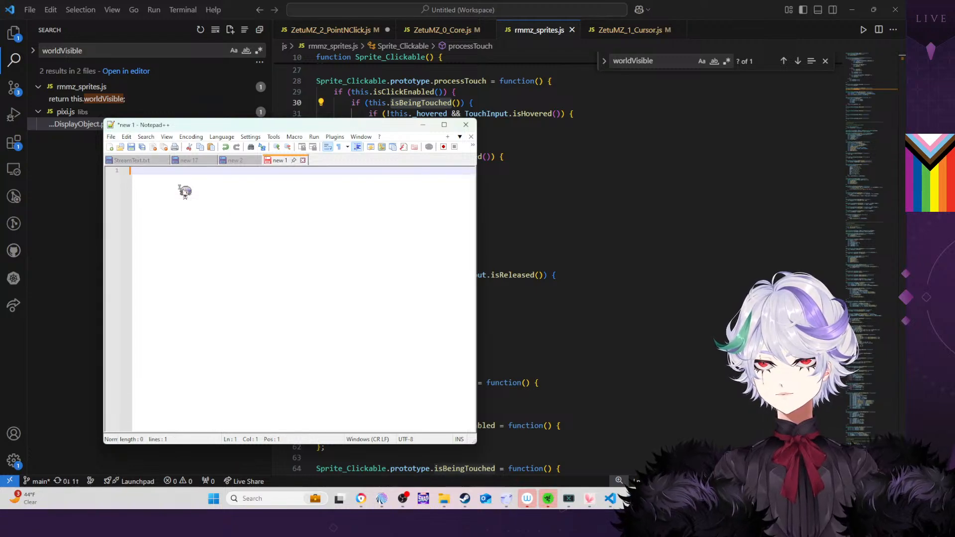
left_click_drag(280, 124, 319, 177)
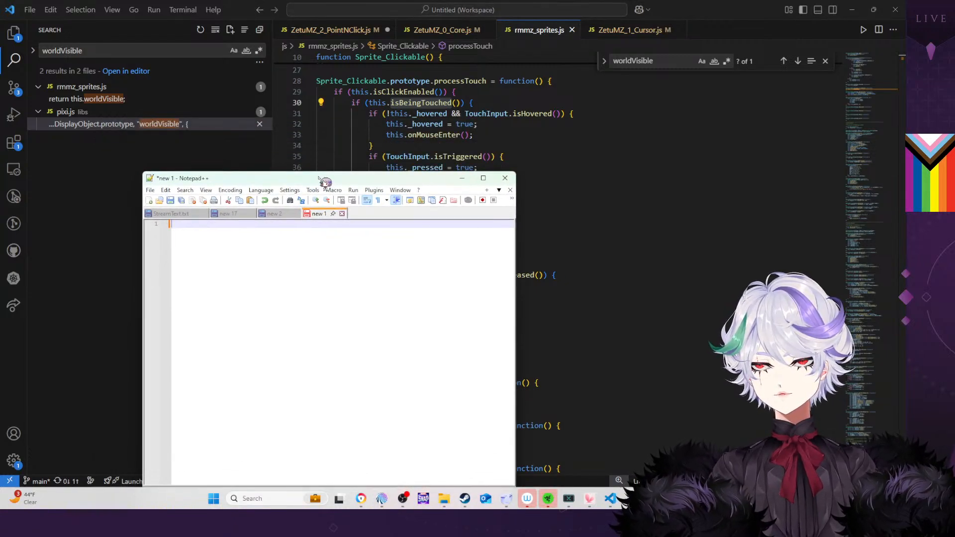
type("this.isClickEnab")
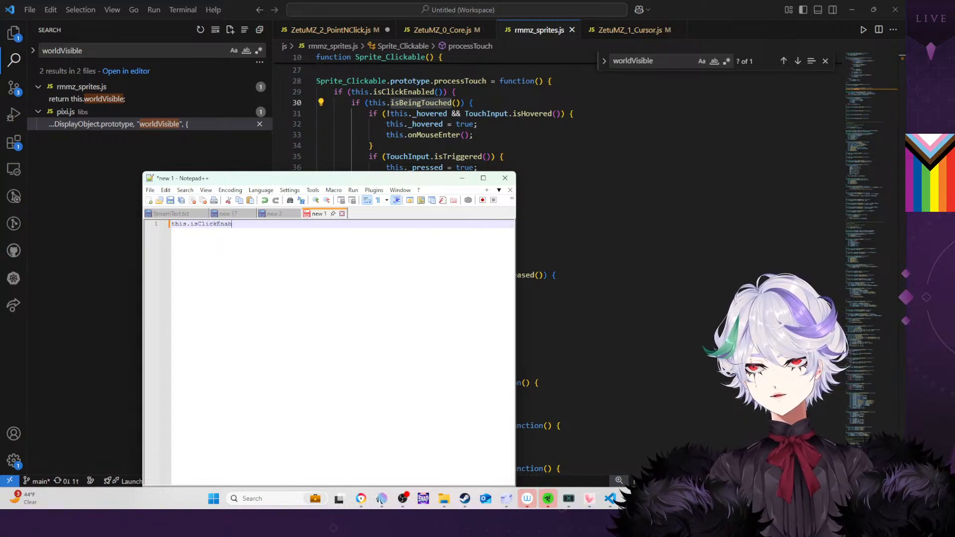
type("t")
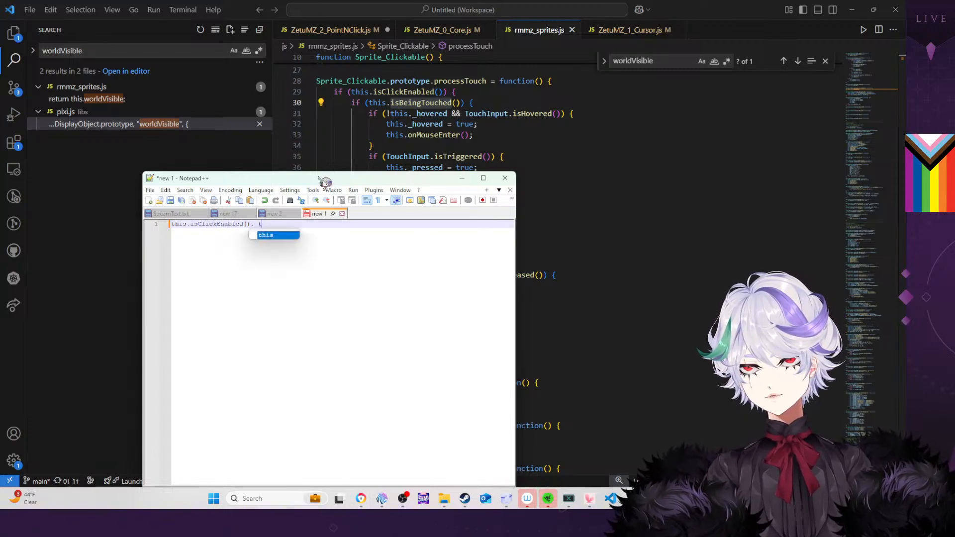
type("his.isBeingTouched(")
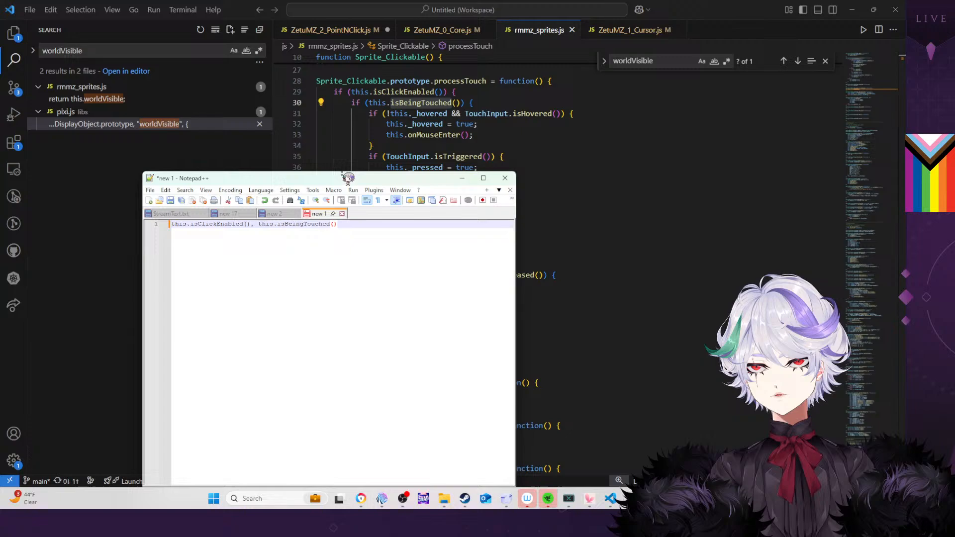
left_click(462, 178)
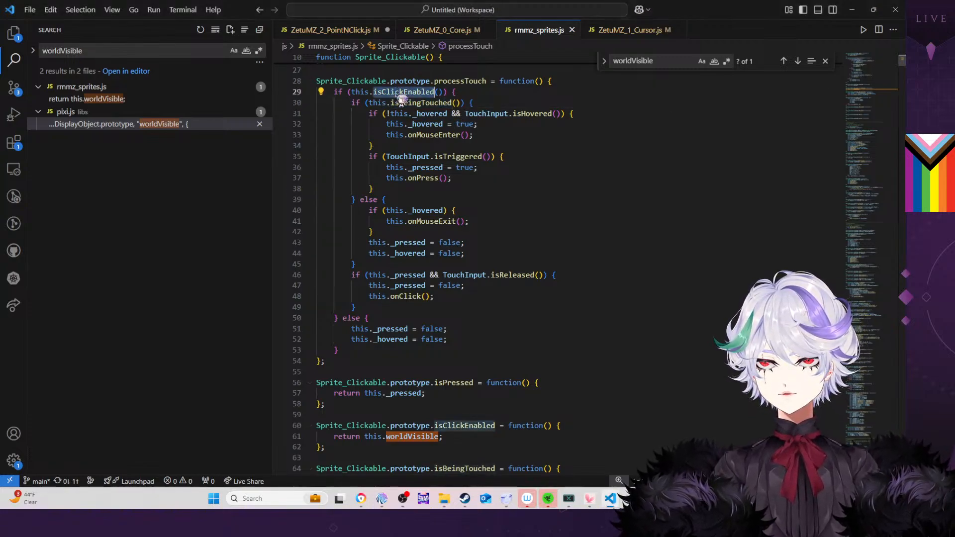
double_click(417, 103)
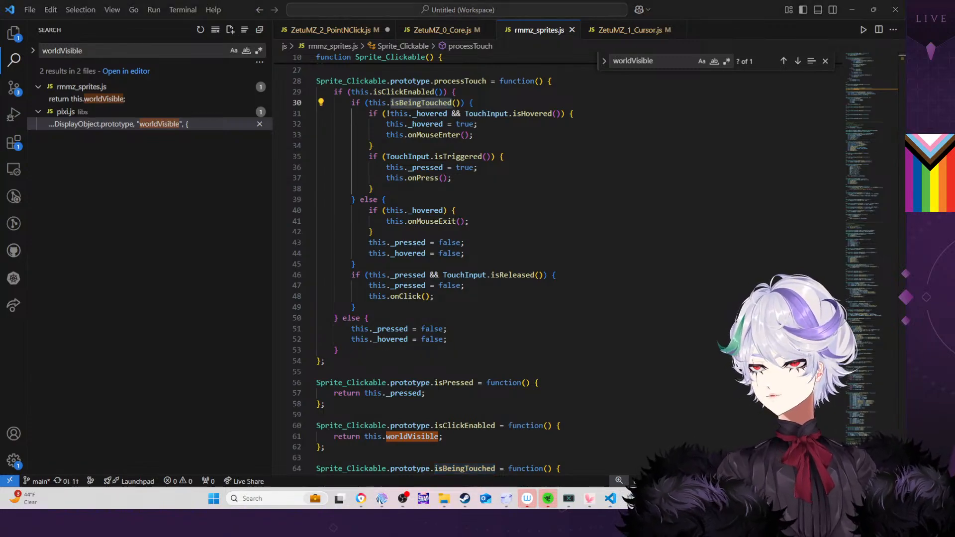
Open ZetuMZ_2_PointNClick.js and unfold Sprite_PNClickInteractable's update function, placing the cursor after the setFramesByVariable call
left_click(361, 31)
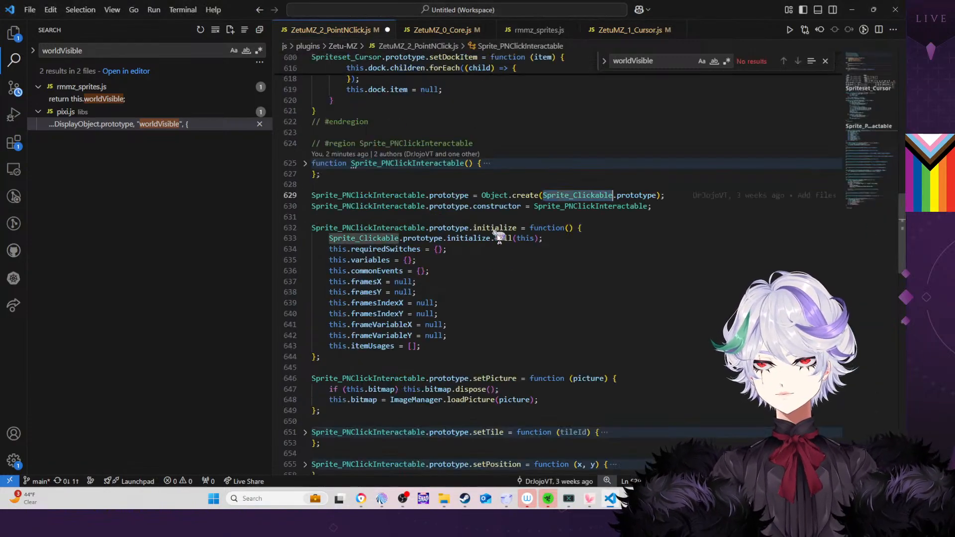
scroll(503, 240, "down", 20)
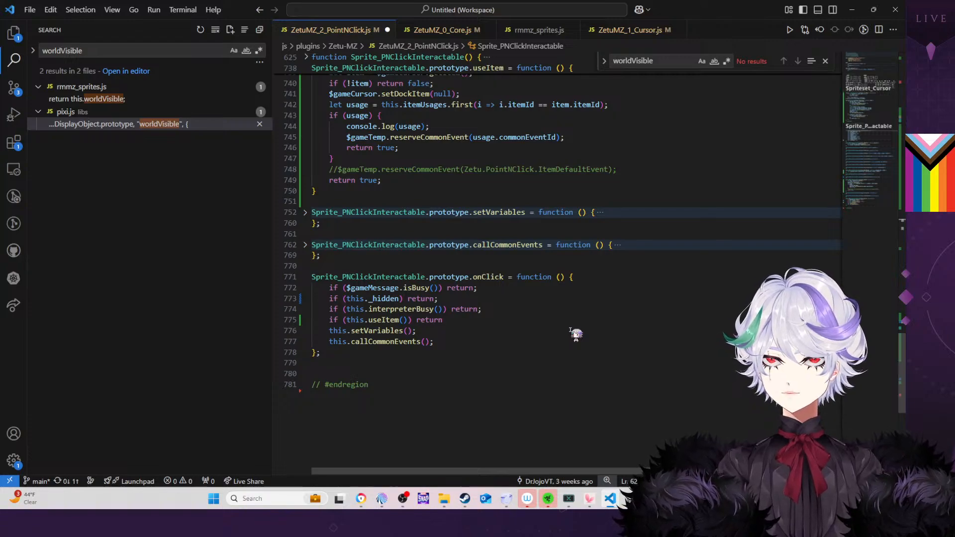
scroll(575, 334, "up", 6)
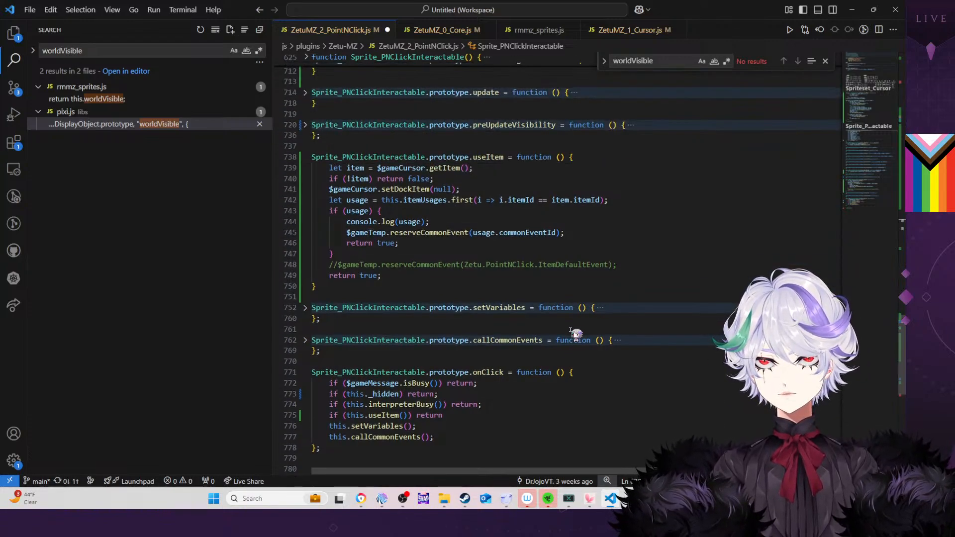
left_click(306, 187)
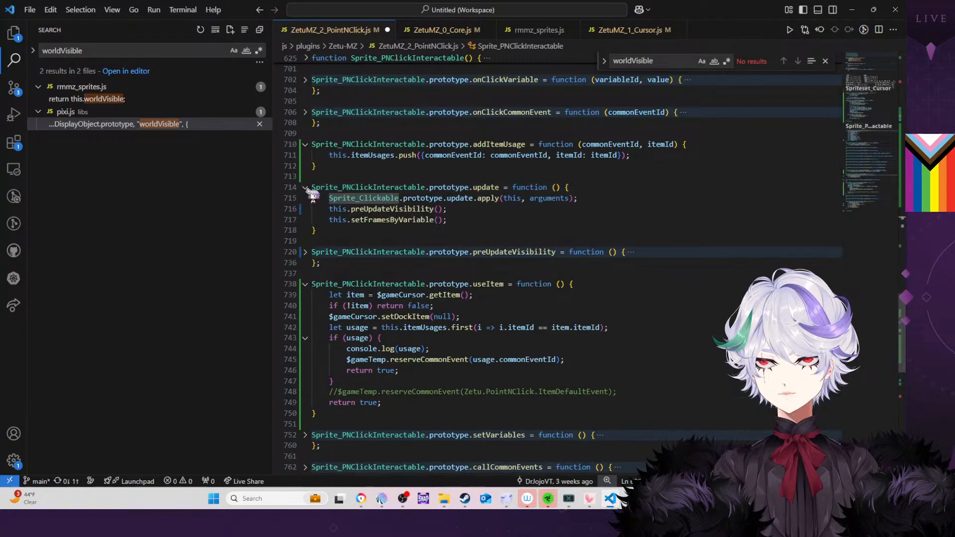
left_click(466, 223)
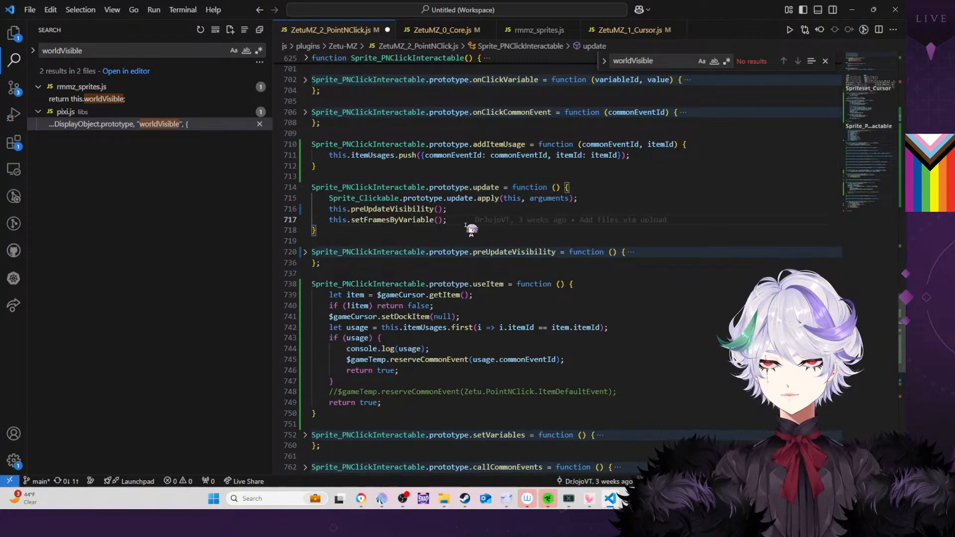
Add an if block with an empty condition to the end of update, containing console.log(this.isClickEnabled(), this.isBeingTouched())
key("Return")
type("this.isClickEnabled(), this.isBeingTouched()")
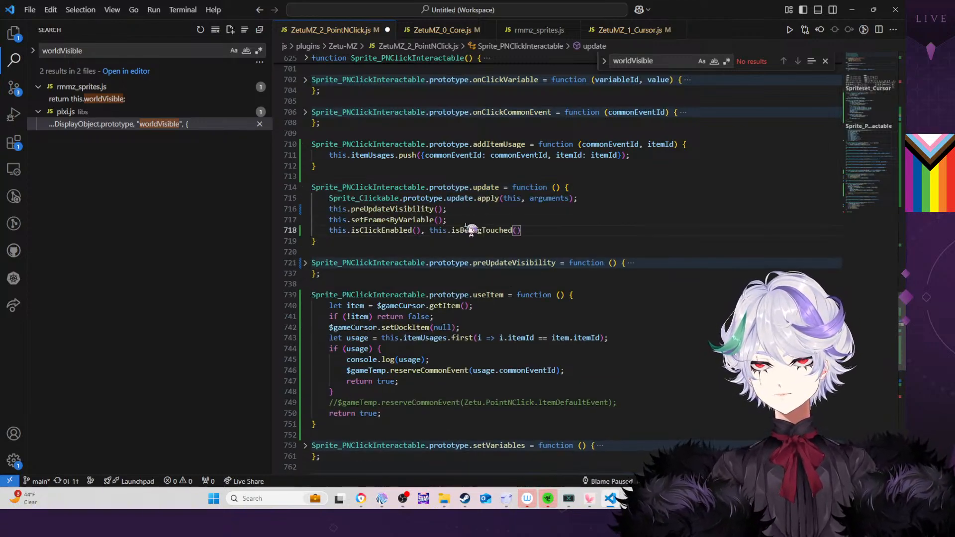
key("ctrl+z")
type("if")
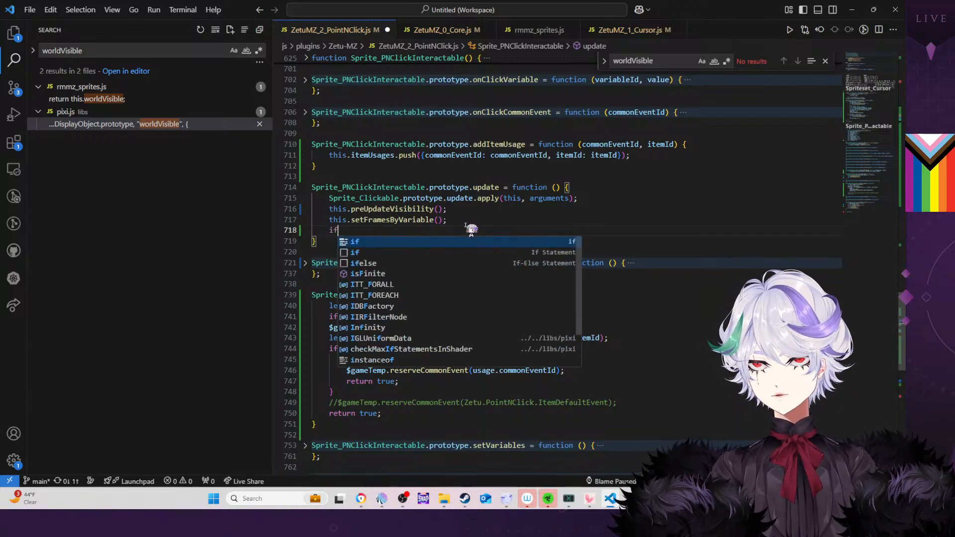
type(" () {")
key("Return")
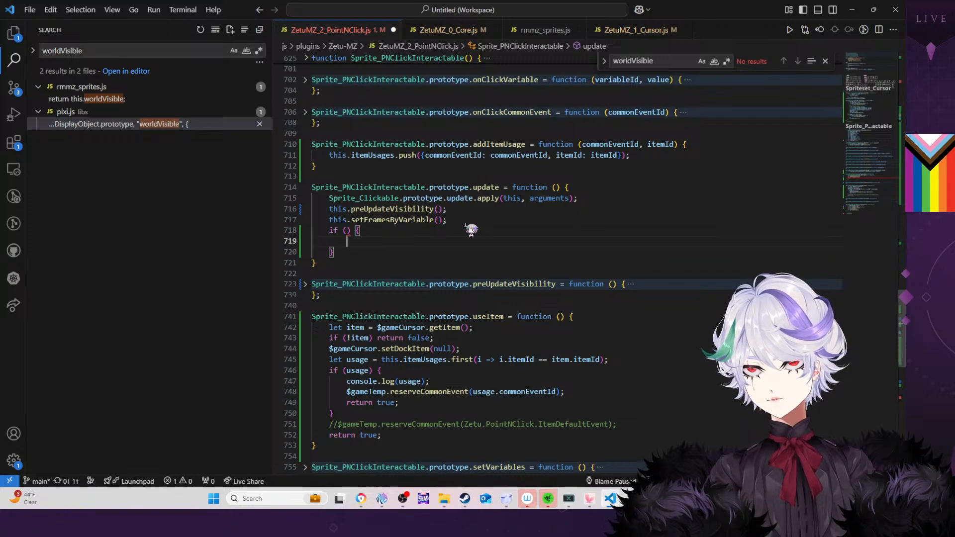
type("consol")
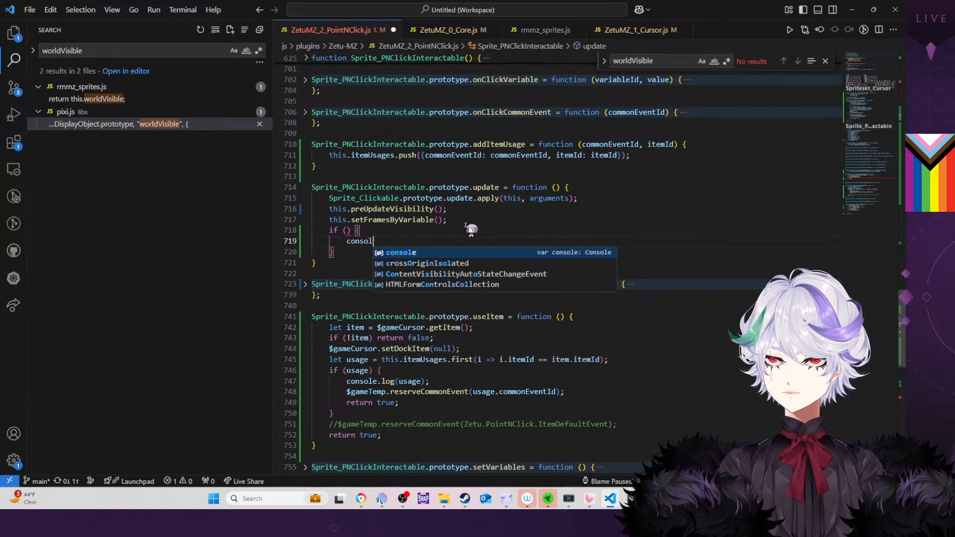
type("e.log(")
type("this.isClickEnabled(), this.isBeingTouched()")
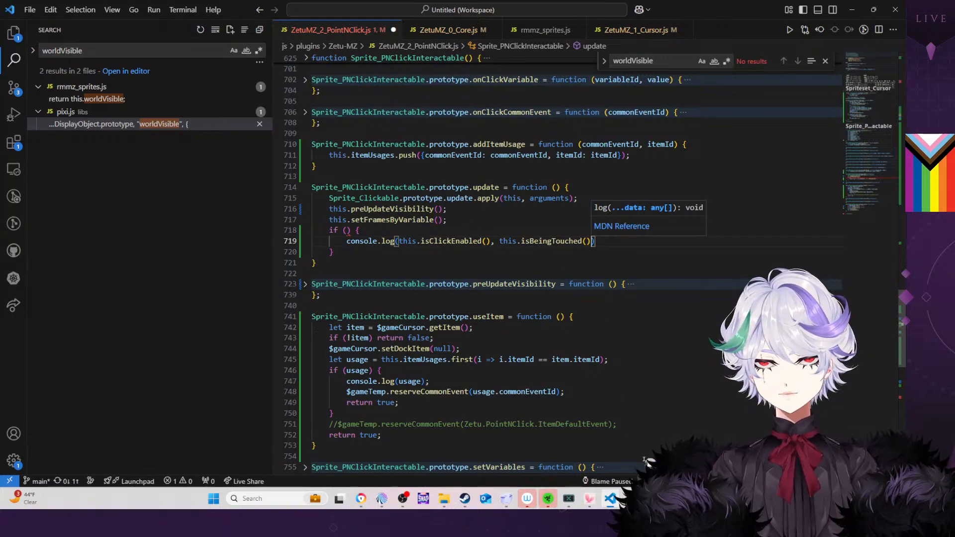
Switch to the game's DevTools console and inspect the properties of the logged Sprite_PNClickInteractable object
key("alt+Tab")
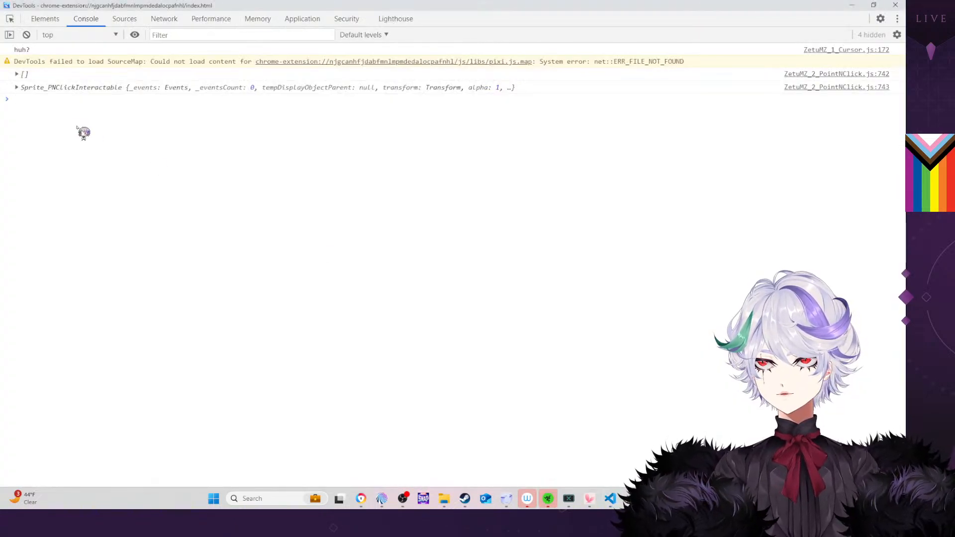
left_click(17, 88)
scroll(96, 205, "down", 2)
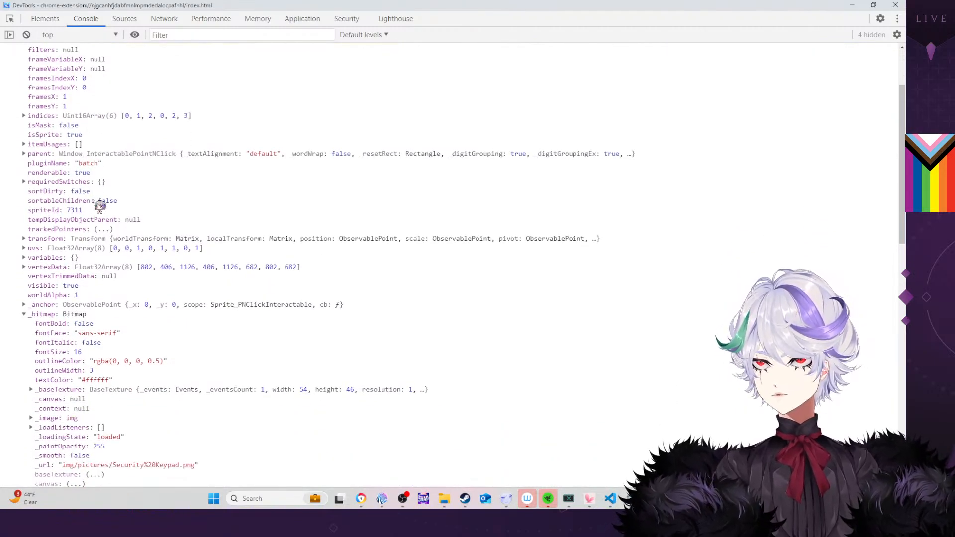
scroll(97, 206, "up", 2)
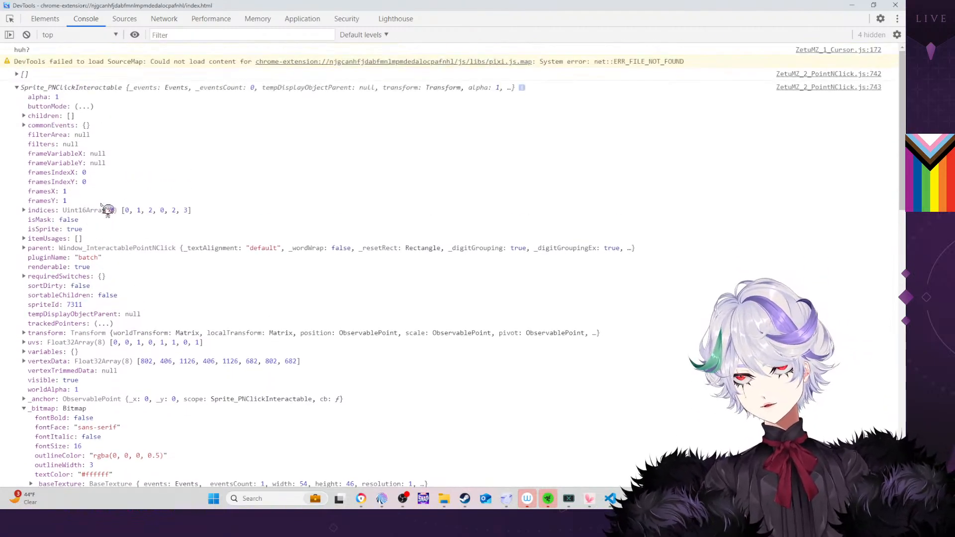
Expand the _bitmap property of the logged Sprite_PNClickInteractable and examine its _url value
left_click(24, 409)
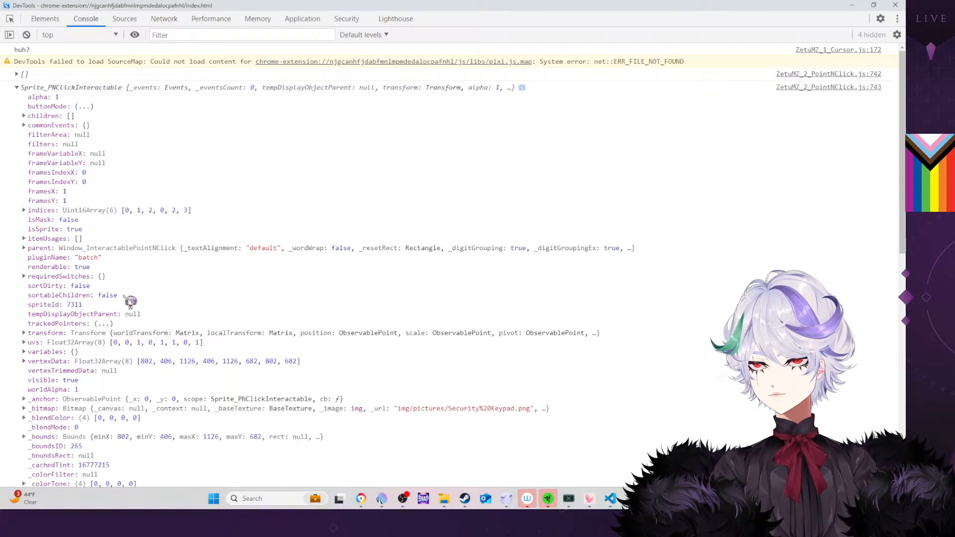
left_click(25, 409)
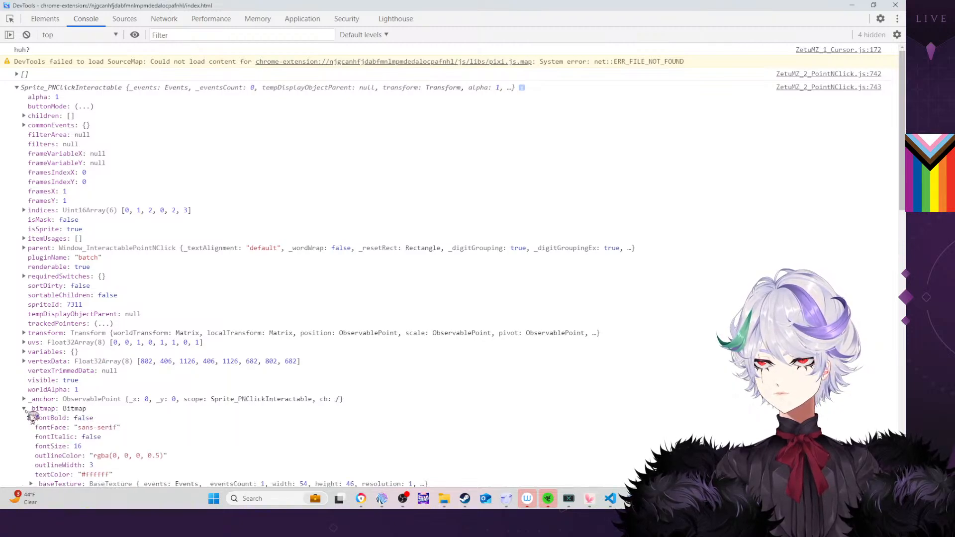
left_click(25, 409)
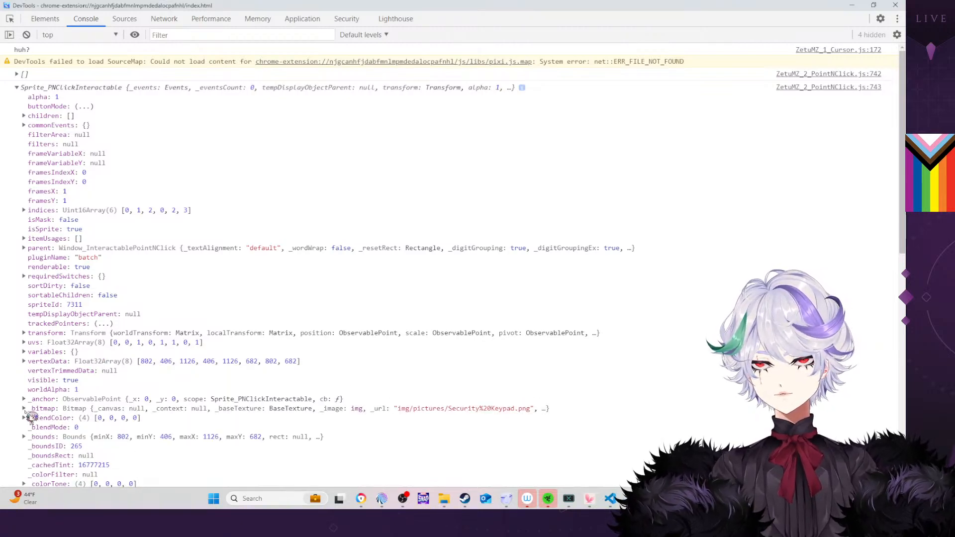
left_click(24, 409)
scroll(199, 378, "down", 7)
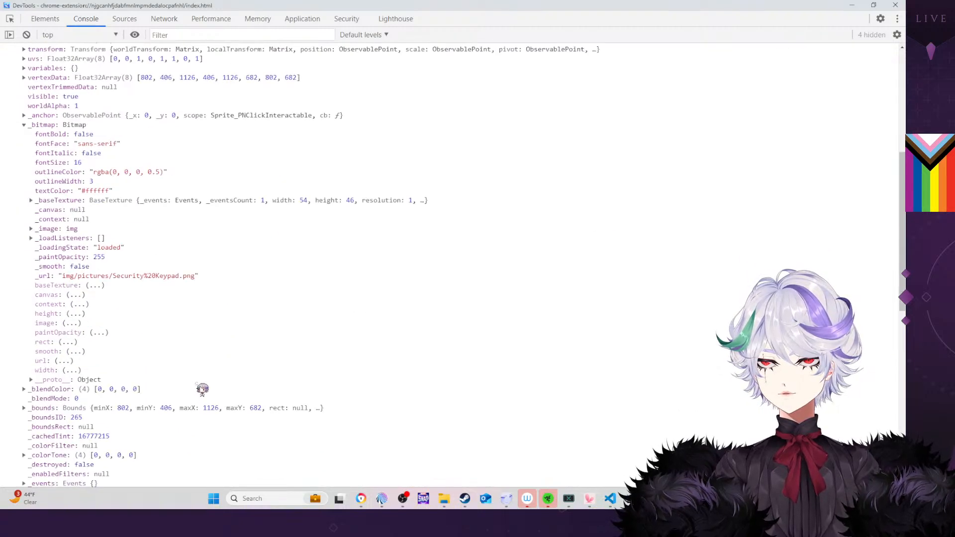
scroll(199, 354, "up", 3)
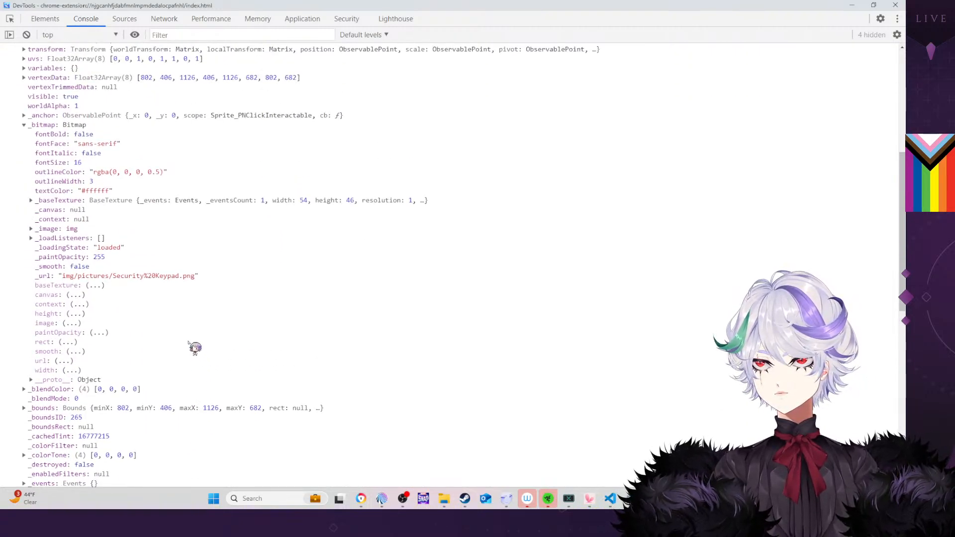
In VS Code, fill the empty if condition in update with this.bitmap.url === "img/pictures/Security%20Keypad.png"
key("alt+Tab")
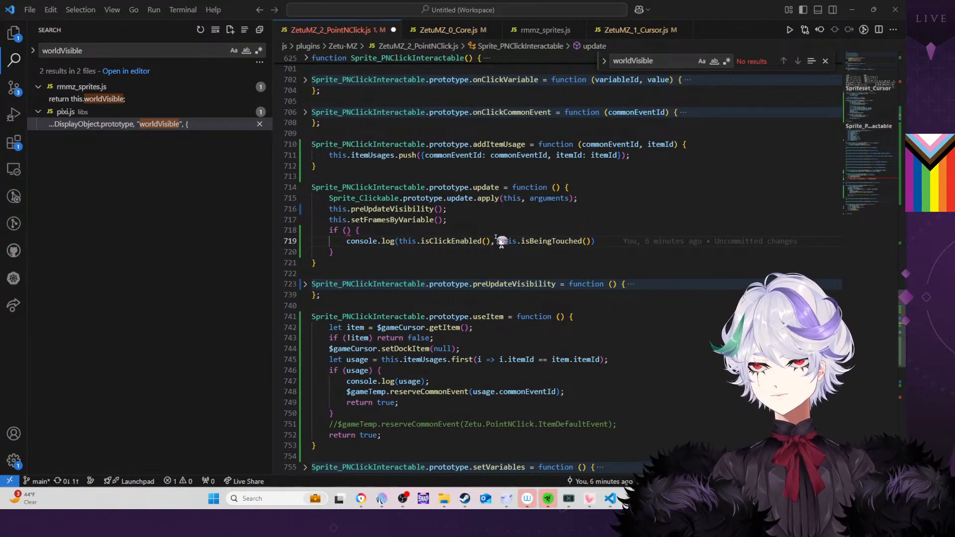
left_click(347, 231)
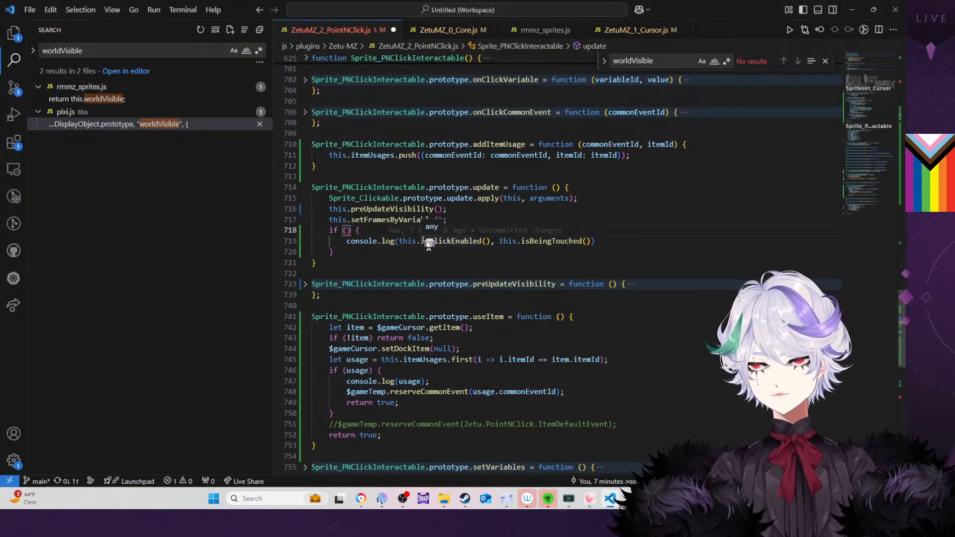
type("this.bit")
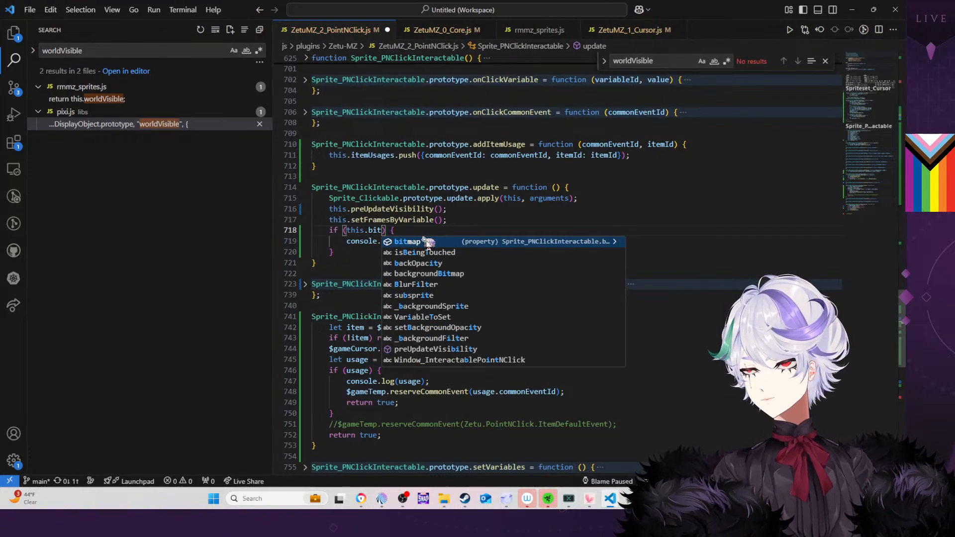
type("map")
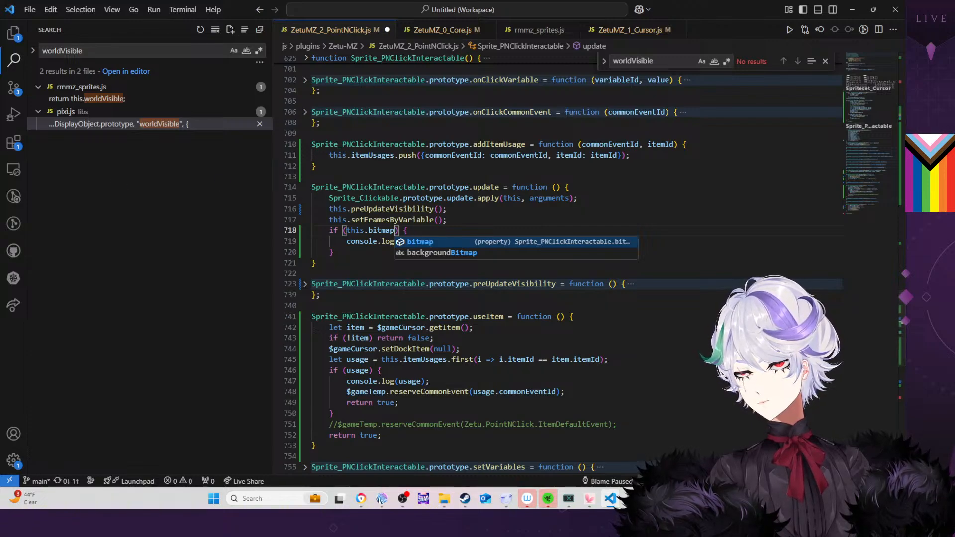
key("Escape")
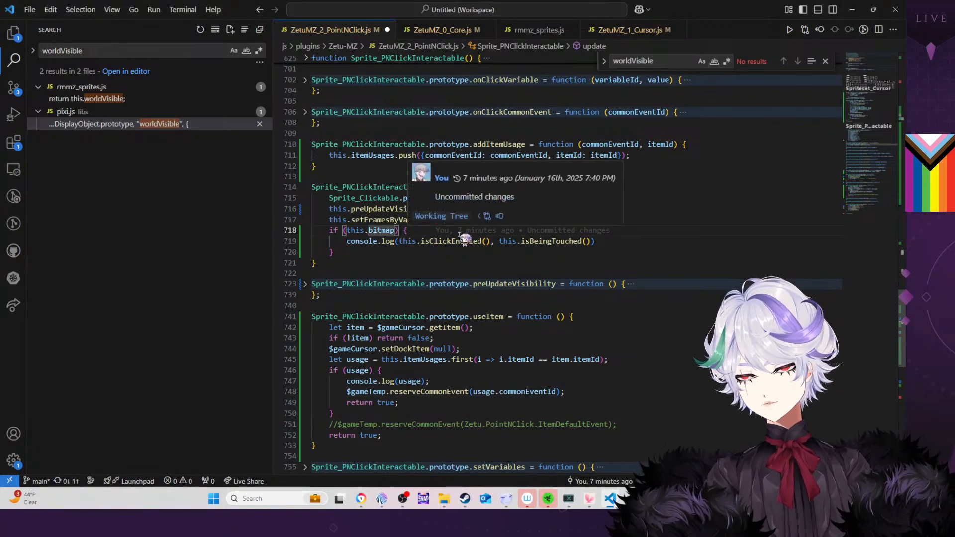
type(".url === ")
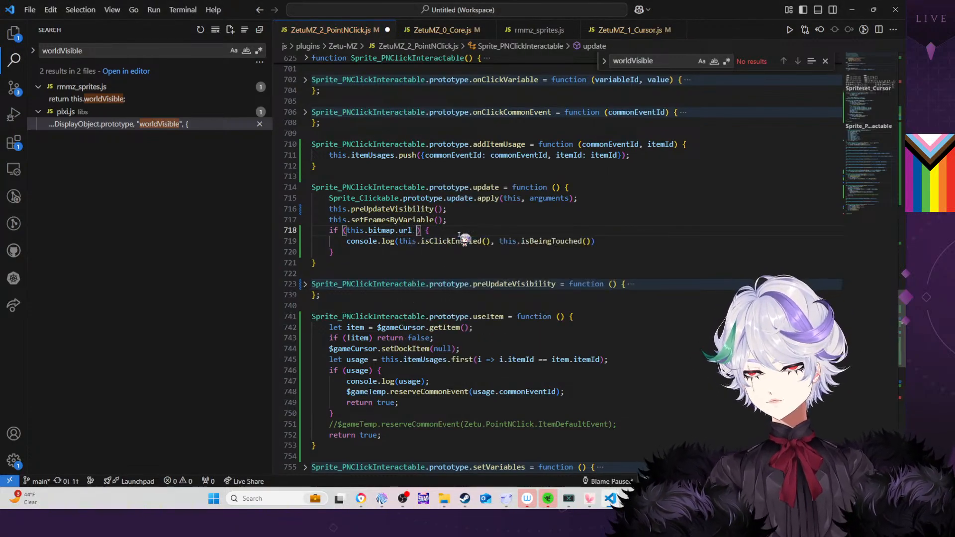
type("\"")
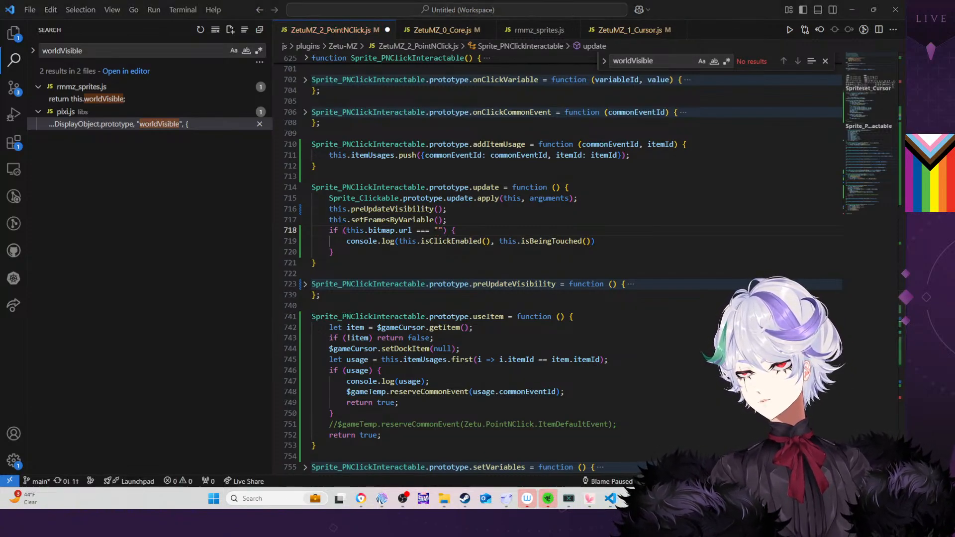
left_click(440, 230)
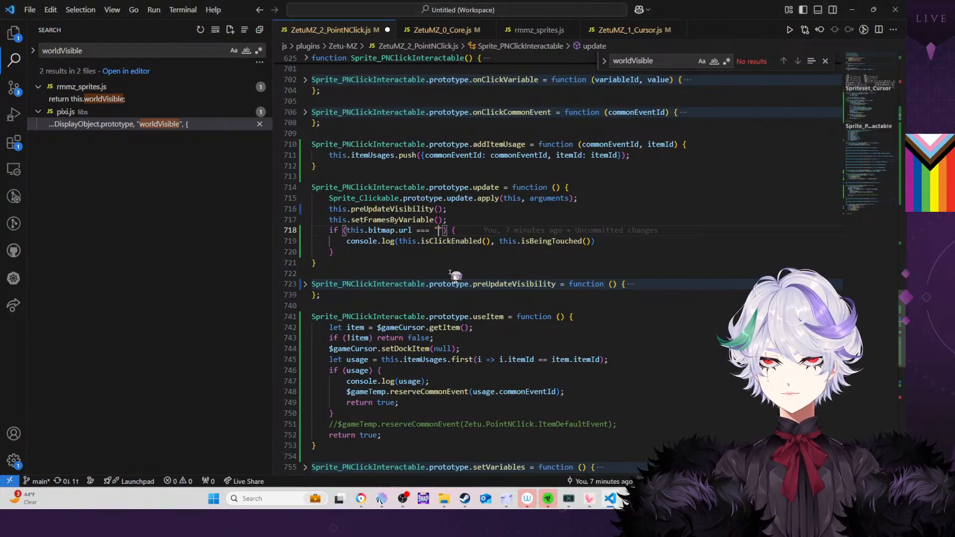
type("img/pictures/Security%20Keypad.png")
key("Left")
Check the card scanner picture's file name in the pictures folder and change the compared path to "img/pictures/Security%20Keypad.cardscan.png"
key("alt+Tab")
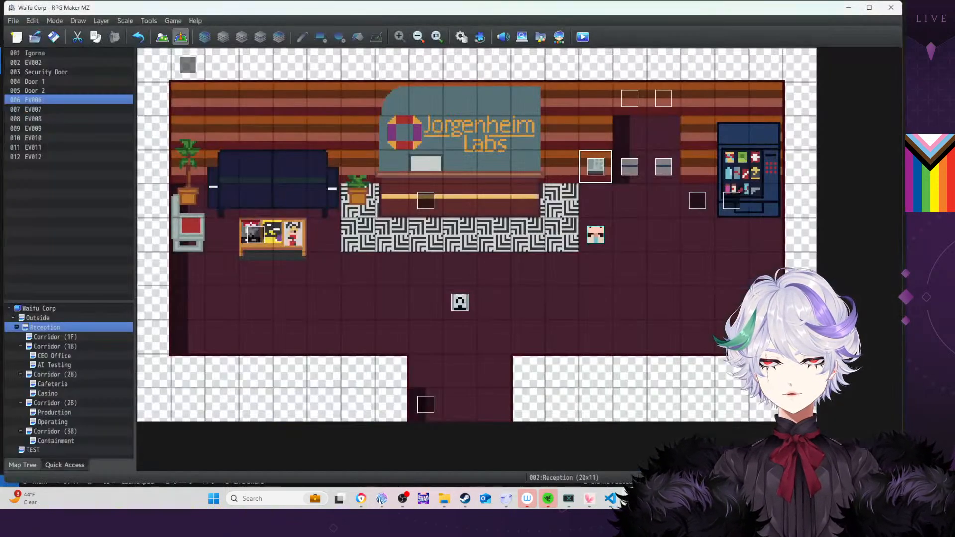
left_click(445, 498)
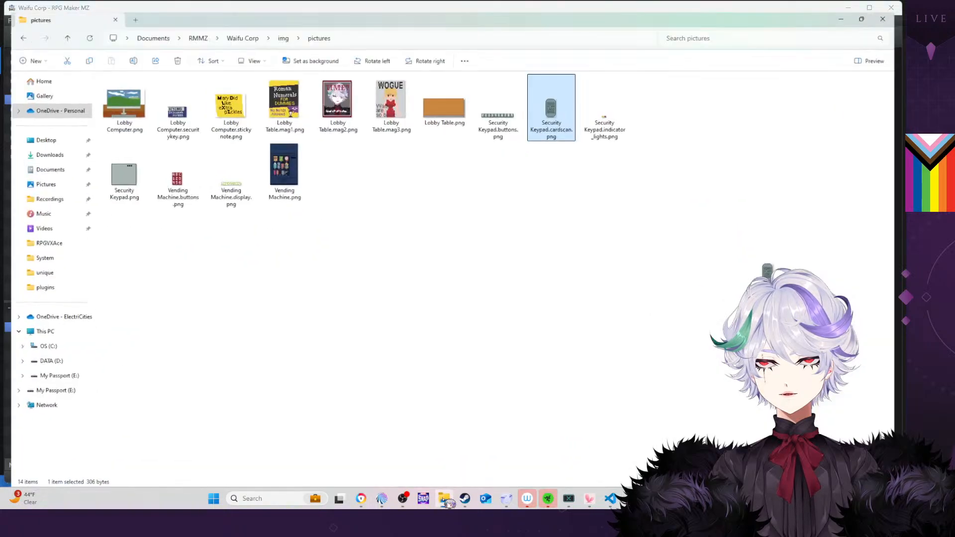
left_click(851, 7)
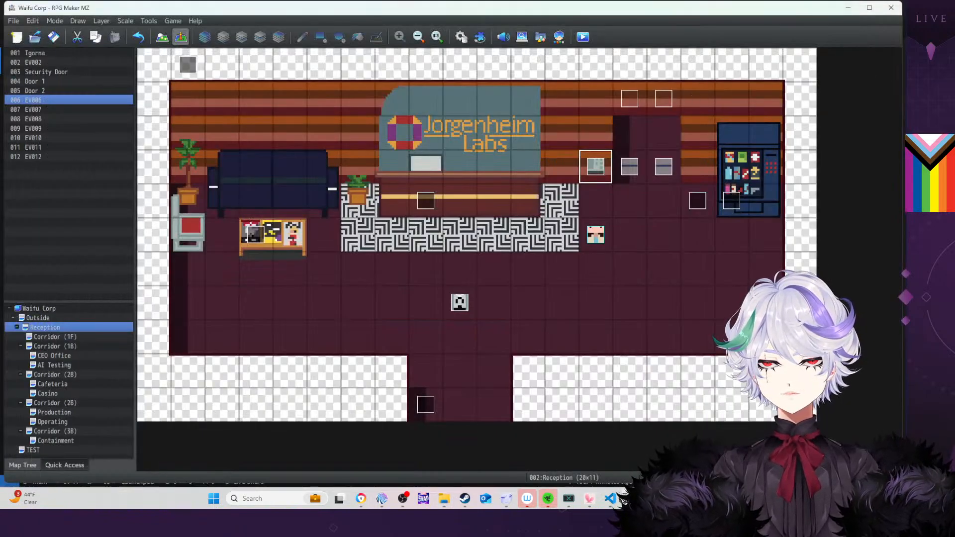
key("alt+Tab")
left_click(570, 230)
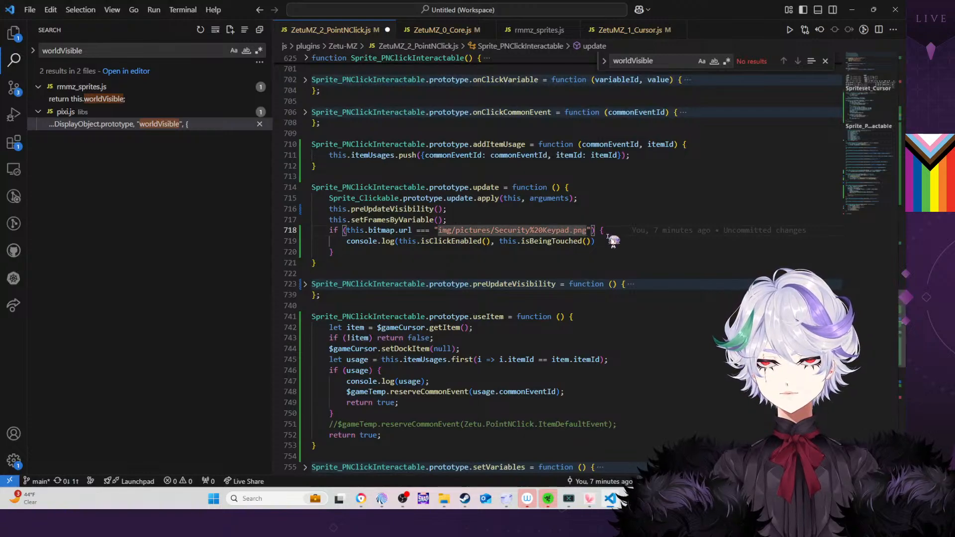
type("cardscan.")
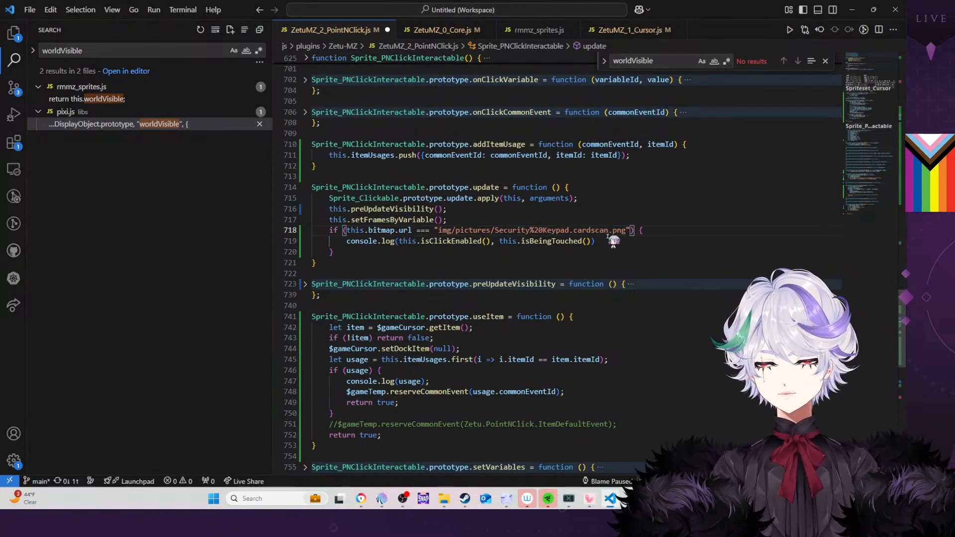
Recheck the picture file name in File Explorer, return to the code and save ZetuMZ_2_PointNClick.js
key("alt+Tab")
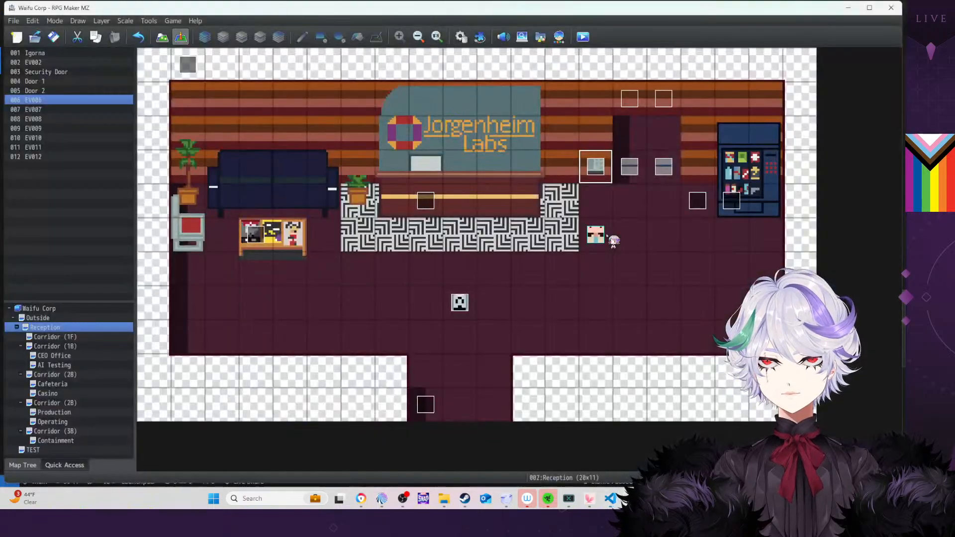
key("alt+Tab")
left_click(444, 500)
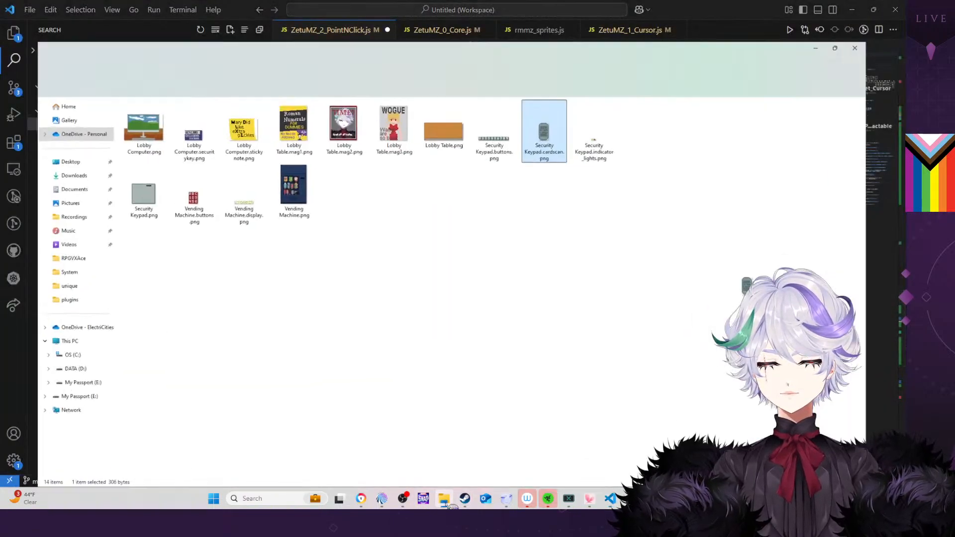
left_click(453, 506)
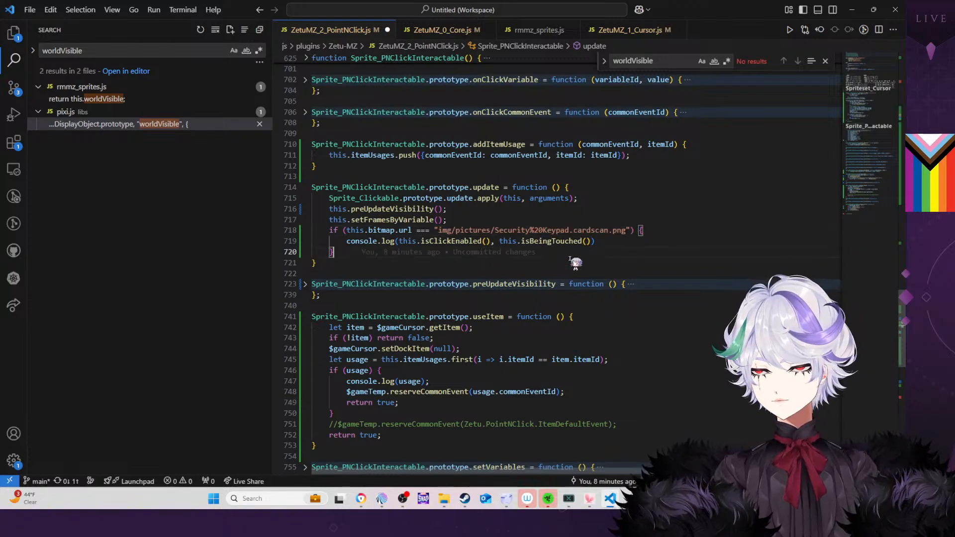
key("ctrl+s")
Close the running rmmz-game window and start a new playtest from RPG Maker MZ
left_click(633, 499)
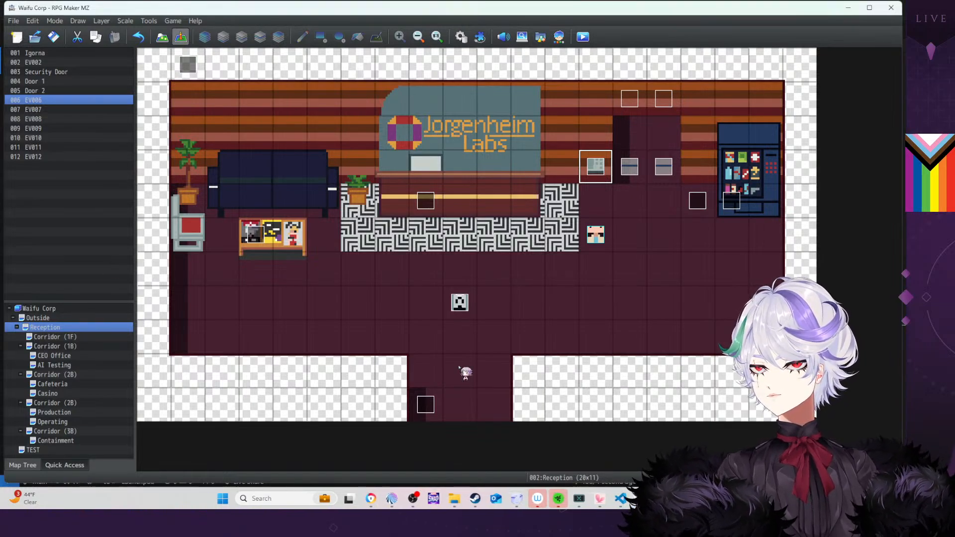
right_click(662, 499)
left_click(652, 472)
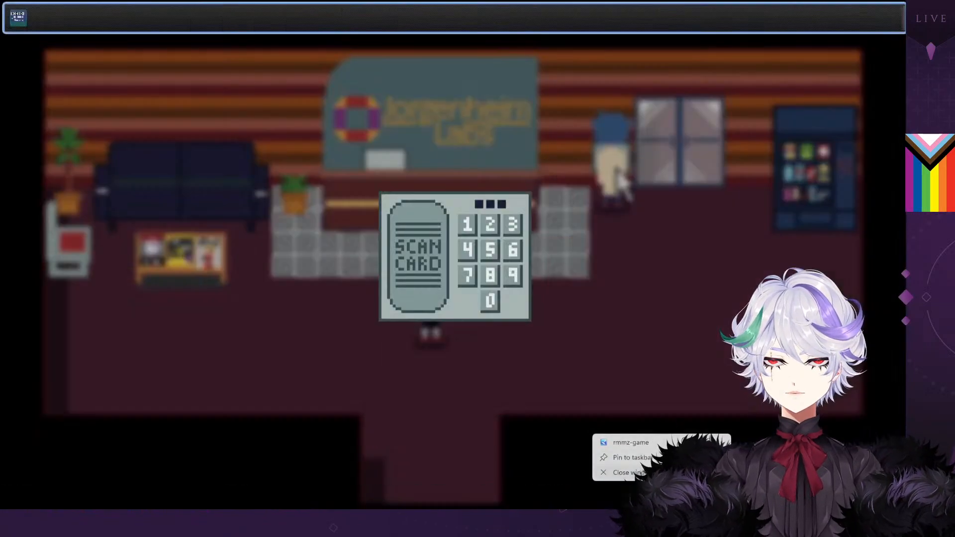
left_click(583, 38)
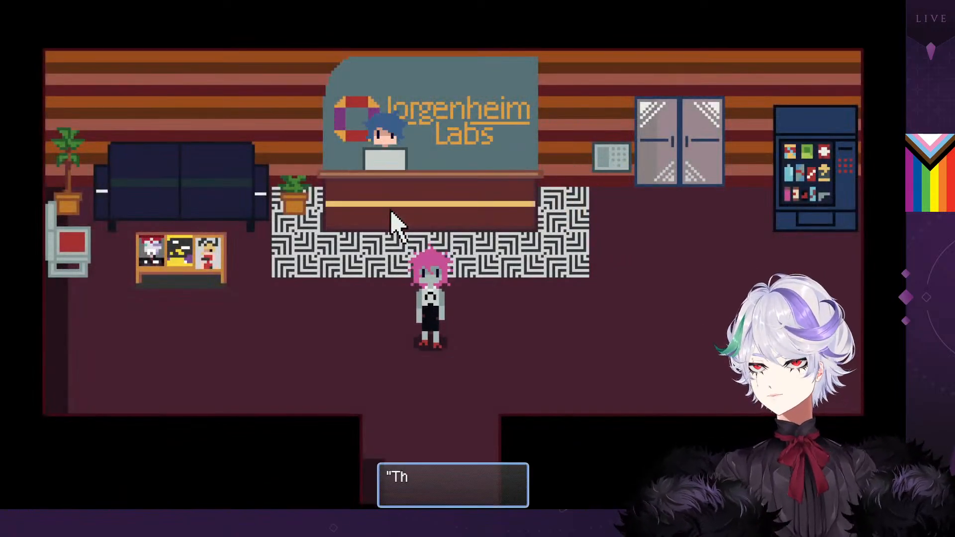
Take the key card from the reception computer's close-up and open the security keypad beside the doors
left_click(391, 211)
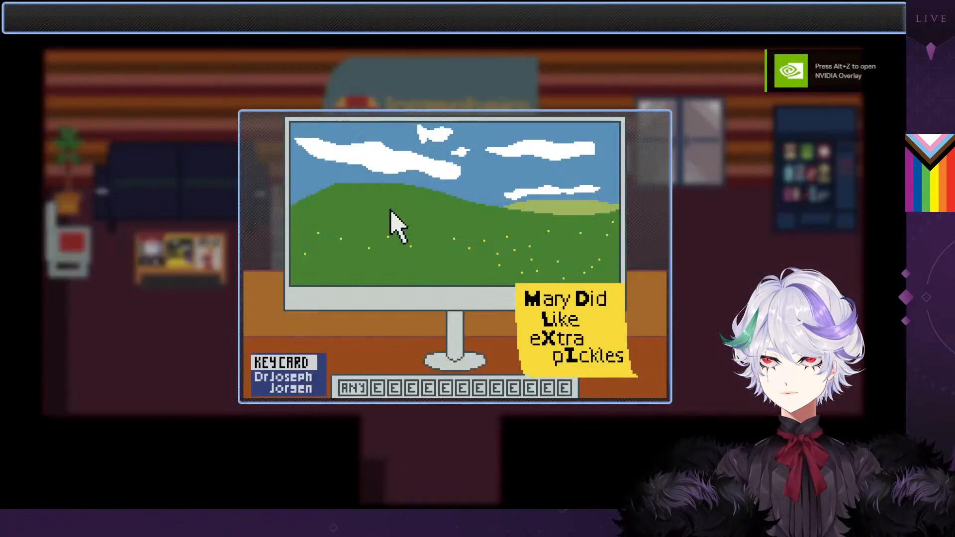
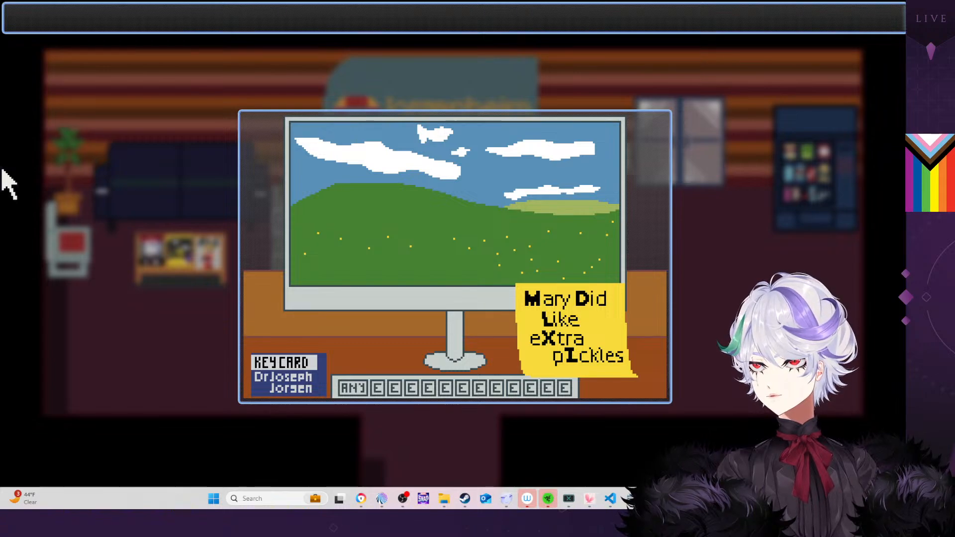
left_click(287, 381)
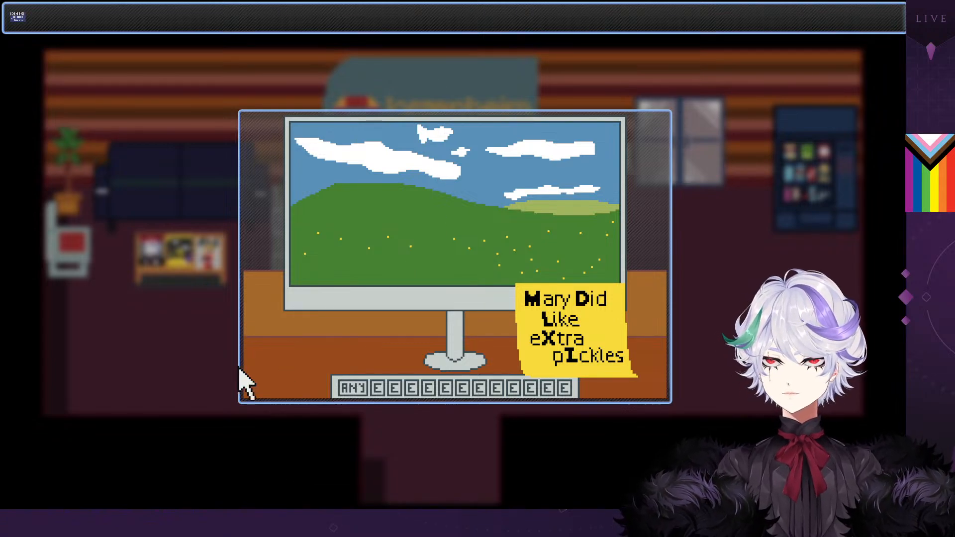
left_click(166, 348)
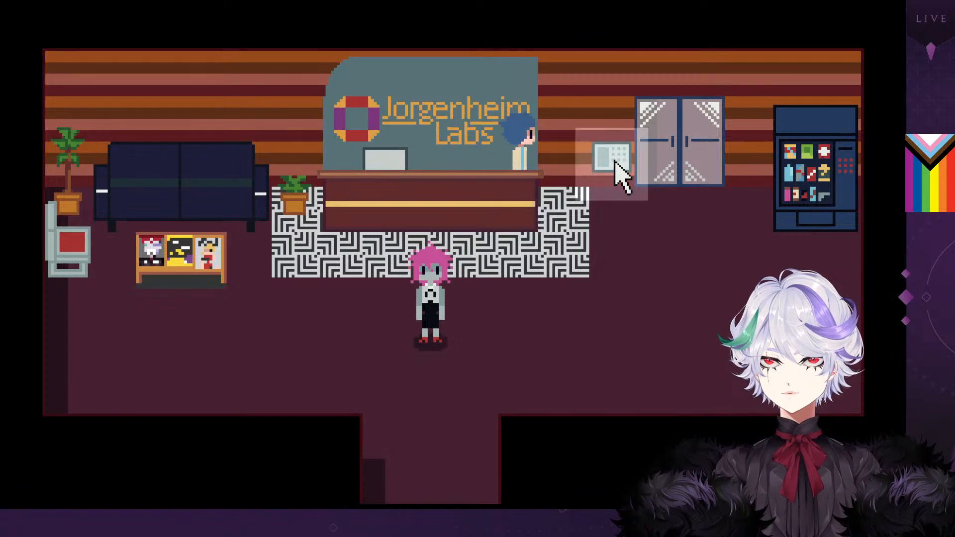
left_click(617, 164)
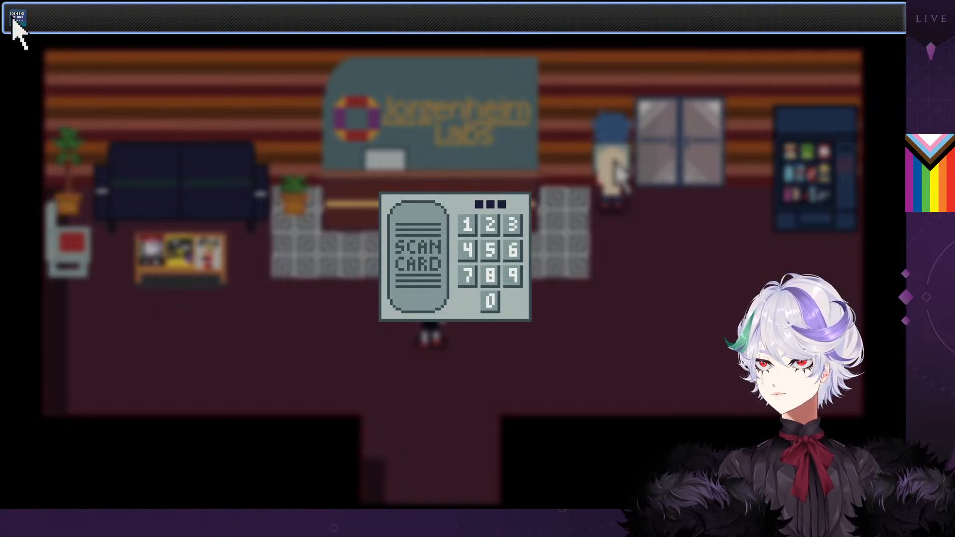
Test the inventory keycard on the keypad's card scanner in the running game and check the logged values in the console
left_click_drag(14, 23, 404, 241)
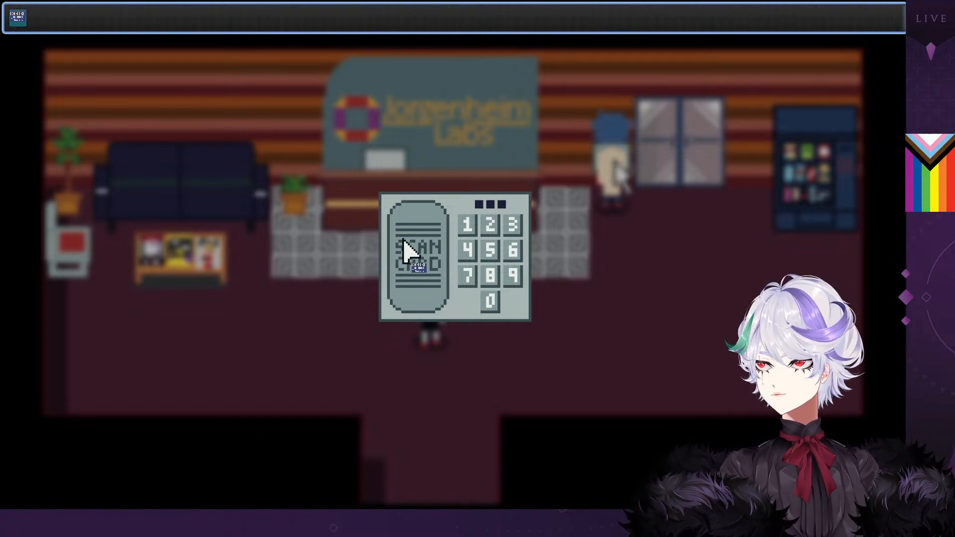
left_click_drag(0, 191, 133, 81)
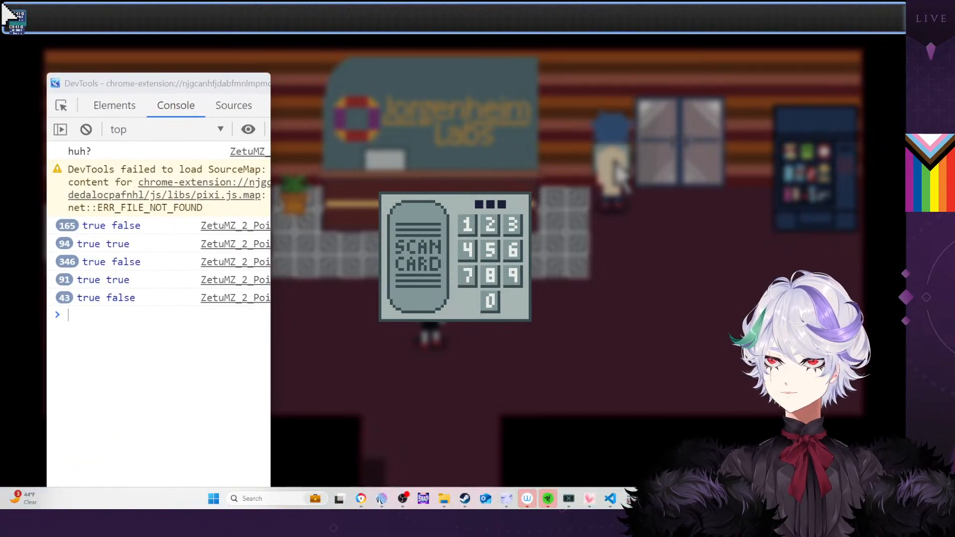
left_click(420, 264)
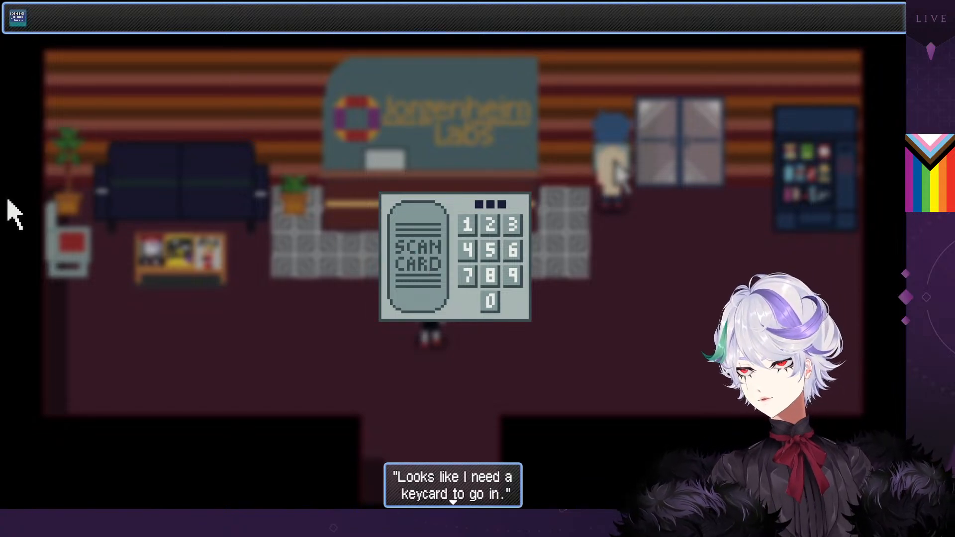
Switch to VS Code and copy the Security%20Keypad.cardscan.png debug if-block from the update function to the start of the useItem function
key("alt+Tab")
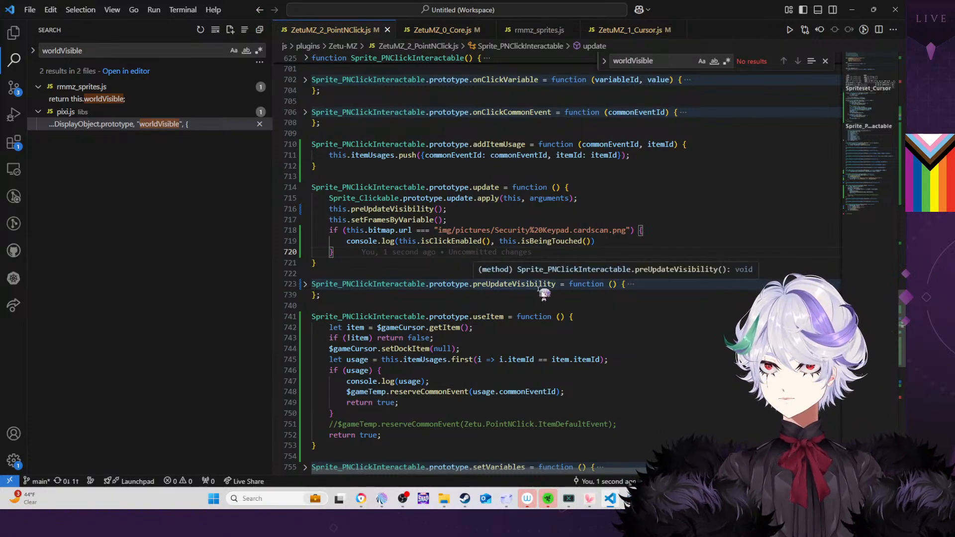
left_click(586, 317)
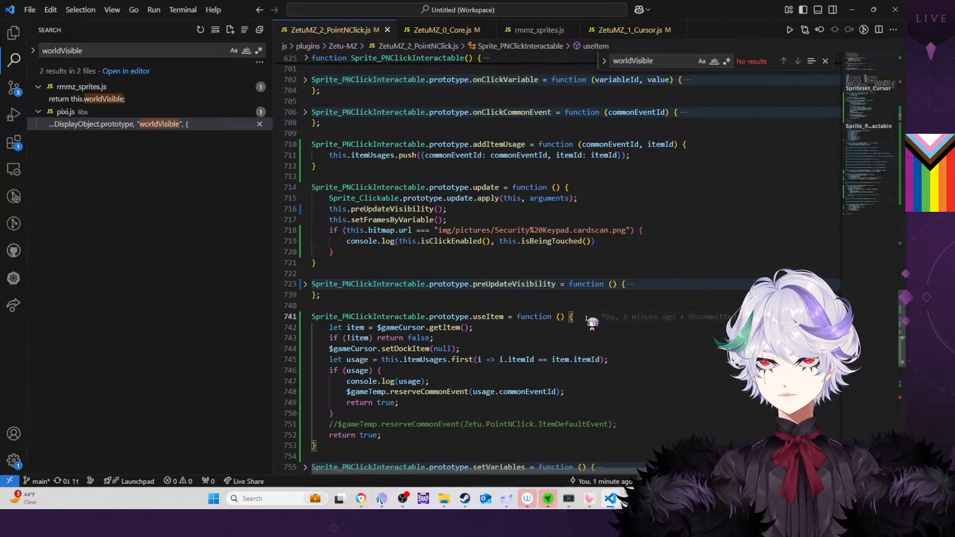
left_click_drag(357, 256, 450, 222)
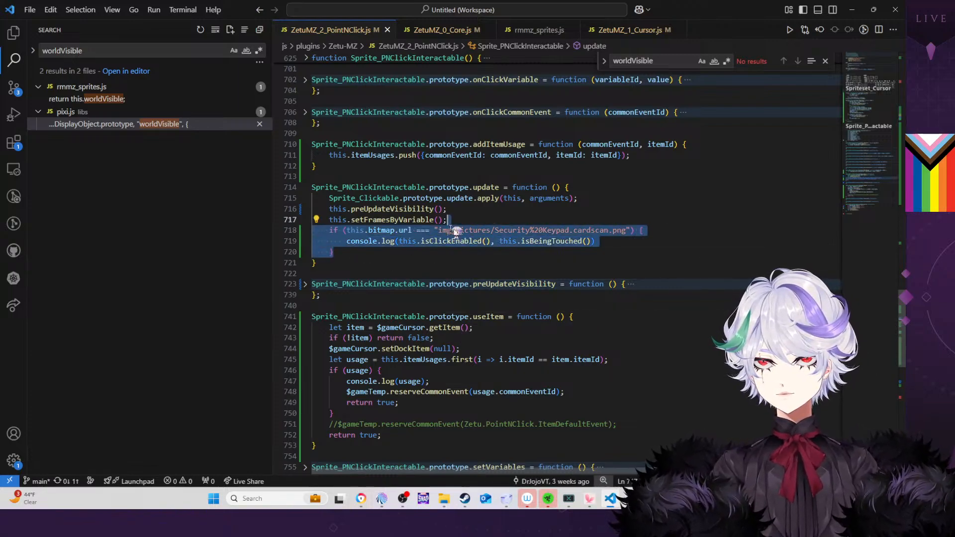
type("if (this.bitmap.url === \"img/pictures/Security%20Keypad.cardscan.png\") {     console.log(this.isClickEnabled(), this.isBeingTouched()) }")
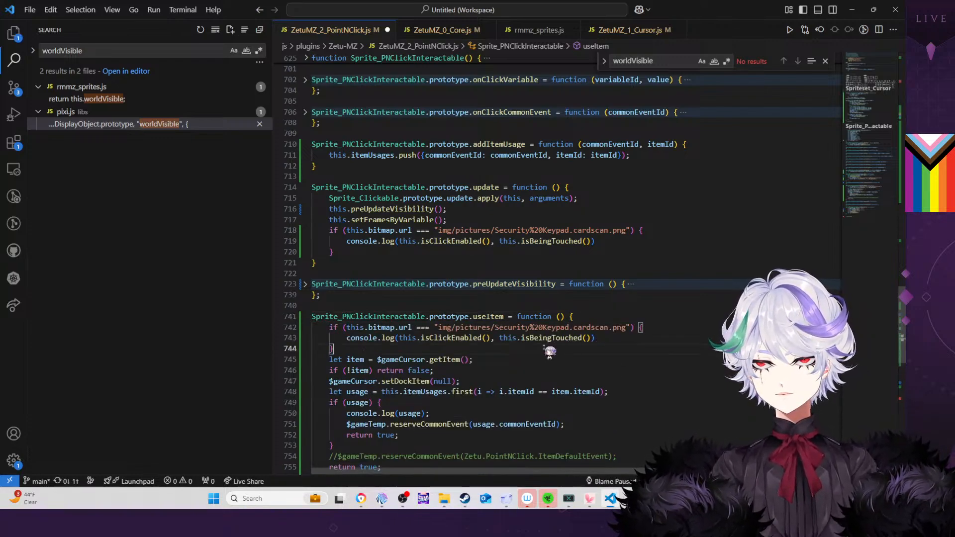
Replace the log inside useItem's cardscan block with console.log(this.itemUsages); and save the file
left_click_drag(596, 339, 352, 342)
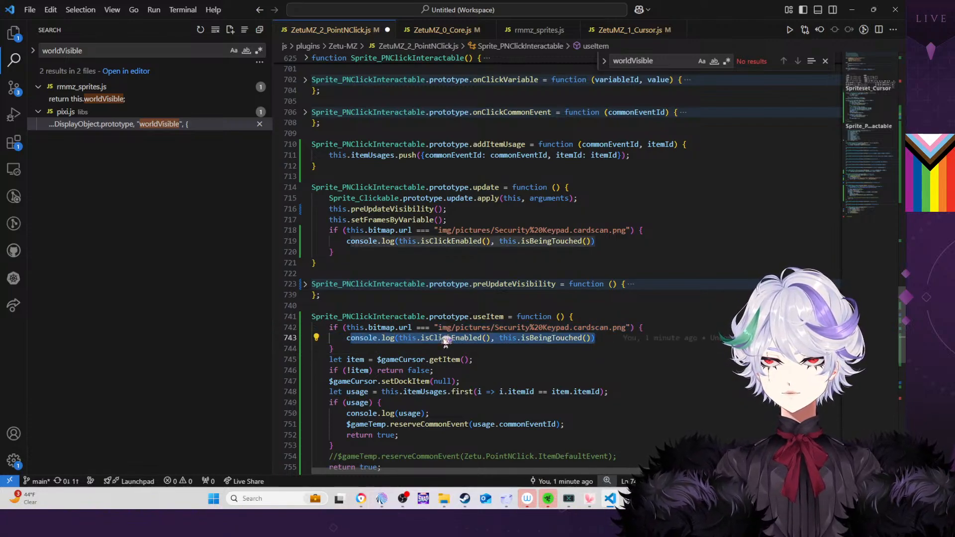
key("BackSpace")
type("console.log(")
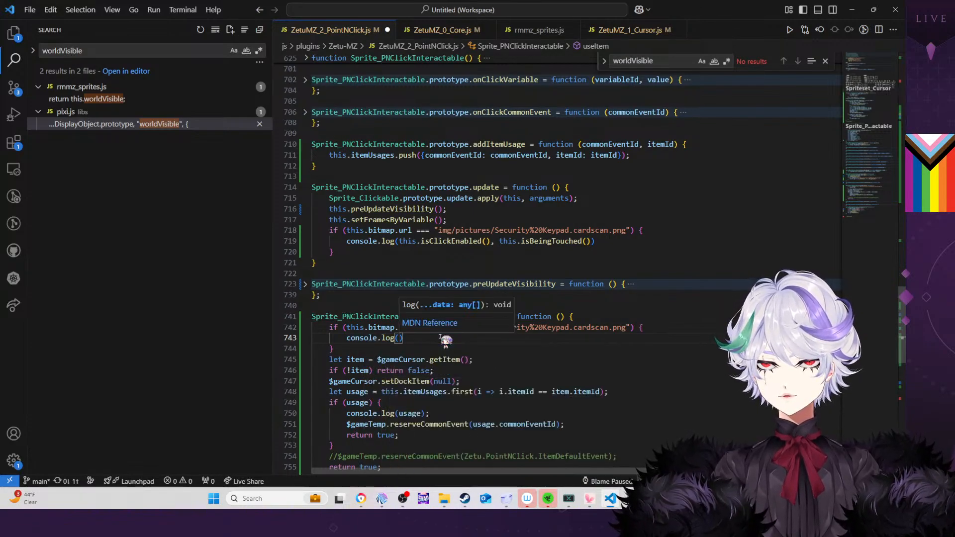
type("this.it")
key("Tab")
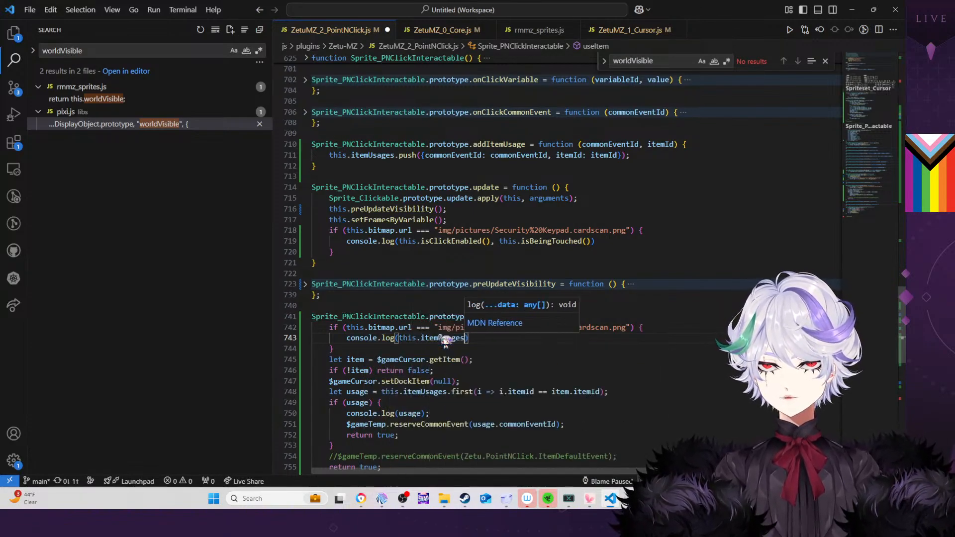
key("Escape")
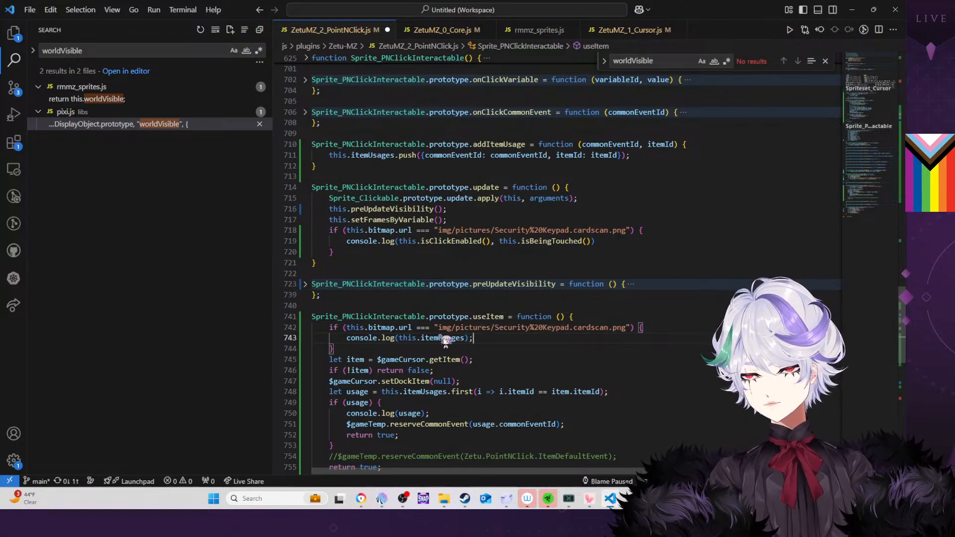
key("ctrl+s")
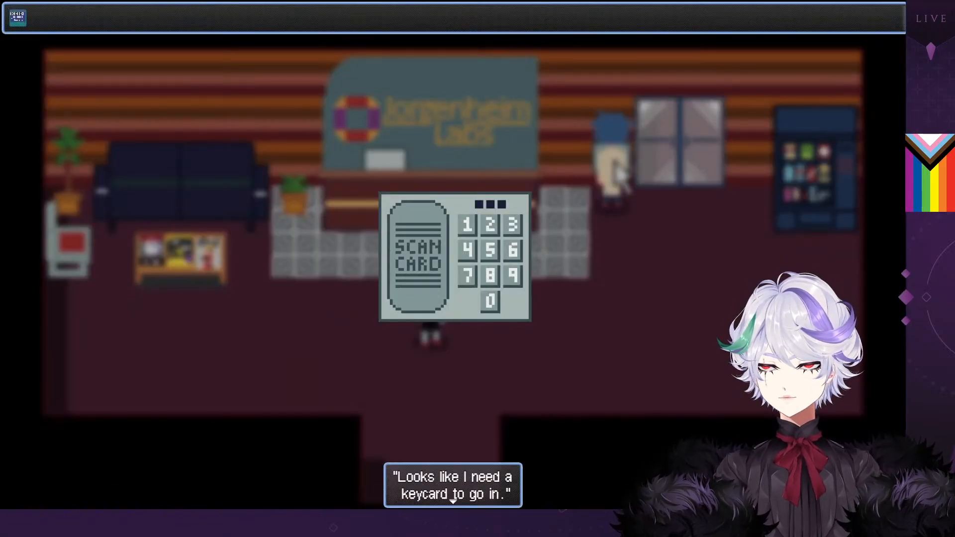
Switch to the game, reload it, and move its DevTools console window out of the way
key("alt+Tab")
key("F5")
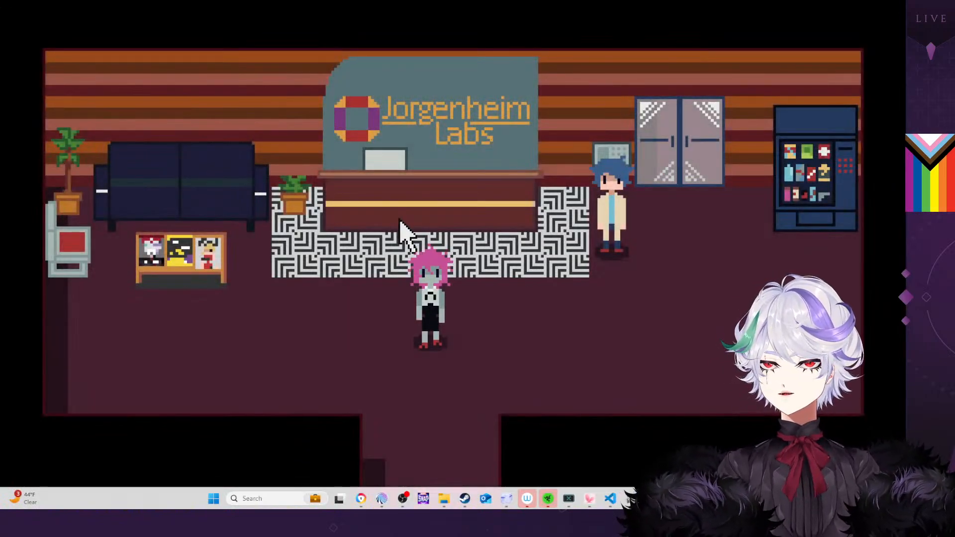
key("F8")
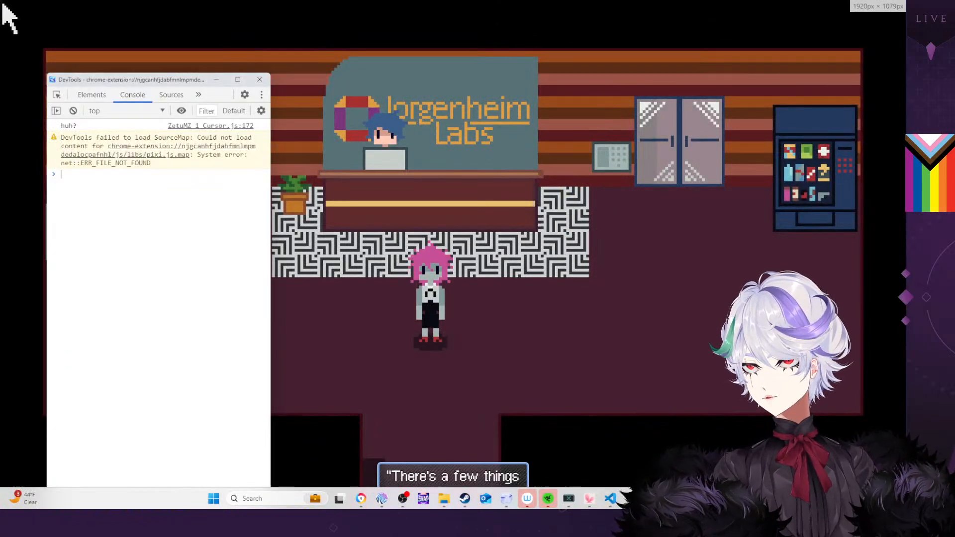
left_click_drag(161, 80, 1, 78)
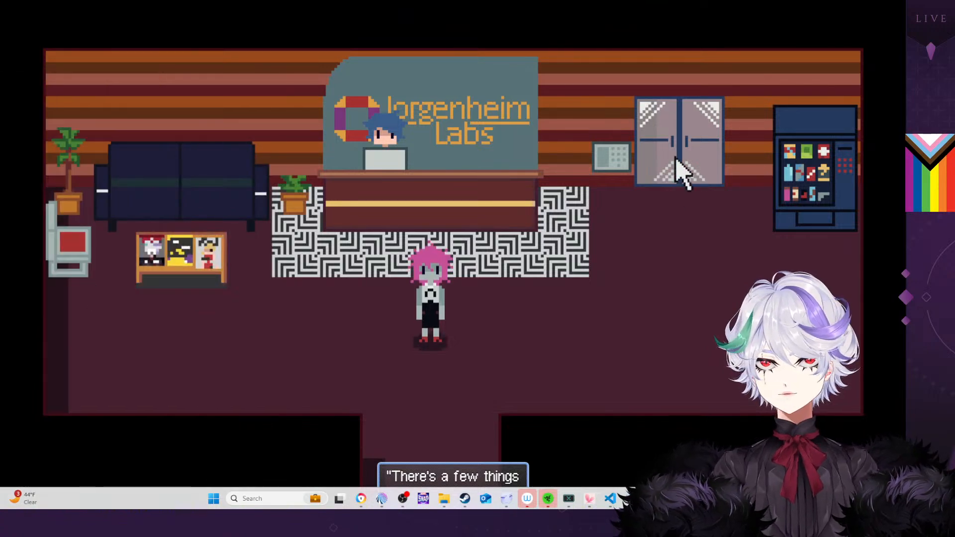
Pick up the keycard beside the reception computer in the game and leave the close-up view
left_click(601, 156)
left_click(309, 360)
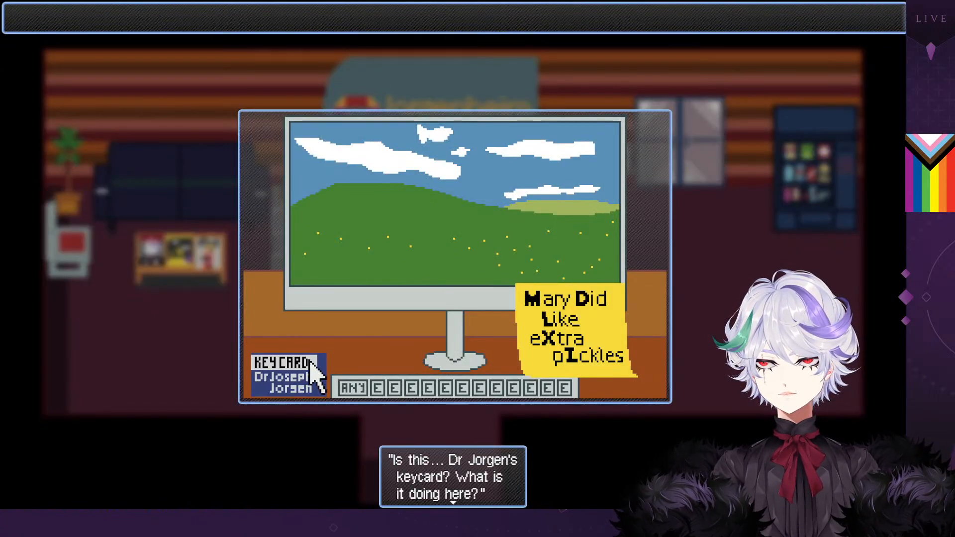
left_click(309, 361)
left_click(423, 343)
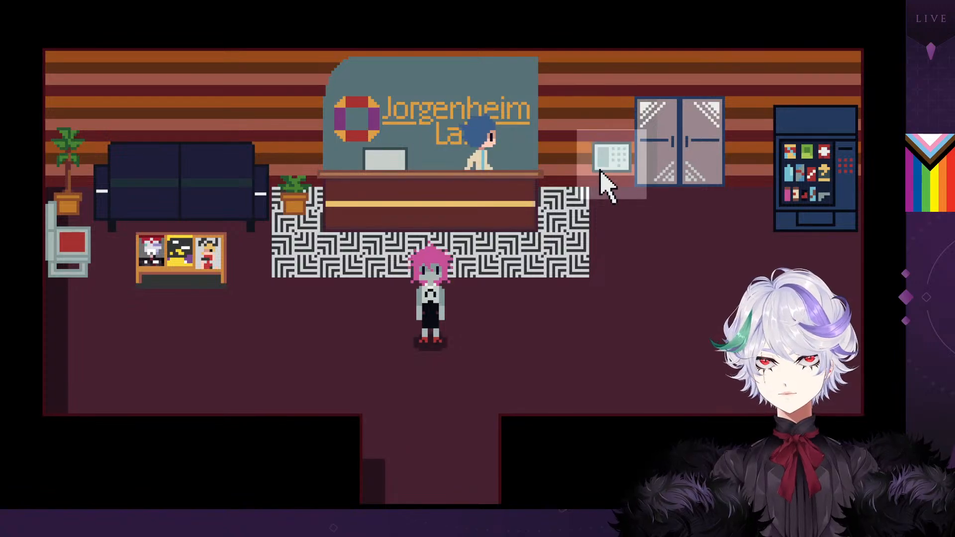
Open the keypad beside the lab doors, activate its card scanner, and dismiss the dialogue
left_click(601, 171)
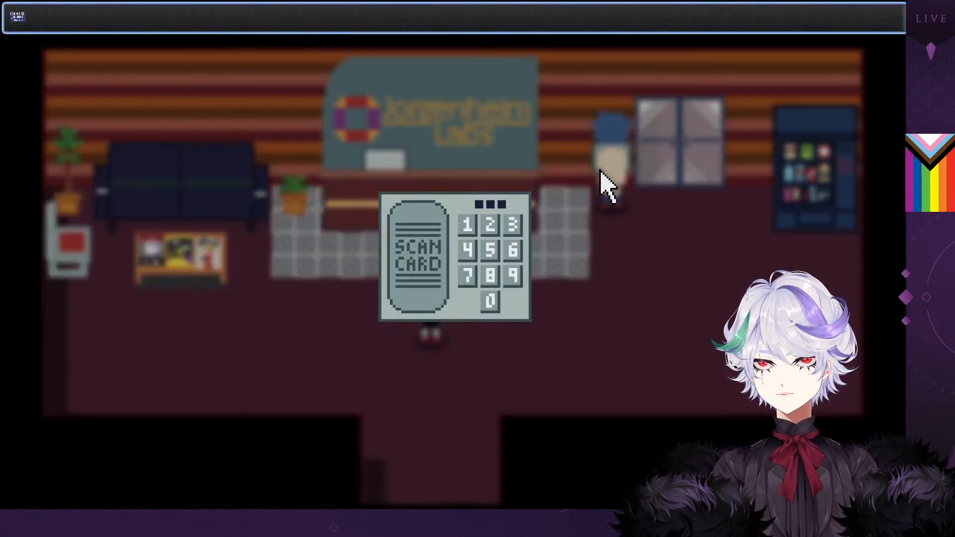
left_click(427, 256)
left_click(423, 244)
left_click(422, 244)
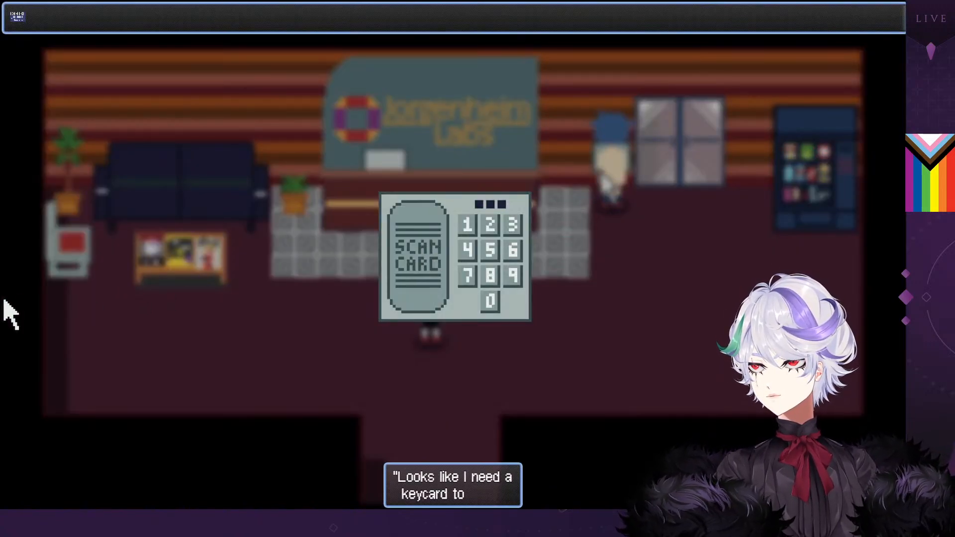
left_click(243, 361)
Inspect the itemUsages array logged in the DevTools console, then move the console off the game view
key("F8")
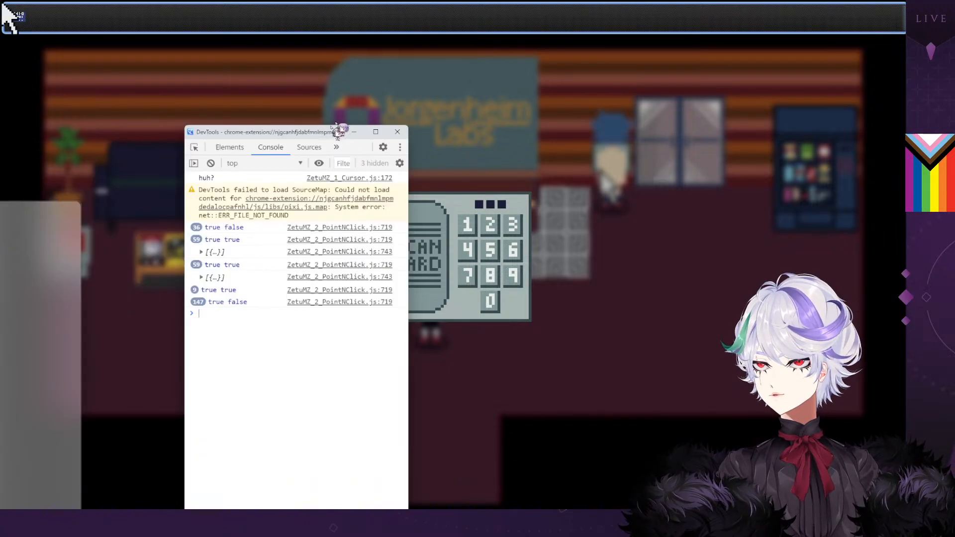
left_click(264, 233)
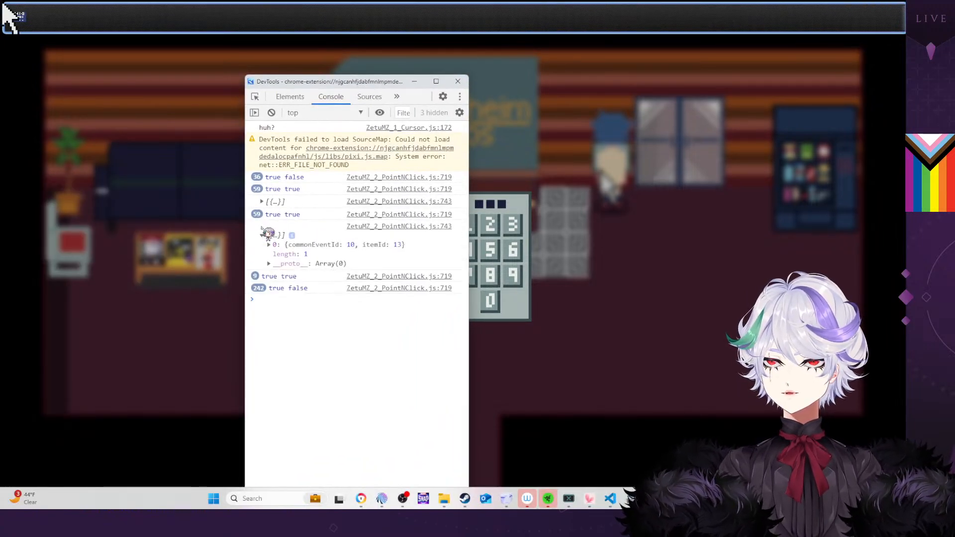
left_click(261, 234)
left_click_drag(353, 82, 1, 124)
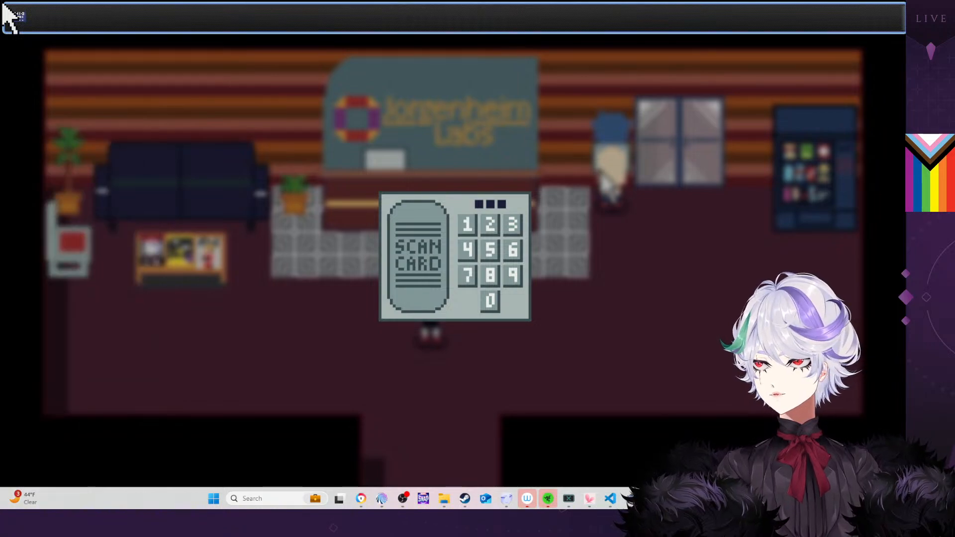
Use the inventory keycard on the card scanner and inspect the newly logged itemUsages array in the console
left_click(19, 19)
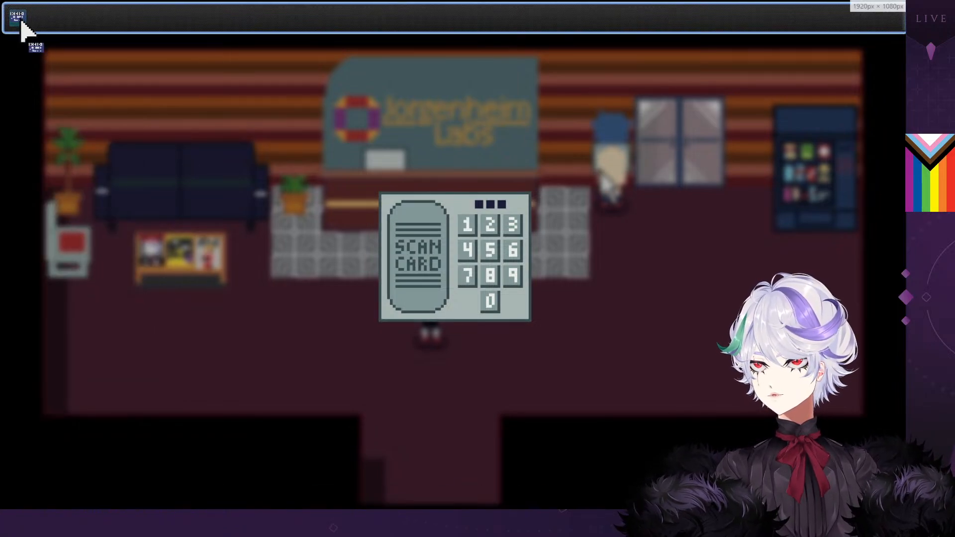
left_click(408, 264)
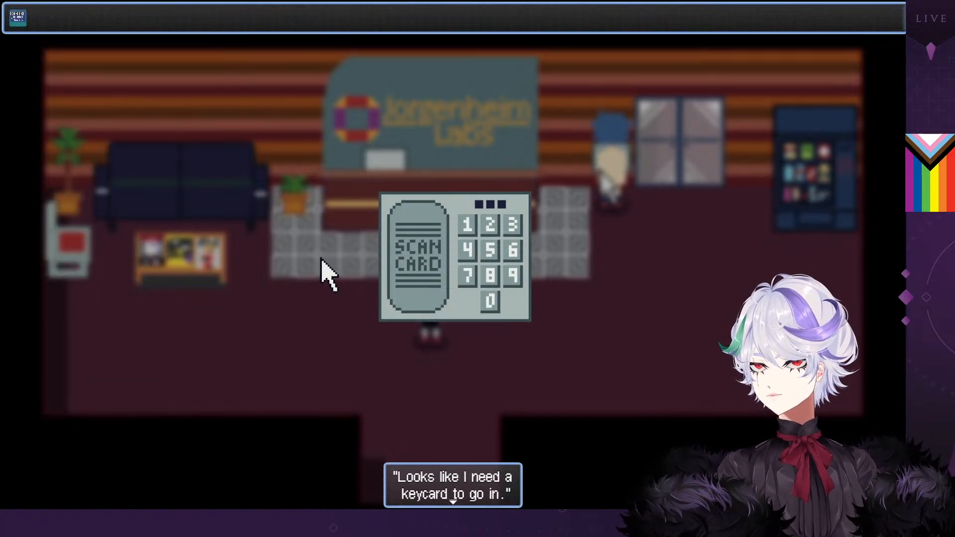
key("F12")
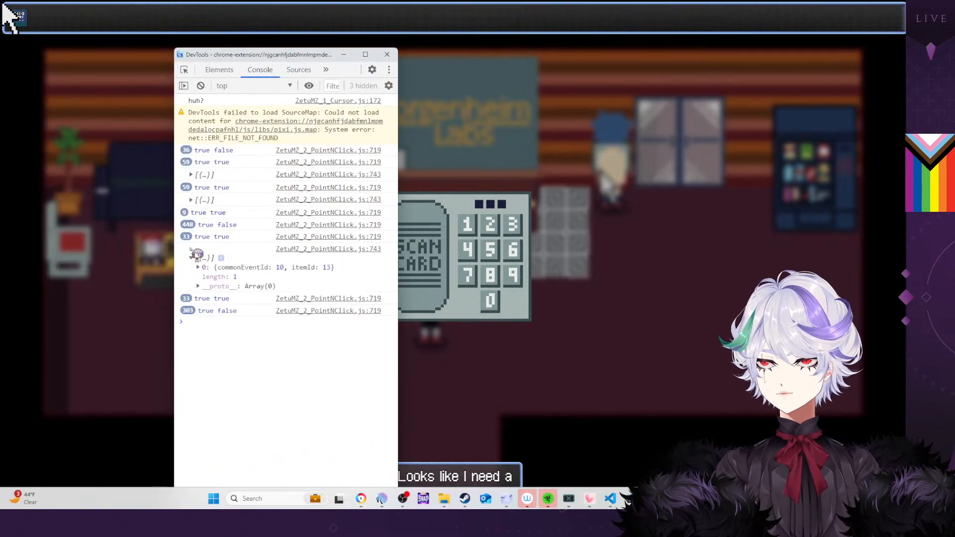
left_click(194, 256)
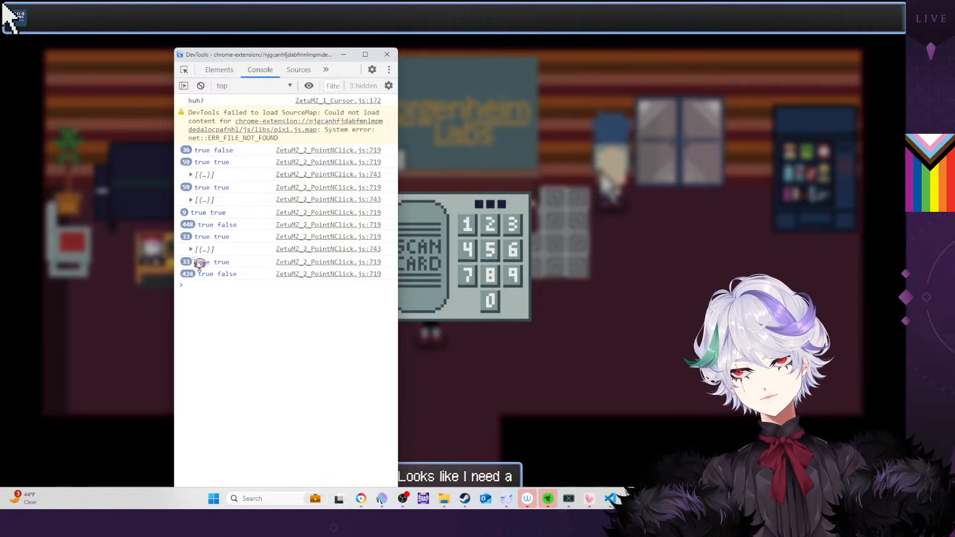
left_click_drag(292, 54, 0, 102)
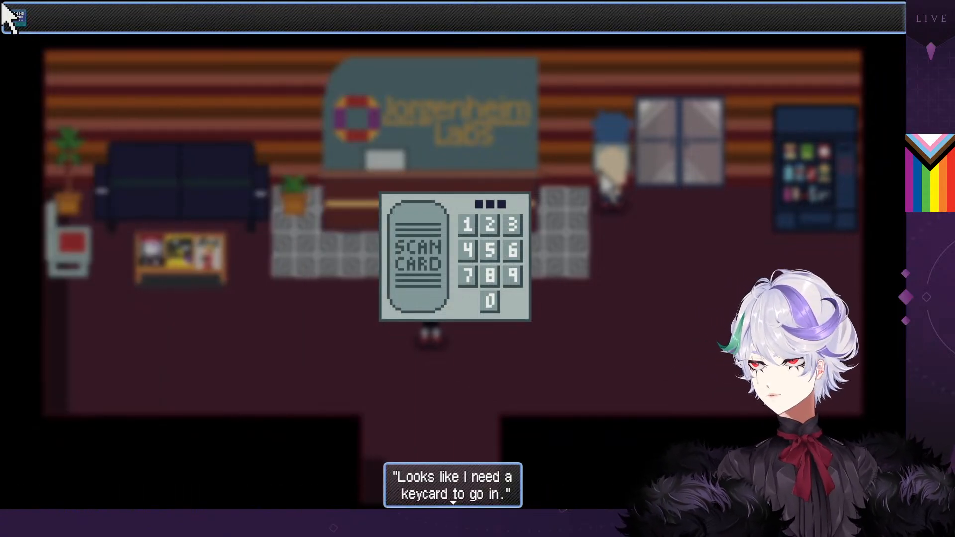
Switch to VS Code and add console.log(this.bitmap.url); above the itemUsages log in the useItem function
key("alt+Tab")
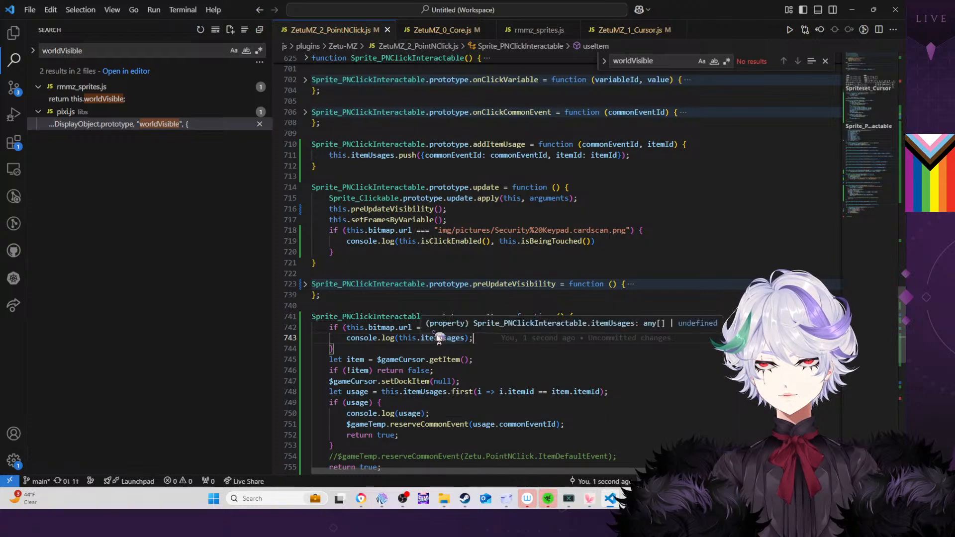
left_click_drag(412, 329, 343, 328)
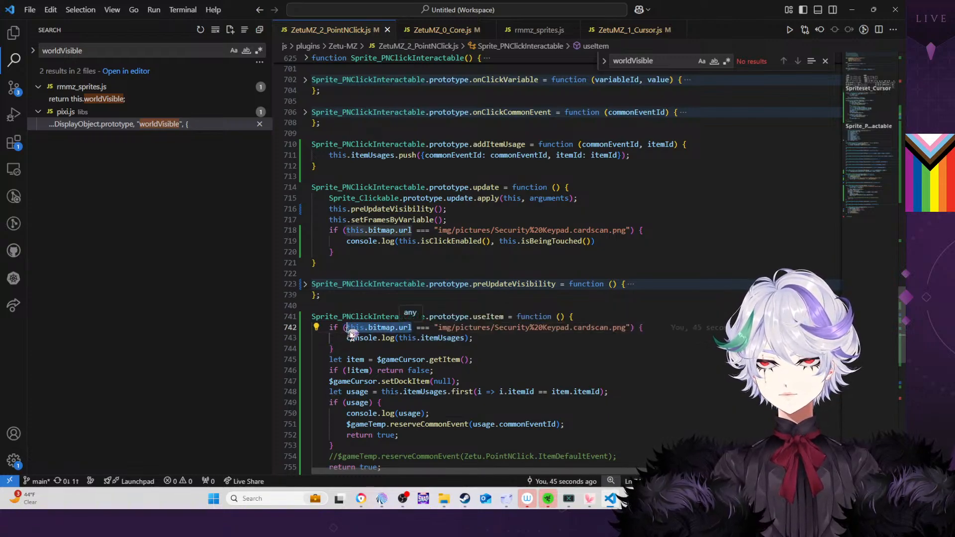
left_click(492, 339)
key("Return")
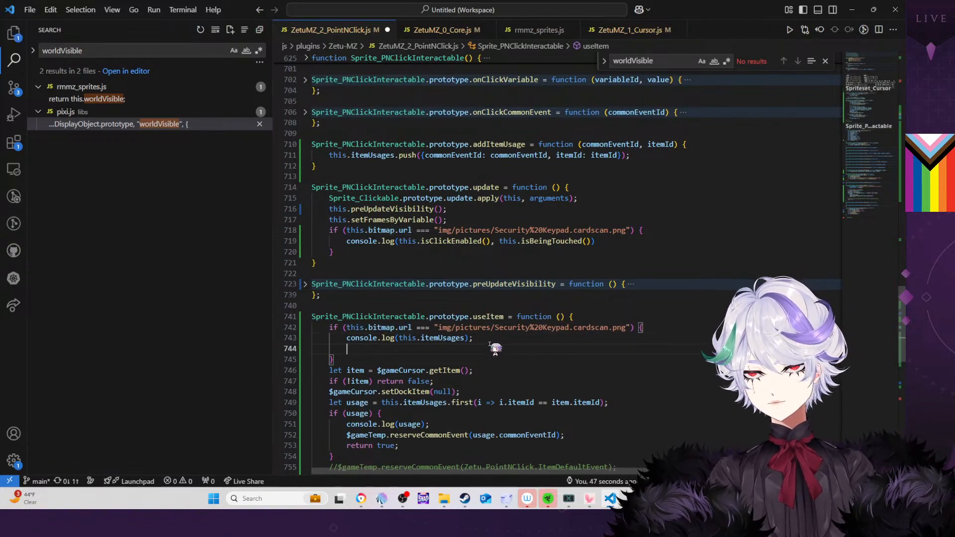
type("conso")
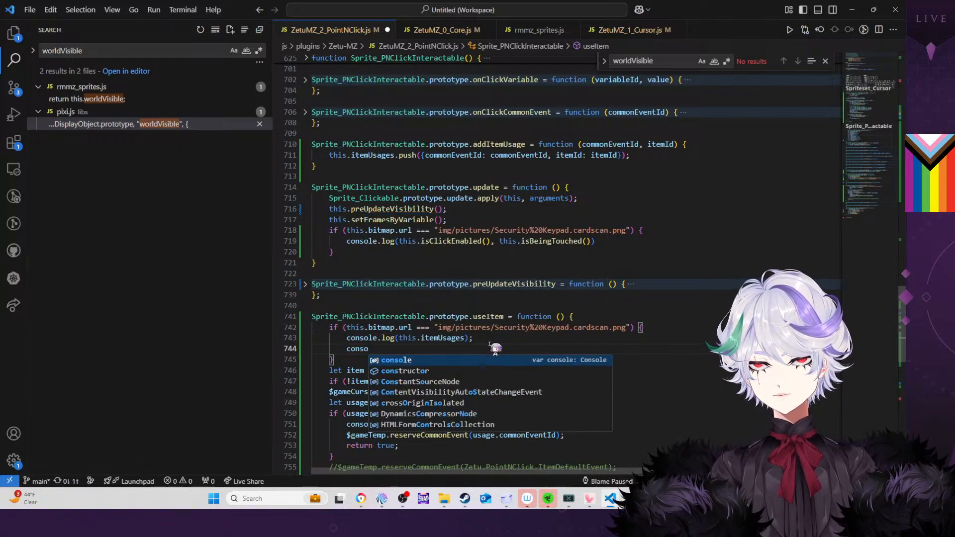
left_click(653, 330)
key("Return")
type("console.")
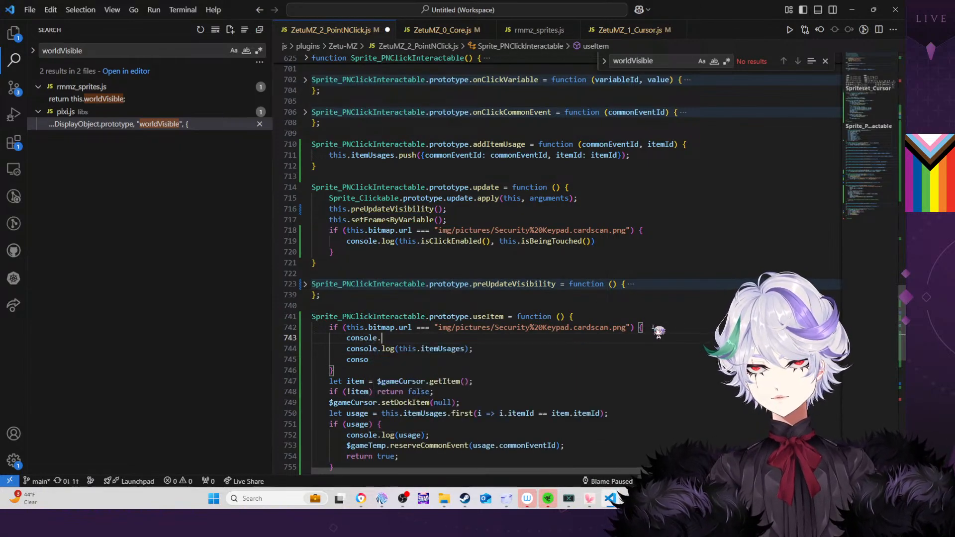
type("log(this.bitmap.url);")
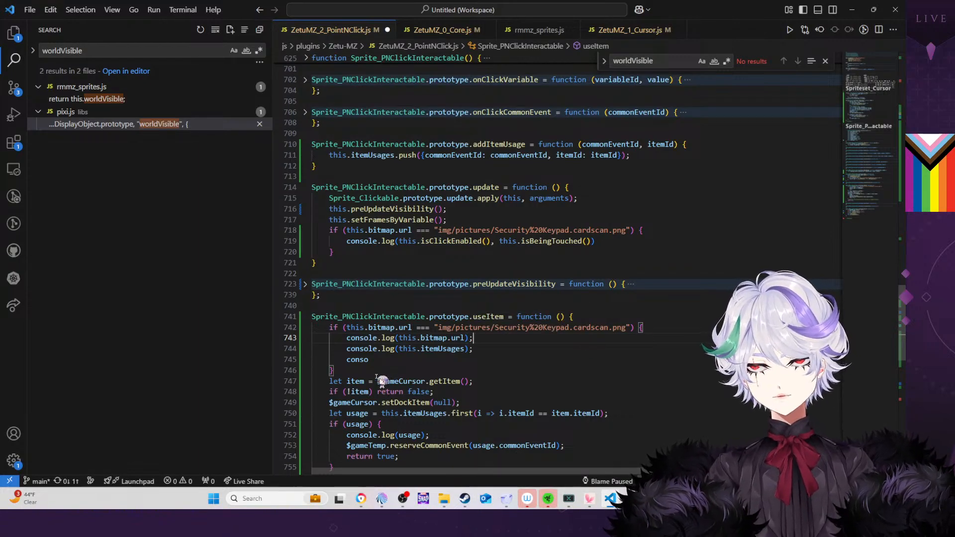
Remove the cardscan.png condition and the unfinished console line from useItem, leaving the bitmap.url and itemUsages logs unconditional and correctly indented
left_click_drag(474, 349, 378, 370)
key("BackSpace")
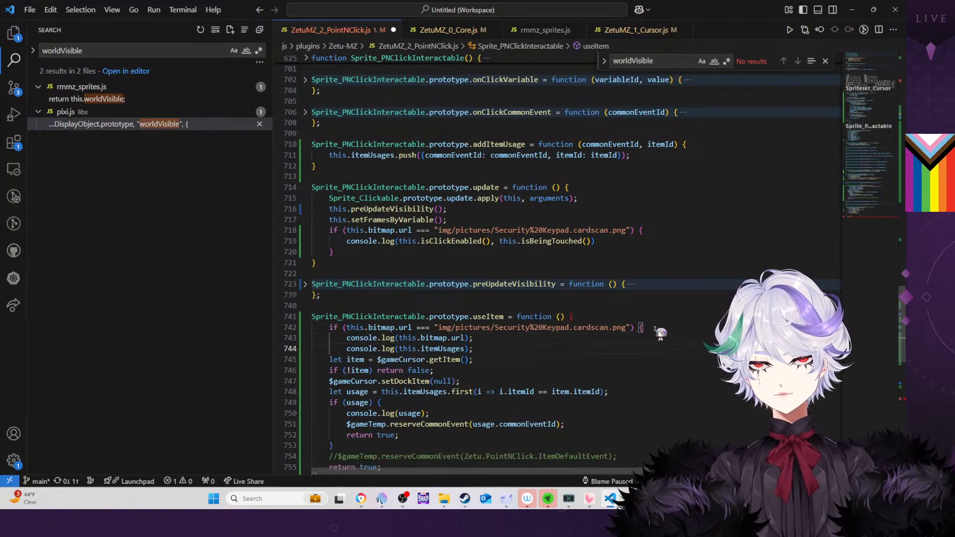
left_click_drag(655, 330, 651, 320)
key("BackSpace")
left_click_drag(434, 338, 433, 332)
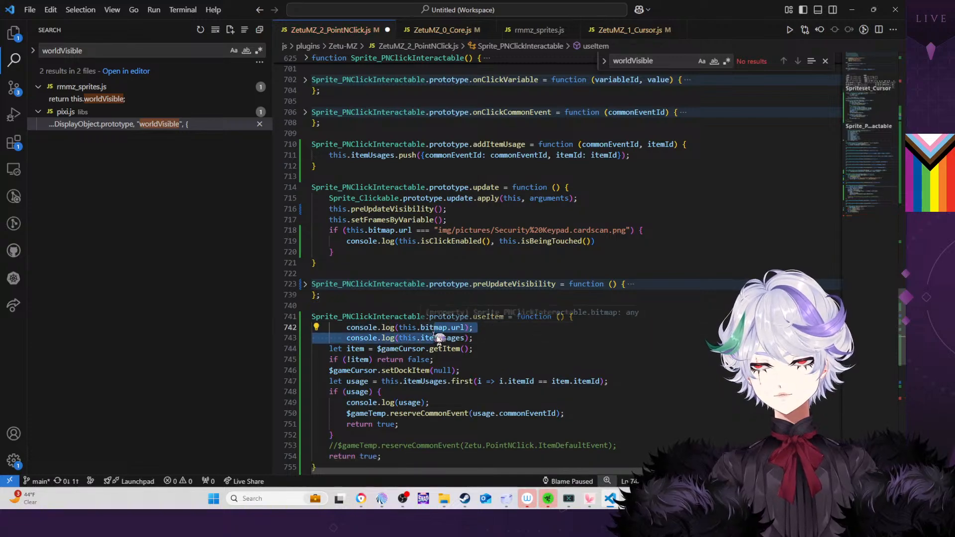
key("shift+Tab")
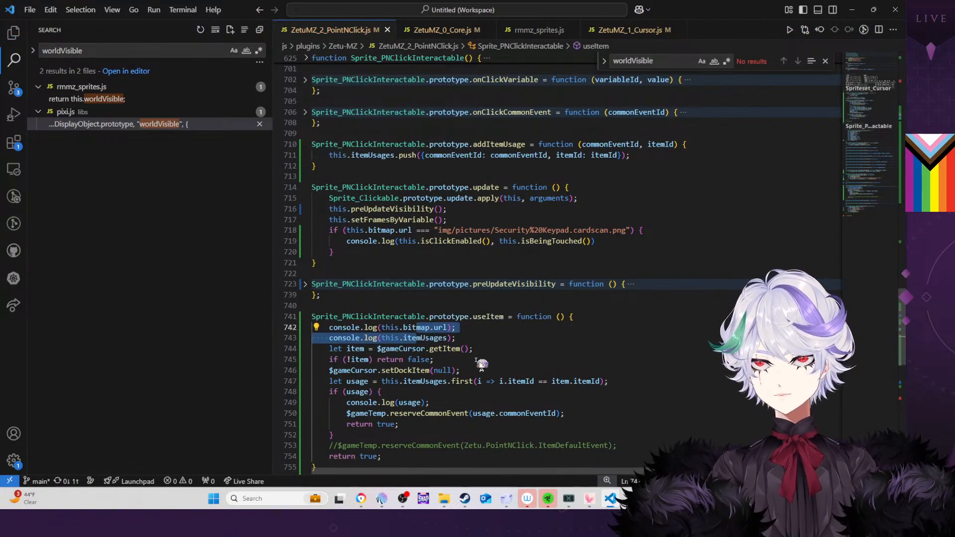
Check the running game and dismiss its dialogue, then switch to RPG Maker MZ and start a fresh playtest
mouse_move(673, 498)
left_click(674, 458)
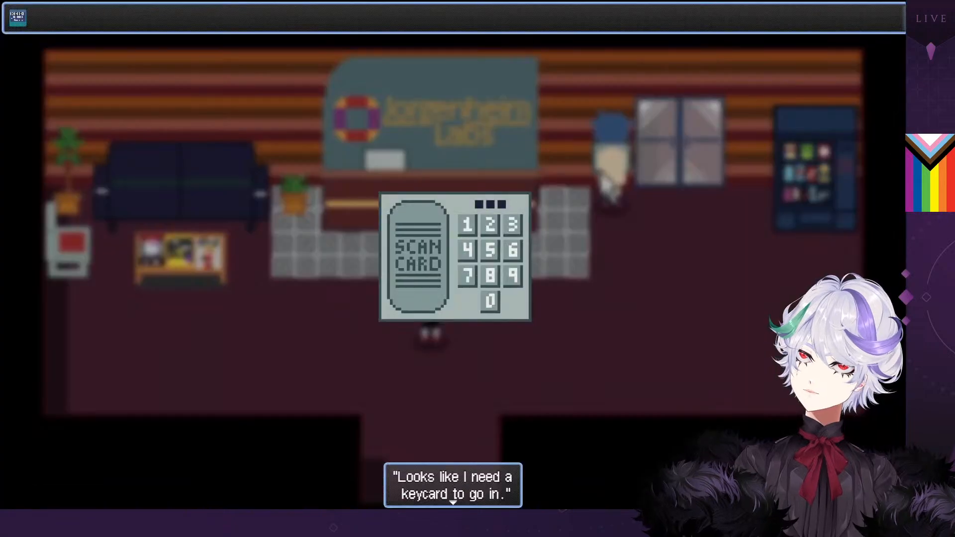
left_click(545, 422)
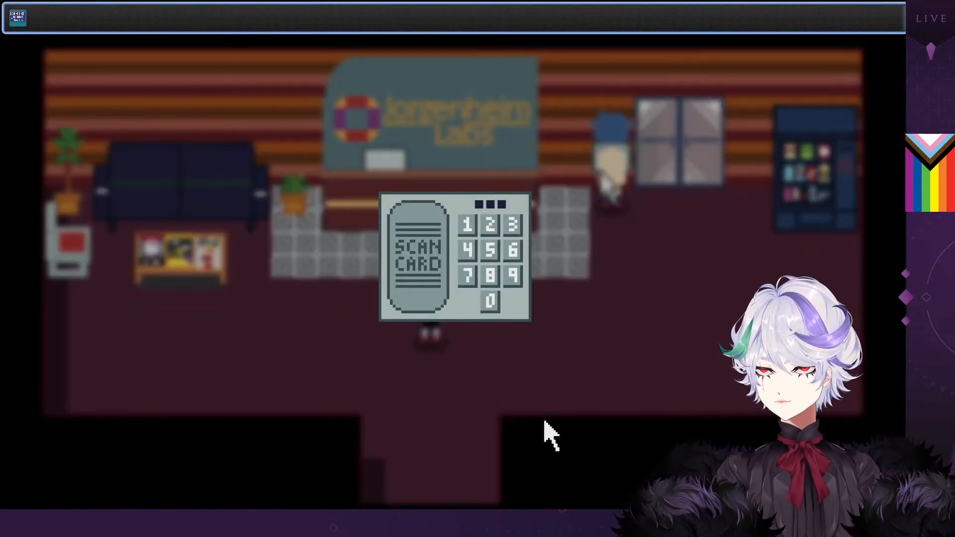
key("alt+Tab")
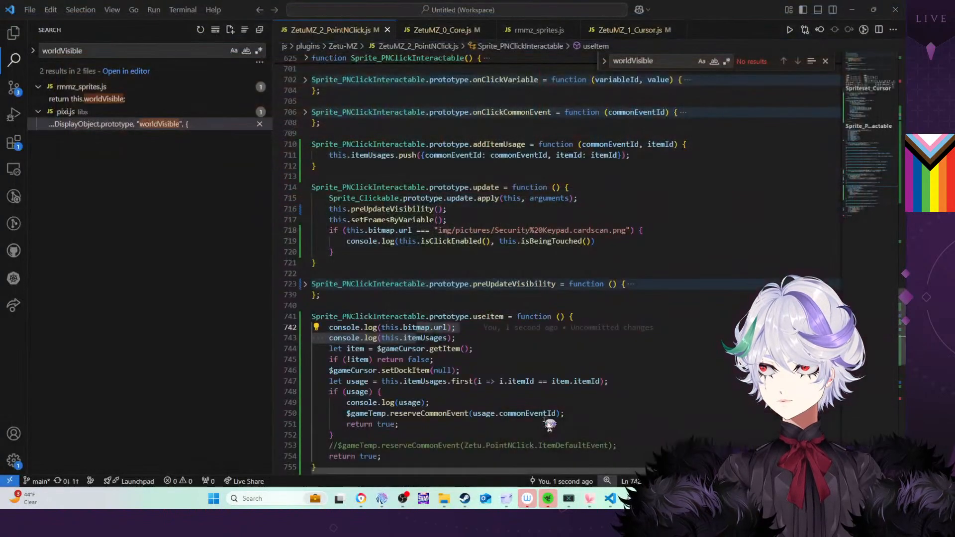
key("alt+Tab")
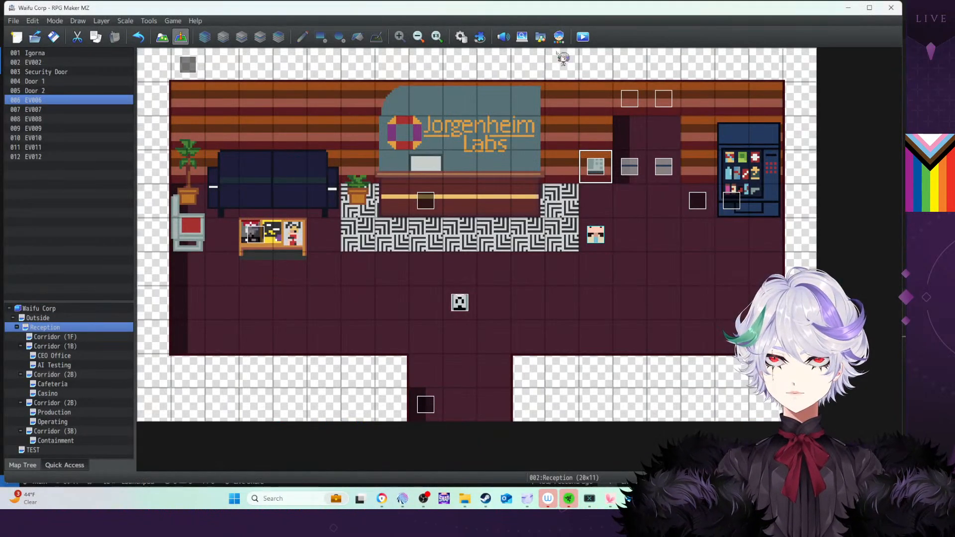
left_click(583, 38)
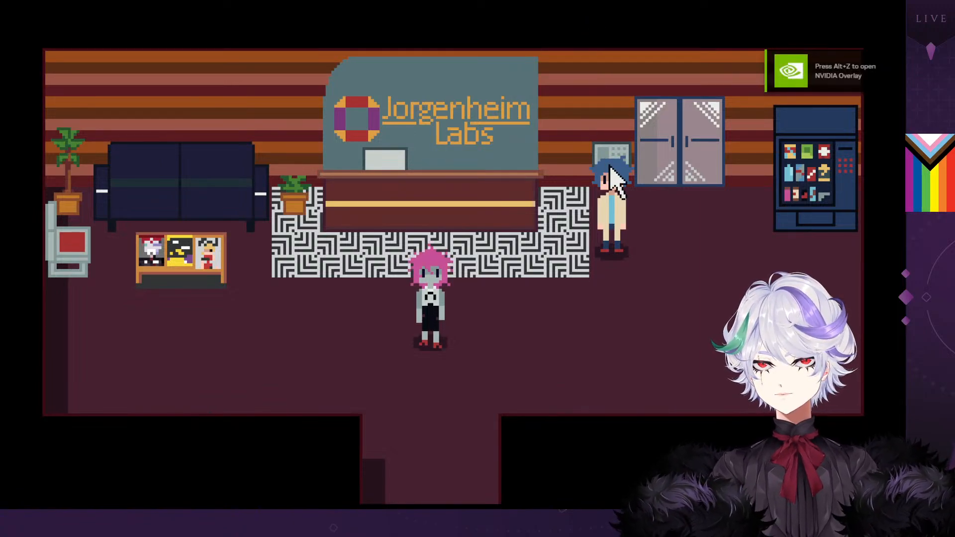
Open the reception desk computer view in the game and pick up the keycard lying beside the keyboard
left_click(380, 221)
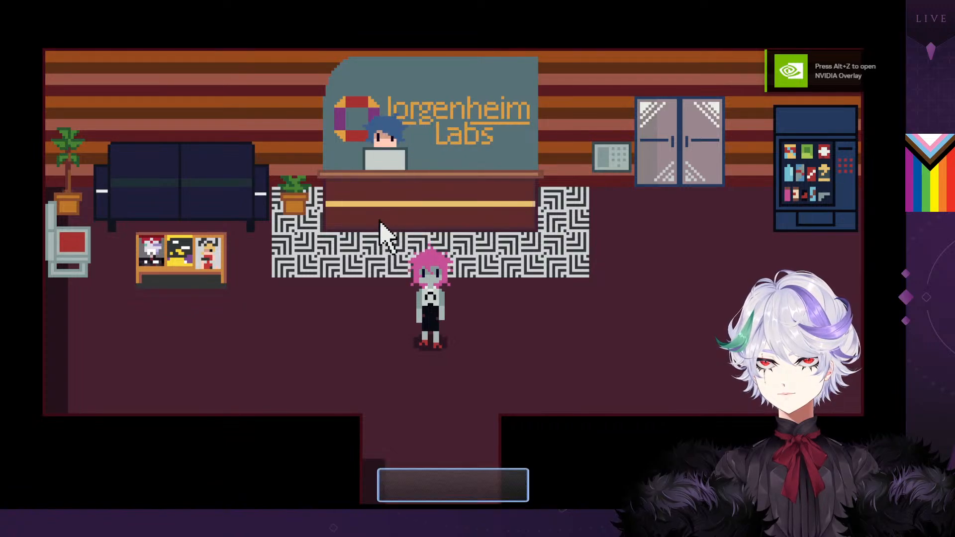
left_click(380, 220)
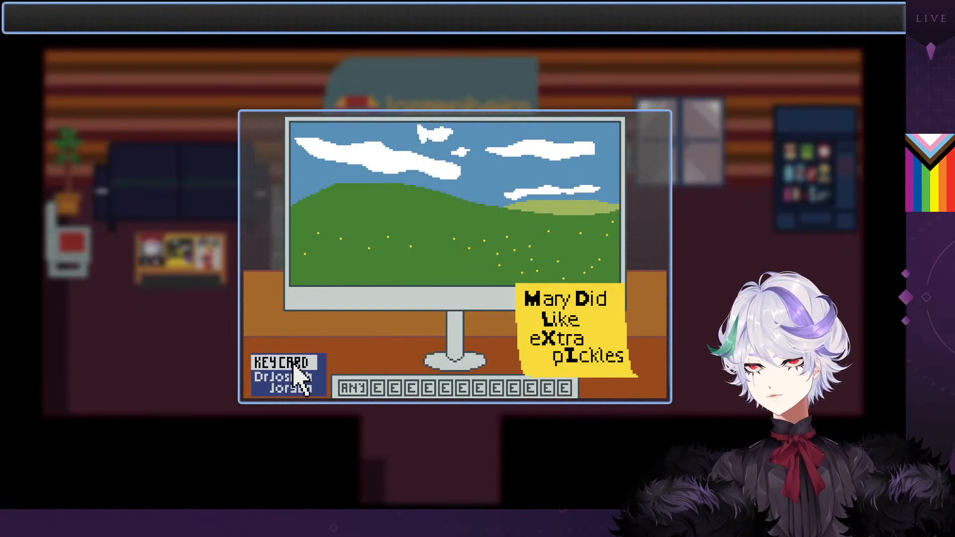
left_click(298, 389)
left_click(297, 389)
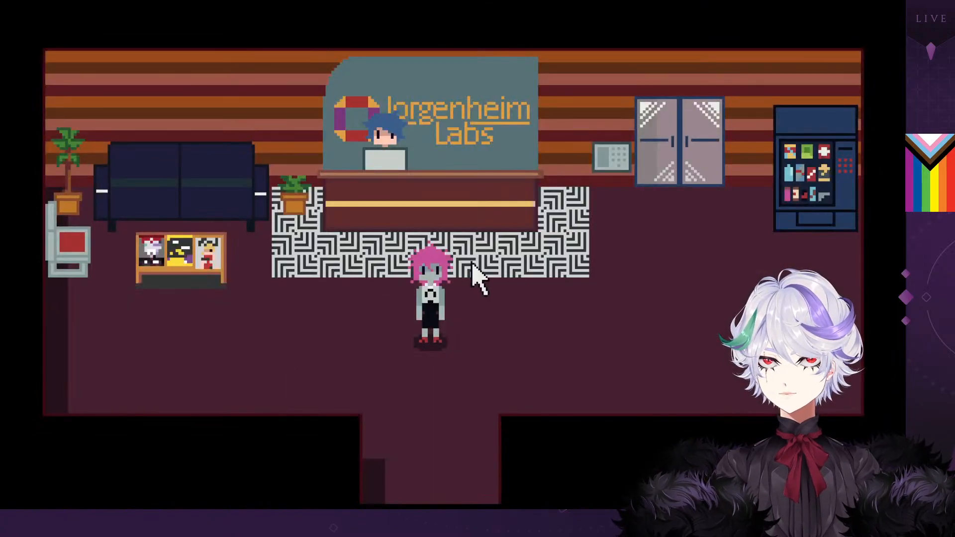
Use the inventory keycard on the card scanner beside the lab doors and inspect the logged bitmap URLs and itemUsages in the DevTools console
left_click(611, 158)
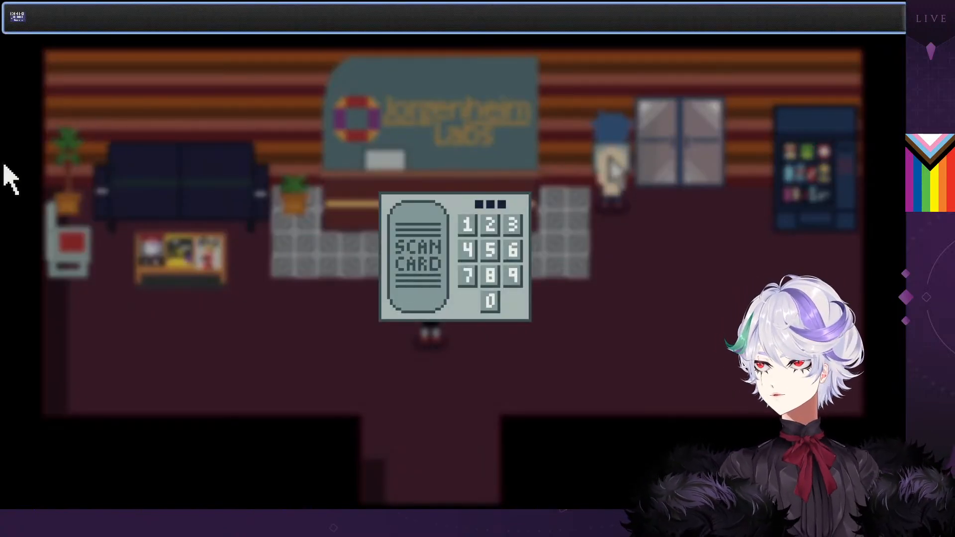
left_click_drag(0, 164, 0, 146)
left_click(19, 17)
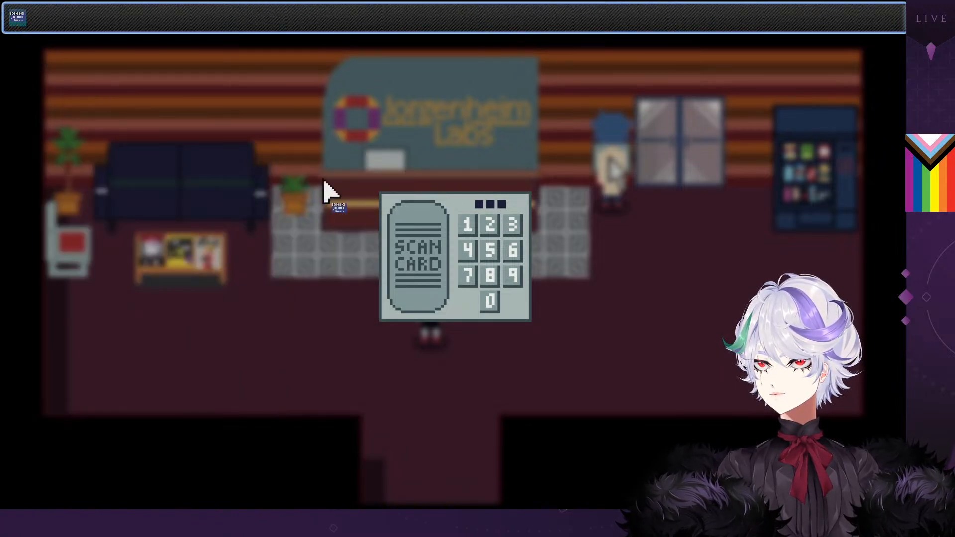
left_click(402, 245)
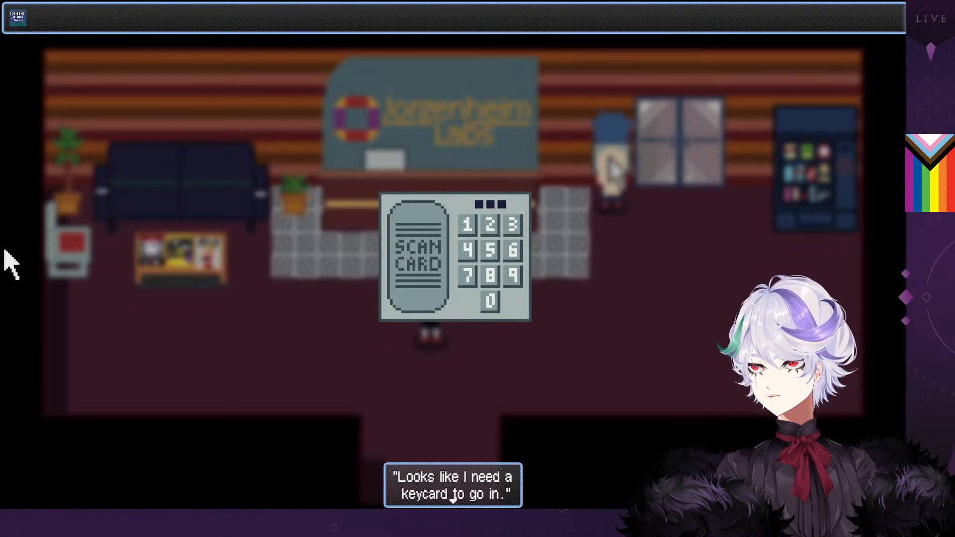
left_click_drag(0, 170, 275, 48)
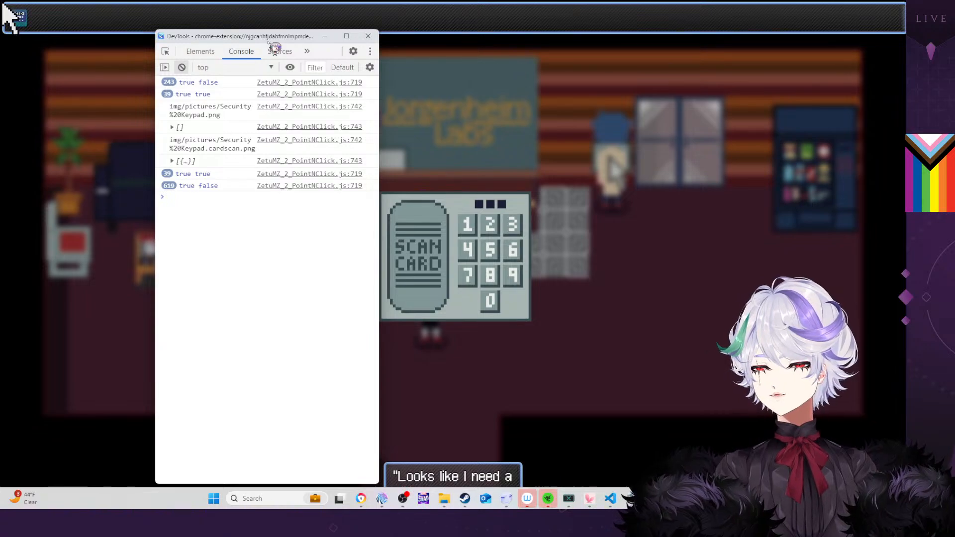
left_click_drag(269, 42, 0, 144)
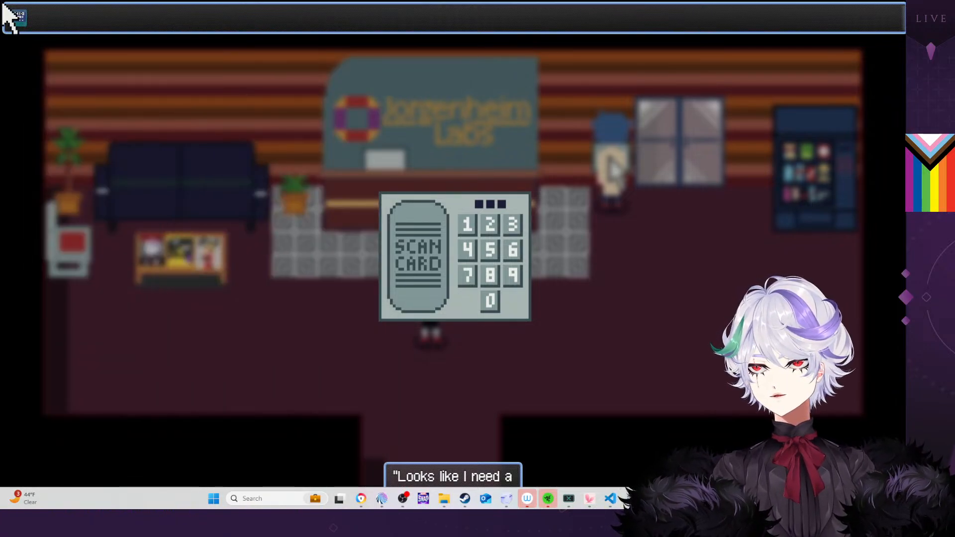
Dismiss the keypad dialogue, close the game, and launch another playtest from RPG Maker MZ
left_click(403, 377)
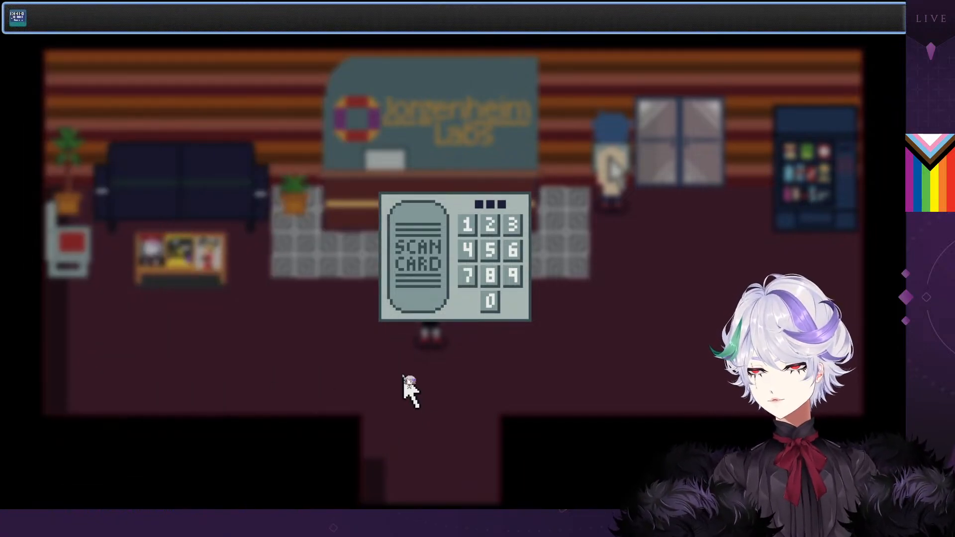
key("alt+F4")
left_click(632, 498)
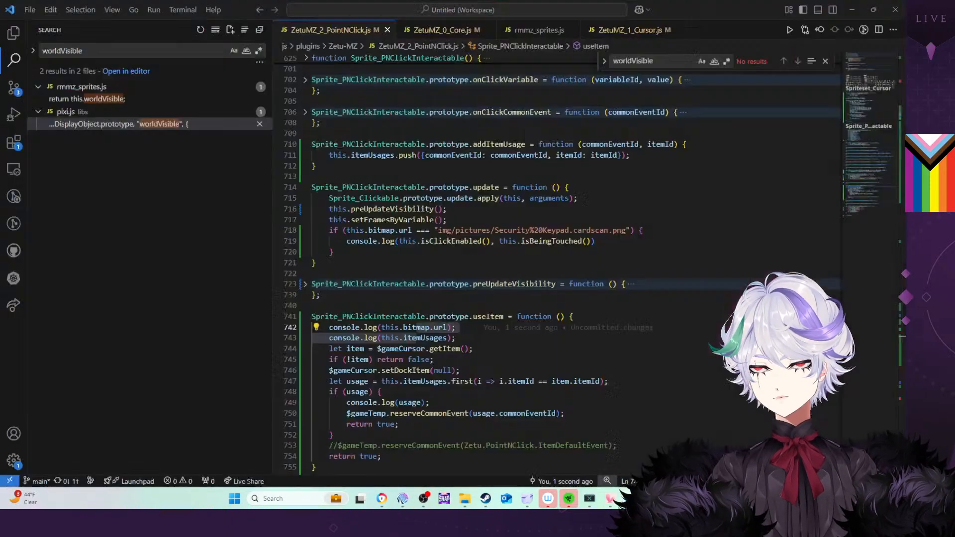
key("alt+Tab")
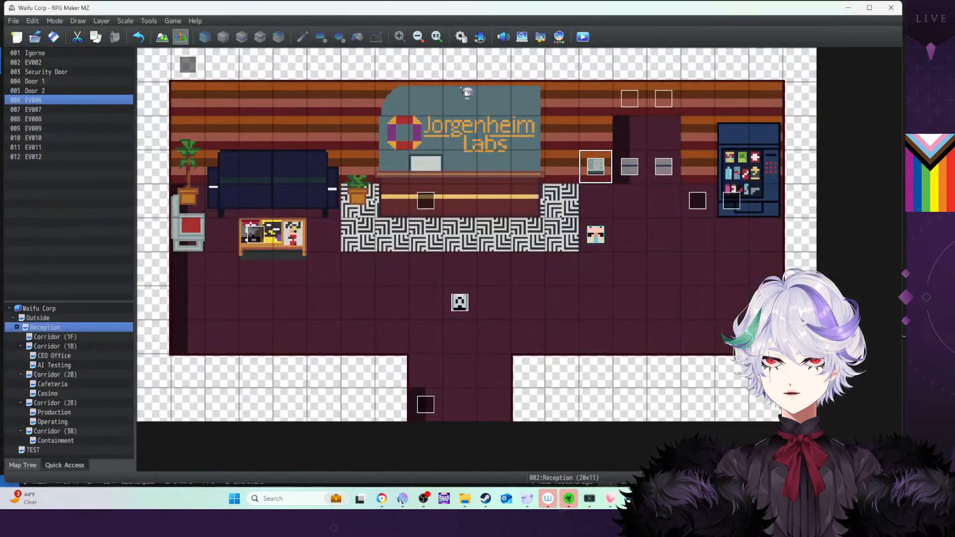
left_click(586, 35)
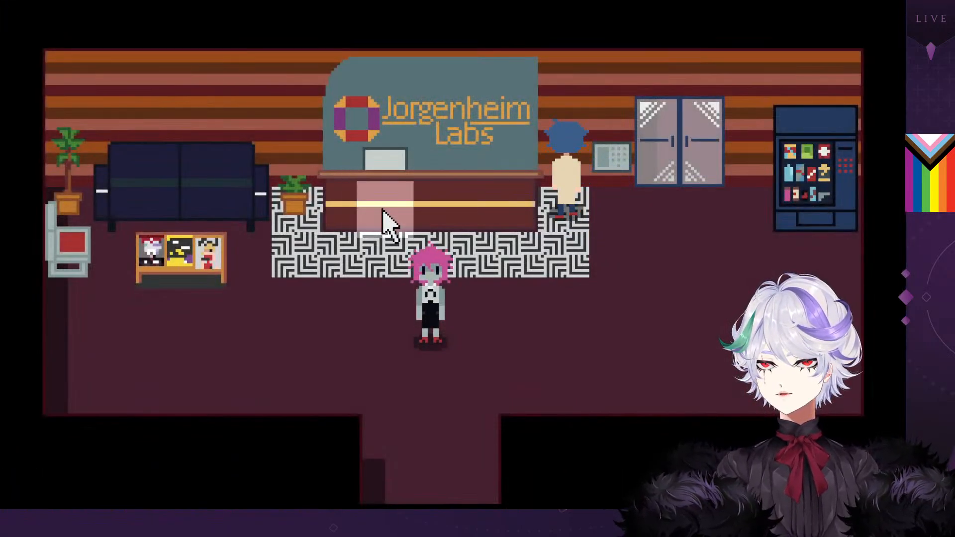
Collect the keycard from the reception desk again and try it on the card scanner beside the lab doors
left_click(382, 210)
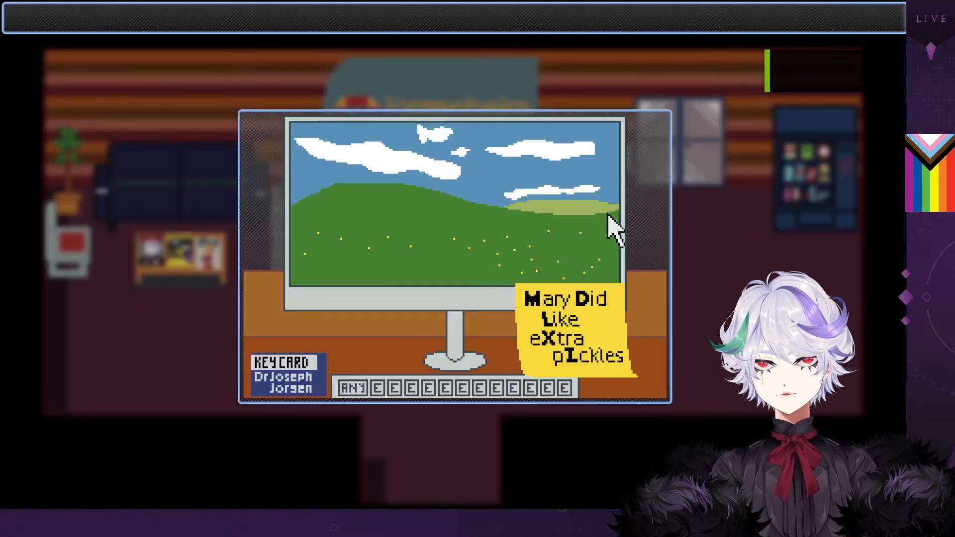
left_click(298, 369)
key("Escape")
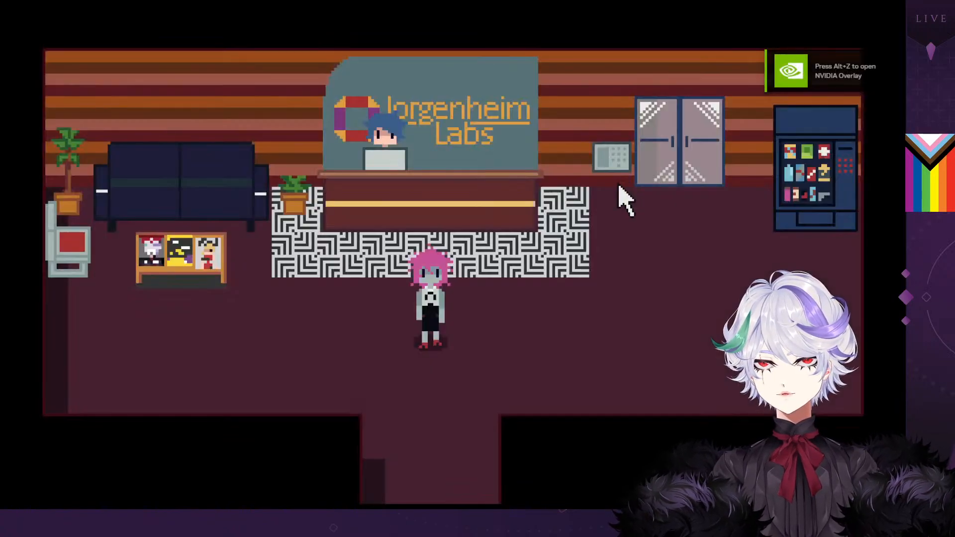
left_click(624, 169)
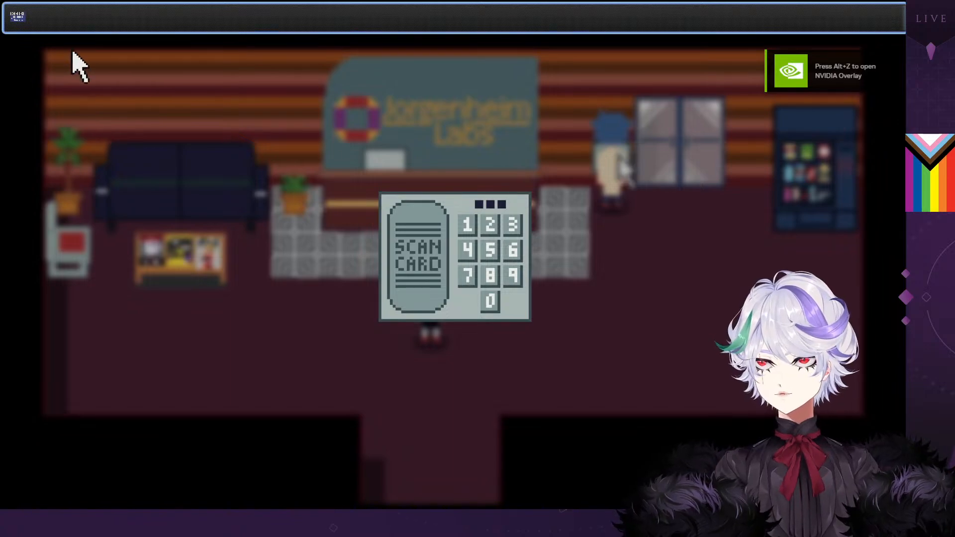
left_click(418, 256)
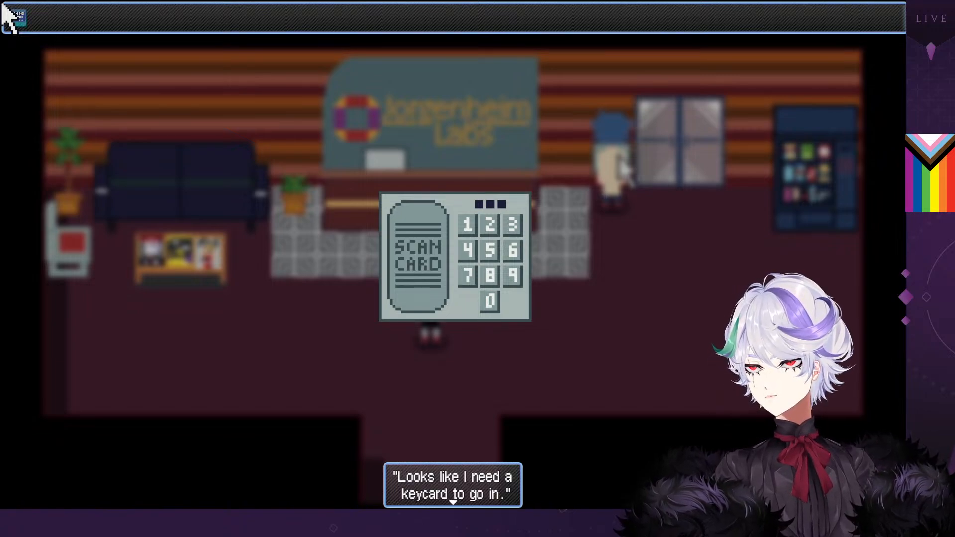
In VS Code, search the project for reserveCommonEvent, open its definition in rmmz_objects.js, and select the clearCommonEventReservation function name
key("alt+Tab")
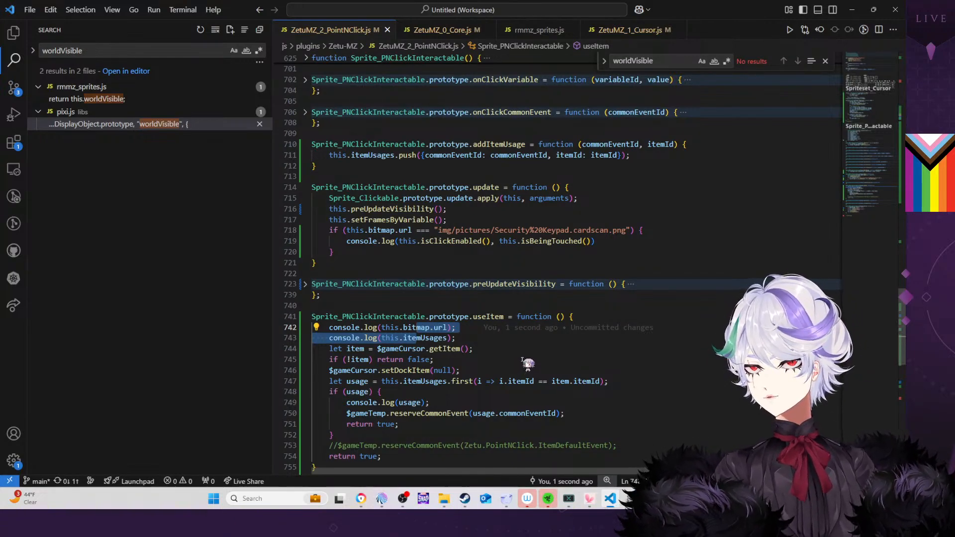
left_click(480, 351)
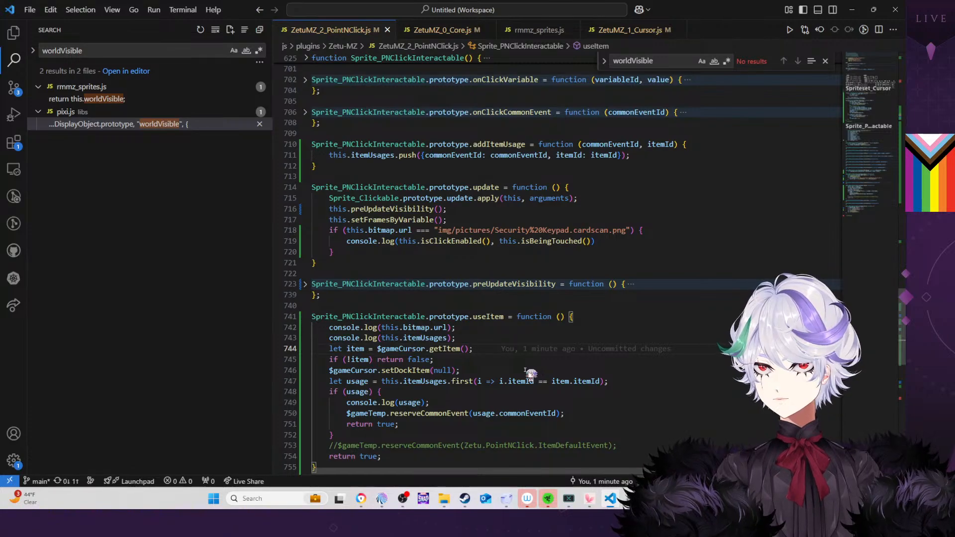
double_click(450, 414)
key("ctrl+shift+f")
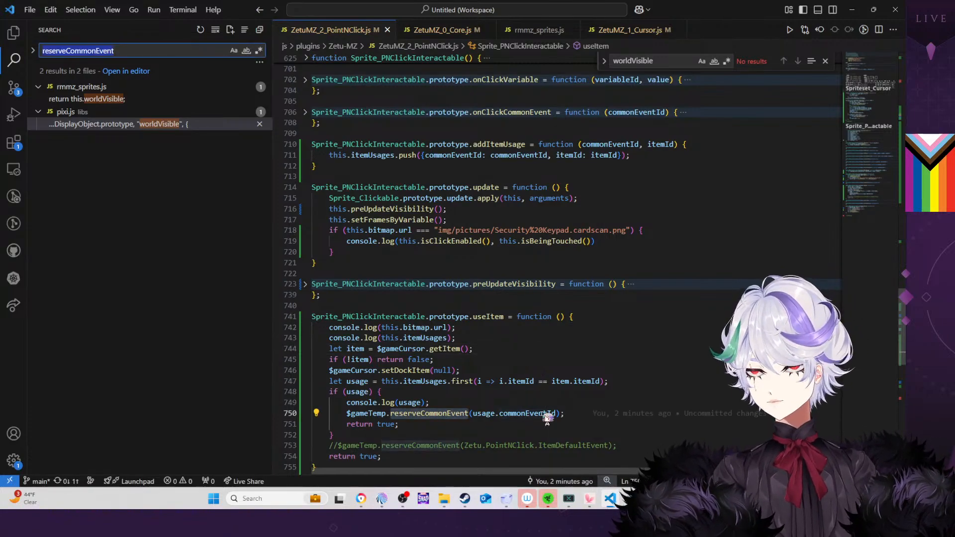
left_click(207, 99)
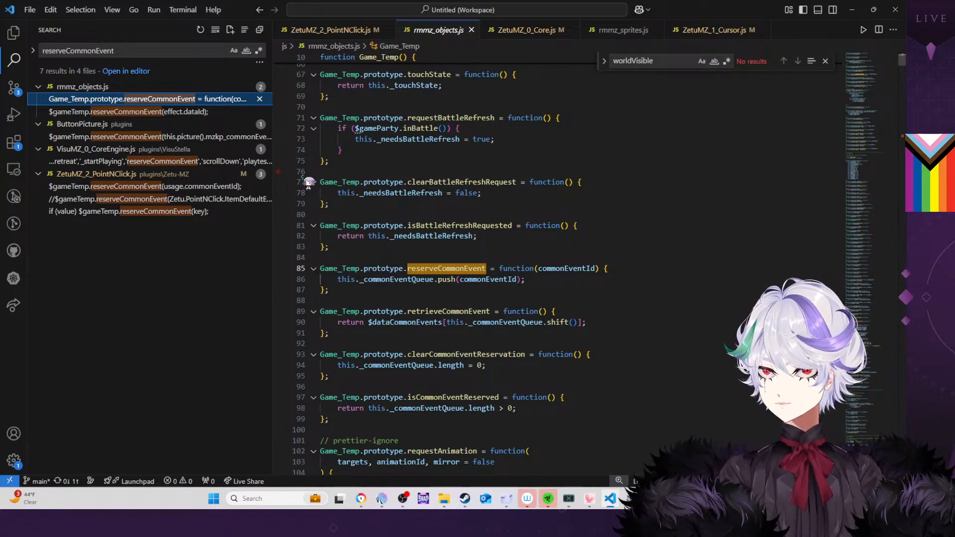
double_click(492, 355)
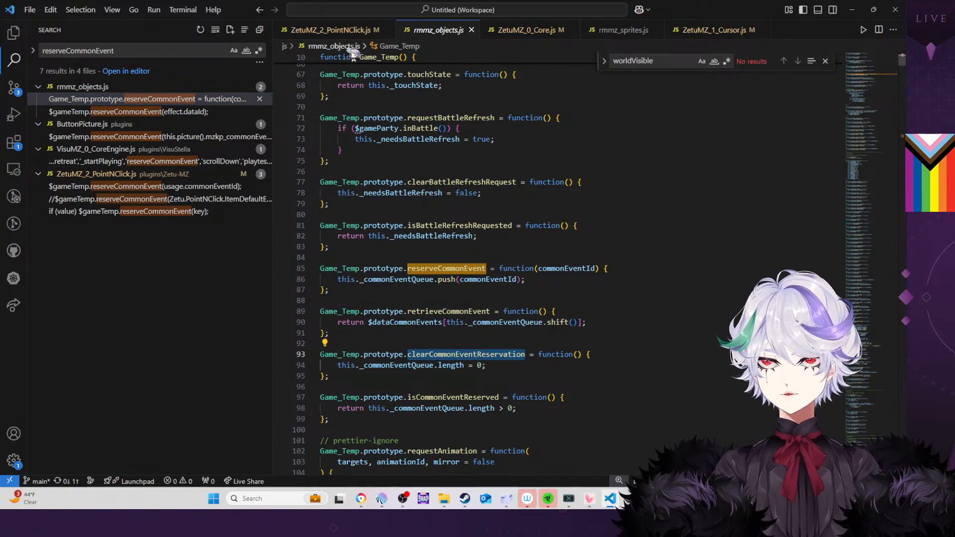
Add $gameTemp.clearCommonEventReservation(); above the reserveCommonEvent call inside the usage check of useItem in ZetuMZ_2_PointNClick.js
left_click(342, 31)
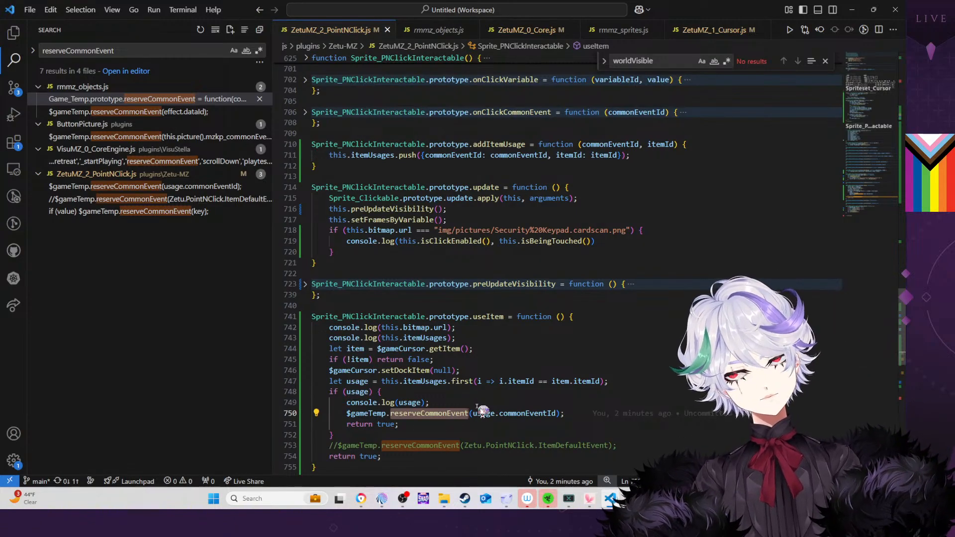
left_click(461, 404)
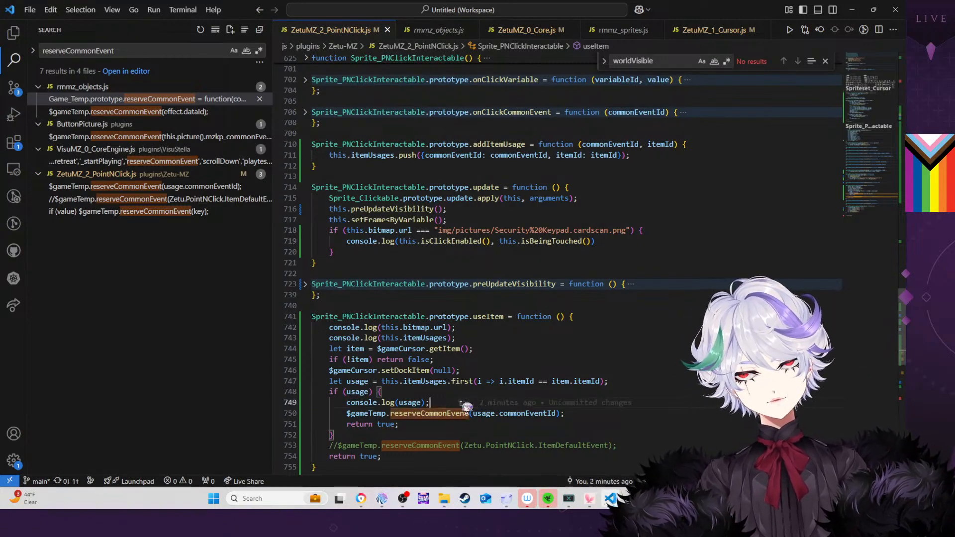
type("ga")
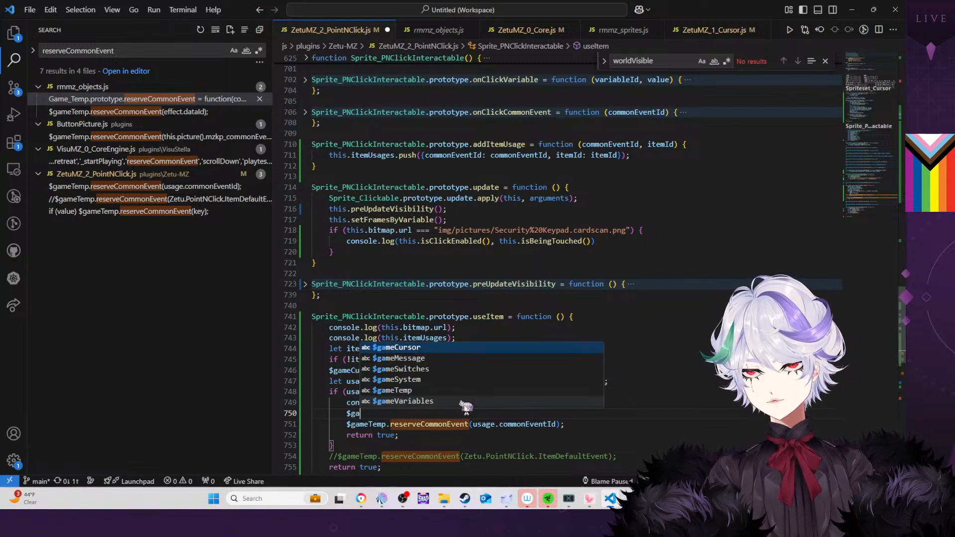
type("meTemp.")
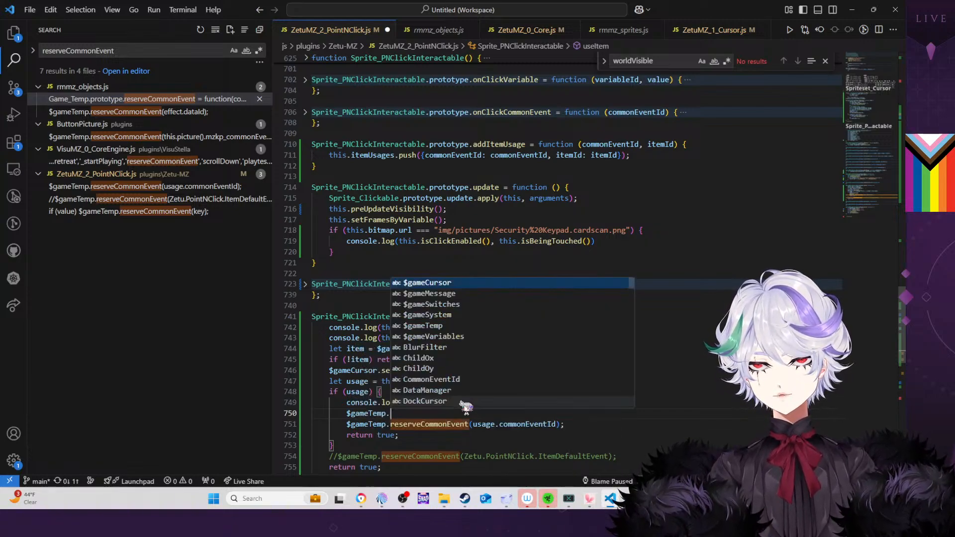
type("clearCommonEventReservation()l")
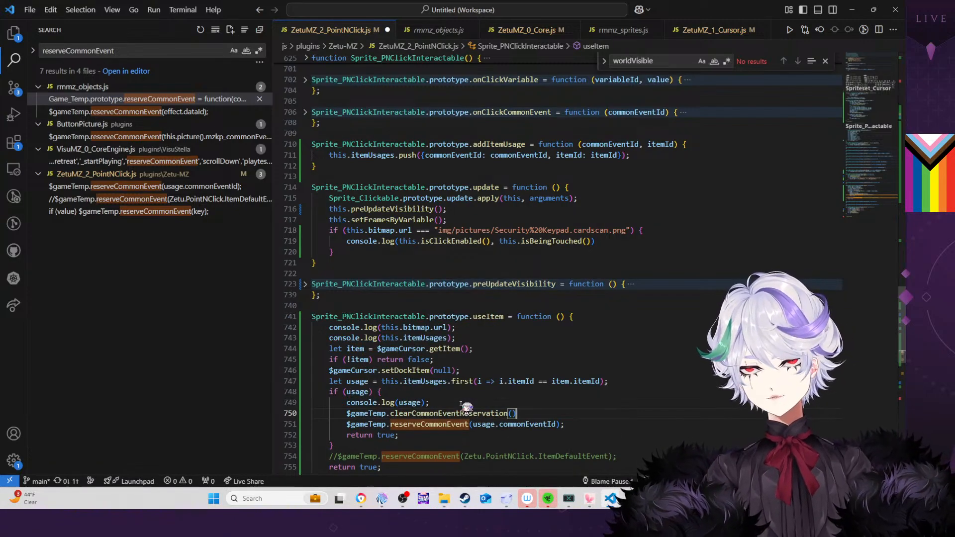
key("BackSpace")
type(";")
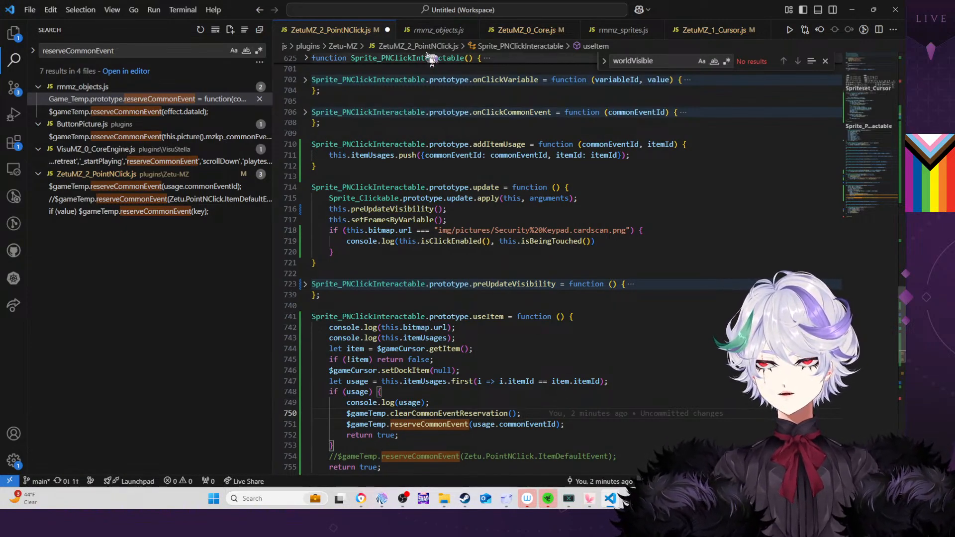
In rmmz_objects.js, select the isCommonEventReserved function name in its Game_Temp definition
key("F12")
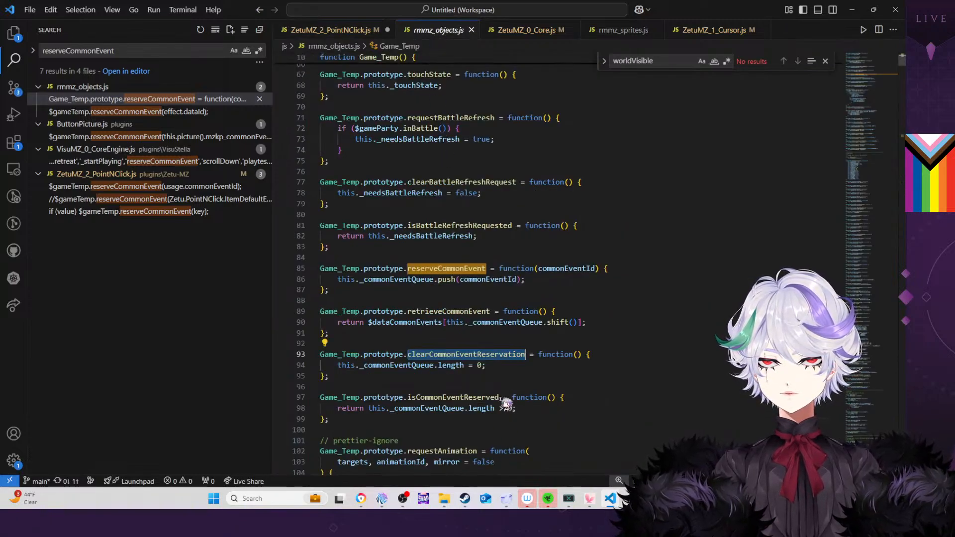
left_click_drag(498, 397, 320, 398)
double_click(438, 397)
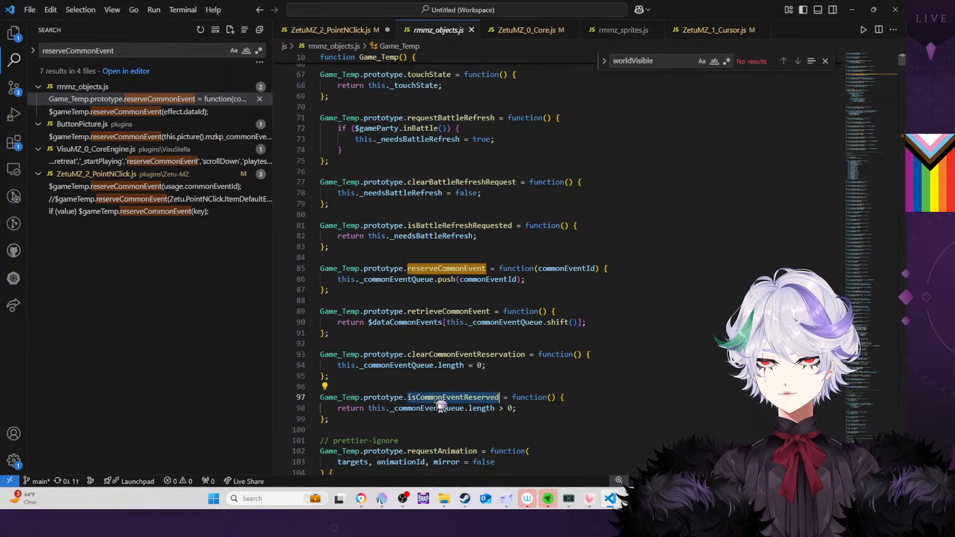
In ZetuMZ_2_PointNClick.js, start an if (!$gameTemp.isCommonEventReserved()) condition below the usage block of useItem
left_click(326, 30)
scroll(423, 276, "down", 4)
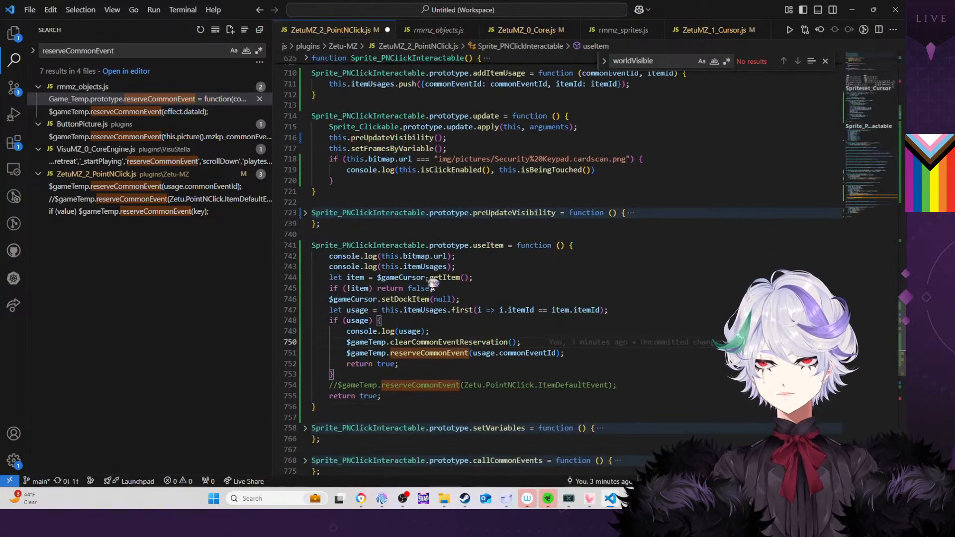
left_click(487, 378)
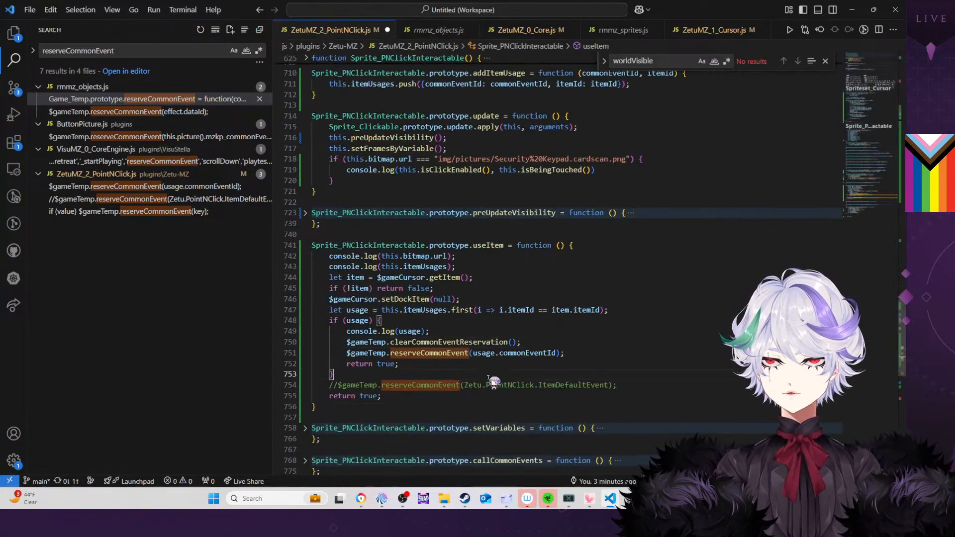
key("Return")
type("if (!")
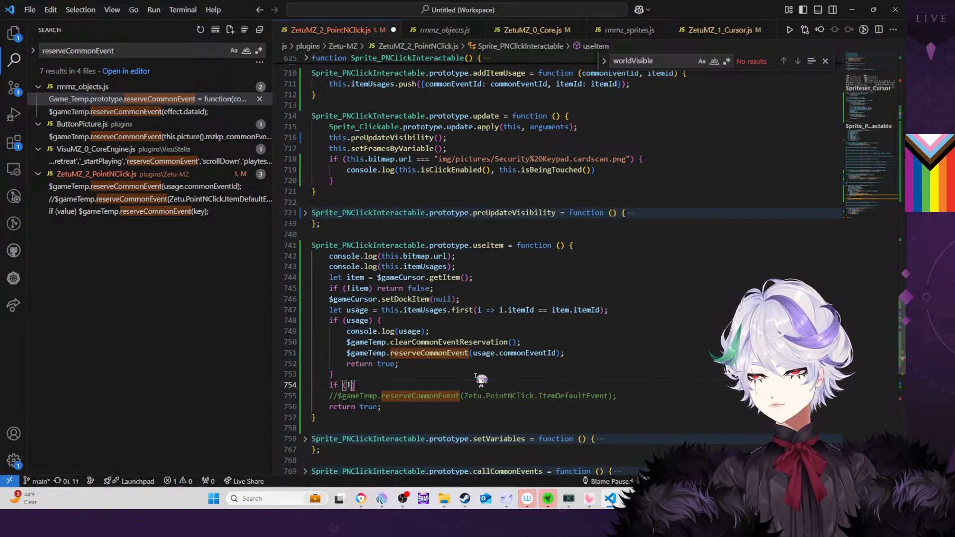
type("$gameTe")
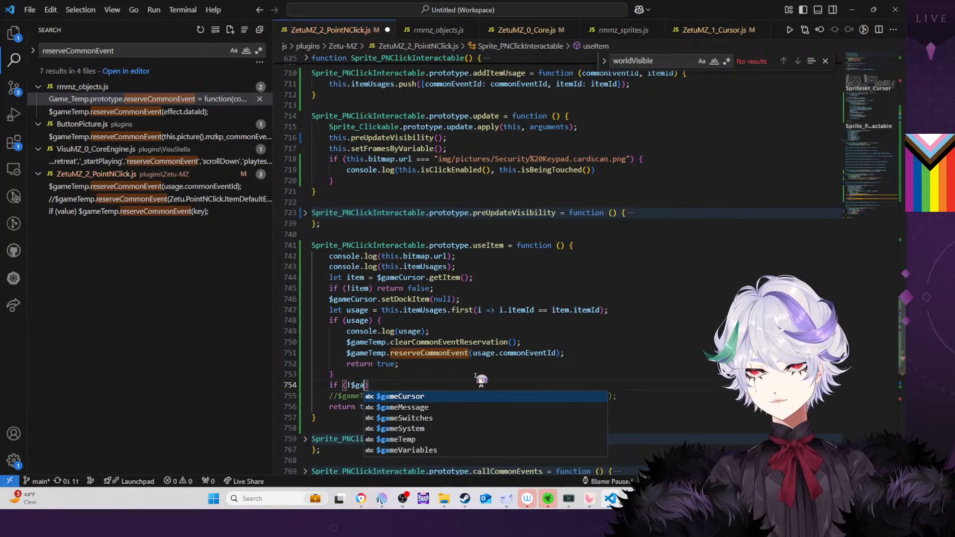
type("mp.isCommonEventReserved")
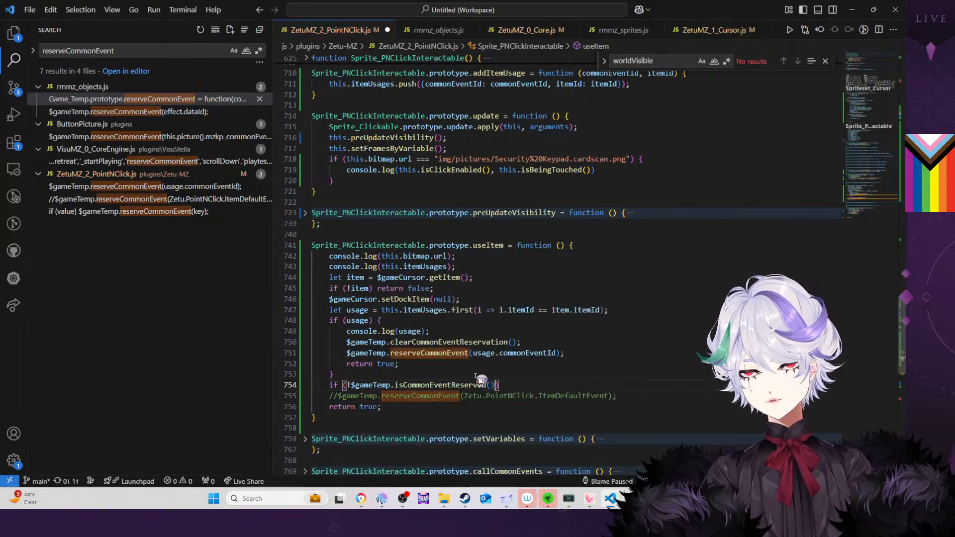
type("()")
Uncomment the ItemDefaultEvent reserveCommonEvent call, enclose it in braces under the isCommonEventReserved condition, and save the file
left_click(337, 397)
left_click_drag(338, 396, 532, 387)
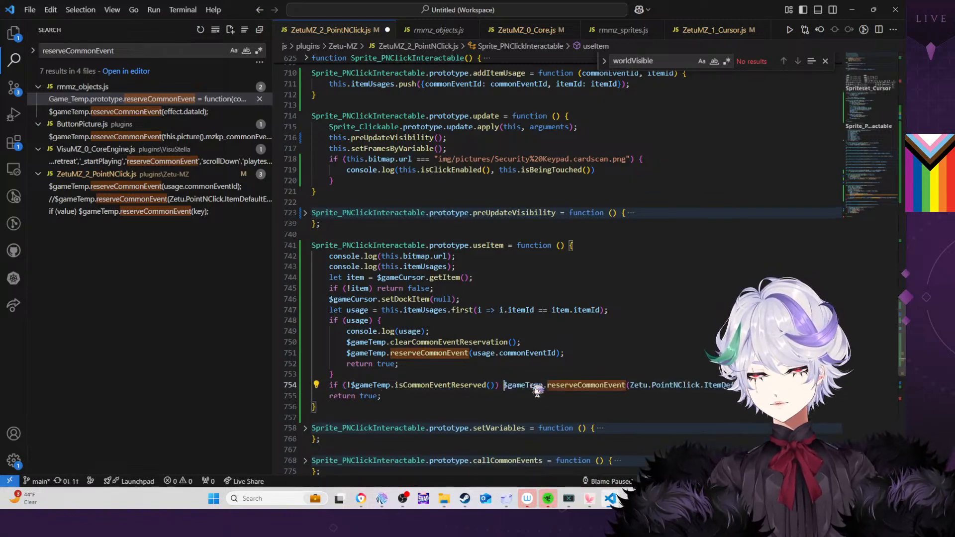
type("{")
key("Return")
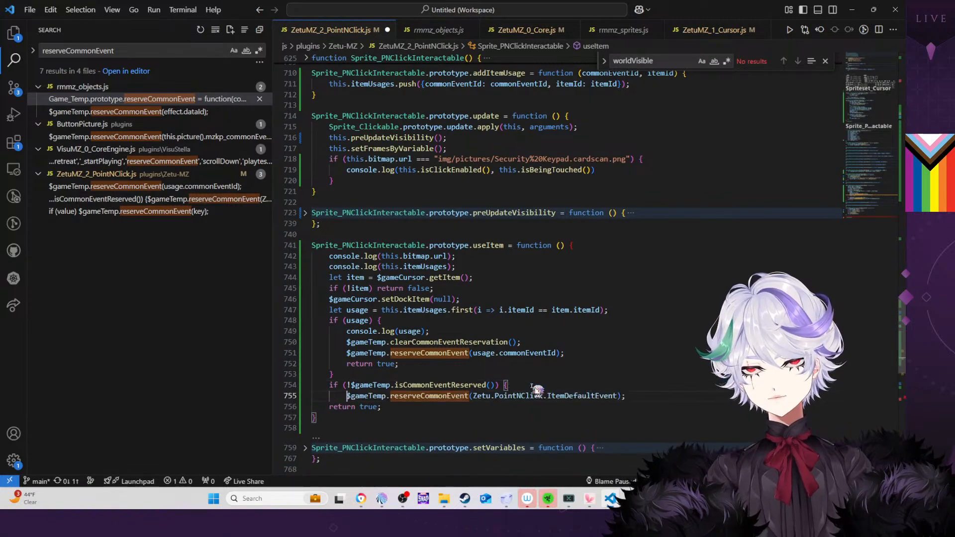
left_click(665, 398)
key("Return")
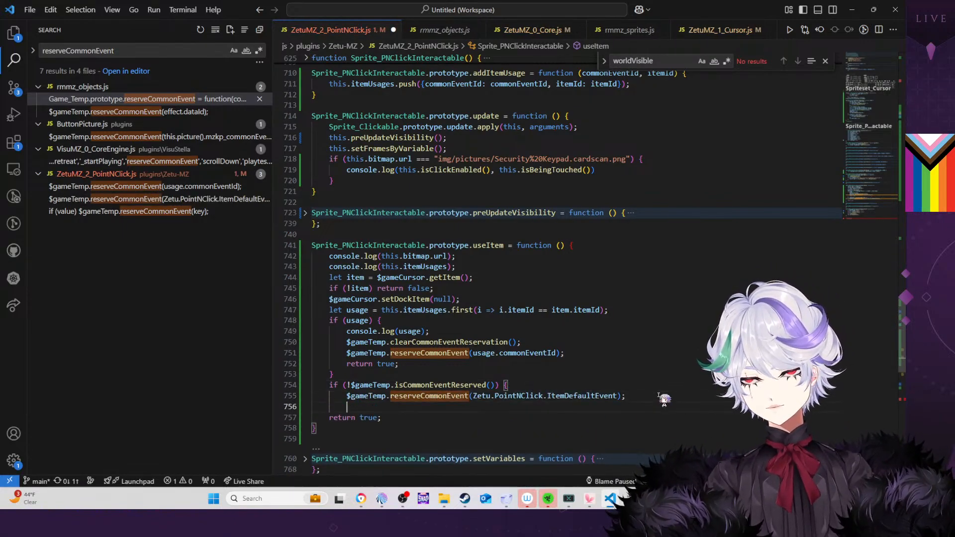
type("}")
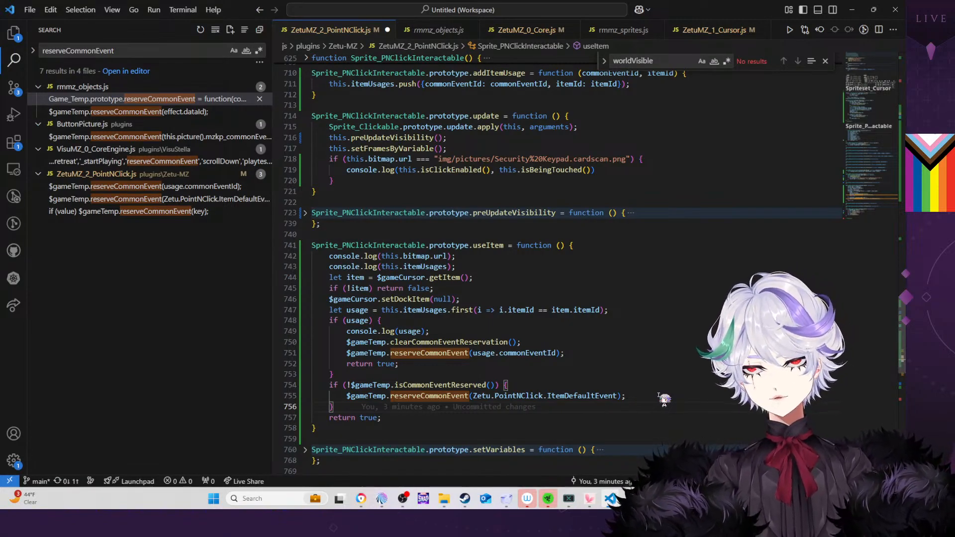
key("ctrl+s")
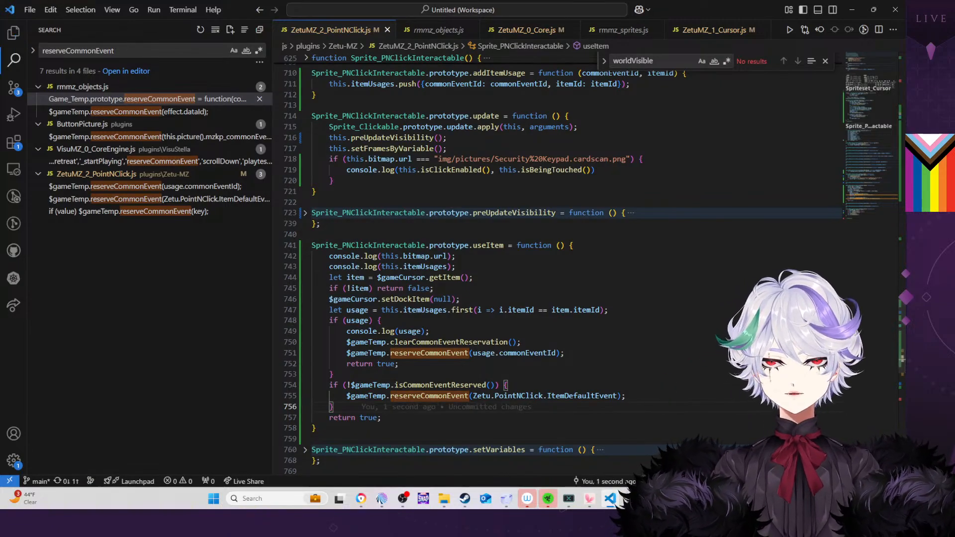
Switch to the game, restart the playtest, and collect the keycard from the reception desk view
key("alt+Tab")
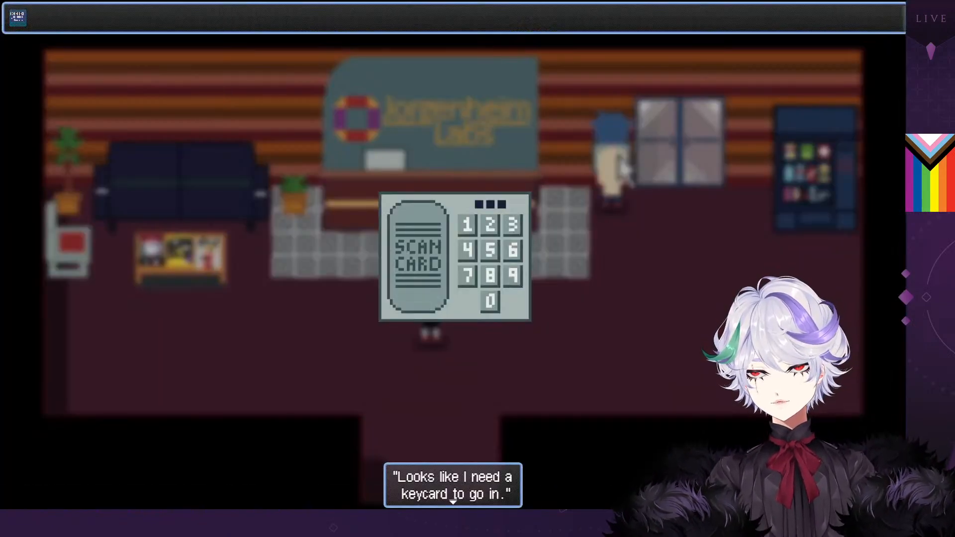
key("alt+F4")
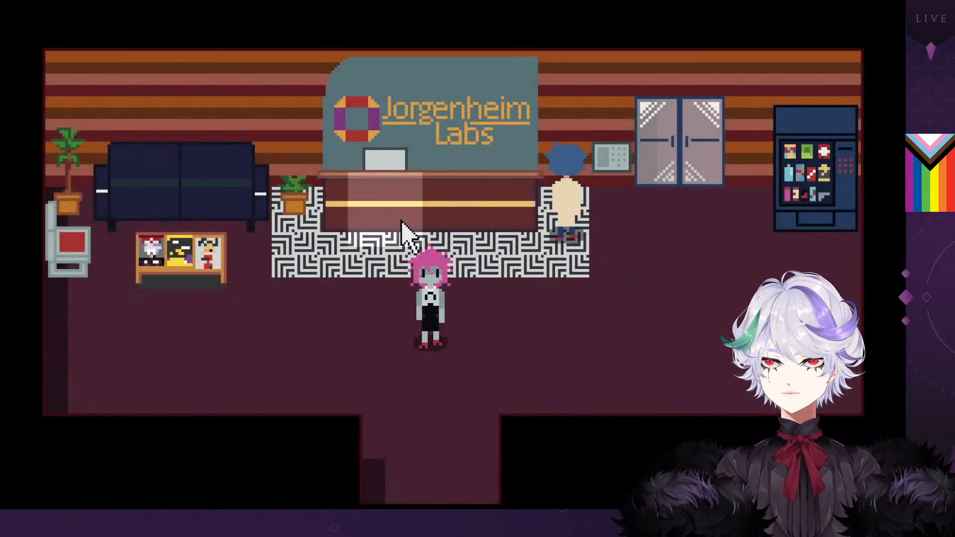
left_click(402, 230)
left_click(402, 230)
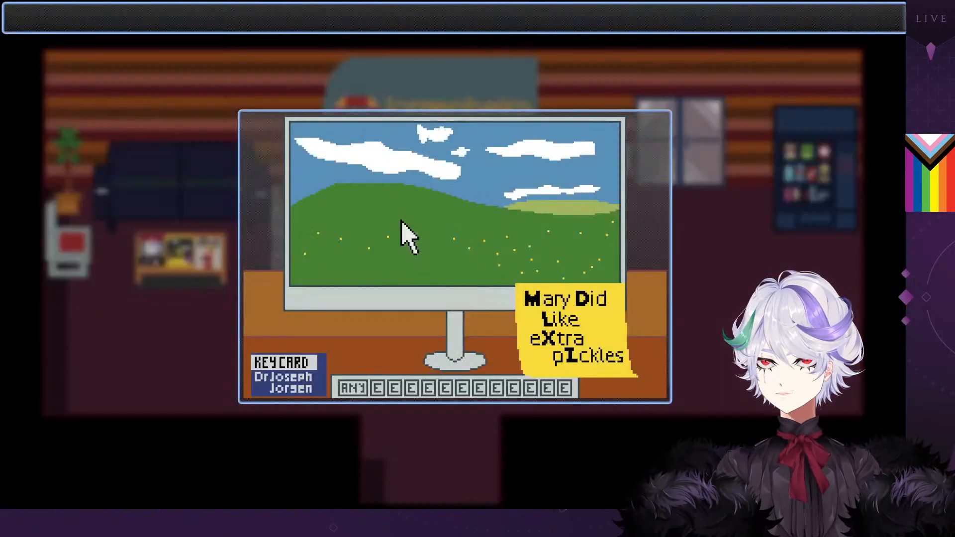
left_click(299, 390)
left_click(298, 390)
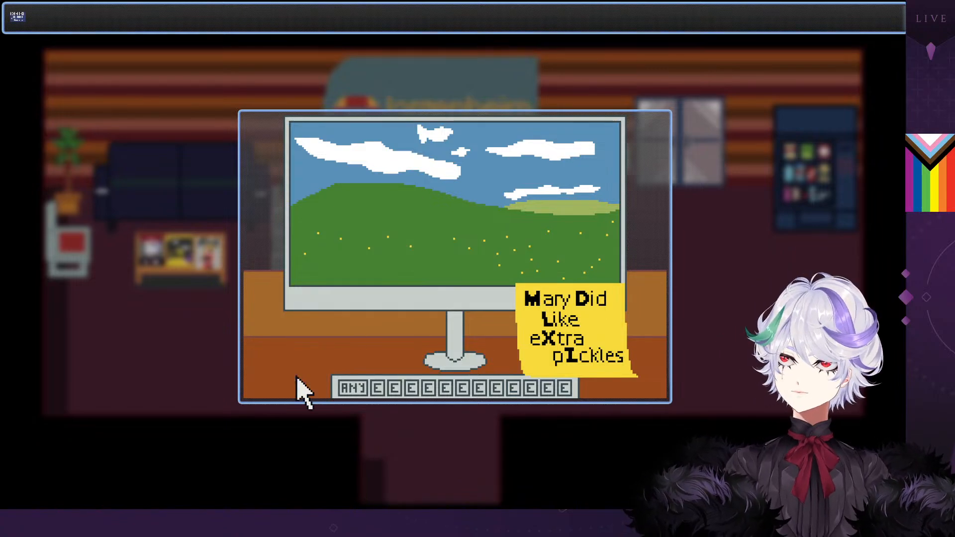
left_click(188, 251)
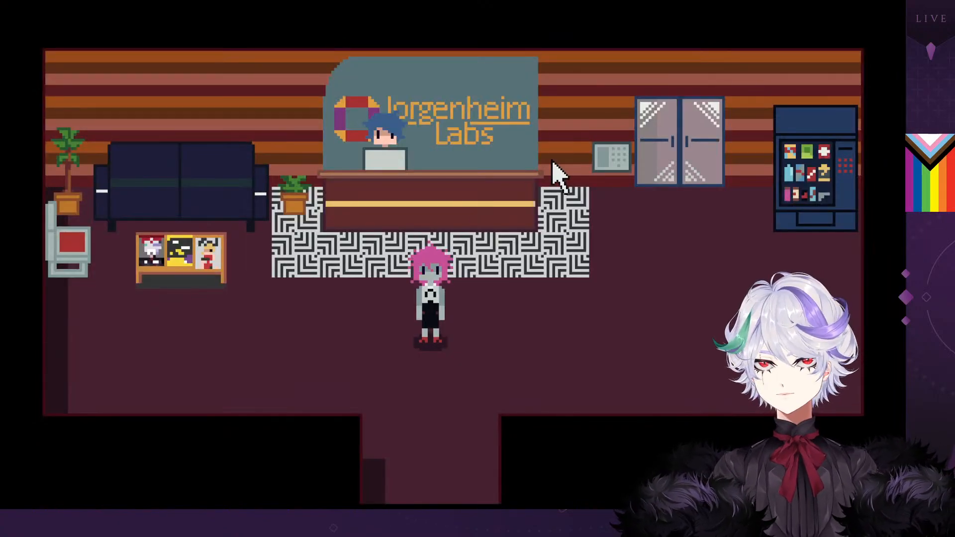
Try the keycard twice on the card scanner beside the lab doors and check the DevTools console log
left_click(608, 162)
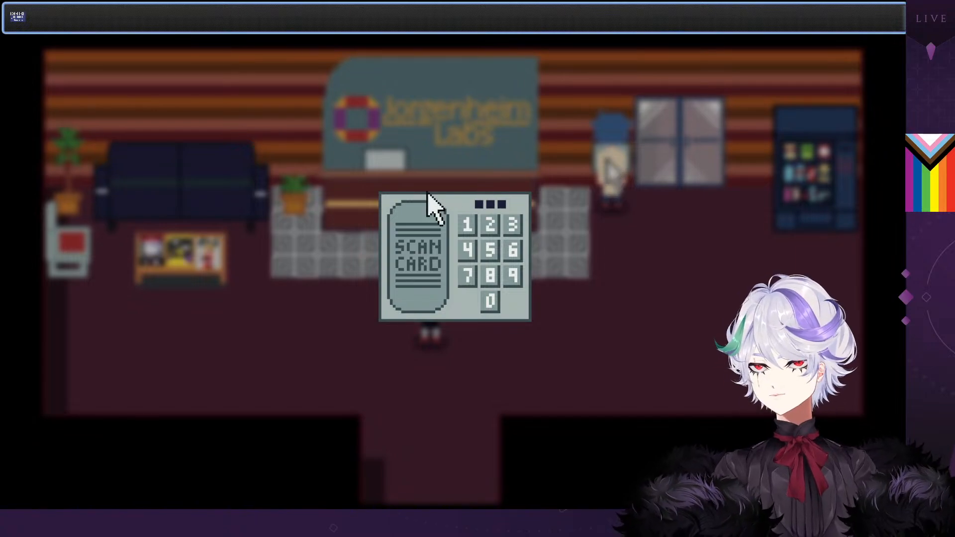
left_click_drag(23, 22, 422, 259)
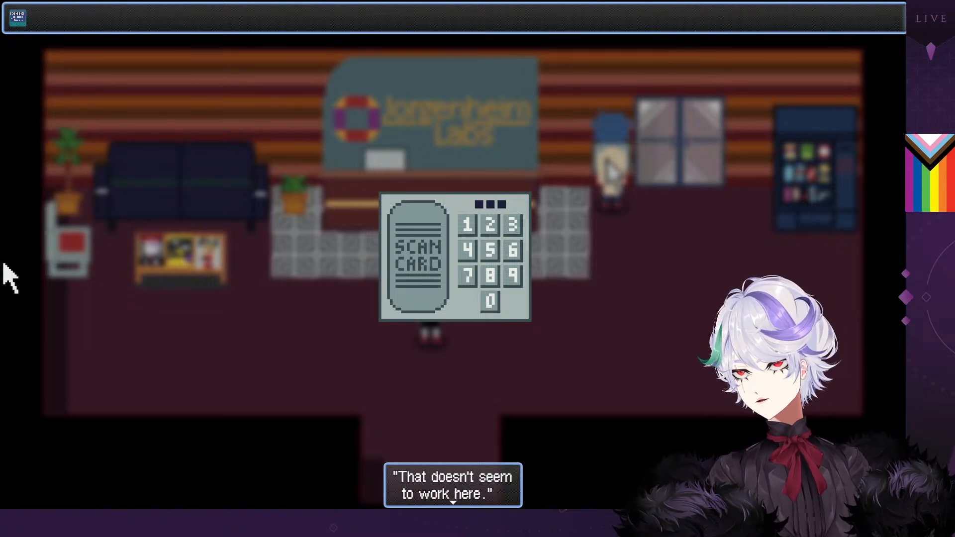
left_click(299, 171)
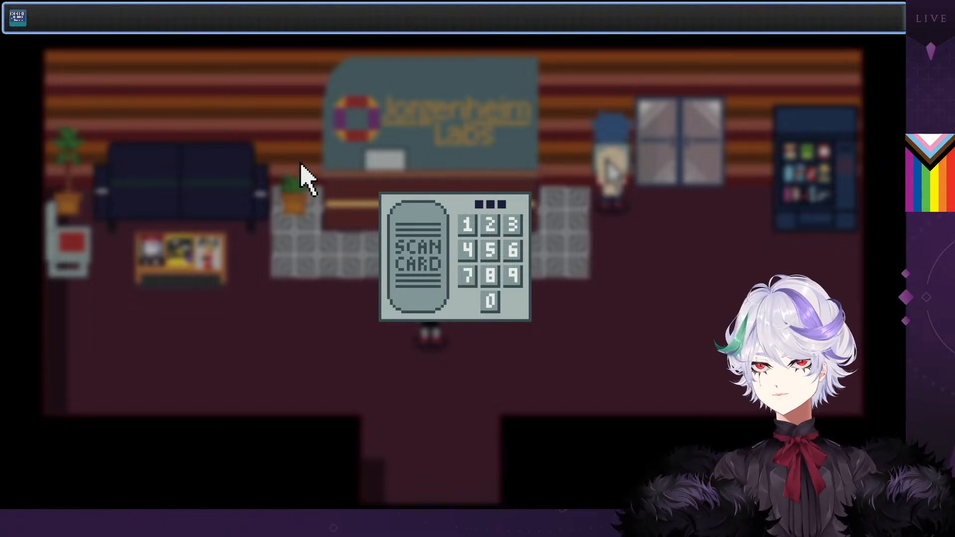
left_click_drag(18, 21, 421, 265)
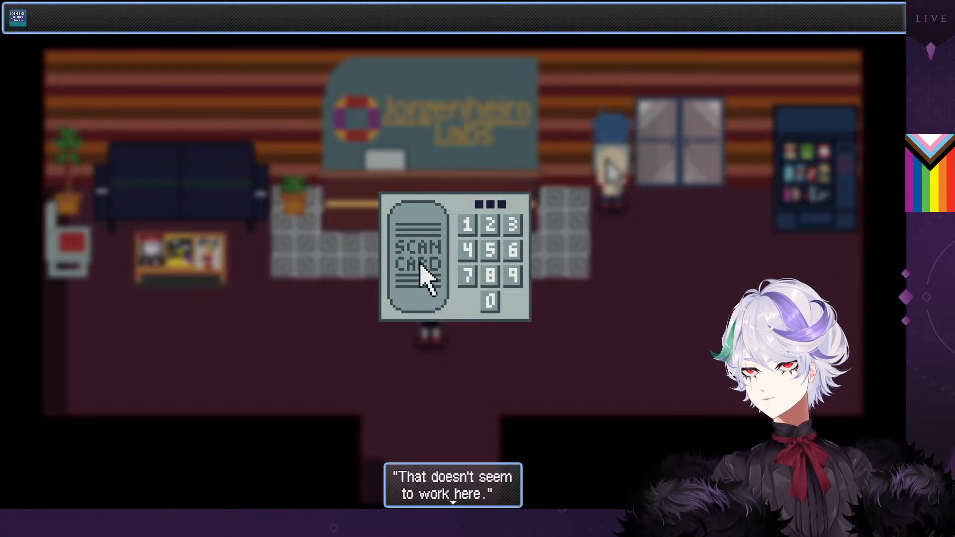
key("F8")
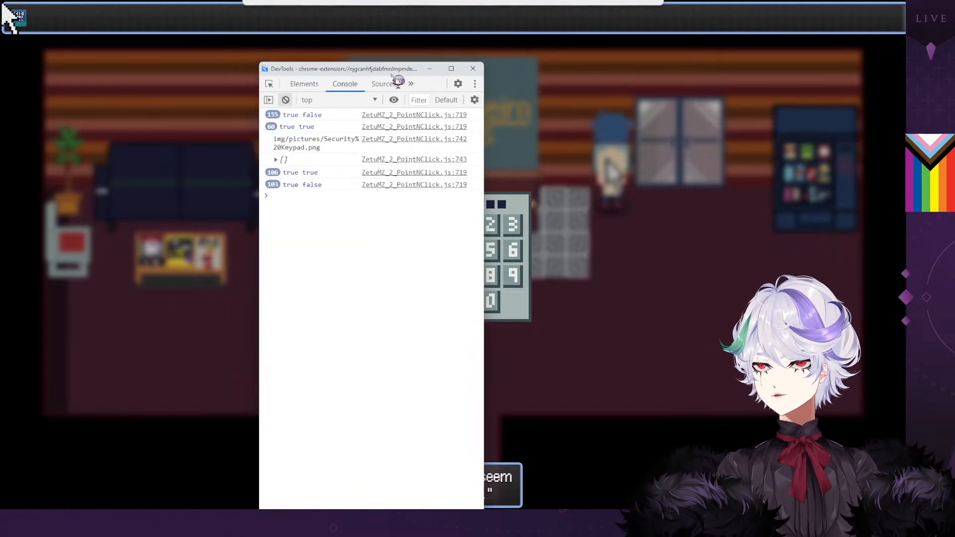
left_click_drag(324, 83, 0, 98)
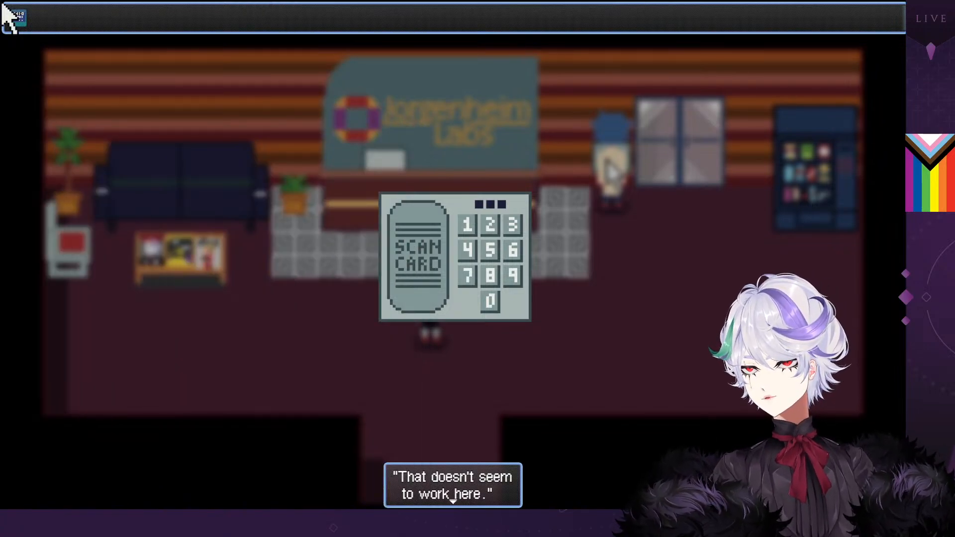
In VS Code, move $gameCursor.setDockItem(null); into the usage block of useItem, below its reserveCommonEvent call, and save the file
key("alt+Tab")
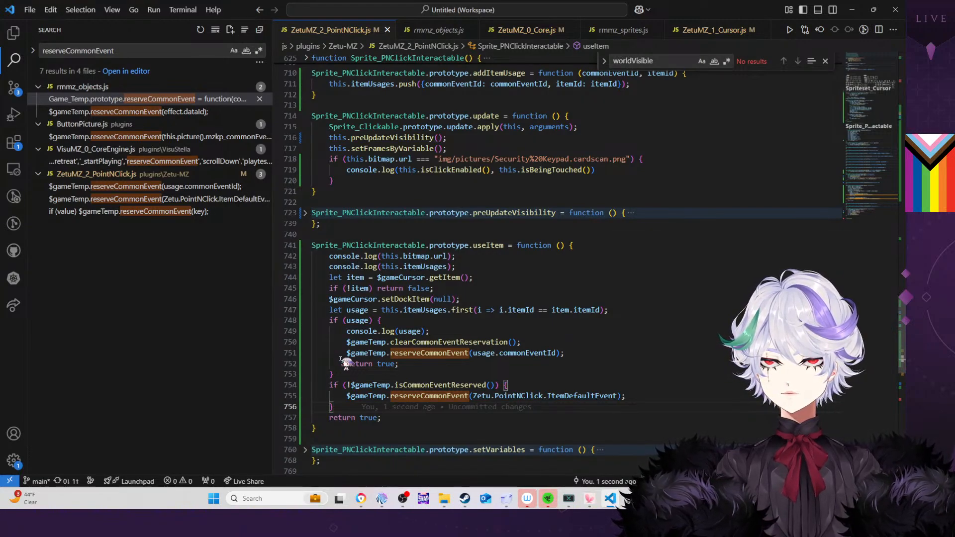
left_click(472, 301)
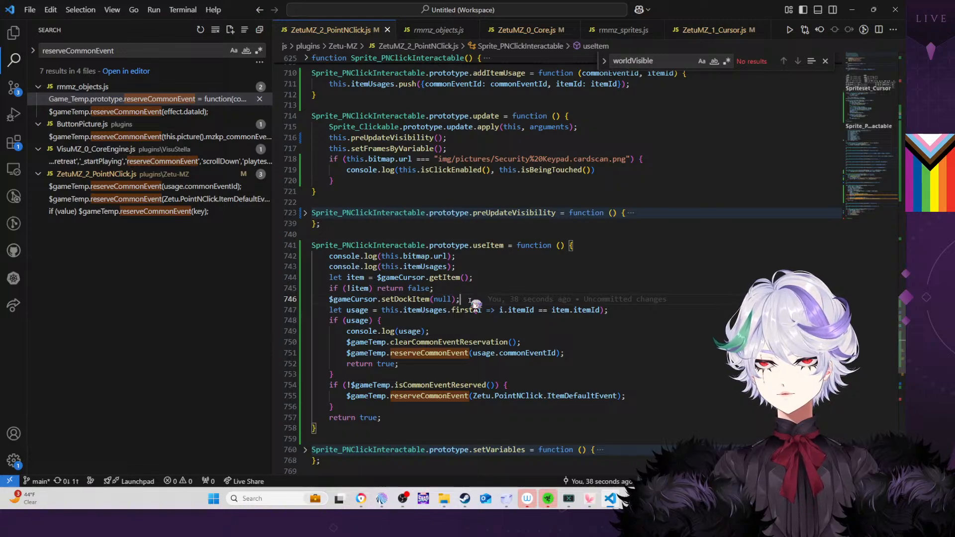
left_click_drag(470, 301, 464, 292)
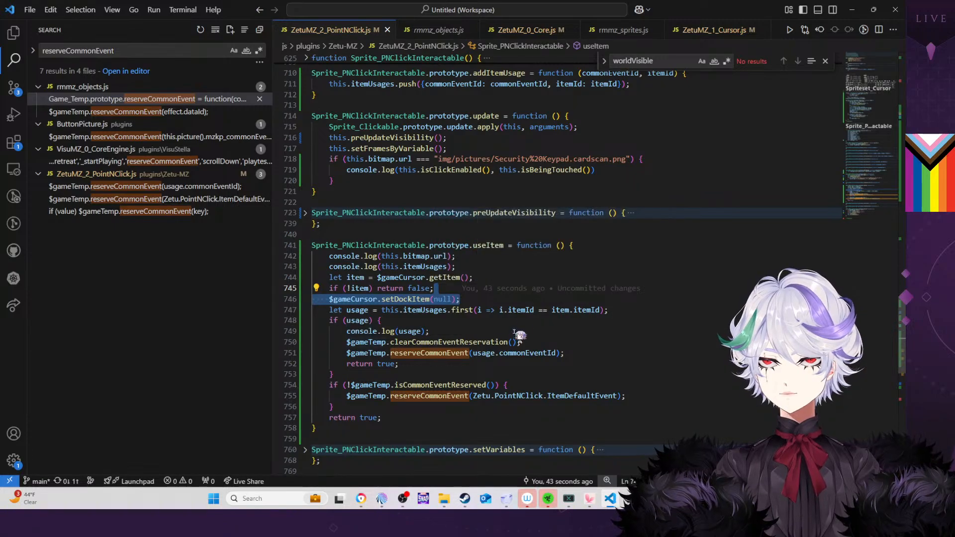
left_click(567, 267)
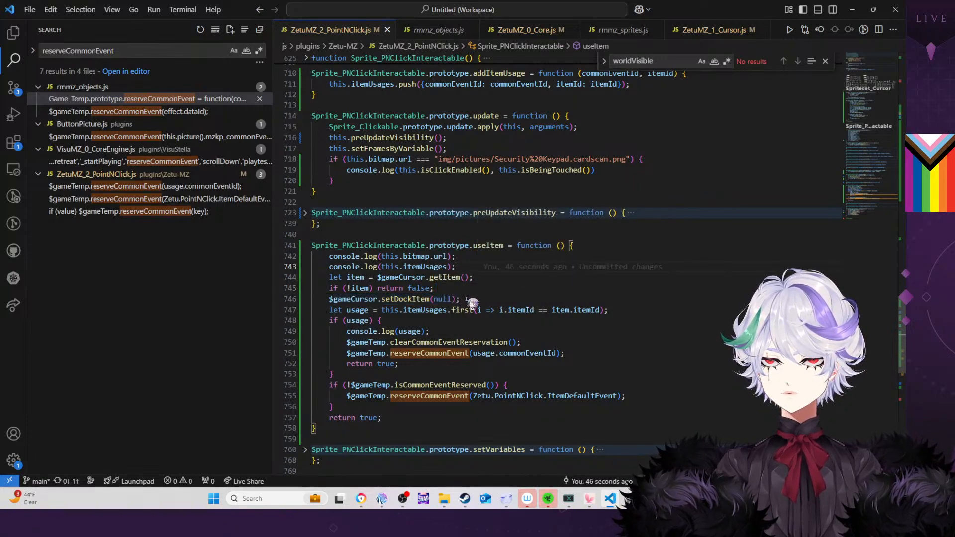
left_click_drag(470, 301, 465, 291)
key("ctrl+c")
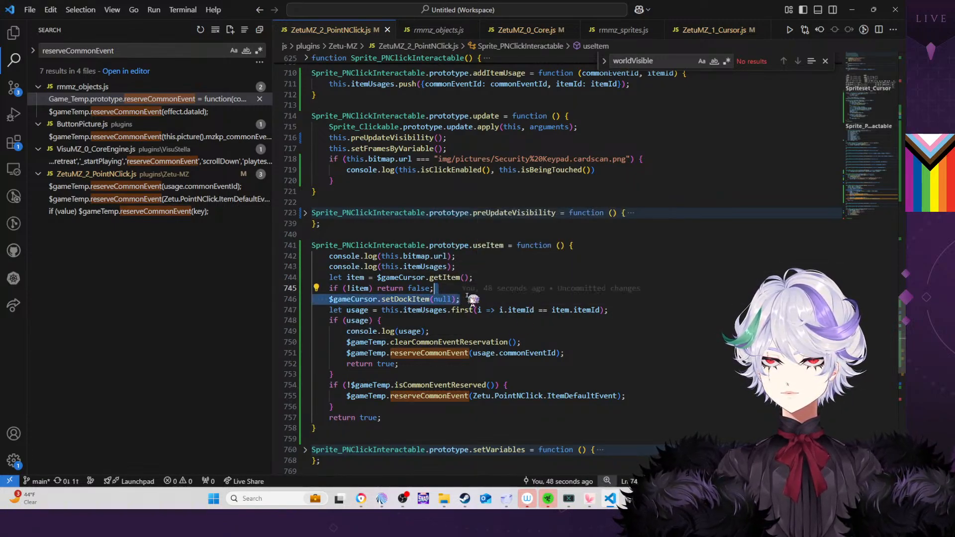
key("BackSpace")
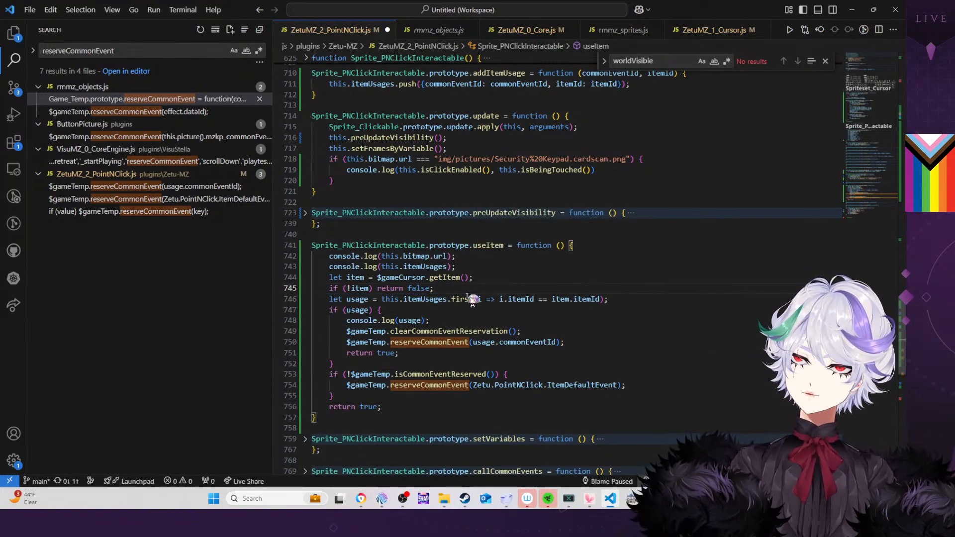
left_click(568, 343)
key("ctrl+v")
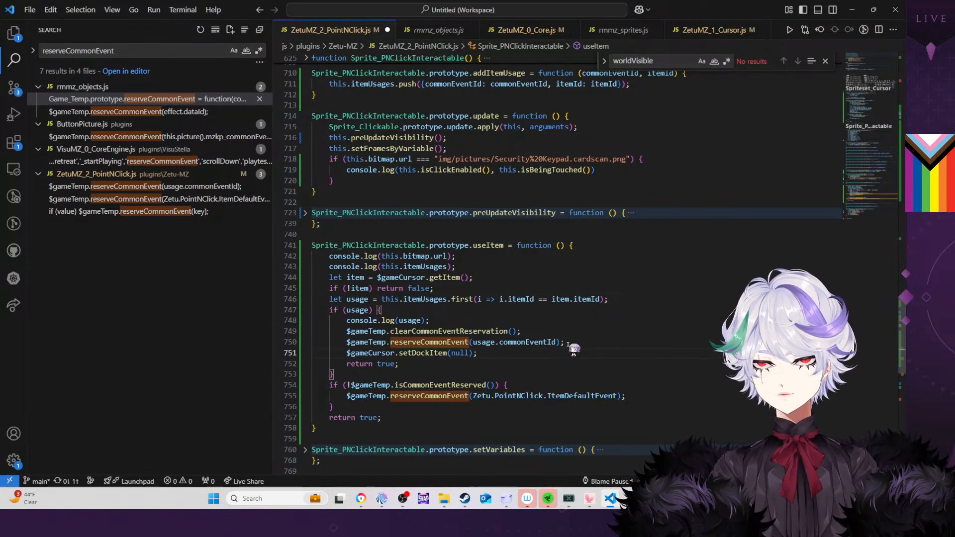
key("ctrl+s")
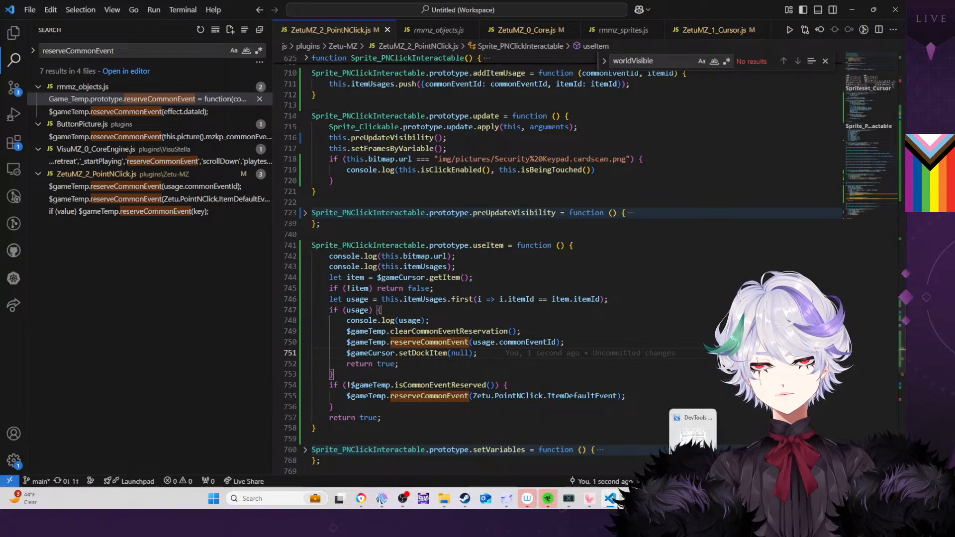
Return to the game, dismiss the keypad dialogue, close the keypad view, and restart the playtest
left_click(693, 498)
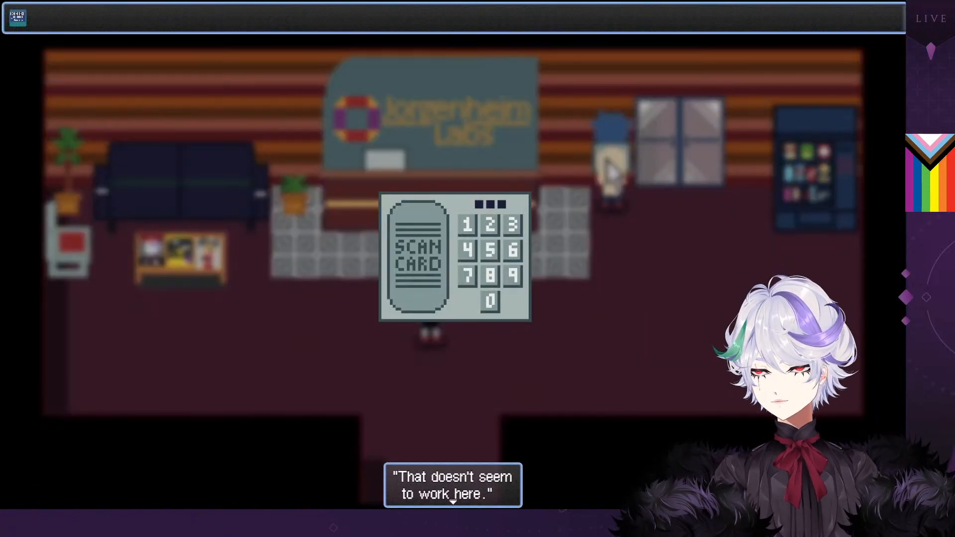
left_click(397, 395)
left_click(397, 394)
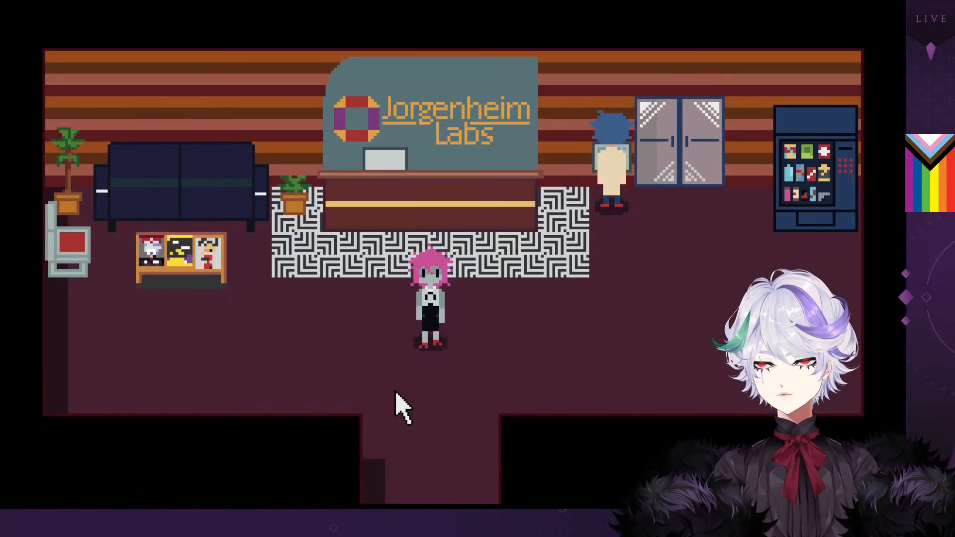
key("alt+Tab")
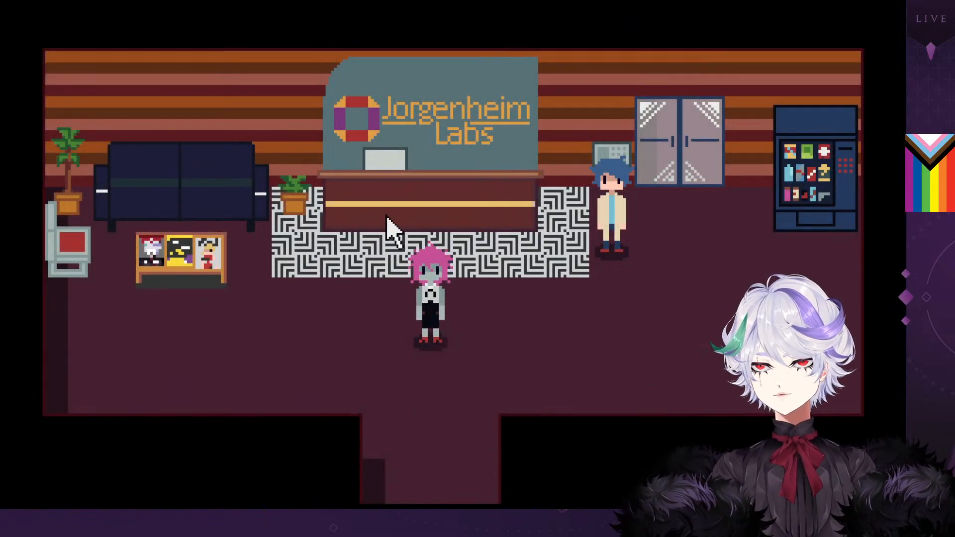
Open the reception desk computer view, collect the keycard, and close the view
left_click(383, 214)
left_click(383, 213)
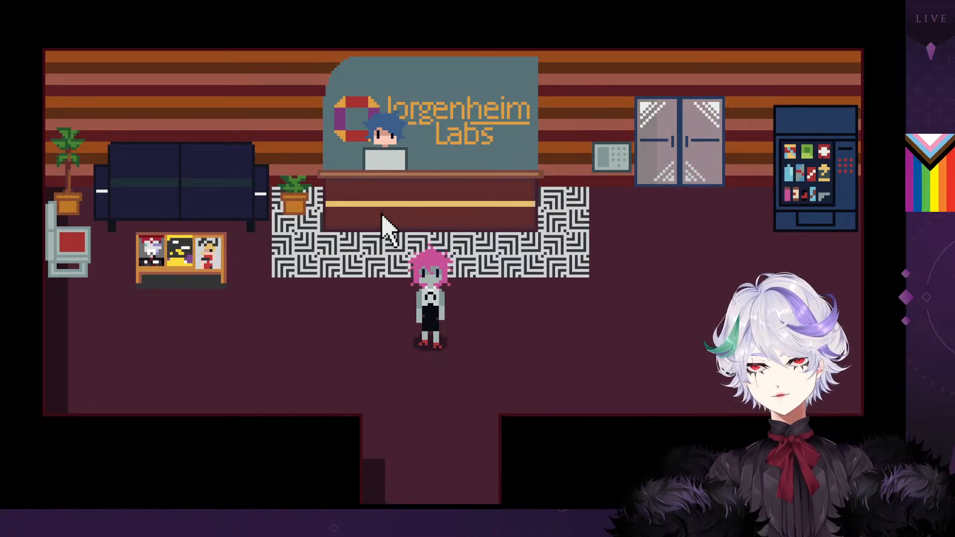
left_click(310, 371)
left_click(311, 372)
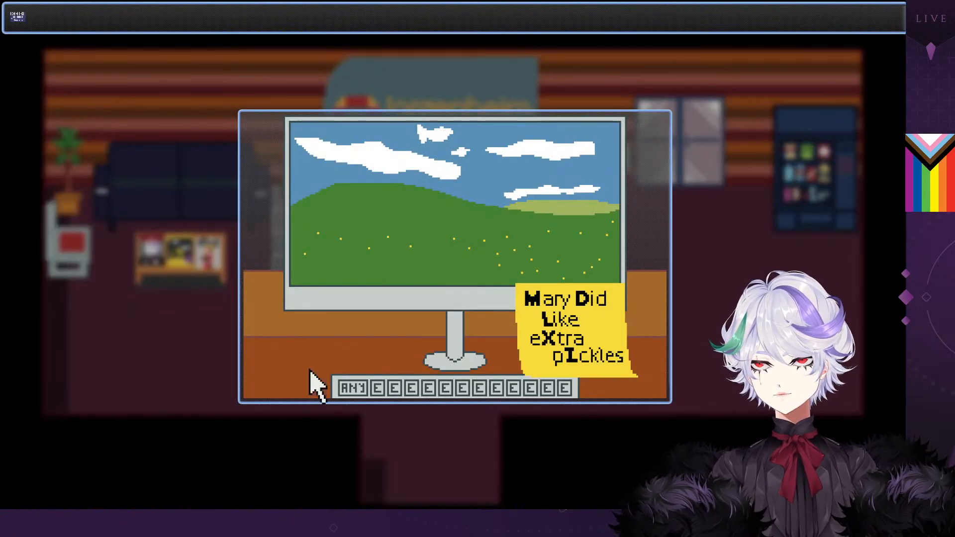
left_click(310, 371)
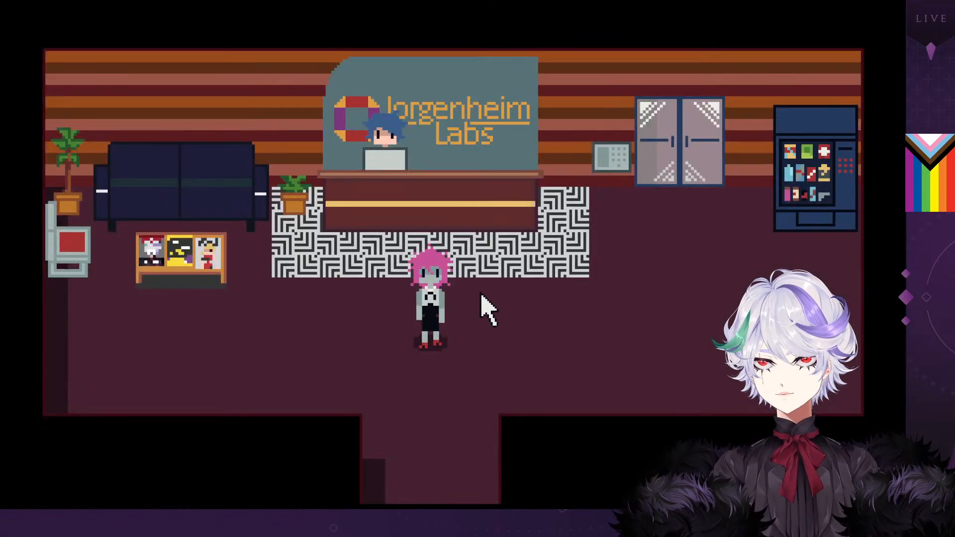
Open the keypad beside the lab doors, try the keycard on the card scanner, and dismiss the dialogue
left_click(617, 179)
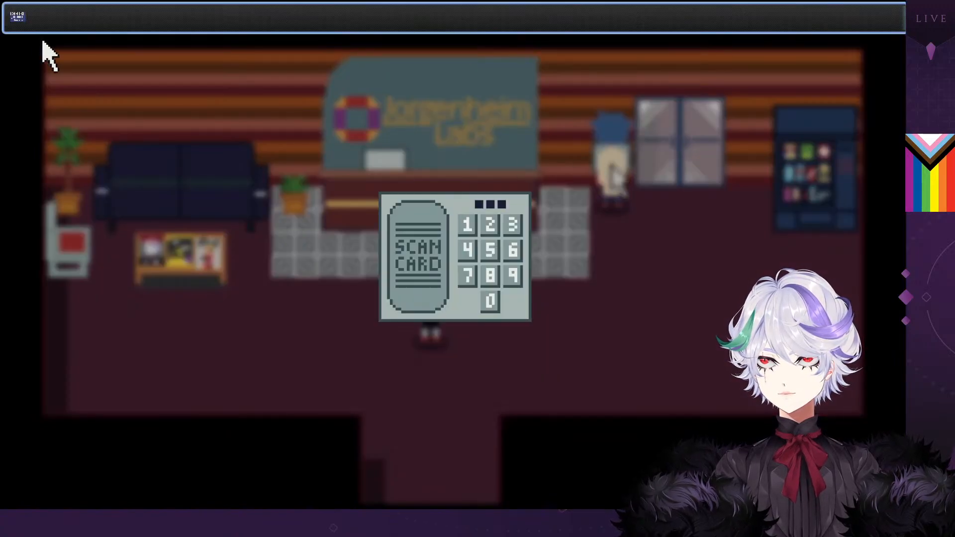
left_click(20, 20)
left_click(416, 273)
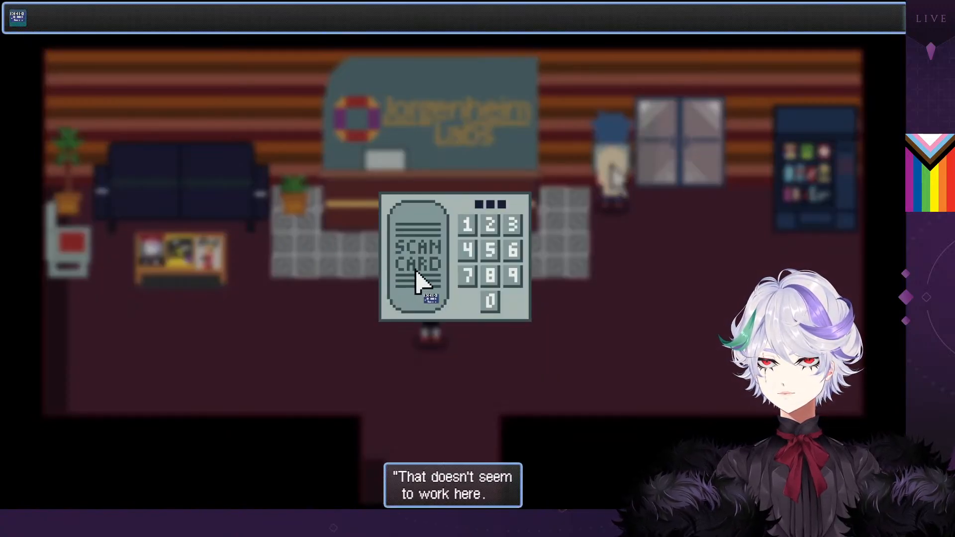
left_click(416, 272)
left_click(416, 273)
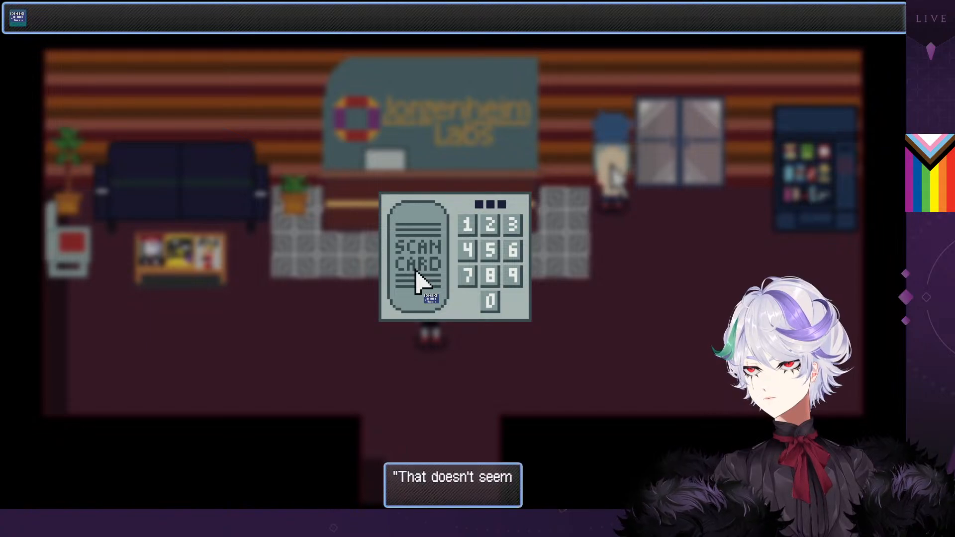
left_click(341, 291)
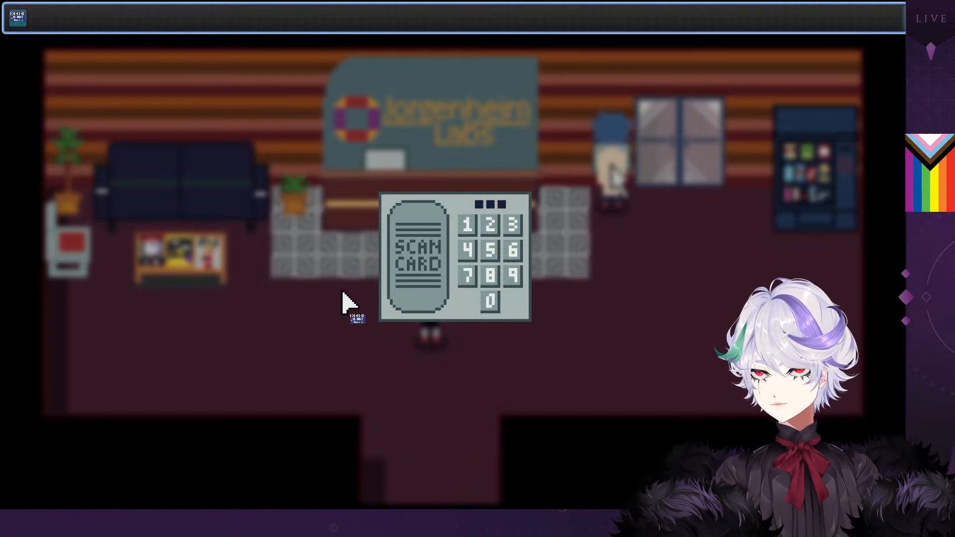
In VS Code, add console.log("Set Event to Item Usage") below the setDockItem(null) call in useItem's usage block
key("alt+Tab")
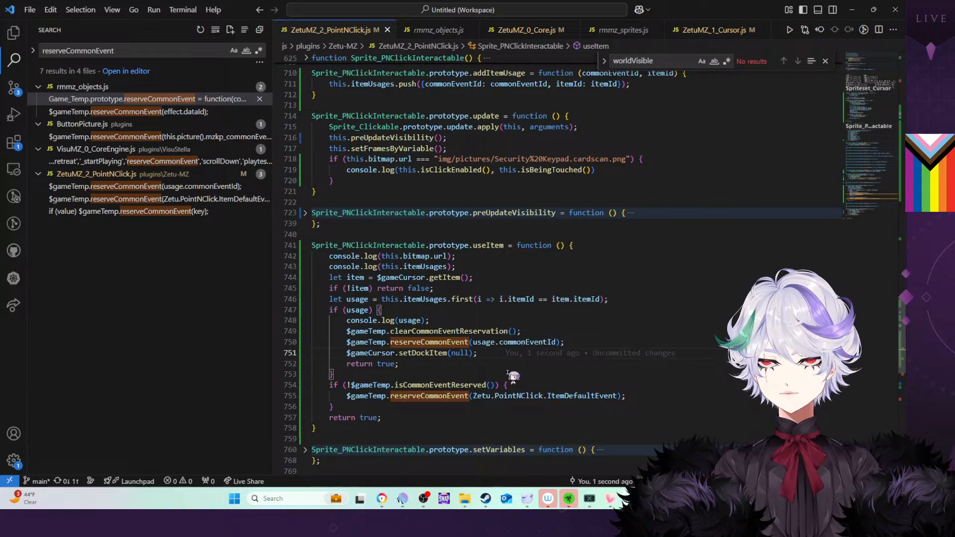
key("Return")
type("console.lo")
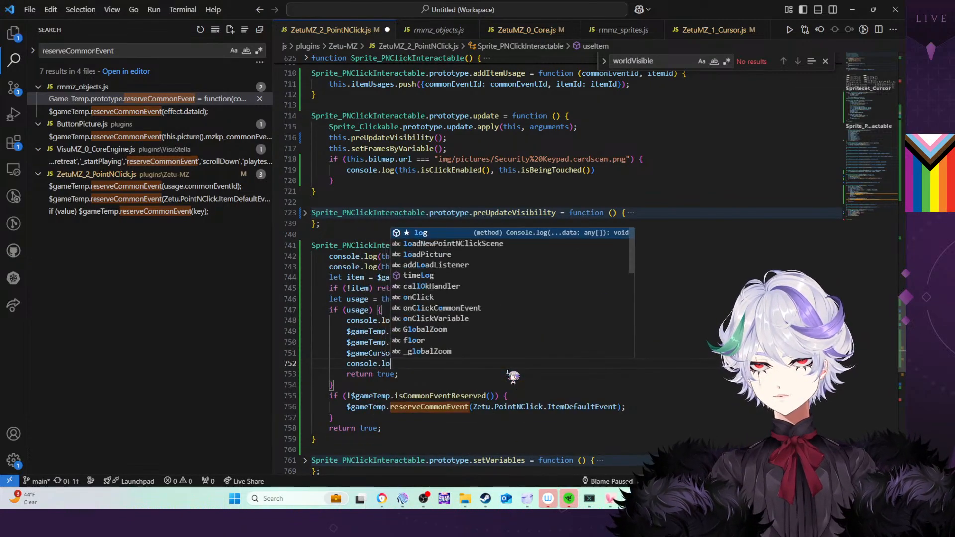
type("g(\"Set Eve")
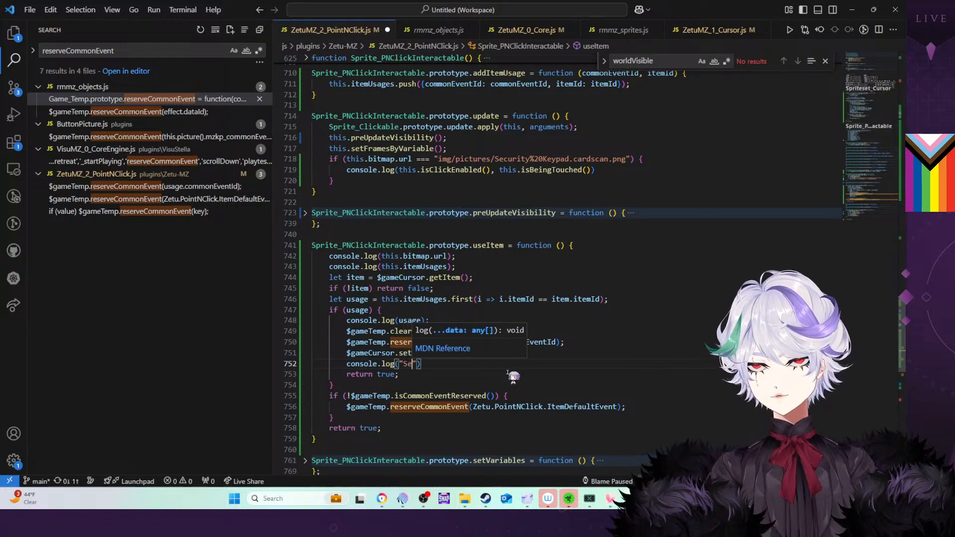
type("nt to")
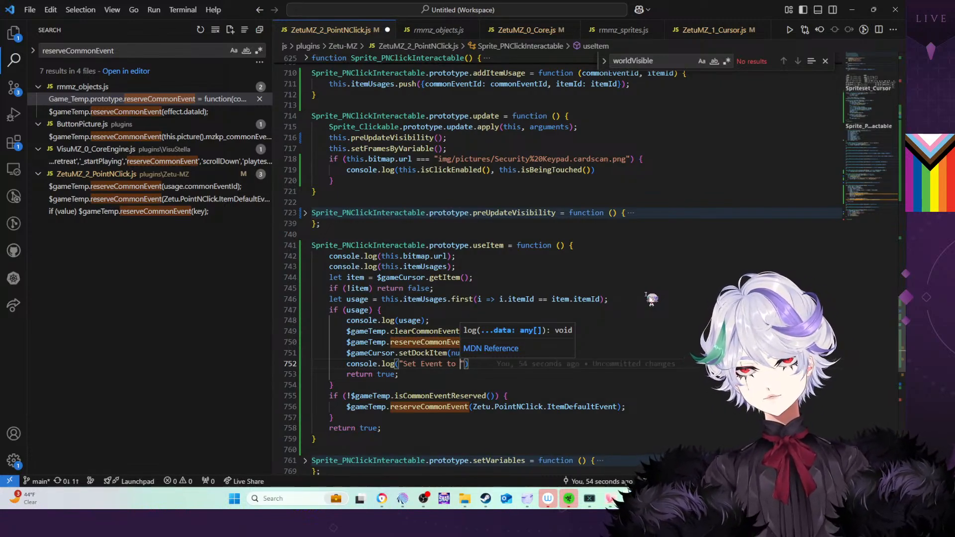
type("Item Usag")
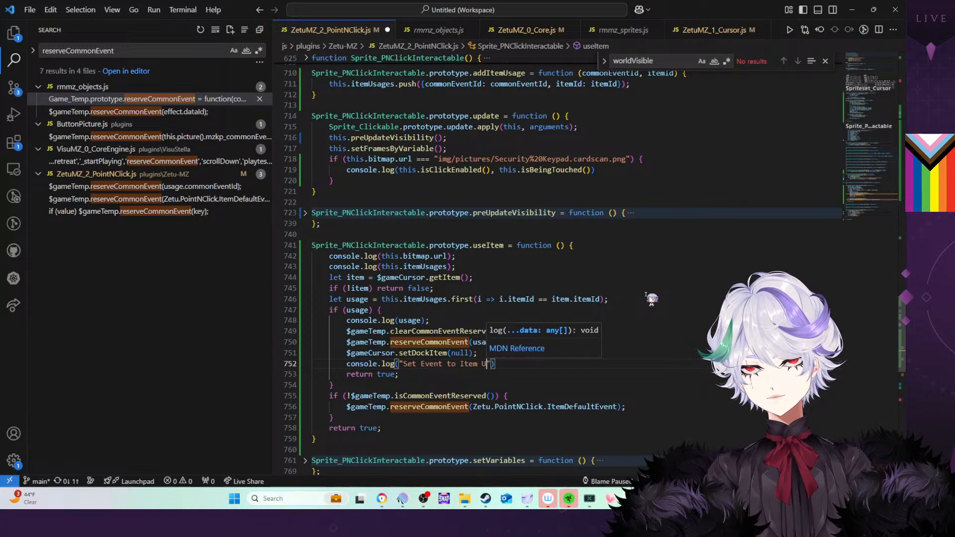
type("e")
left_click(523, 366)
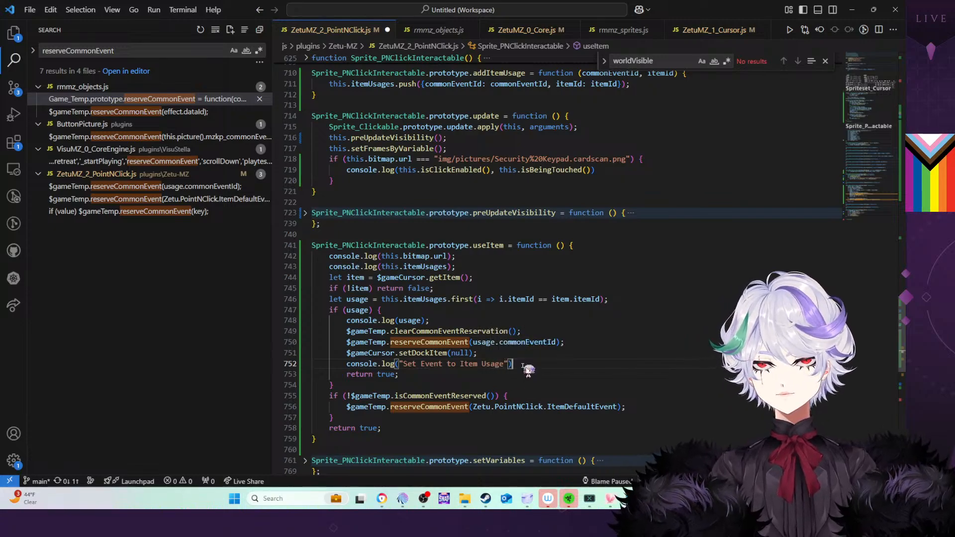
Copy the log line below the ItemDefaultEvent reservation in useItem and change its message to "Set Event to Error"
left_click_drag(523, 366, 510, 358)
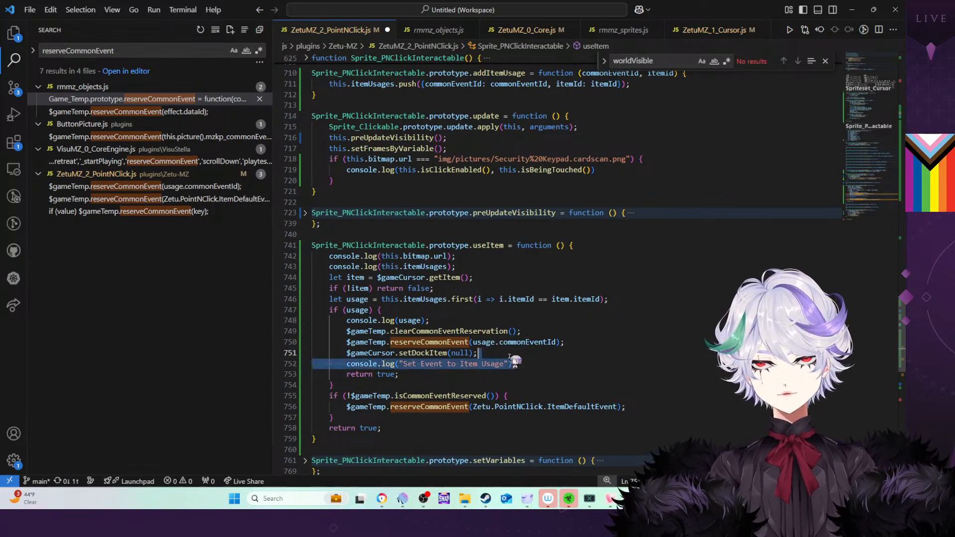
key("ctrl+c")
left_click(636, 406)
key("ctrl+v")
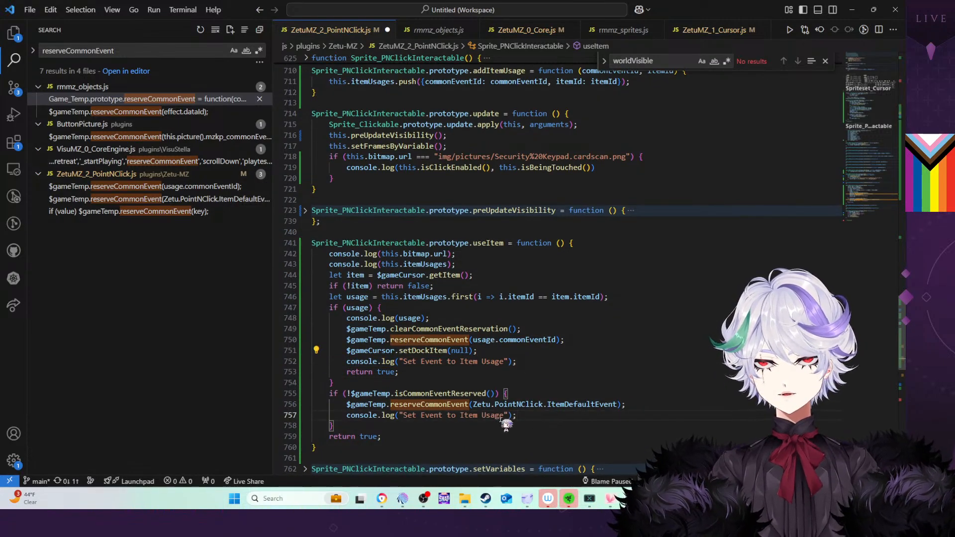
type(";")
left_click_drag(505, 416, 460, 417)
type("Defa")
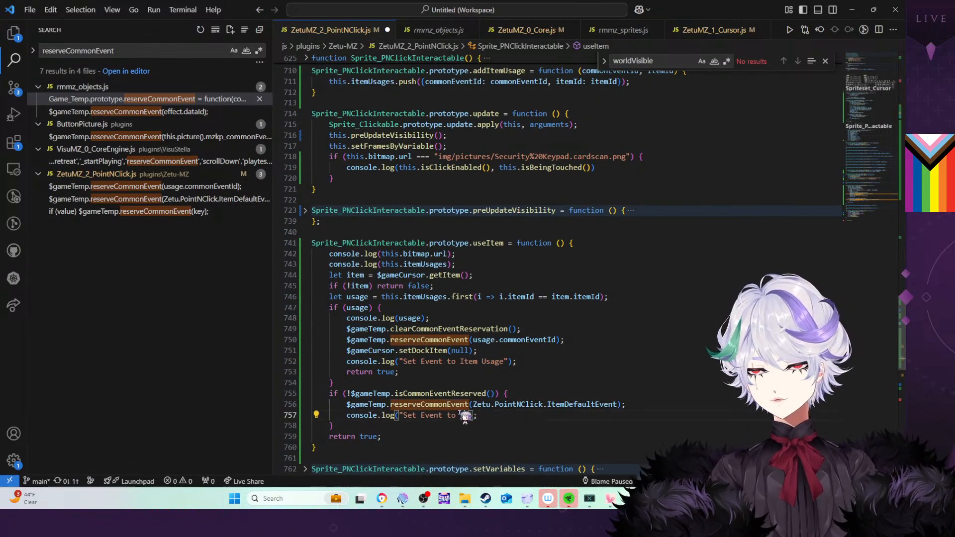
type("r")
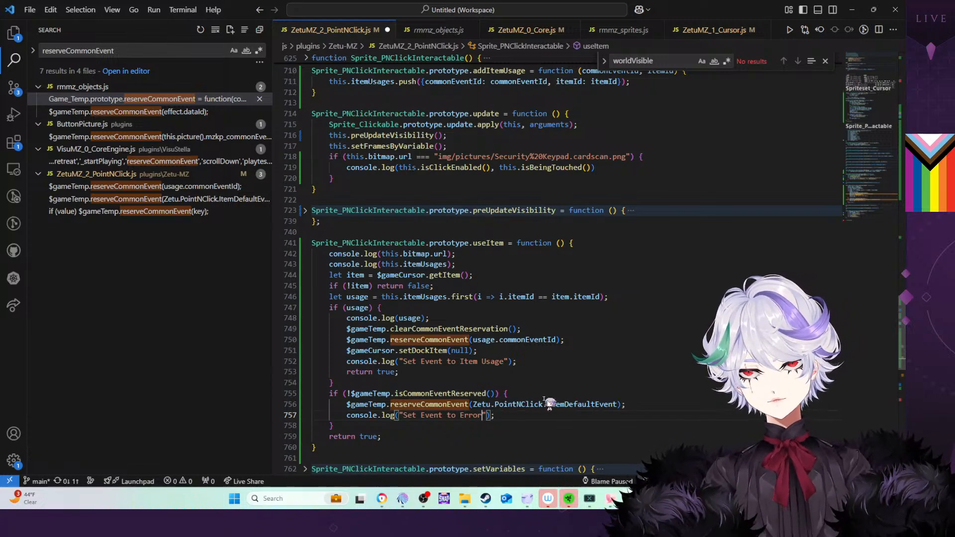
key("Left")
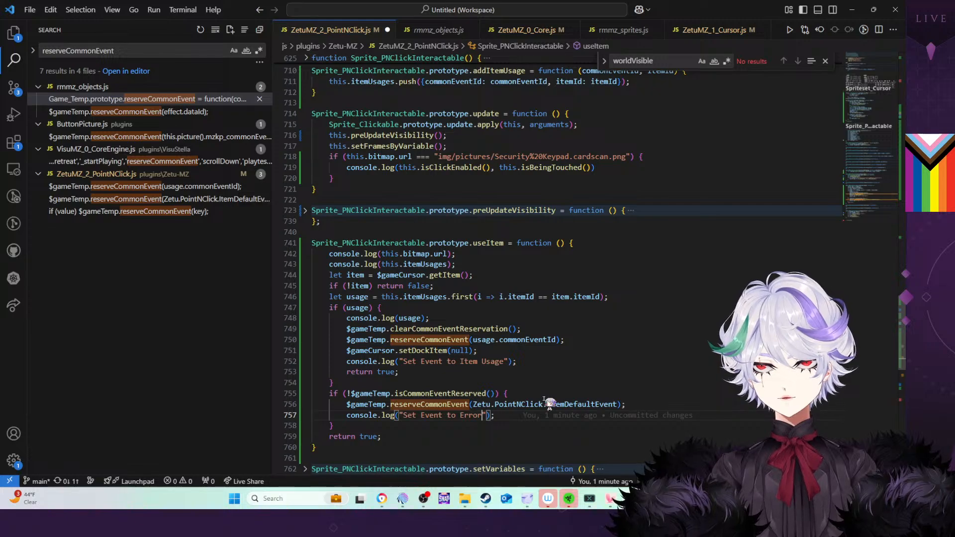
Comment out the $gameCursor.setDockItem(null); line in useItem's usage block and save the file
left_click(348, 350)
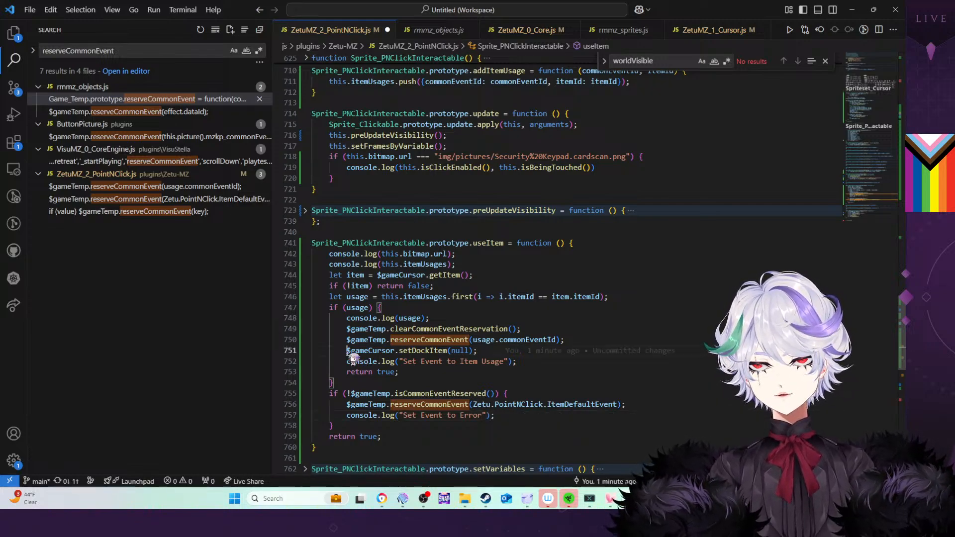
type("//")
key("ctrl+s")
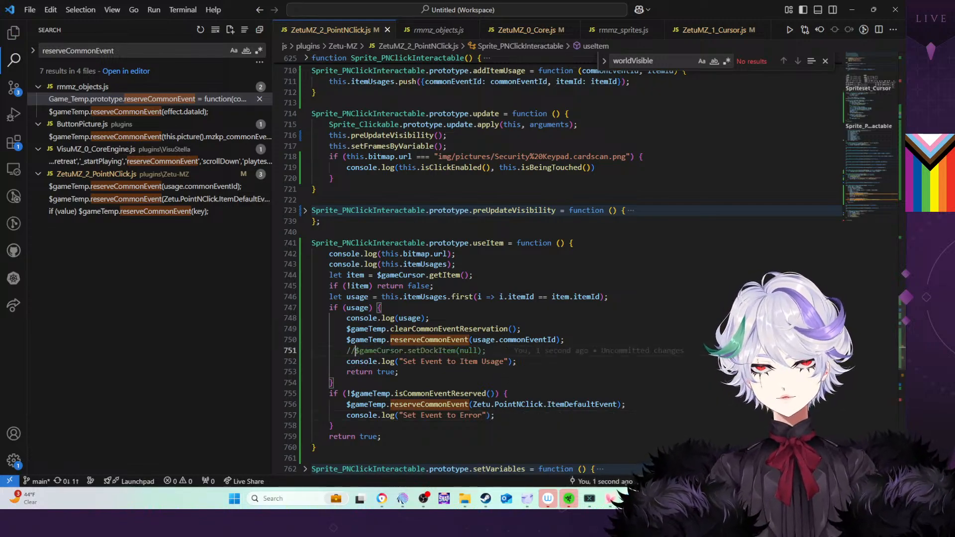
Switch to RPG Maker MZ, start a new playtest, and collect the keycard from the reception desk view
left_click(632, 499)
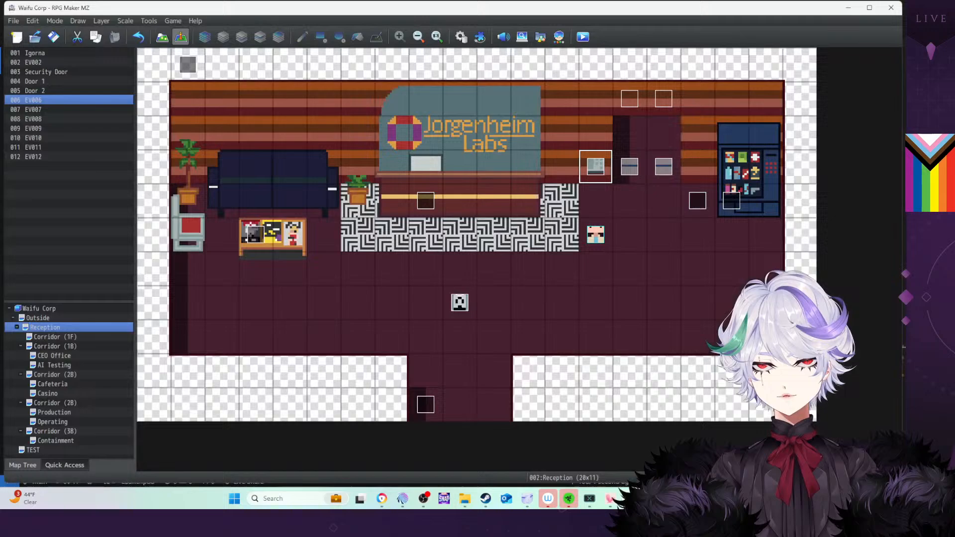
left_click(590, 46)
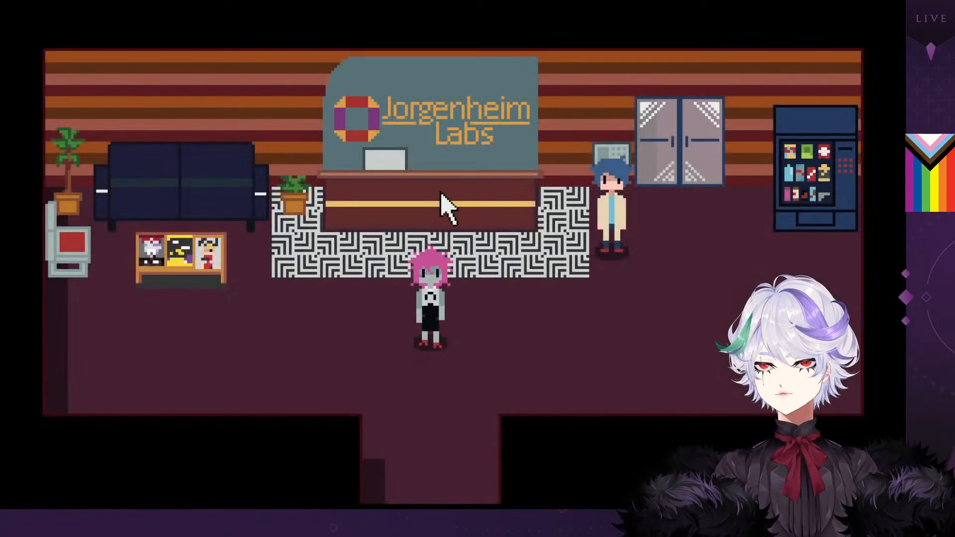
left_click(387, 210)
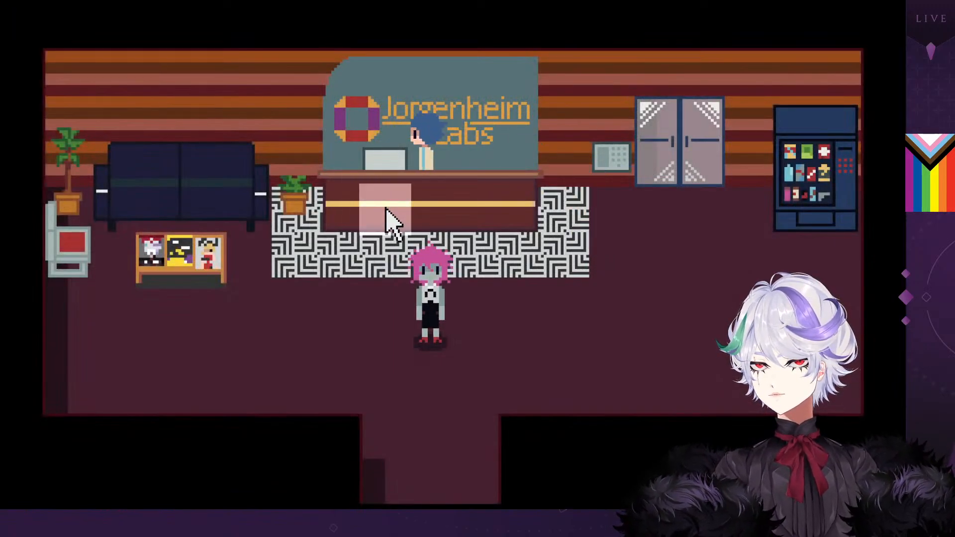
left_click(389, 217)
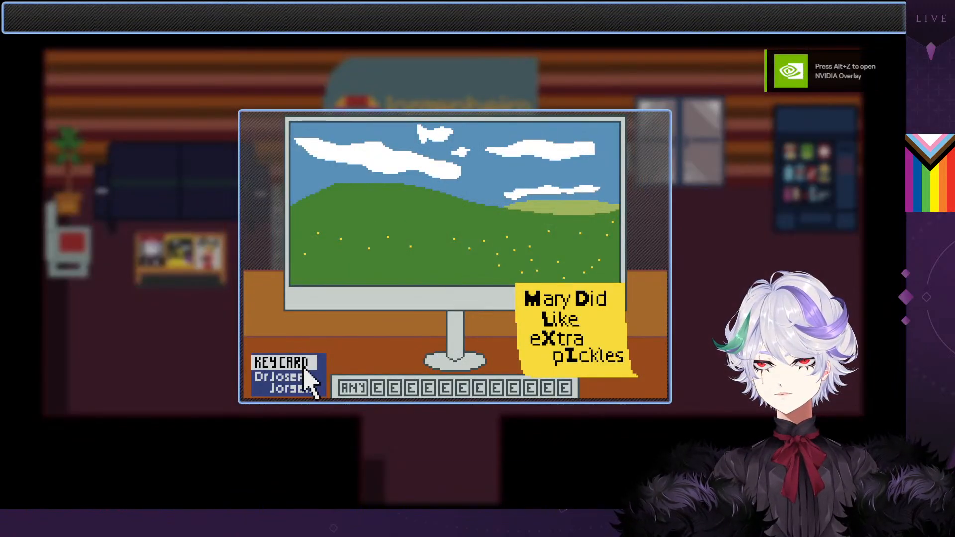
left_click(289, 375)
left_click(305, 372)
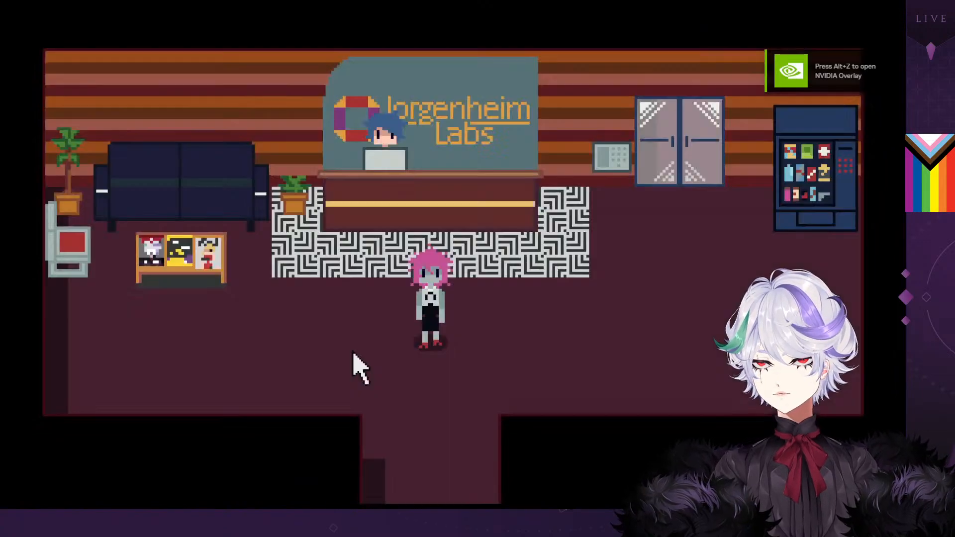
Open the keypad beside the lab doors and try the keycard on the card scanner repeatedly, dismissing the dialogue between attempts
left_click(612, 172)
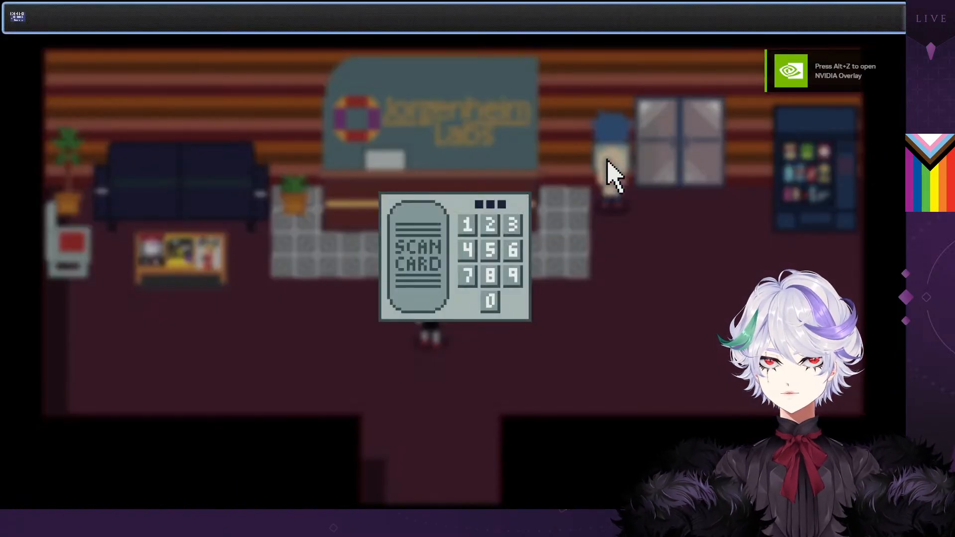
left_click(17, 20)
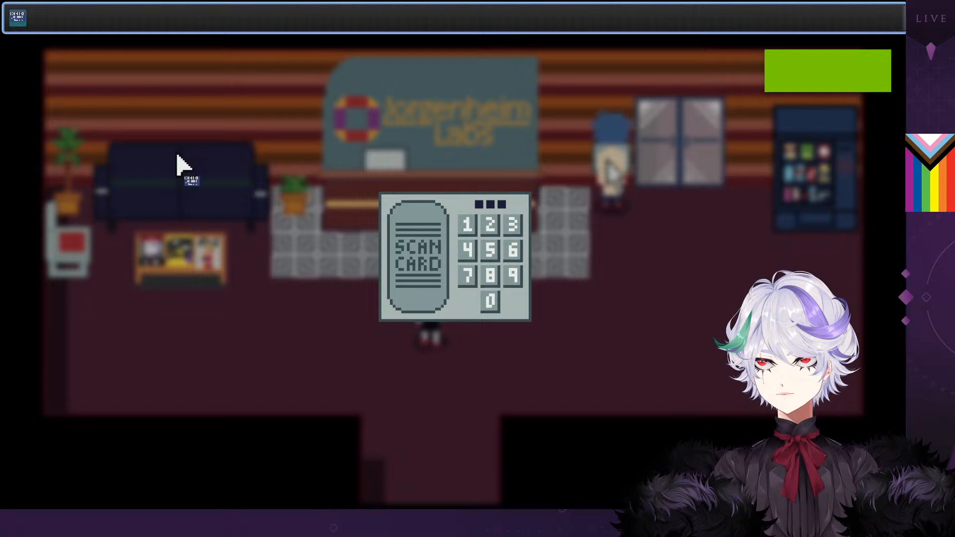
left_click(418, 255)
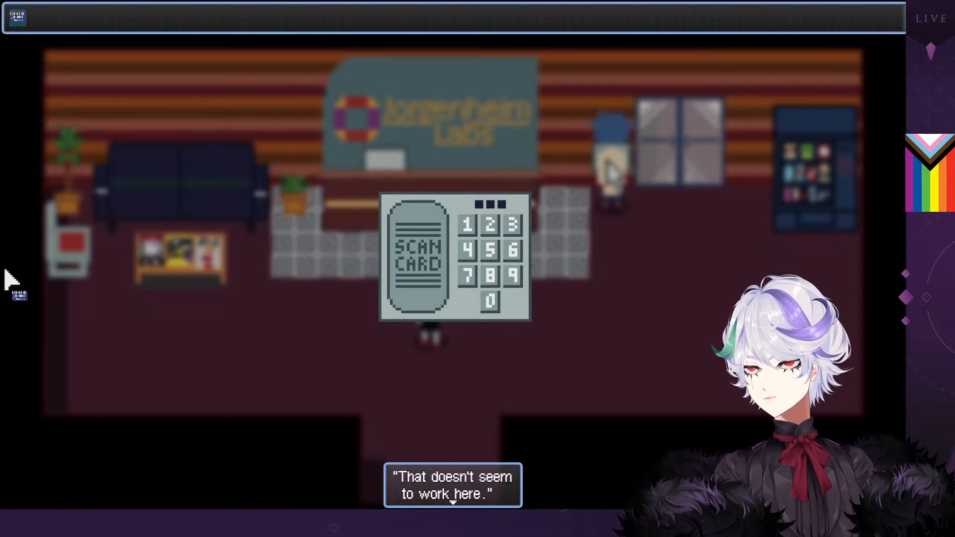
left_click(230, 255)
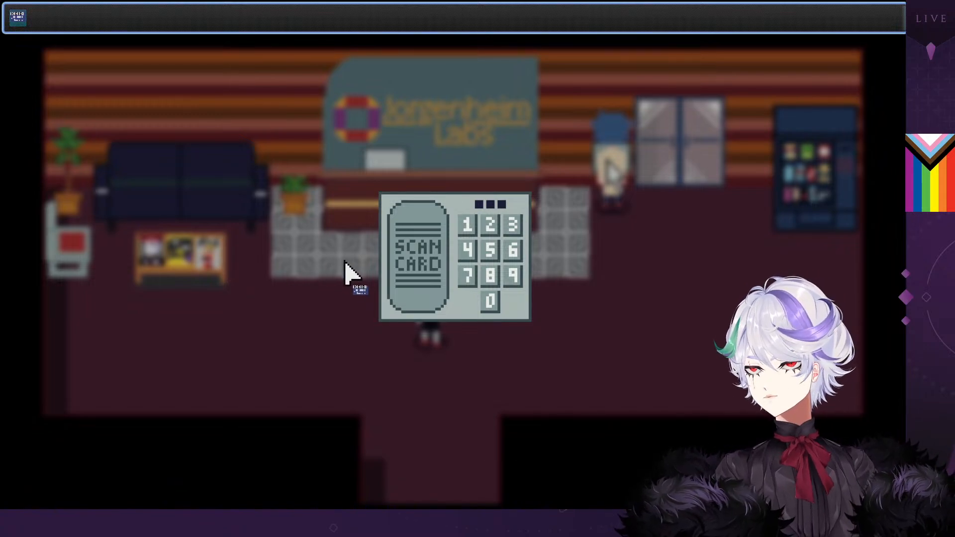
left_click(417, 253)
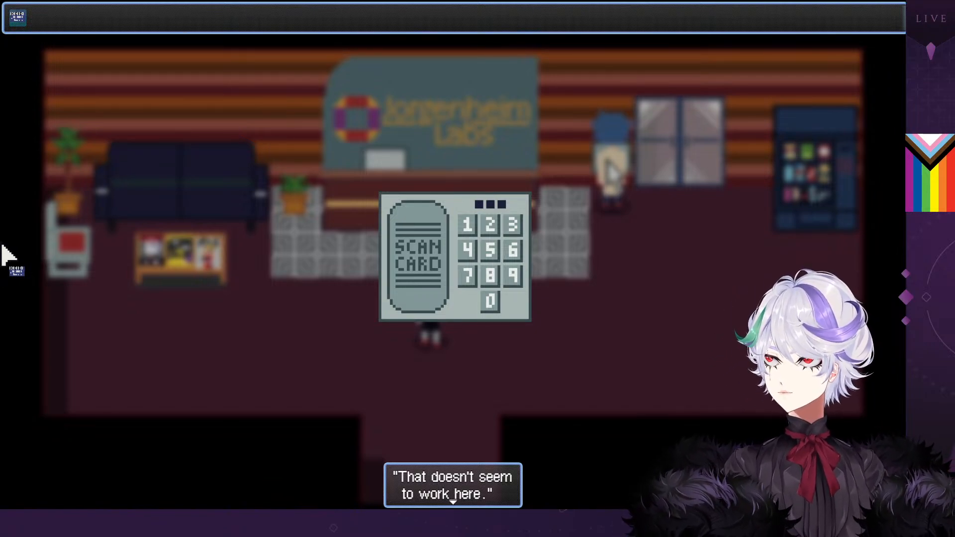
left_click(199, 266)
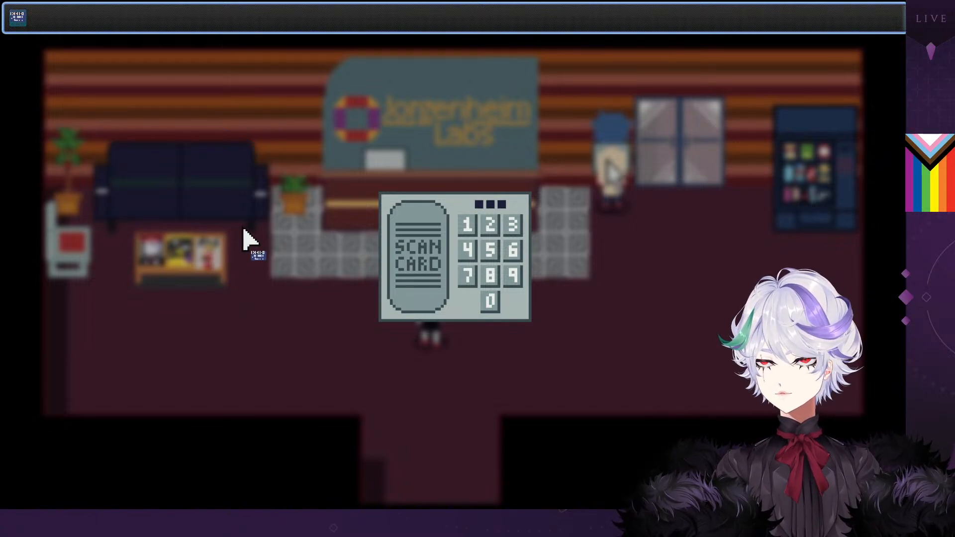
left_click(415, 253)
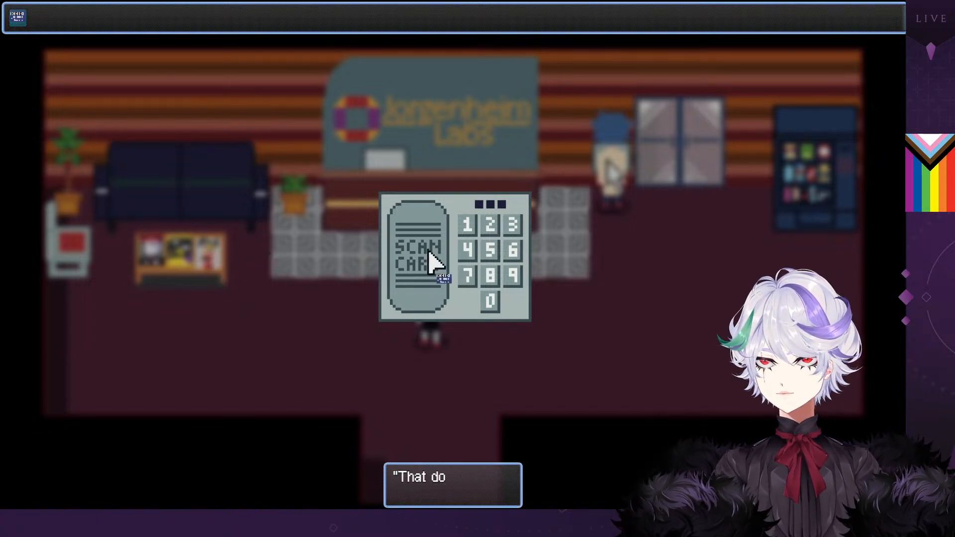
left_click(429, 262)
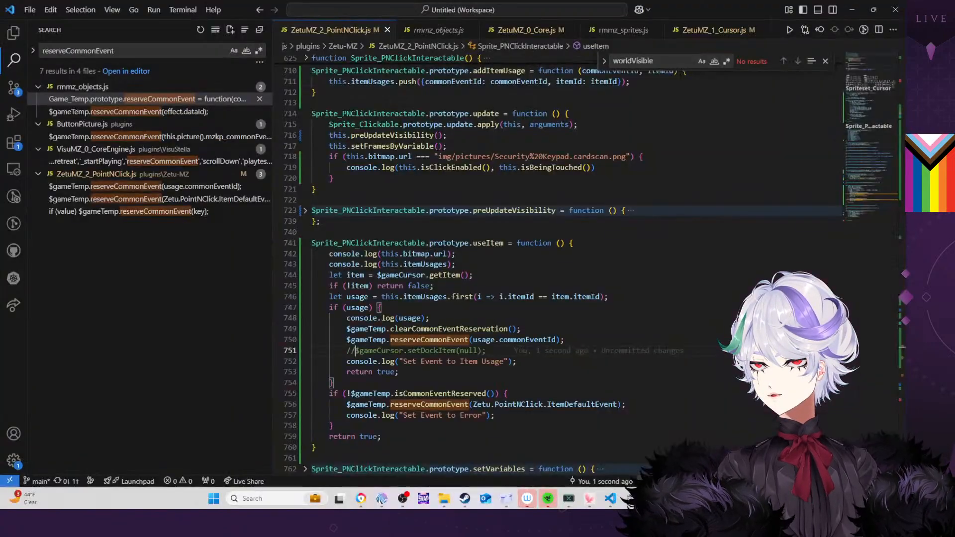
Leave the useItem function and collapse the Sprite_PNClickInteractable region
left_click(648, 244)
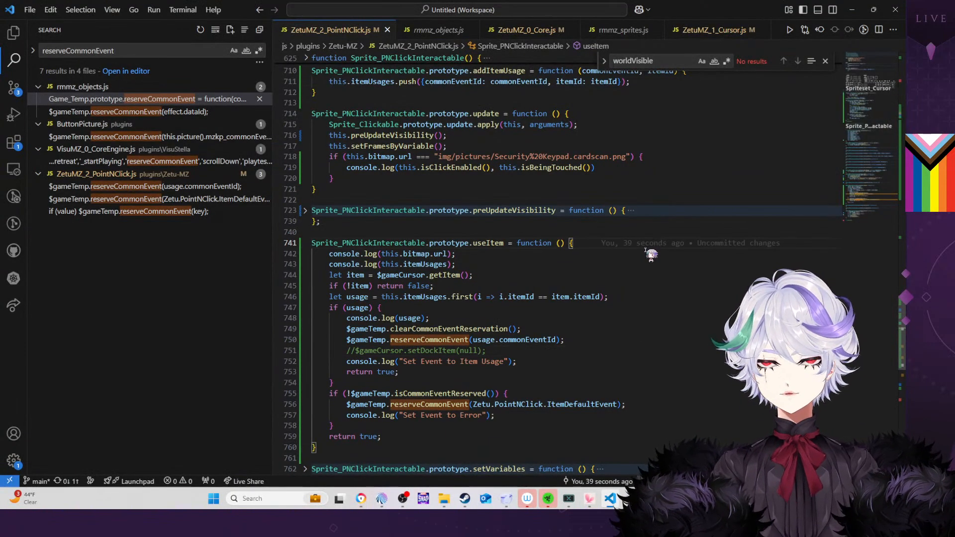
scroll(649, 253, "up", 5)
scroll(650, 254, "up", 4)
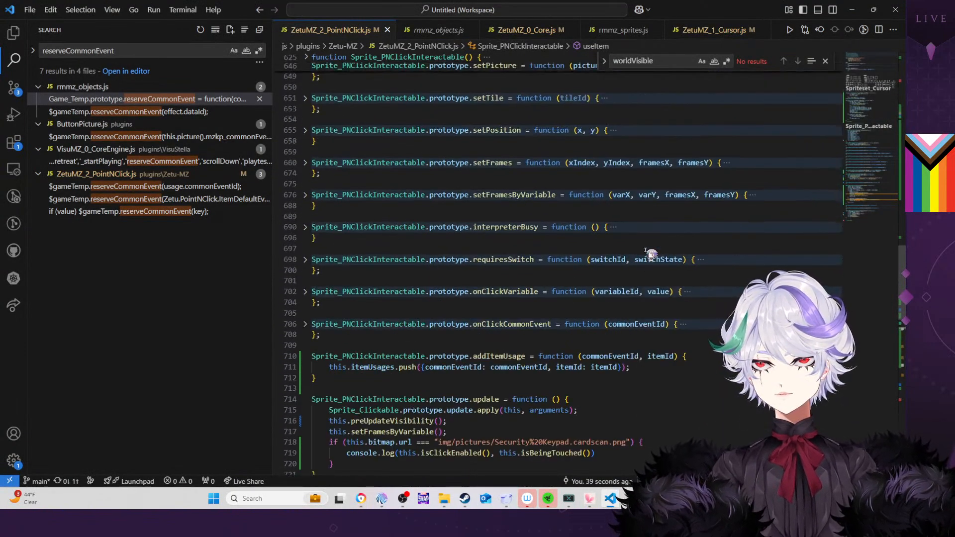
left_click(643, 250)
key("ctrl+shift+bracketleft")
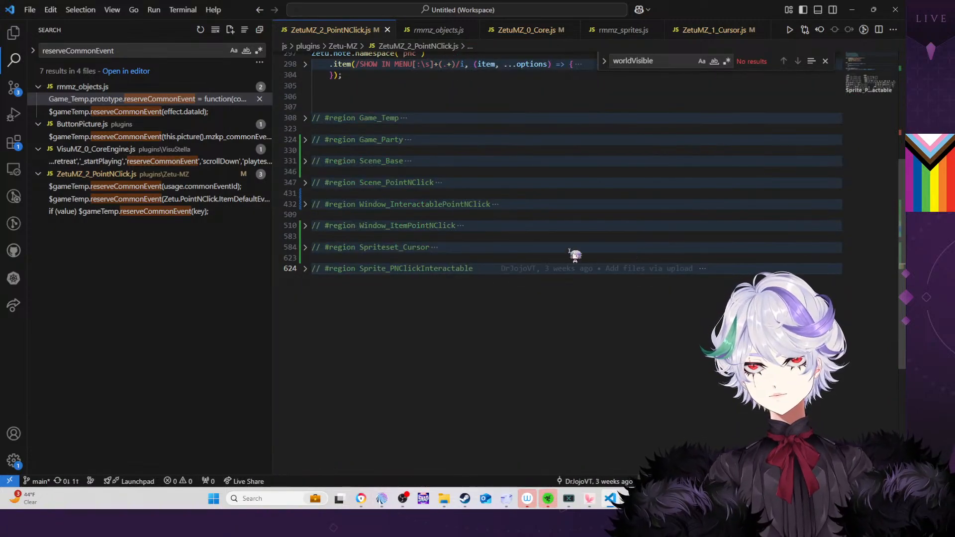
Find checkReturnScene in the file, expand it with its dock-mode block, and search for clearSubCursor
key("ctrl+f")
type("checkRe")
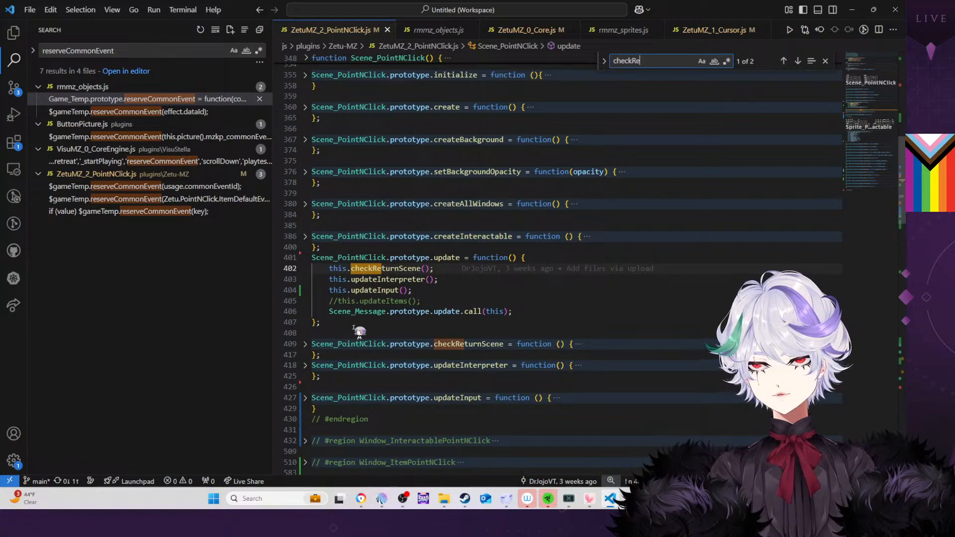
left_click(305, 343)
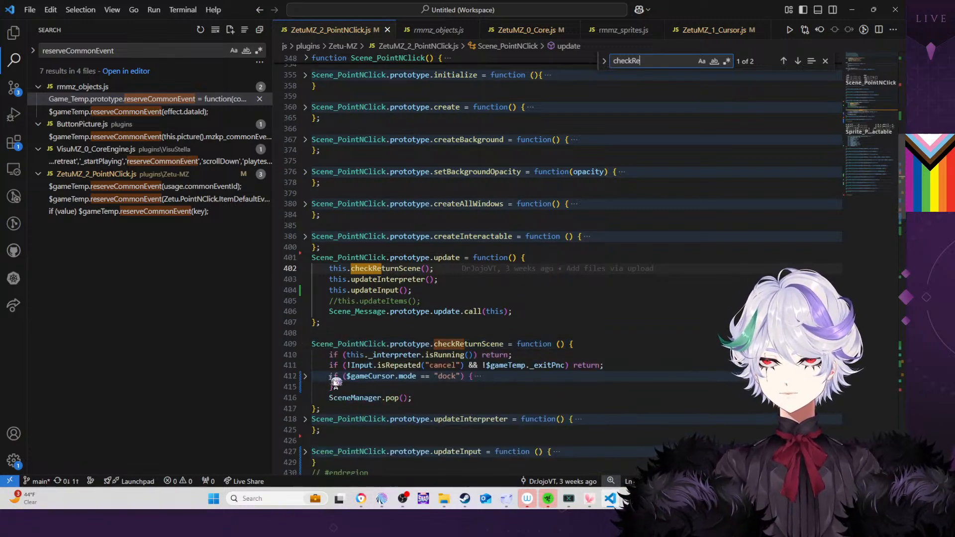
left_click(305, 376)
mouse_move(565, 272)
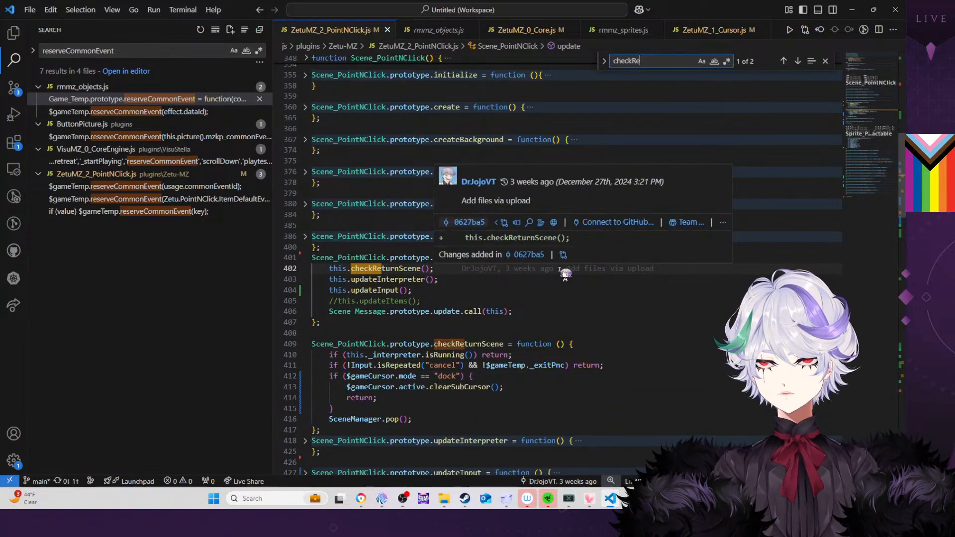
scroll(565, 272, "down", 1)
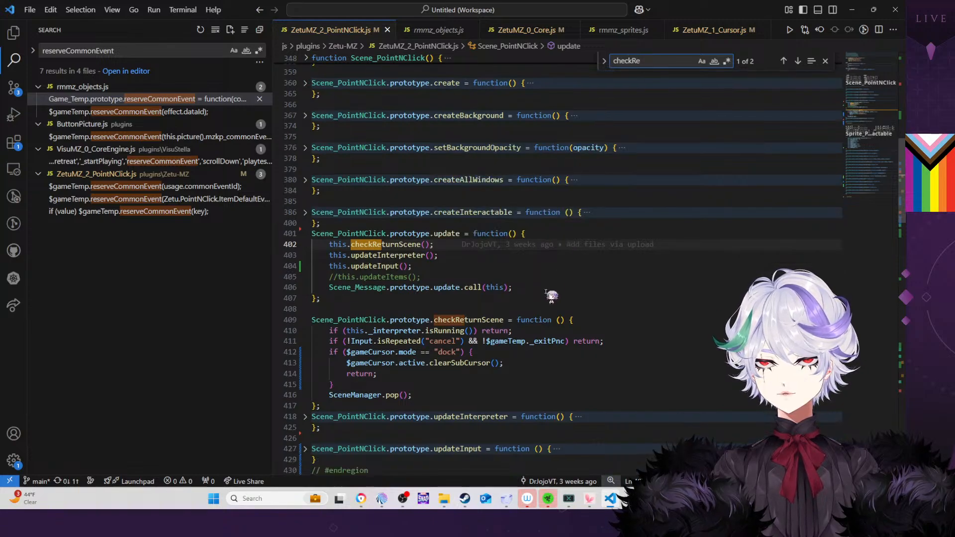
double_click(482, 362)
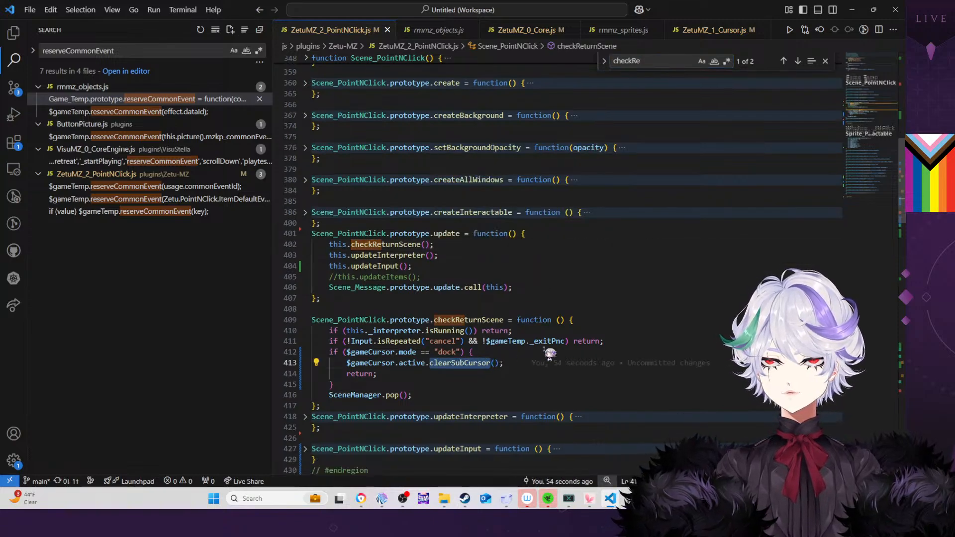
key("ctrl+f")
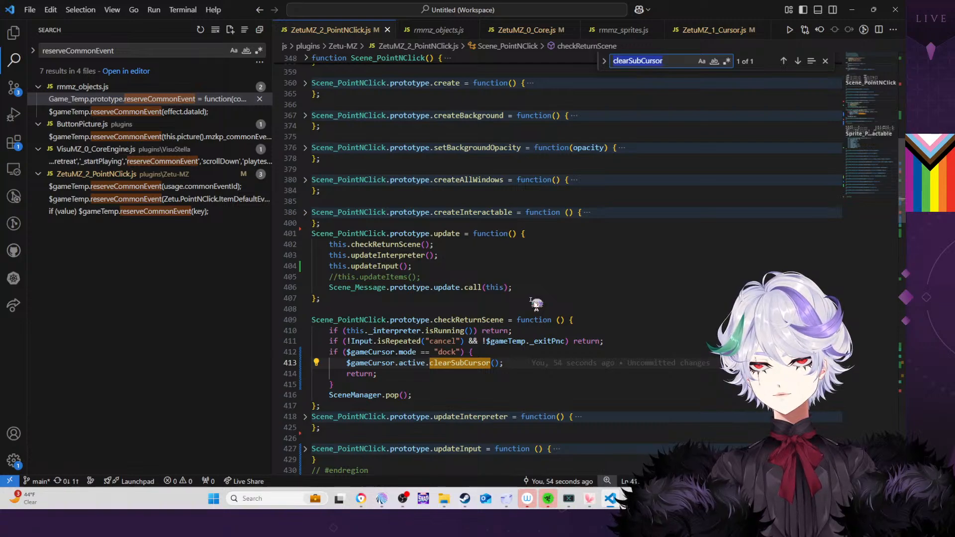
Replace the active.clearSubCursor() call in checkReturnScene's dock-mode block with $gameCursor.setDockItem(null) and save the file
left_click(528, 366)
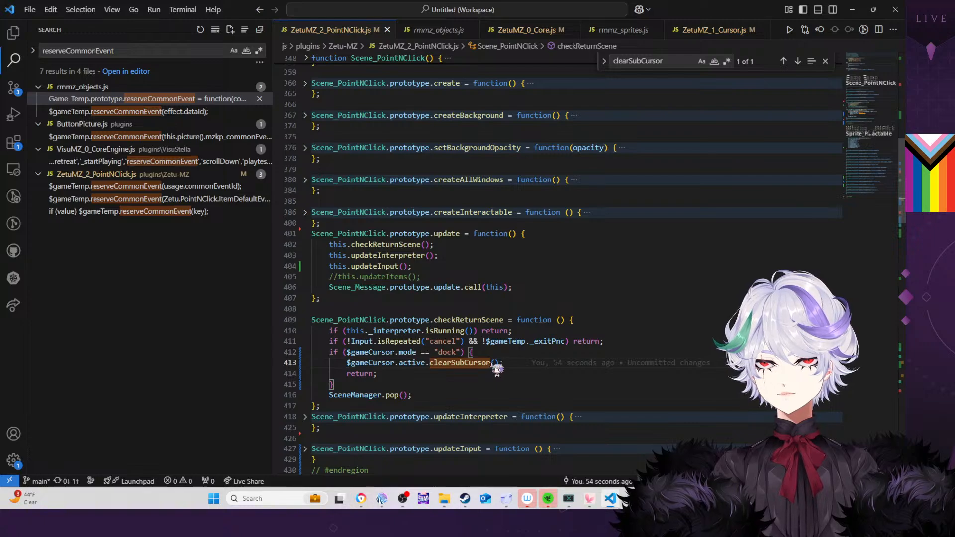
left_click_drag(491, 364, 399, 364)
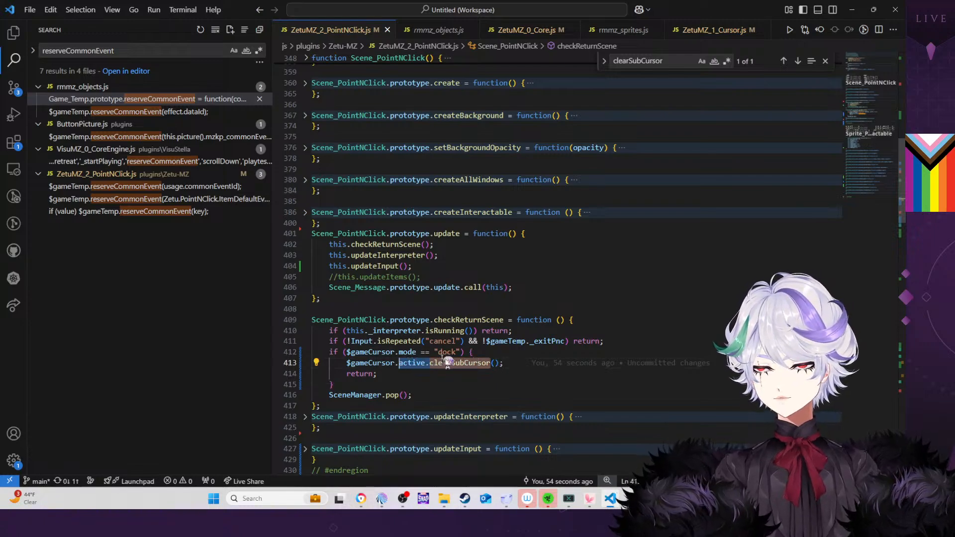
type("clear")
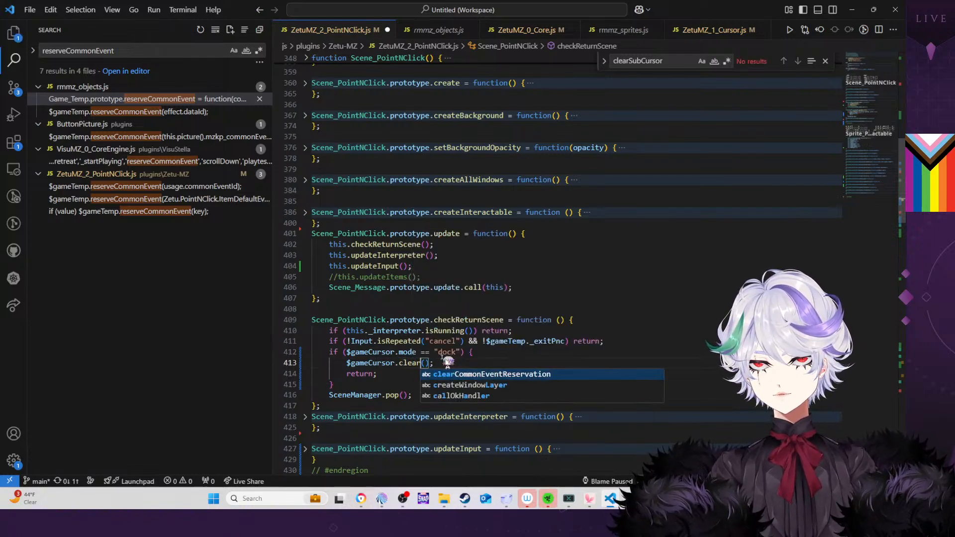
scroll(446, 360, "down", 2)
double_click(416, 293)
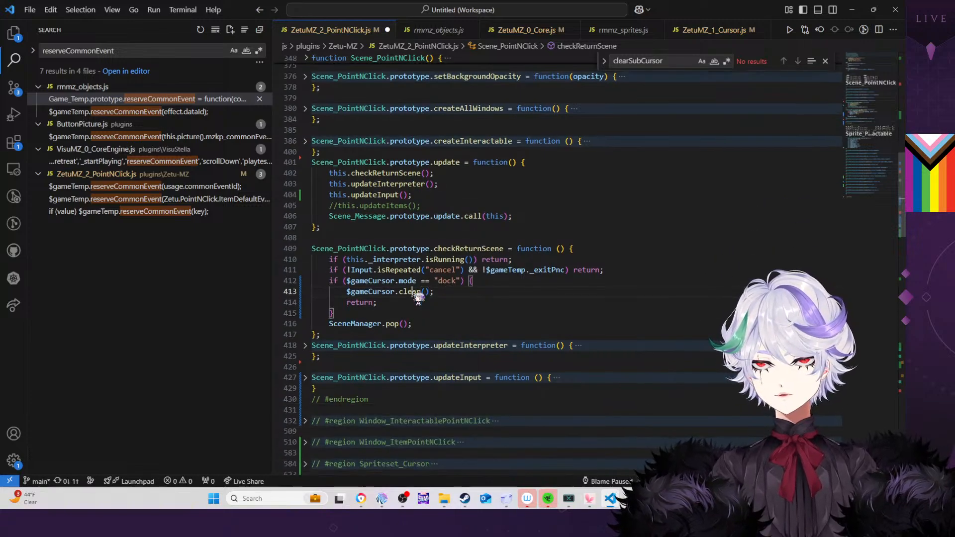
type("setDockItem(")
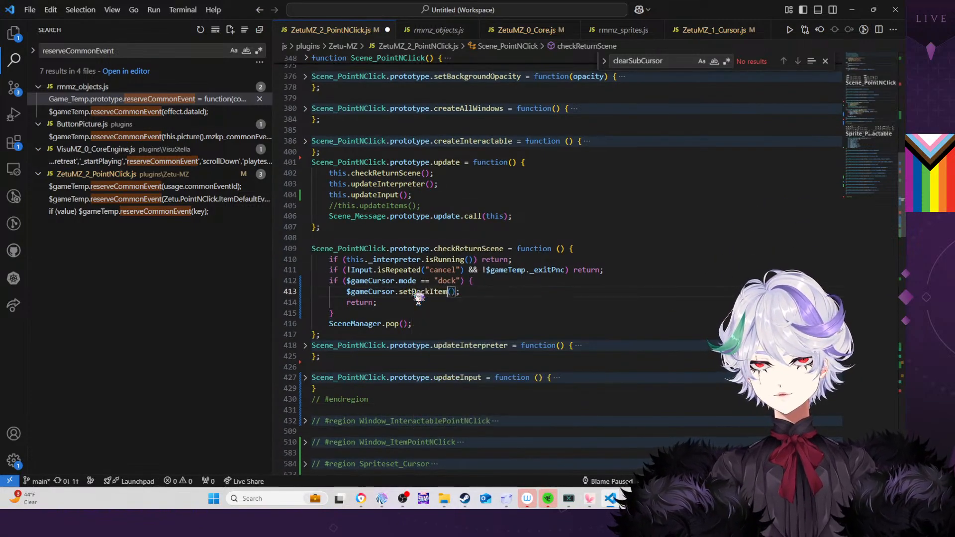
type("null")
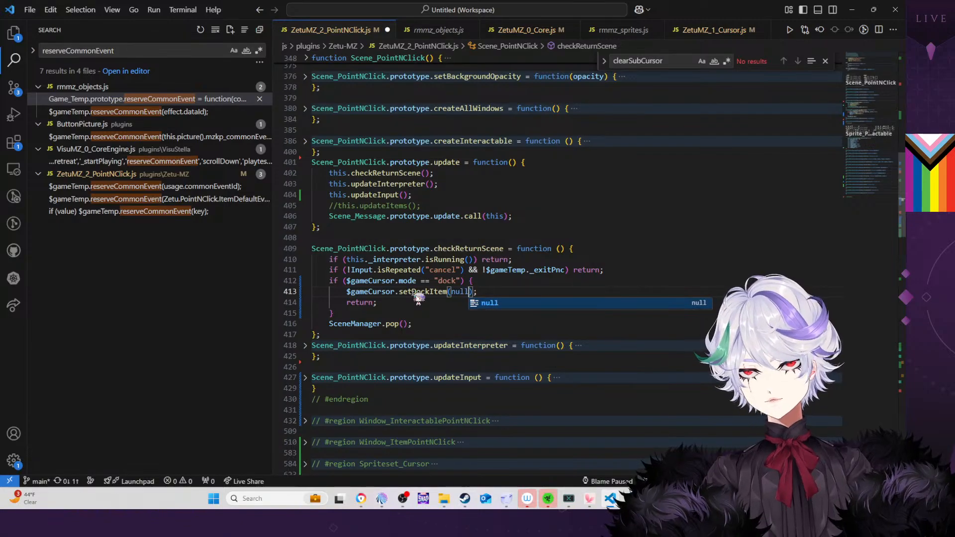
Switch to the running game, close it, start a new playtest, and collect the keycard from the reception desk view
left_click(693, 498)
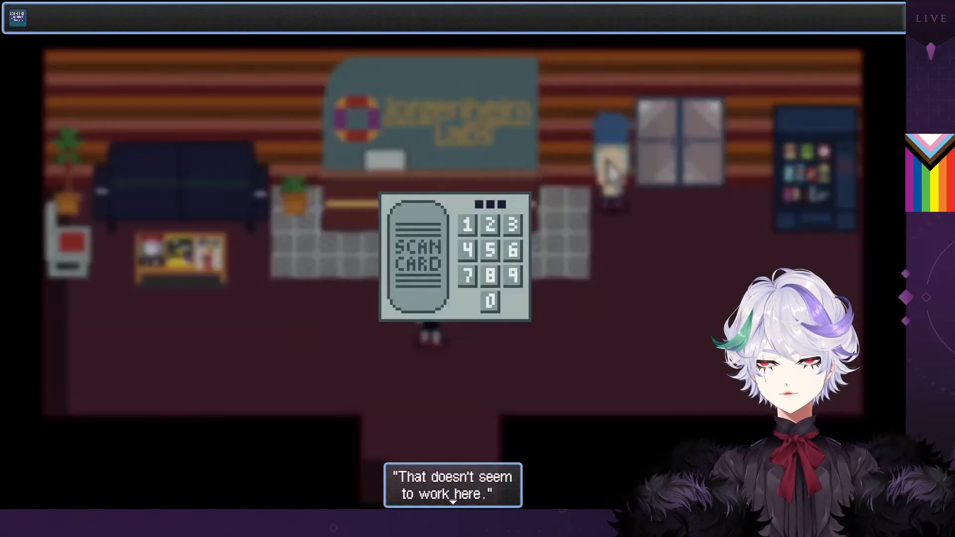
key("alt+F4")
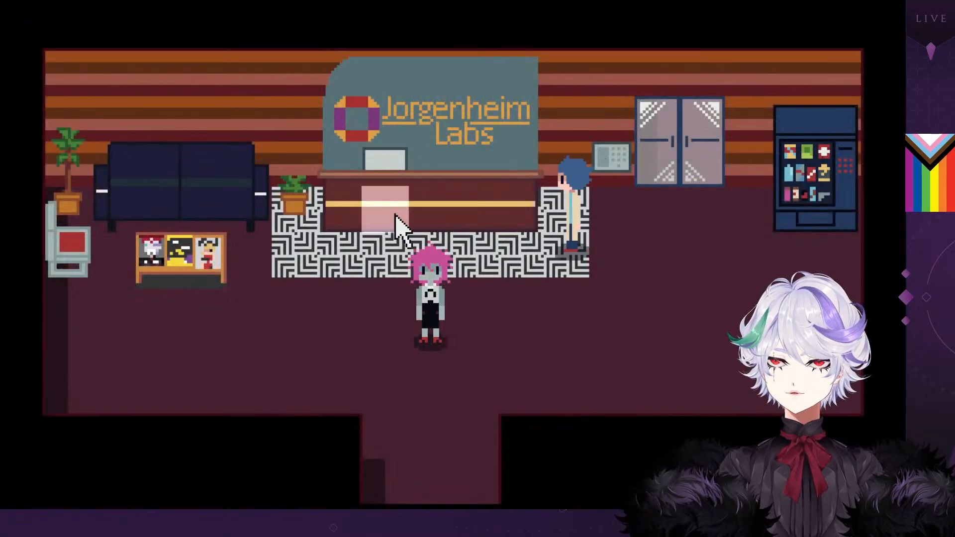
left_click(398, 219)
left_click(396, 215)
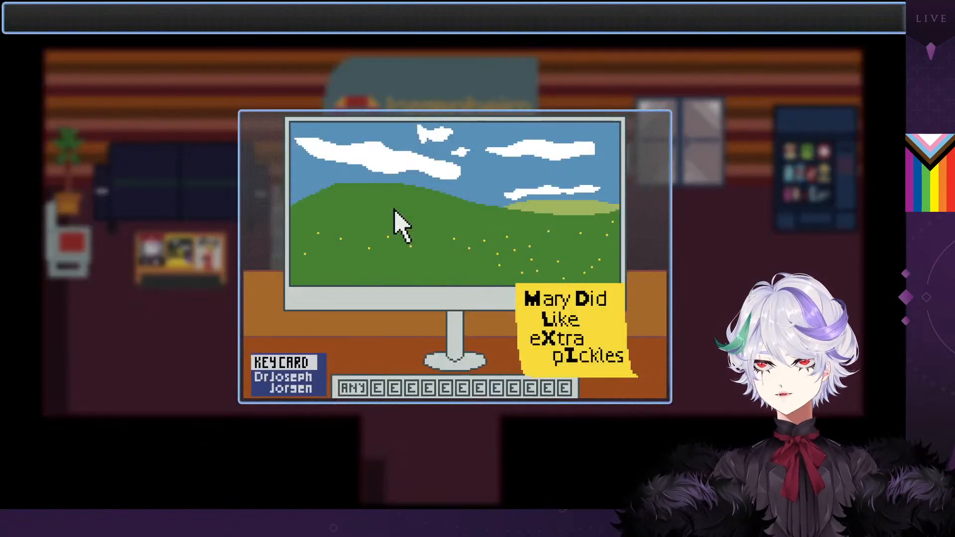
left_click(272, 393)
left_click(283, 390)
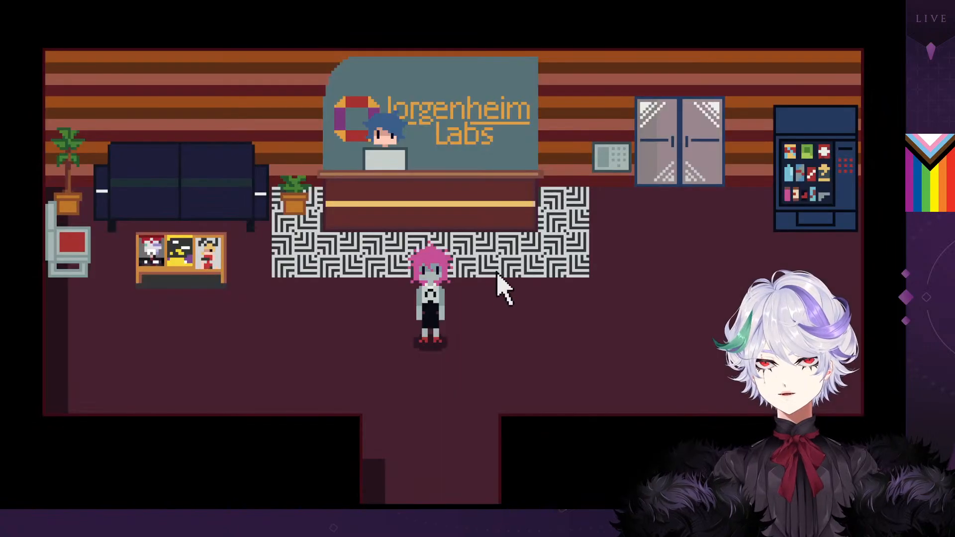
Open the keypad beside the lab doors, try the keycard on the card scanner, dismiss the dialogue, and exit the keypad view
left_click(613, 160)
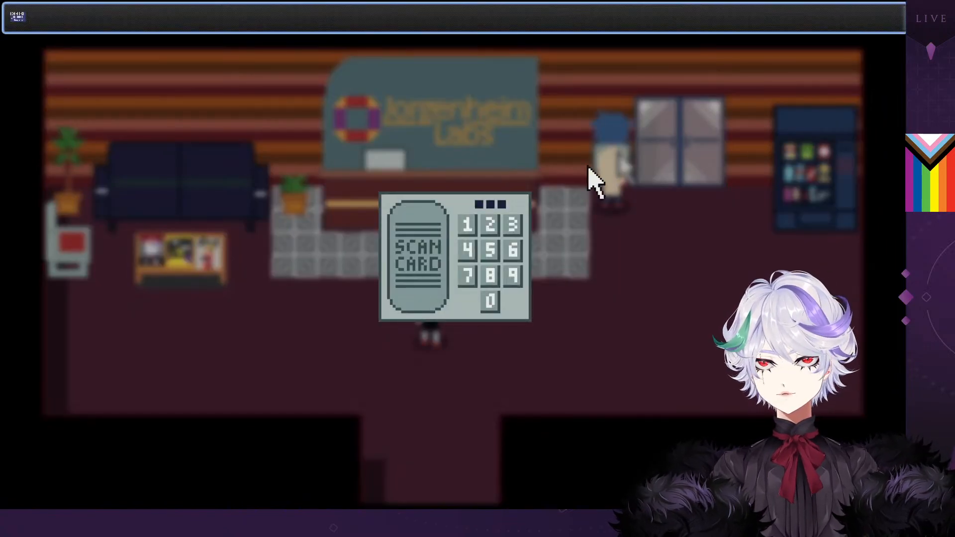
left_click(20, 17)
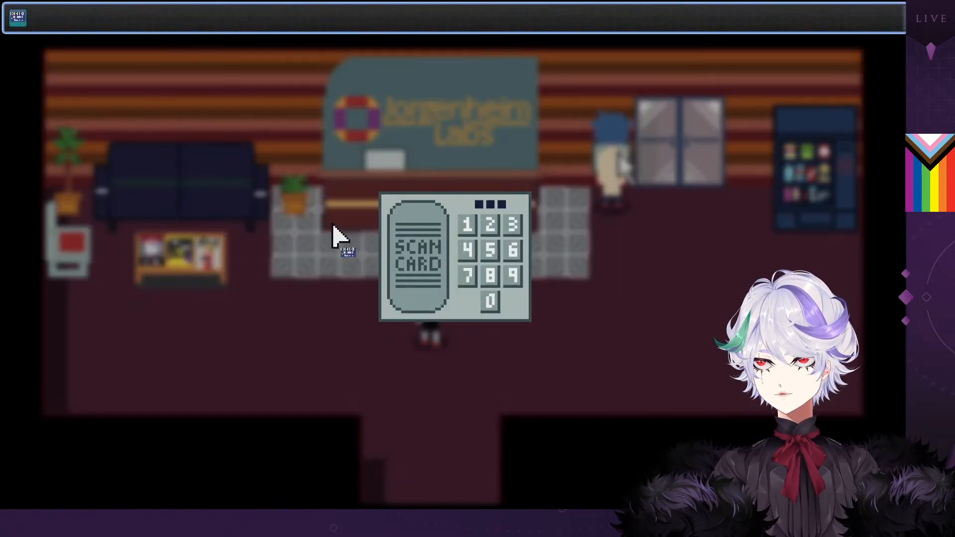
left_click(413, 271)
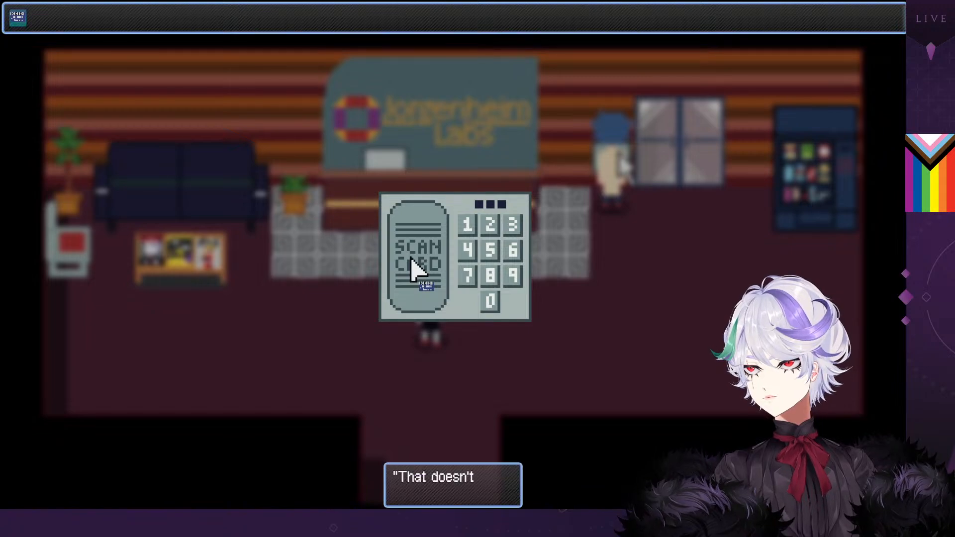
left_click(317, 275)
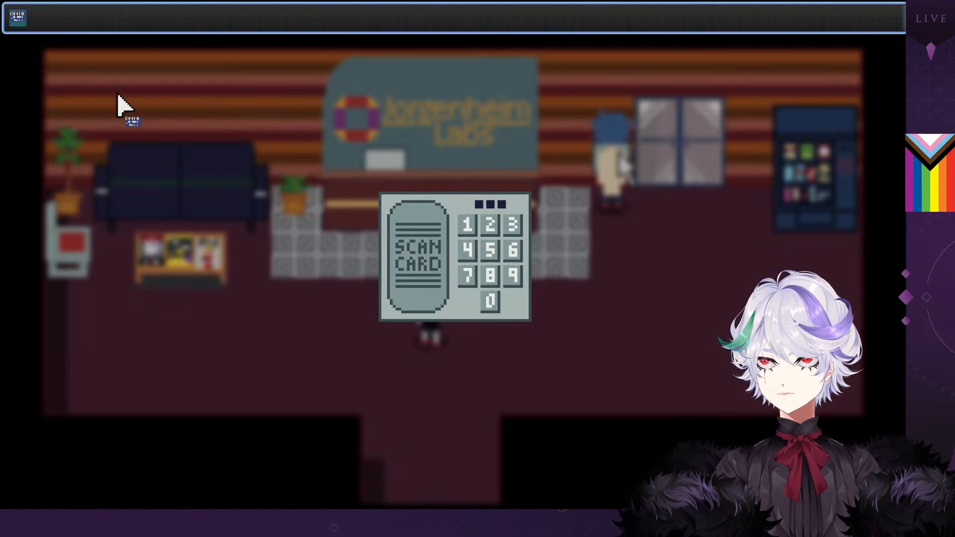
left_click(201, 182)
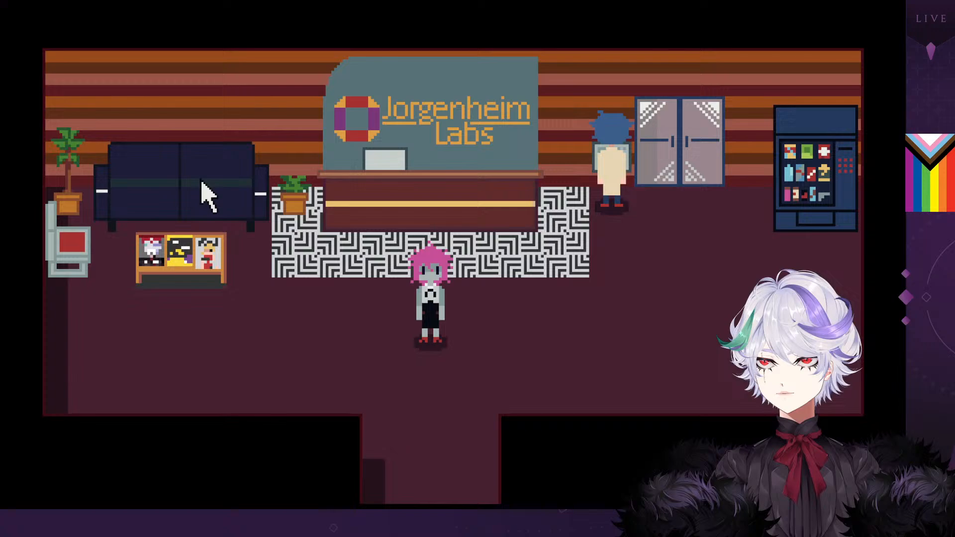
Reopen the keypad and test attaching the keycard to the cursor and cancelling it repeatedly
left_click(600, 158)
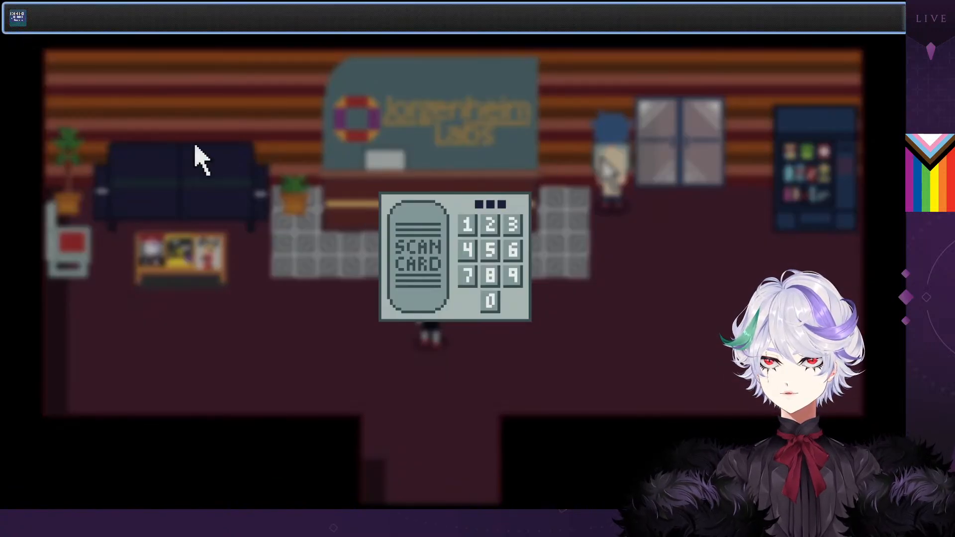
left_click(17, 19)
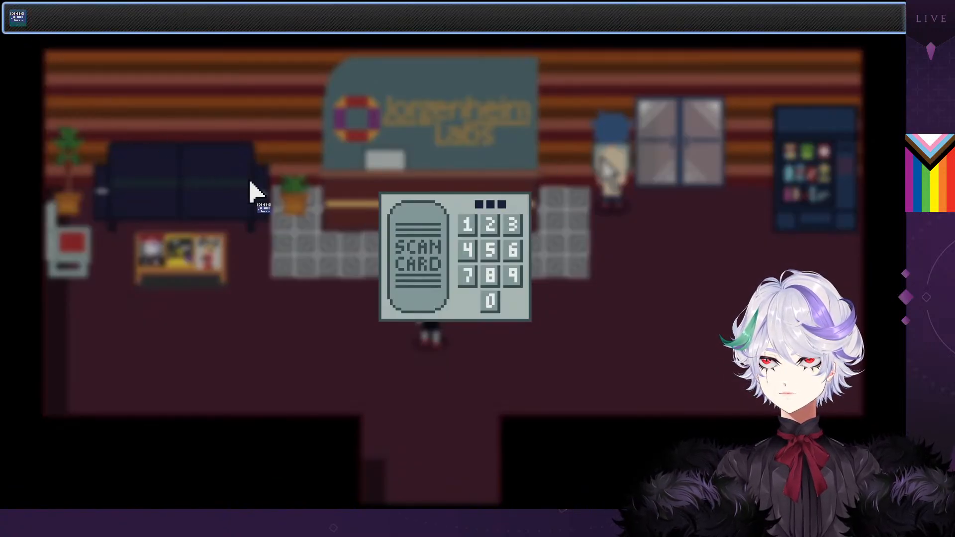
left_click(19, 19)
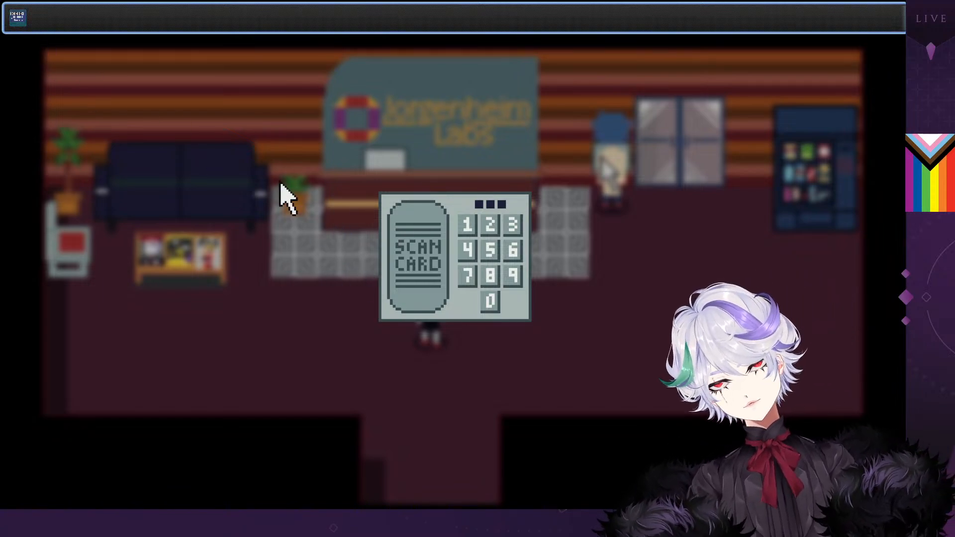
left_click(18, 19)
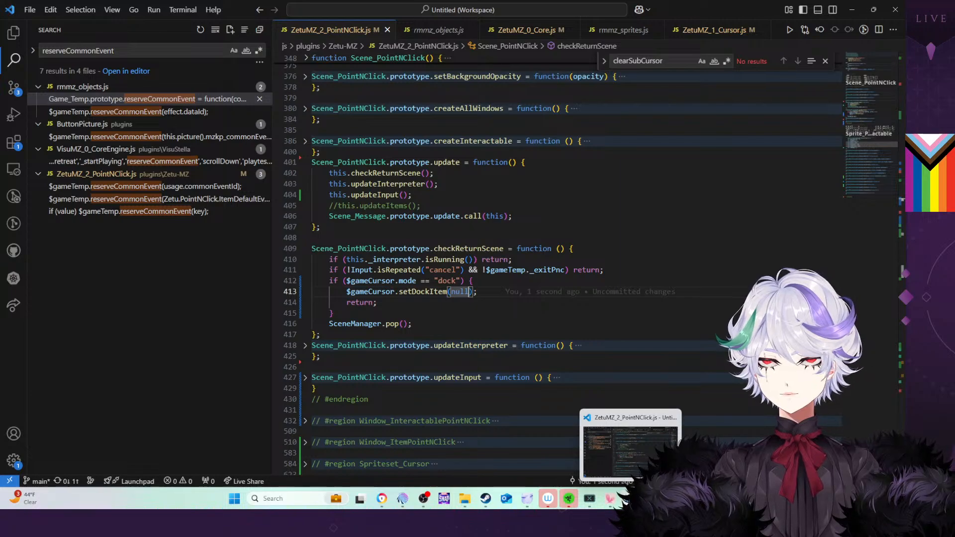
Return to ZetuMZ_2_PointNClick.js in VS Code and expand the ItemCombineEvent struct comment near the file's start
left_click(630, 498)
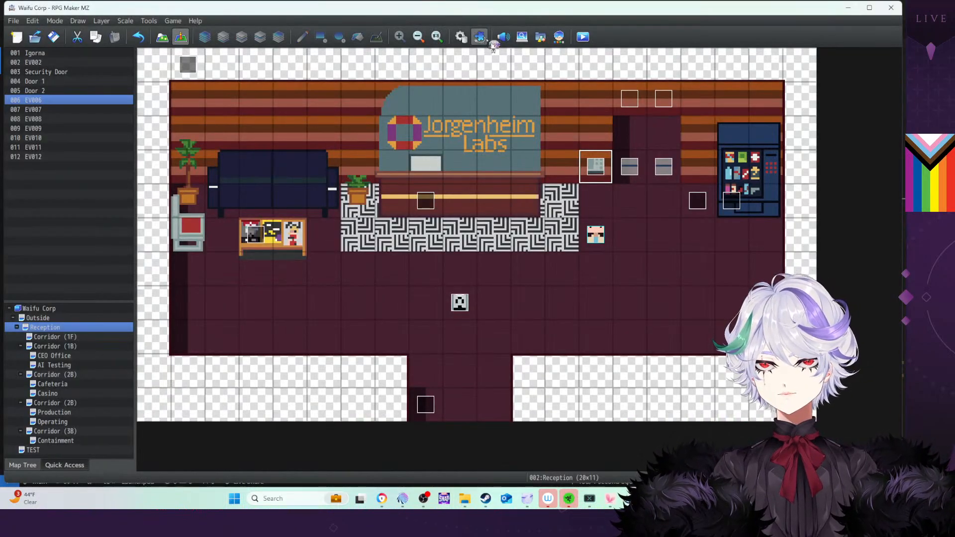
left_click(629, 499)
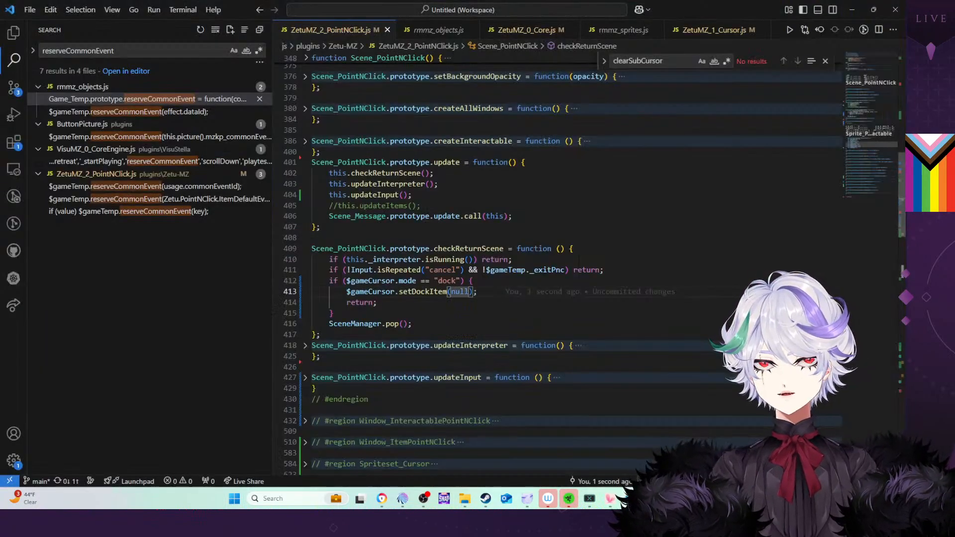
scroll(377, 149, "up", 15)
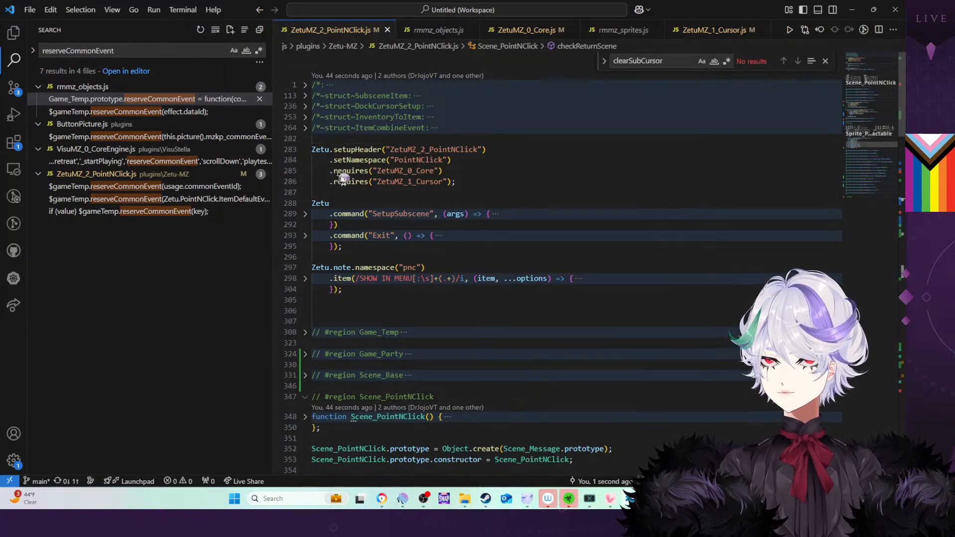
left_click(306, 128)
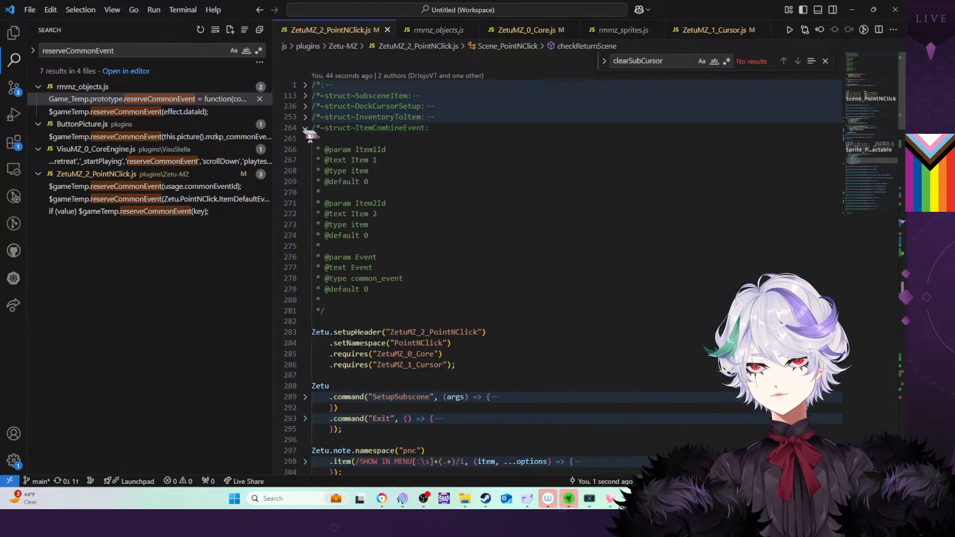
left_click(399, 294)
key("Return")
key("Return")
type("@para")
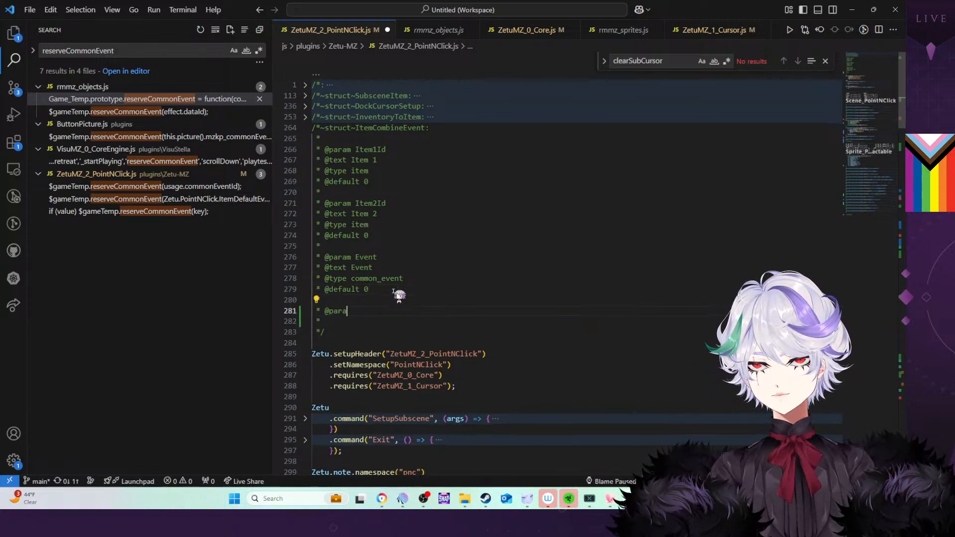
left_click(392, 291, "shift")
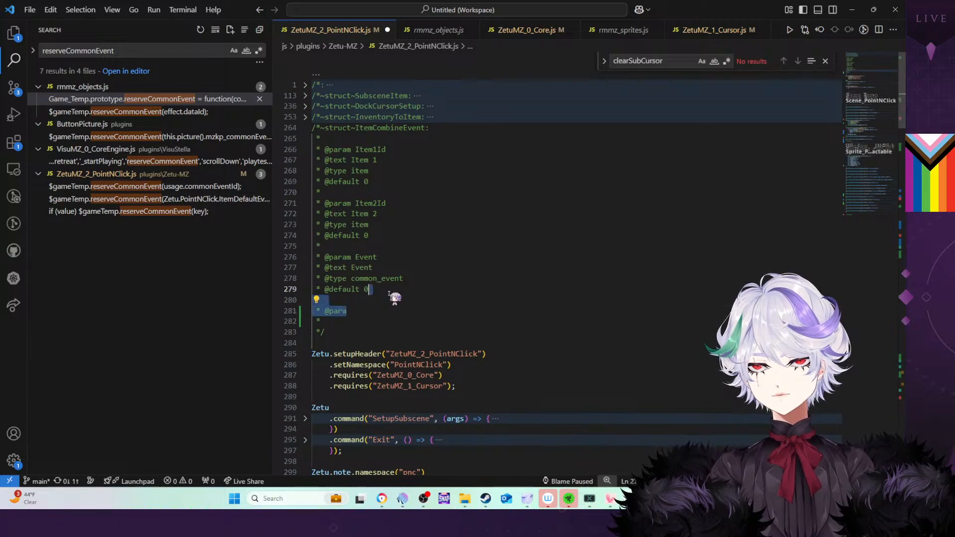
type("\\")
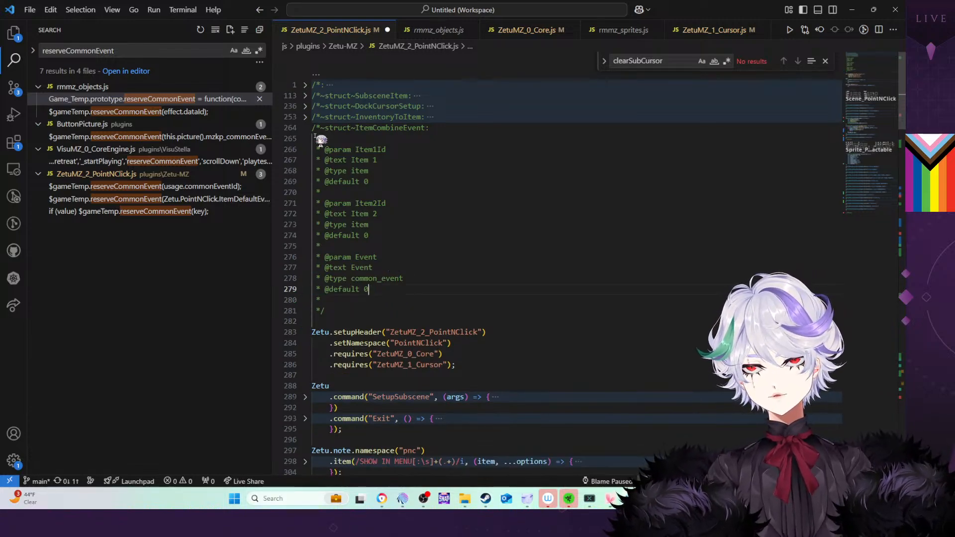
Collapse the ItemCombineEvent struct and add an IconZoom parameter with the text "Item Icon Zoom" at the end of the DockCursorSetup struct comment
left_click(306, 128)
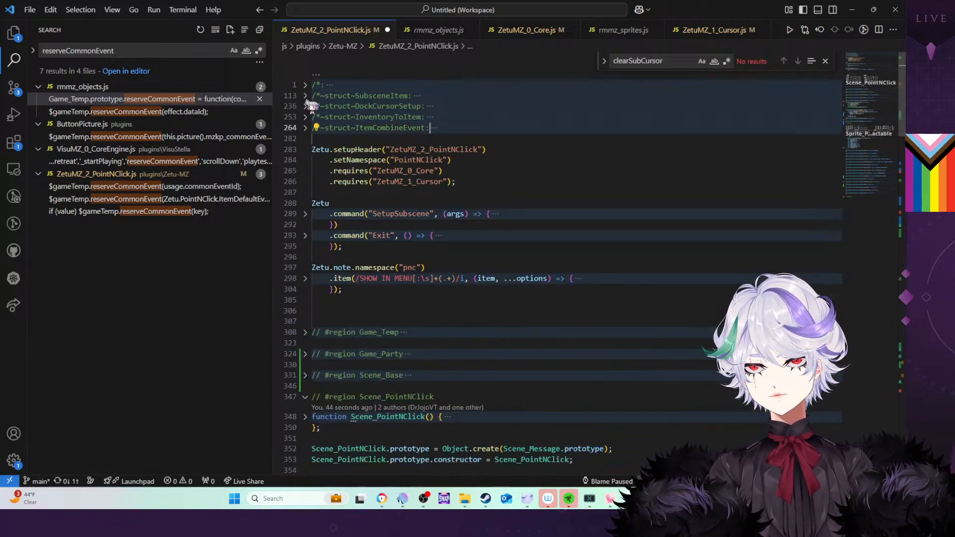
left_click(306, 106)
left_click(386, 269)
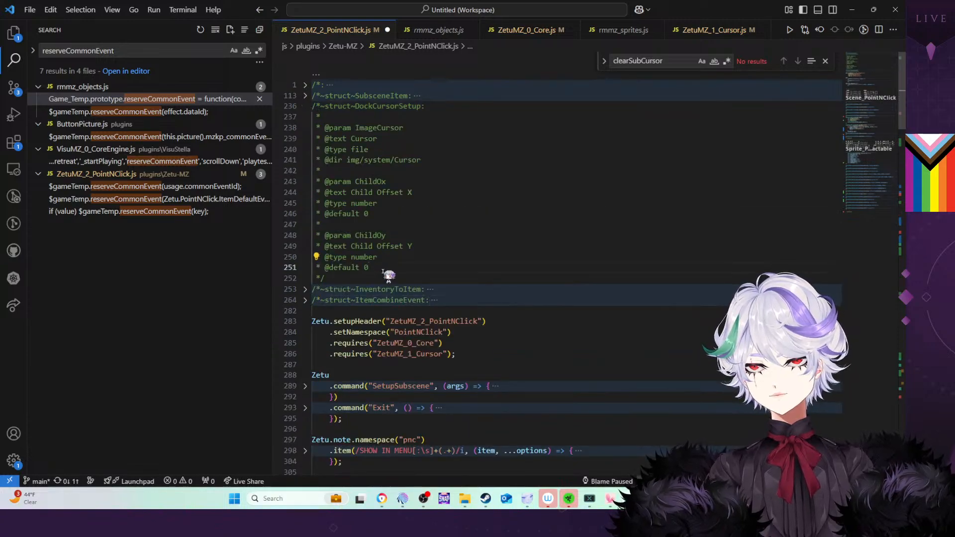
key("Return")
key("Return")
type("@param IconZ")
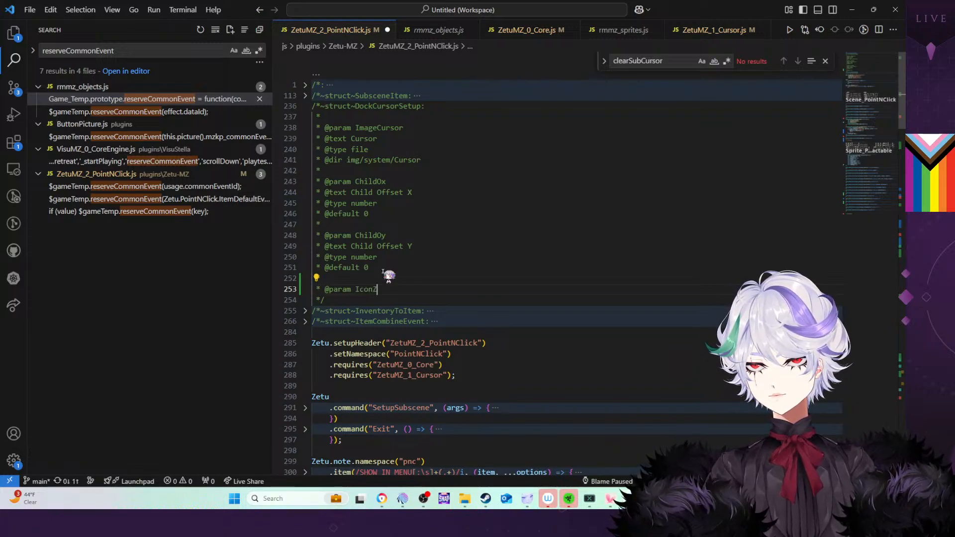
type("oom")
key("Return")
type("@")
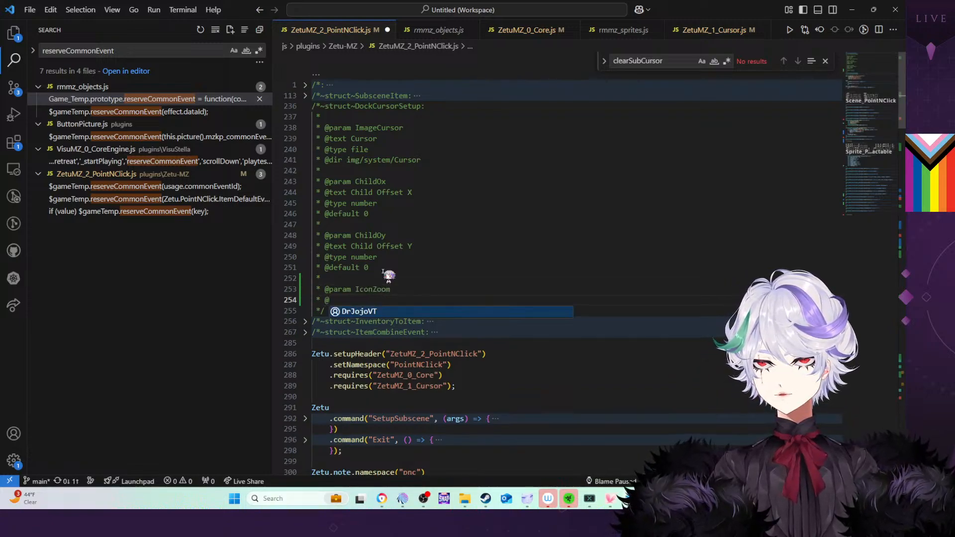
type("text Item Icon Zoom")
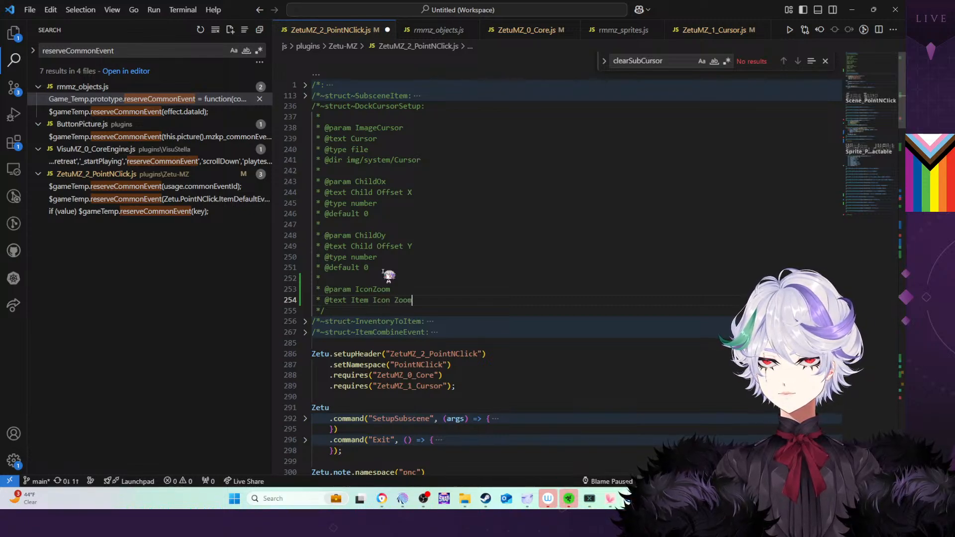
Complete the IconZoom parameter with type number, default 1 and min 1
key("Return")
type("@typ")
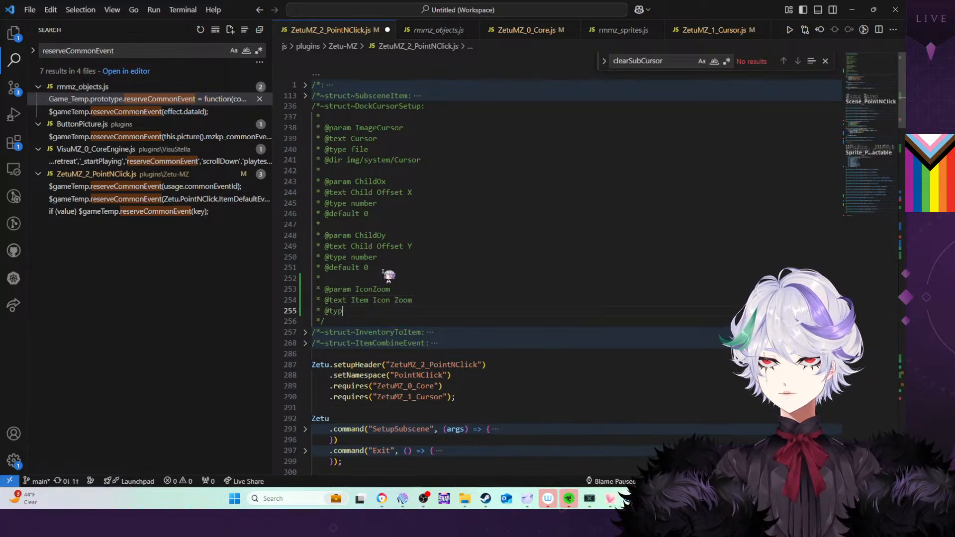
type("e number")
key("Return")
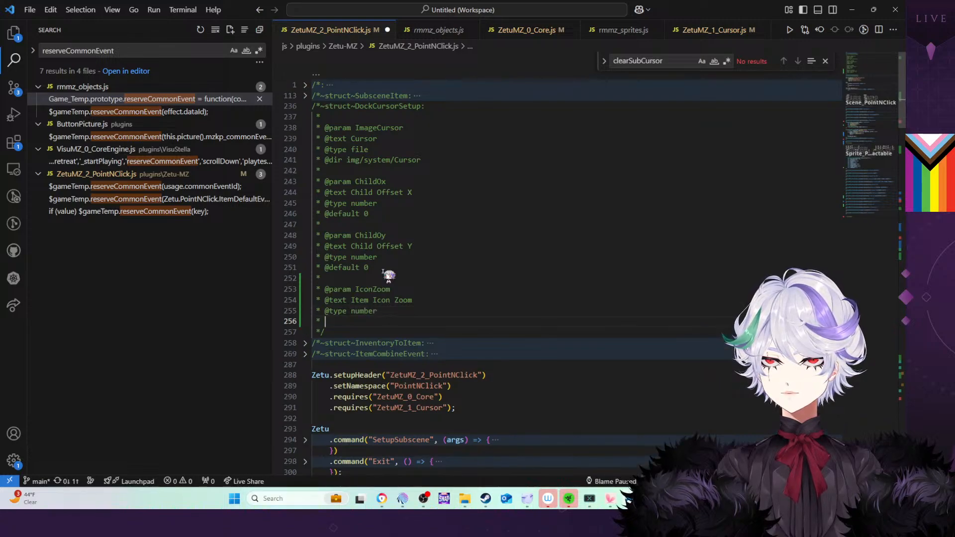
type("@default")
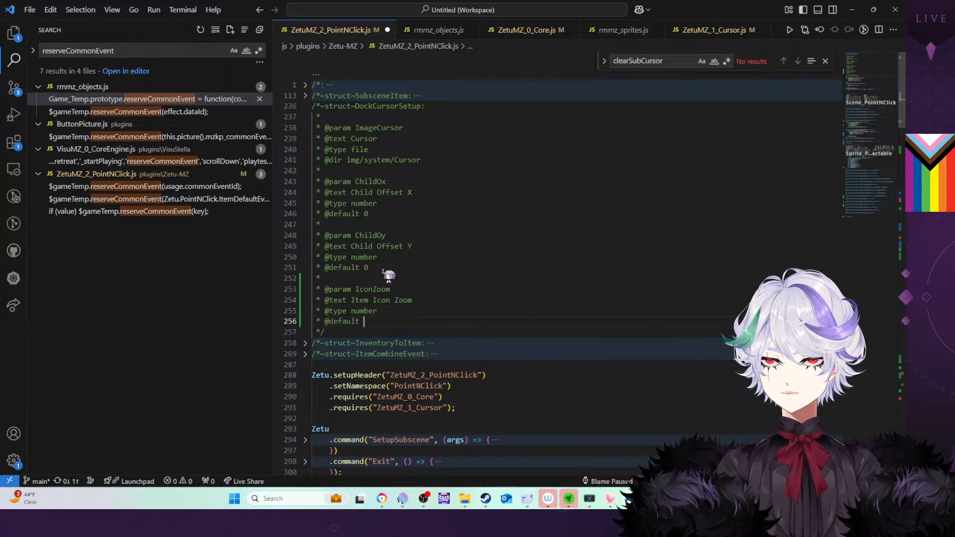
type(" 1")
key("Return")
type("@mi")
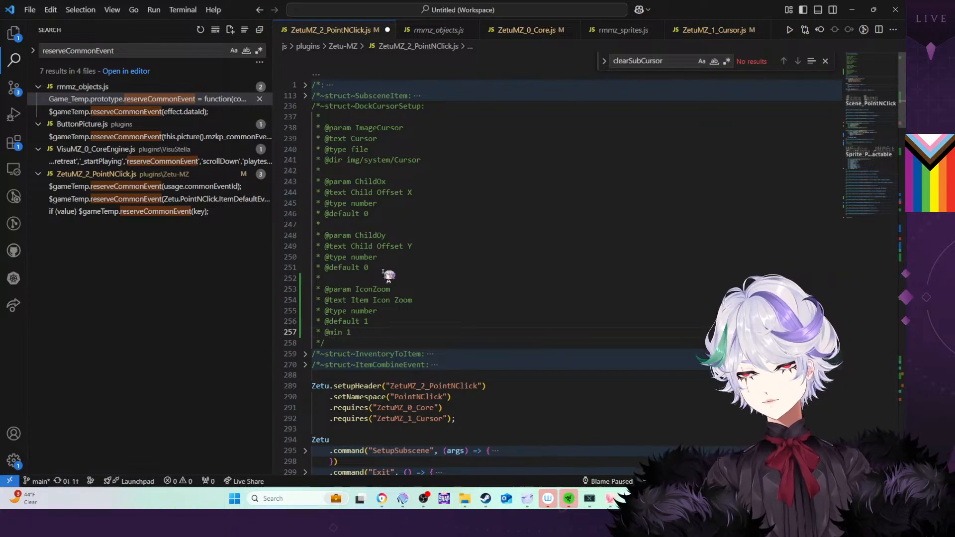
type("n 1")
key("Return")
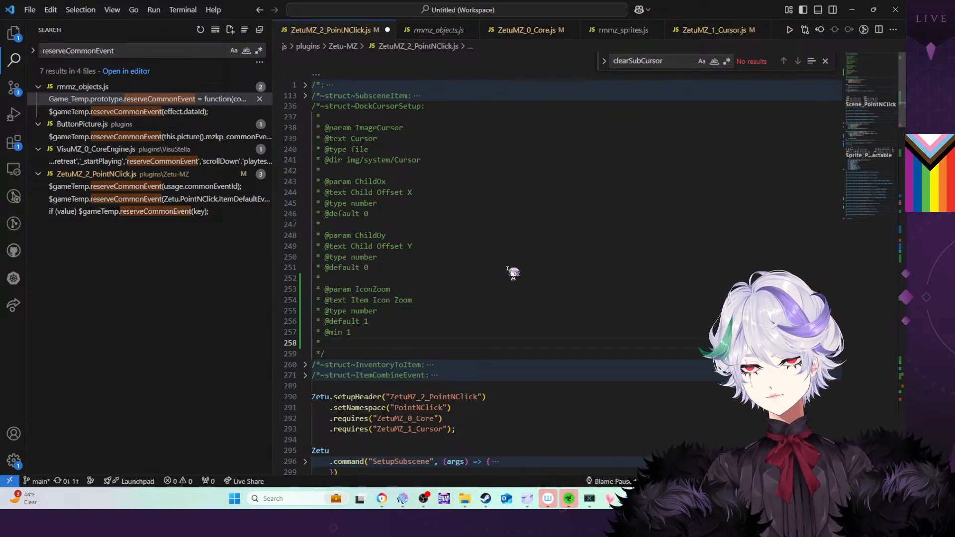
Look through the sprite code further down the file and search the whole workspace for scale.x
scroll(508, 272, "down", 4)
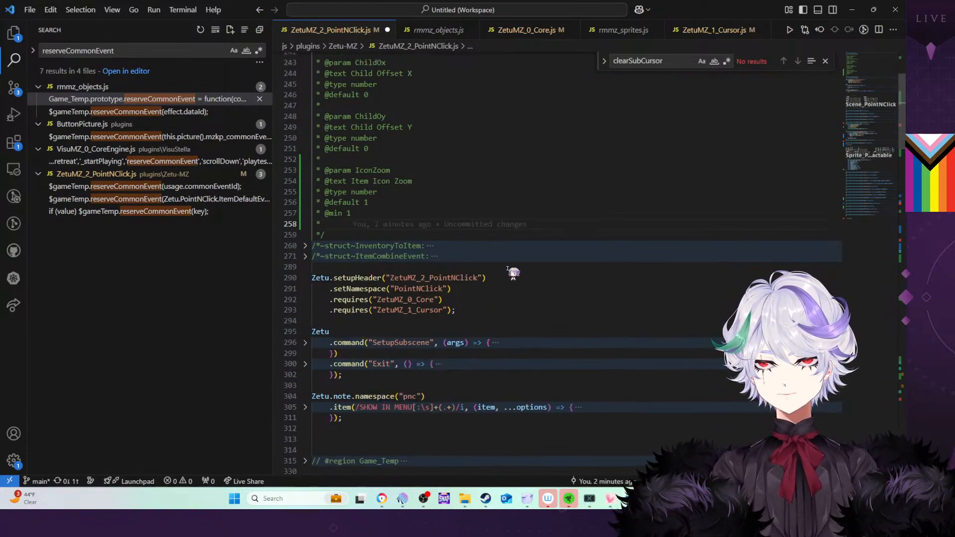
scroll(513, 273, "down", 15)
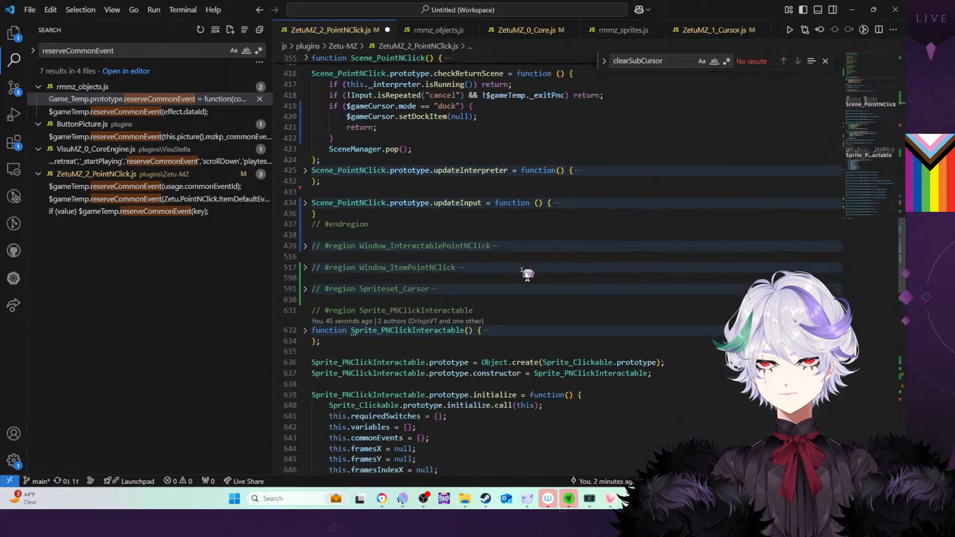
scroll(532, 281, "down", 14)
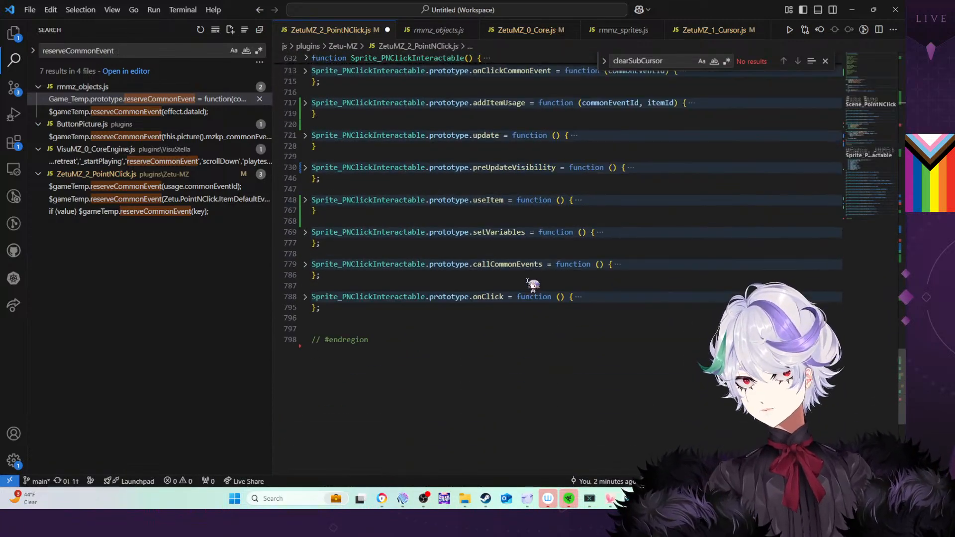
scroll(528, 282, "up", 2)
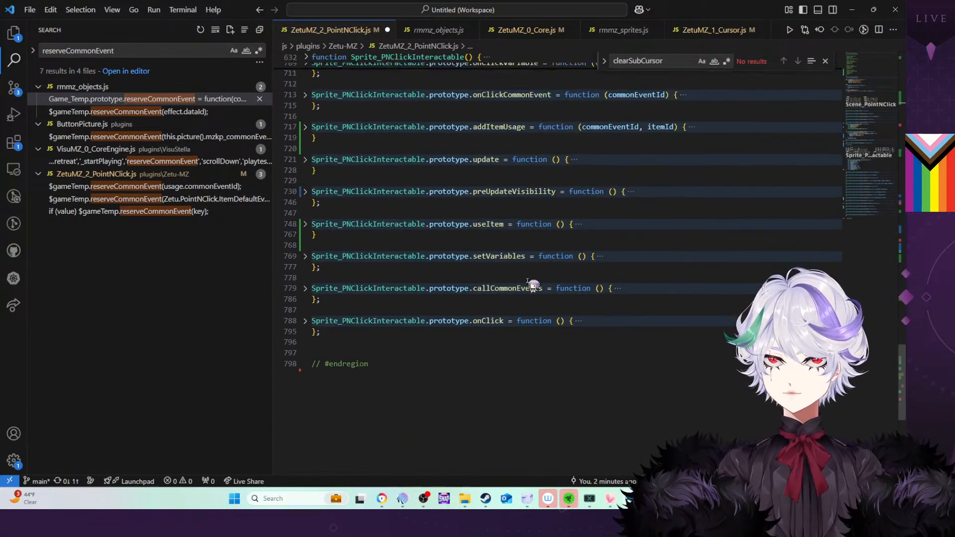
key("ctrl+shift+f")
type("sca")
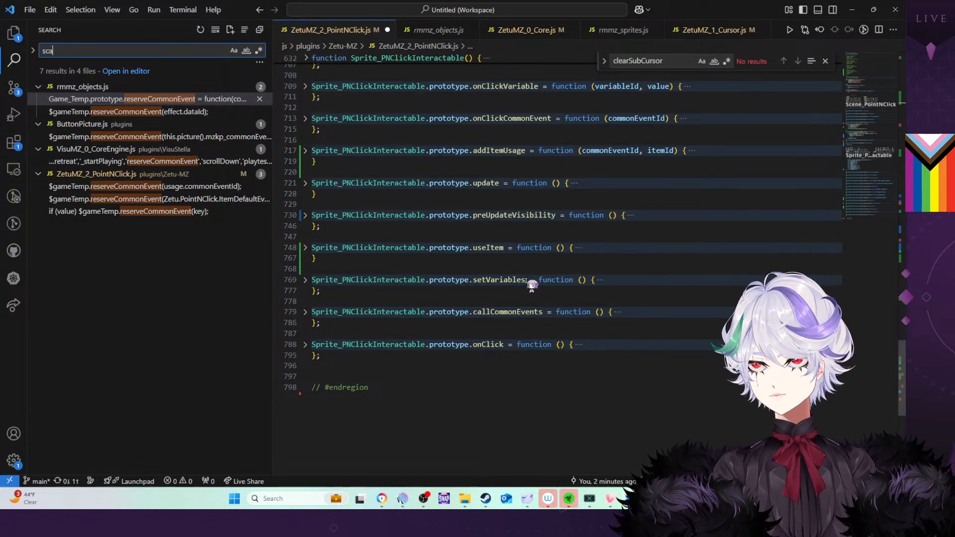
type("le.x")
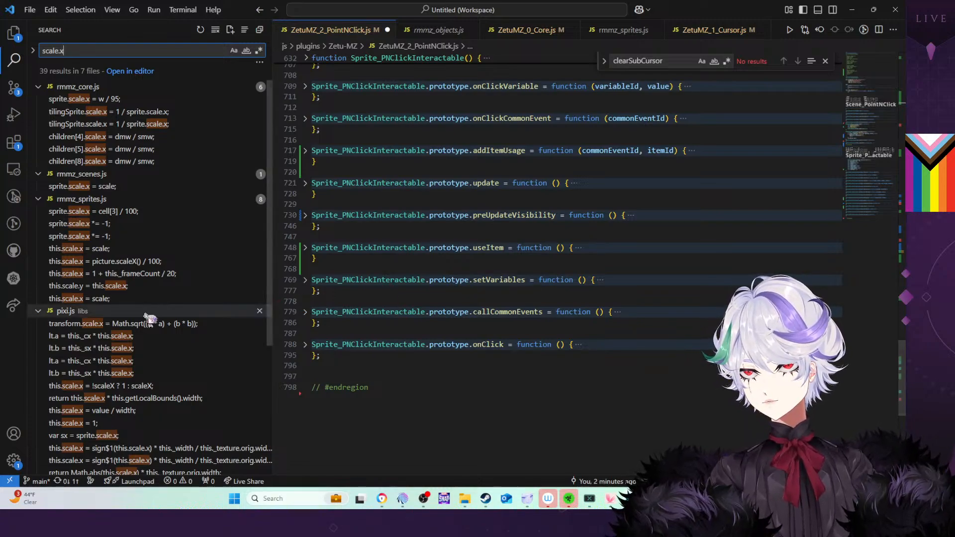
Show the workspace file list, then find the Spriteset_Cursor setDockItem definition and expand it with its new-item branch
left_click(14, 33)
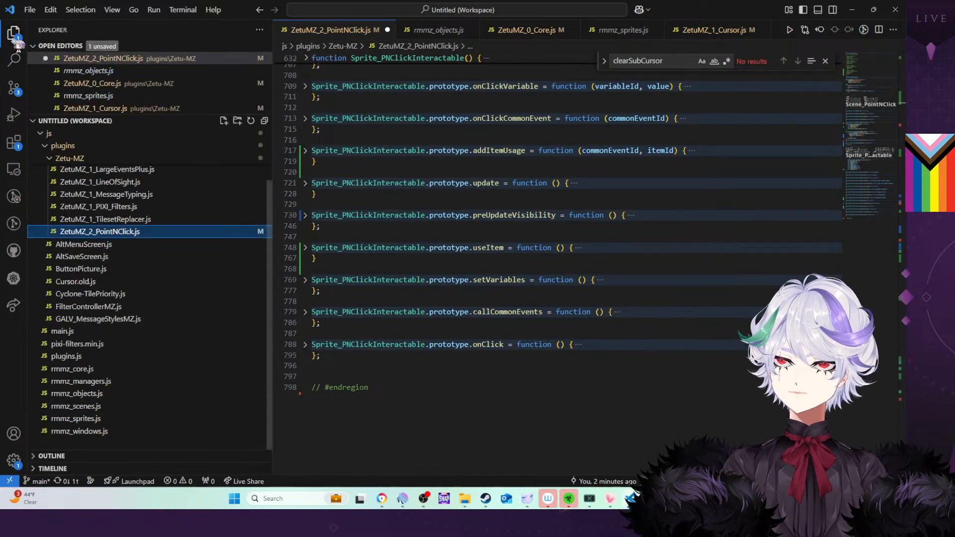
left_click(14, 33)
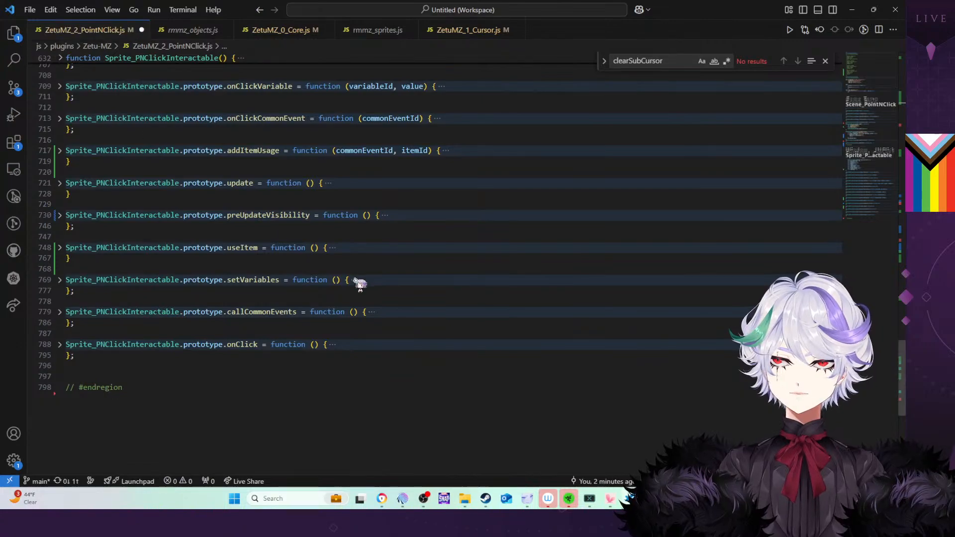
left_click(13, 33)
scroll(507, 247, "up", 4)
scroll(507, 247, "up", 15)
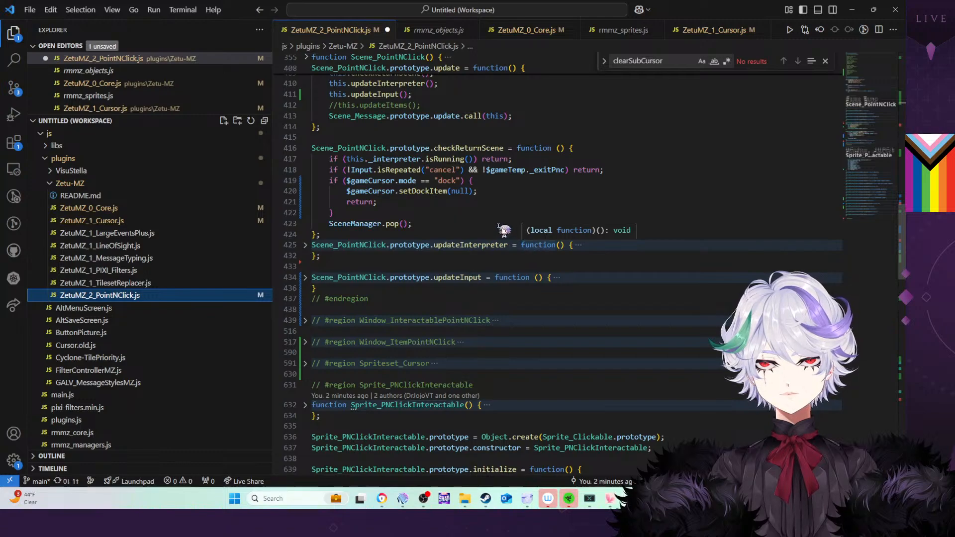
double_click(430, 194)
key("ctrl+f")
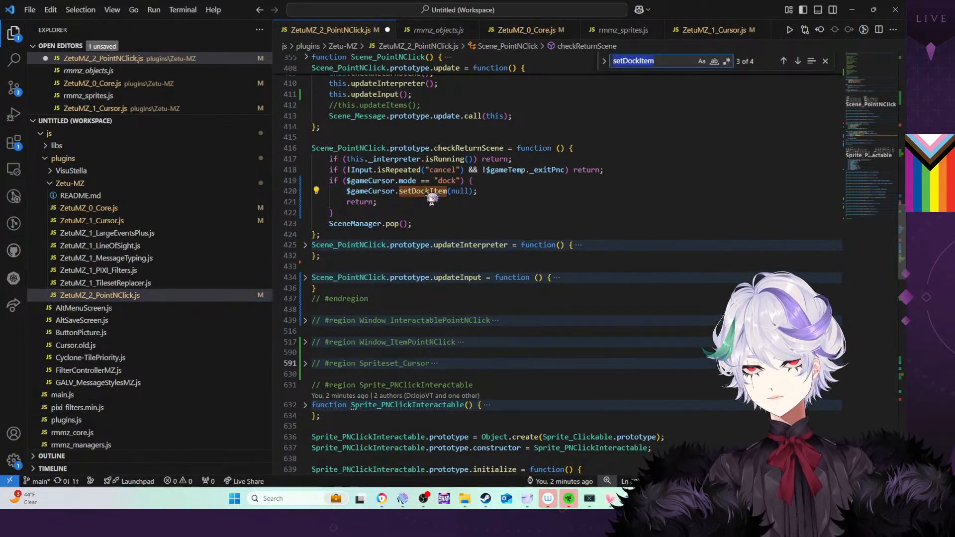
key("Return")
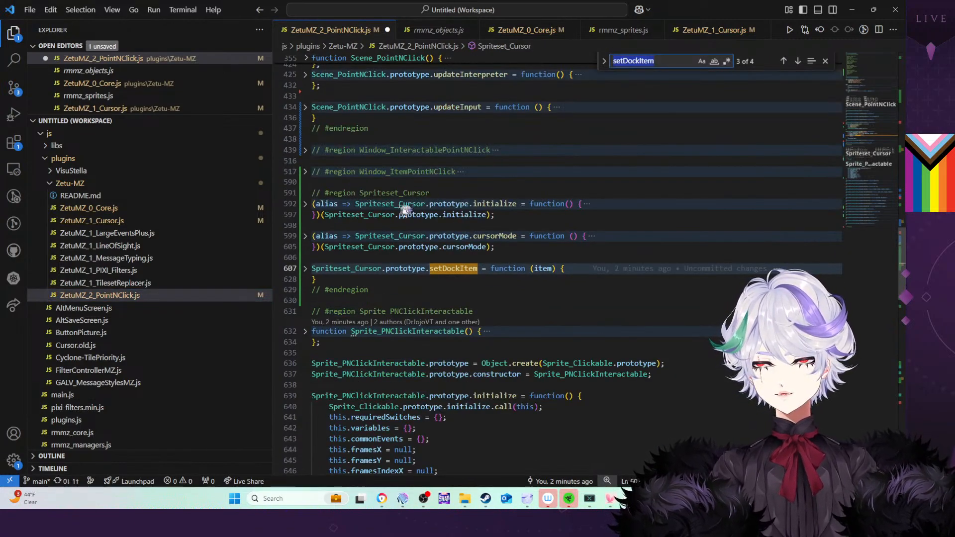
left_click(305, 268)
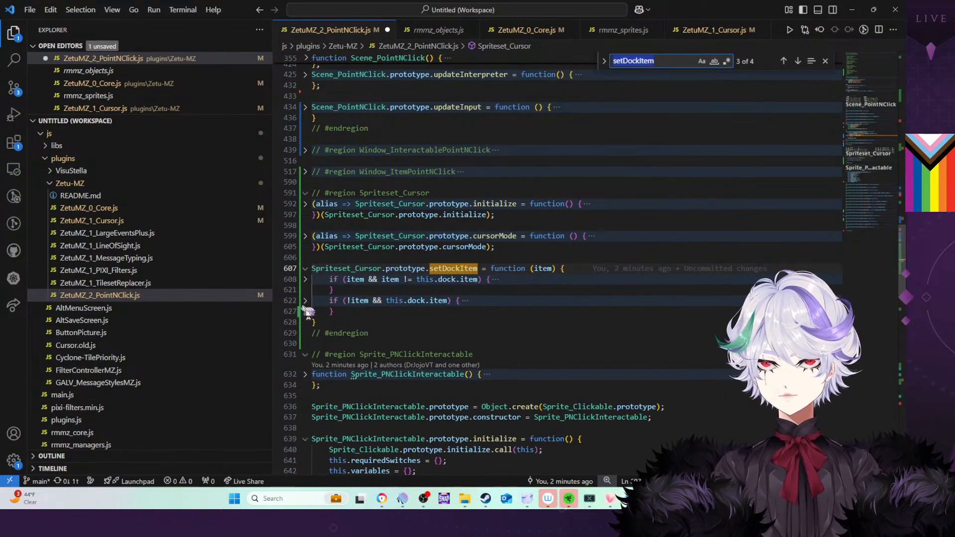
left_click(305, 279)
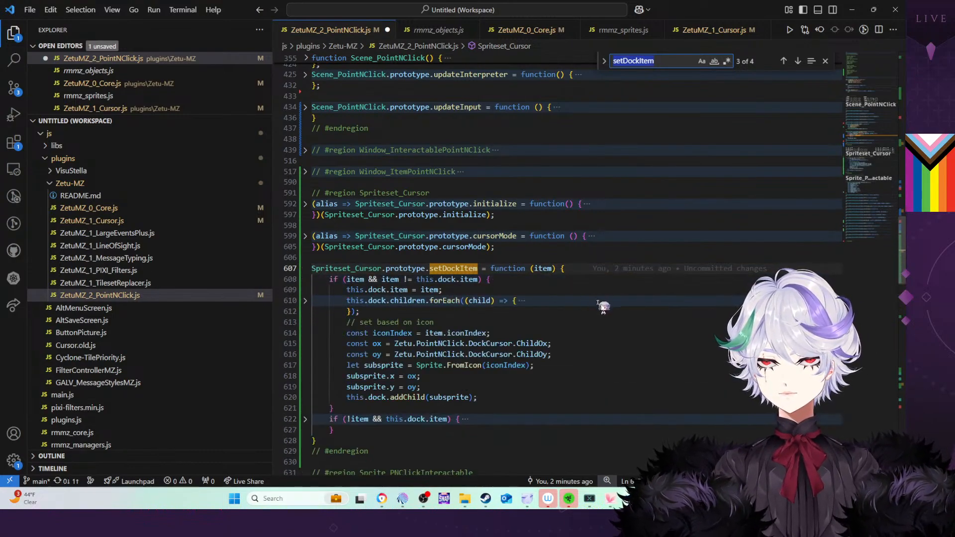
Add the line subsprite.scale.x = scale; after the subsprite.y assignment in setDockItem
left_click(455, 392)
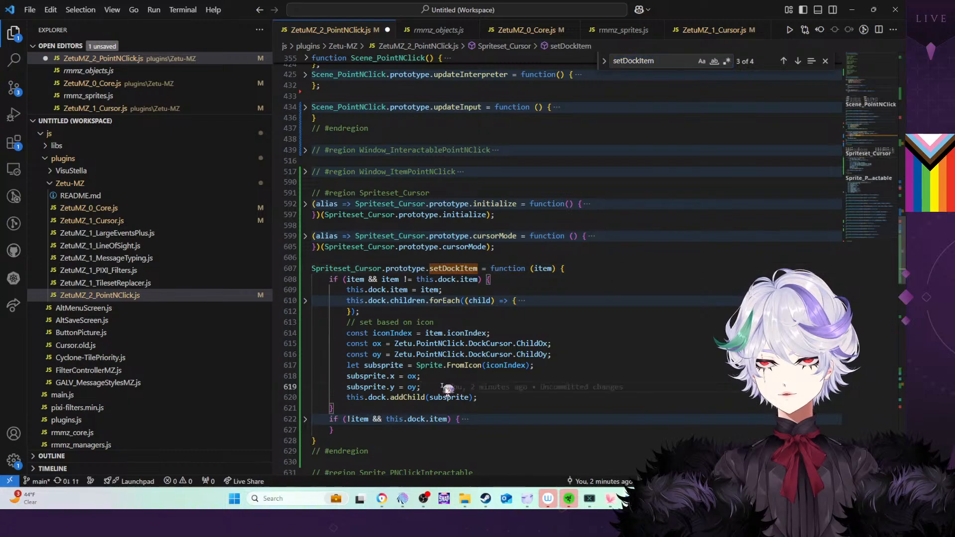
key("Return")
type("sub")
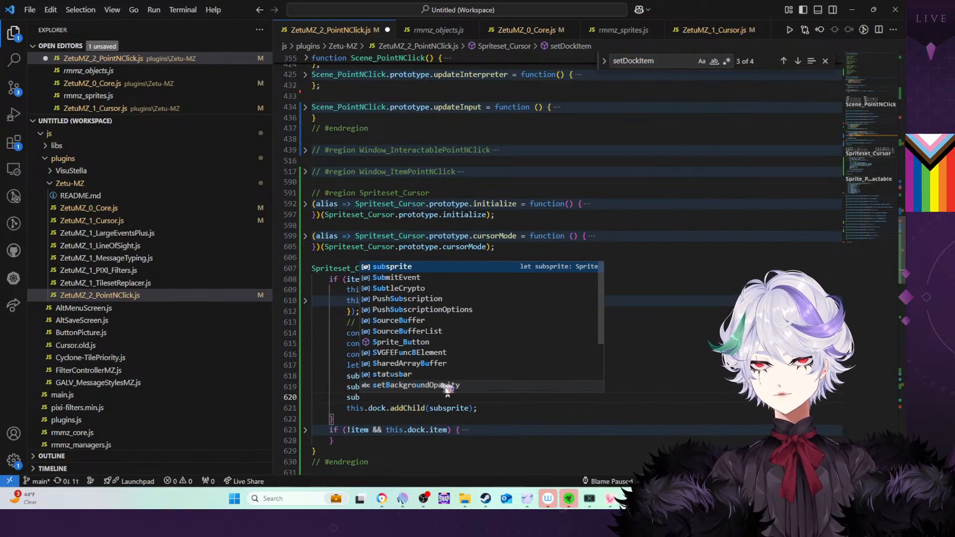
type("sprite.scal")
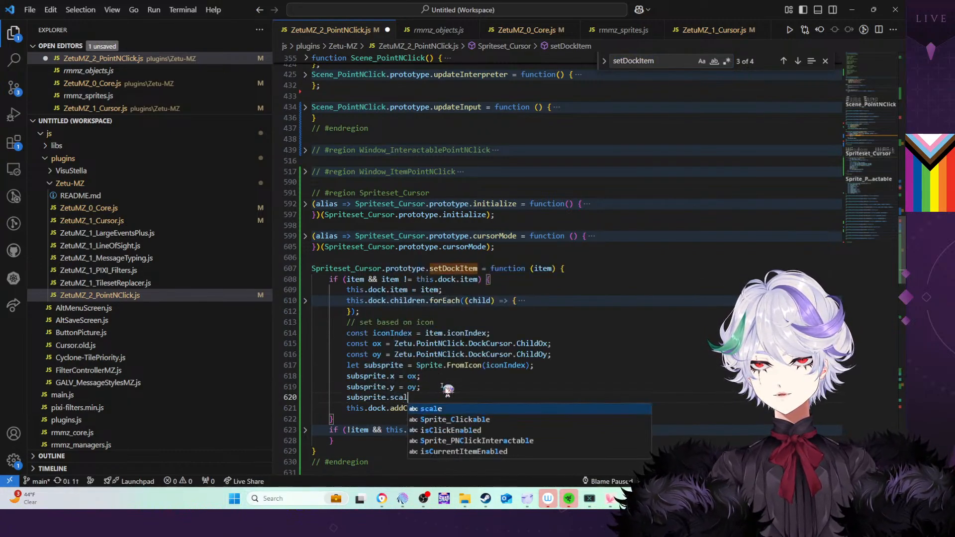
type("e.x = ")
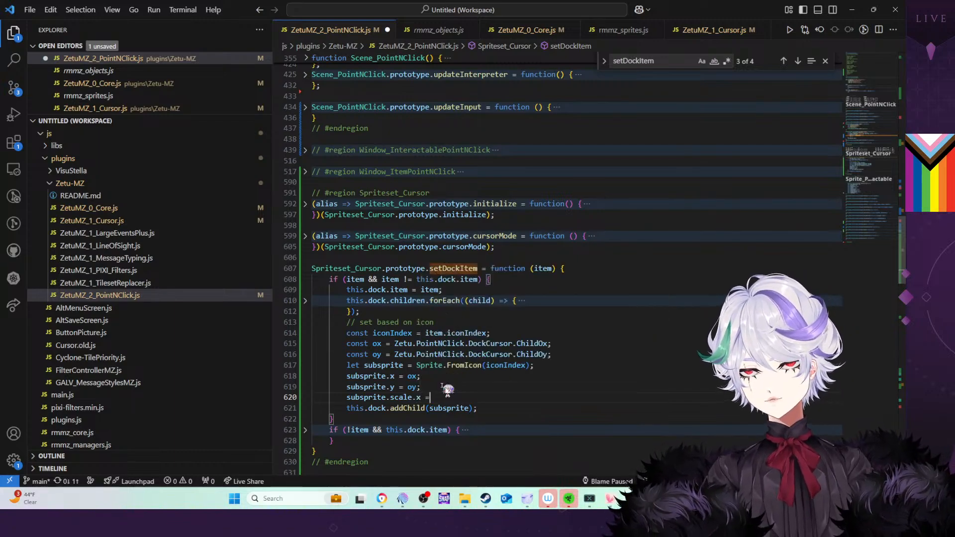
type("scale;")
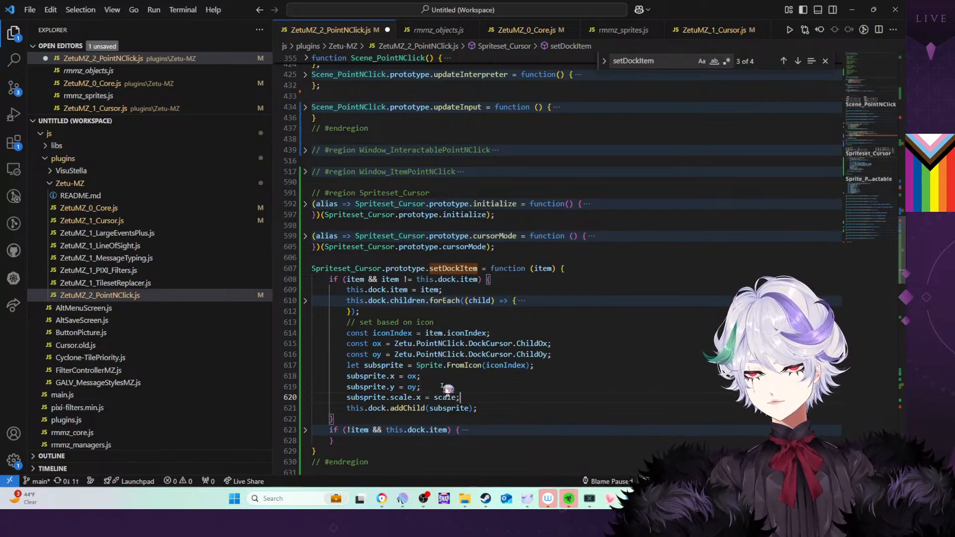
Duplicate the scale.x line as subsprite.scale.y = scale; and remove the blank lines around it
key("Return")
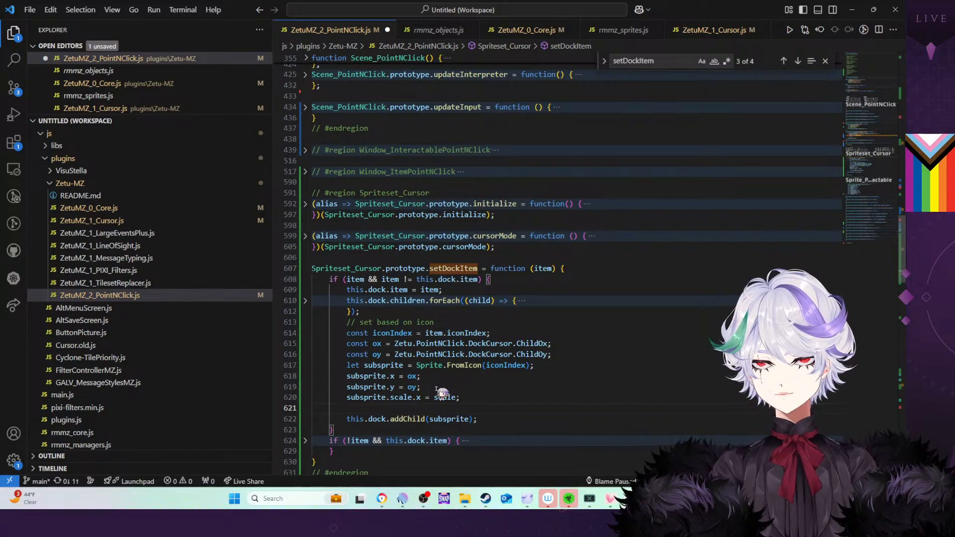
left_click(437, 388, "shift")
key("ctrl+c")
key("ctrl+v")
key("ctrl+v")
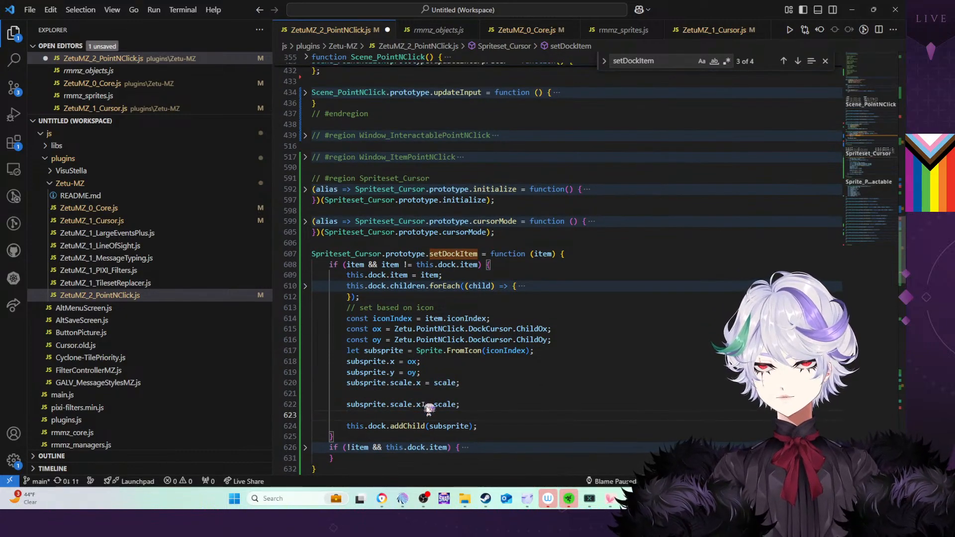
type("y")
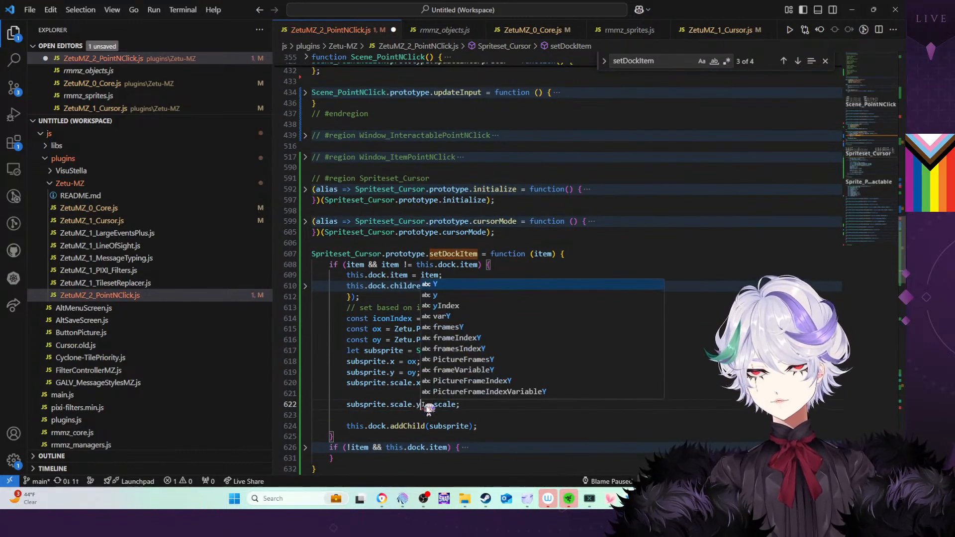
left_click_drag(458, 405, 465, 414)
key("BackSpace")
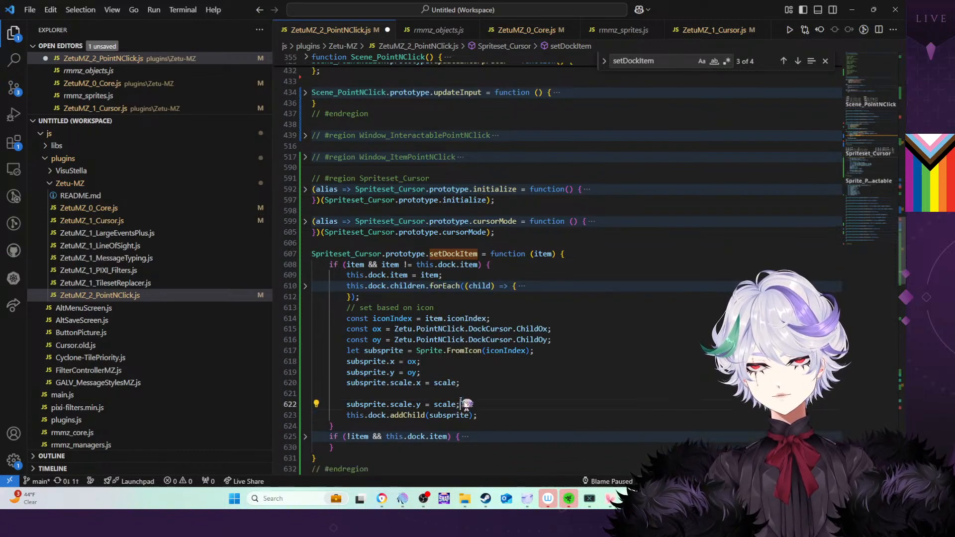
left_click(459, 394)
key("BackSpace")
Duplicate the const oy line in setDockItem and rename the copied constant to scale
left_click_drag(566, 339, 566, 333)
key("ctrl+c")
key("ctrl+v")
key("ctrl+v")
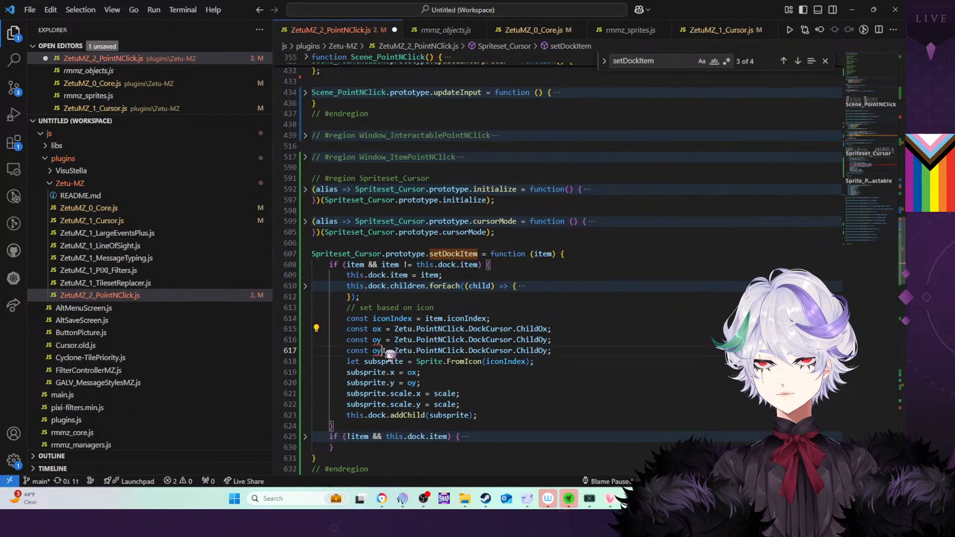
double_click(377, 350)
type("scale")
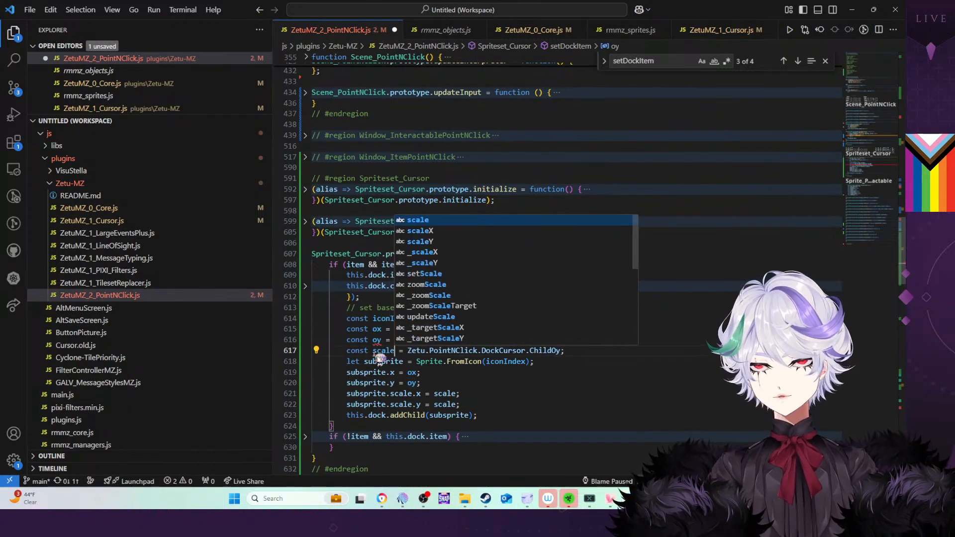
left_click(549, 374)
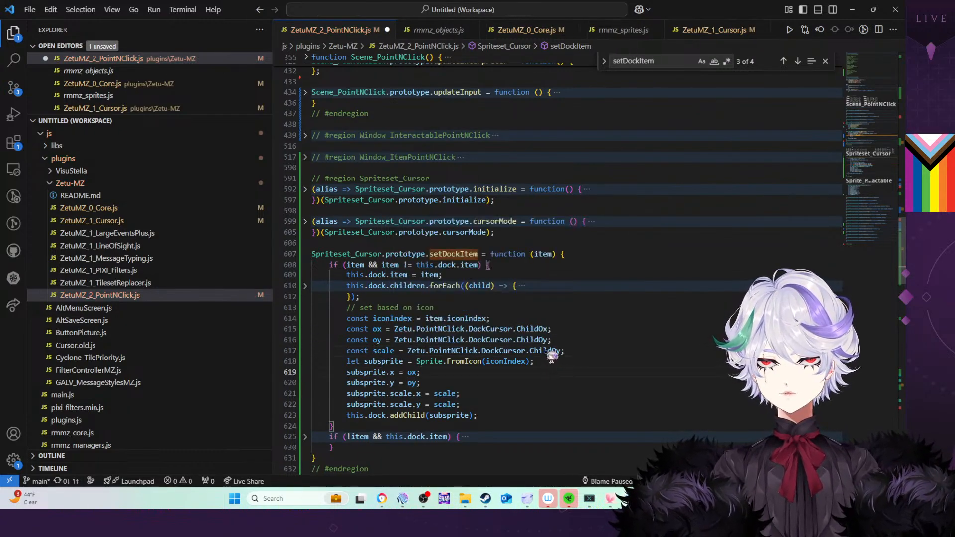
Split the editor within its group, check the IconZoom parameter in the DockCursorSetup struct comment, and close the split
right_click(611, 276)
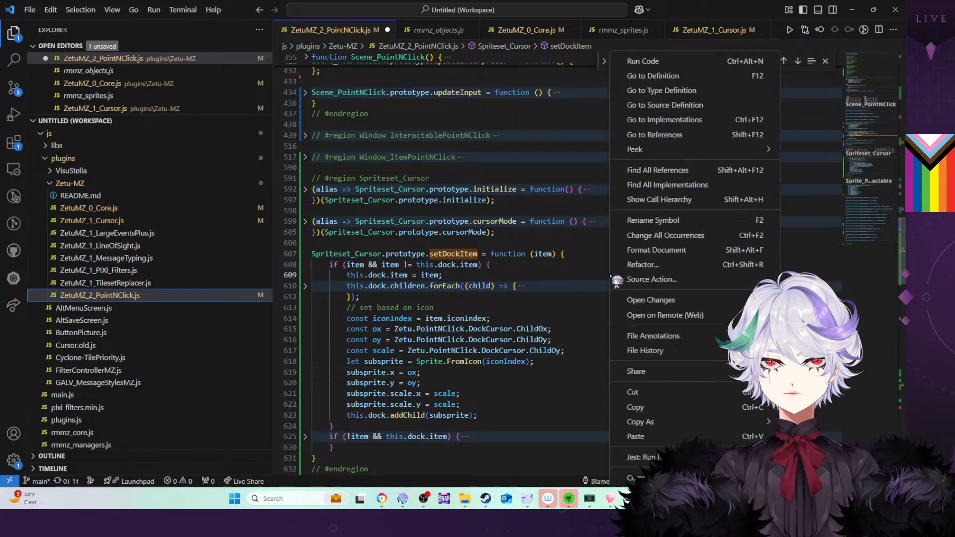
right_click(353, 33)
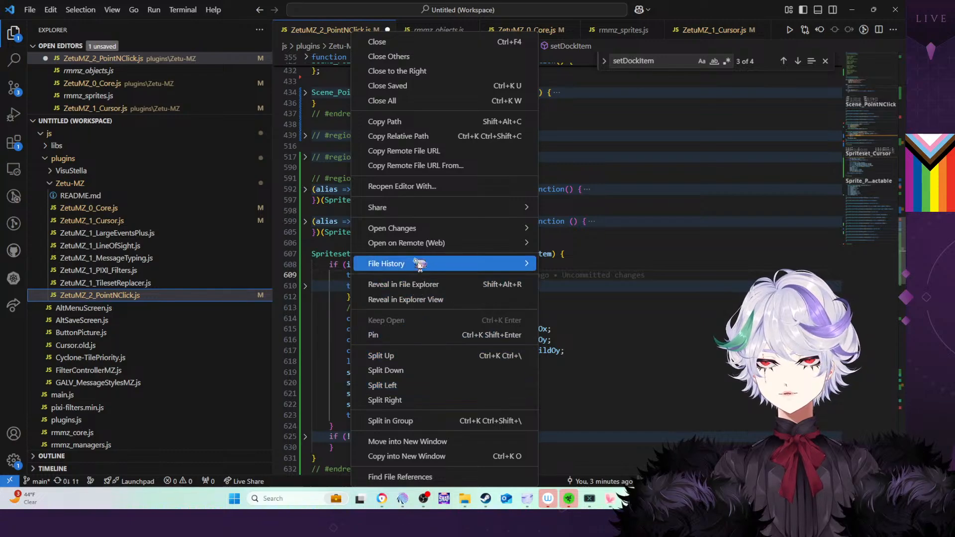
mouse_move(413, 227)
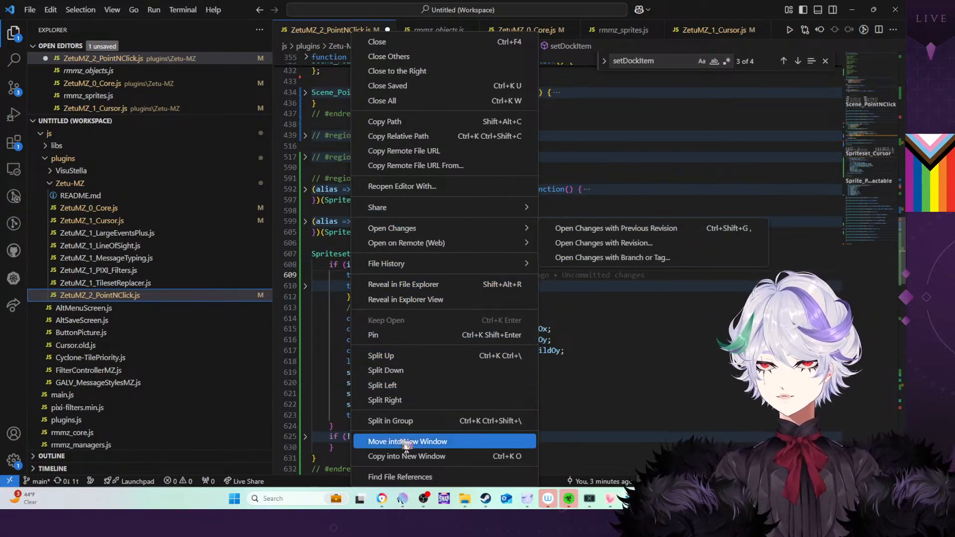
left_click(411, 421)
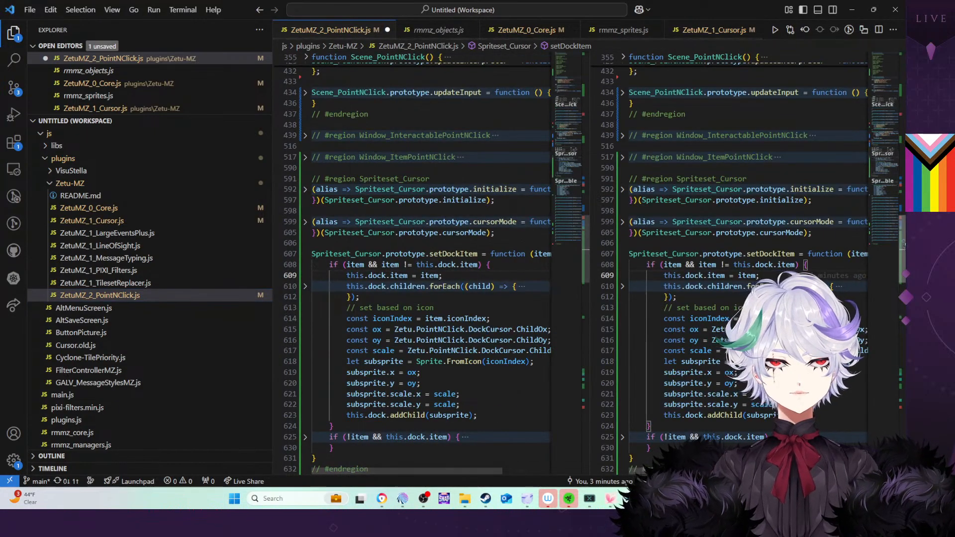
left_click_drag(898, 235, 898, 54)
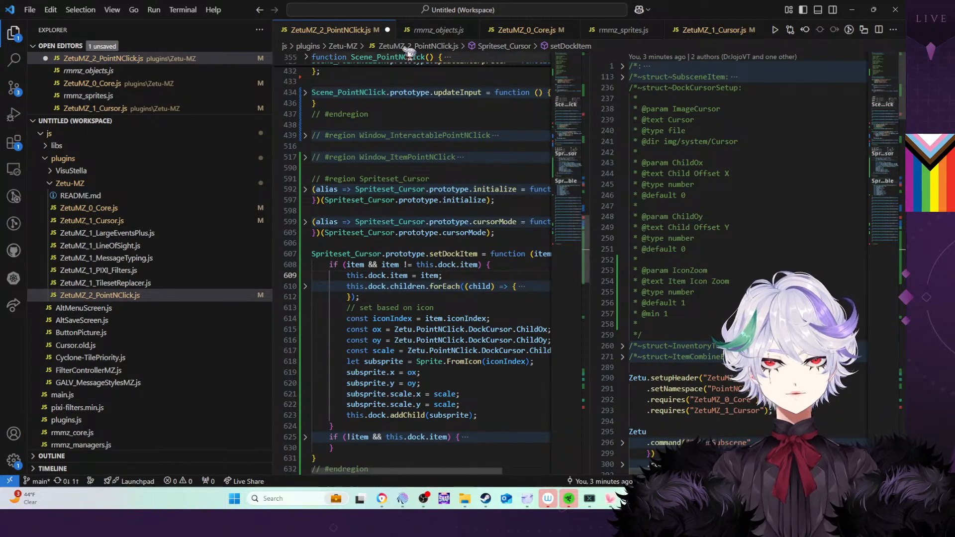
right_click(347, 31)
left_click(397, 419)
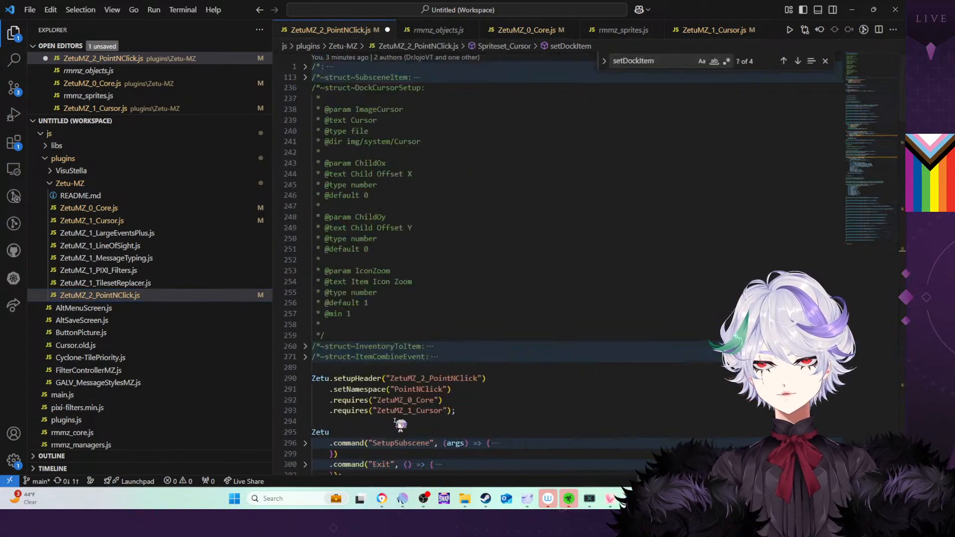
Make the scale constant in setDockItem read Zetu.PointNClick.DockCursor.IconZoom and save the file
scroll(571, 281, "down", 10)
scroll(556, 298, "down", 15)
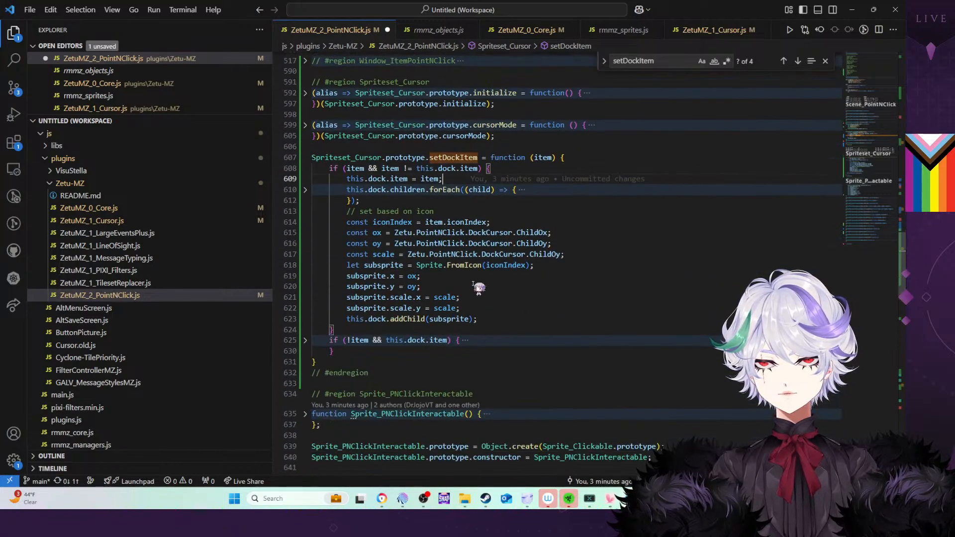
double_click(552, 254)
type("IconZoom;")
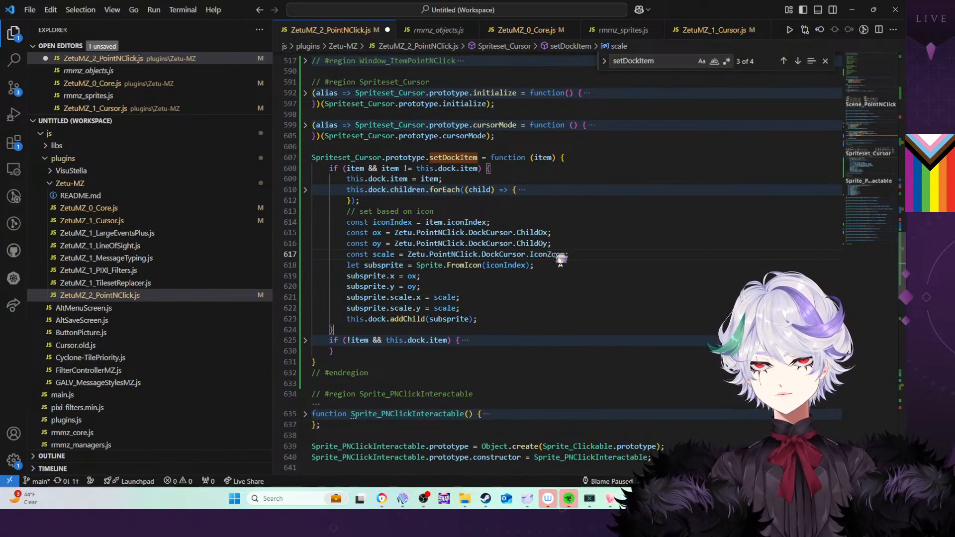
key("ctrl+s")
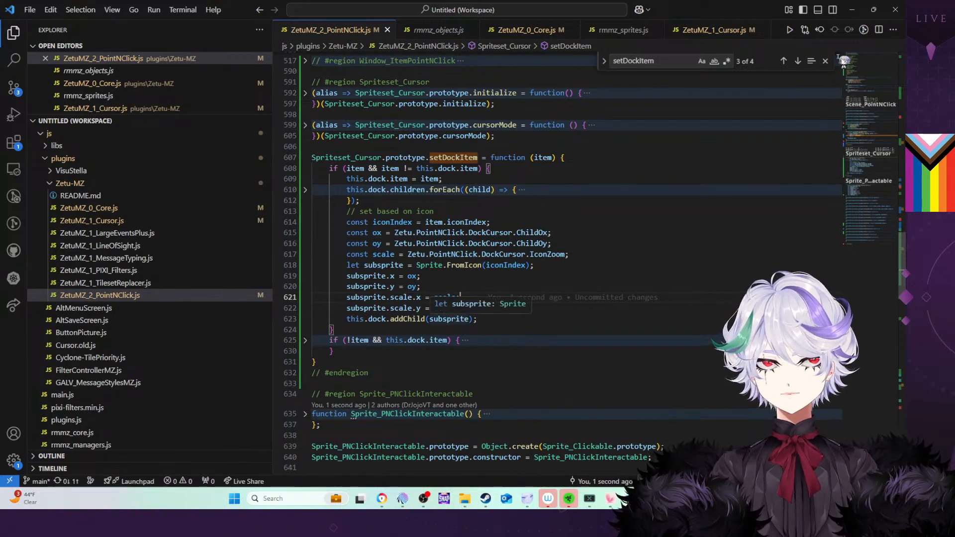
Switch to RPG Maker MZ and set Item Icon Zoom to 4 in the ZetuMZ_2_PointNClick plugin's Dock Cursor parameter
left_click(852, 10)
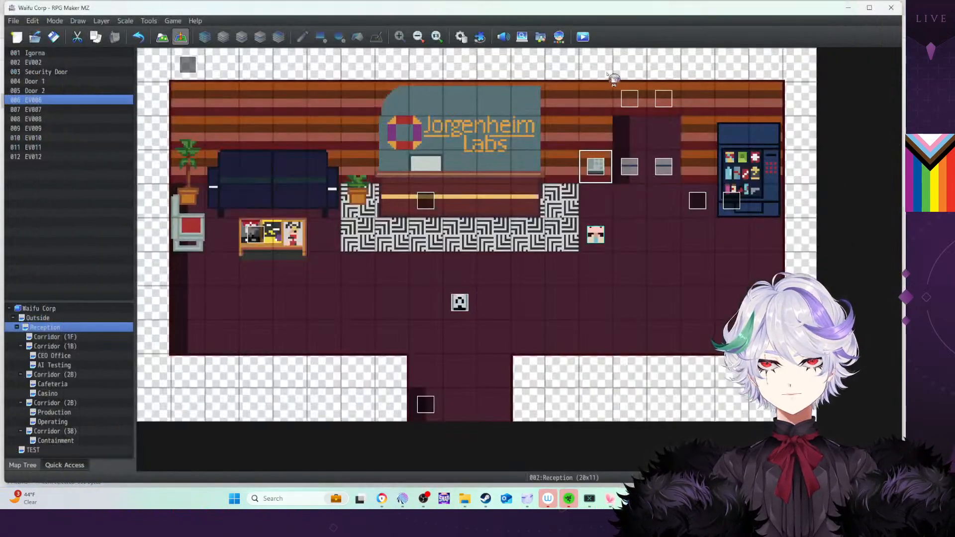
left_click(482, 39)
double_click(399, 232)
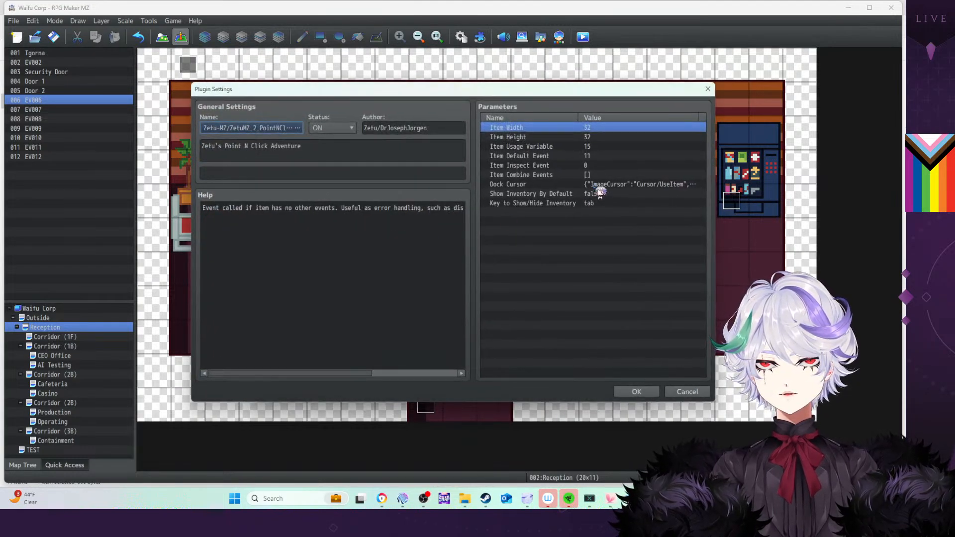
double_click(597, 185)
double_click(451, 225)
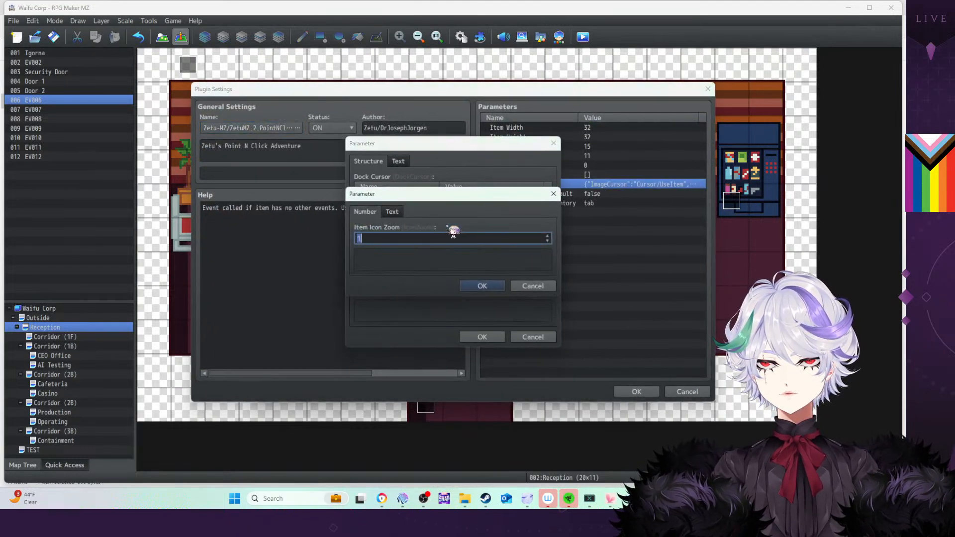
type("4")
left_click(481, 286)
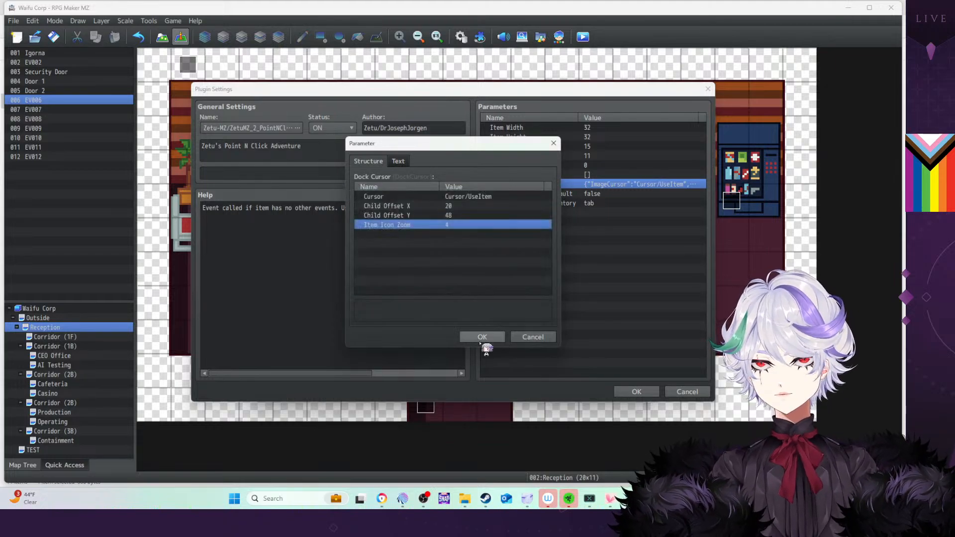
left_click(482, 337)
left_click(636, 392)
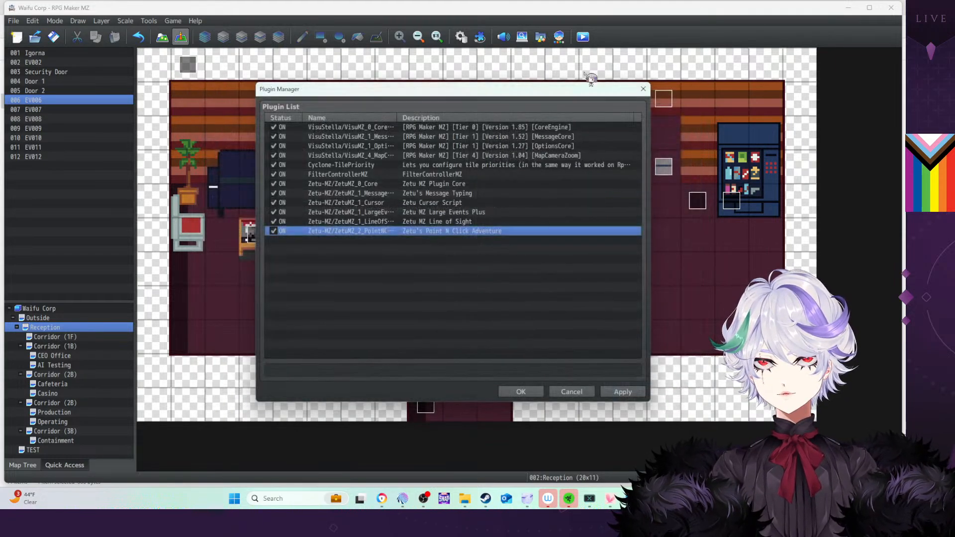
left_click(521, 392)
Save and playtest the game, take the keycard from the reception desk, attach it to the cursor, and close the game
left_click(585, 38)
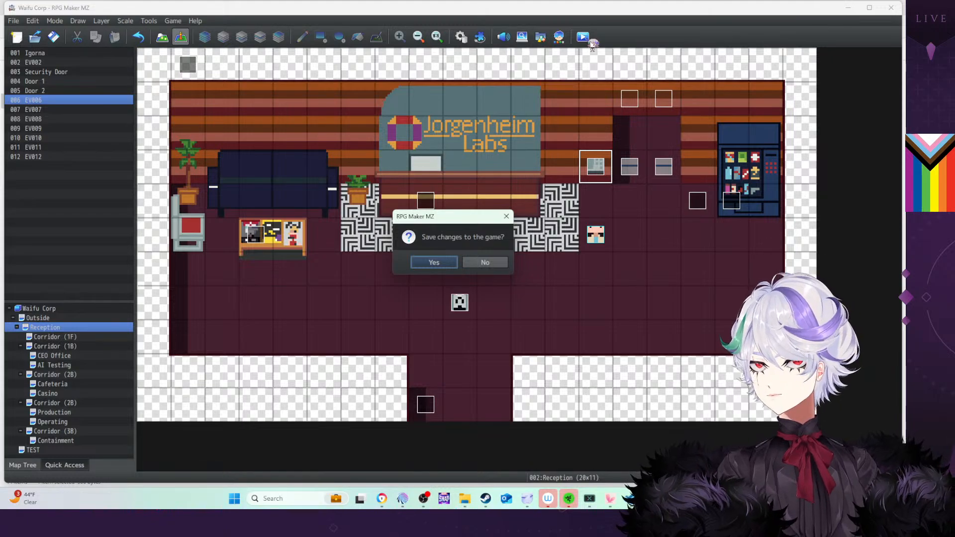
left_click(435, 263)
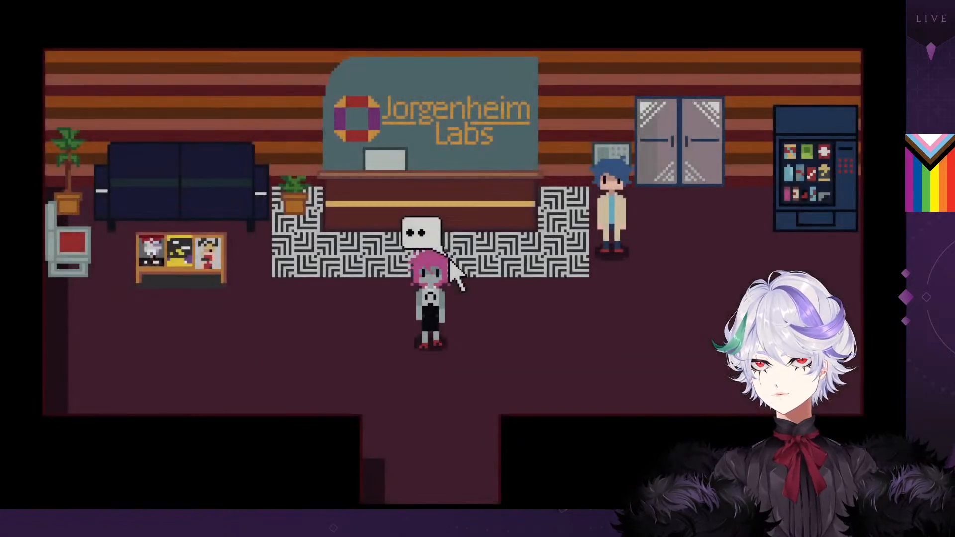
left_click(377, 197)
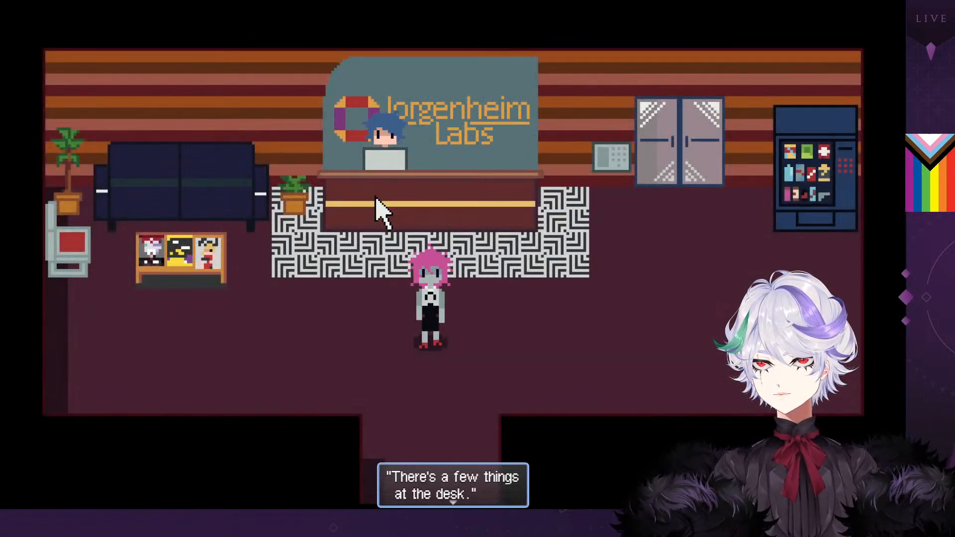
left_click(376, 197)
left_click(300, 372)
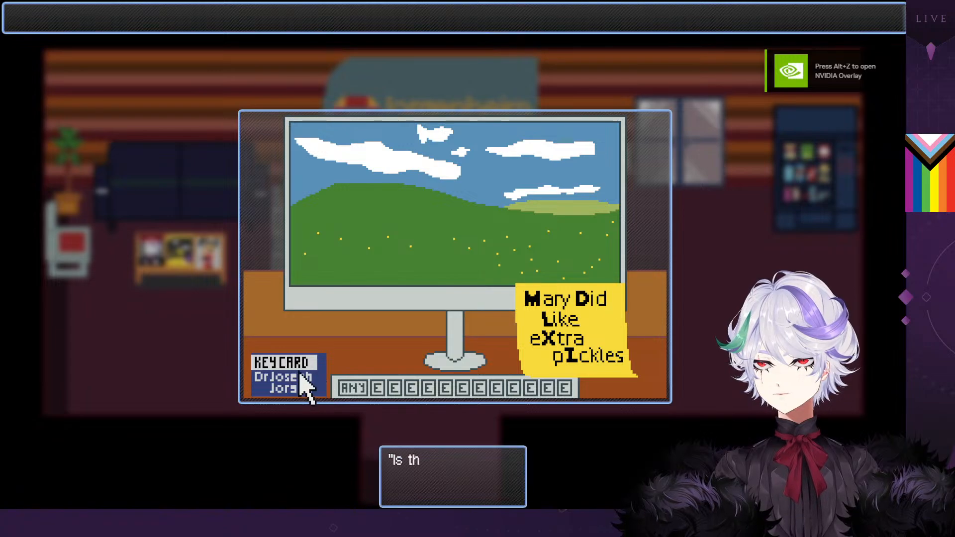
left_click(299, 372)
left_click(22, 21)
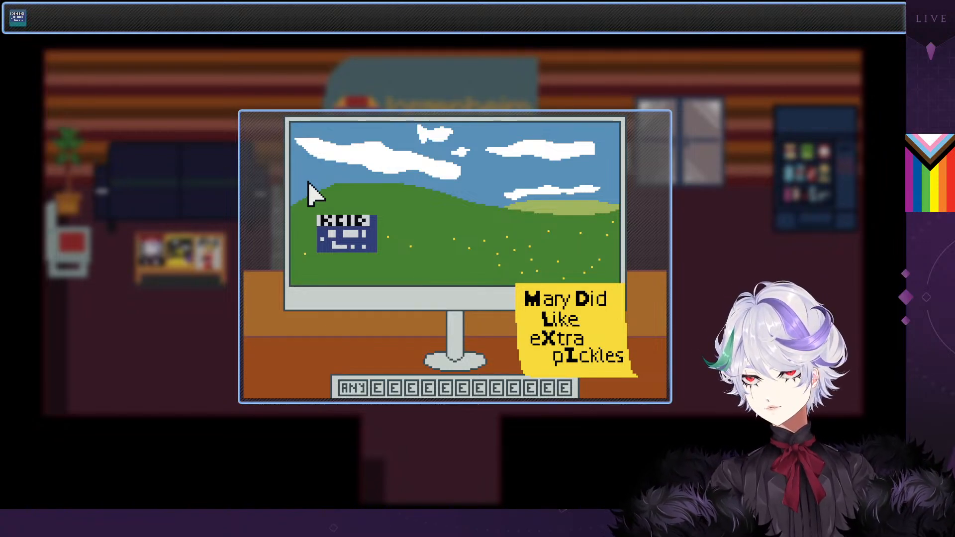
key("alt+F4")
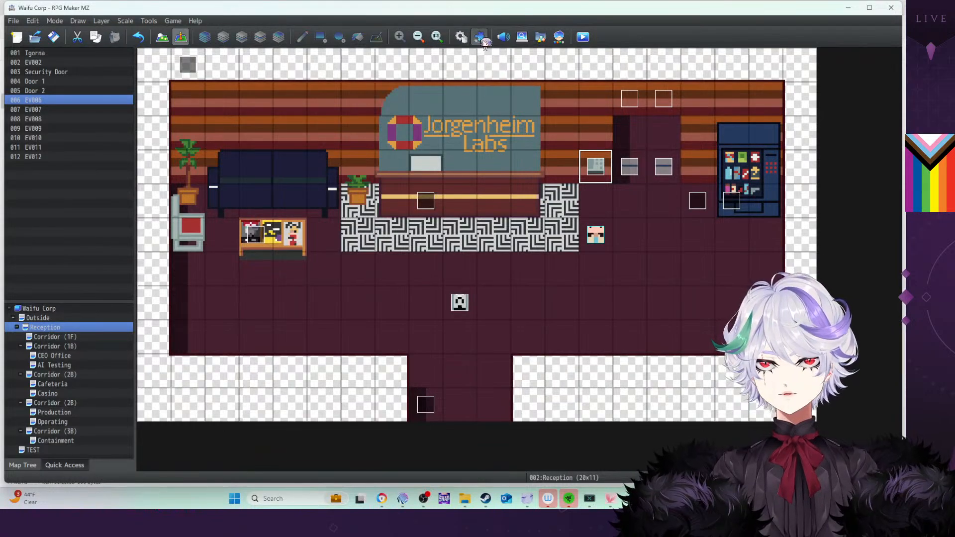
Set Item Icon Zoom to 2 in the point-and-click plugin's Dock Cursor parameter and accept the plugin settings
left_click(480, 38)
double_click(446, 233)
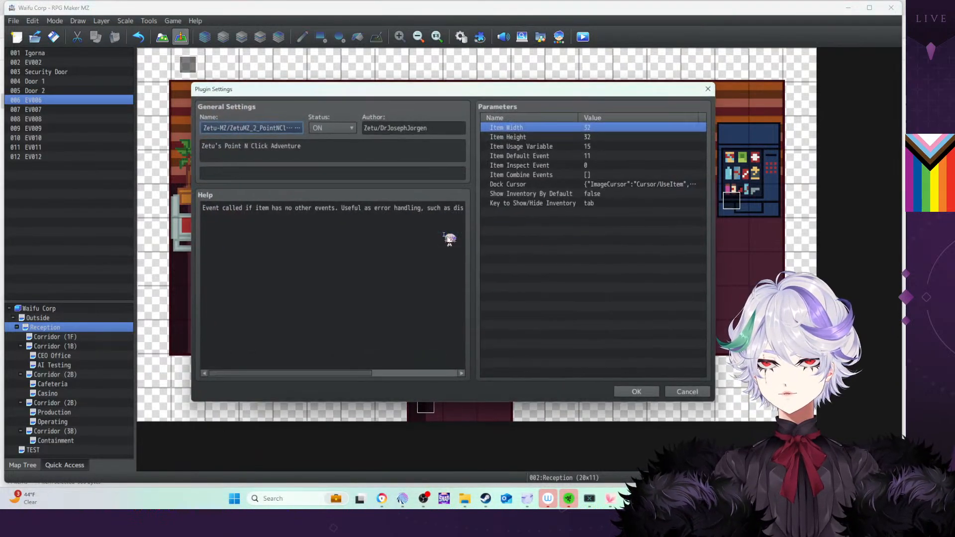
double_click(594, 186)
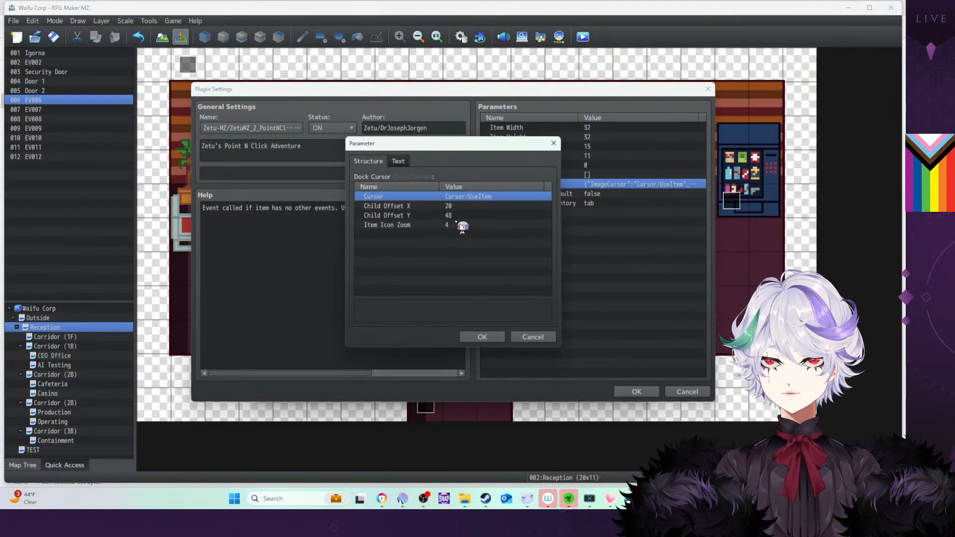
double_click(460, 229)
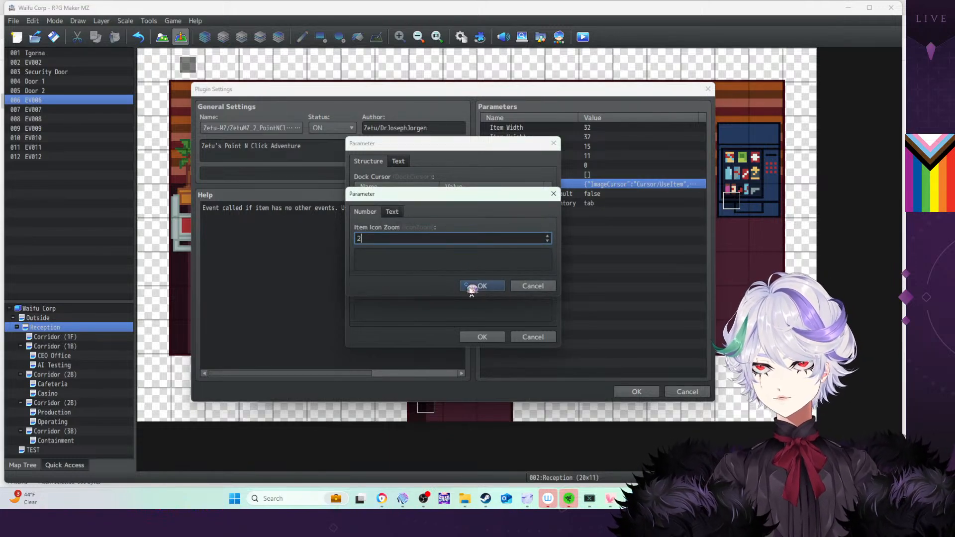
left_click(482, 286)
left_click(482, 336)
left_click(636, 392)
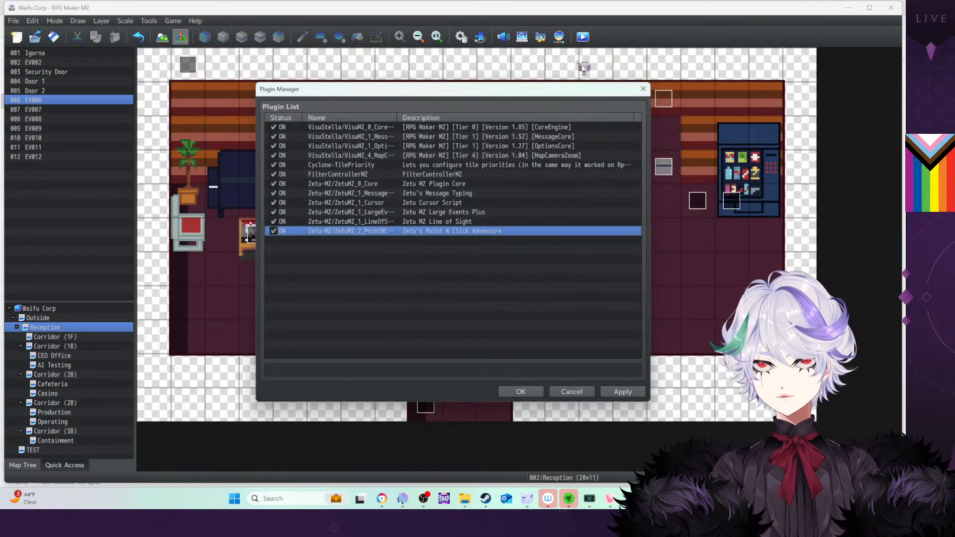
left_click(526, 393)
Save and restart the playtest, pick up the desk keycard, check its icon on the cursor, and leave the desk view
left_click(585, 37)
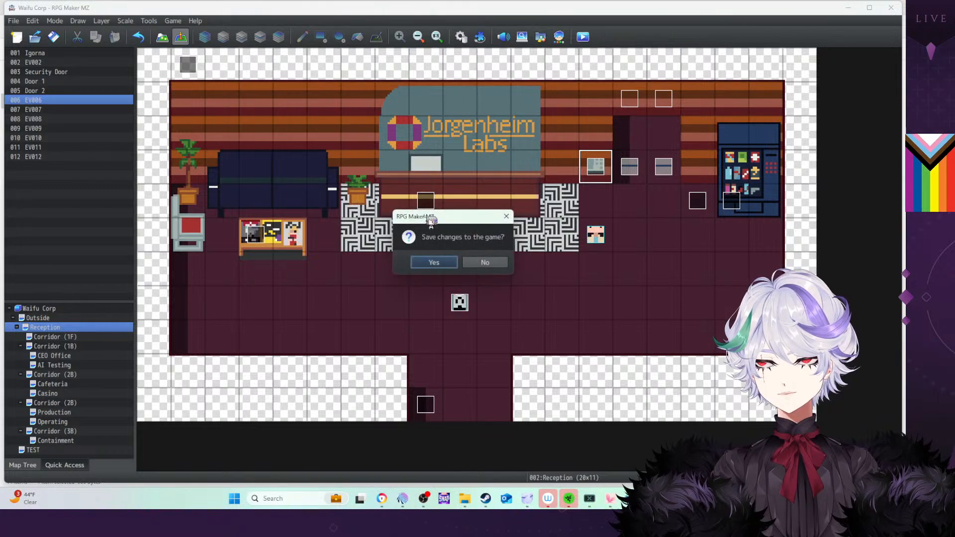
left_click(446, 262)
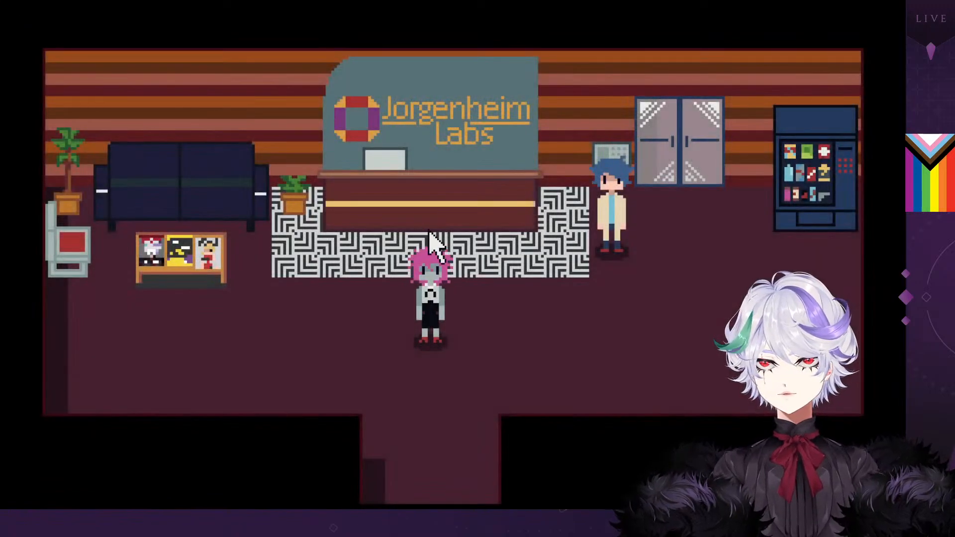
left_click(379, 209)
left_click(379, 209)
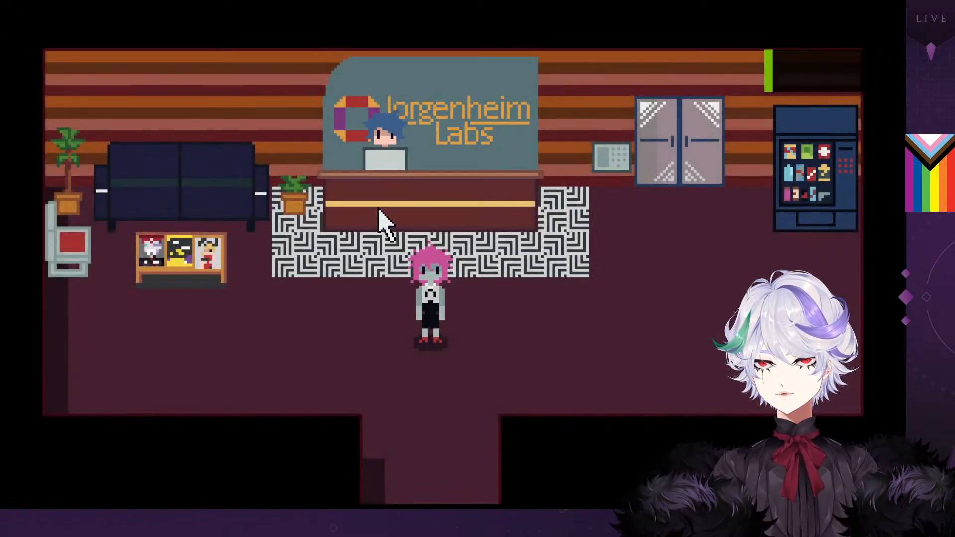
left_click(286, 391)
left_click(286, 392)
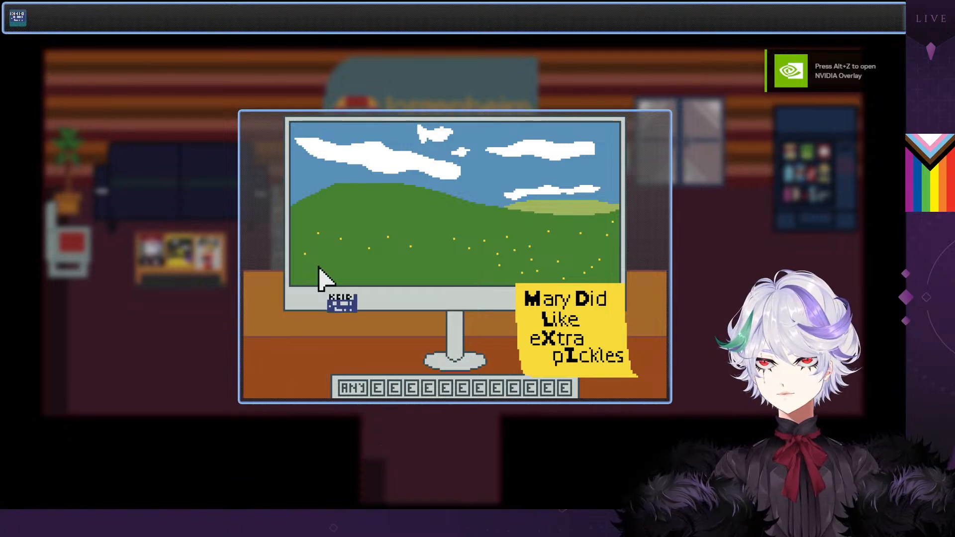
left_click(186, 323)
left_click(186, 325)
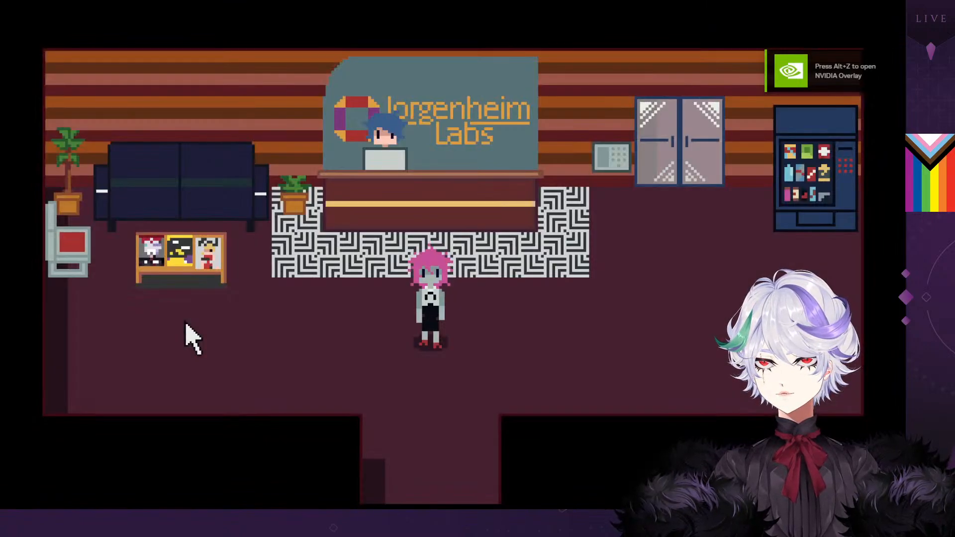
Open the keypad beside the double doors, attach the keycard to the cursor, and use it on the card scanner
left_click(619, 172)
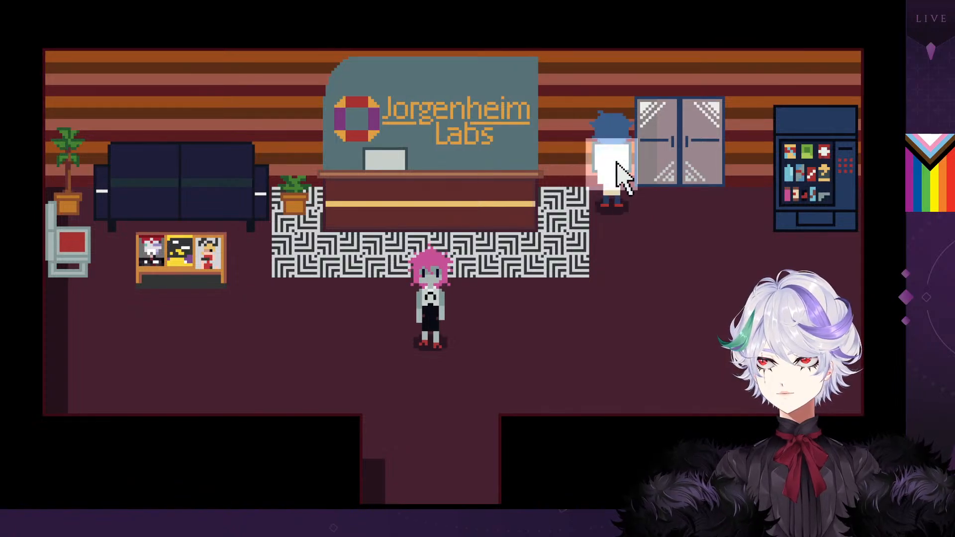
left_click(19, 20)
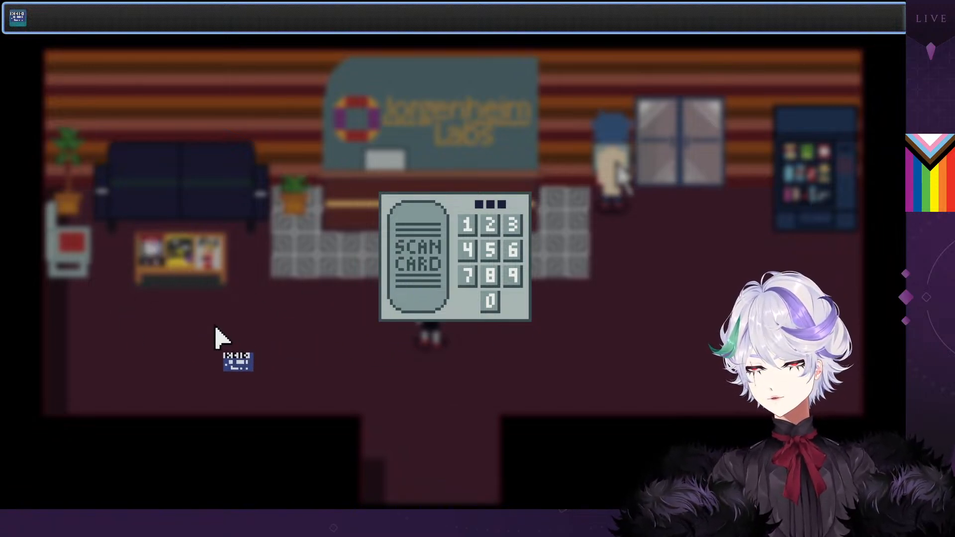
left_click(402, 262)
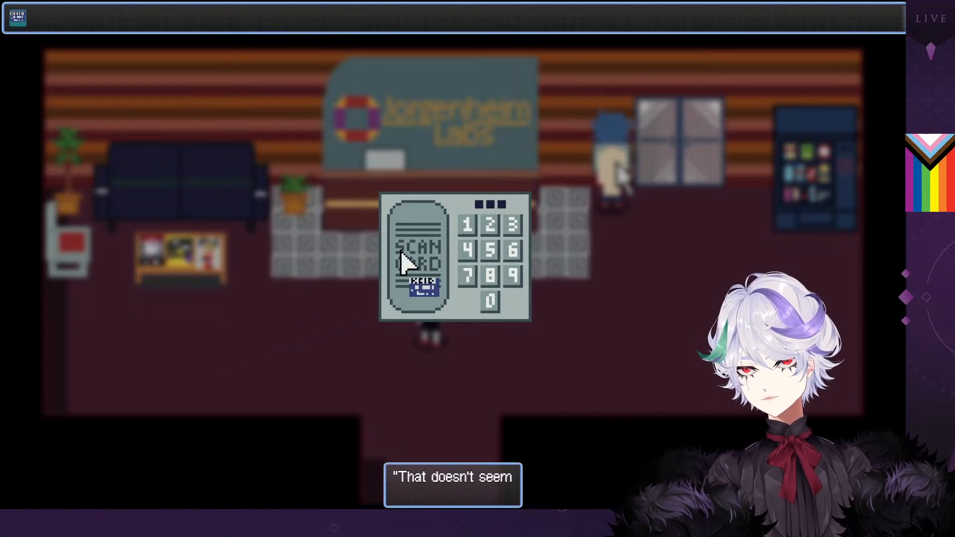
Use the docked keycard on the keypad's card scanner again and check the plugin's debug output in the developer console
left_click(403, 262)
left_click(402, 262)
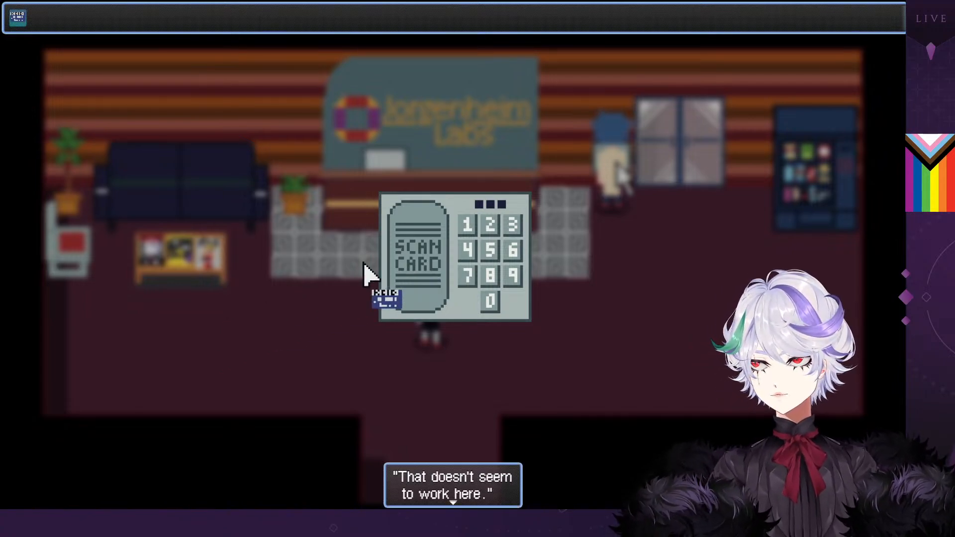
left_click(322, 285)
left_click(311, 272)
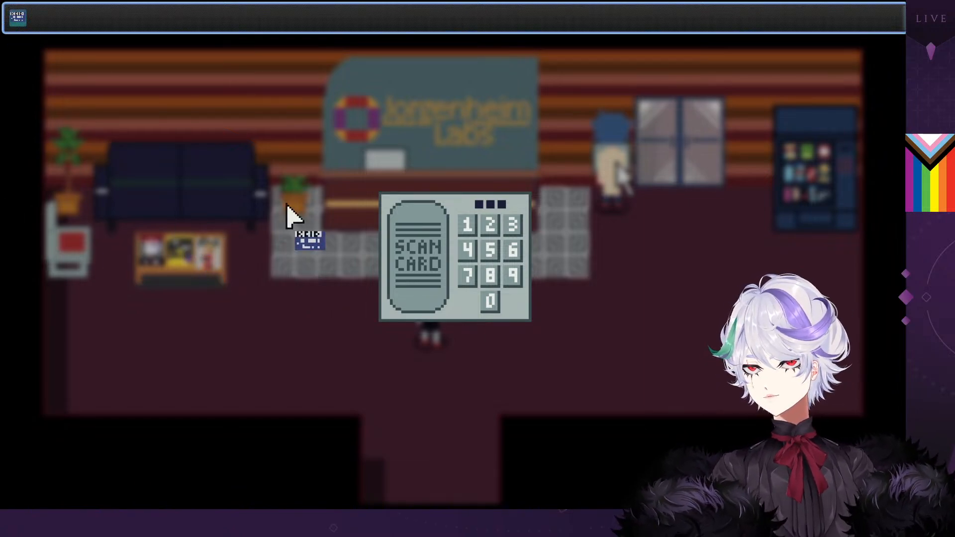
left_click(398, 241)
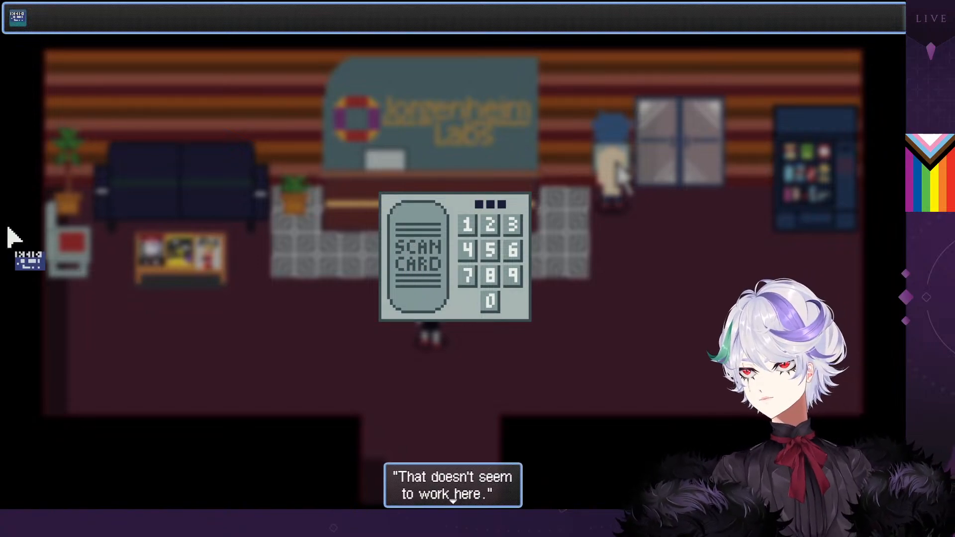
key("F12")
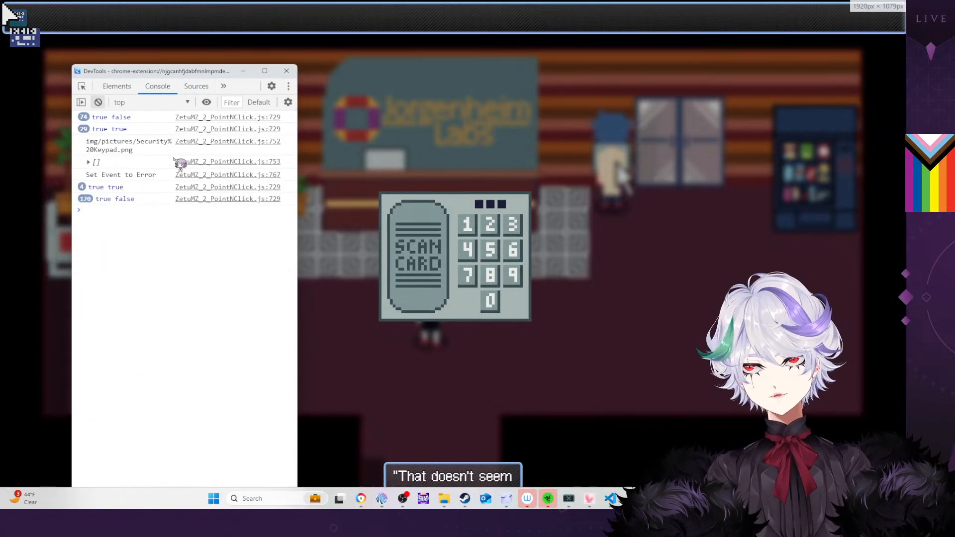
key("F12")
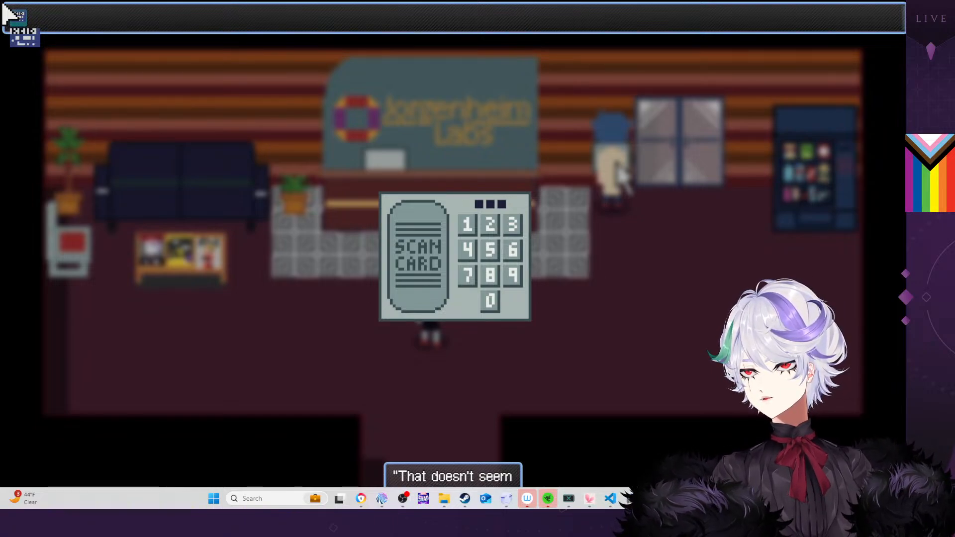
Switch to the code editor, fold the plugin file, and expand the Sprite_PNClickInteractable region's onClick and update functions
key("alt+Tab")
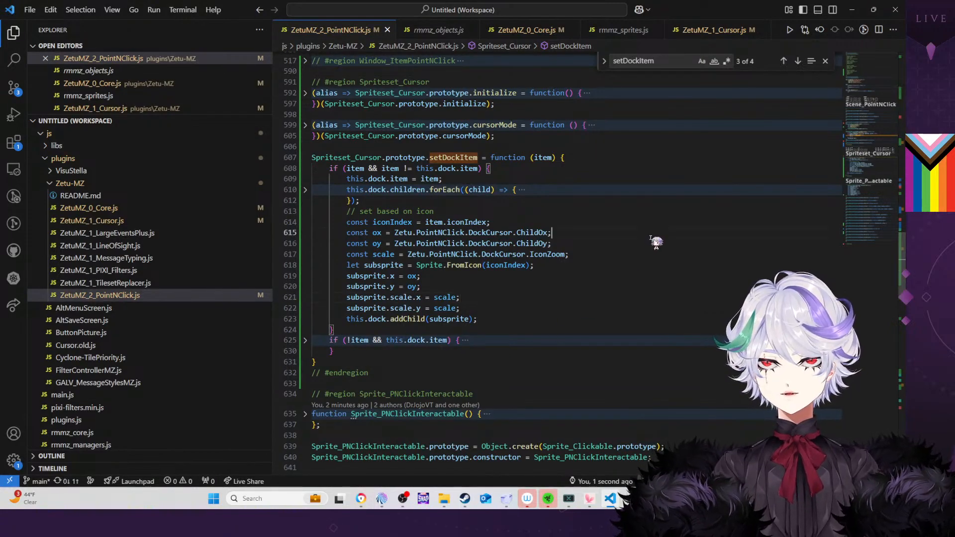
key("ctrl+k")
key("ctrl+0")
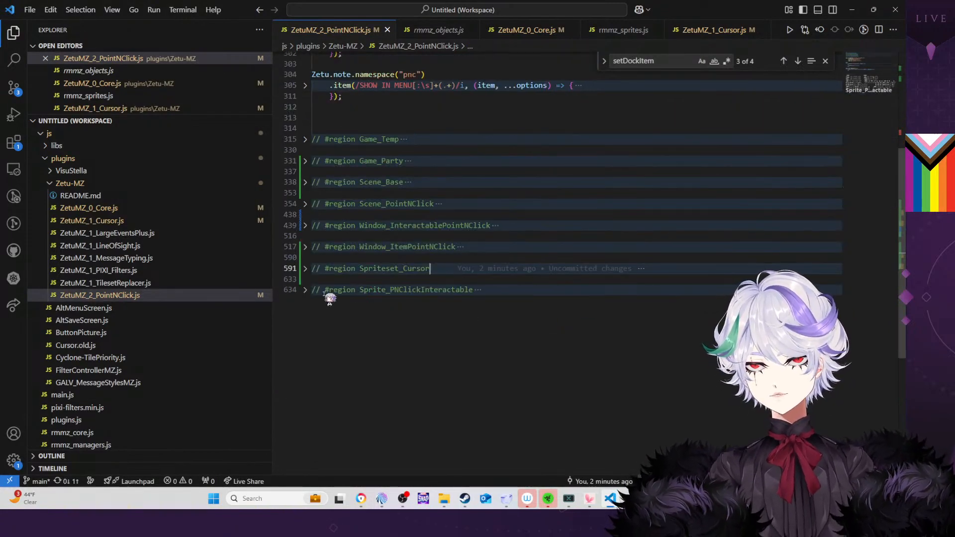
left_click(305, 290)
scroll(506, 323, "down", 5)
scroll(507, 330, "down", 10)
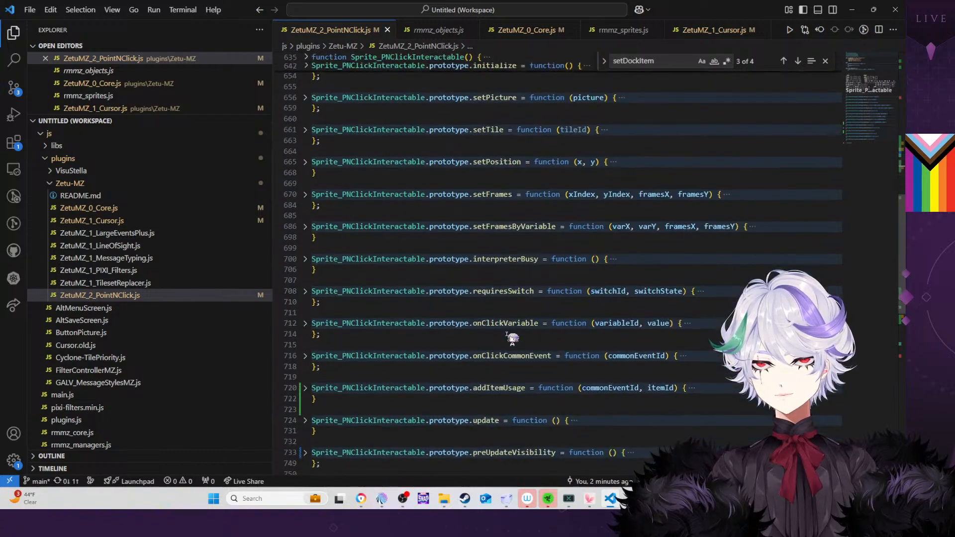
left_click(306, 415)
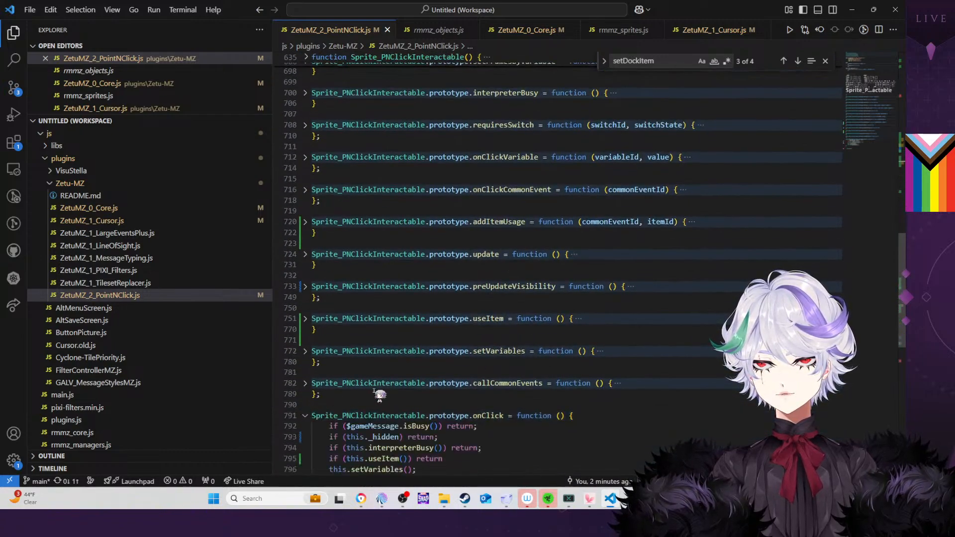
scroll(563, 370, "down", 4)
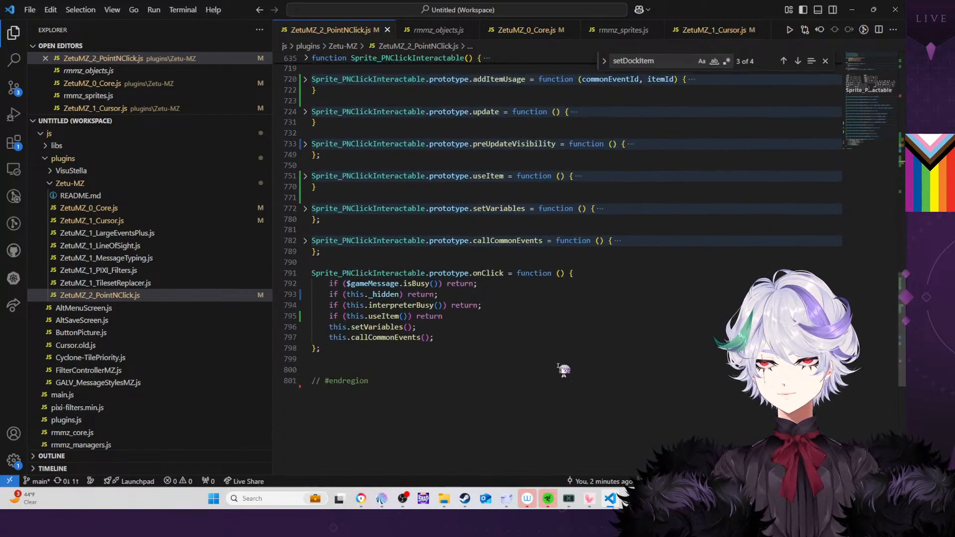
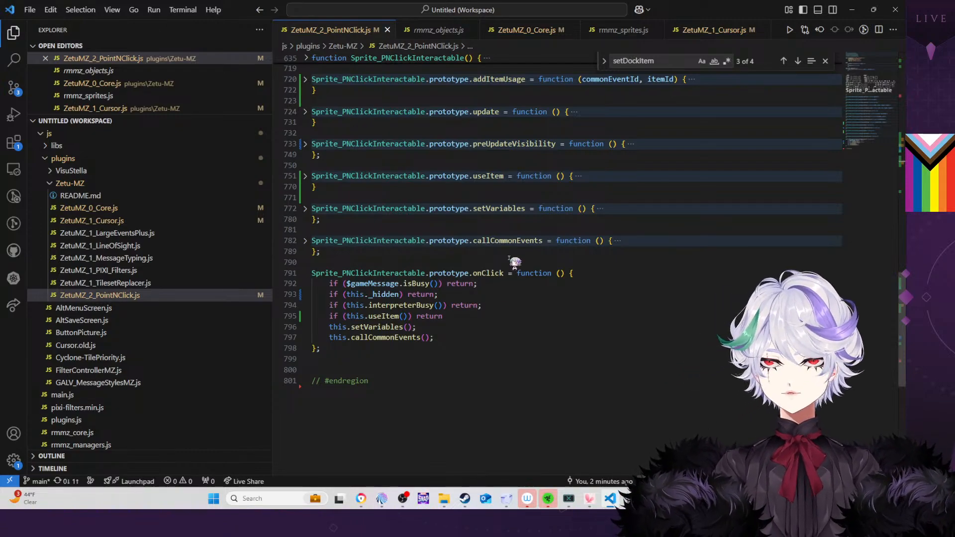
scroll(504, 257, "up", 3)
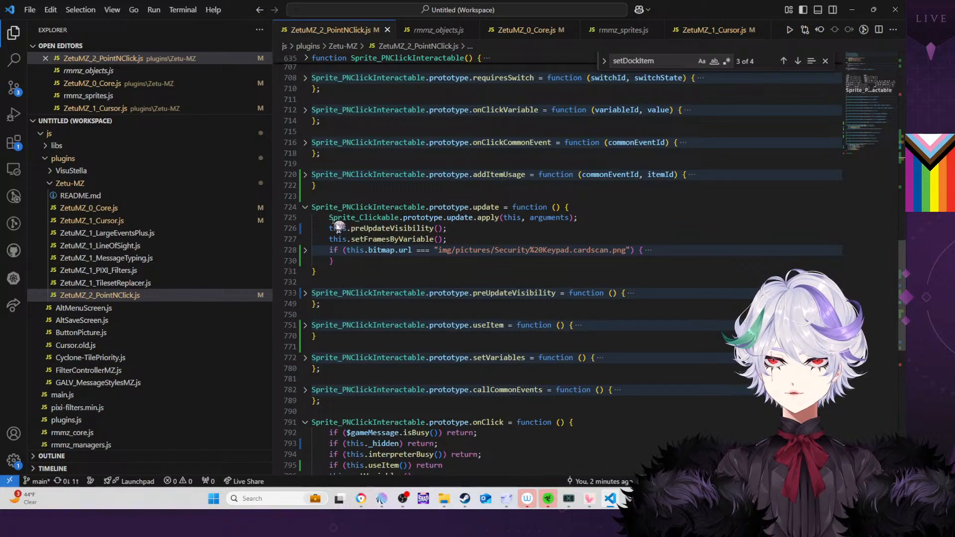
Copy the Security%20Keypad.cardscan.png debug condition with its console.log from the update function to the start of onClick
left_click_drag(343, 263, 330, 250)
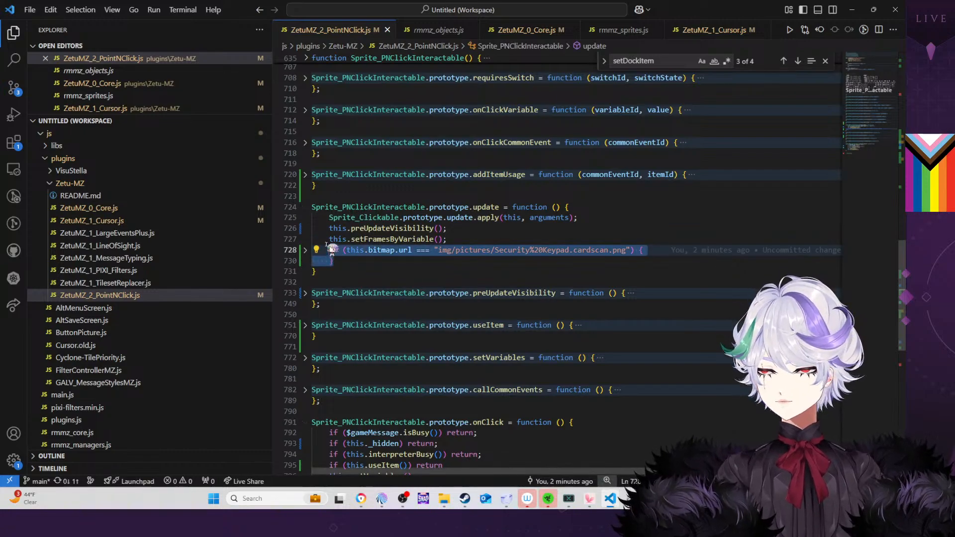
left_click(305, 207)
left_click(572, 370)
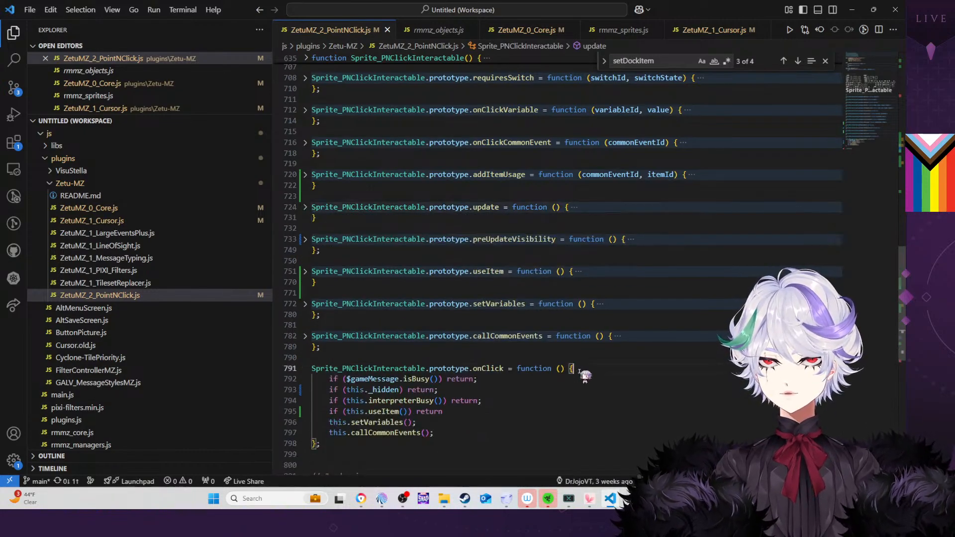
key("Return")
type("if (this.bitmap.url === \"img/pictures/Security%20Keypad.cardscan.png\") {         console.log(this.isClickEnabled(), this.isBeingTouched())     }")
scroll(576, 366, "down", 2)
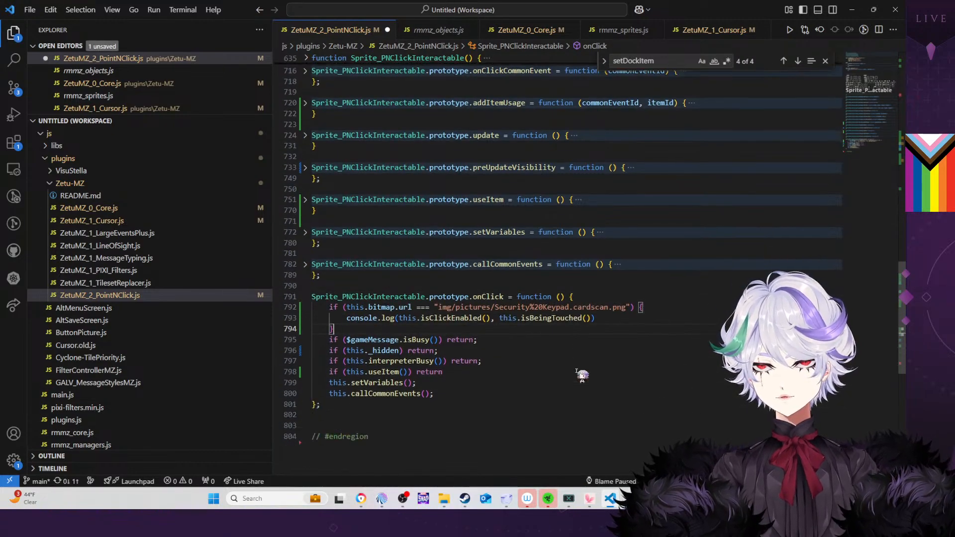
left_click_drag(631, 307, 347, 307)
key("BackSpace")
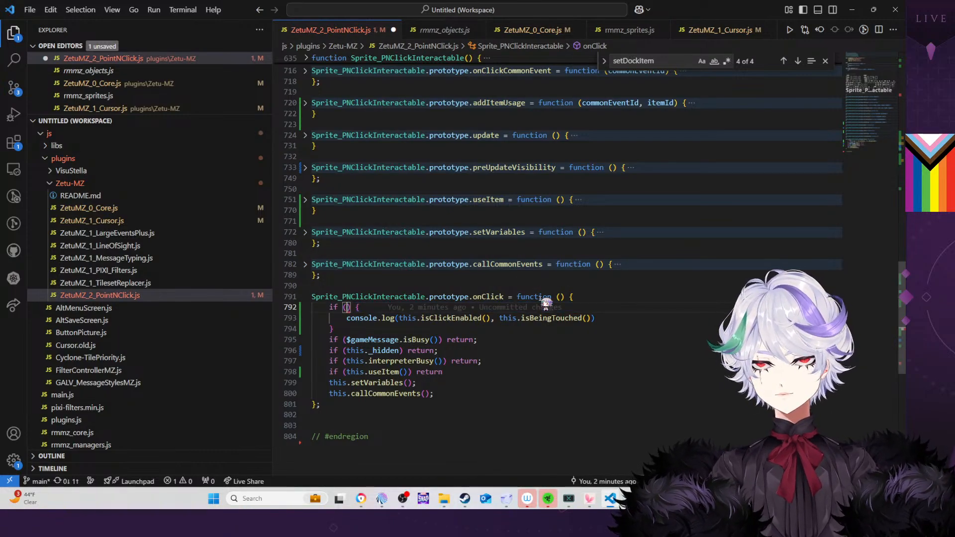
type("con")
key("BackSpace")
key("BackSpace")
key("BackSpace")
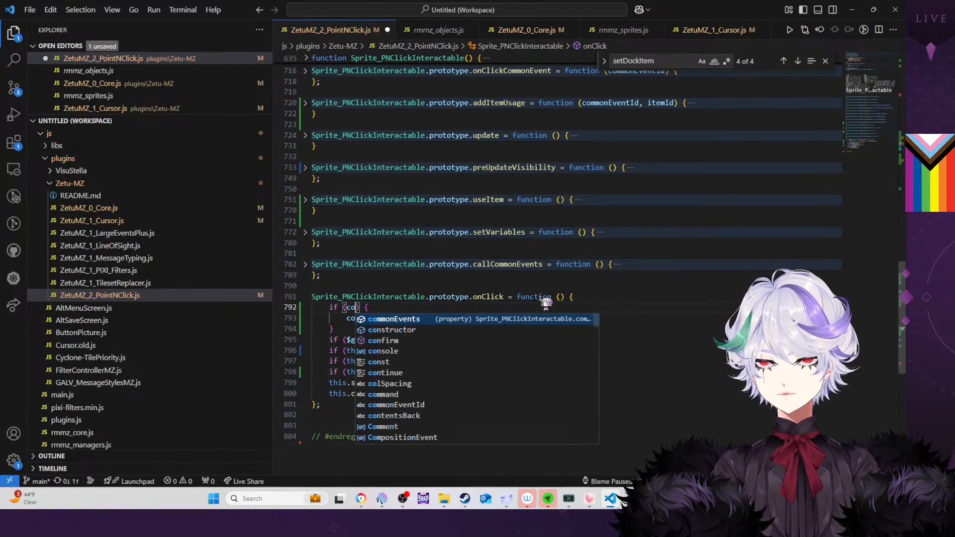
key("ctrl+z")
left_click(529, 333)
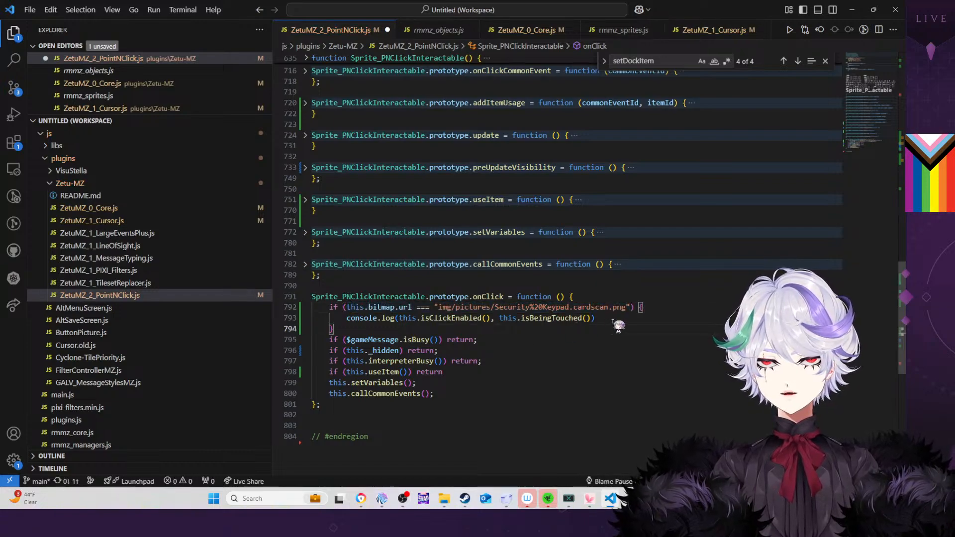
Replace the console.log call inside onClick's card-scan condition with one that logs $gameMessage.isBusy()
left_click_drag(620, 323, 347, 321)
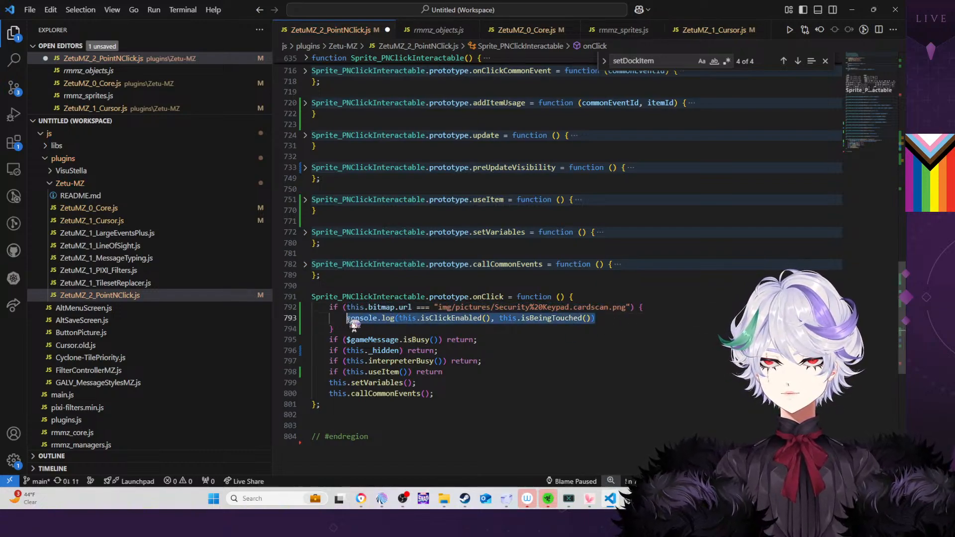
key("BackSpace")
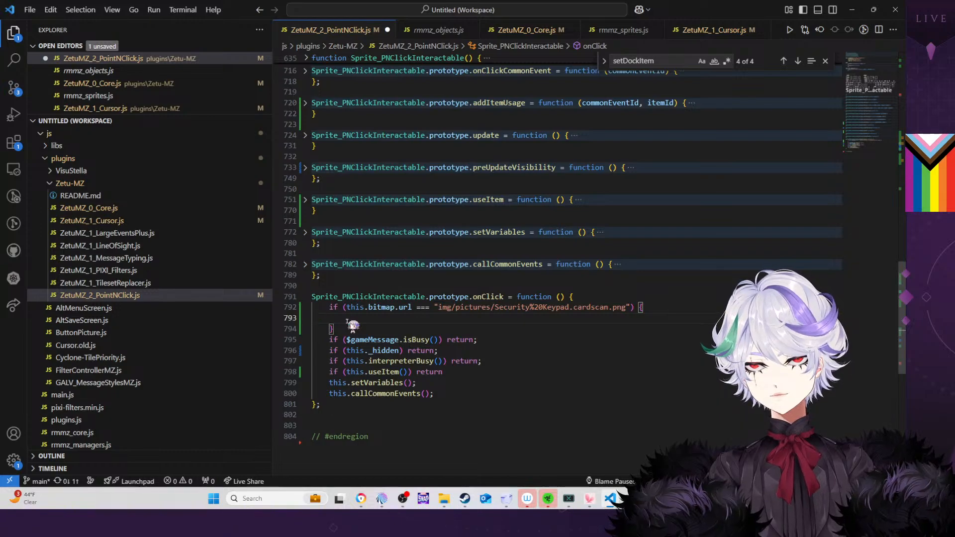
type("console.log(")
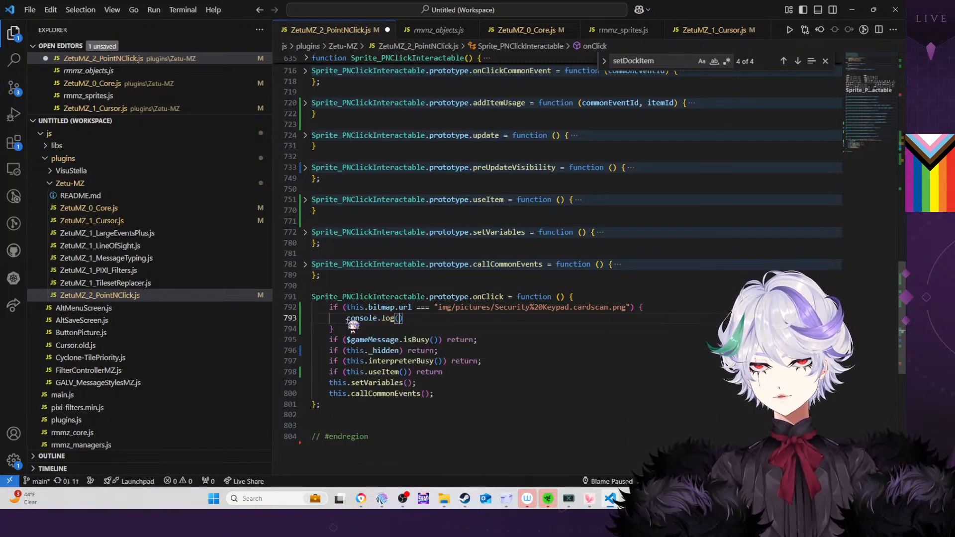
mouse_move(347, 340)
left_mouse_down()
mouse_move(437, 342)
mouse_move(347, 353)
left_mouse_up()
key("ctrl+c")
left_click(399, 318)
key("ctrl+v")
left_click(492, 321)
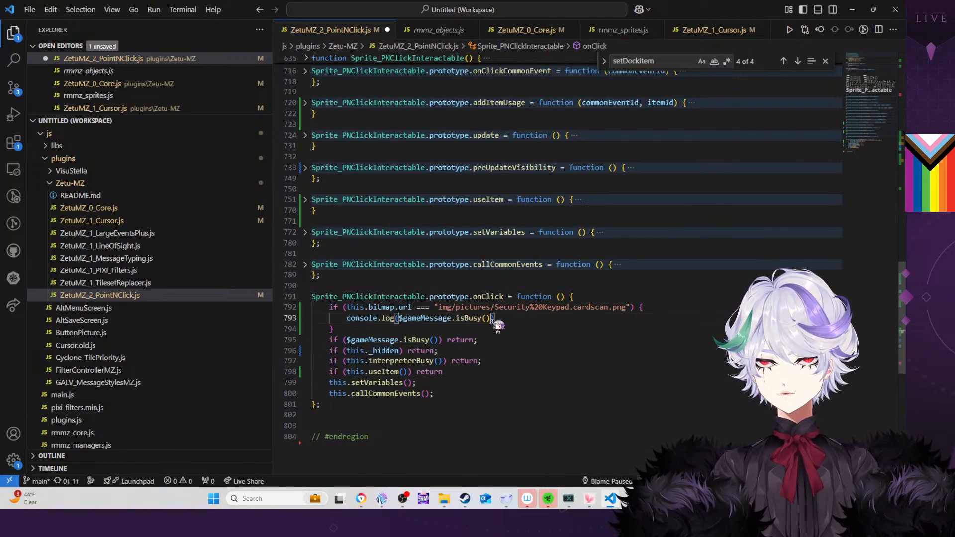
Add this._hidden and this.interpreterBusy() to onClick's console.log arguments and save the plugin file
type(",")
key("ctrl+v")
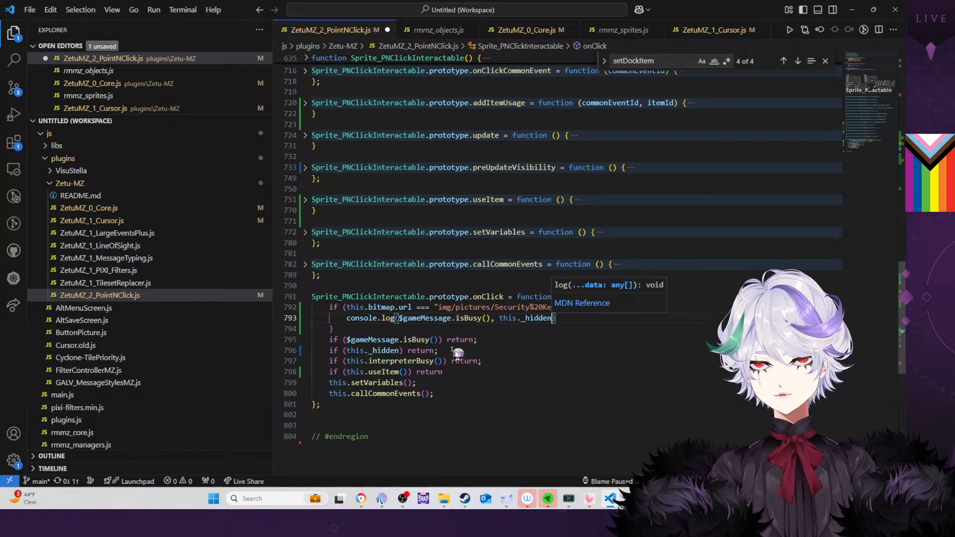
left_click_drag(443, 362, 349, 362)
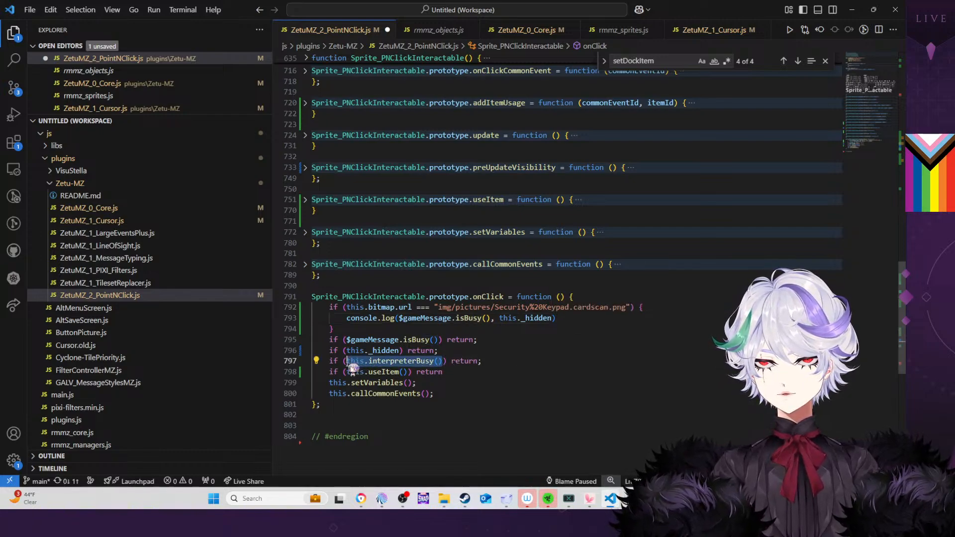
left_click(555, 318)
type(",")
key("ctrl+v")
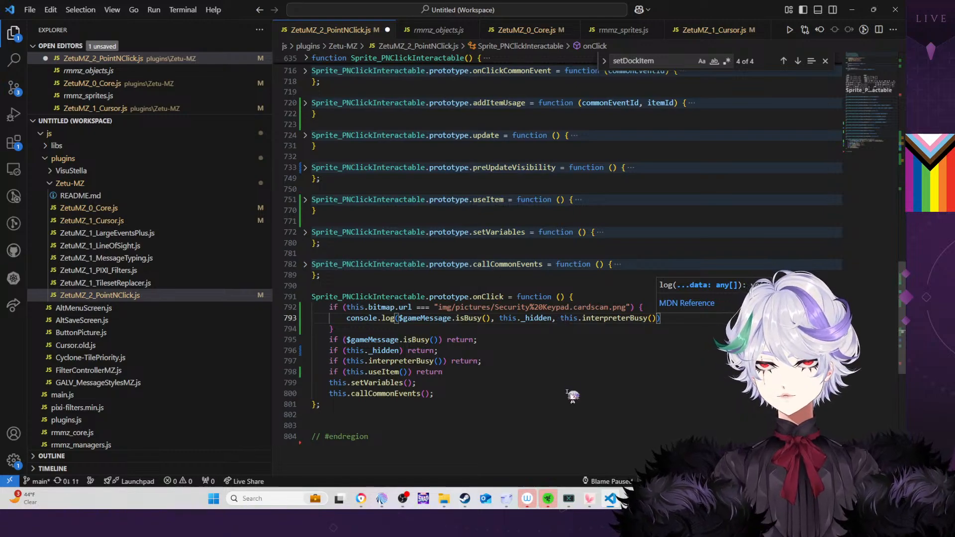
key("ctrl+s")
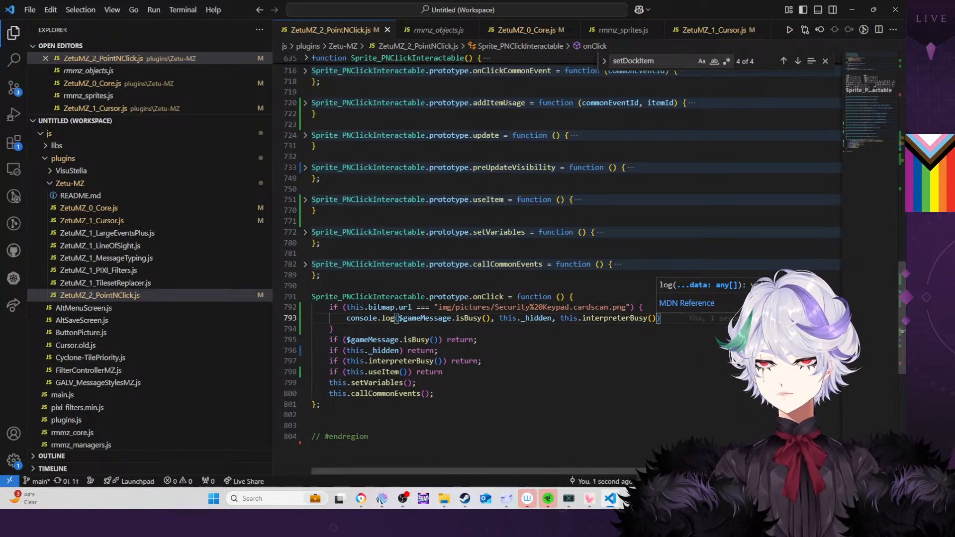
Return to the game, reload it, open the reception desk view, and pick up the keycard
left_click(632, 498)
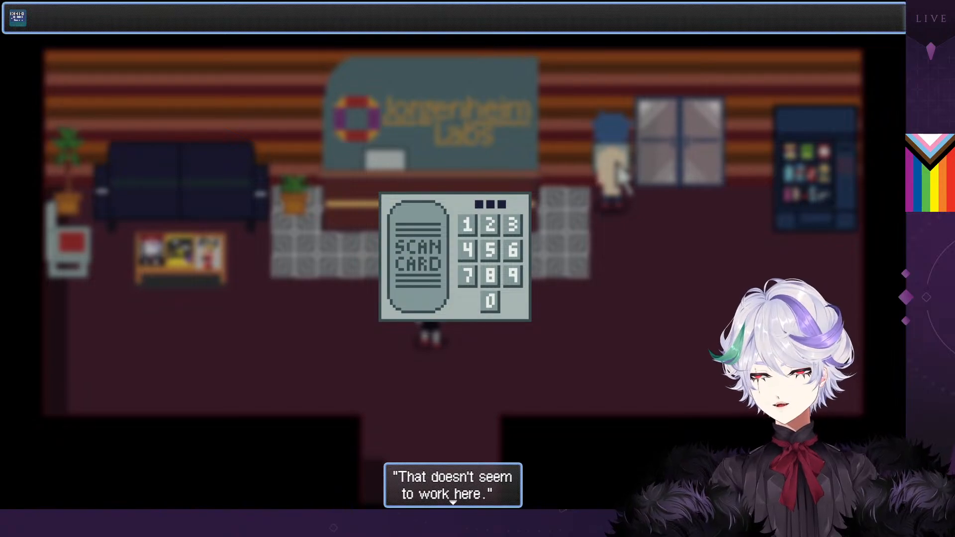
key("F5")
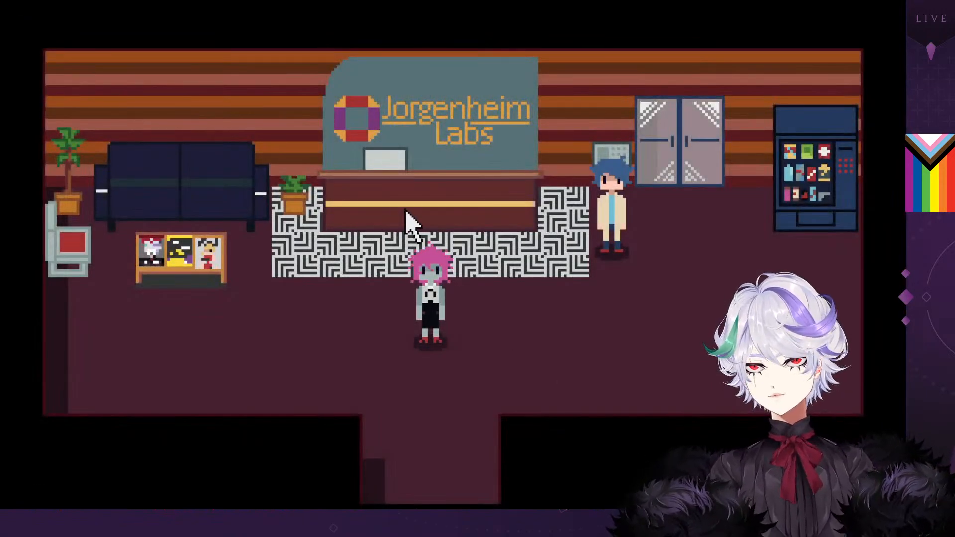
left_click(405, 210)
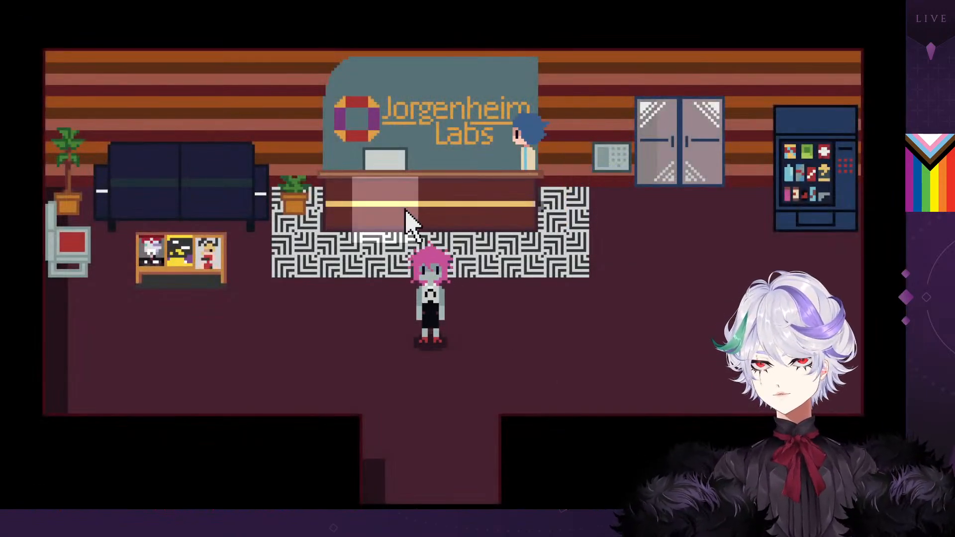
left_click(405, 210)
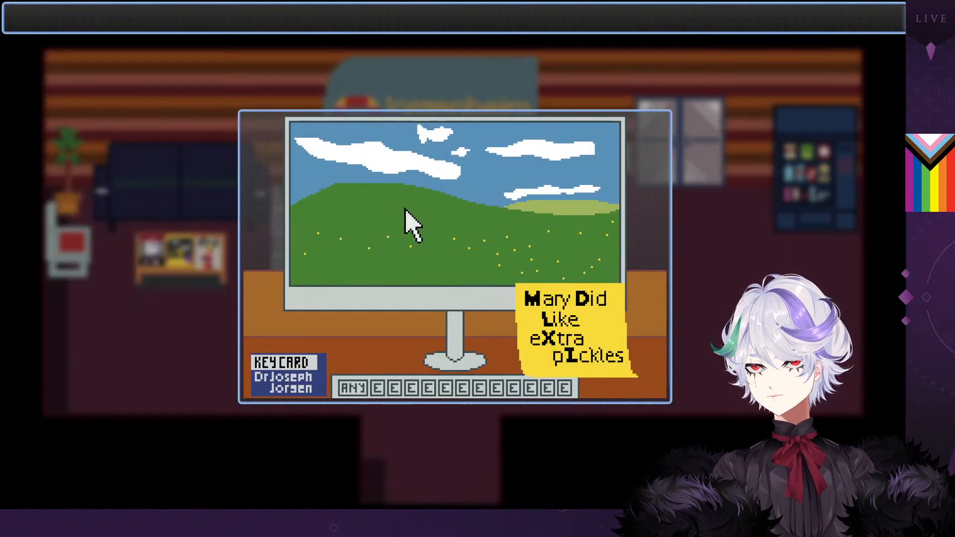
left_click(293, 382)
left_click(292, 381)
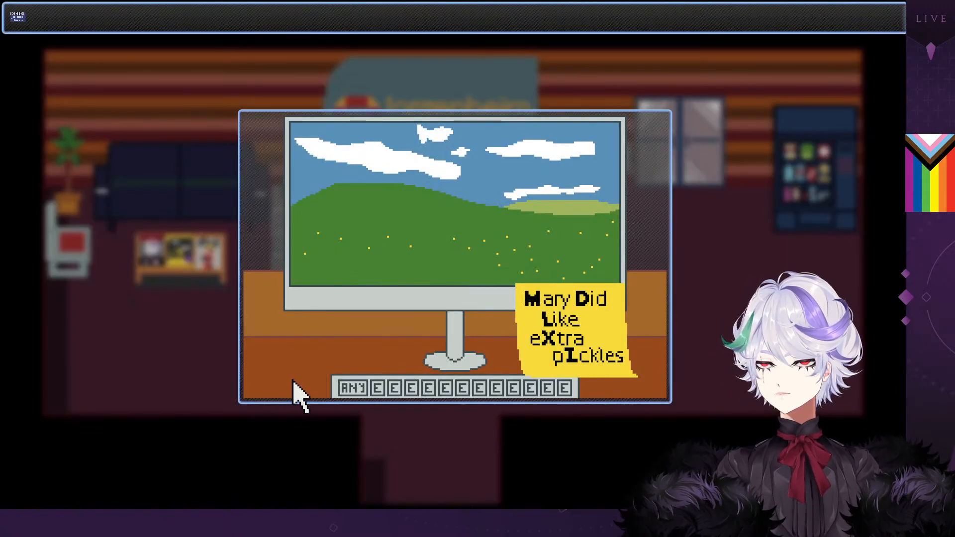
left_click(294, 383)
Open the keypad beside the double doors, use the docked keycard on the card scanner, and switch back to the code editor
left_click(596, 170)
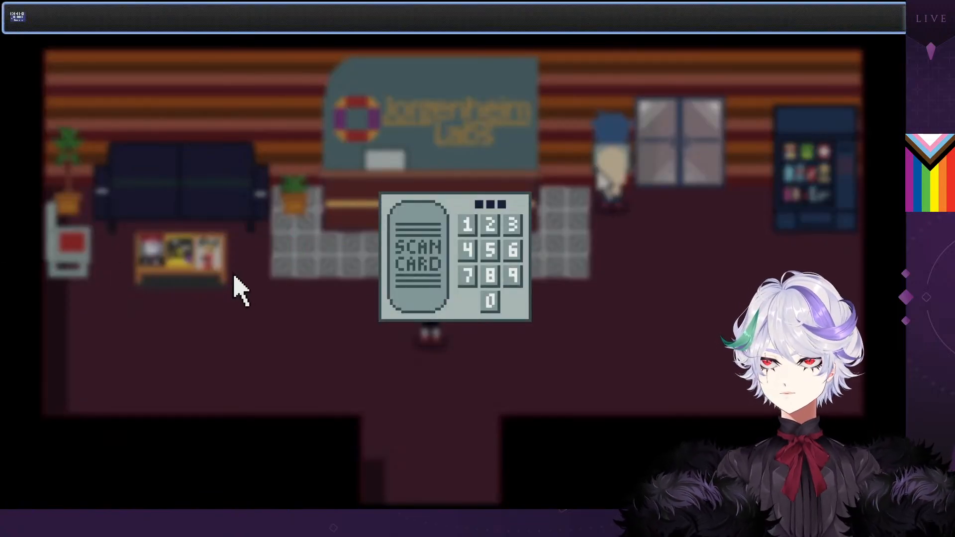
left_click(10, 11)
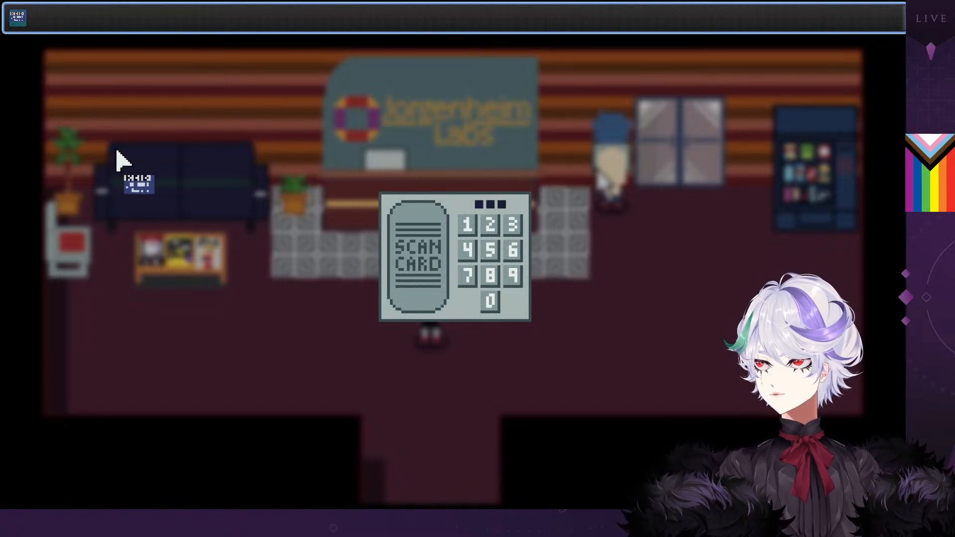
left_click(400, 241)
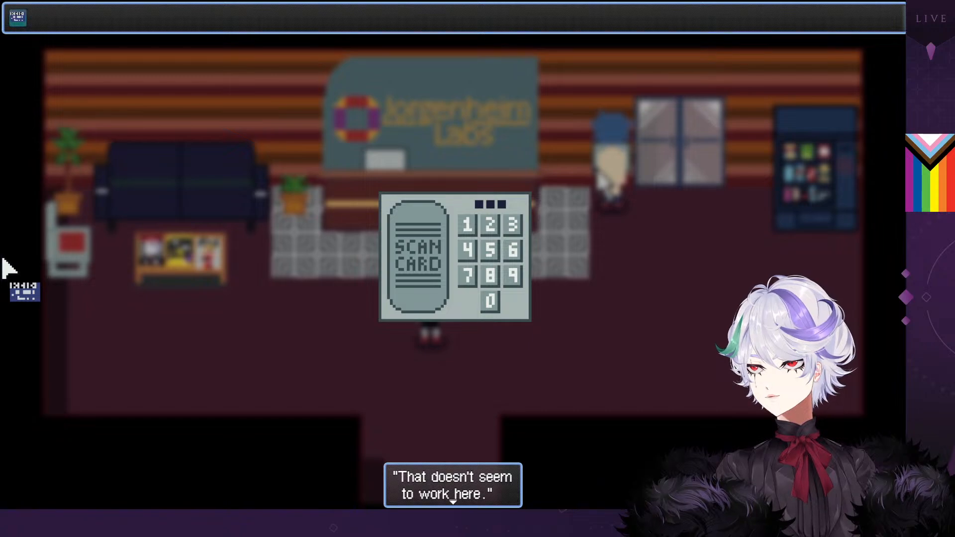
left_click_drag(2, 5, 0, 142)
key("alt+Tab")
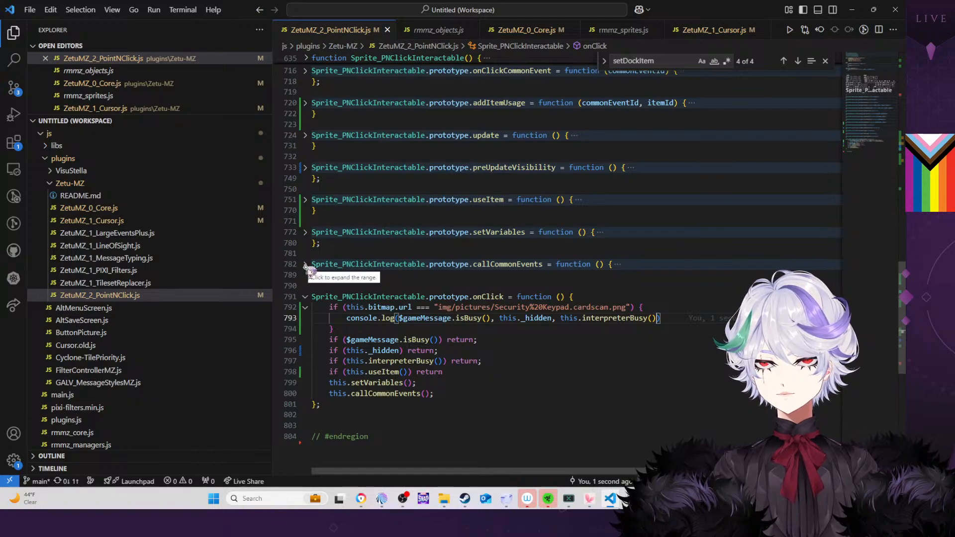
Expand useItem and callCommonEvents, and comment out the reserveCommonEvent call for Zetu.PointNClick.ItemDefaultEvent in useItem
left_click(305, 199)
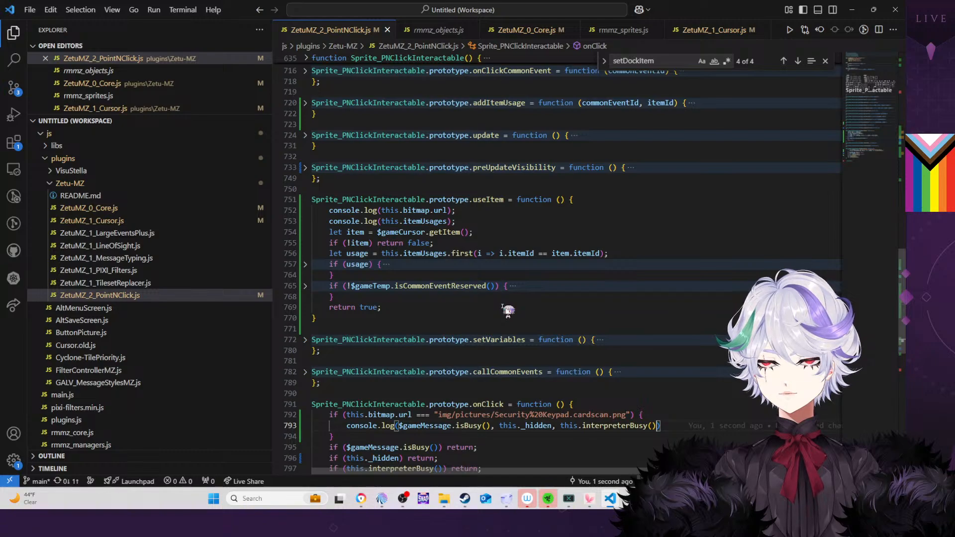
scroll(507, 310, "down", 2)
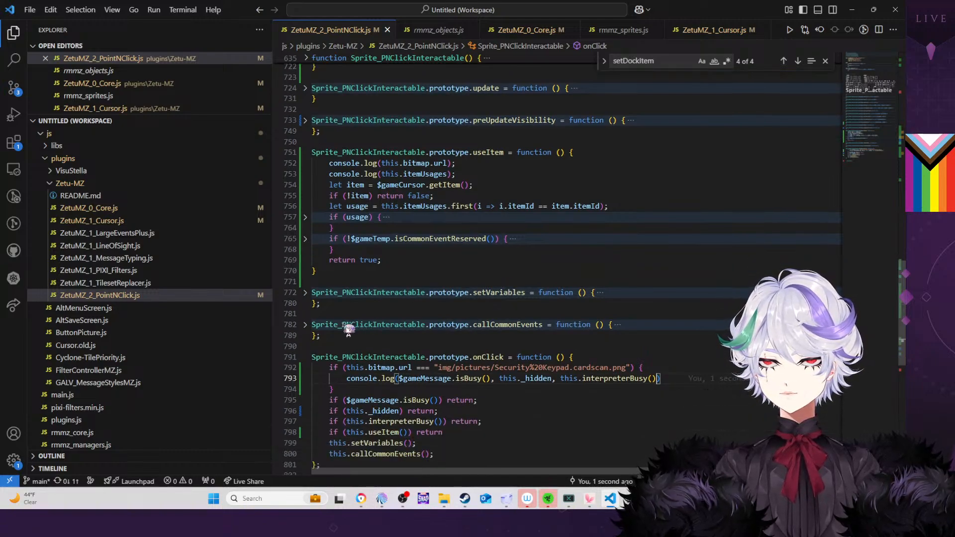
left_click(305, 324)
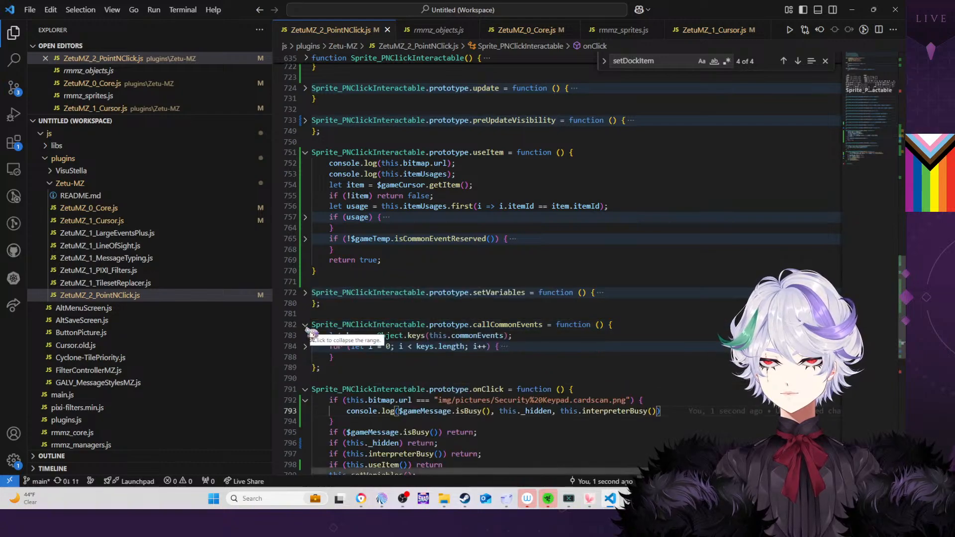
left_click(305, 346)
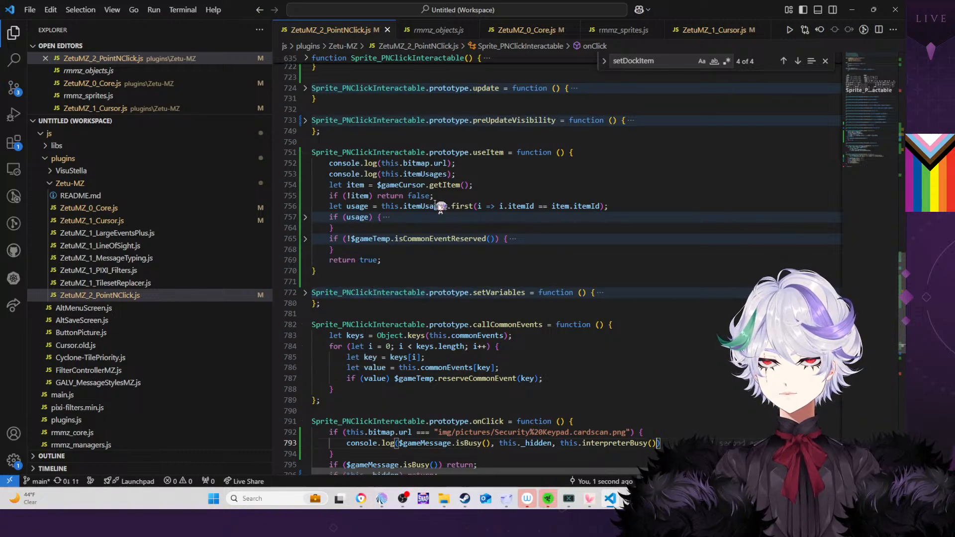
scroll(453, 323, "down", 3)
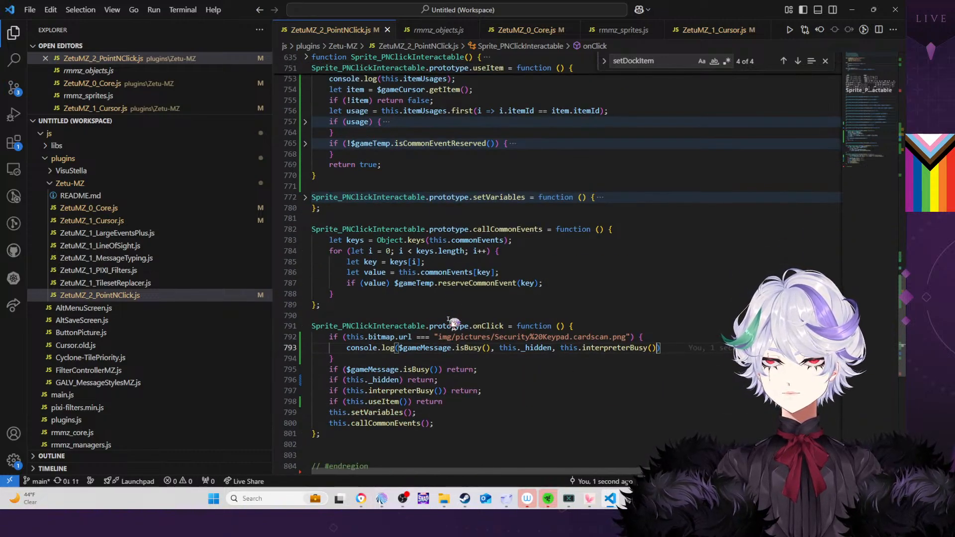
scroll(453, 323, "up", 4)
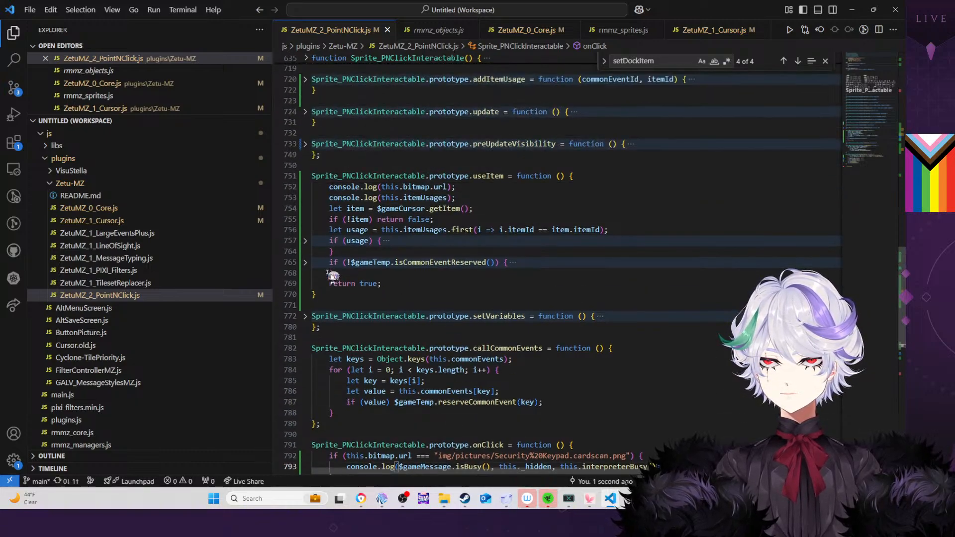
left_click(306, 262)
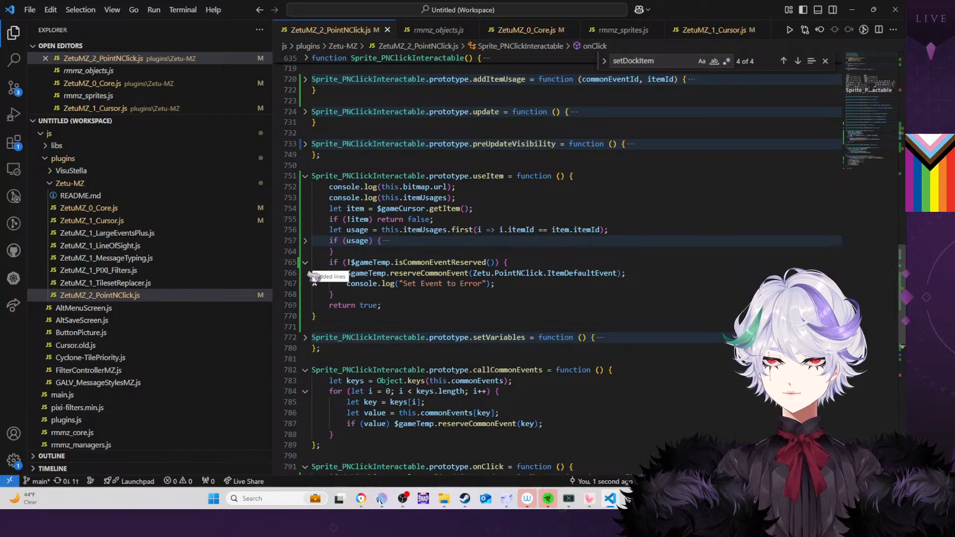
left_click(347, 273)
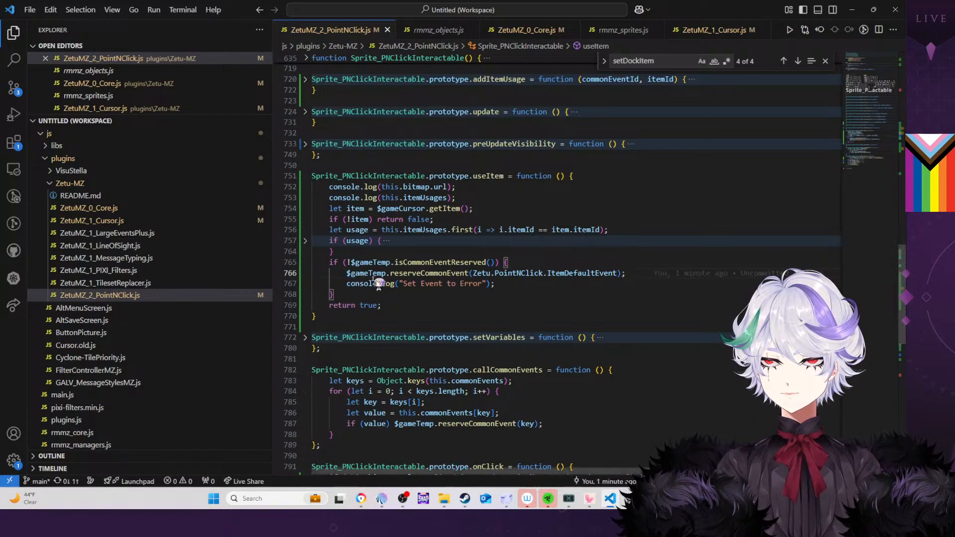
type("//")
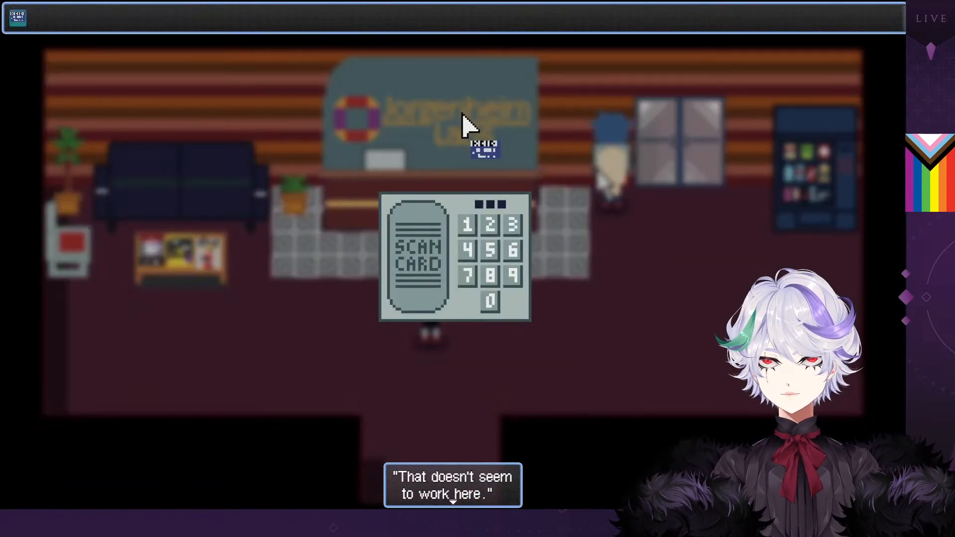
Switch to the game, reload it, open the reception desk view, and take the keycard
left_click(240, 225)
key("F5")
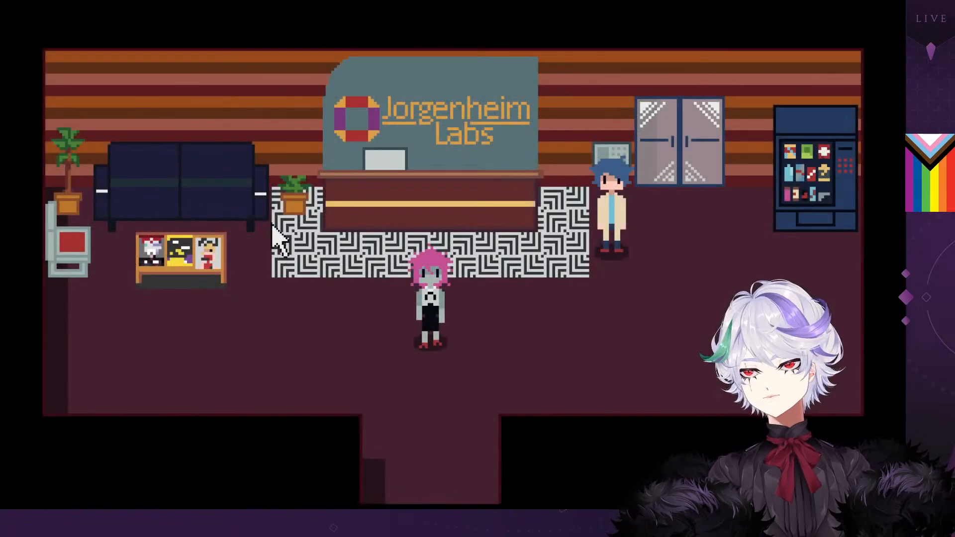
left_click(374, 207)
left_click(301, 374)
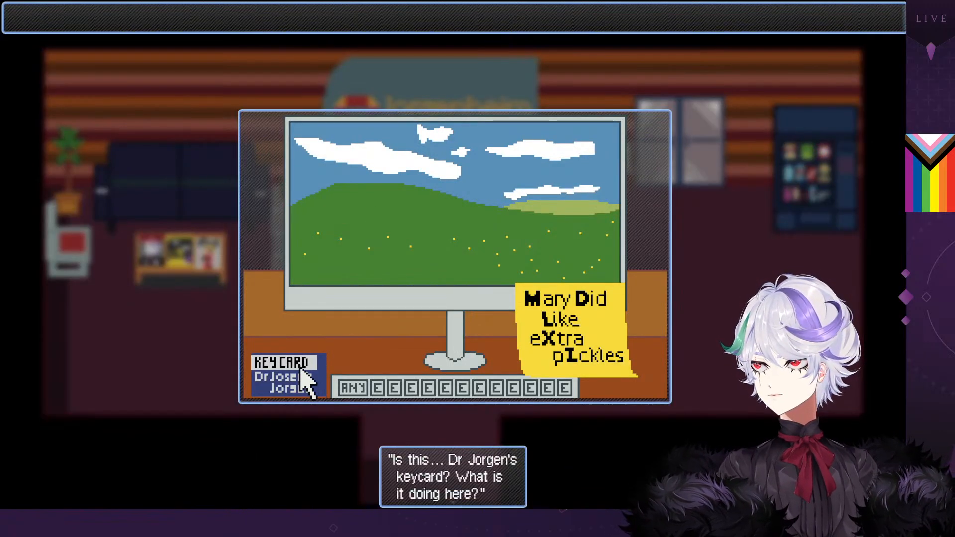
left_click(300, 368)
left_click(301, 364)
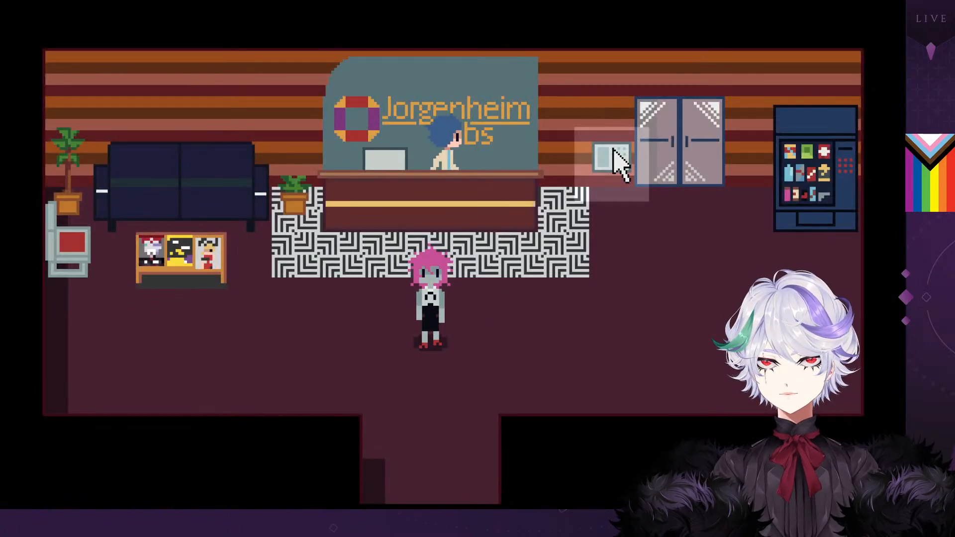
Open the wall keypad, try the docked keycard on the card scanner and away from it, and return to the code editor
left_click(617, 159)
left_click_drag(19, 18, 415, 265)
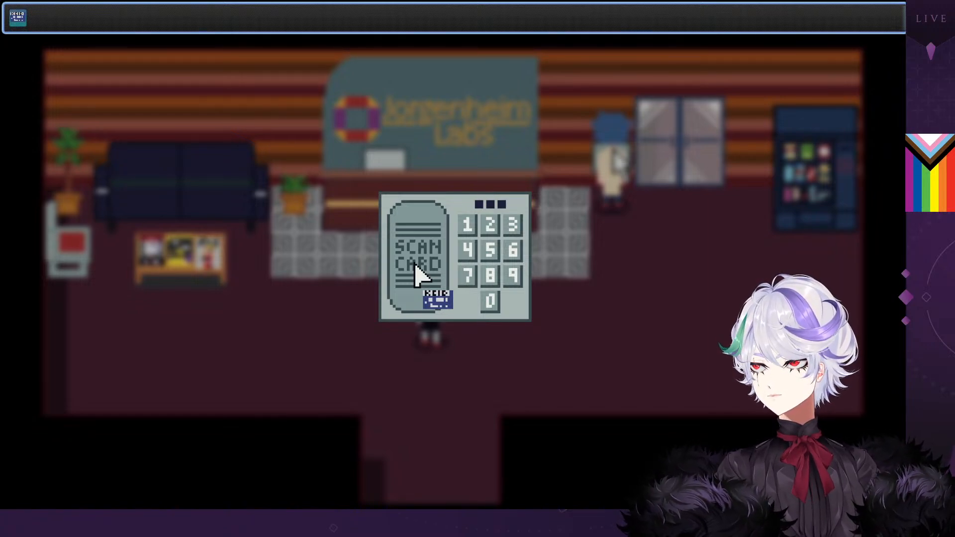
left_click_drag(416, 265, 259, 297)
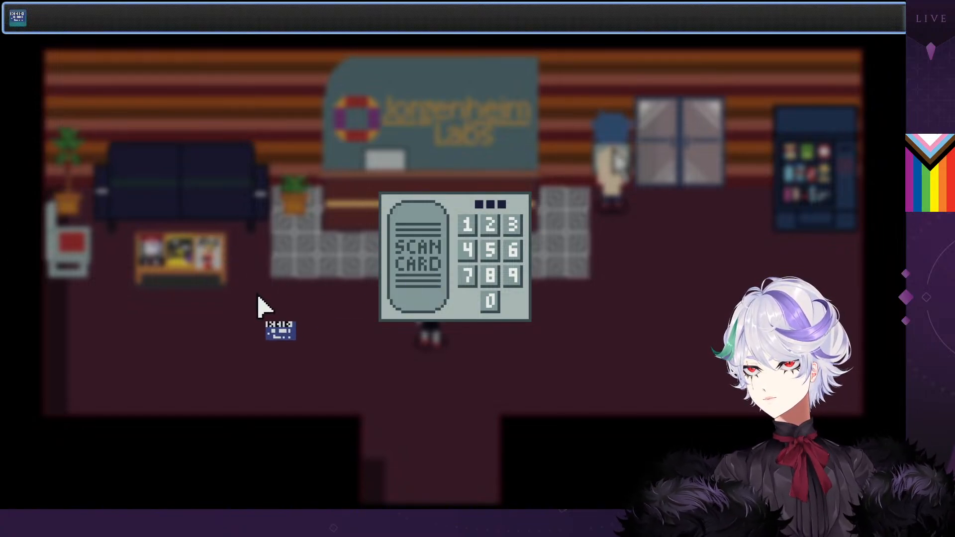
left_click_drag(259, 297, 5, 372)
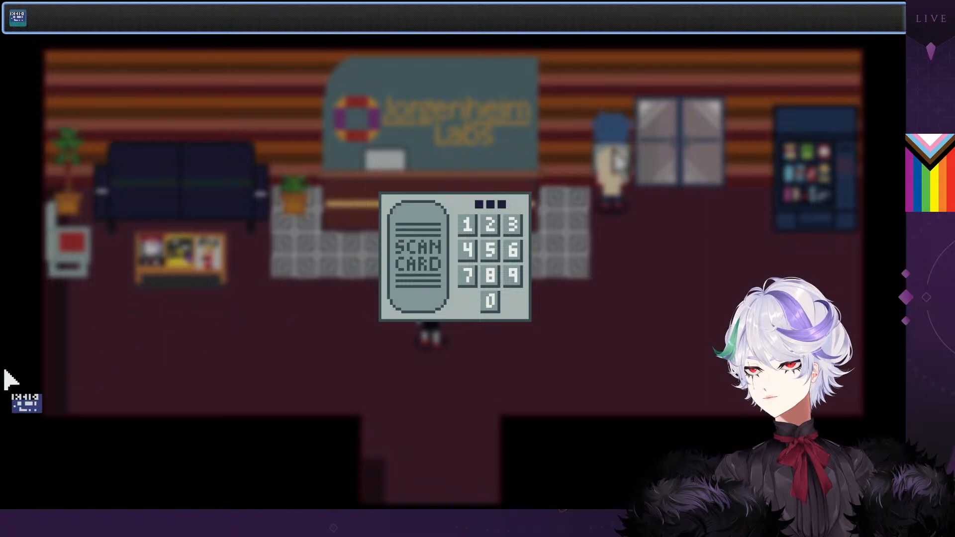
key("alt+Tab")
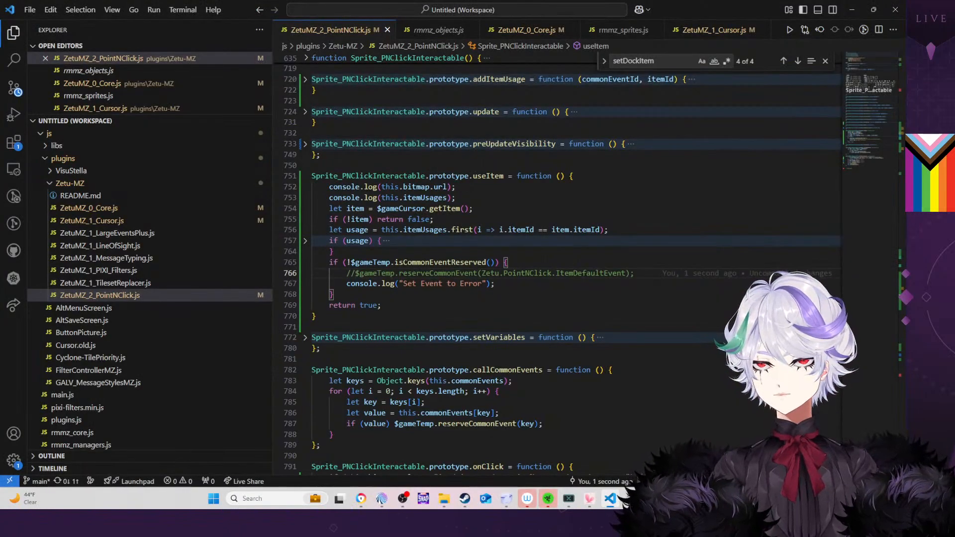
Trace the useItem call in onClick back to its definition and expand the usage condition's block
scroll(464, 309, "down", 8)
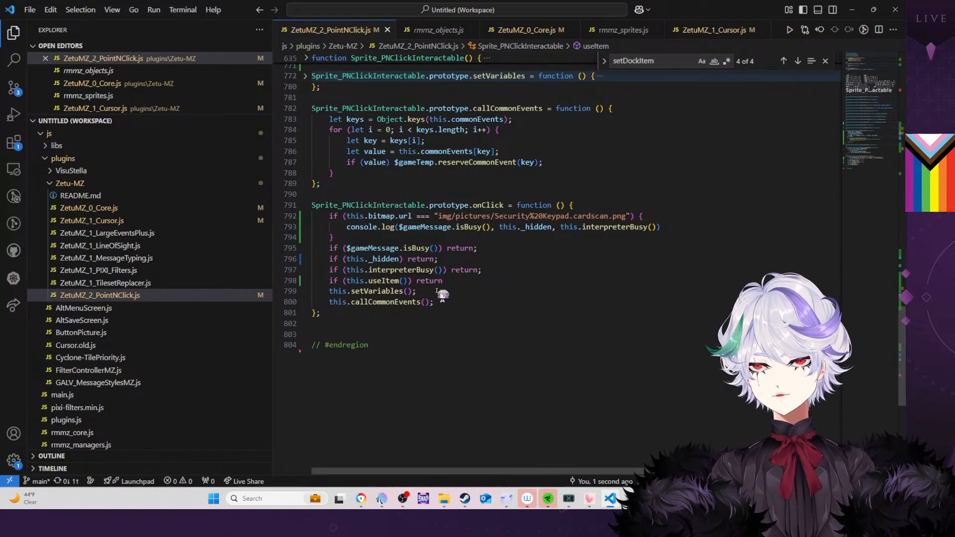
left_click(383, 281)
scroll(491, 302, "up", 9)
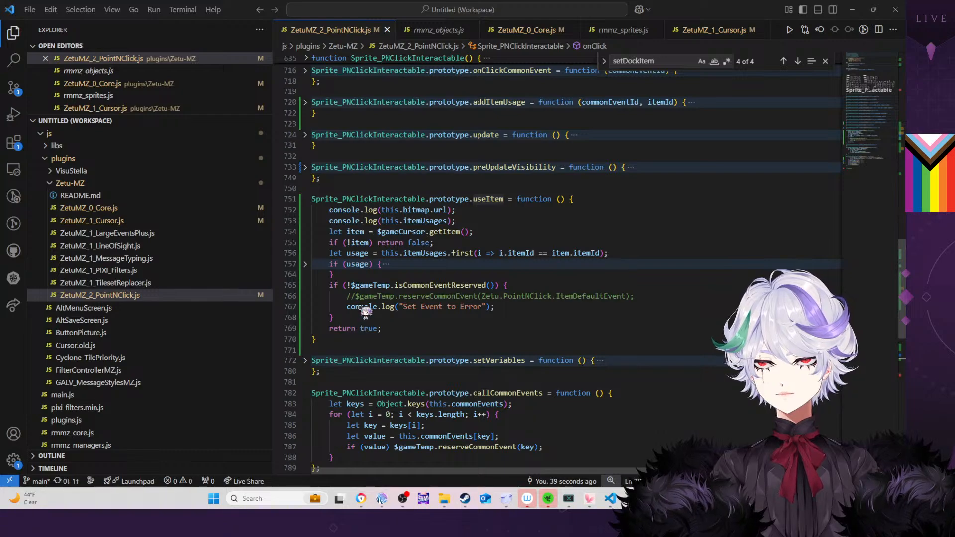
left_click(305, 264)
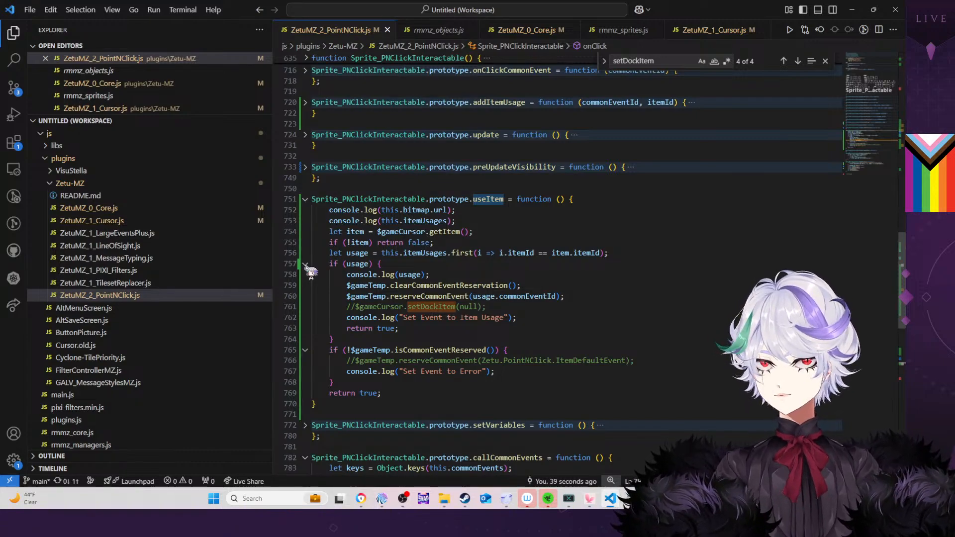
left_click(631, 257)
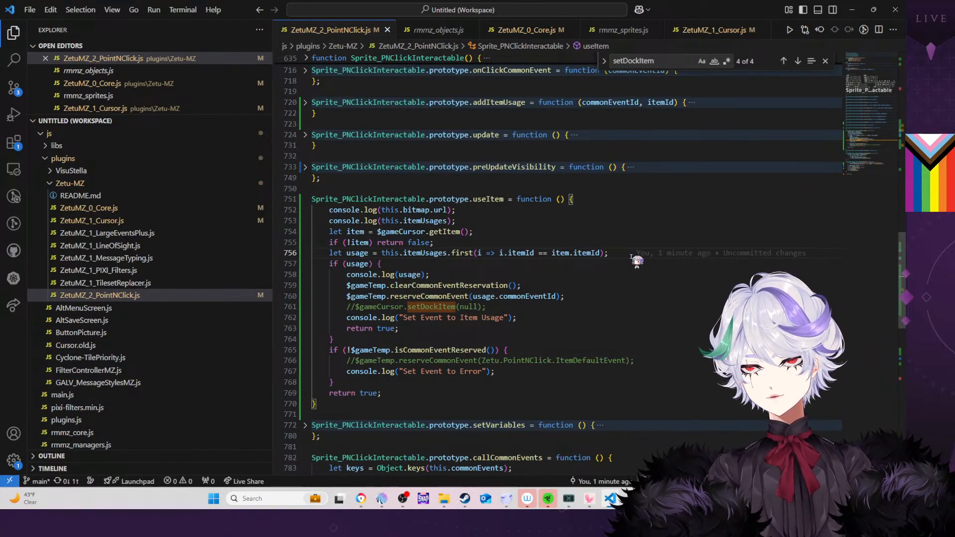
key("Return")
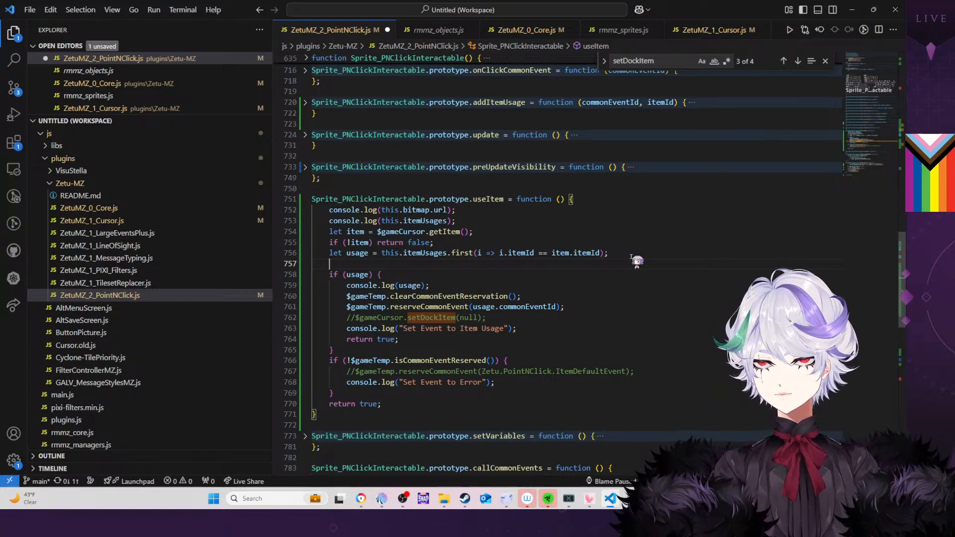
key("ctrl+z")
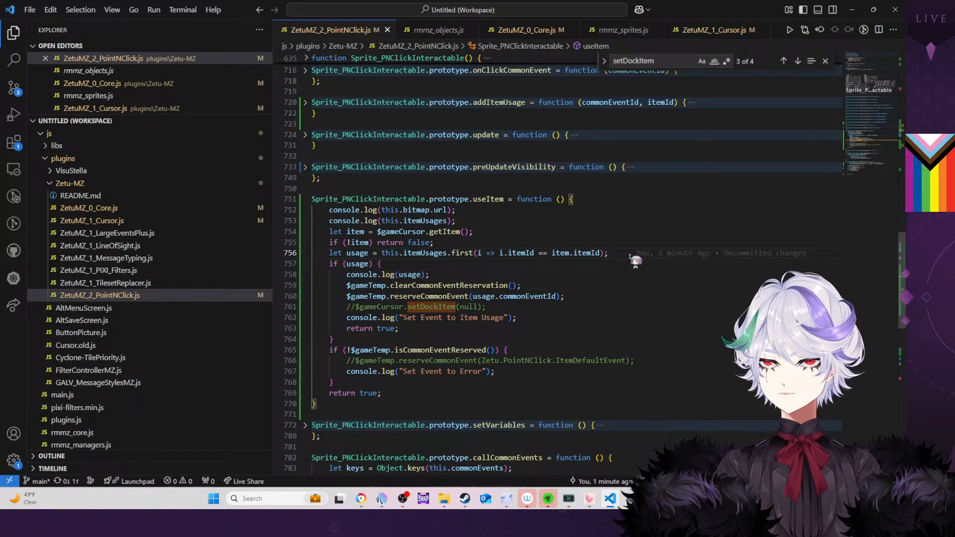
Add console.log(this.item); below the itemUsages log in useItem and save the plugin file
left_click(482, 222)
key("Return")
type("con")
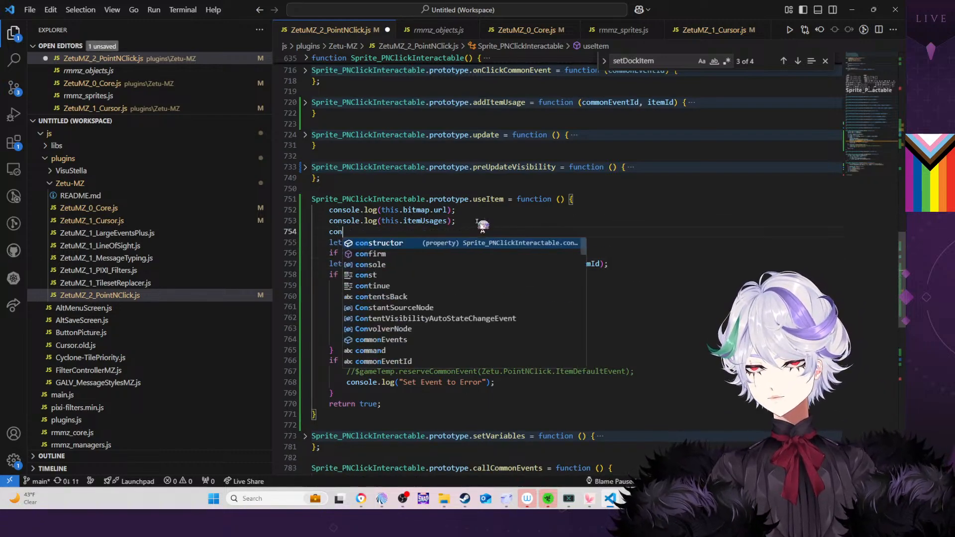
type("sole.log(this.")
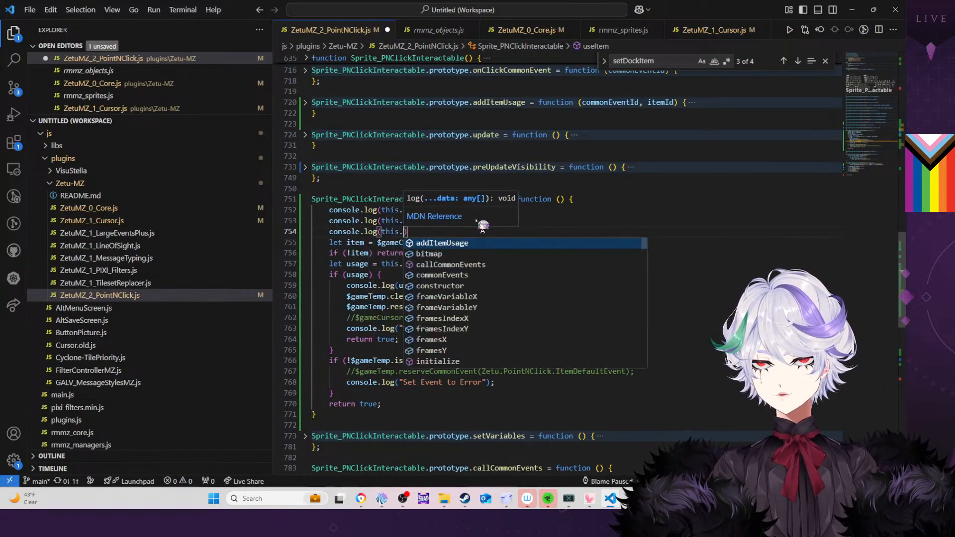
type("item")
key("Escape")
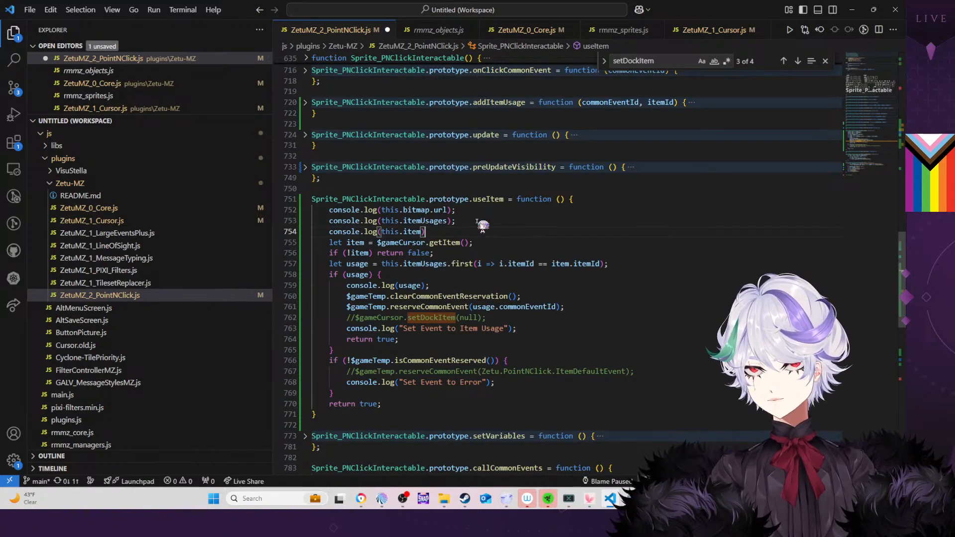
type(");")
key("ctrl+s")
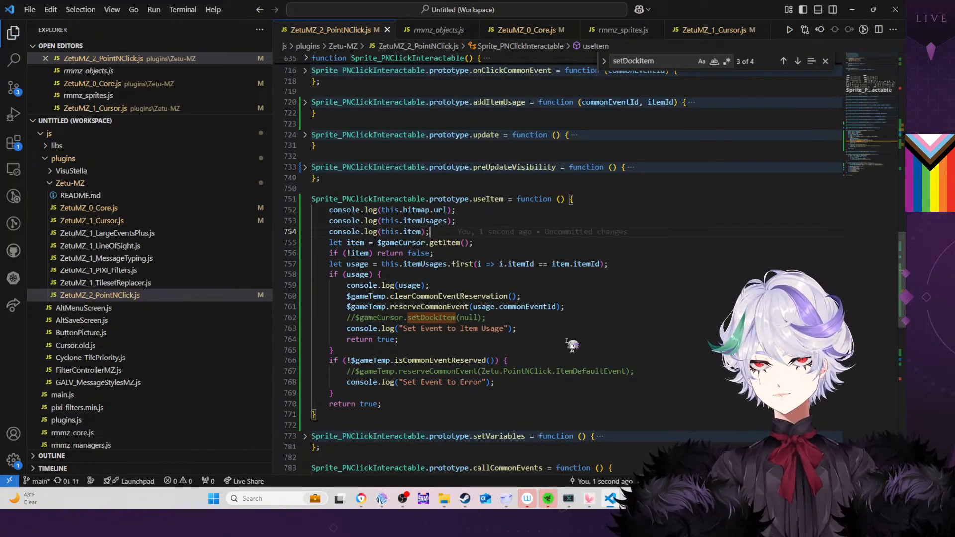
Move the new log line below the getItem assignment, change its argument to item, and save the file
mouse_move(672, 499)
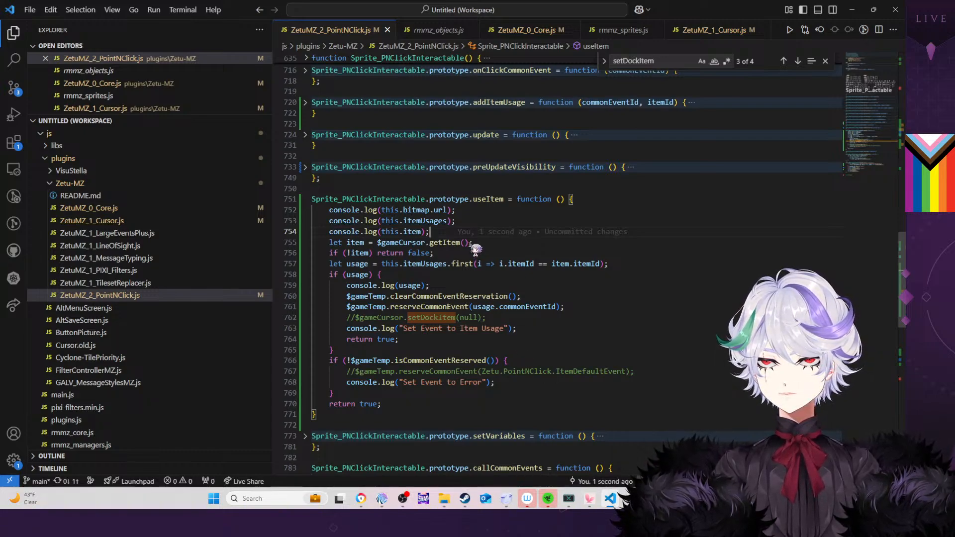
key("shift+Up")
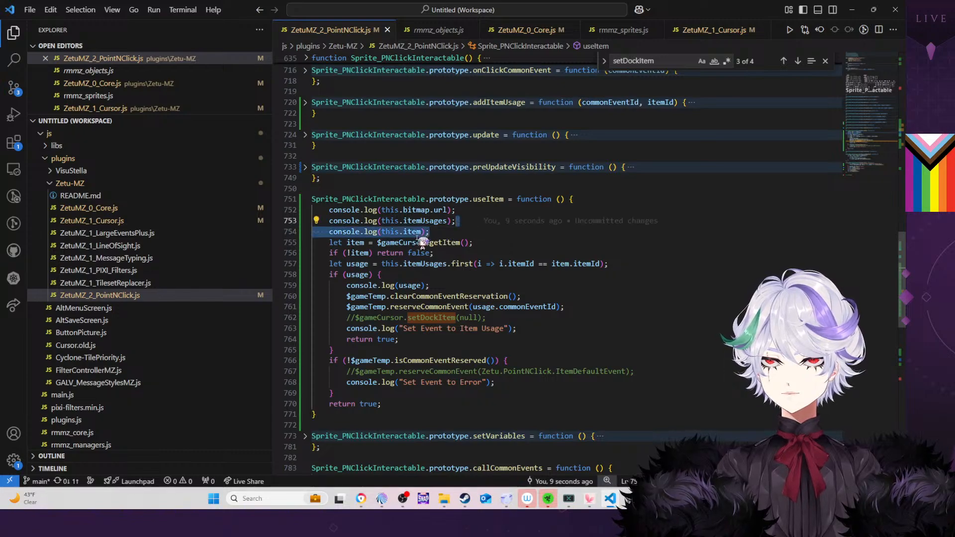
key("alt+Down")
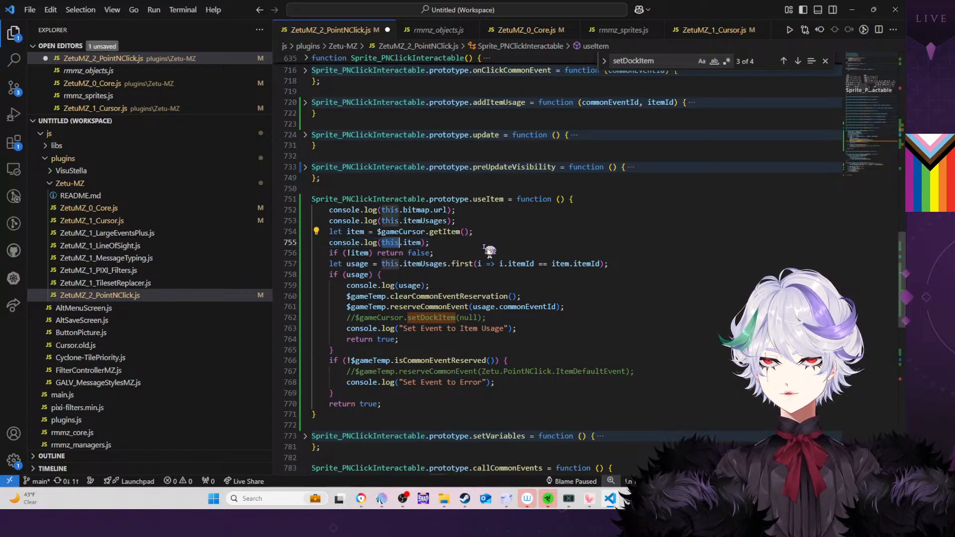
key("BackSpace")
key("BackSpace")
key("BackSpace")
key("BackSpace")
key("BackSpace")
key("ctrl+s")
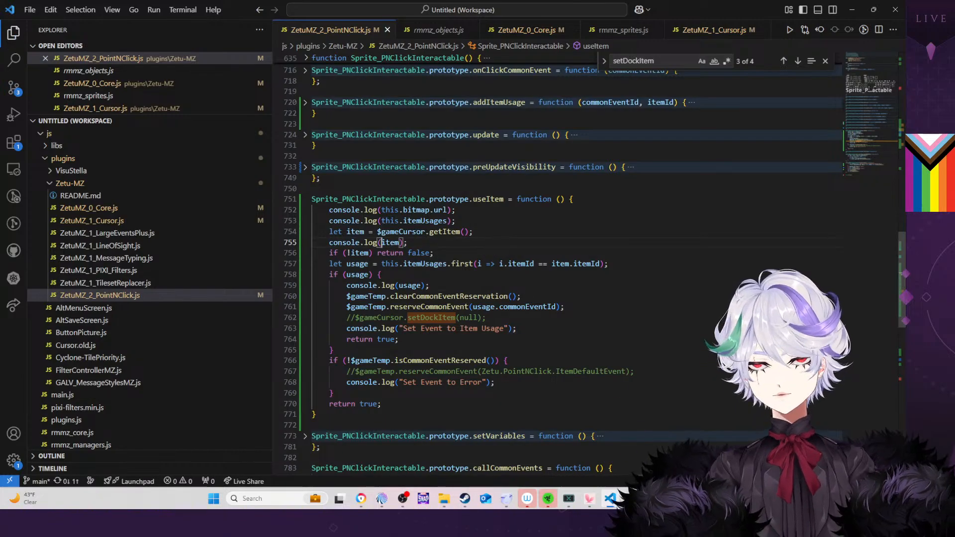
Reload the game with the saved plugin and switch back to the code editor
key("alt+Tab")
key("F5")
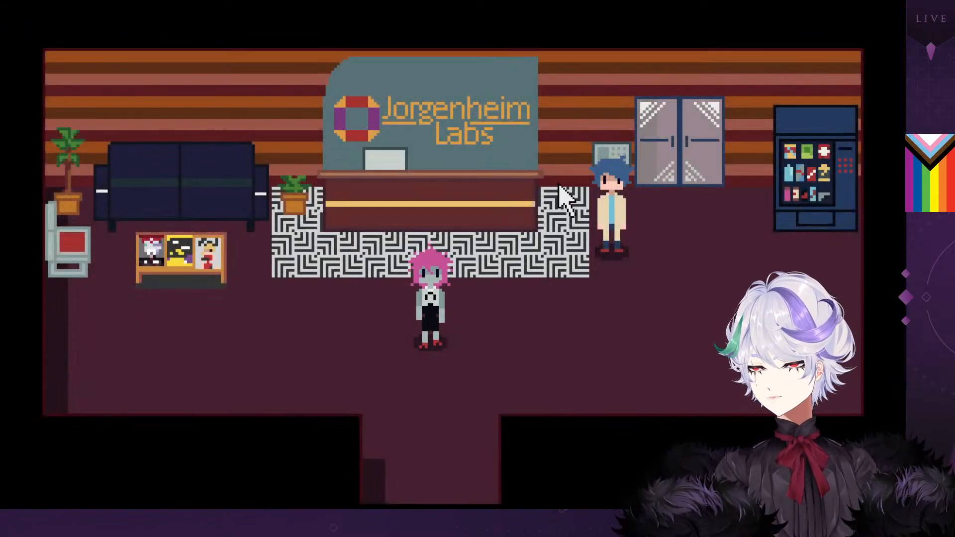
key("alt+Tab")
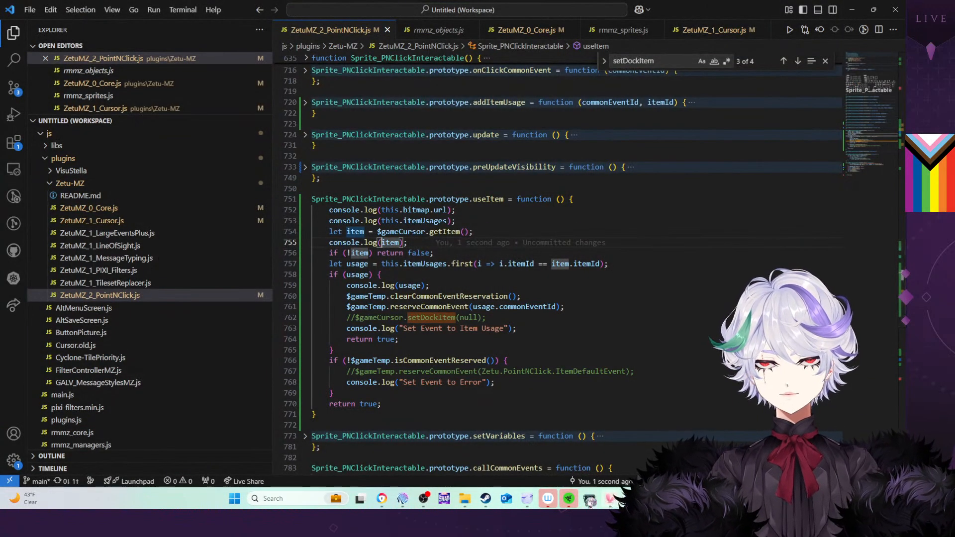
Switch to RPG Maker MZ and add a Change Items command giving 1 Security Card to the PLAYTEST common event
left_click(403, 498)
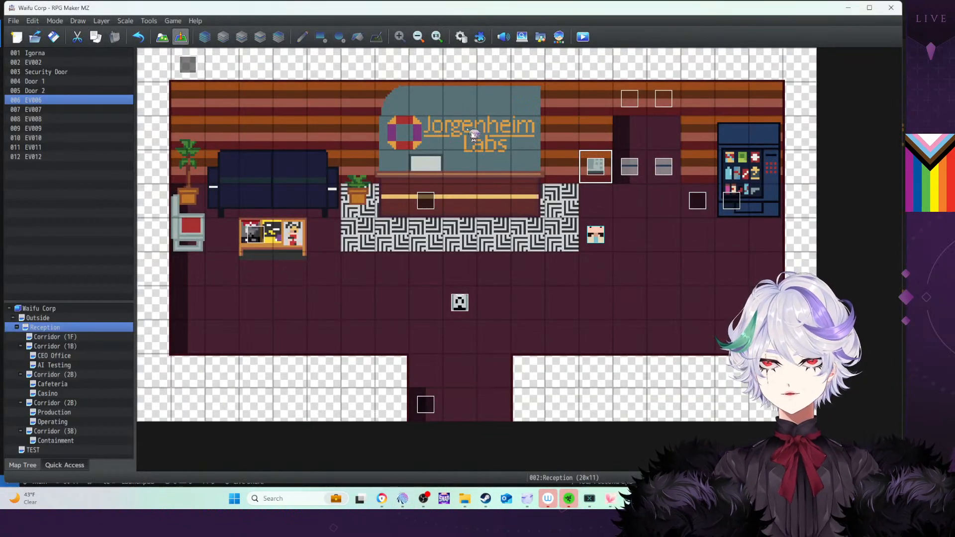
left_click(467, 38)
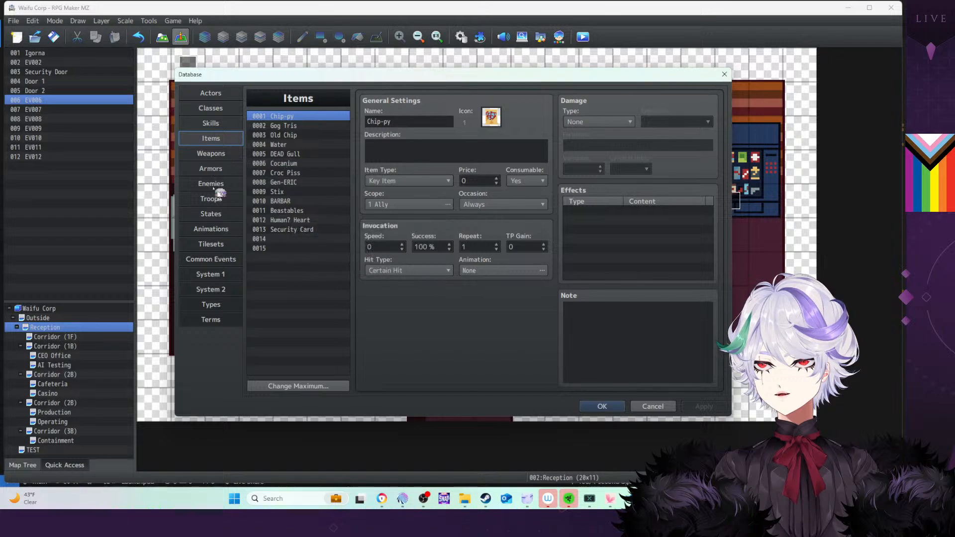
left_click(225, 260)
left_click(298, 173)
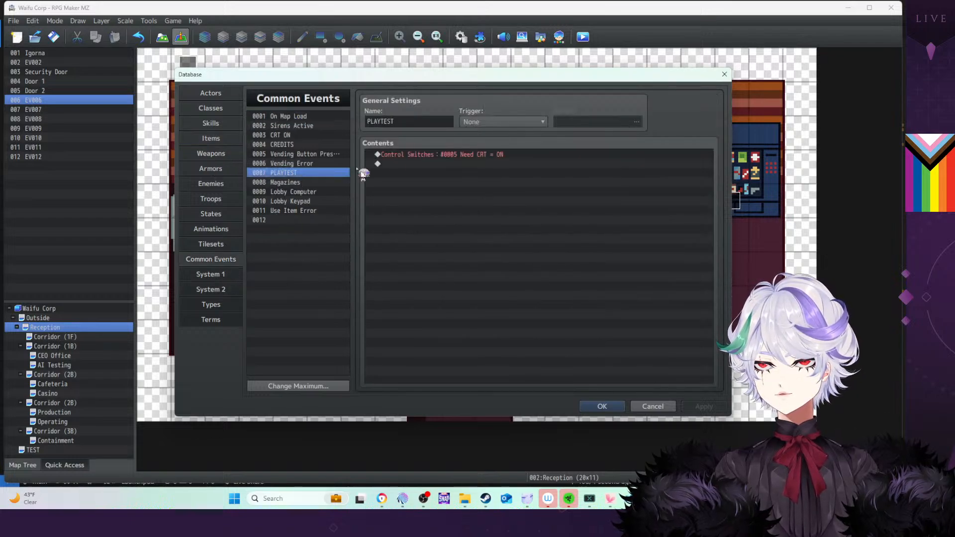
double_click(406, 165)
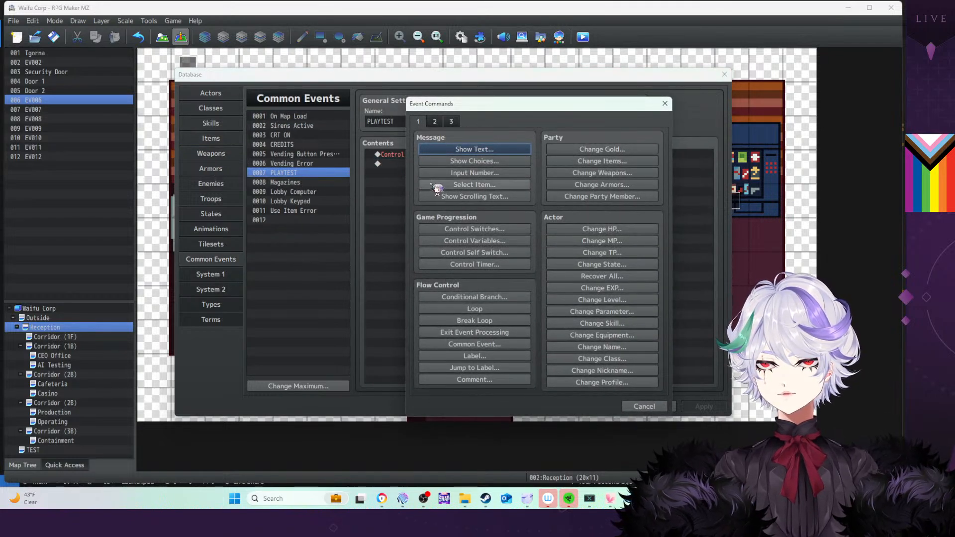
left_click(590, 166)
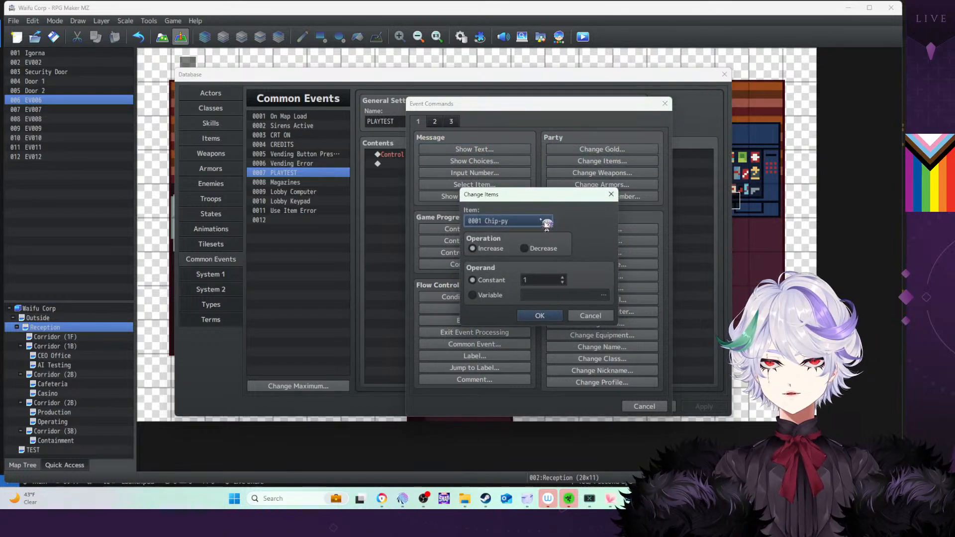
left_click(547, 221)
left_click(520, 371)
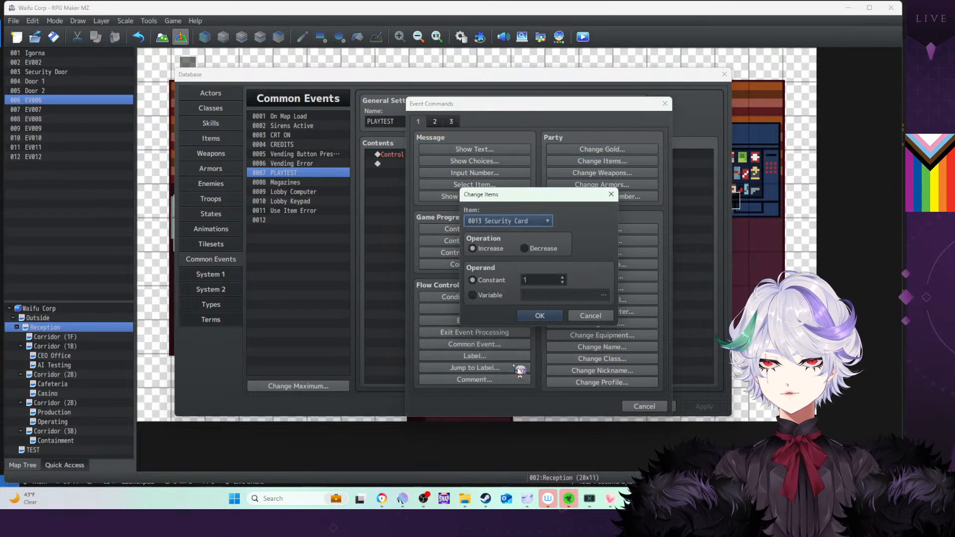
left_click(540, 315)
left_click(585, 406)
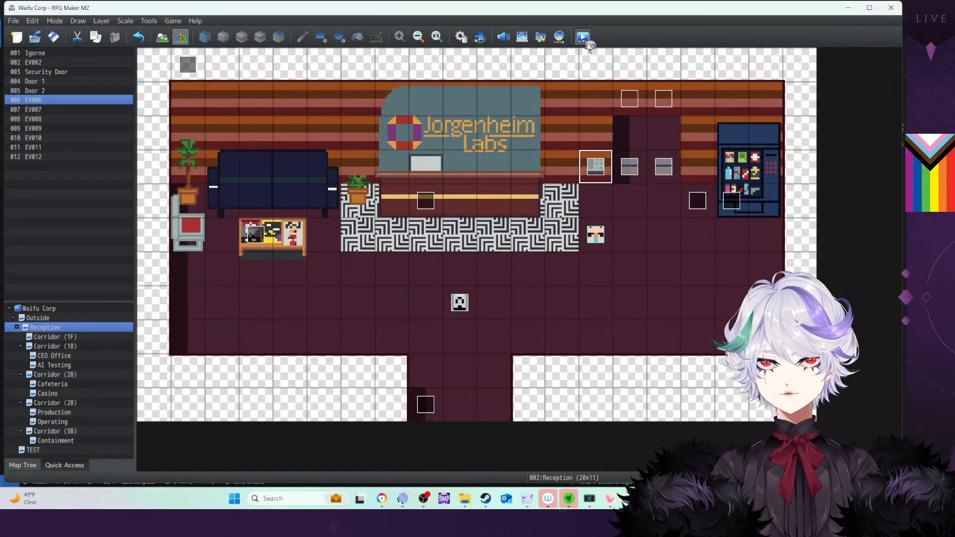
Start a playtest, open the wall keypad beside the double doors, and try the Security Card on its card scanner
left_click(583, 36)
left_click(435, 260)
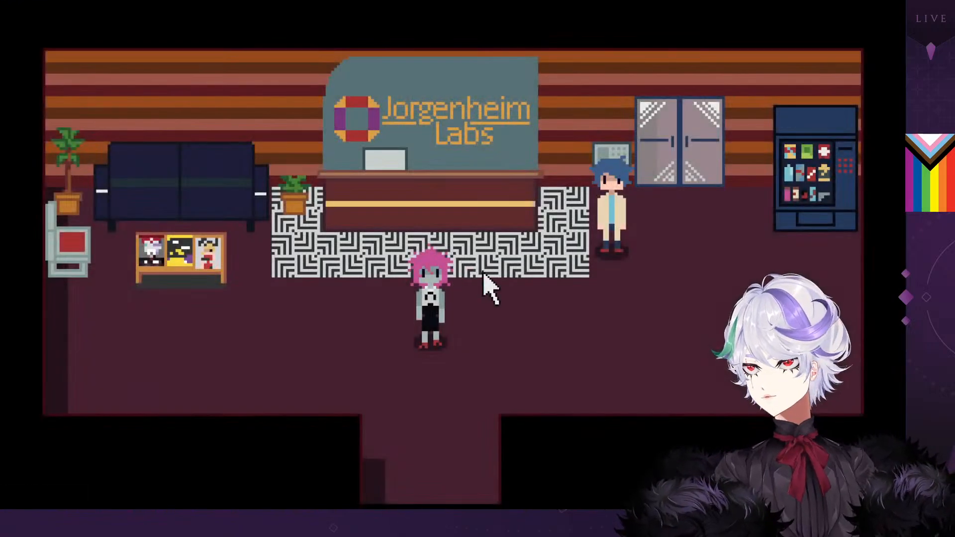
left_click(616, 167)
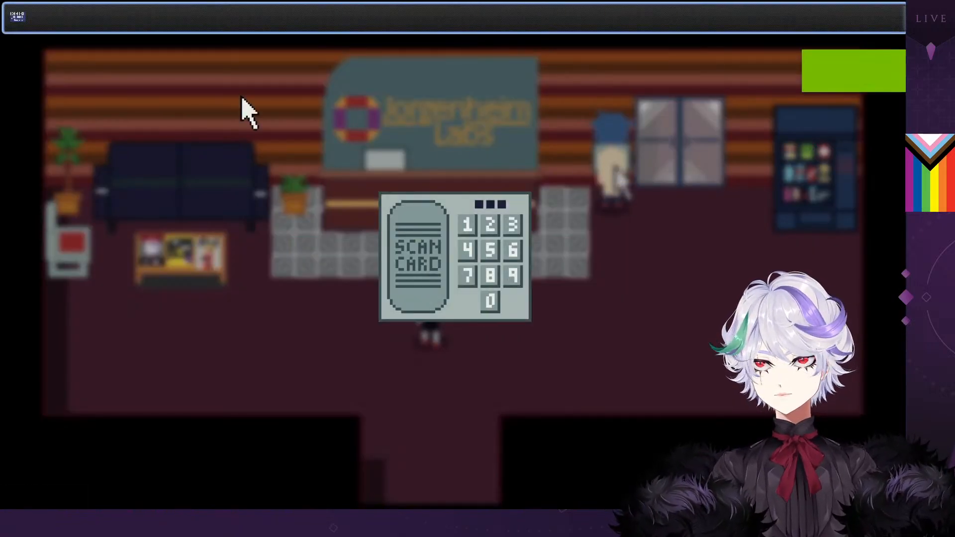
left_click(19, 17)
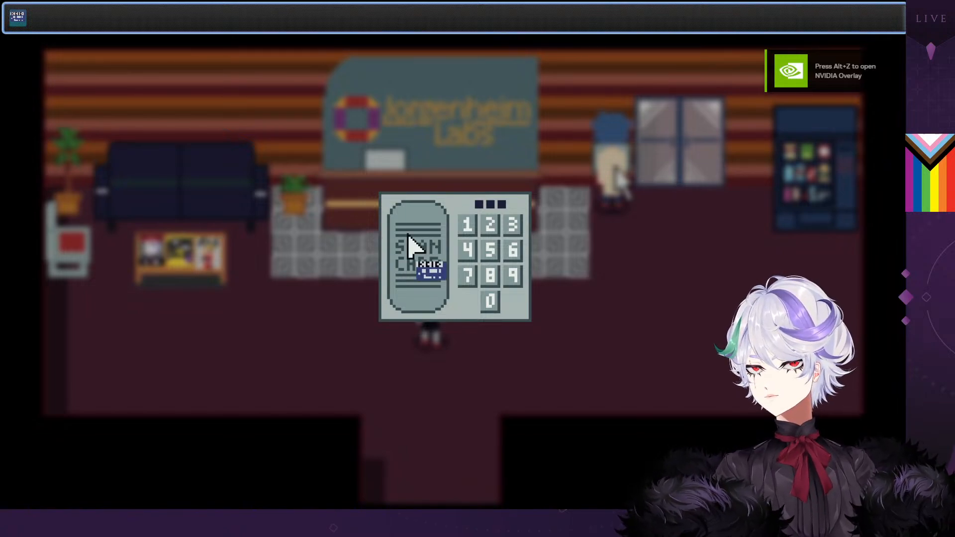
Open the game's developer console and inspect the properties of the item logged for the card scanner
key("F12")
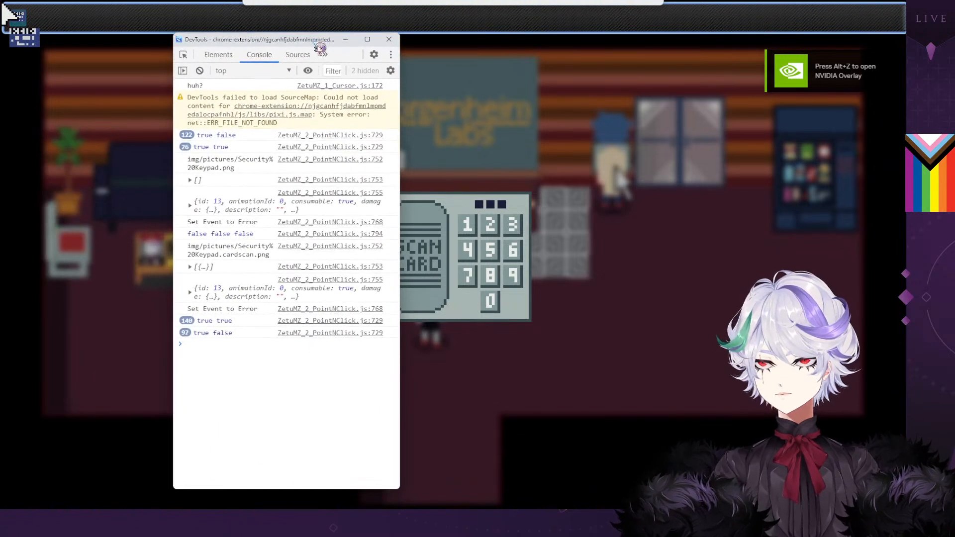
left_click(190, 292)
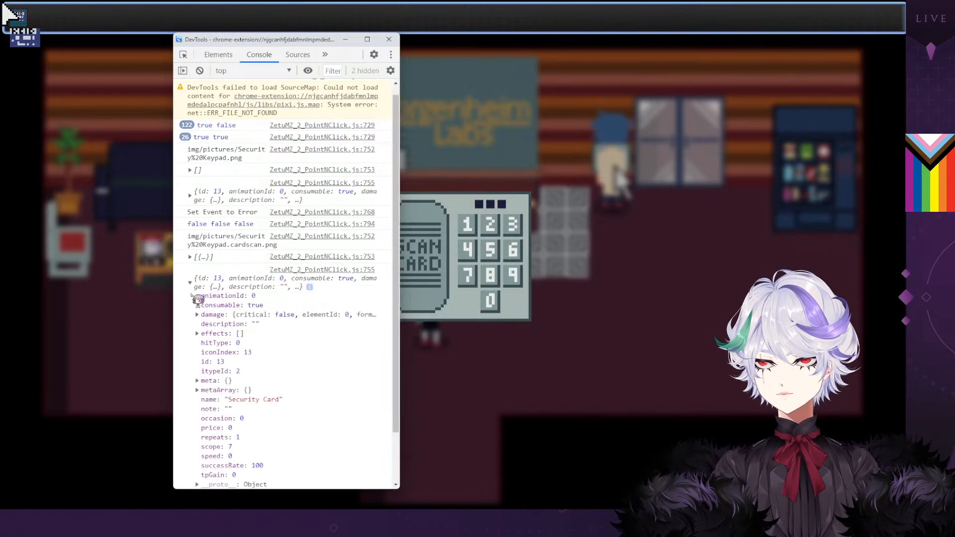
scroll(269, 269, "down", 1)
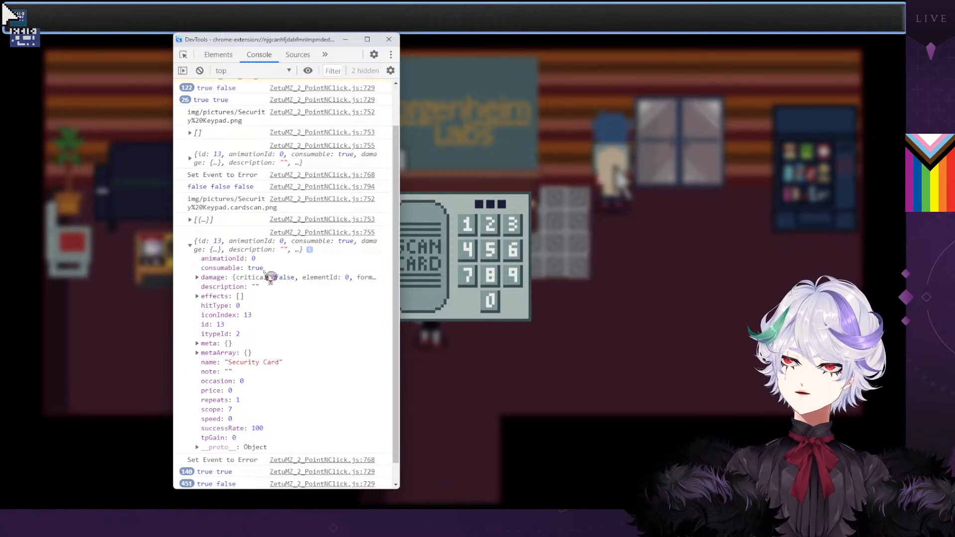
key("super")
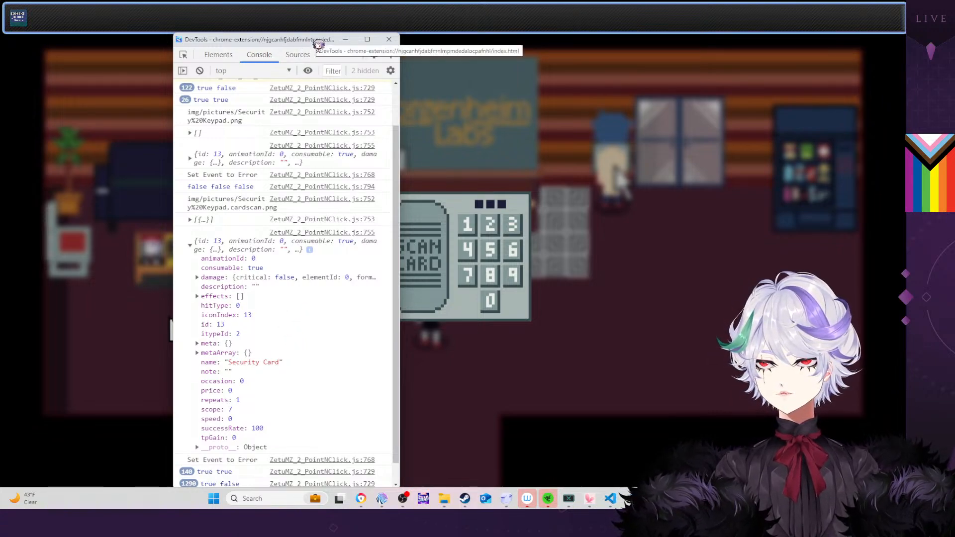
left_click_drag(316, 43, 0, 102)
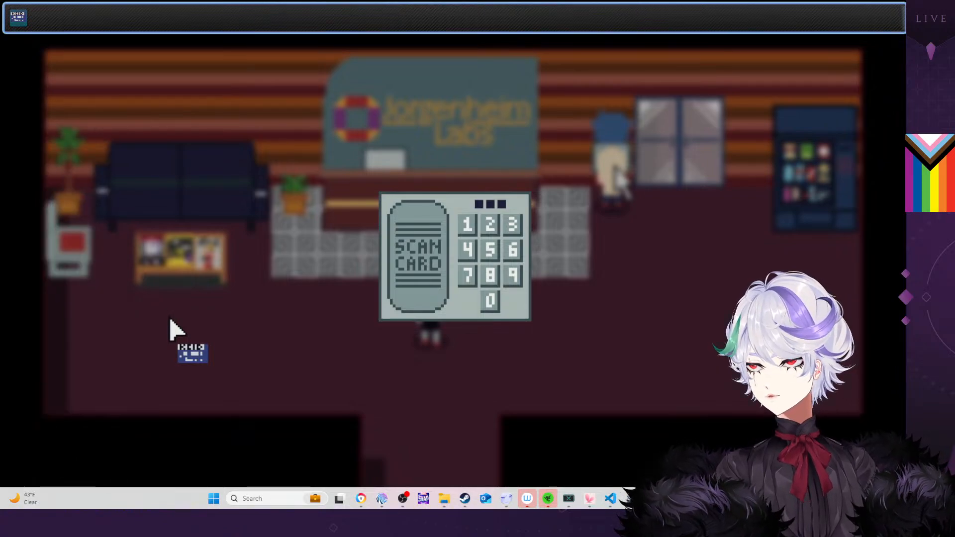
Return to the code editor, add console.log(usage); directly below the usage assignment in useItem, and save the file
key("alt+Tab")
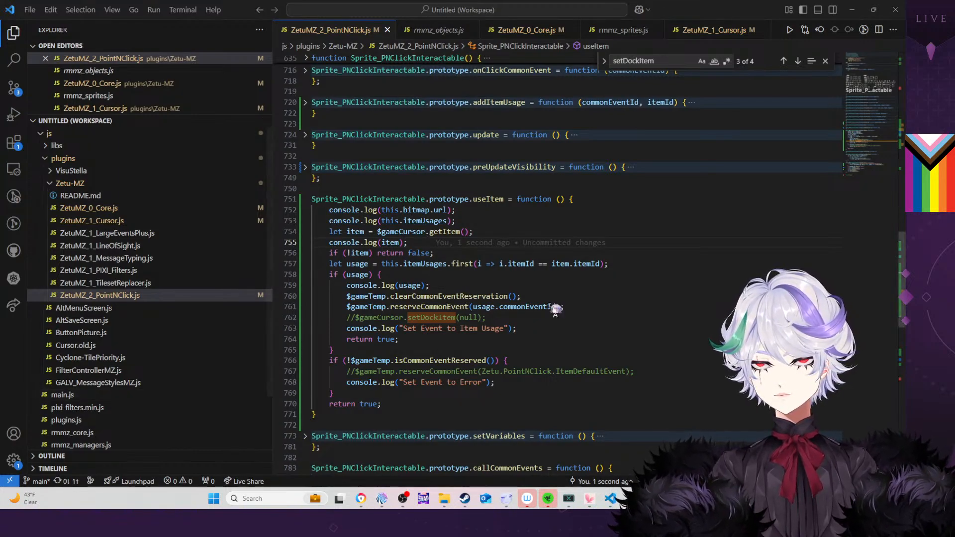
left_click(626, 265)
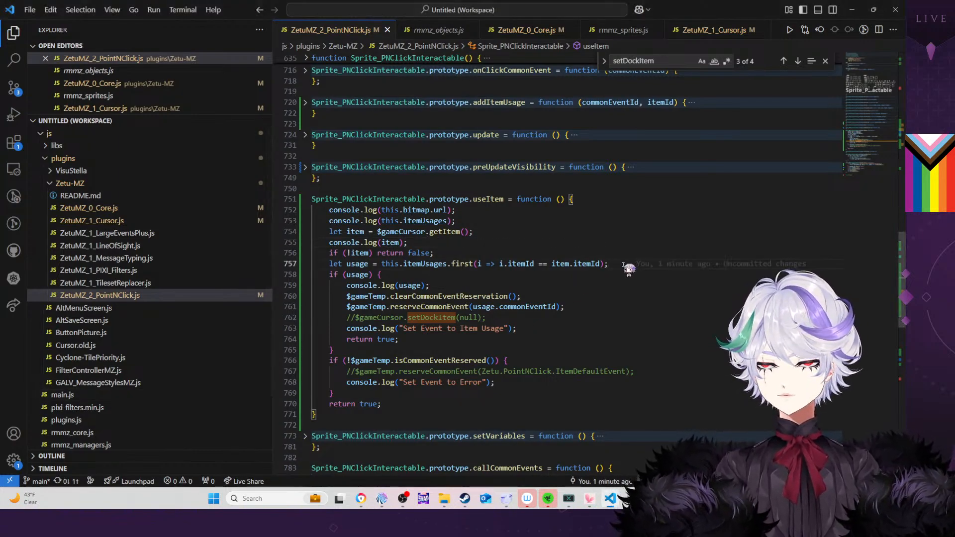
key("Return")
type("console.log")
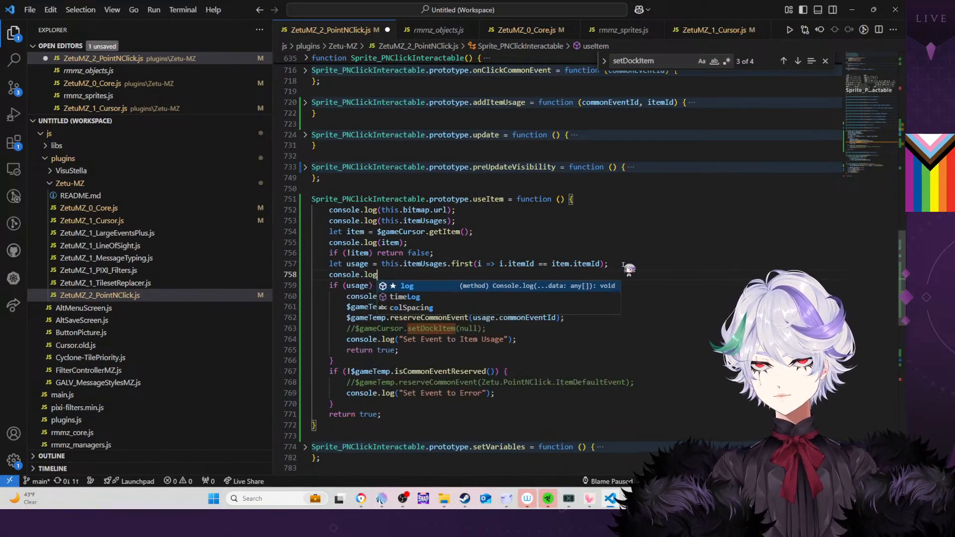
key("Escape")
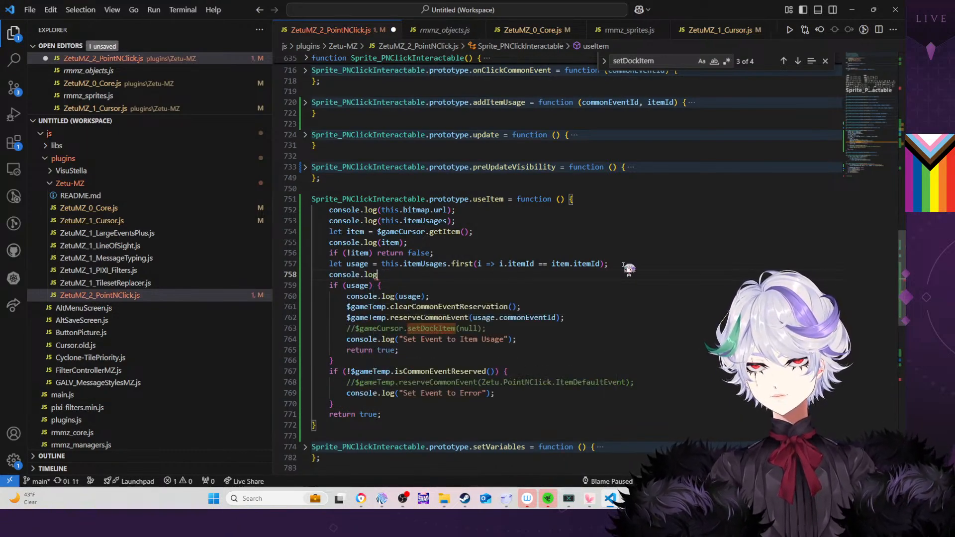
type("(usage")
key("Tab")
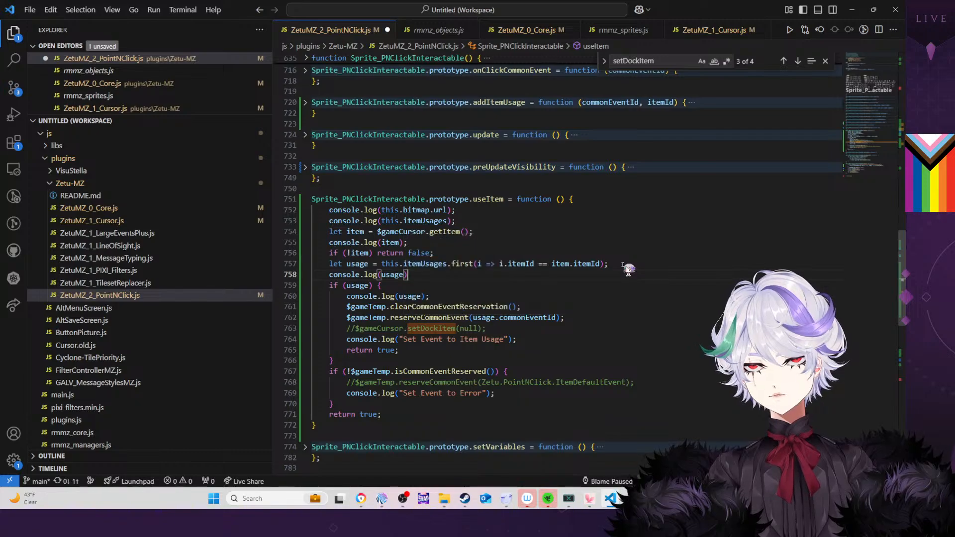
type(");")
key("ctrl+s")
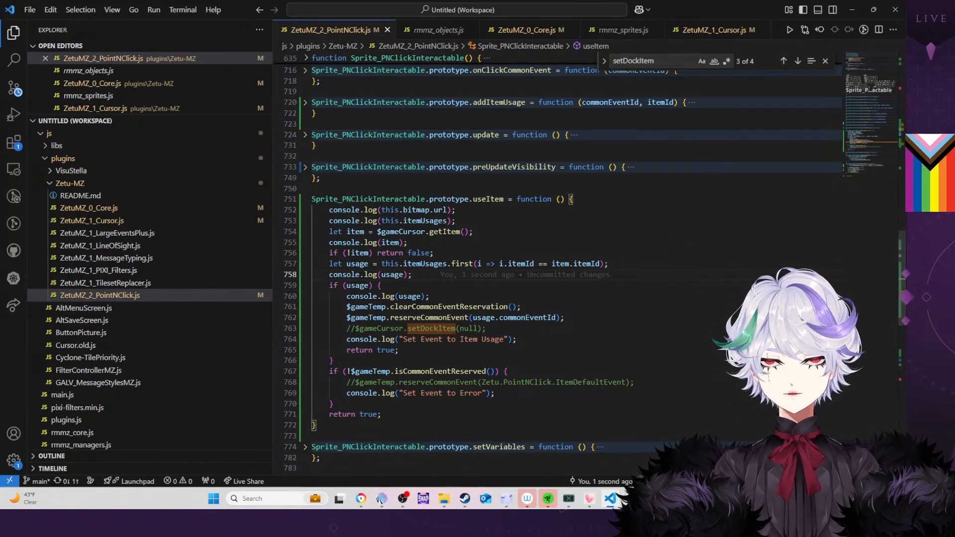
Reload the game, reopen the keypad, and pick up the Security Card from the item bar for another test
key("alt+Tab")
key("alt+F4")
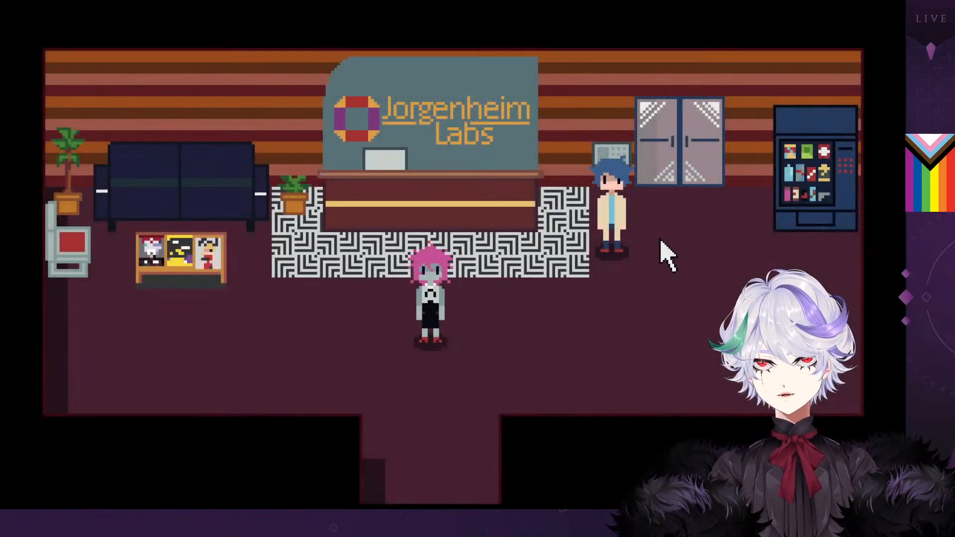
left_click(612, 159)
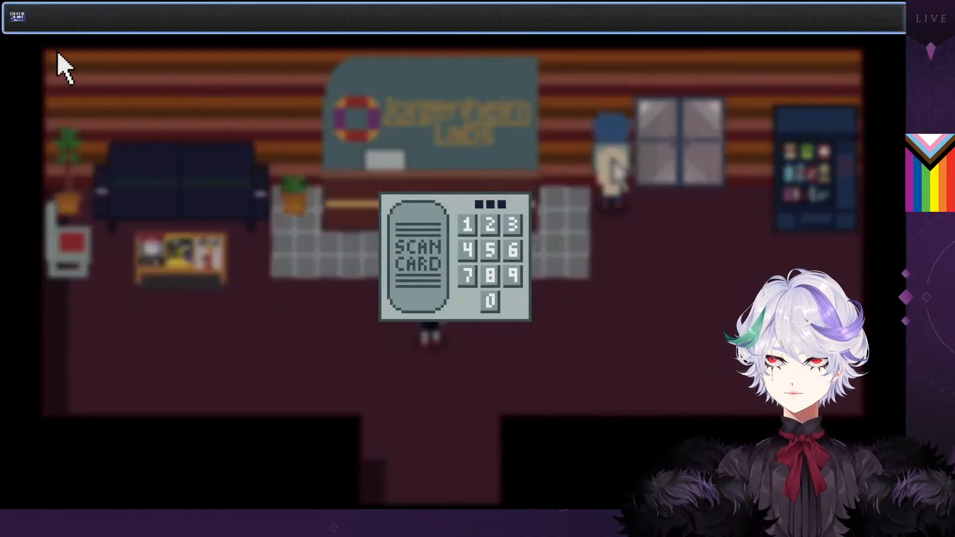
left_click_drag(18, 17, 6, 287)
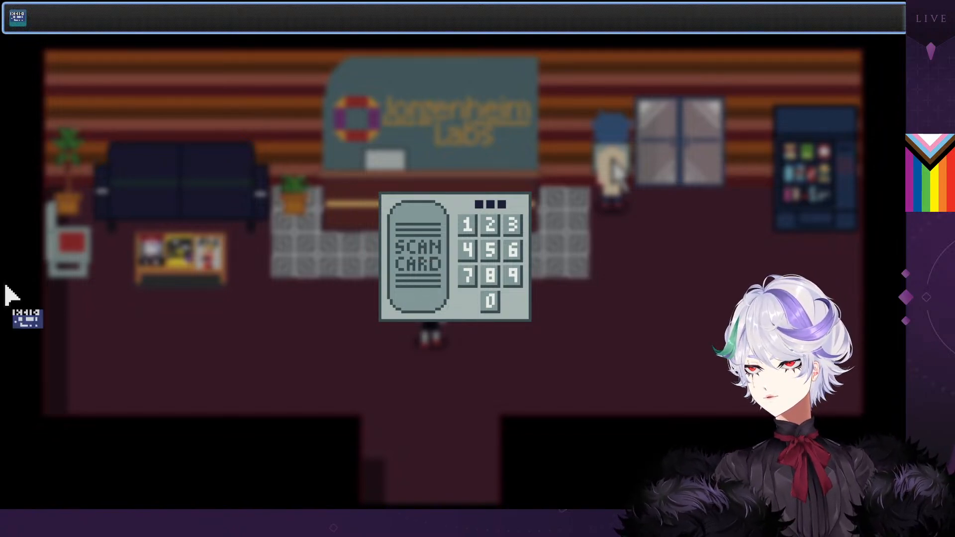
left_click_drag(6, 287, 3, 6)
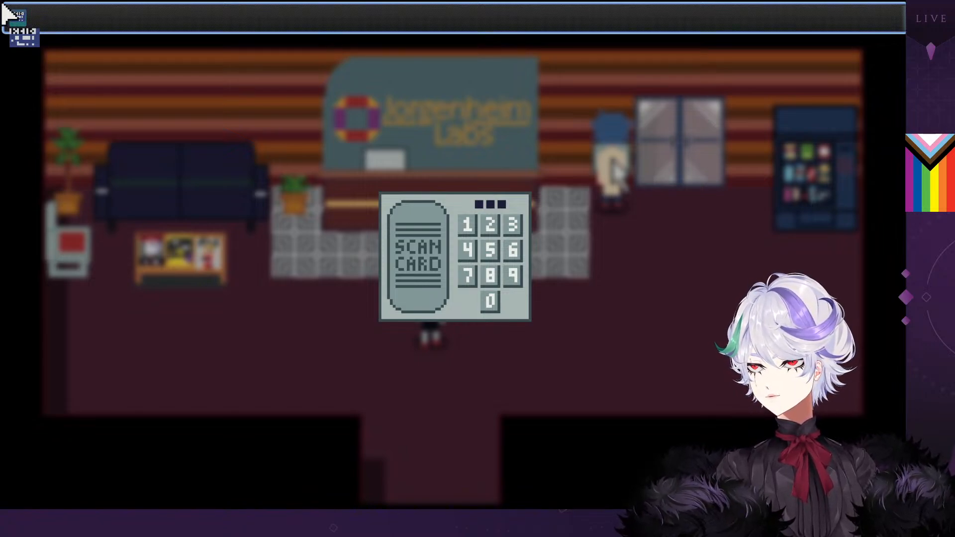
Back in the code editor, change item.itemId to item.id in useItem's itemUsages.first comparison
key("alt+Tab")
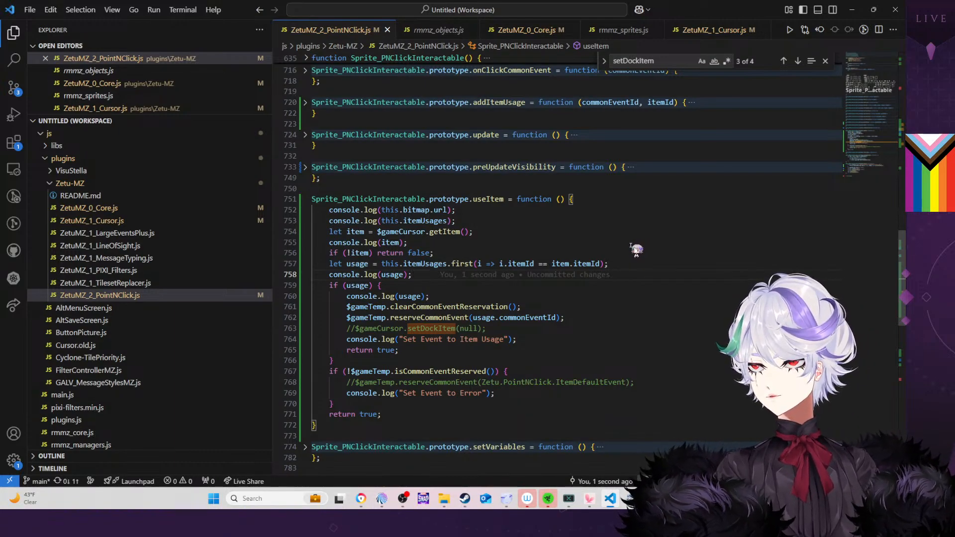
left_click(588, 264)
key("ctrl+BackSpace")
type("id")
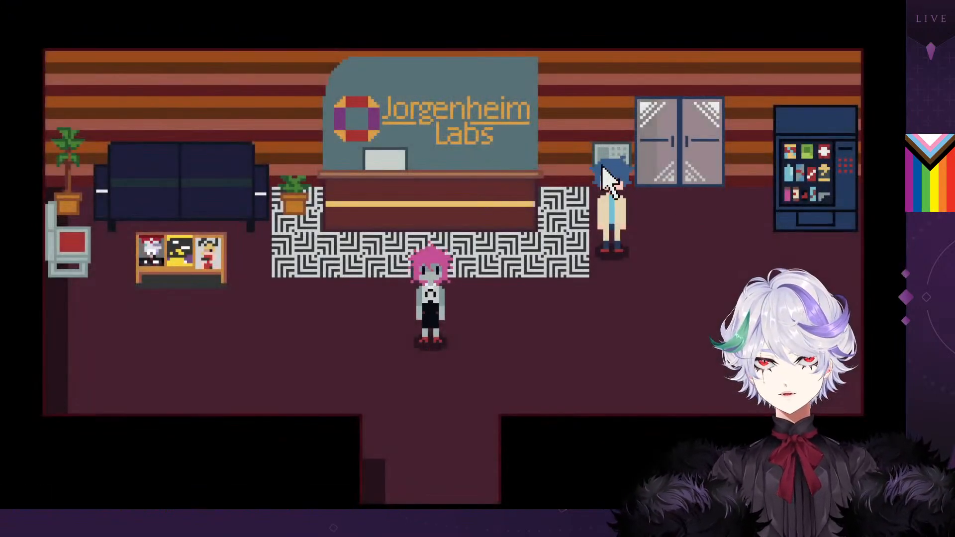
Test the corrected id comparison in the game by using the Security Card on the keypad's scanner
left_click(602, 166)
left_click(18, 16)
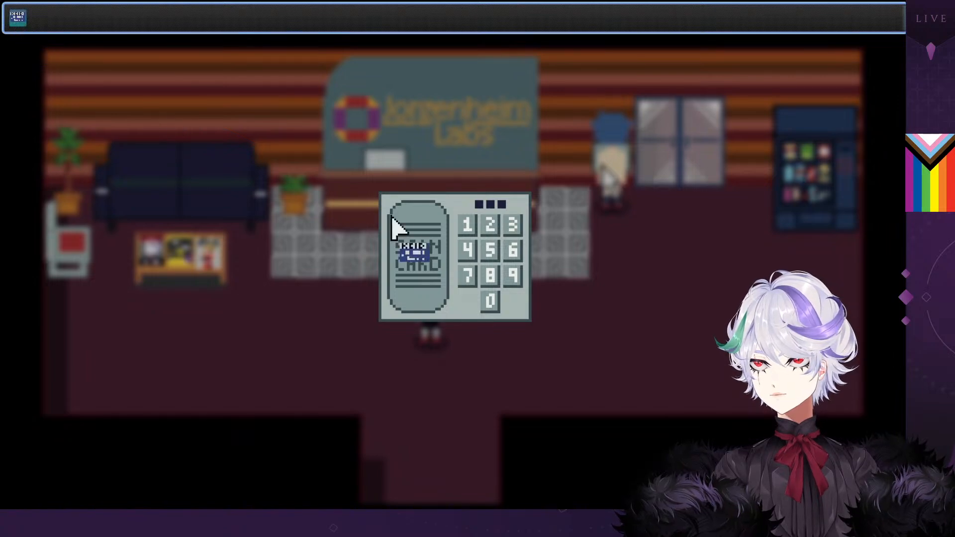
left_click(427, 241)
left_click(318, 283)
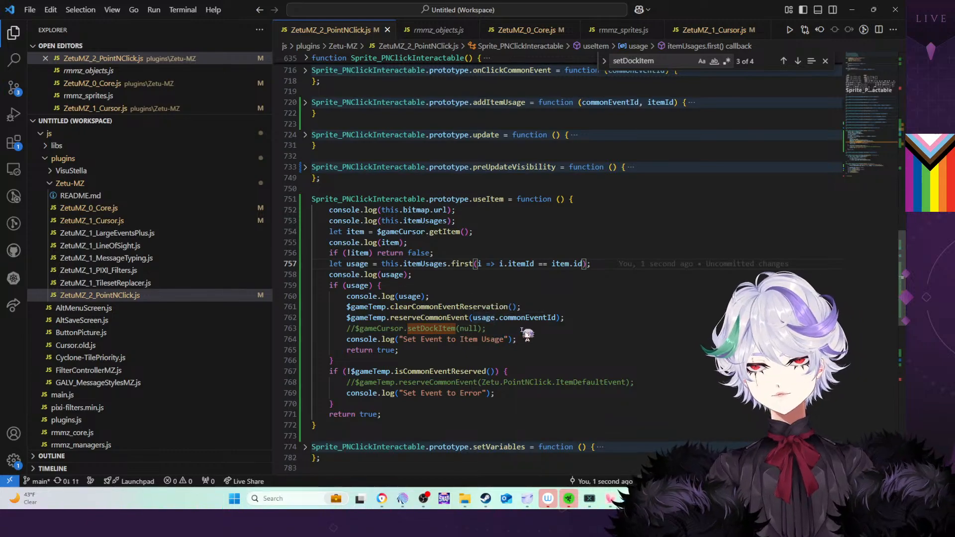
Uncomment the reserveCommonEvent call for Zetu.PointNClick.ItemDefaultEvent at the end of useItem
left_click_drag(524, 330, 570, 321)
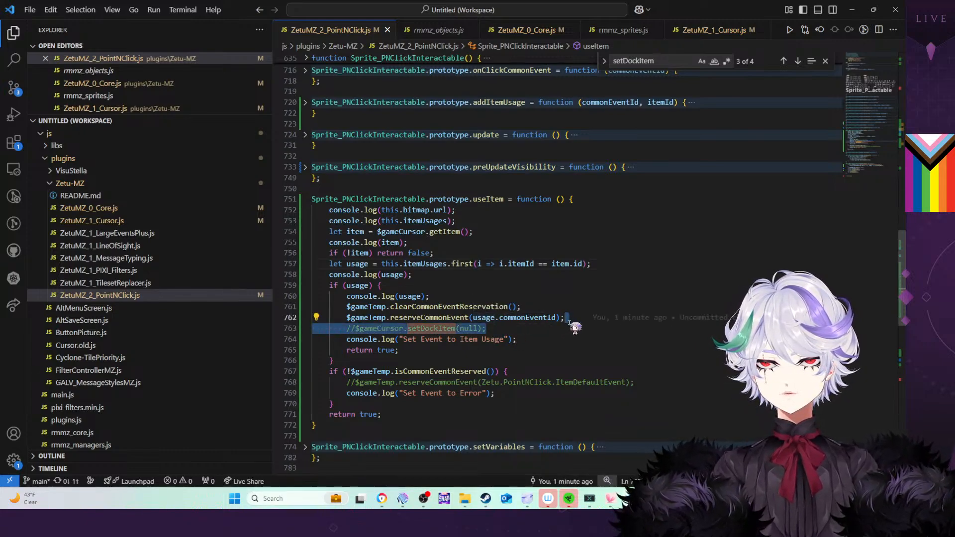
left_click(551, 340)
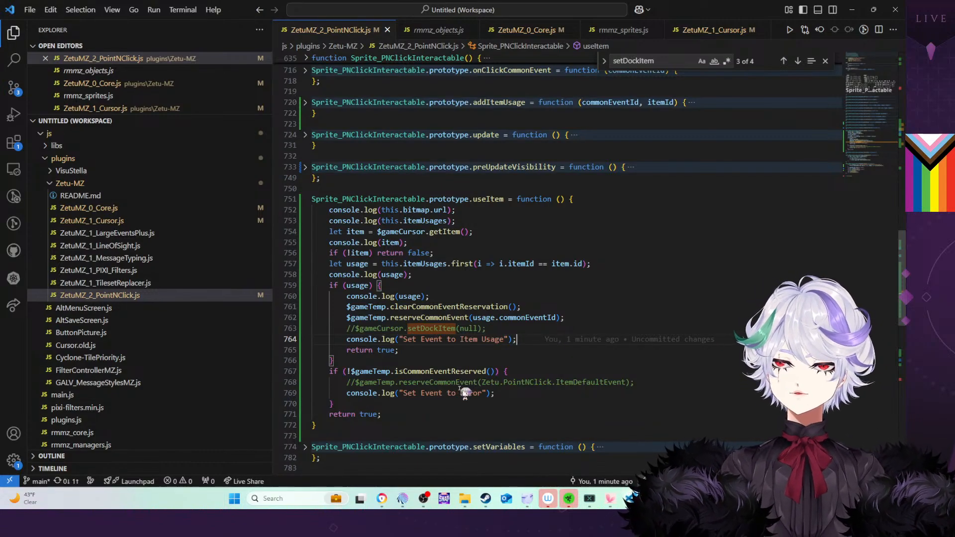
left_click(355, 383)
key("BackSpace")
key("BackSpace")
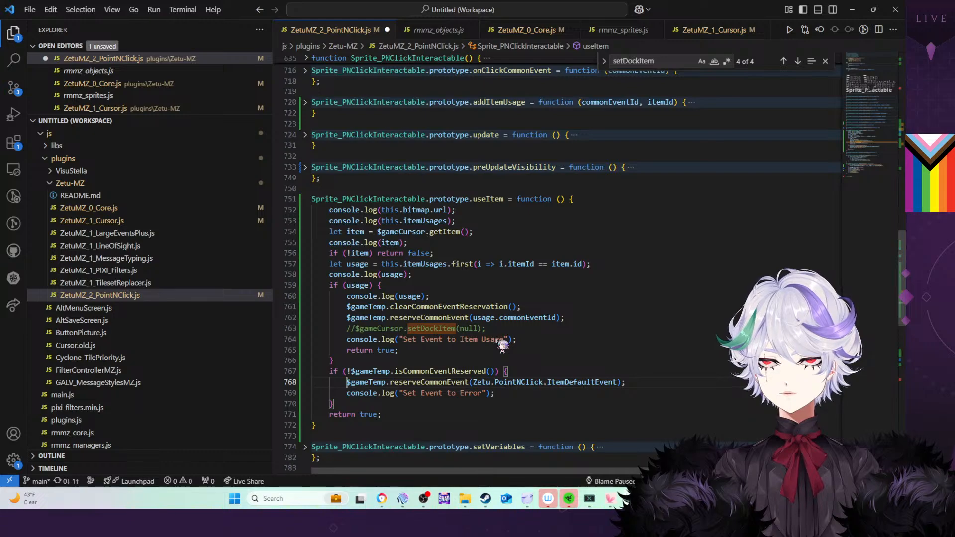
Uncomment the $gameCursor.setDockItem(null) call in useItem's usage block and save the plugin file
scroll(502, 345, "down", 2)
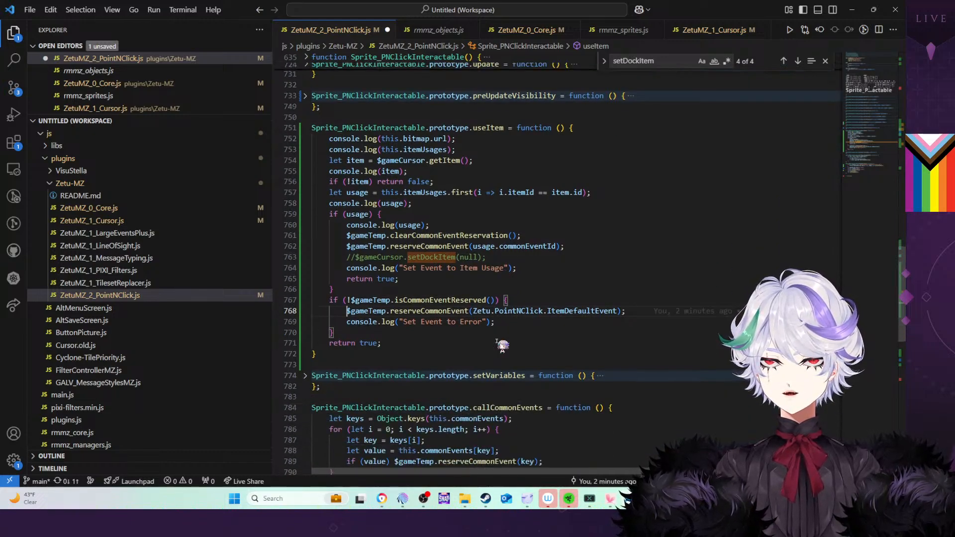
left_click(355, 258)
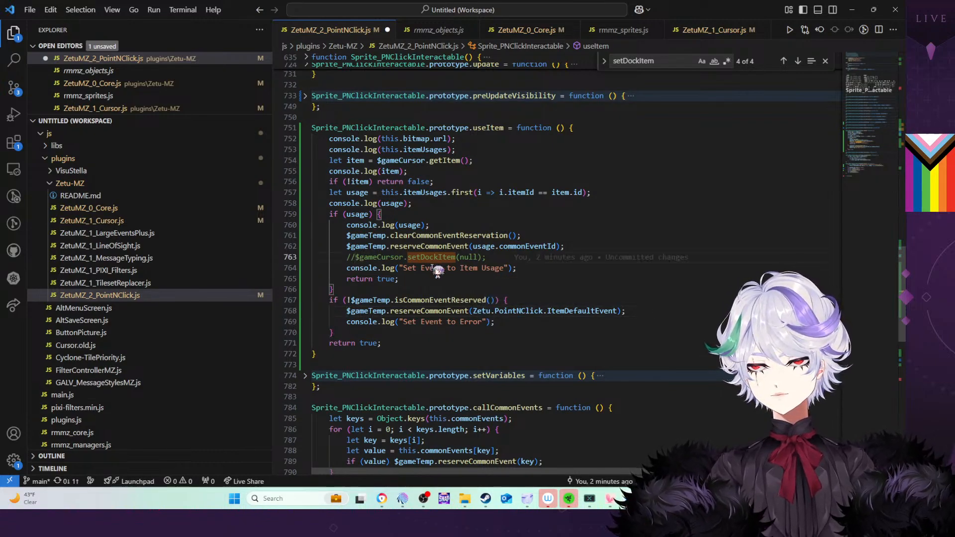
key("BackSpace")
key("BackSpace")
key("ctrl+s")
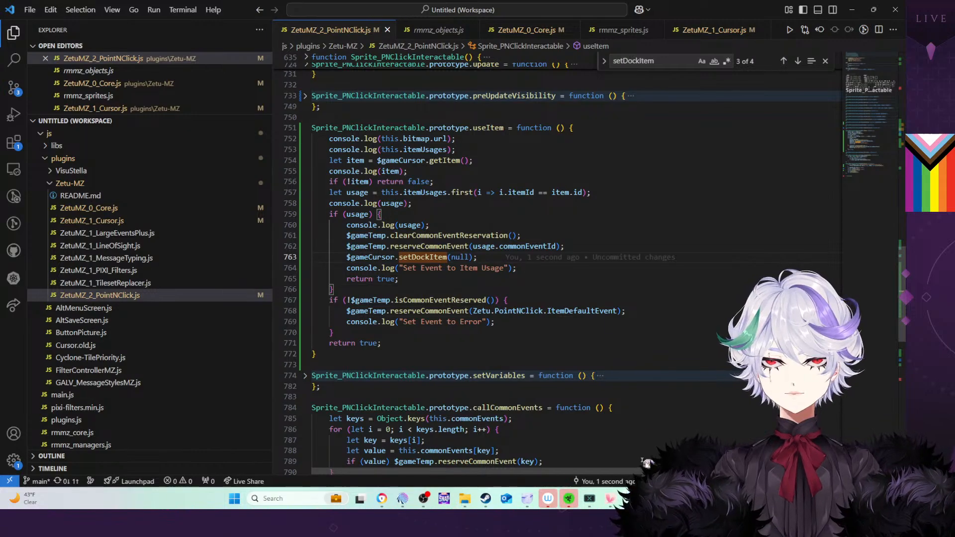
Switch to RPG Maker MZ, end the playtest, and move the Igorna event on the Reception map up behind the front desk
left_click(347, 311)
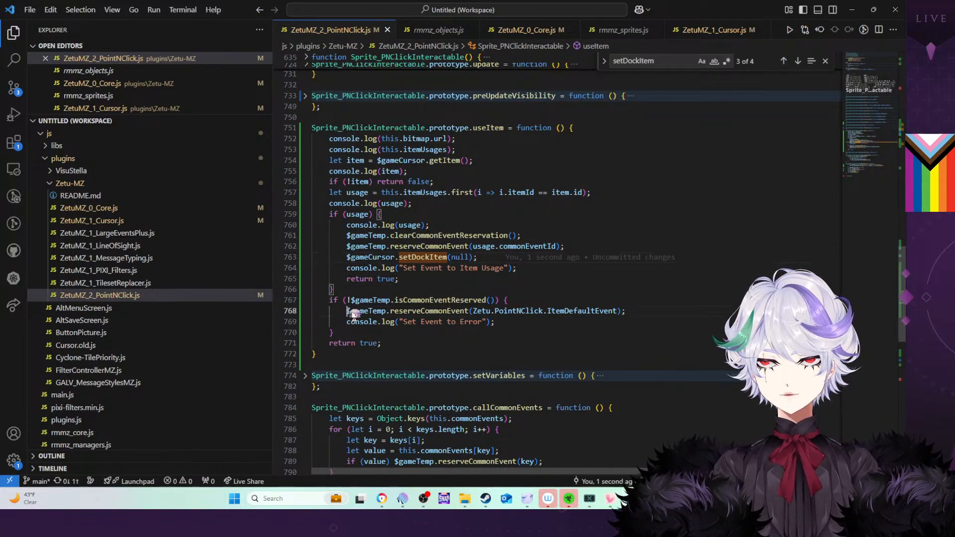
left_click(569, 498)
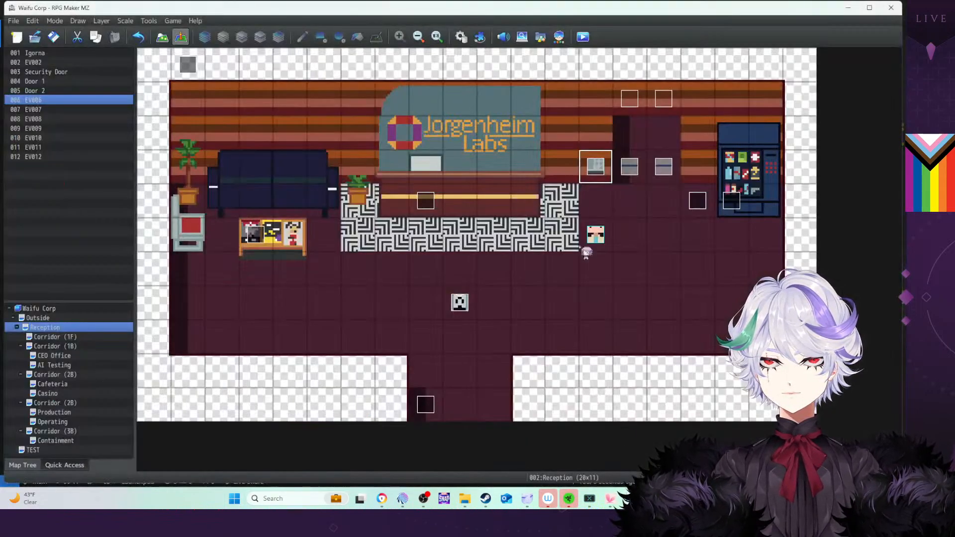
left_click(583, 40)
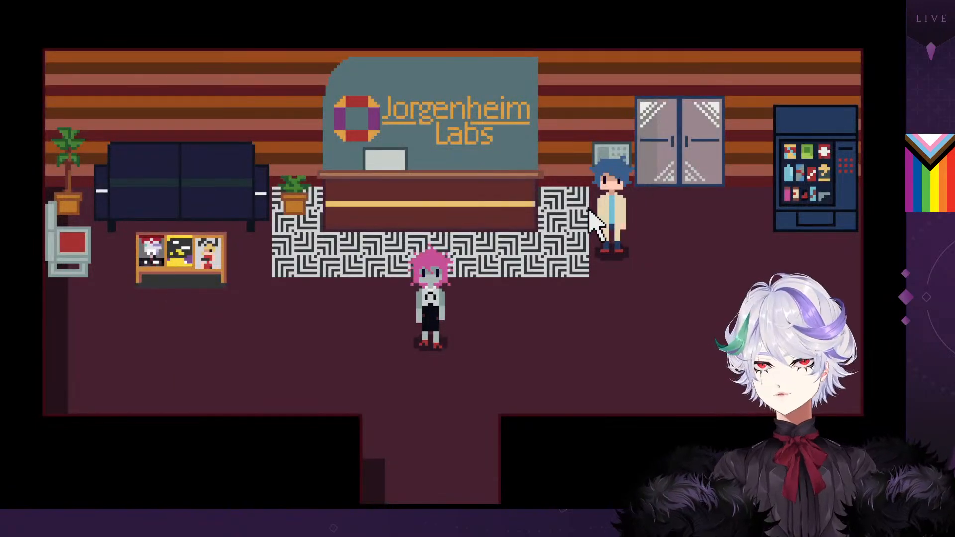
key("alt+F4")
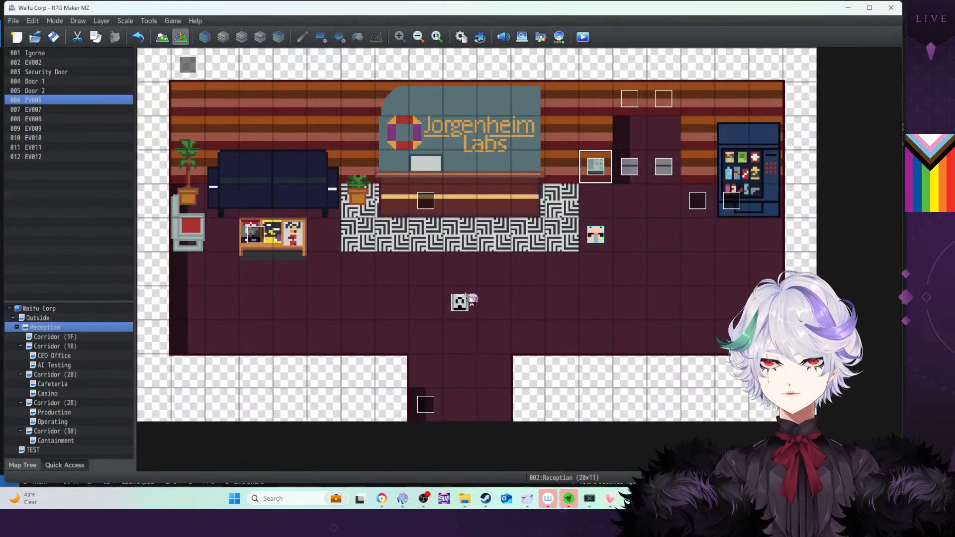
left_click_drag(462, 297, 459, 200)
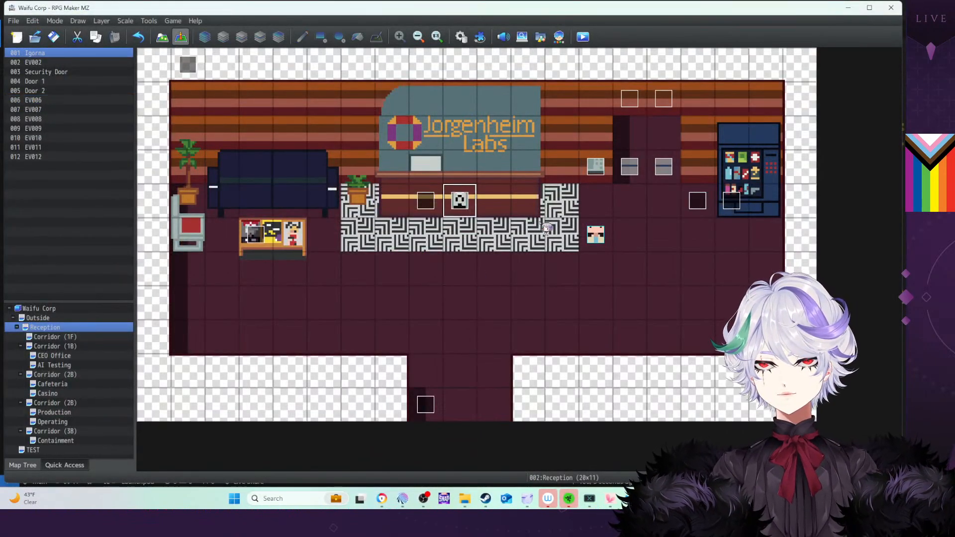
Playtest the Reception map, use the Security Card on the keypad's scanner, and check the console log
left_click(583, 37)
left_click(437, 262)
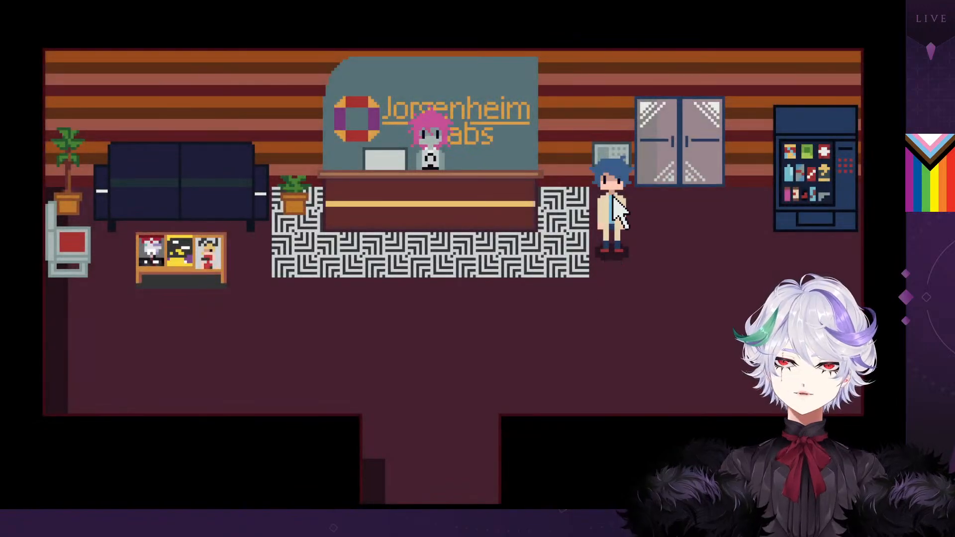
left_click(607, 150)
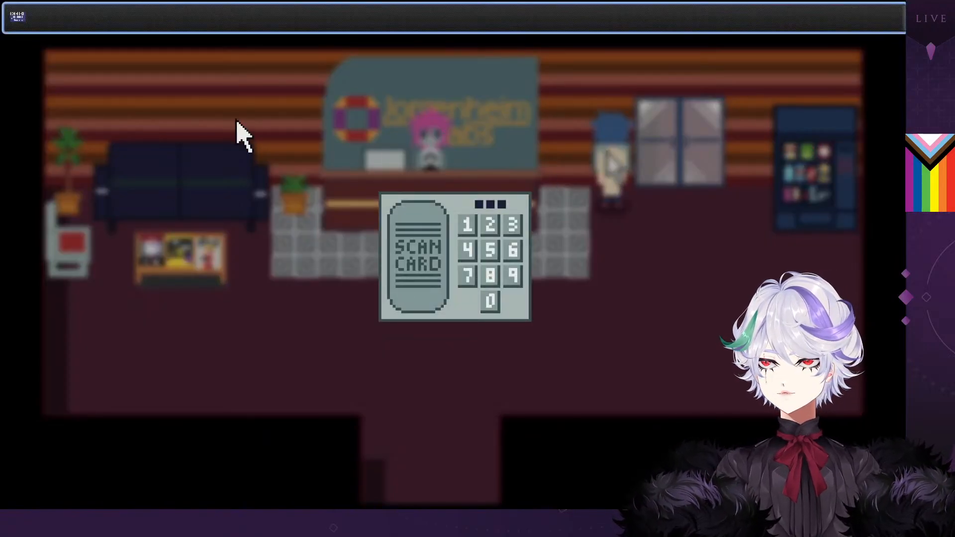
left_click(413, 254)
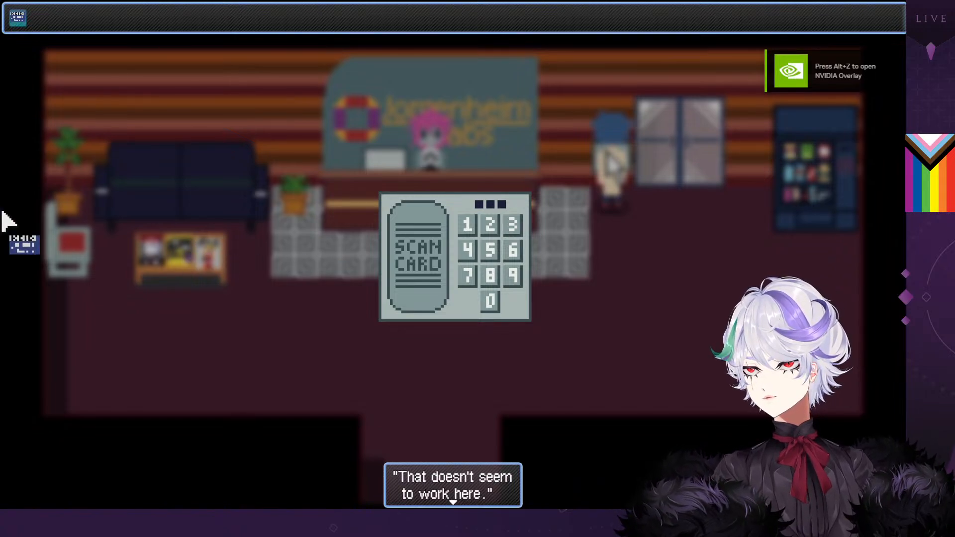
left_click_drag(0, 165, 220, 50)
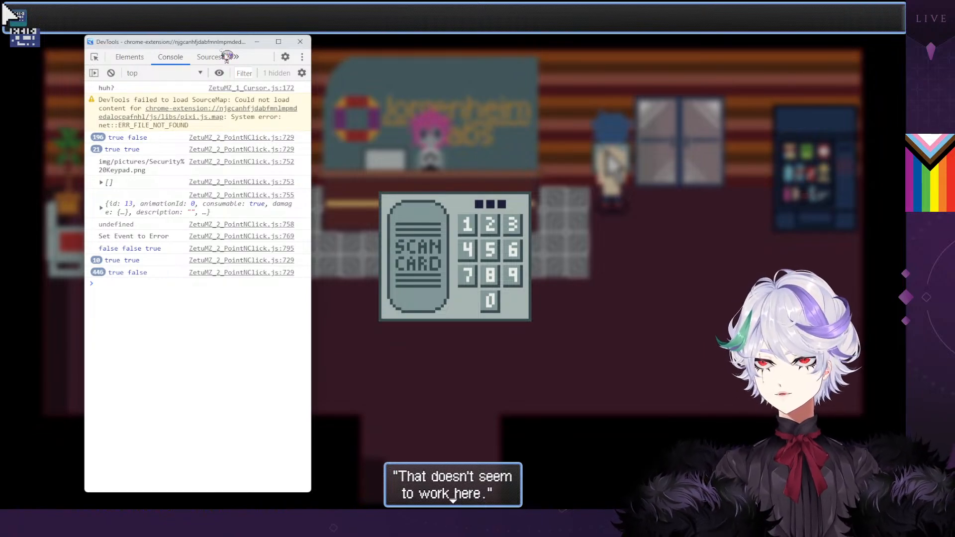
left_click_drag(223, 42, 0, 92)
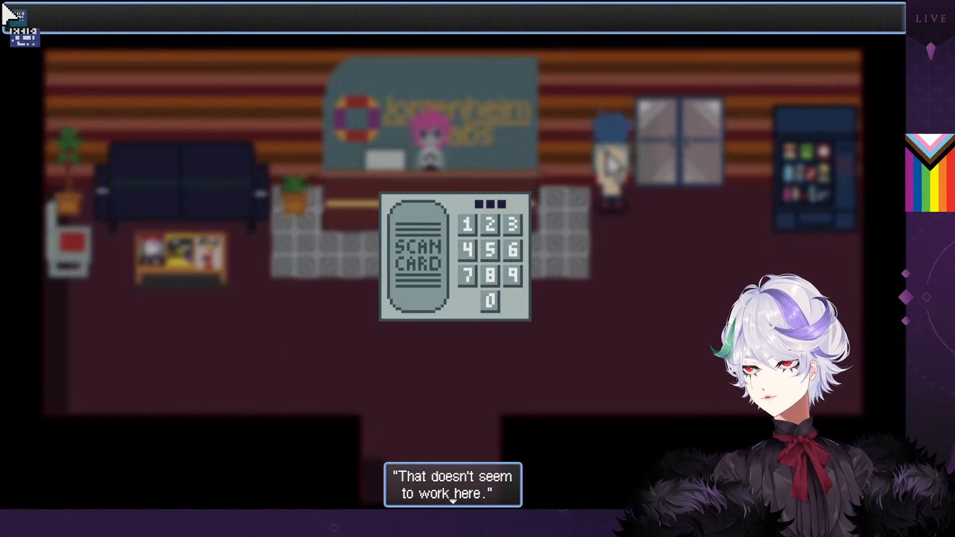
Back in the code editor, examine the useItem and interpreterBusy checks in onClick against the useItem function
key("alt+Tab")
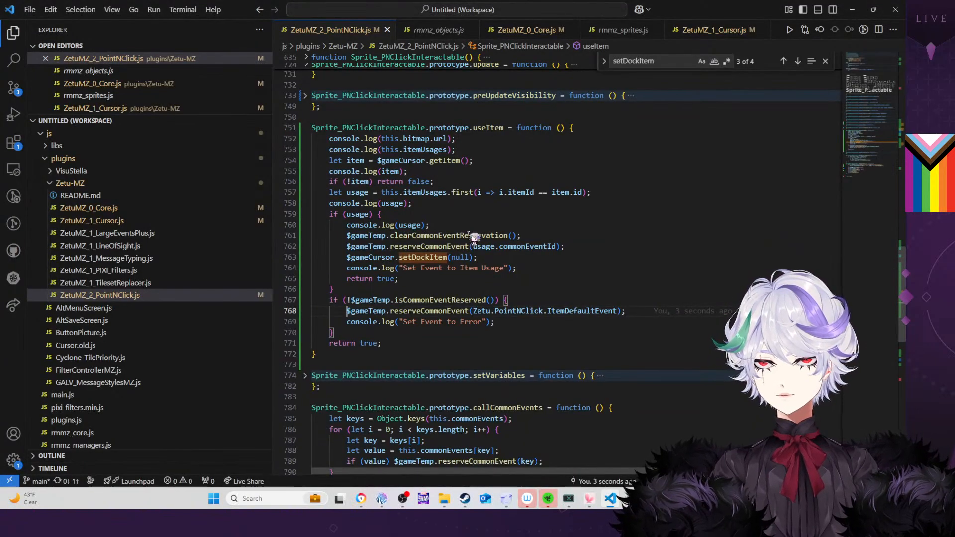
scroll(473, 242, "down", 7)
scroll(477, 244, "down", 2)
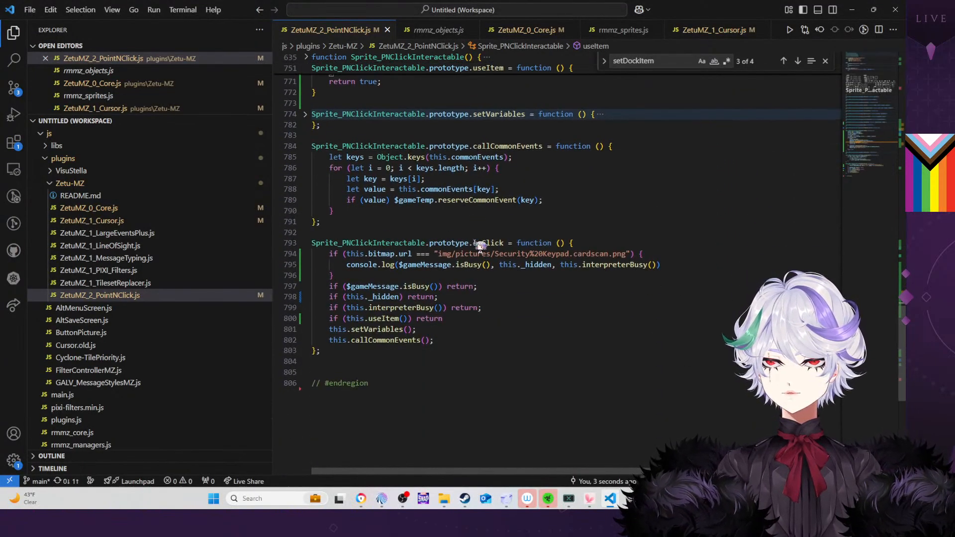
left_click(393, 319)
double_click(392, 319)
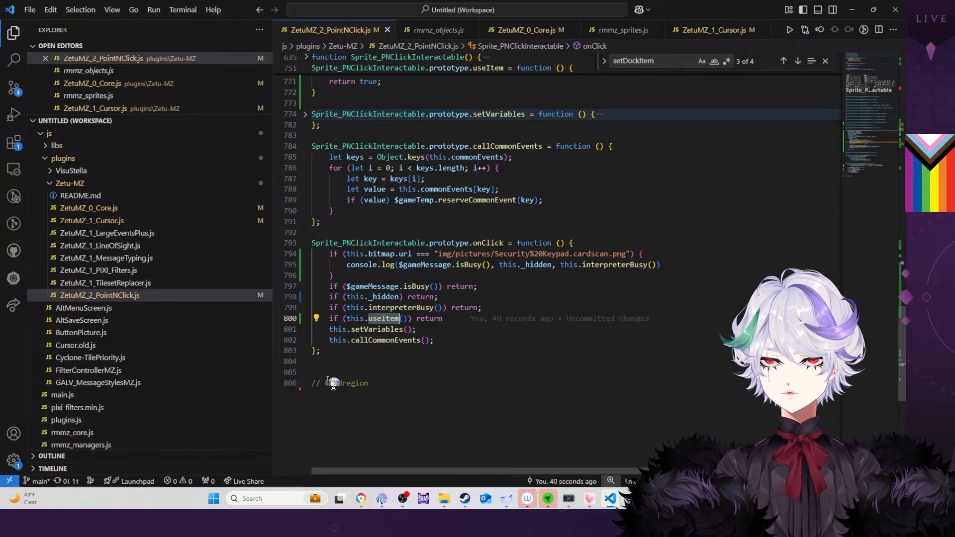
left_click(434, 307)
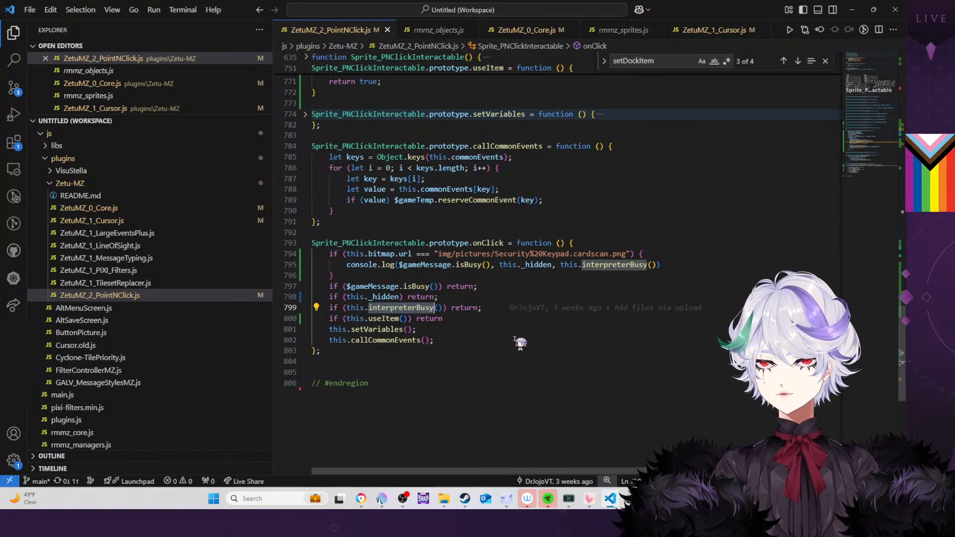
scroll(419, 297, "up", 4)
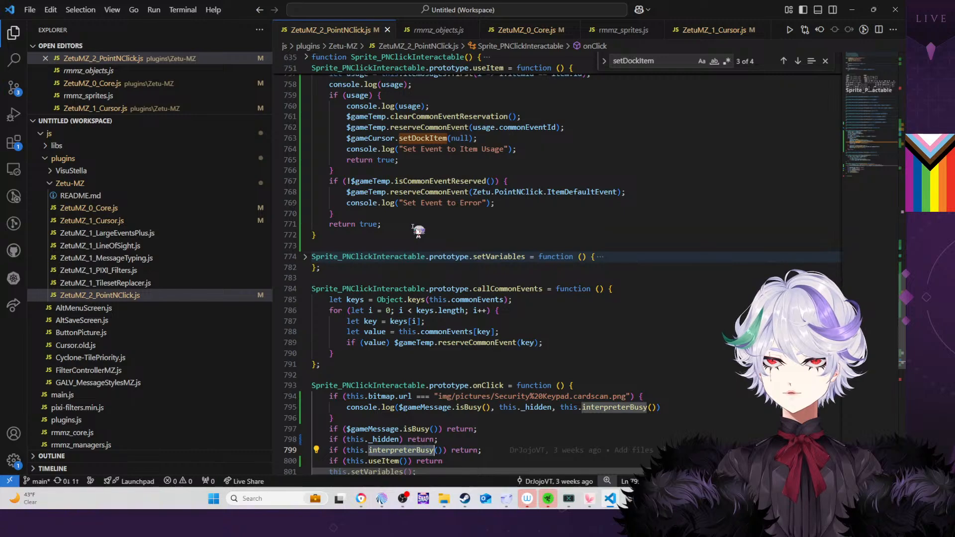
Copy $gameTemp.clearCommonEventReservation(); from useItem into onClick directly after the this._hidden check, and save the plugin file
left_click_drag(528, 117, 346, 119)
key("ctrl+c")
scroll(439, 256, "down", 4)
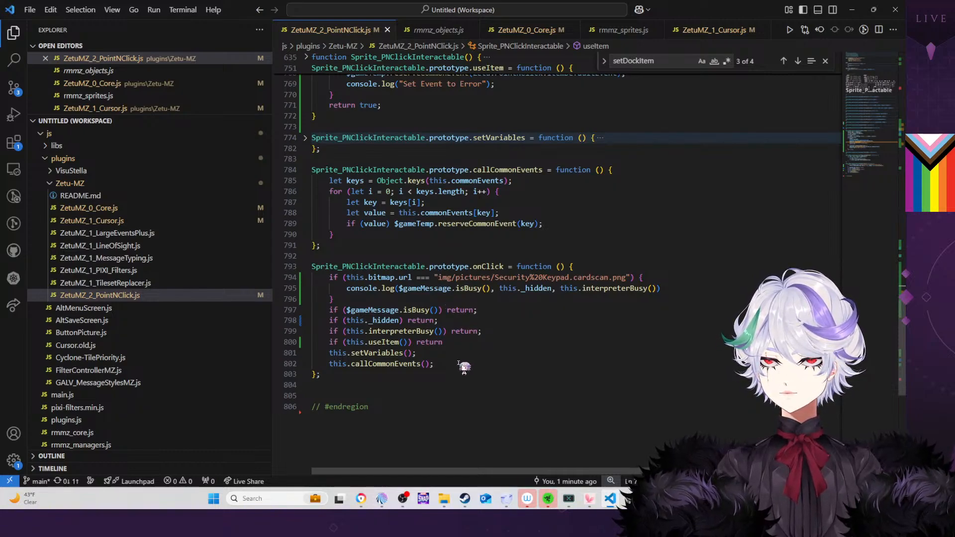
left_click(482, 321)
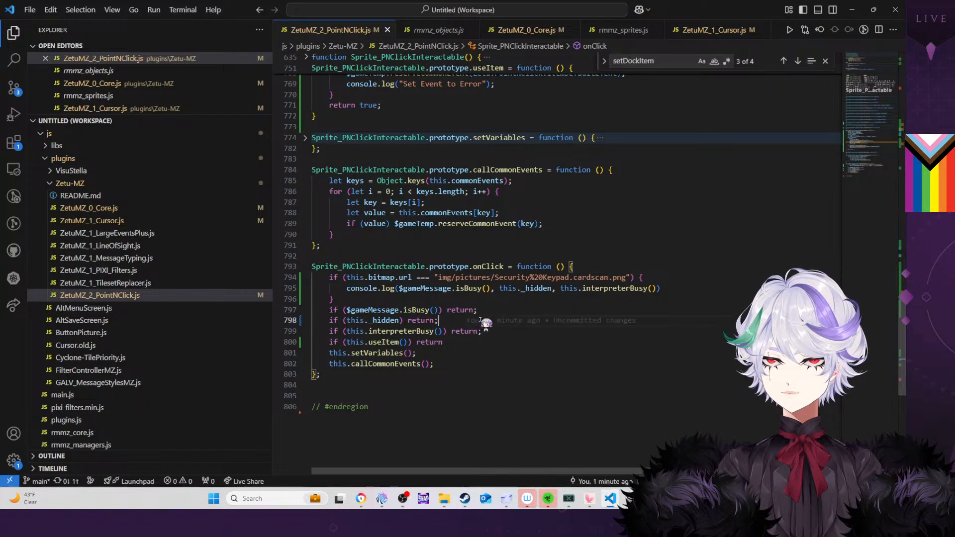
key("Return")
key("ctrl+v")
key("ctrl+s")
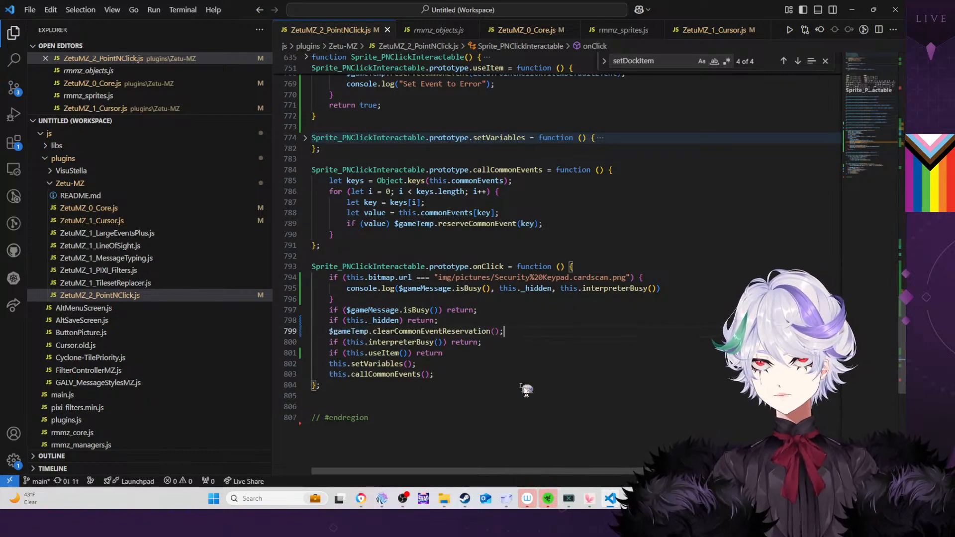
Playtest the onClick change by using the Security Card on the keypad's scanner, and close the game
key("alt+Tab")
key("F5")
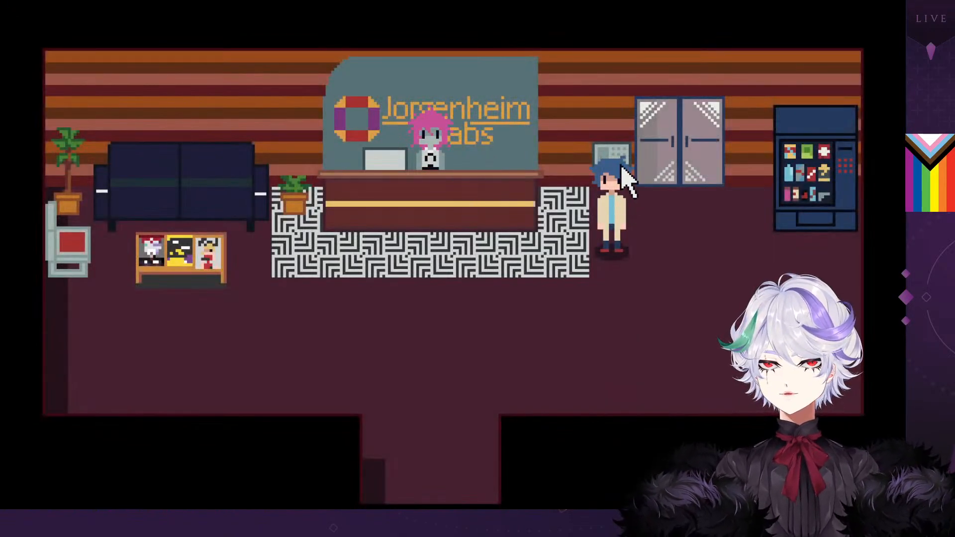
left_click(624, 169)
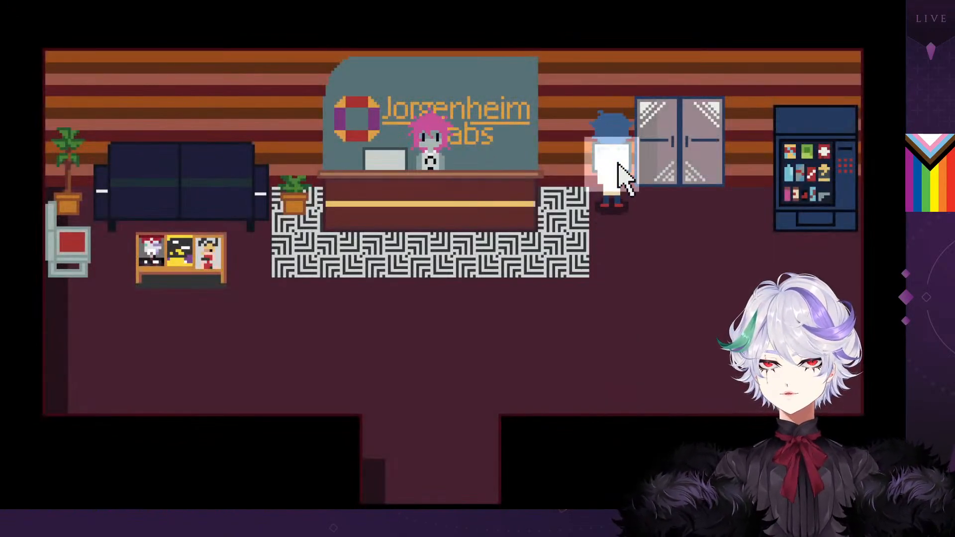
left_click_drag(383, 235, 411, 251)
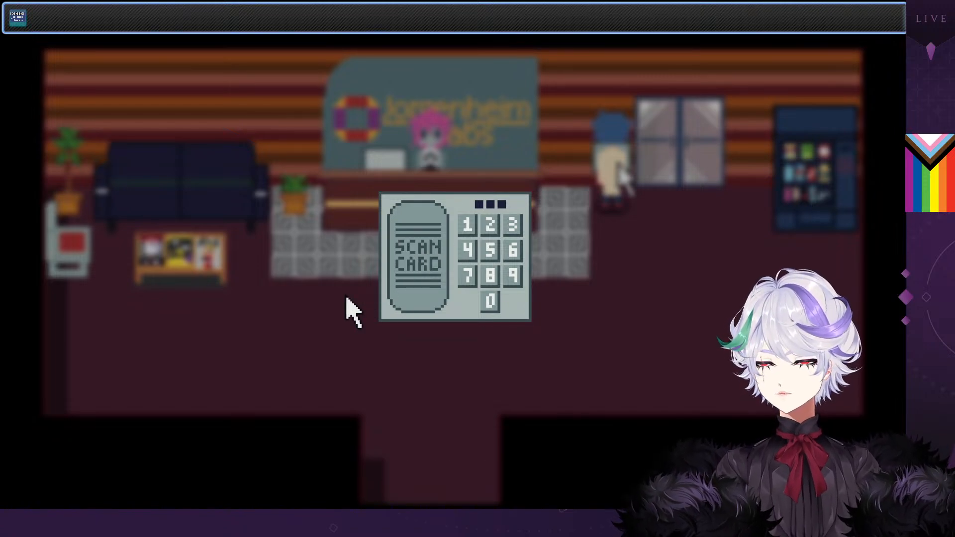
key("alt+F4")
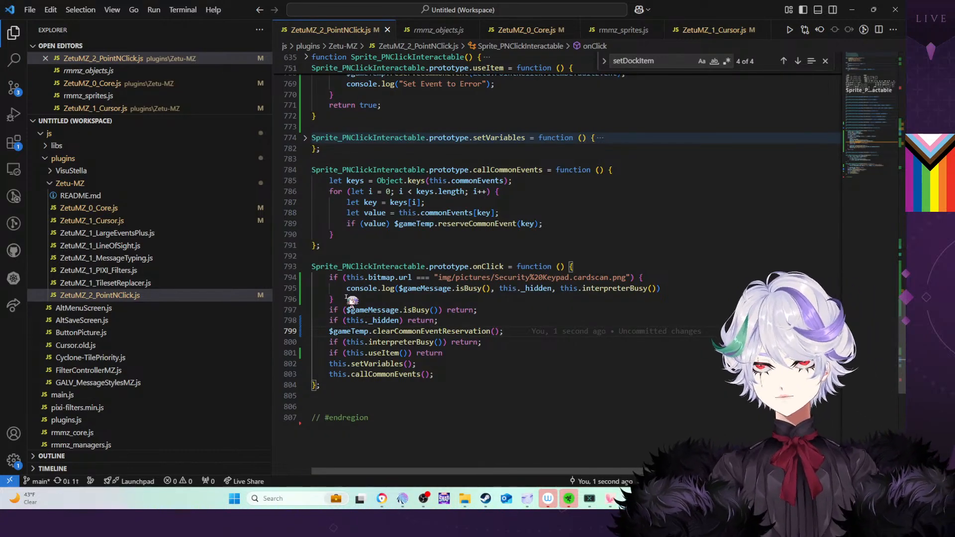
Examine the scene setup and Spriteset_Cursor code in the Cursor.old.js plugin file
left_click(389, 407)
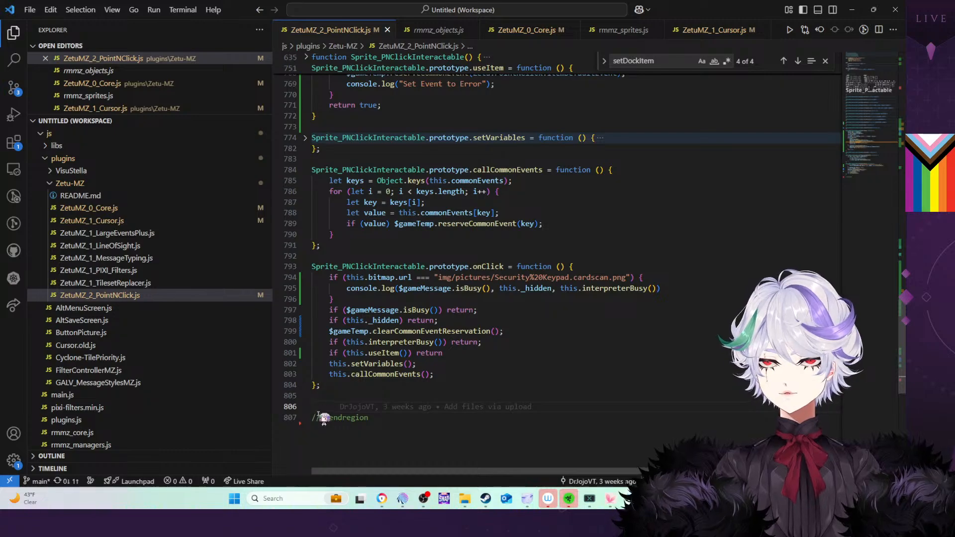
mouse_move(321, 414)
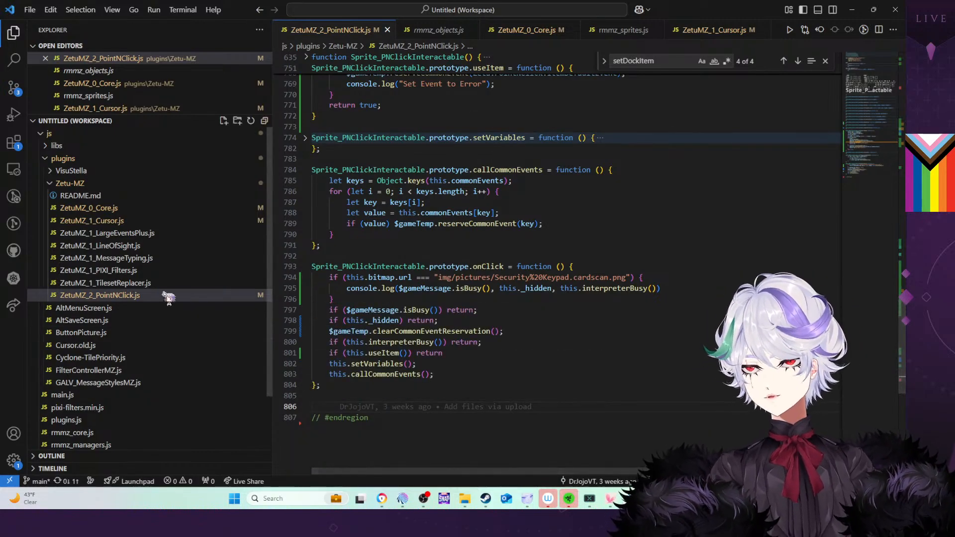
scroll(149, 307, "down", 2)
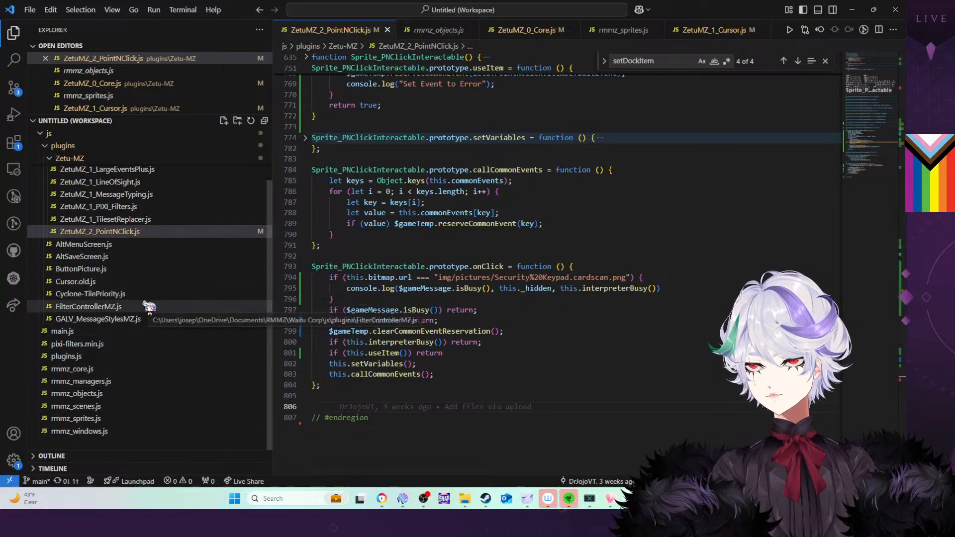
left_click(100, 286)
scroll(490, 291, "down", 7)
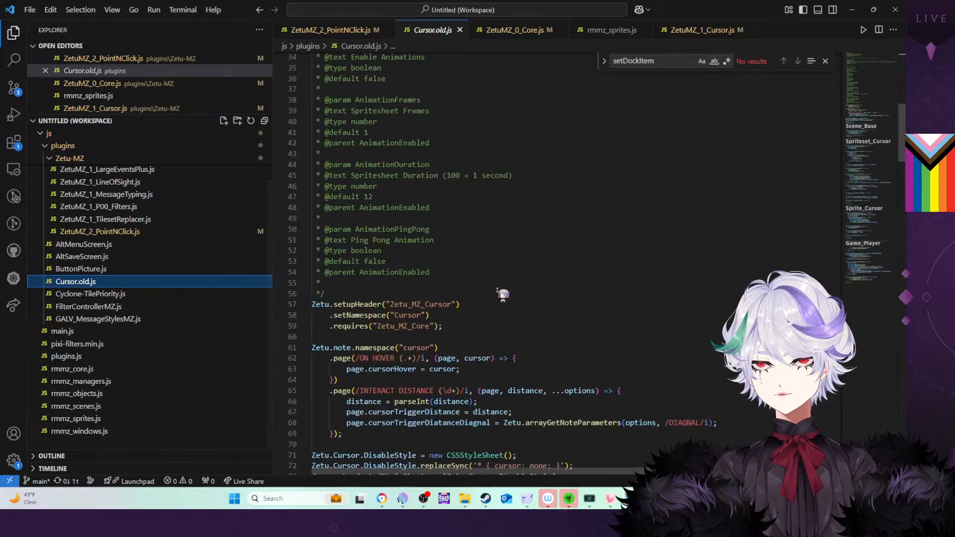
scroll(502, 294, "down", 9)
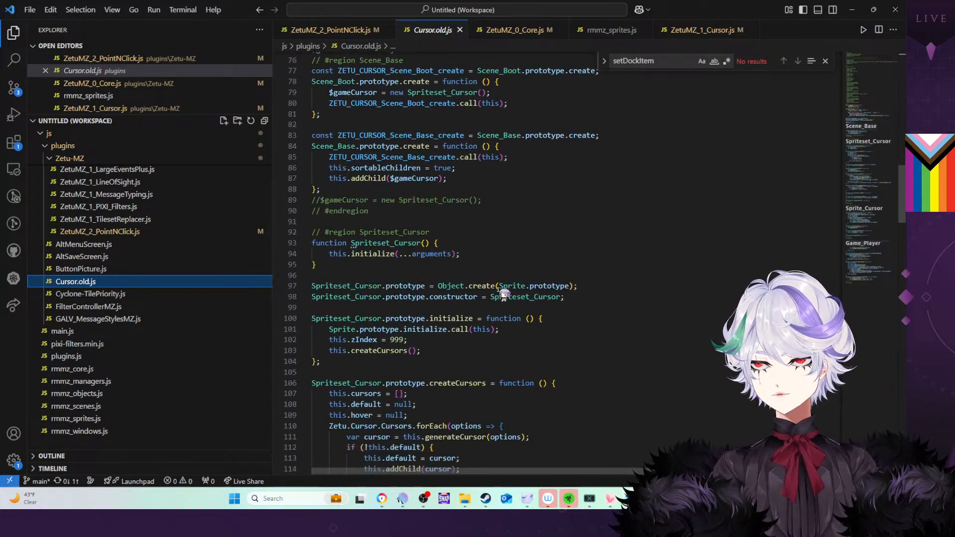
scroll(503, 295, "down", 7)
scroll(502, 295, "up", 7)
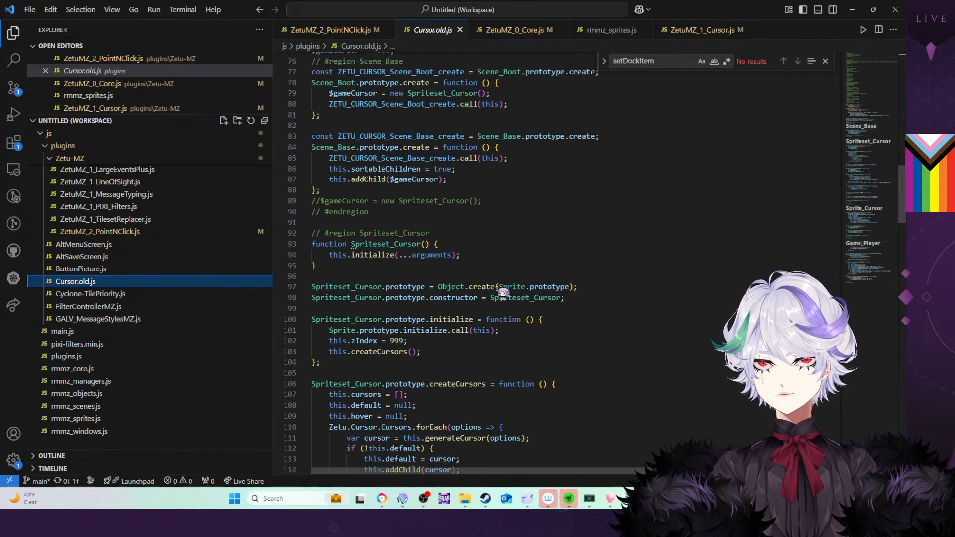
left_click(460, 30)
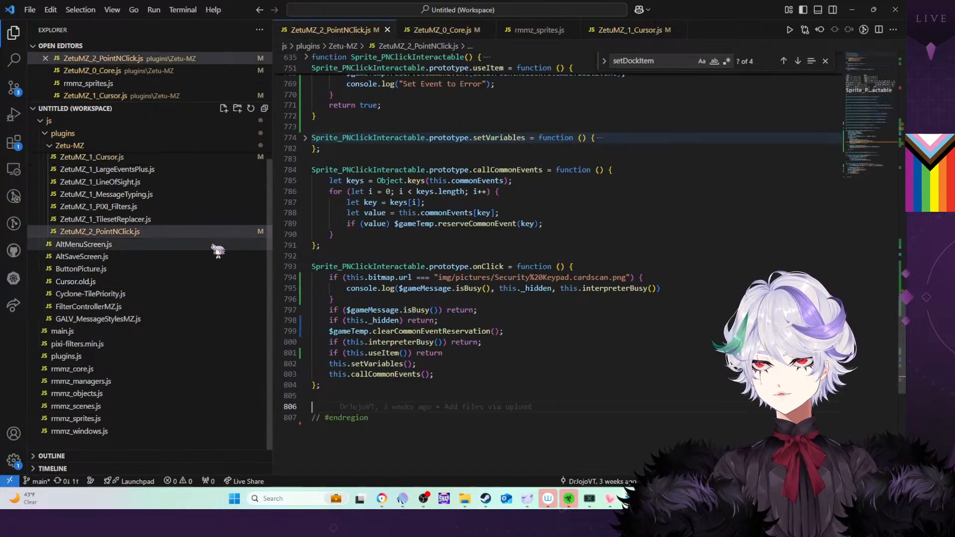
scroll(135, 149, "up", 2)
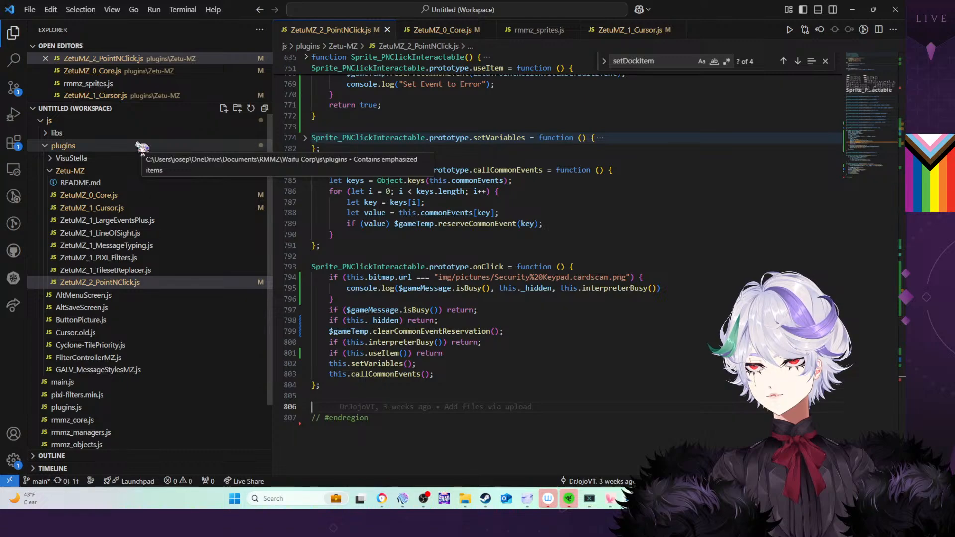
left_click(89, 333)
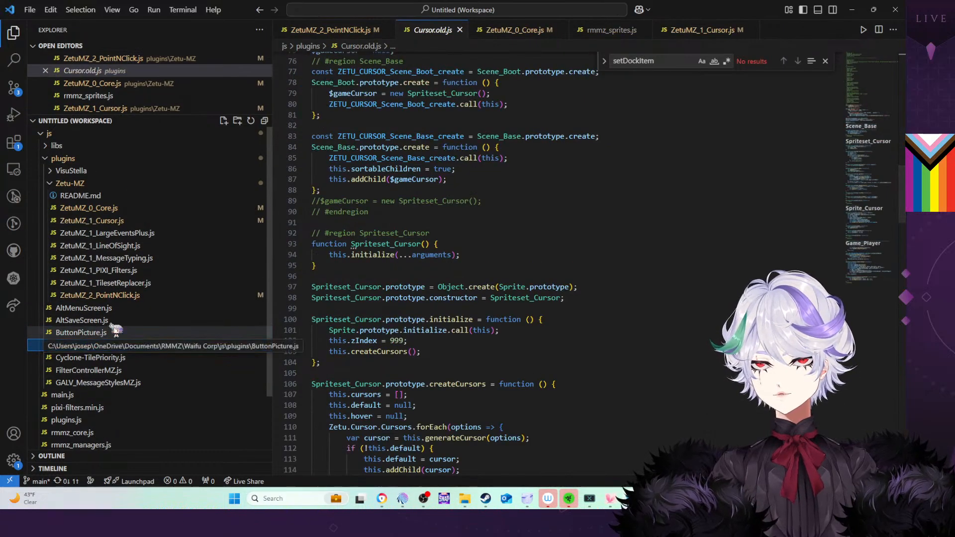
Close Cursor.old.js and delete the Security Keypad cardscan debug block from the onClick function in ZetuMZ_2_PointNClick.js
key("ctrl+w")
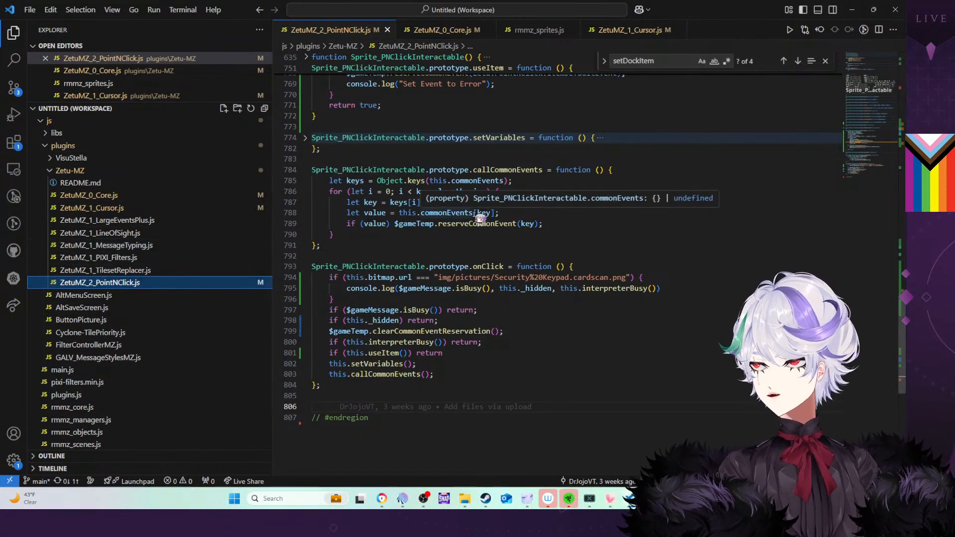
left_click(621, 266)
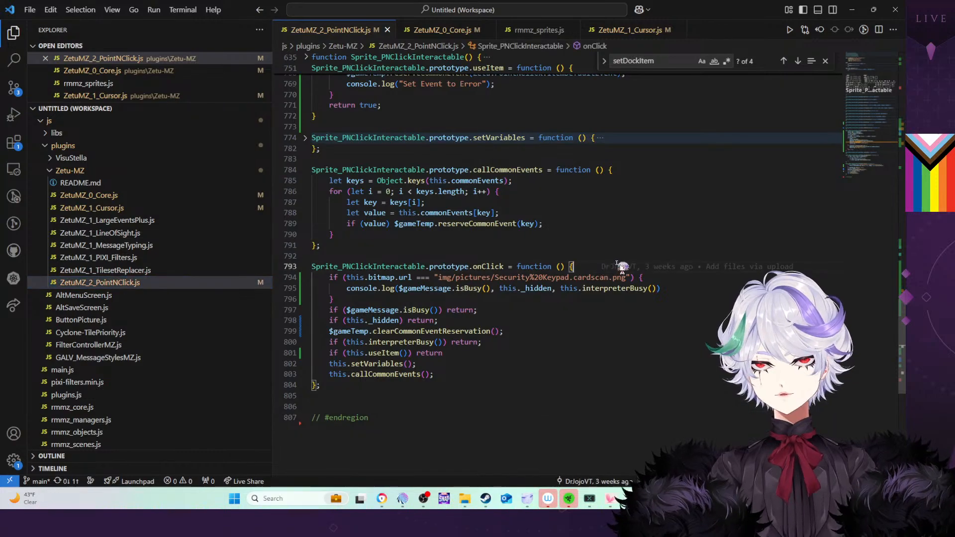
left_click_drag(366, 301, 626, 271)
key("BackSpace")
Search the file for console.log and delete the Security Keypad cardscan debug block from the update function
key("ctrl+f")
type("c")
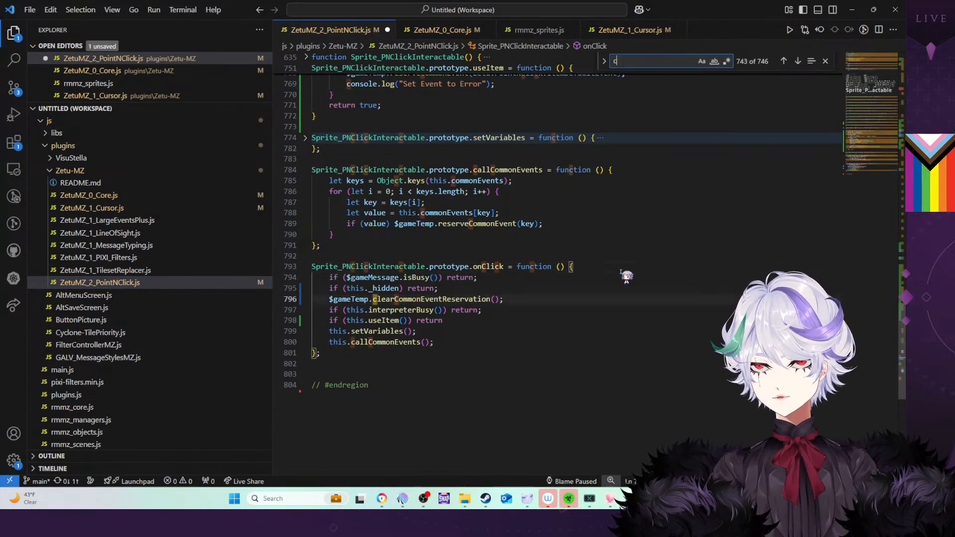
type("onsole.log")
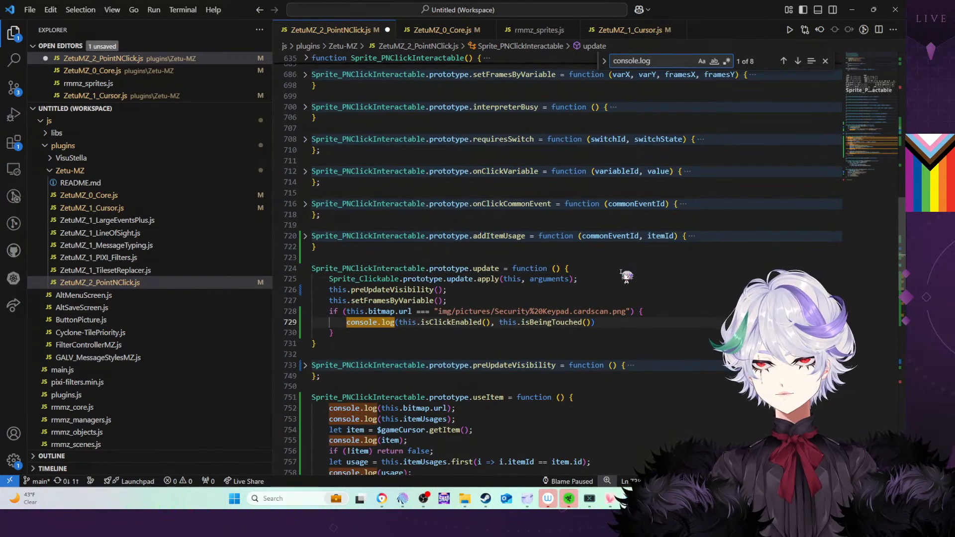
left_click_drag(361, 334, 470, 307)
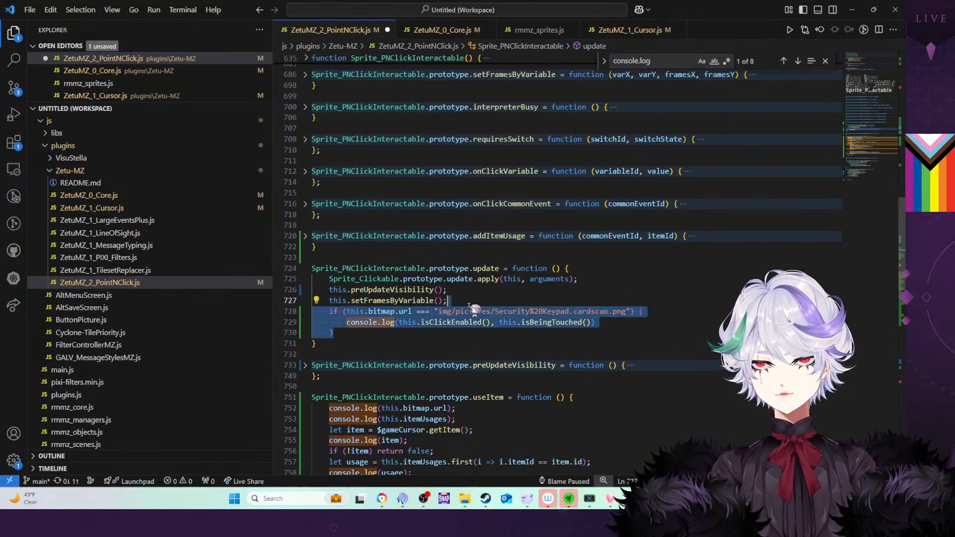
key("BackSpace")
Delete the console.log lines for this.bitmap.url, this.itemUsages and item from the useItem function
left_click_drag(467, 388, 597, 369)
key("BackSpace")
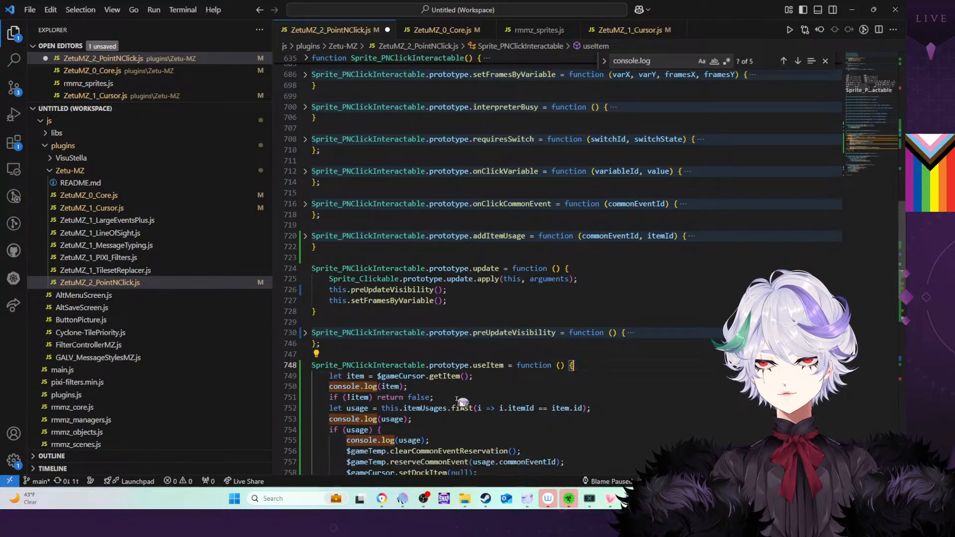
left_click_drag(460, 389, 491, 379)
key("BackSpace")
Delete both console.log(usage) lines and the "Set Event to Item Usage" log from useItem
left_click_drag(434, 412, 615, 399)
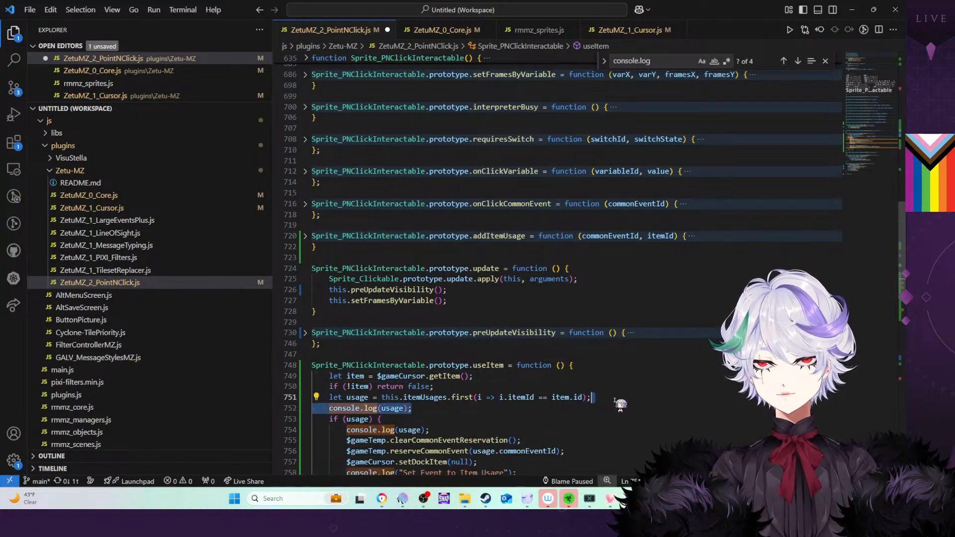
key("BackSpace")
left_click_drag(438, 426, 444, 417)
key("BackSpace")
left_click(534, 451)
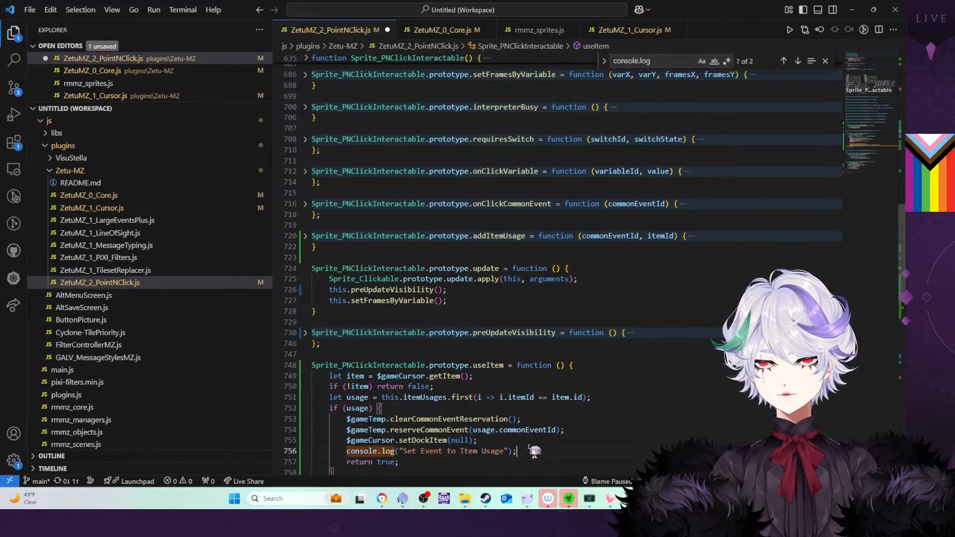
left_click_drag(529, 447, 529, 444)
key("BackSpace")
Find and delete the remaining "Set Event to Error" console.log line in useItem, and save the file
scroll(555, 407, "down", 1)
left_click(798, 62)
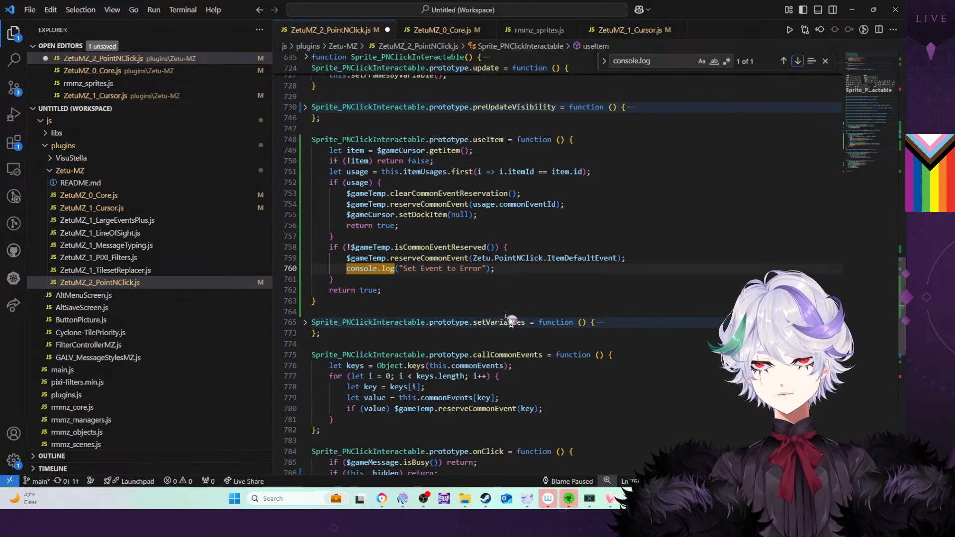
left_click_drag(506, 272, 670, 252)
left_click(618, 270)
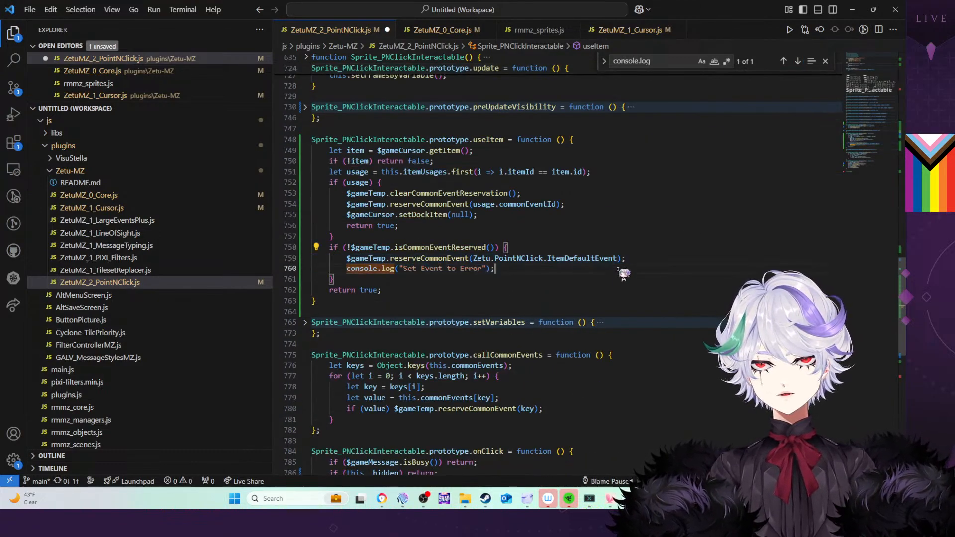
left_click_drag(623, 271, 642, 261)
key("BackSpace")
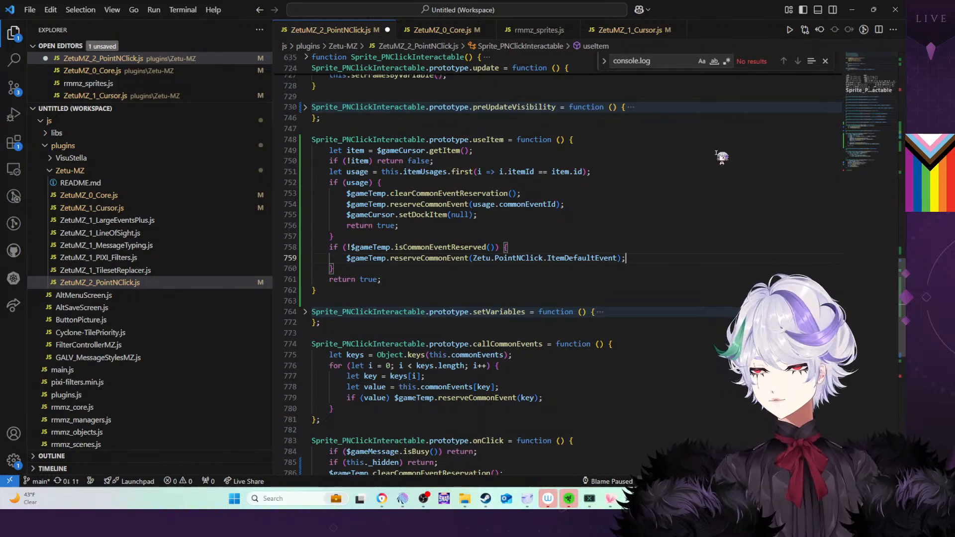
key("ctrl+s")
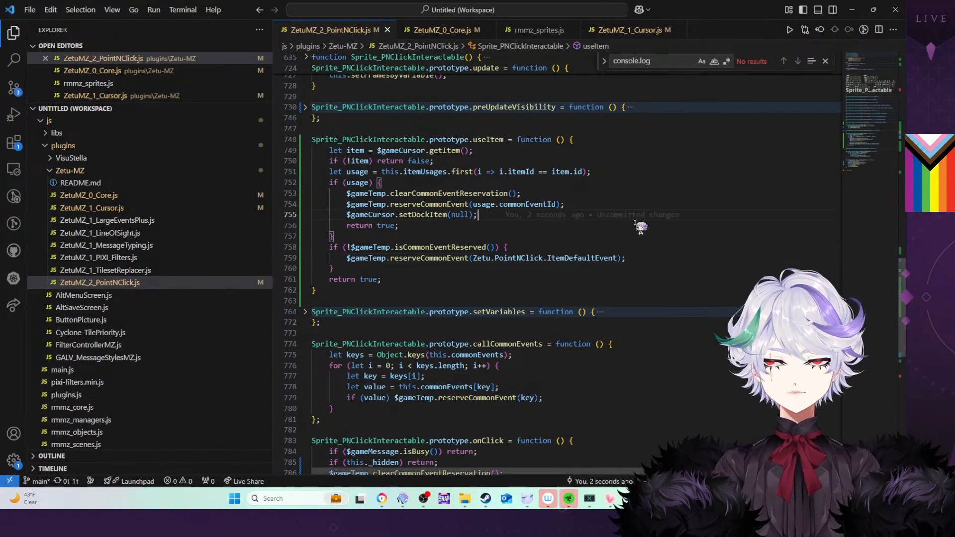
Fold all code, expand only the Sprite_PNClickInteractable region and look through its functions to the end of the file
key("ctrl+k")
key("ctrl+0")
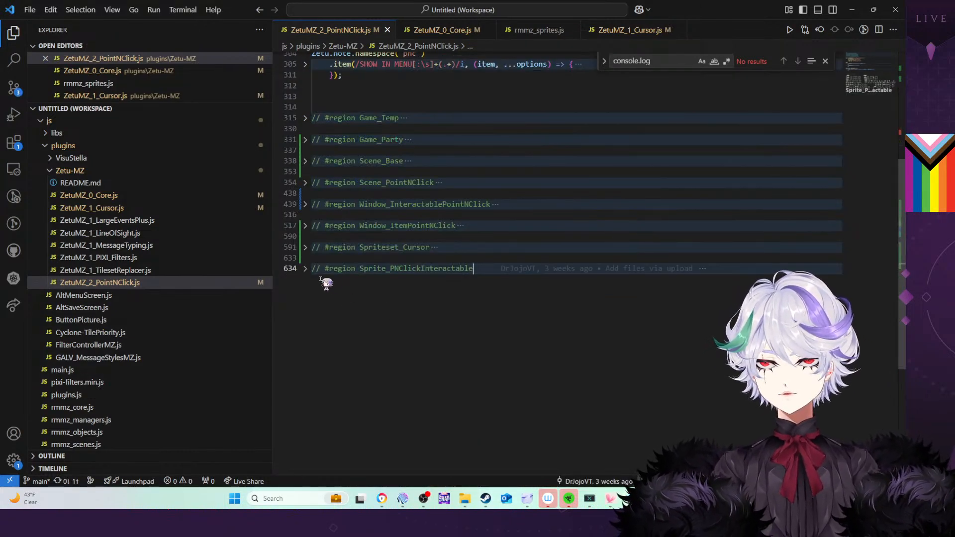
left_click(305, 269)
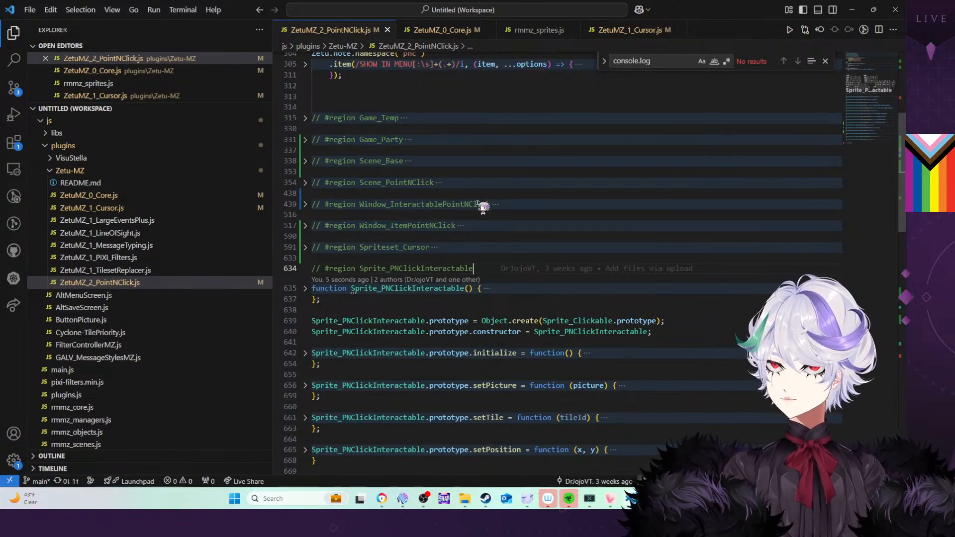
scroll(516, 215, "down", 1)
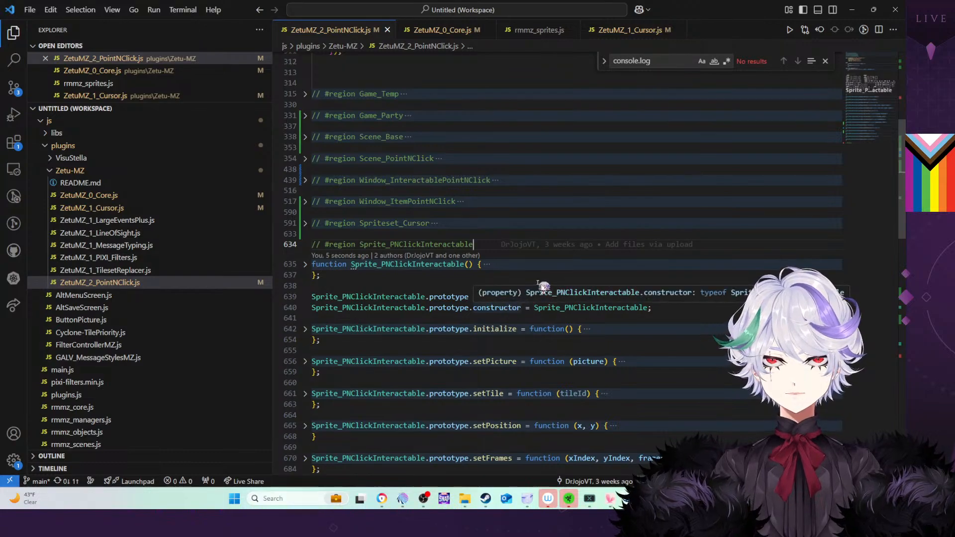
scroll(407, 282, "down", 7)
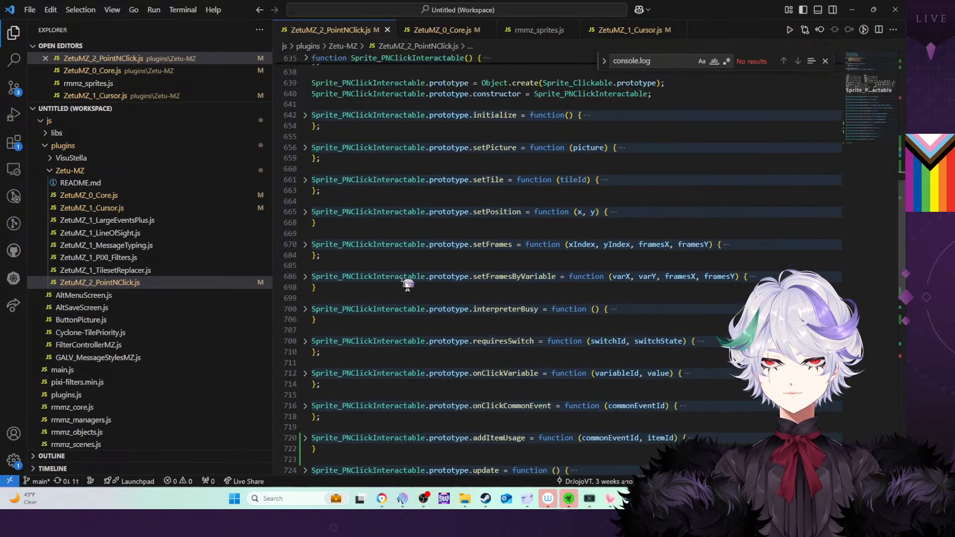
scroll(407, 283, "down", 10)
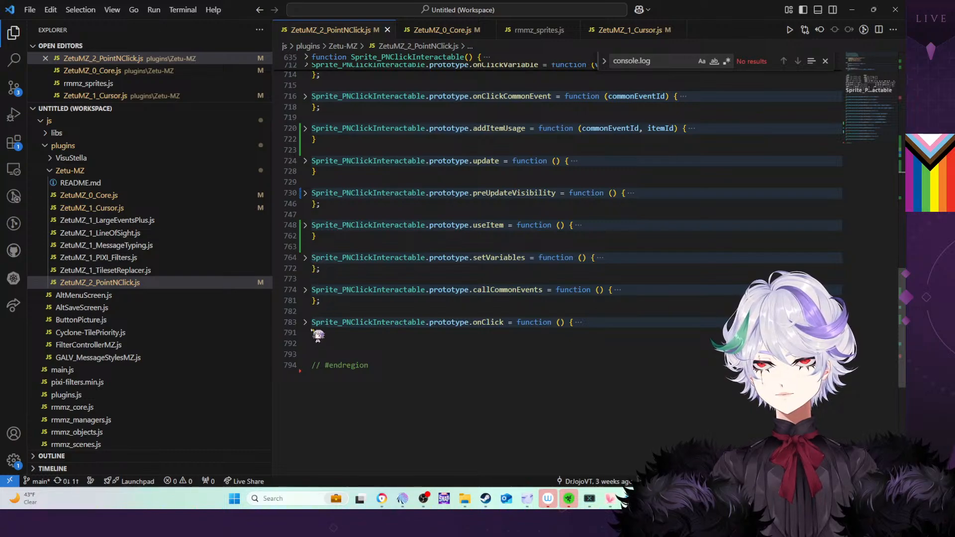
View the Git local changes marked at the file's closing #endregion line
left_click(300, 367)
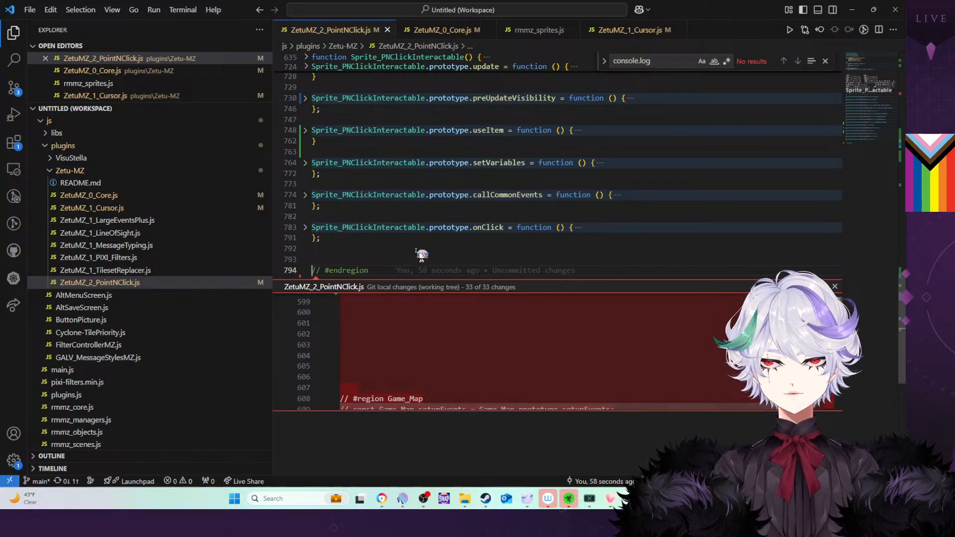
mouse_move(415, 229)
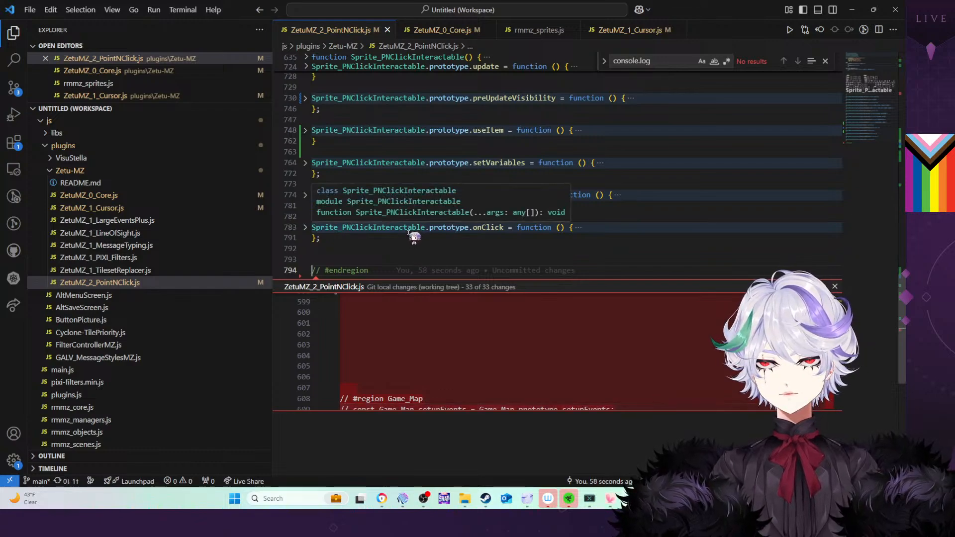
left_click(302, 273)
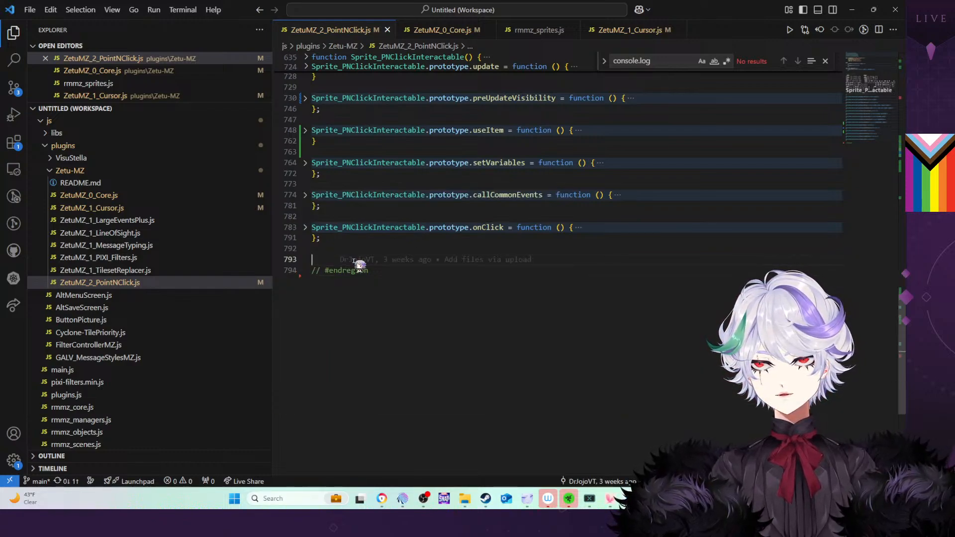
left_click(301, 273)
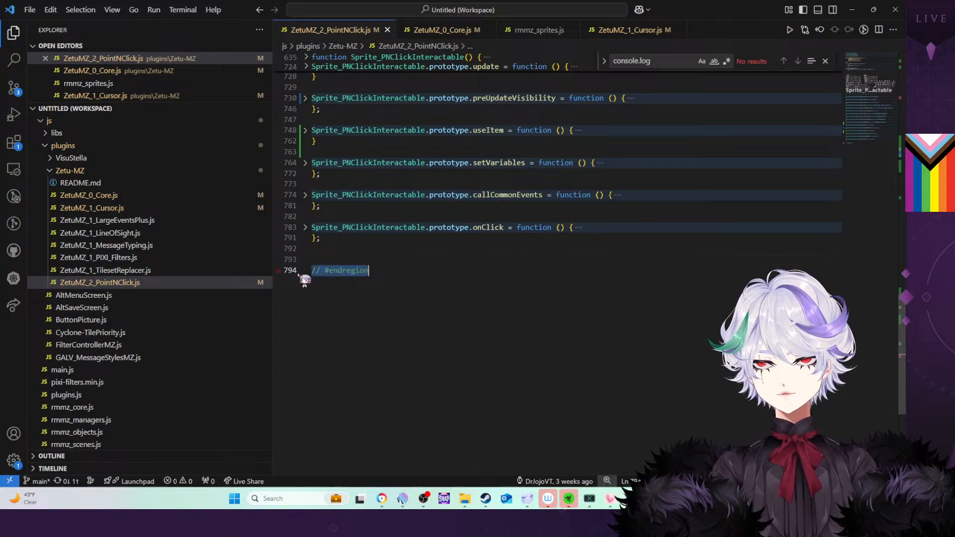
left_click(301, 272)
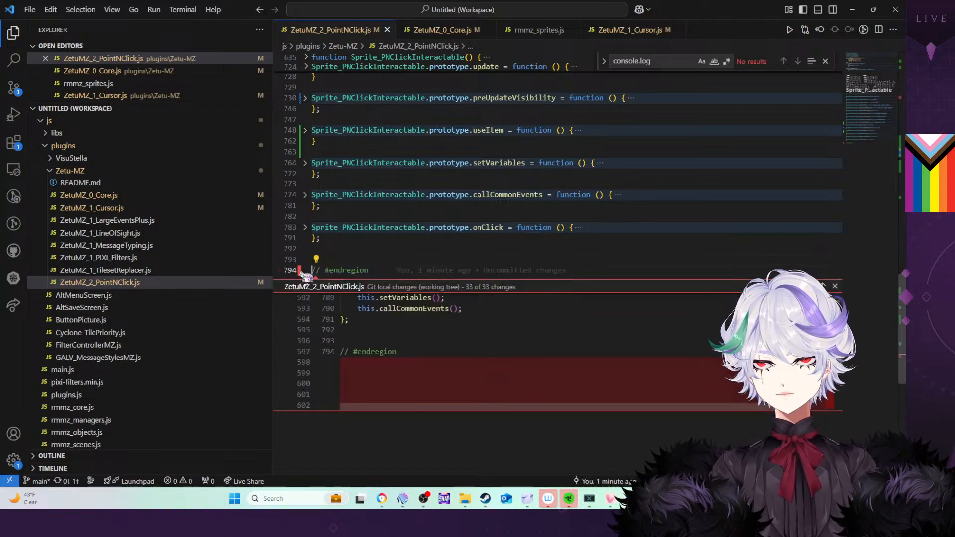
Add an empty line below the file's closing #endregion, undoing the recent edits and redoing them
left_click(377, 273)
key("Return")
key("ctrl+z")
key("ctrl+z")
key("ctrl+z")
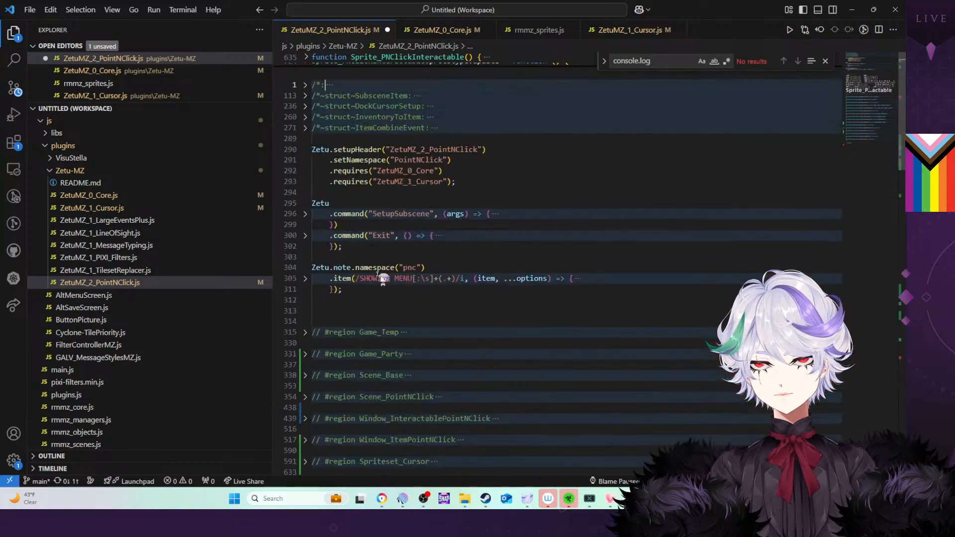
left_click(470, 344)
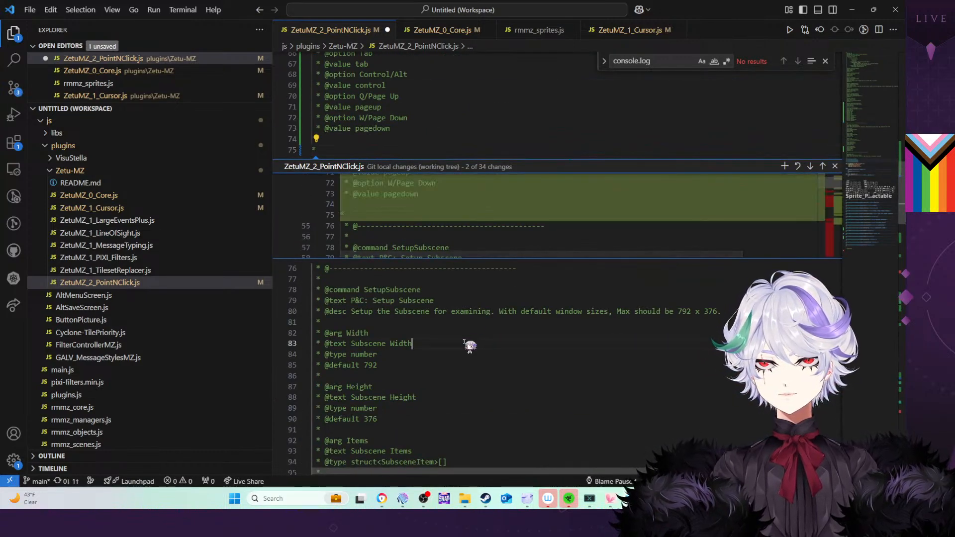
key("ctrl+y")
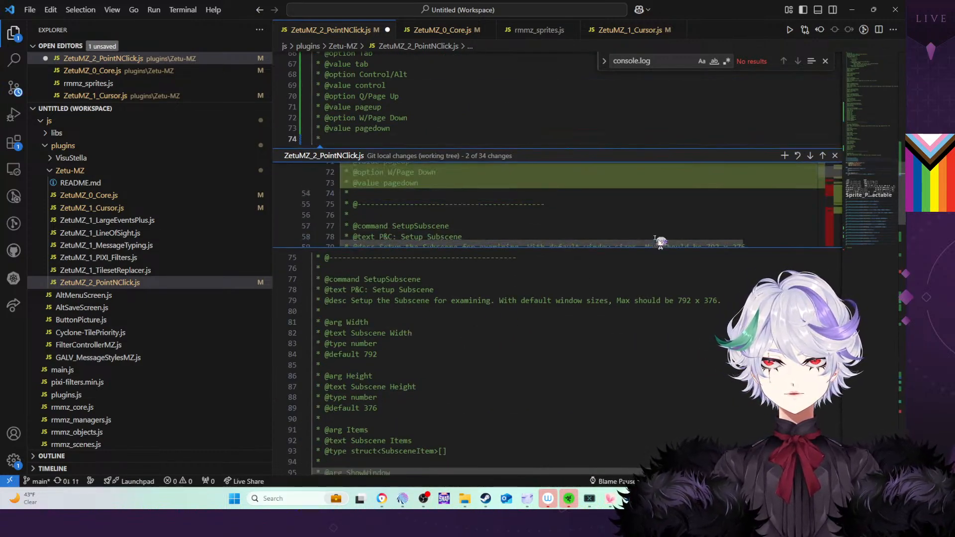
key("ctrl+y")
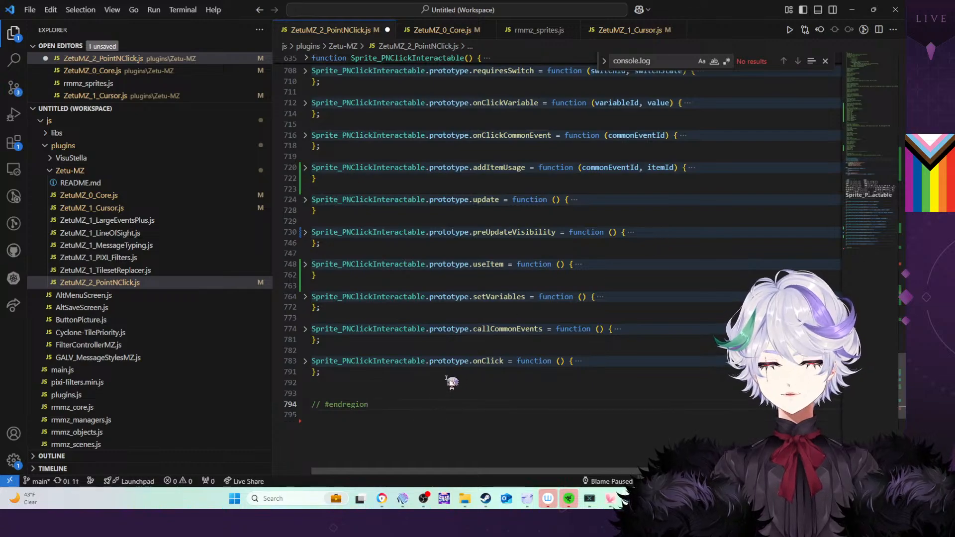
scroll(448, 388, "up", 2)
scroll(462, 373, "down", 3)
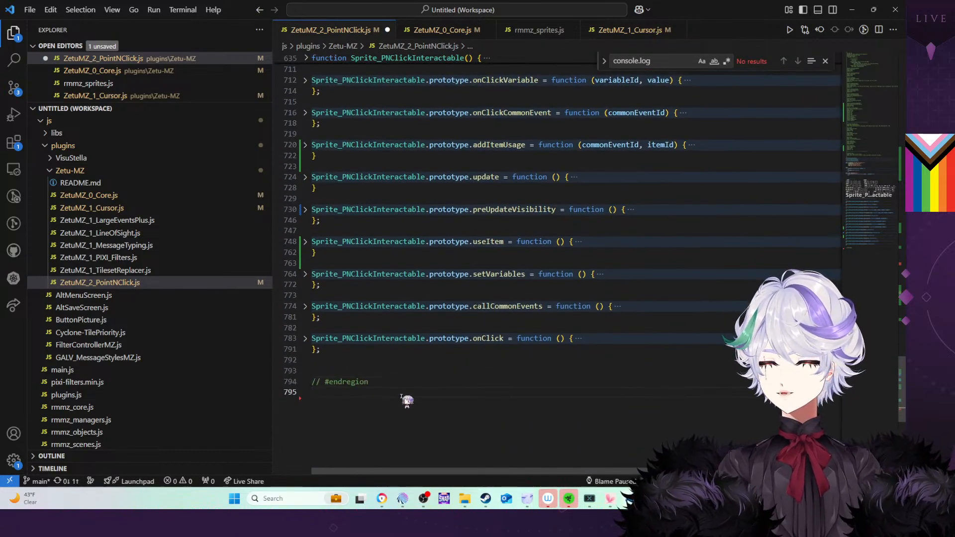
Place the cursor on the empty last line and expand the callCommonEvents function
left_click(408, 395)
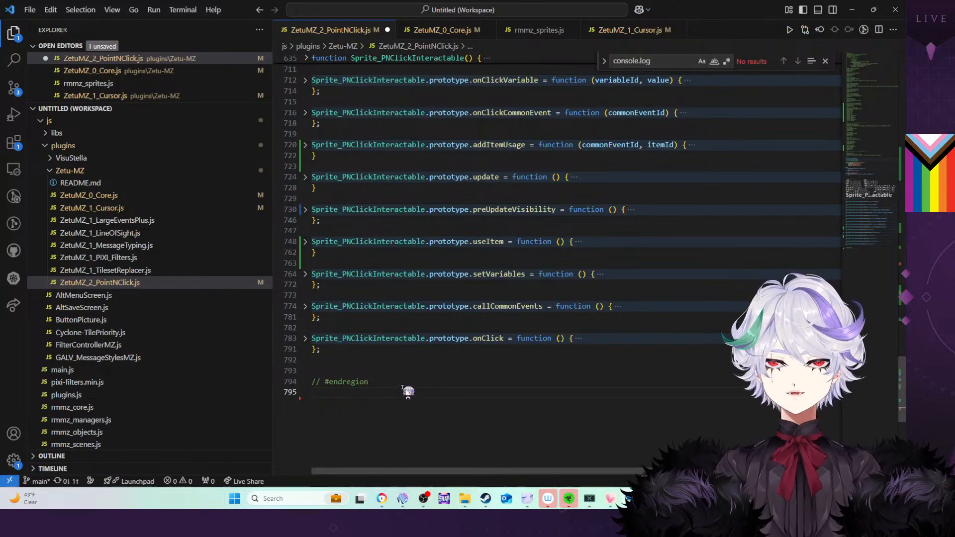
left_click(306, 307)
left_click(306, 327)
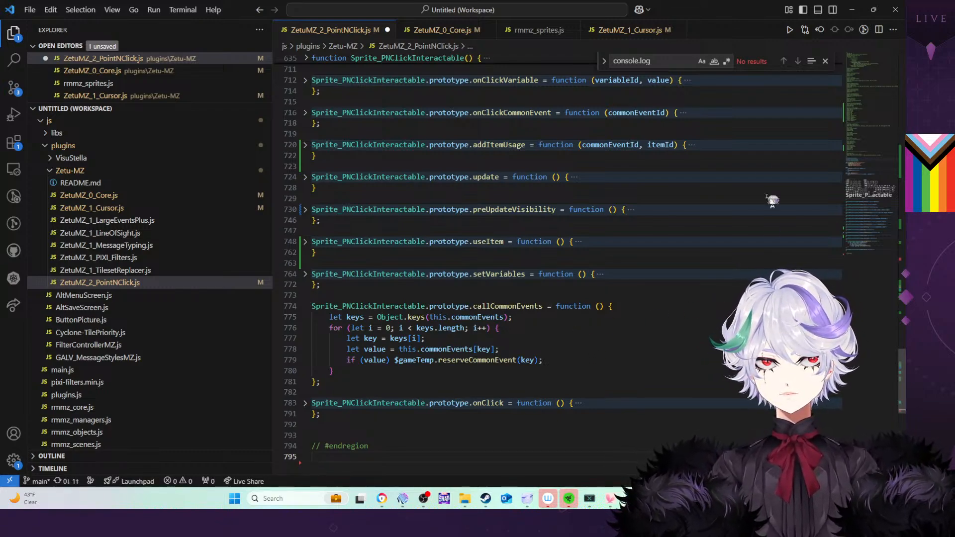
Hide the file explorer and split ZetuMZ_2_PointNClick.js within its group, showing the start of the file in the second pane
left_click(14, 33)
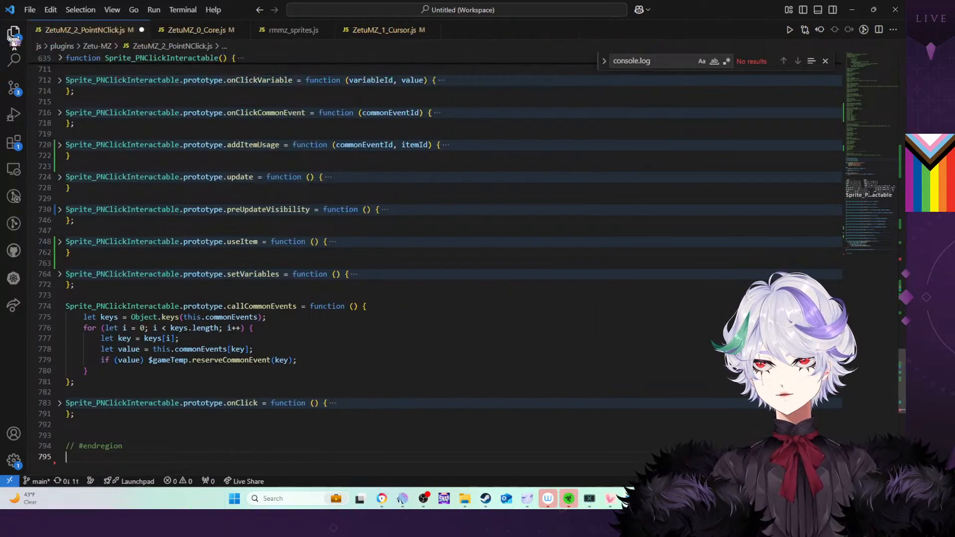
right_click(115, 30)
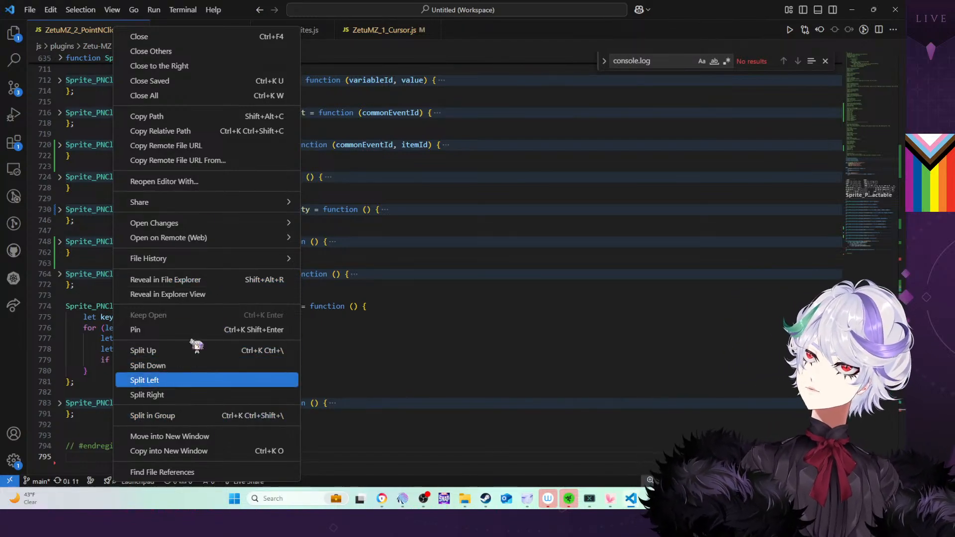
mouse_move(184, 260)
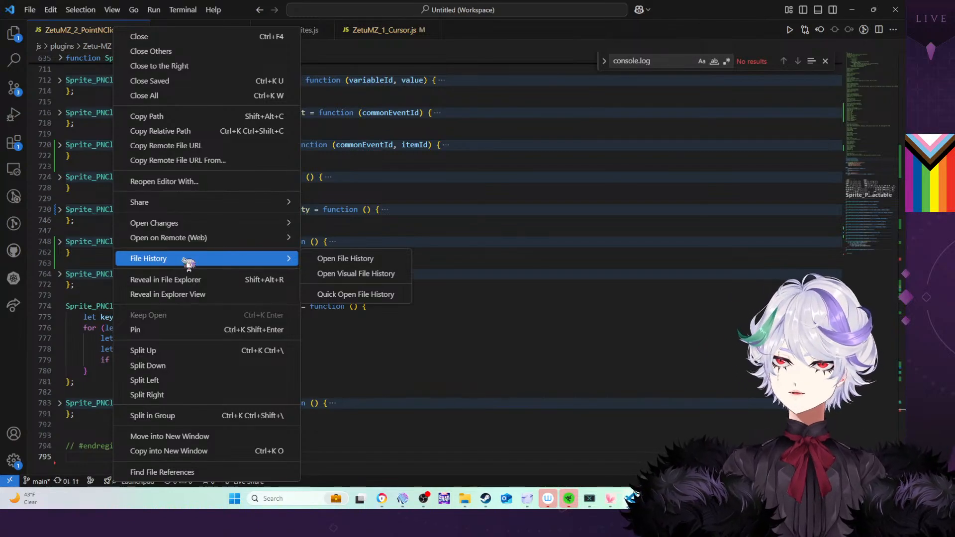
left_click(169, 416)
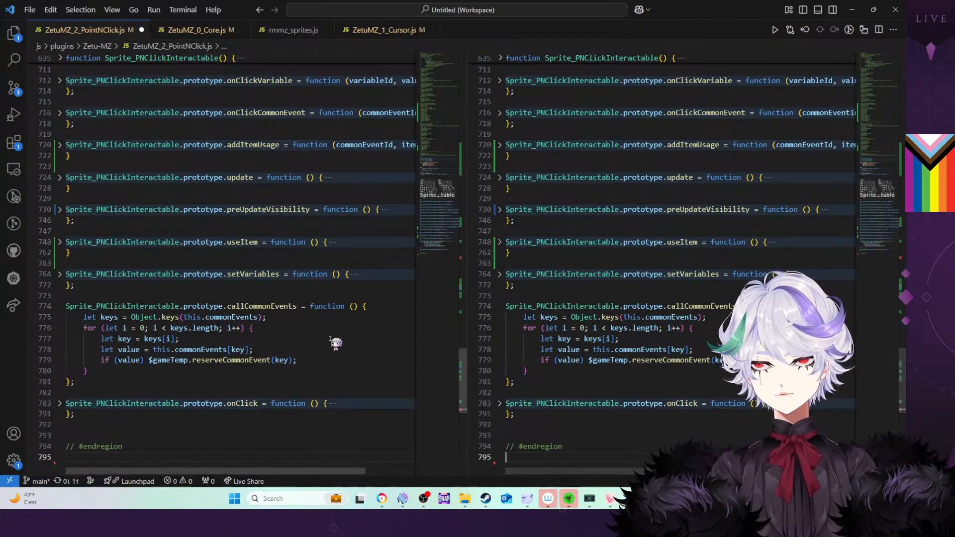
left_click_drag(903, 353, 903, 54)
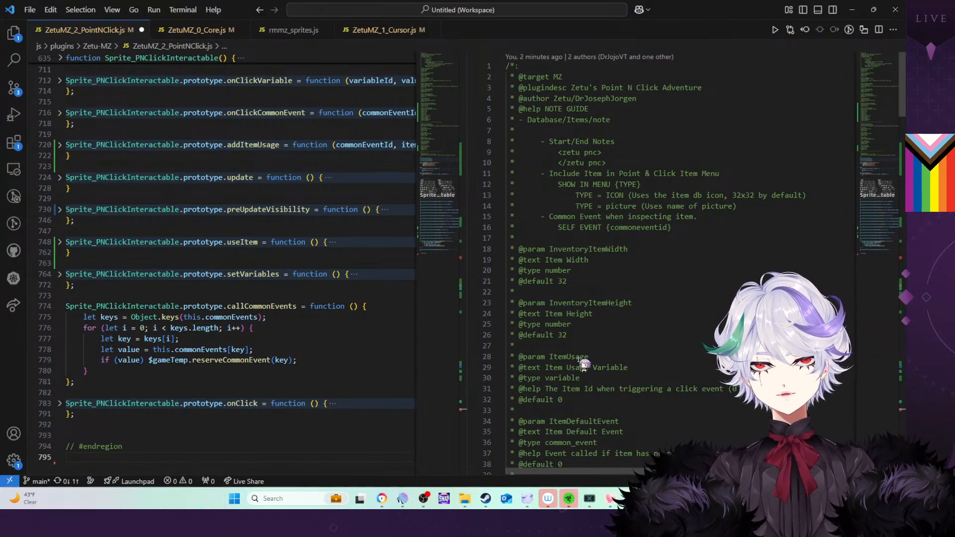
scroll(243, 276, "down", 1)
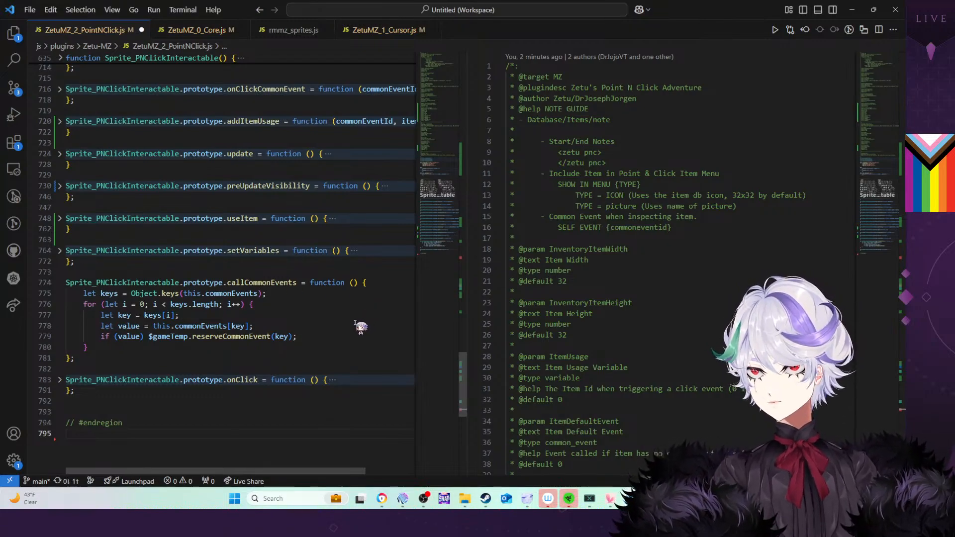
Collapse the callCommonEvents function and expand the onClick function of Sprite_PNClickInteractable
left_click(60, 283)
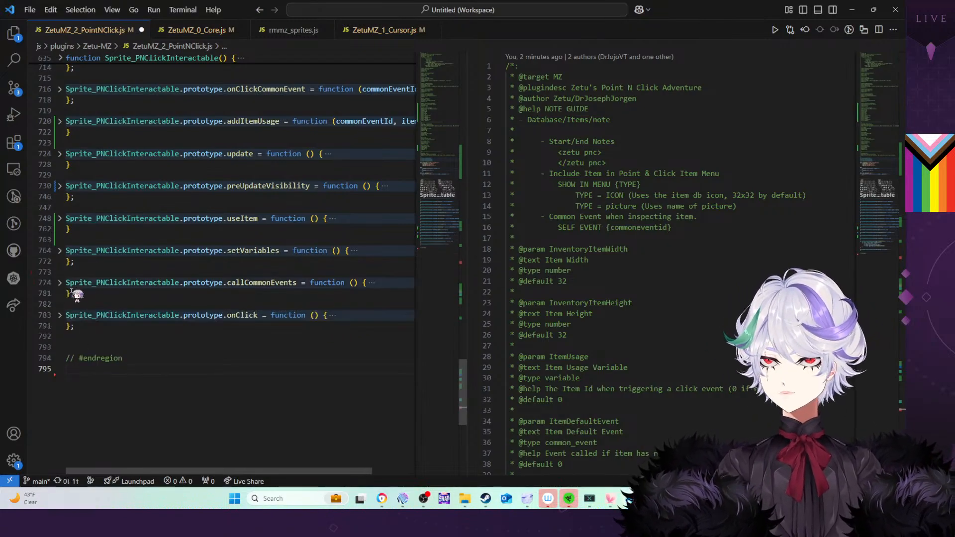
left_click(60, 283)
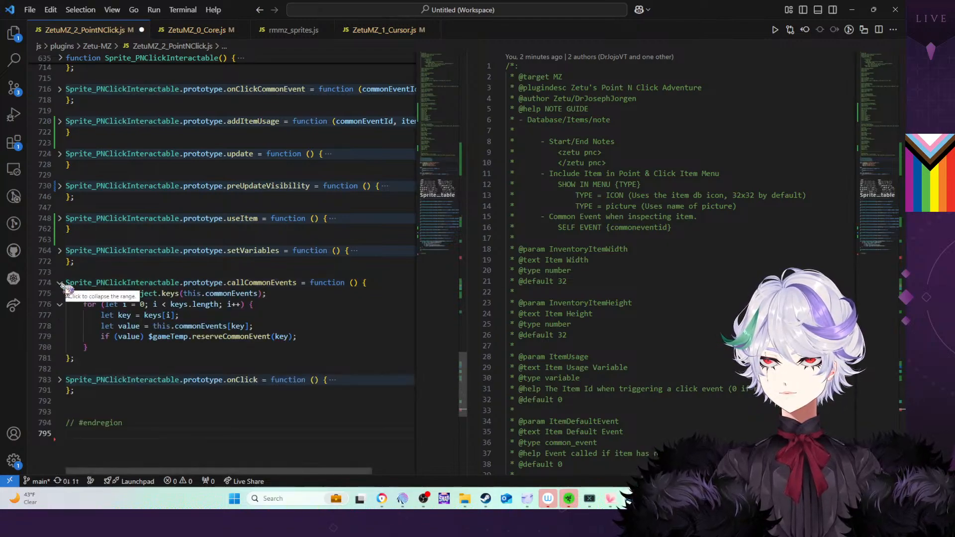
left_click(60, 284)
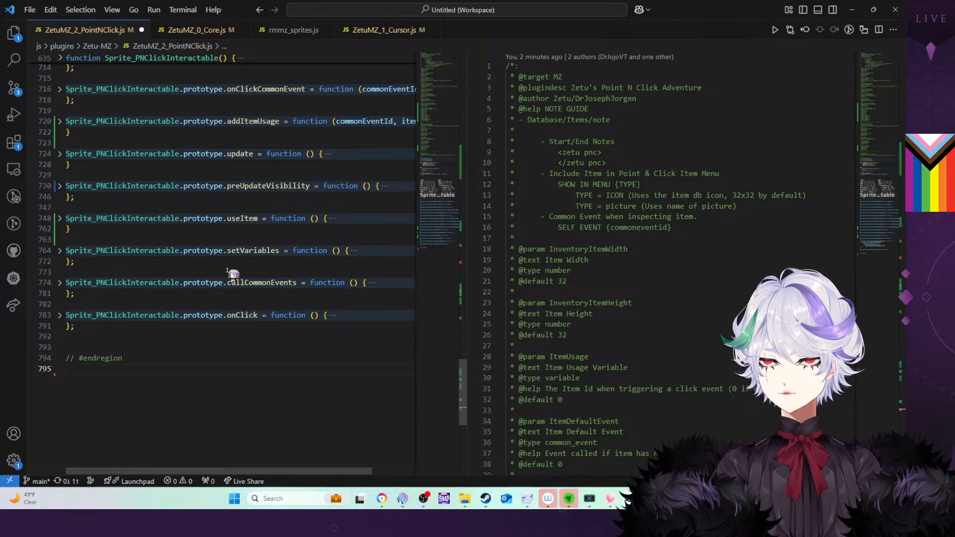
left_click(60, 316)
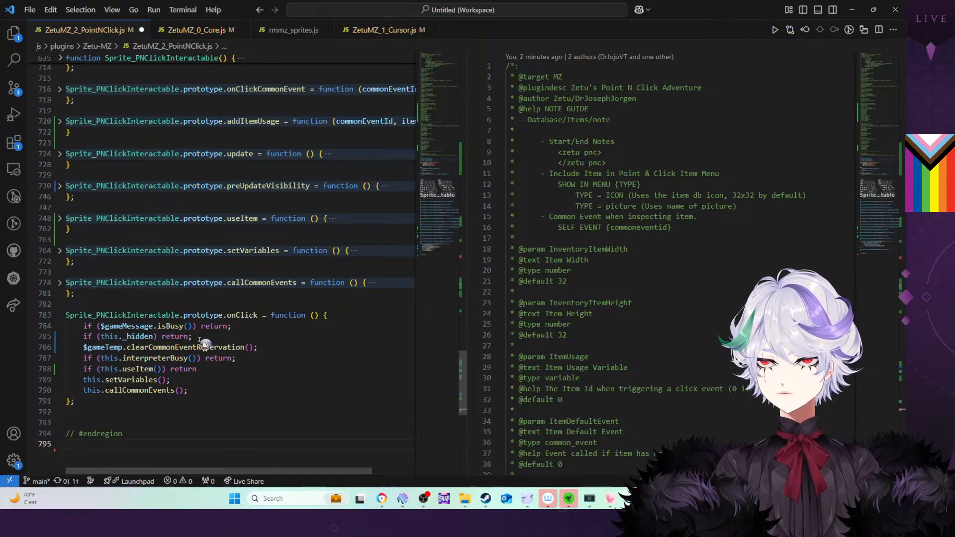
In onClick, below the clearCommonEventReservation call, add the line const itemUsageVariable = Zetu.PointNClick.ItemUsage;
left_click(272, 348)
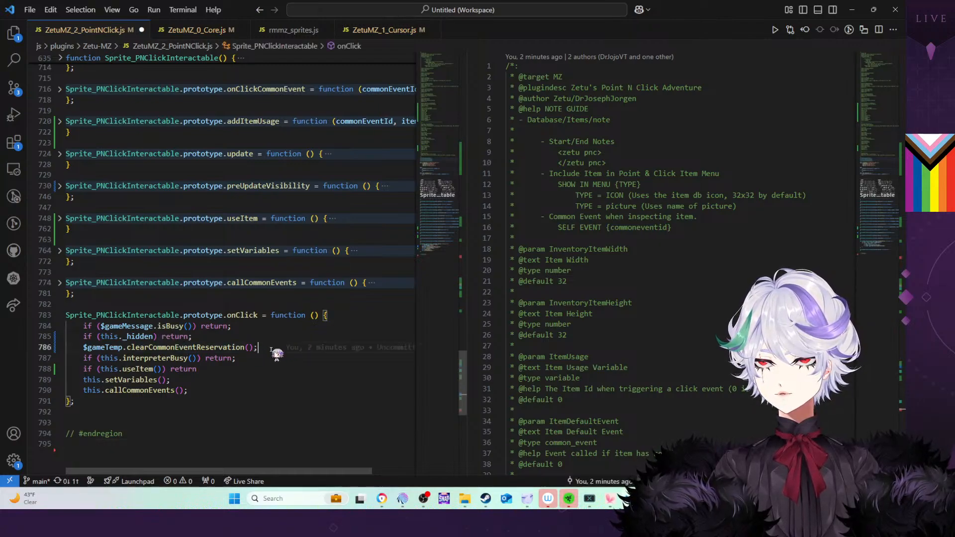
key("Return")
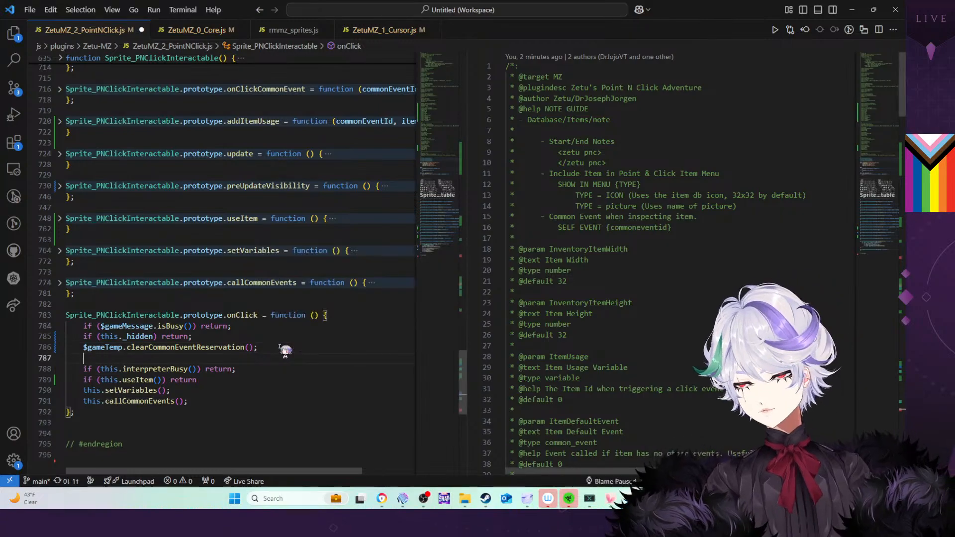
type("con")
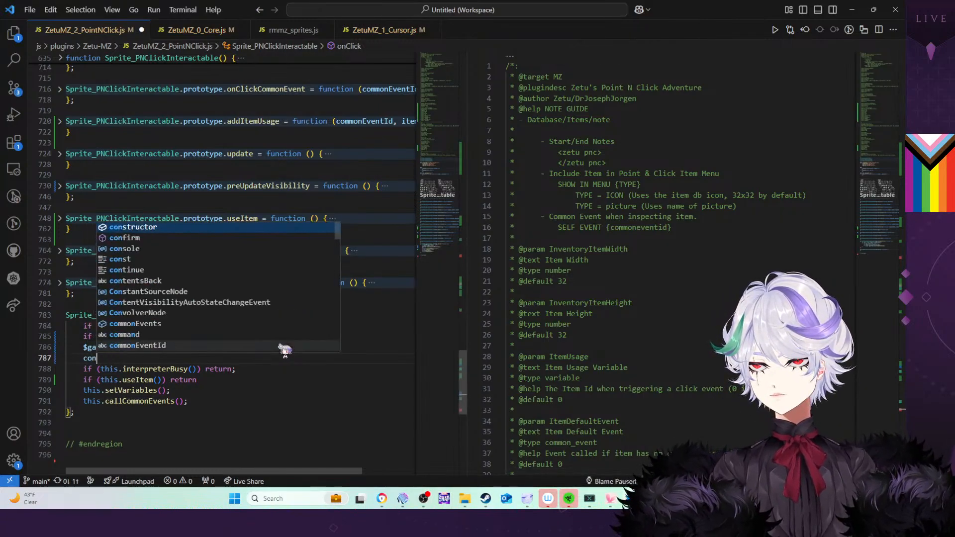
type("st itemU")
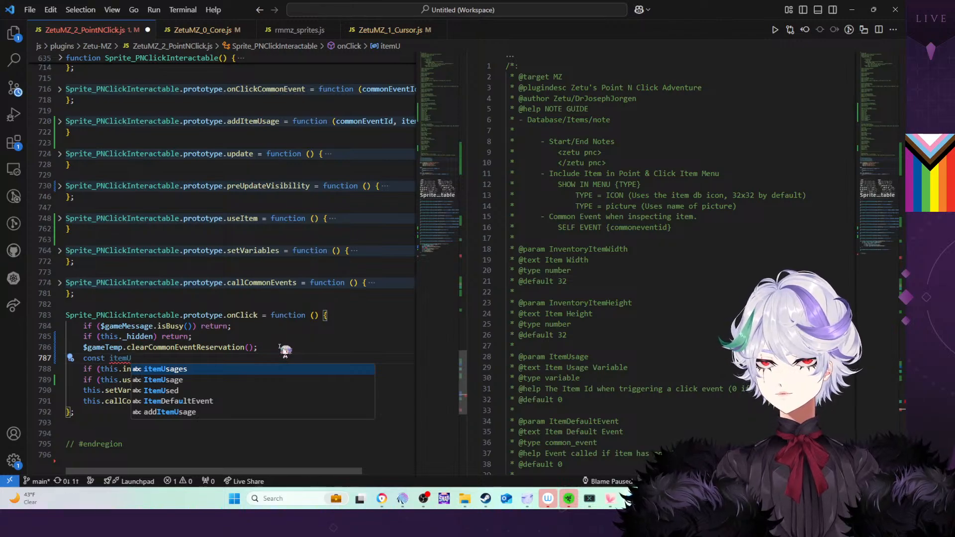
type("sageVar")
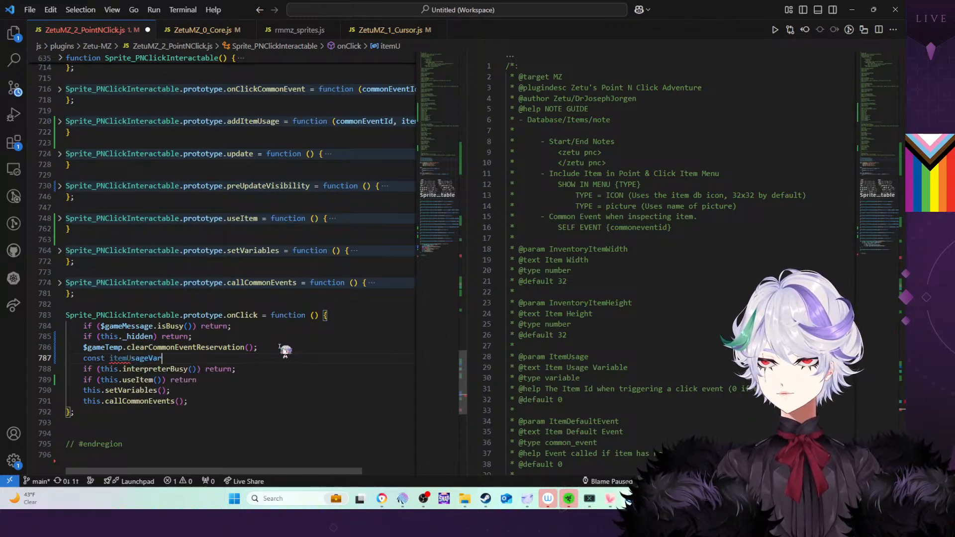
type("iable")
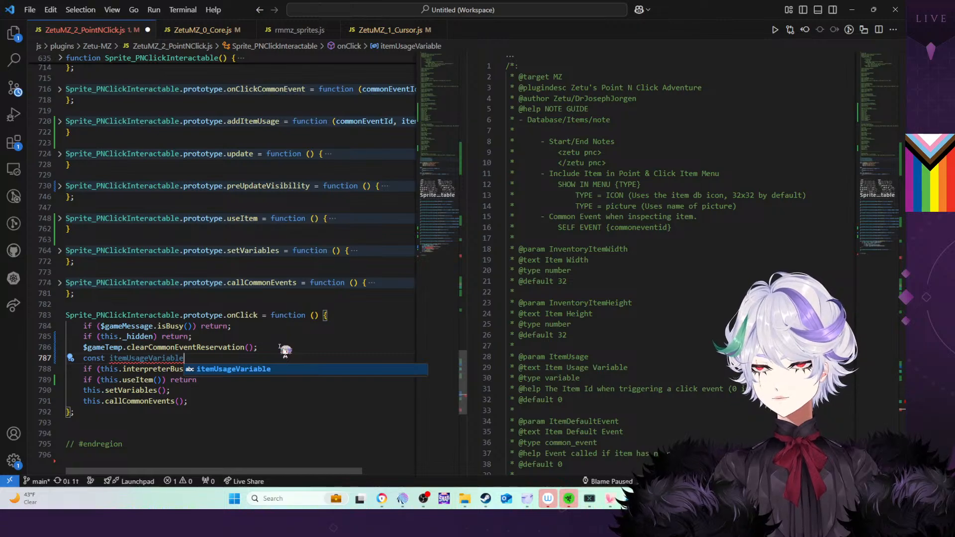
type(" = Zetu.")
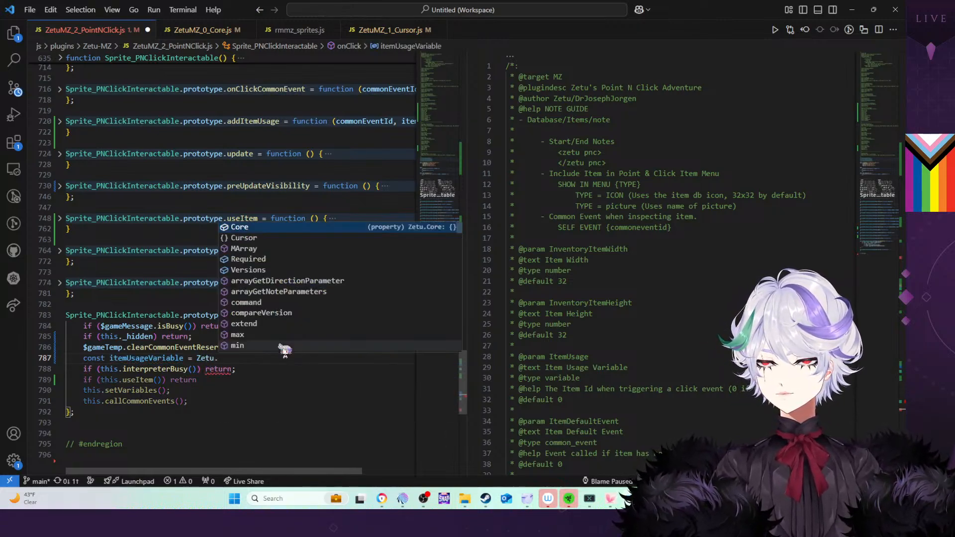
type("PointNClick.")
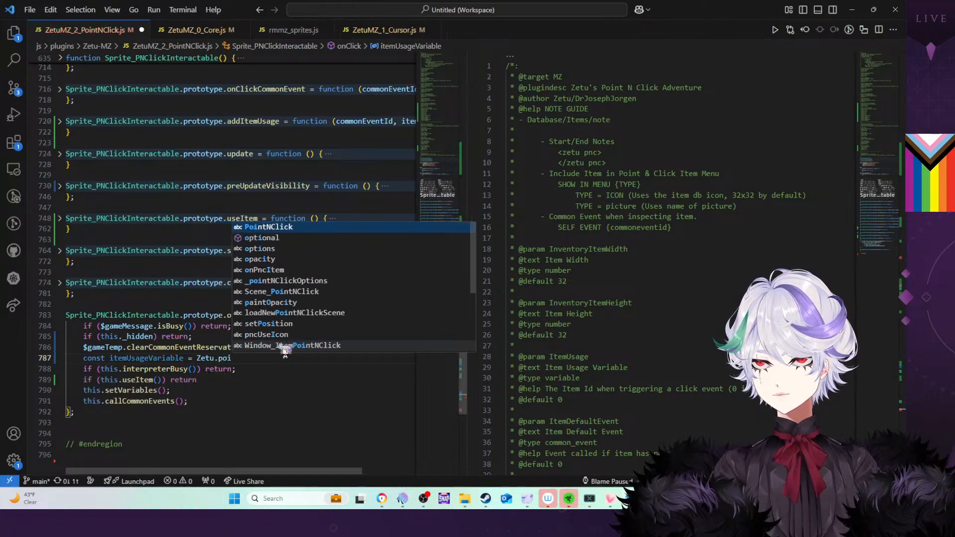
key("Escape")
type("Ite")
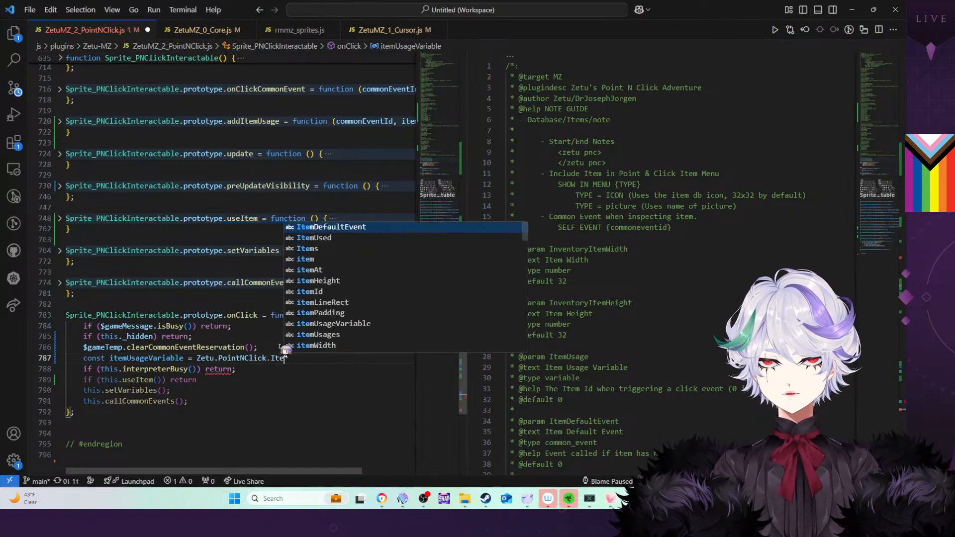
type("mUsage")
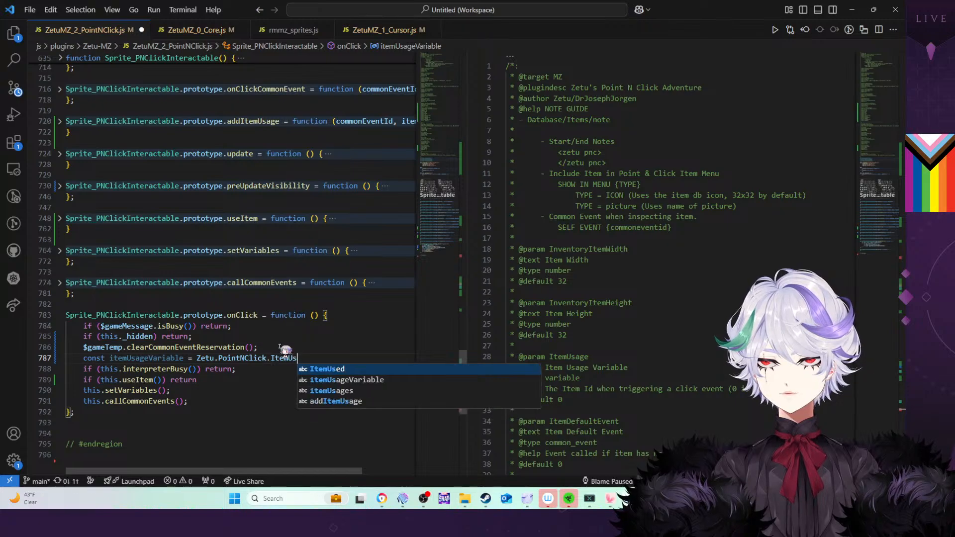
type(";")
Add the line $gameVariables.set(itemUsageVariable, 0); below the itemUsageVariable declaration in onClick
key("Return")
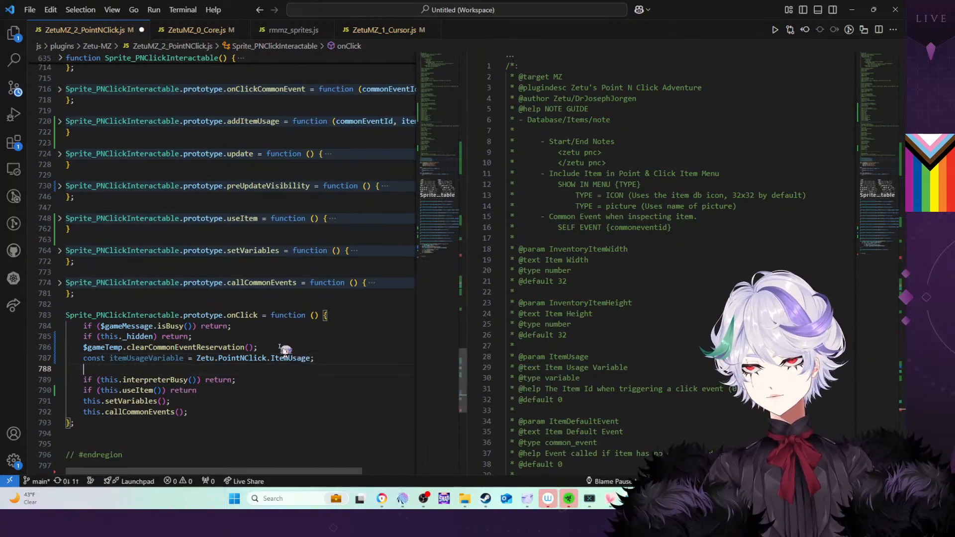
type("$gameV")
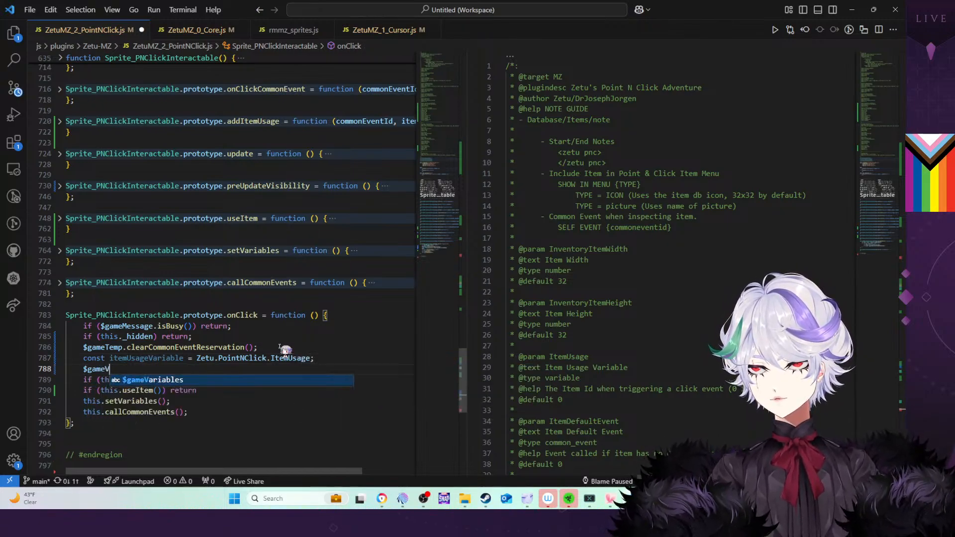
type("ariables.")
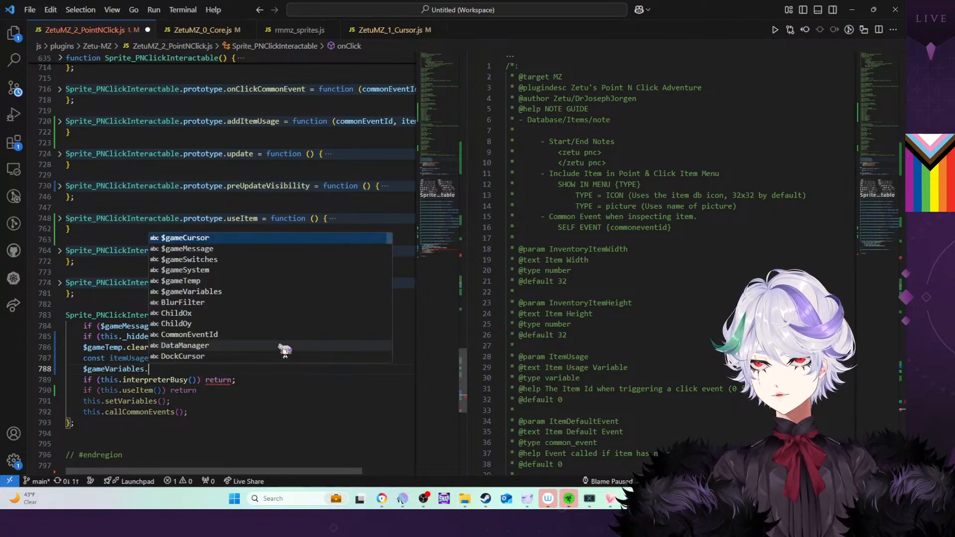
type("set")
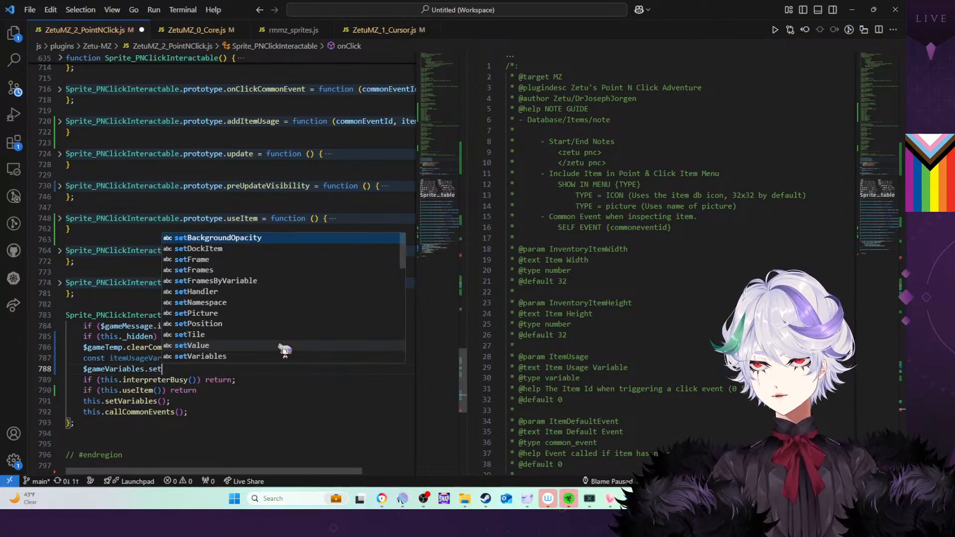
type("(")
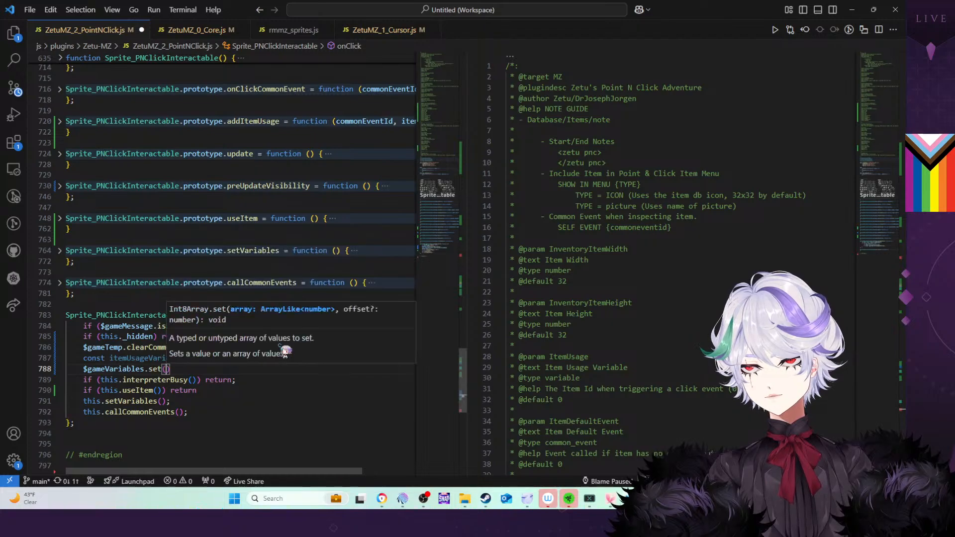
type("item")
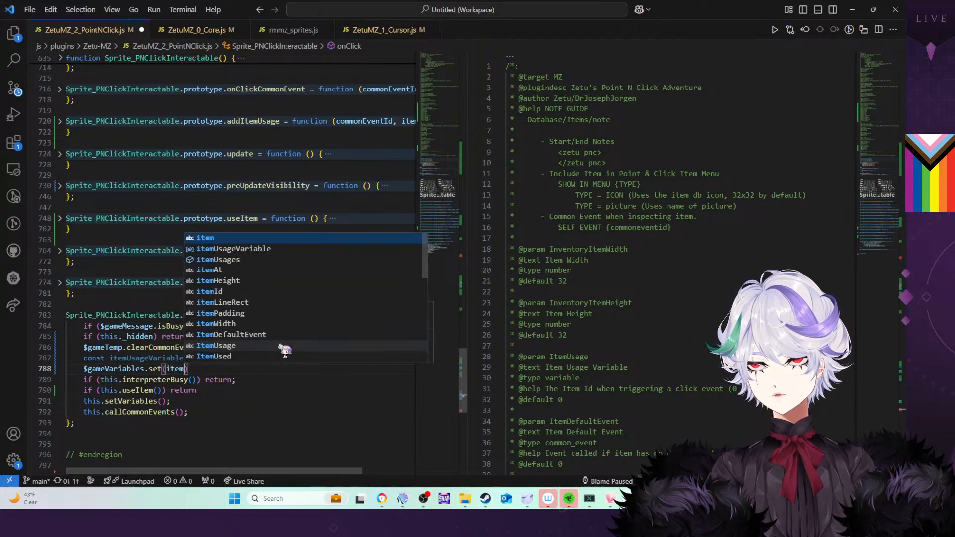
key("Down")
key("Tab")
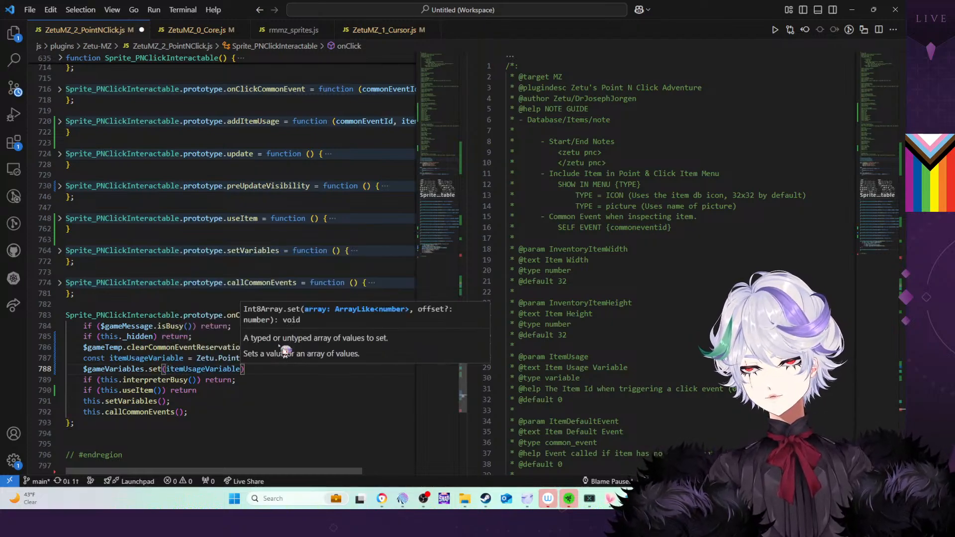
type(", 0")
key("Escape")
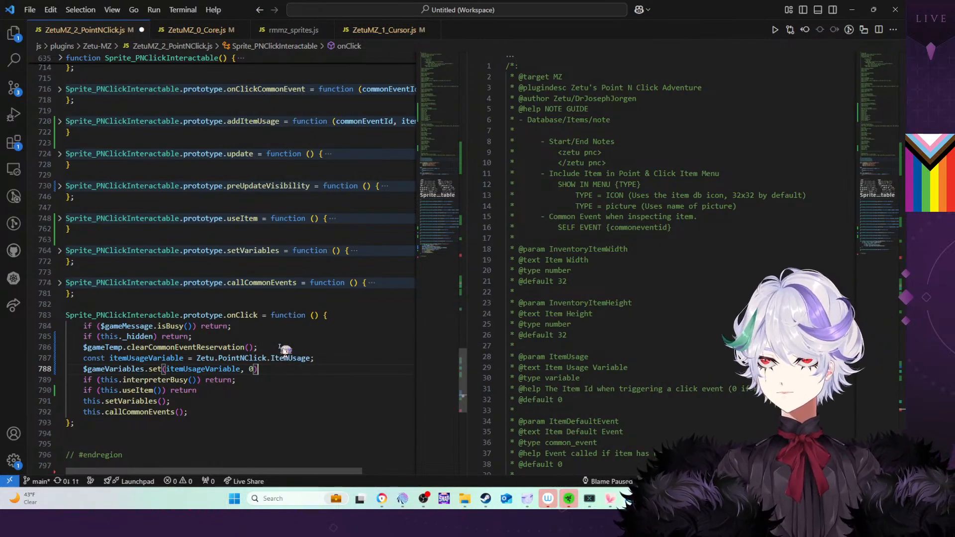
type(");")
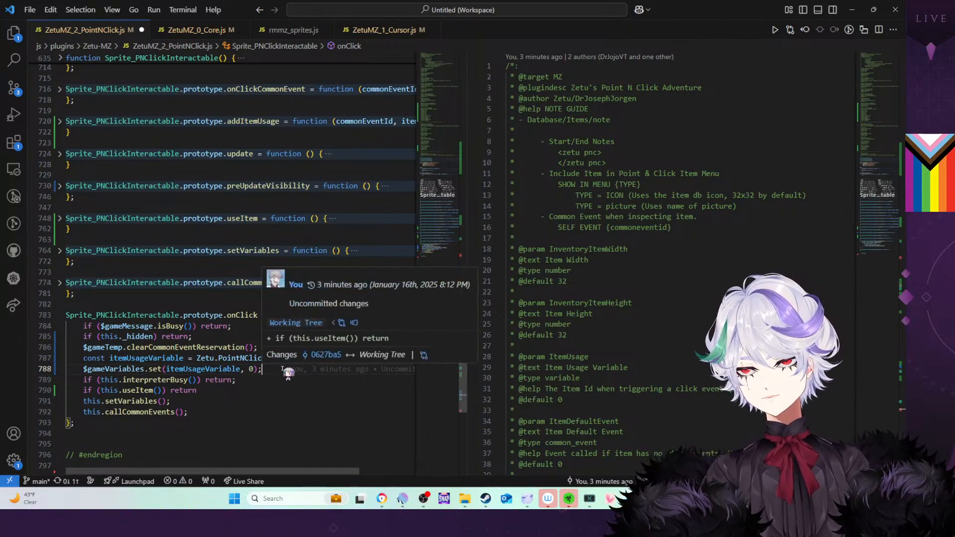
Delete the $gameVariables.set line from the onClick function
left_click(251, 401)
left_click_drag(281, 372, 330, 364)
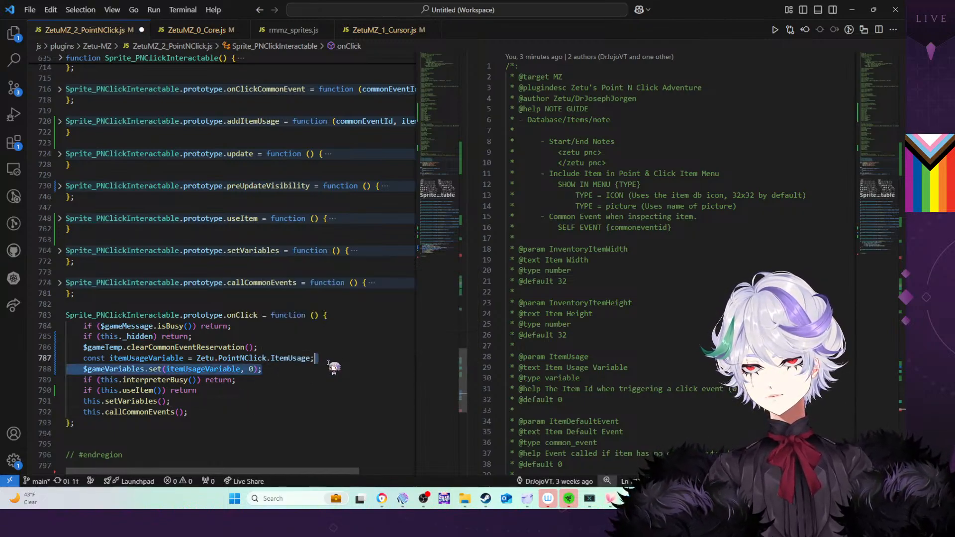
key("BackSpace")
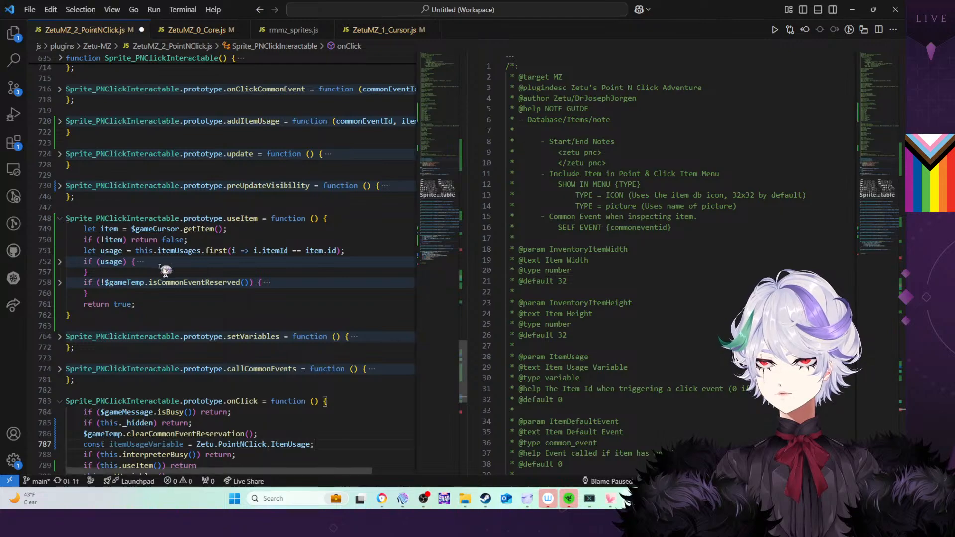
Expand the usage check and the isCommonEventReserved check in useItem to examine how item use reserves common events
left_click(60, 262)
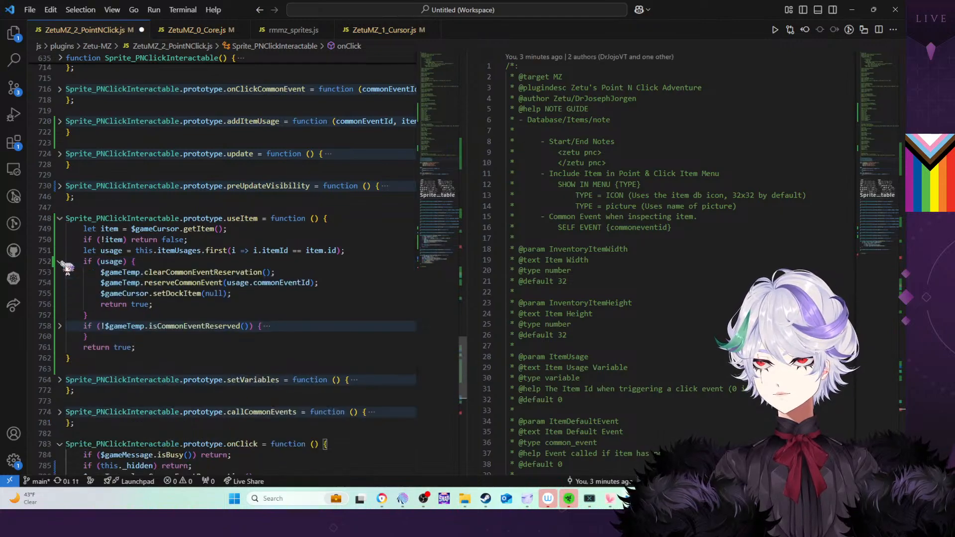
left_click(60, 327)
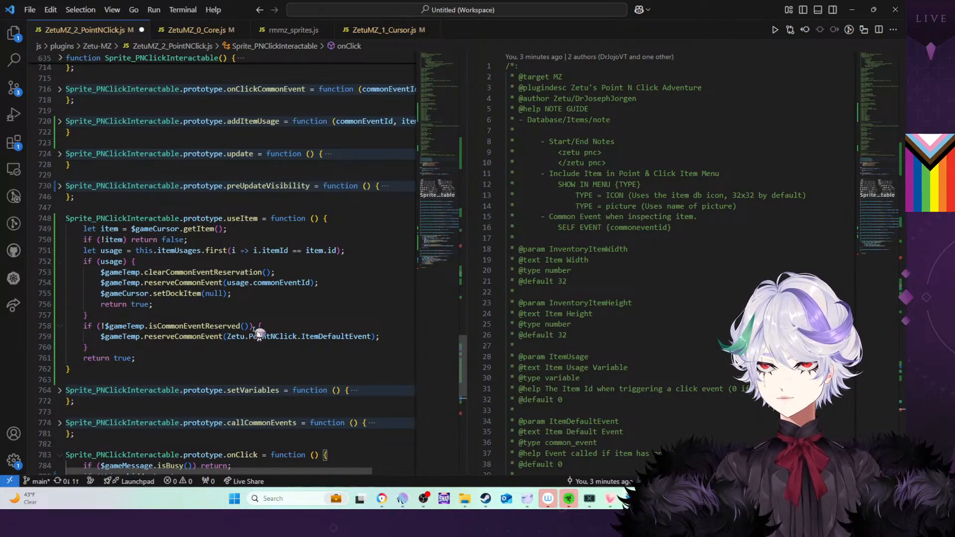
left_click(277, 327)
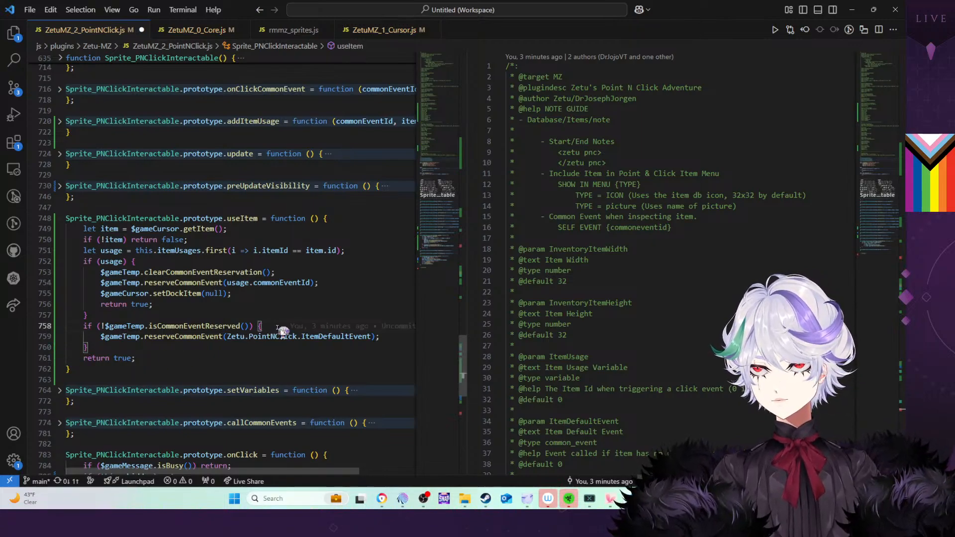
left_click(351, 251)
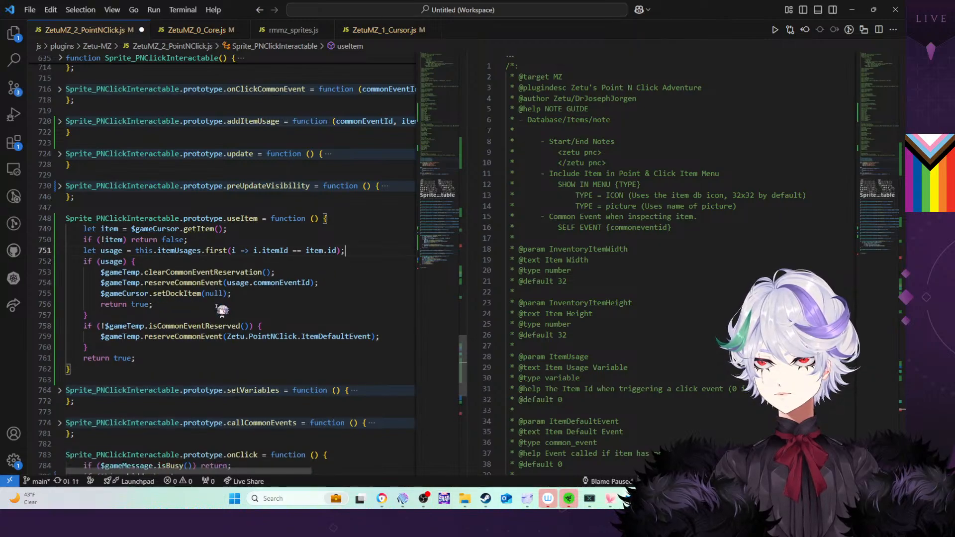
Copy the const itemUsageVariable = Zetu.PointNClick.ItemUsage; line in onClick and delete it from that function
scroll(222, 311, "down", 3)
left_click(333, 379)
key("shift+Up")
key("ctrl+c")
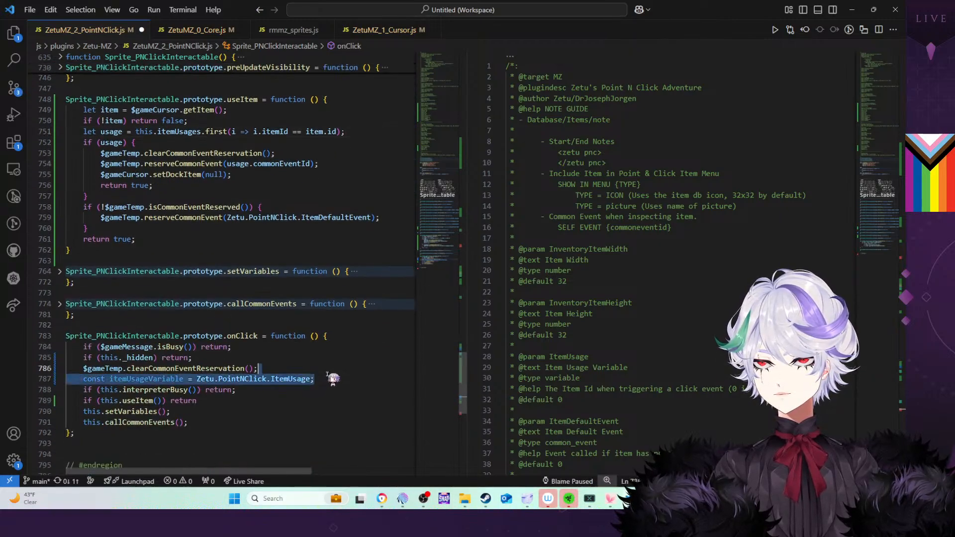
key("BackSpace")
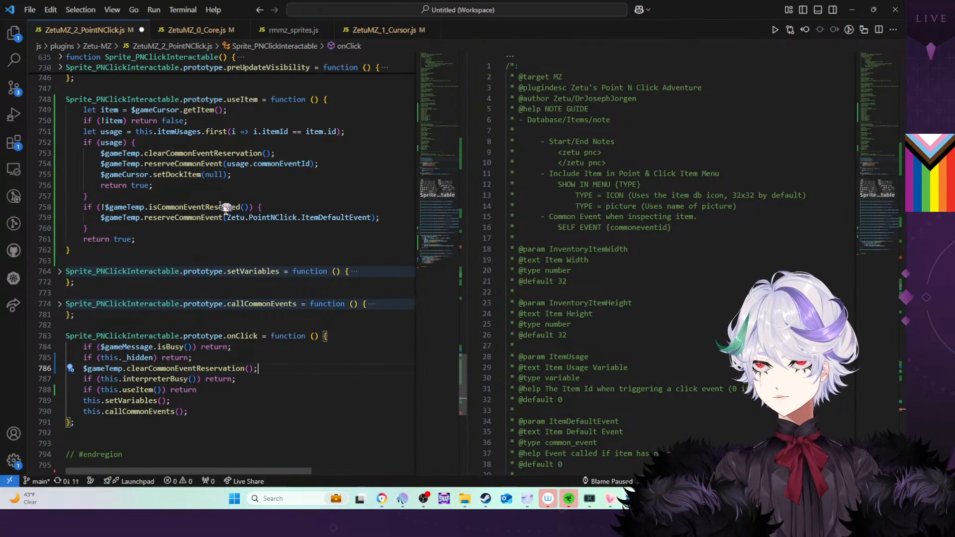
left_click(358, 133)
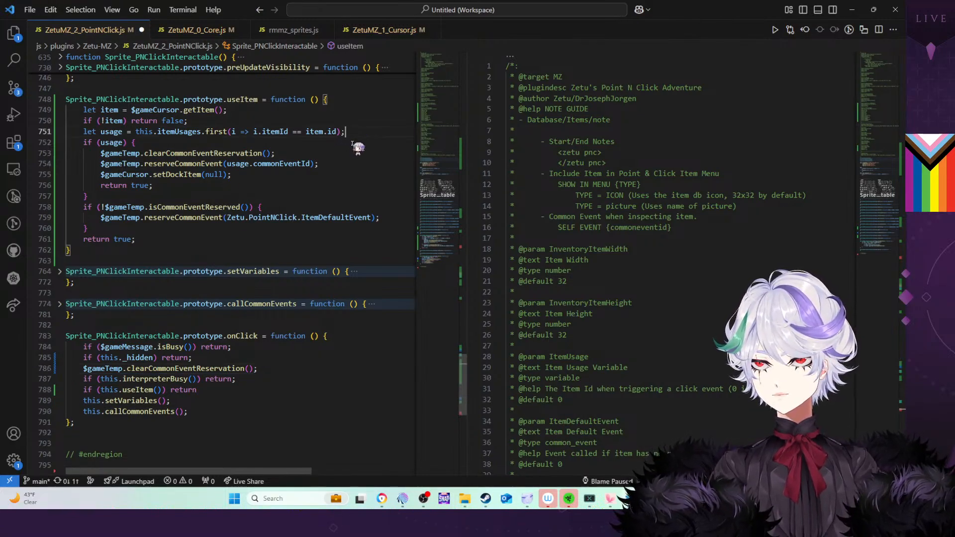
key("ctrl+z")
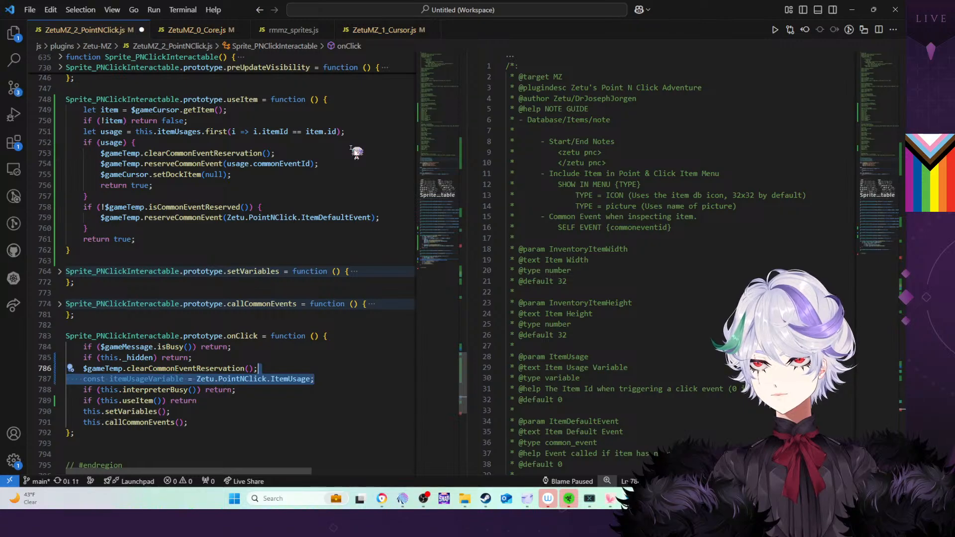
key("BackSpace")
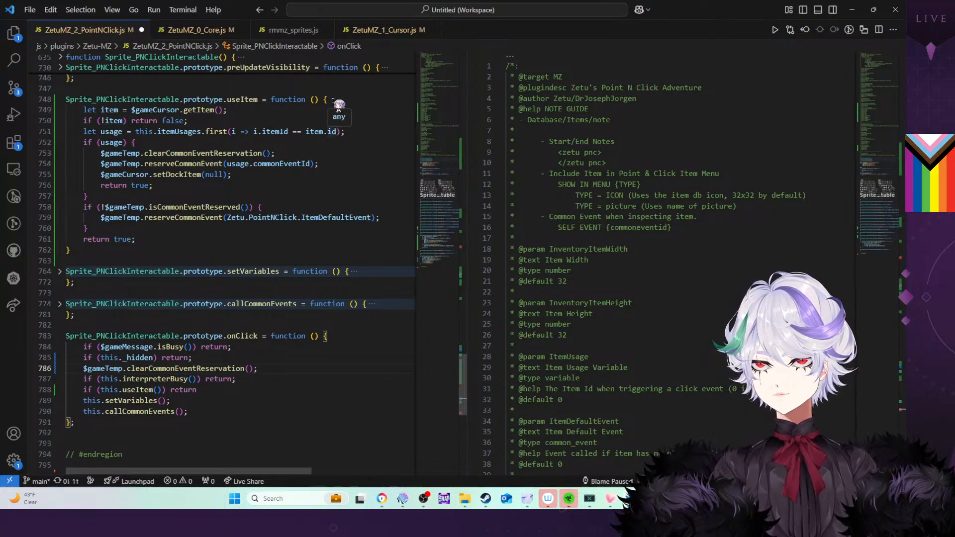
Paste the itemUsageVariable declaration into useItem directly below the let usage line, without a blank line between them
left_click(360, 135)
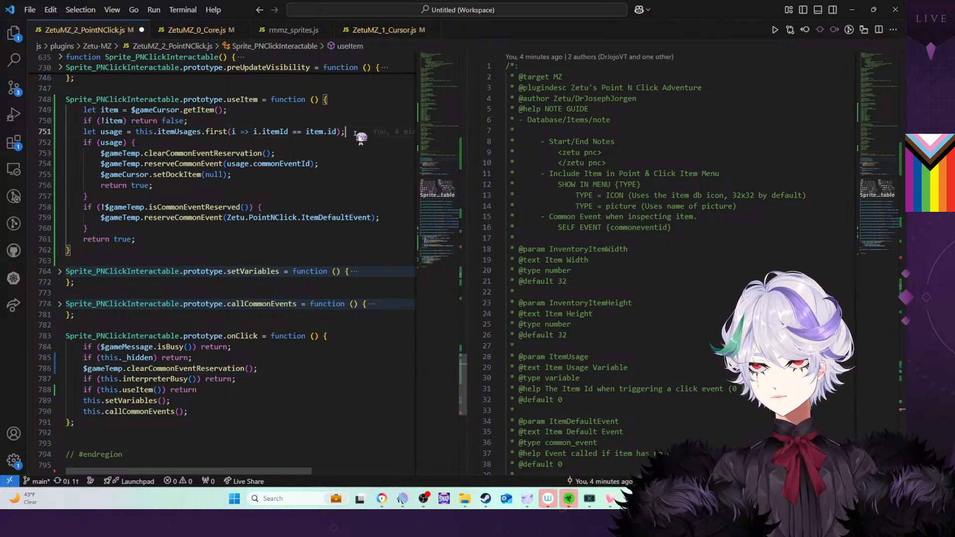
key("Return")
key("ctrl+v")
left_click_drag(356, 143, 356, 136)
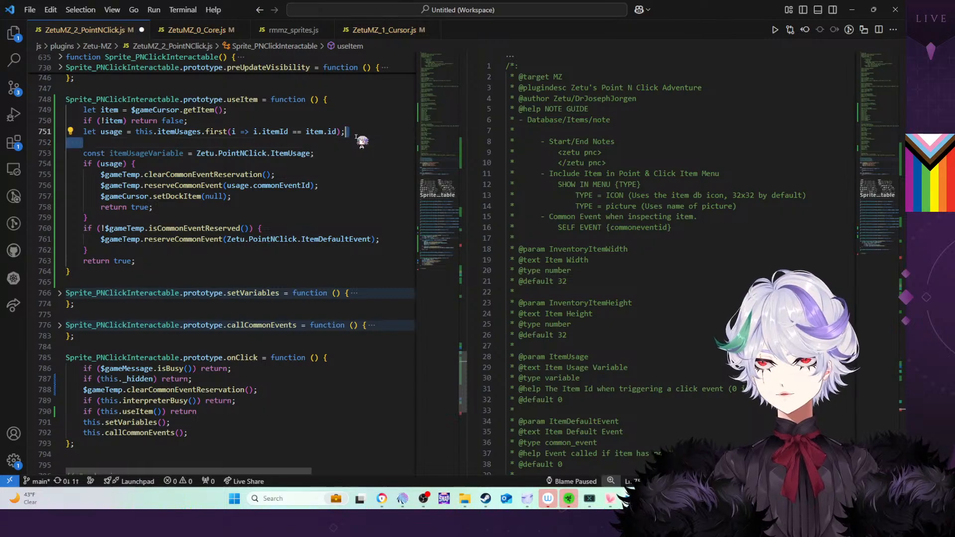
key("BackSpace")
Begin a $gameVariables.set statement as the first line inside the if (usage) block of useItem
key("Down")
key("Down")
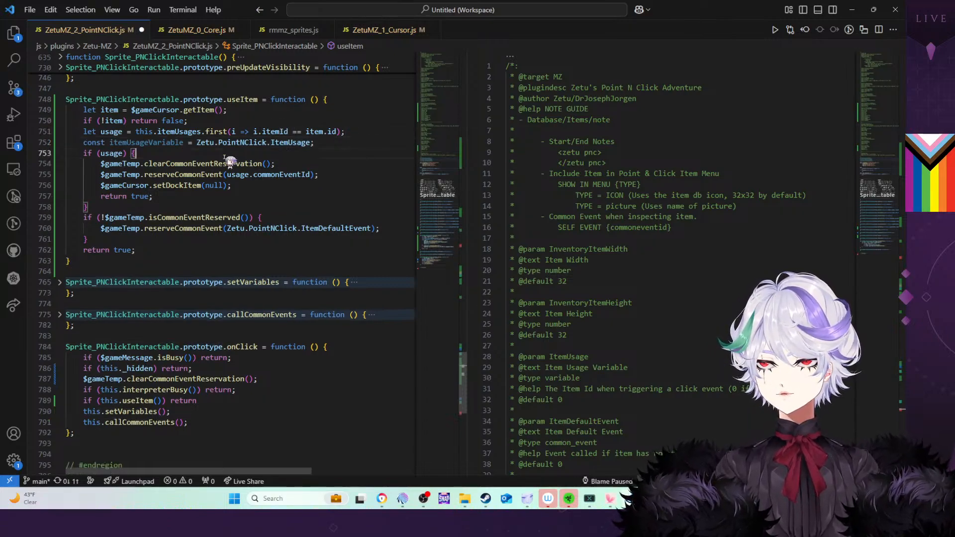
key("Return")
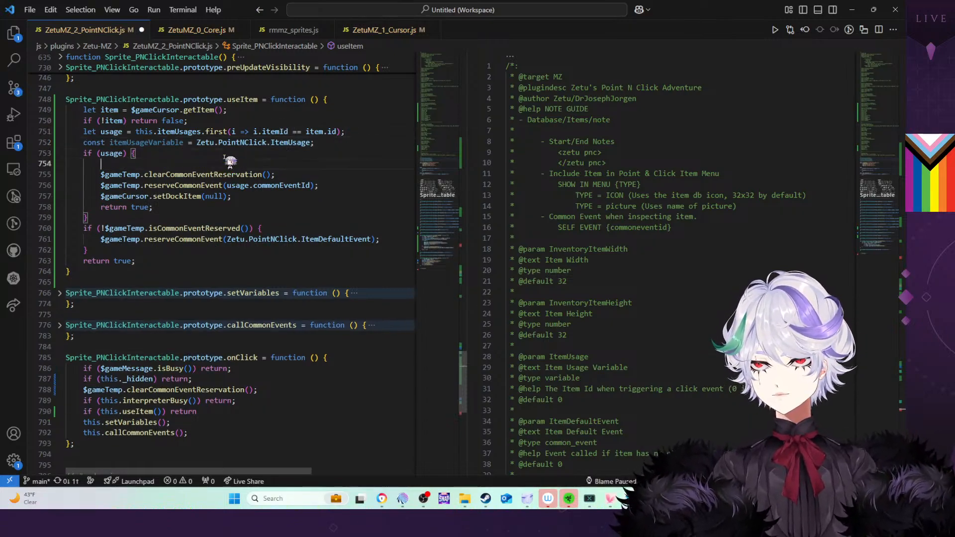
type("$game")
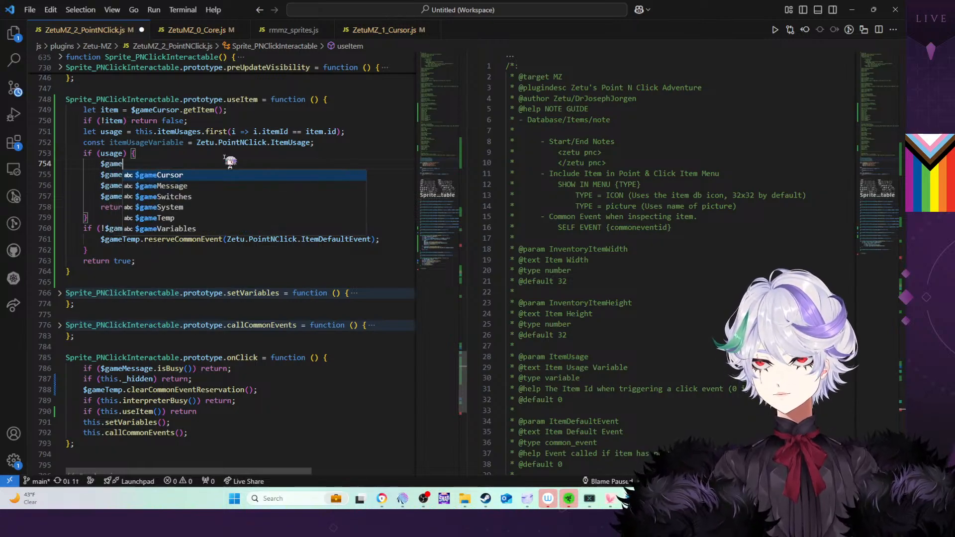
type("Variables.")
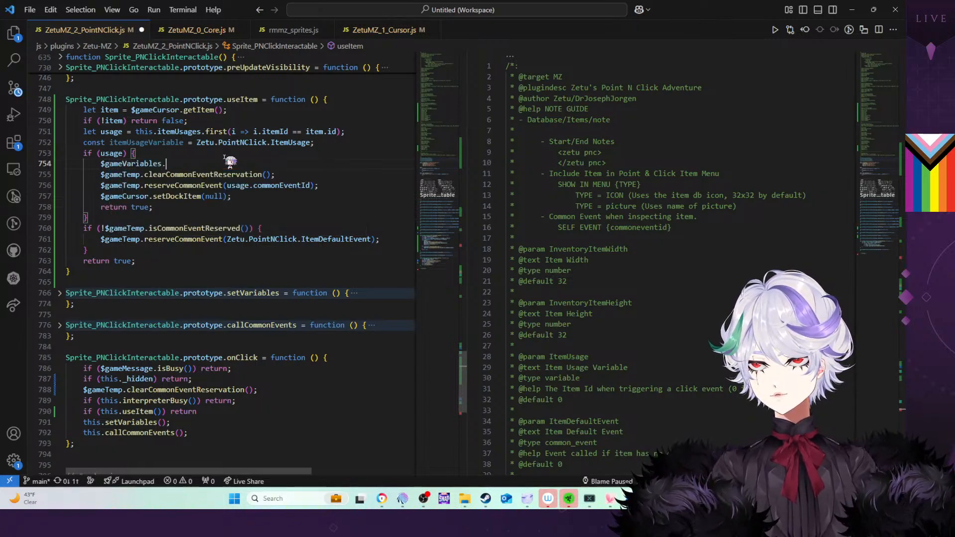
type("set")
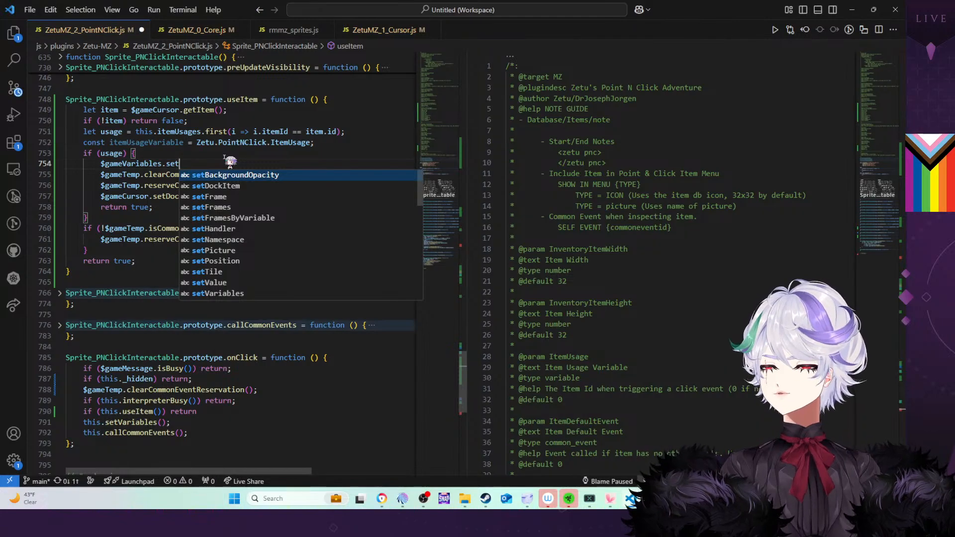
Search all workspace files for ".set =" and Game_Variables.proto to check the variable setter's name, and close the side view
key("ctrl+shift+f")
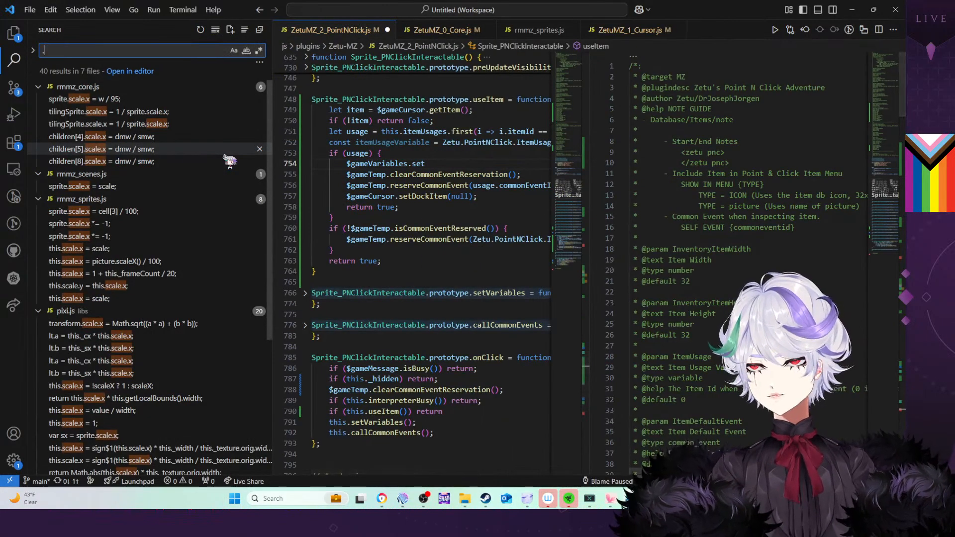
type("=")
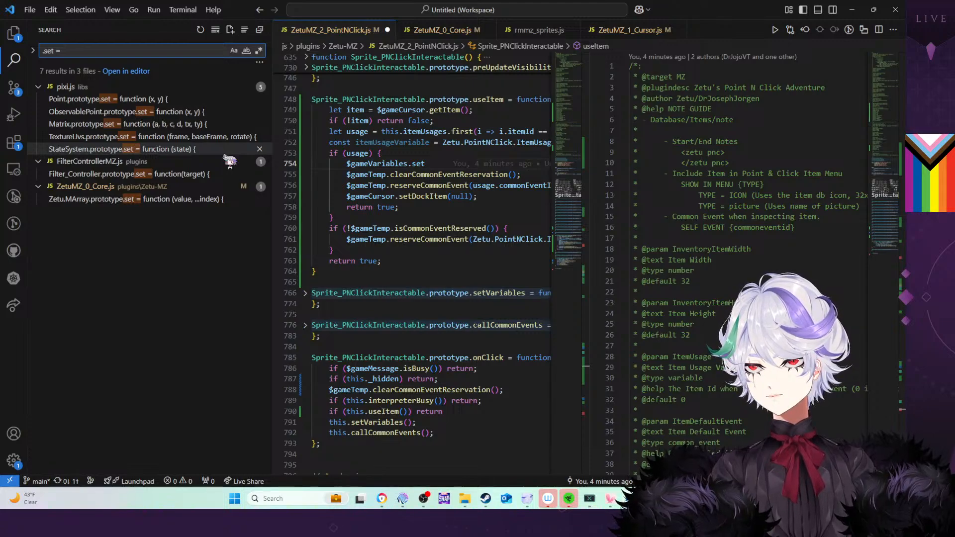
key("ctrl+a")
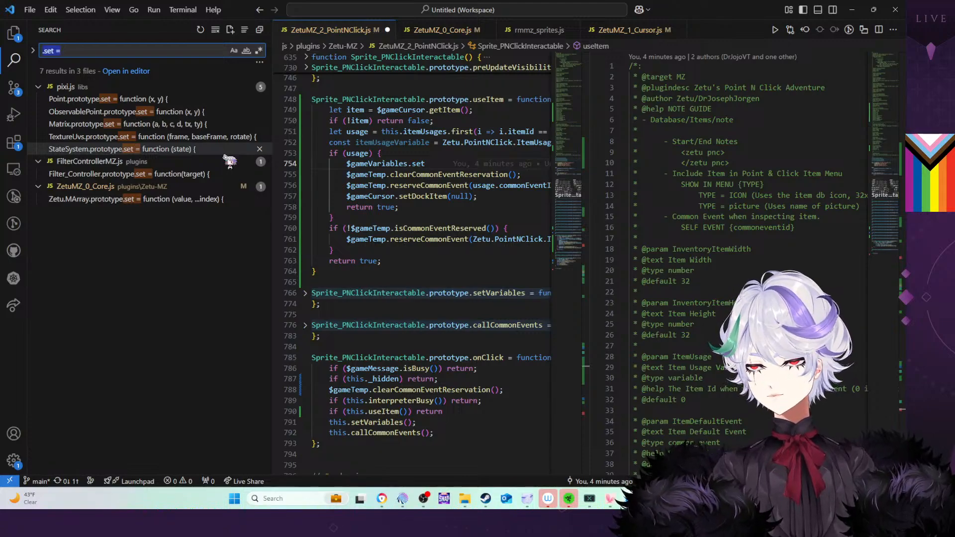
type("Game_Var")
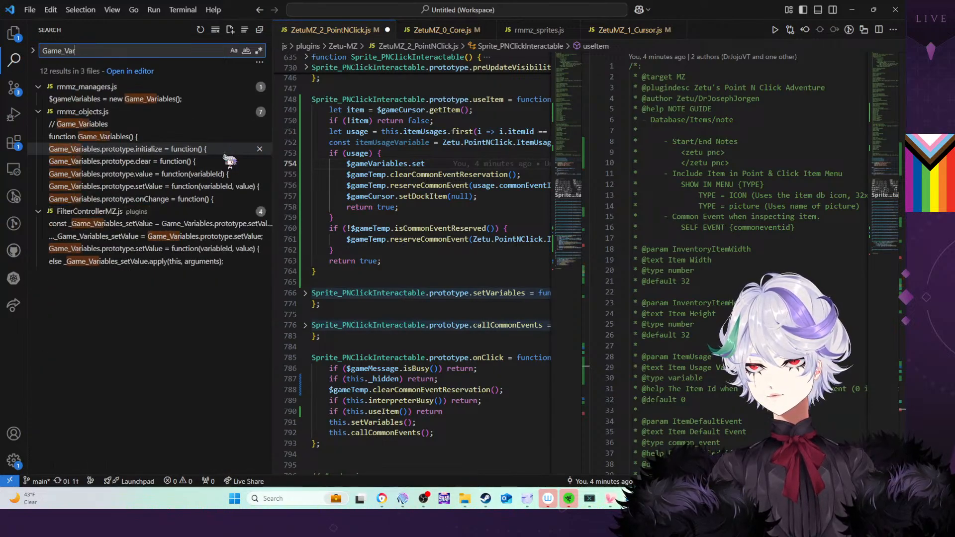
type("iable")
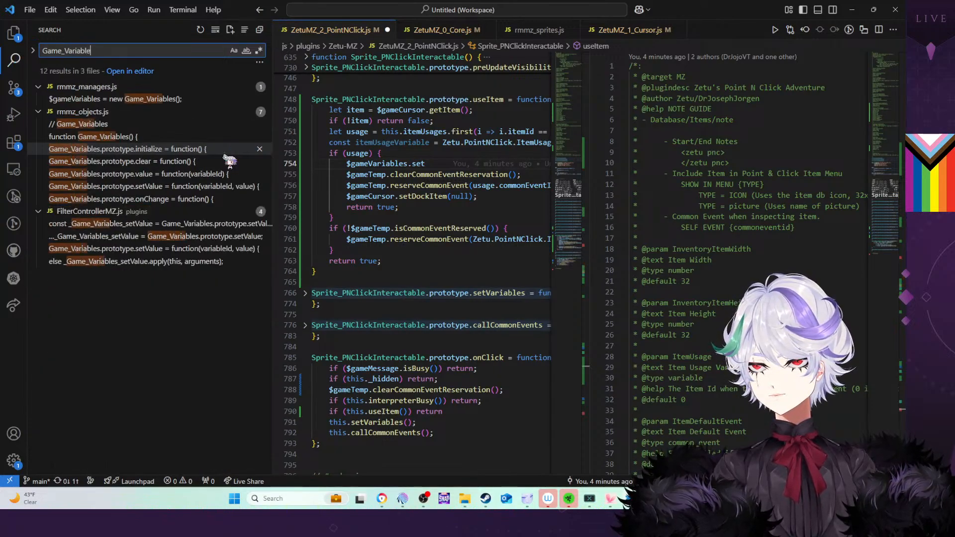
type("s")
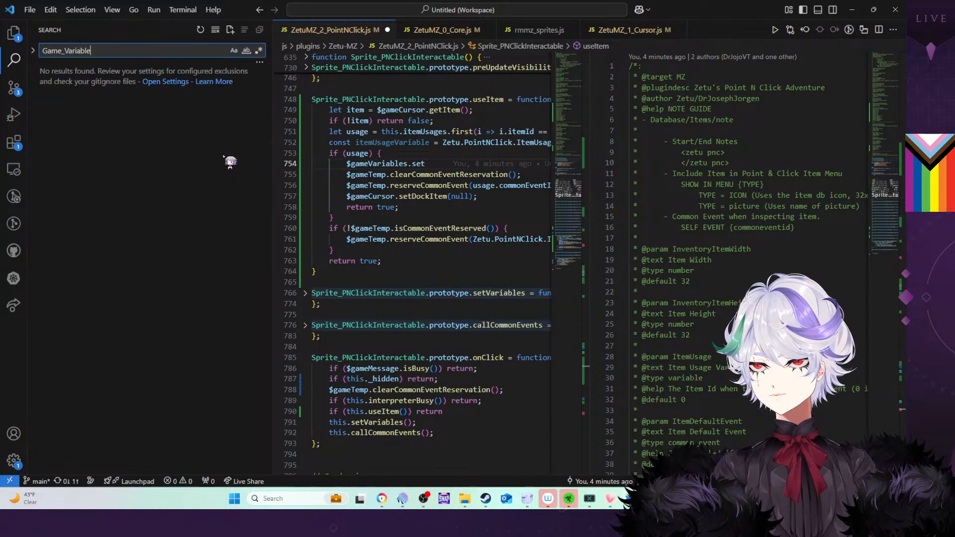
type(".proto")
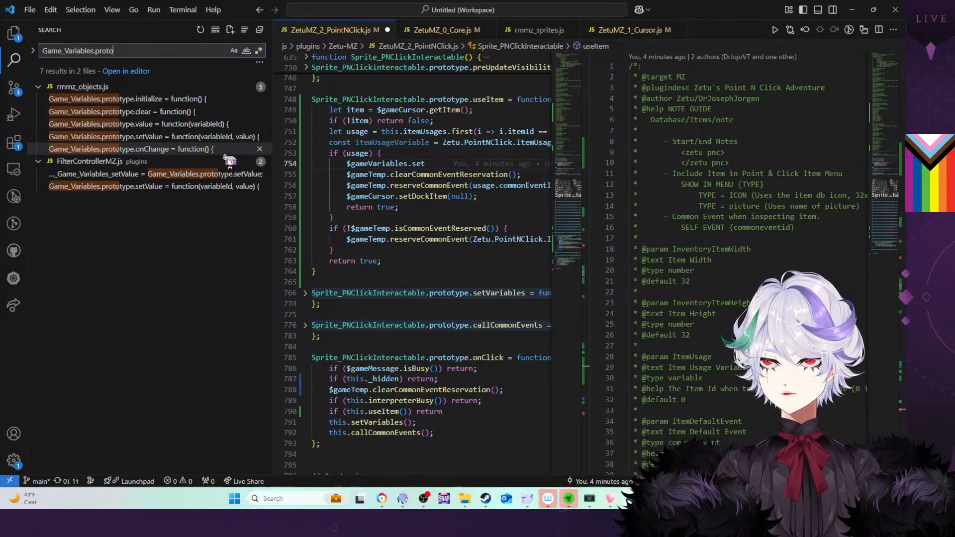
left_click(14, 33)
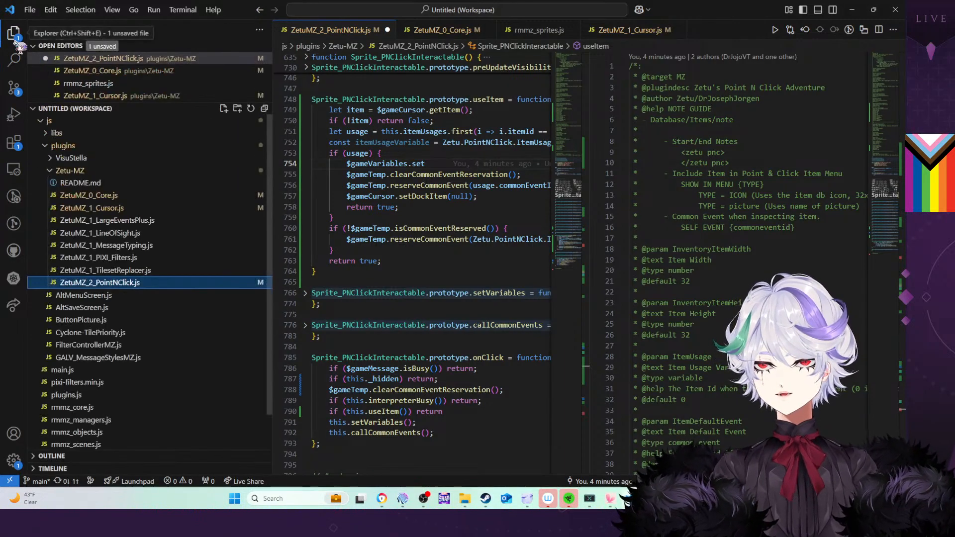
left_click(13, 33)
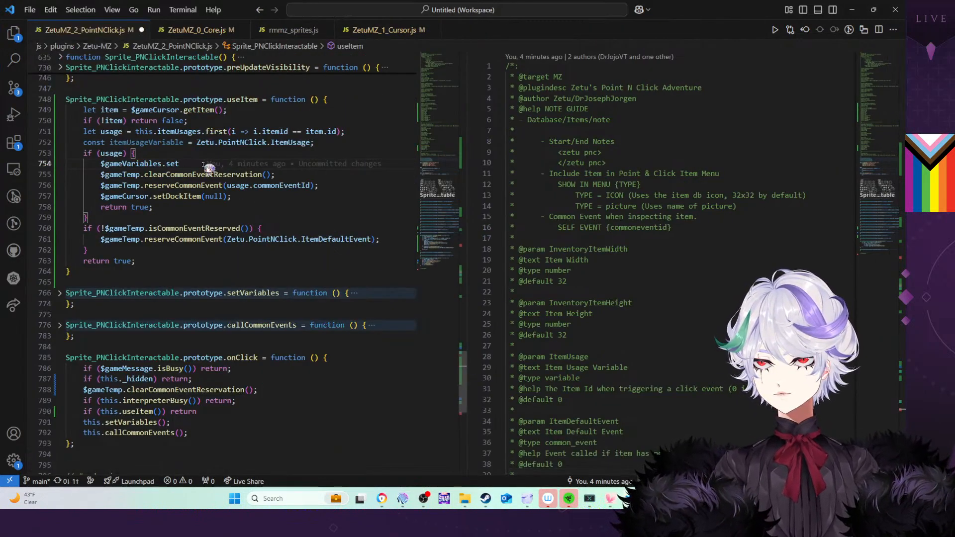
Extend the unfinished statement in the if (usage) block to $gameVariables.setValue(ItemUsage)
type("Value(")
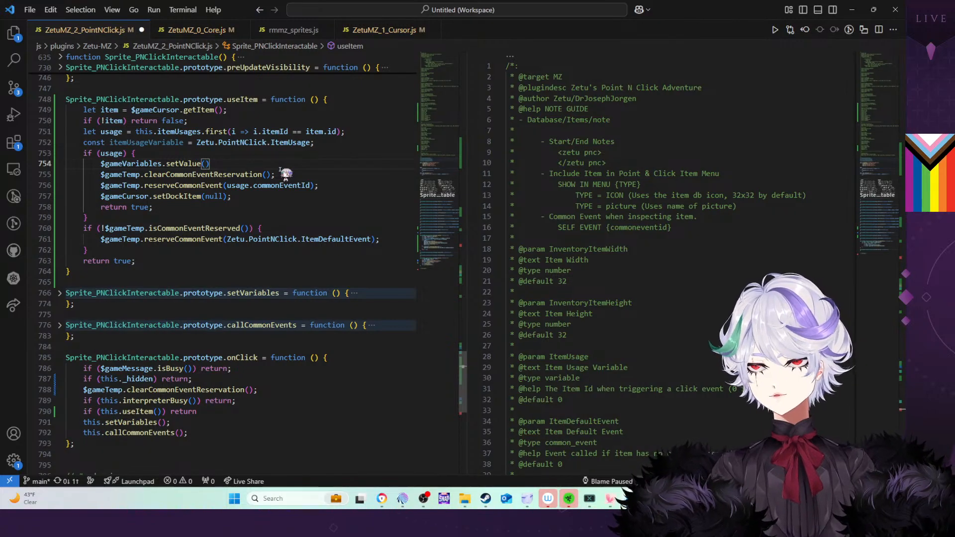
type("item")
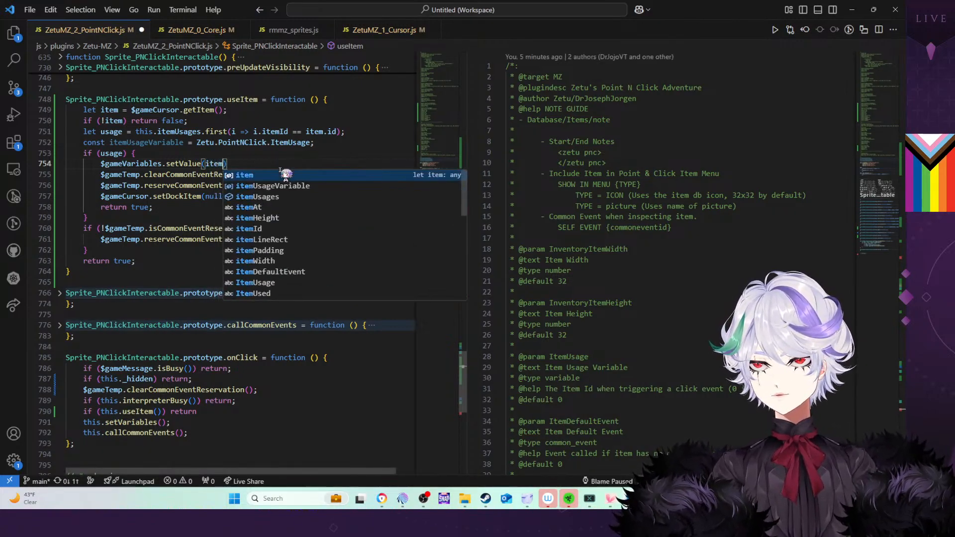
type("U")
key("Down")
key("Down")
key("Return")
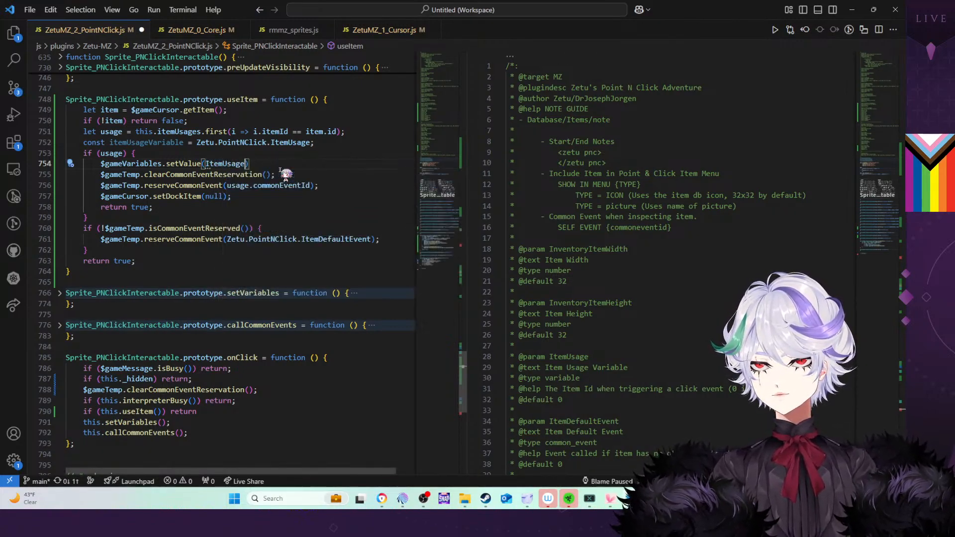
Rename the itemUsageVariable constant in useItem to iuv
double_click(168, 144)
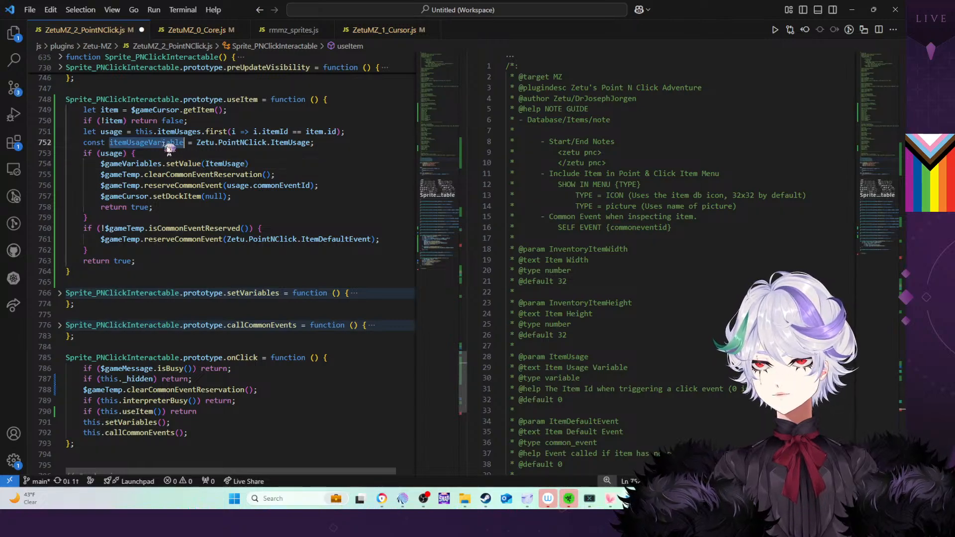
type("iuv")
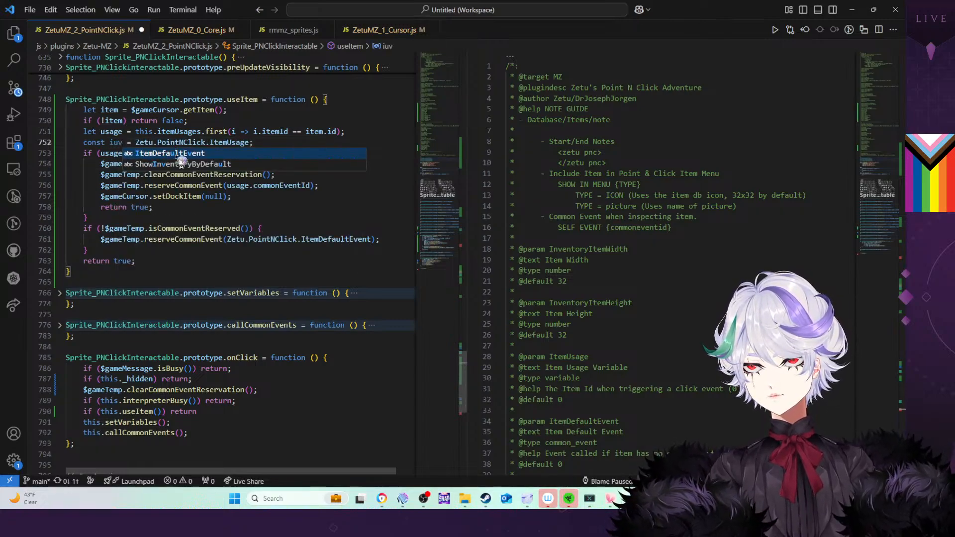
key("Escape")
Replace the ItemUsage argument so the line reads $gameVariables.setValue(iuv, usage.itemId);
double_click(223, 163)
type("iables.setValue(i")
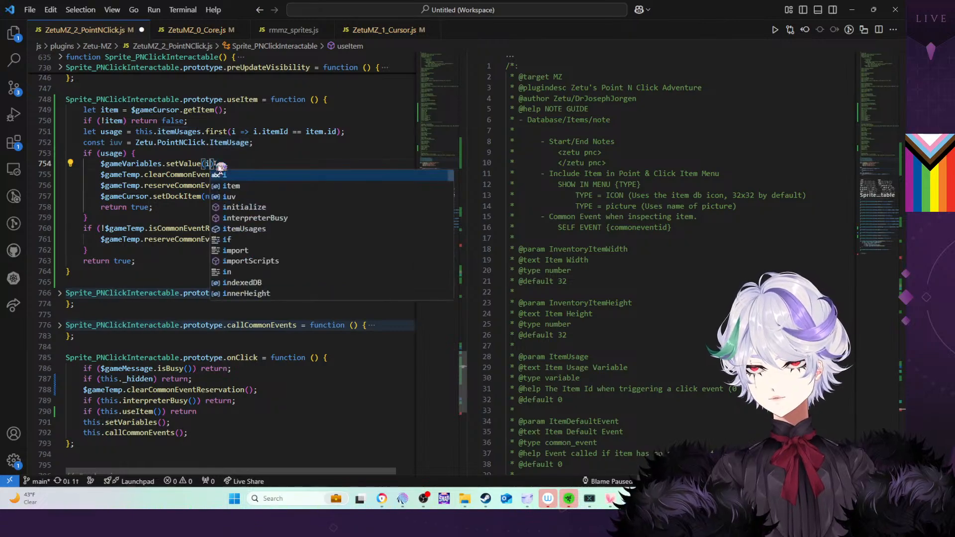
type("uv")
key("Escape")
type(", ")
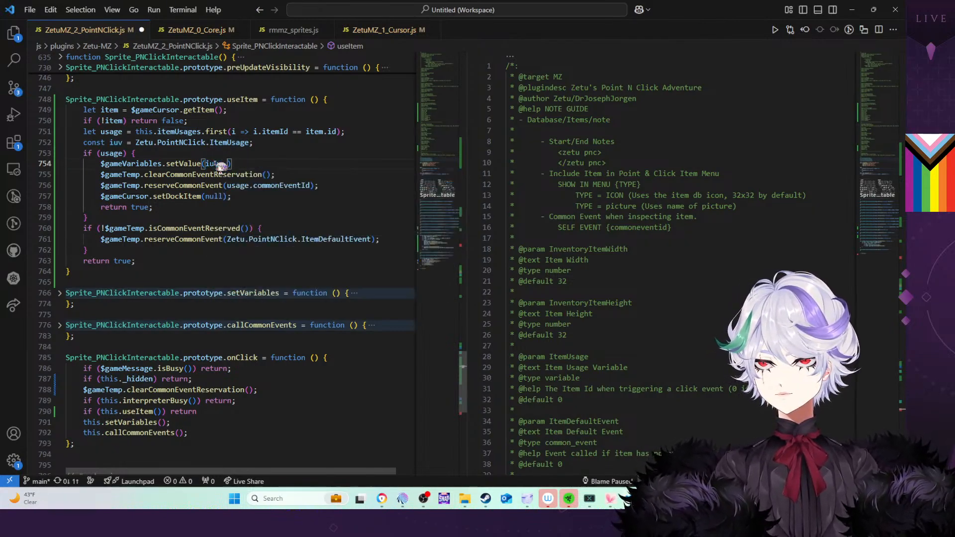
type("usage")
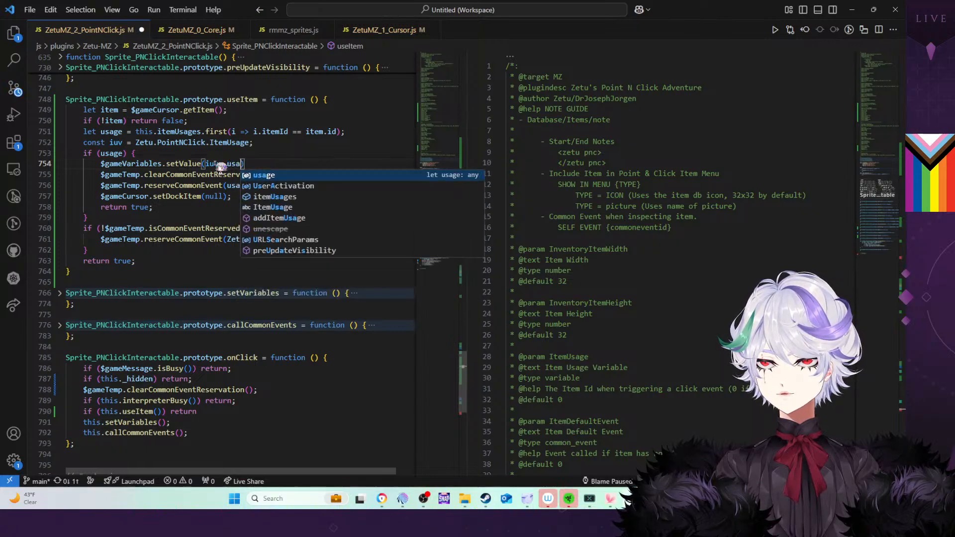
type(".itemId")
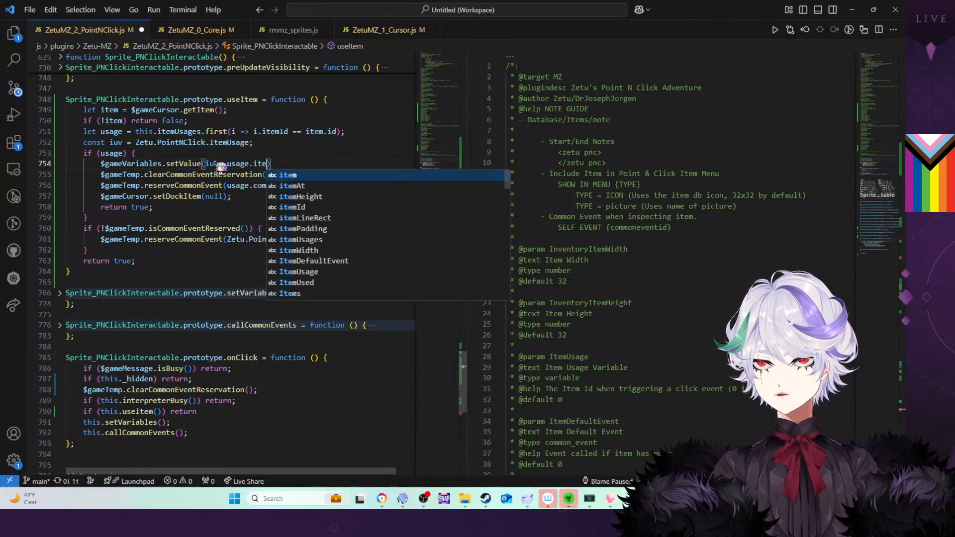
type(");")
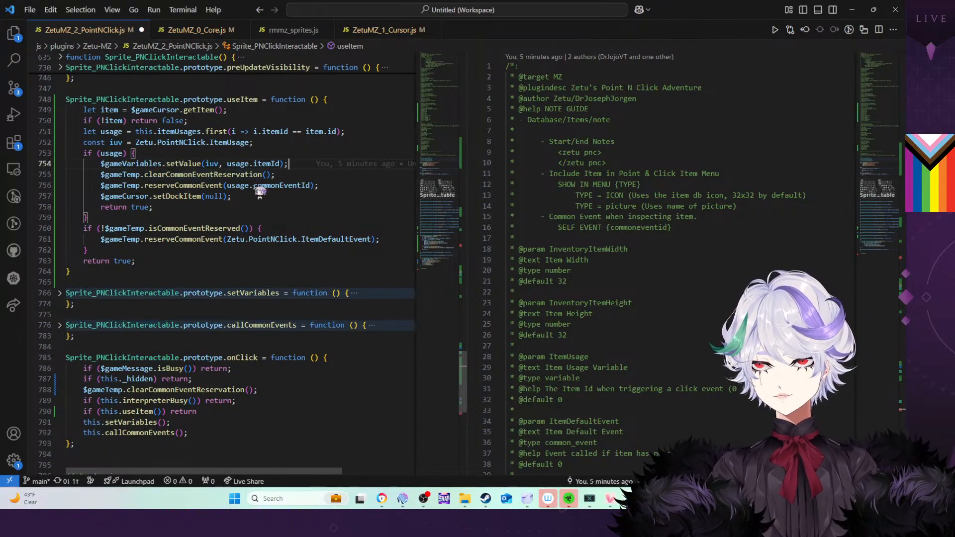
left_click(238, 218)
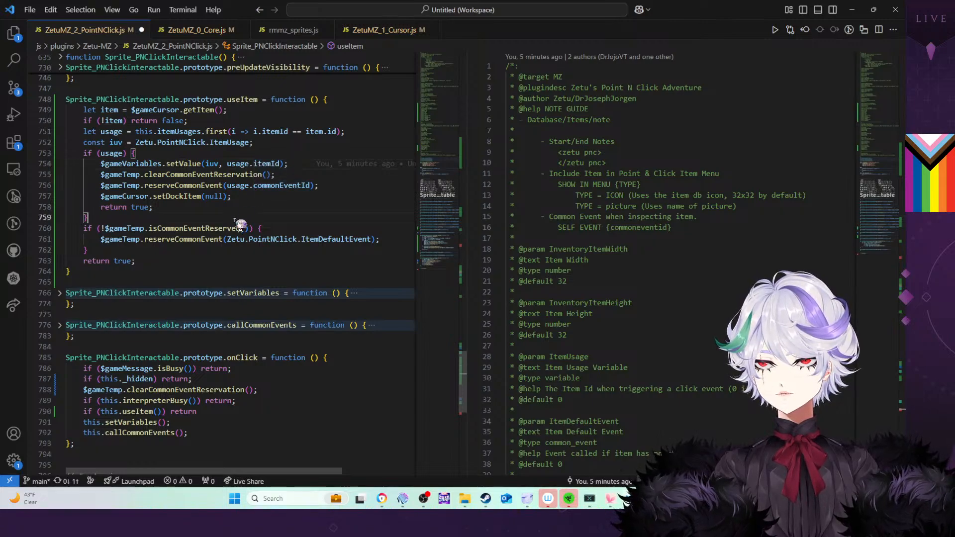
left_click(287, 154)
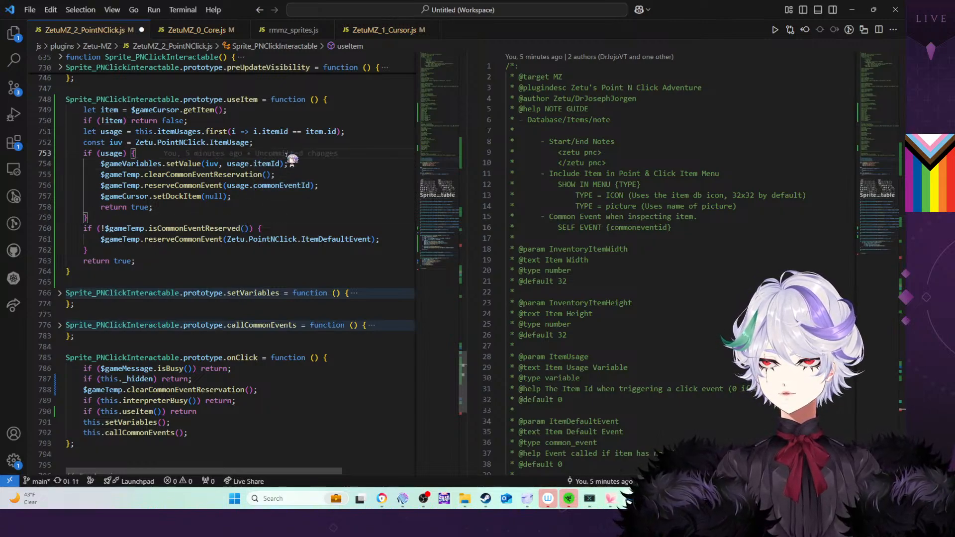
left_click(294, 167)
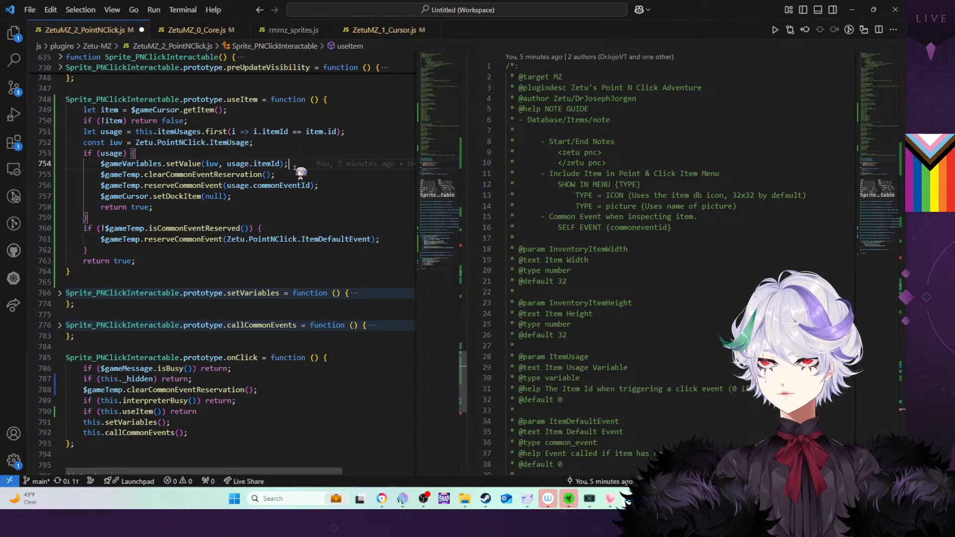
left_click(179, 217)
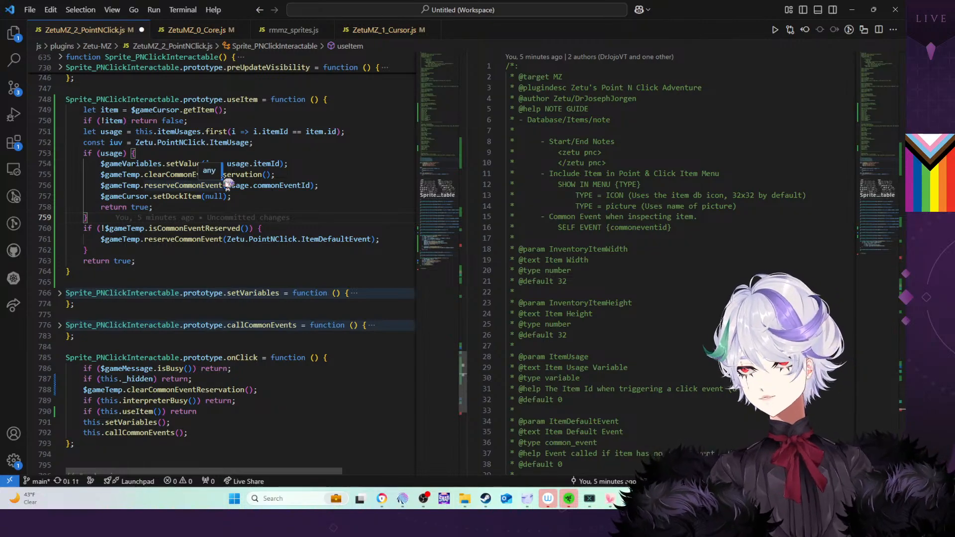
left_click(293, 199)
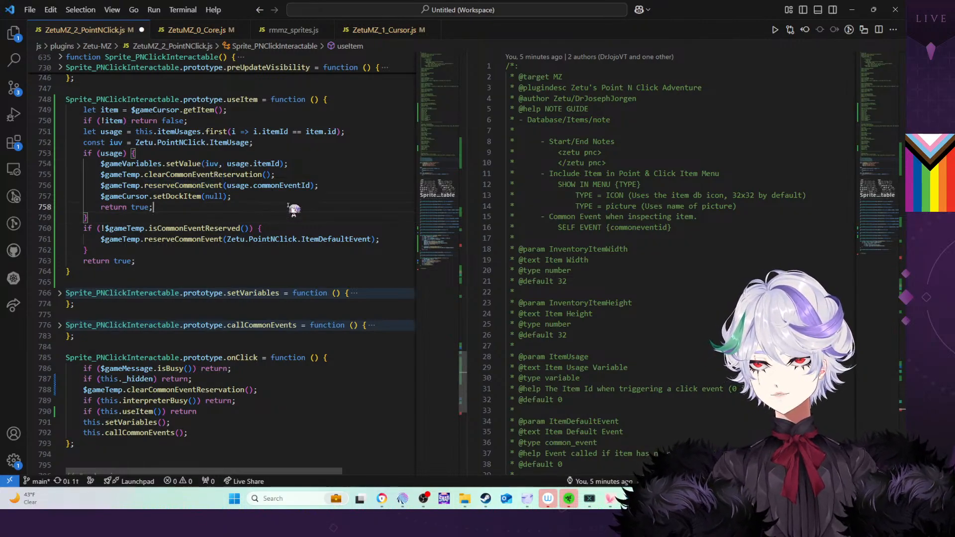
left_click(241, 206)
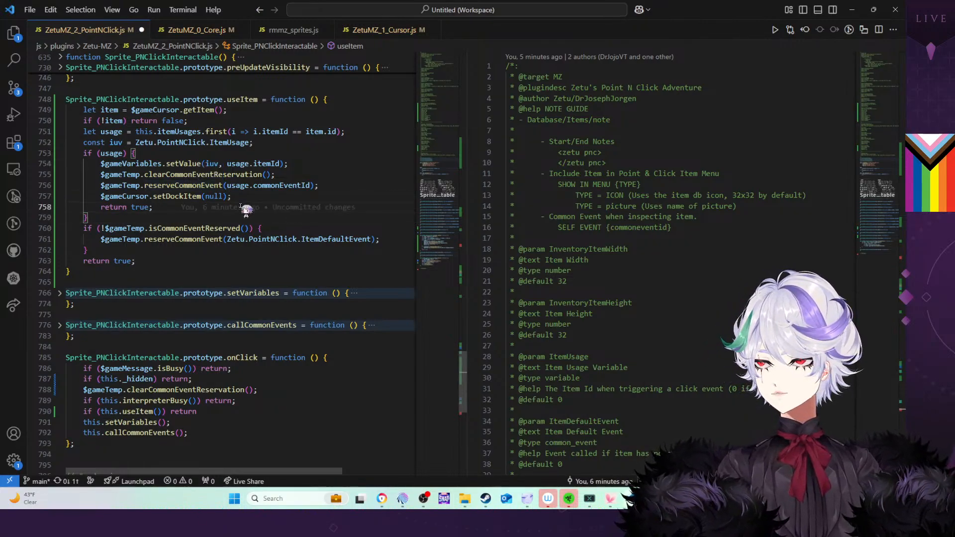
mouse_move(246, 207)
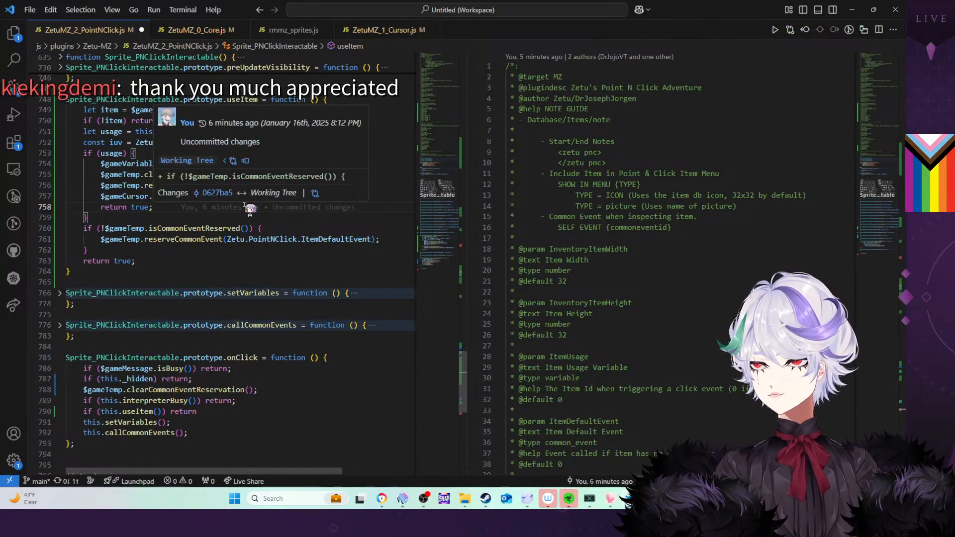
left_click(206, 261)
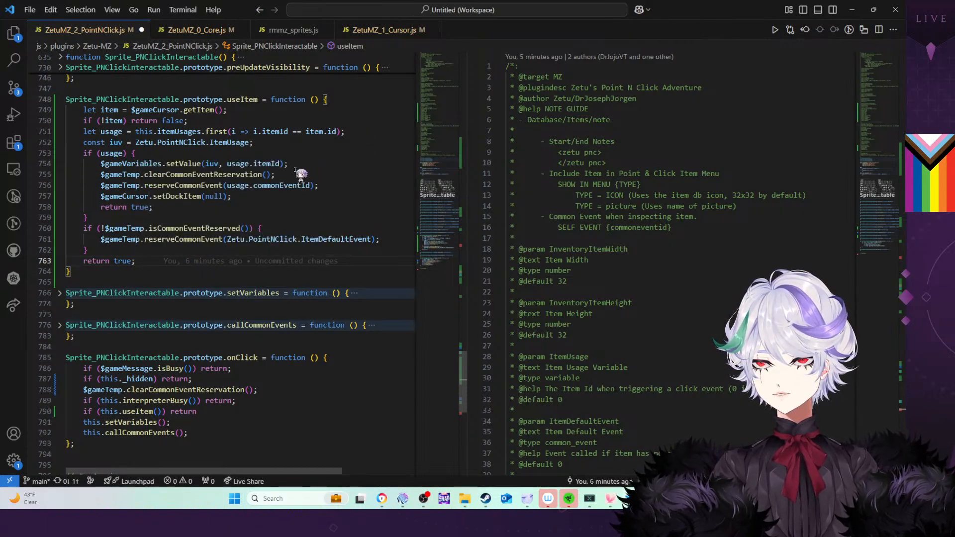
Add $gameVariables.setValue(iuv, 0); right after the if (usage) block in useItem by reusing the existing setValue line, and save the file
left_click_drag(300, 169, 298, 159)
key("ctrl+c")
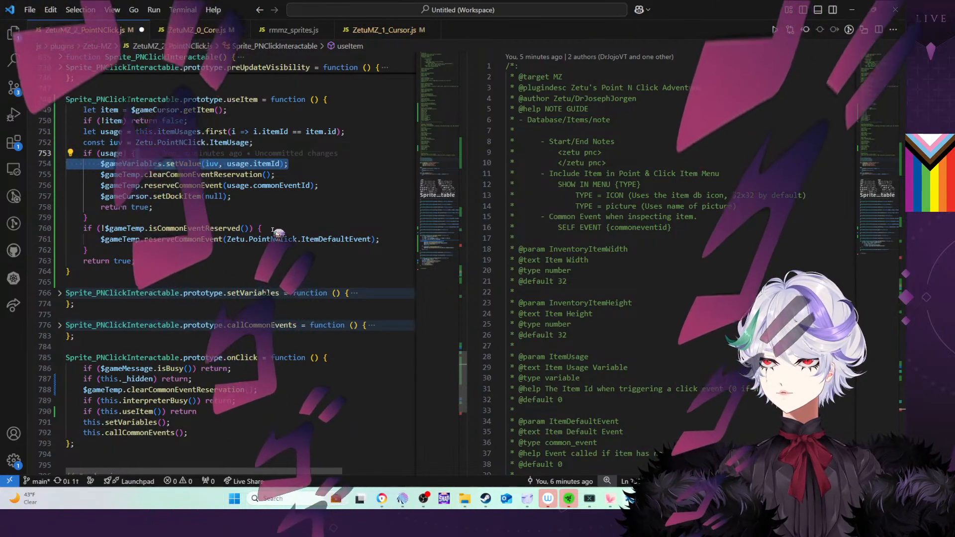
left_click(273, 222)
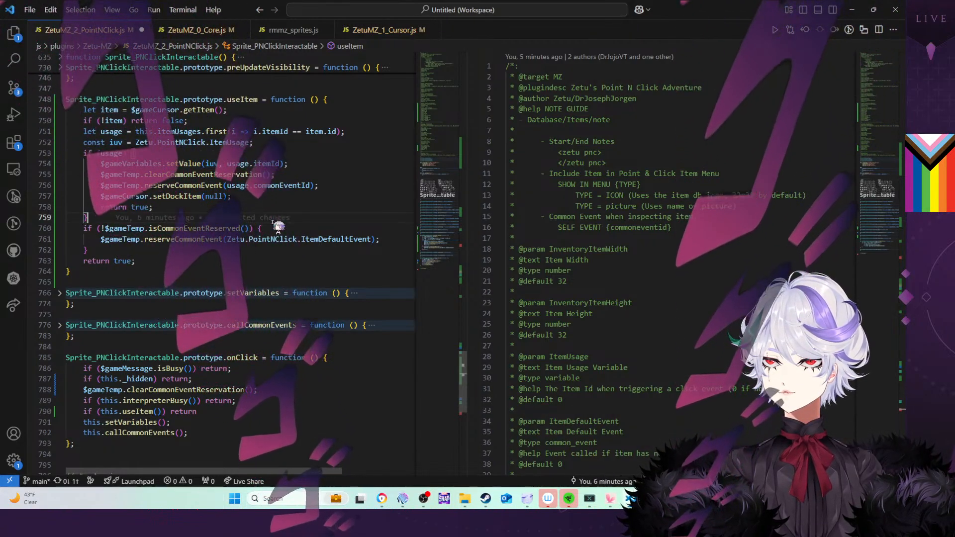
key("Return")
key("ctrl+v")
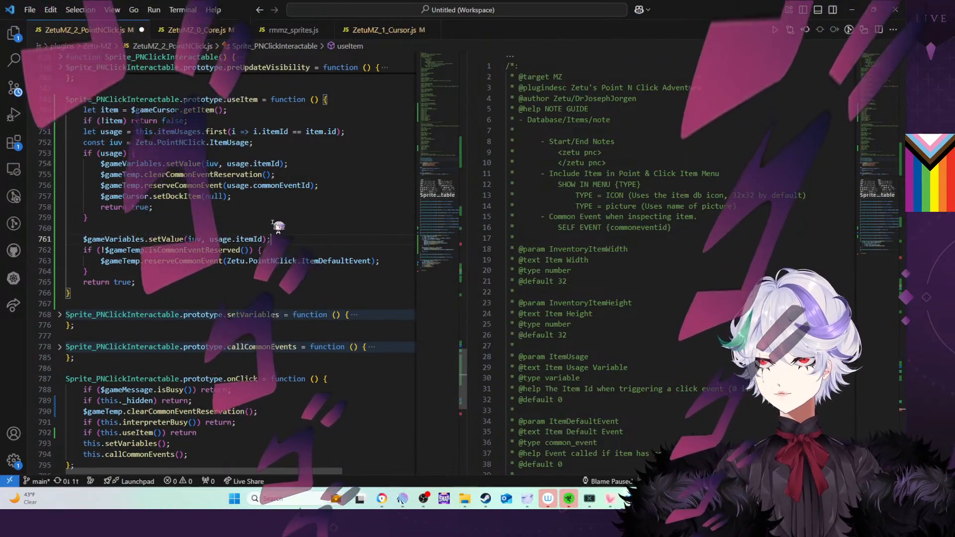
key("ctrl+z")
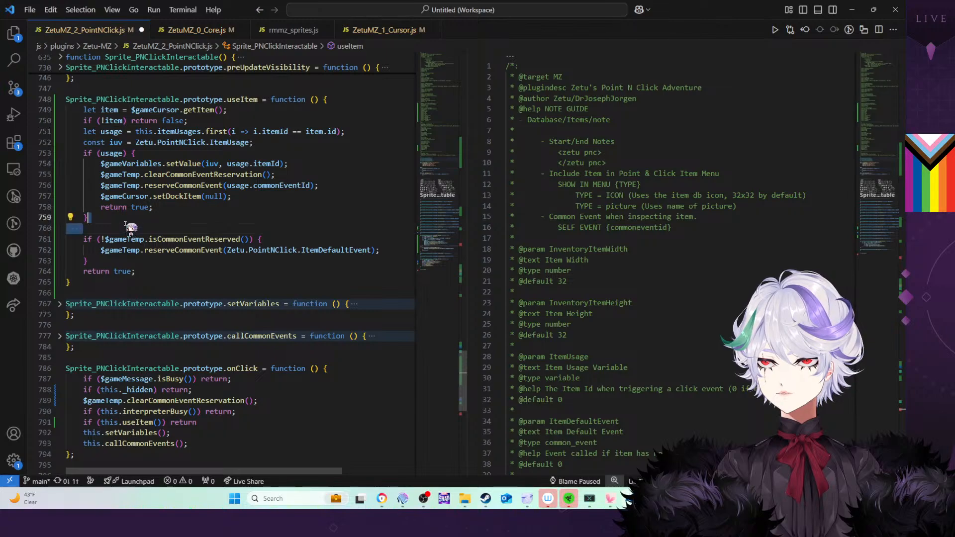
key("ctrl+v")
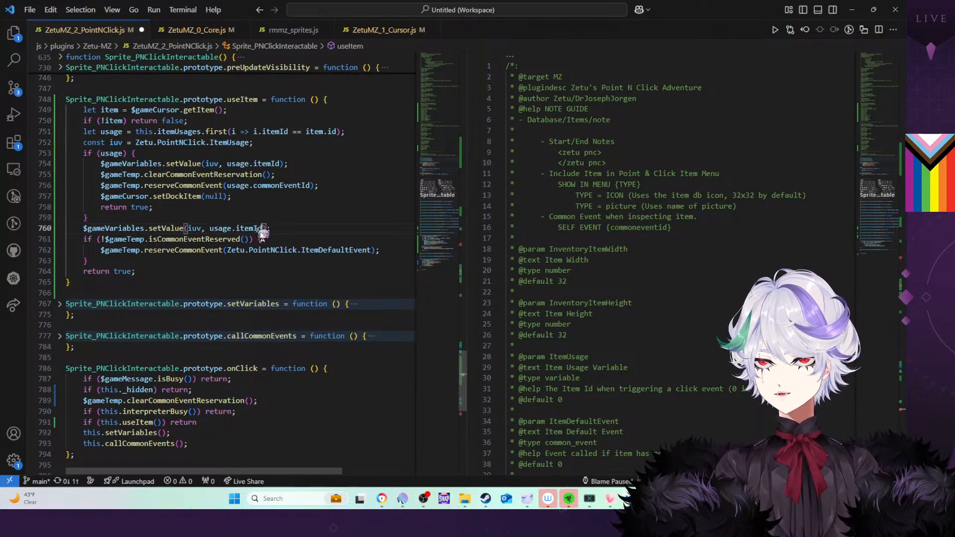
left_click_drag(262, 228, 210, 229)
type("0")
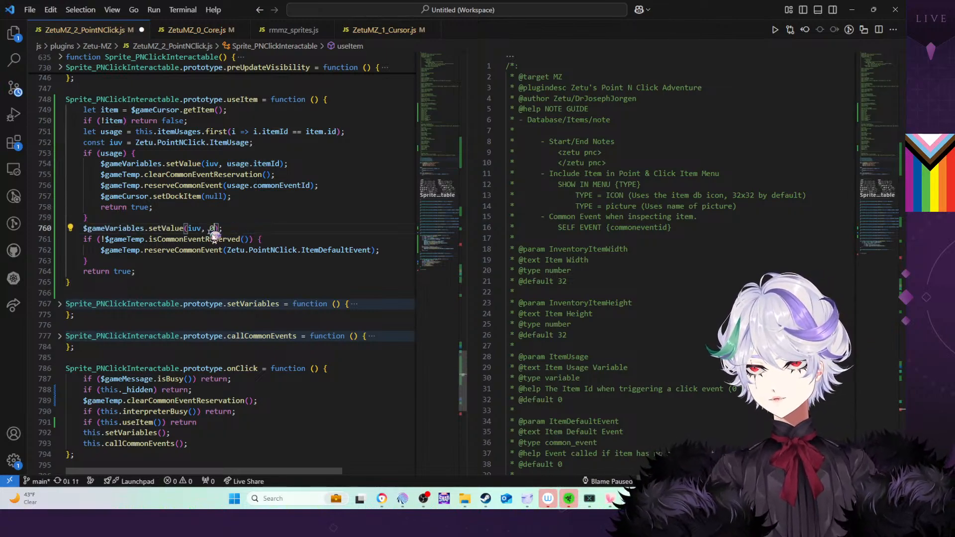
key("ctrl+s")
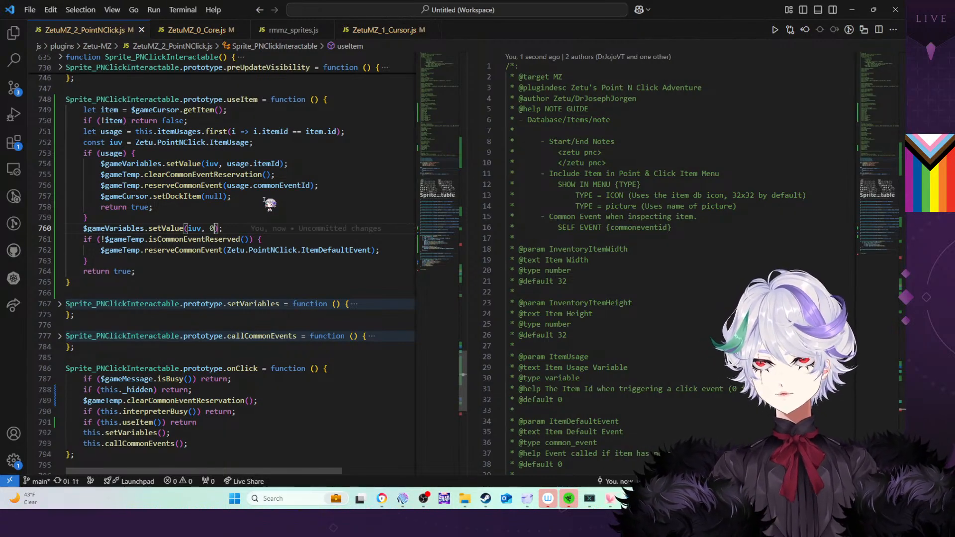
Switch to RPG Maker MZ and reload the plugin list by opening and confirming the Plugin Manager
key("alt+Tab")
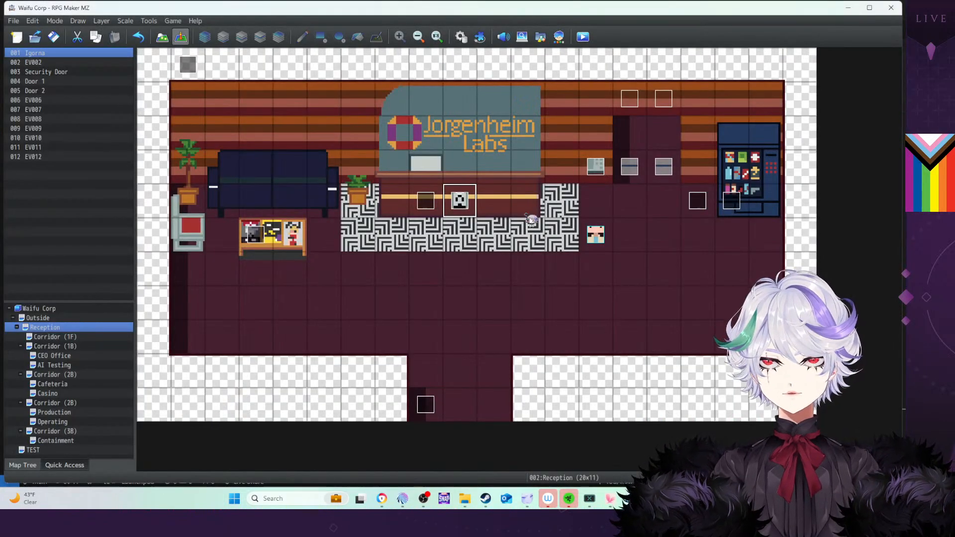
left_click(479, 37)
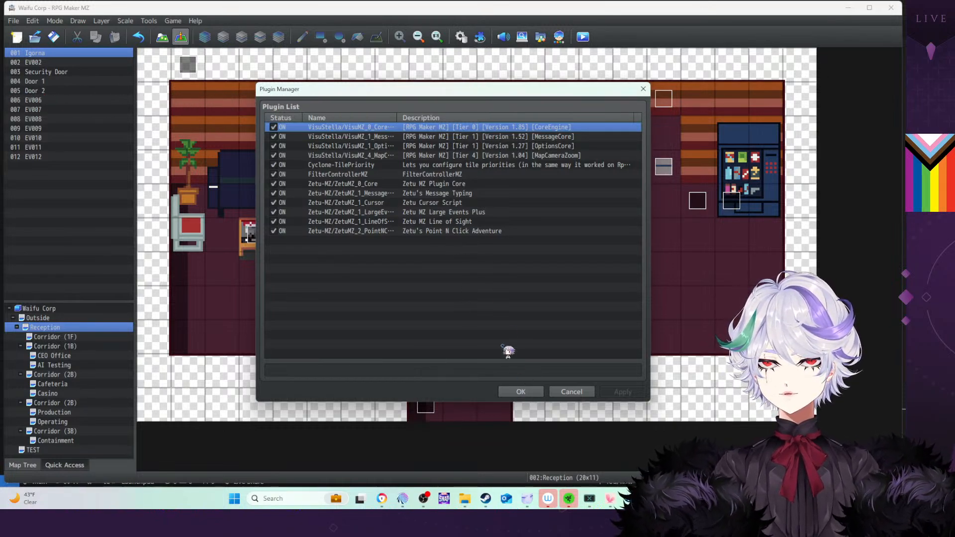
left_click(521, 391)
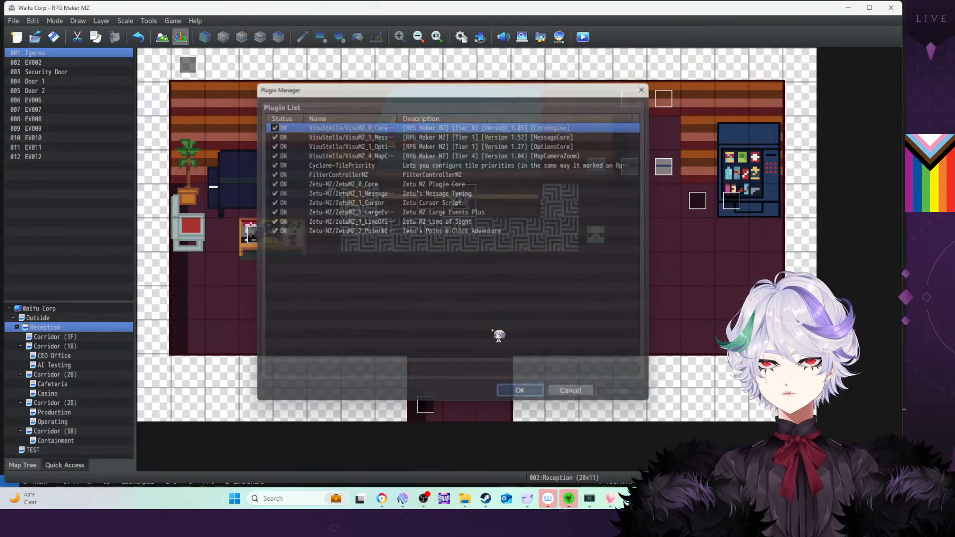
Open the Lobby Keypad common event in the database
left_click(461, 36)
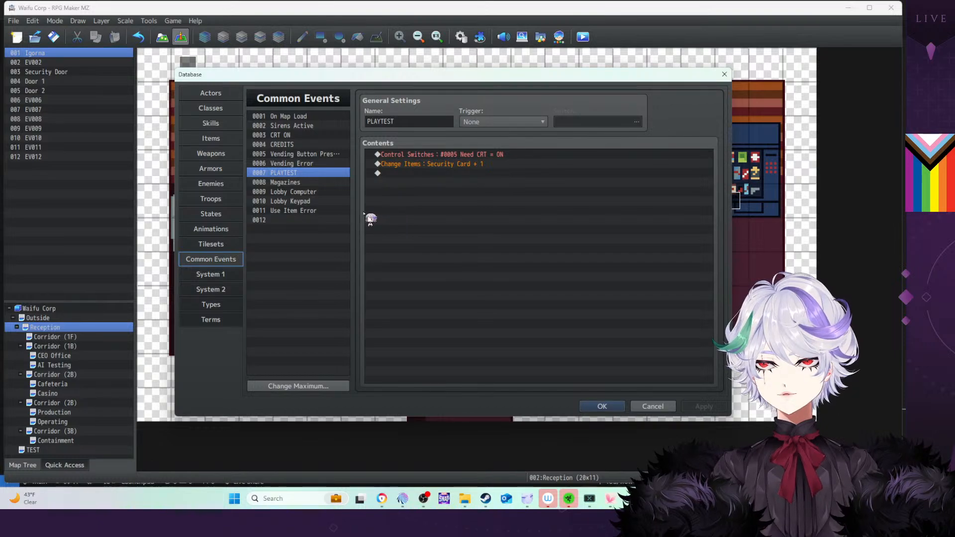
left_click(299, 201)
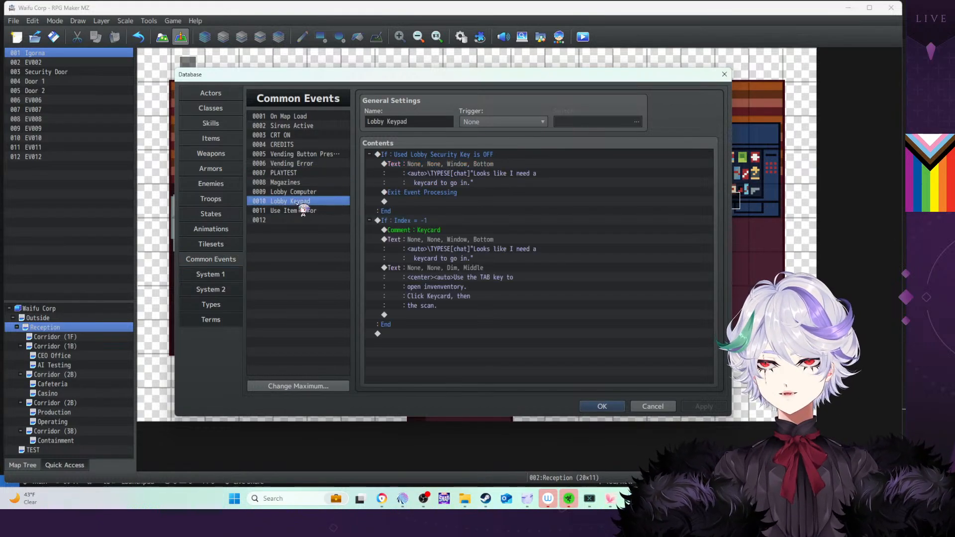
left_click(300, 194)
left_click(301, 202)
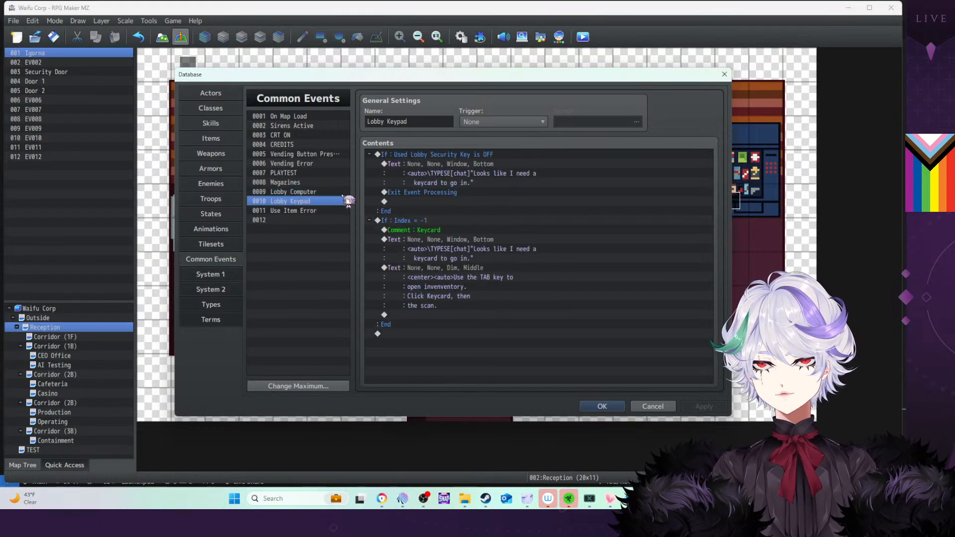
Insert a conditional branch at the start of the Lobby Keypad event that checks whether variable 0015 Item Used equals 13
left_click(422, 156)
key("Insert")
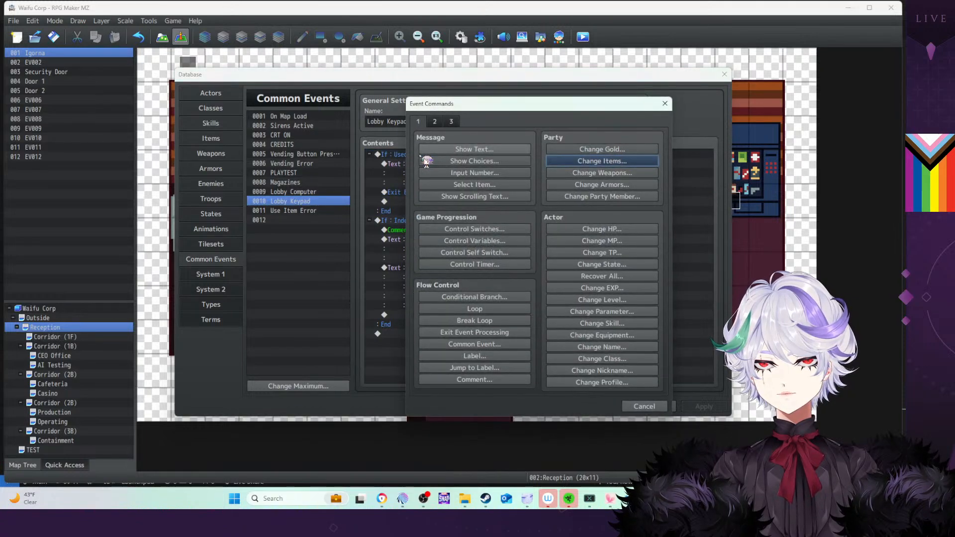
left_click(475, 297)
left_click(535, 200)
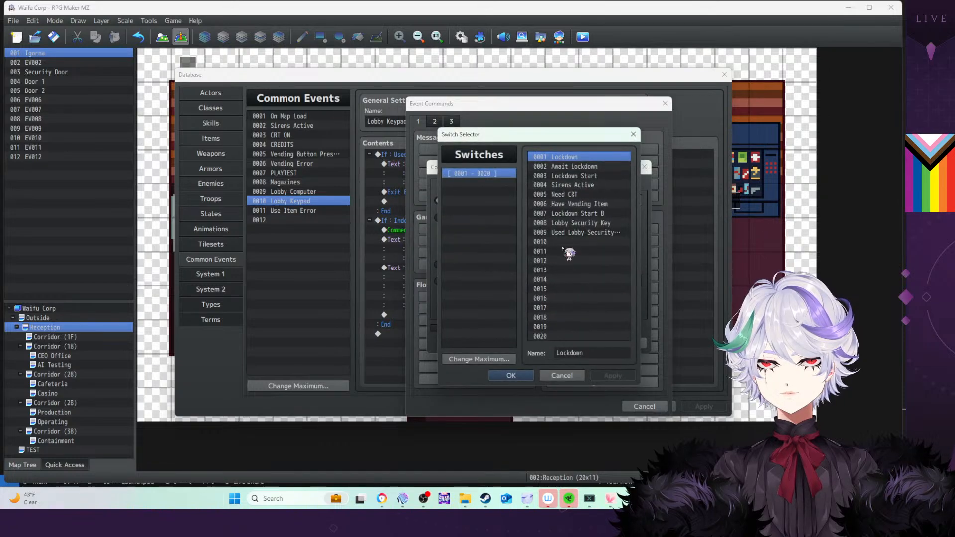
left_click(562, 376)
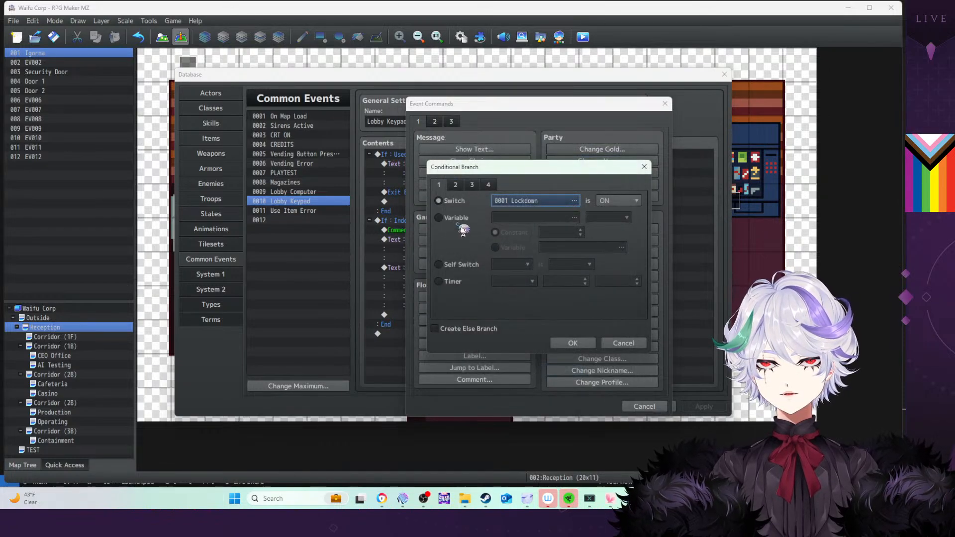
left_click(456, 223)
left_click(528, 219)
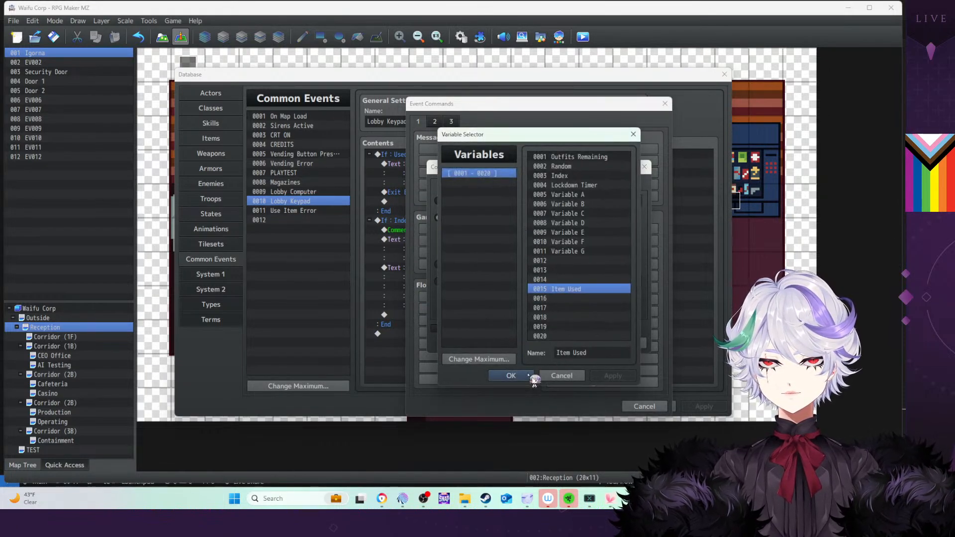
left_click(513, 376)
left_click(554, 231)
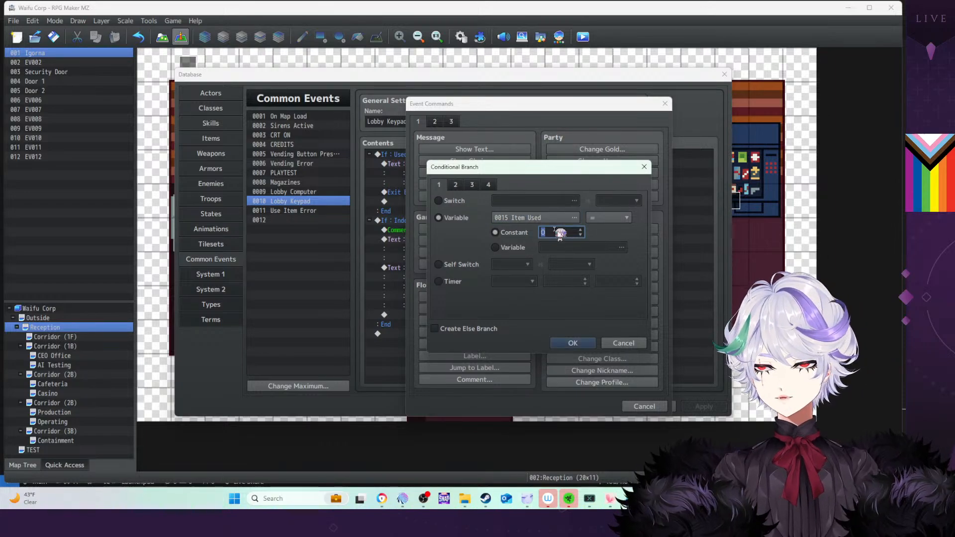
left_click(577, 342)
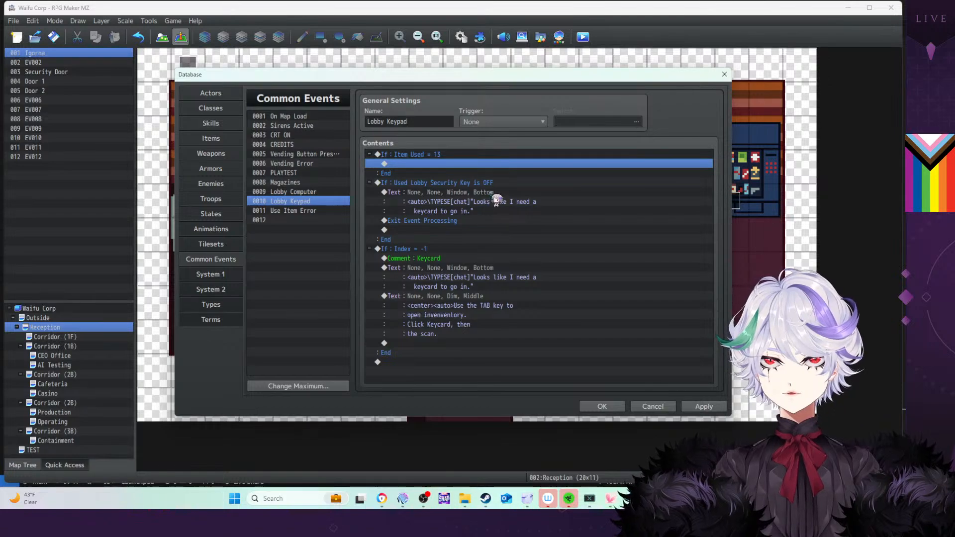
Copy the keycard message into the Item Used branch, reword its quote to "Good, I can use this." and confirm the database changes
left_click(496, 201)
left_click(454, 164)
key("ctrl+v")
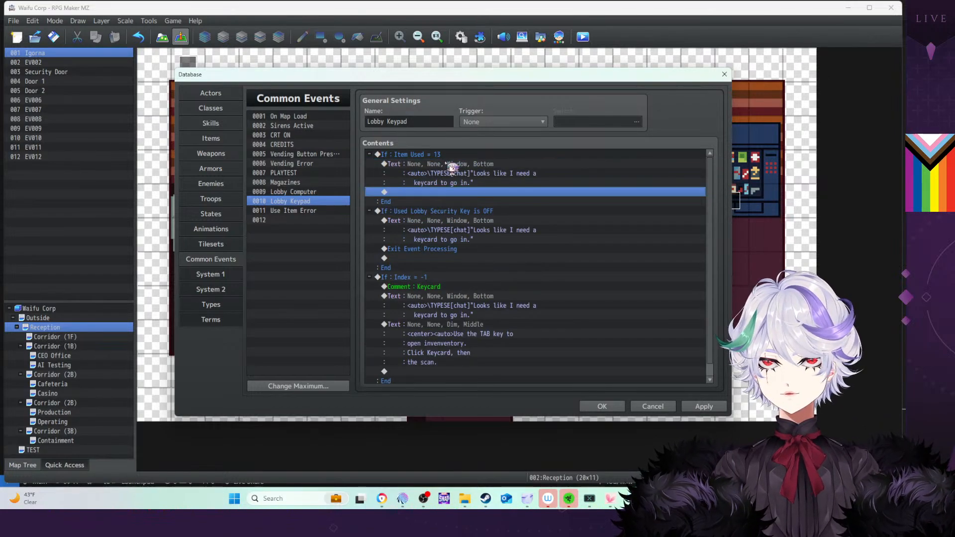
double_click(452, 166)
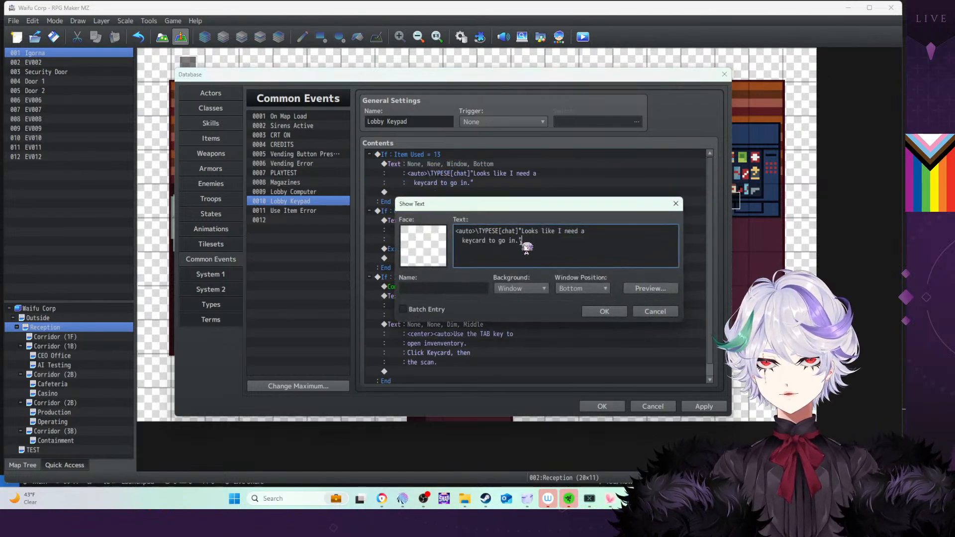
left_click_drag(520, 242, 523, 232)
type("Good,")
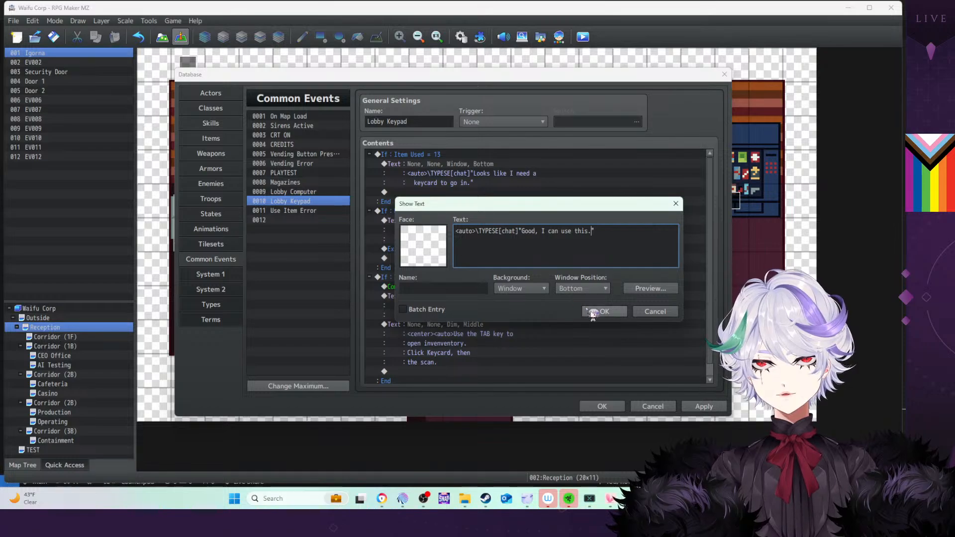
left_click(602, 312)
left_click(602, 406)
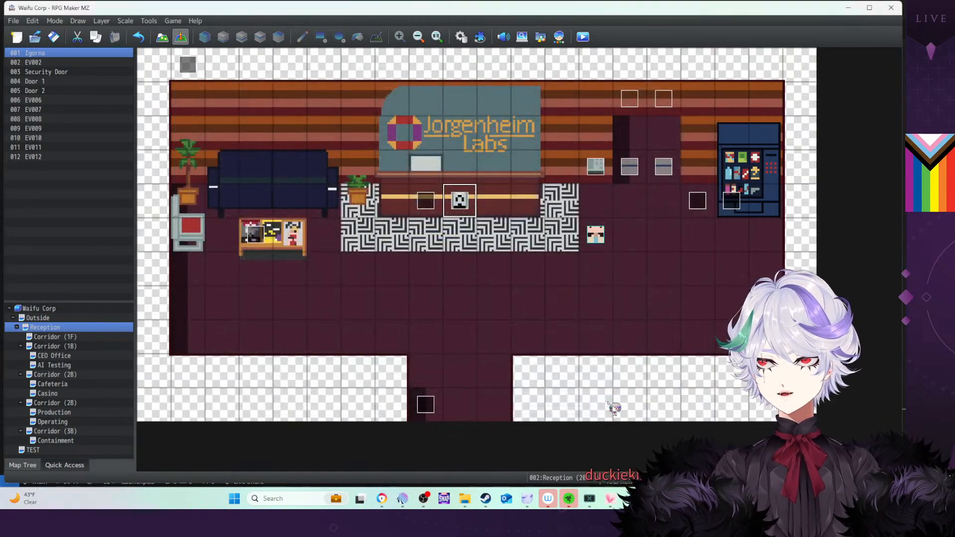
Start a playtest in the reception, walk the character to the vending machine and interact with it
left_click(582, 37)
left_click(441, 262)
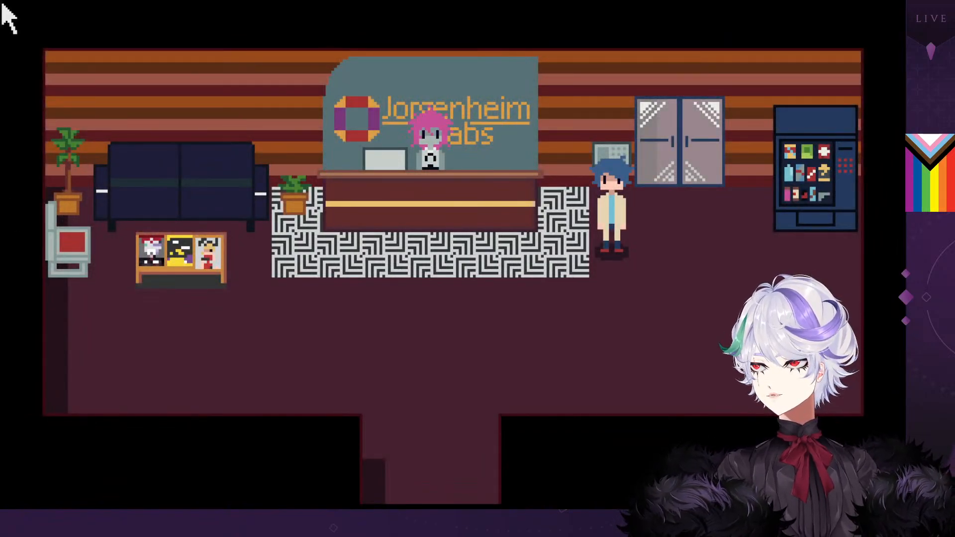
left_click(773, 254)
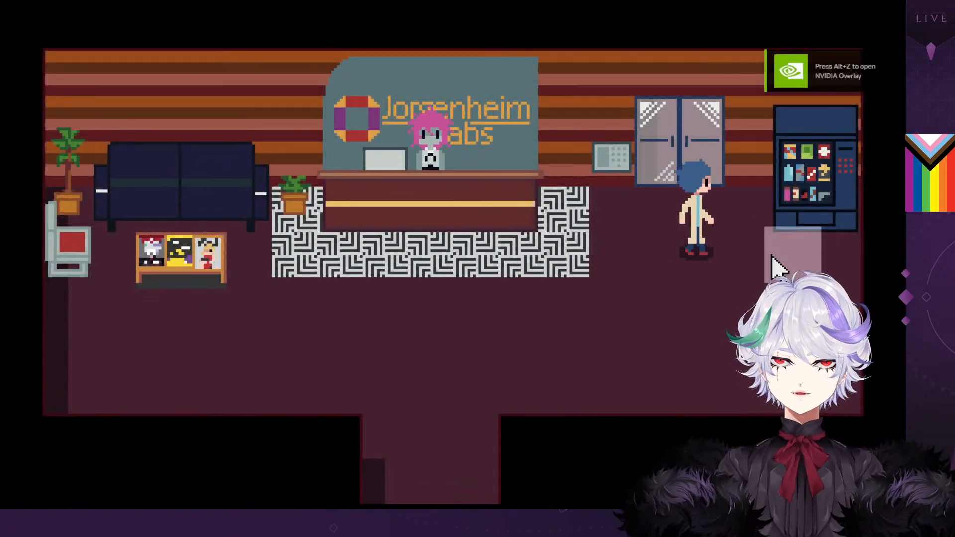
left_click(783, 221)
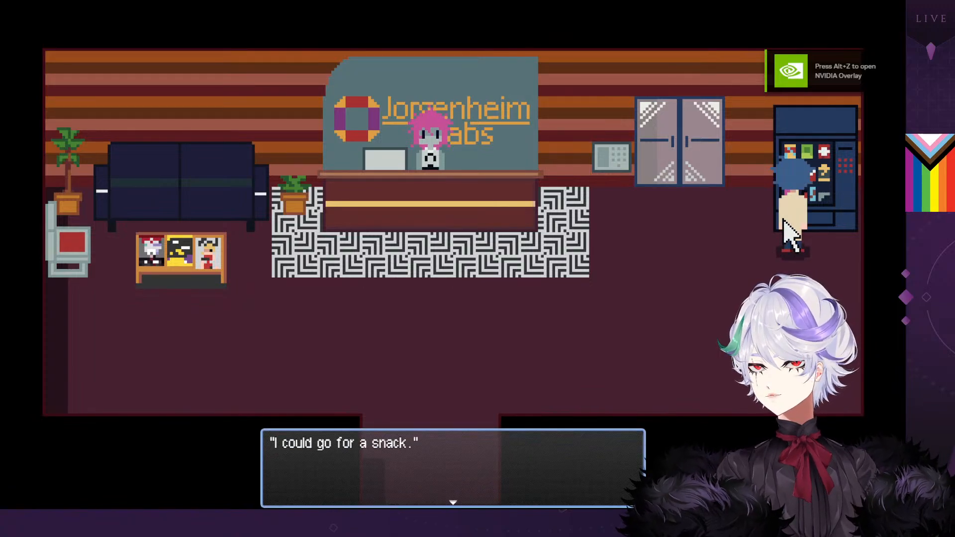
left_click(783, 221)
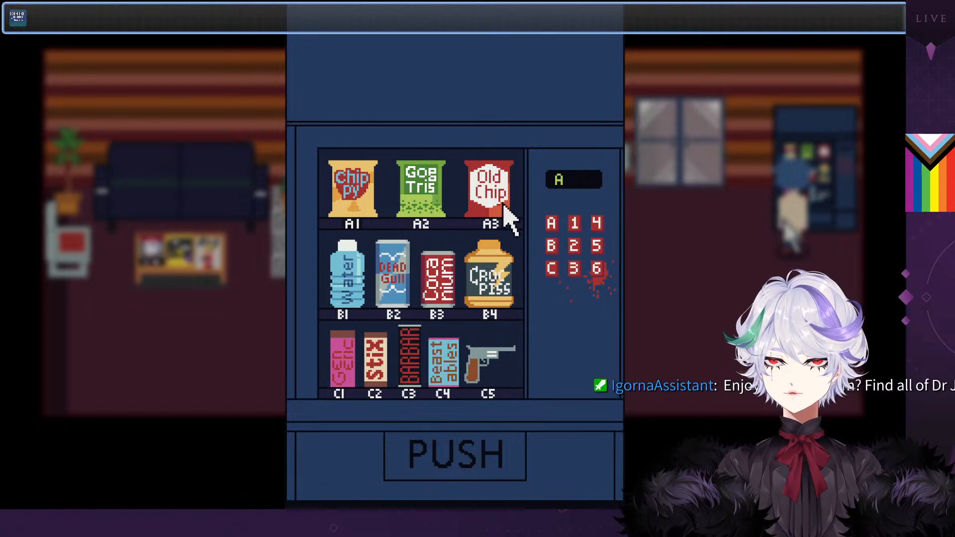
Test the vending machine keypad with a code starting with A, then C4 while declining the purchase, then 666
left_click(551, 223)
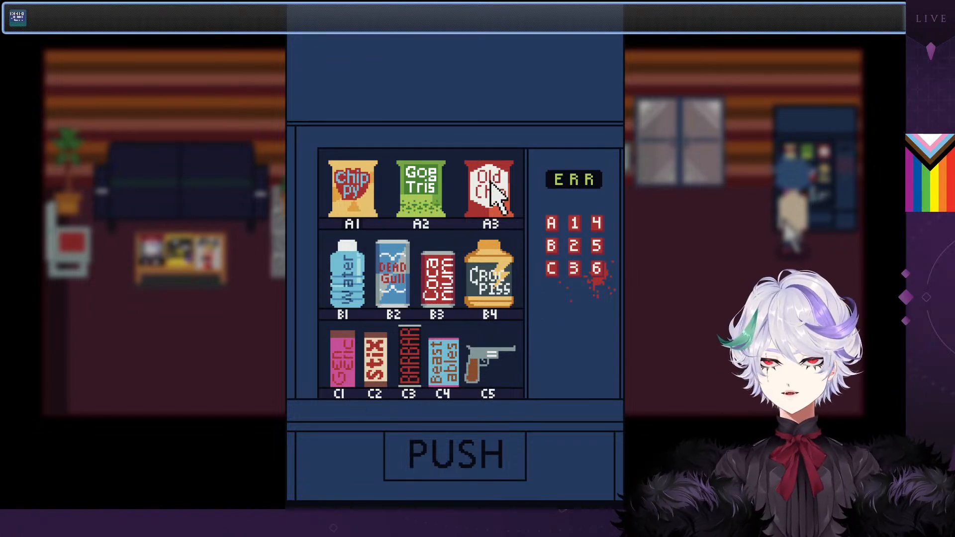
left_click(552, 266)
left_click(598, 225)
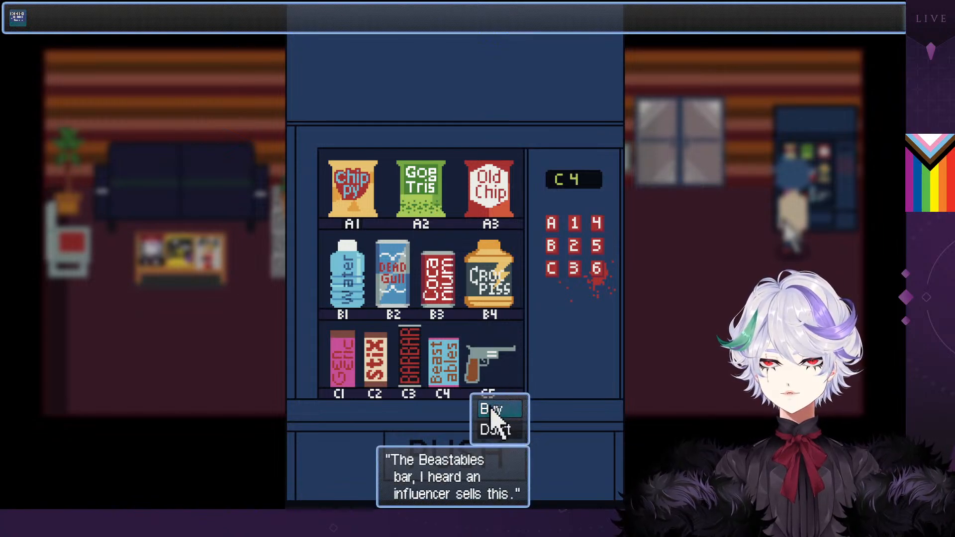
left_click(495, 431)
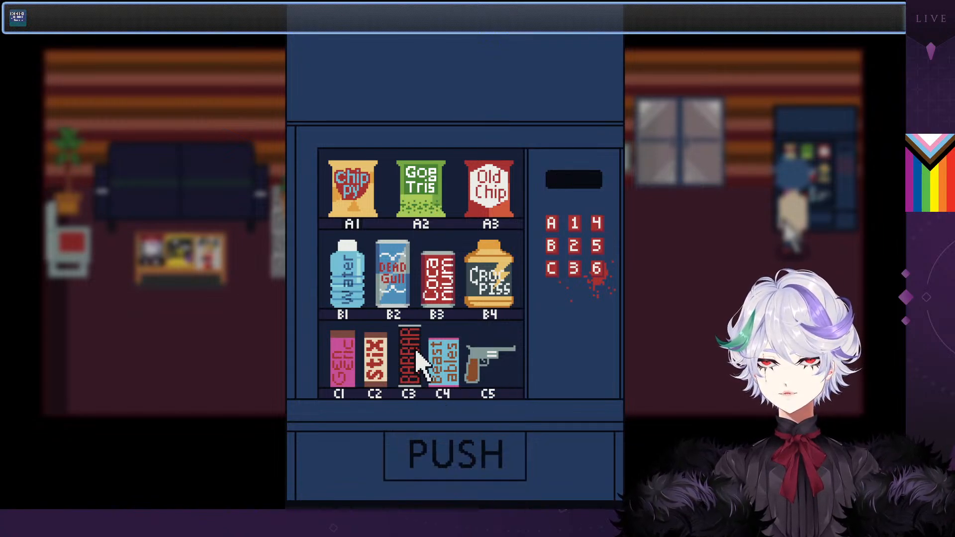
left_click(597, 272)
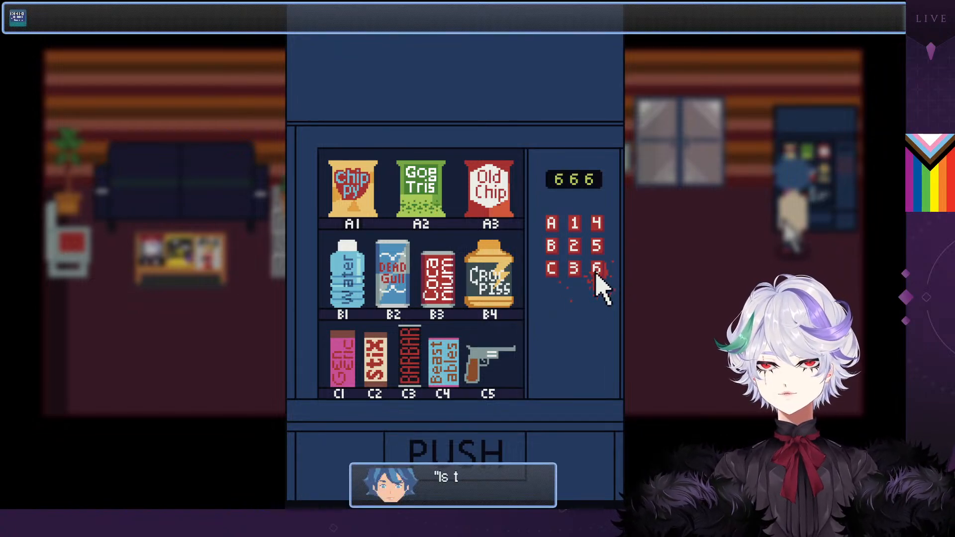
Dismiss the 666 dialogue, buy the Croc Piss drink with code B4 and leave the vending machine
left_click(583, 328)
left_click(583, 328)
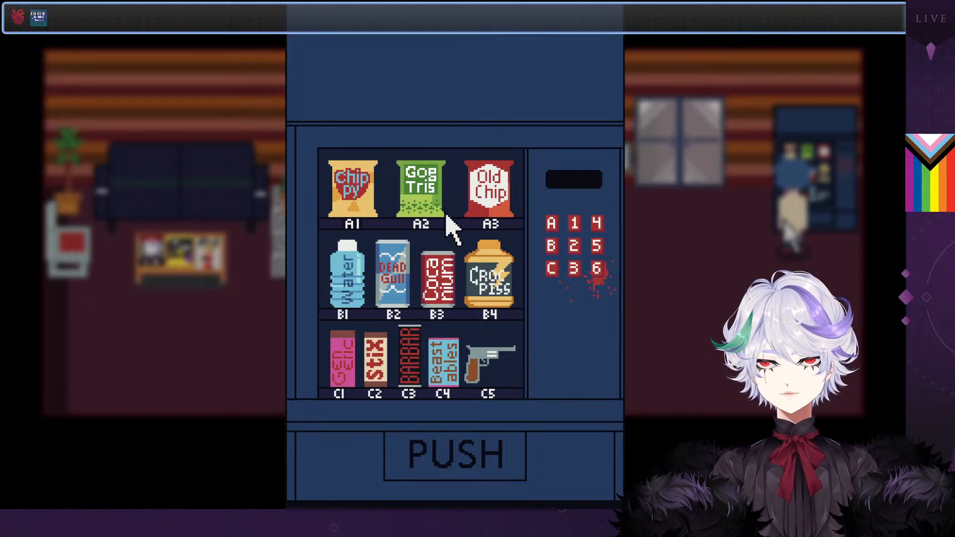
left_click(552, 245)
left_click(596, 222)
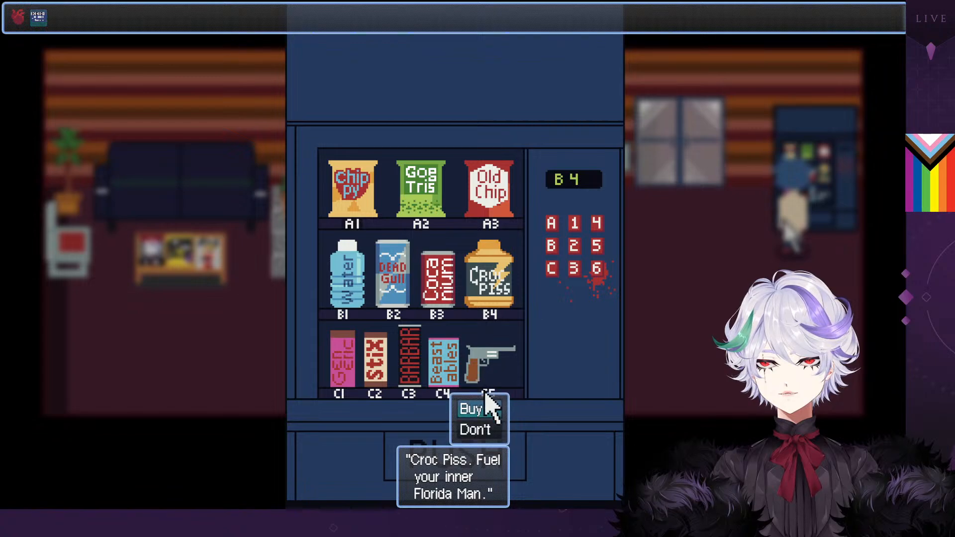
left_click(480, 412)
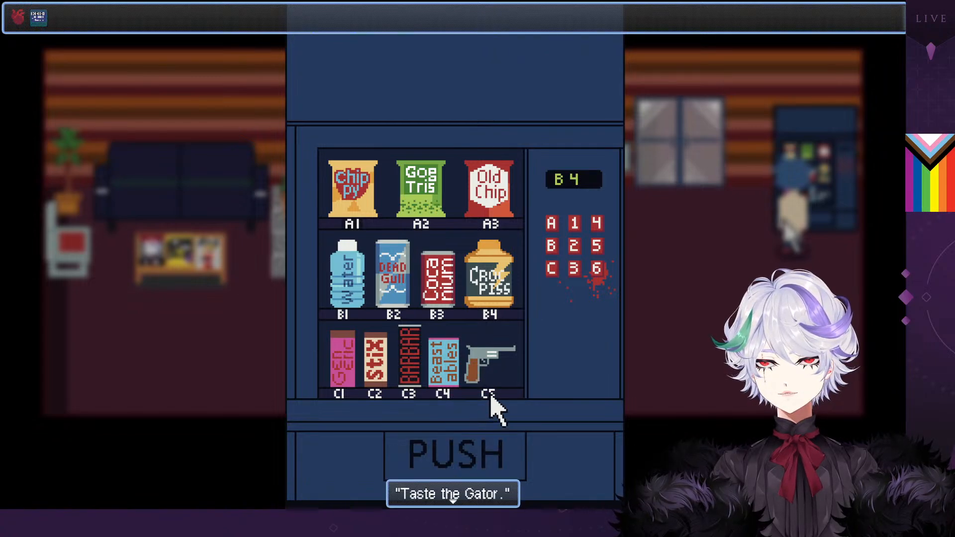
left_click(492, 404)
left_click(228, 323)
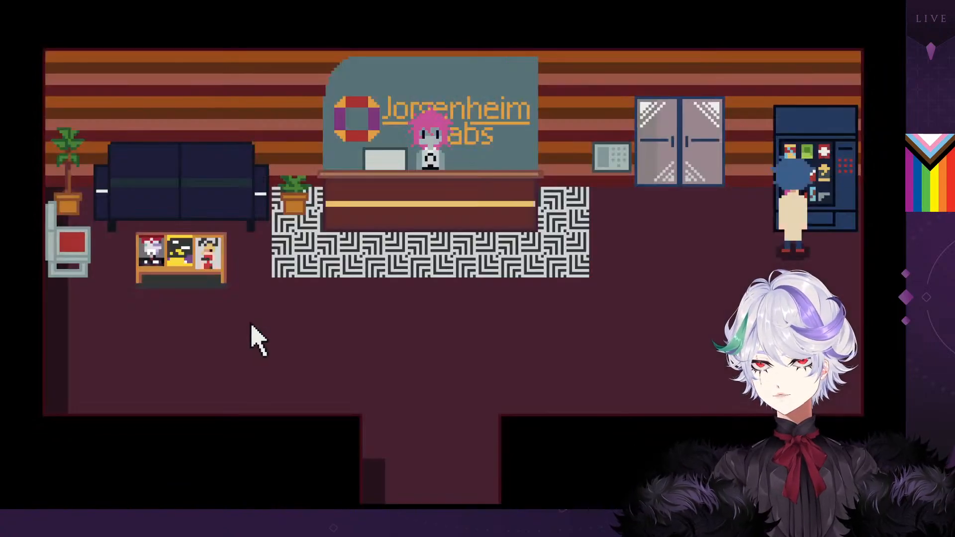
Open the security keypad beside the lobby doors and test its card scanner without an item selected
left_click(616, 172)
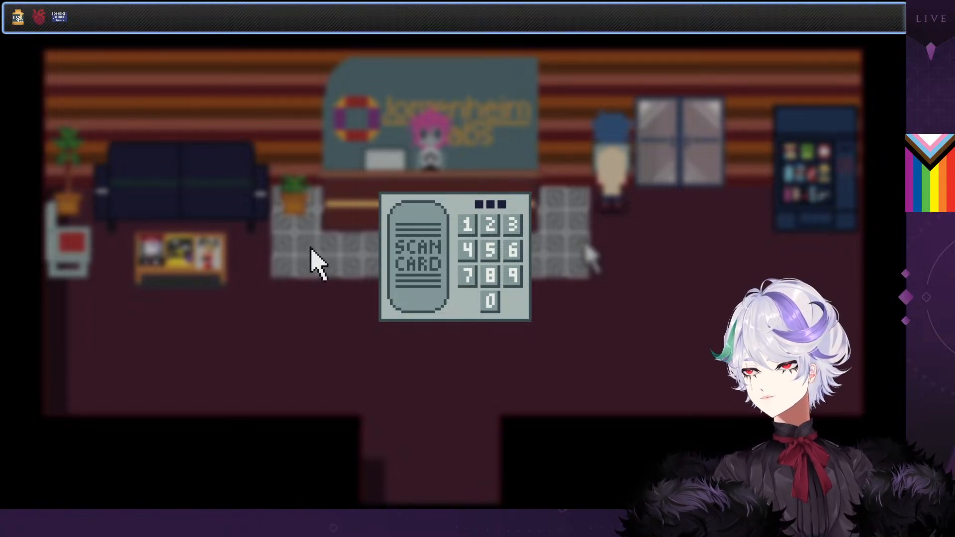
left_click(465, 248)
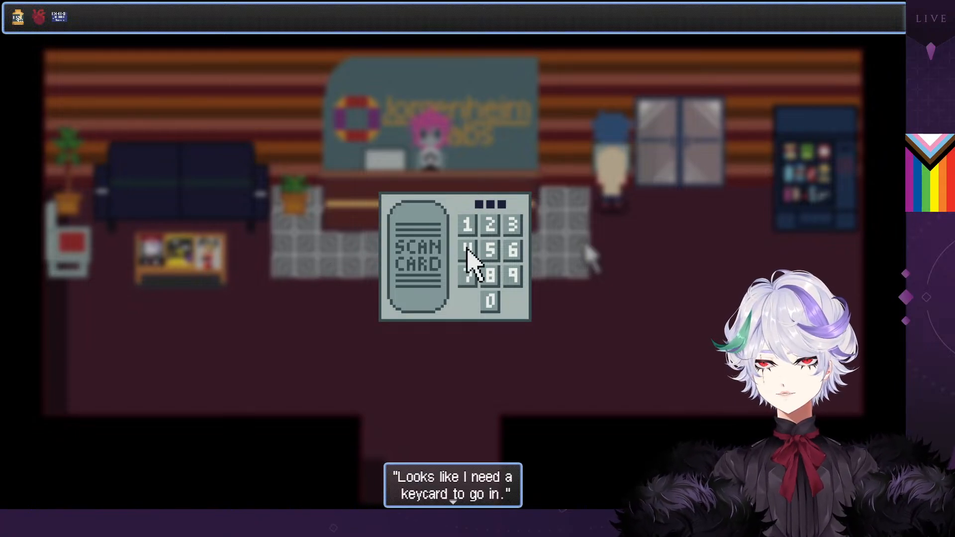
left_click(465, 248)
left_click(299, 269)
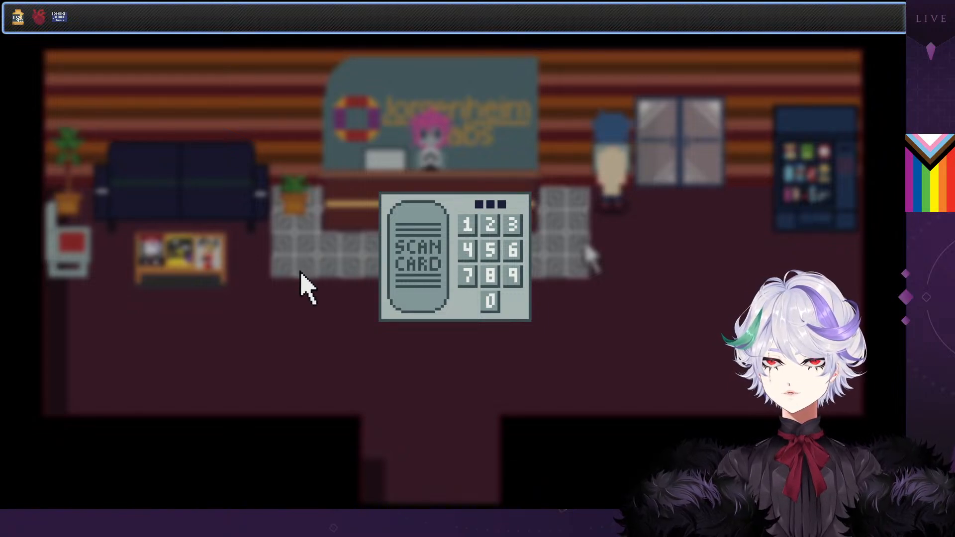
left_click(434, 252)
left_click(433, 248)
left_click(390, 243)
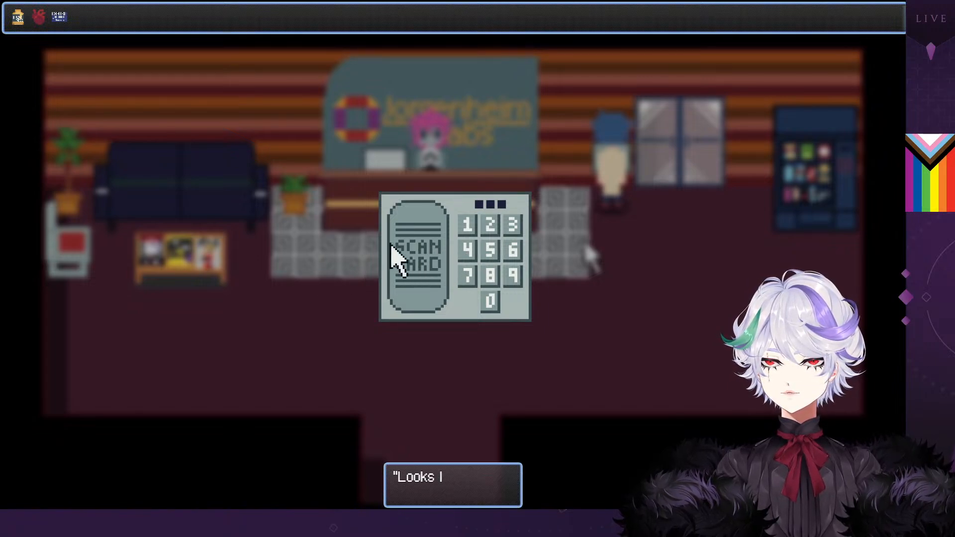
left_click(276, 230)
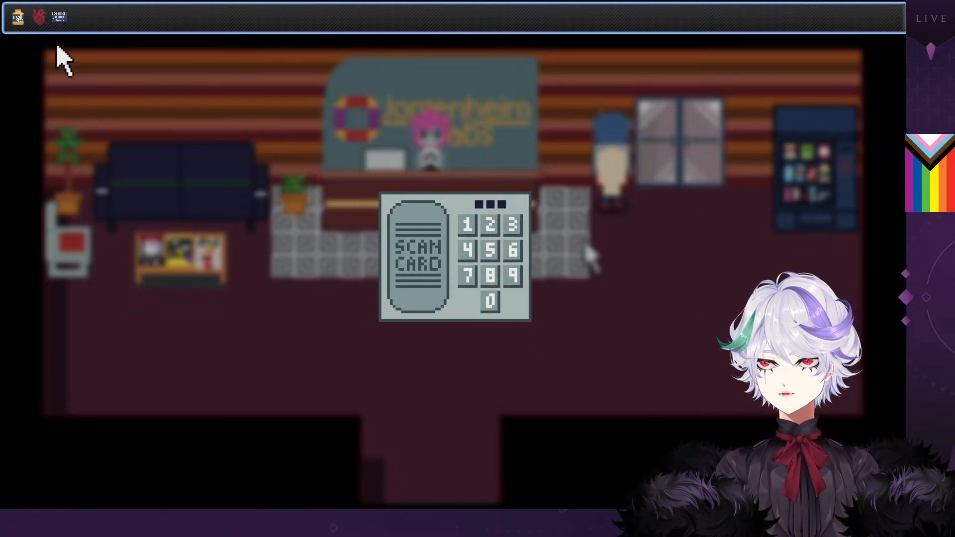
Use the keycard from the inventory on the keypad's card scanner, dismiss the message and end the playtest
left_click(59, 17)
left_click(410, 259)
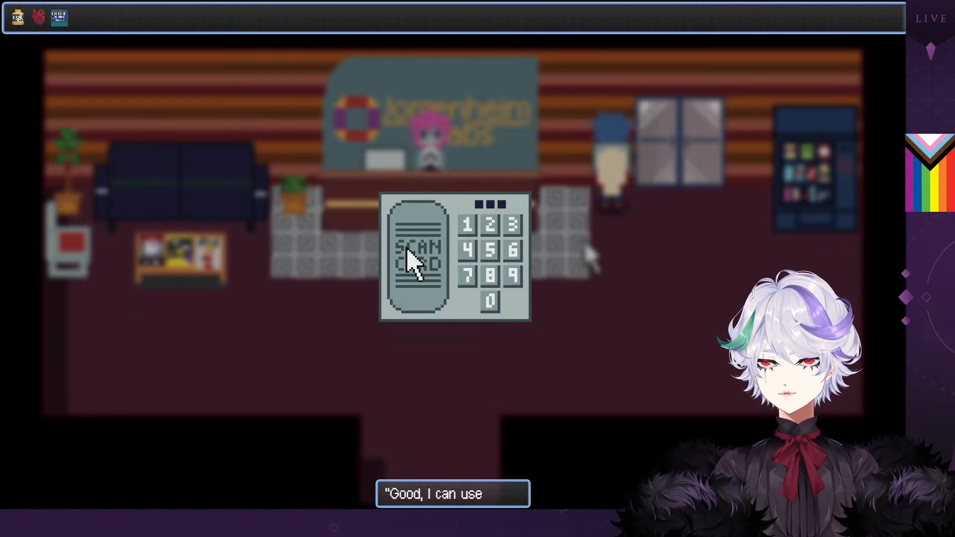
left_click(411, 259)
left_click(253, 250)
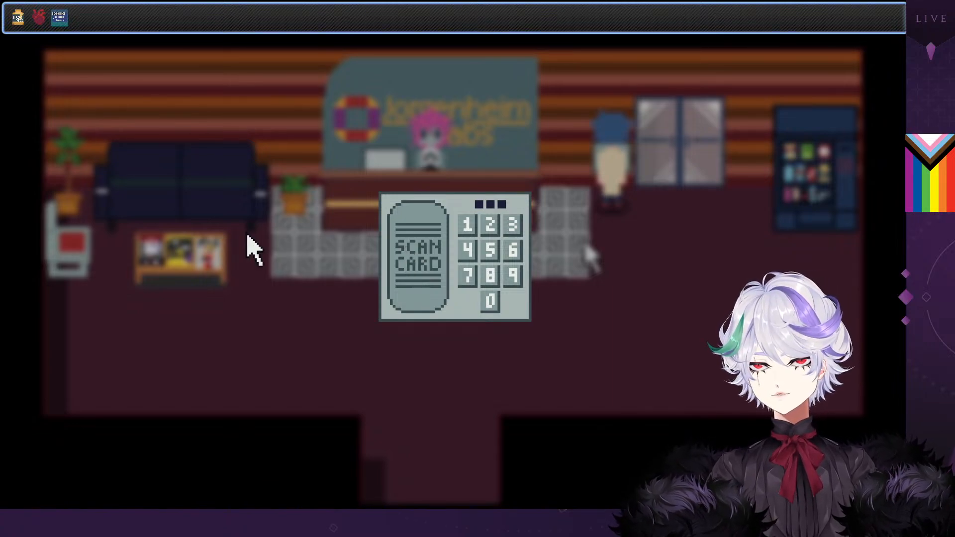
key("alt+F4")
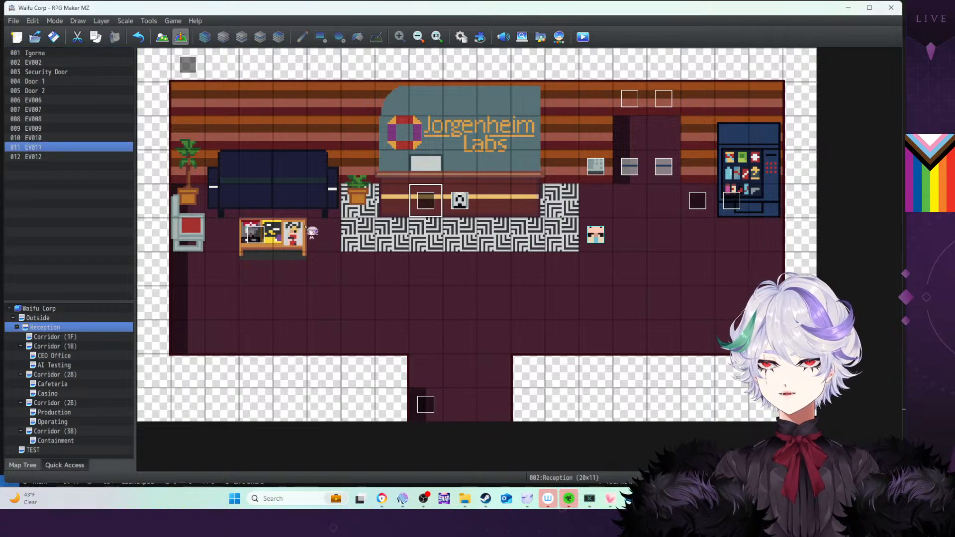
left_click(256, 234)
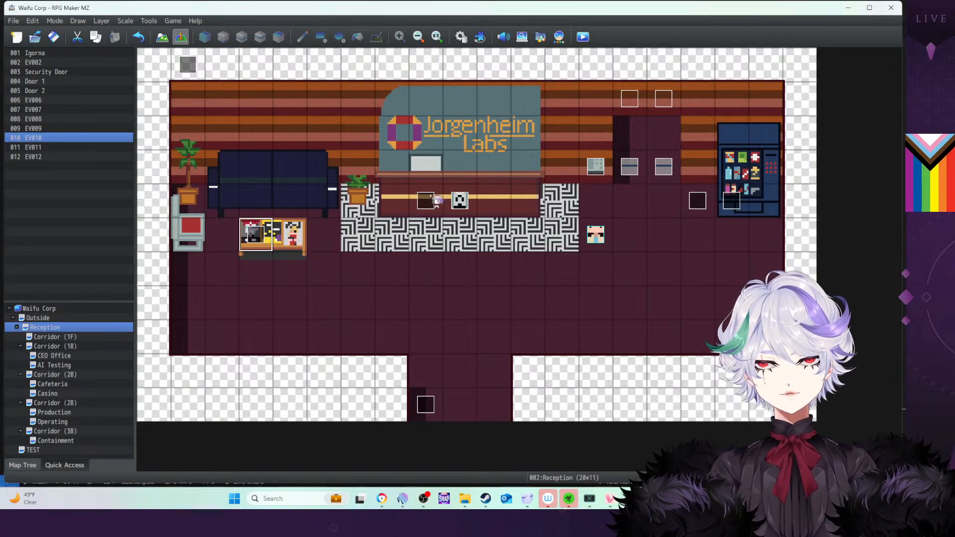
left_click(434, 203)
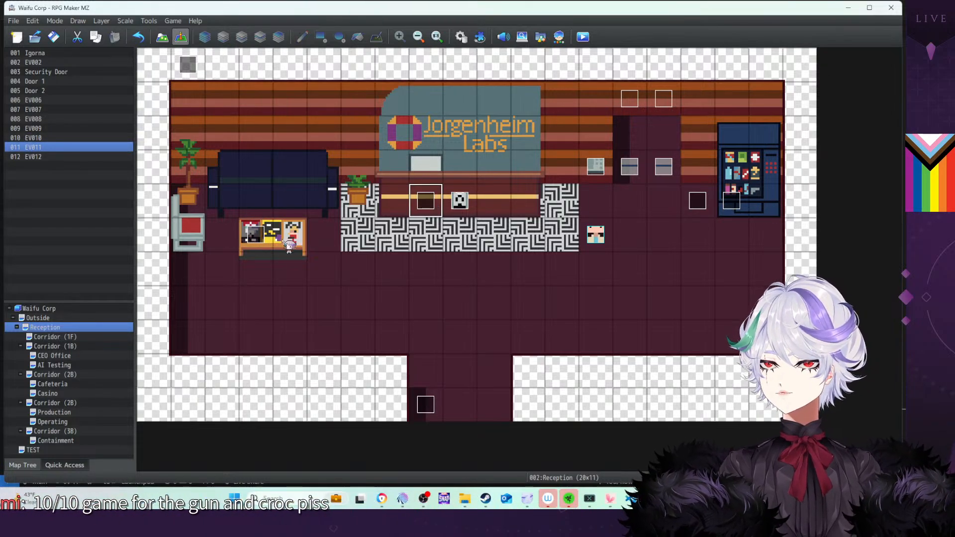
left_click(269, 238)
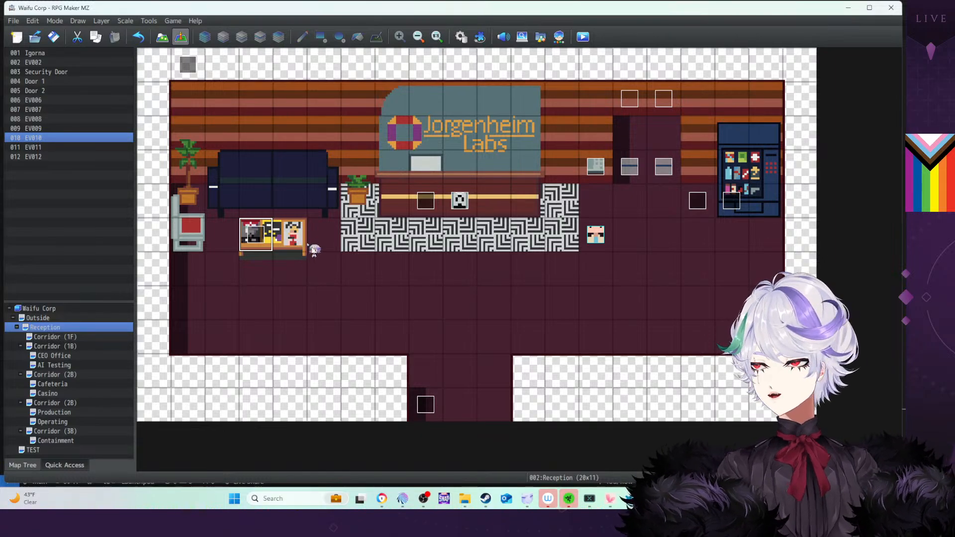
Switch to Aseprite and examine the Vending Machine.aseprite artwork, toggling the Buttons and Display layers off and on
key("super")
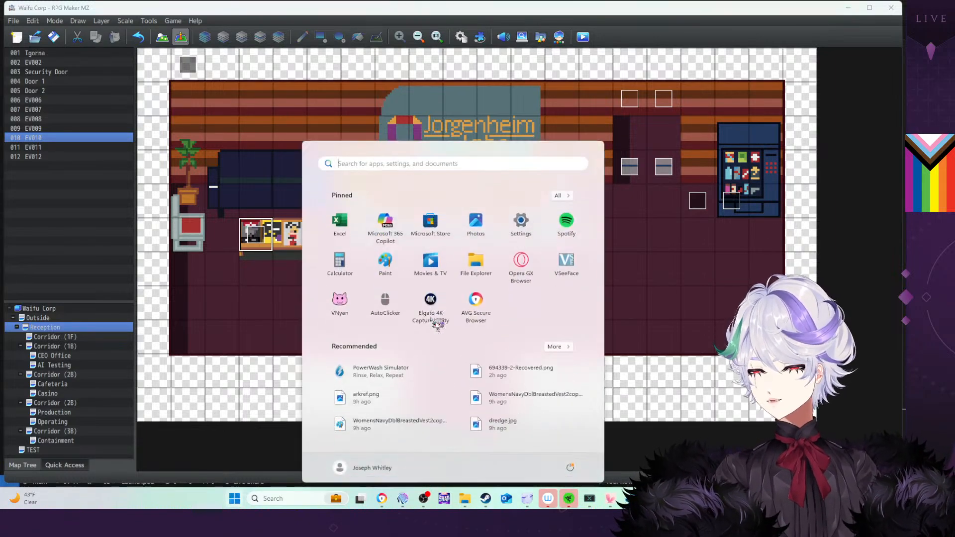
type("a")
key("Return")
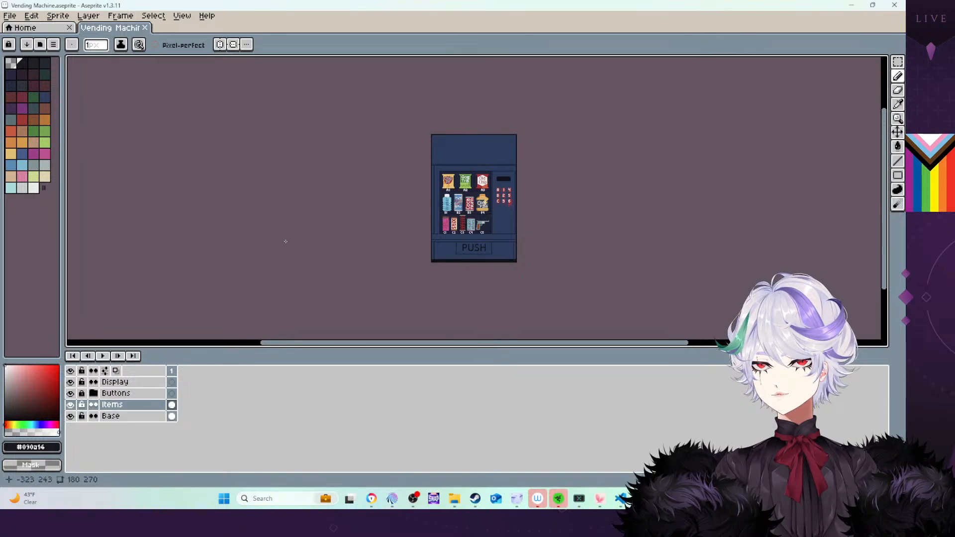
scroll(575, 232, "up", 2)
middle_click_drag(410, 140, 430, 176)
left_click(70, 393)
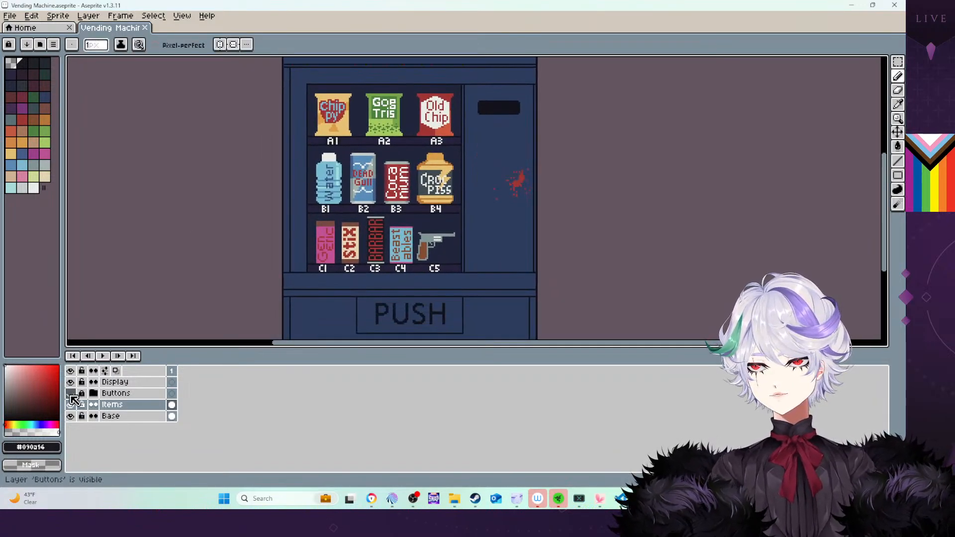
left_click(70, 393)
left_click(70, 381)
left_click(70, 381)
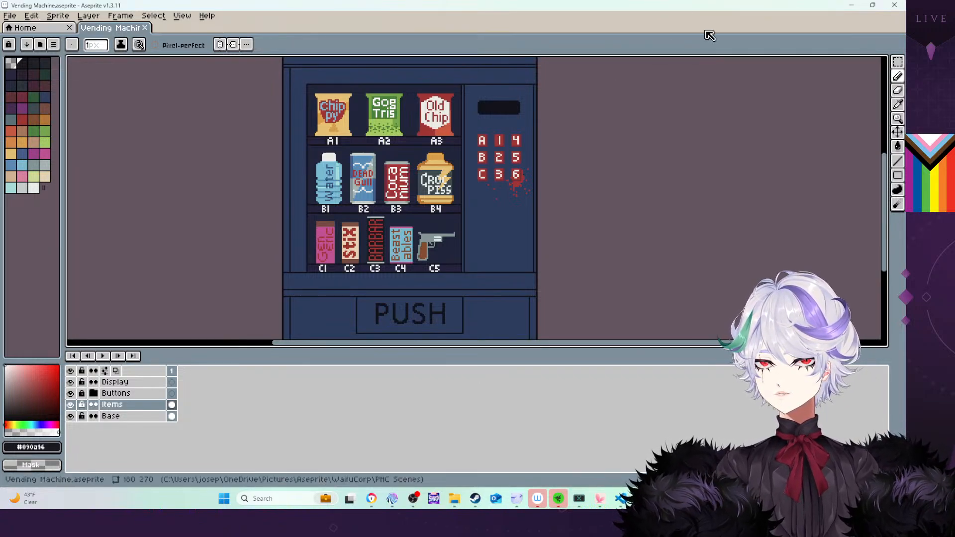
left_click(853, 5)
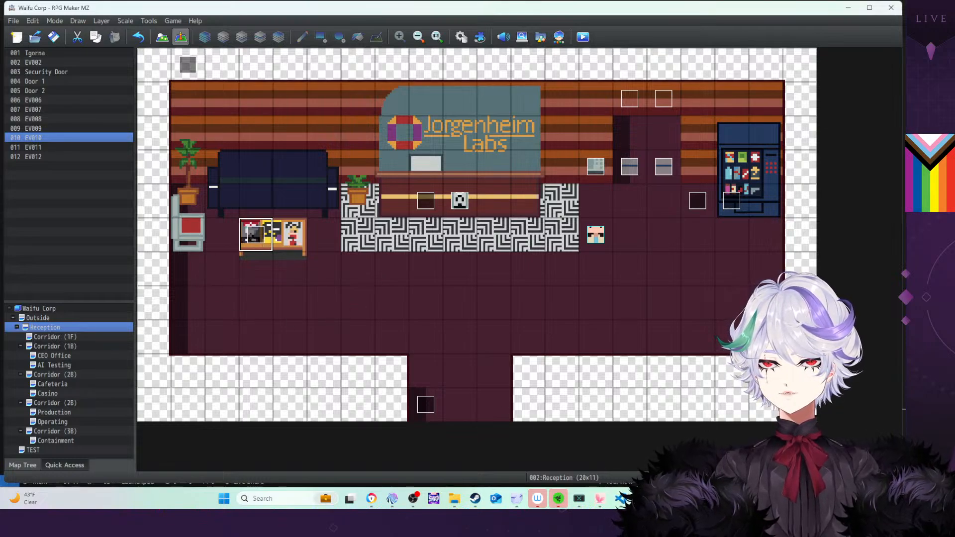
Return to Aseprite, open Lobby Table.aseprite from the PNC Scenes folder and examine the three magazine covers up close
left_click(517, 498)
key("ctrl+o")
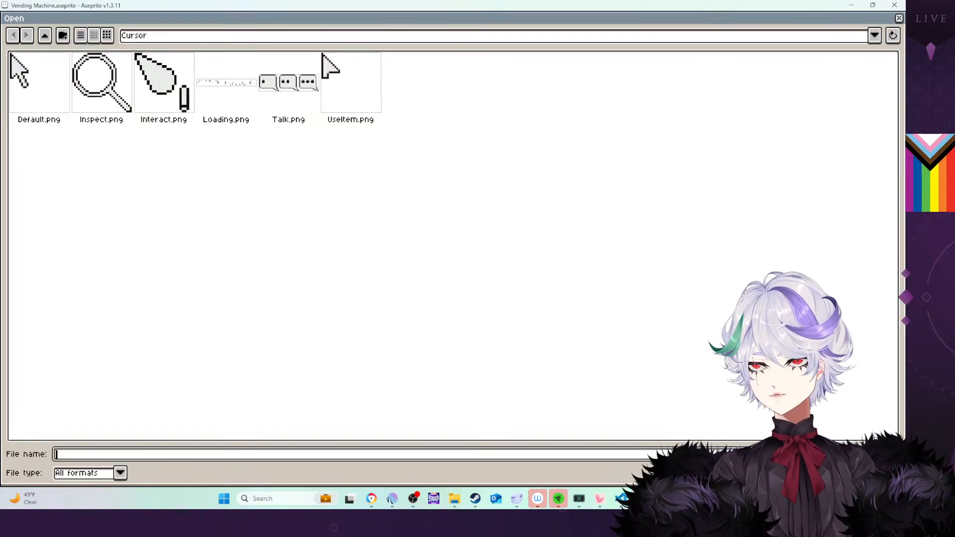
left_click(899, 18)
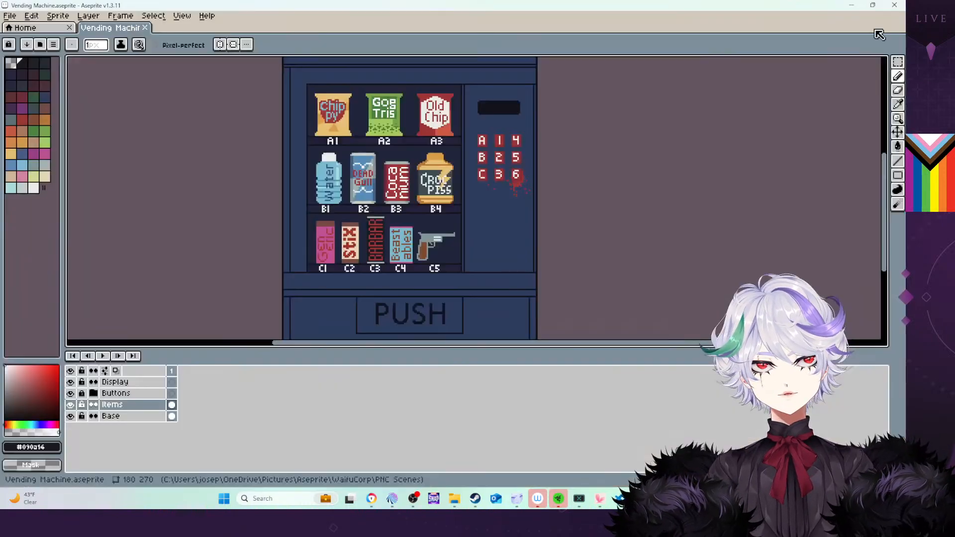
left_click(20, 28)
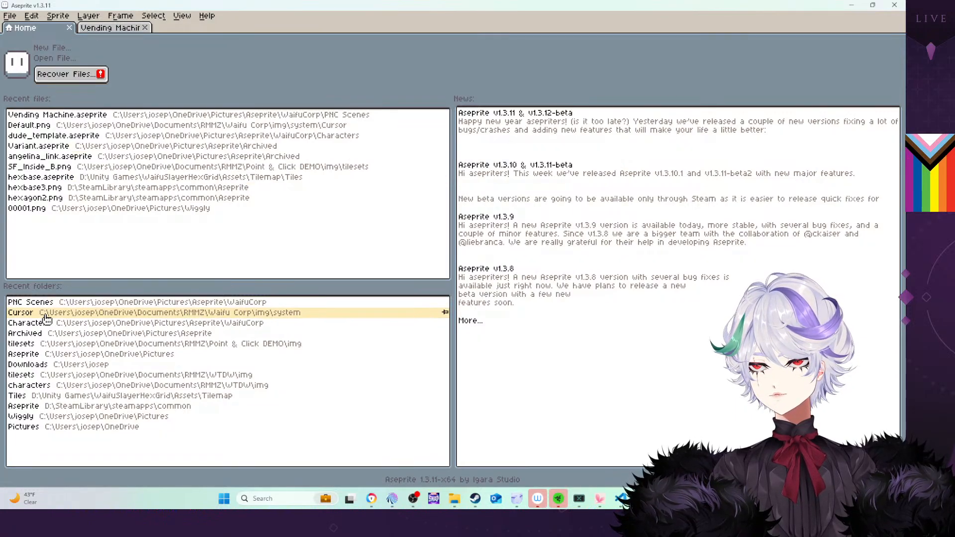
left_click(59, 303)
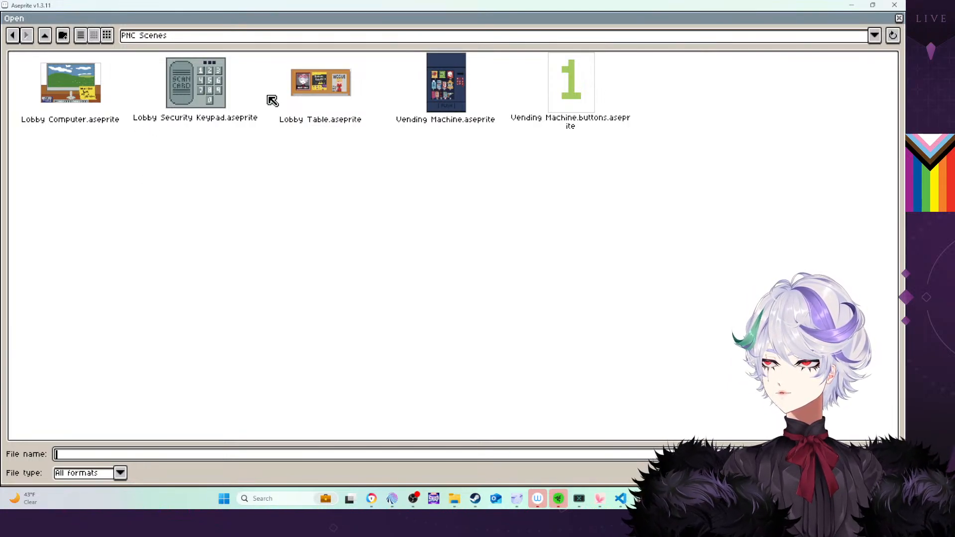
double_click(349, 97)
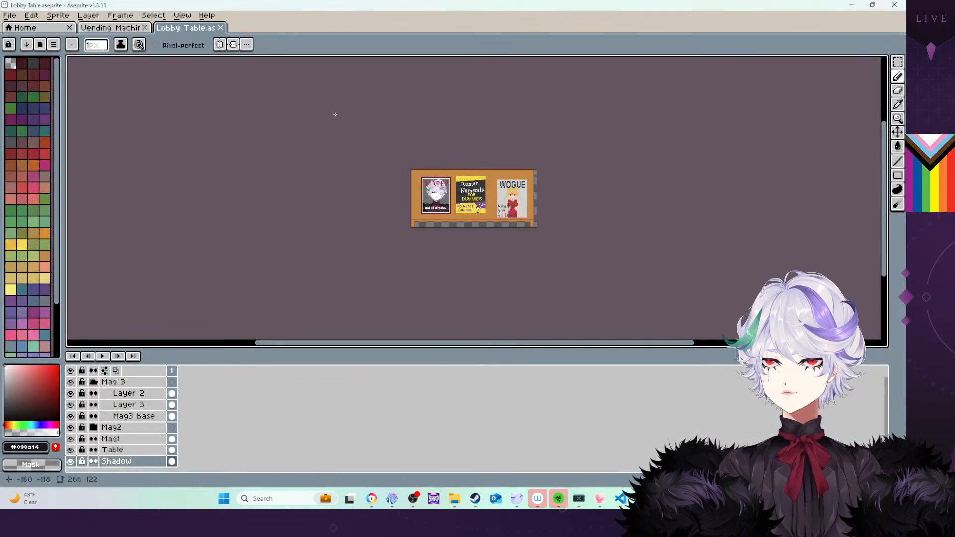
scroll(538, 229, "up", 3)
middle_click_drag(320, 115, 390, 189)
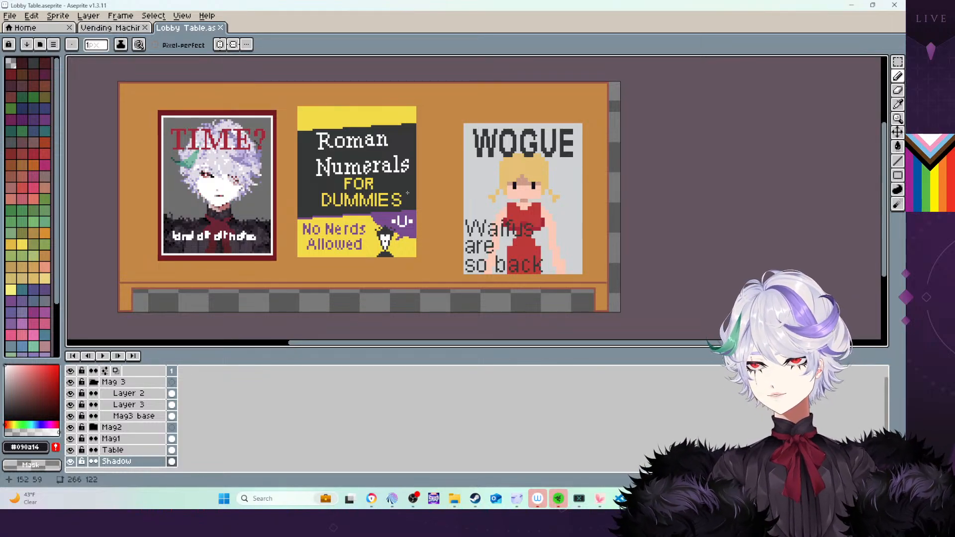
left_click(851, 5)
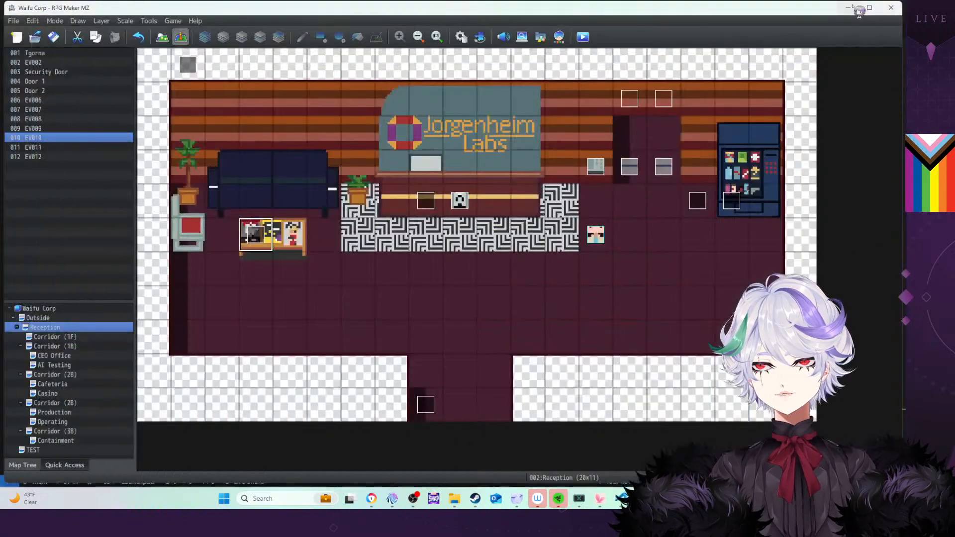
left_click(582, 37)
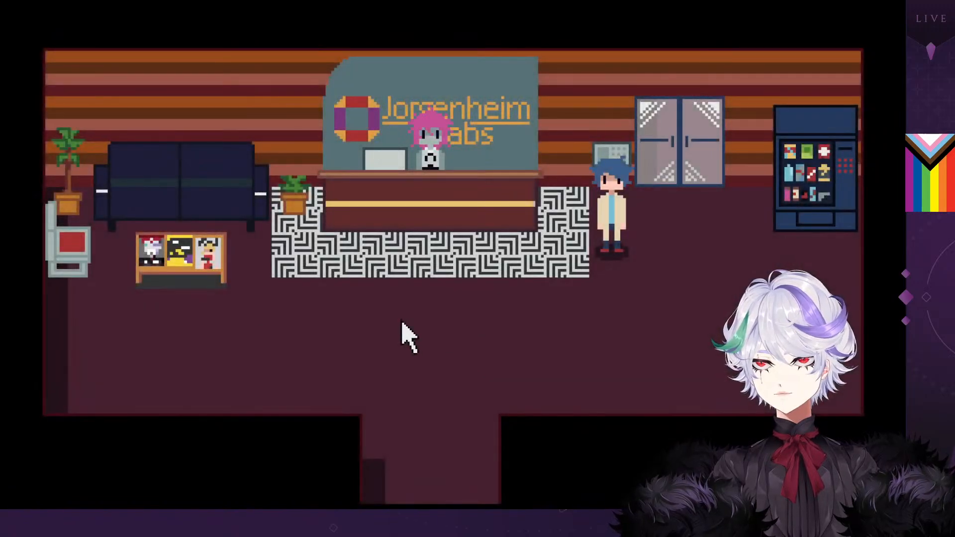
left_click(404, 327)
key("alt+F4")
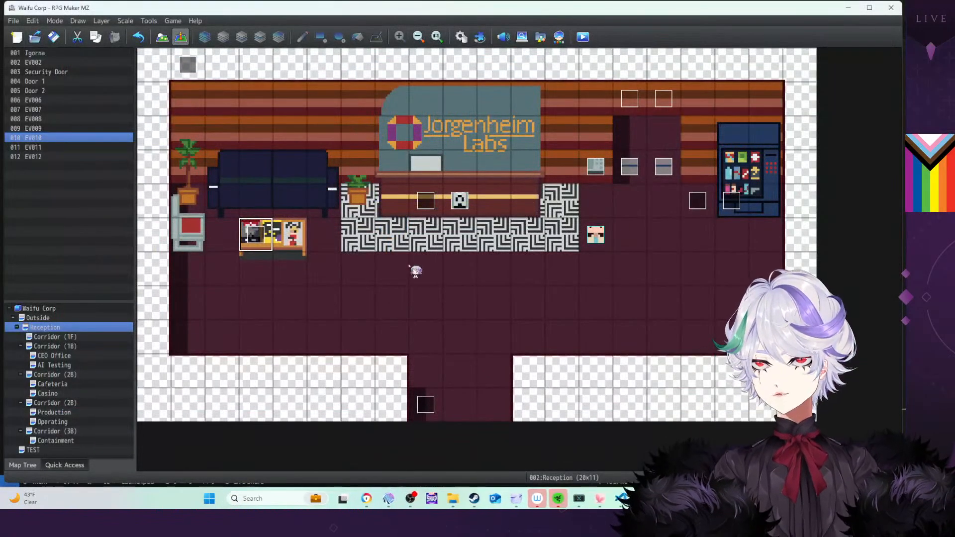
Set the player's starting position on the Outside map's path between the hedges, save the game and start a playtest
left_click(55, 318)
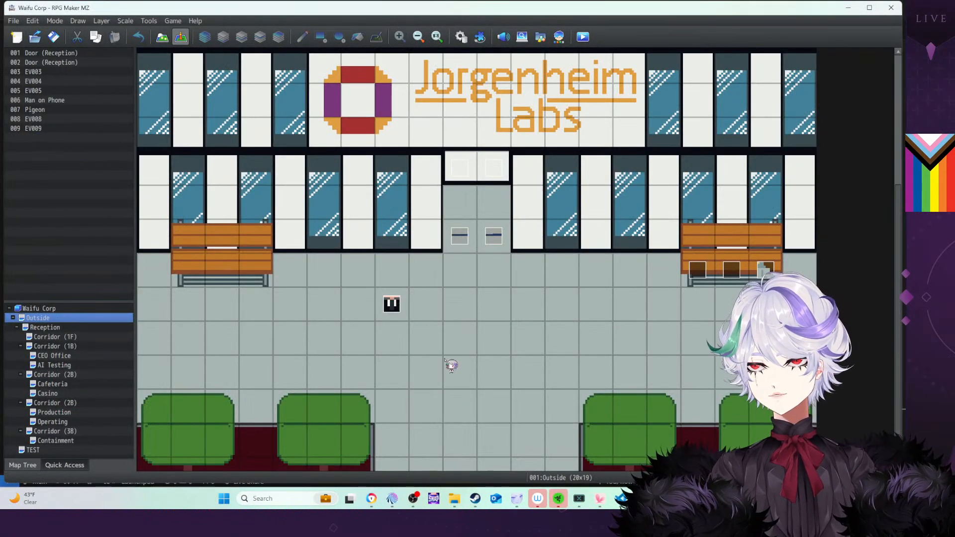
right_click(485, 404)
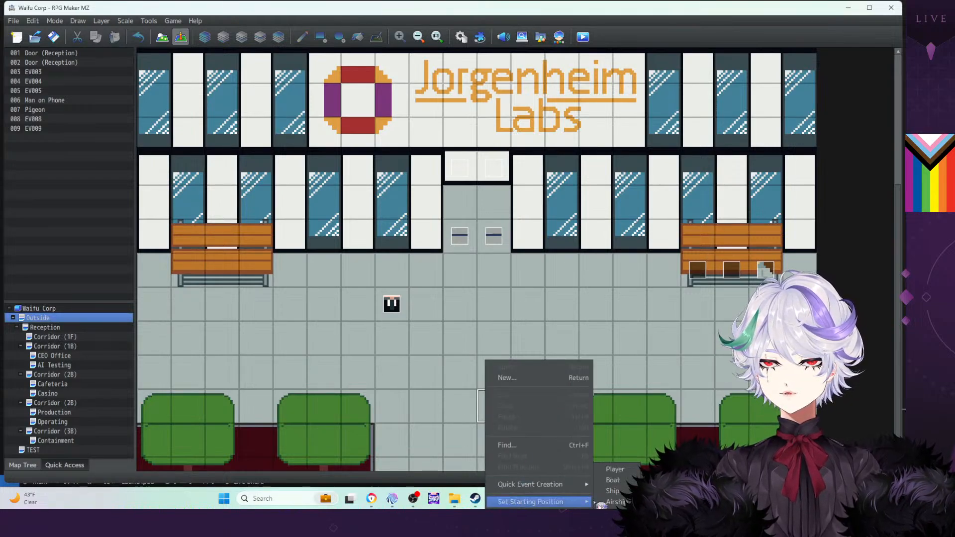
left_click(616, 470)
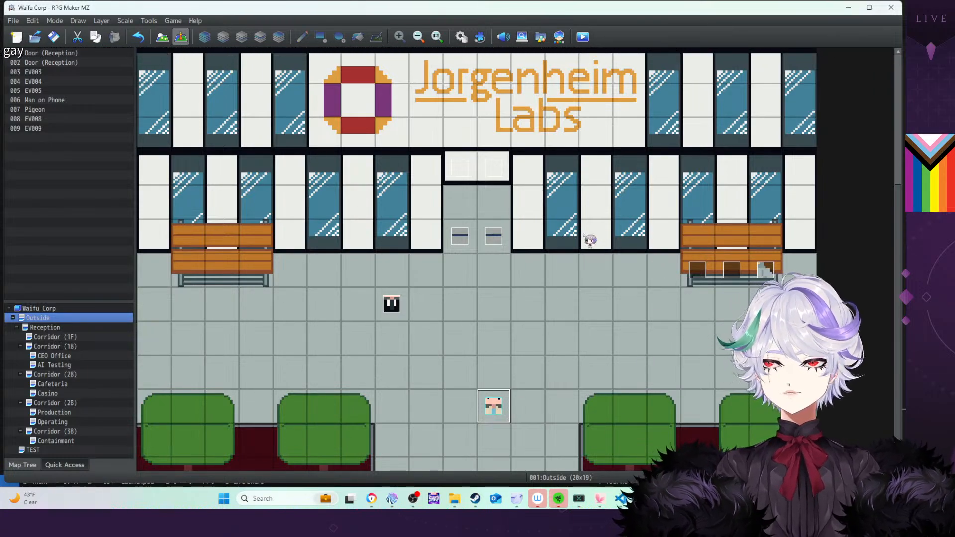
left_click(584, 39)
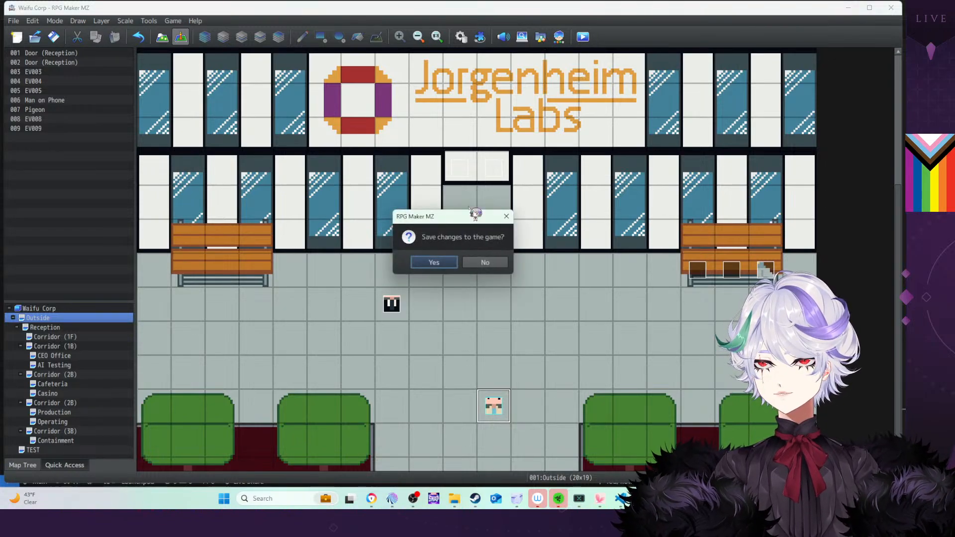
left_click(431, 269)
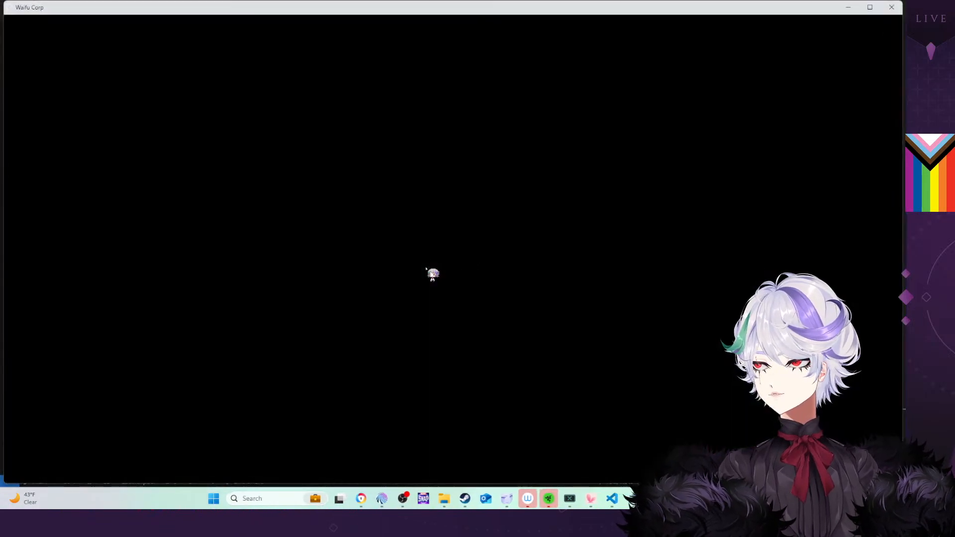
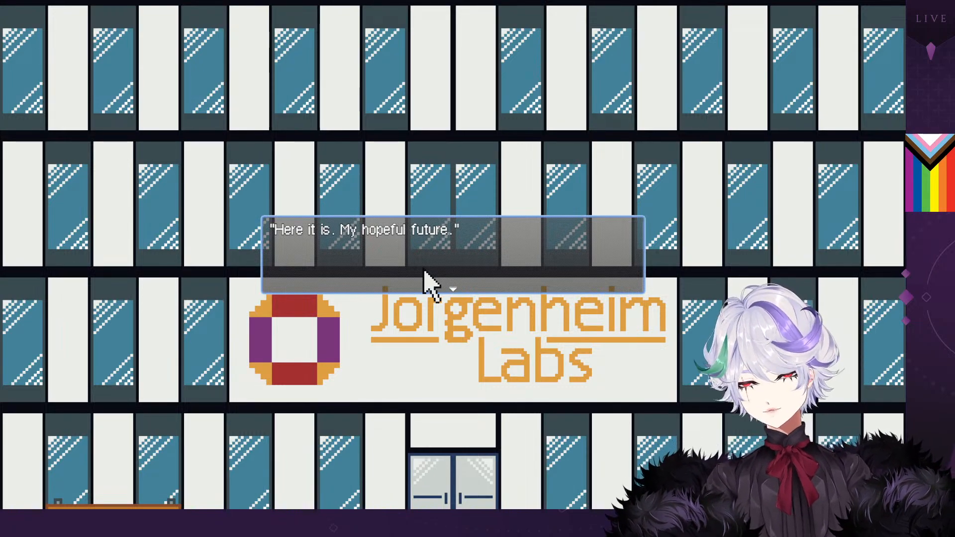
Play through the opening monologue outside Jorgenheim Labs until the player character can be controlled
left_click(423, 270)
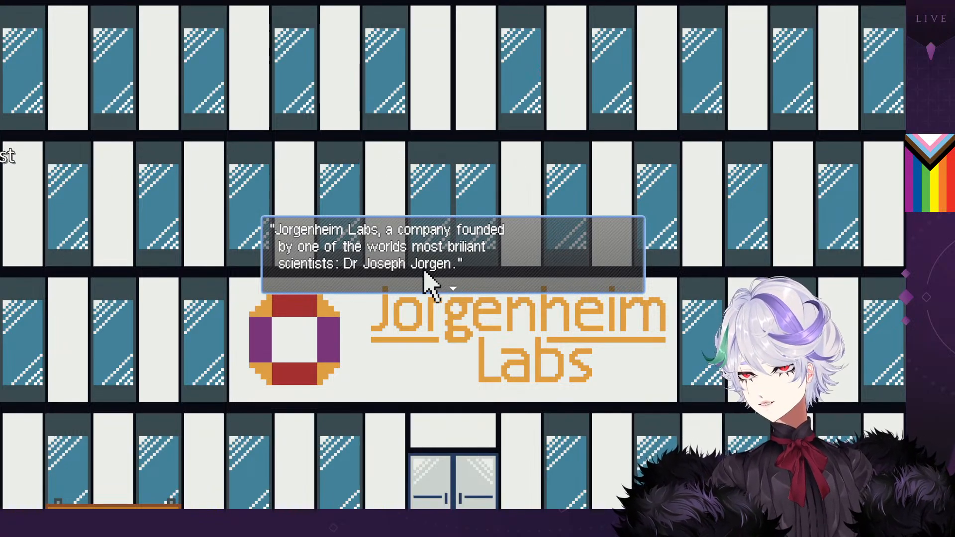
left_click(424, 272)
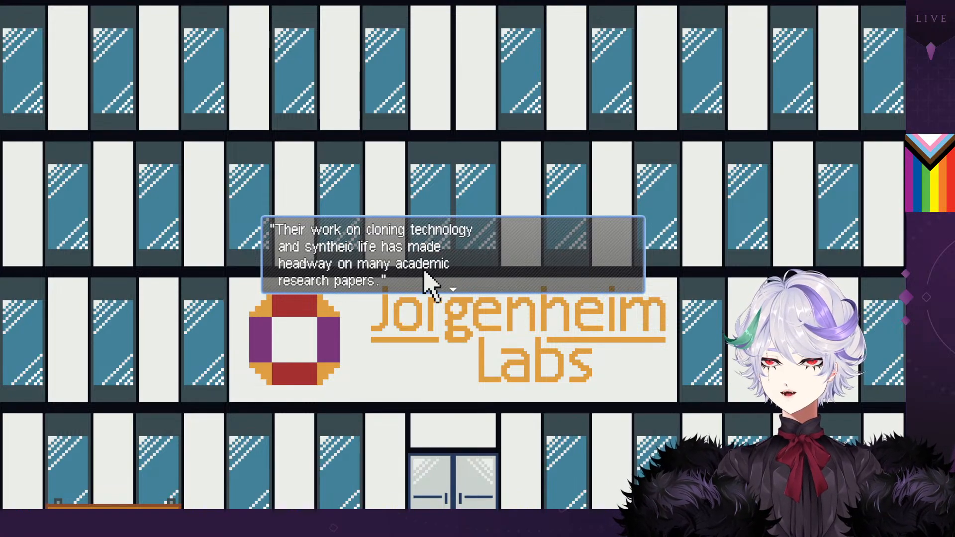
left_click(593, 354)
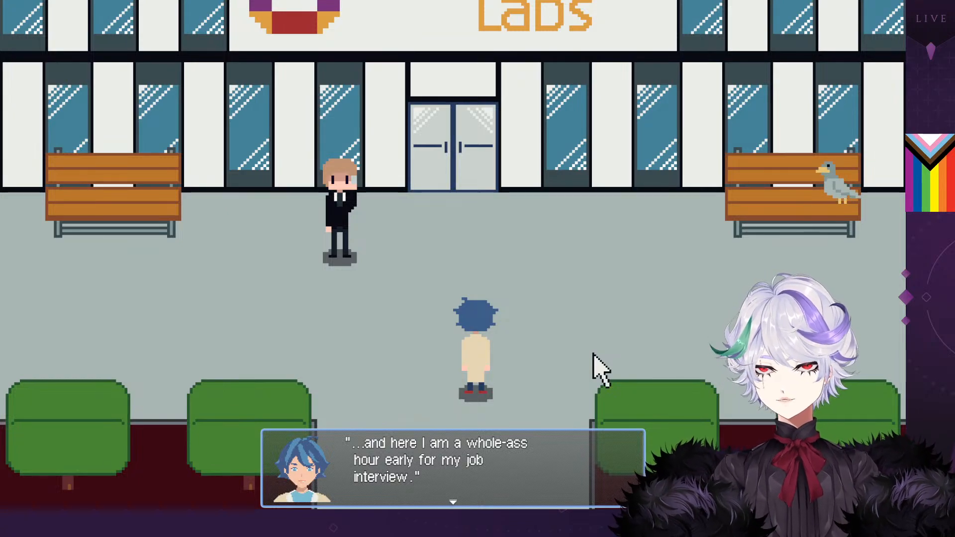
key("Return")
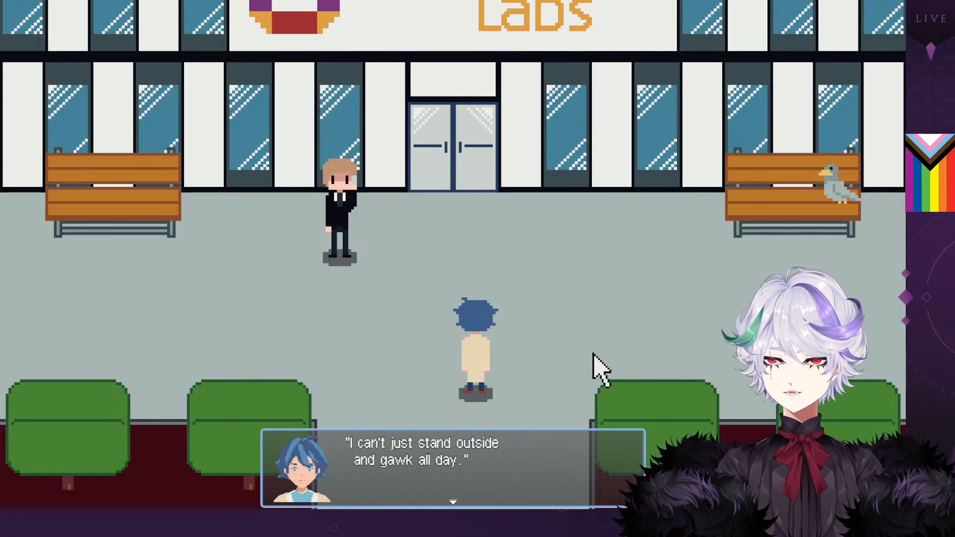
key("Return")
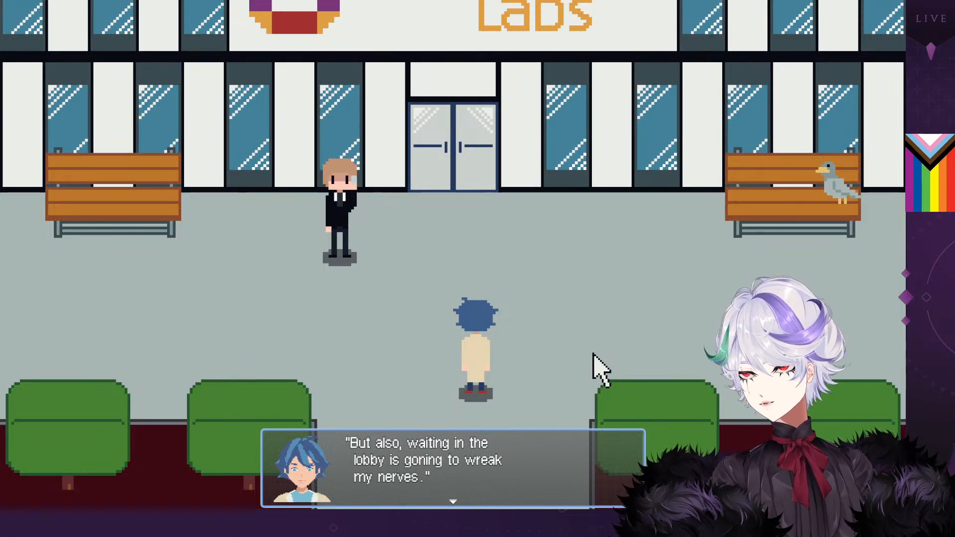
key("Return")
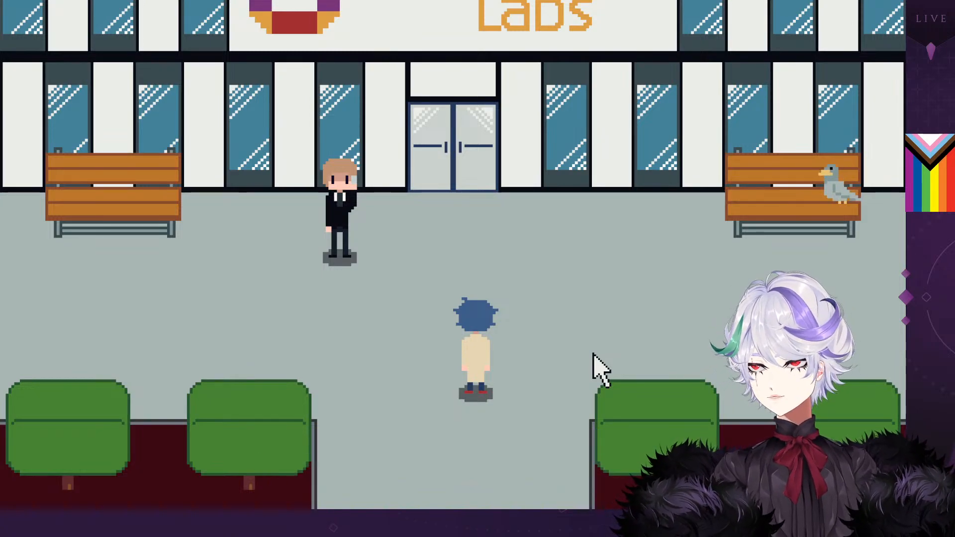
Walk the player character to the businessman on the phone near the entrance and play through his entire conversation
left_click(531, 352)
left_click(421, 365)
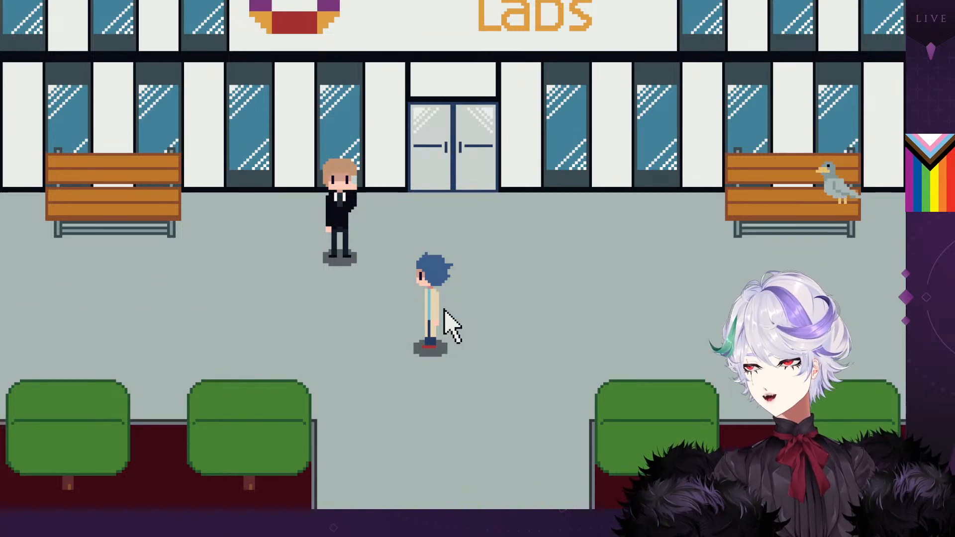
left_click(350, 269)
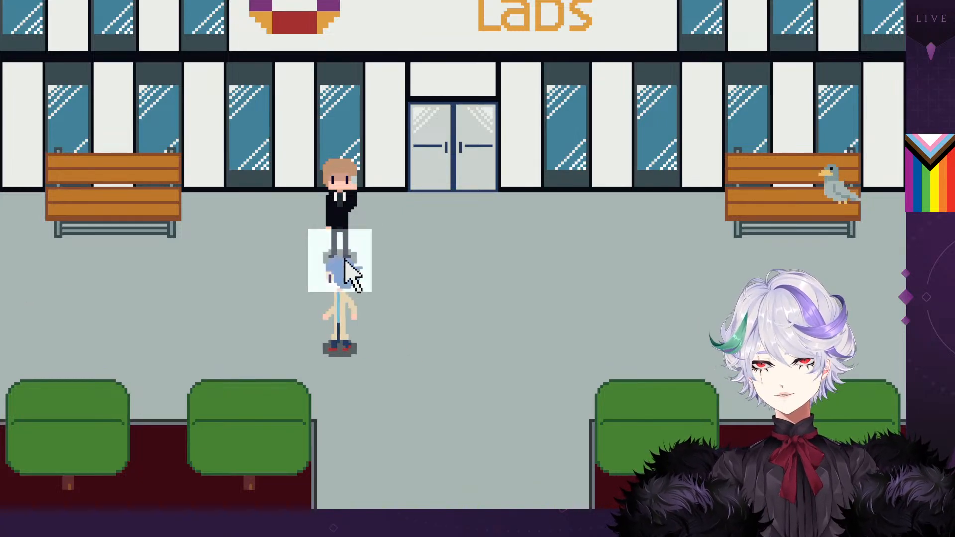
left_click(450, 286)
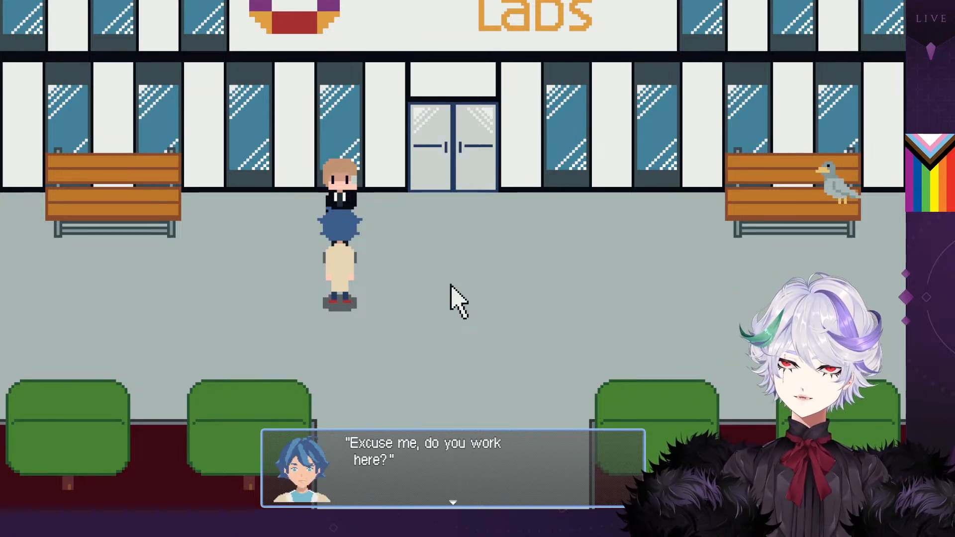
left_click(450, 286)
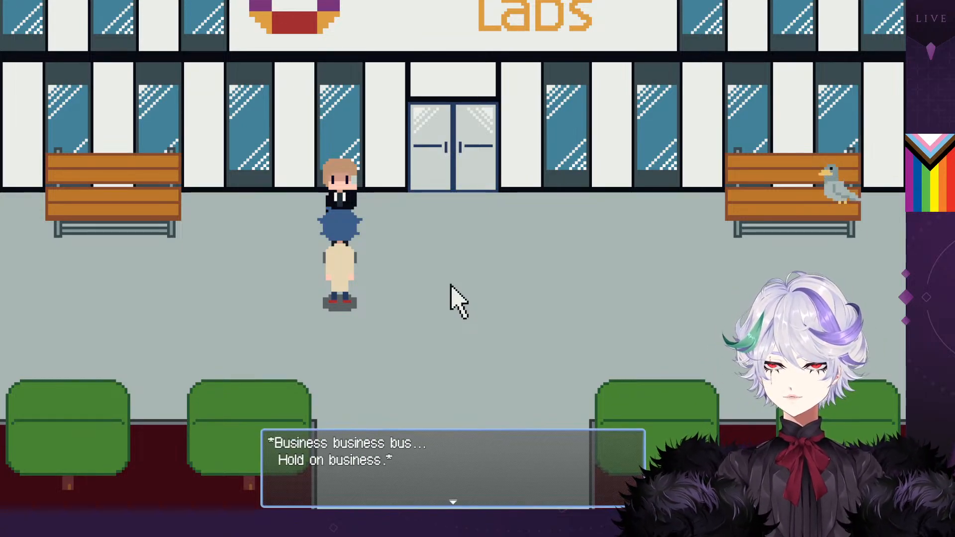
left_click(451, 286)
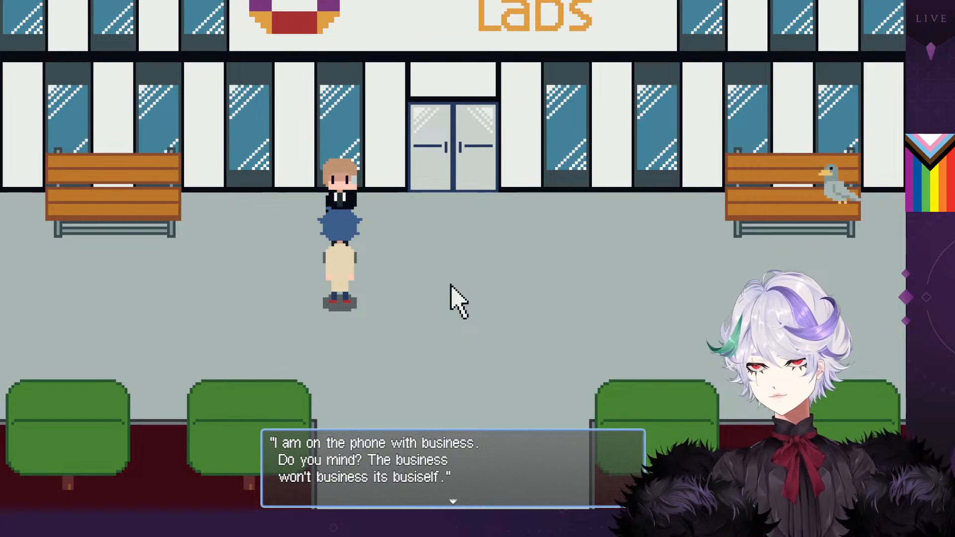
key("Return")
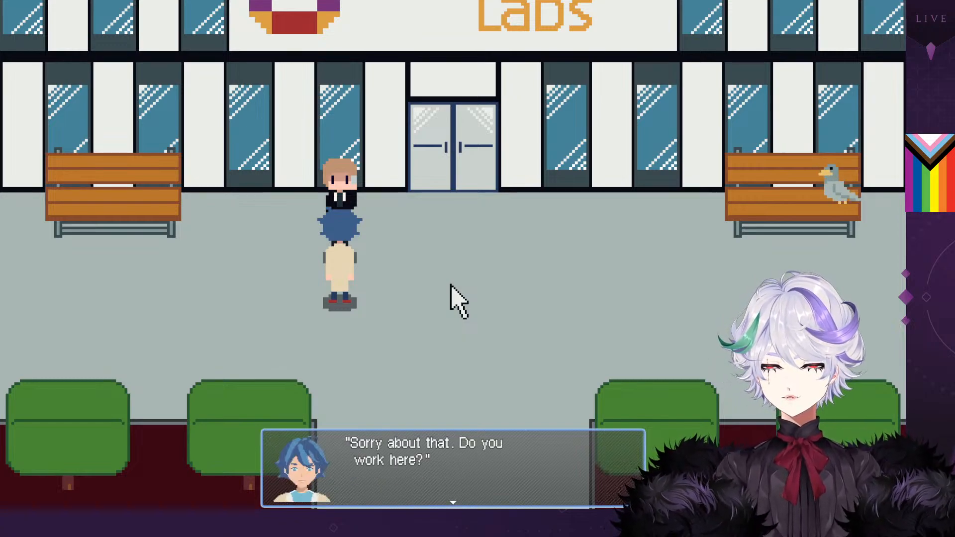
key("Return")
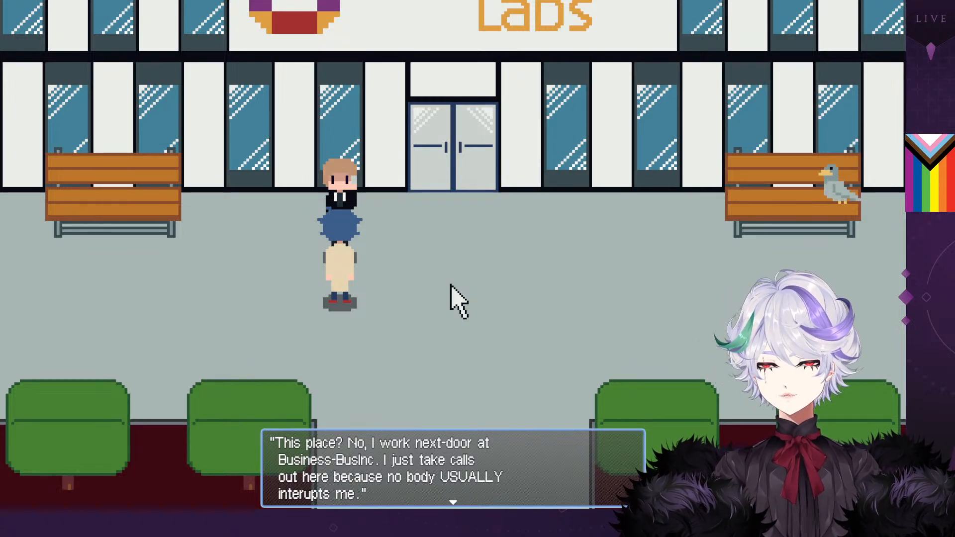
key("Return")
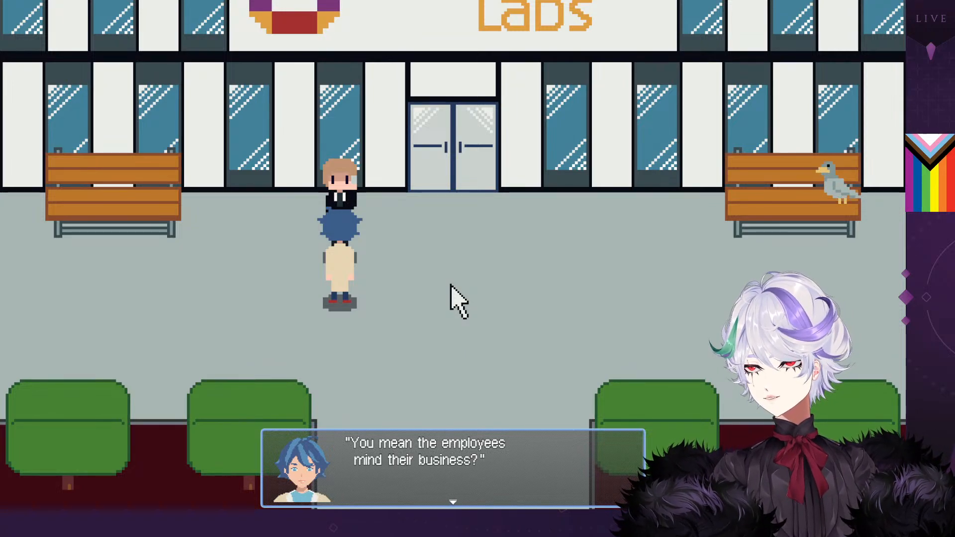
key("Return")
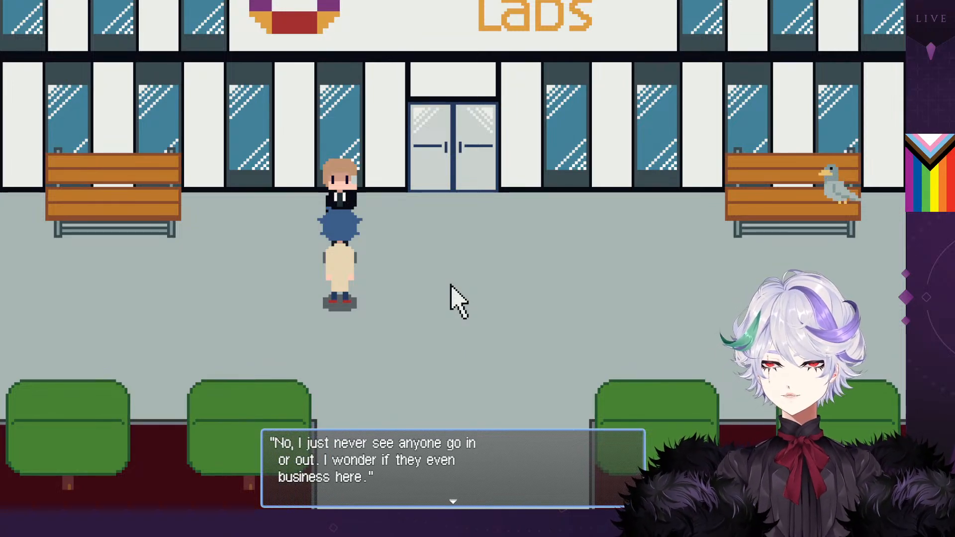
key("Return")
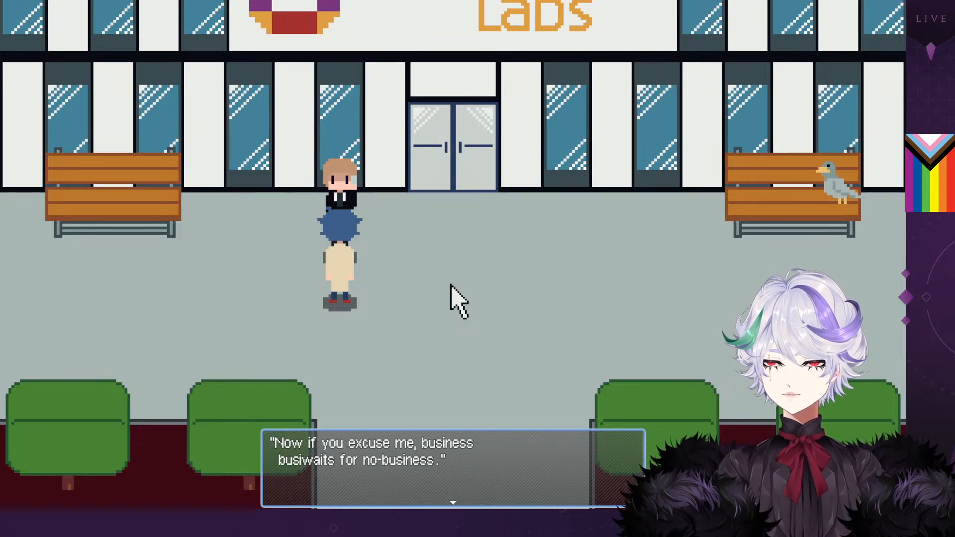
key("Return")
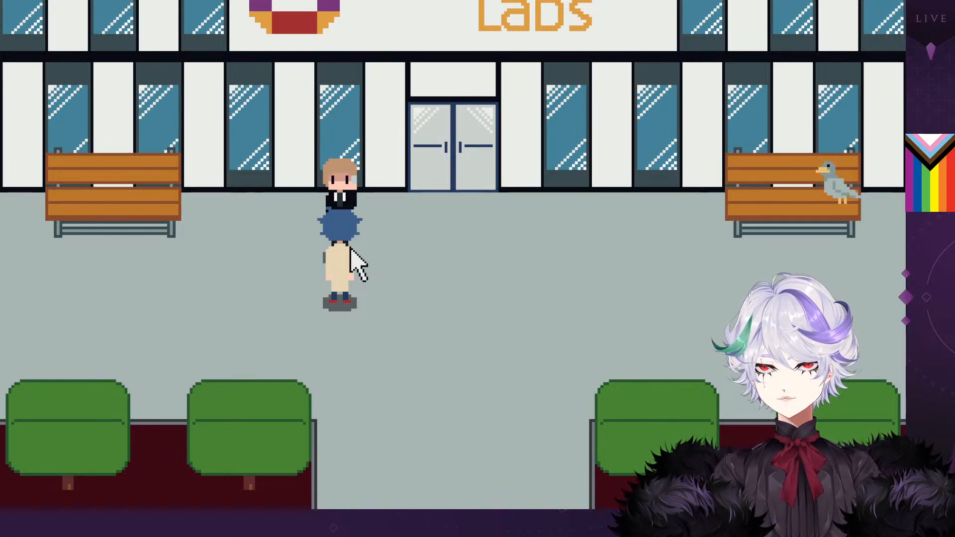
Walk over to the bird on the bench and play through its full dialogue and red-screen scene
left_click(343, 255)
left_click(343, 259)
left_click(468, 295)
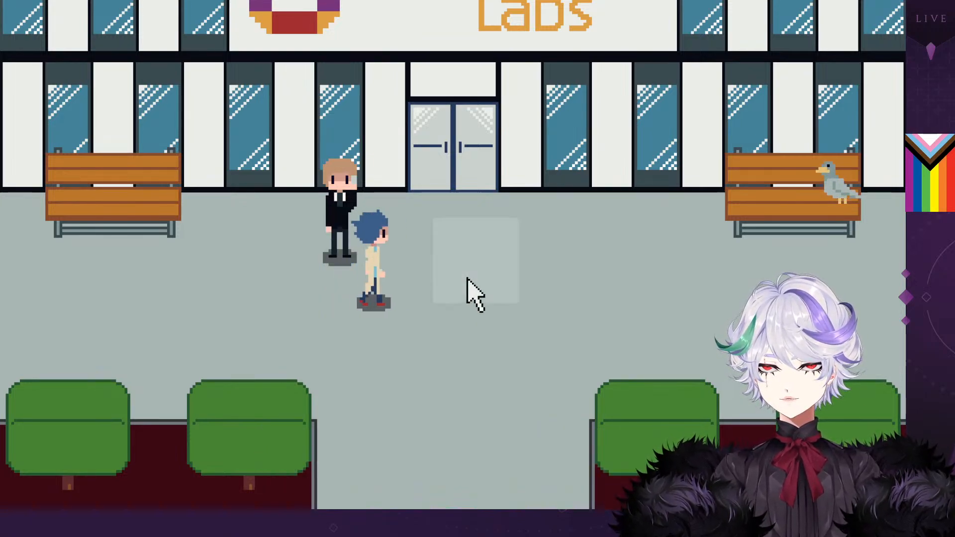
left_click(837, 204)
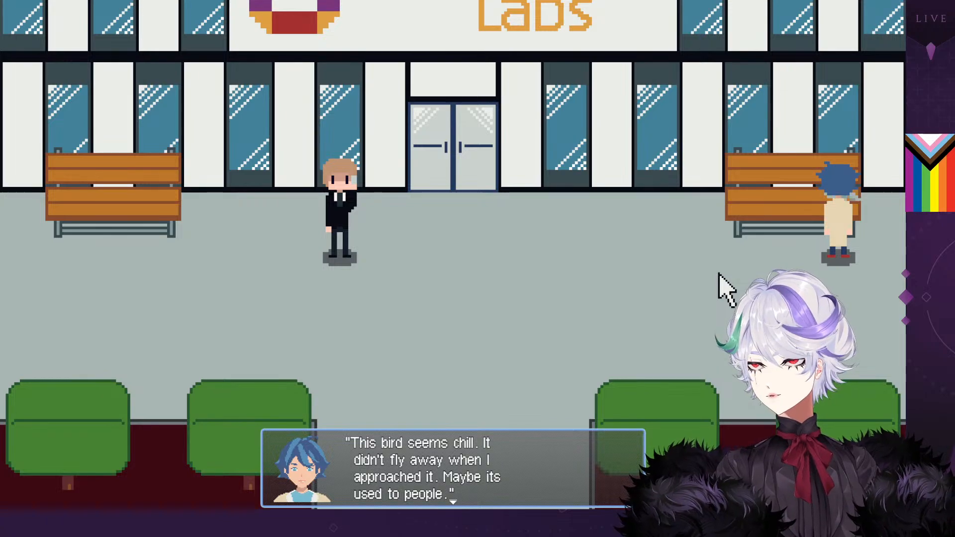
key("Return")
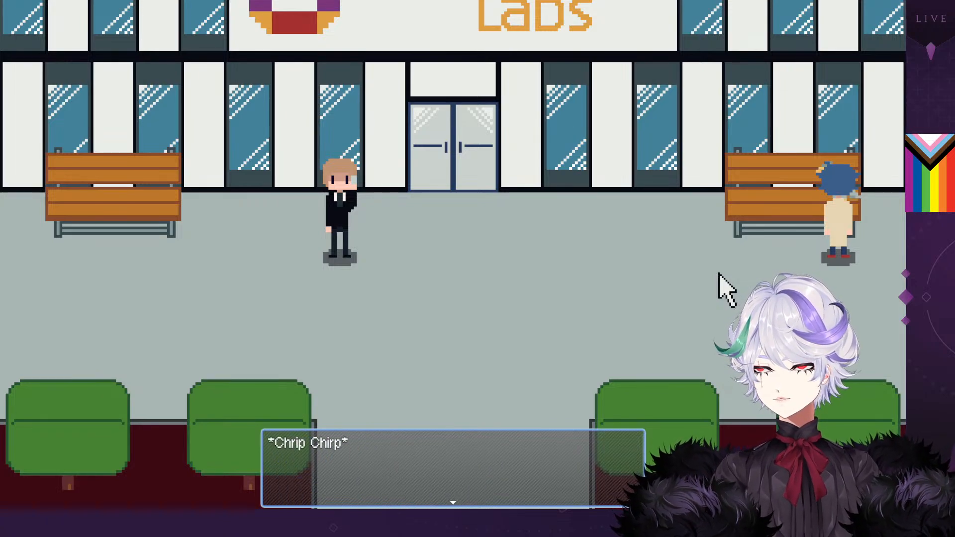
key("Return")
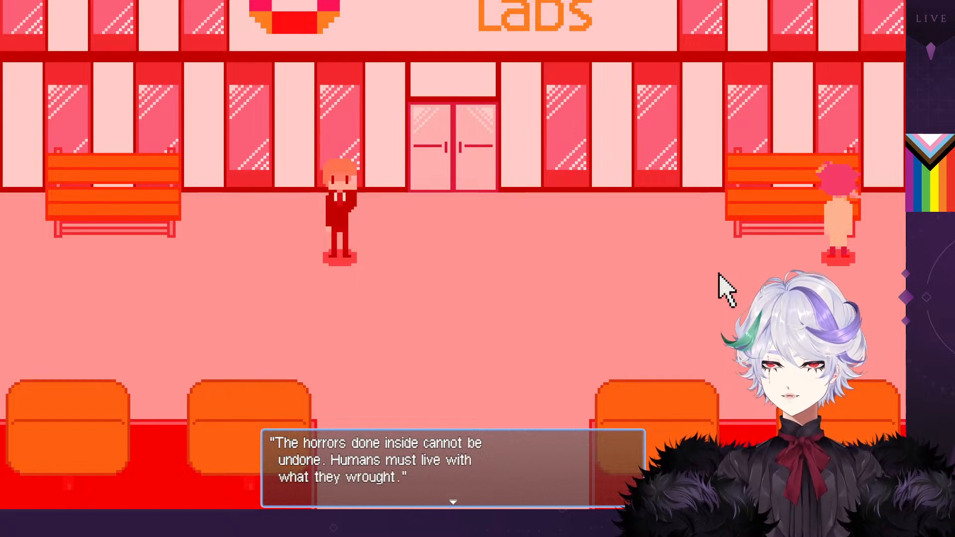
key("Return")
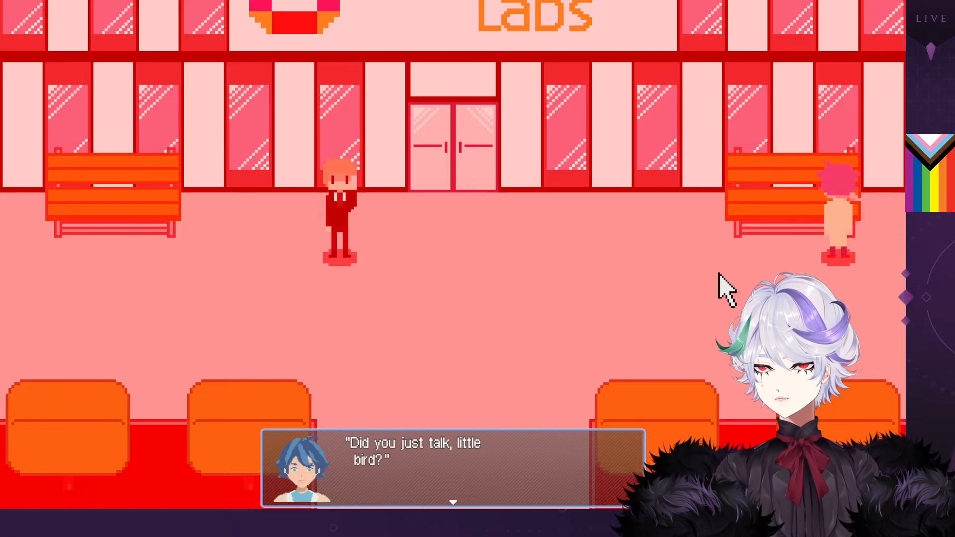
key("Return")
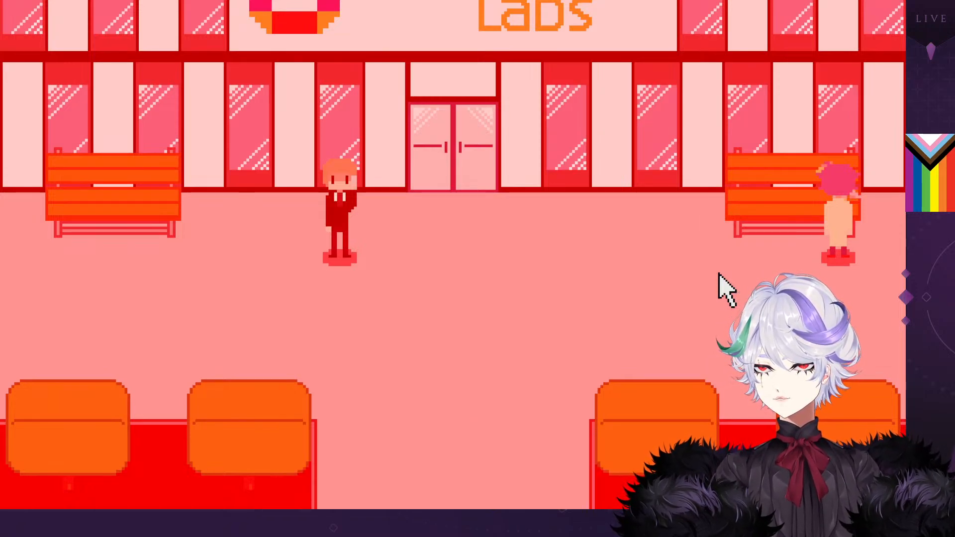
key("Return")
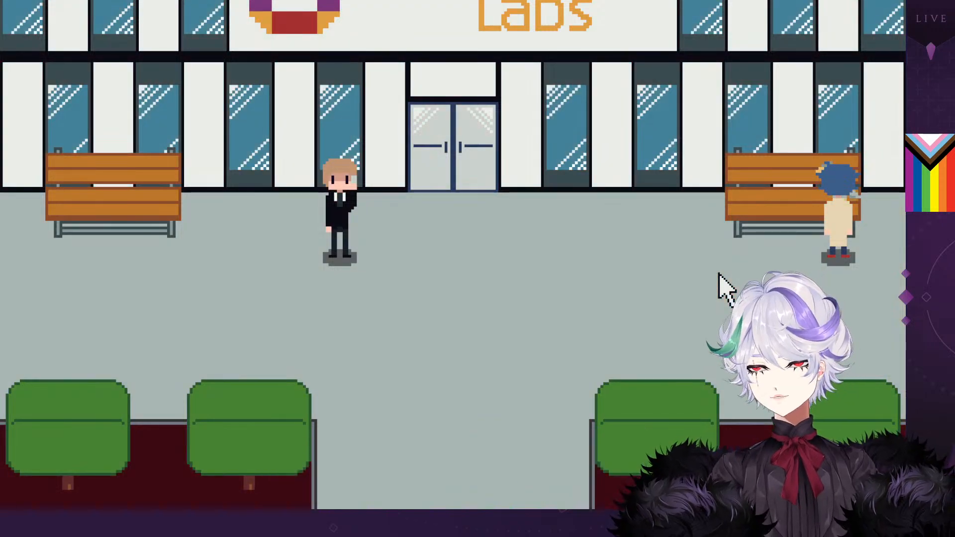
Enter the lobby, walk the player character to the magazine table and open its close-up view
key("Return")
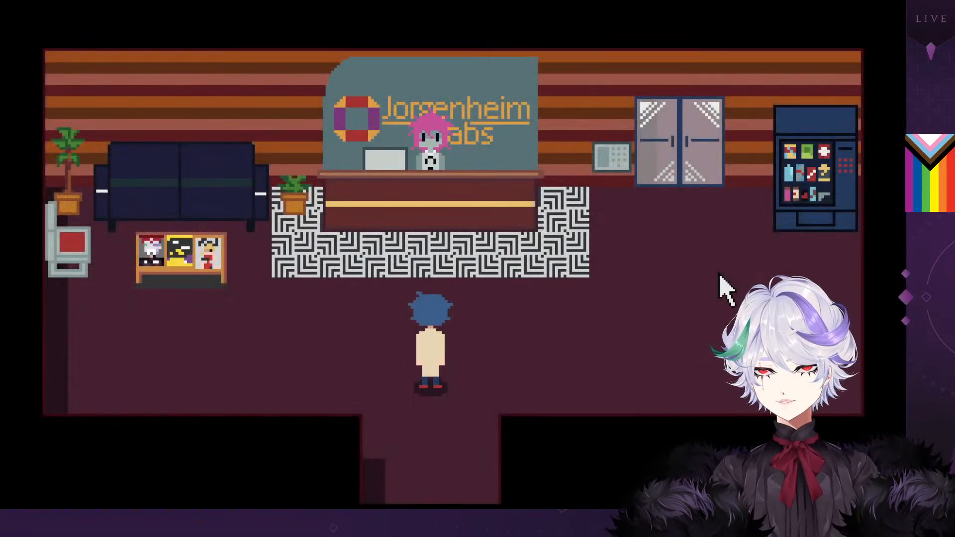
key("Left")
key("Up")
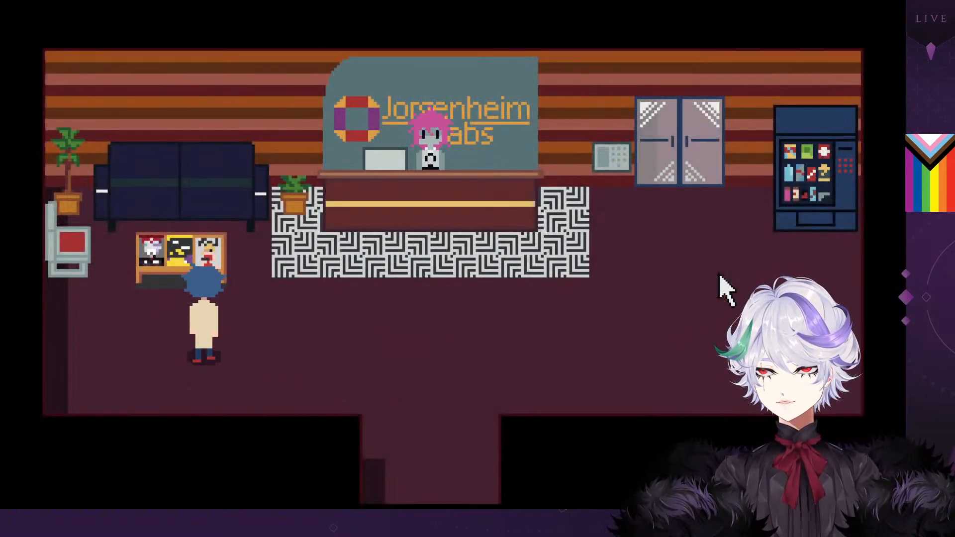
key("z")
key("z")
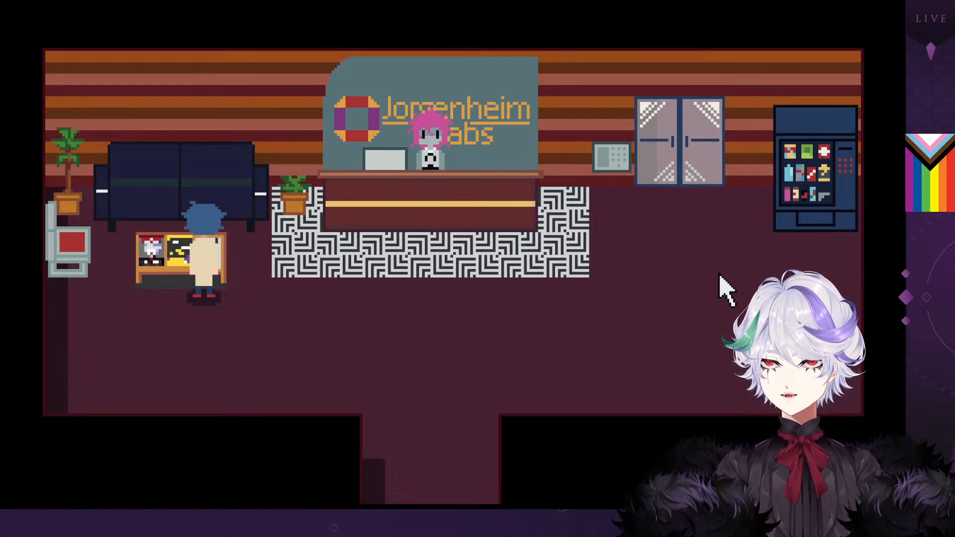
Inspect the TIME? magazine on the table twice, reading through and dismissing its messages each time
left_click(342, 271)
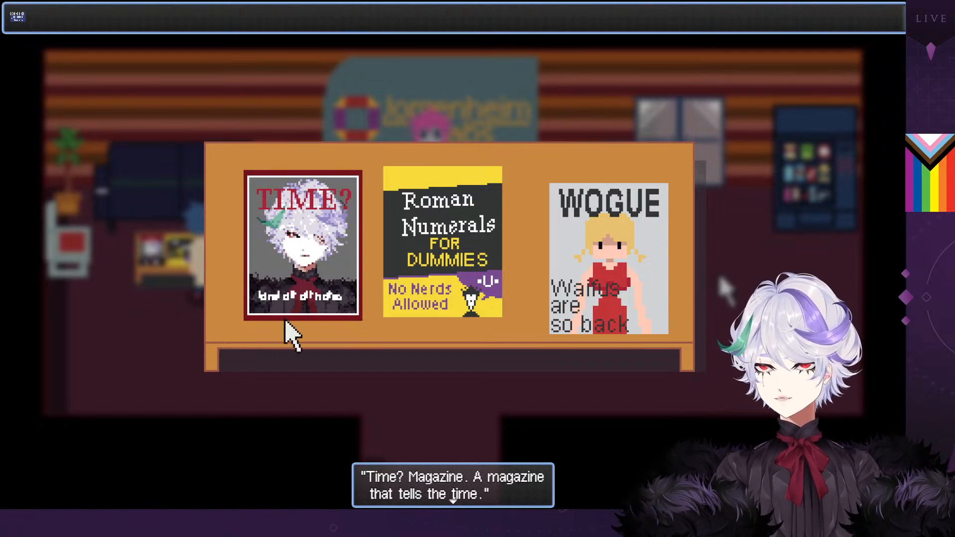
key("z")
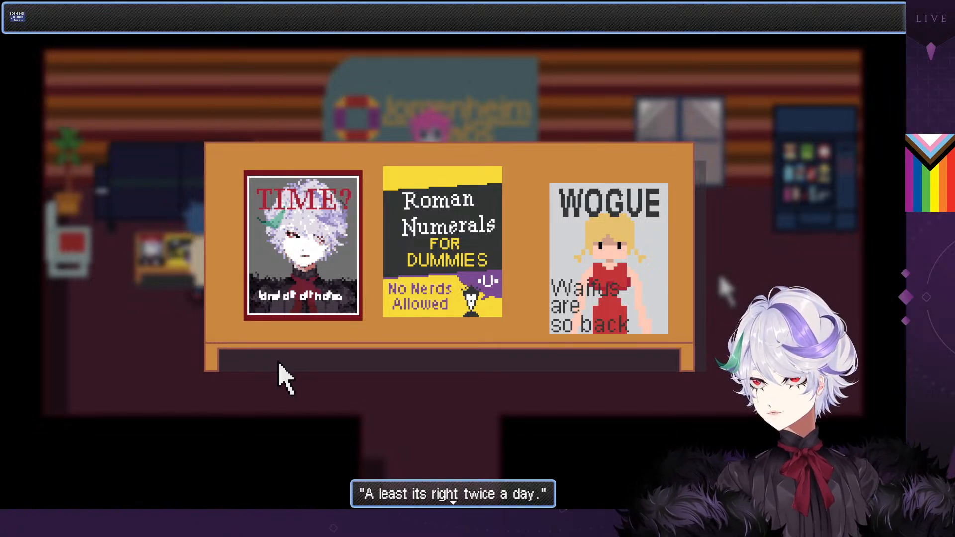
left_click(278, 364)
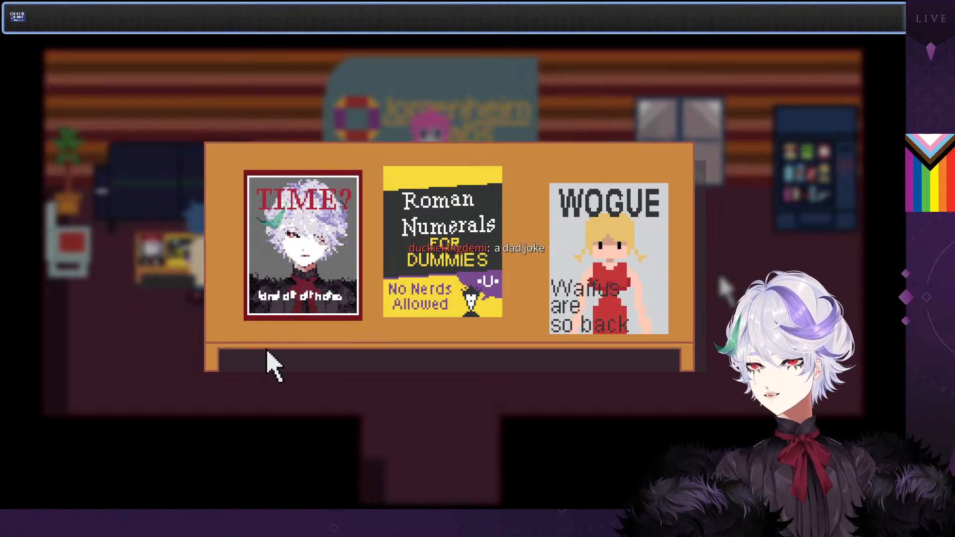
left_click(288, 301)
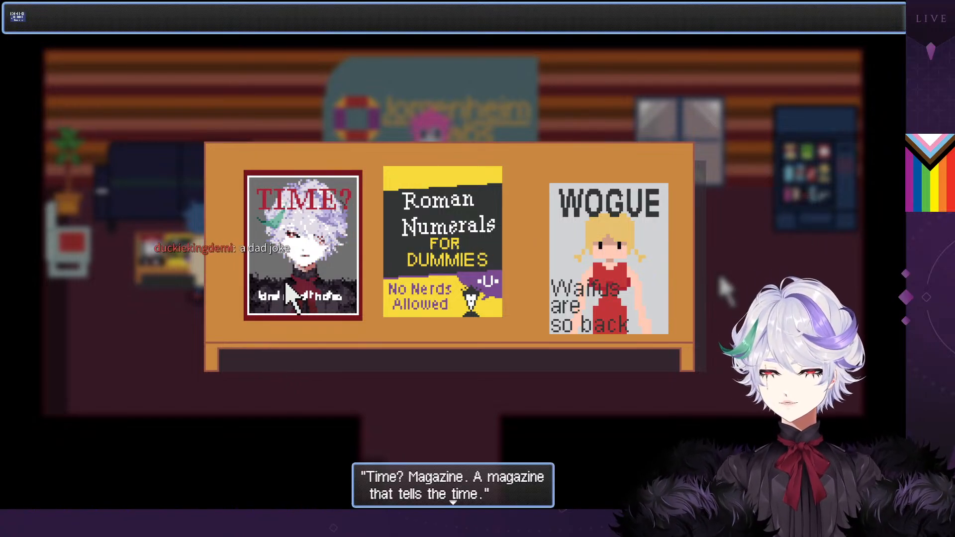
left_click(287, 285)
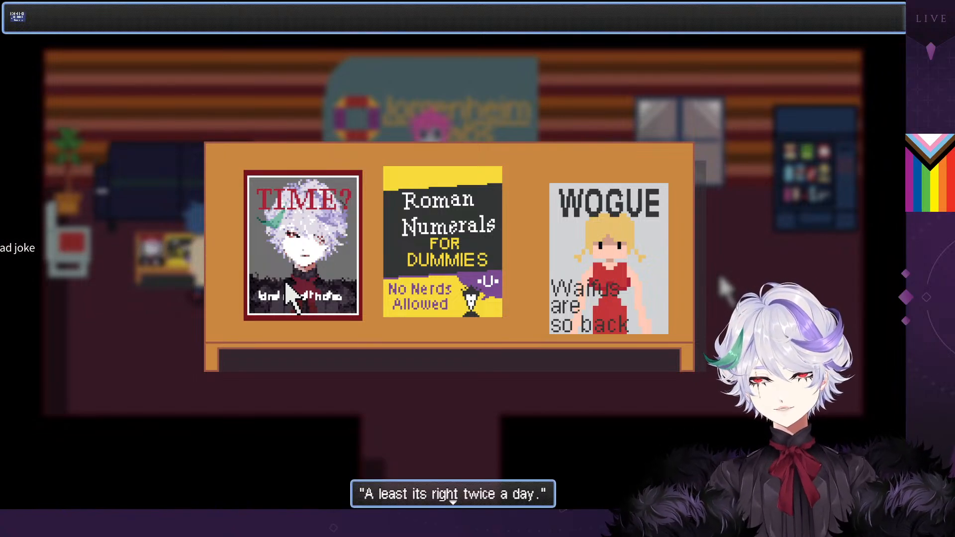
left_click(291, 296)
left_click(324, 396)
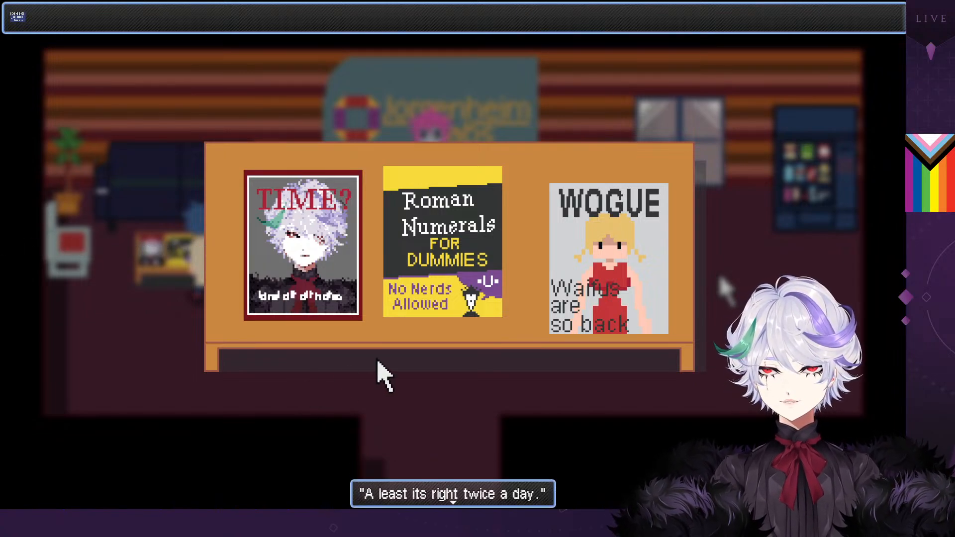
left_click(379, 374)
Inspect the Roman Numerals for Dummies book and the WOGUE magazine, reading through and dismissing their messages
left_click(437, 260)
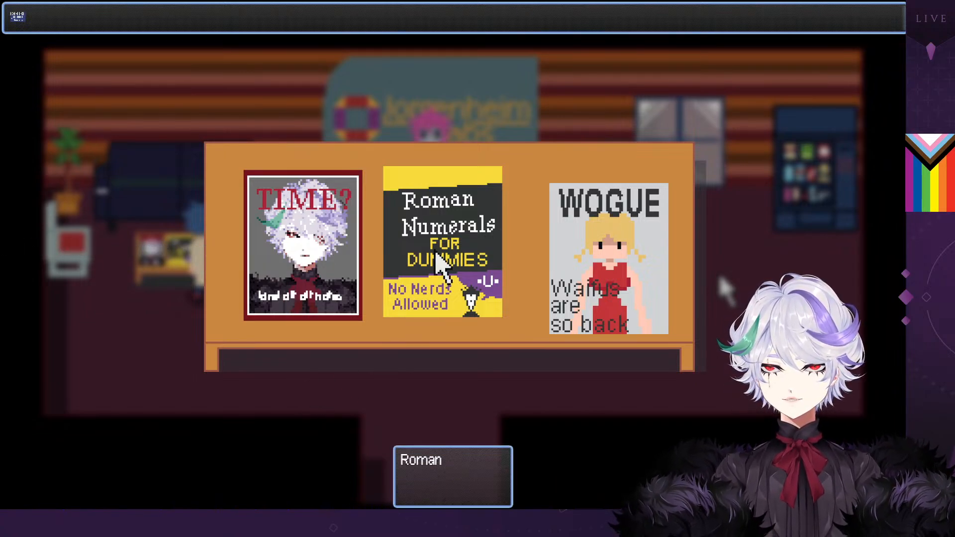
left_click(440, 368)
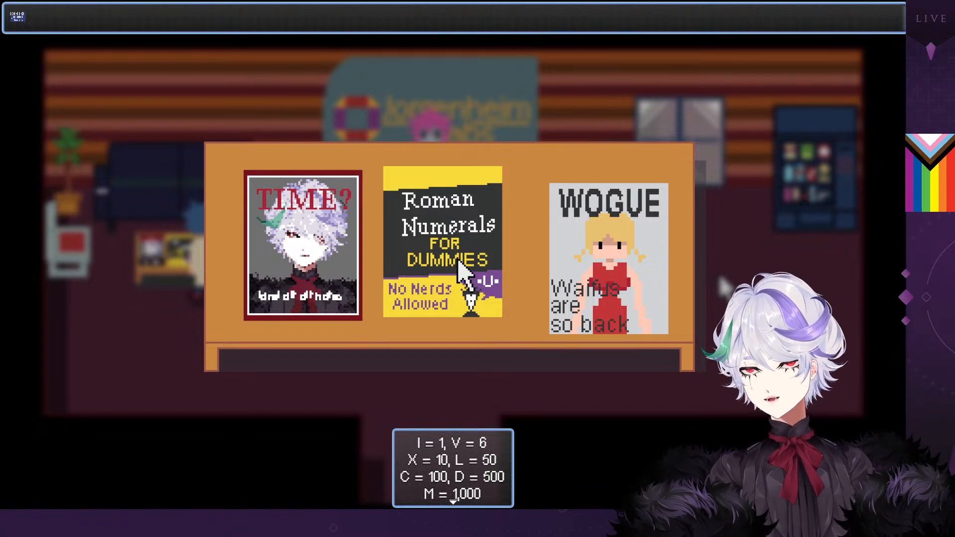
left_click(453, 384)
left_click(606, 304)
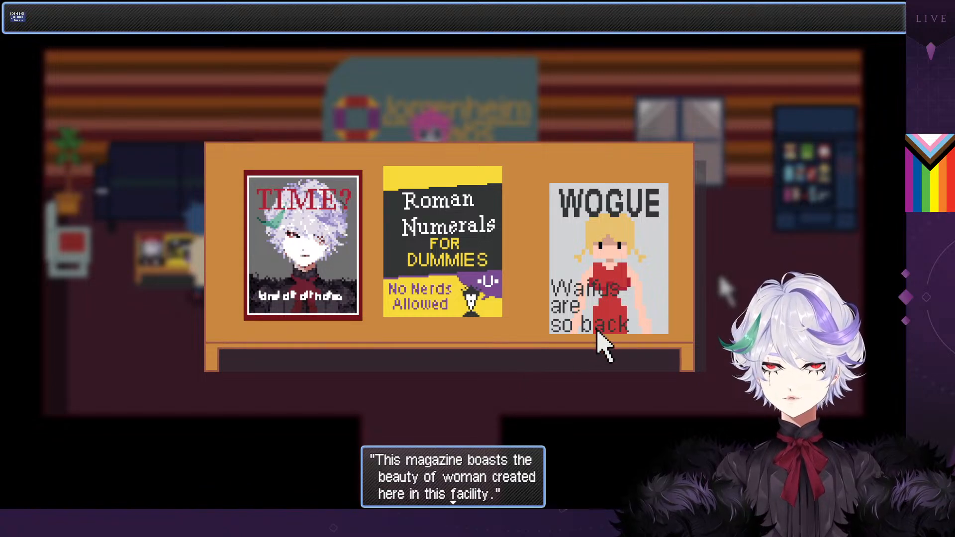
left_click(439, 388)
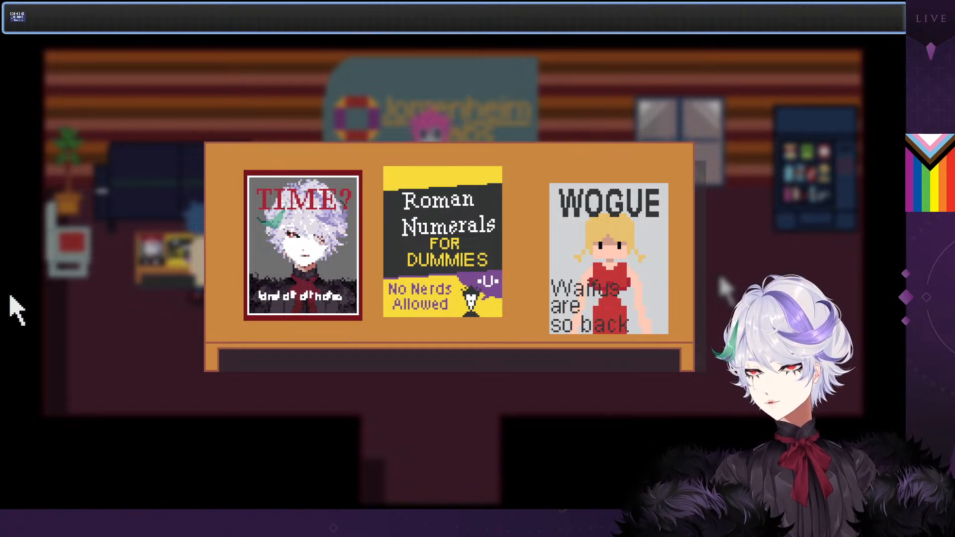
Switch to Aseprite, open SubjectX.aseprite from the WaifuCorp Characters folder, and review its walk animation, ending on frame 2
key("alt+Tab")
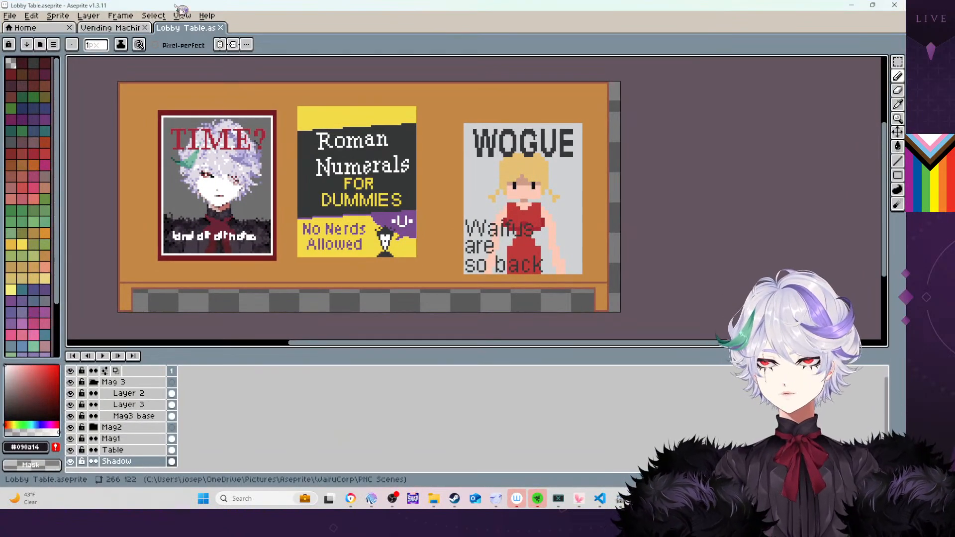
key("ctrl+o")
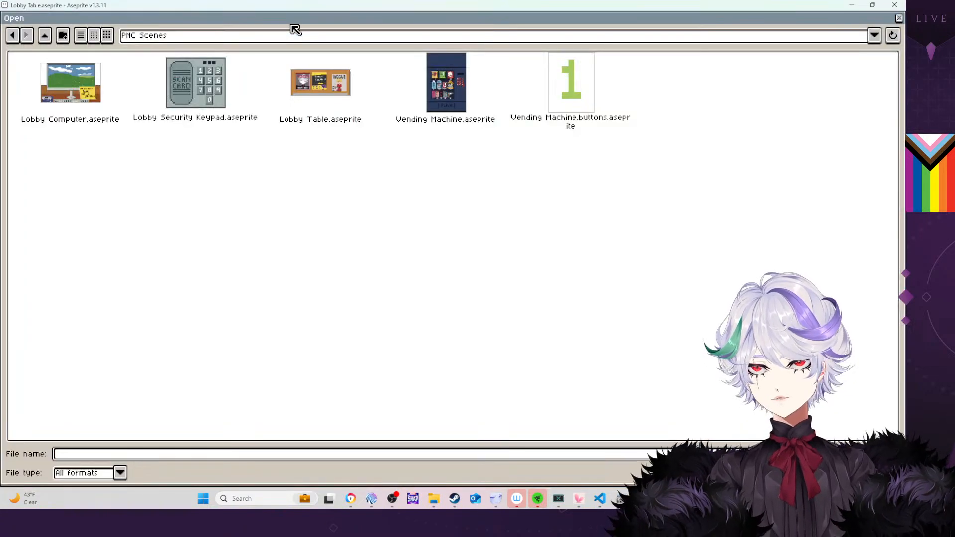
left_click(48, 38)
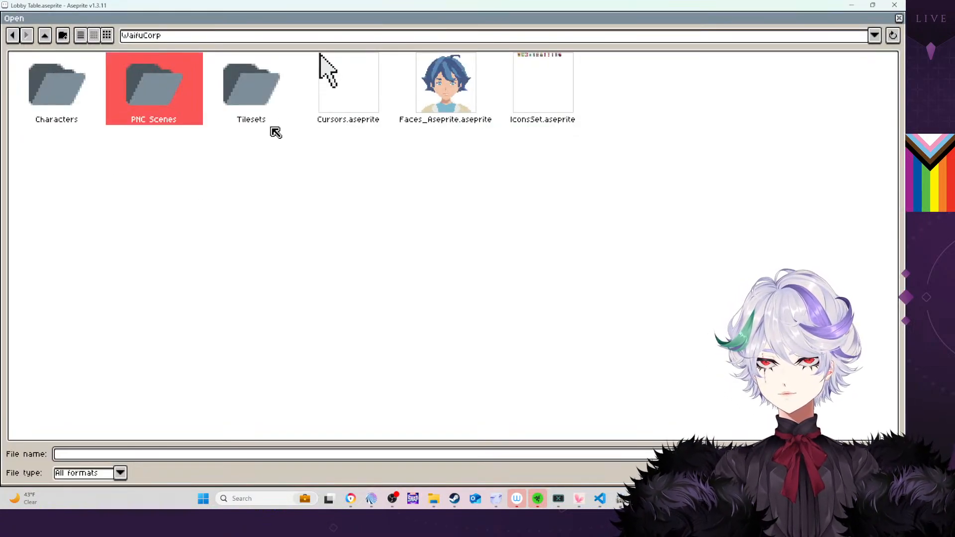
double_click(82, 89)
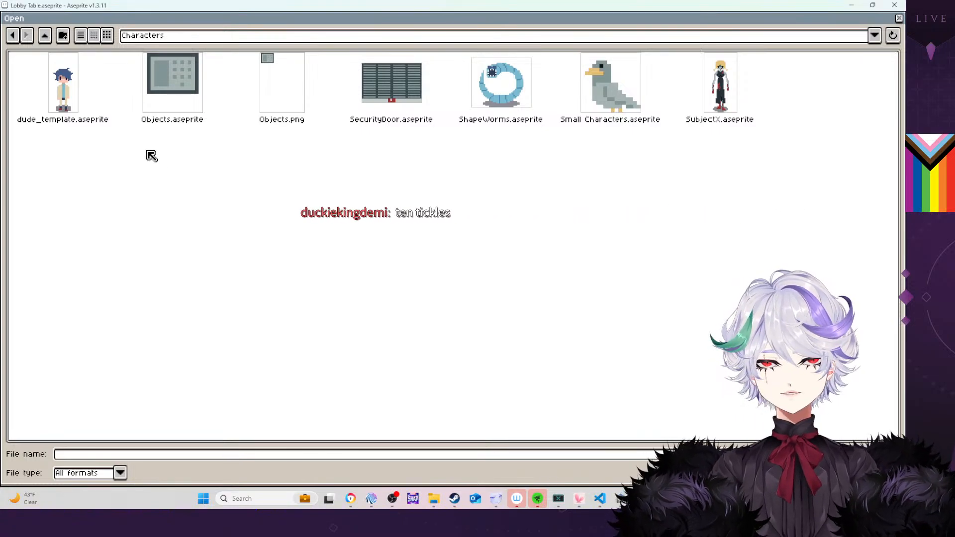
double_click(720, 87)
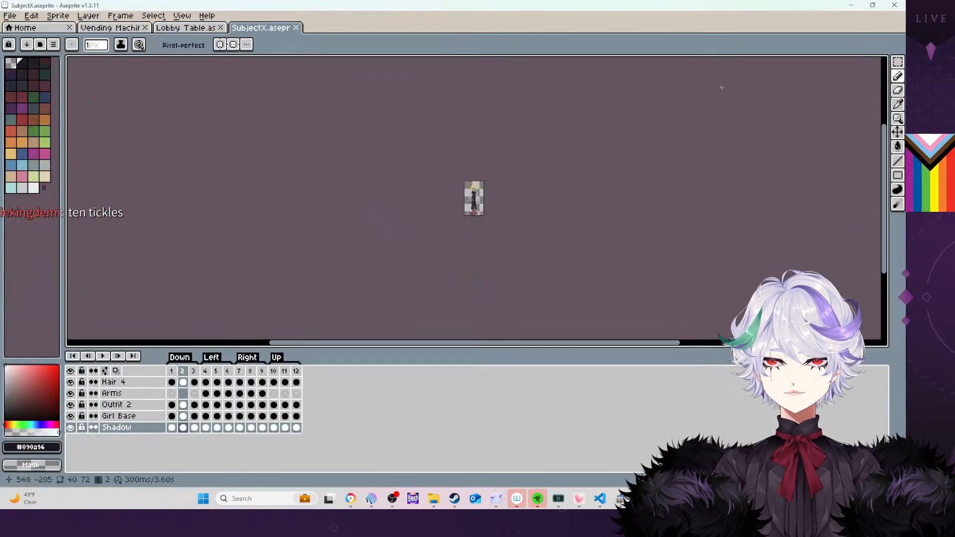
scroll(559, 183, "up", 6)
middle_click_drag(576, 262, 590, 149)
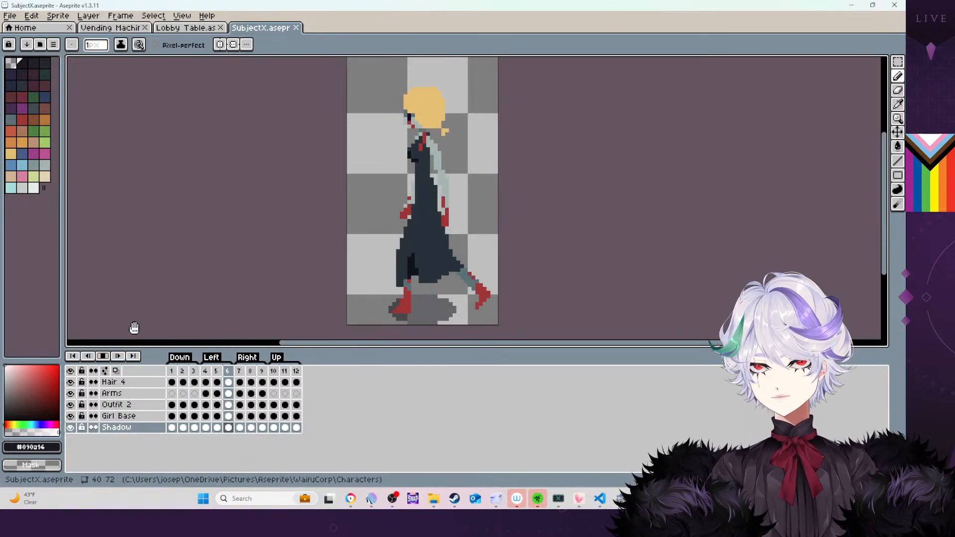
left_click(104, 357)
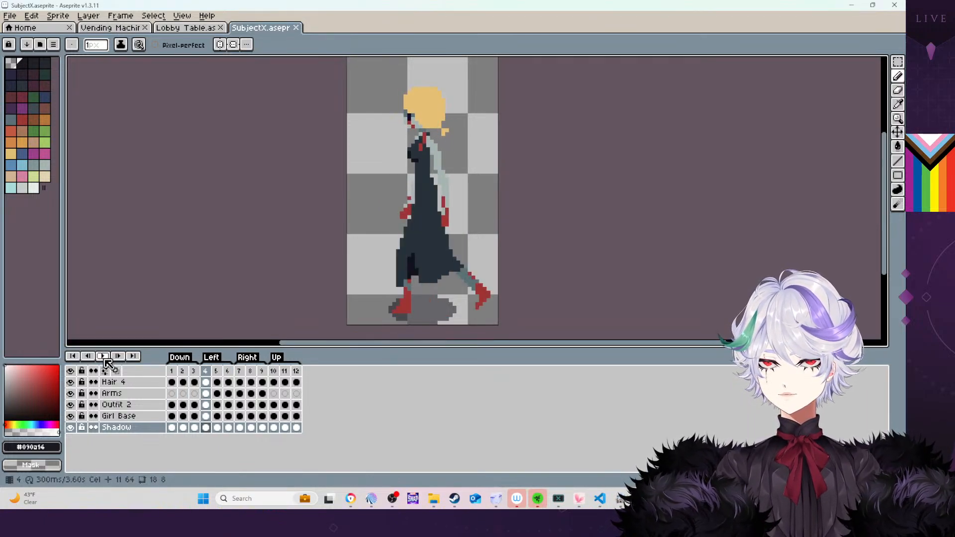
left_click(184, 372)
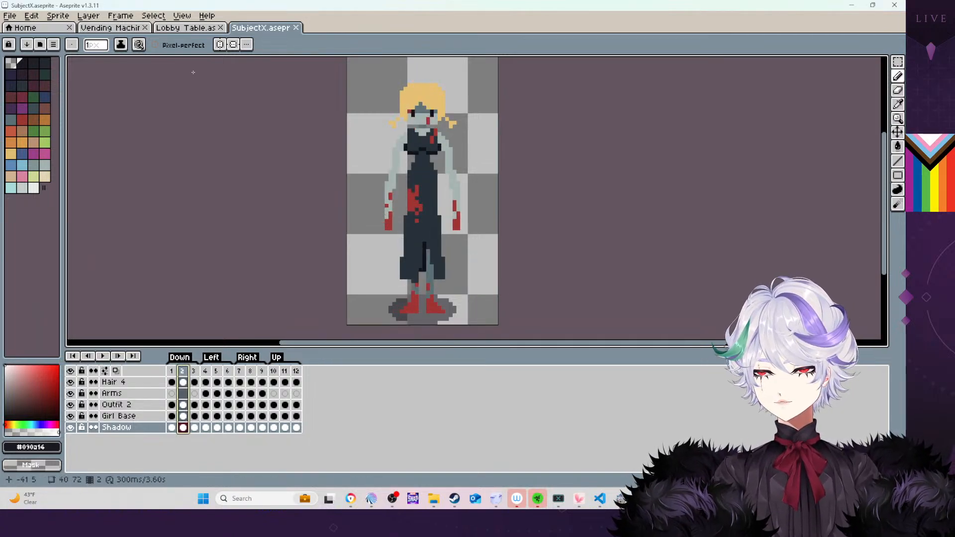
Open dude_template.aseprite, temporarily paste the blue-haired protagonist beside SubjectX on frame 2 to compare their heights, and discard the paste
key("ctrl+o")
double_click(82, 95)
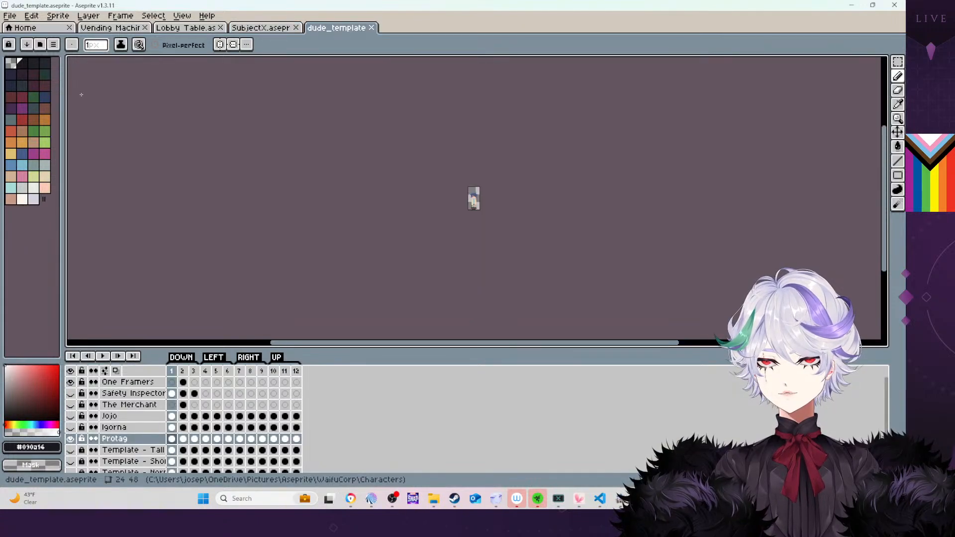
left_click(252, 29)
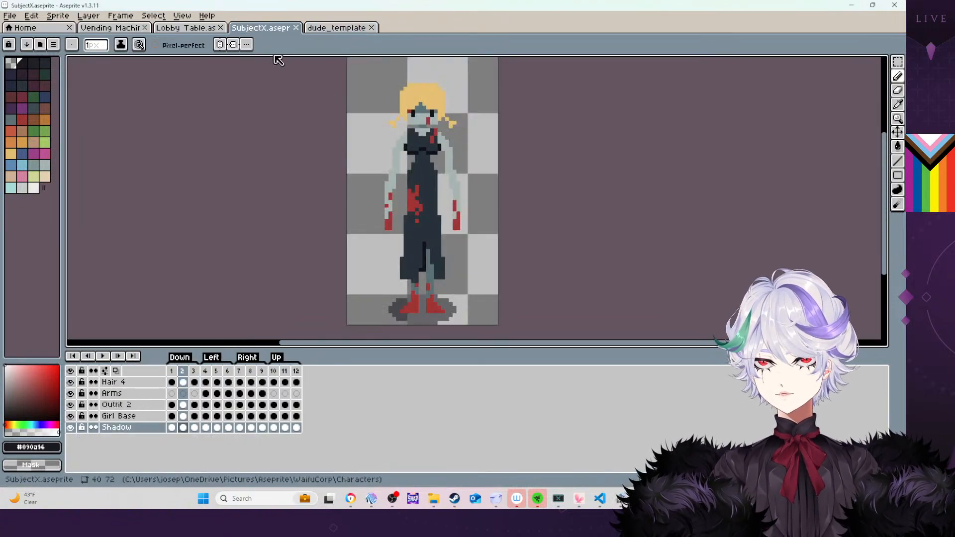
key("ctrl+v")
key("Escape")
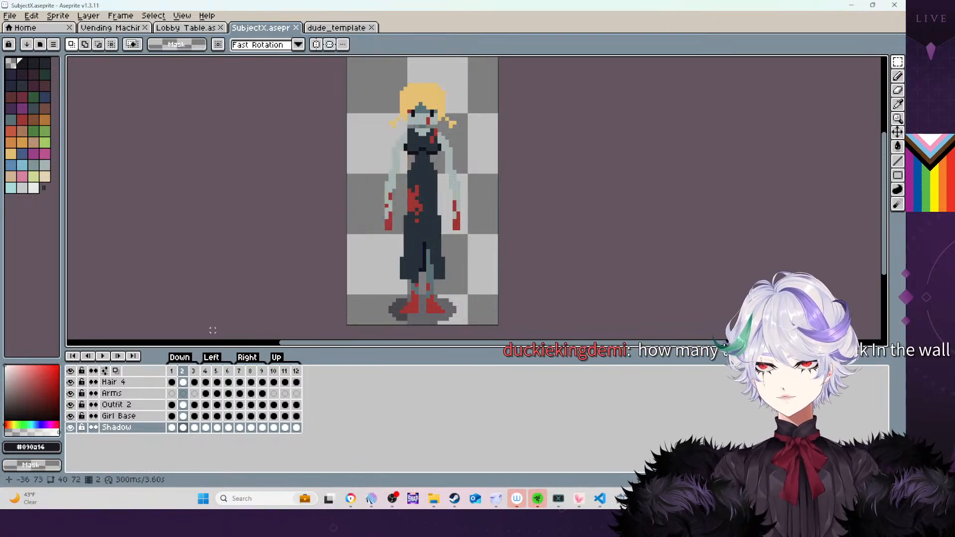
left_click(186, 383)
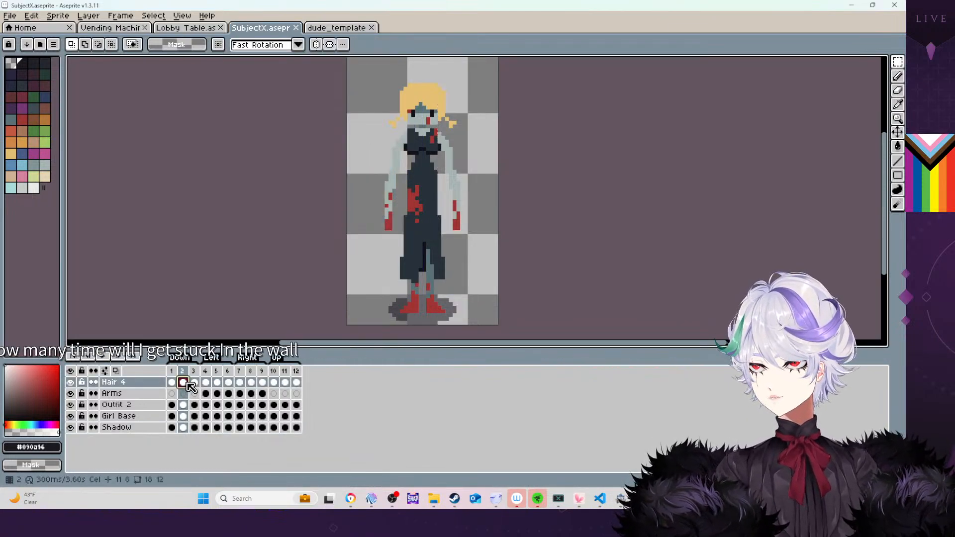
key("ctrl+v")
left_click_drag(392, 180, 471, 267)
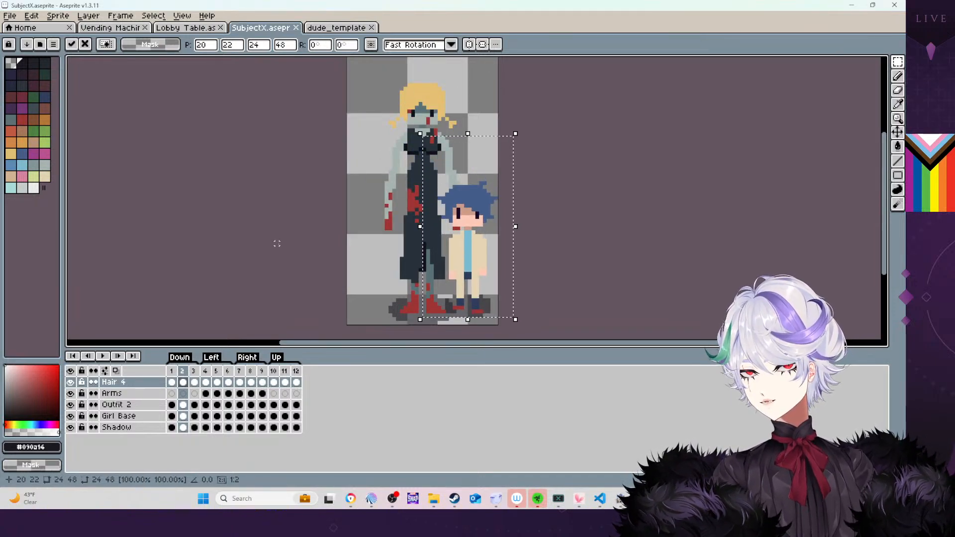
key("Escape")
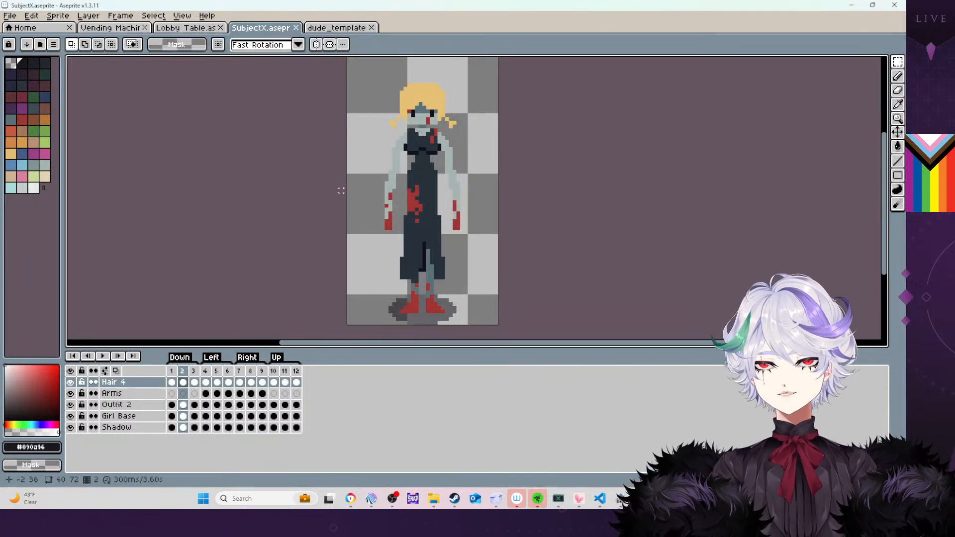
Return to the game, leave the magazine close-up, and play through the pink-haired receptionist's appointment conversation at the front desk
left_click(852, 6)
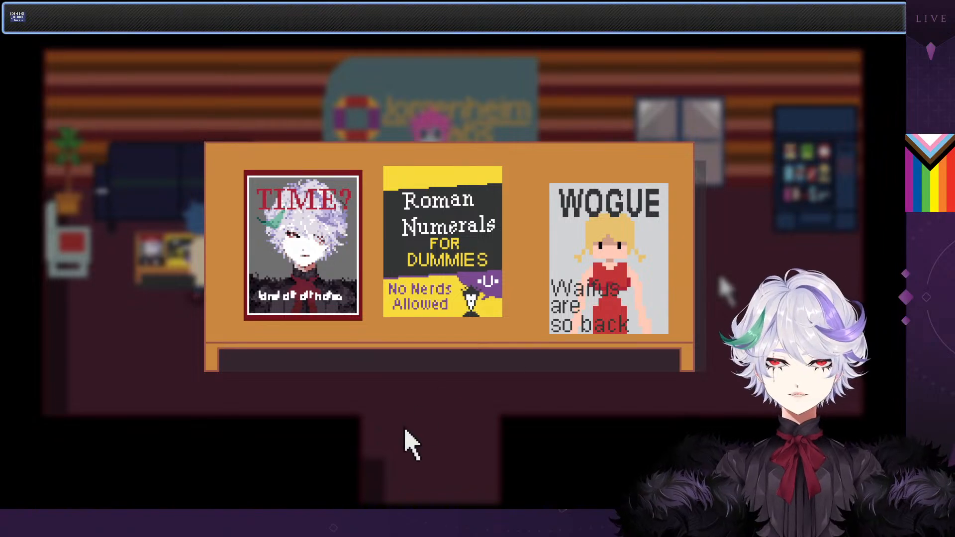
left_click(405, 441)
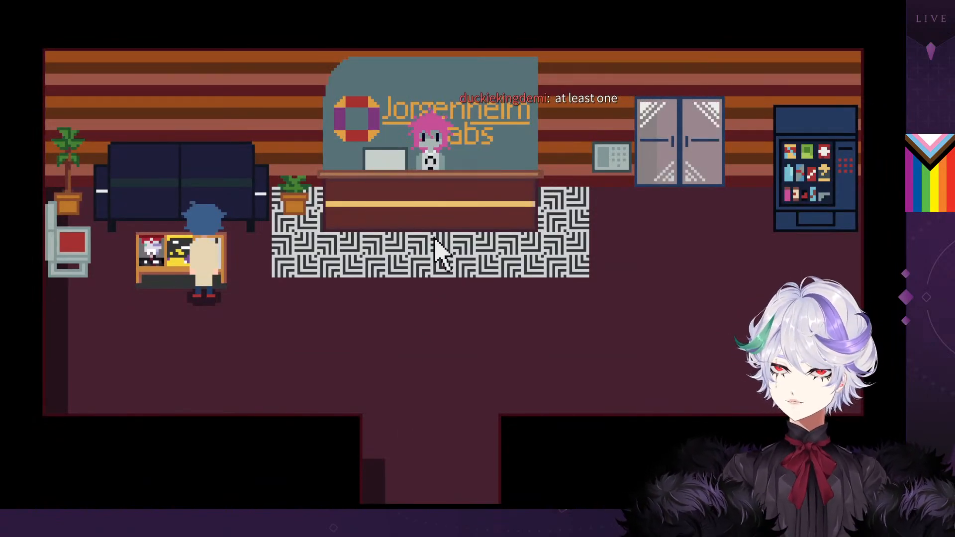
left_click(398, 98)
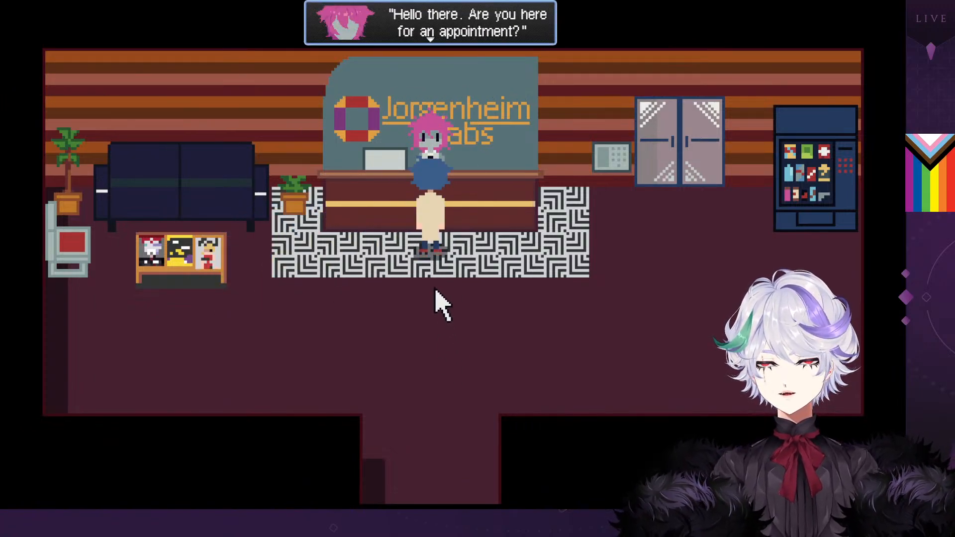
left_click(432, 247)
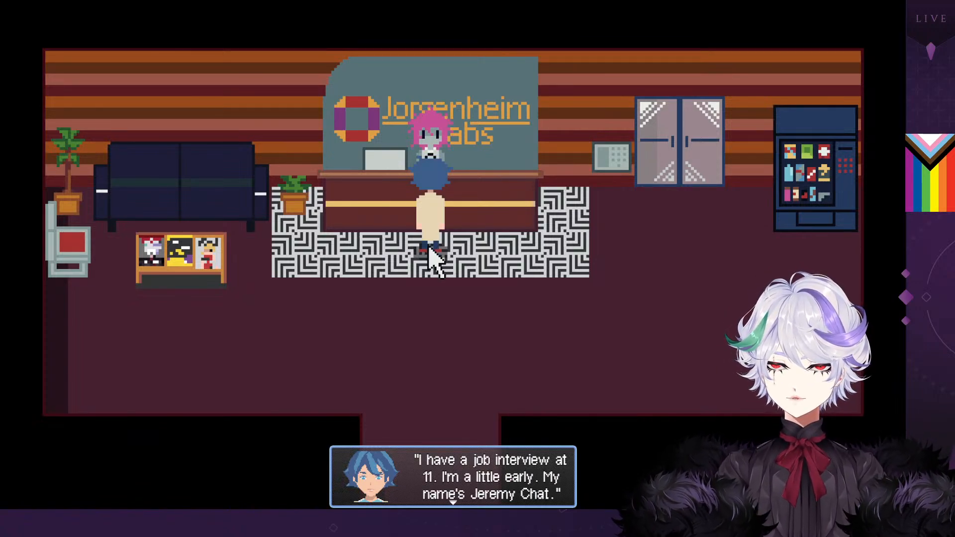
key("Return")
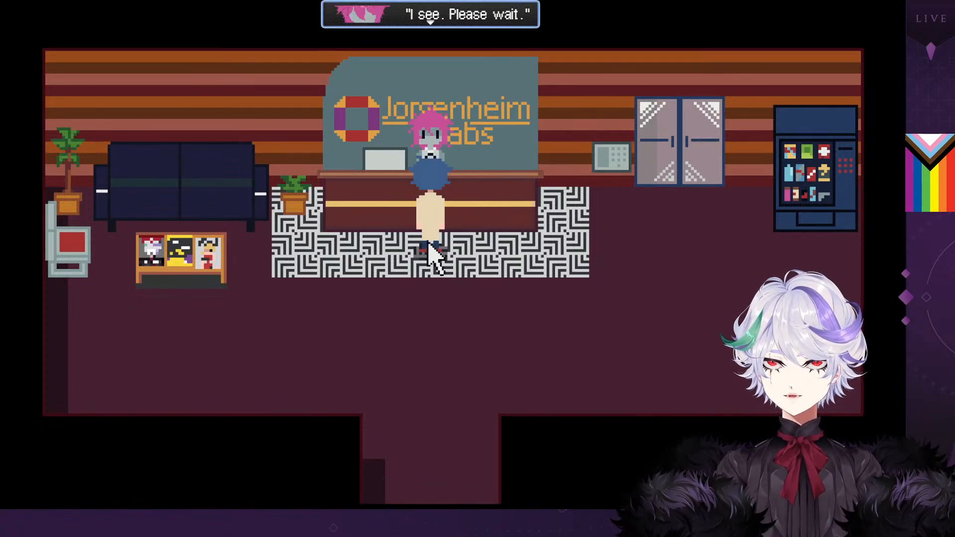
key("Return")
Walk the player character away from the desk and play through the receptionist's phone call until she leaves through the double doors
mouse_move(519, 304)
left_mouse_down()
mouse_move(580, 335)
mouse_move(730, 348)
mouse_move(448, 356)
mouse_move(320, 327)
left_mouse_up()
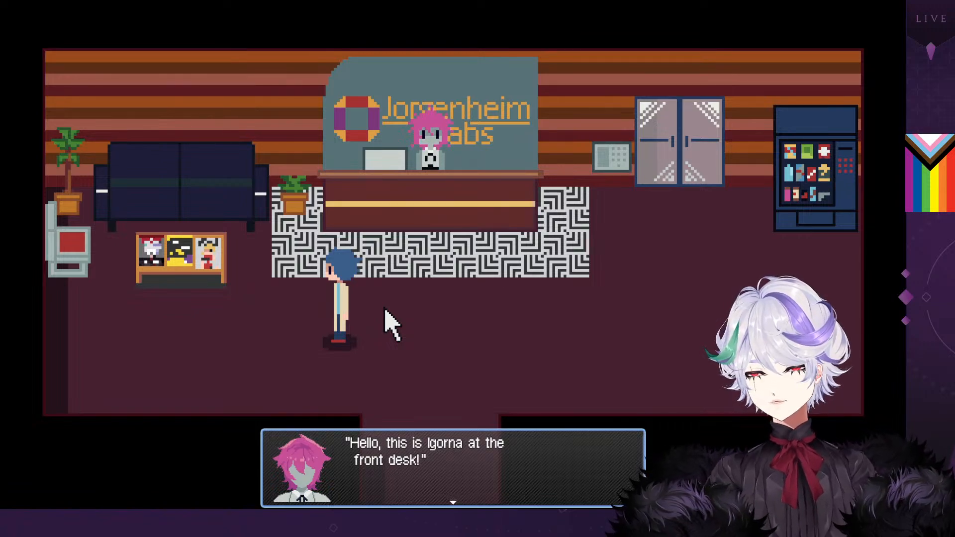
left_click(403, 316)
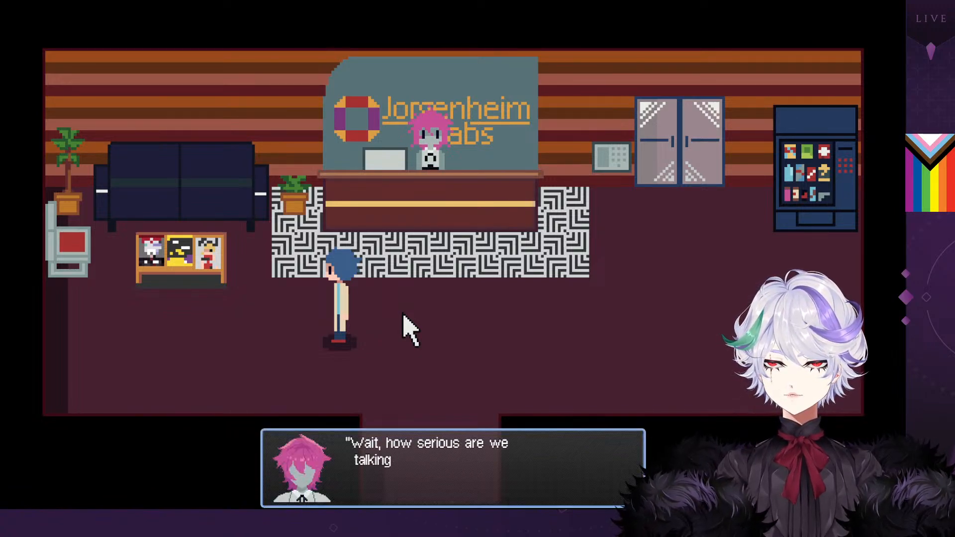
left_click(403, 315)
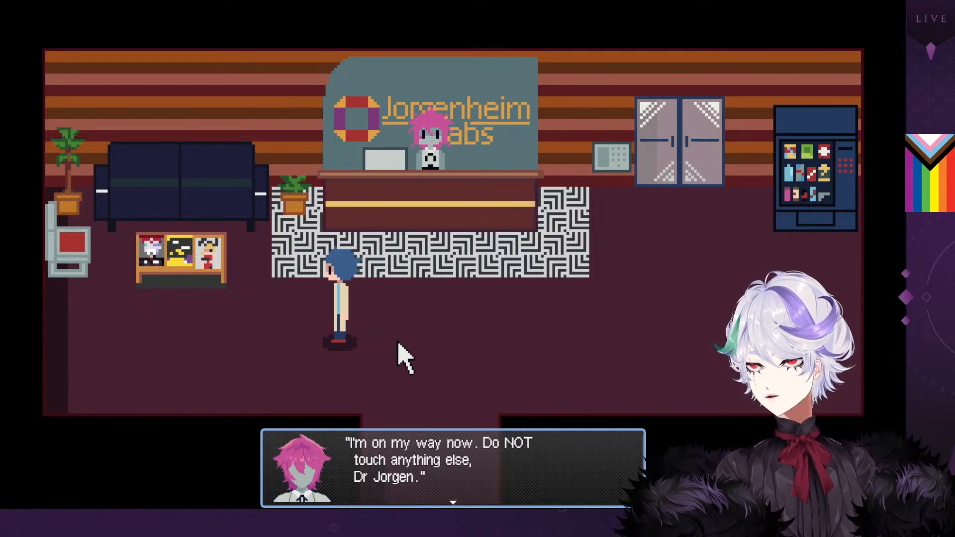
left_click(397, 339)
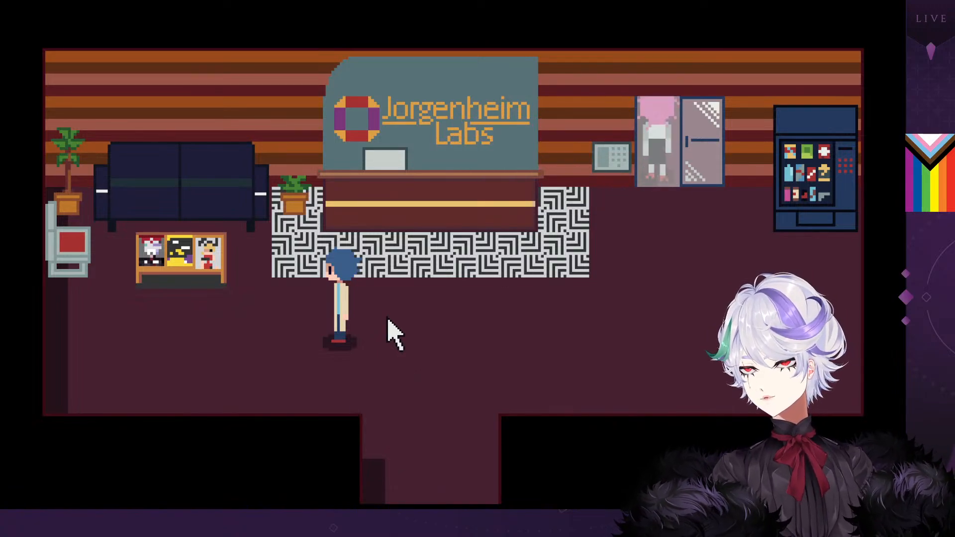
left_click(386, 321)
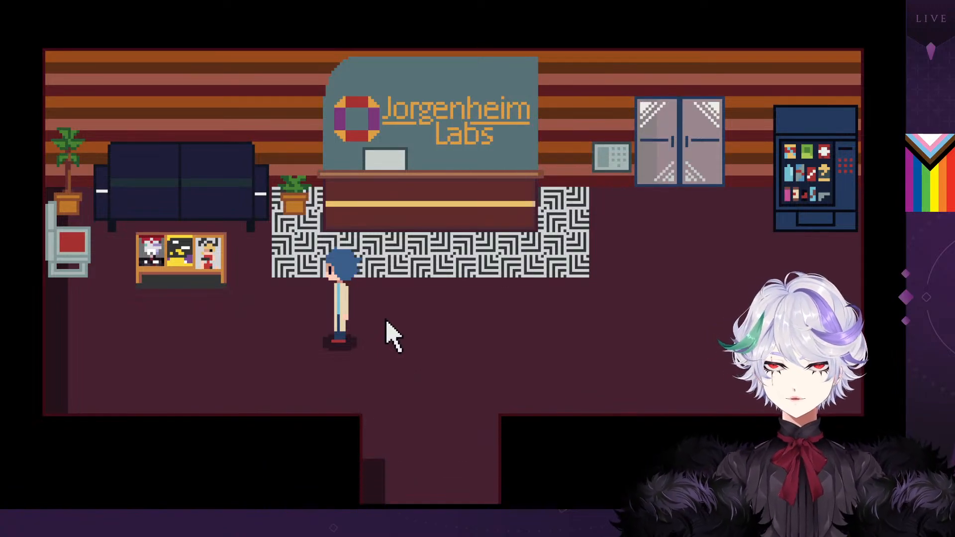
Walk the player character around the lobby to trigger the lockdown event, and dismiss its warning message
left_click(480, 324)
left_click(585, 299)
left_click(645, 312)
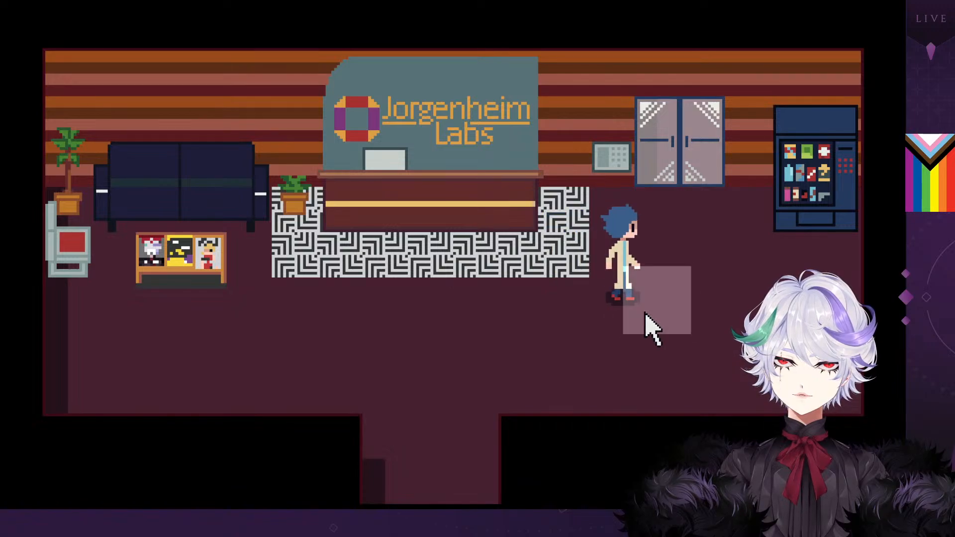
left_click(500, 312)
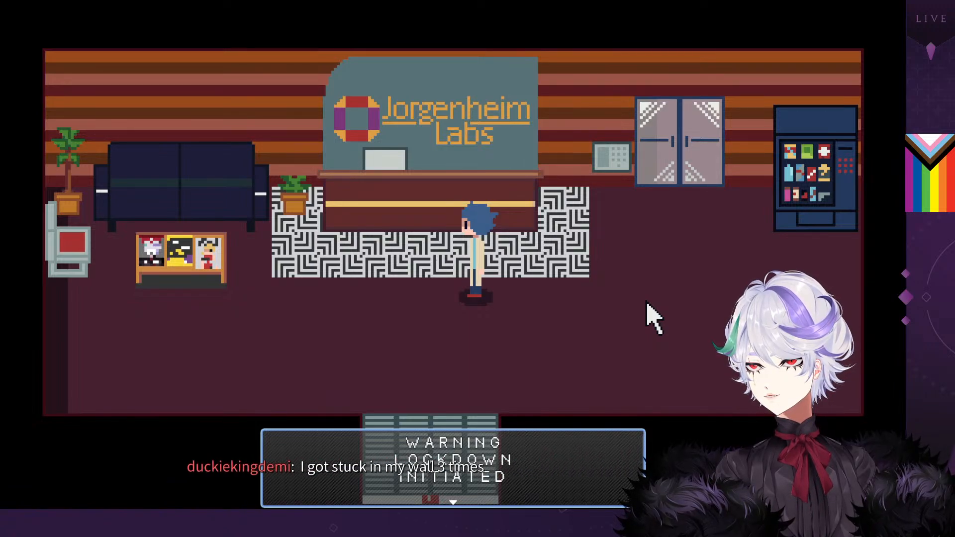
left_click(575, 301)
Go behind the reception desk, open the computer close-up, and read through the yellow sticky note's message
left_click(387, 222)
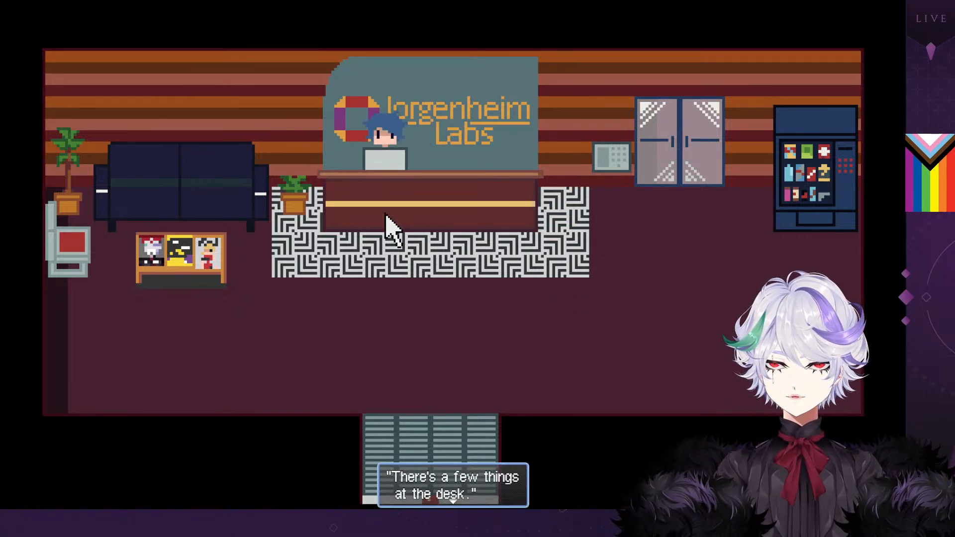
left_click(387, 219)
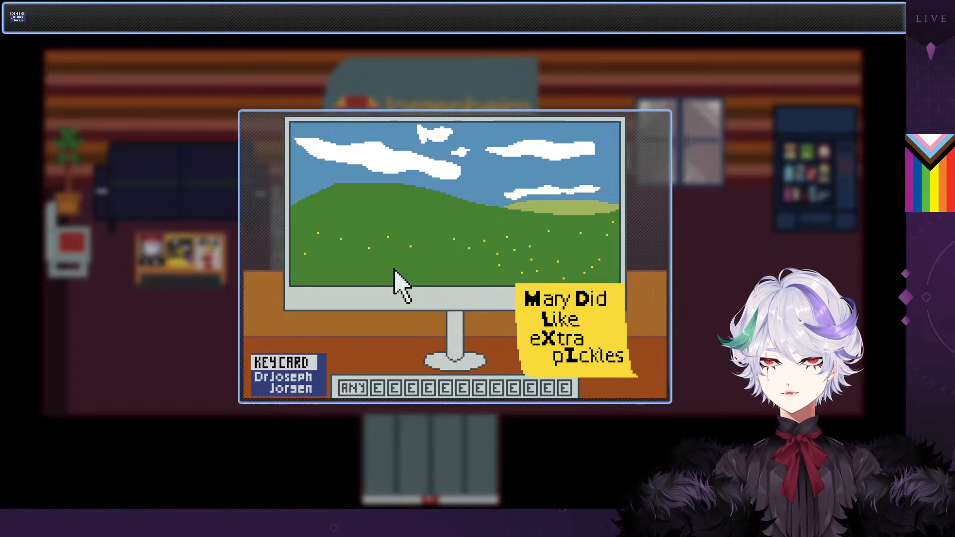
left_click(576, 331)
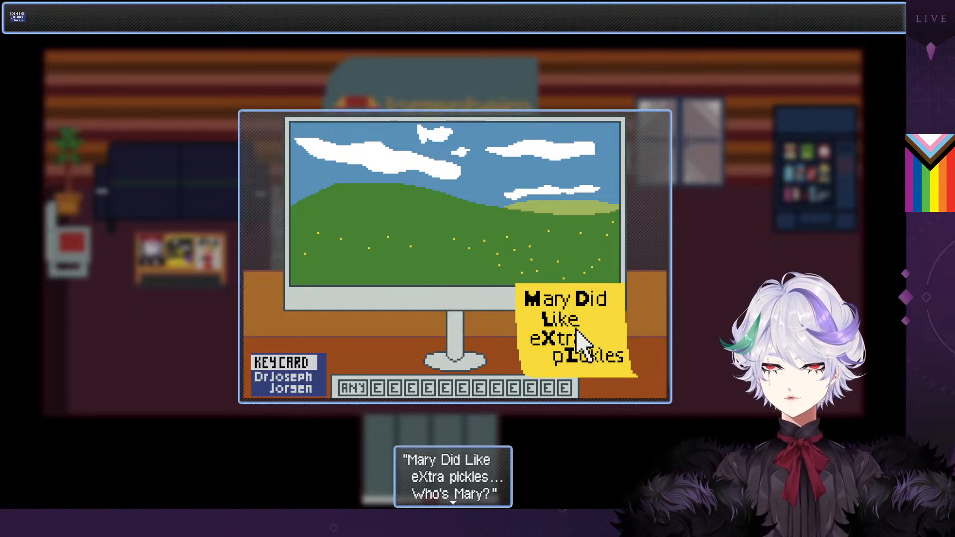
left_click(581, 339)
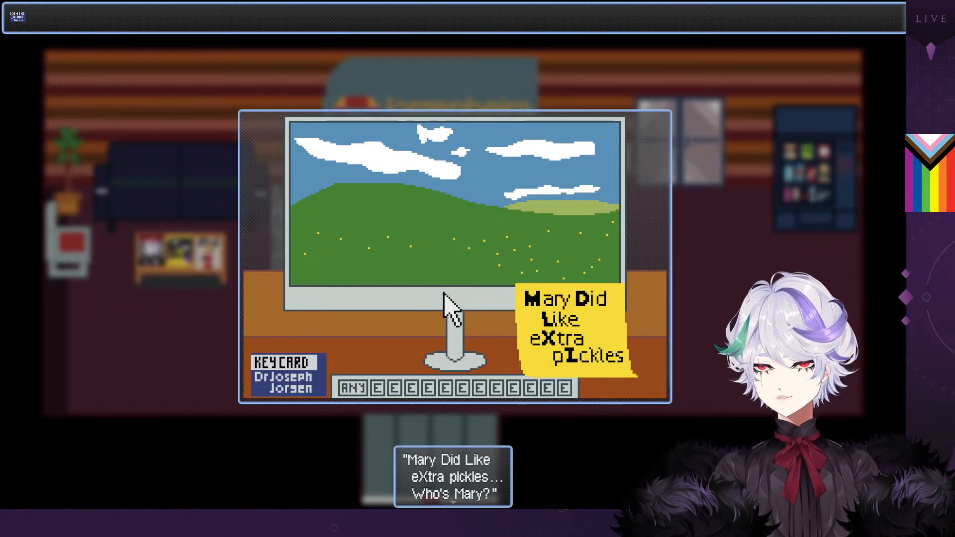
left_click(446, 343)
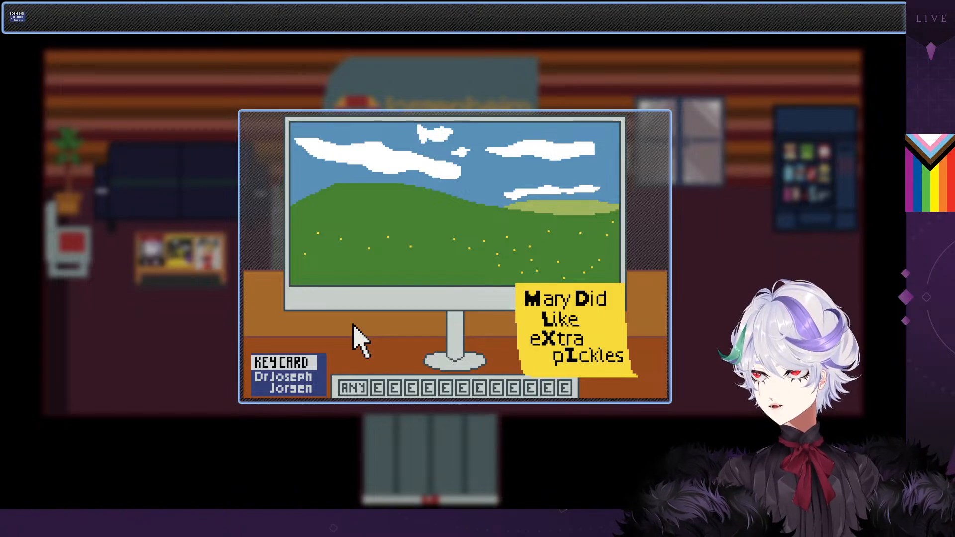
Pick up the keycard on the reception desk, read its message, and recheck the desk's computer close-up before leaving it
left_click(311, 388)
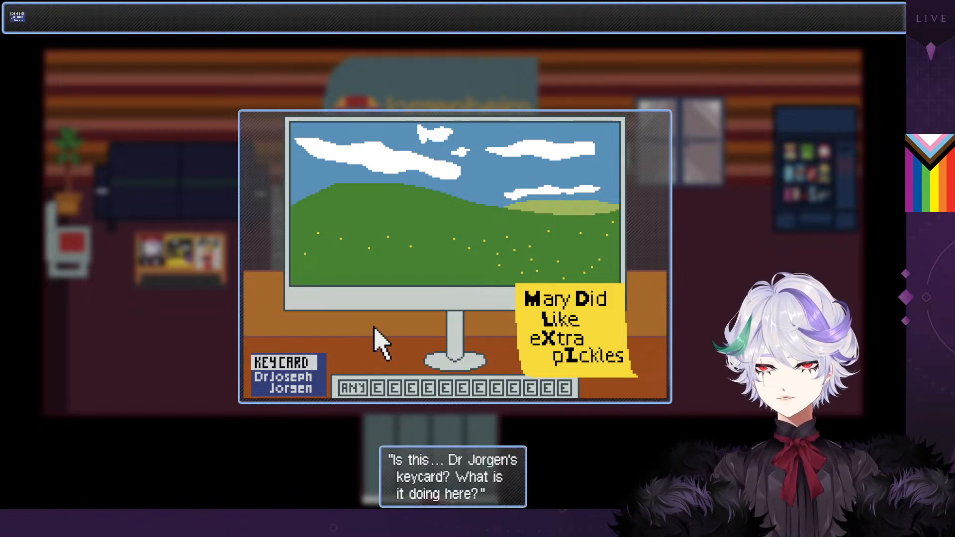
left_click(375, 330)
right_click(315, 342)
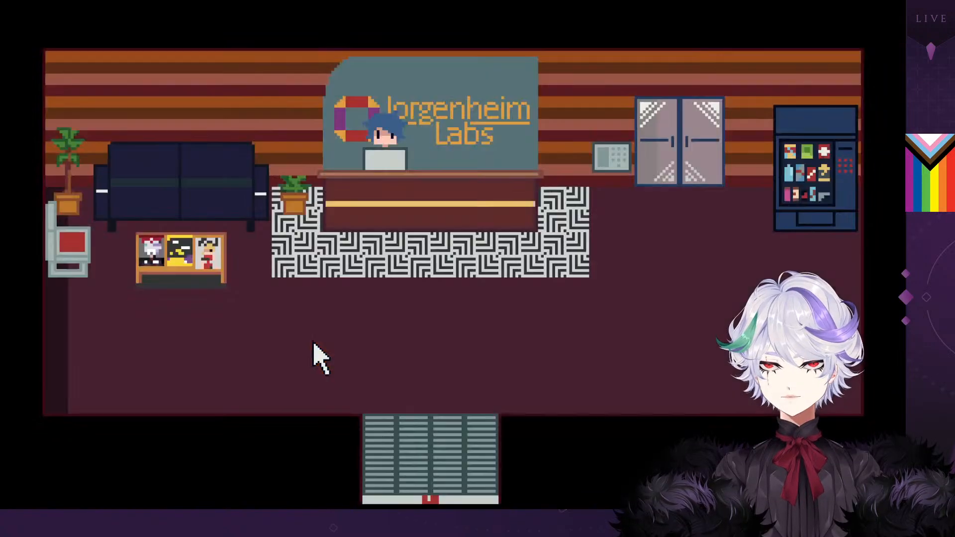
left_click(381, 217)
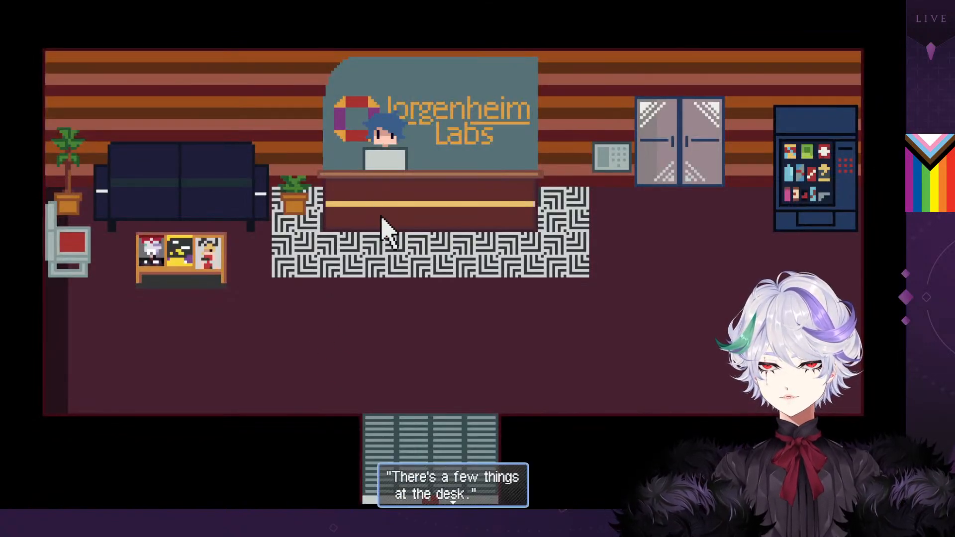
left_click(382, 217)
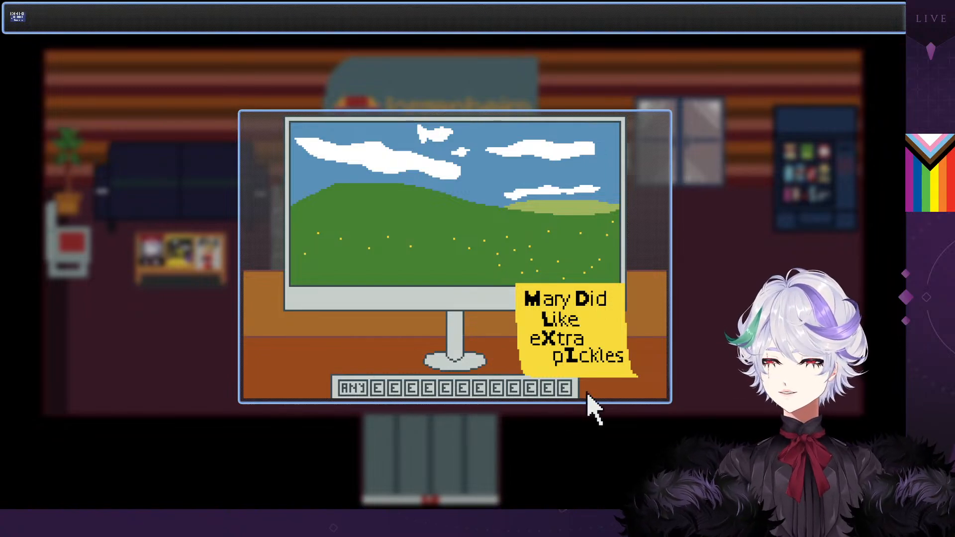
left_click(384, 338)
Inspect the keypad beside the double doors, try its number 4 key, dismiss the message, and end the playtest
left_click(599, 172)
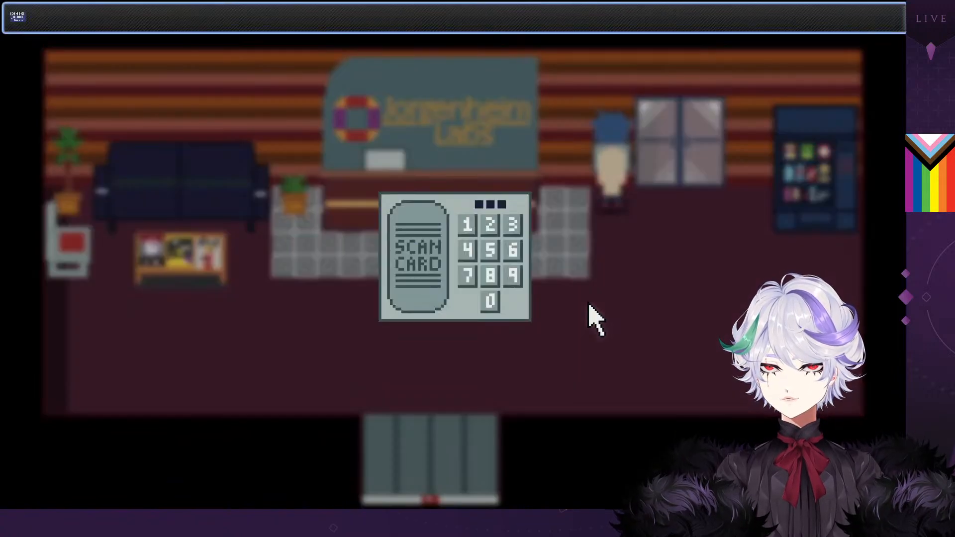
left_click(476, 248)
left_click(476, 250)
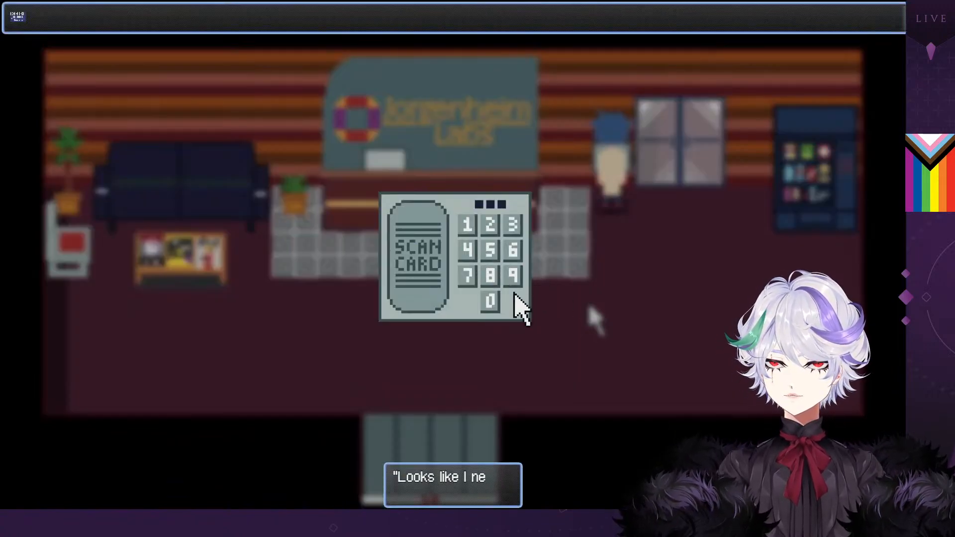
left_click(567, 373)
key("alt+F4")
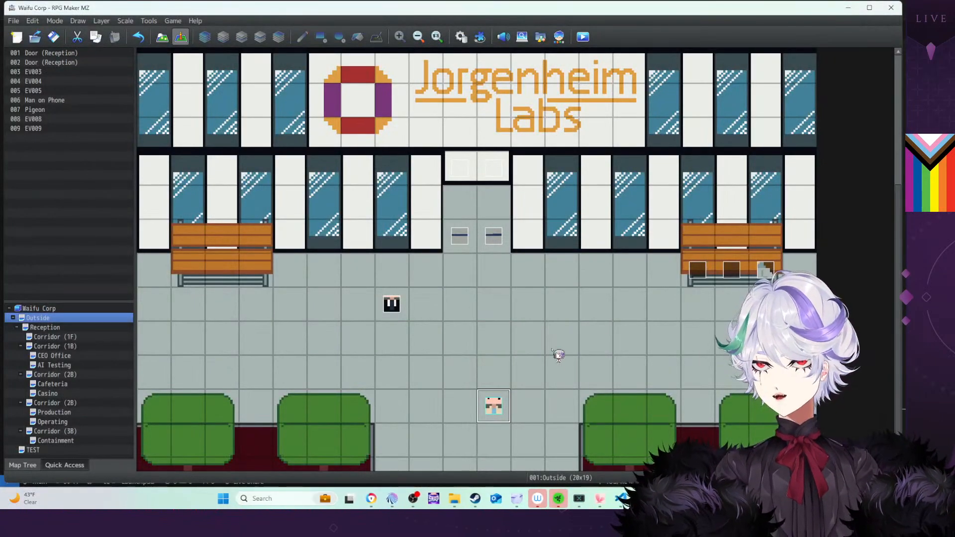
On the Reception map, set the player's starting position on the floor tile just below the patterned rug's right end
left_click(65, 328)
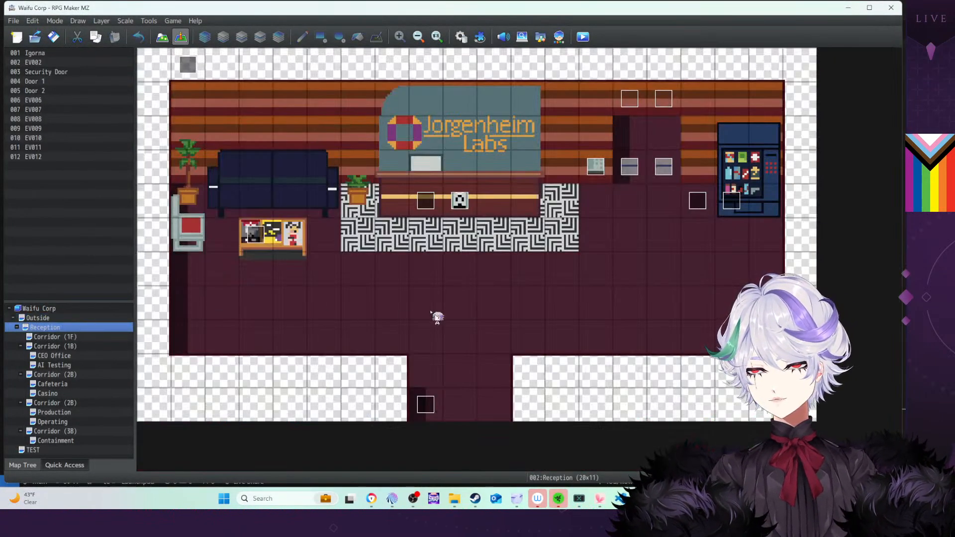
left_click(565, 283)
right_click(566, 283)
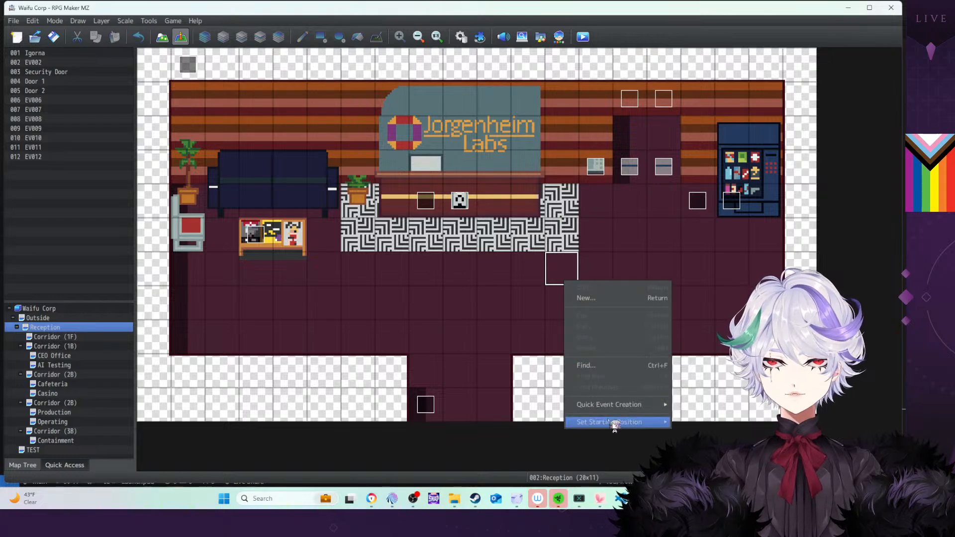
mouse_move(619, 423)
left_click(696, 423)
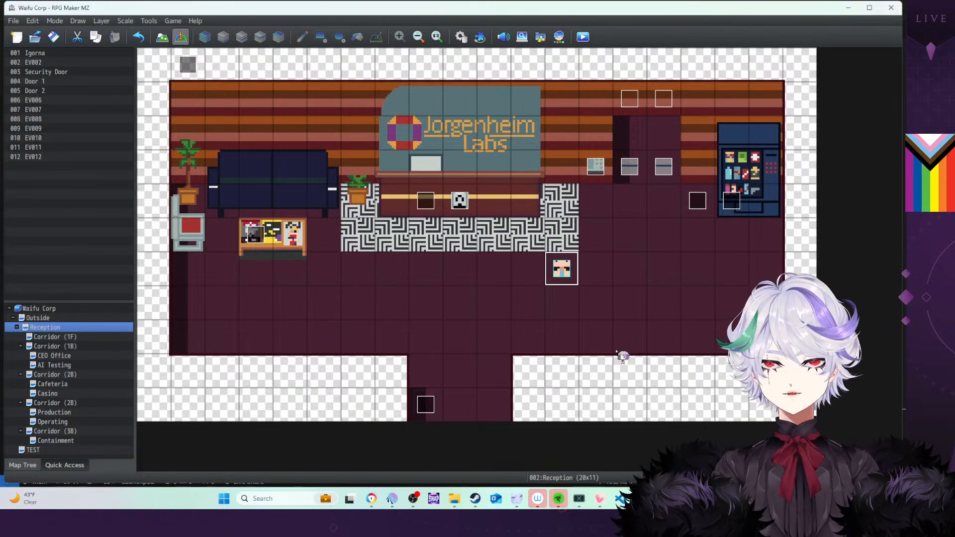
Switch to Visual Studio Code and examine the onClick function of Sprite_PNClickInteractable in ZetuMZ_2_PointNClick.js
left_click(621, 499)
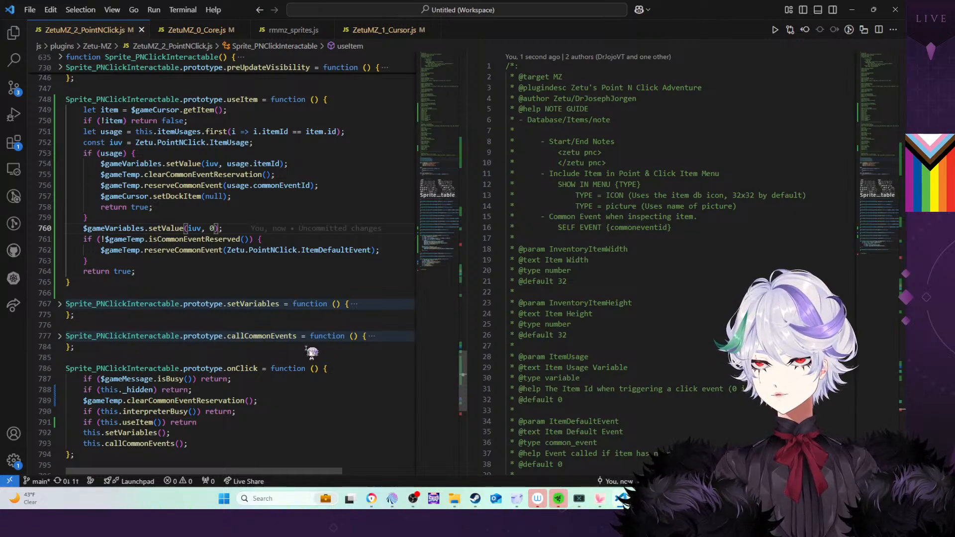
scroll(273, 346, "down", 4)
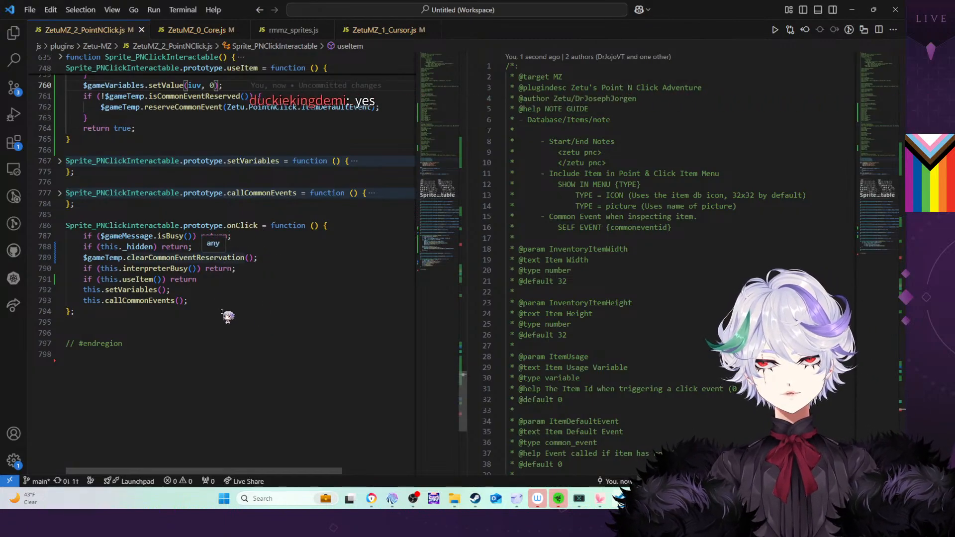
left_click(204, 303)
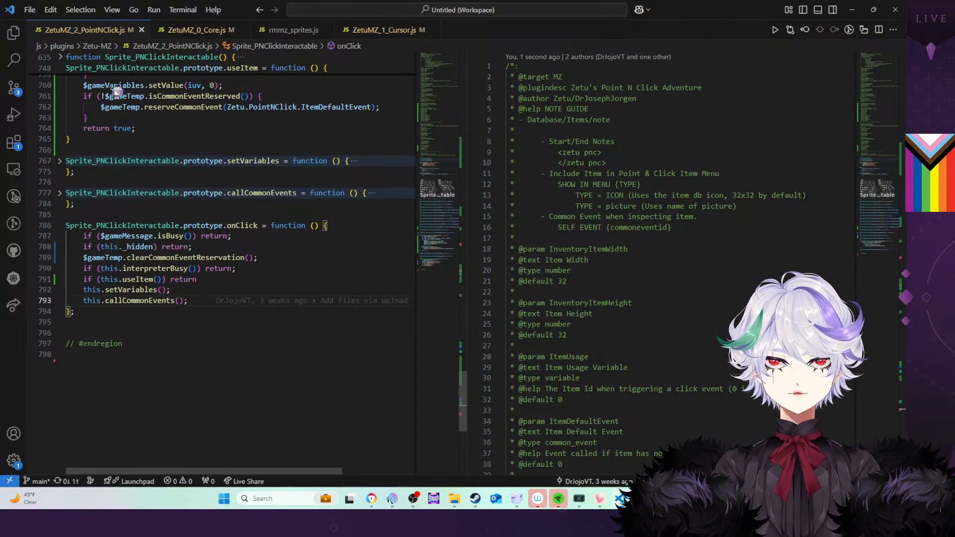
Merge the duplicate plugin editor back into one group and place rmmz_sprites.js in a split beside ZetuMZ_2_PointNClick.js
right_click(94, 34)
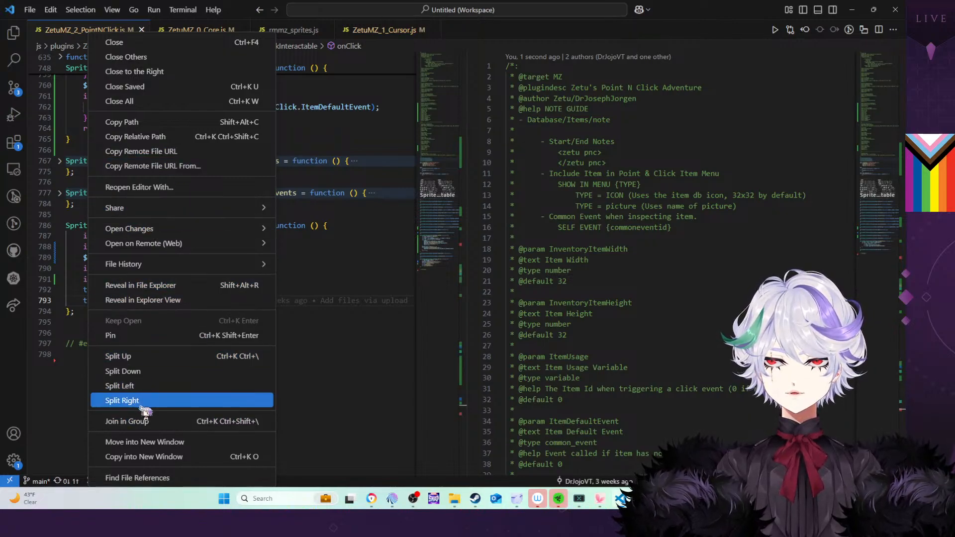
left_click(148, 423)
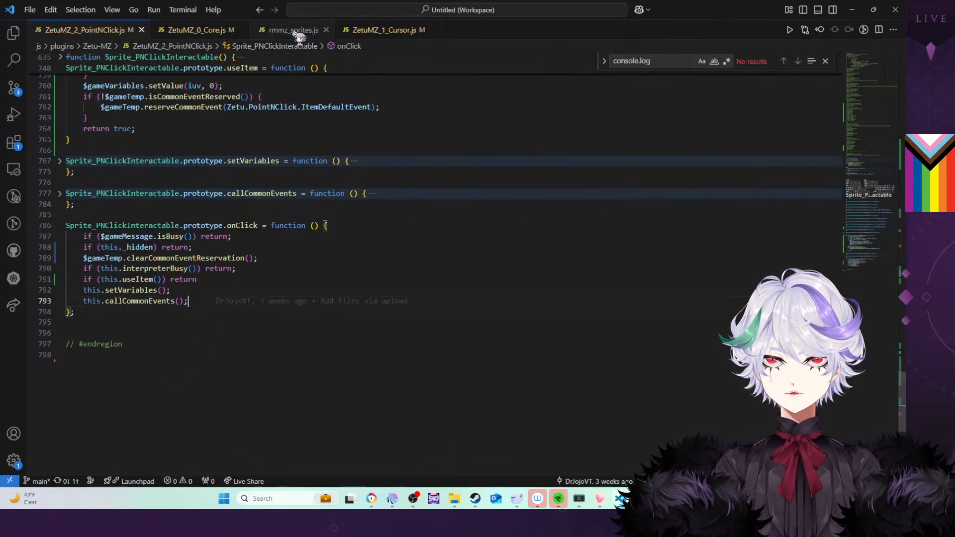
left_click(291, 31)
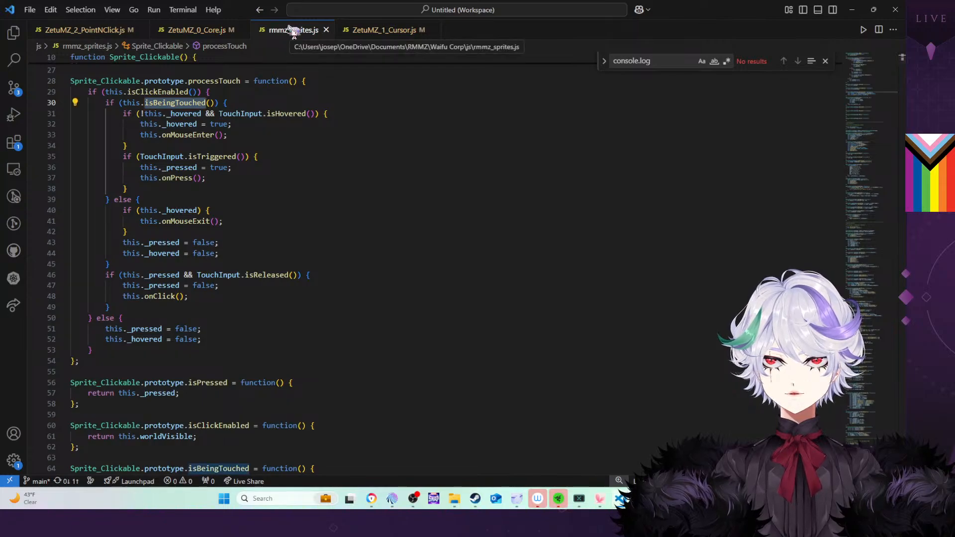
left_click_drag(291, 30, 891, 205)
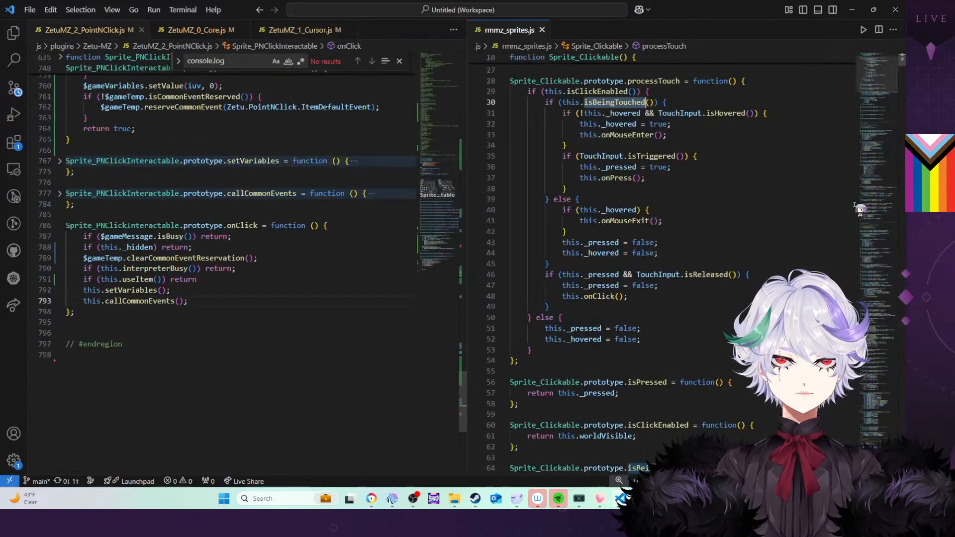
left_click(741, 201)
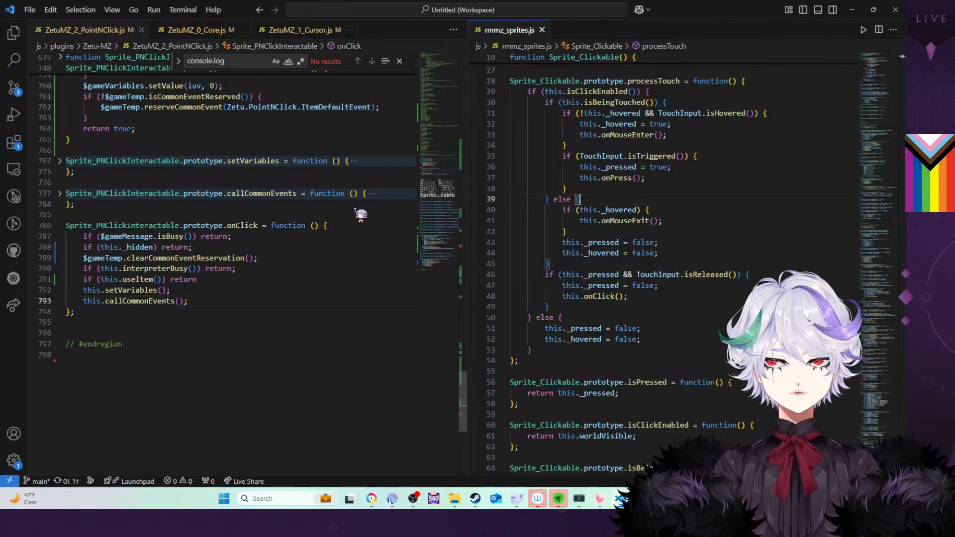
Below onClick in ZetuMZ_2_PointNClick.js, declare an empty function Sprite_PNClickInteractable.prototype.isClickEnabled
left_click(135, 316)
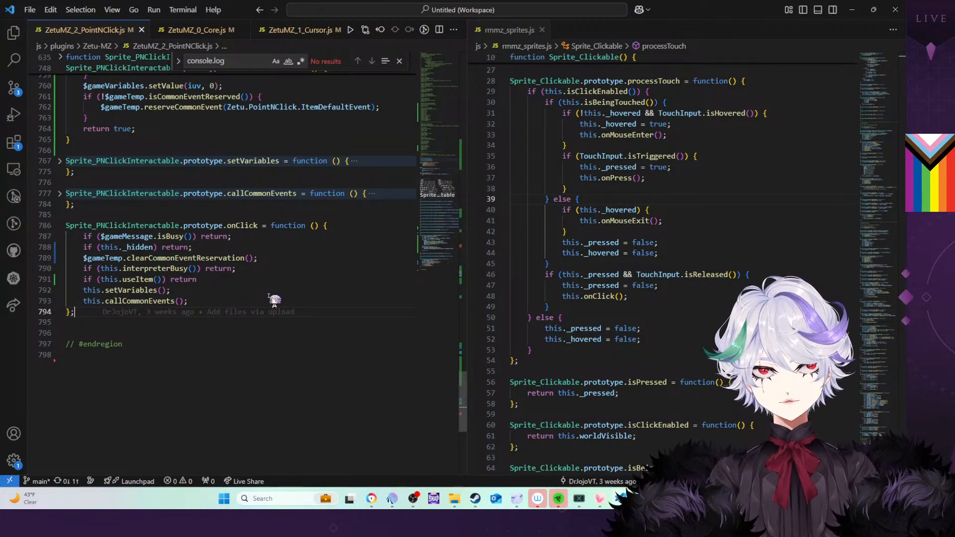
key("Return")
key("Return")
type("Sprit")
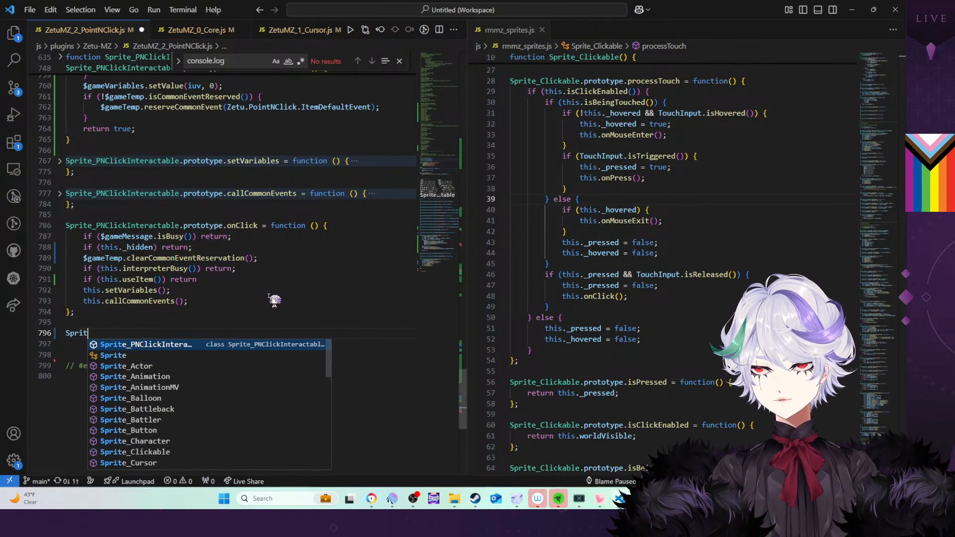
type("e_")
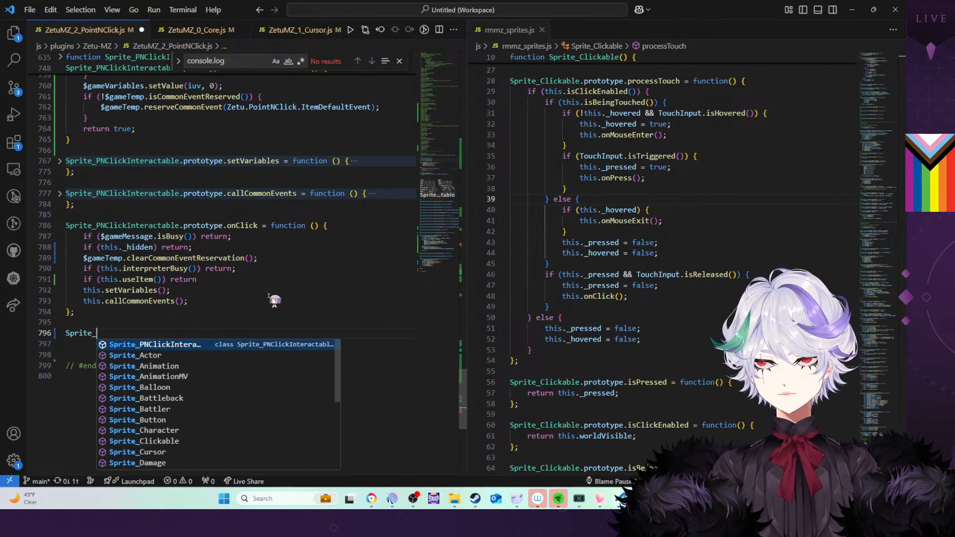
key("Tab")
type(".pro")
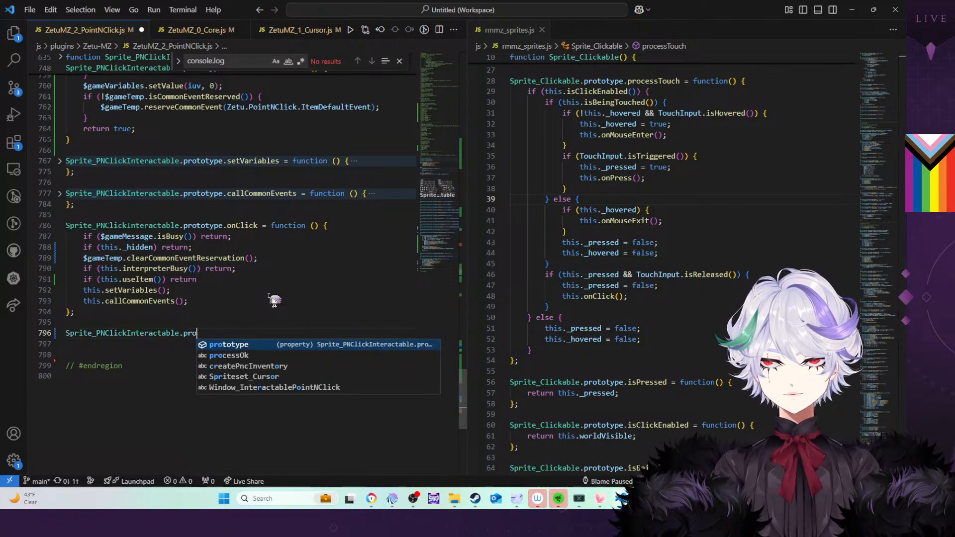
key("Tab")
type(".")
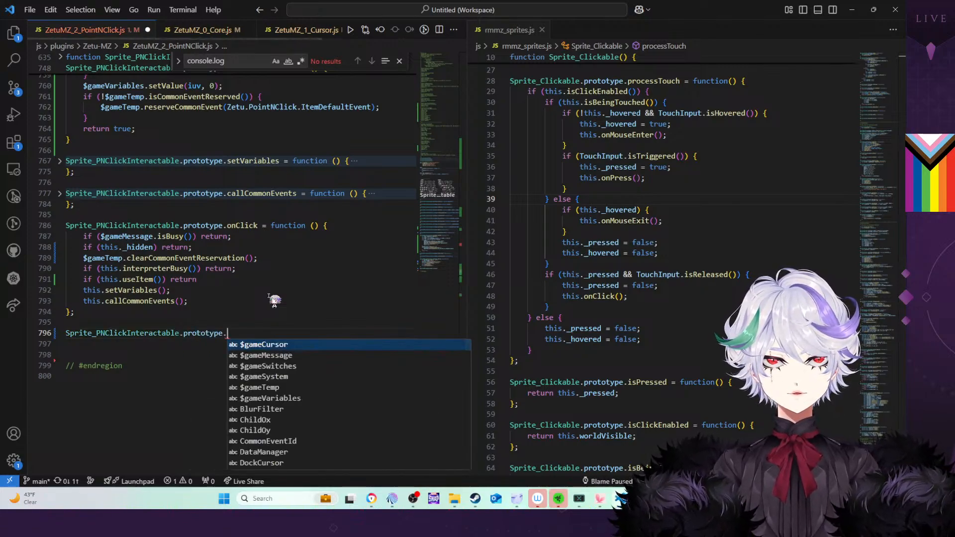
type("isClick")
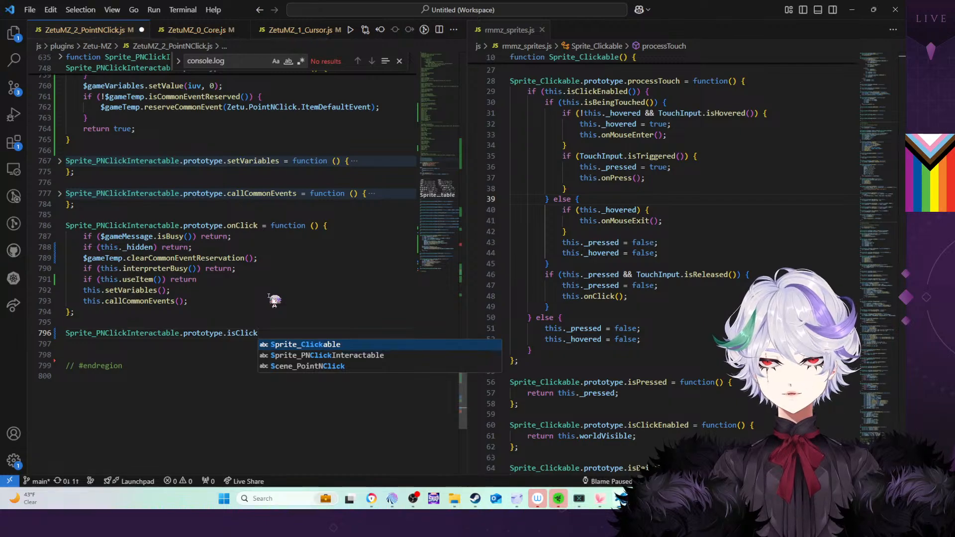
type("Enabled ")
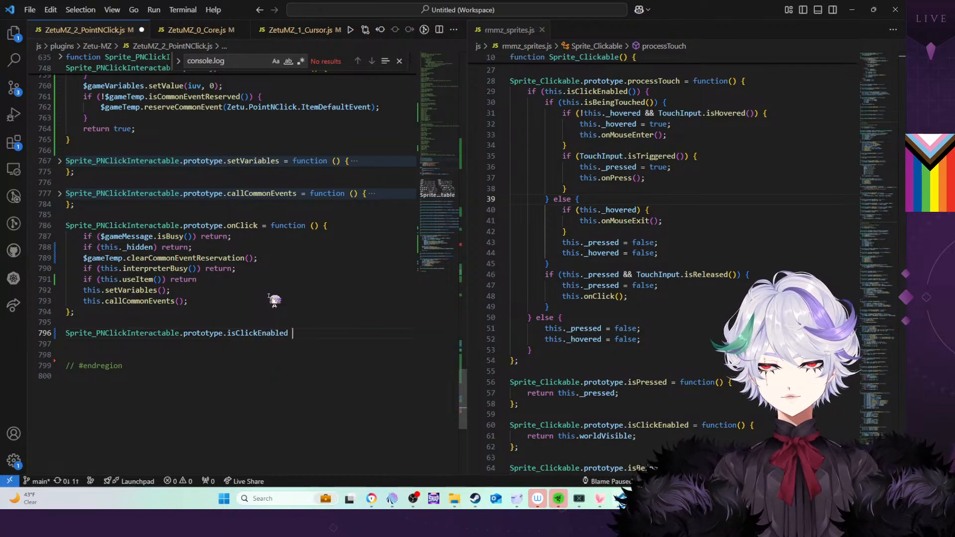
type("= function ()")
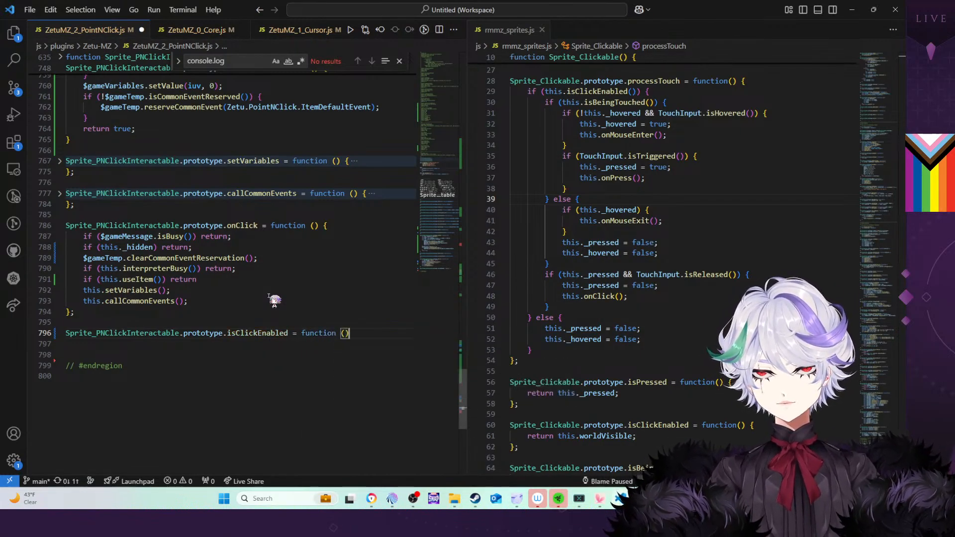
type(" {")
key("Return")
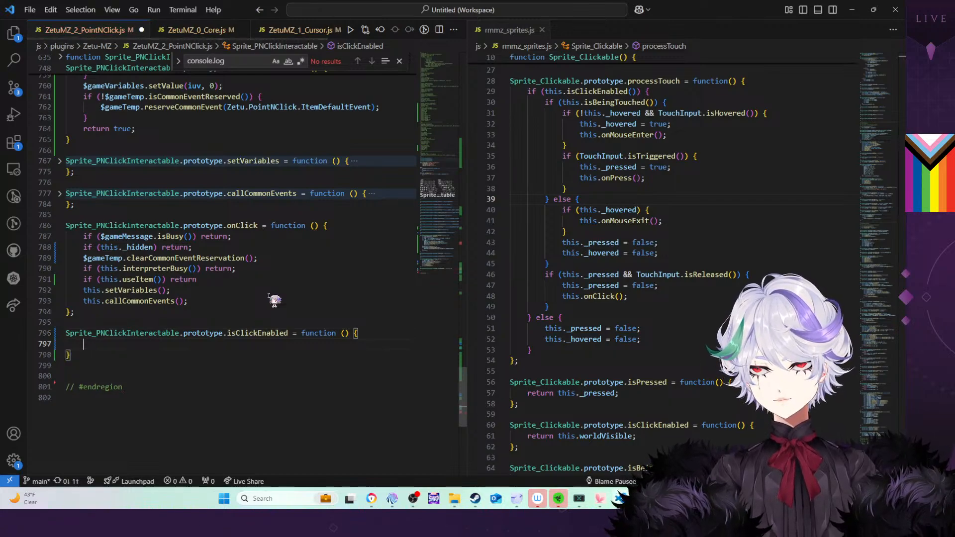
Add the check "if (this.interpreterBusy()) return false;" to isClickEnabled, followed by a new line
type("if this")
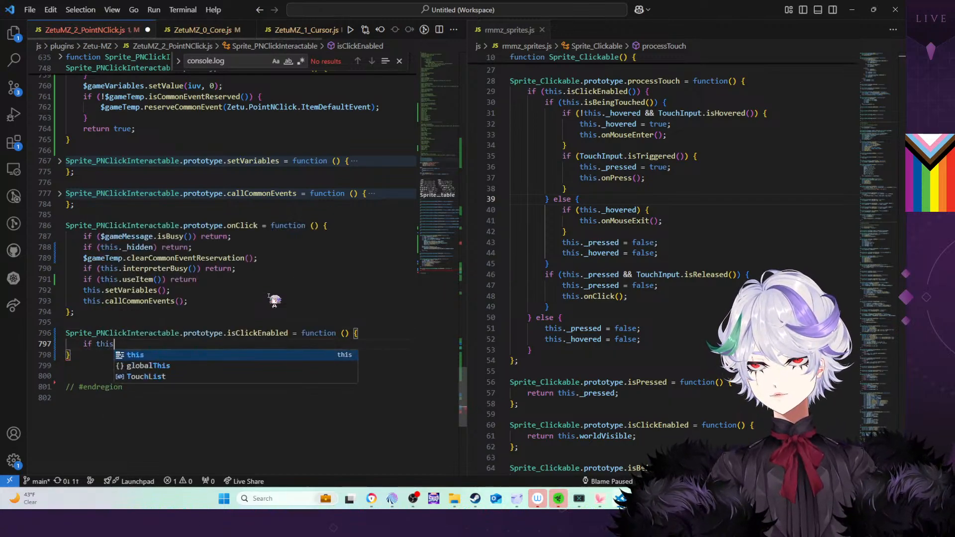
type(".inter")
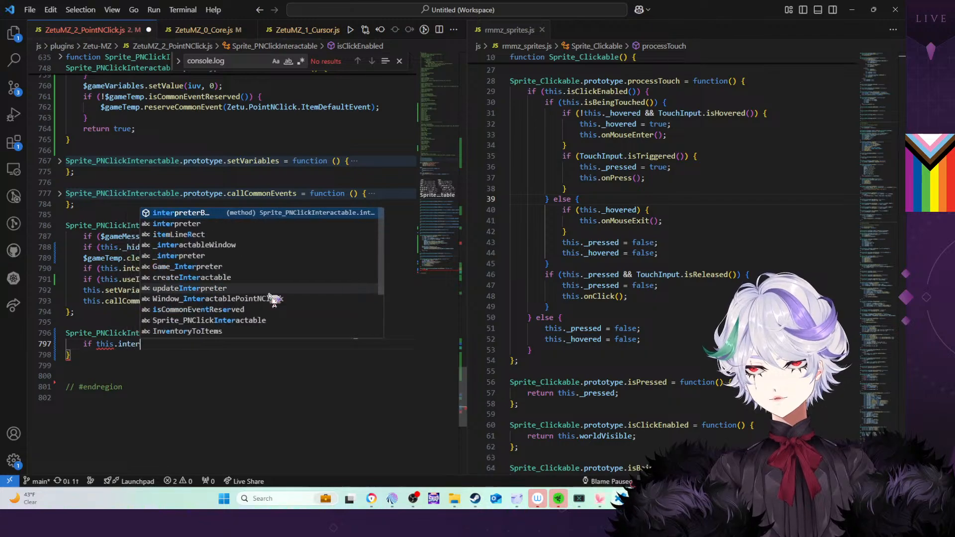
key("Tab")
type("(")
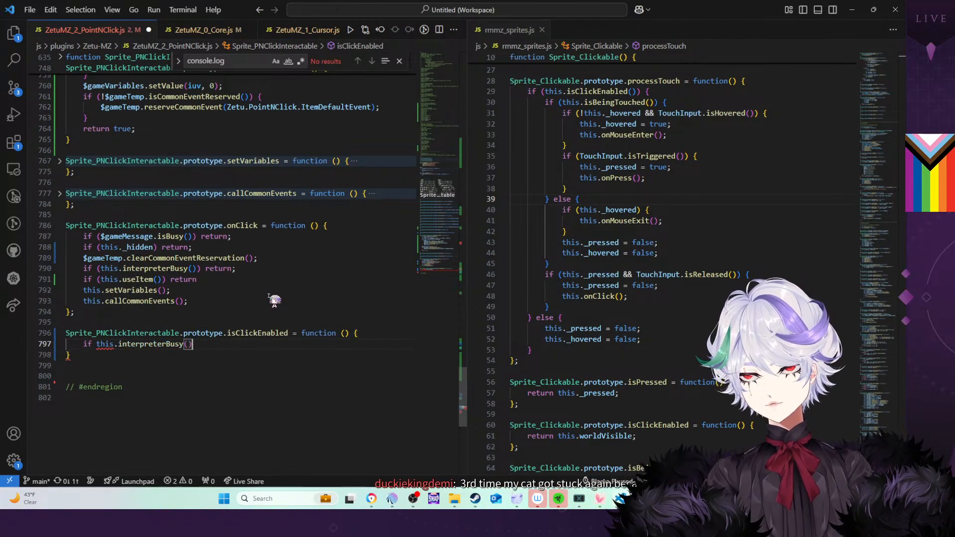
left_click(97, 342)
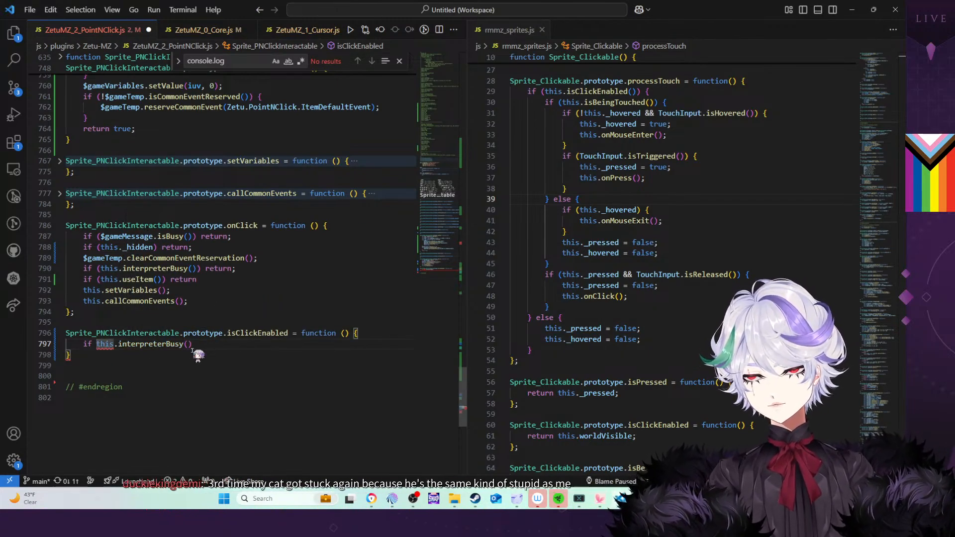
type("(")
key("End")
type("ret")
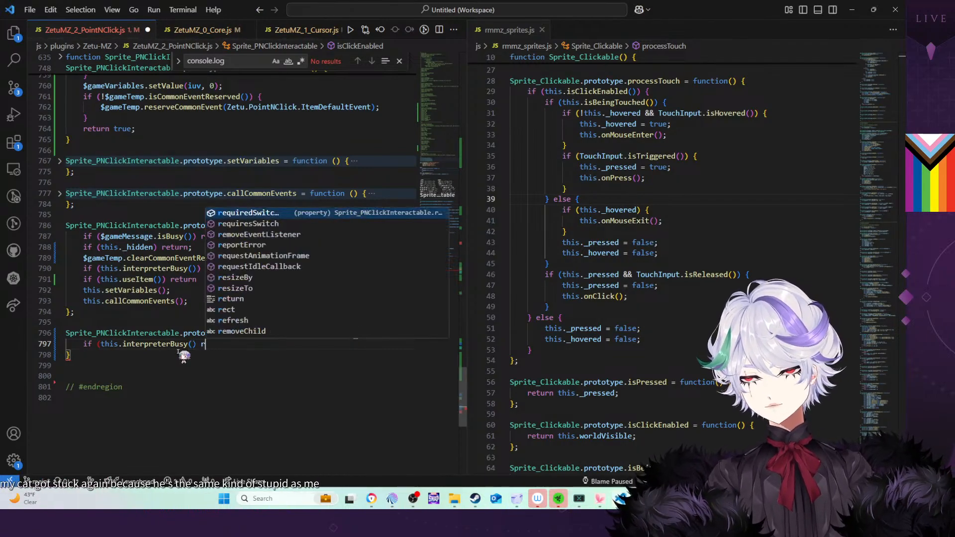
key("BackSpace")
key("BackSpace")
key("BackSpace")
key("BackSpace")
type(")")
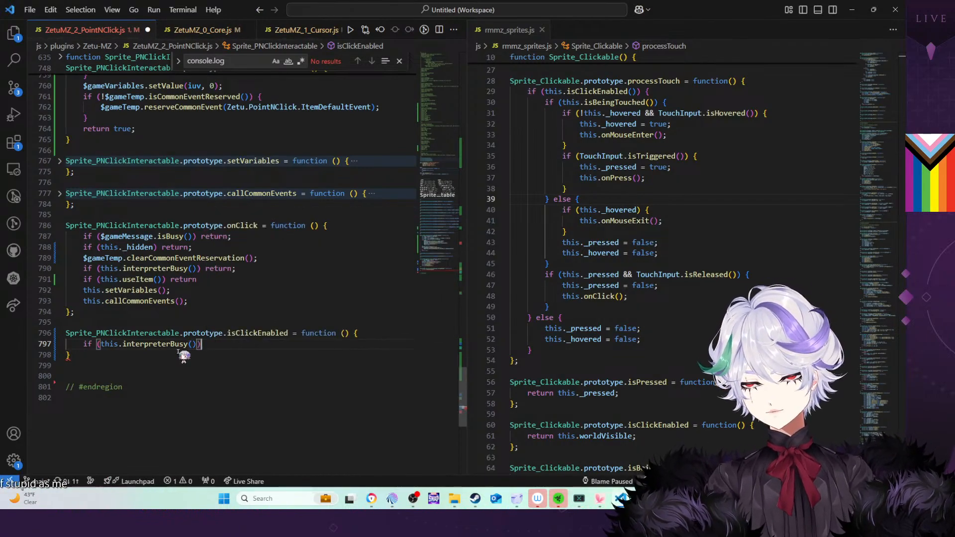
type(" return false;")
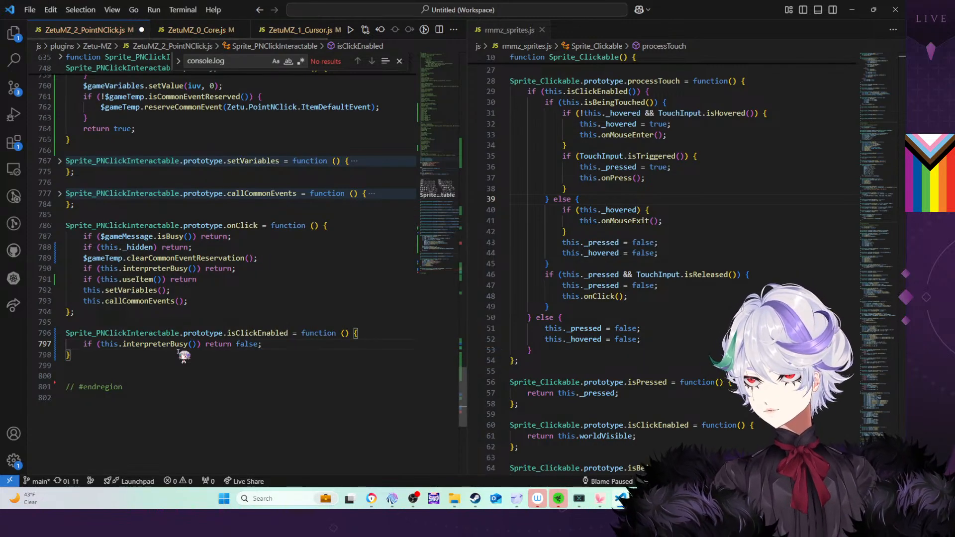
key("Return")
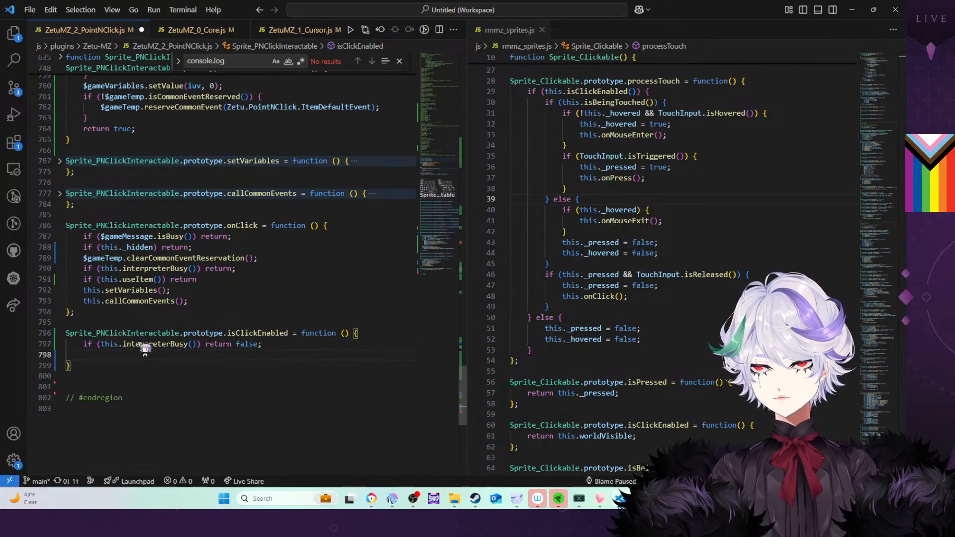
Wrap the isClickEnabled override in an "(alias => ...)" arrow function invoked with Sprite_PNClickInteractable.prototype.isClickEnabled
left_click(59, 333)
left_click(59, 333)
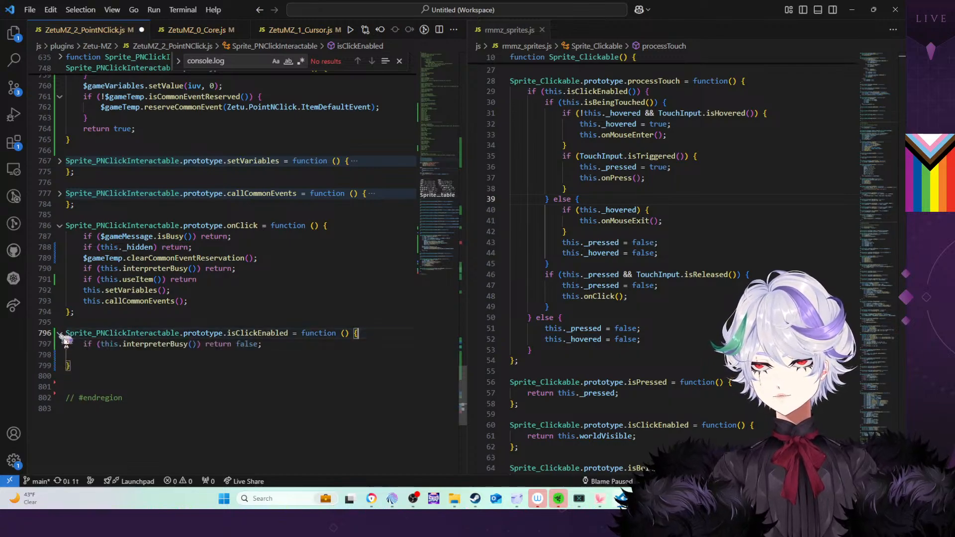
left_click(66, 332)
type("(")
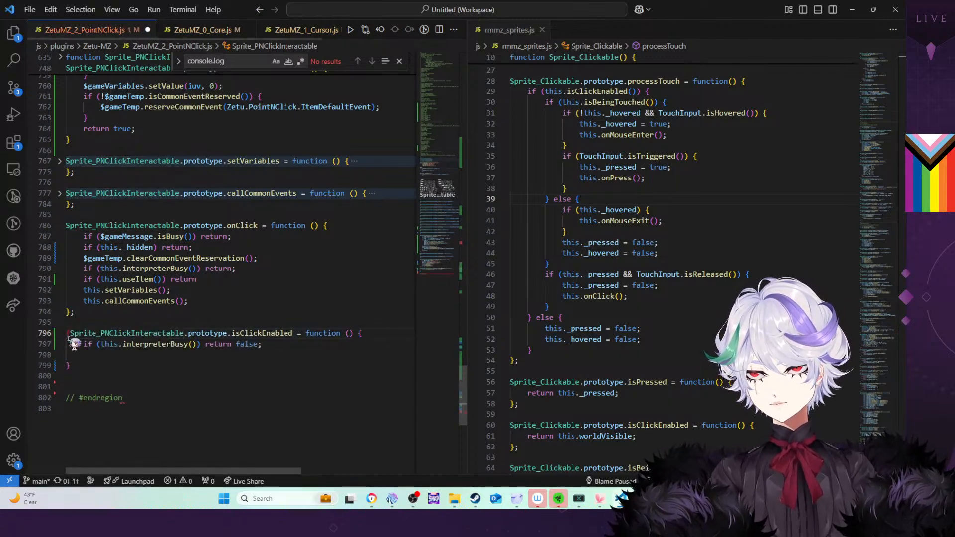
type("alias ")
type("=>")
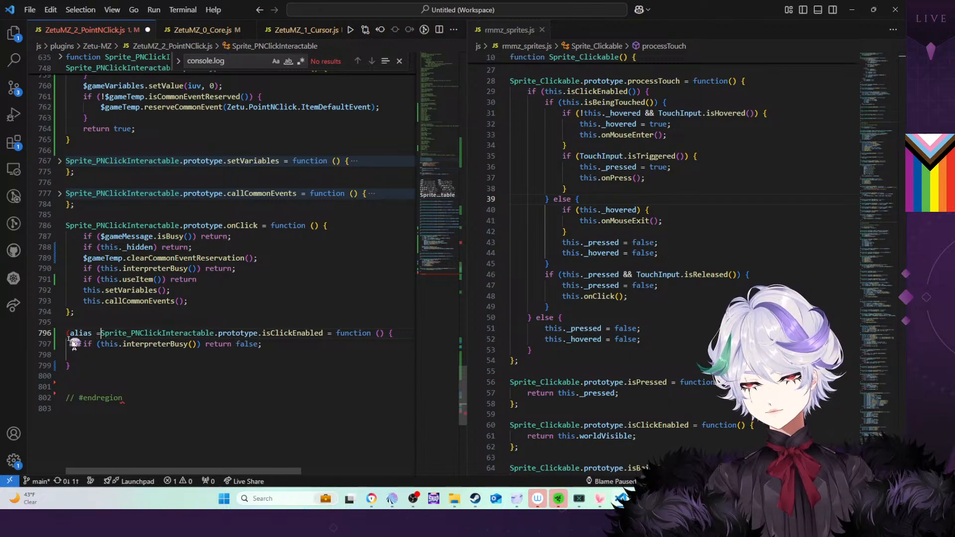
left_click(332, 335, "shift")
key("ctrl+c")
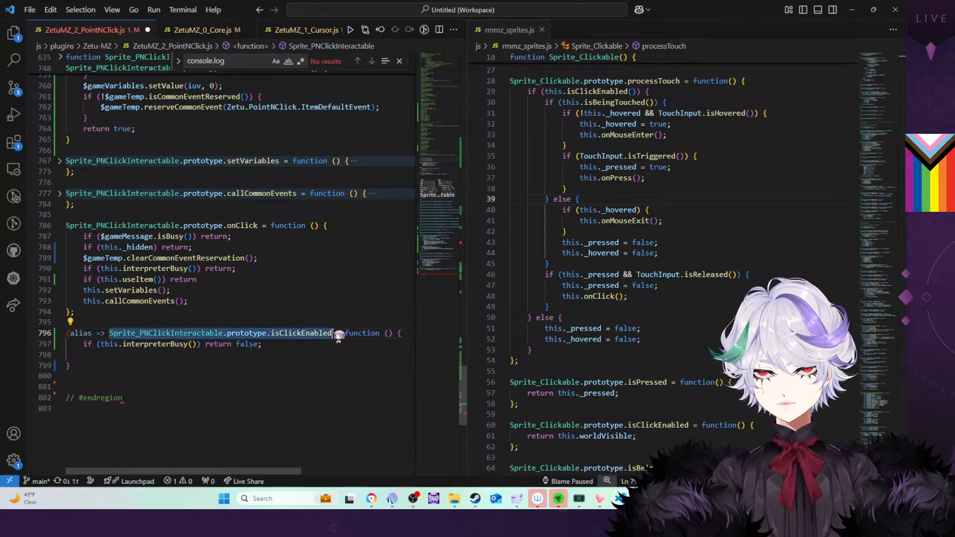
left_click(111, 372)
type(")(")
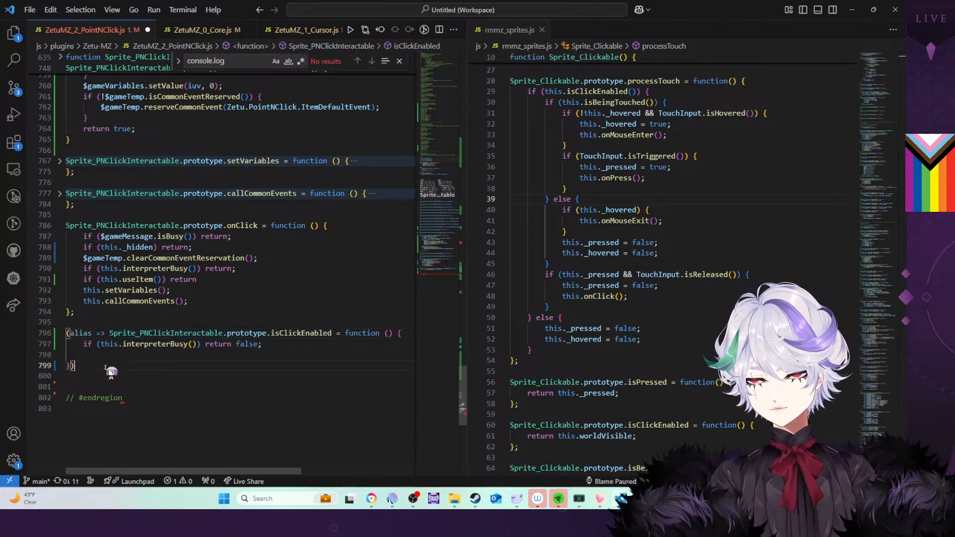
key("ctrl+v")
type(");")
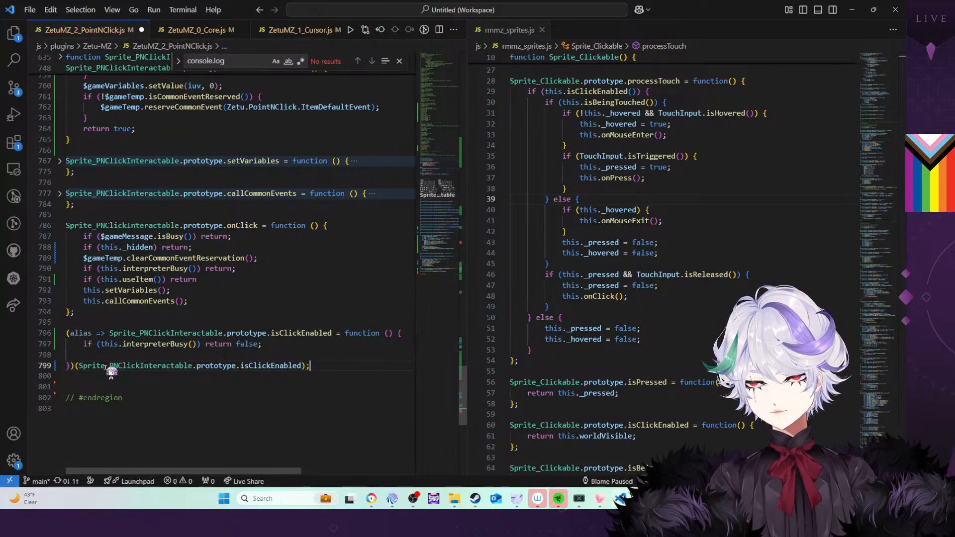
Add "return alias.call(this);" below the interpreterBusy check in isClickEnabled and save ZetuMZ_2_PointNClick.js
left_click(281, 357)
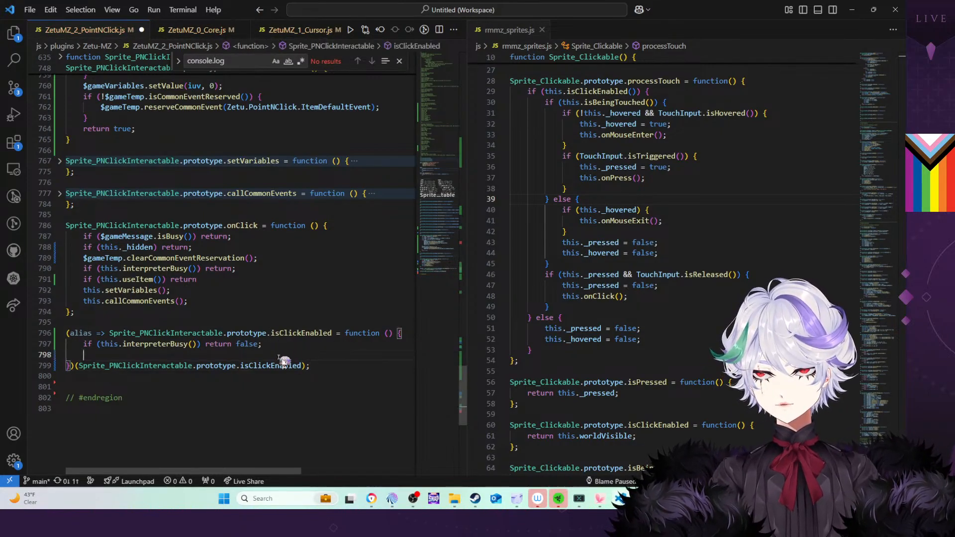
type("alias.")
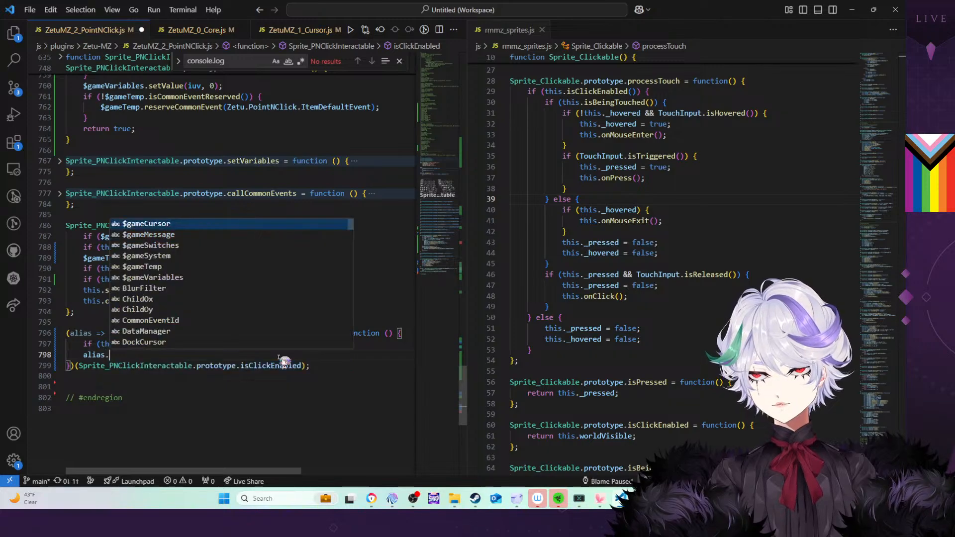
type("call")
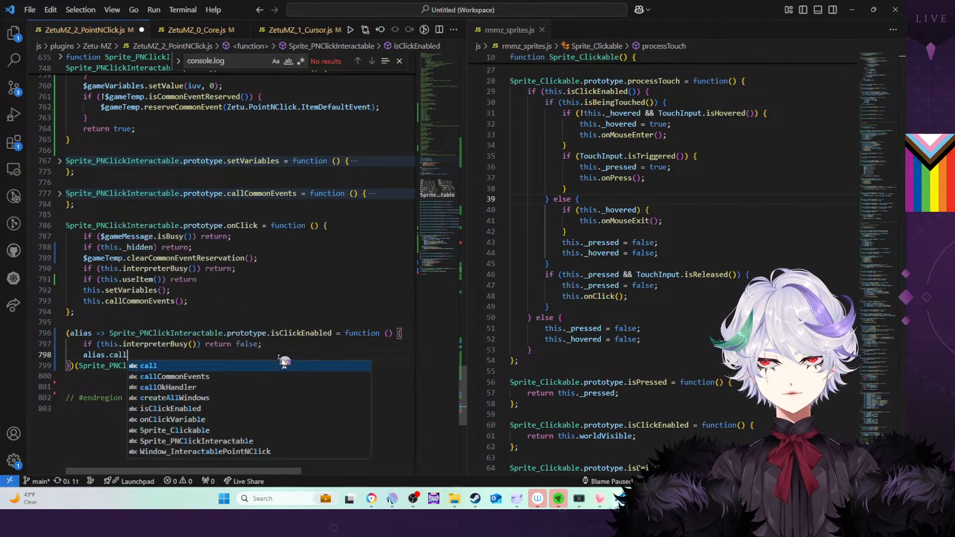
type("(this);")
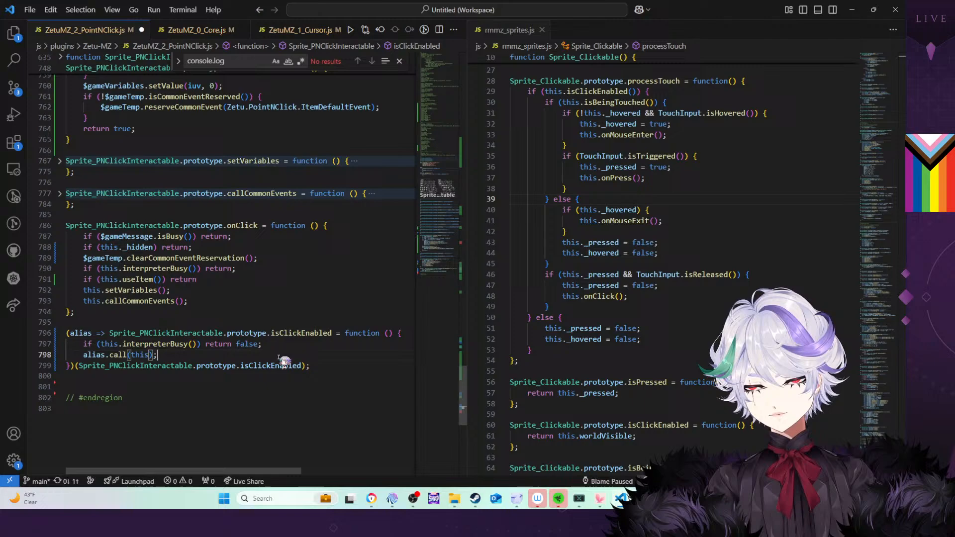
key("ctrl+s")
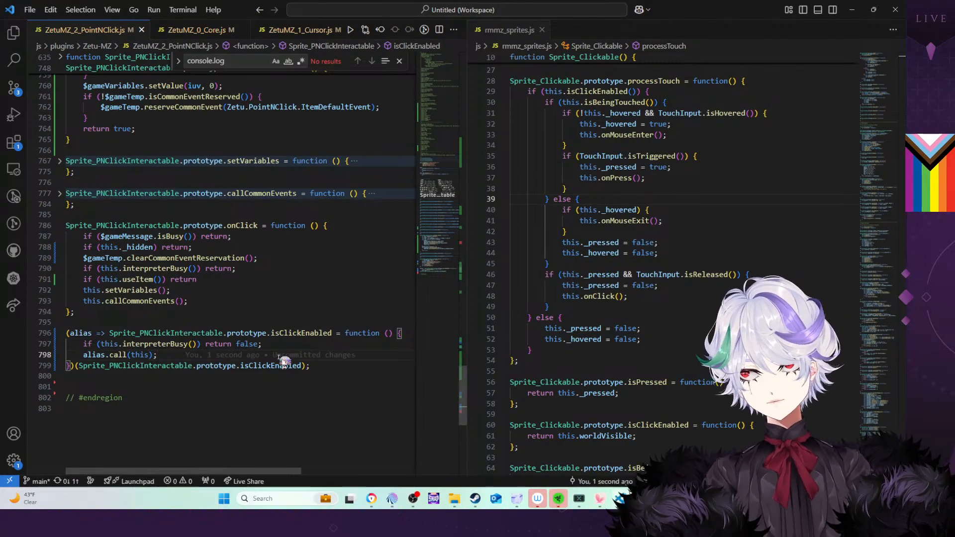
left_click(290, 344)
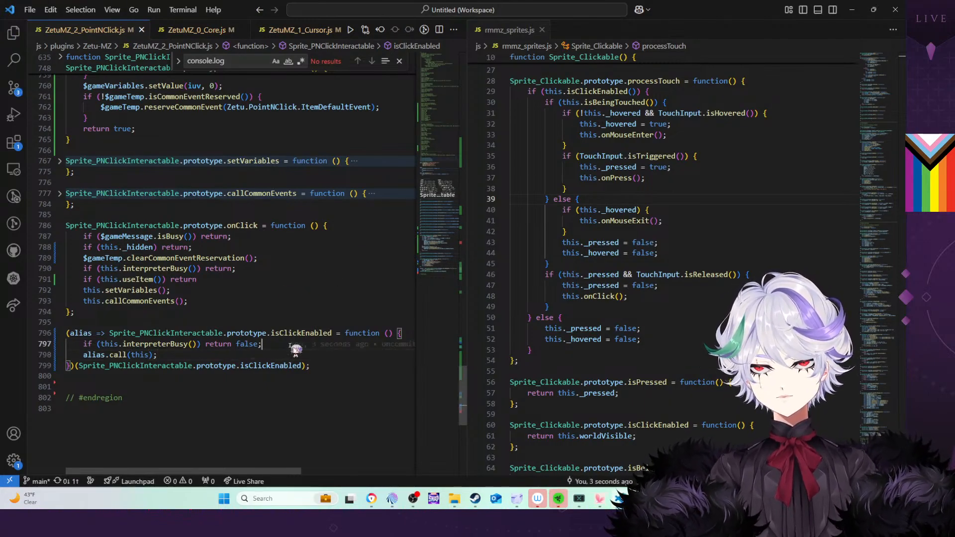
left_click(86, 356)
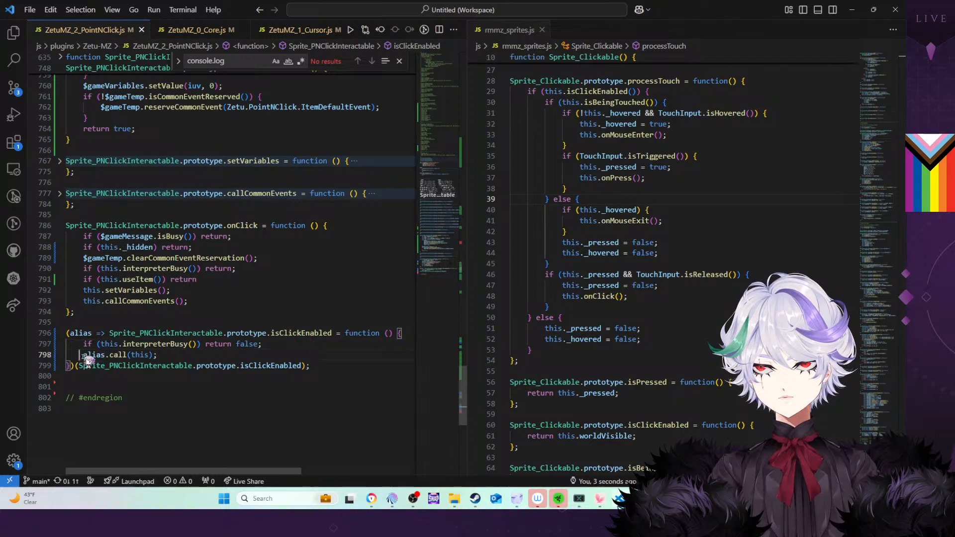
type("return")
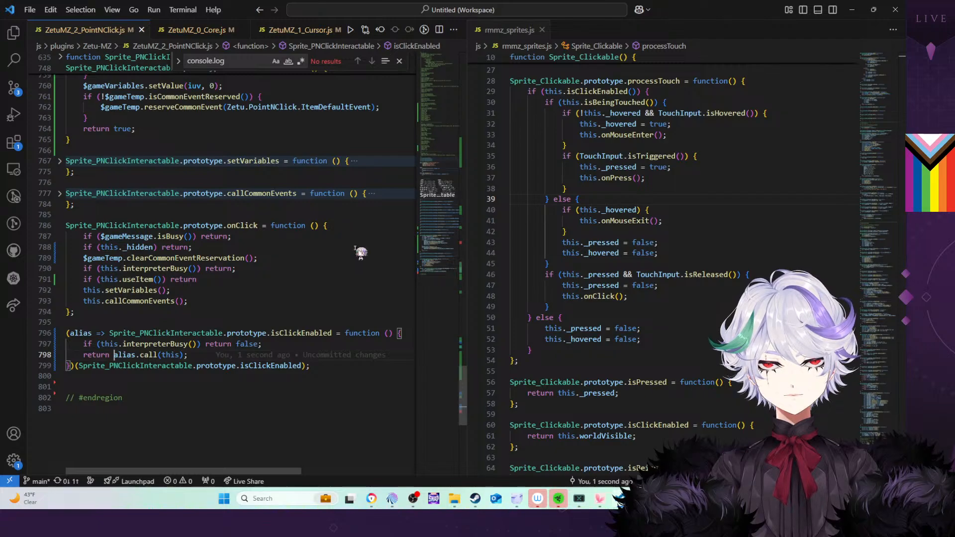
Switch to RPG Maker MZ, start a playtest in Reception, and open the keypad close-up beside the double doors
key("alt+Tab")
left_click(586, 39)
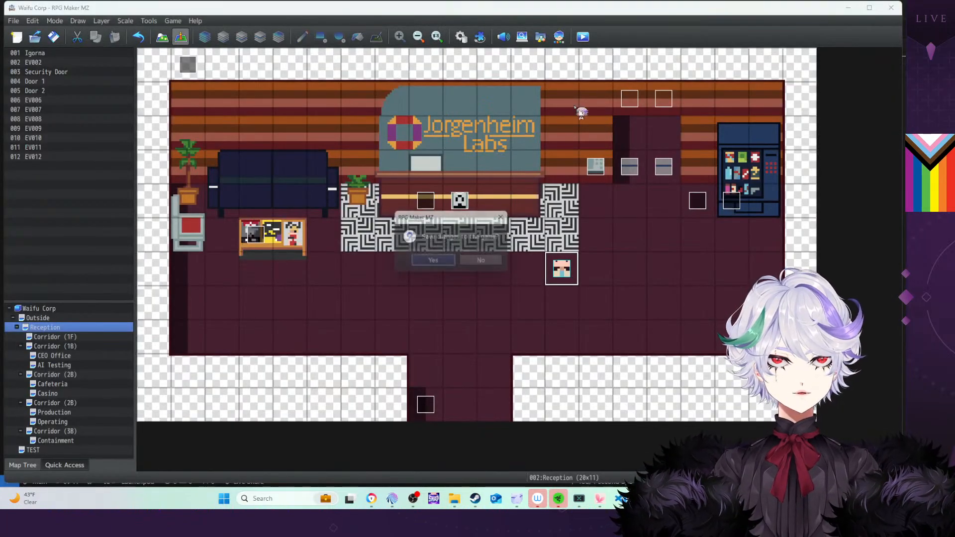
left_click(448, 264)
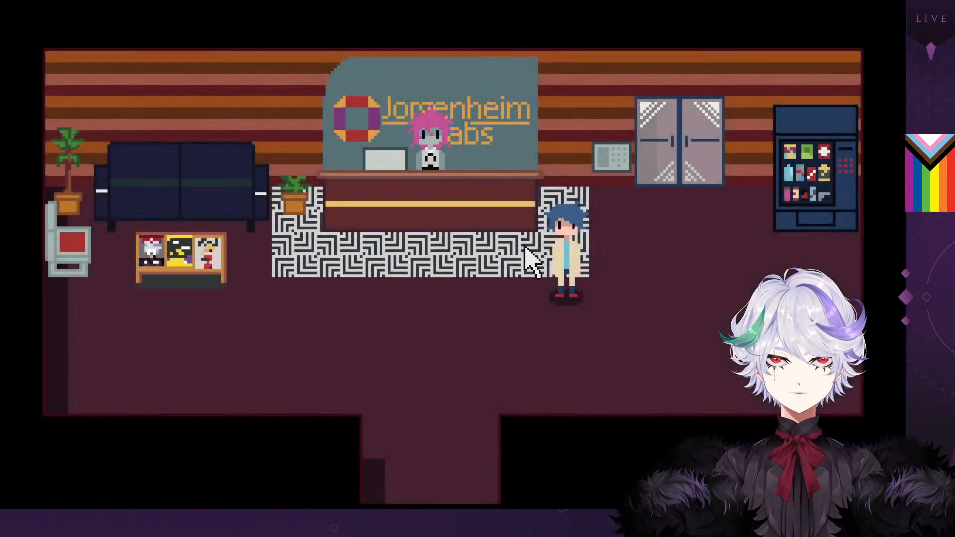
left_click(612, 166)
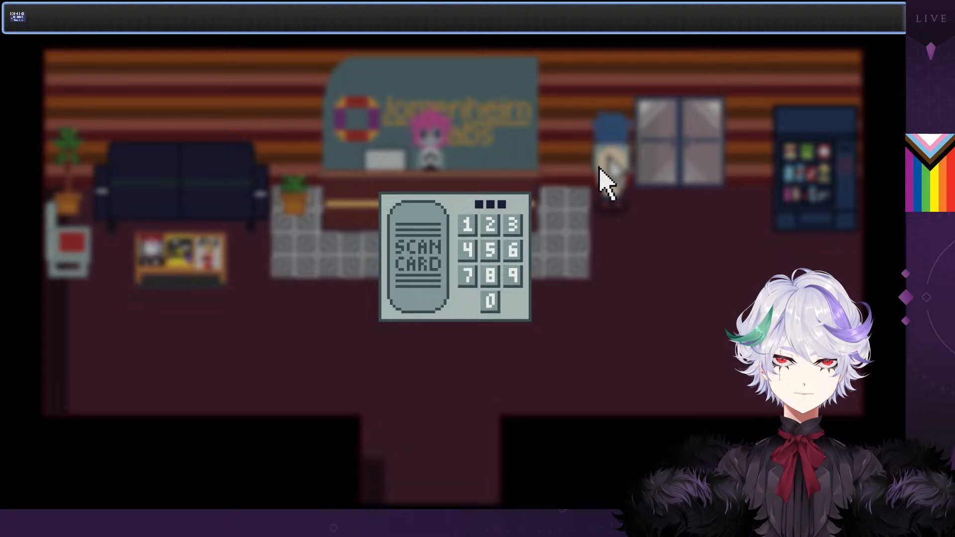
Test the keypad's Scan Card area with repeated clicks before and during its message, and close the playtest
left_click(417, 255)
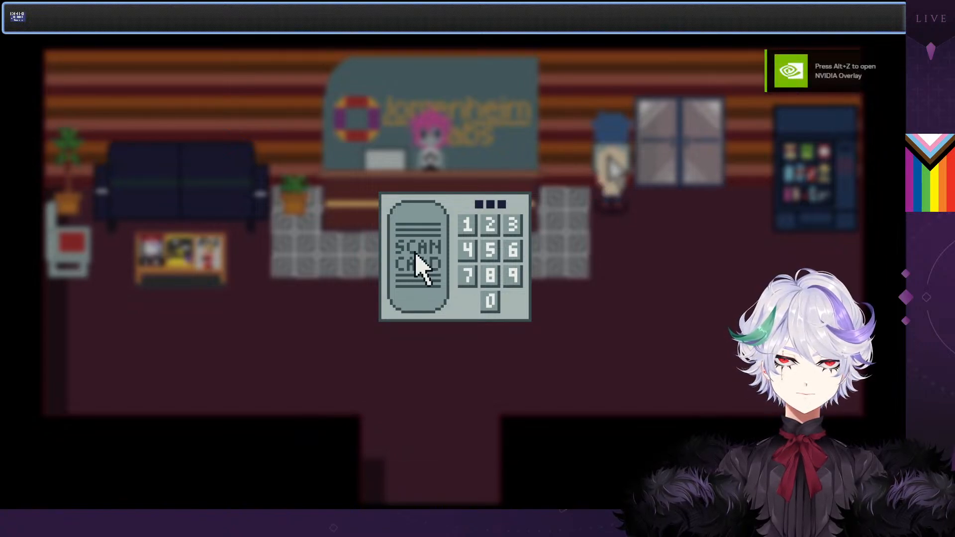
left_click(416, 255)
left_click(418, 272)
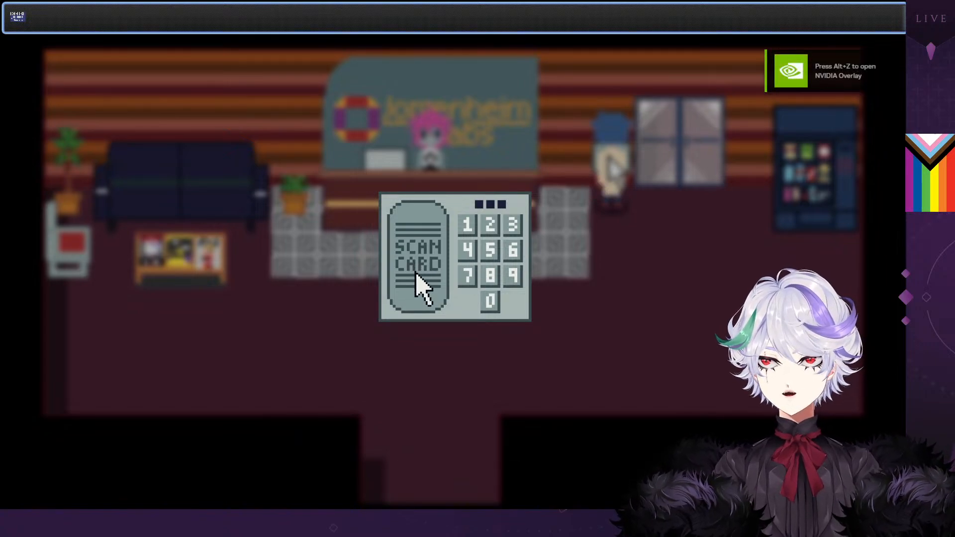
left_click(417, 274)
left_click(417, 274)
left_click(417, 274)
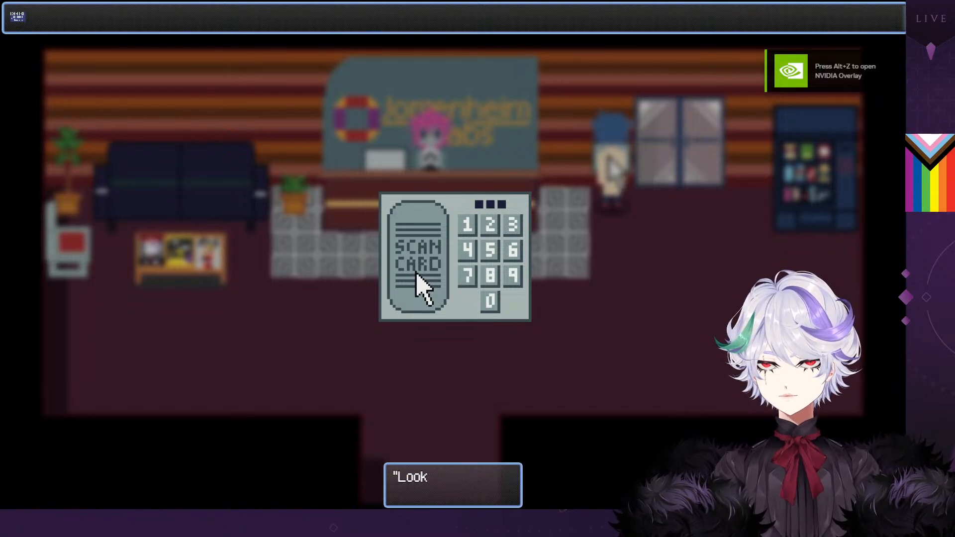
left_click(417, 273)
left_click(417, 273)
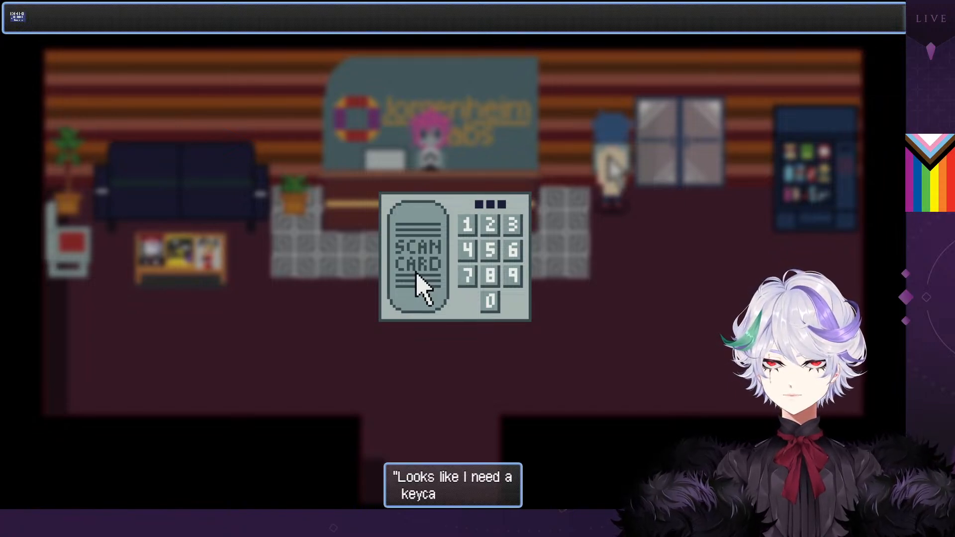
left_click(417, 273)
key("alt+F4")
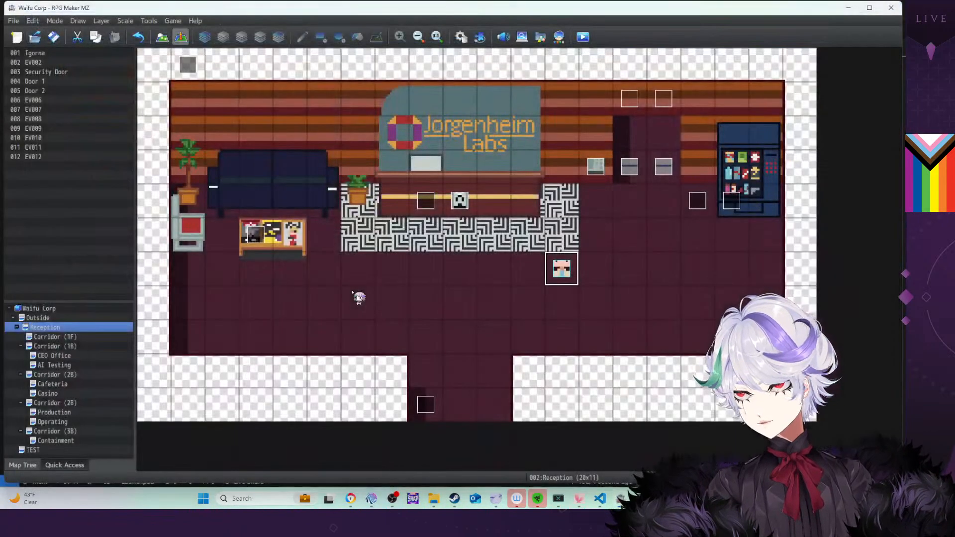
Switch to Visual Studio Code and review the interpreterBusy checks in onClick and isClickEnabled
left_click(621, 499)
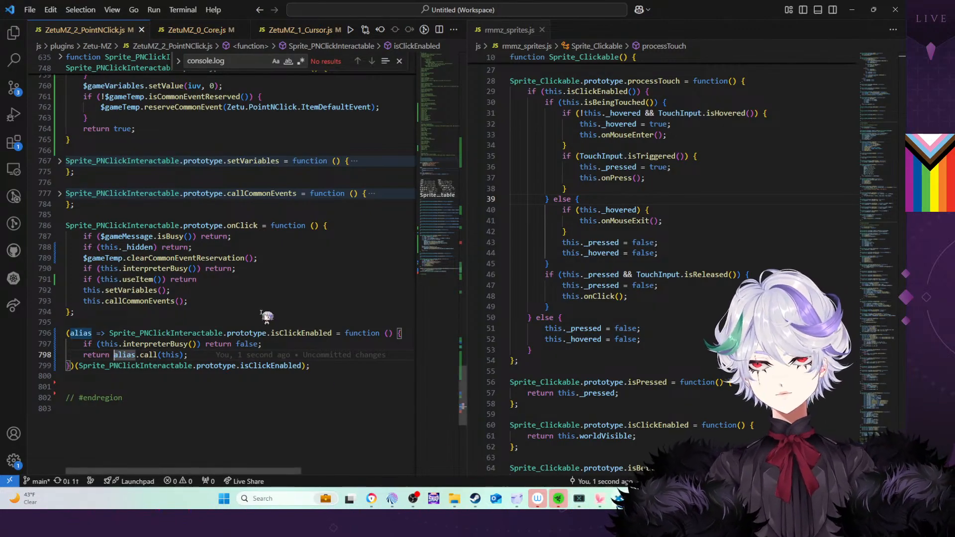
left_click(244, 270)
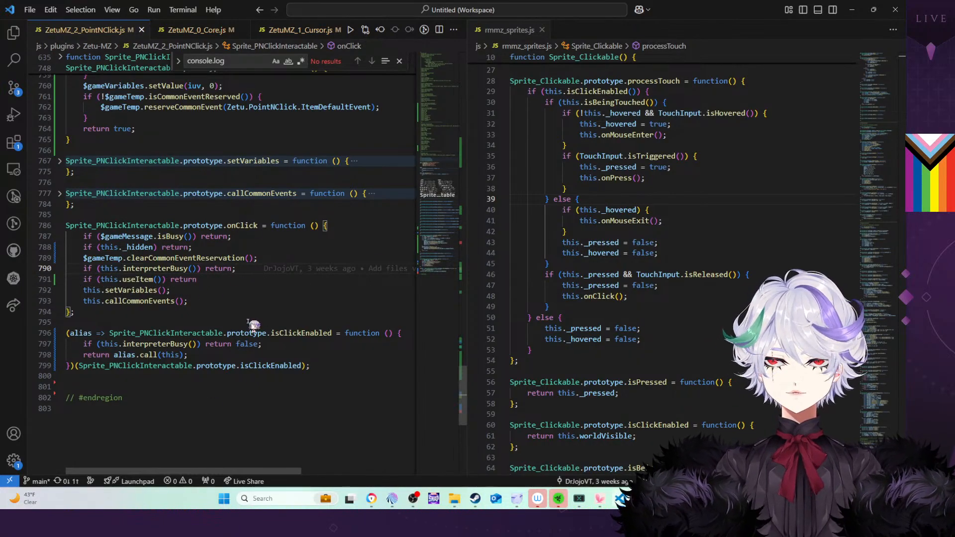
scroll(242, 293, "up", 5)
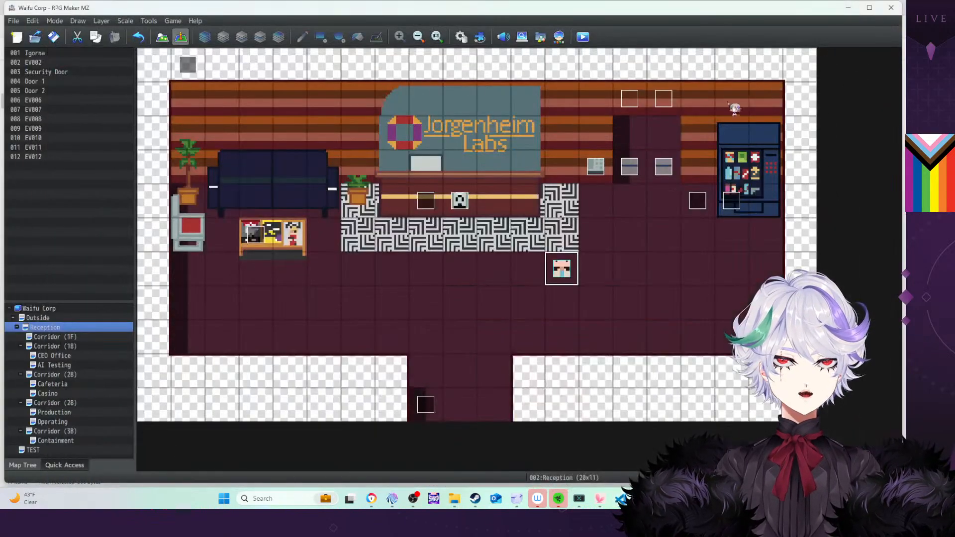
Switch to RPG Maker MZ, check the plugin list, and compare the Lobby Computer and Lobby Keypad common events
left_click(852, 9)
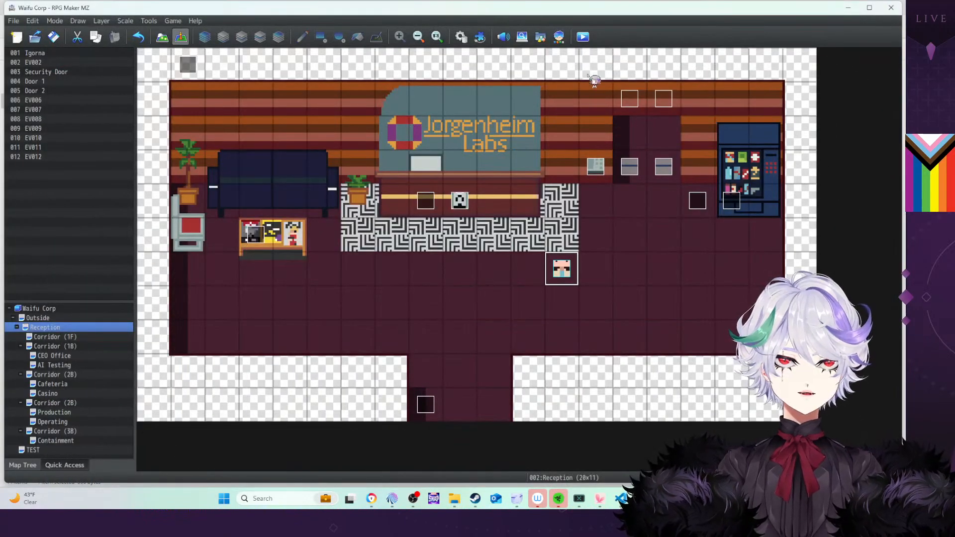
left_click(480, 36)
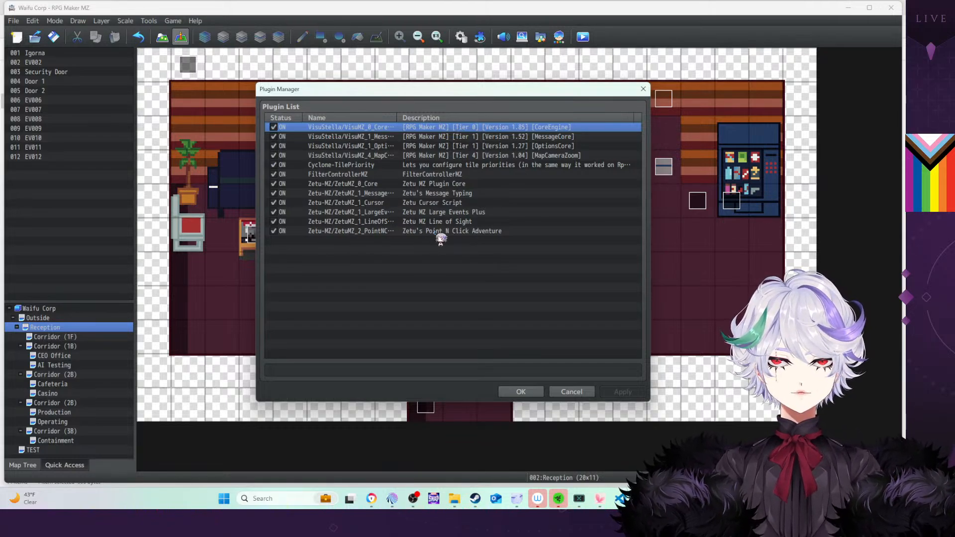
left_click(521, 391)
left_click(462, 38)
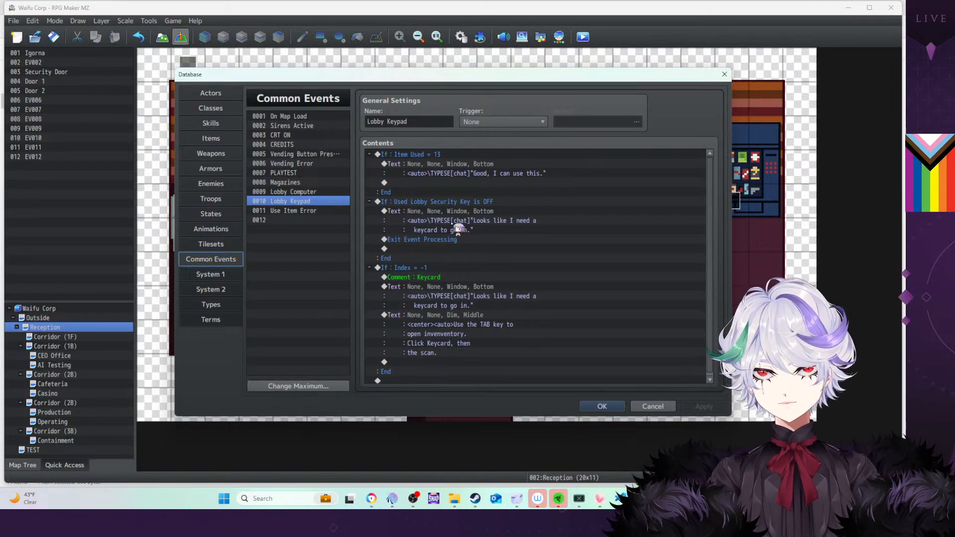
left_click(315, 192)
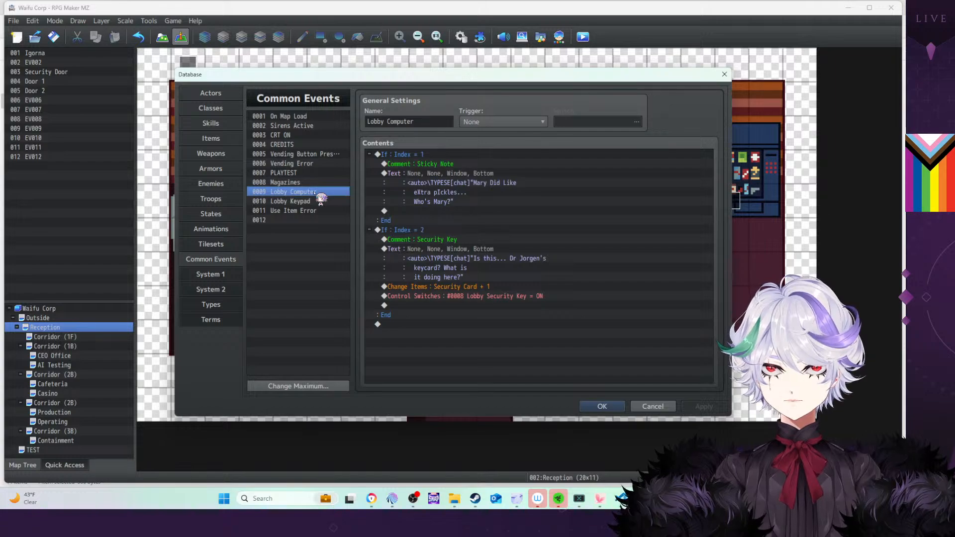
left_click(314, 202)
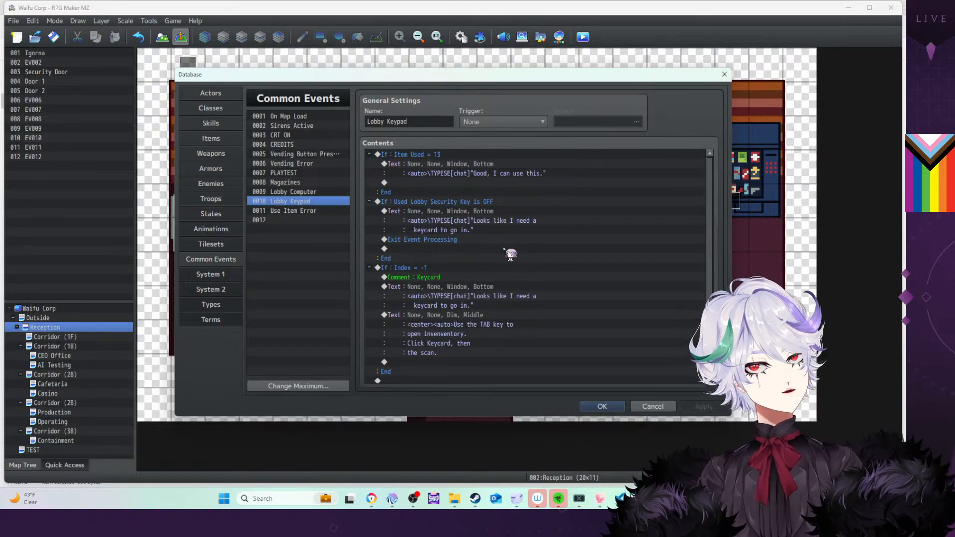
left_click(602, 407)
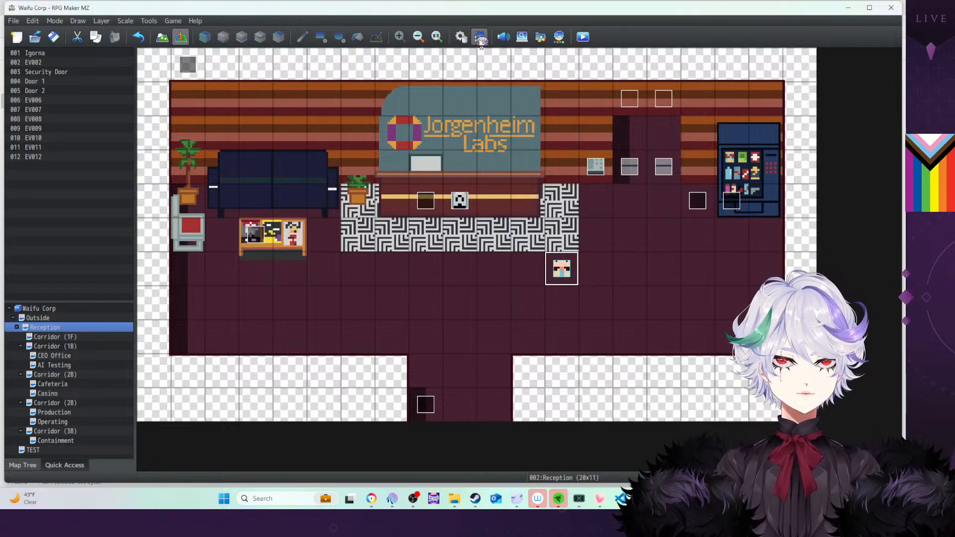
left_click(461, 36)
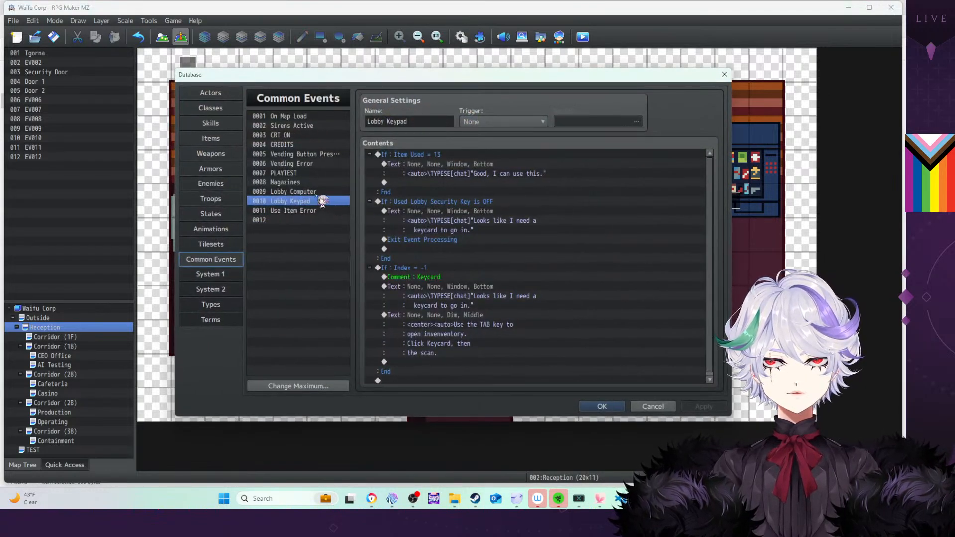
left_click(320, 193)
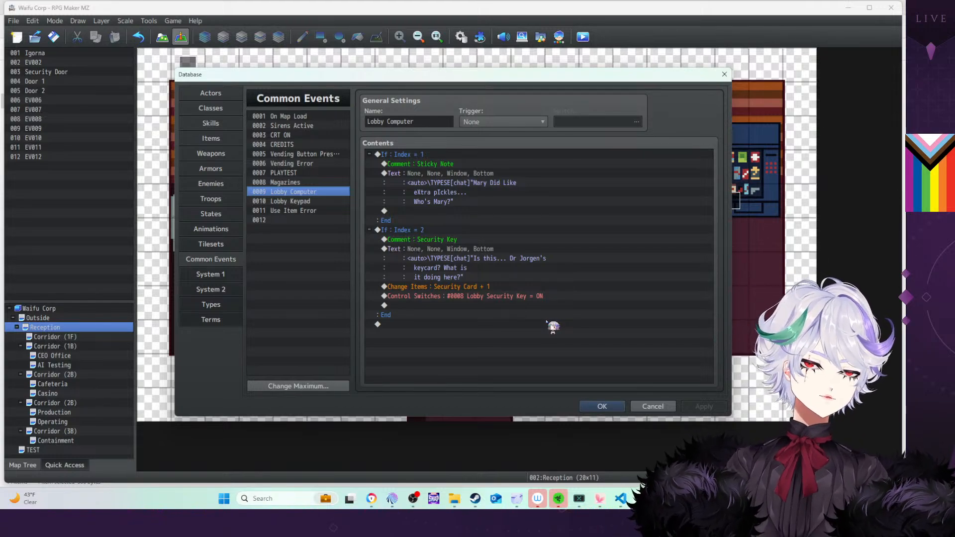
In the Lobby Keypad common event's Item Used = 13 branch, add a Change Items command decreasing Security Card by 1, and apply it
left_click(313, 202)
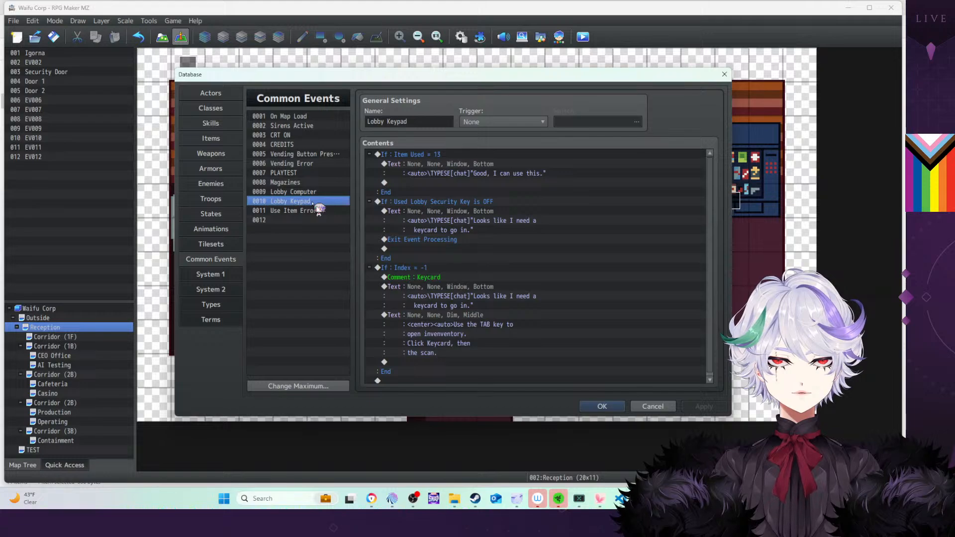
double_click(441, 183)
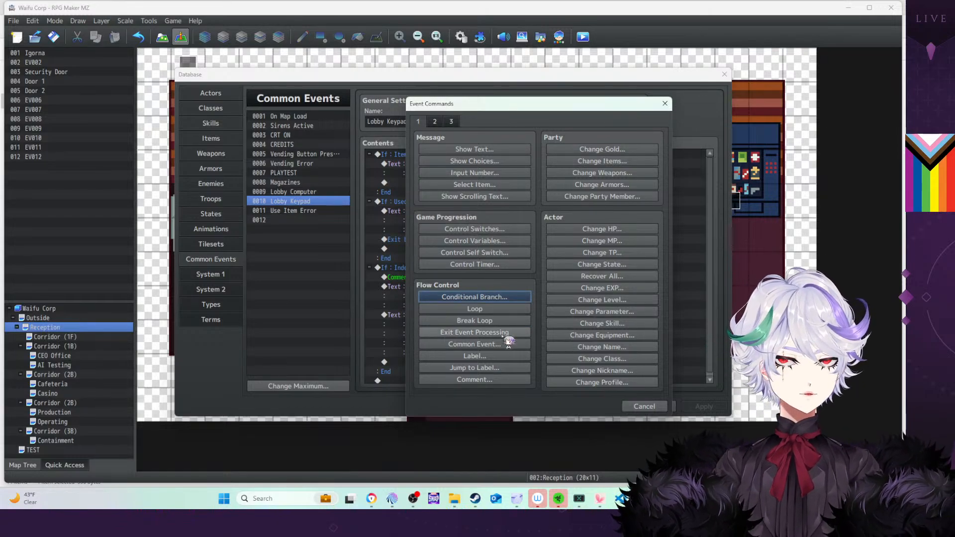
left_click(601, 161)
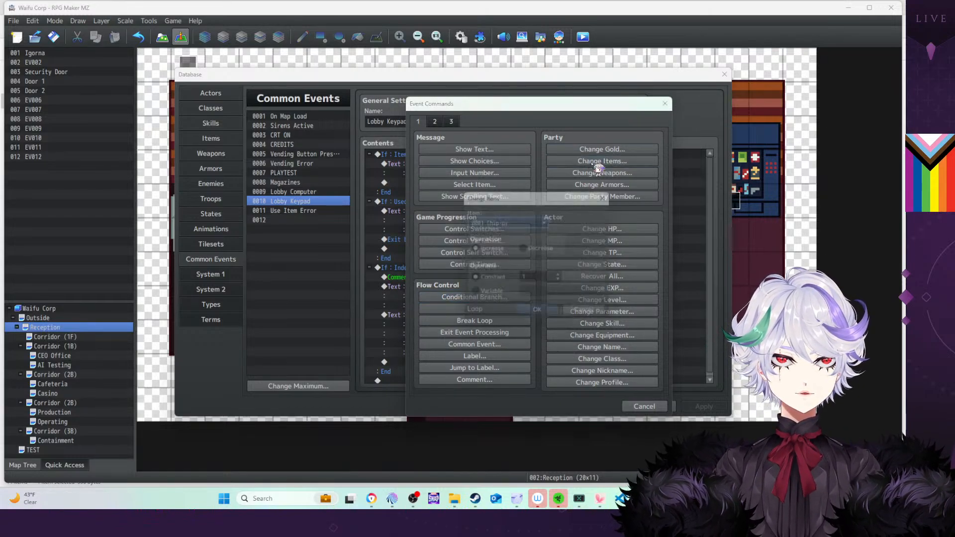
left_click(547, 221)
left_click(515, 363)
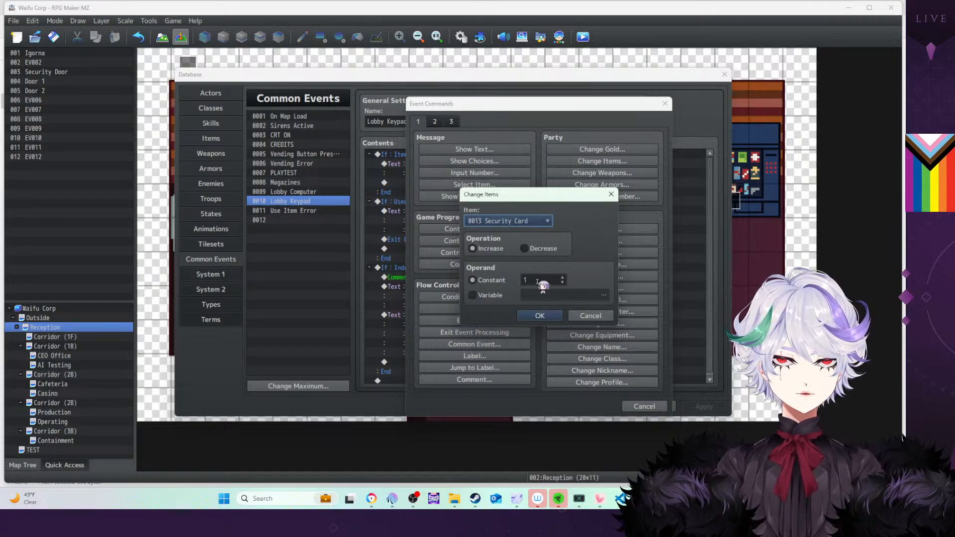
left_click(524, 248)
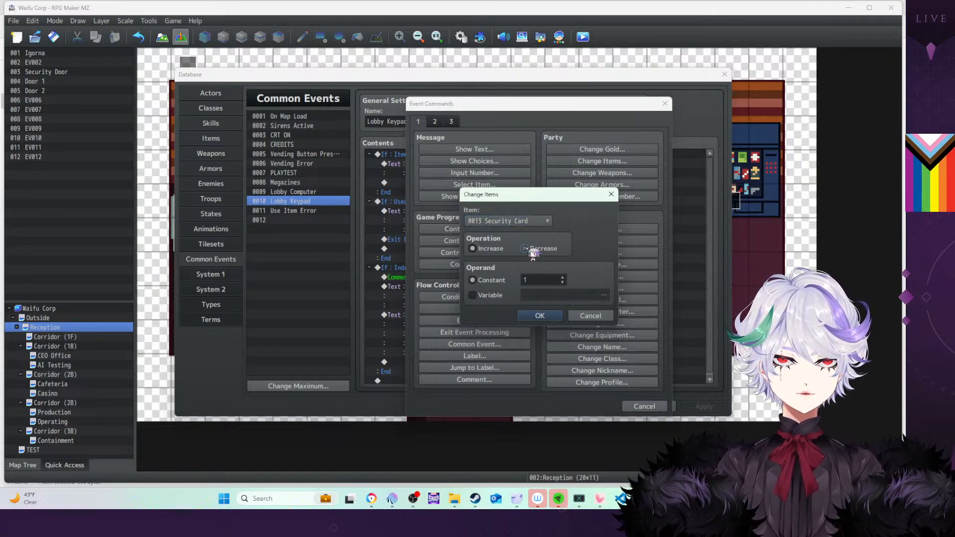
left_click(541, 316)
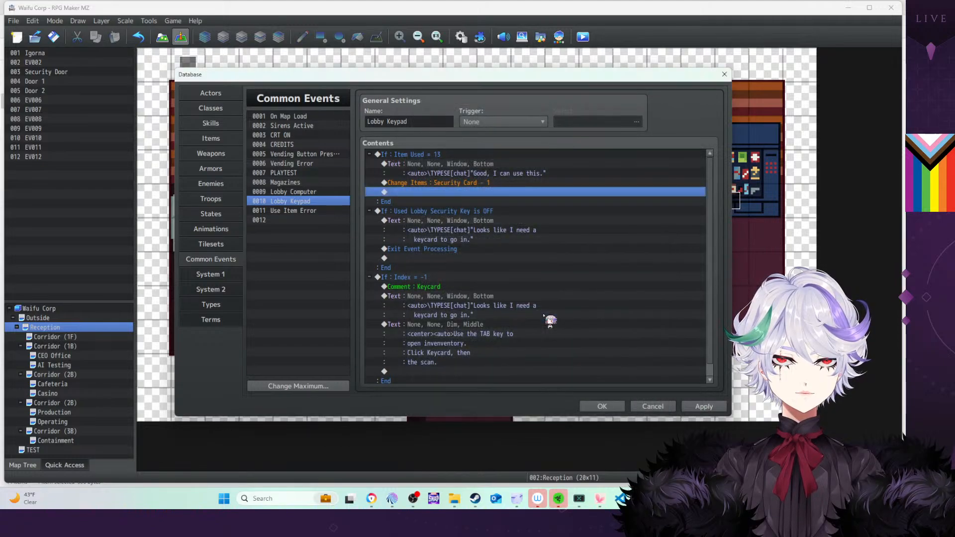
left_click(703, 406)
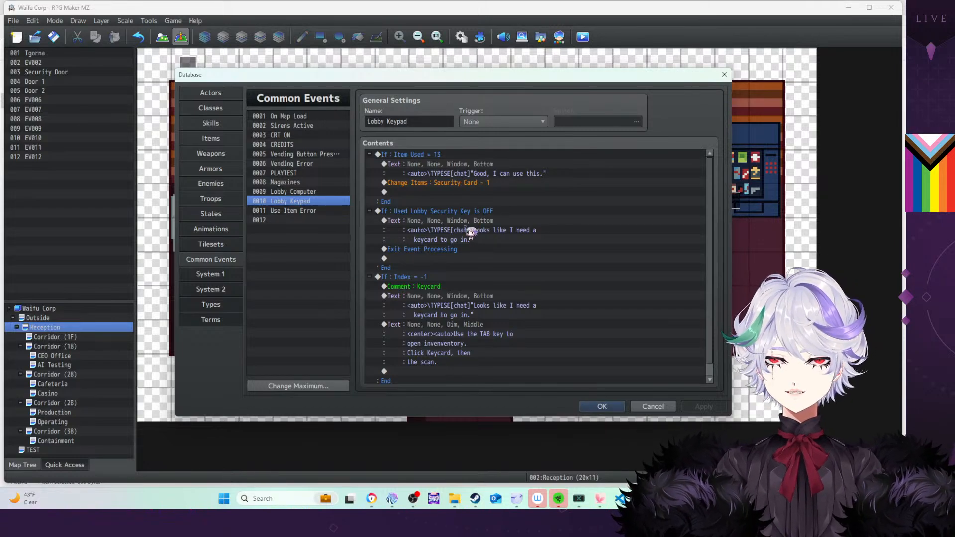
Below the Security Card removal, add a Control Switches command turning 0009 Used Lobby Security Key ON, and apply it
double_click(460, 192)
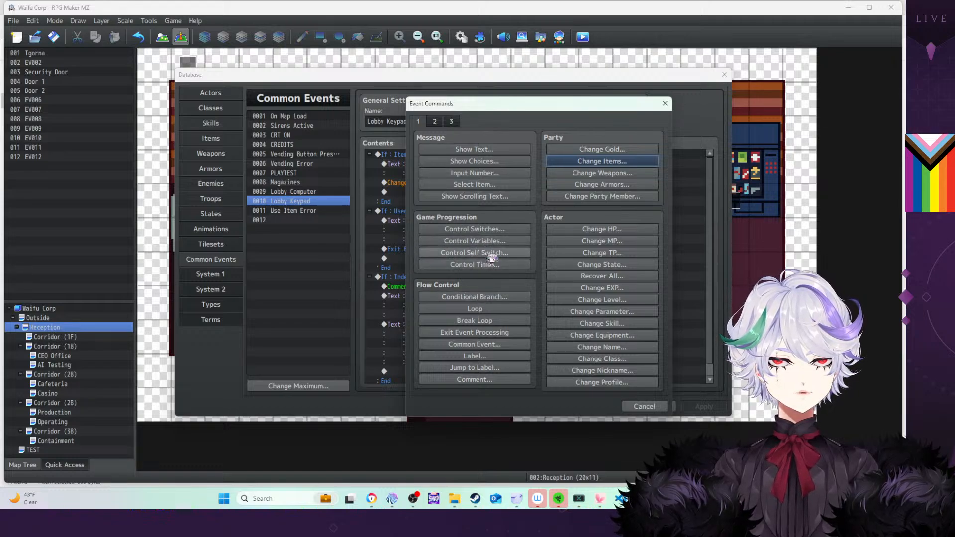
left_click(495, 230)
left_click(540, 238)
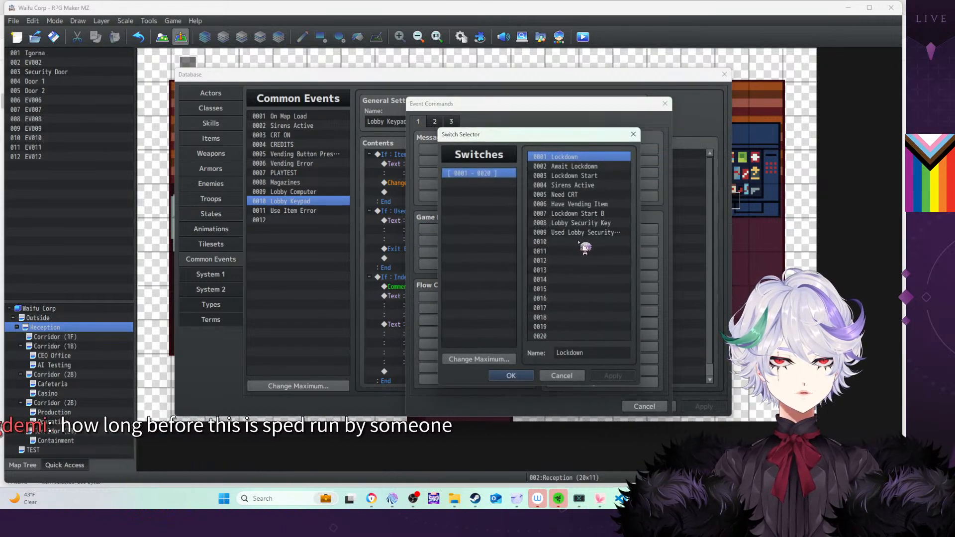
double_click(581, 234)
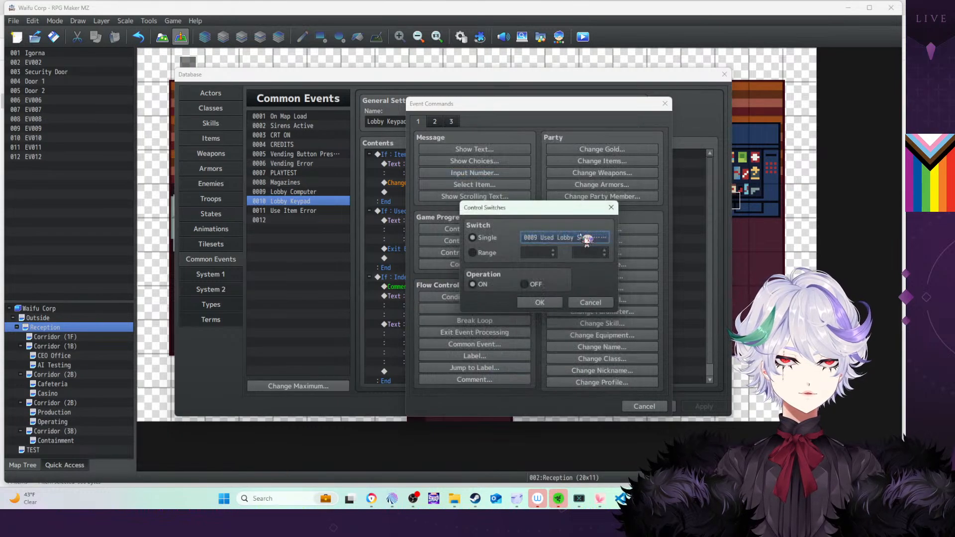
left_click(539, 303)
left_click(689, 406)
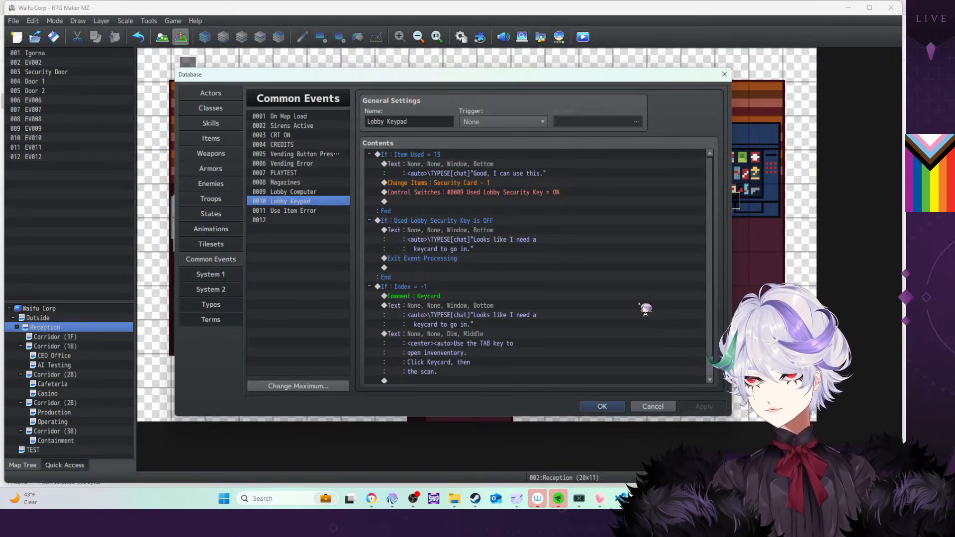
left_click_drag(590, 86, 388, 204)
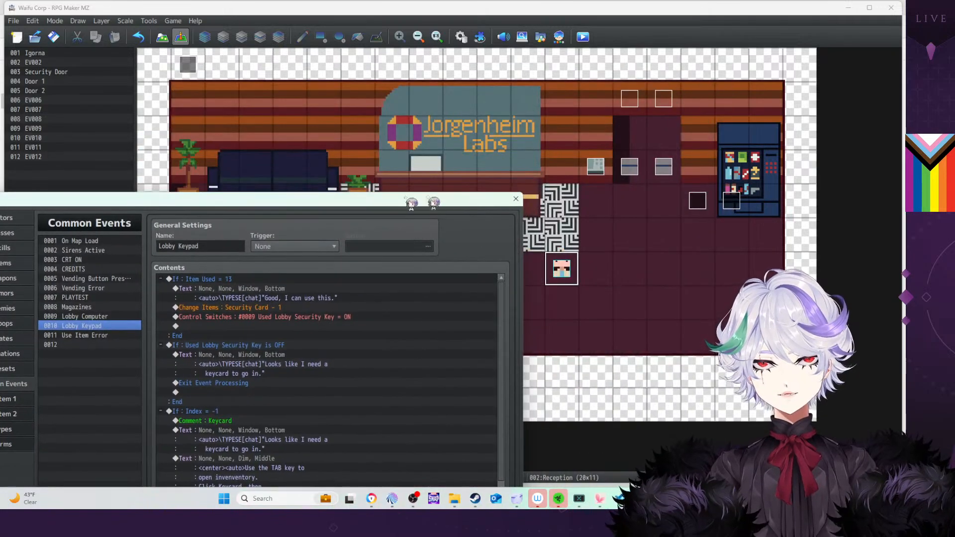
left_click_drag(468, 204, 549, 344)
left_click_drag(474, 349, 519, 91)
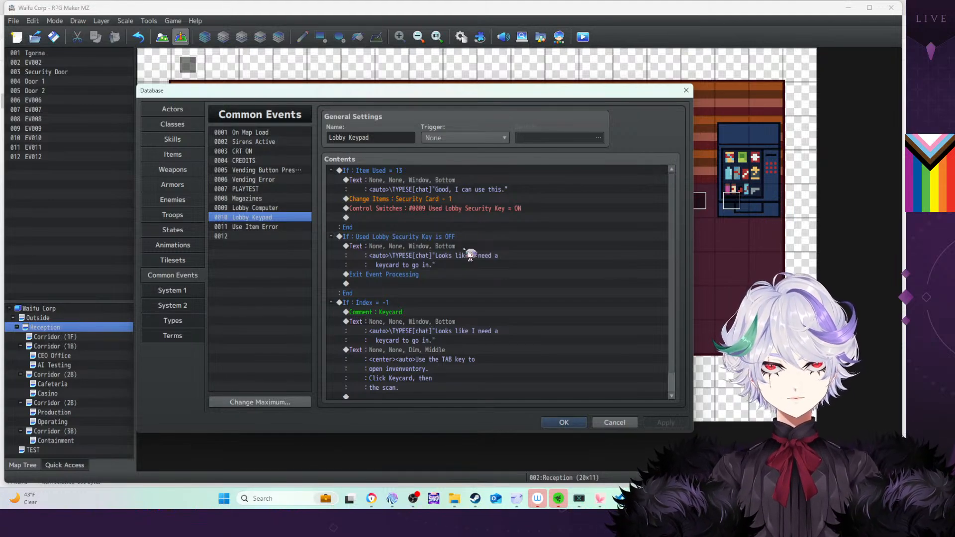
Copy the Exit Event Processing command to the end of the Item Used = 13 branch
left_click(397, 275)
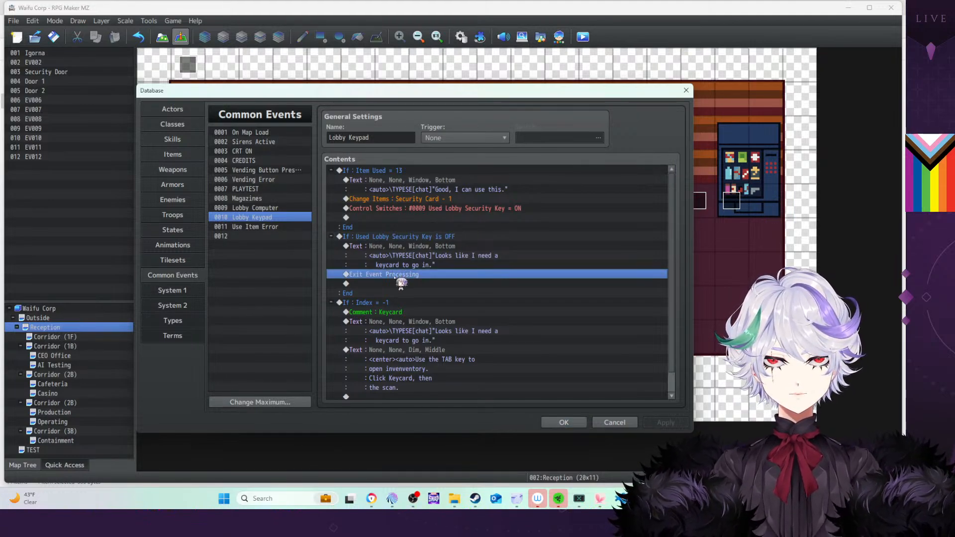
key("ctrl+c")
left_click(431, 219)
key("ctrl+v")
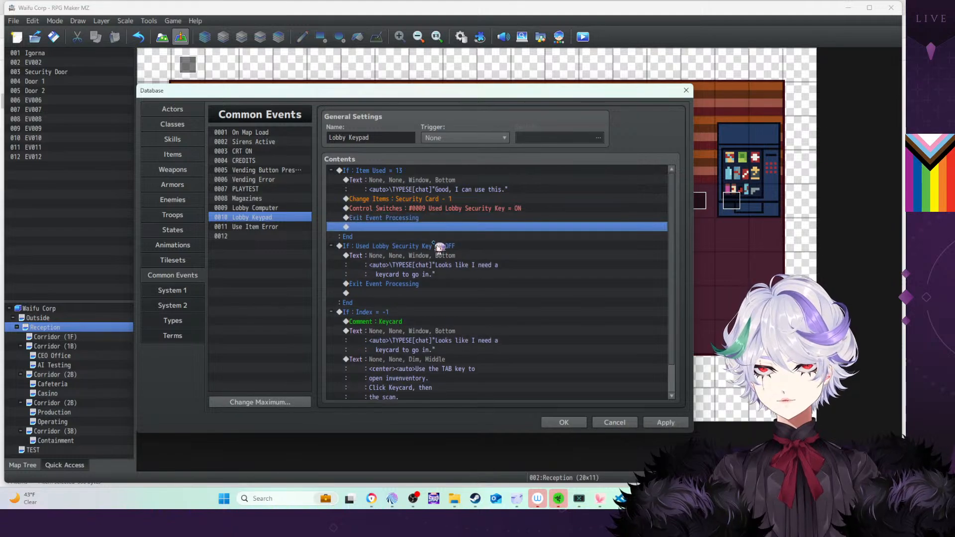
Extend the "Good, I can use this." message with "Now to figure out the combination." on two further lines
double_click(461, 193)
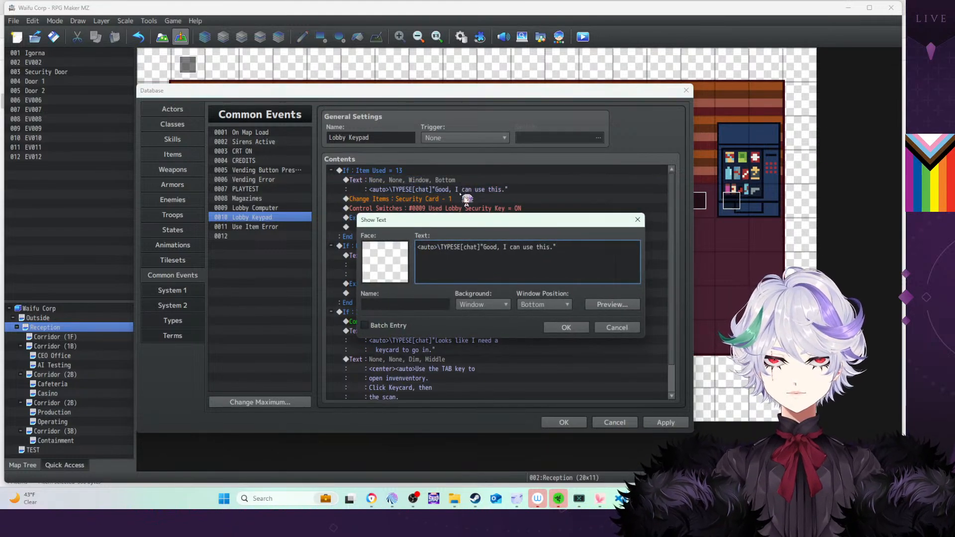
left_click(556, 248)
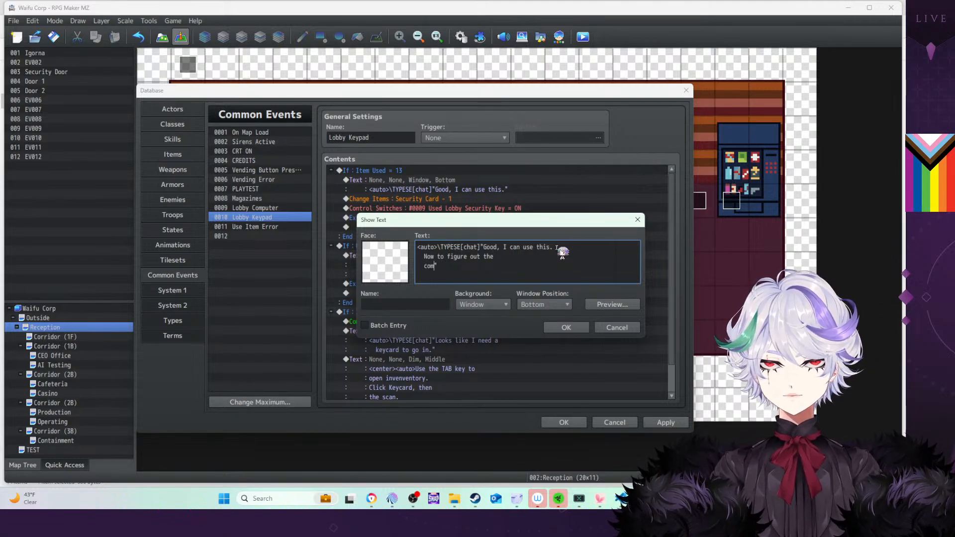
type("bination.")
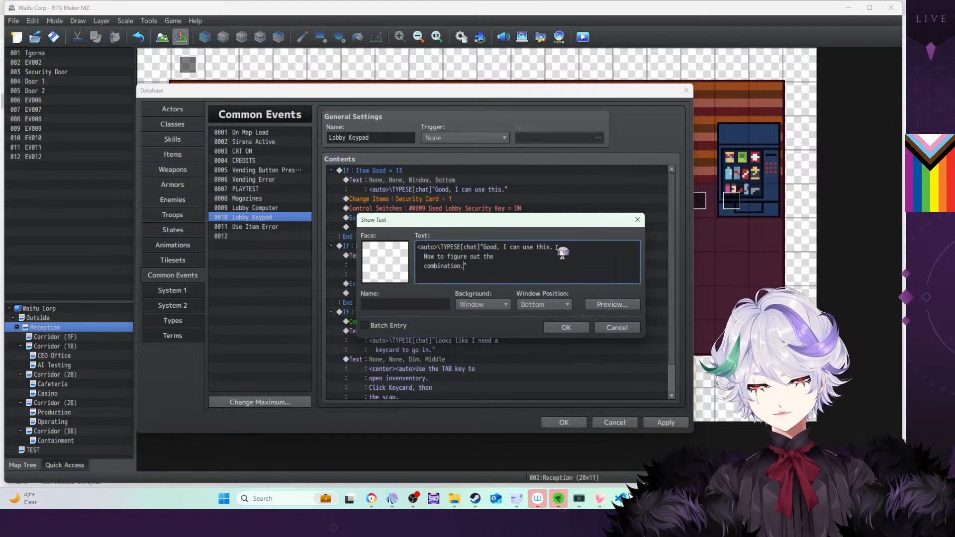
left_click(566, 327)
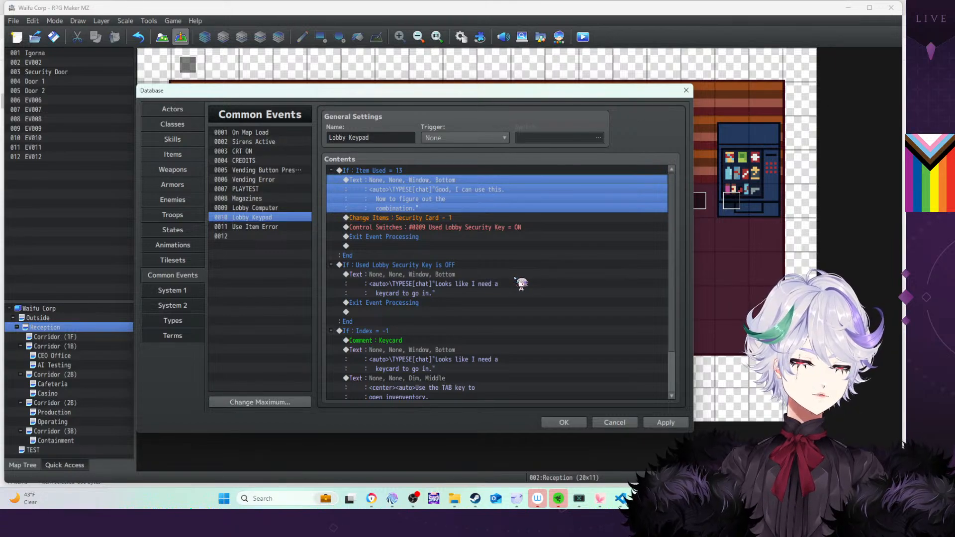
Inside the Used Lobby Security Key is OFF branch, add a conditional branch for having item 0013 Security Card before Exit Event Processing
left_click(475, 275)
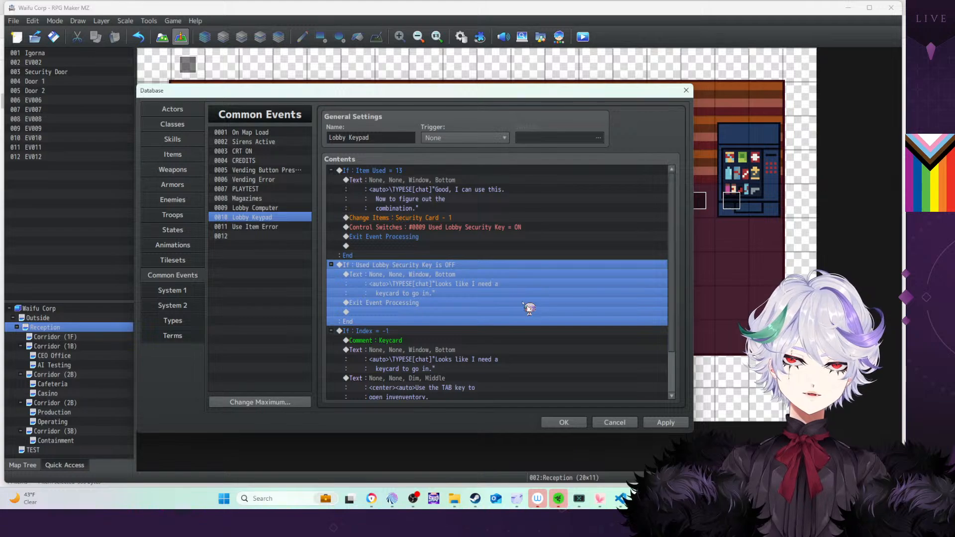
scroll(529, 308, "down", 2)
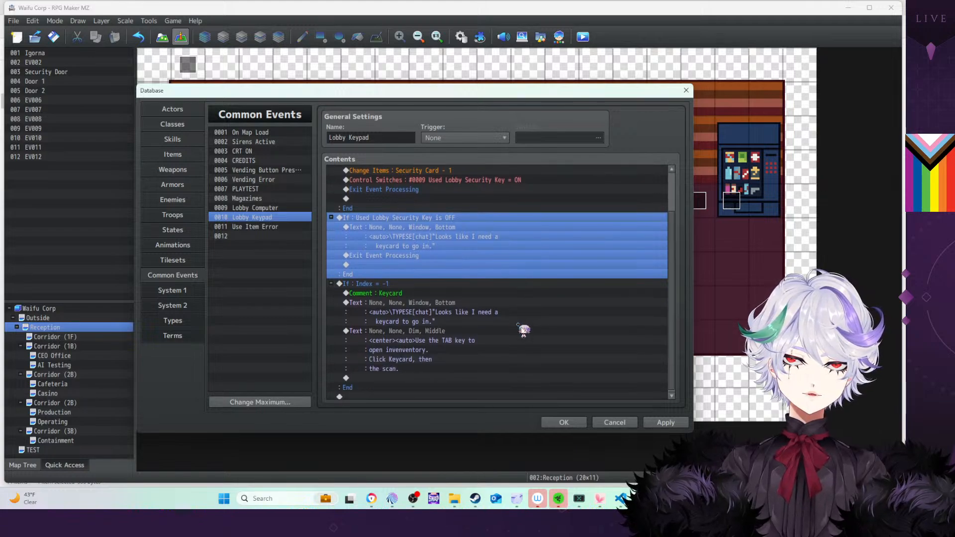
left_click(518, 322)
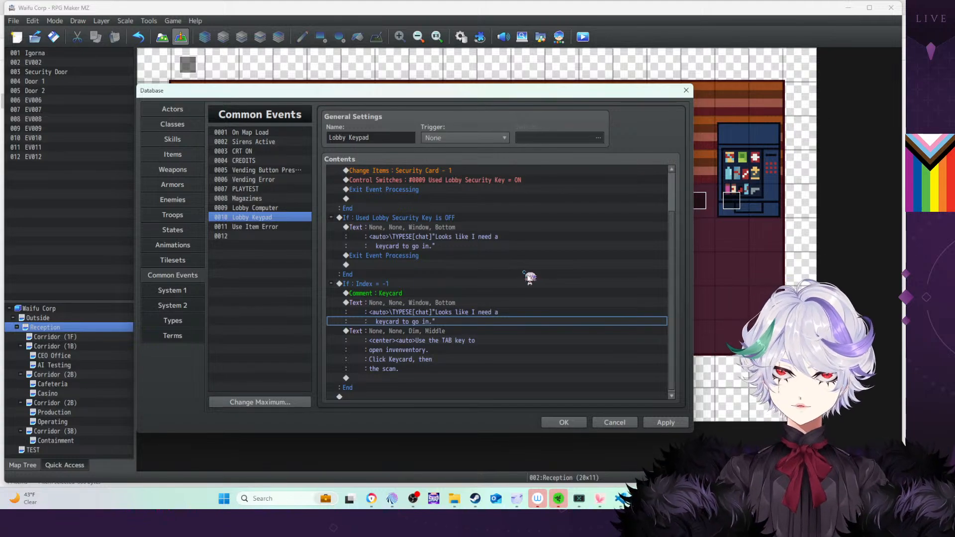
scroll(497, 271, "up", 1)
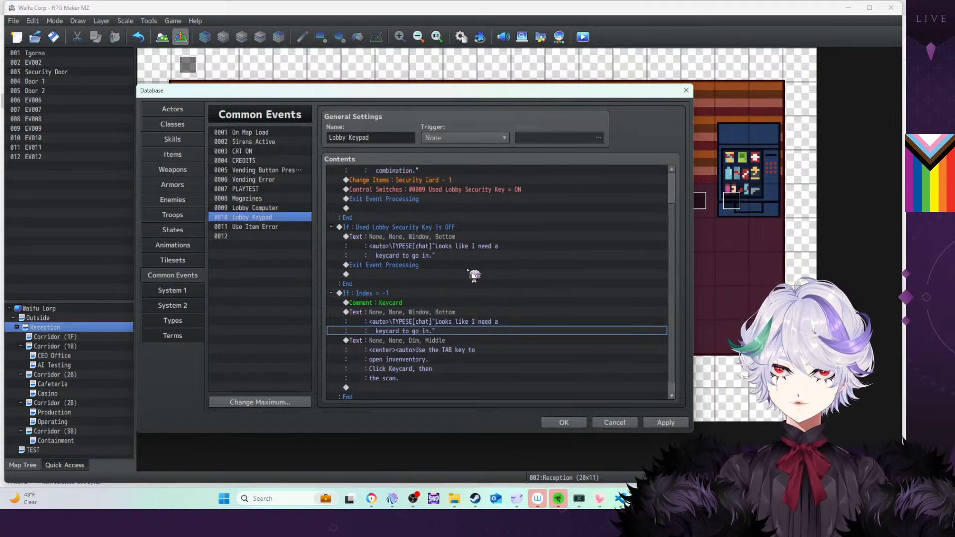
left_click(427, 265)
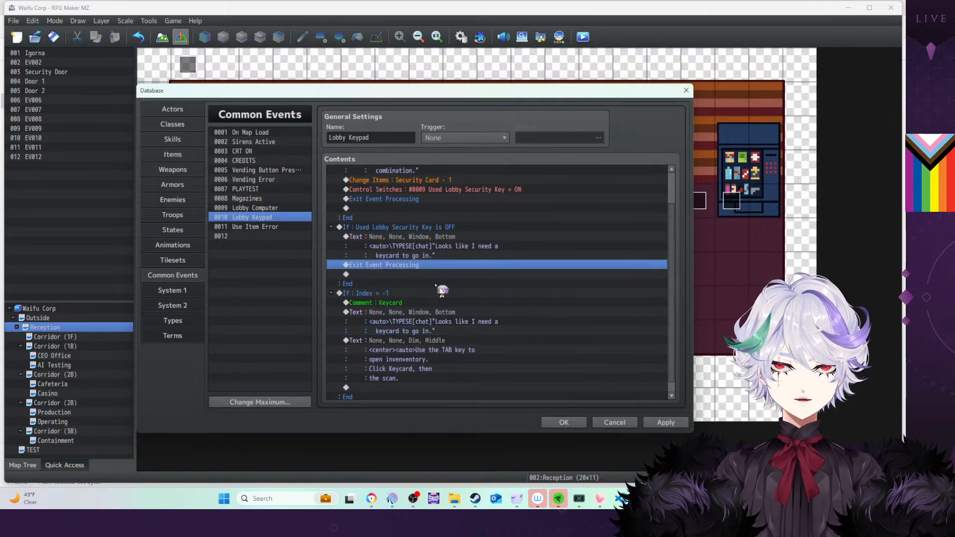
double_click(421, 273)
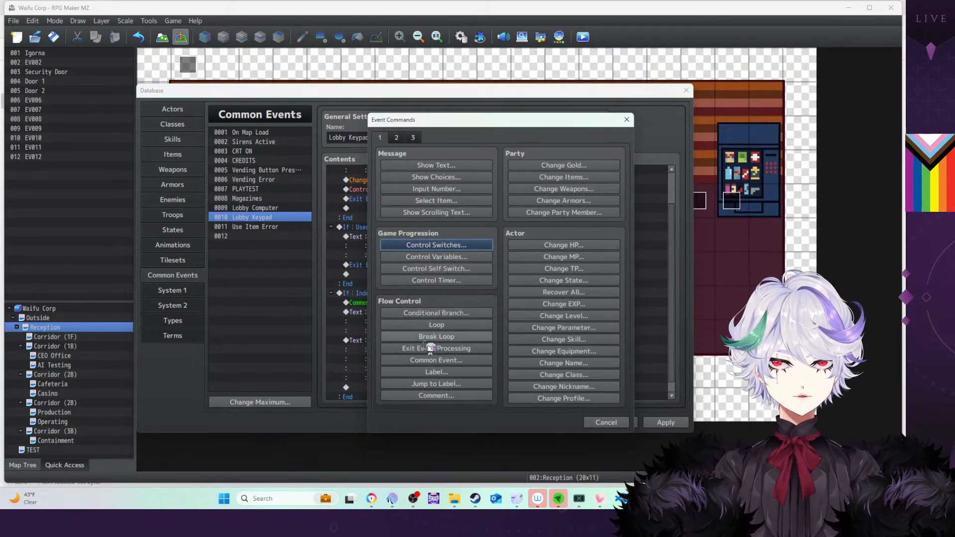
left_click(458, 315)
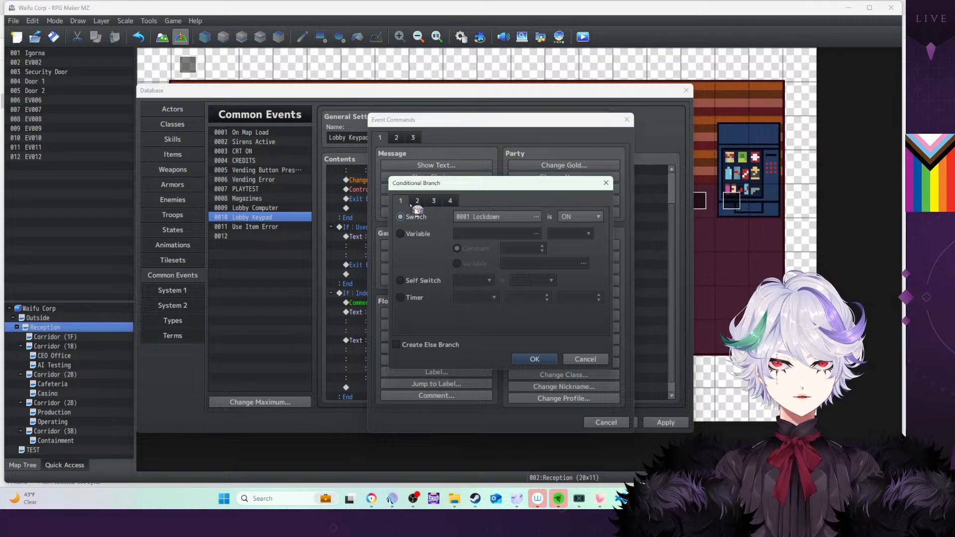
left_click(418, 201)
left_click(433, 201)
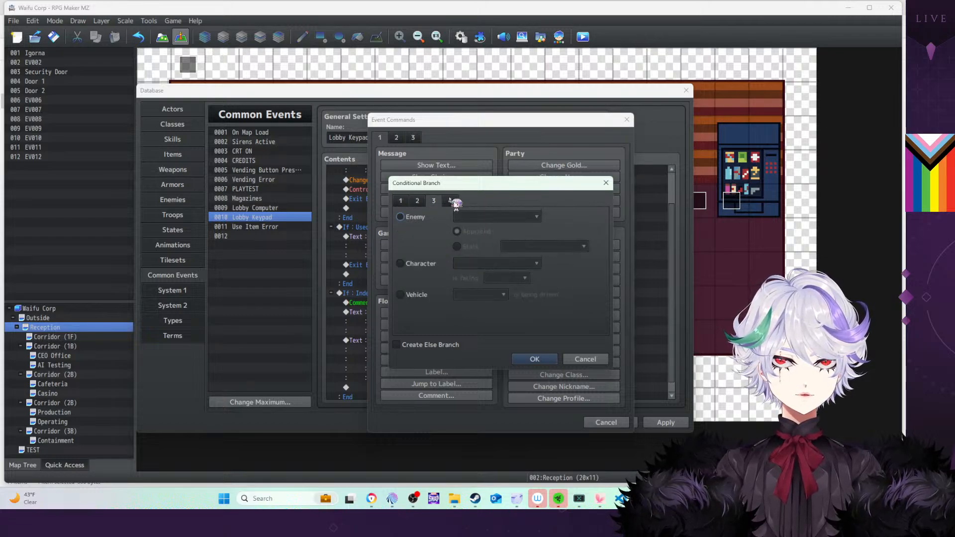
left_click(450, 201)
left_click(410, 233)
left_click(499, 237)
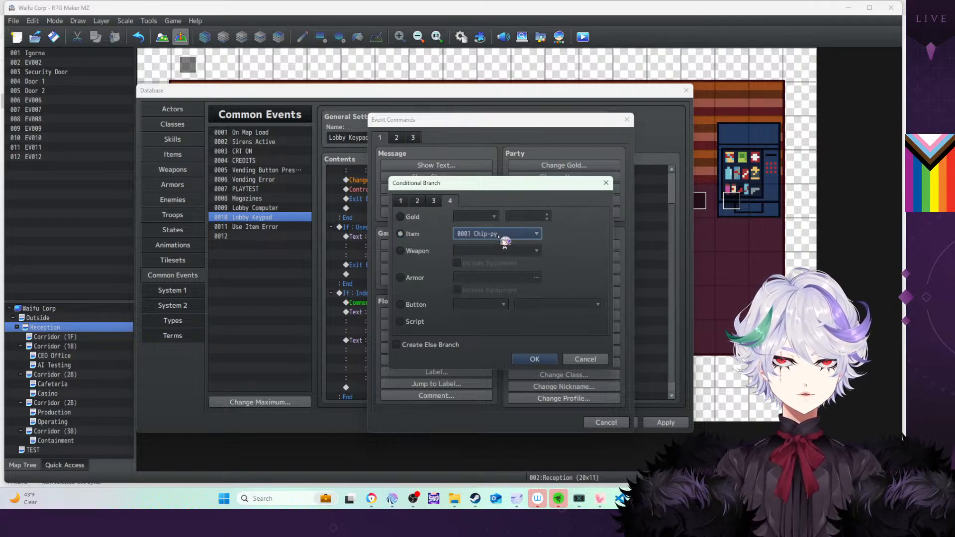
left_click(513, 376)
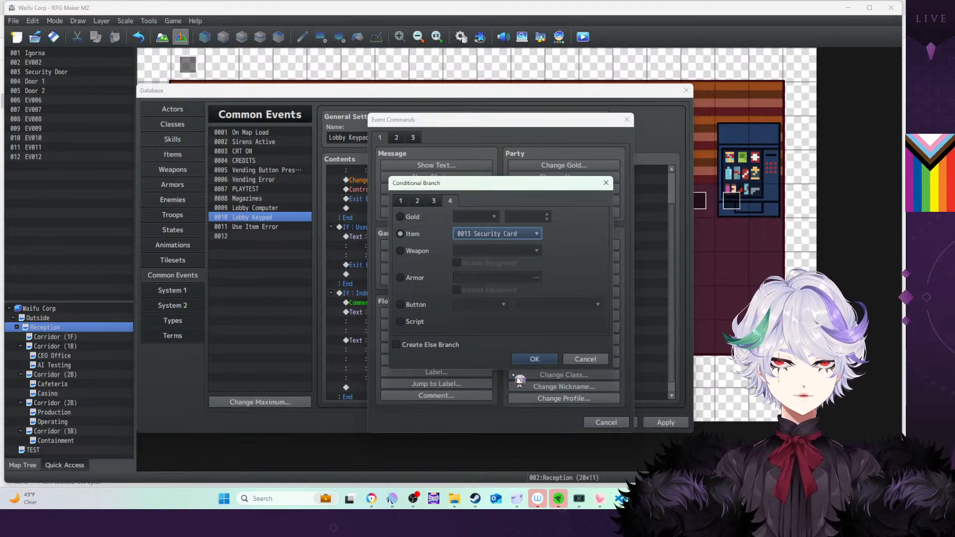
left_click(541, 359)
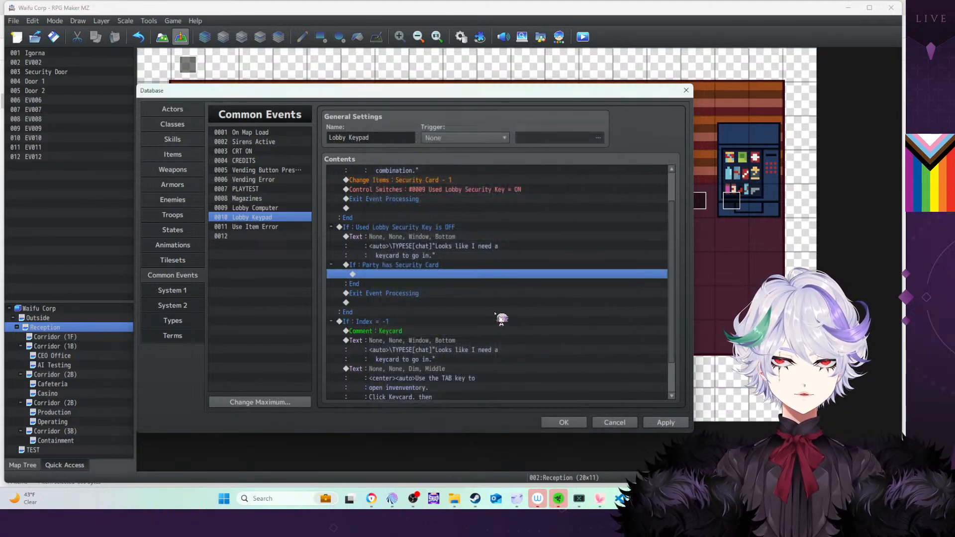
Move the dimmed TAB key inventory instructions from the Index = -1 branch into the Party has Security Card branch
scroll(468, 331, "down", 1)
left_click(428, 366)
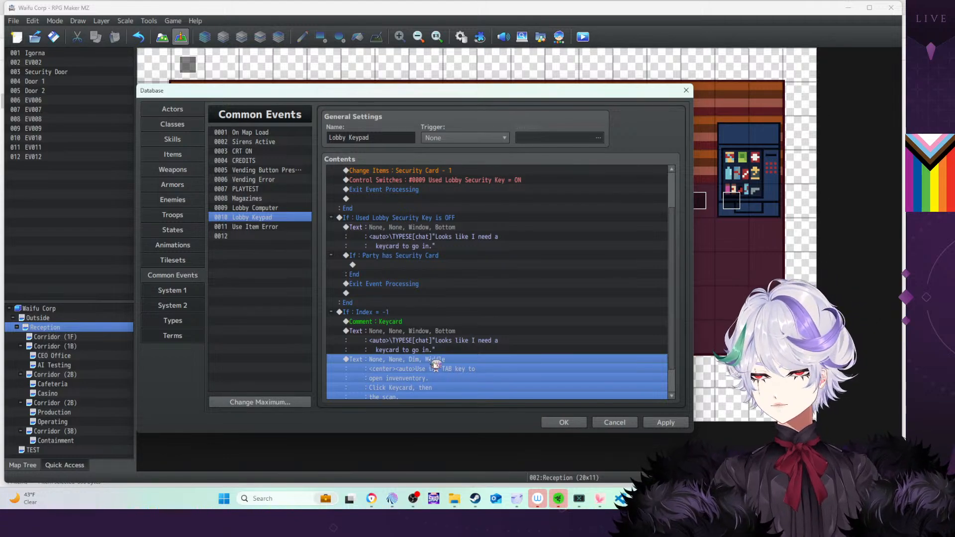
key("ctrl+x")
left_click(403, 282)
key("ctrl+v")
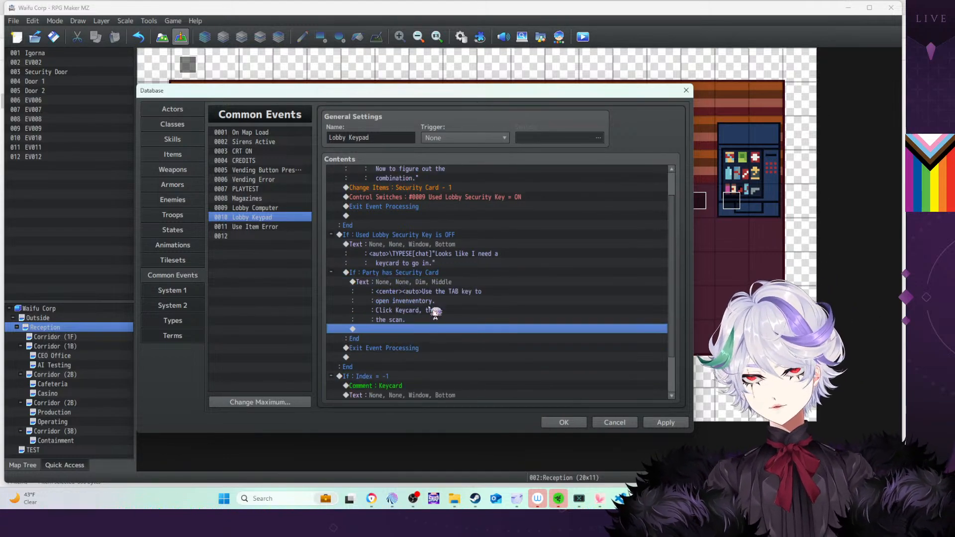
Delete the duplicate "Looks like I need a keycard to go in." message from the Index = -1 branch and select that branch
left_click(400, 347)
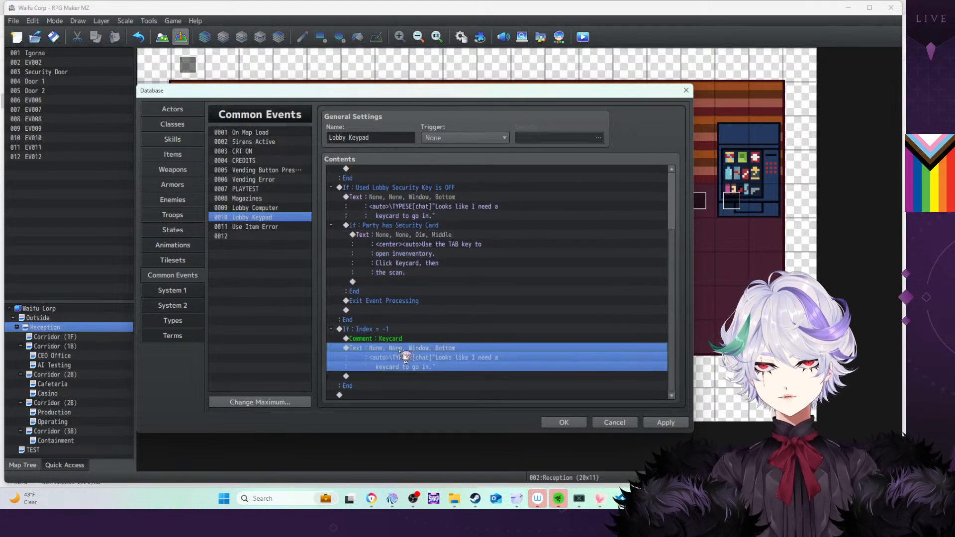
key("Delete")
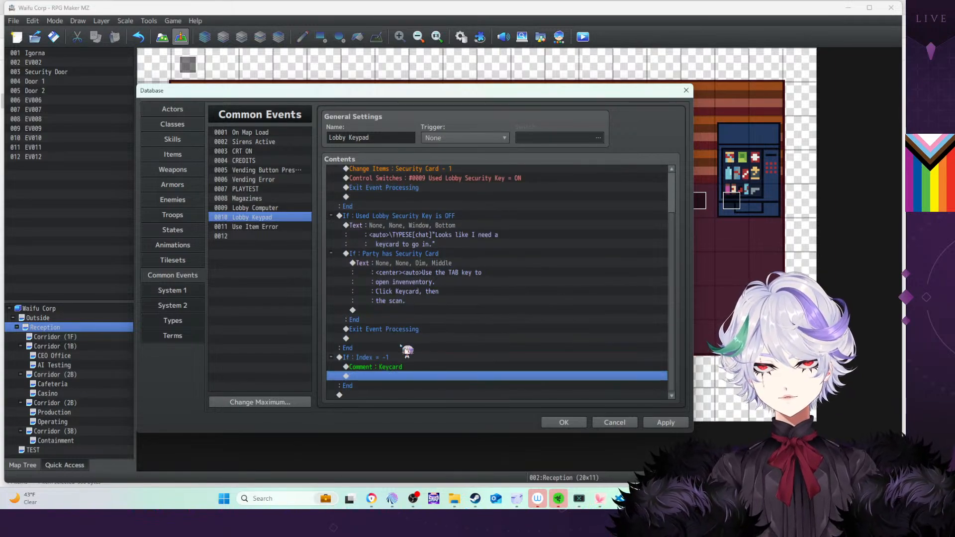
left_click(391, 358)
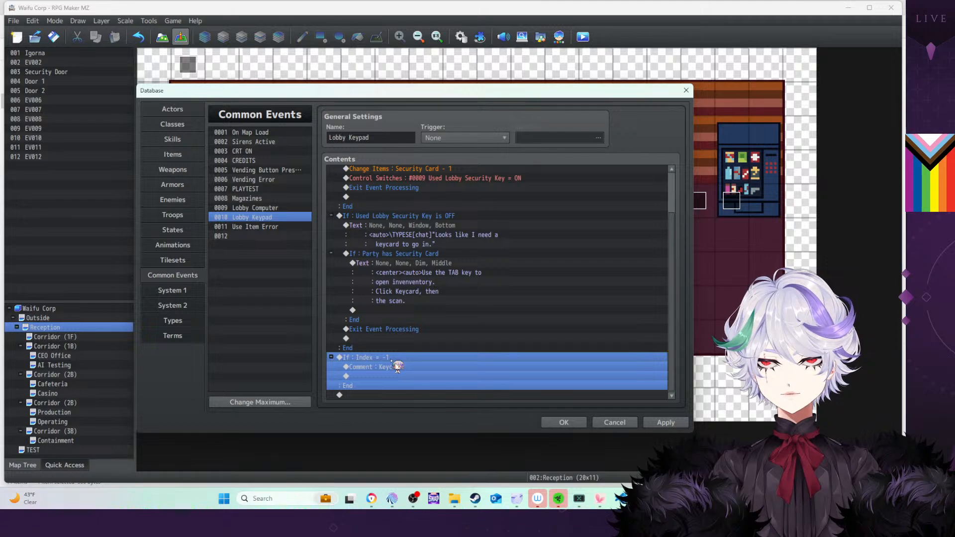
Delete the old Index = -1 branch, add a new conditional branch for variable 0003 Index = -1 at the event's end, and apply
key("Delete")
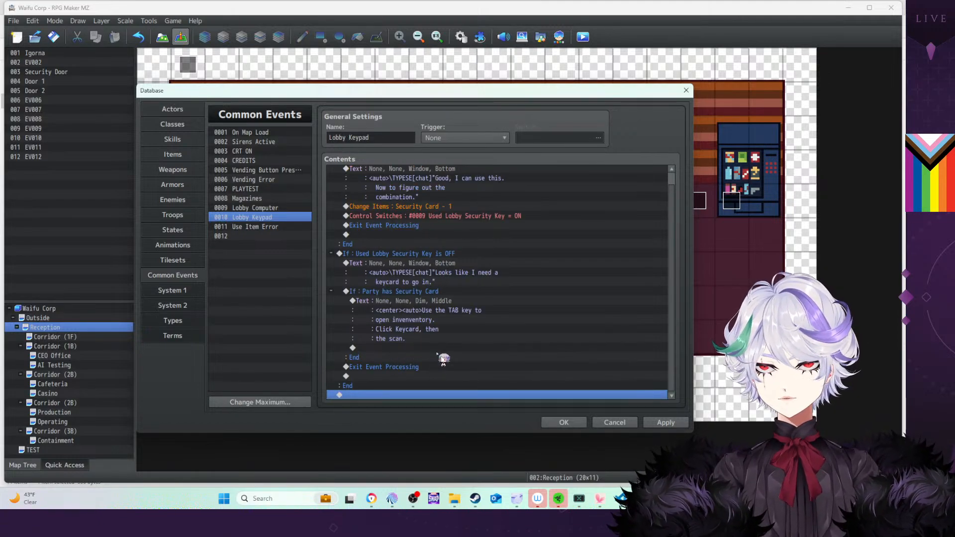
double_click(415, 396)
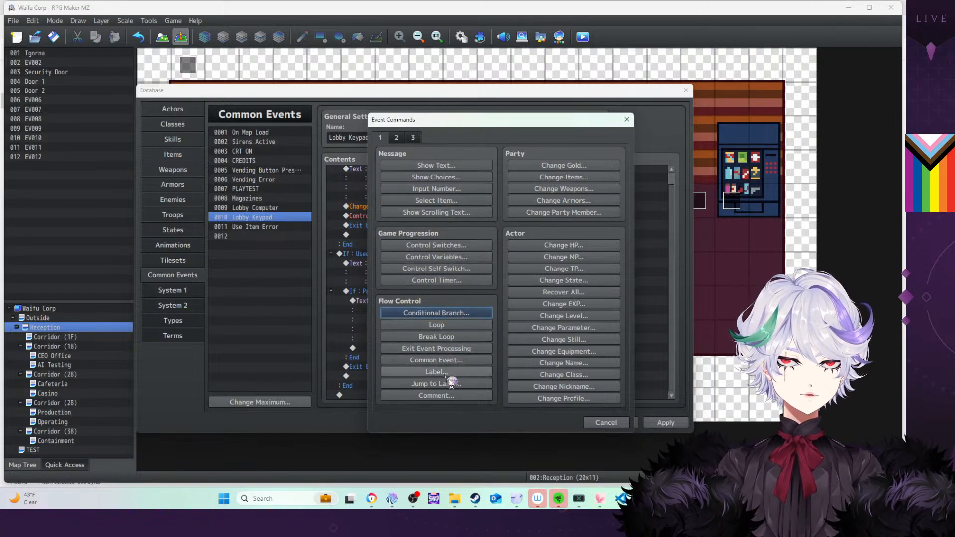
left_click(460, 314)
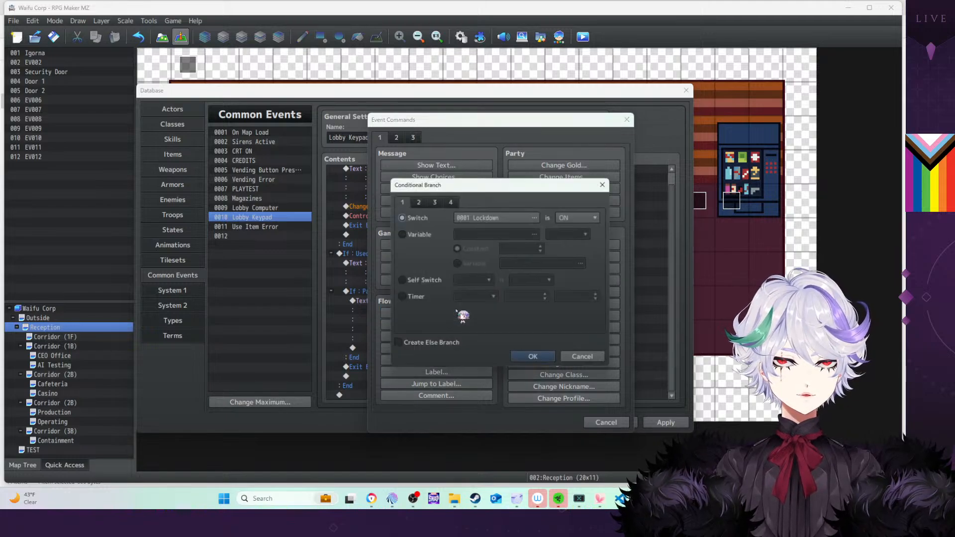
left_click(426, 237)
left_click(536, 234)
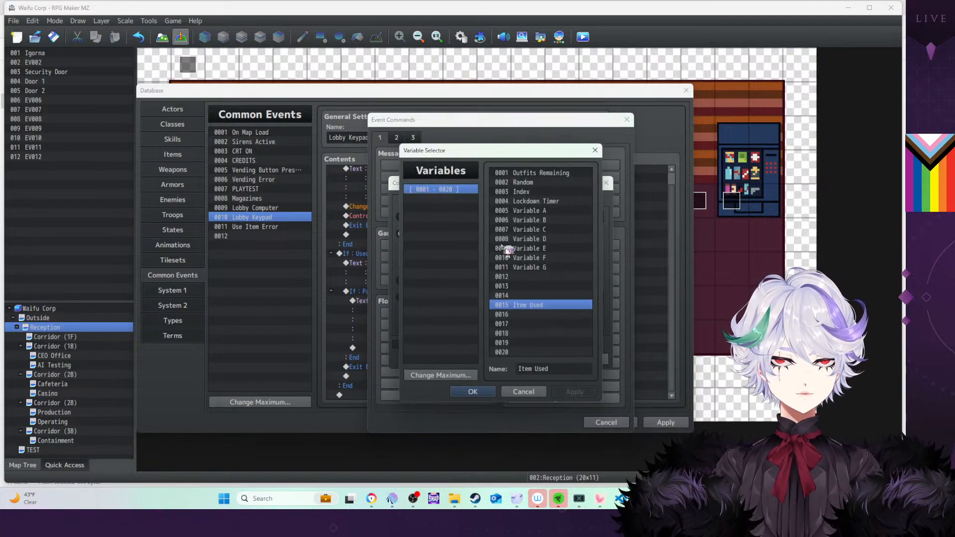
double_click(547, 192)
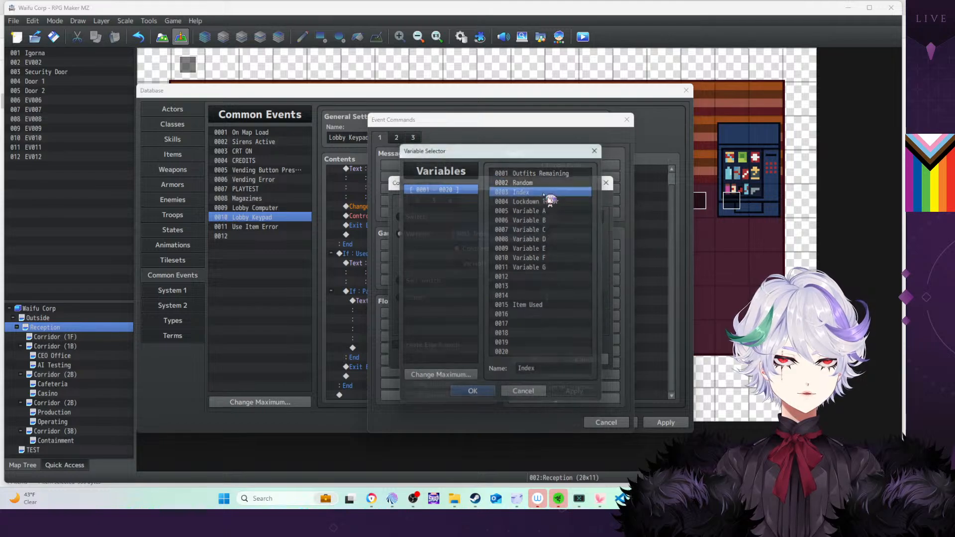
left_click(529, 249)
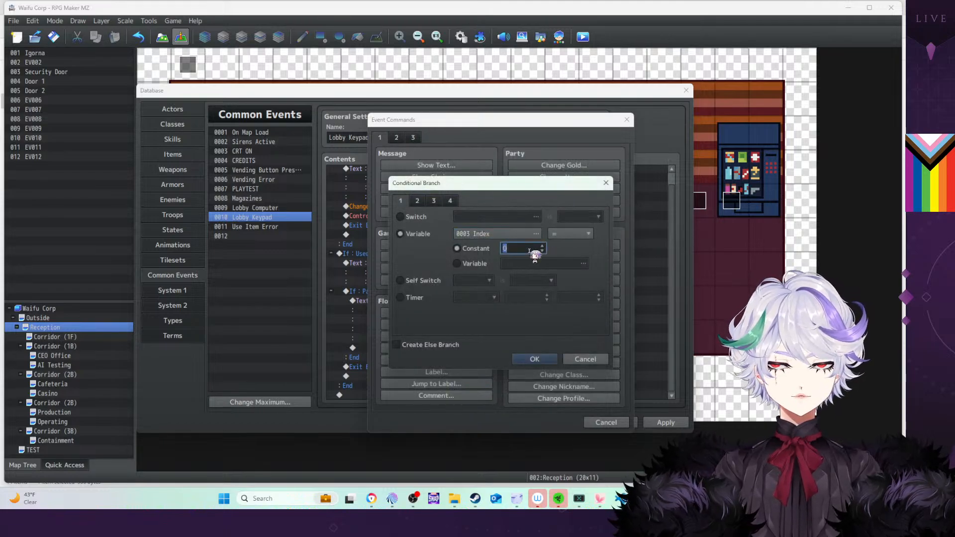
left_click(534, 359)
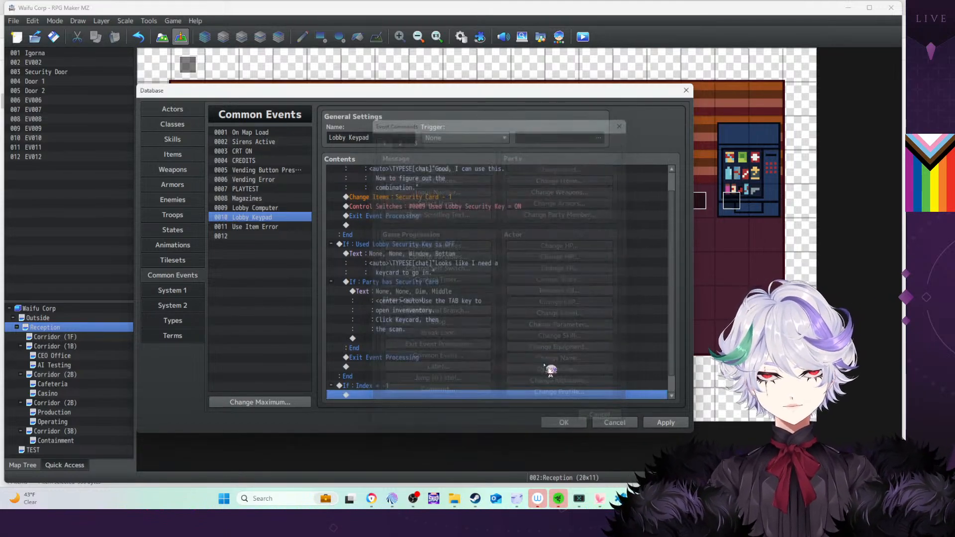
left_click(658, 423)
Copy Exit Event Processing and the "Looks like I need a keycard to go in." message above it into the Index = -1 branch
scroll(476, 311, "down", 1)
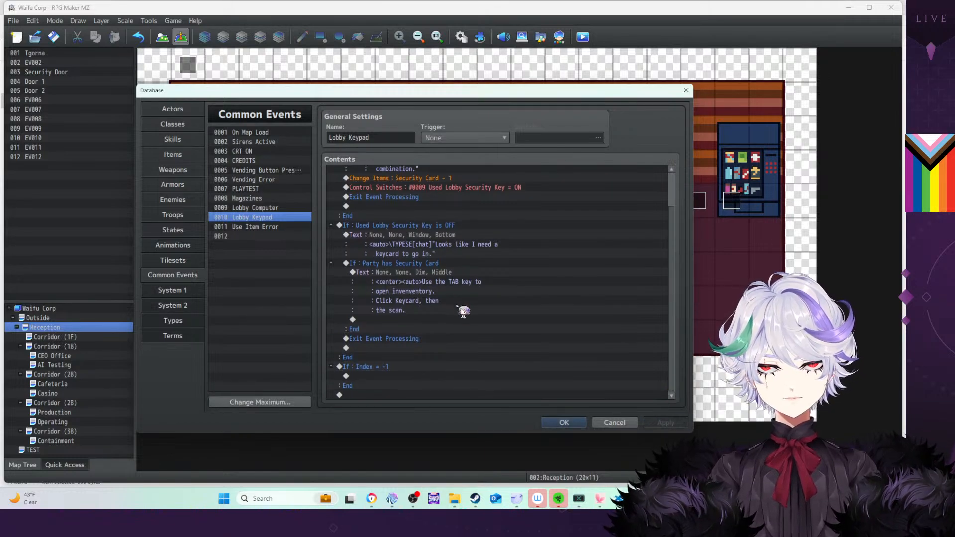
left_click(416, 340)
key("ctrl+c")
left_click(389, 377)
key("ctrl+v")
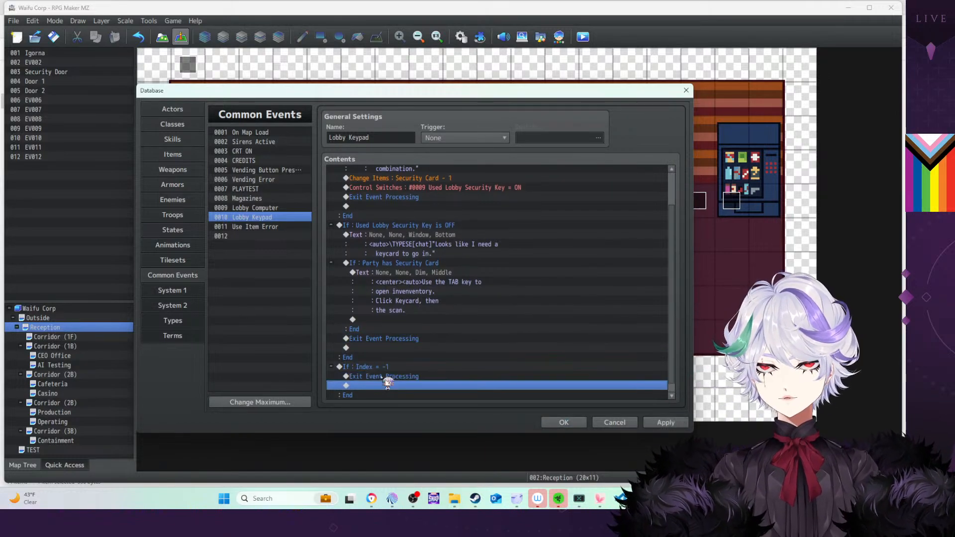
left_click(434, 241)
key("ctrl+c")
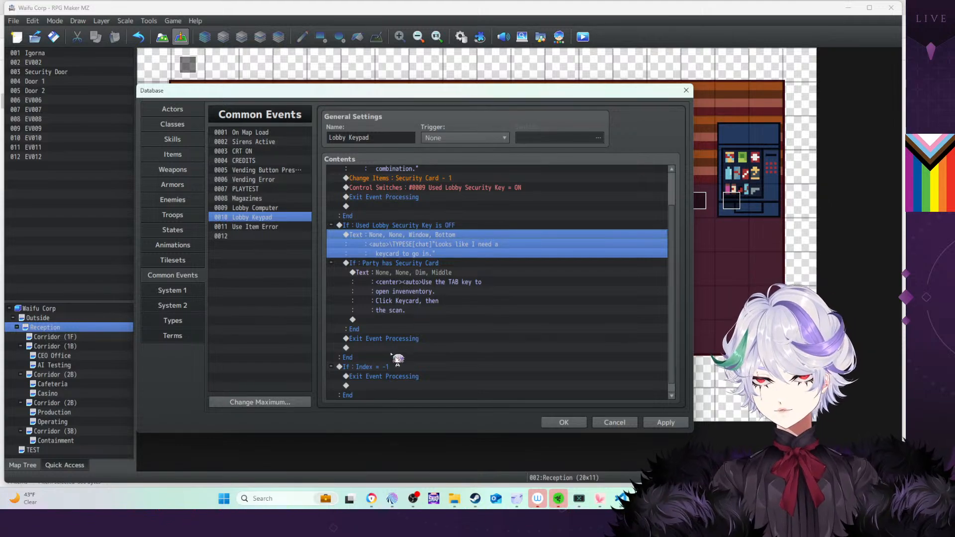
left_click(389, 377)
key("ctrl+v")
Change the Index = -1 branch's message to "I've already use the keycard, just need to figure out the password." on three lines and apply
double_click(411, 374)
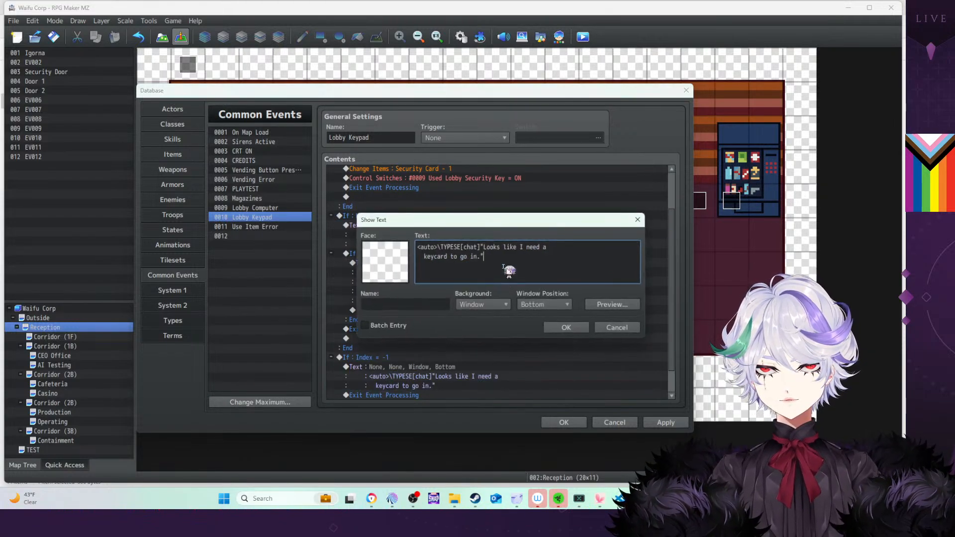
left_click_drag(509, 271, 485, 248)
key("BackSpace")
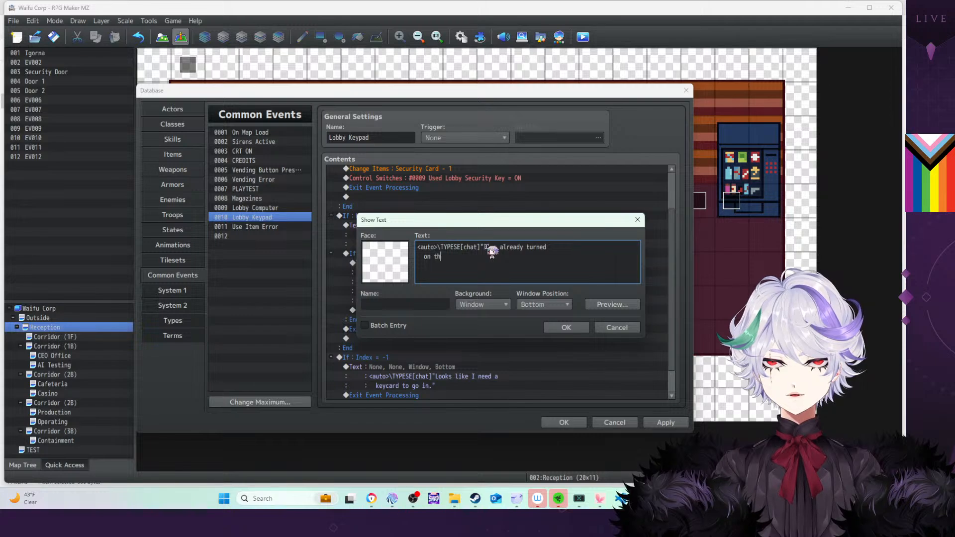
left_click(527, 247, "shift")
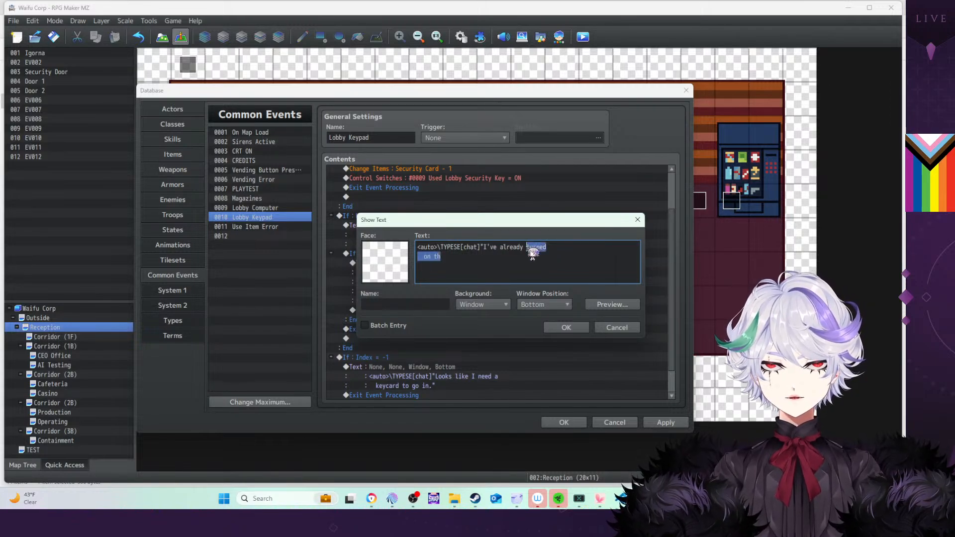
type("use th")
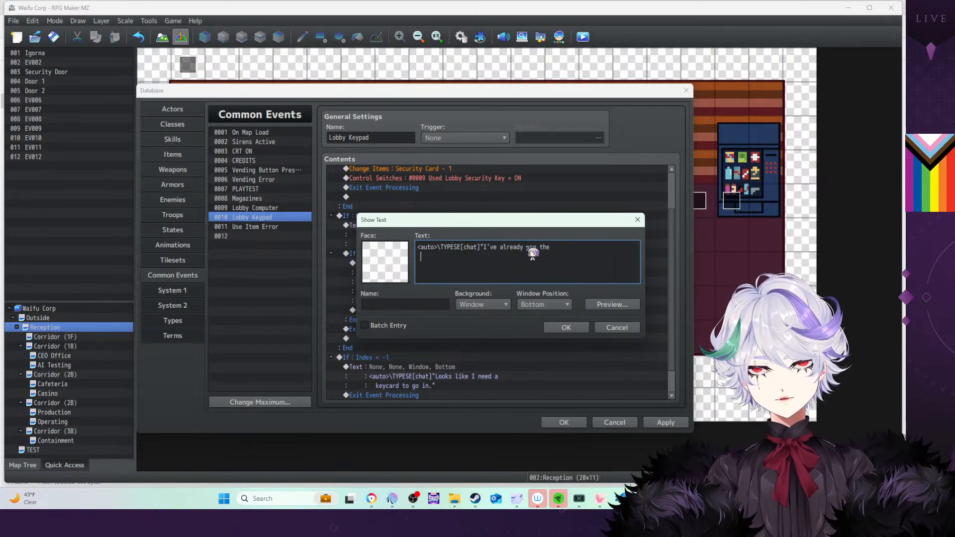
type("e   keycar")
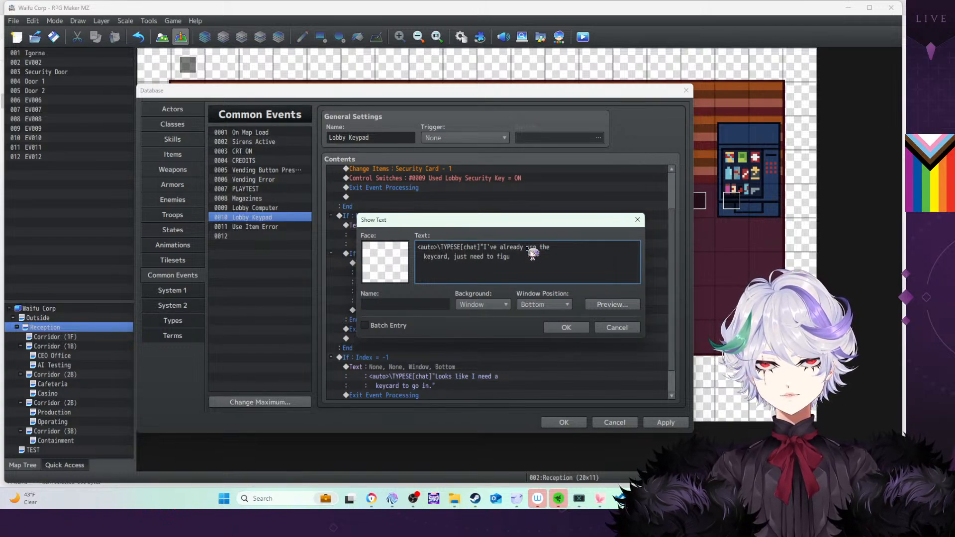
key("BackSpace")
key("BackSpace")
key("BackSpace")
key("BackSpace")
key("BackSpace")
key("BackSpace")
key("BackSpace")
key("BackSpace")
key("BackSpace")
key("BackSpace")
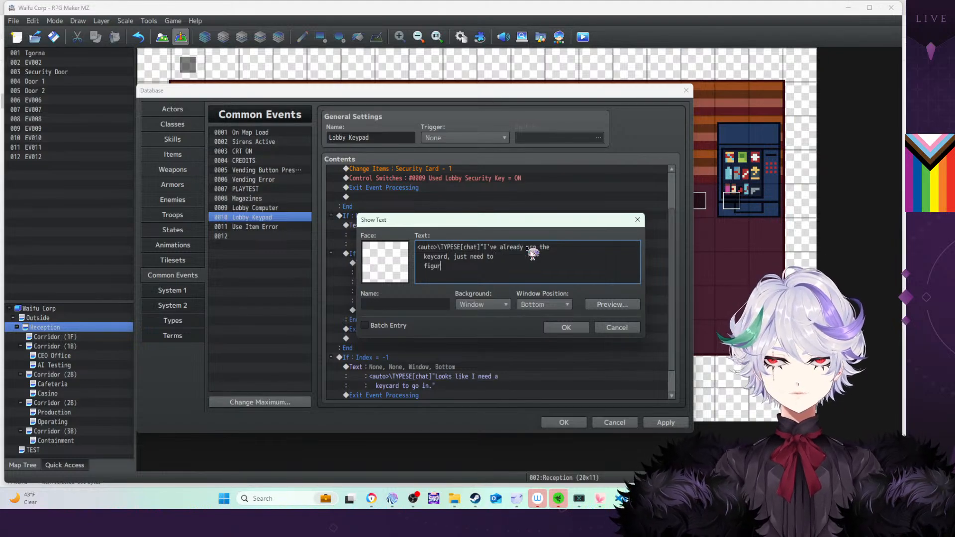
type("t the password.\"")
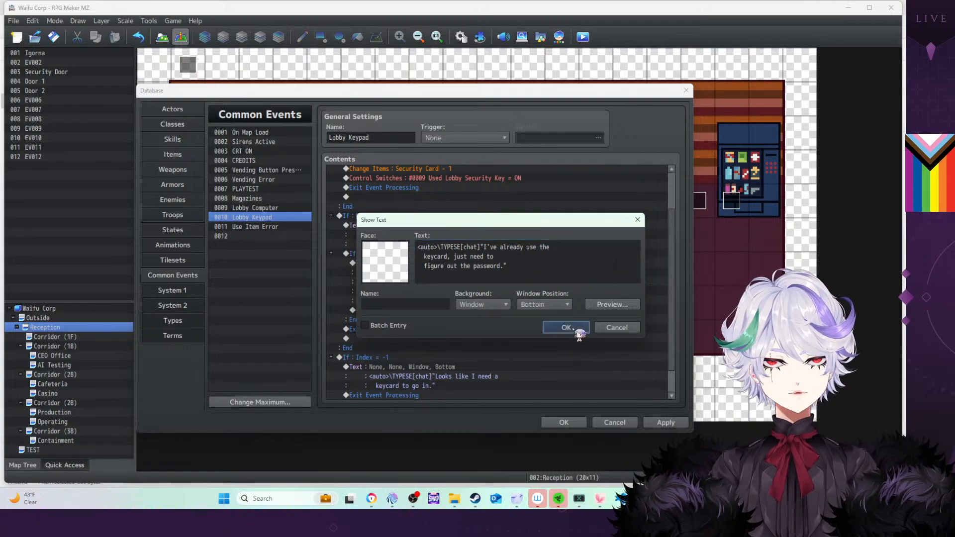
left_click(572, 329)
left_click(664, 421)
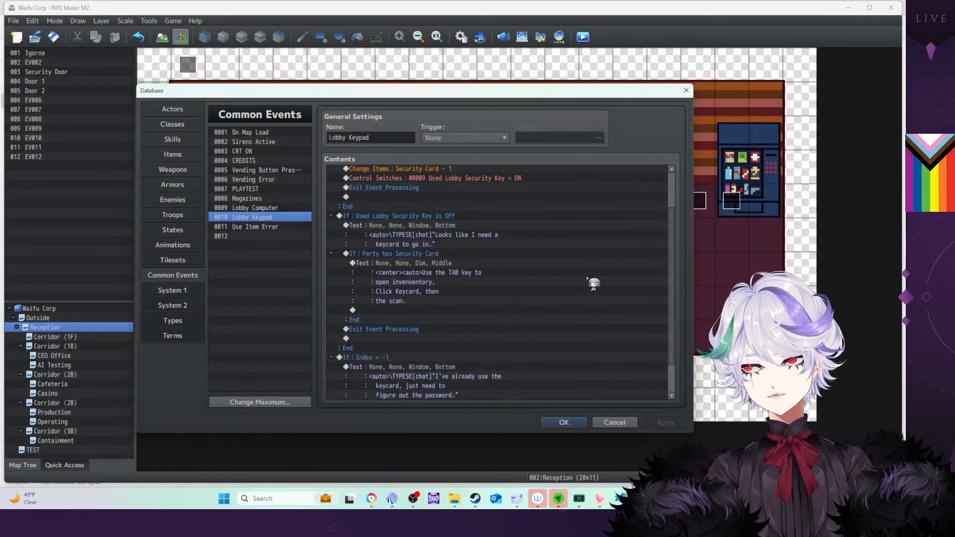
Switch to Aseprite, open Lobby Computer.aseprite from the PNC Scenes folder, examine its sticky note's clue, and return to RPG Maker MZ
scroll(577, 271, "down", 1)
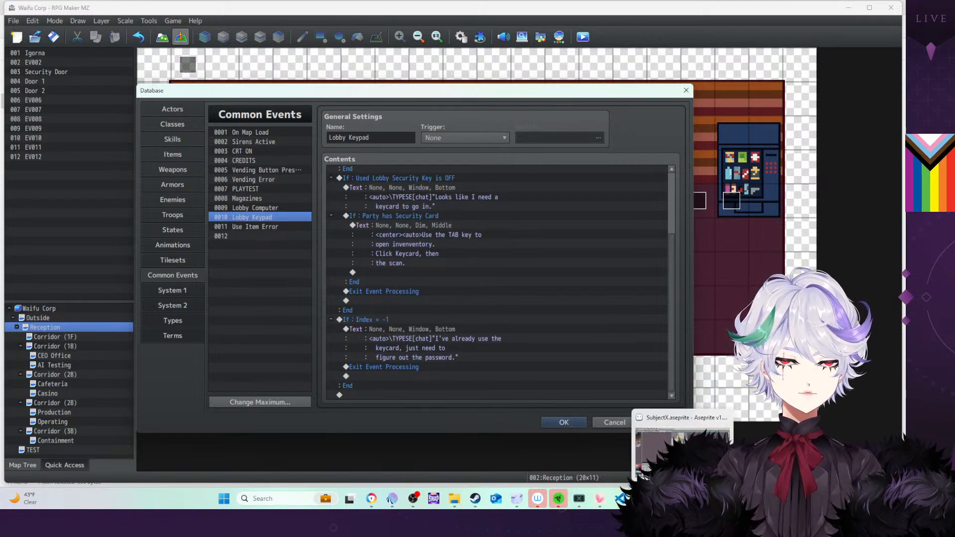
left_click(683, 498)
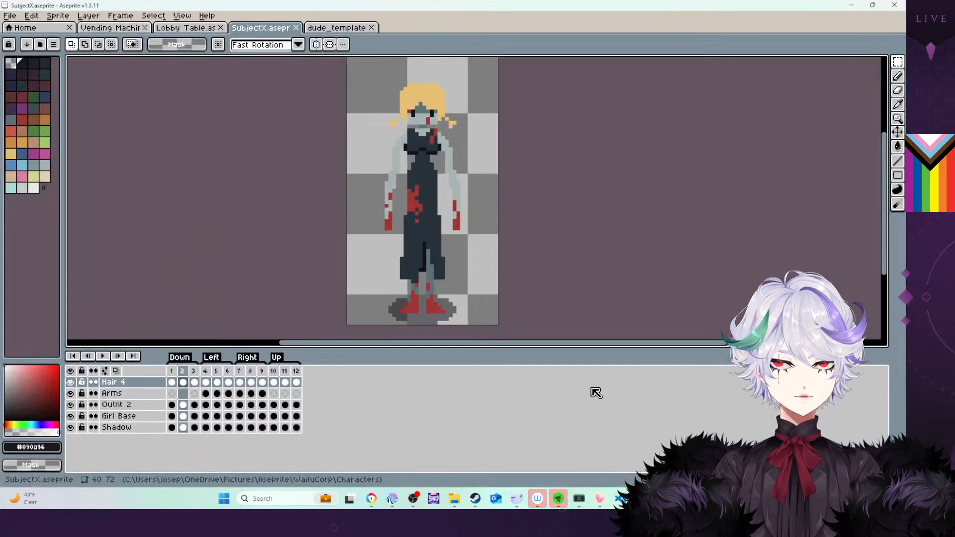
left_click(329, 28)
left_click(172, 30)
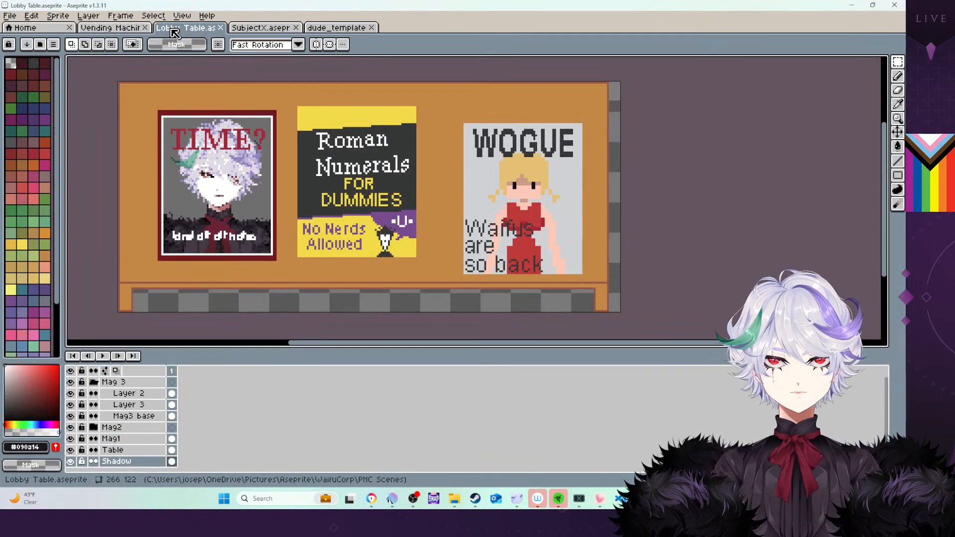
left_click(130, 29)
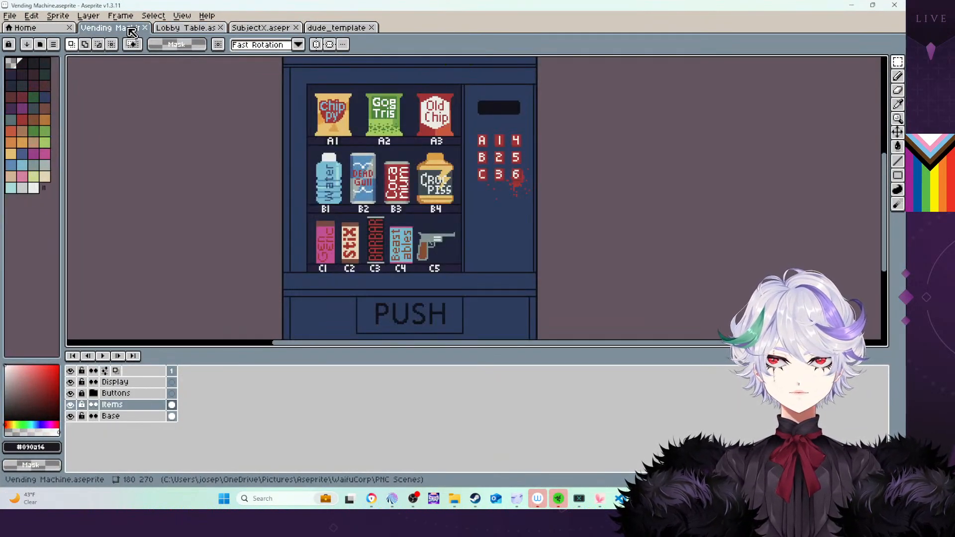
left_click(29, 28)
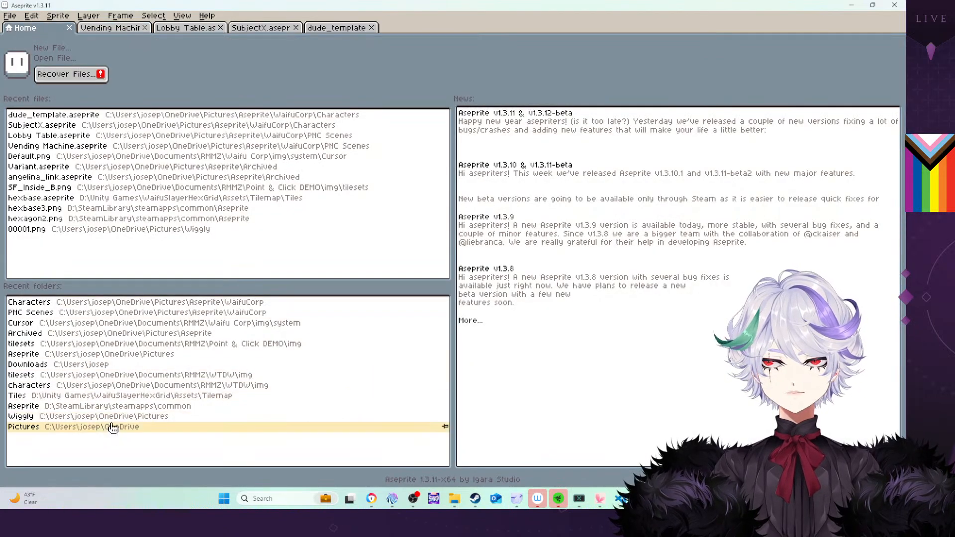
left_click(98, 312)
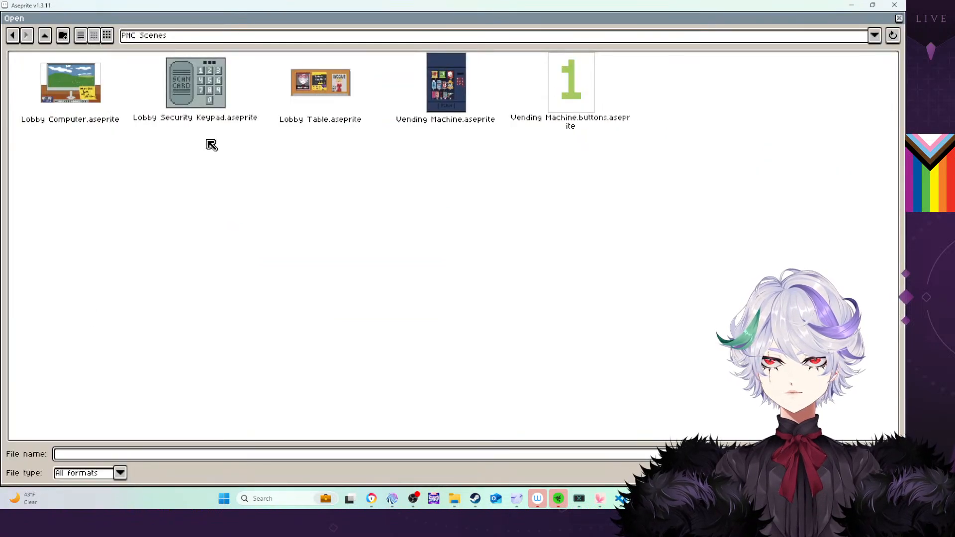
double_click(62, 90)
scroll(535, 203, "up", 7)
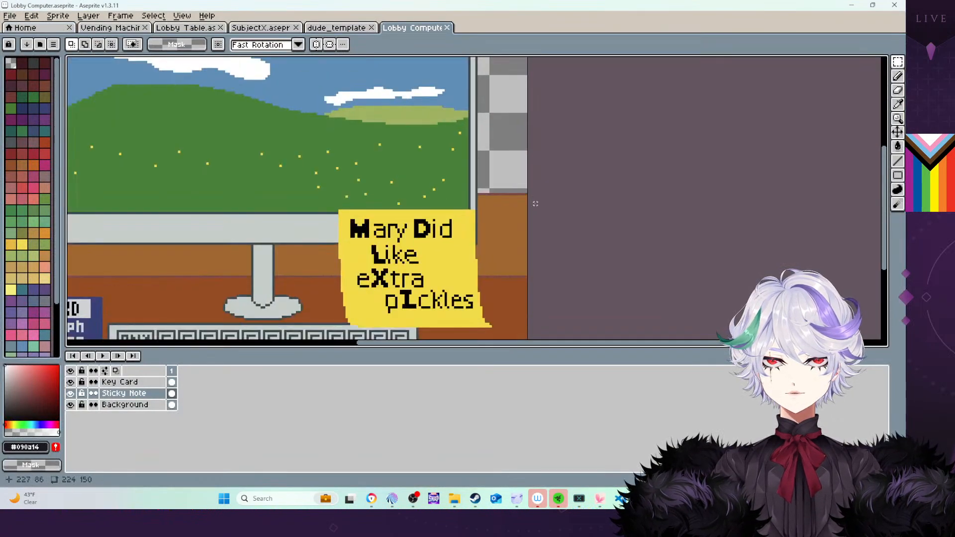
scroll(535, 203, "up", 1)
scroll(535, 203, "down", 1)
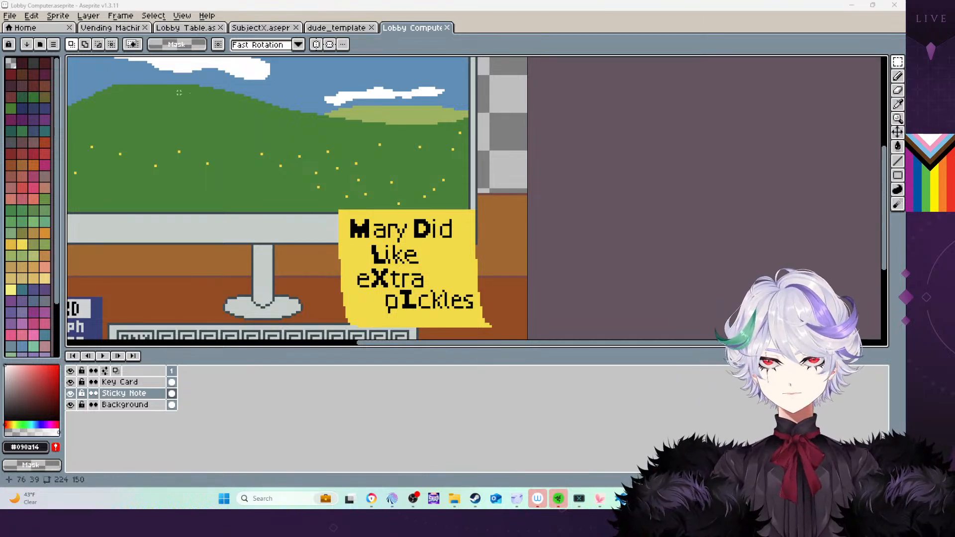
left_click(851, 5)
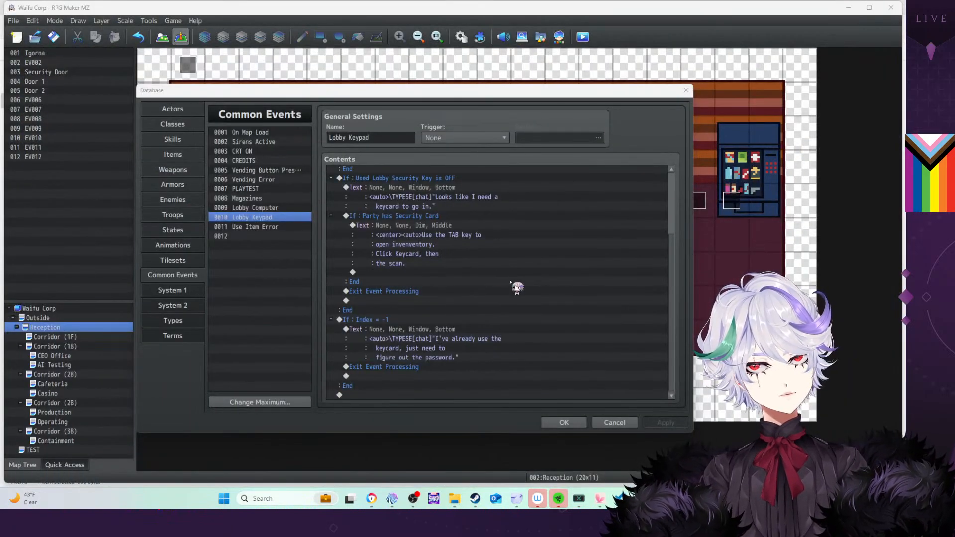
Add a comment reading 1561 after the Index = -1 branch, apply it, and select the empty line below
double_click(386, 395)
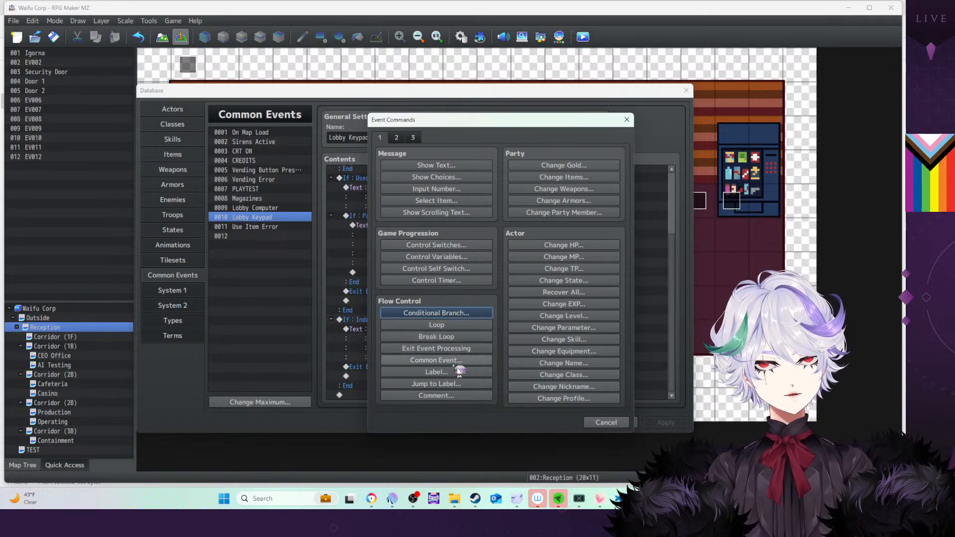
left_click(455, 396)
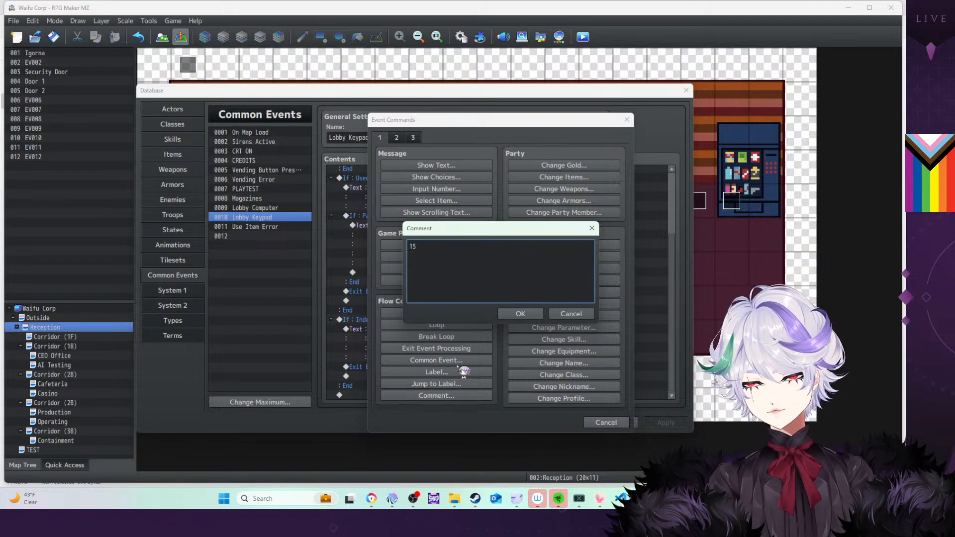
left_click(520, 314)
left_click(655, 424)
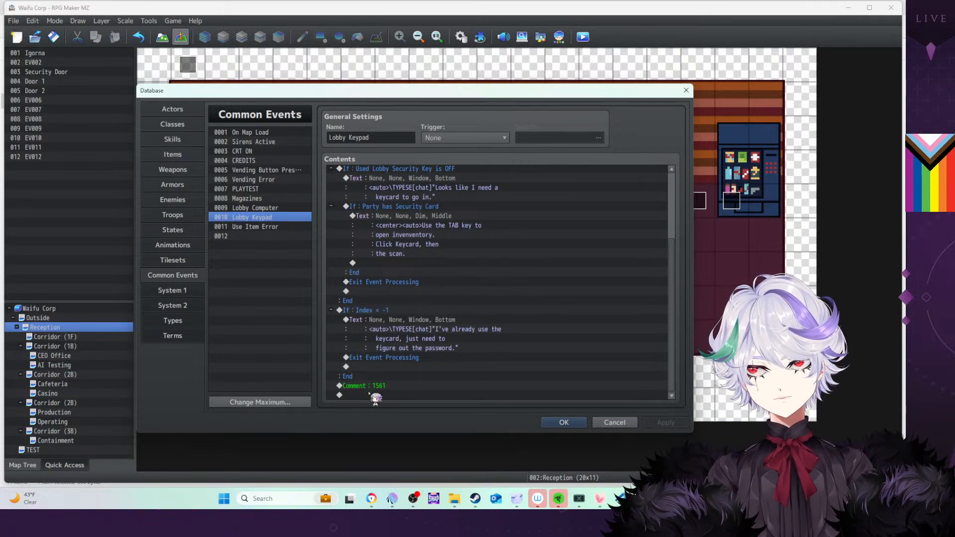
left_click(388, 396)
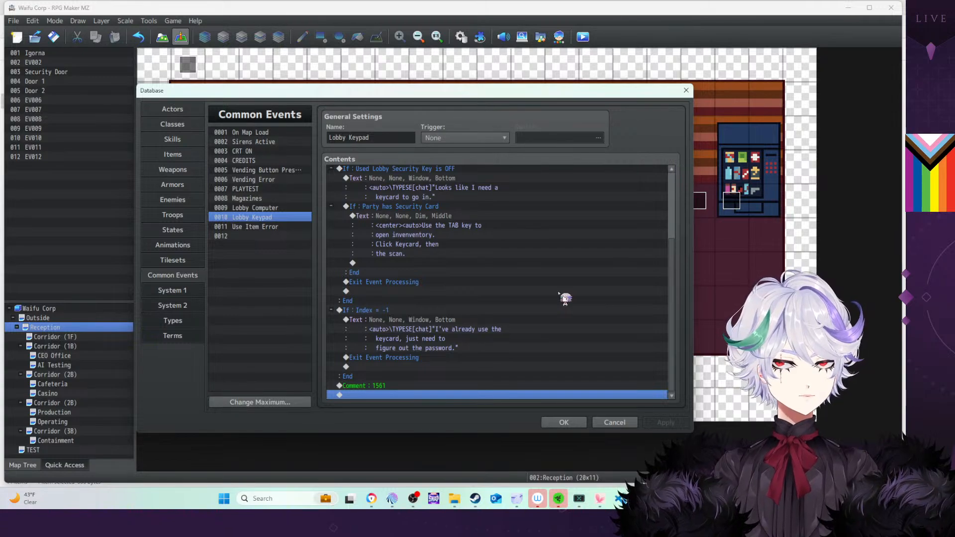